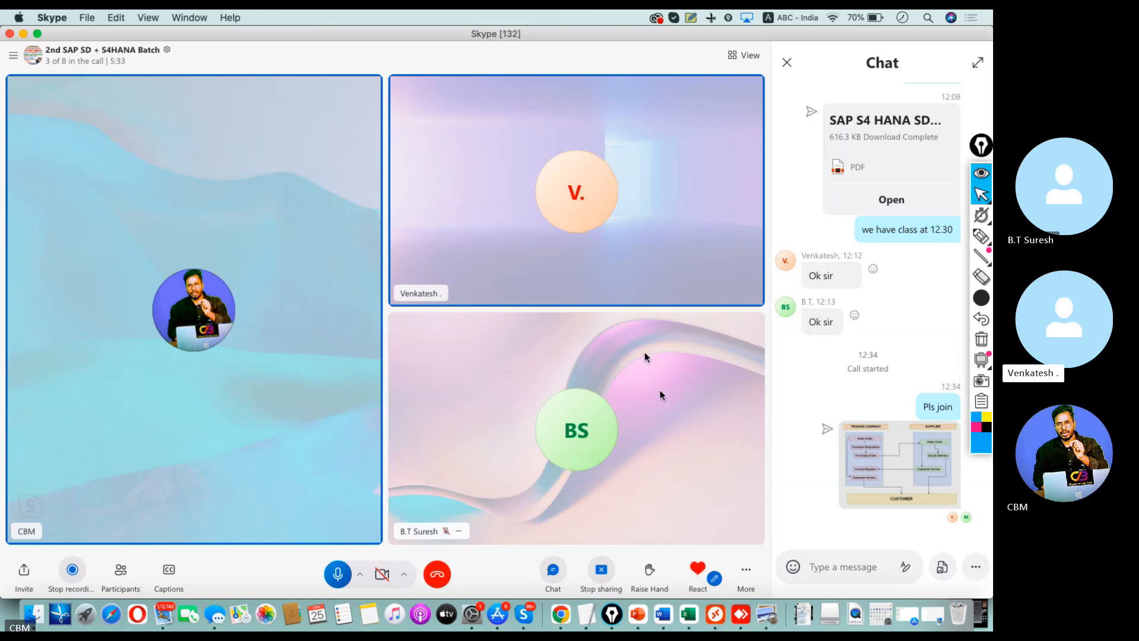
# - Switch to the text document and delete all of its existing FI to SD Integration notes
pyautogui.click(586, 606)
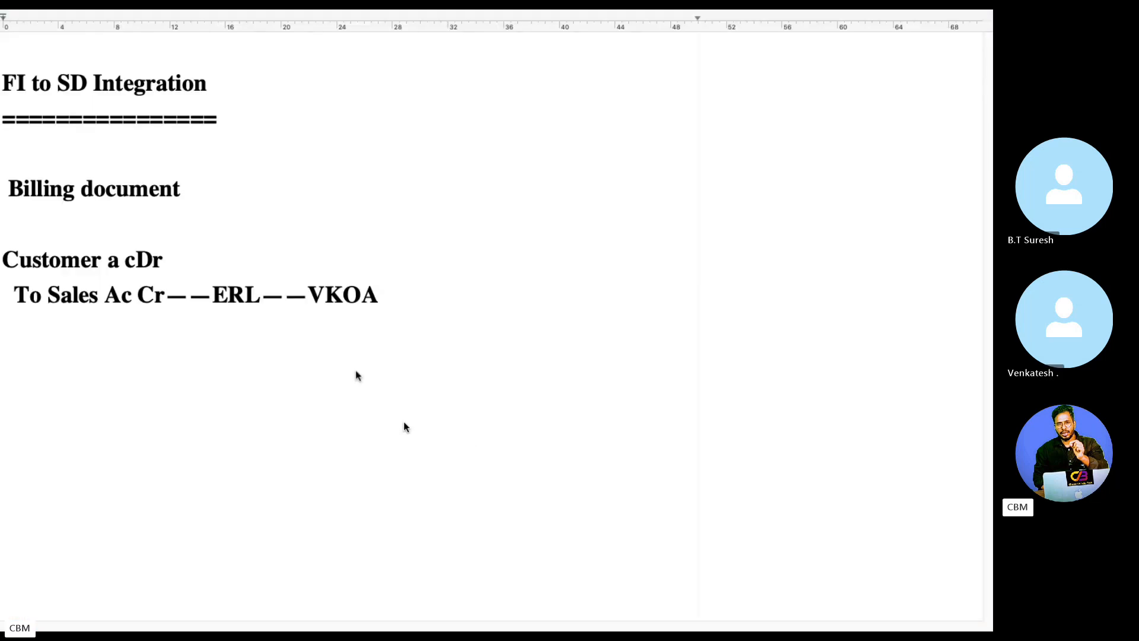
pyautogui.moveTo(2, 83); pyautogui.dragTo(23, 86)
pyautogui.press('super+a')
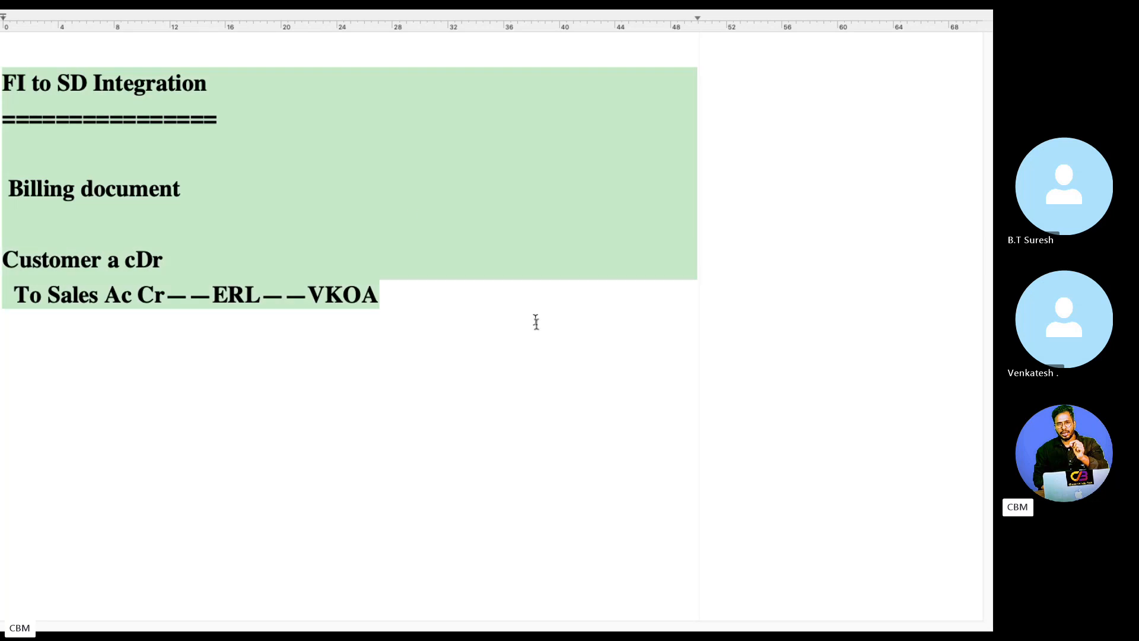
pyautogui.press('BackSpace')
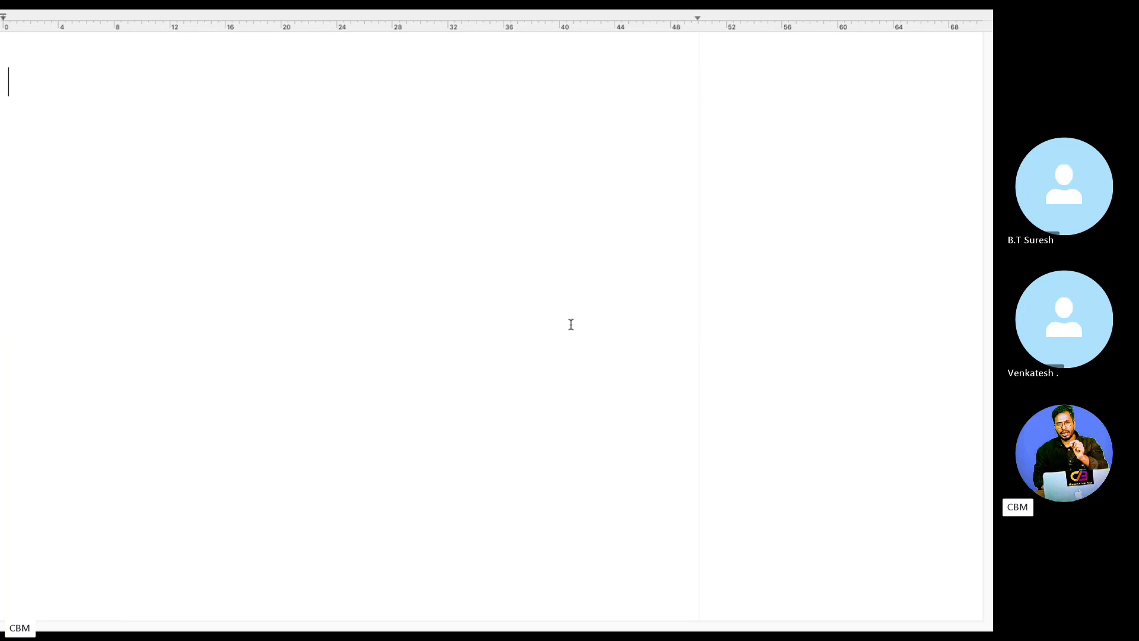
# - Write the heading "3rd party Sales Process" and underline it with a row of equals signs matching its length
pyautogui.write('3rd p')
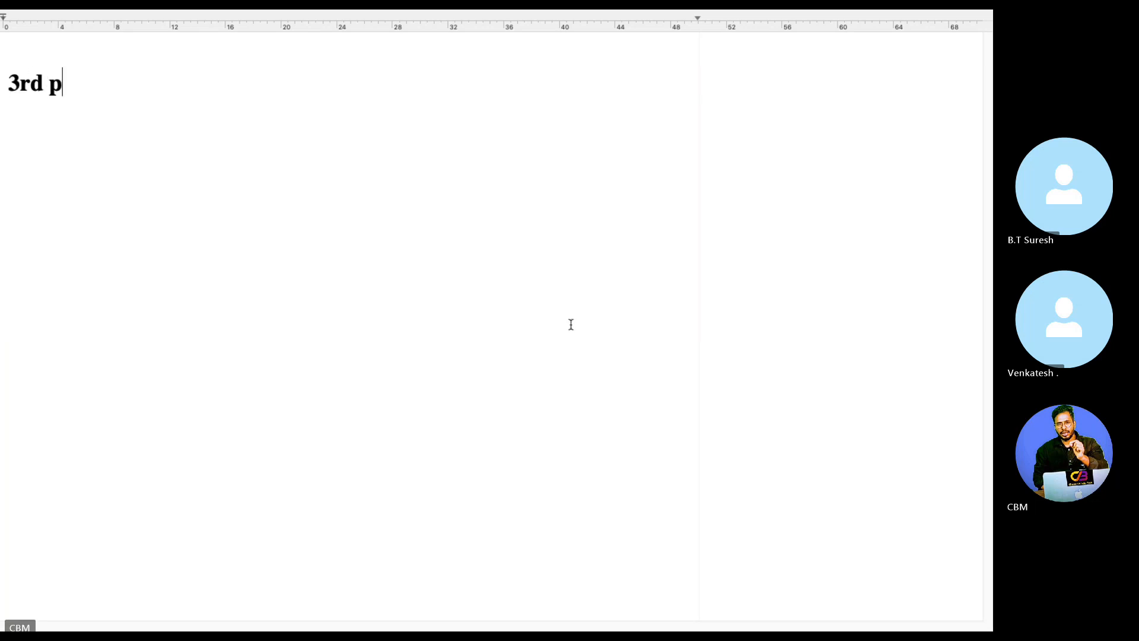
pyautogui.write('arty Sales')
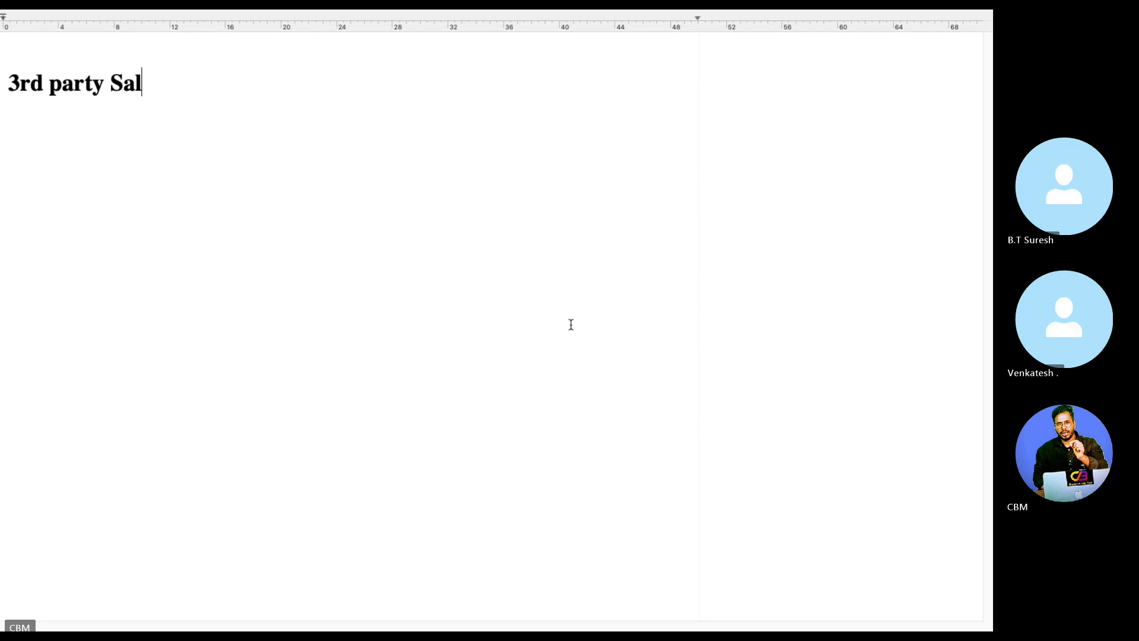
pyautogui.press('Return')
pyautogui.write('================')
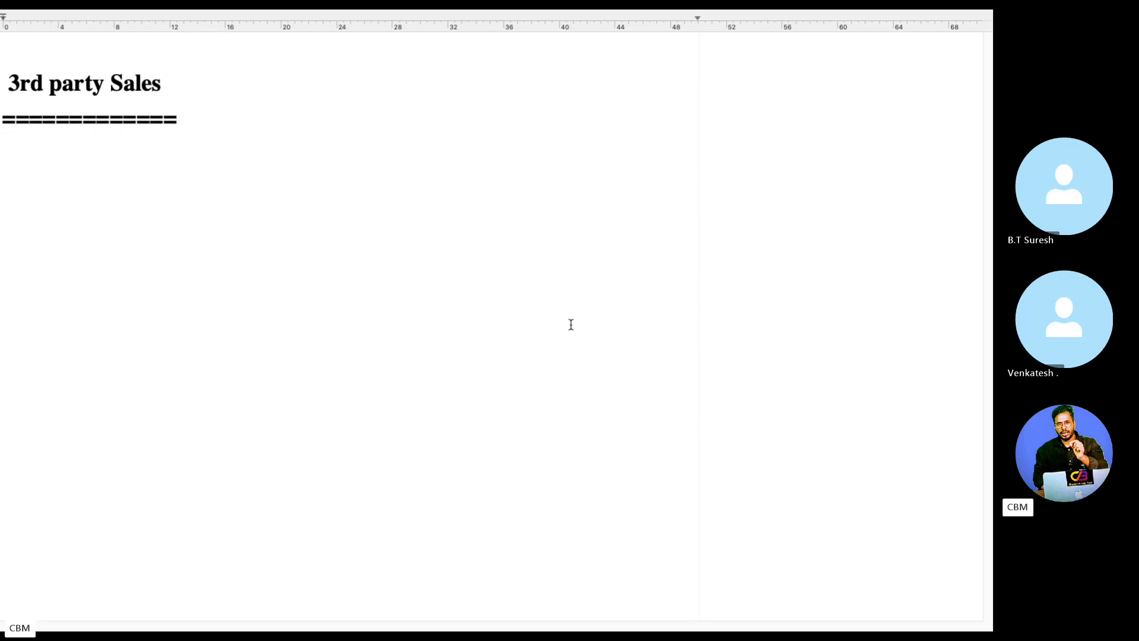
pyautogui.hotkey('ctrl', 'Left')
pyautogui.hotkey('ctrl', 'Right')
pyautogui.click(184, 89)
pyautogui.write('Process')
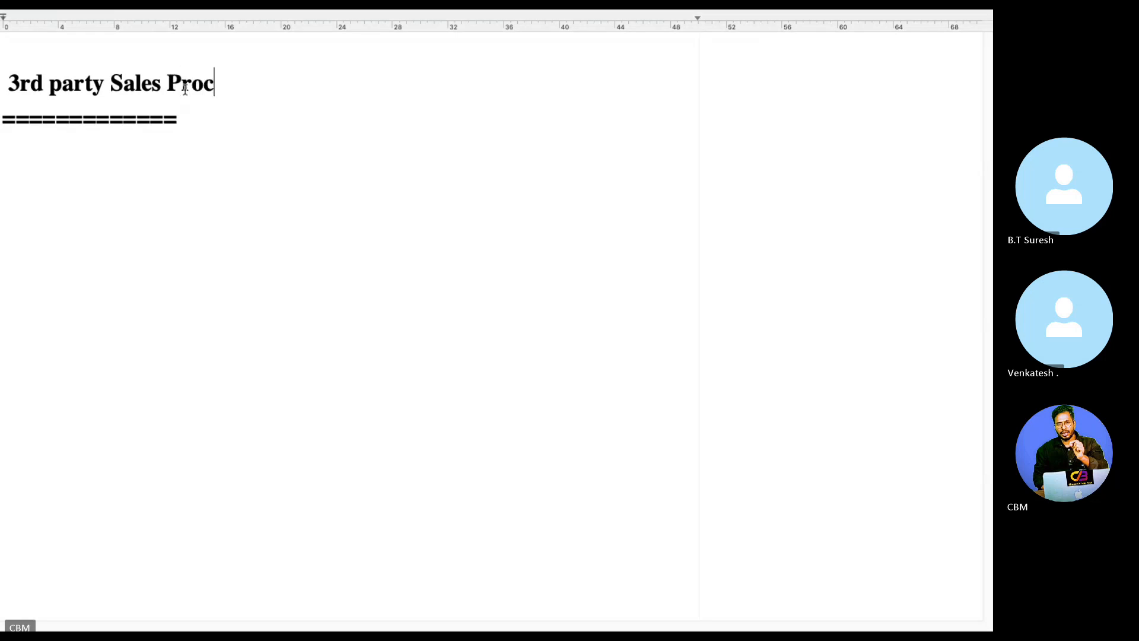
pyautogui.click(203, 114)
pyautogui.write('=====')
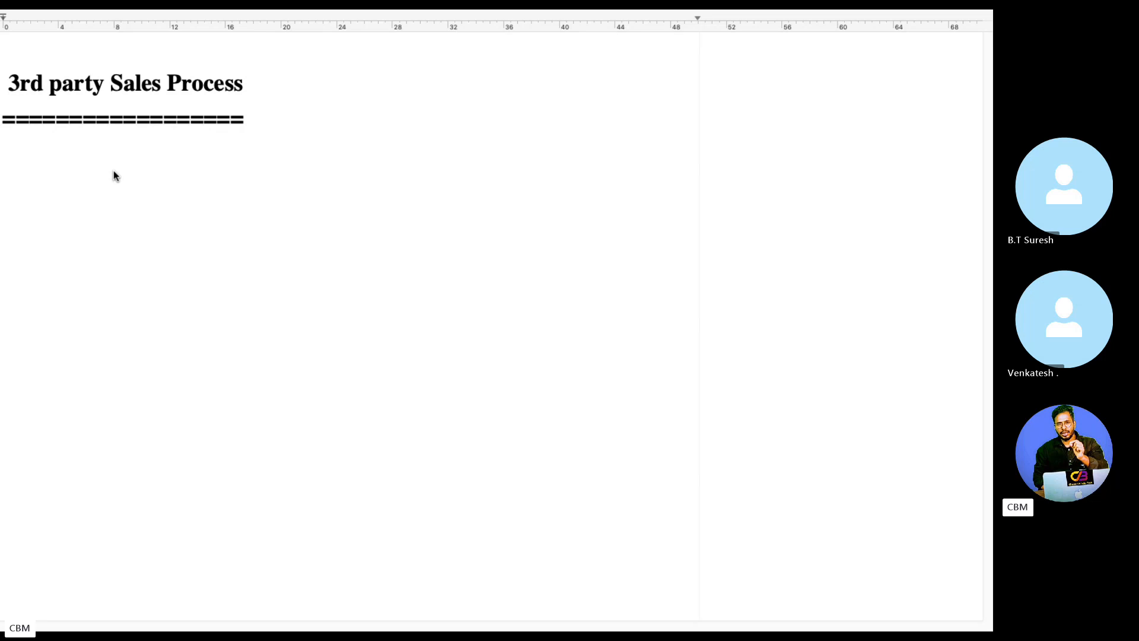
pyautogui.hotkey('ctrl', 'Left')
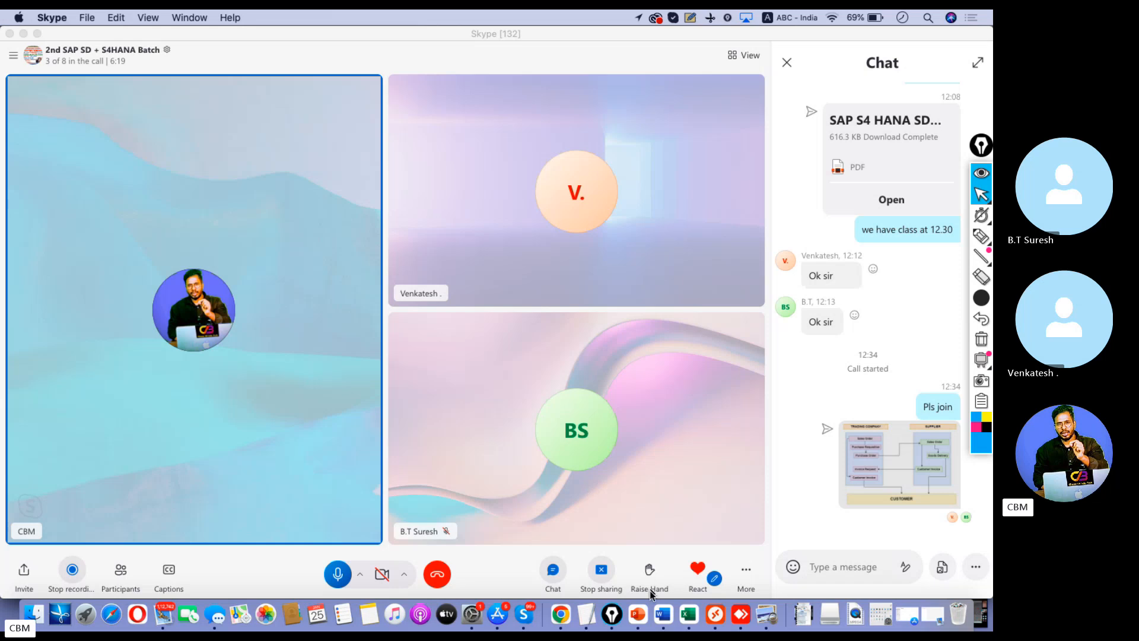
pyautogui.click(586, 602)
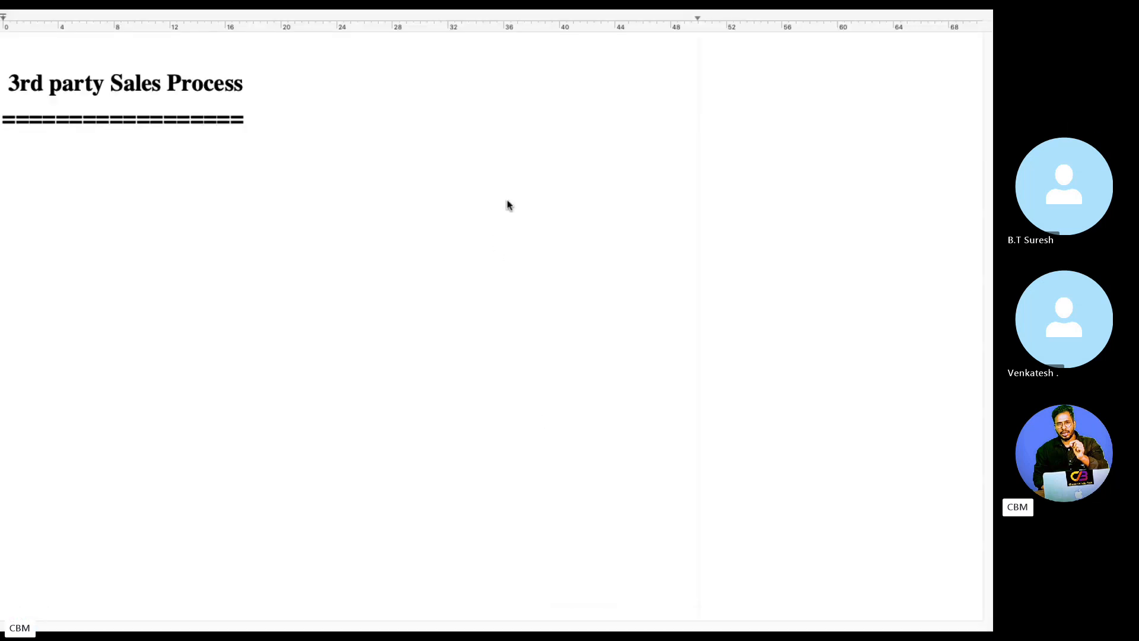
# - Add the line "Customer" after a blank line below the heading's underline, with an indented "||" connector beneath it
pyautogui.click(258, 121)
pyautogui.press('Return')
pyautogui.press('Return')
pyautogui.write('Customer')
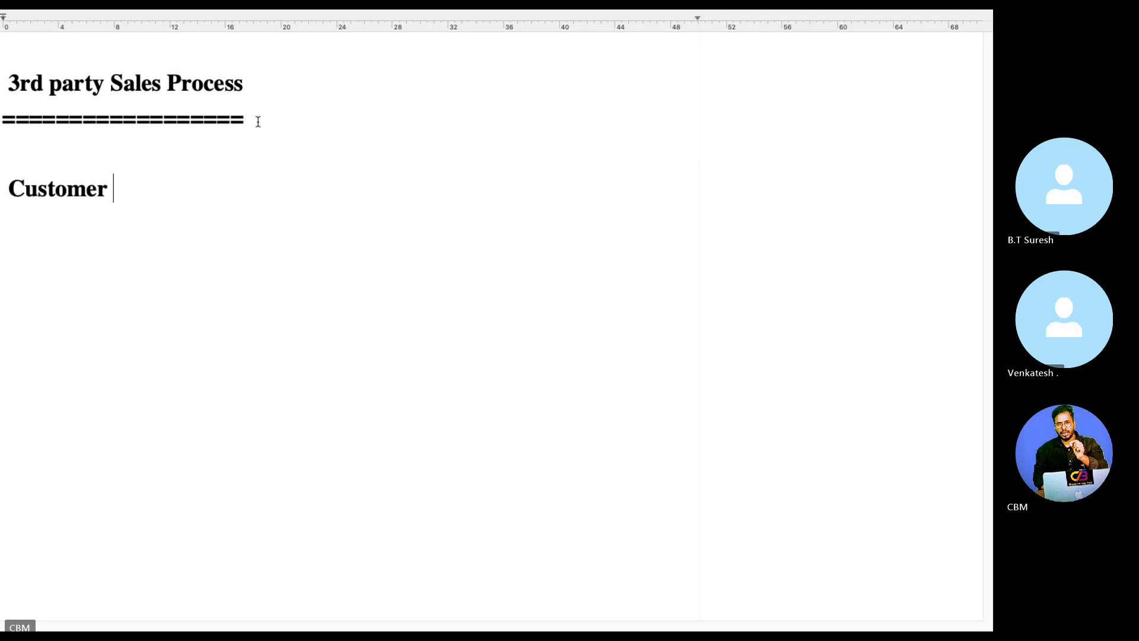
pyautogui.press('Return')
pyautogui.write('ll')
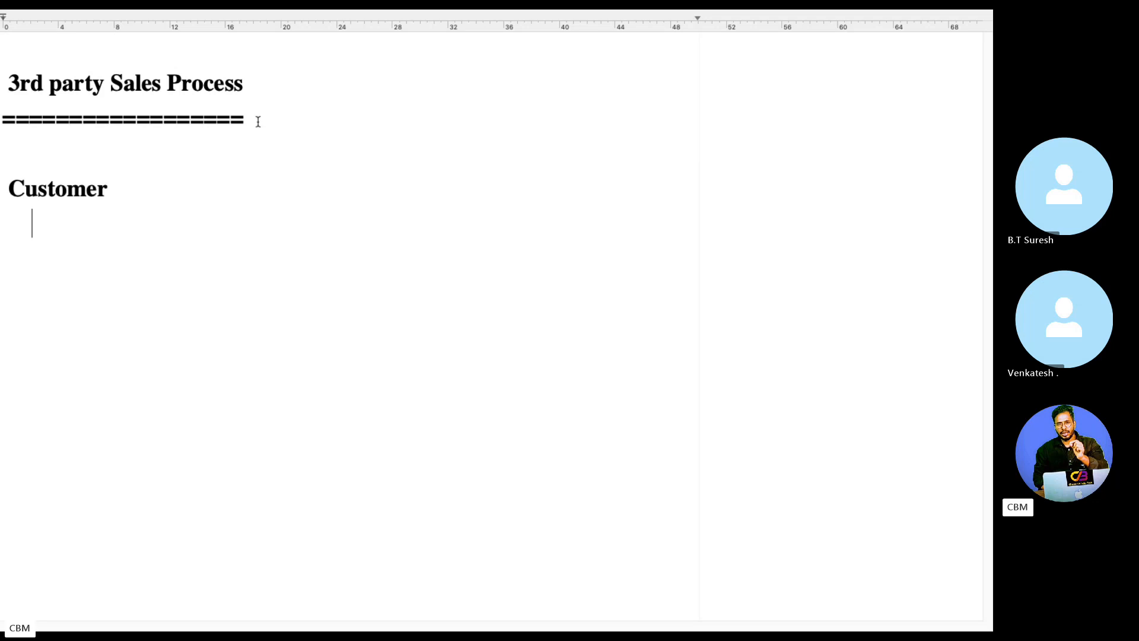
# - Add the line "Need goods" below the connector, followed by another indented "||" connector on its own line
pyautogui.press('Return')
pyautogui.write('Need t')
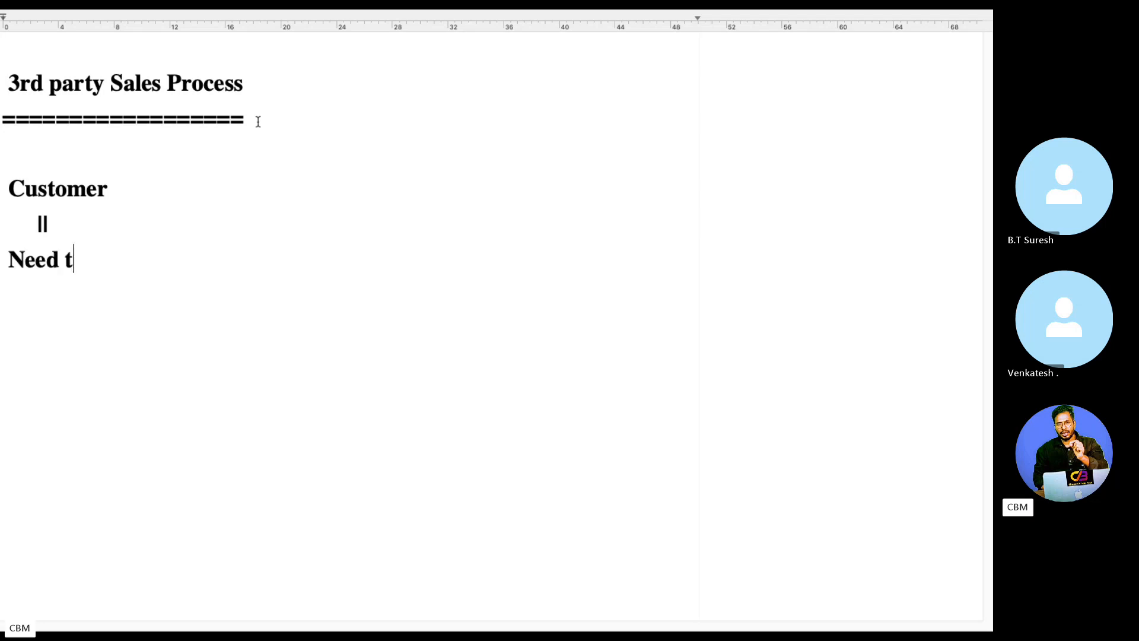
pyautogui.press('BackSpace')
pyautogui.write('goods')
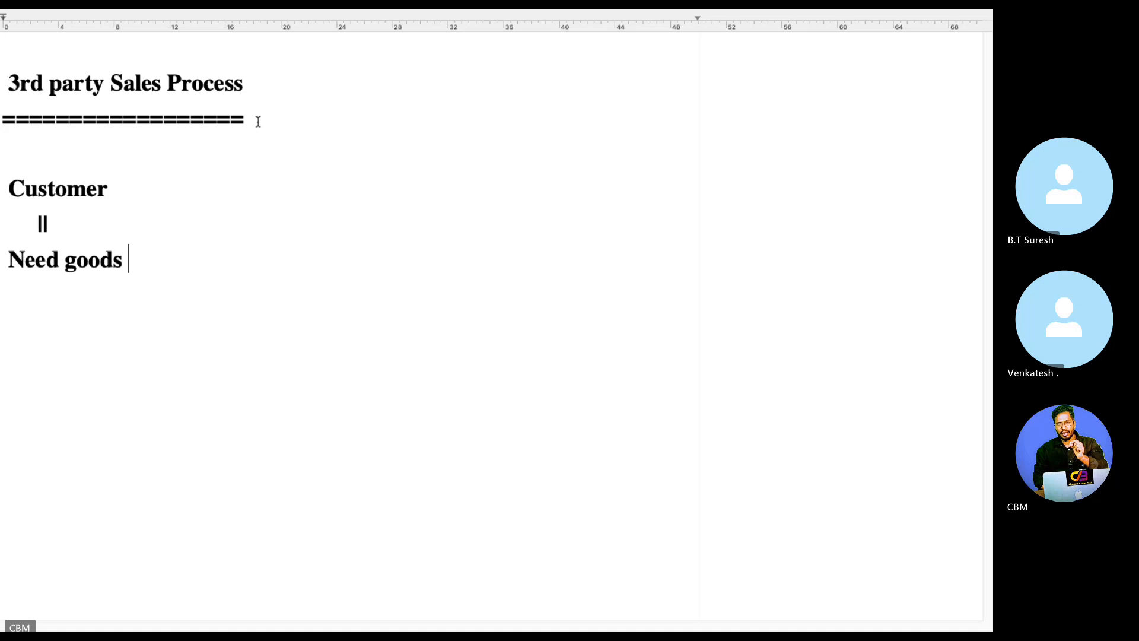
pyautogui.press('Return')
pyautogui.write('||')
pyautogui.press('Return')
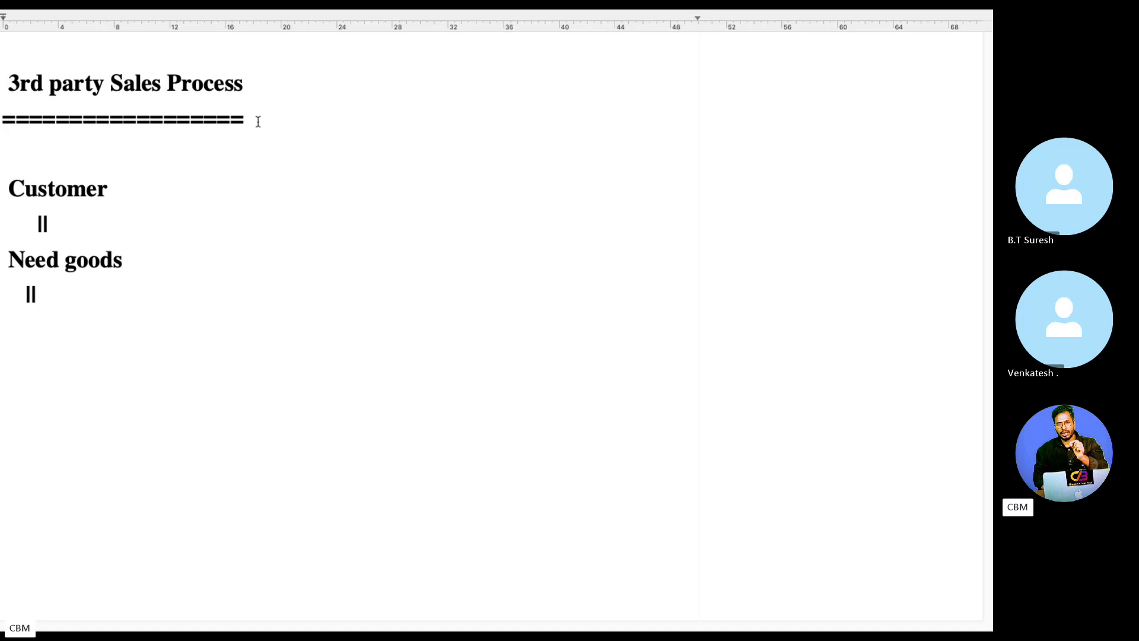
# - Start the process chain below the second connector with "PO----------Company---->Sales order"
pyautogui.write('PO----------D')
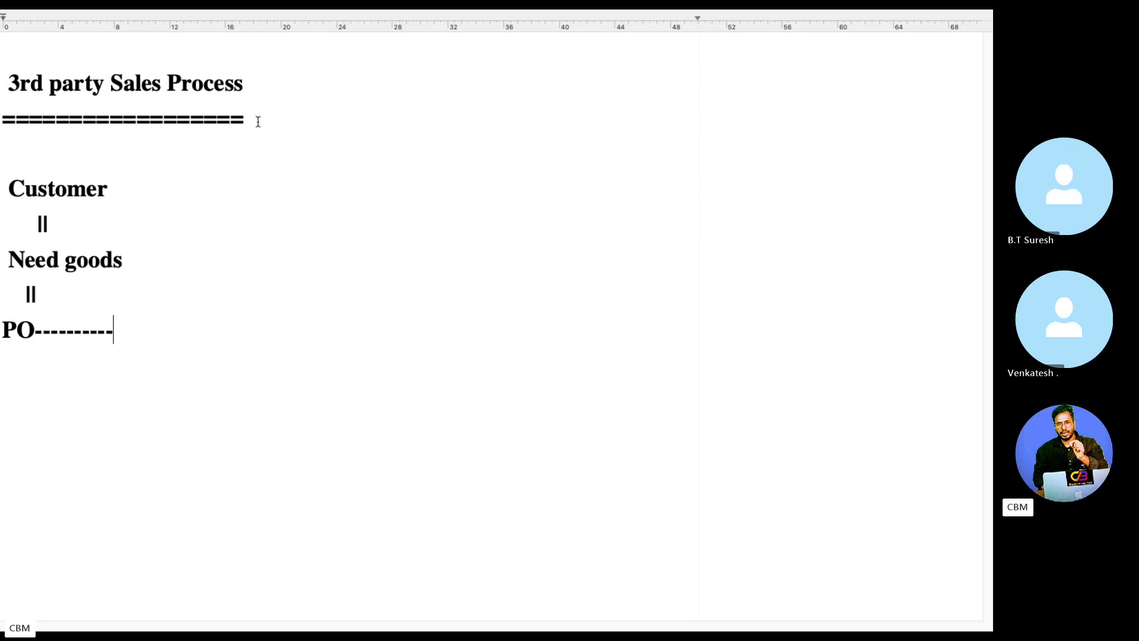
pyautogui.press('BackSpace')
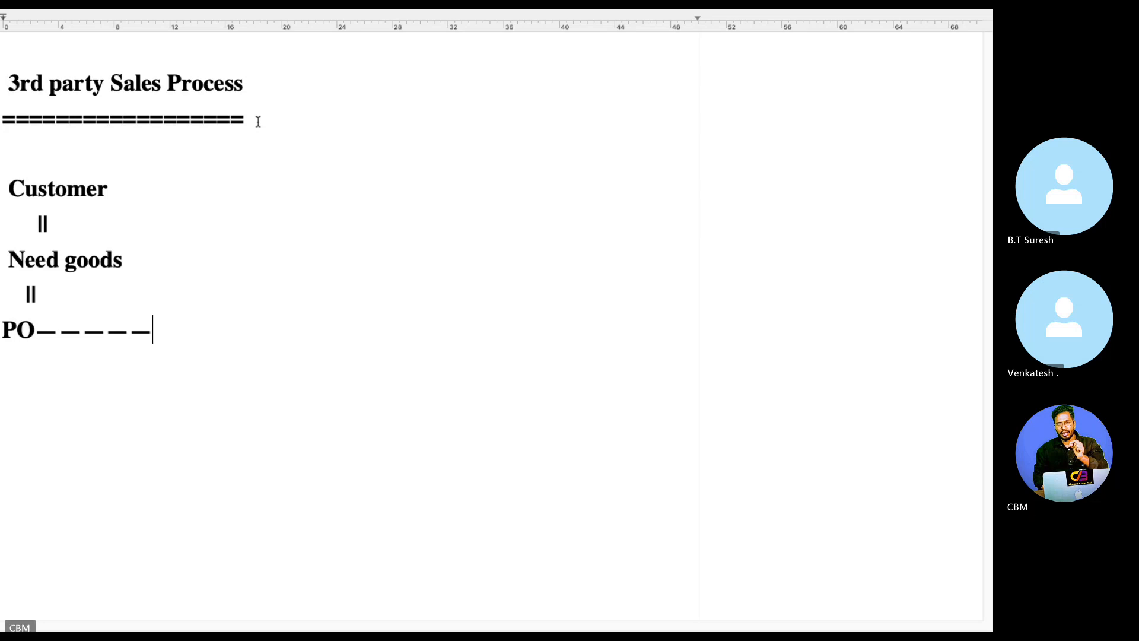
pyautogui.write('Compan')
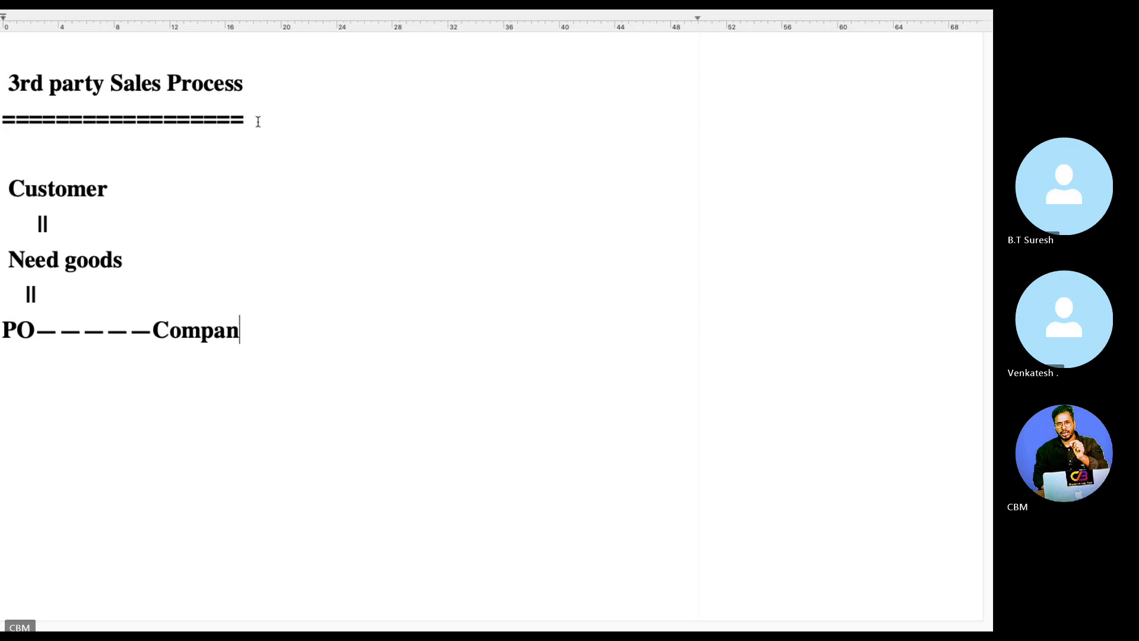
pyautogui.write('y---->')
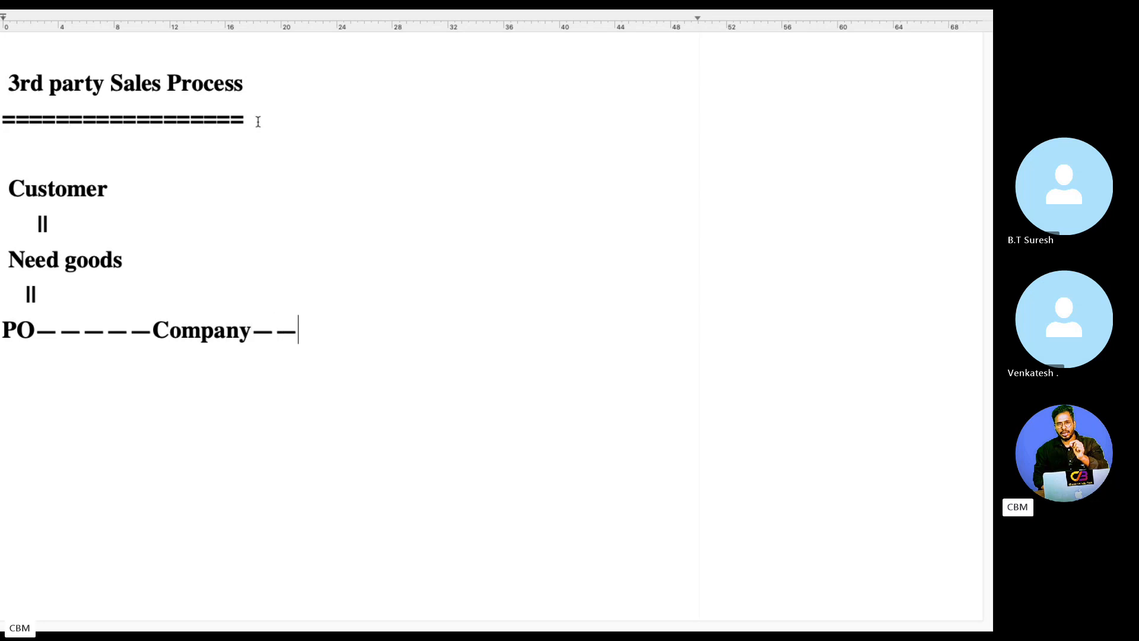
pyautogui.write('Sales order-')
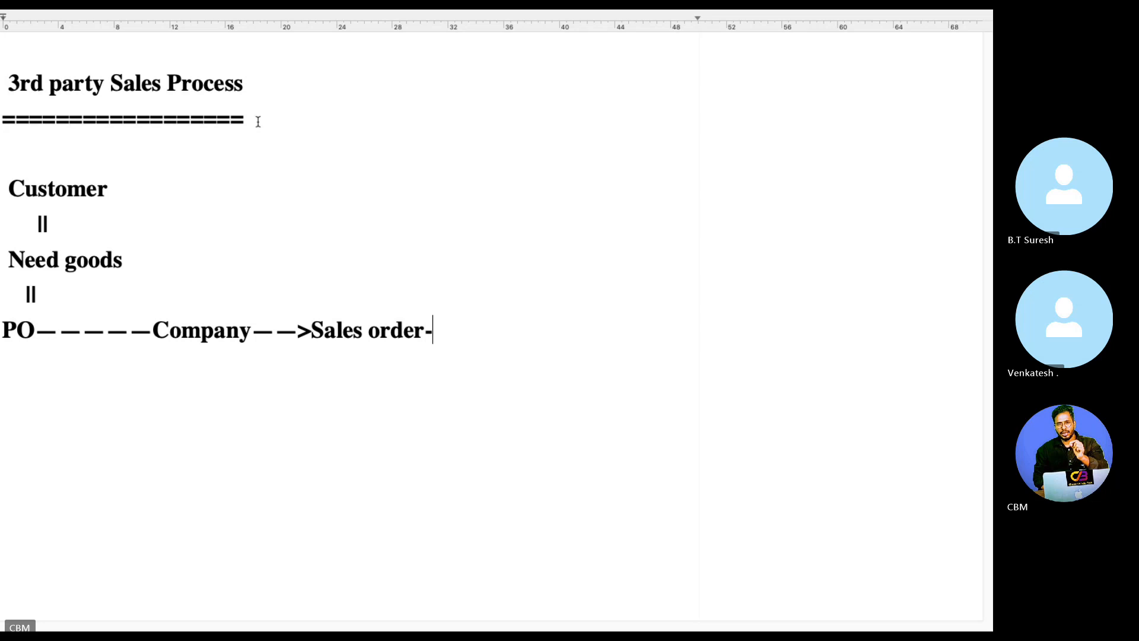
# - Continue the process chain after "Sales order" with "-->Outbound delivery->"
pyautogui.write('->Out')
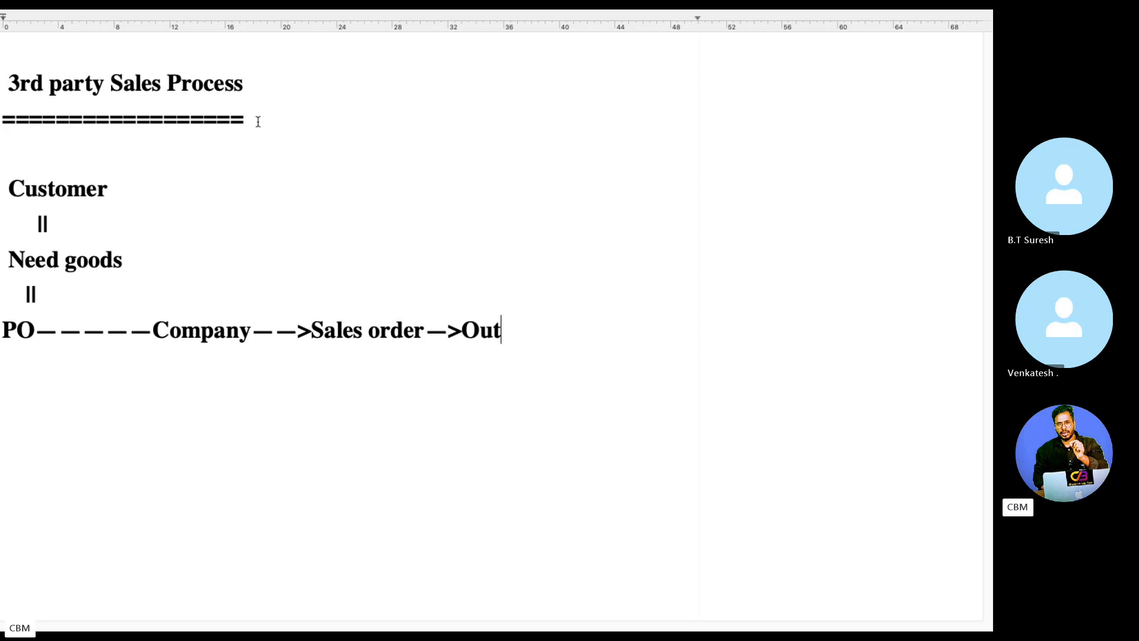
pyautogui.write('bound le')
pyautogui.press('BackSpace')
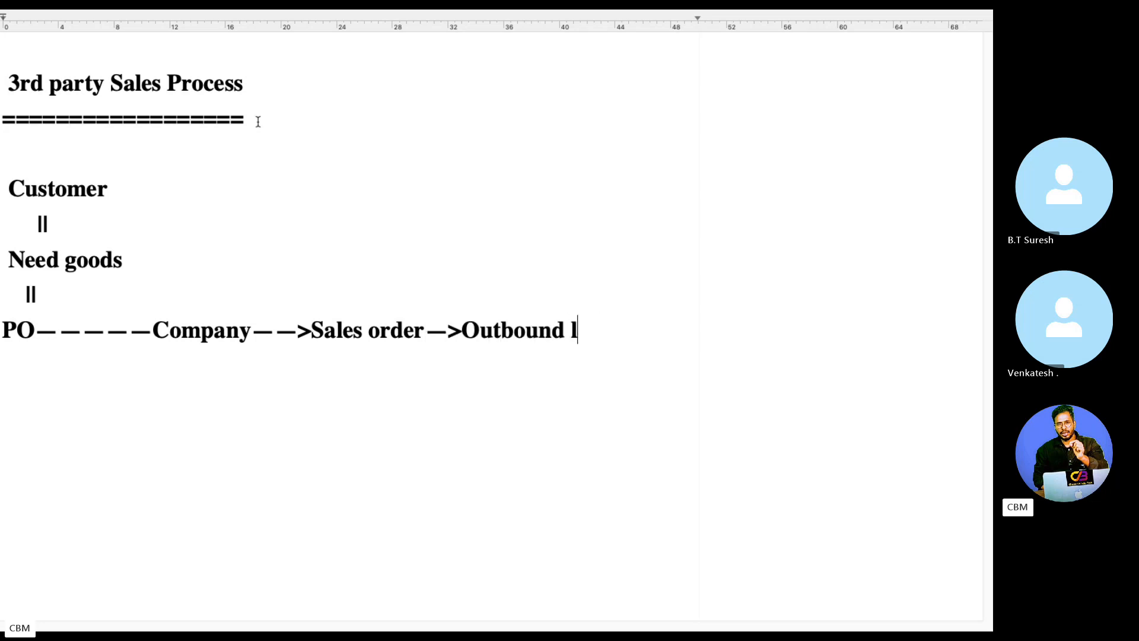
pyautogui.press('BackSpace')
pyautogui.write('deli')
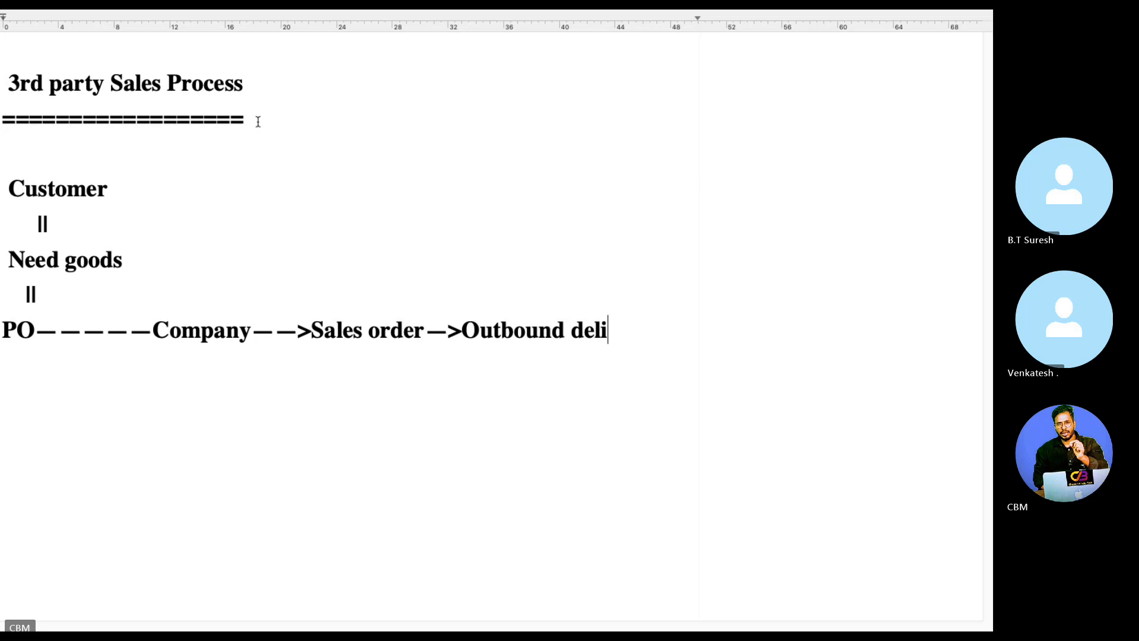
pyautogui.write('very->O')
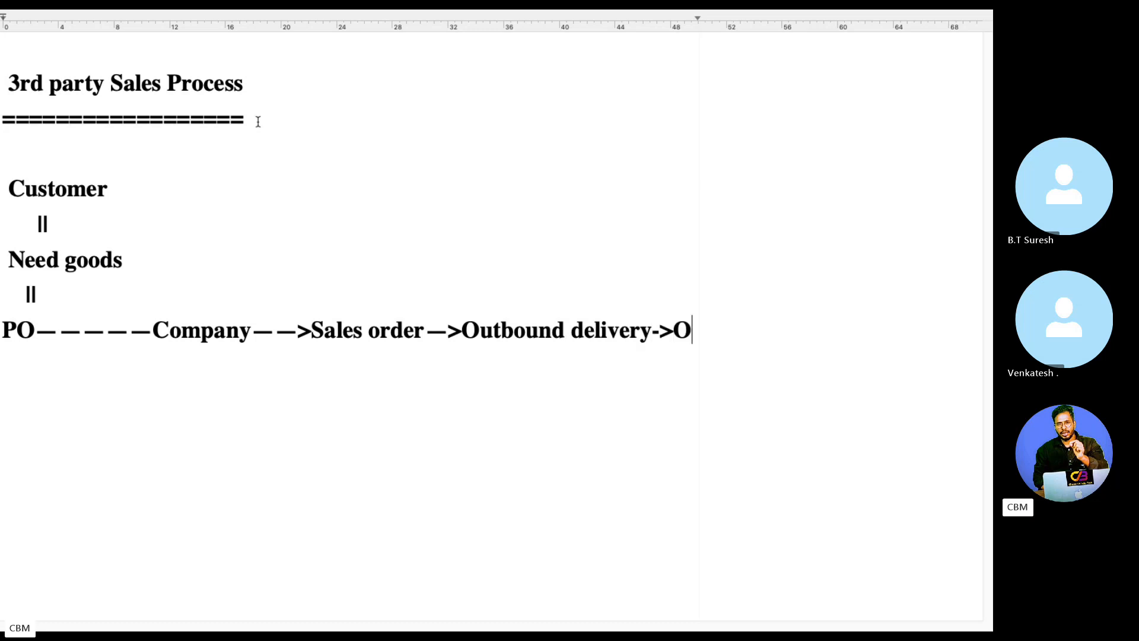
pyautogui.press('BackSpace')
# - Add "Picking" to the process chain after the outbound delivery arrow
pyautogui.write('Piciing')
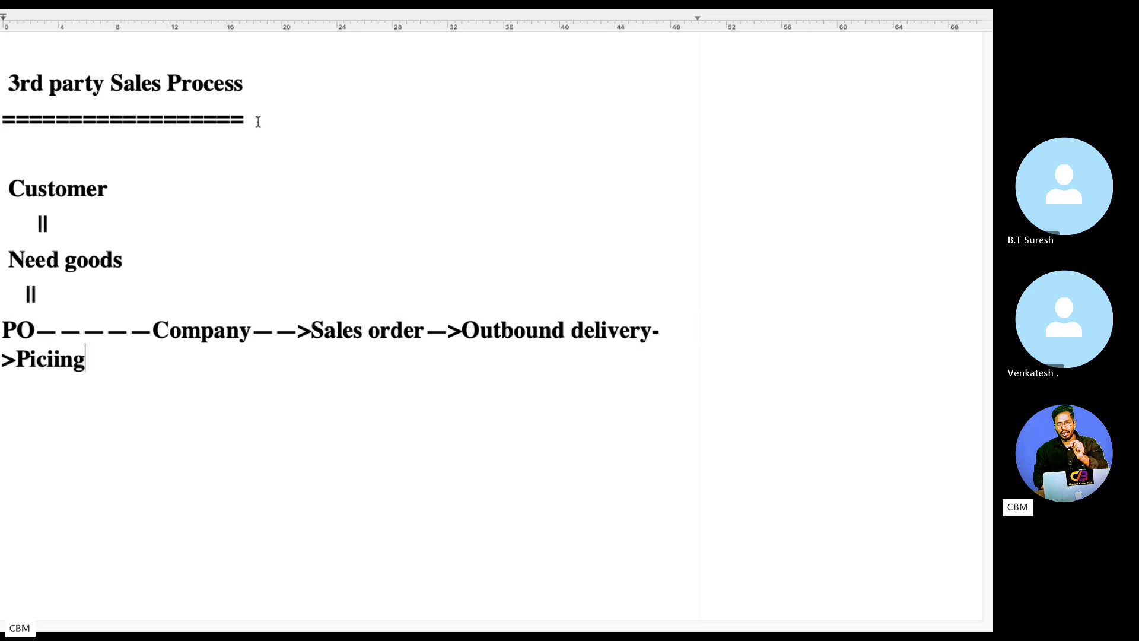
pyautogui.press('BackSpace')
pyautogui.press('BackSpace')
pyautogui.press('BackSpace')
pyautogui.press('BackSpace')
pyautogui.write('king')
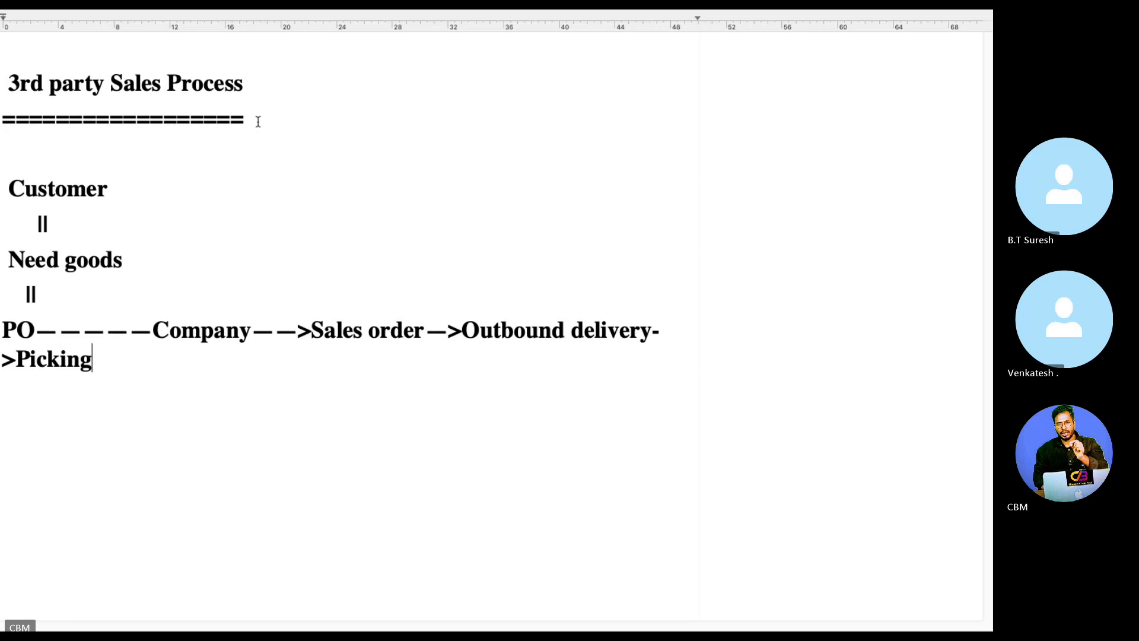
# - Extend the process chain after "Picking" with "-->Pakcing-->Loading-->PGI-->Billing"
pyautogui.write('-->Pakcing0-')
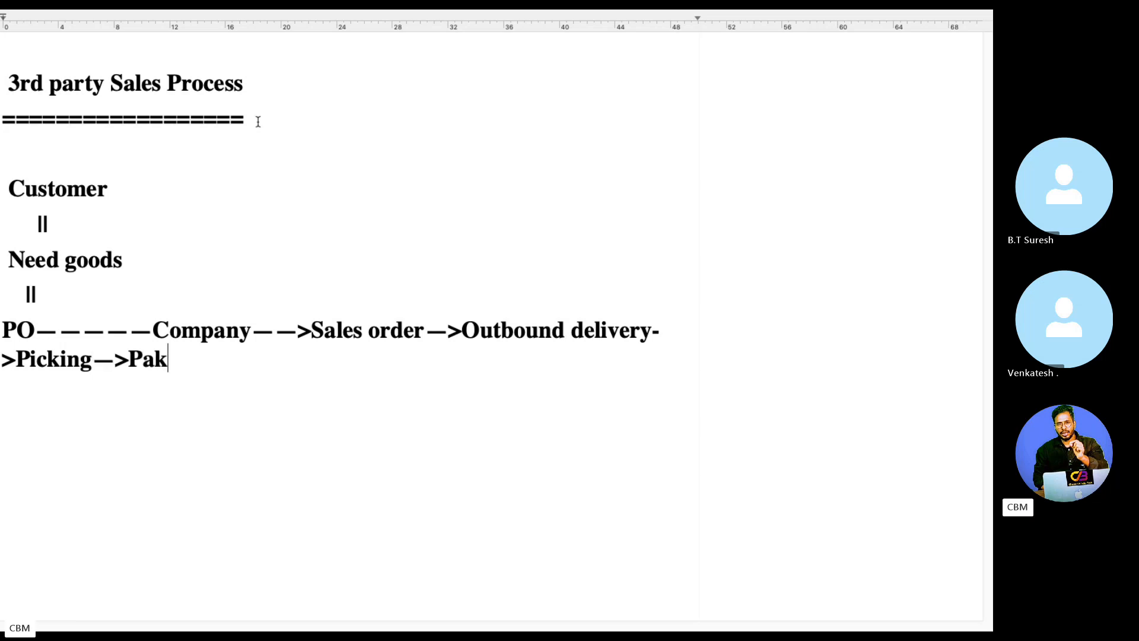
pyautogui.press('BackSpace')
pyautogui.press('BackSpace')
pyautogui.write('--')
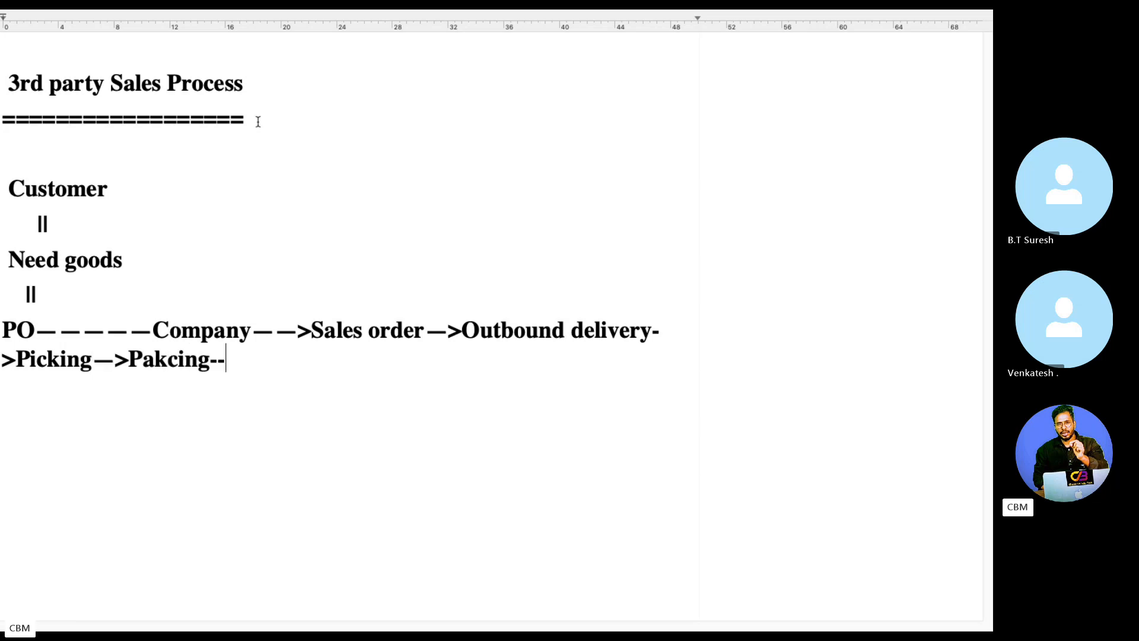
pyautogui.write('>Loadin')
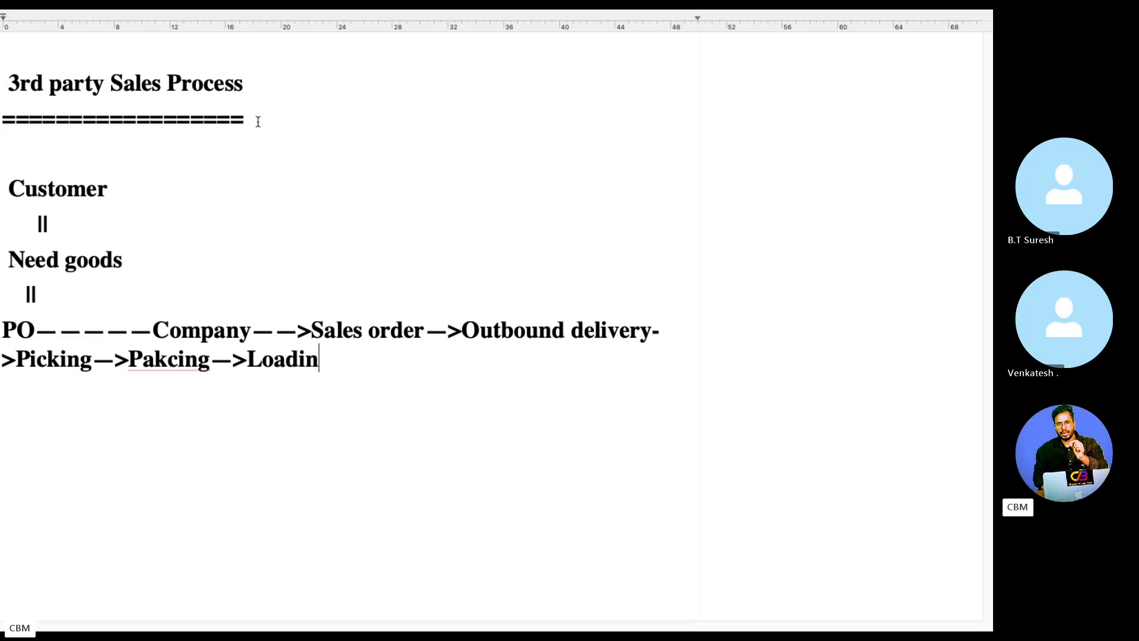
pyautogui.write('g-->PGI')
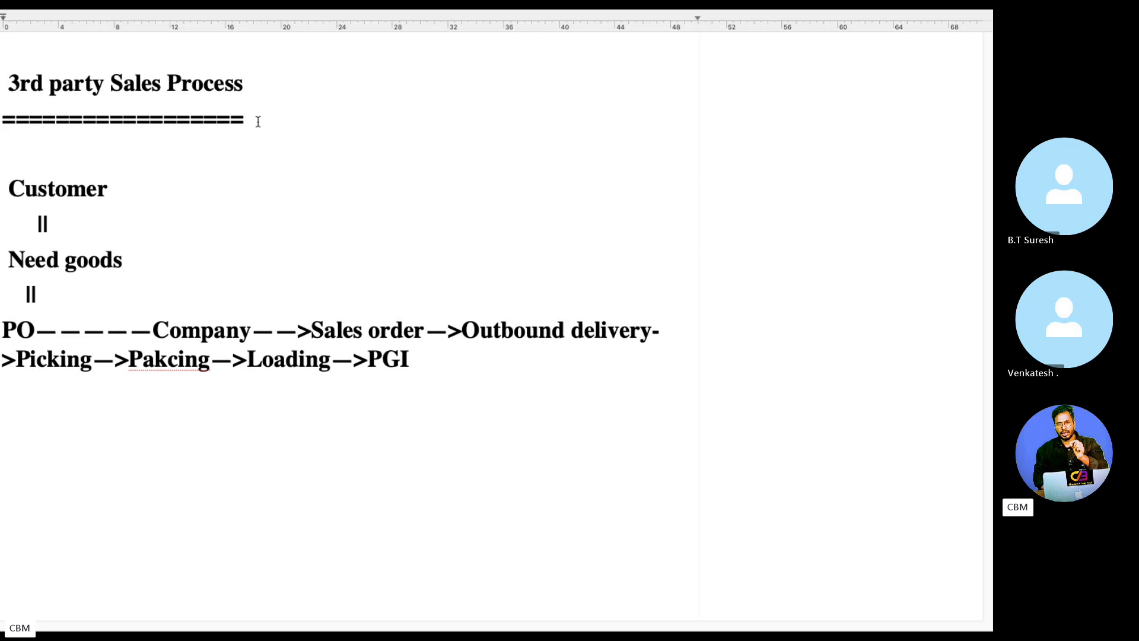
pyautogui.write('-->')
pyautogui.write('Billing')
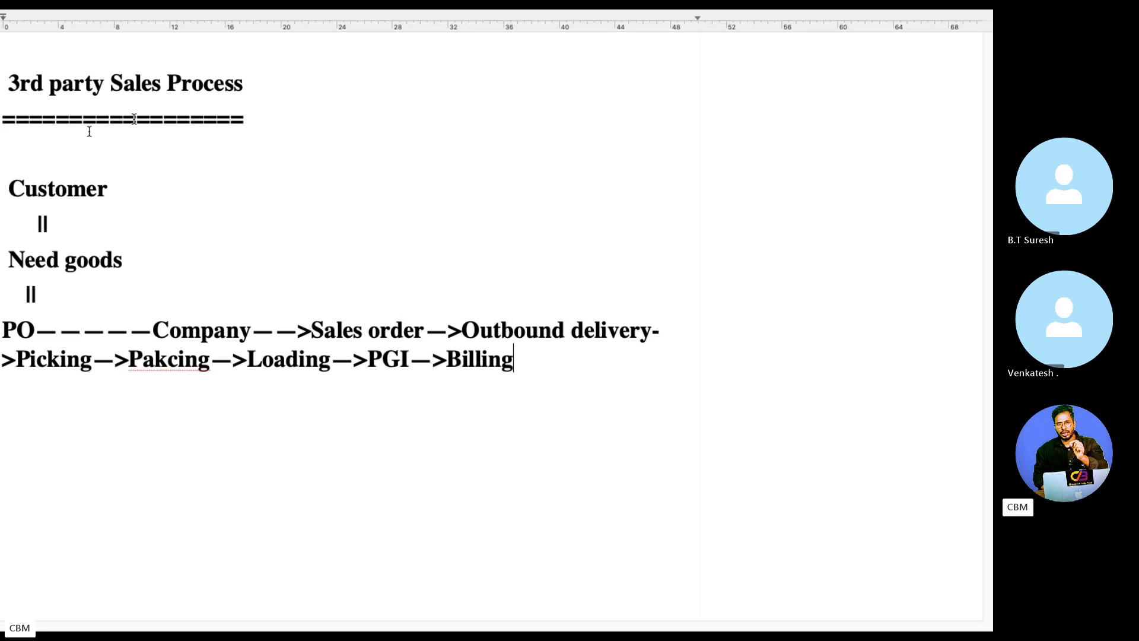
# - Correct the misspelled "Pakcing" to "Packing", and select the words "PGI" and "Billing" in turn to emphasise them
pyautogui.rightClick(163, 358)
pyautogui.click(173, 355)
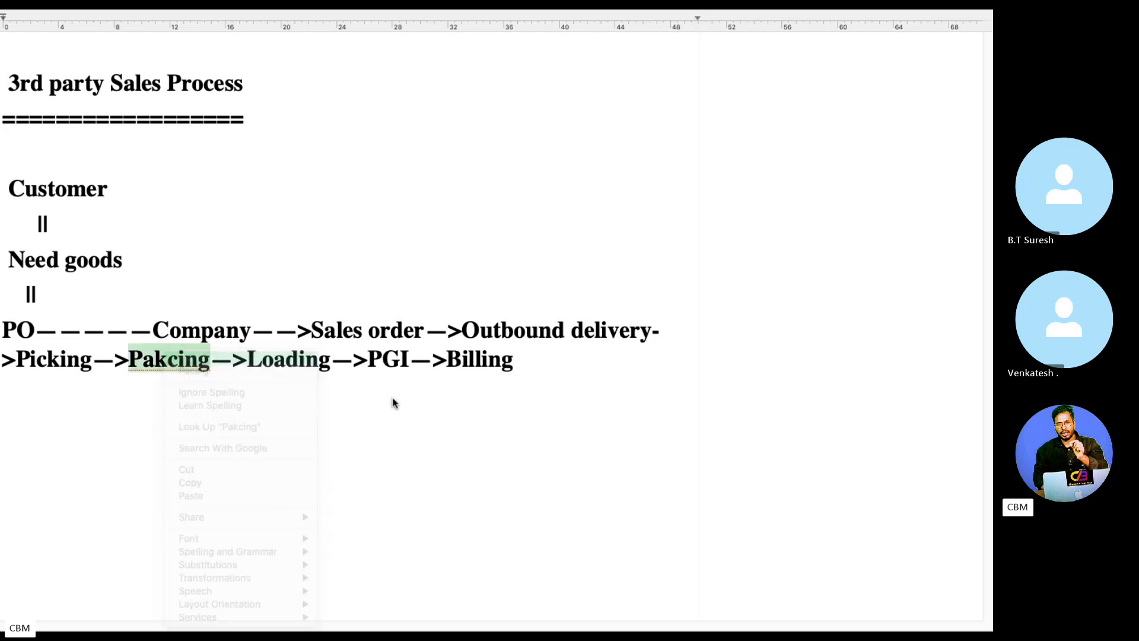
pyautogui.doubleClick(392, 359)
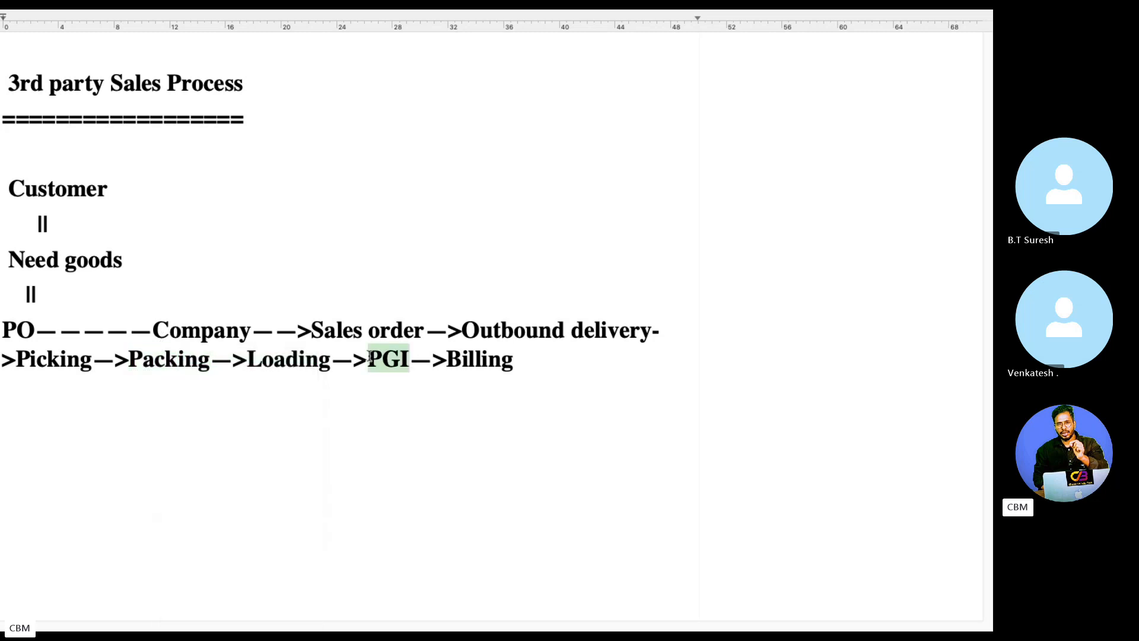
pyautogui.doubleClick(453, 360)
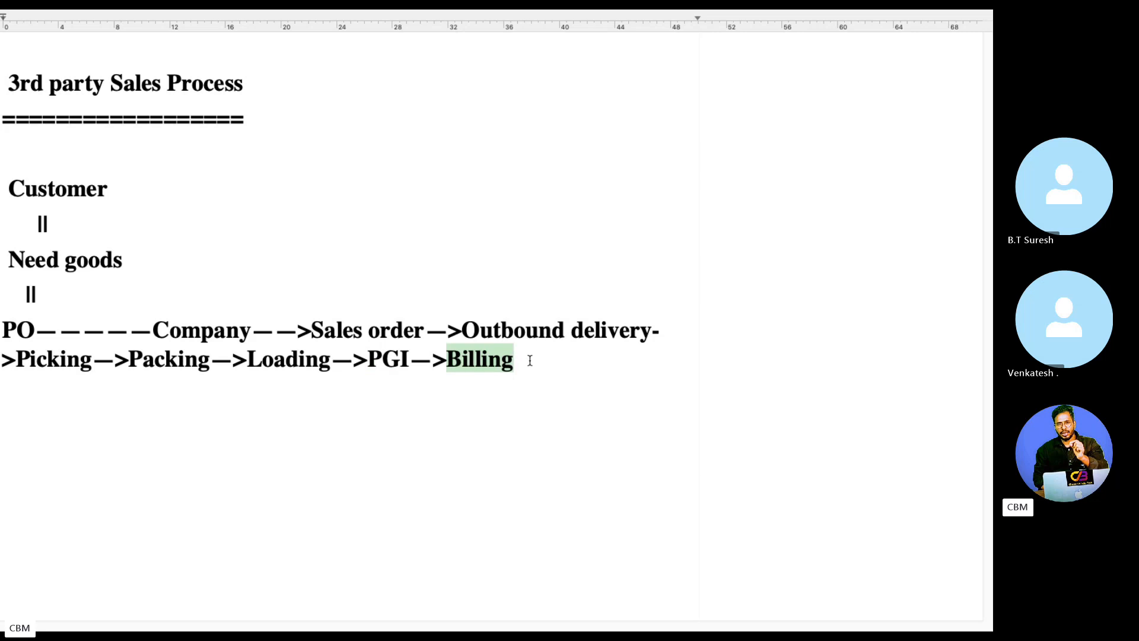
# - Extend the process chain after "Billing" with "-->Incoming payment"
pyautogui.click(530, 360)
pyautogui.write('-->Inc')
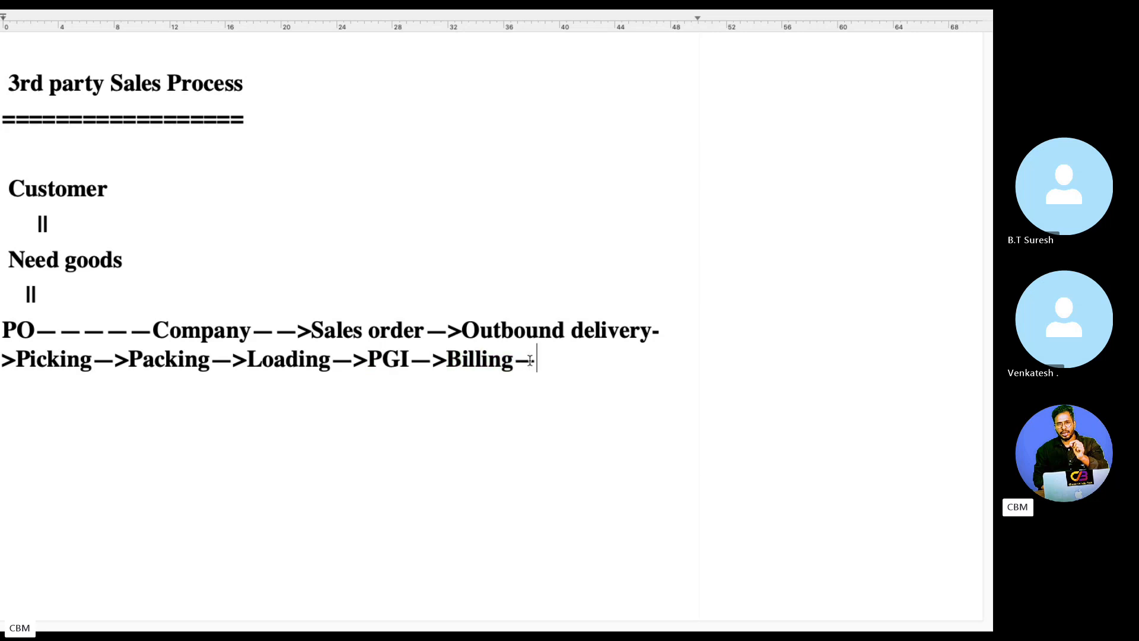
pyautogui.write('oming payment')
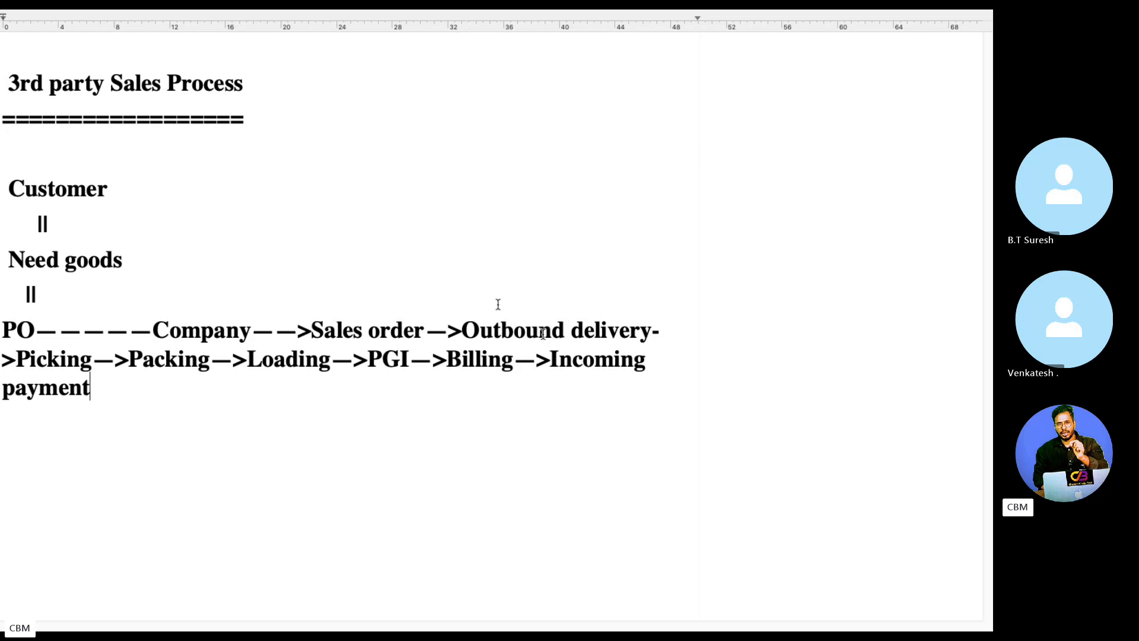
# - Add the heading "Normal O2C Process" above "Customer", underlined with a row of equals signs
pyautogui.click(117, 157)
pyautogui.write('Norma')
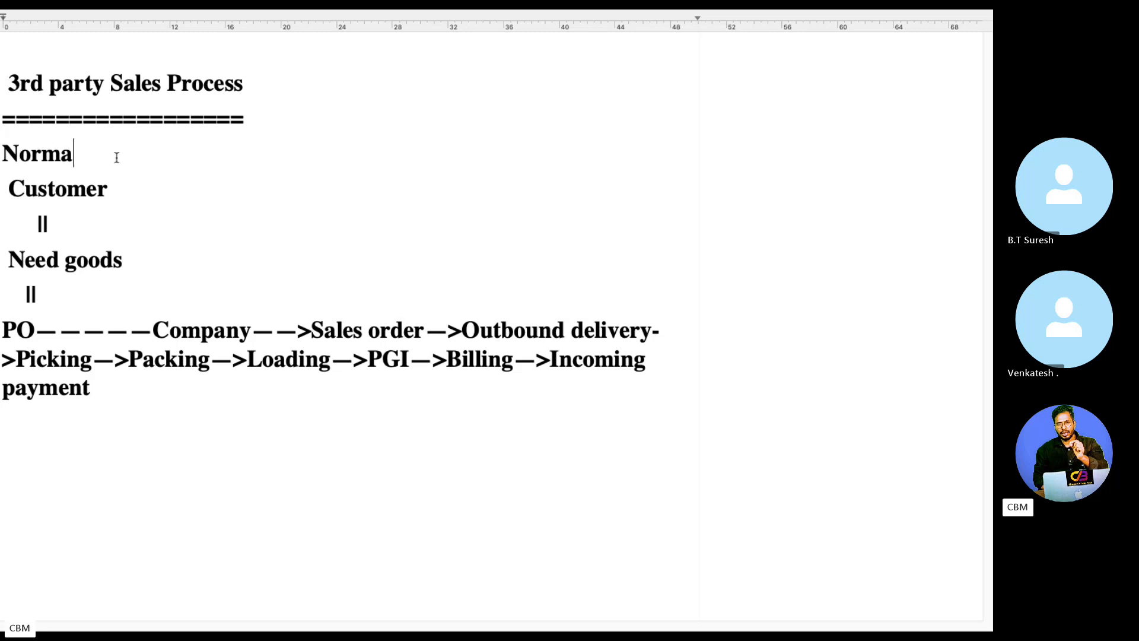
pyautogui.write('l O2C Process')
pyautogui.press('Return')
pyautogui.write('=')
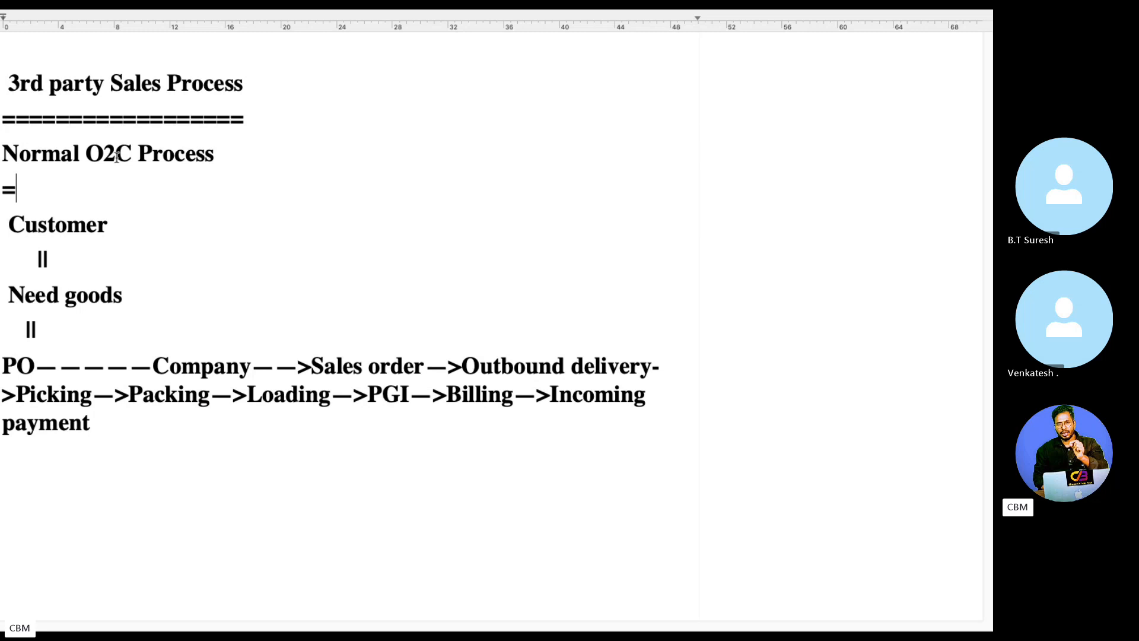
pyautogui.write('=================')
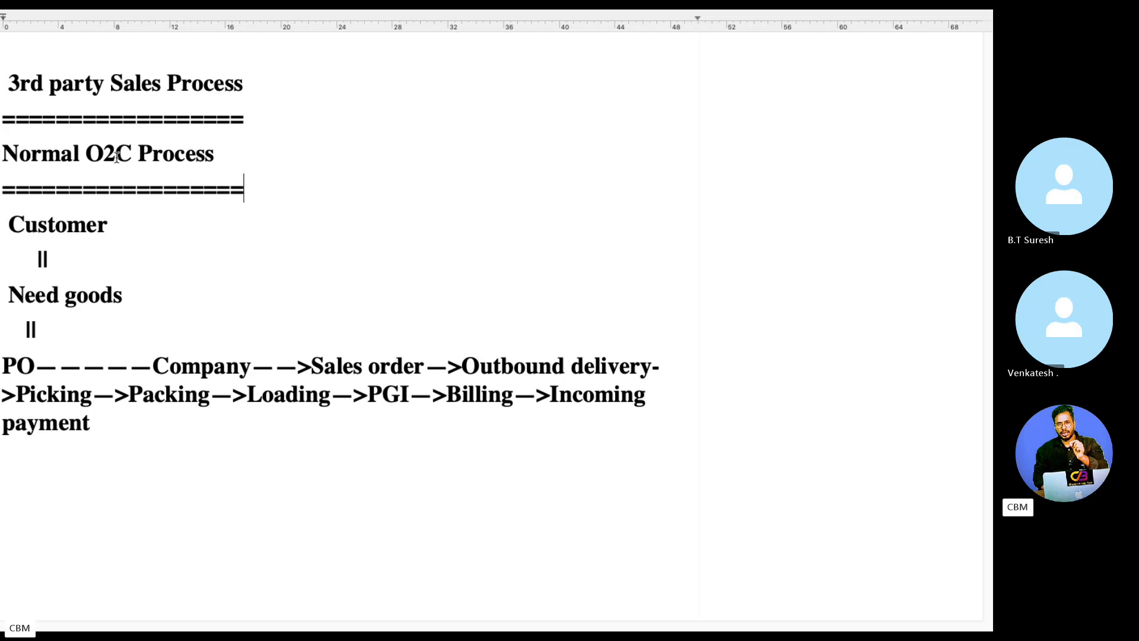
# - Reduce the font size of the whole process chain paragraph, from "PO" to "Incoming payment", to 36
pyautogui.tripleClick(102, 424)
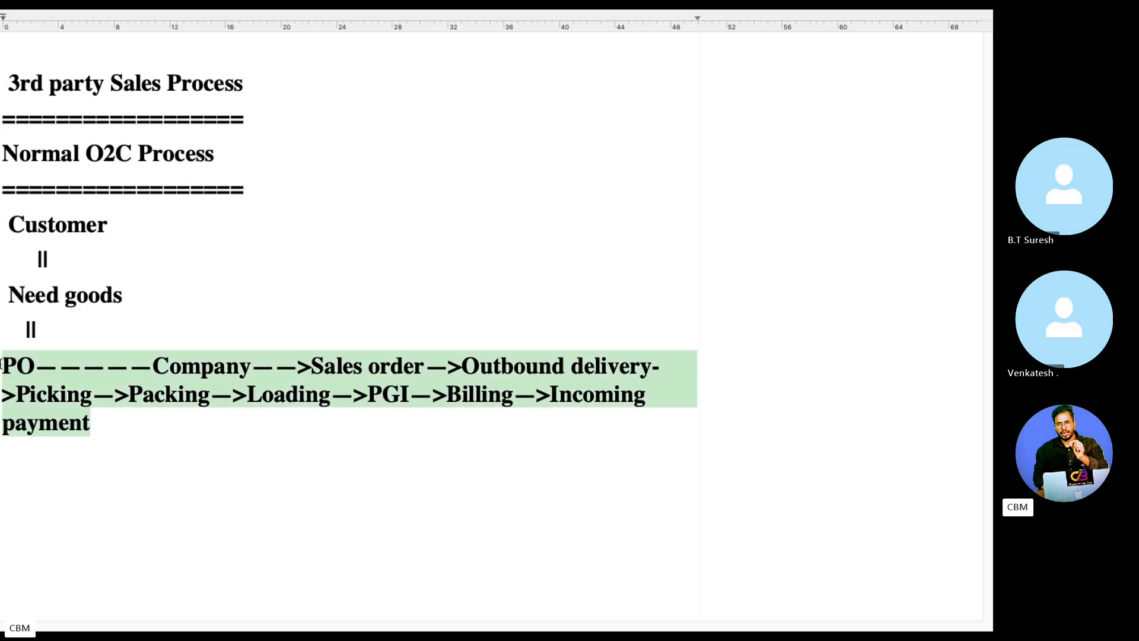
pyautogui.moveTo(215, 17)
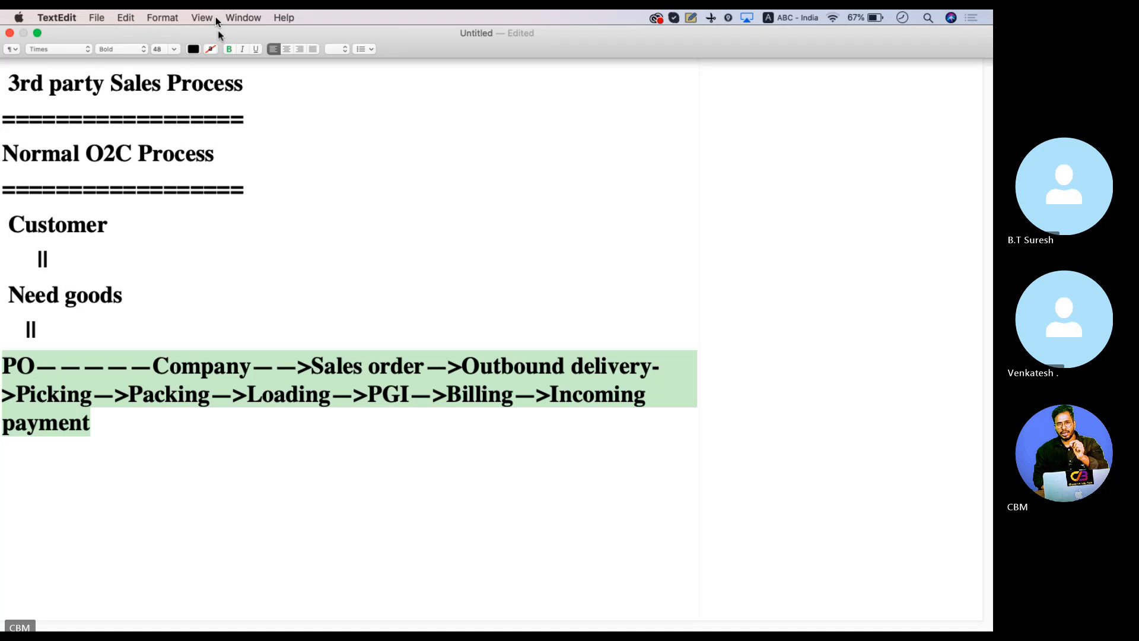
pyautogui.click(173, 49)
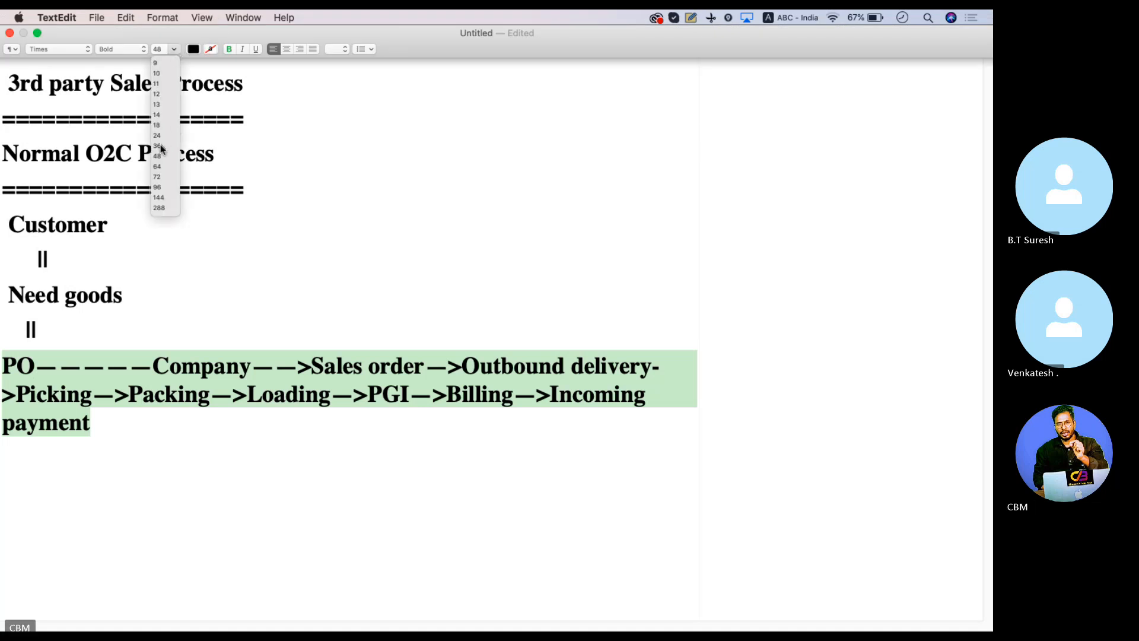
pyautogui.click(165, 145)
pyautogui.click(284, 259)
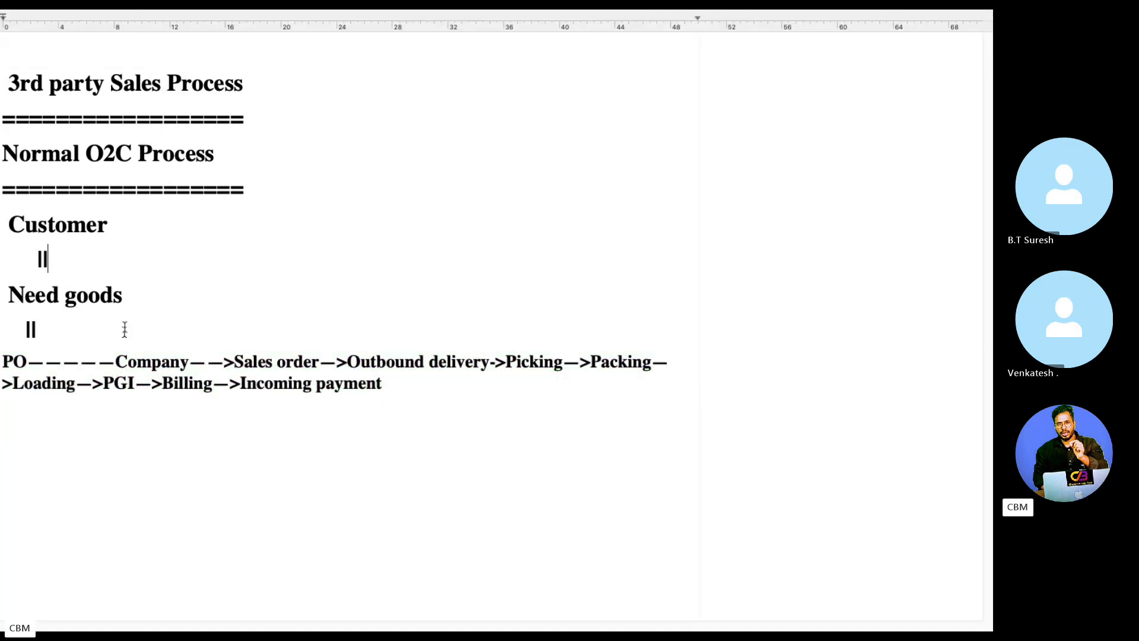
# - Set the font size of the lines from "Customer" to "Need goods" to 36
pyautogui.moveTo(148, 300); pyautogui.dragTo(3, 230)
pyautogui.moveTo(192, 13)
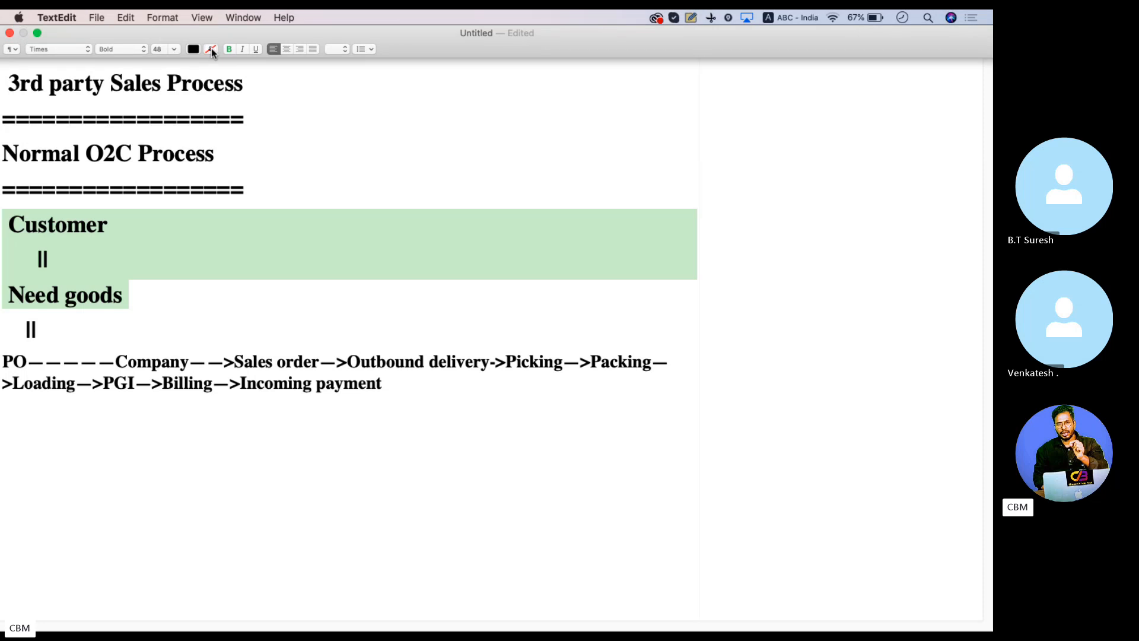
pyautogui.click(175, 51)
pyautogui.click(159, 151)
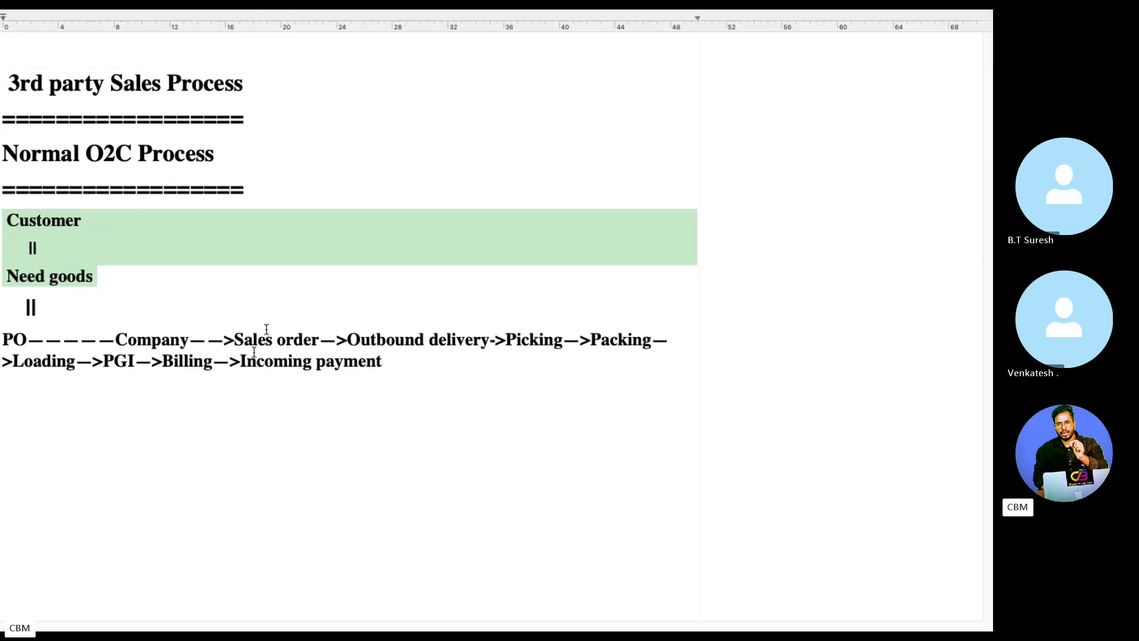
# - Add the heading "3rd party Concept" below the process chain, after a blank line, underlined with a row of equals signs
pyautogui.click(381, 392)
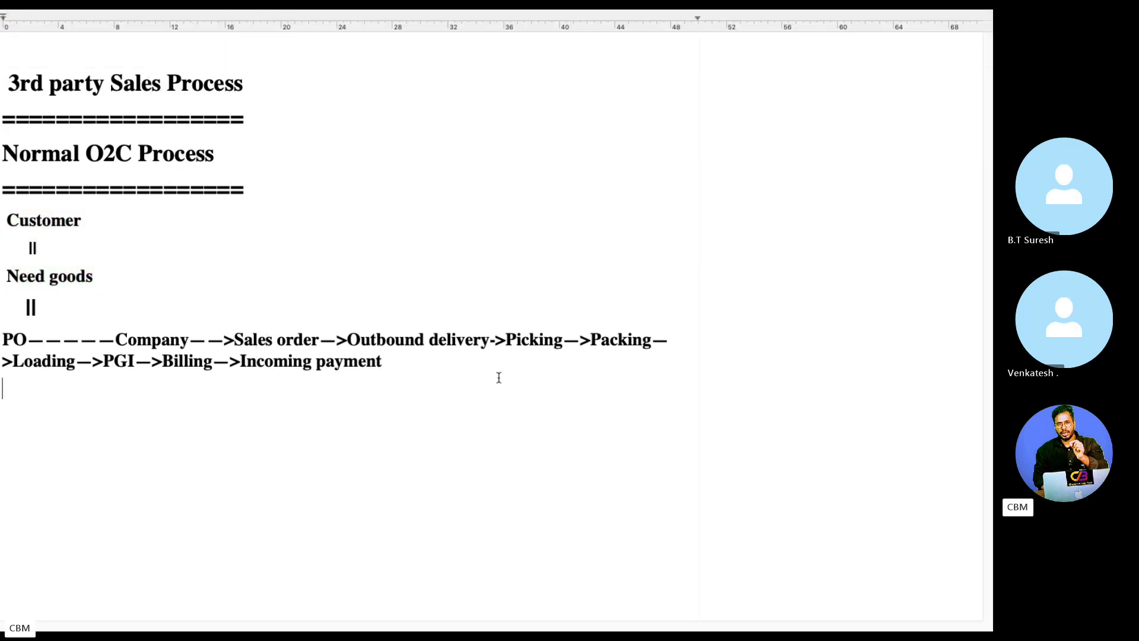
pyautogui.press('Return')
pyautogui.write('3rd ')
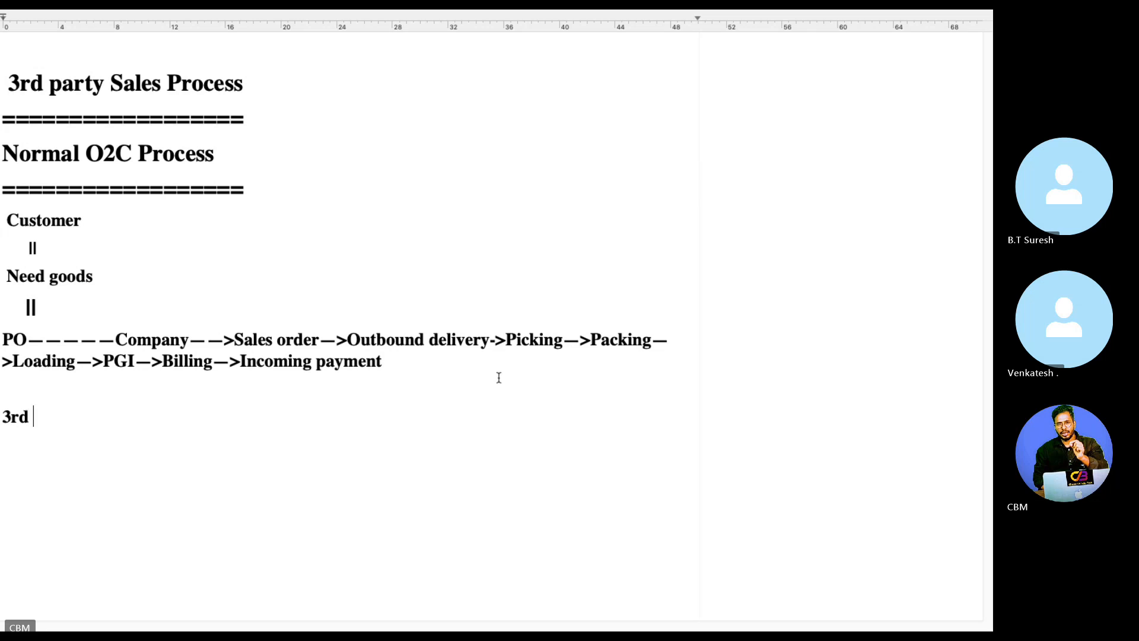
pyautogui.write('party Concept')
pyautogui.press('Return')
pyautogui.write('==')
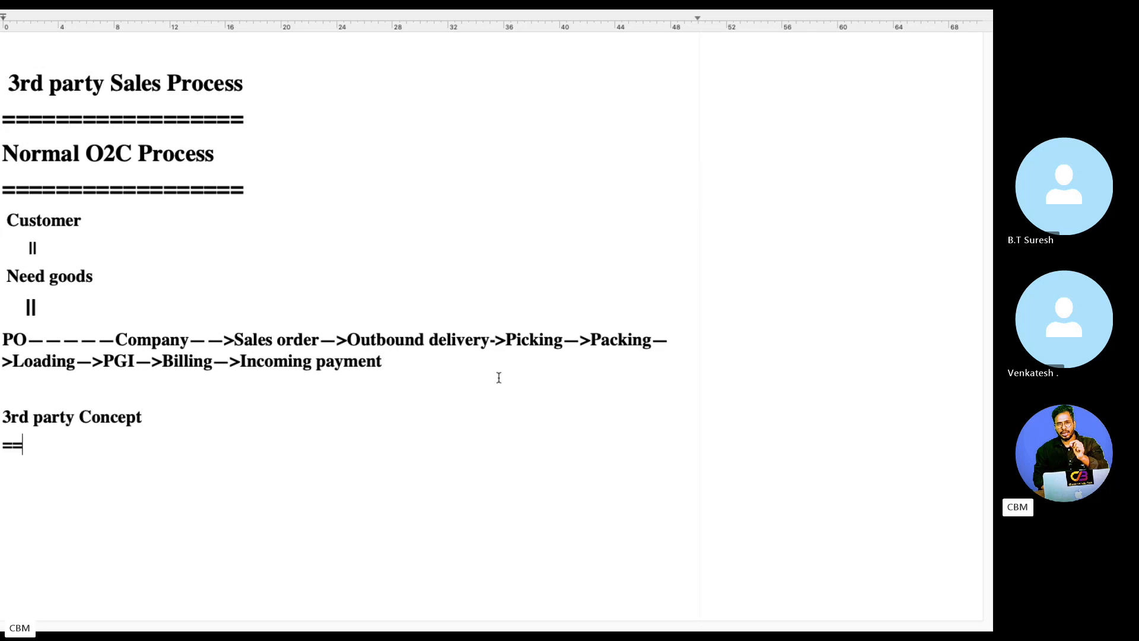
pyautogui.write('==============')
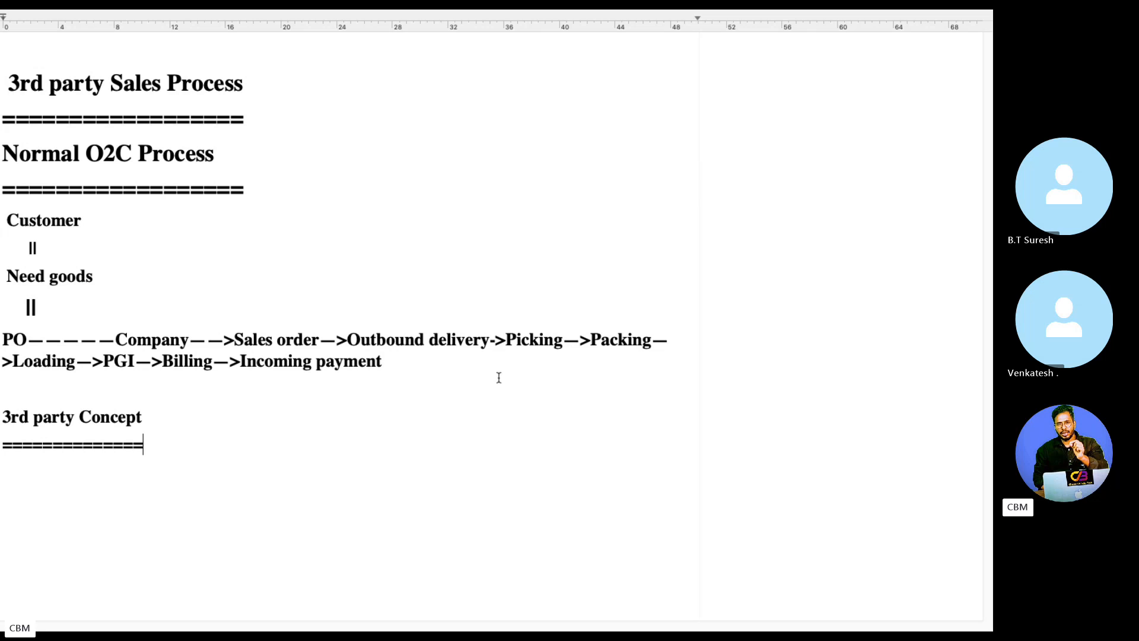
# - Start the first point under "3rd party Concept" with "<> Customer Demand -->"
pyautogui.press('Return')
pyautogui.write('<> Cusom')
pyautogui.press('BackSpace')
pyautogui.press('BackSpace')
pyautogui.write('tomer')
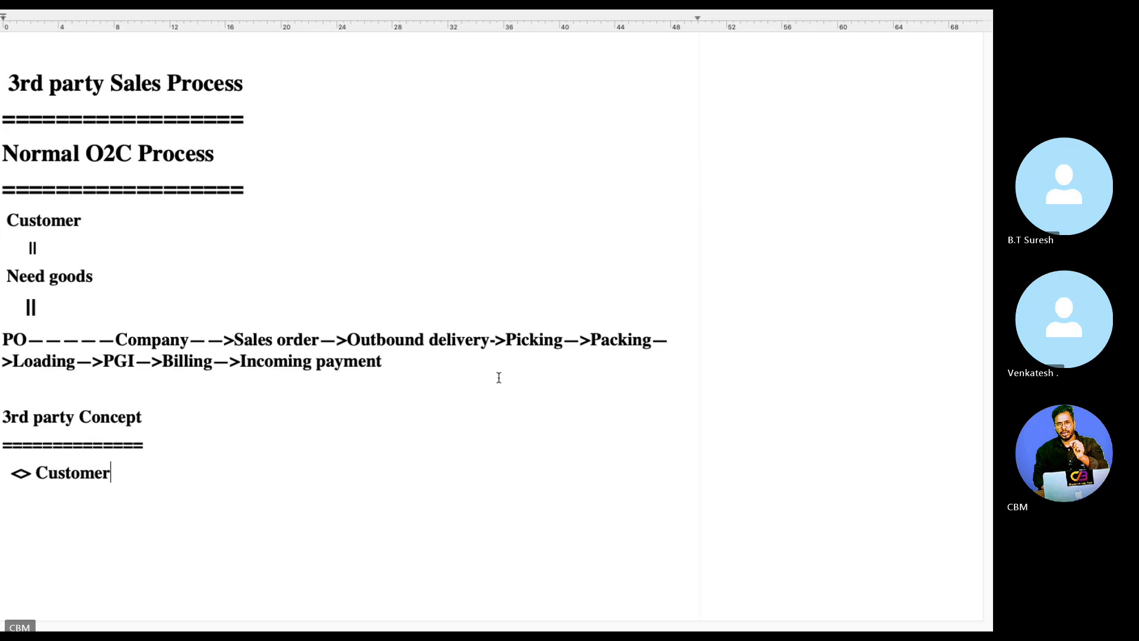
pyautogui.write(' Demand')
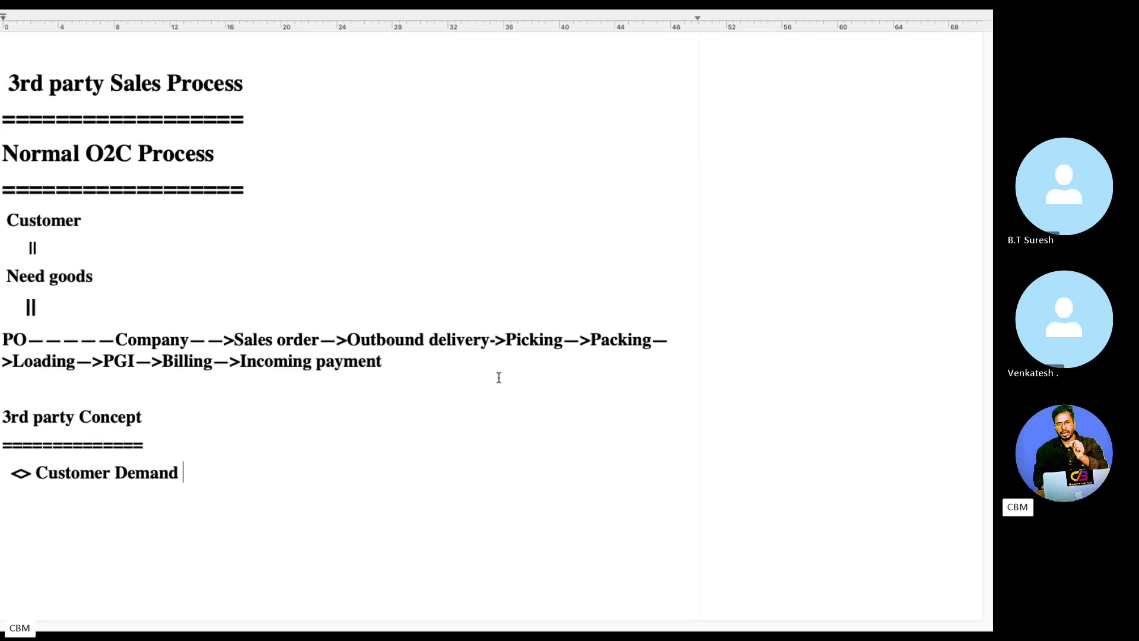
pyautogui.write('-->')
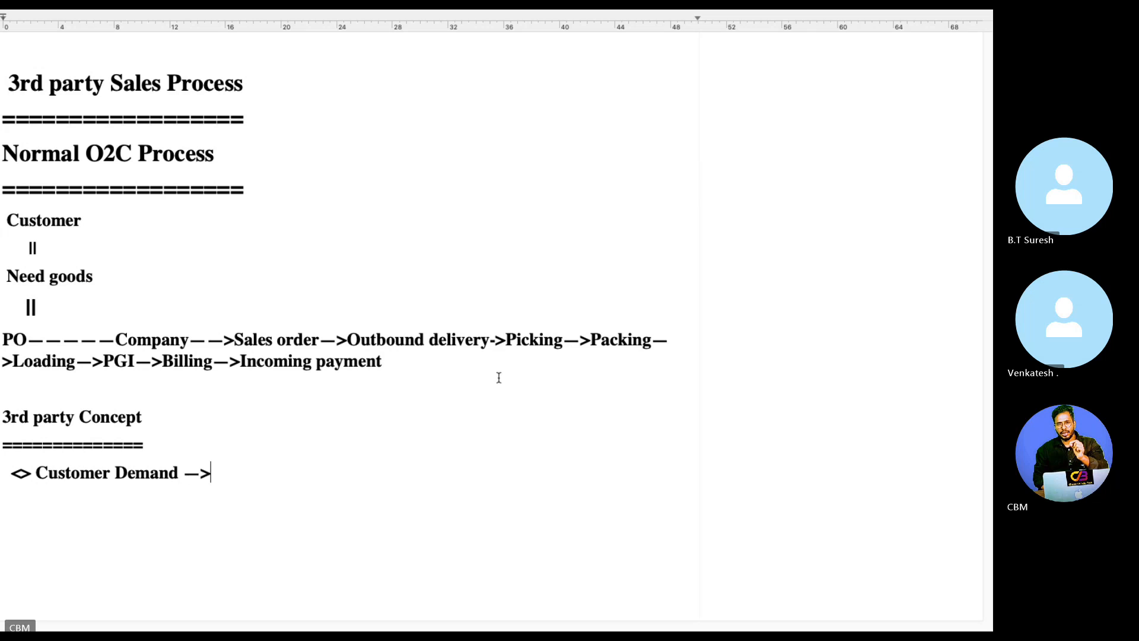
# - Continue the customer demand line after the arrow with "If no material avilable in the stock"
pyautogui.write('If not')
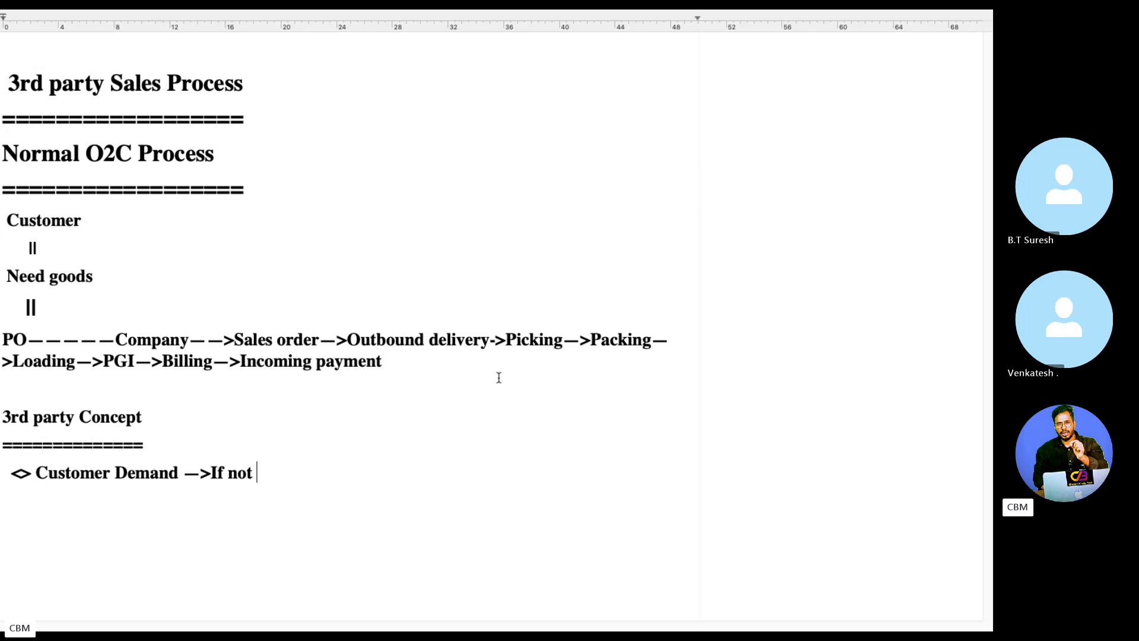
pyautogui.press('BackSpace')
pyautogui.press('BackSpace')
pyautogui.write('material a')
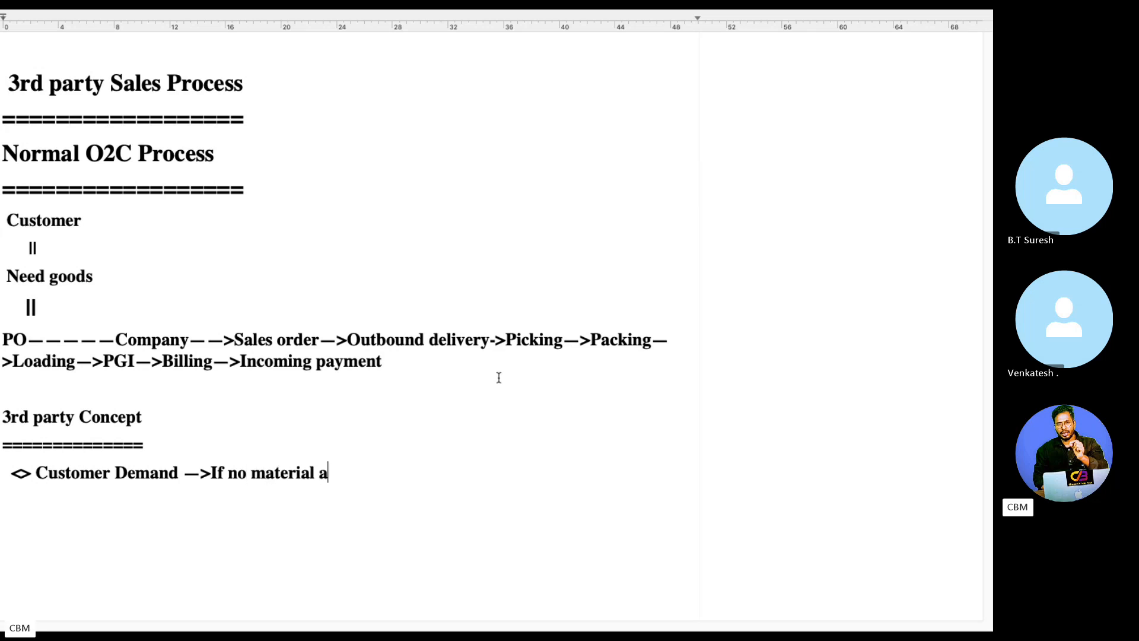
pyautogui.write('vialb')
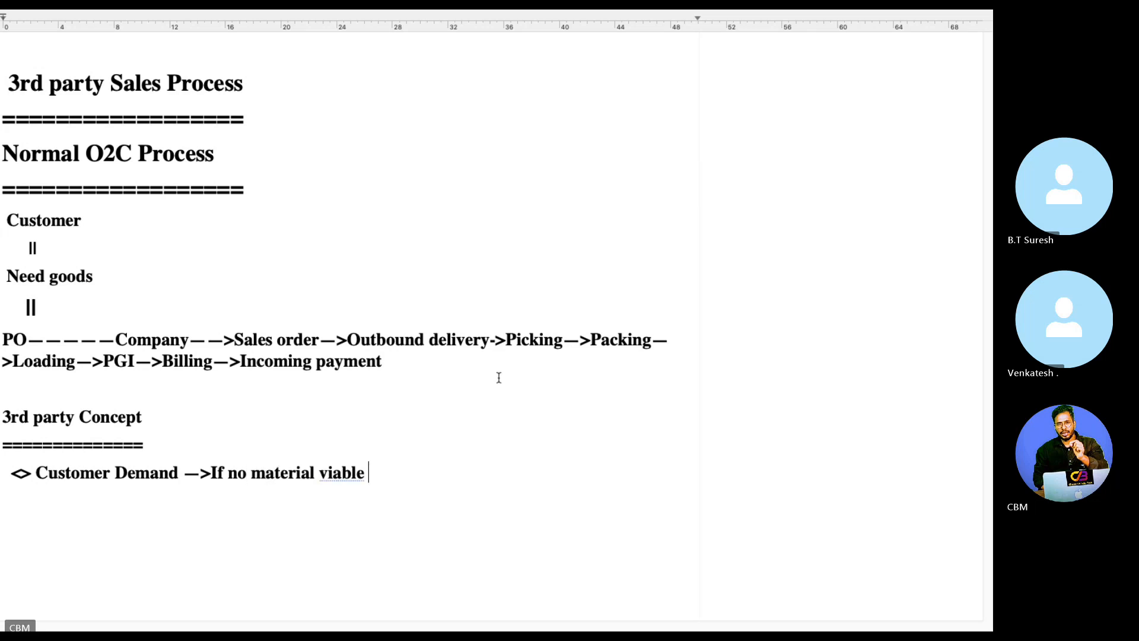
pyautogui.press('BackSpace')
pyautogui.press('BackSpace')
pyautogui.press('BackSpace')
pyautogui.press('BackSpace')
pyautogui.press('BackSpace')
pyautogui.press('BackSpace')
pyautogui.press('BackSpace')
pyautogui.write('a')
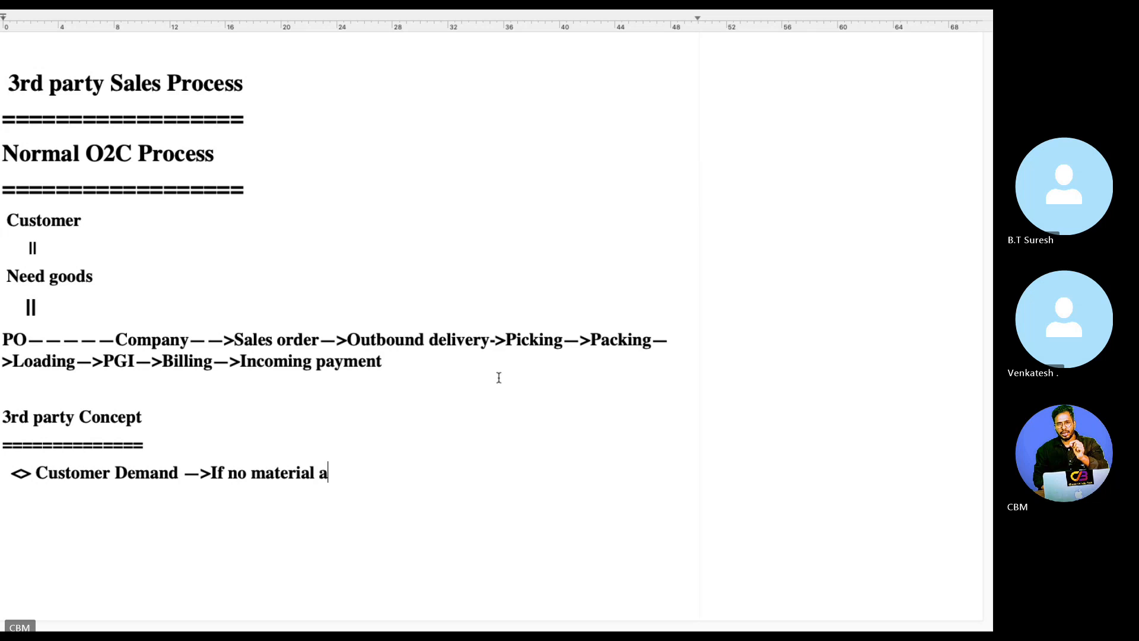
pyautogui.write('vilable ')
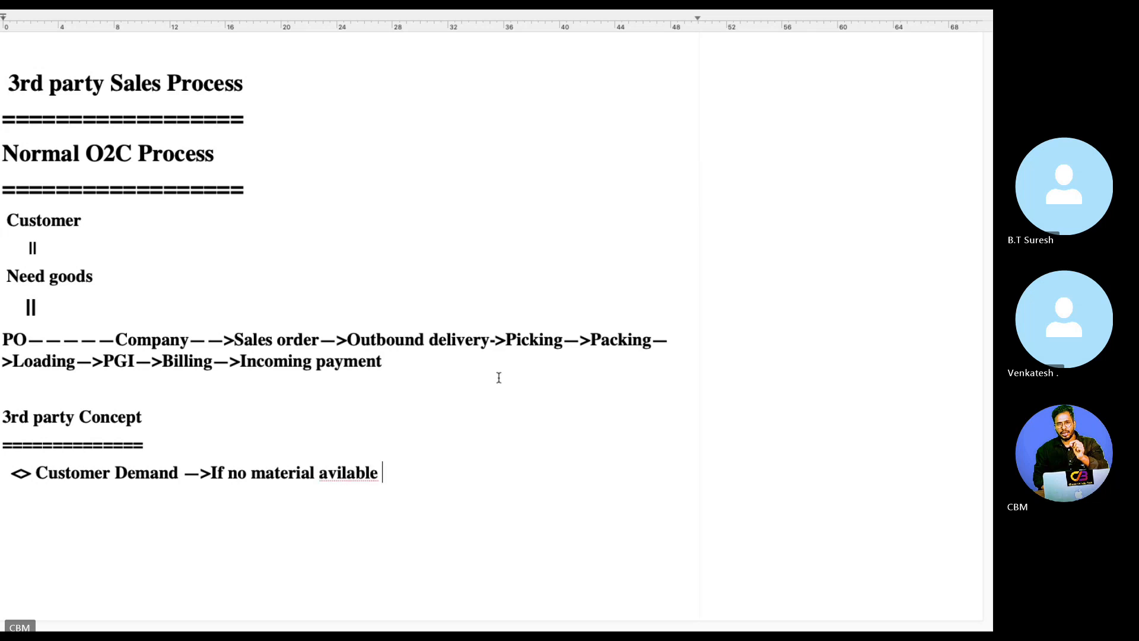
pyautogui.write('in the stock')
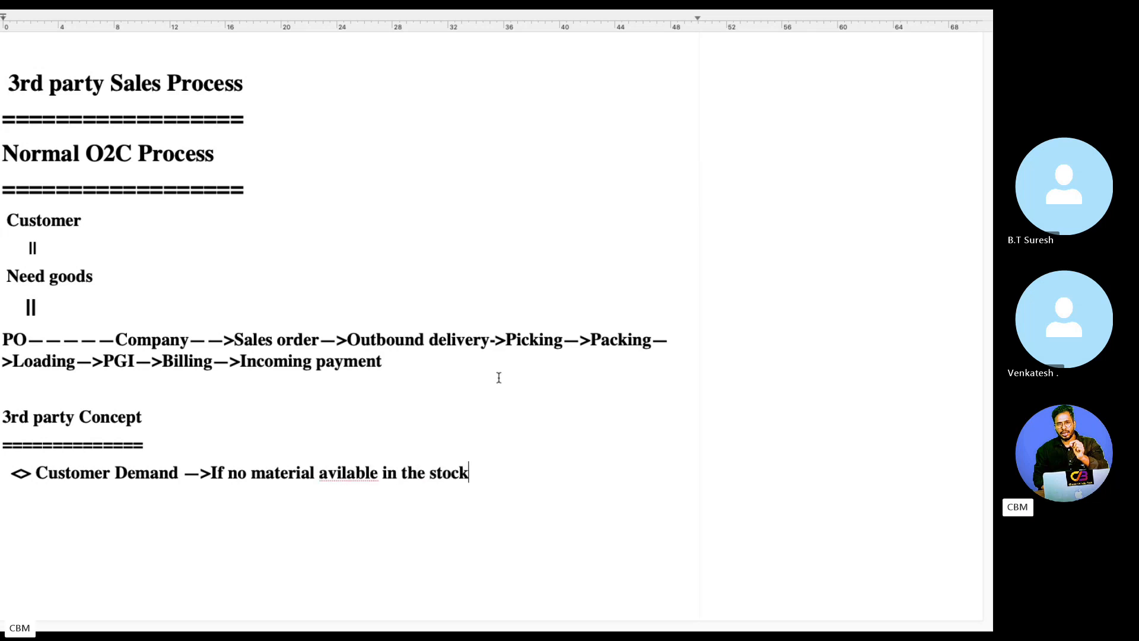
# - Correct the misspelled "avilable" to "available", and select the stock condition and "Customer Demand" in turn to emphasise them
pyautogui.rightClick(335, 475)
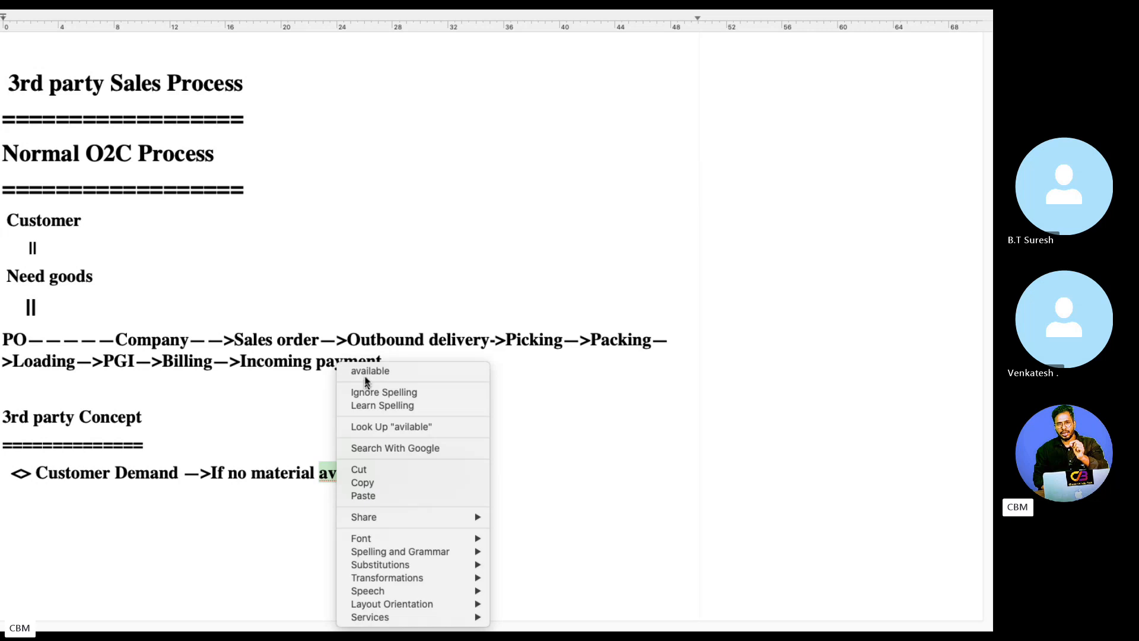
pyautogui.click(401, 377)
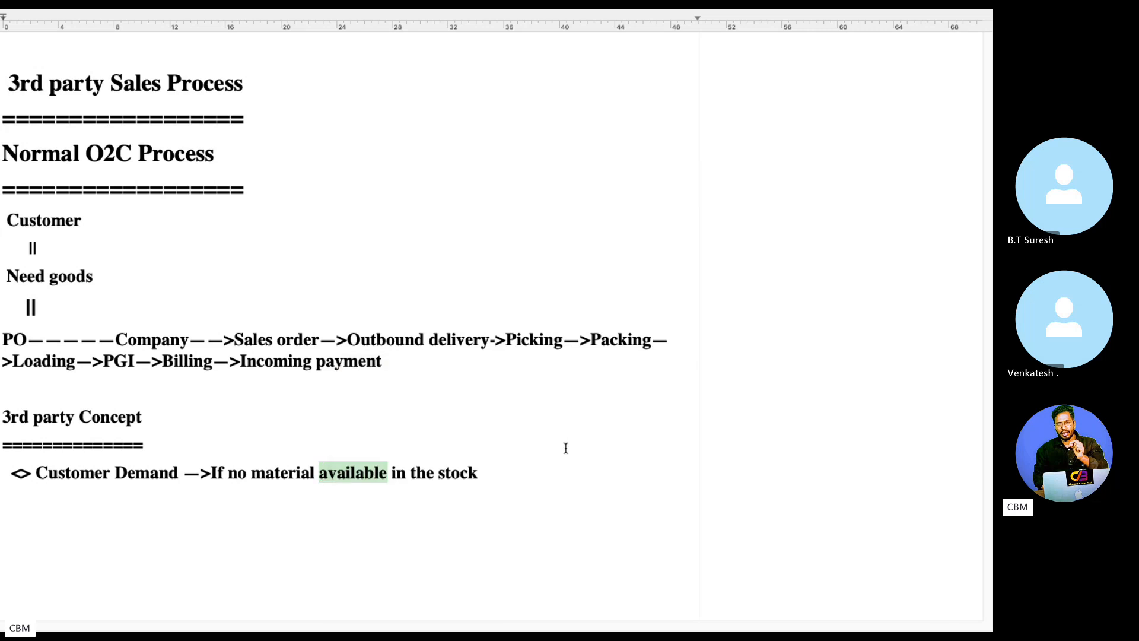
pyautogui.click(487, 477)
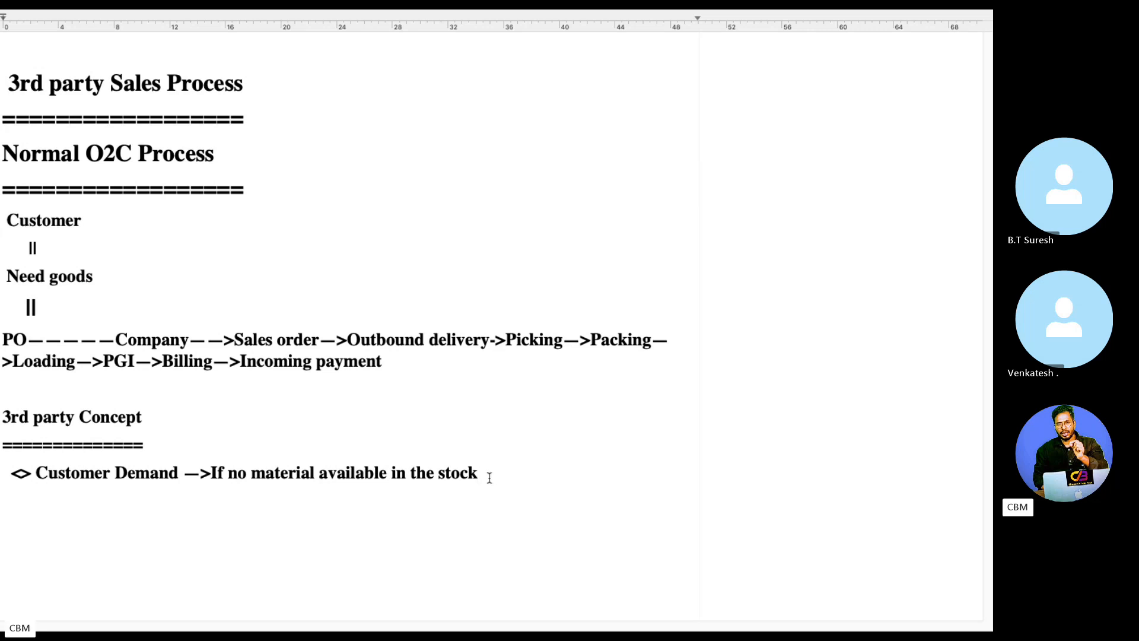
pyautogui.moveTo(489, 476); pyautogui.dragTo(214, 477)
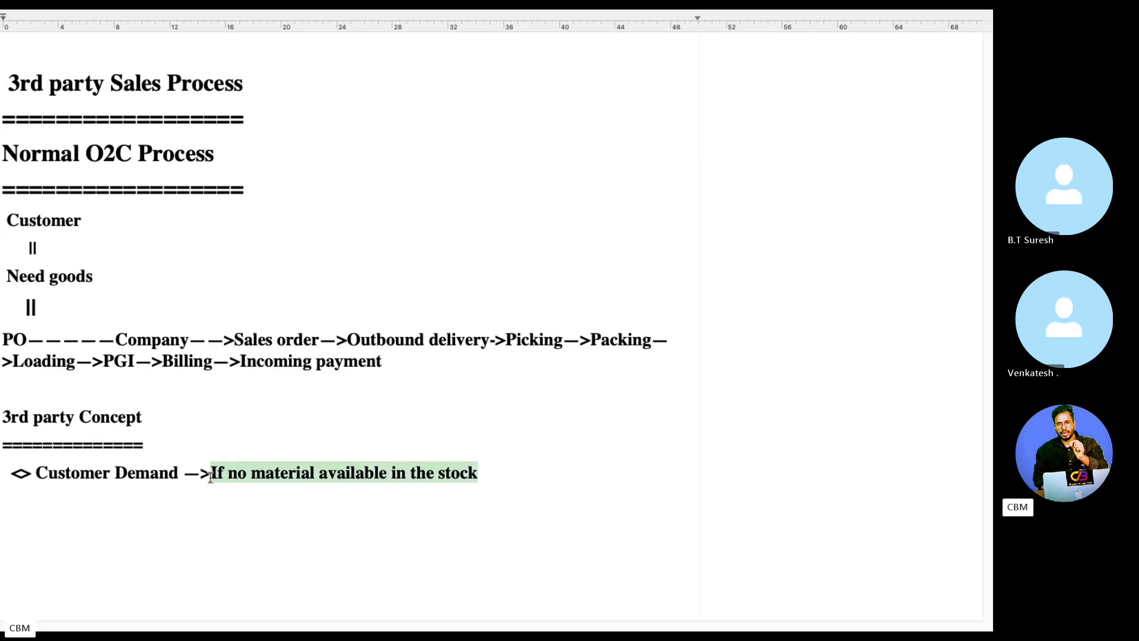
pyautogui.moveTo(179, 477); pyautogui.dragTo(37, 476)
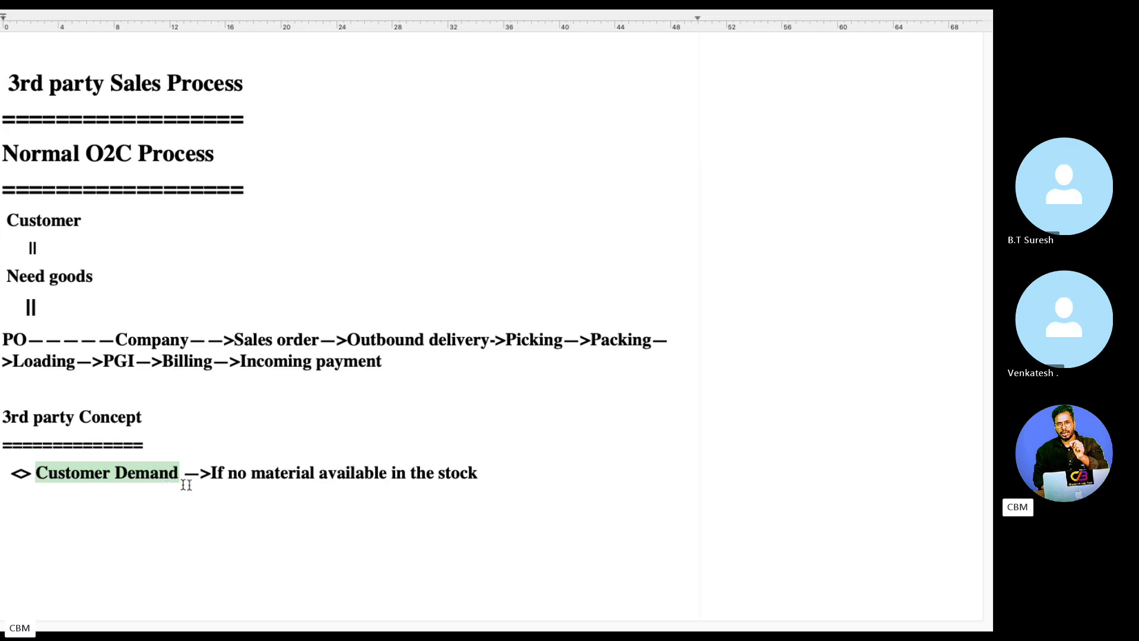
# - Add an indented "||" connector line below the customer demand line, followed by a new line
pyautogui.click(533, 468)
pyautogui.press('Return')
pyautogui.press('Return')
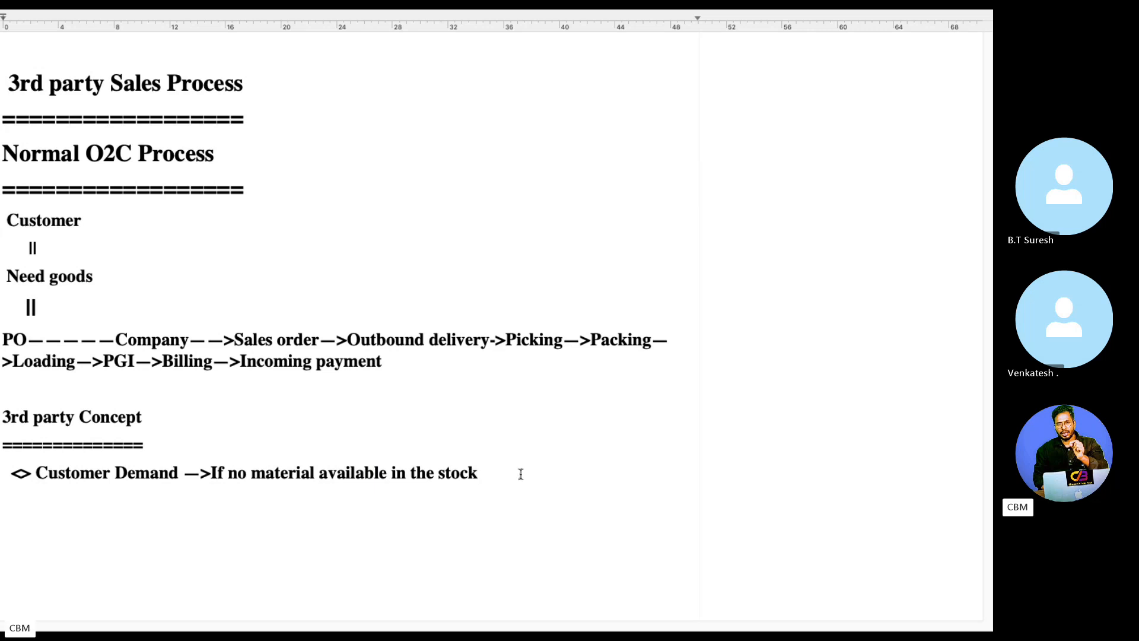
pyautogui.press('Return')
pyautogui.write('||')
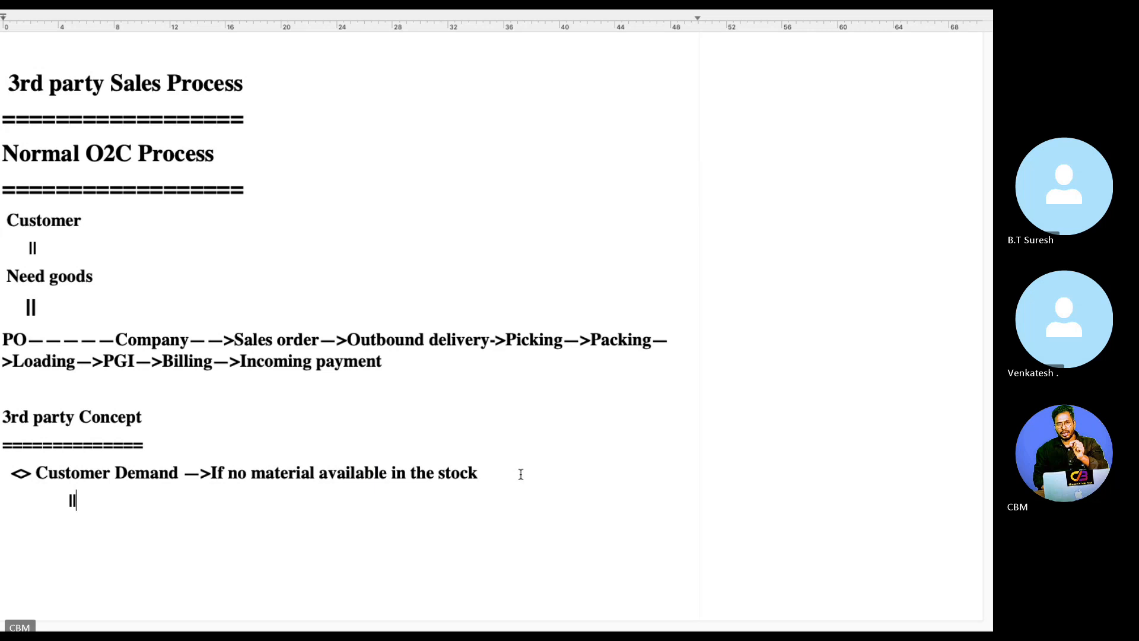
pyautogui.press('Return')
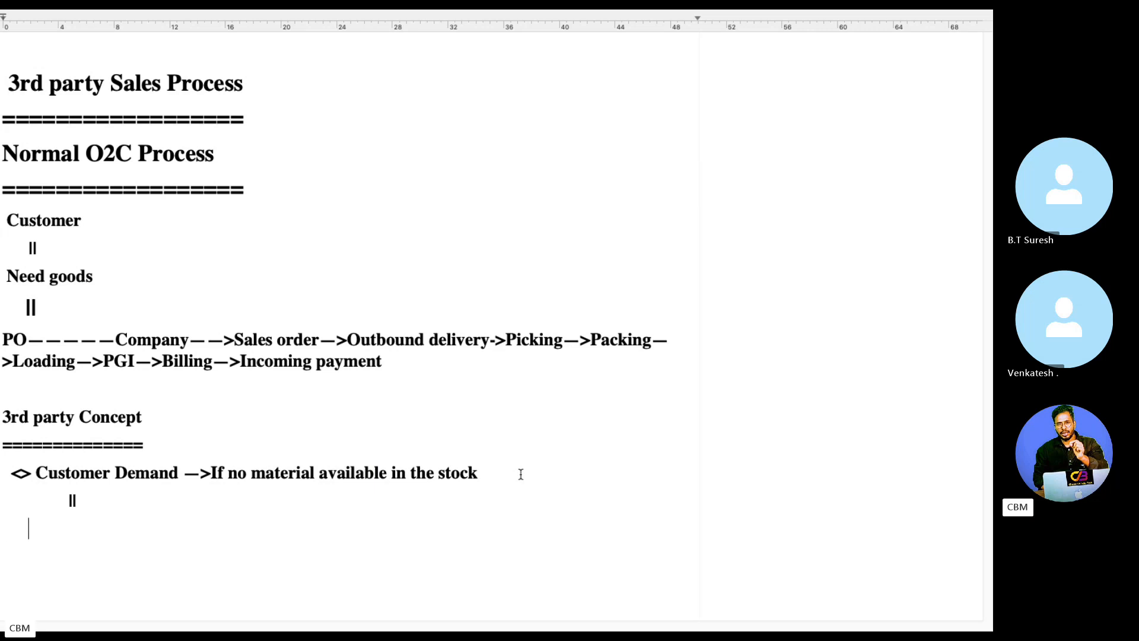
# - Write "Company will approach to 3rd party Vendor" on the line below the connector under customer demand
pyautogui.write('Cmp')
pyautogui.press('BackSpace')
pyautogui.press('BackSpace')
pyautogui.write('ompany will ')
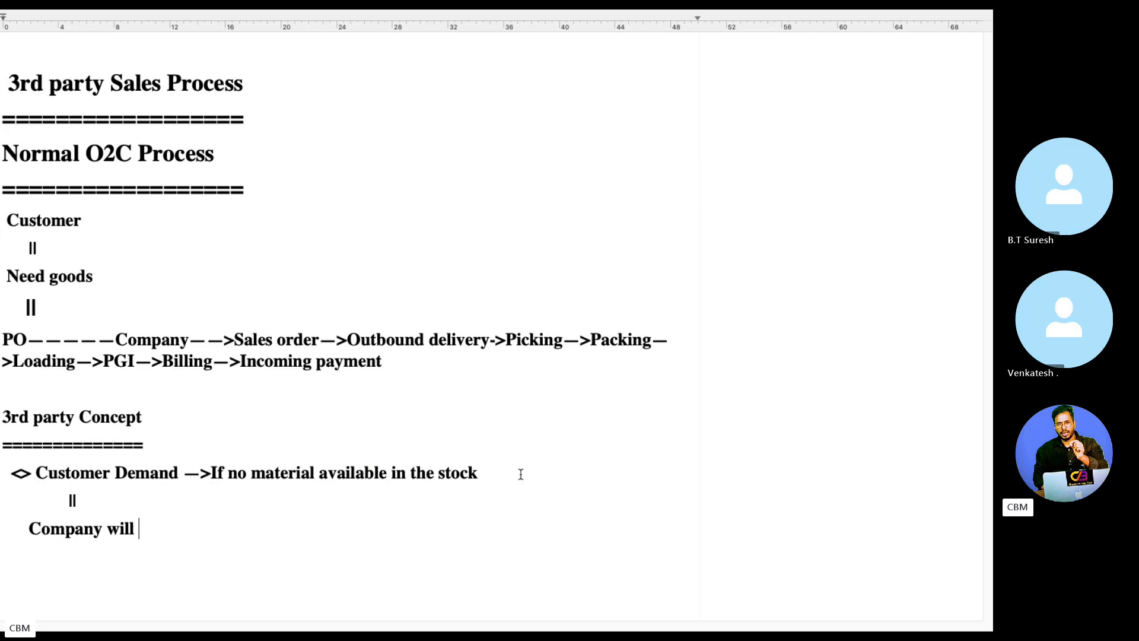
pyautogui.write('approach ')
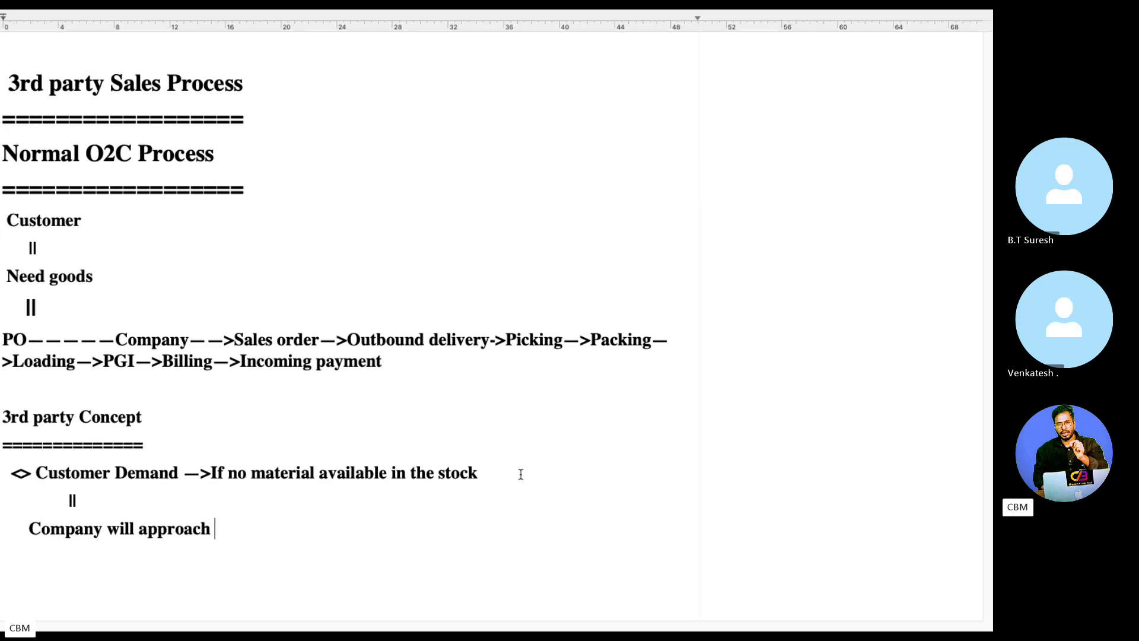
pyautogui.write('to 3rd')
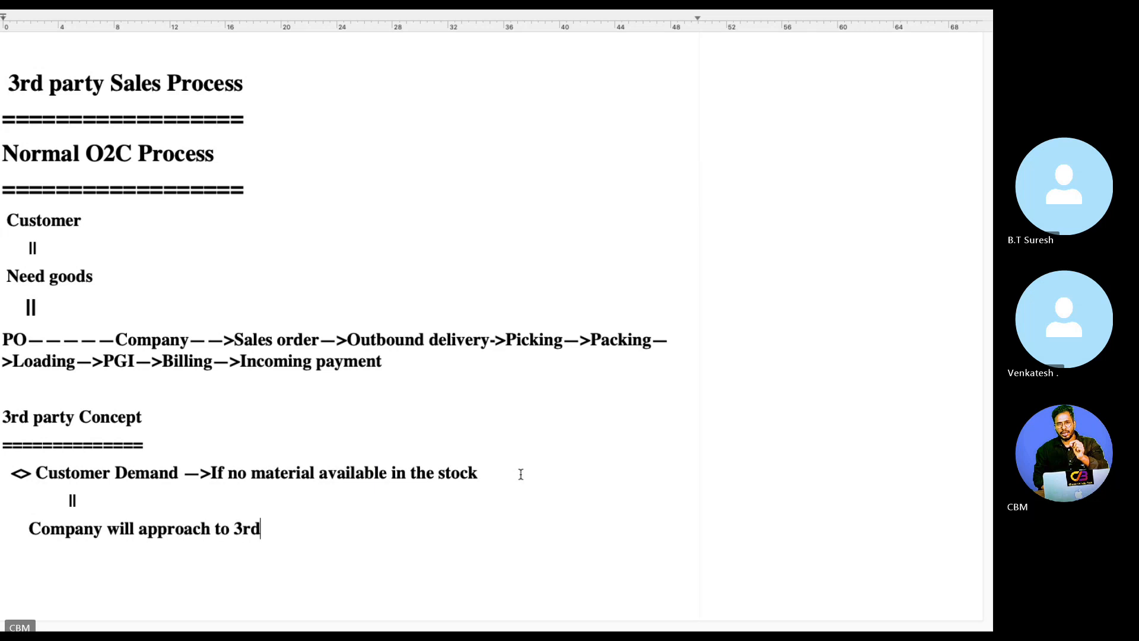
pyautogui.write(' party Vendor')
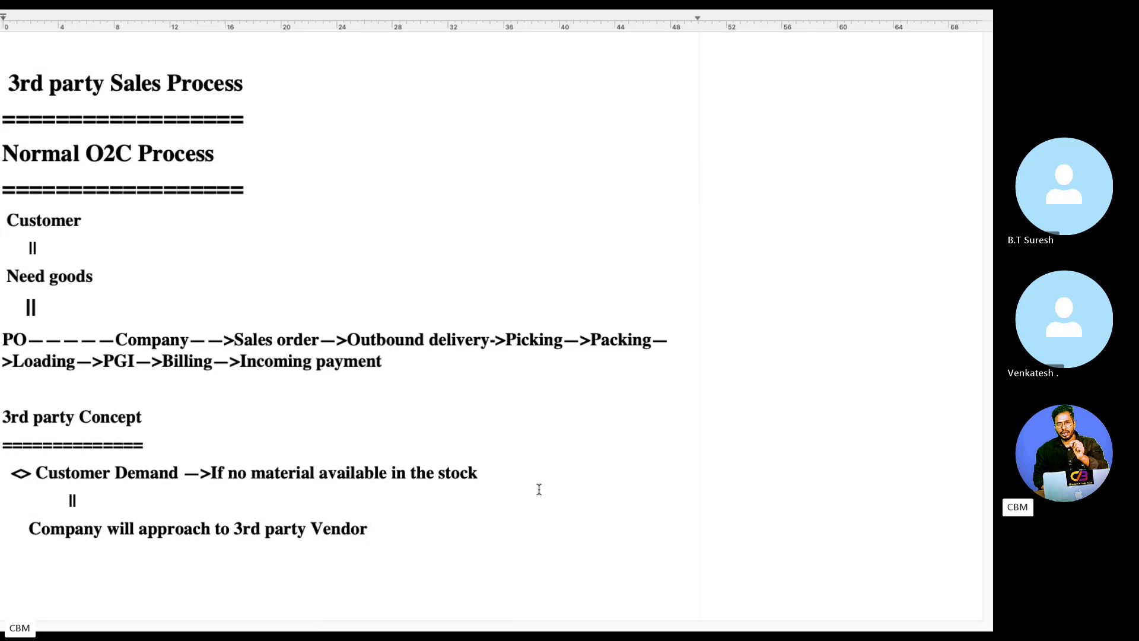
# - Add a "||" connector below the vendor approach line, followed by the line "Company will raise the PO-->Vendor"
pyautogui.press('Return')
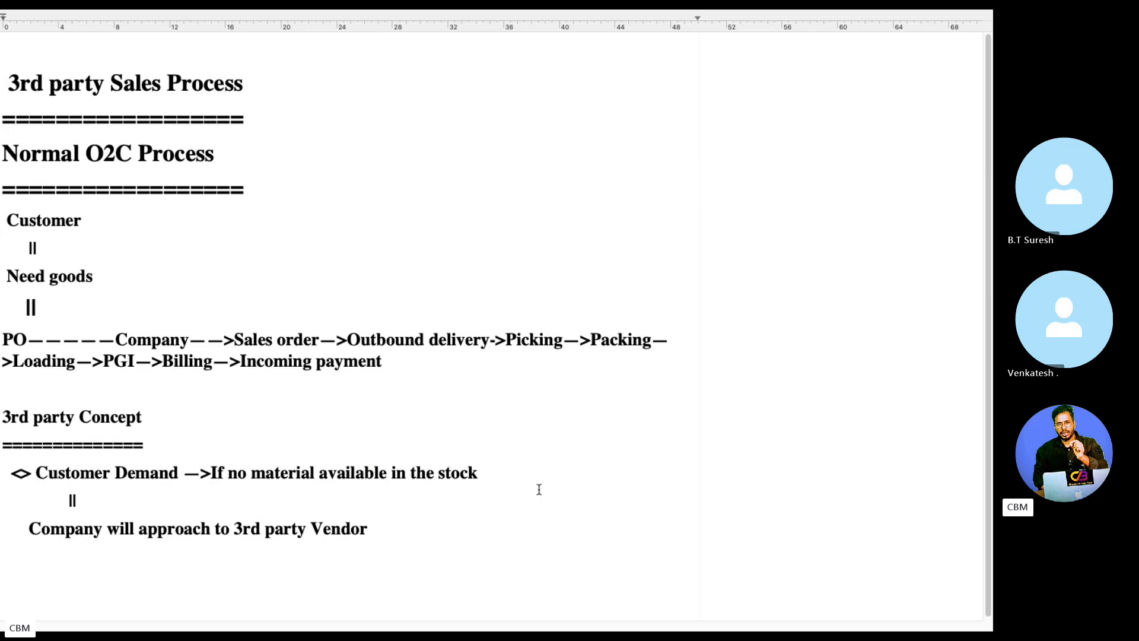
pyautogui.write('||')
pyautogui.press('Return')
pyautogui.write('Company wil')
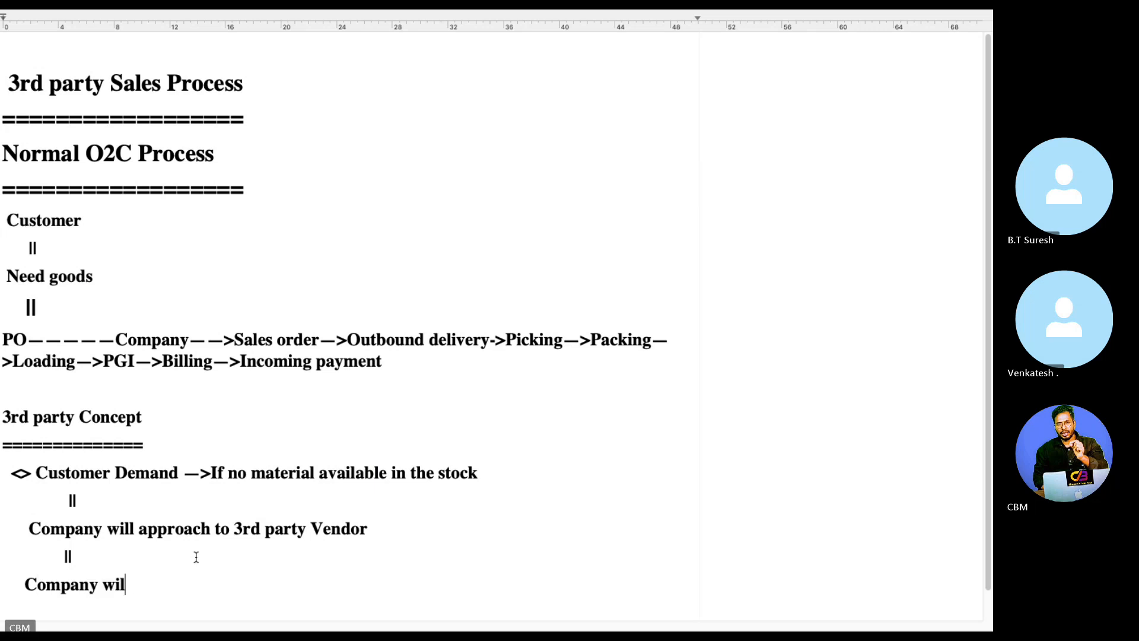
pyautogui.write('l raise the PO')
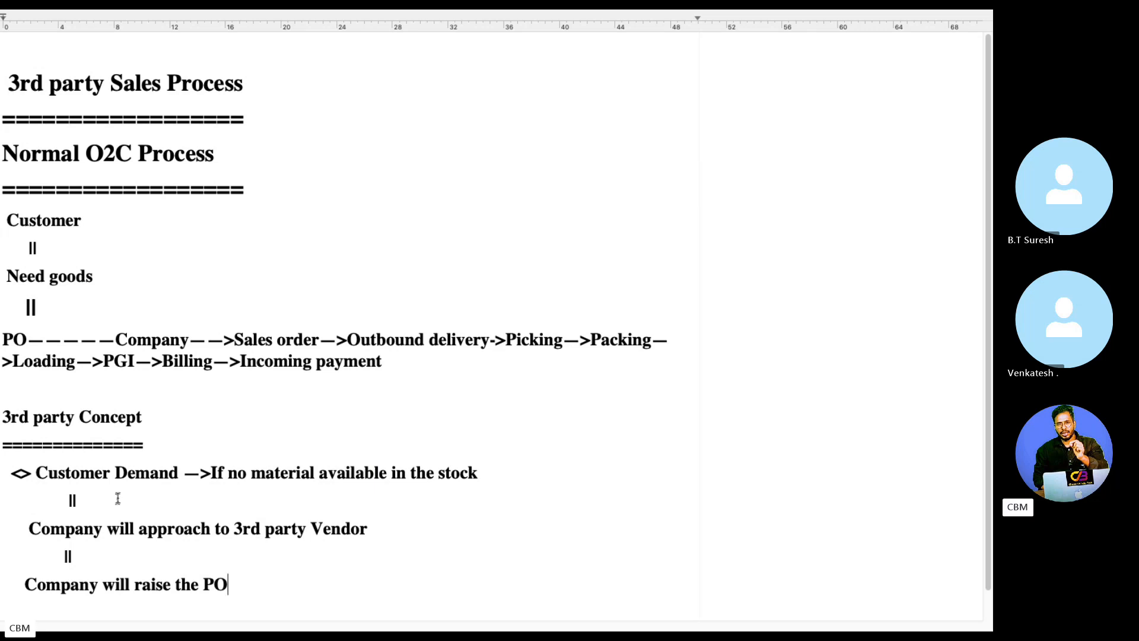
pyautogui.moveTo(183, 473); pyautogui.dragTo(31, 472)
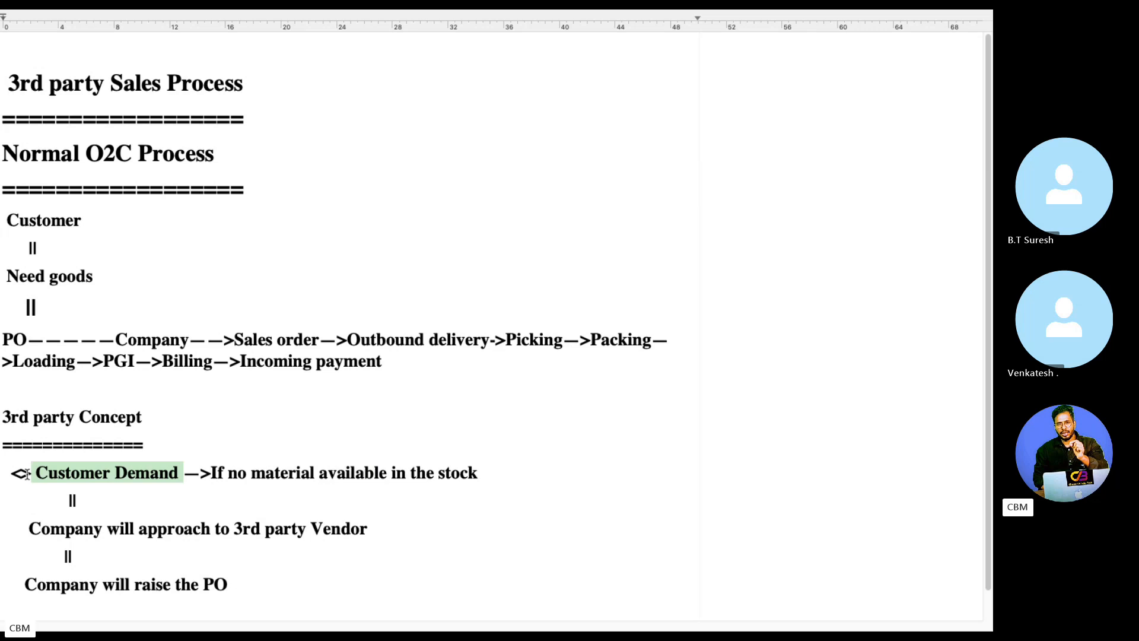
pyautogui.click(236, 587)
pyautogui.write('--')
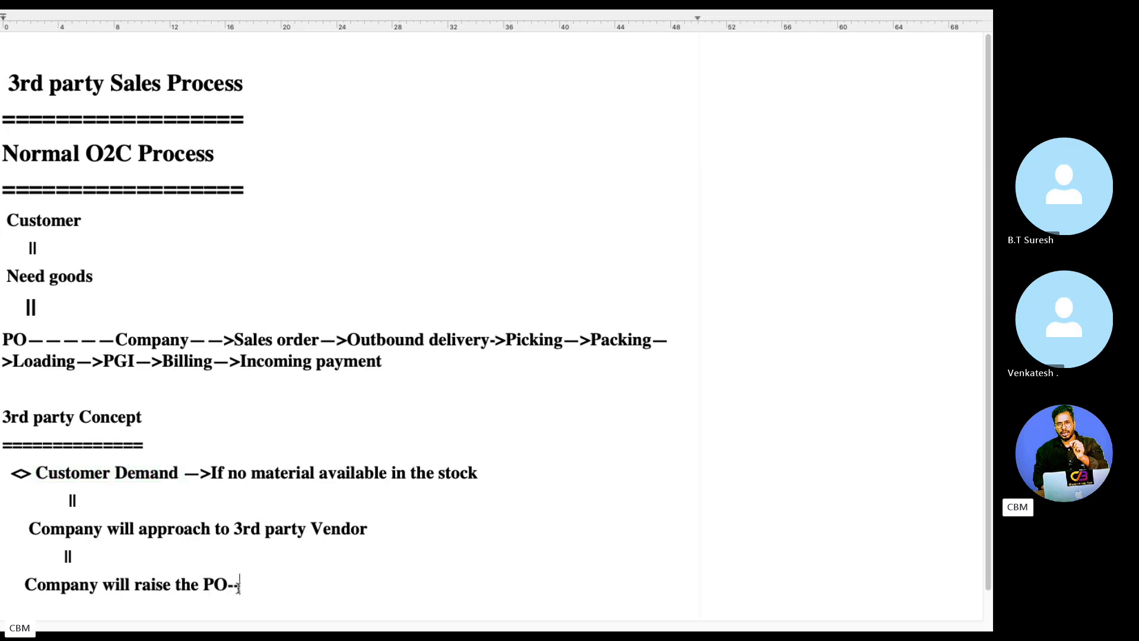
pyautogui.write('>Vendor')
# - Add a "||" connector below the PO line, followed by an indented "Goods Receipt" line
pyautogui.press('Return')
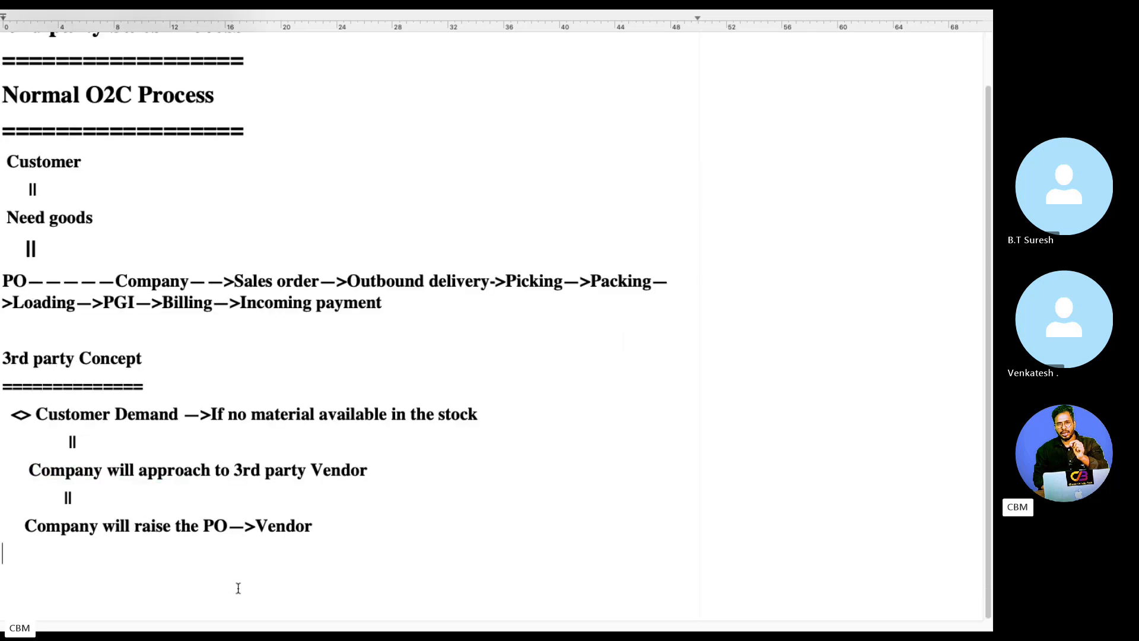
pyautogui.write('||')
pyautogui.press('Return')
pyautogui.write('G')
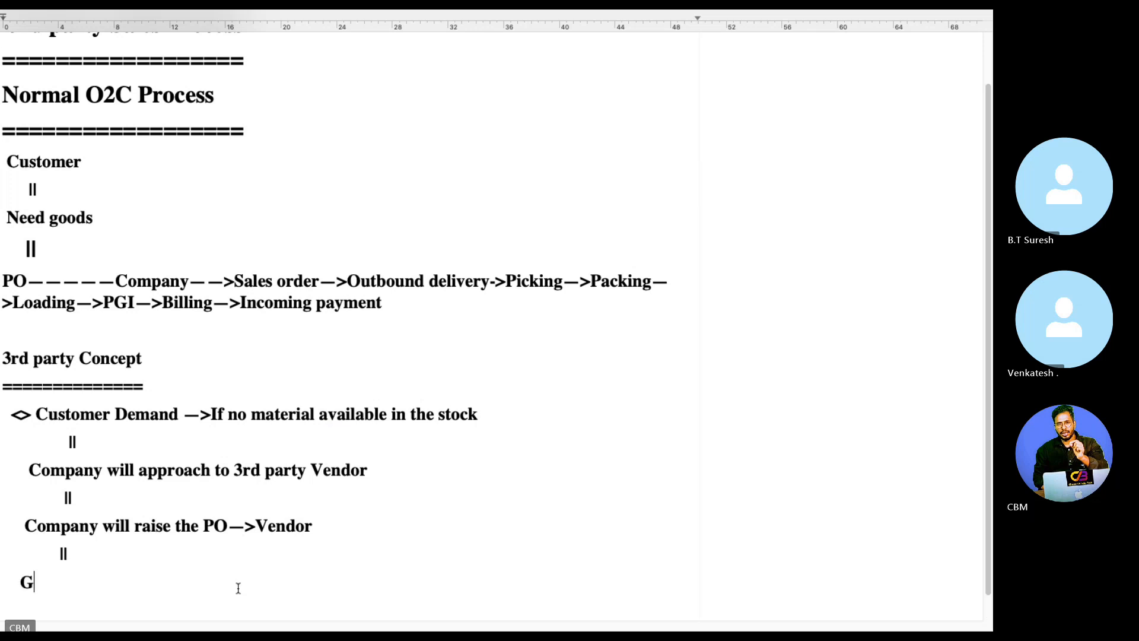
pyautogui.write('oods Receipt')
# - Add a "||" connector below Goods Receipt and an "Invoice" line, indented slightly further to align it
pyautogui.press('Return')
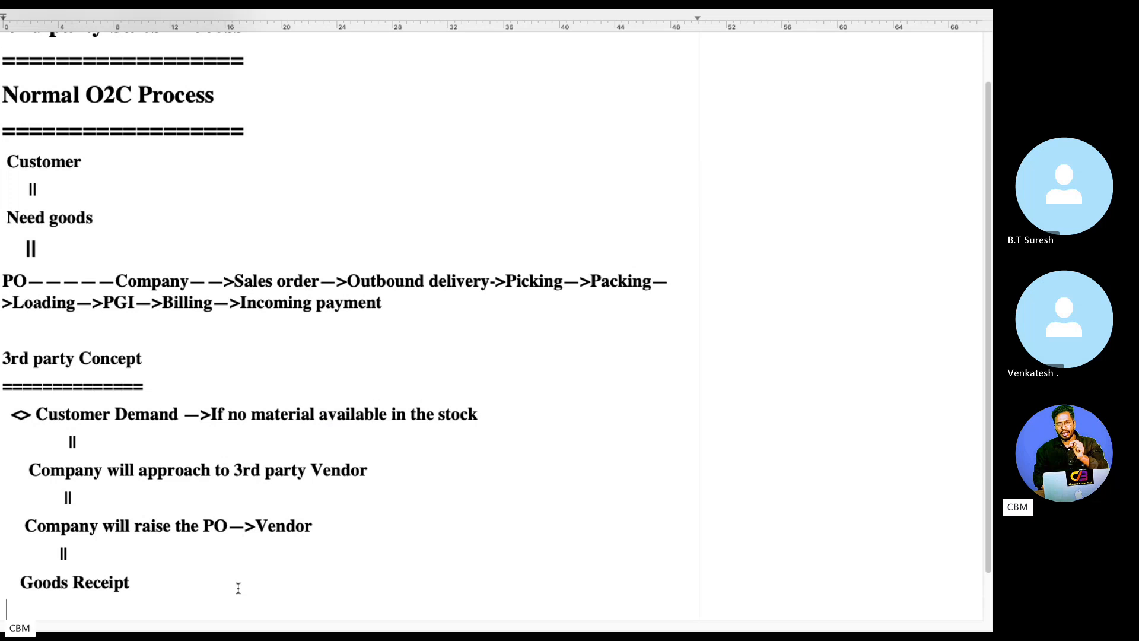
pyautogui.write('||')
pyautogui.press('Return')
pyautogui.write('Invoice')
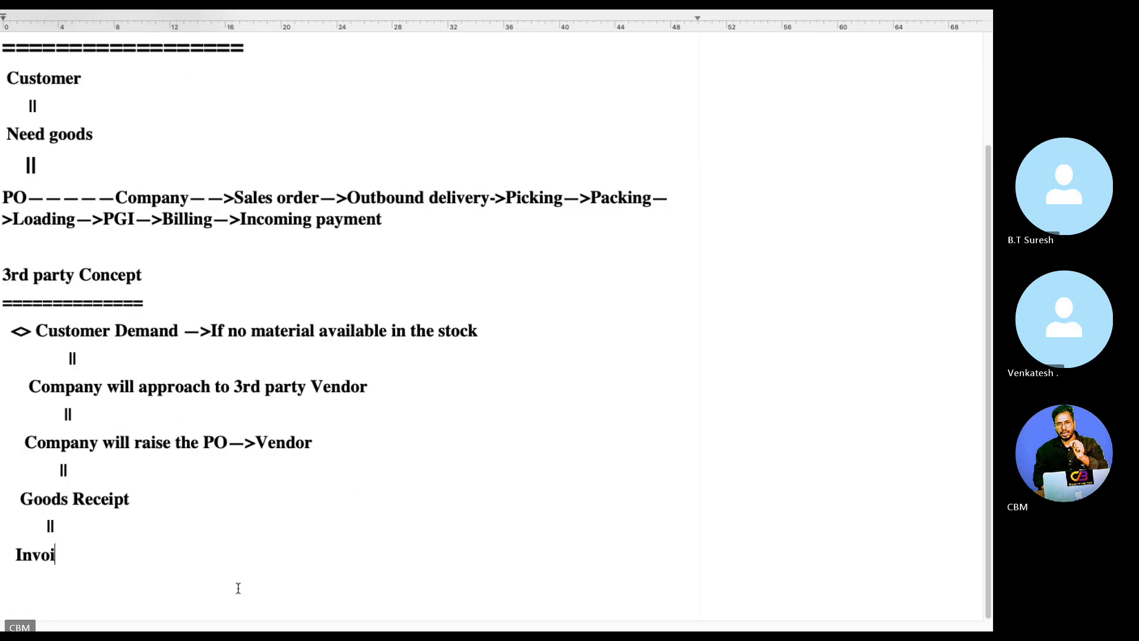
pyautogui.click(8, 559)
pyautogui.click(136, 559)
# - Add a "||" connector below Invoice, followed by an indented "Payment" line
pyautogui.press('Return')
pyautogui.write('||')
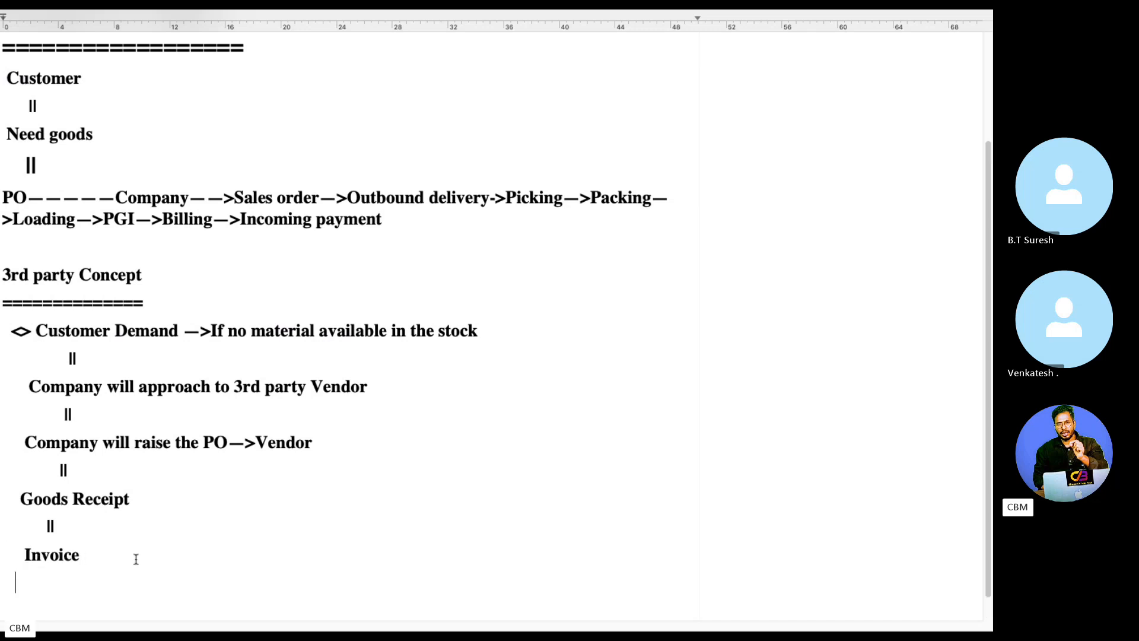
pyautogui.press('Return')
pyautogui.write('Payment')
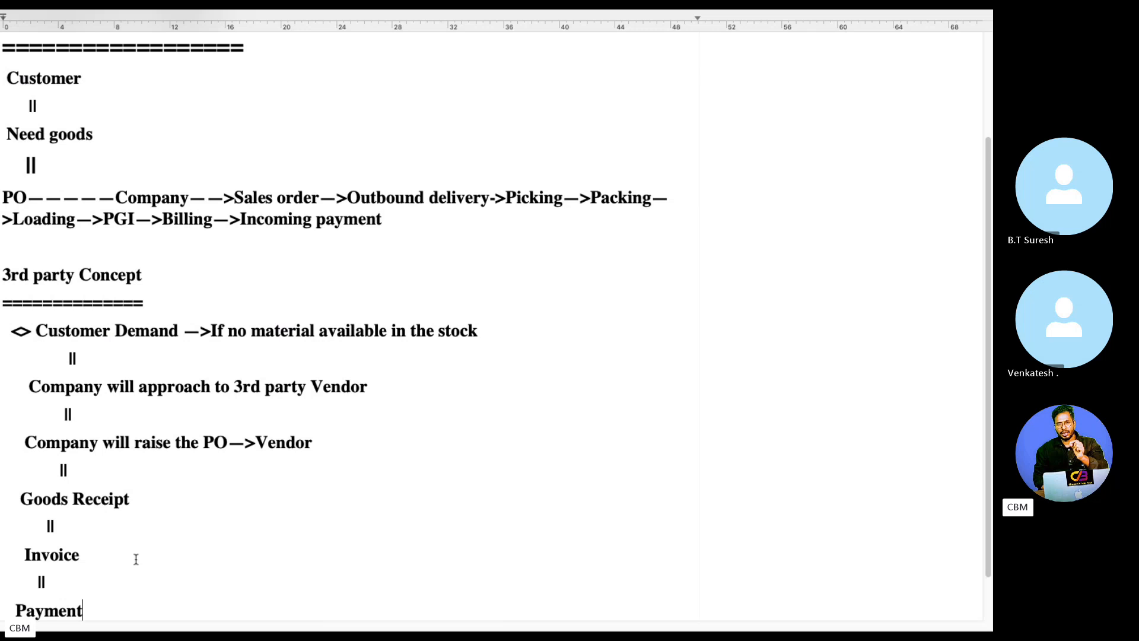
# - Append the responsible modules after a dash: "FI" to Payment, "MM" to Goods Receipt and "MM & FI" to Invoice
pyautogui.write('---FI')
pyautogui.click(158, 503)
pyautogui.write('---MM')
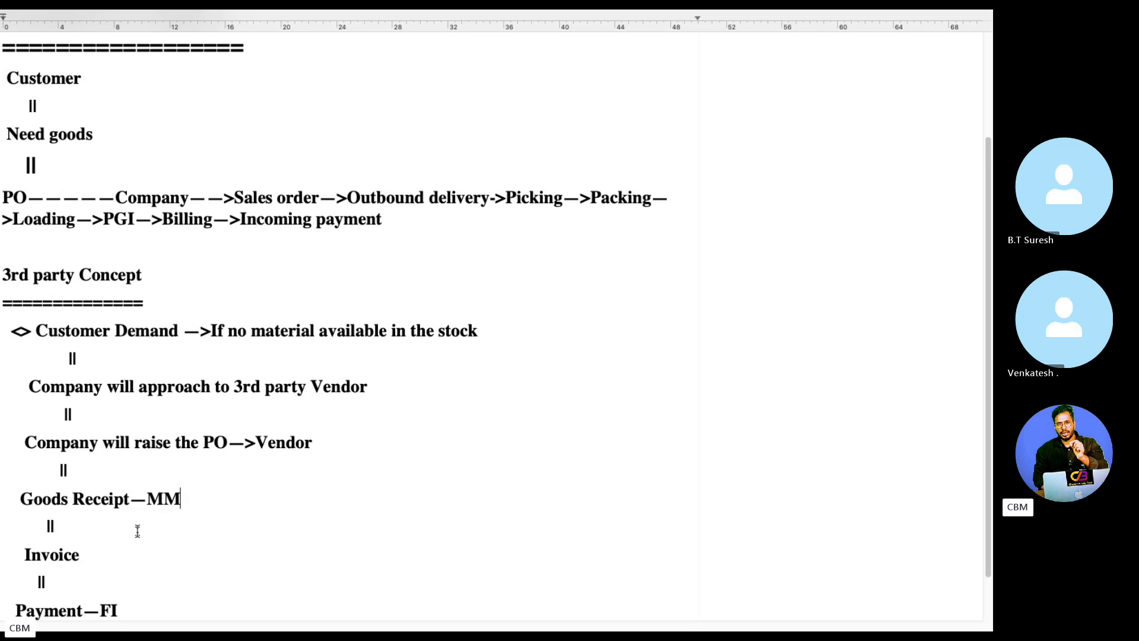
pyautogui.click(125, 556)
pyautogui.write('----MM &')
pyautogui.write(' FI')
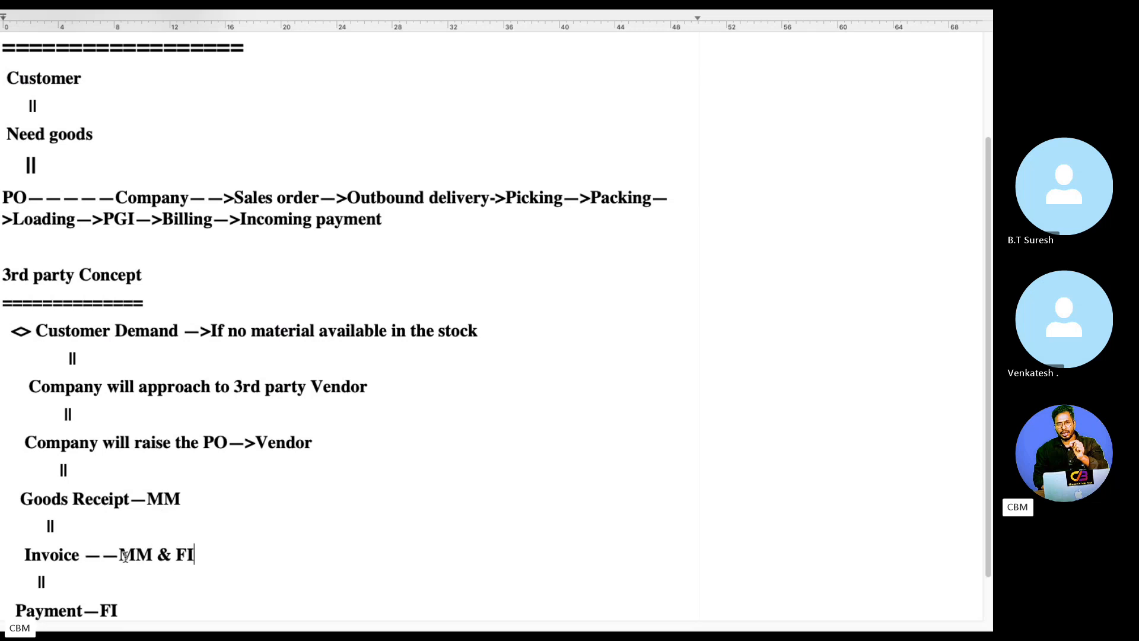
# - Extend the Goods Receipt module tag with "& FI" and append "--MM" to the line about raising the PO
pyautogui.click(194, 503)
pyautogui.write('& FI')
pyautogui.click(321, 449)
pyautogui.write('--MM')
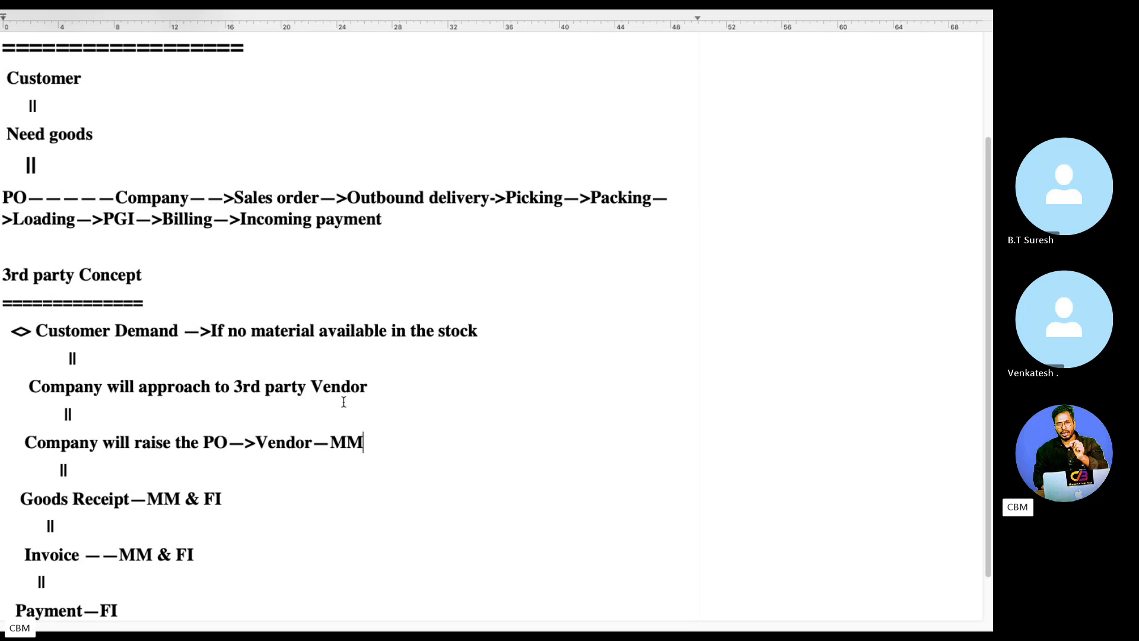
# - Review the third-party flow by highlighting the vendor approach, PO, Goods Receipt, Invoice and Payment lines in turn
pyautogui.moveTo(216, 387); pyautogui.dragTo(263, 388)
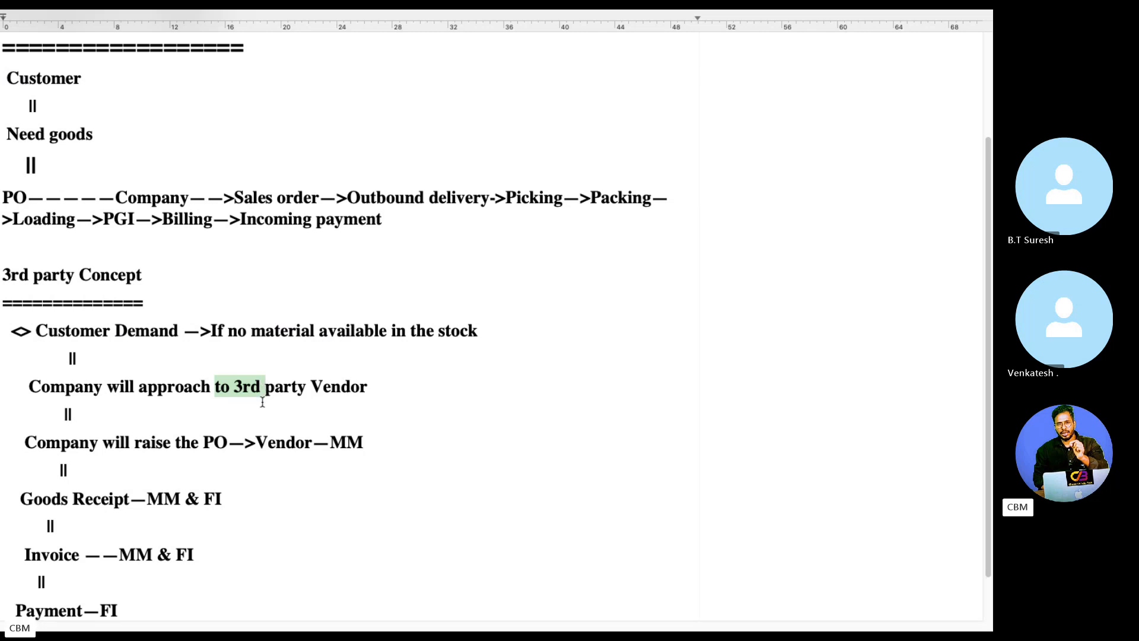
pyautogui.moveTo(365, 443); pyautogui.dragTo(46, 444)
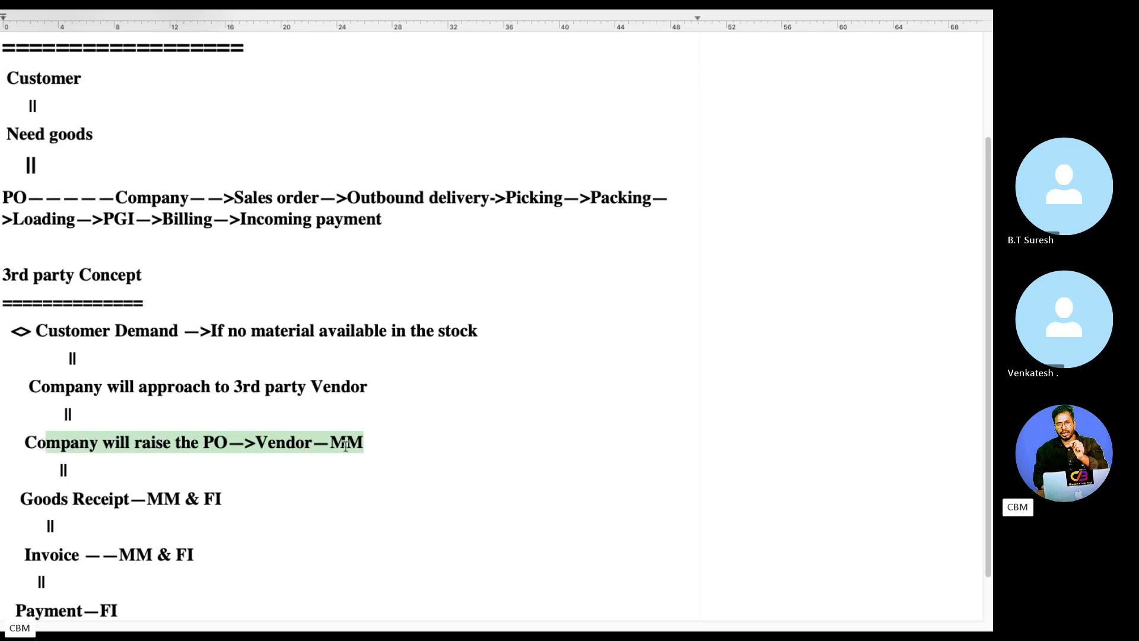
pyautogui.moveTo(402, 445); pyautogui.dragTo(25, 442)
pyautogui.moveTo(243, 509); pyautogui.dragTo(35, 501)
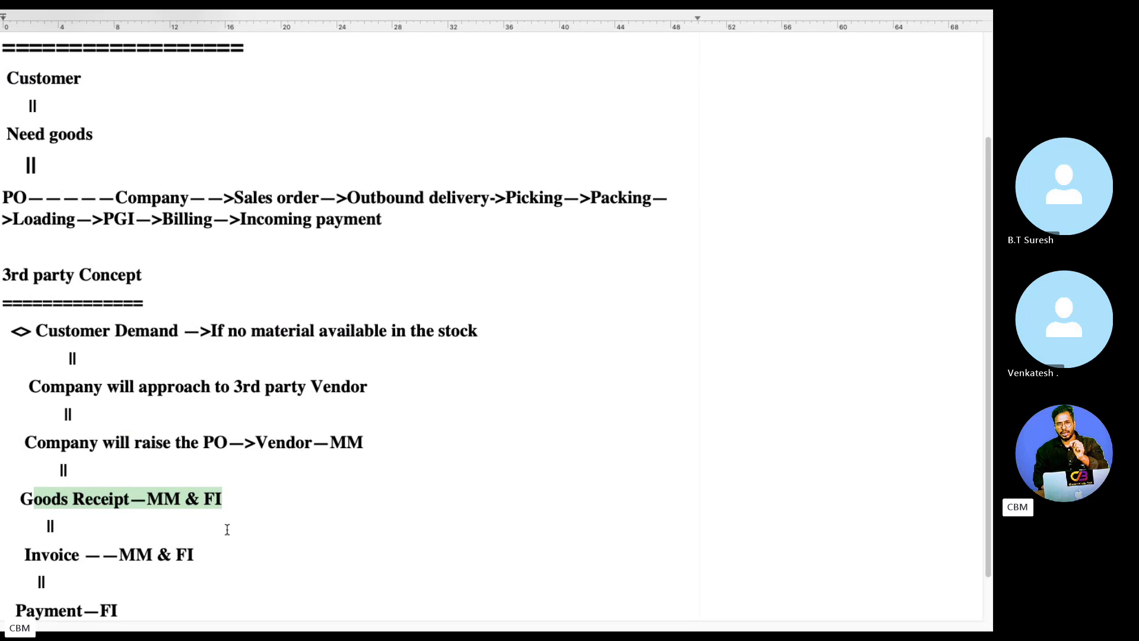
pyautogui.moveTo(202, 560); pyautogui.dragTo(15, 556)
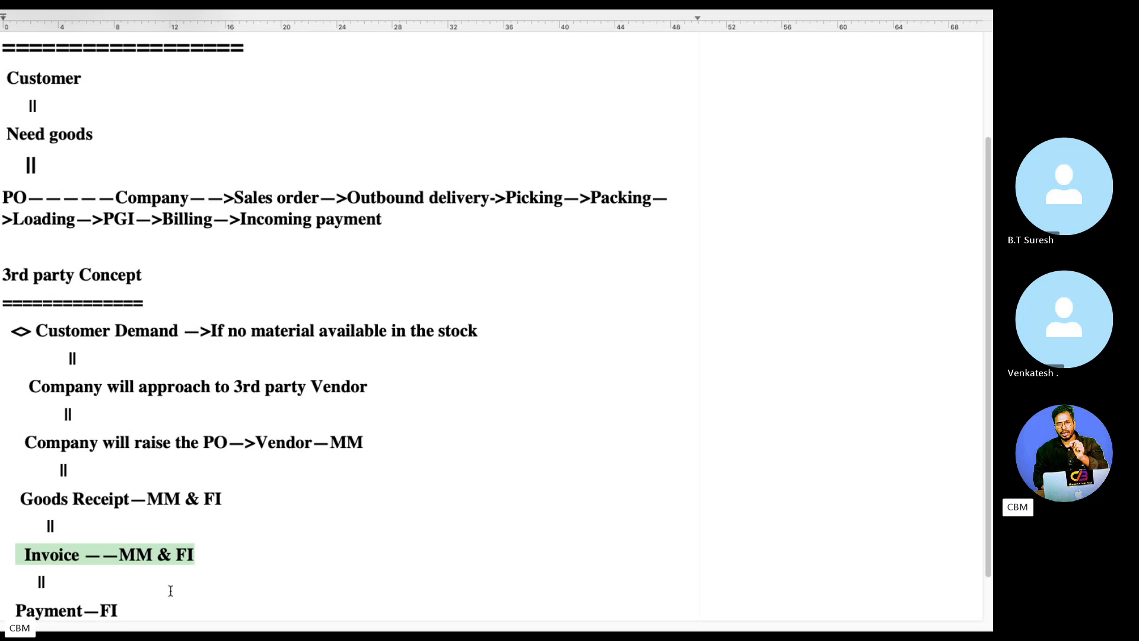
pyautogui.moveTo(156, 599); pyautogui.dragTo(6, 601)
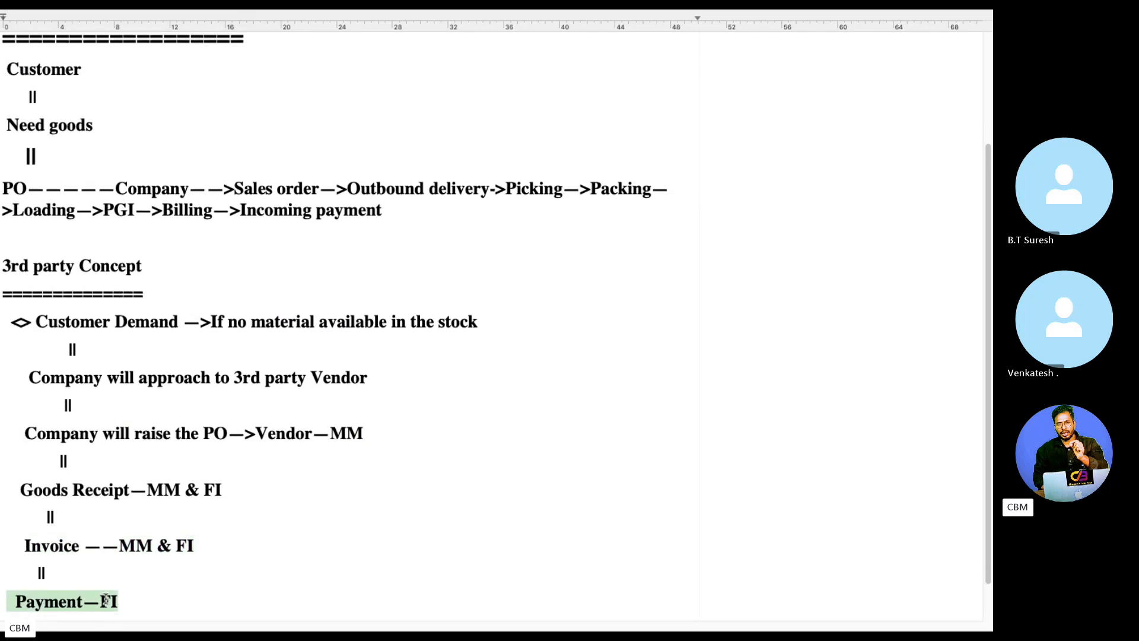
pyautogui.click(121, 599)
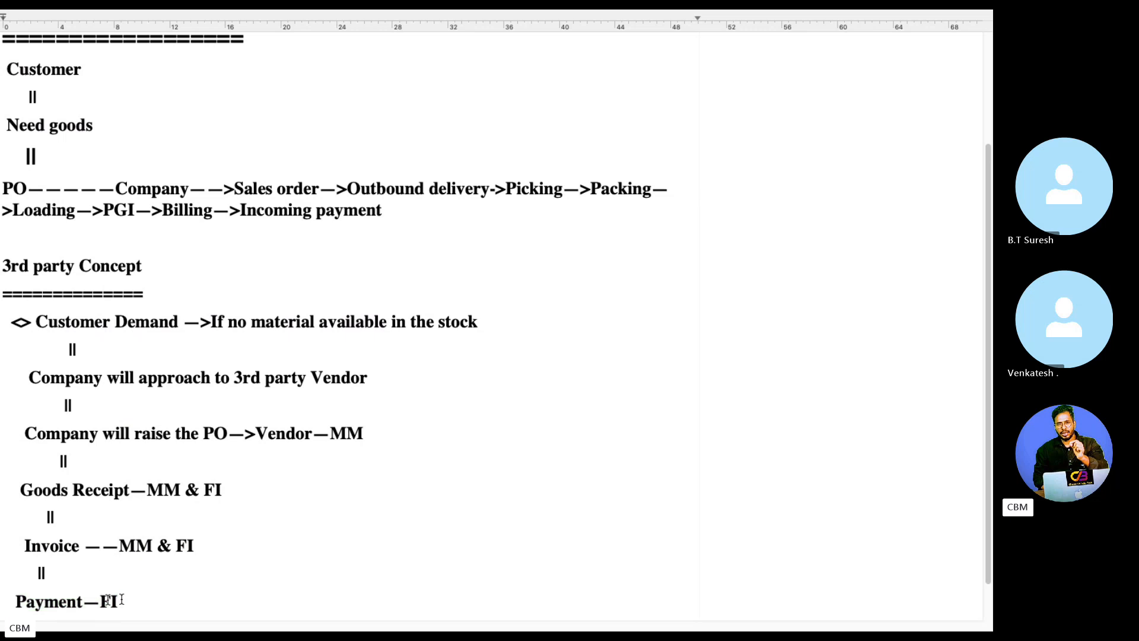
pyautogui.moveTo(122, 599); pyautogui.dragTo(16, 598)
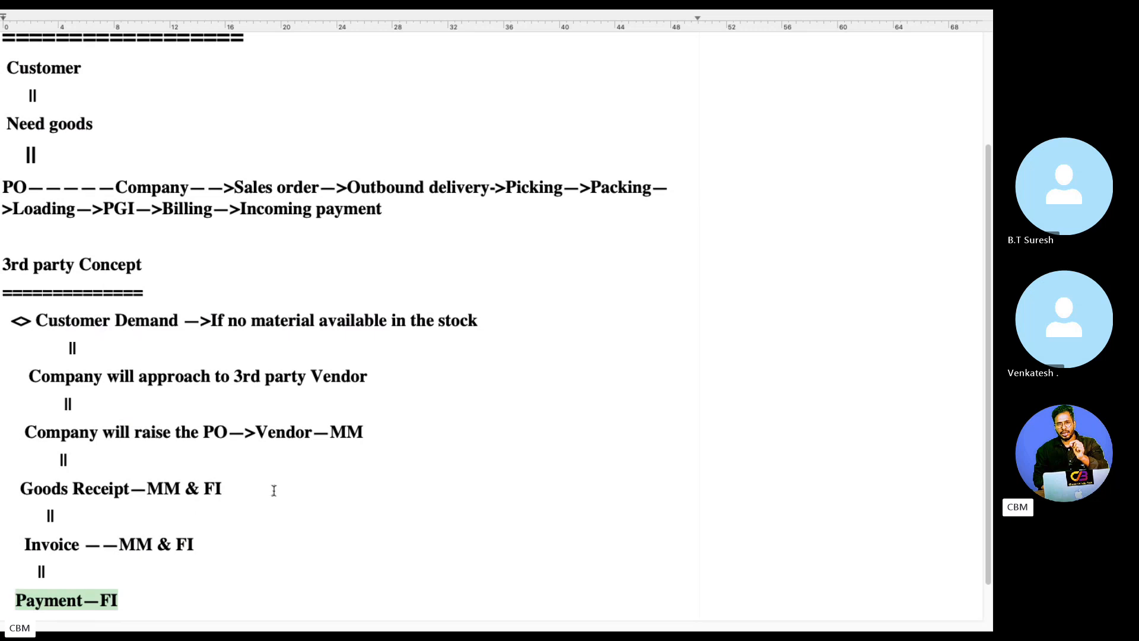
# - Leave a blank line after the Payment line and start a new line below it
pyautogui.click(162, 595)
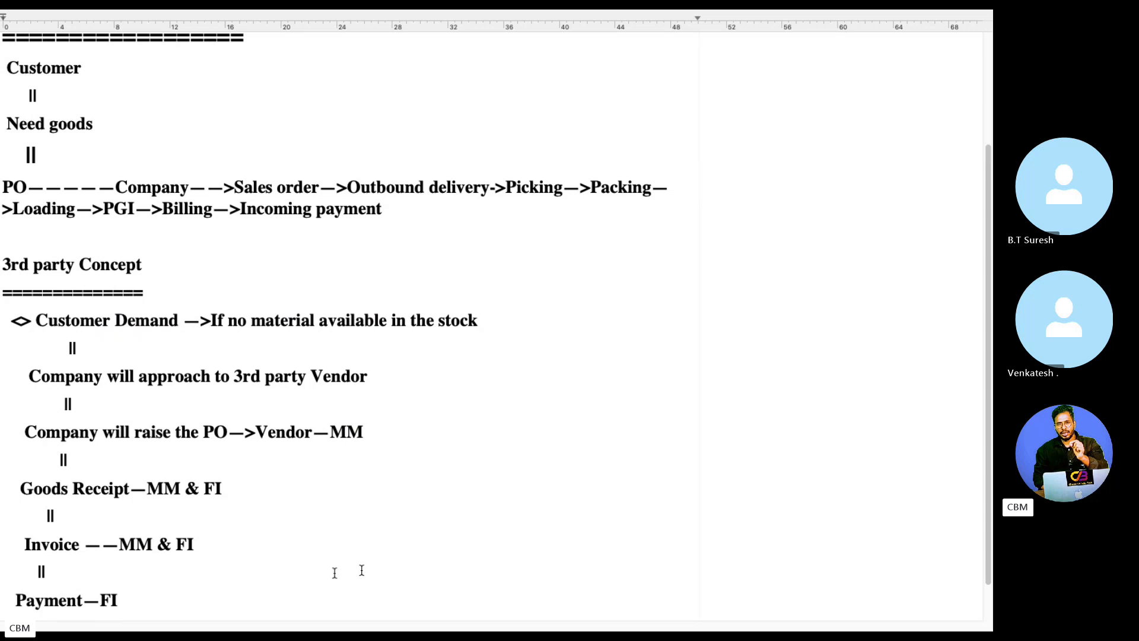
pyautogui.press('Return')
pyautogui.press('Return')
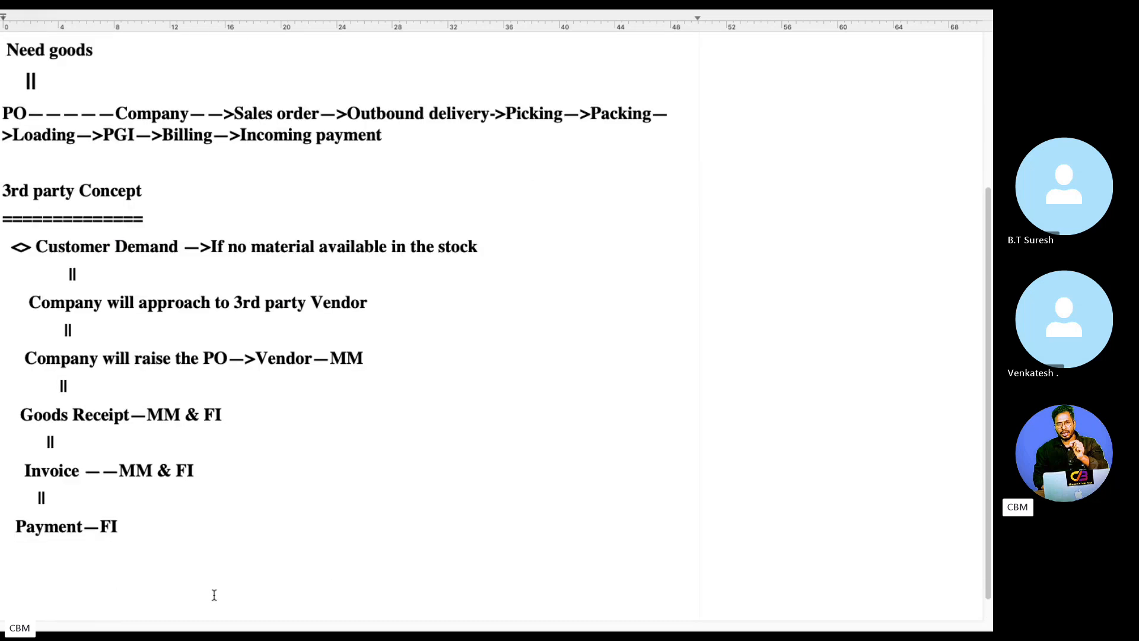
pyautogui.write('Sales order')
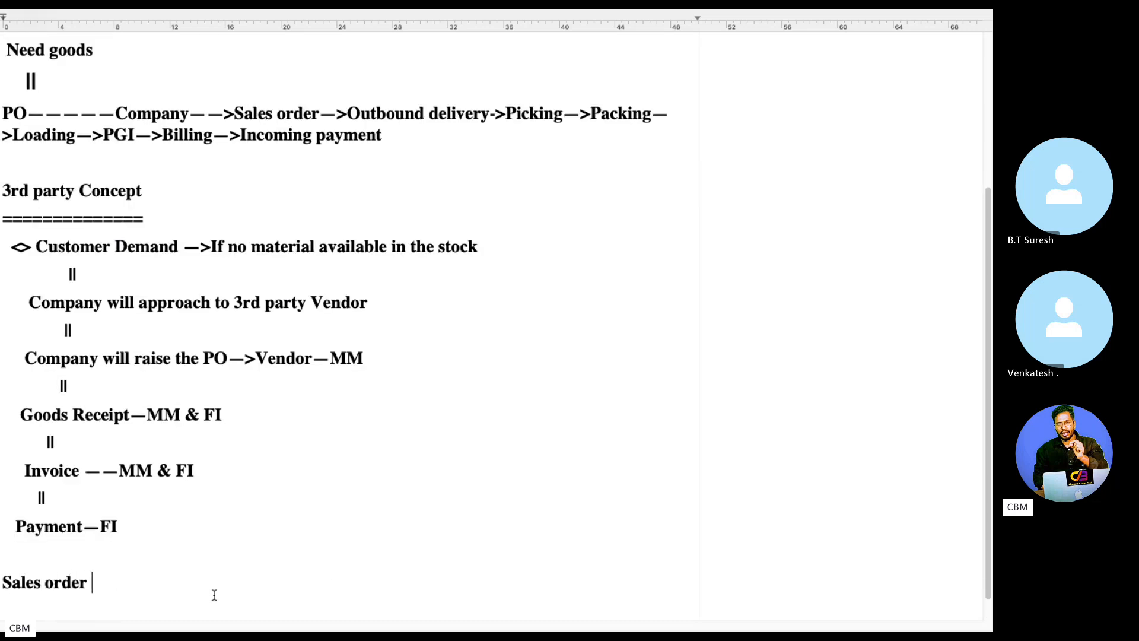
pyautogui.press('BackSpace')
pyautogui.press('BackSpace')
pyautogui.press('BackSpace')
pyautogui.press('BackSpace')
pyautogui.press('BackSpace')
pyautogui.press('BackSpace')
pyautogui.press('BackSpace')
pyautogui.press('BackSpace')
pyautogui.press('BackSpace')
pyautogui.press('BackSpace')
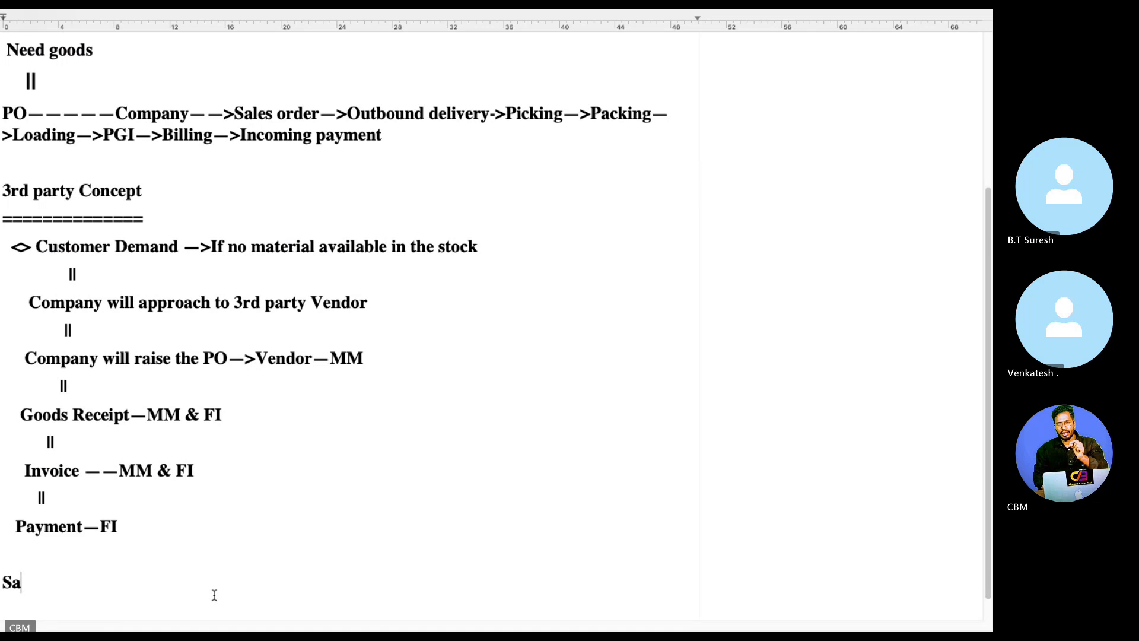
pyautogui.press('BackSpace')
# - Add the heading "SAP SD Side" with a row of equals signs beneath it, followed by a new line
pyautogui.write('AP SD Si')
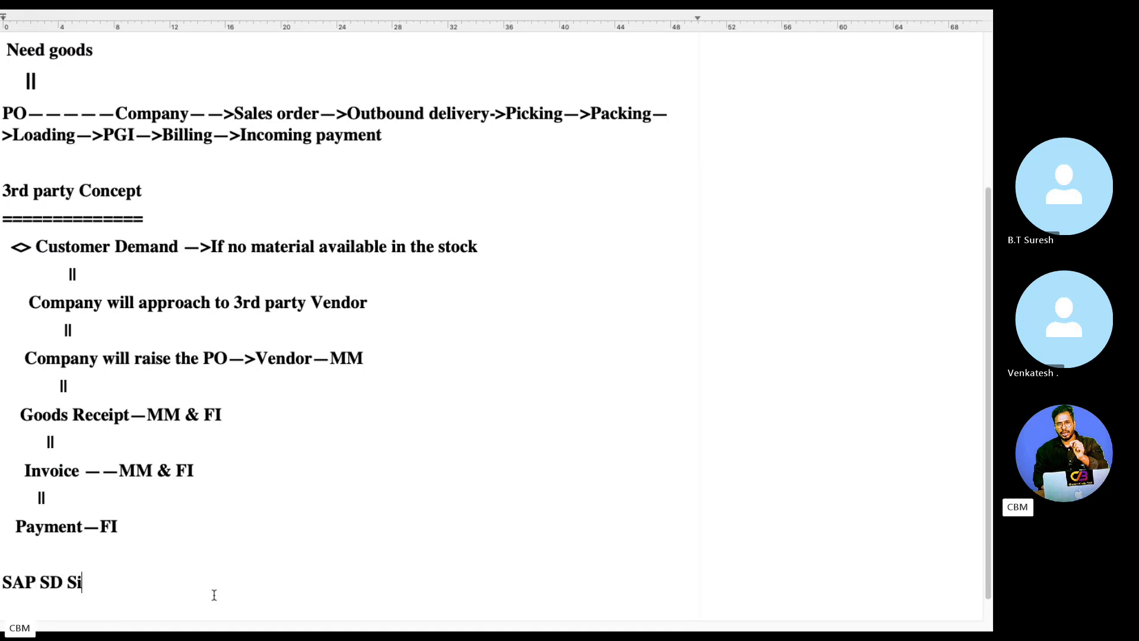
pyautogui.write('de')
pyautogui.press('Return')
pyautogui.write('===========')
pyautogui.press('Return')
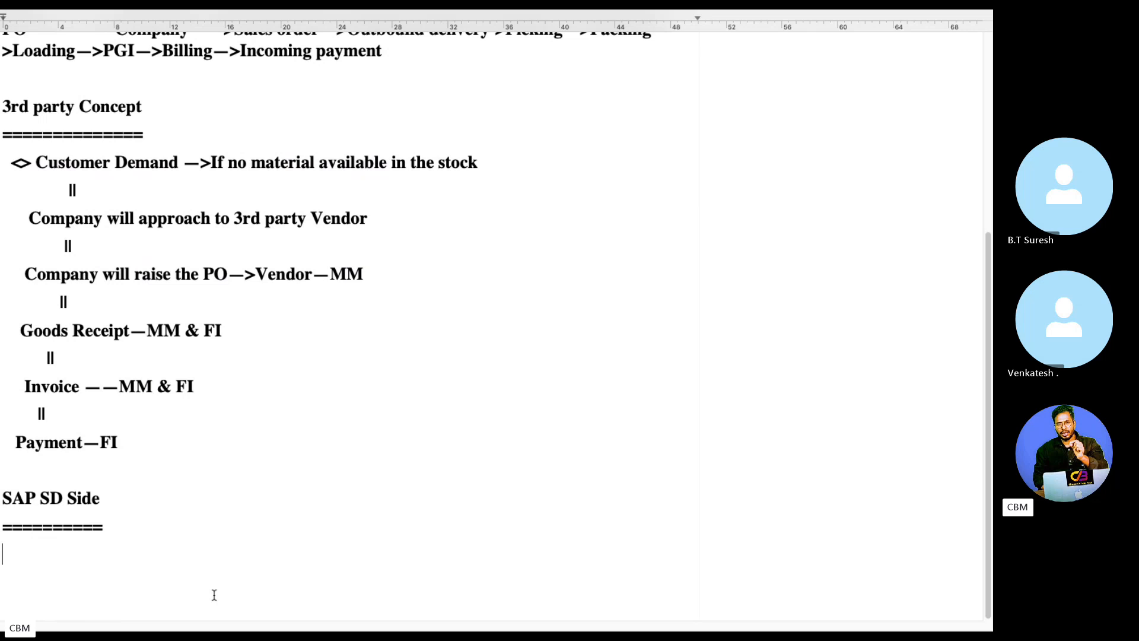
# - Write "Sales order Creation ---Purchase Requisition" as the indented first line under the "SAP SD Side" heading
pyautogui.write('C')
pyautogui.press('BackSpace')
pyautogui.write('Sales ord')
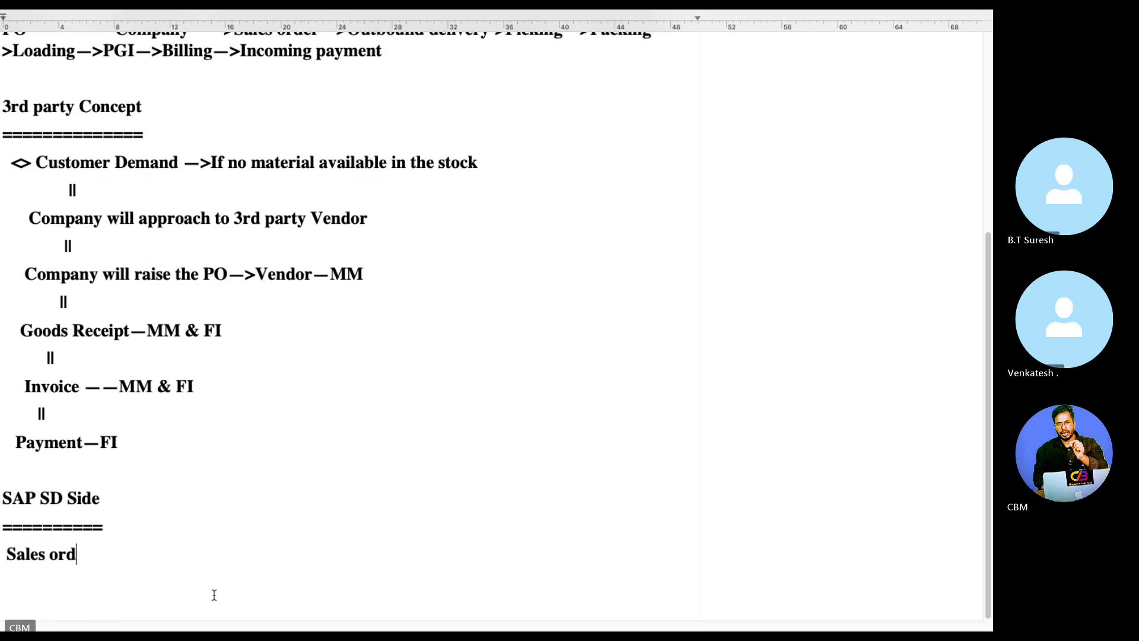
pyautogui.write('er Creation -')
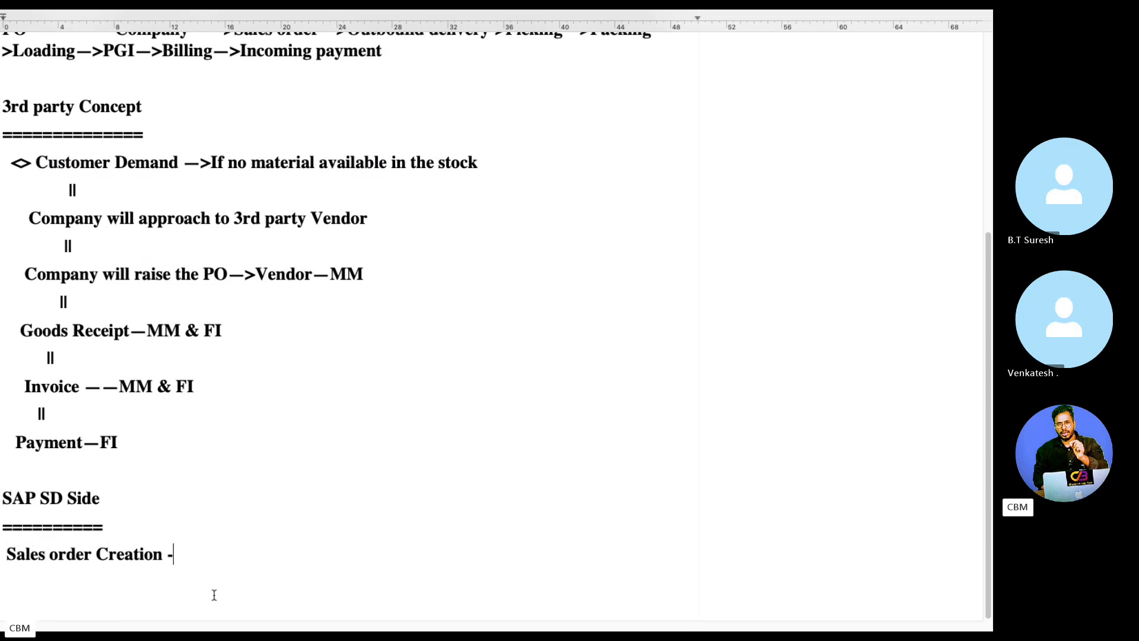
pyautogui.write('--')
pyautogui.write('Purchase Req')
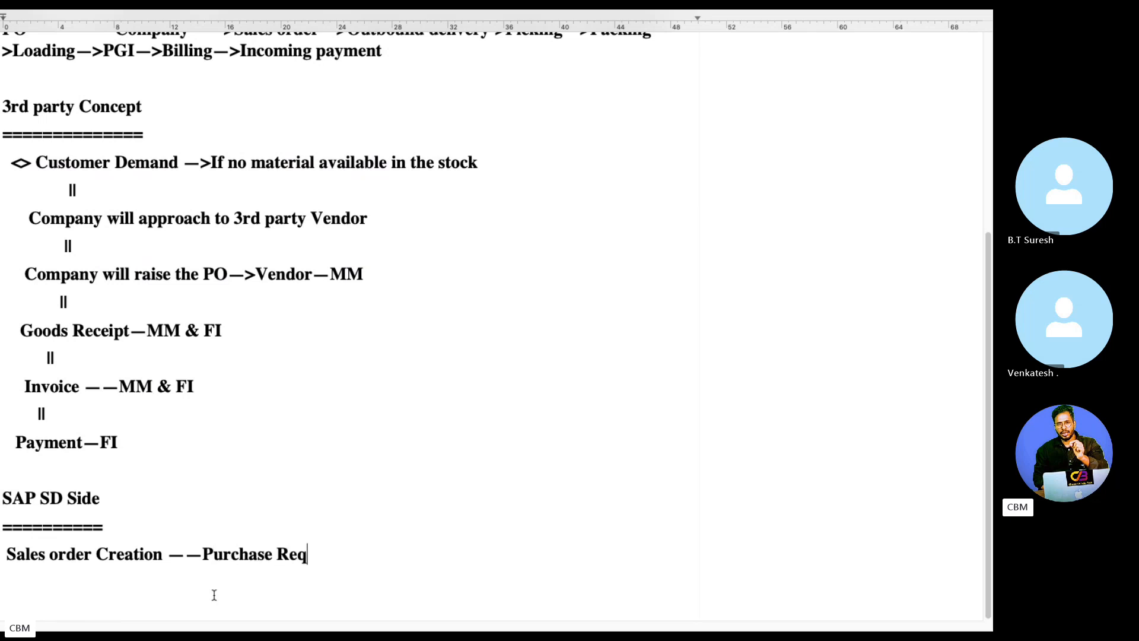
pyautogui.write('uisition')
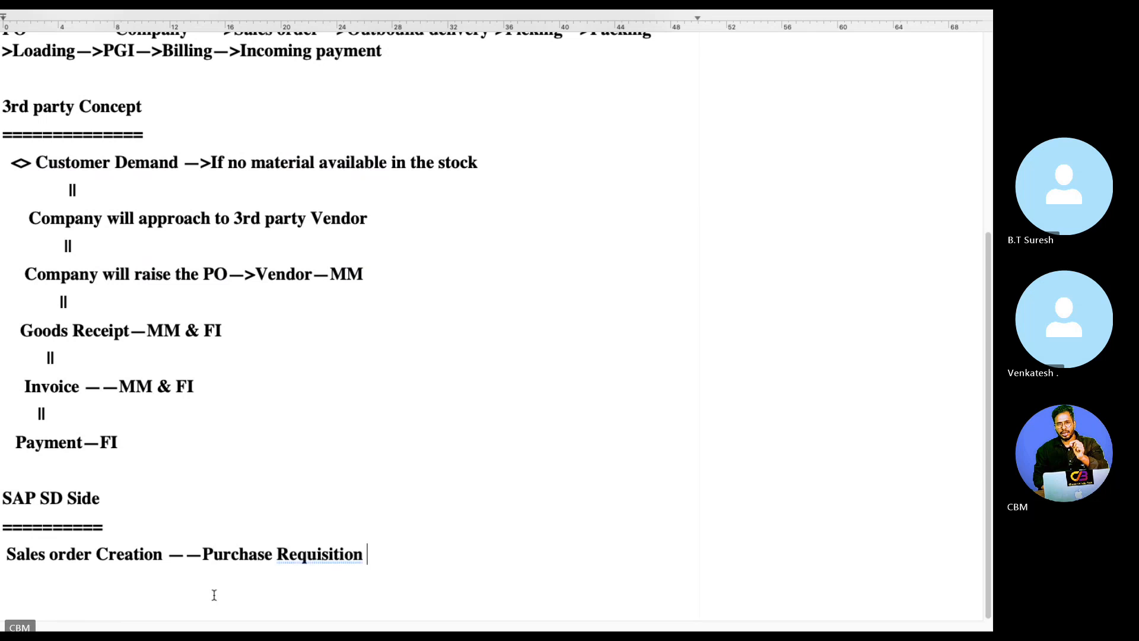
# - Add a "||" connector and the line "Outbound Delivery--No" below the "Sales order Creation" line
pyautogui.moveTo(386, 546); pyautogui.dragTo(190, 552)
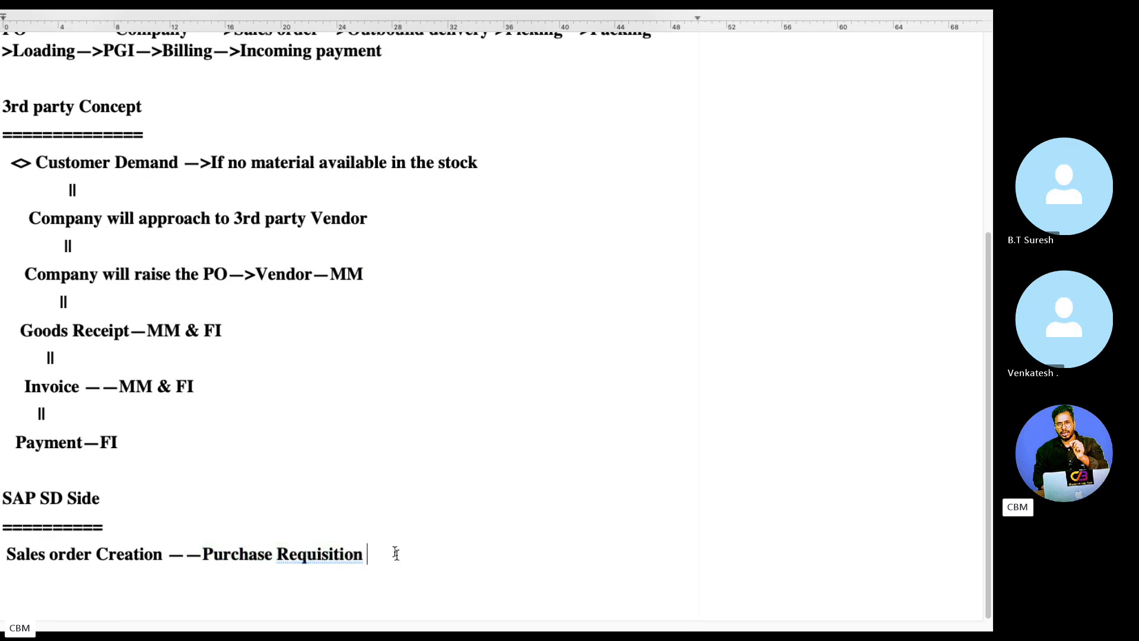
pyautogui.moveTo(394, 551); pyautogui.dragTo(3, 552)
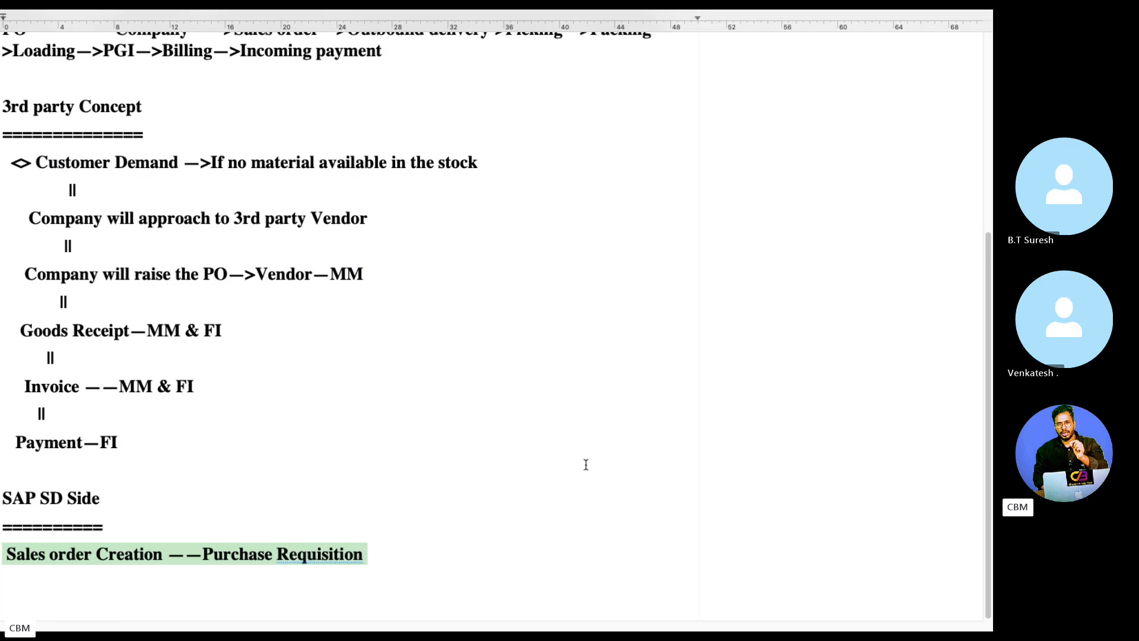
pyautogui.click(387, 552)
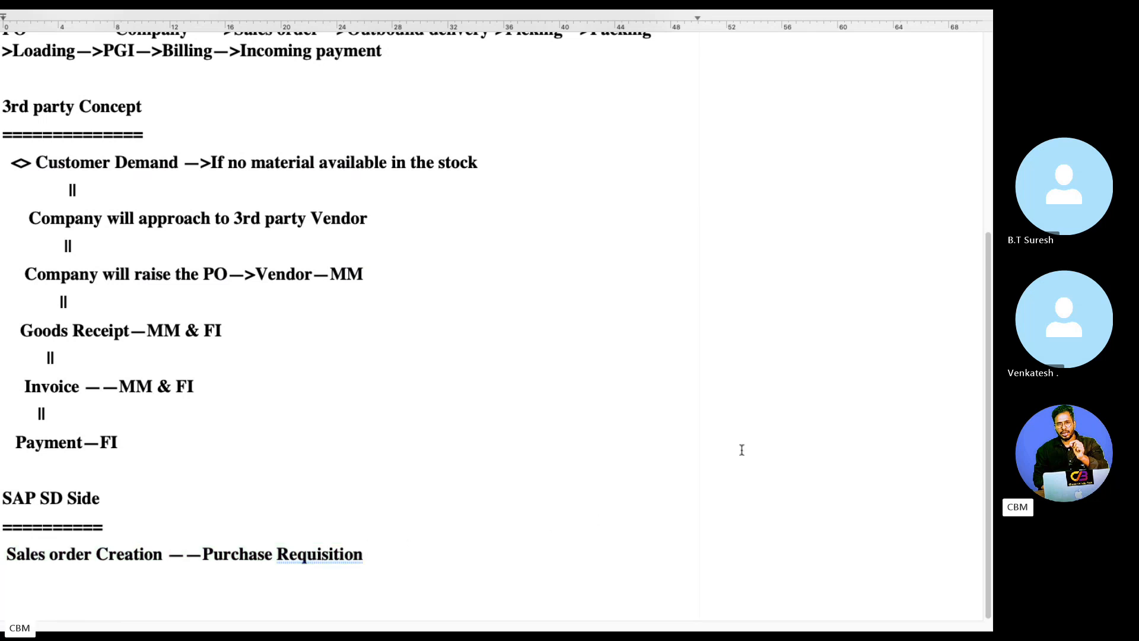
pyautogui.press('Return')
pyautogui.write('||')
pyautogui.press('Return')
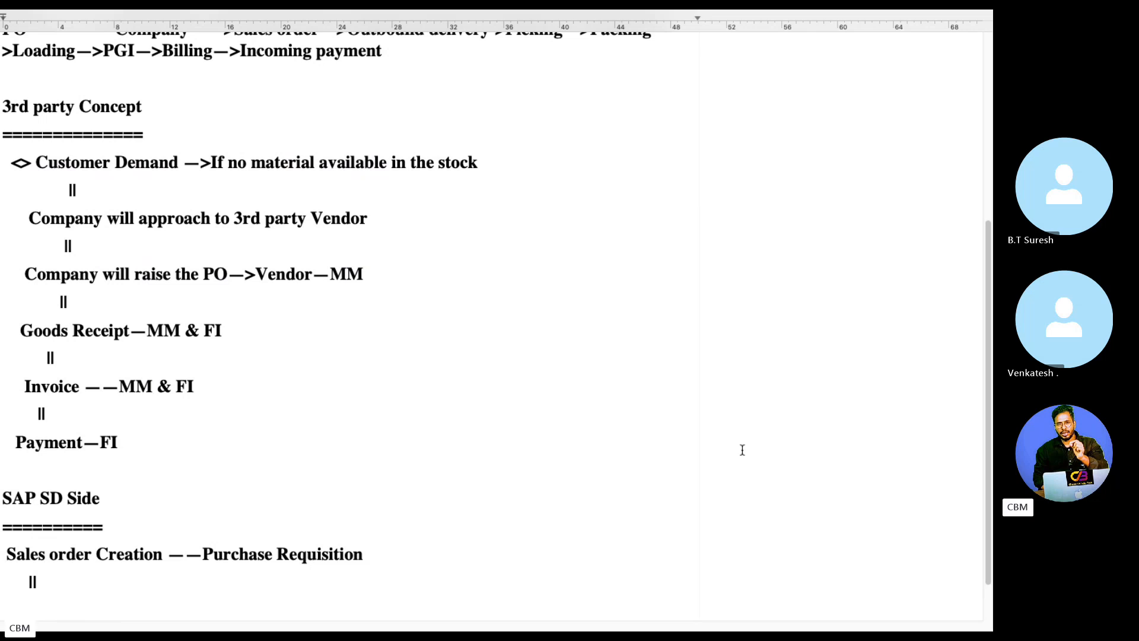
pyautogui.write('Outbound')
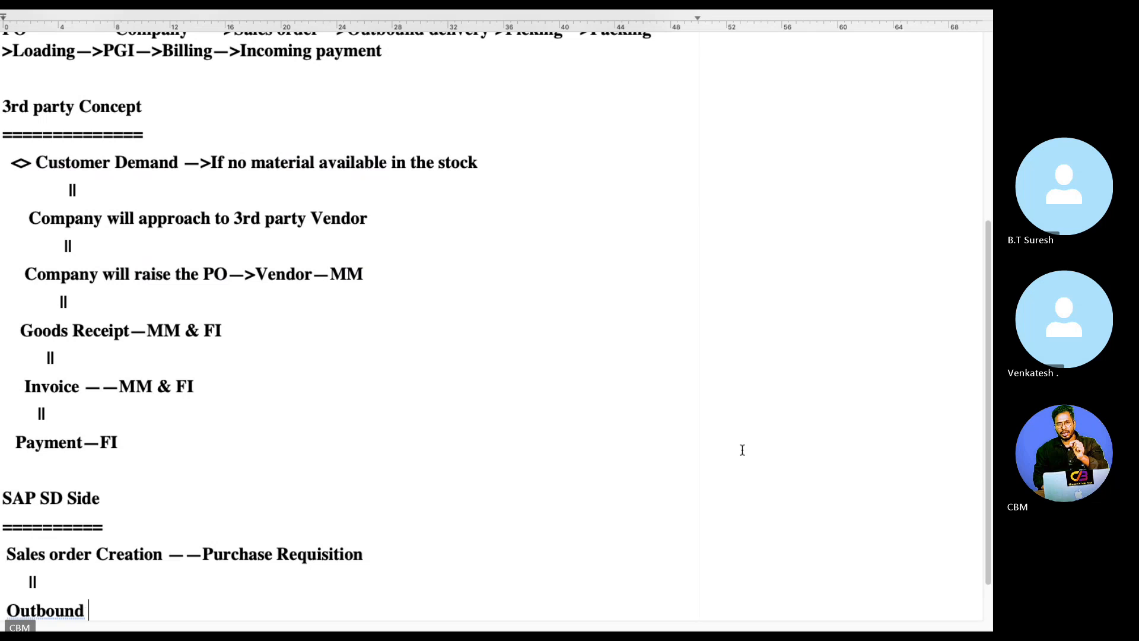
pyautogui.write(' Delivery')
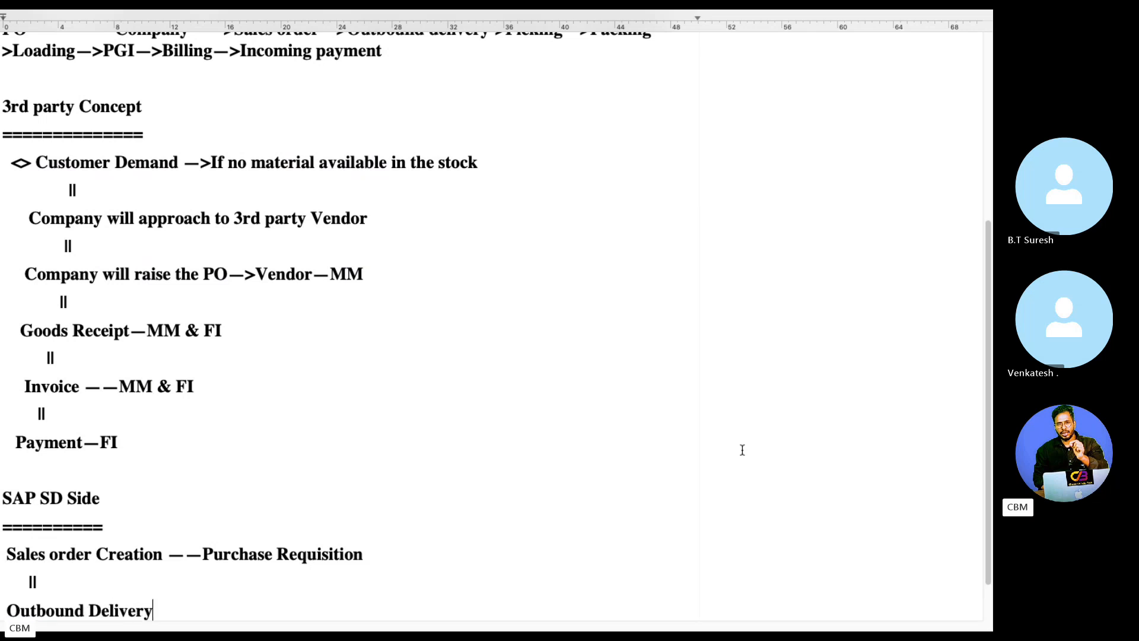
pyautogui.write('--No')
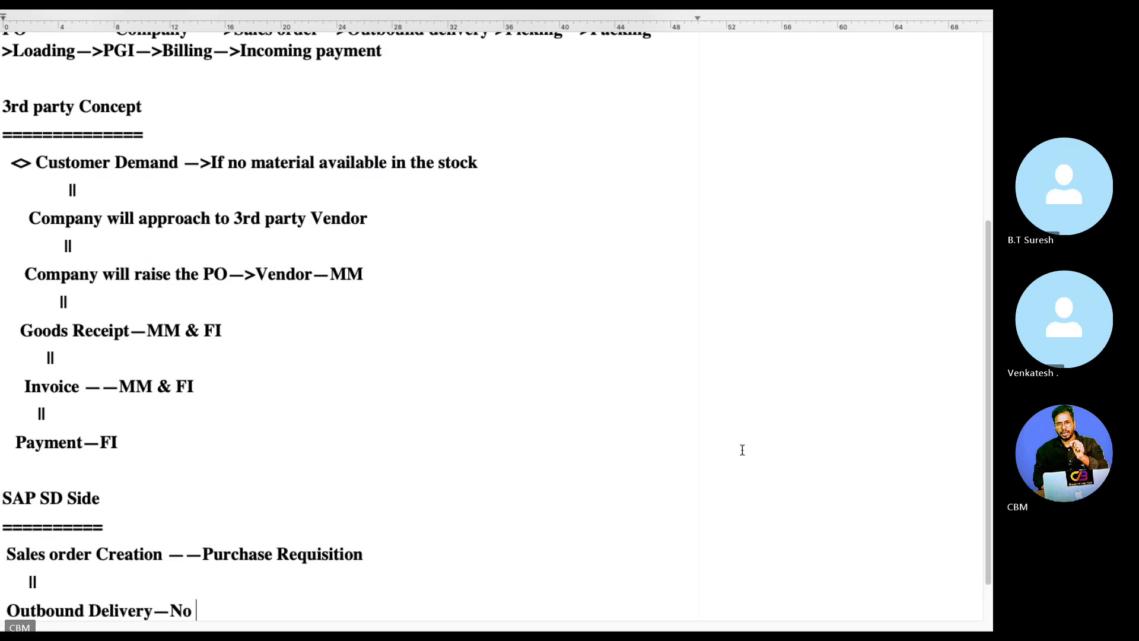
# - Add a "||" connector below the Outbound Delivery line, followed by the line "Billing----To --Customer ---->"
pyautogui.press('Return')
pyautogui.write('||')
pyautogui.press('Return')
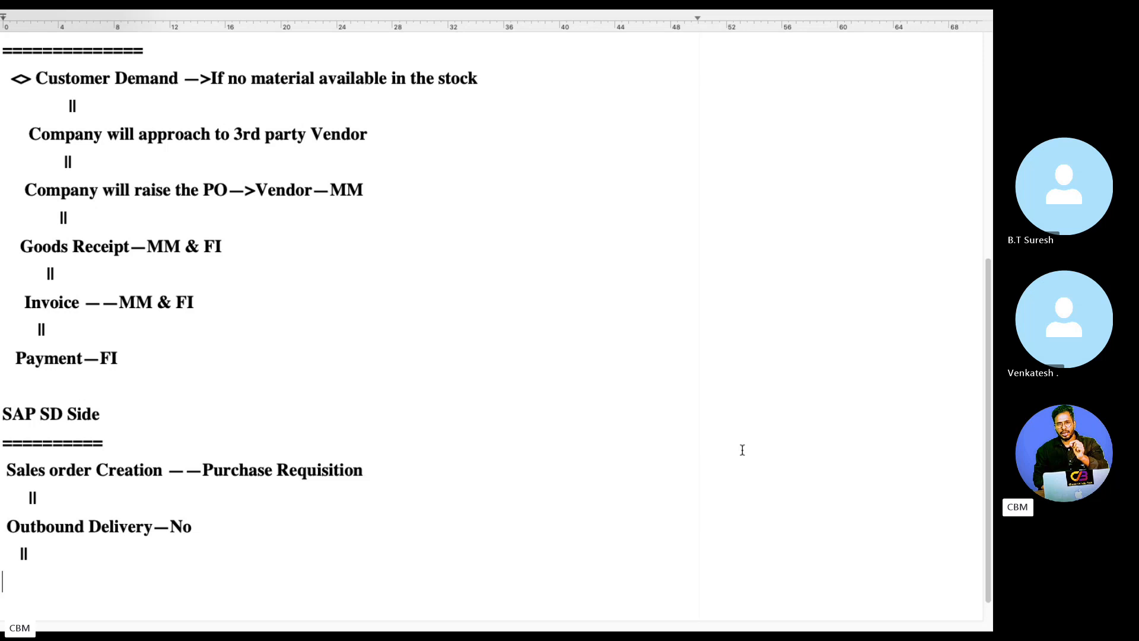
pyautogui.write('Billing——T')
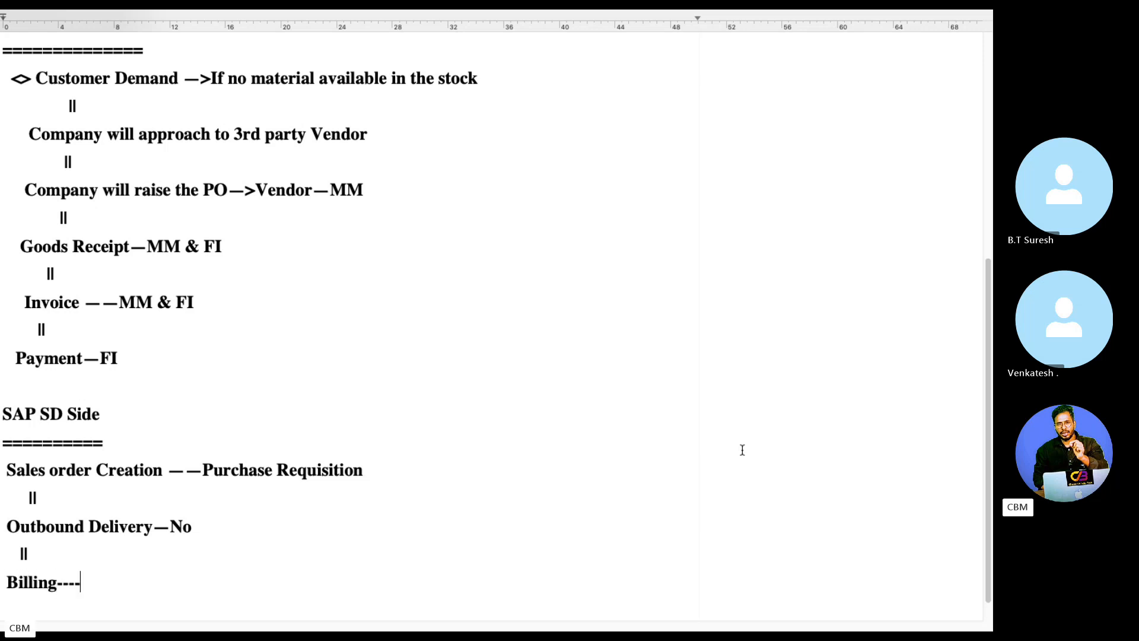
pyautogui.write('o --Custom')
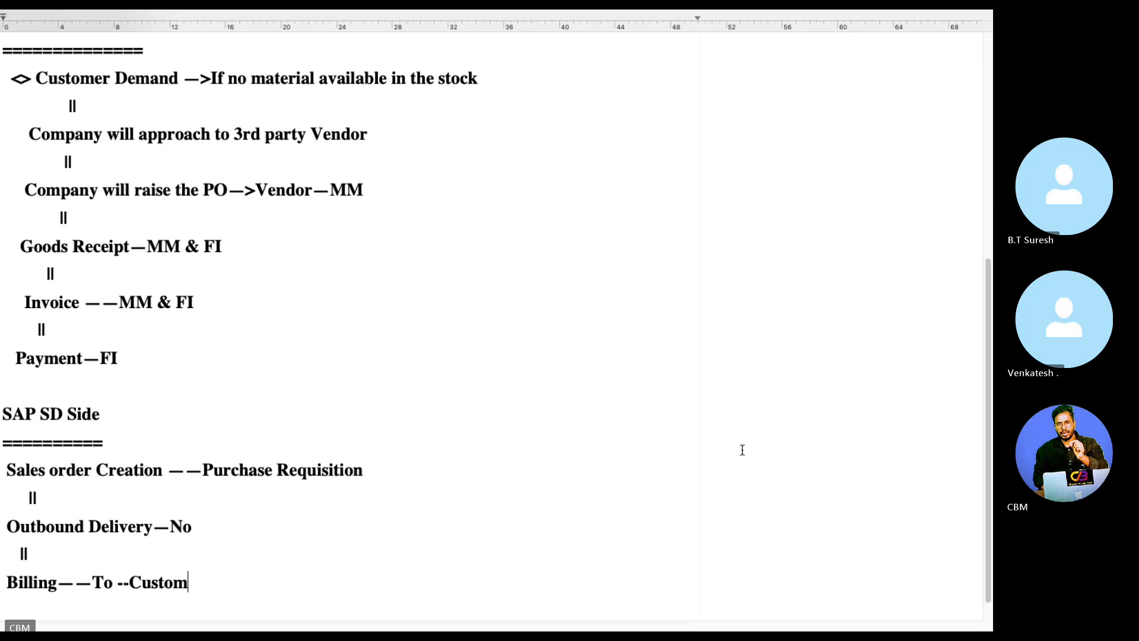
pyautogui.write('er ---->')
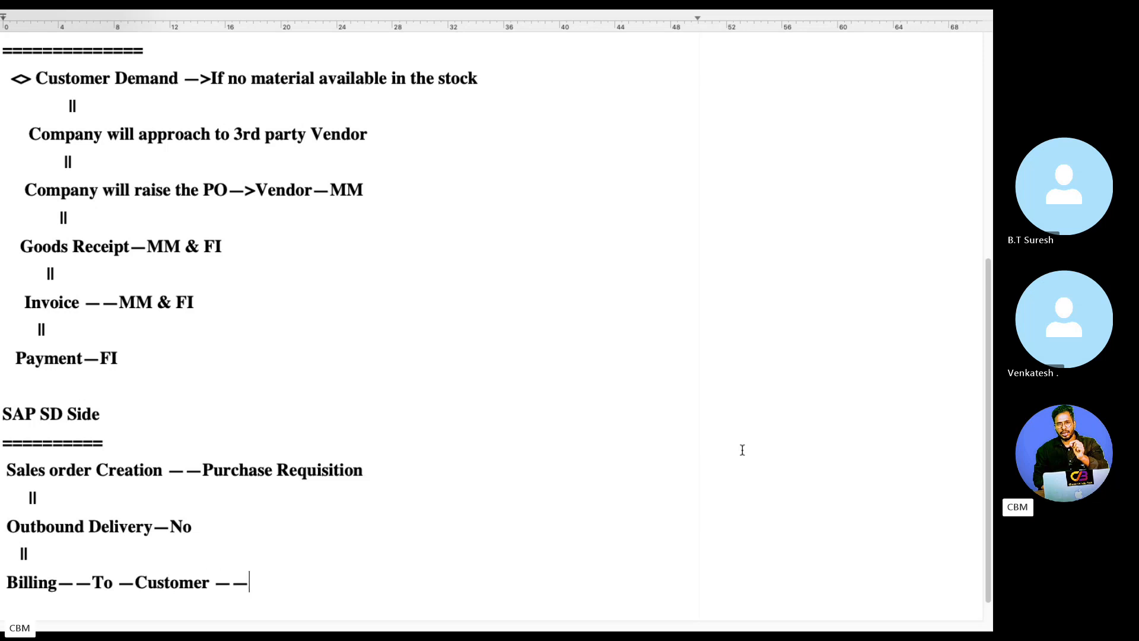
# - Finish the SD flow with a "||" connector and the line "Customer make payment to the respective bill."
pyautogui.press('Return')
pyautogui.write('||')
pyautogui.press('Return')
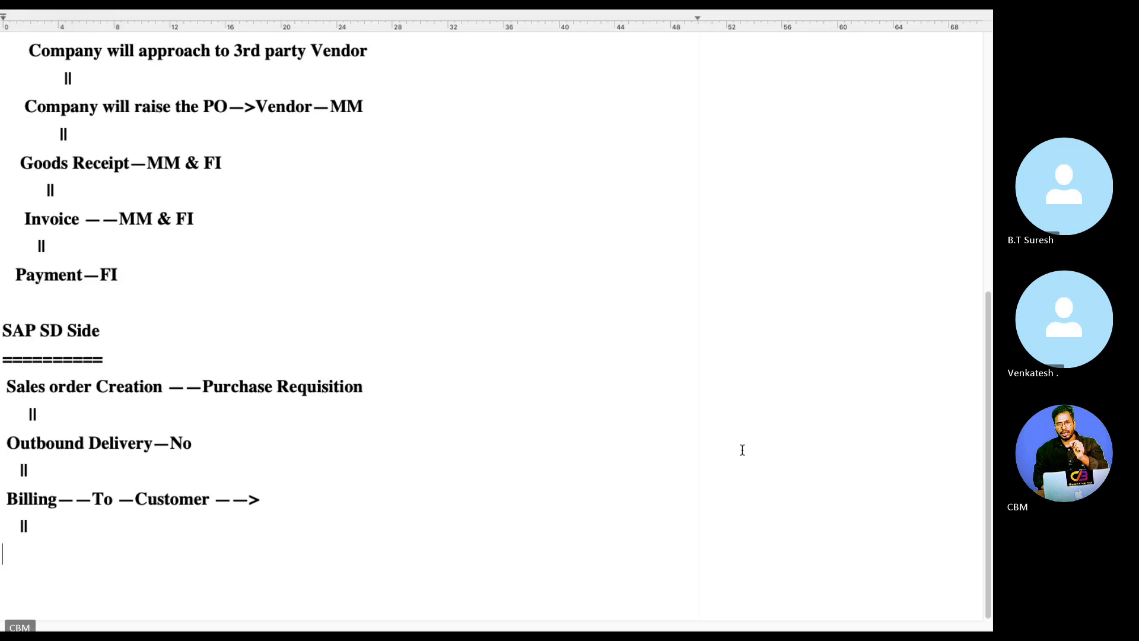
pyautogui.write('Customer')
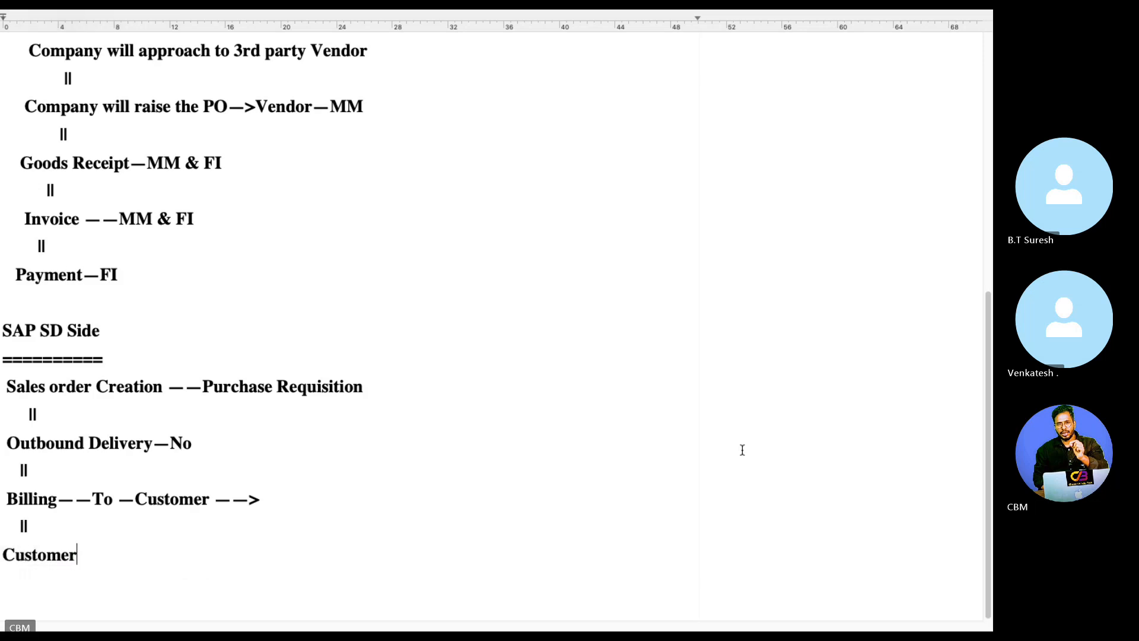
pyautogui.write(' make pa')
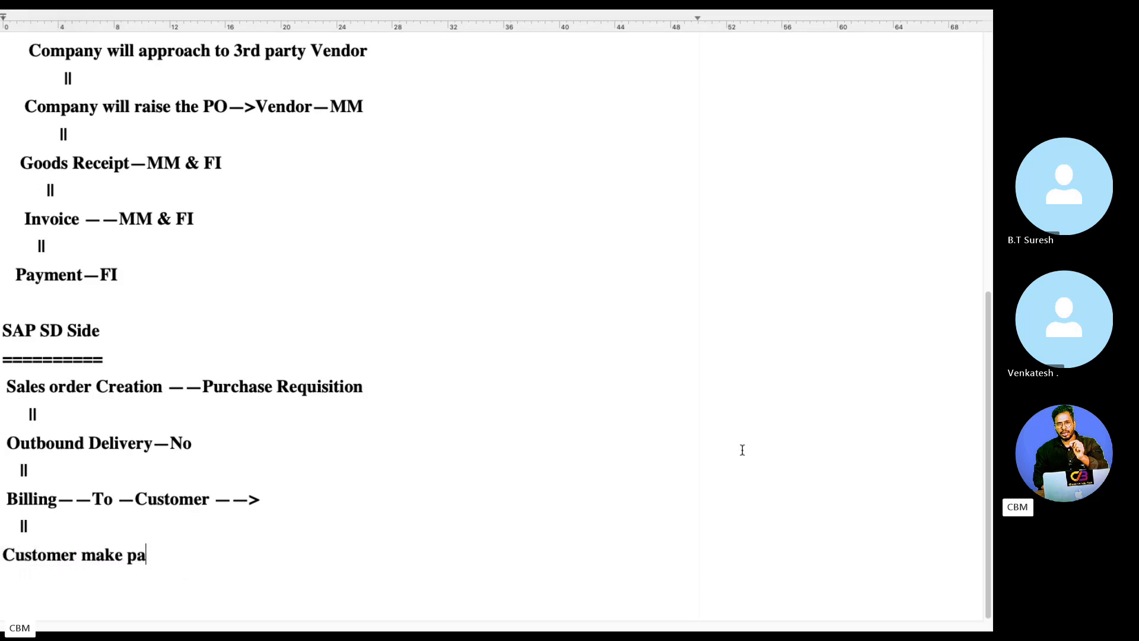
pyautogui.write('yment to')
pyautogui.press('BackSpace')
pyautogui.write('the ')
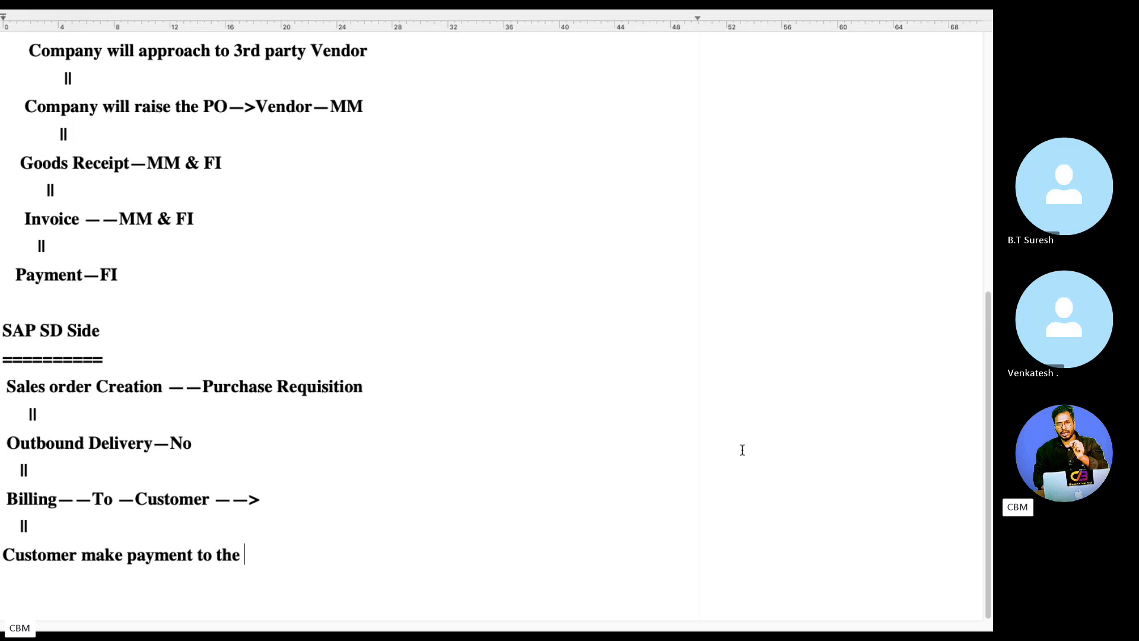
pyautogui.write('respes')
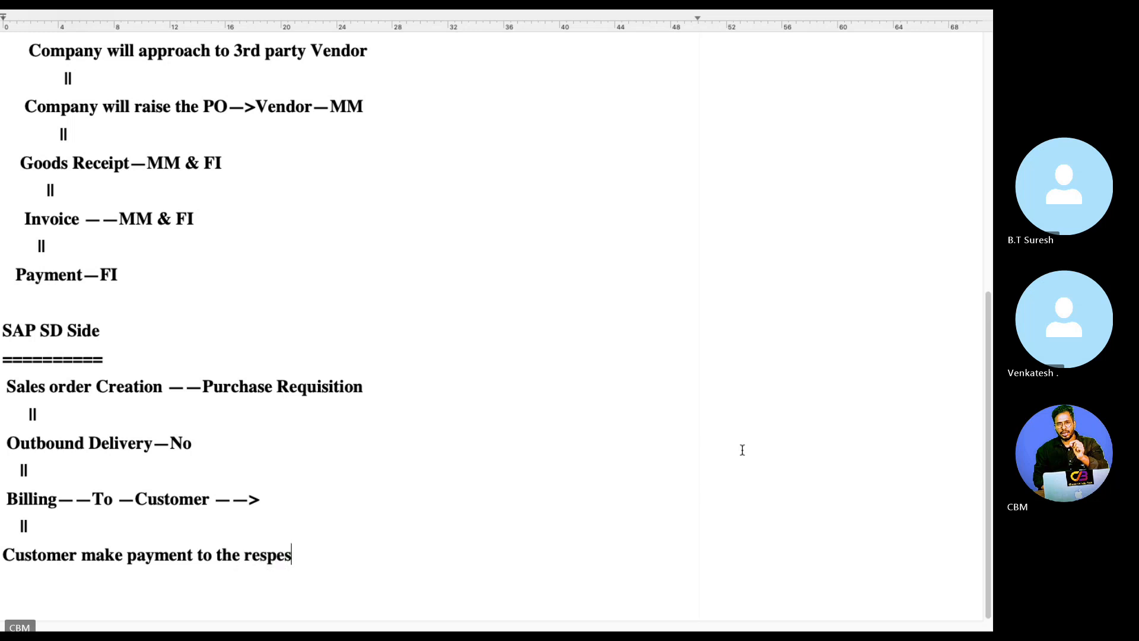
pyautogui.press('BackSpace')
pyautogui.press('BackSpace')
pyautogui.write('ective bill.')
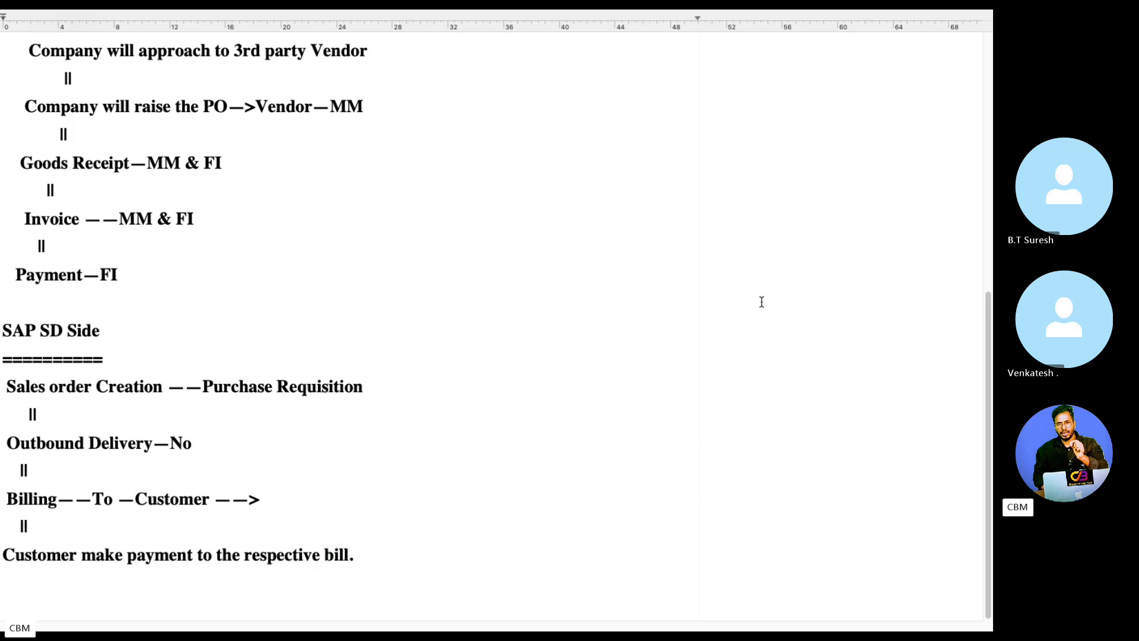
# - Leave the notes and switch to the "MIRO In SAP" document in Microsoft Word
pyautogui.scroll(2, 762, 302)
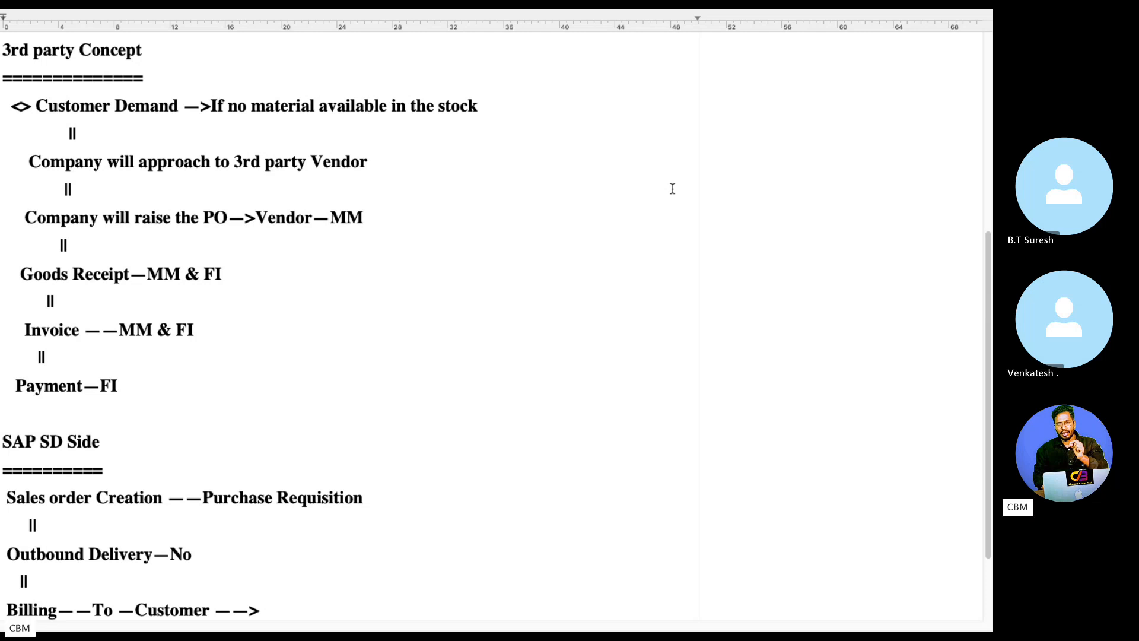
pyautogui.hotkey('ctrl', 'Left')
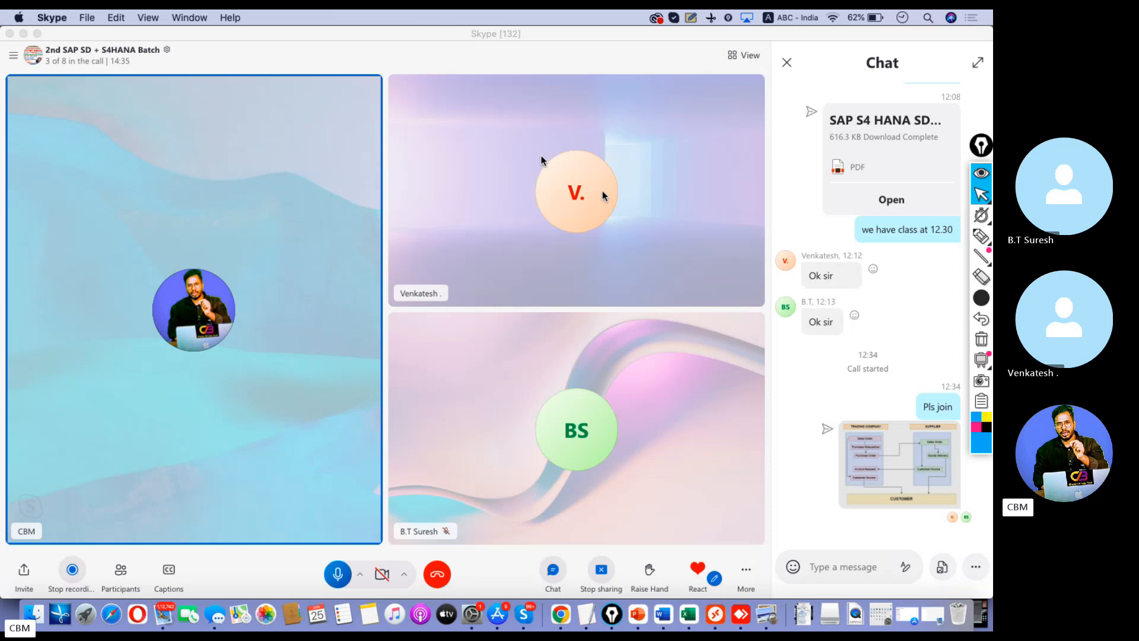
pyautogui.click(565, 608)
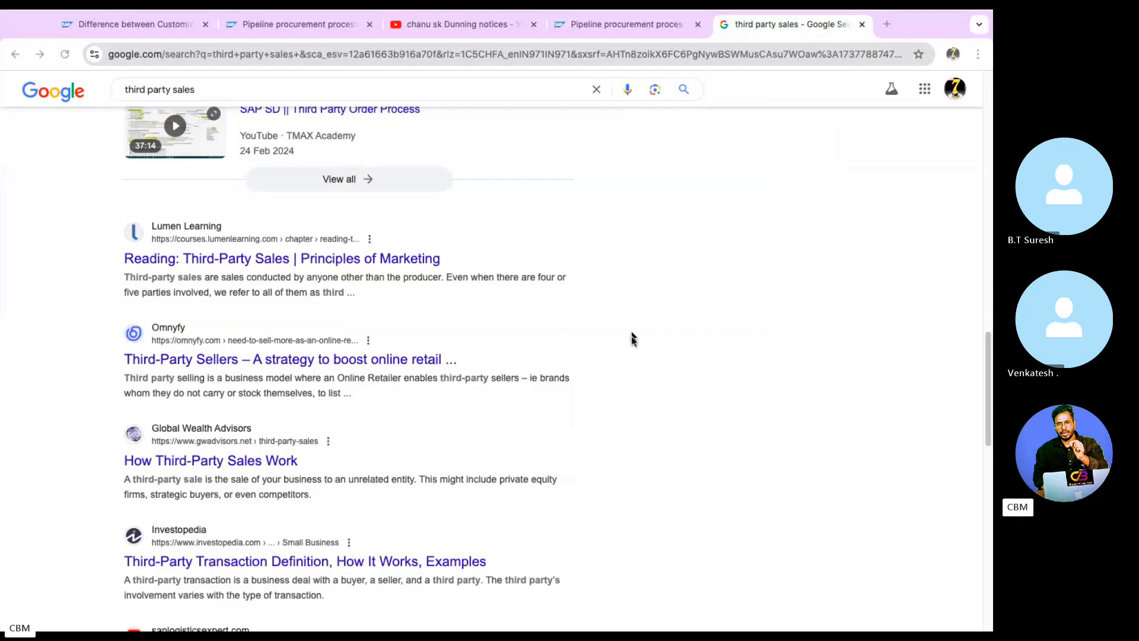
pyautogui.hotkey('ctrl', 'Left')
pyautogui.click(664, 611)
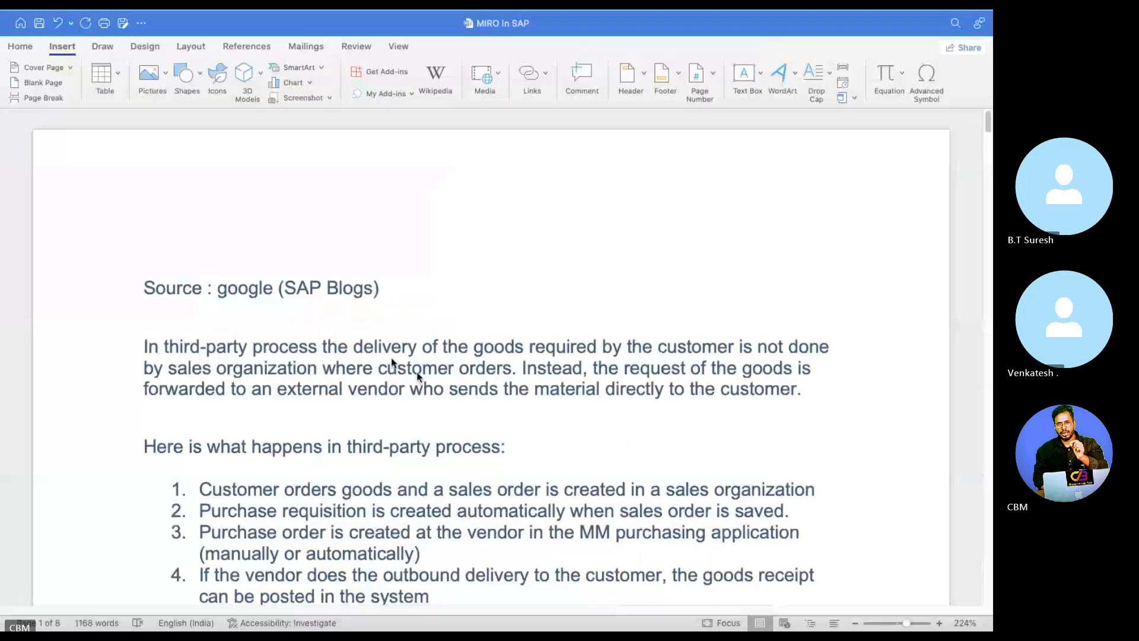
# - Highlight "the request of the goods is forwarded to an external vendor who sends the material directly to the customer" in yellow
pyautogui.scroll(-5, 479, 323)
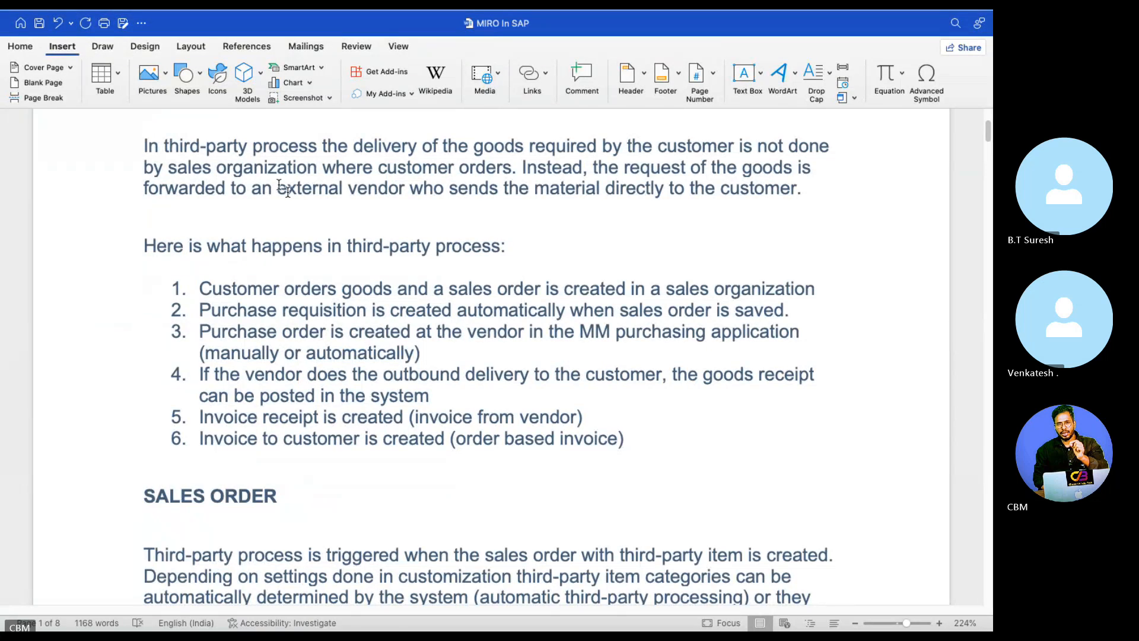
pyautogui.scroll(2, 347, 280)
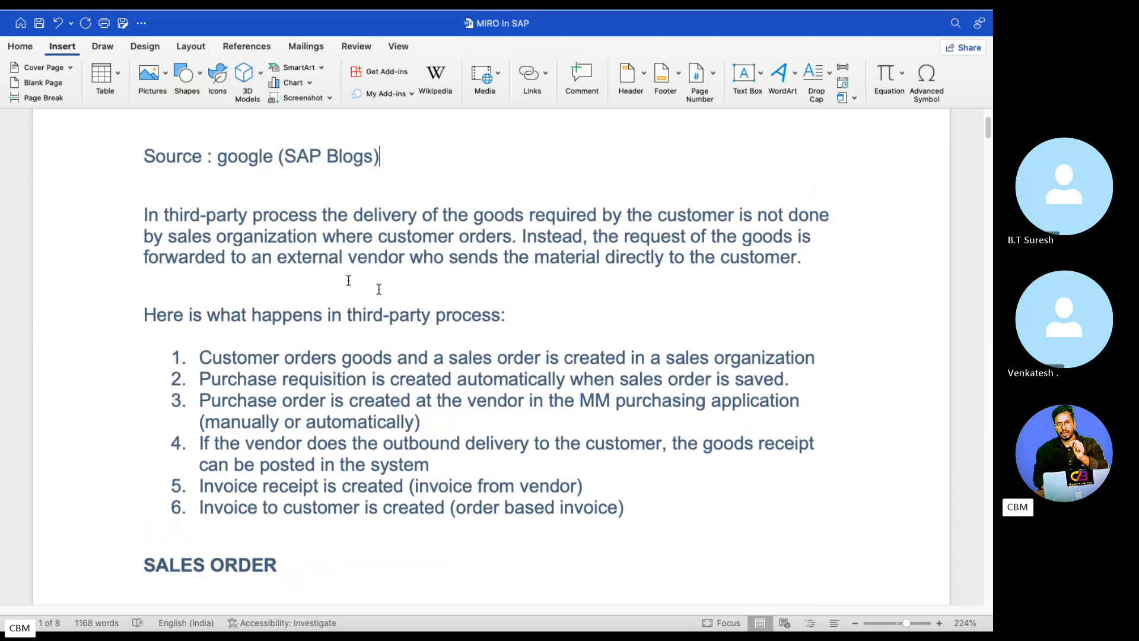
pyautogui.scroll(-1, 435, 312)
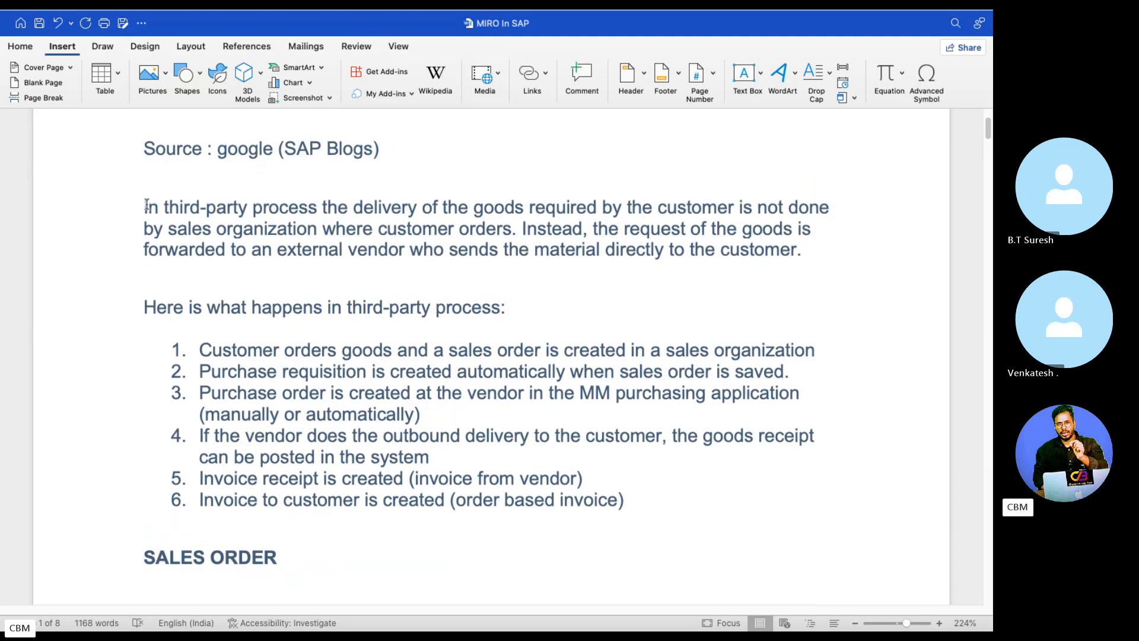
pyautogui.moveTo(146, 207); pyautogui.dragTo(711, 211)
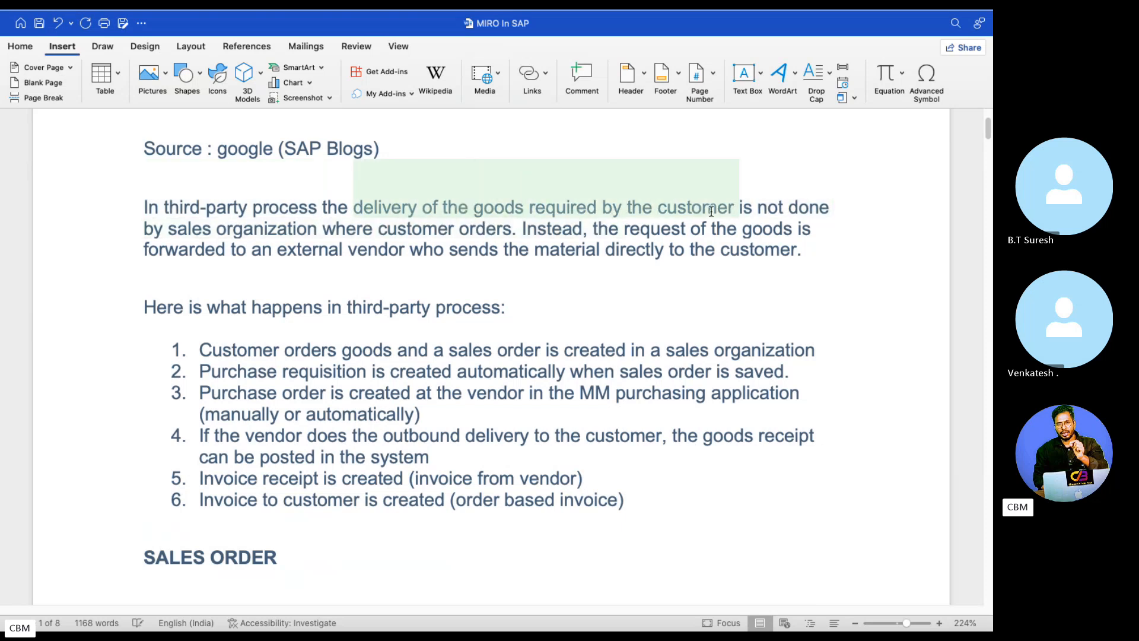
pyautogui.click(188, 229)
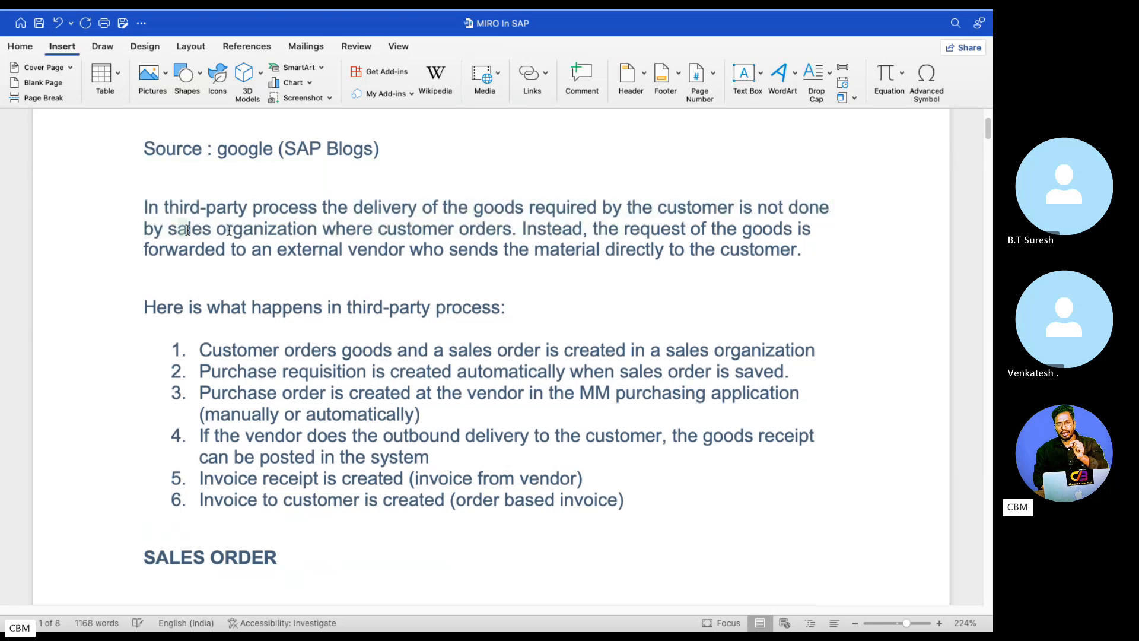
pyautogui.moveTo(187, 230); pyautogui.dragTo(480, 236)
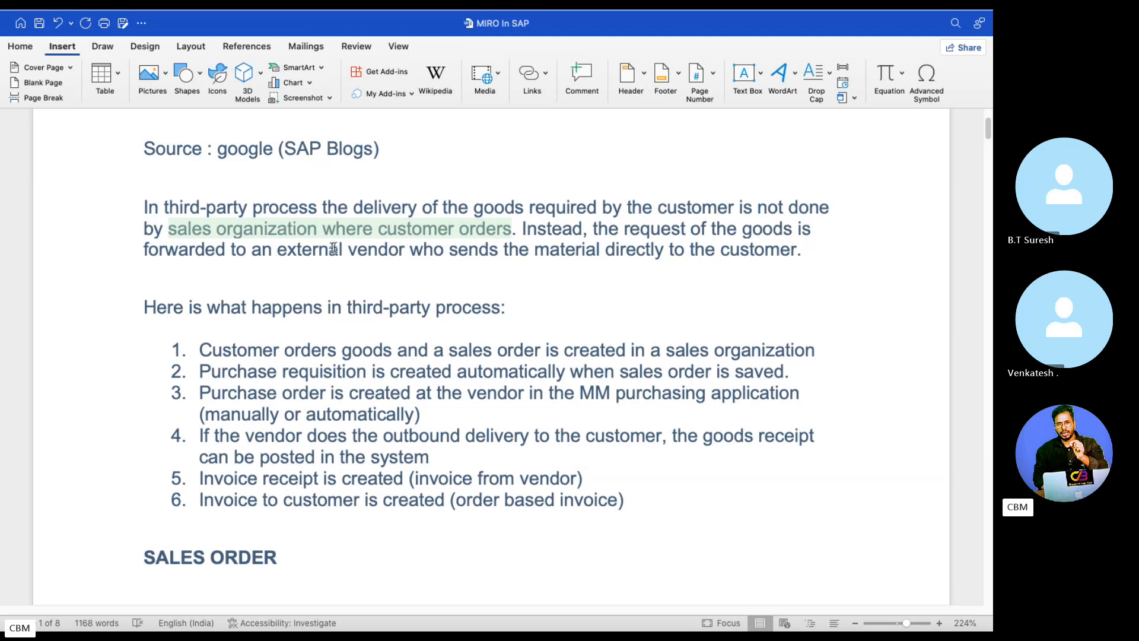
pyautogui.moveTo(273, 251); pyautogui.dragTo(597, 231)
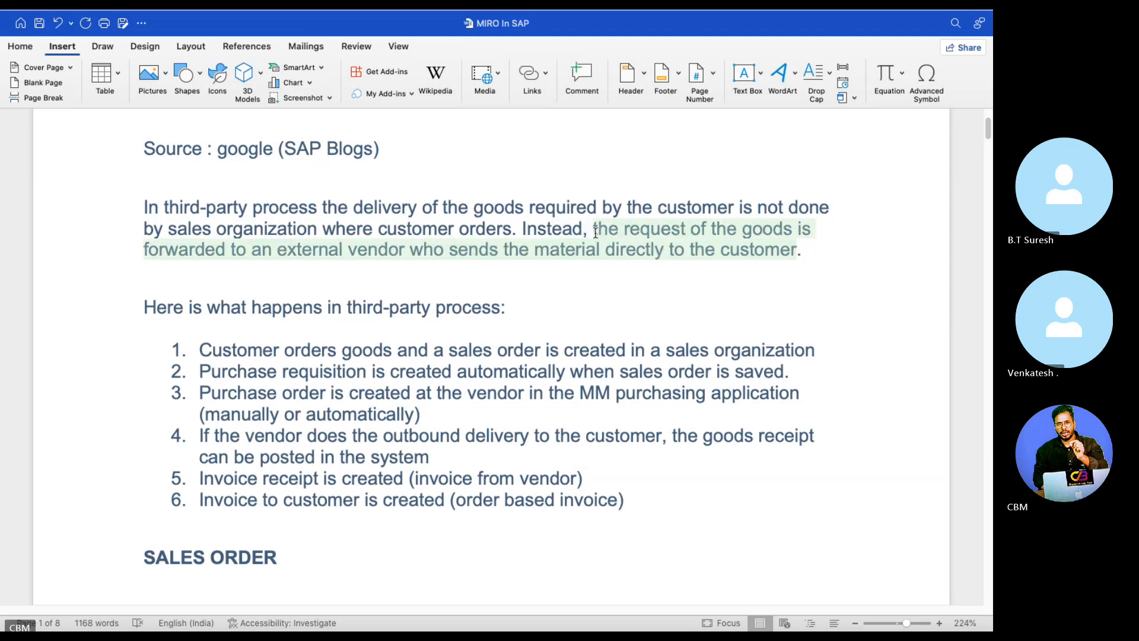
pyautogui.click(20, 46)
pyautogui.press('Left')
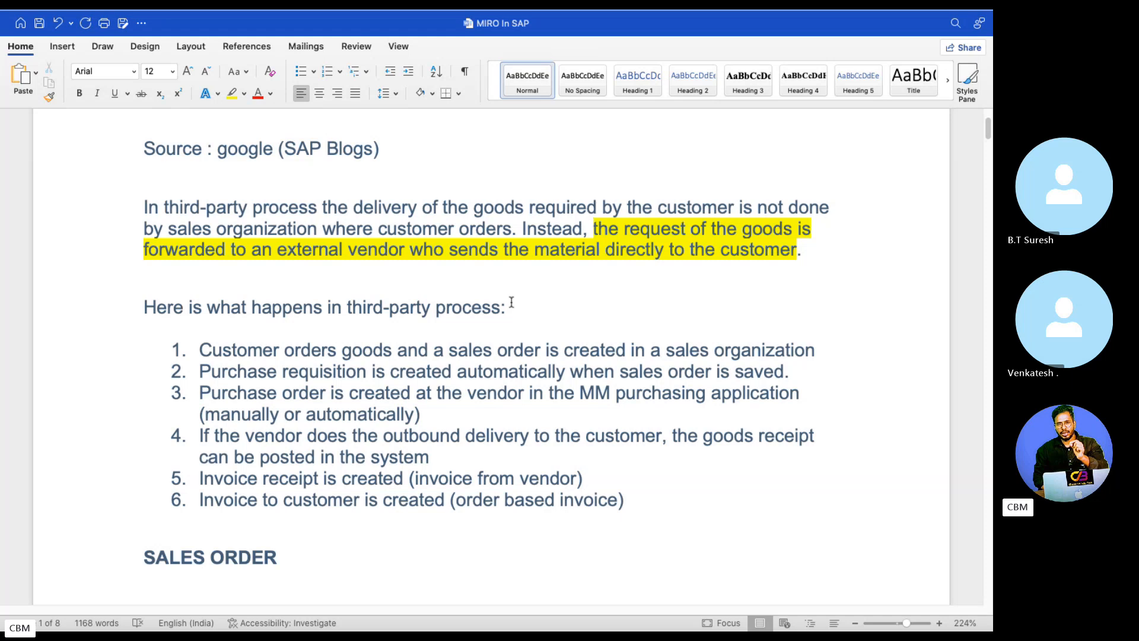
# - Change the font colour of the line "Here is what happens in third-party process:" to red
pyautogui.moveTo(509, 296); pyautogui.dragTo(157, 302)
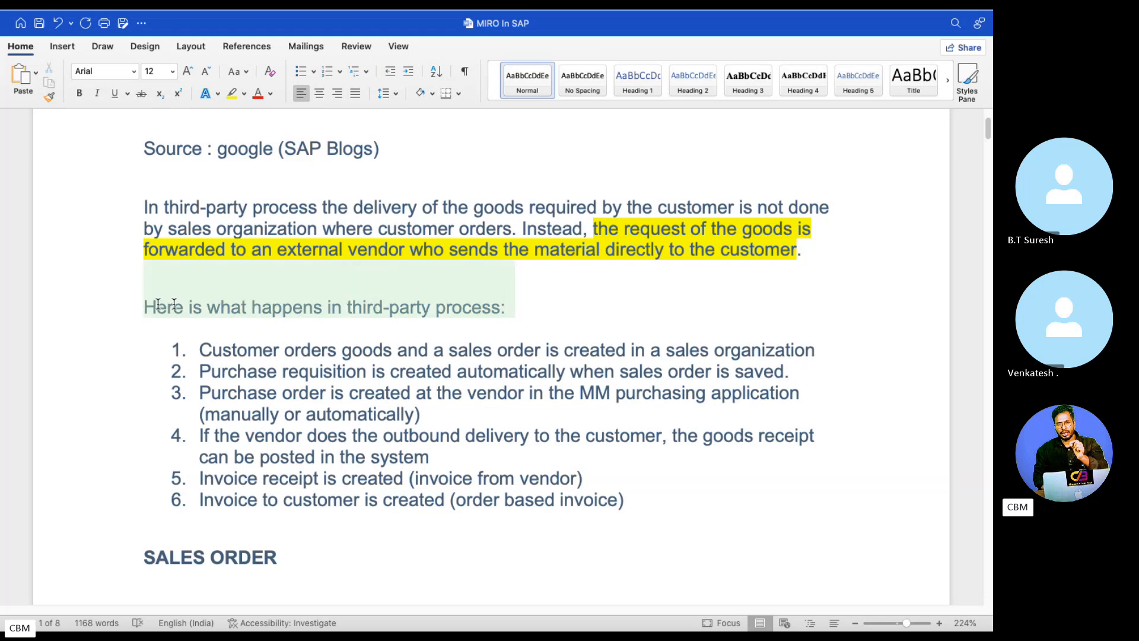
pyautogui.click(257, 98)
# - Highlight "a sales order is created in a sales organization" in yellow in item 1 and colour item 2's purchase requisition sentence red
pyautogui.click(296, 350)
pyautogui.moveTo(295, 350); pyautogui.dragTo(367, 351)
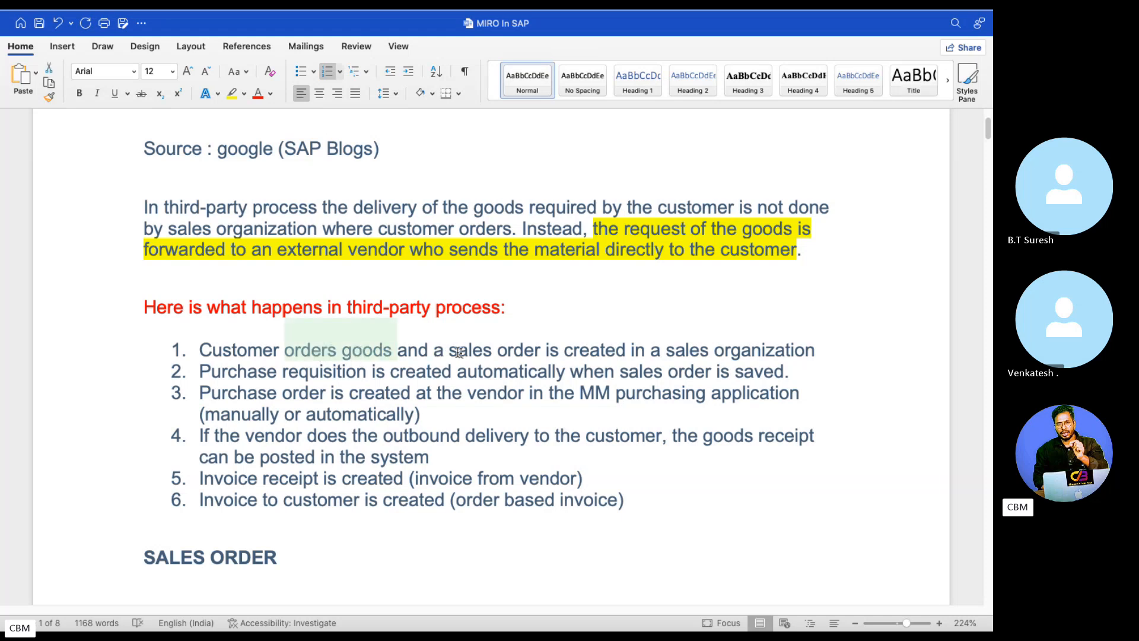
pyautogui.moveTo(439, 352); pyautogui.dragTo(814, 353)
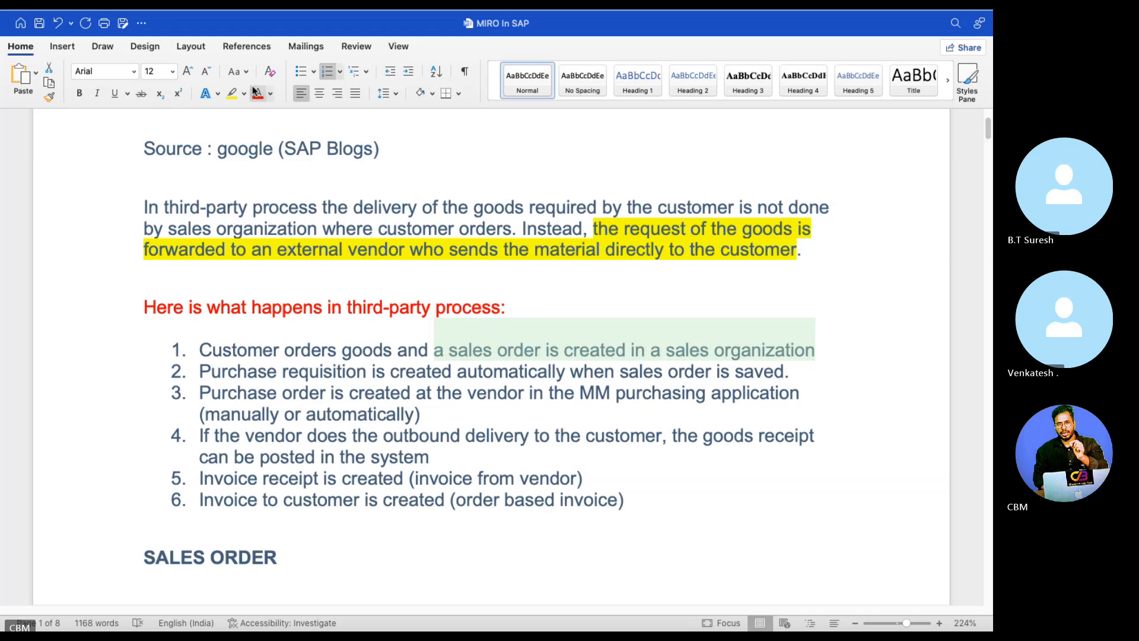
pyautogui.click(232, 93)
pyautogui.click(359, 393)
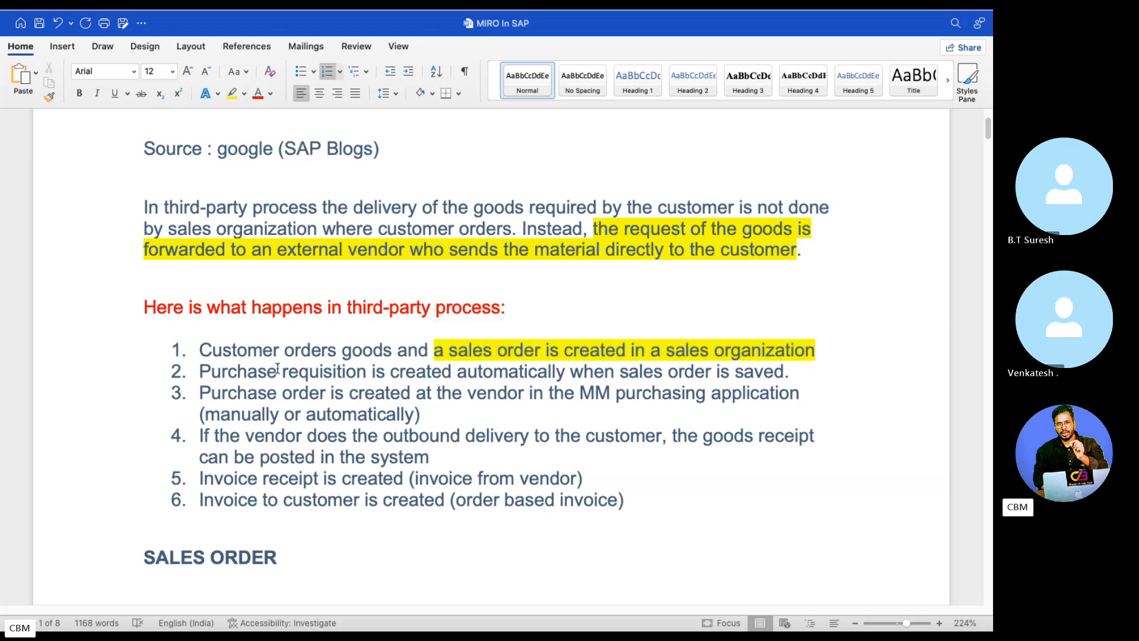
pyautogui.moveTo(277, 370); pyautogui.dragTo(783, 373)
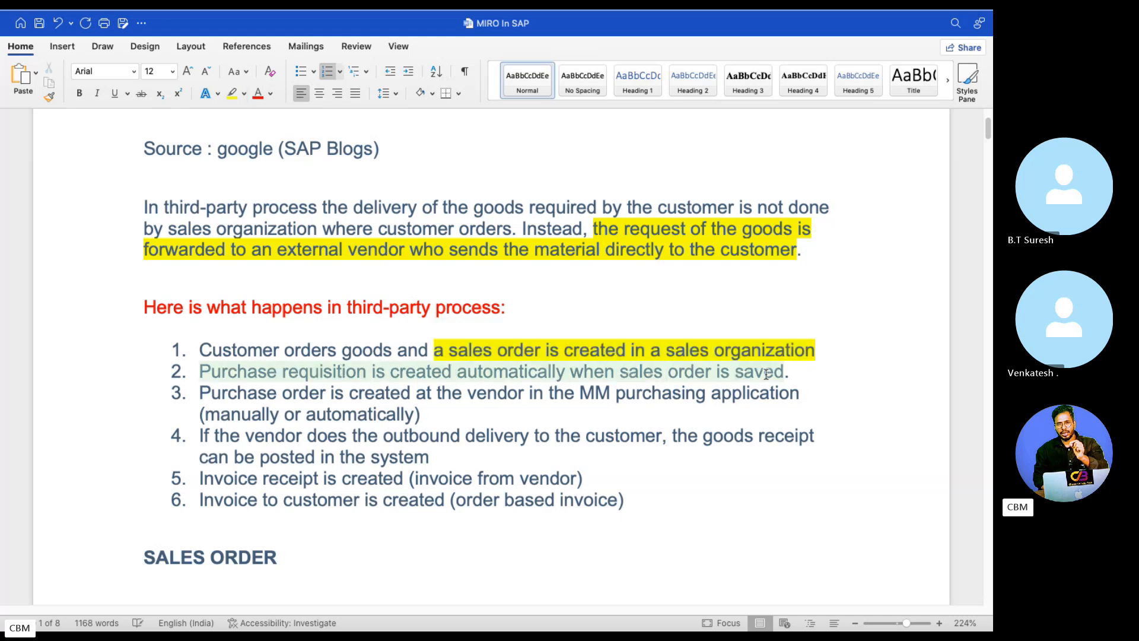
pyautogui.click(258, 93)
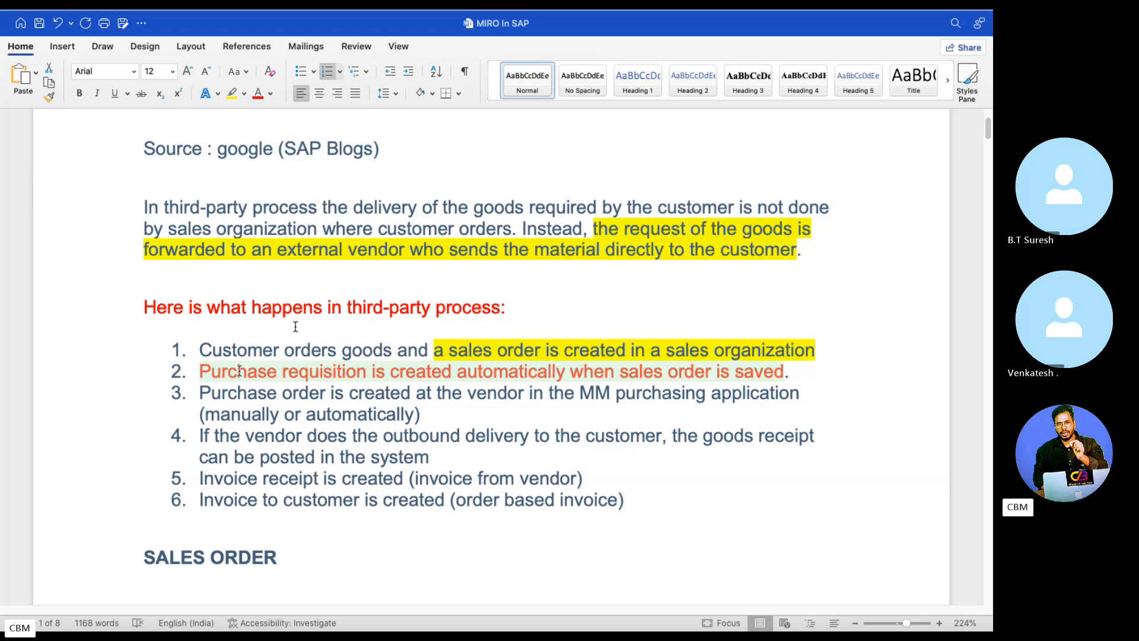
# - Highlight item 3, the sentence about the purchase order being created at the vendor, in yellow
pyautogui.click(294, 456)
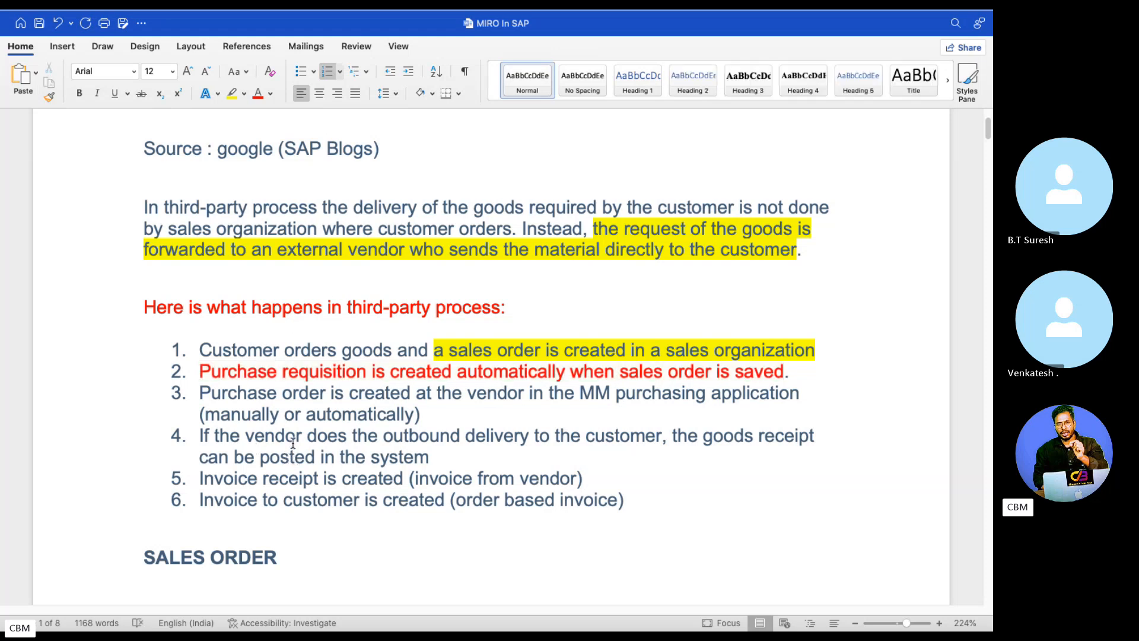
pyautogui.moveTo(244, 394); pyautogui.dragTo(693, 409)
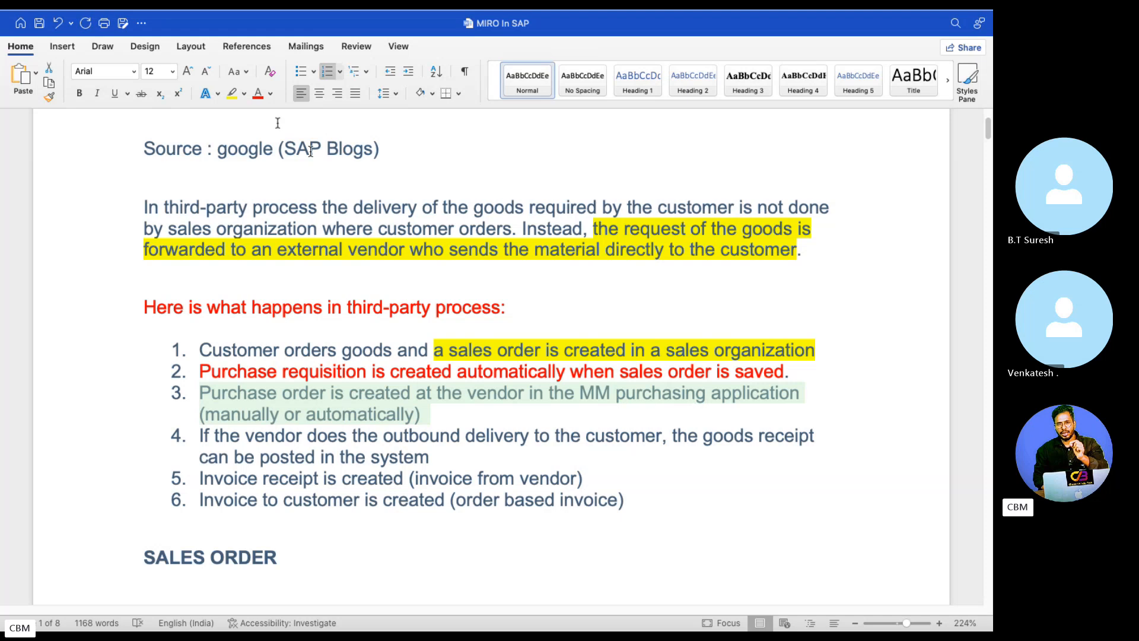
pyautogui.click(237, 93)
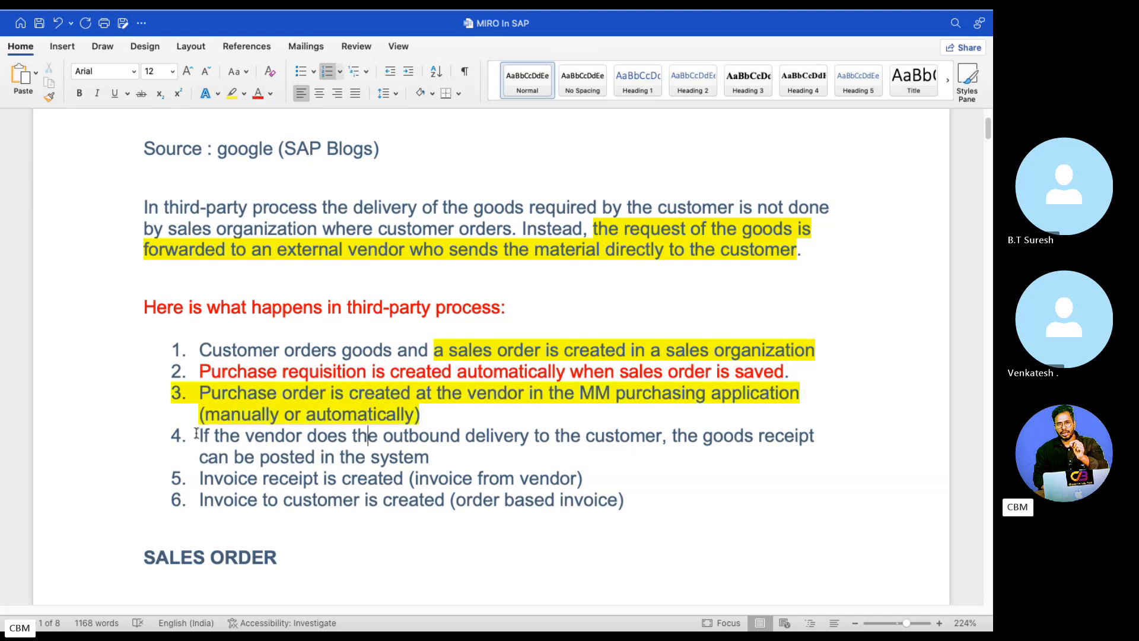
# - Colour "the goods receipt can be posted in the system" red in item 4 and highlight "Invoice receipt is created" in yellow in item 5
pyautogui.moveTo(198, 436); pyautogui.dragTo(789, 454)
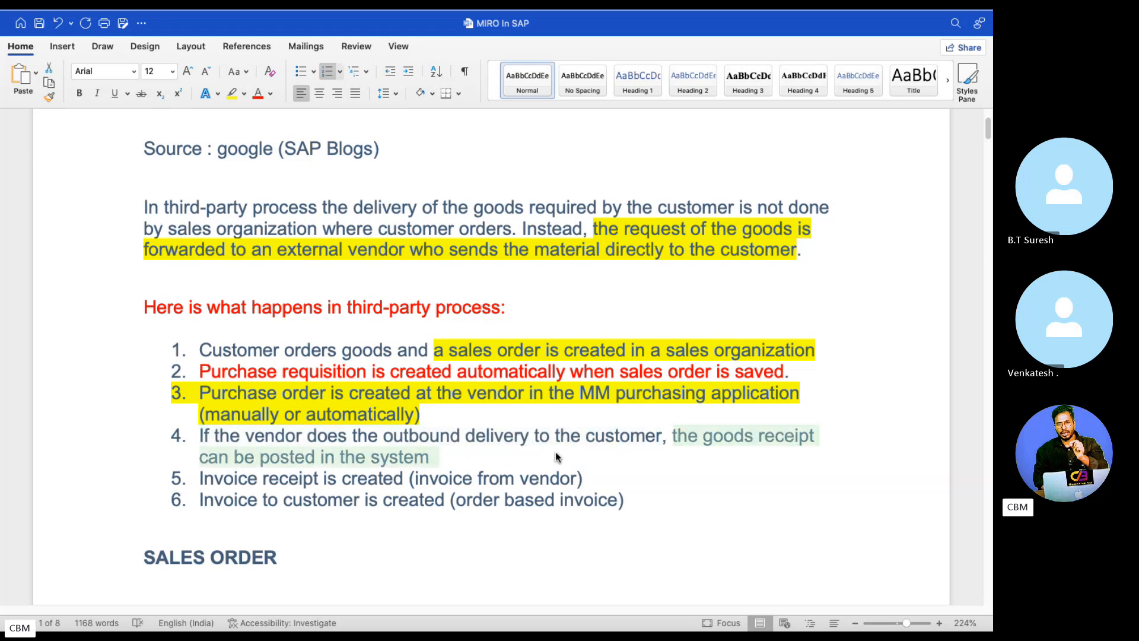
pyautogui.click(259, 94)
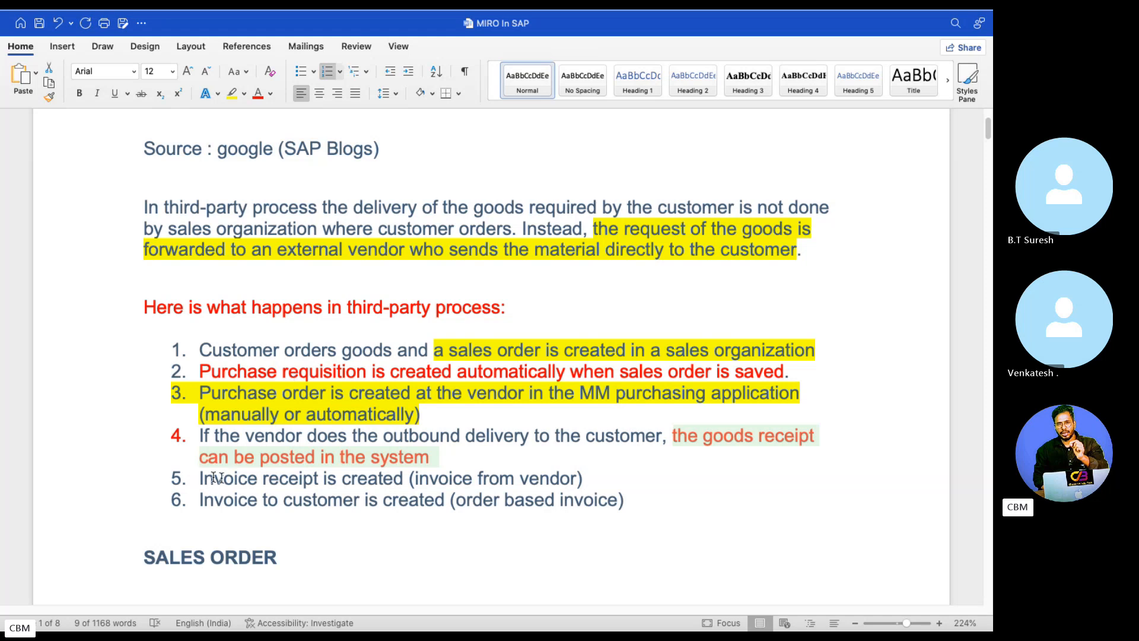
pyautogui.moveTo(213, 478); pyautogui.dragTo(434, 482)
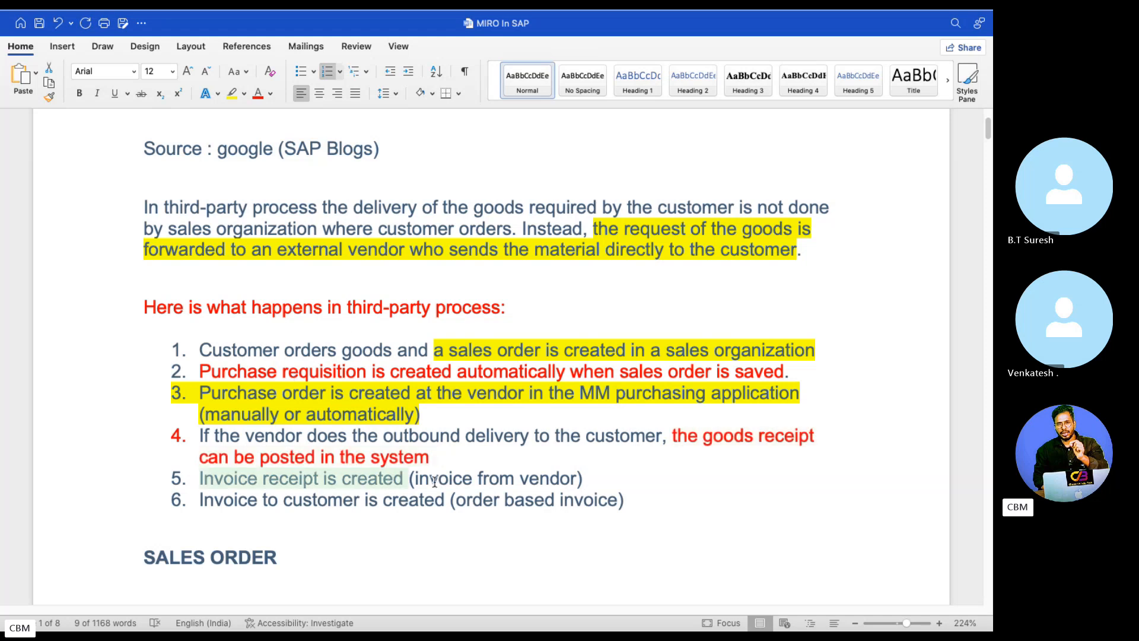
pyautogui.click(232, 94)
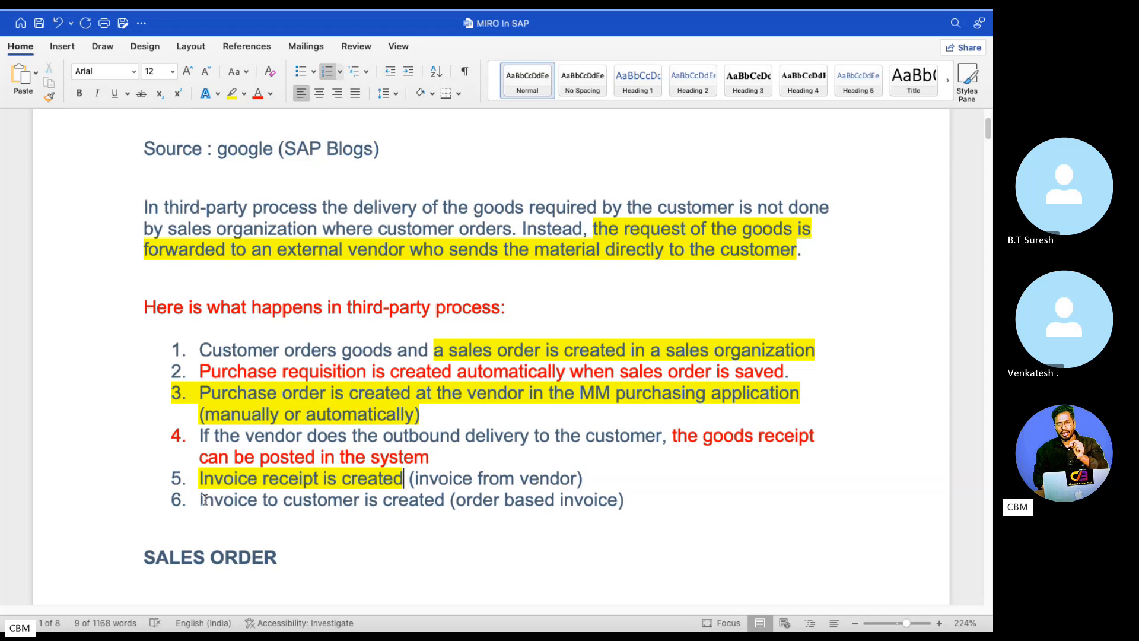
# - Highlight the sales order type OR, item category TAS and schedule line category CS lines under SALES ORDER in yellow
pyautogui.moveTo(204, 499); pyautogui.dragTo(263, 499)
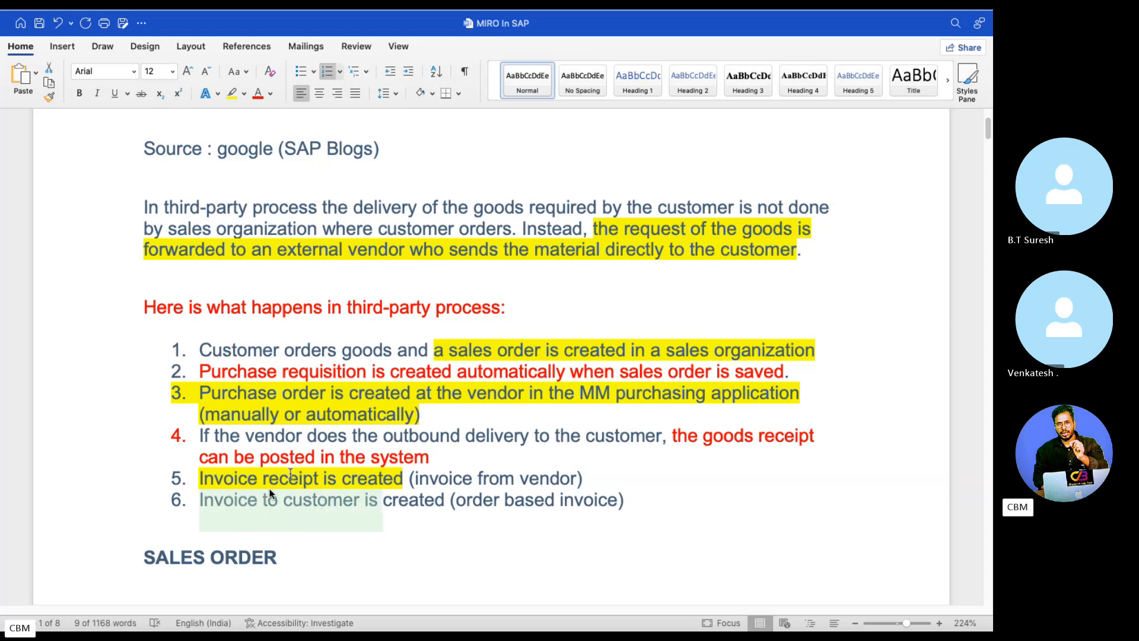
pyautogui.scroll(-5, 271, 395)
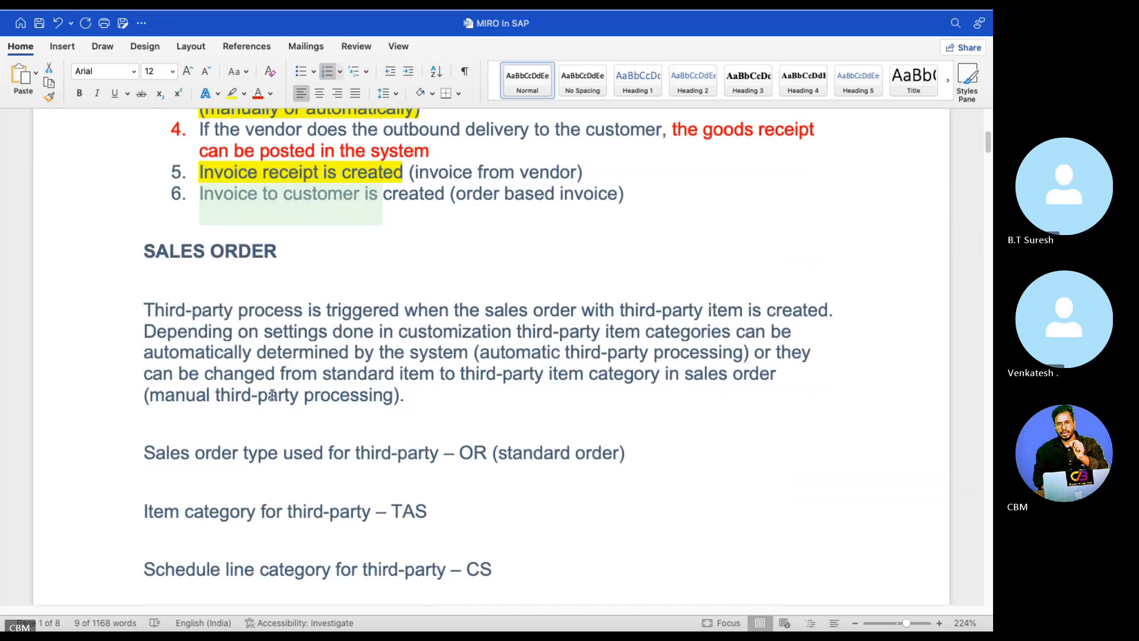
pyautogui.scroll(-1, 272, 394)
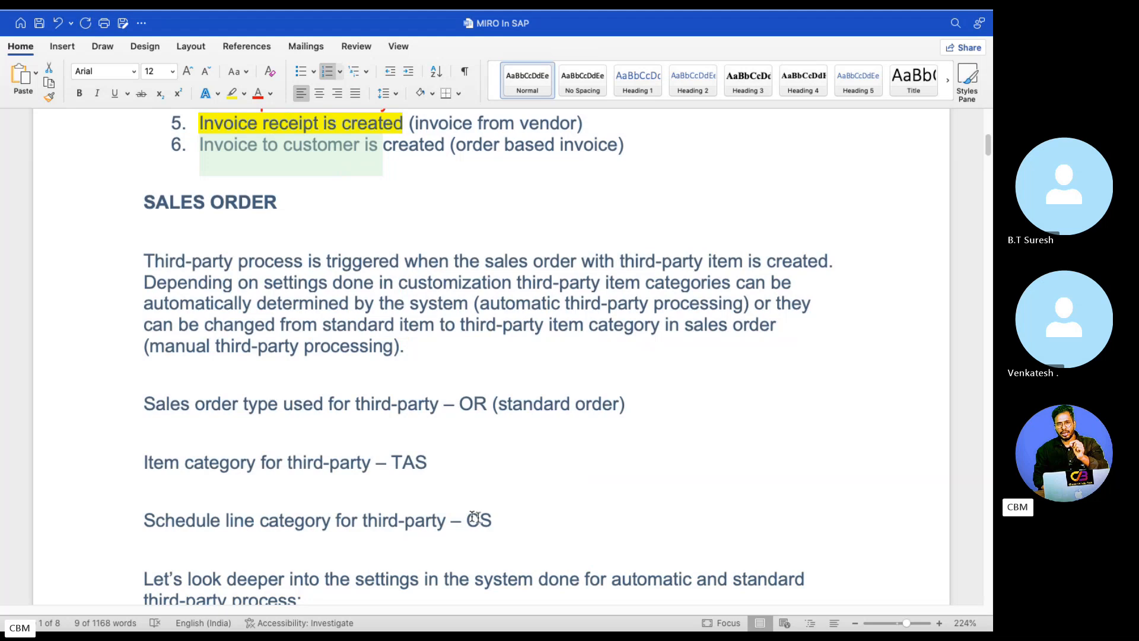
pyautogui.moveTo(514, 524); pyautogui.dragTo(122, 415)
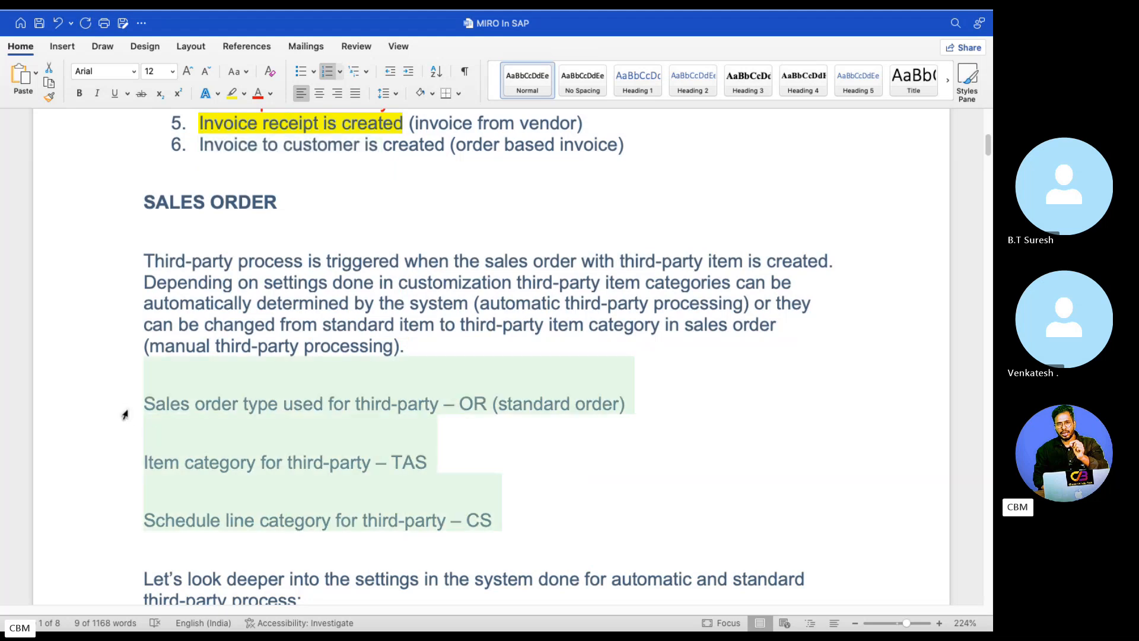
pyautogui.click(235, 95)
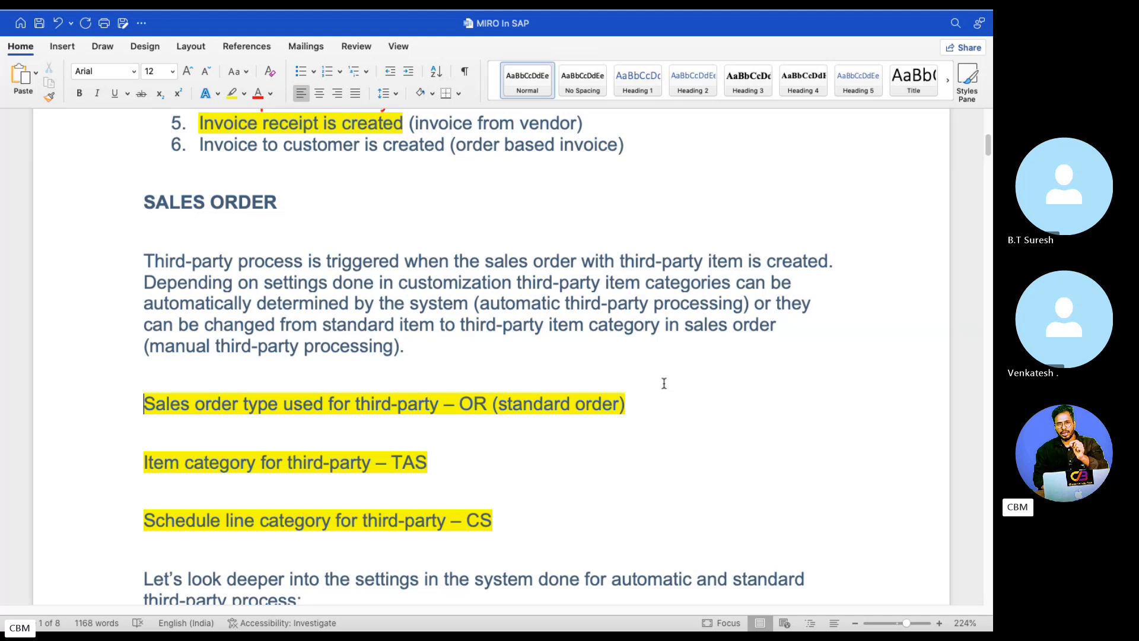
# - Examine the item category TAS settings and the item category determination table further down in the document
pyautogui.scroll(-5, 533, 415)
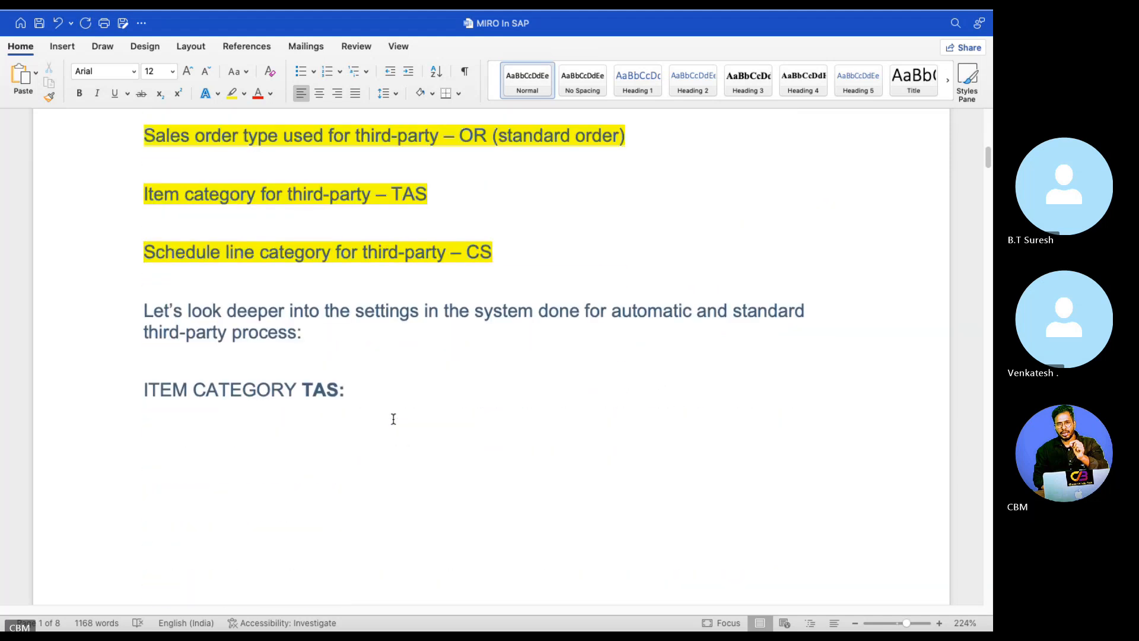
pyautogui.moveTo(358, 369); pyautogui.dragTo(183, 369)
pyautogui.scroll(-3, 341, 379)
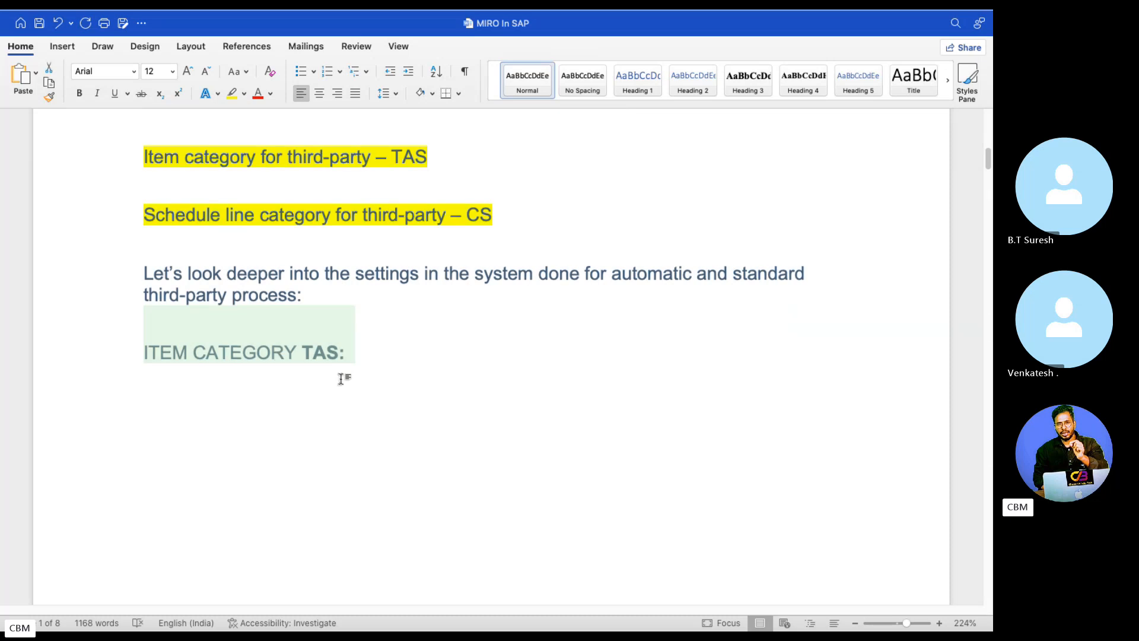
pyautogui.scroll(-7, 341, 380)
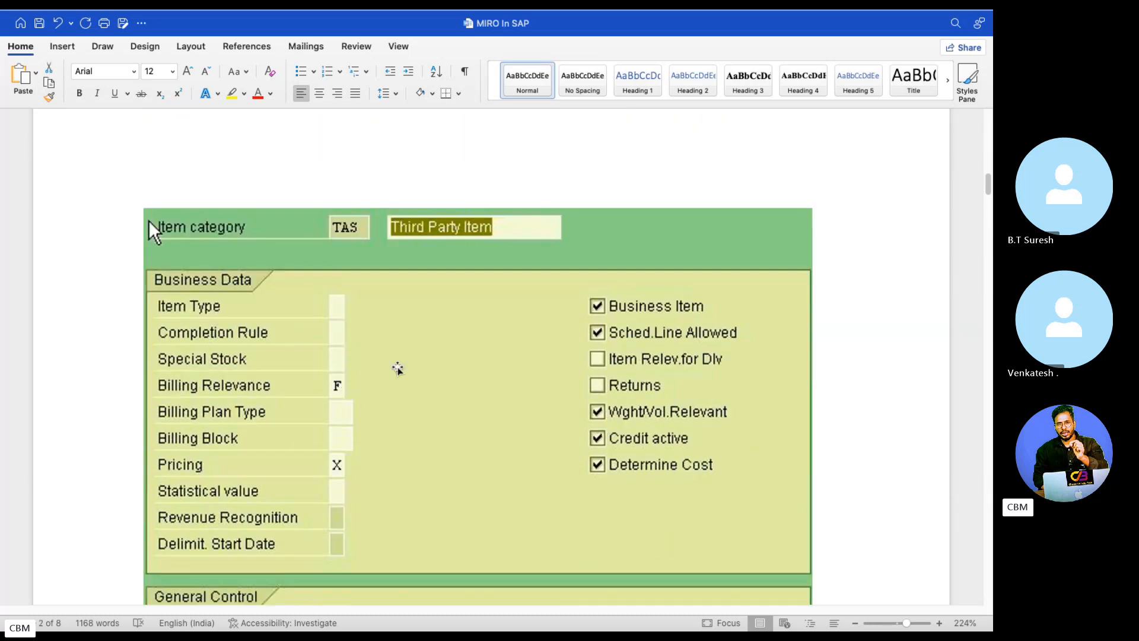
pyautogui.scroll(3, 397, 370)
pyautogui.scroll(5, 396, 370)
pyautogui.scroll(-6, 396, 370)
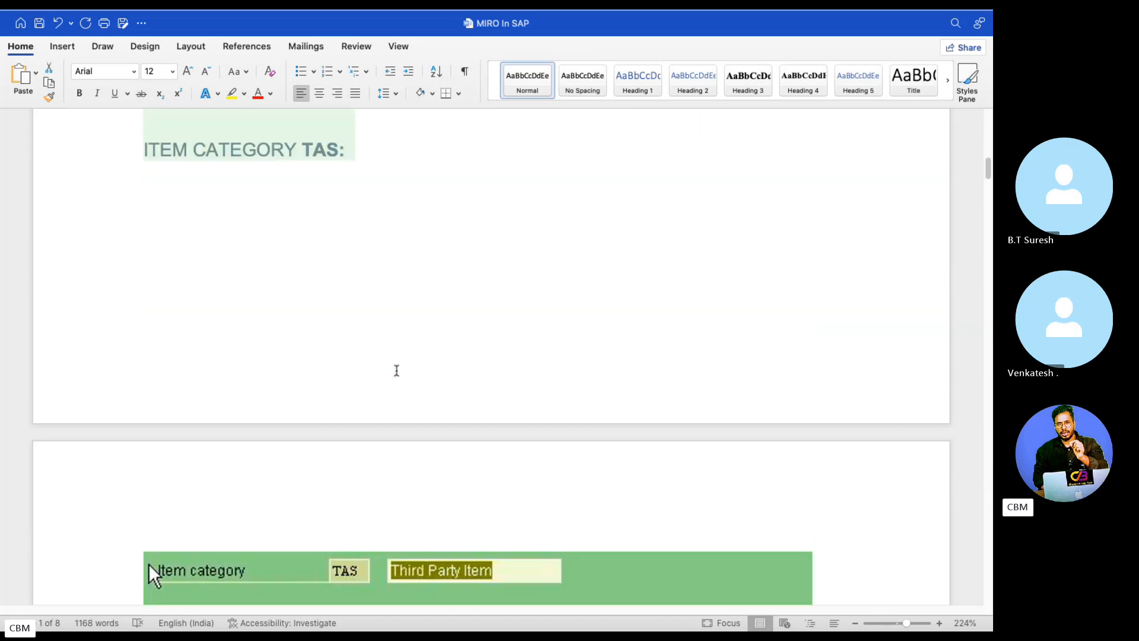
pyautogui.scroll(-4, 396, 370)
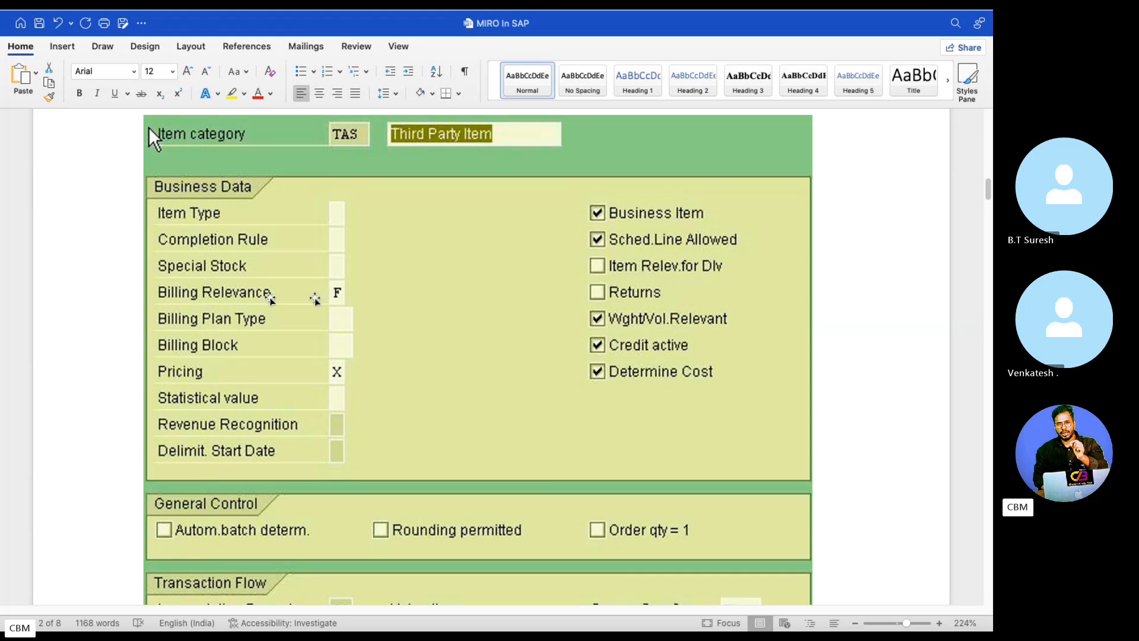
pyautogui.scroll(-10, 383, 357)
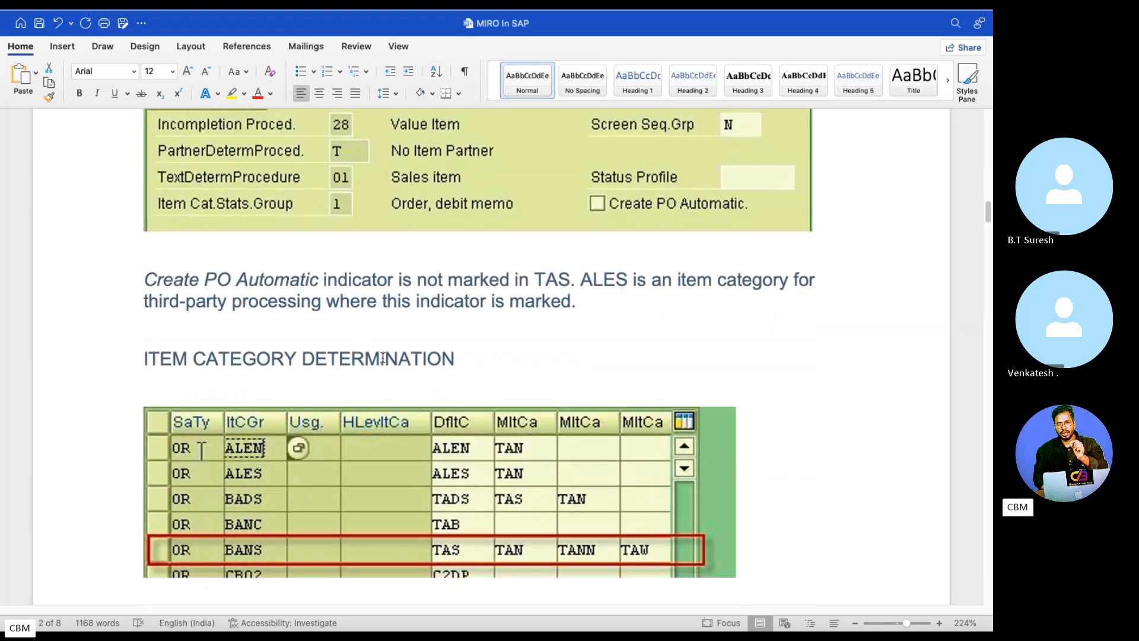
pyautogui.scroll(15, 383, 358)
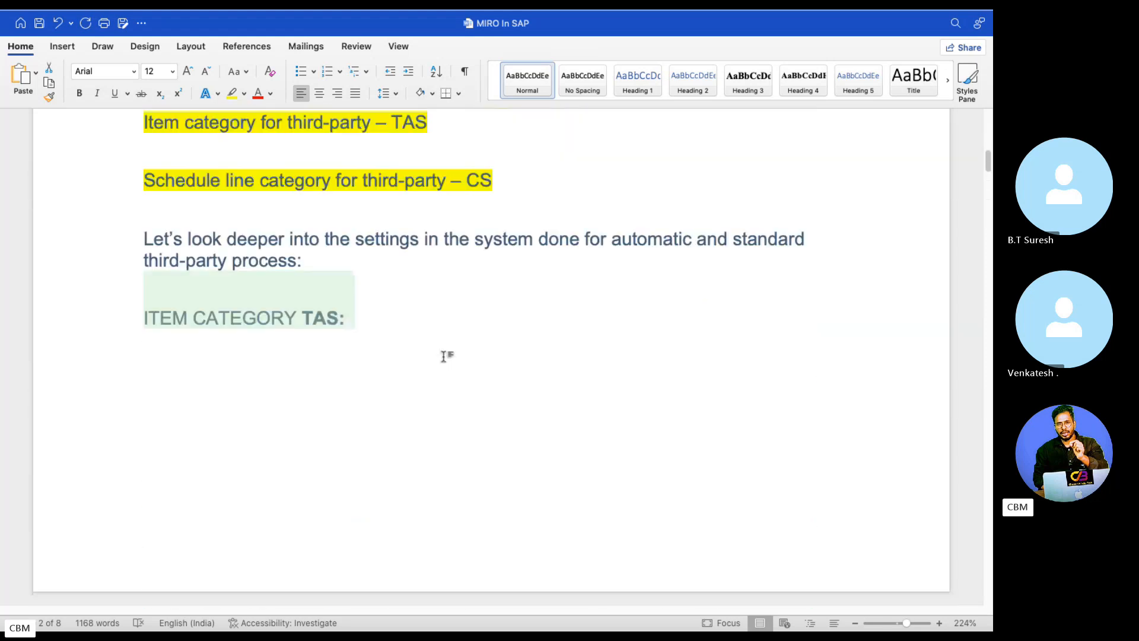
pyautogui.scroll(11, 444, 355)
# - Switch to the Skype batch chat and open the shared SAP S4 HANA SD third-party process PDF
pyautogui.hotkey('ctrl', 'Left')
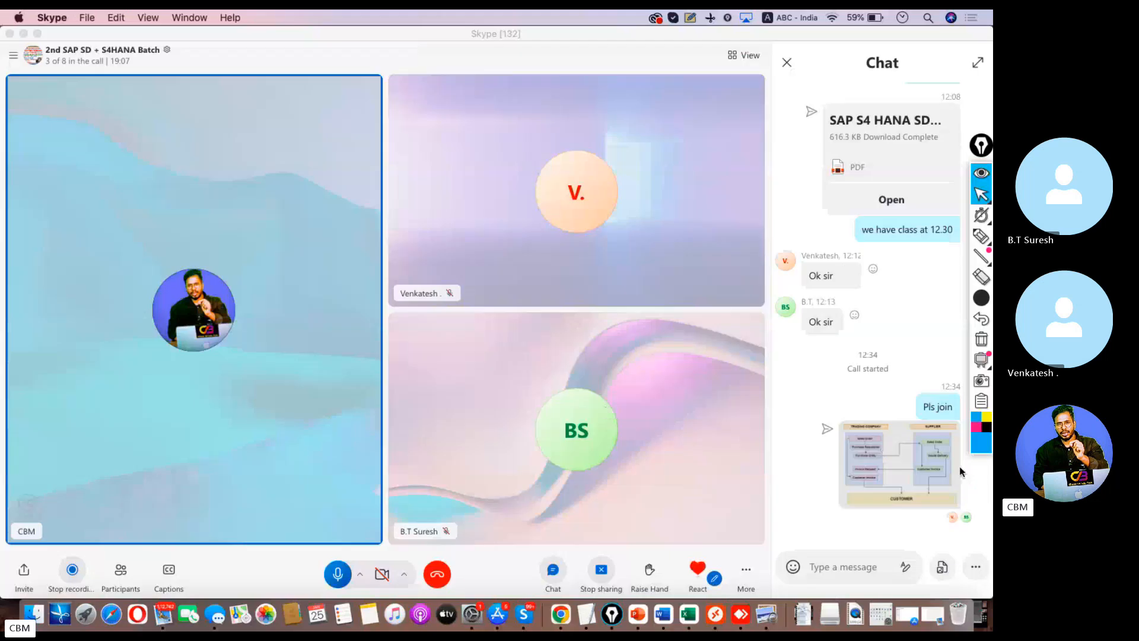
pyautogui.scroll(10, 879, 382)
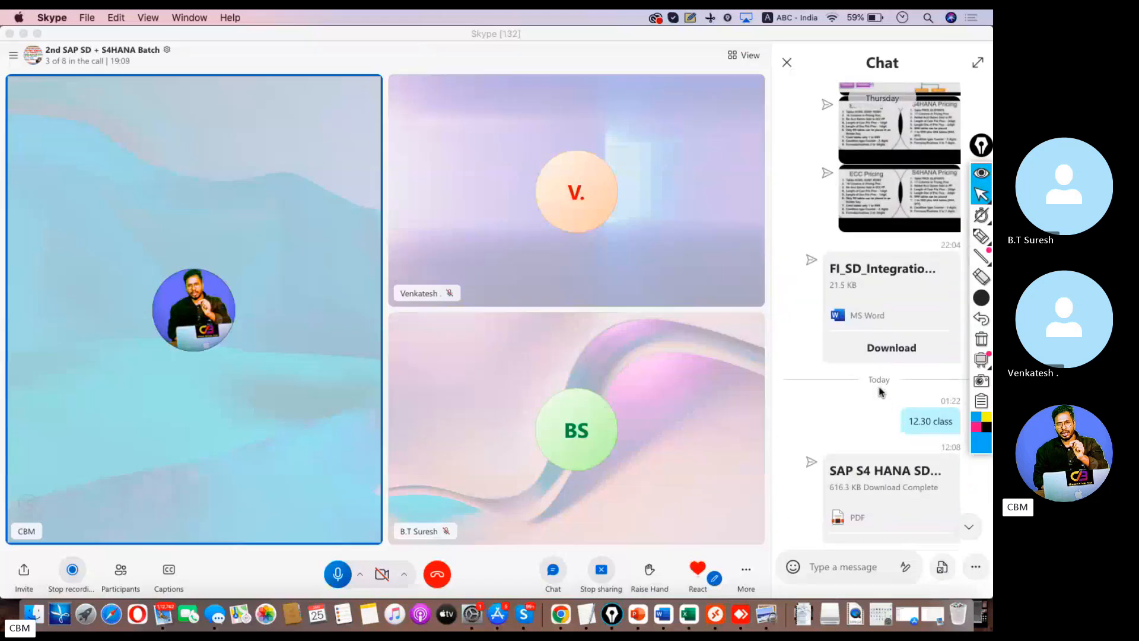
pyautogui.scroll(-10, 880, 394)
pyautogui.scroll(8, 878, 398)
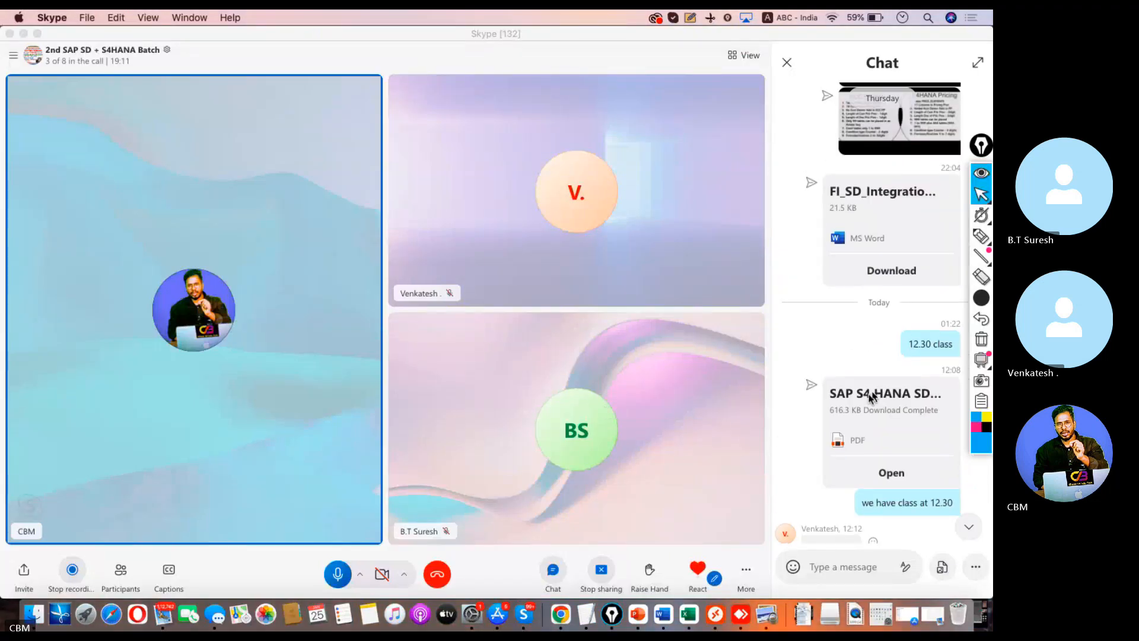
pyautogui.click(896, 475)
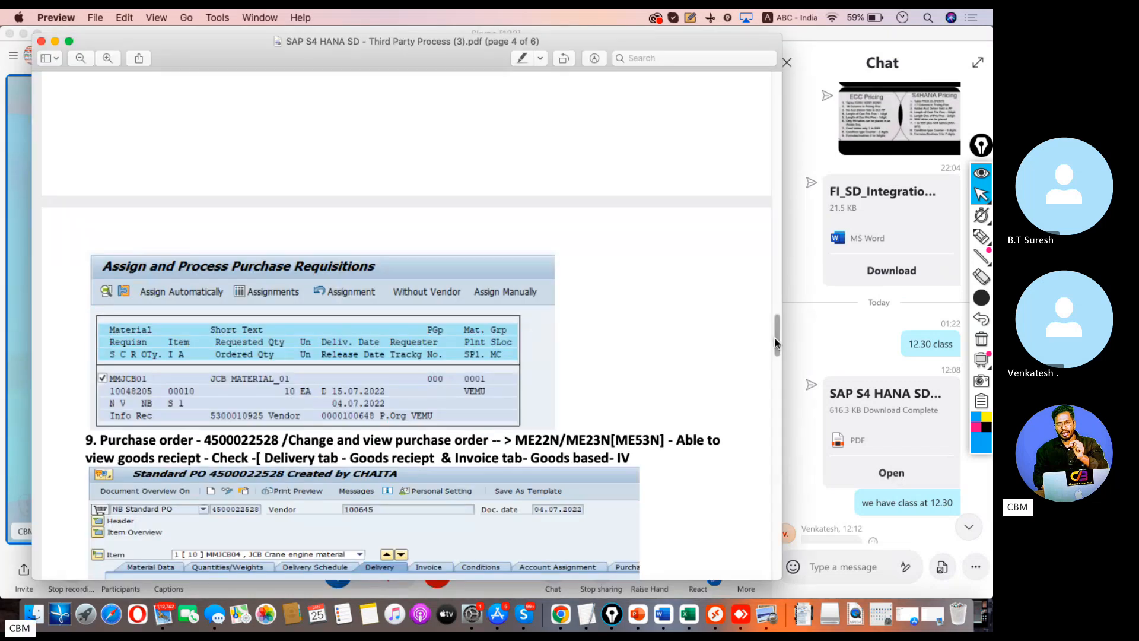
# - Return to page 1 of the PDF, widen its window, and examine the process flow diagram and the MM02 step
pyautogui.moveTo(776, 341); pyautogui.dragTo(780, 130)
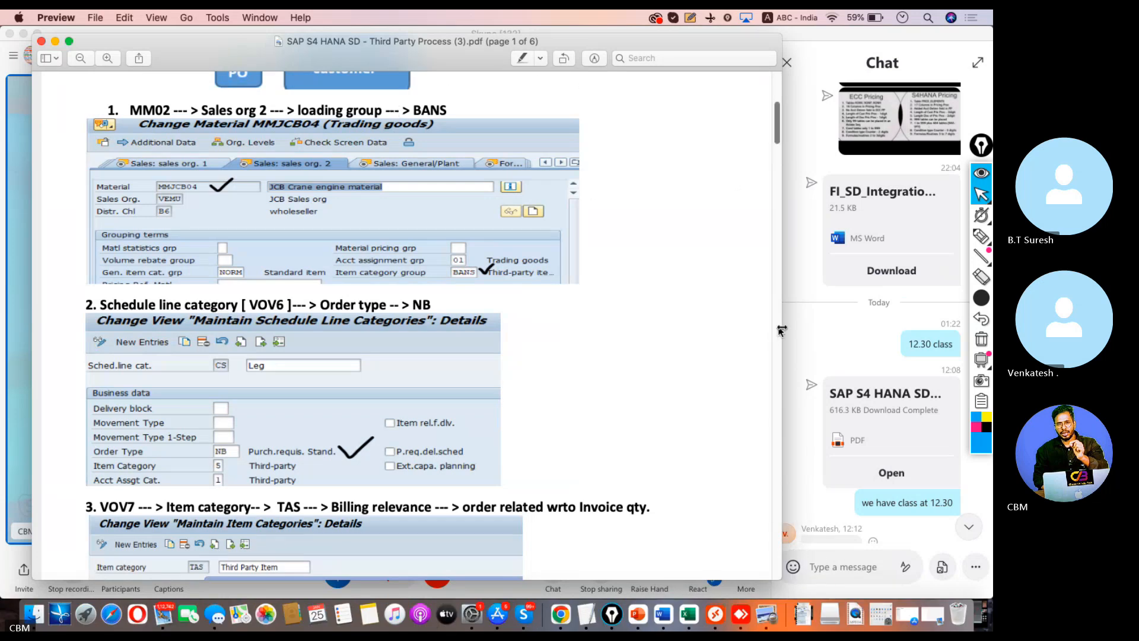
pyautogui.moveTo(781, 330); pyautogui.dragTo(898, 331)
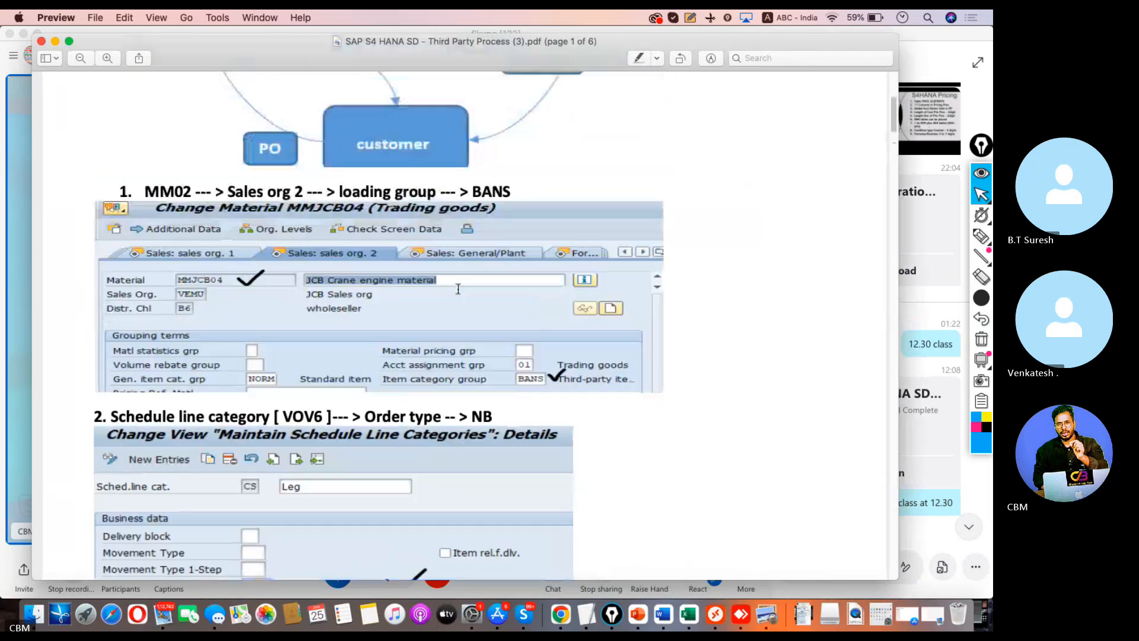
pyautogui.scroll(5, 382, 276)
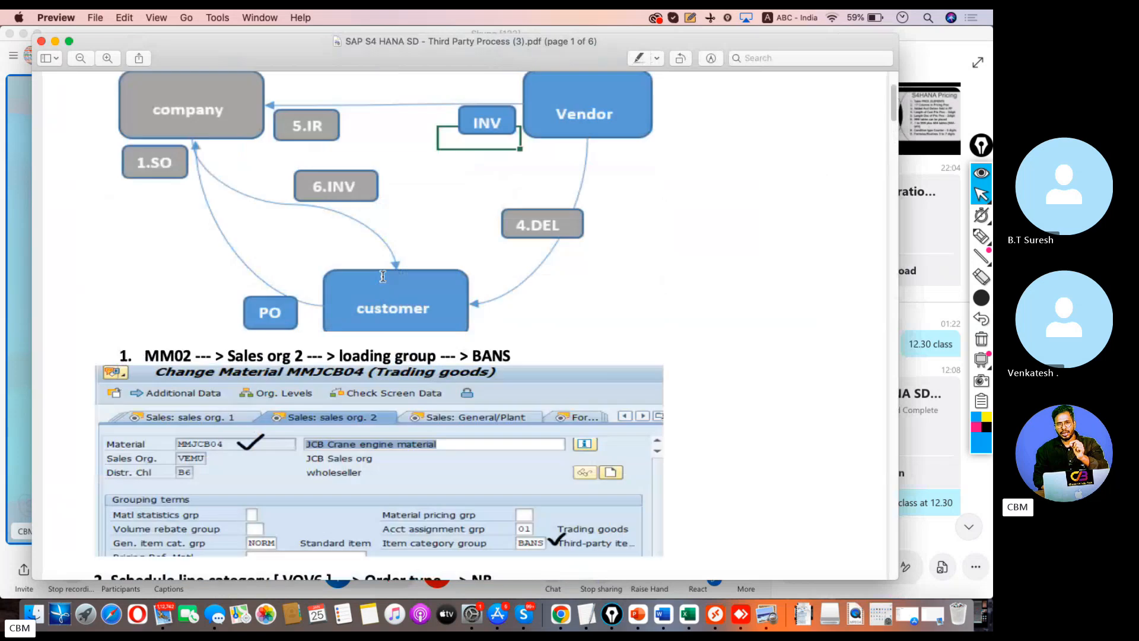
pyautogui.scroll(-5, 382, 276)
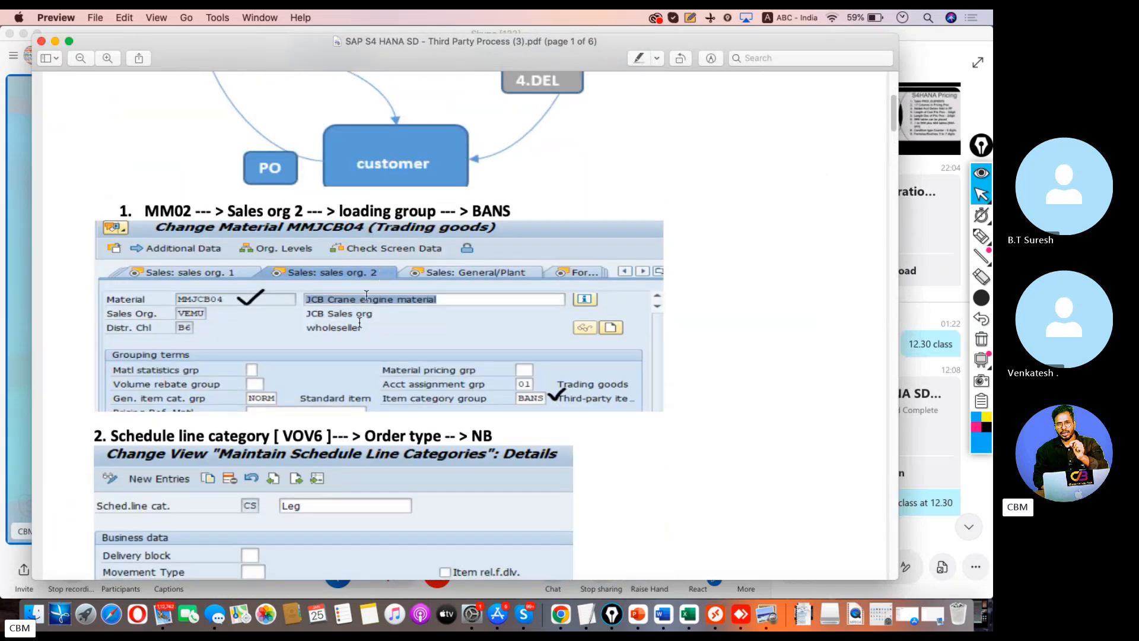
# - Switch to the SAP session in Microsoft Remote Desktop and open transaction MM60
pyautogui.click(713, 606)
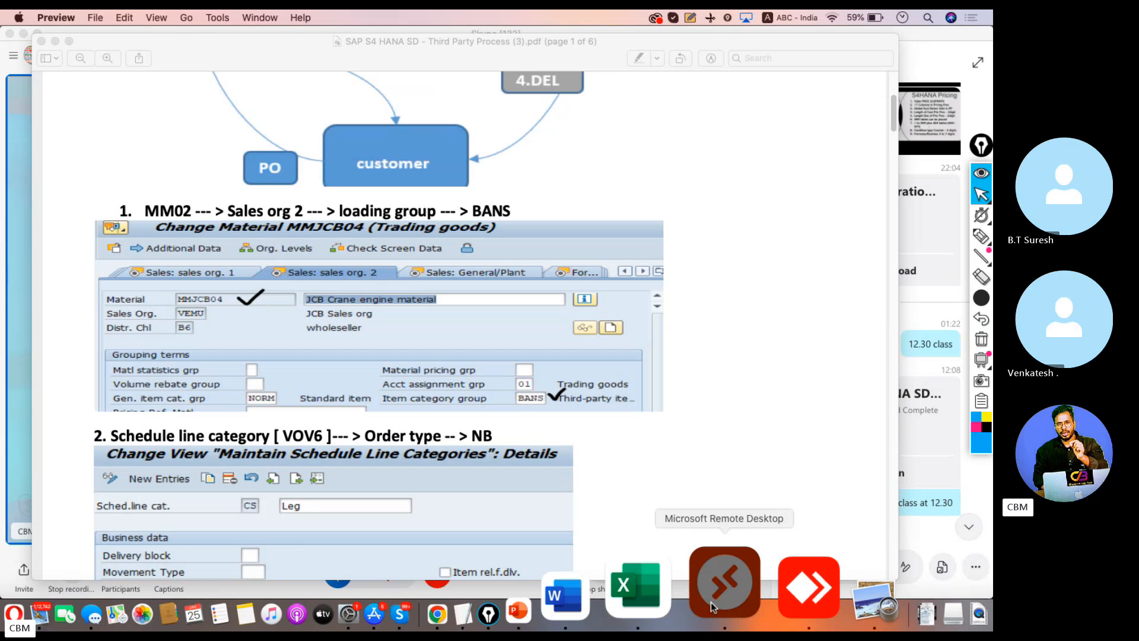
pyautogui.write('MM60')
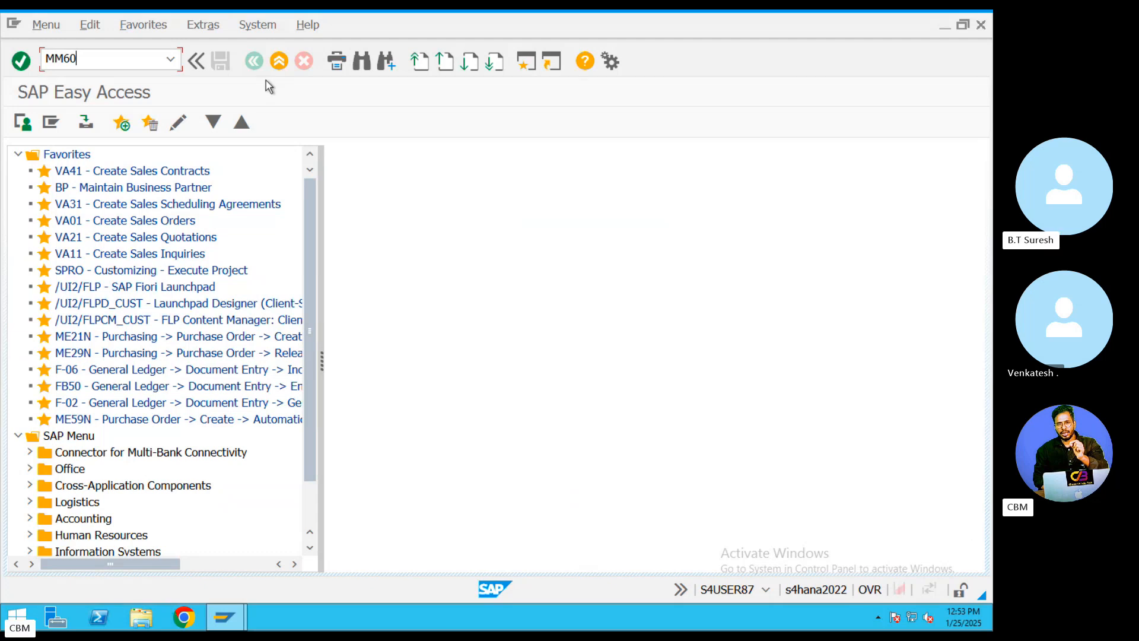
pyautogui.press('Return')
# - Clear the material number from the selection and run the materials list for plant ABRL
pyautogui.moveTo(307, 171); pyautogui.dragTo(226, 170)
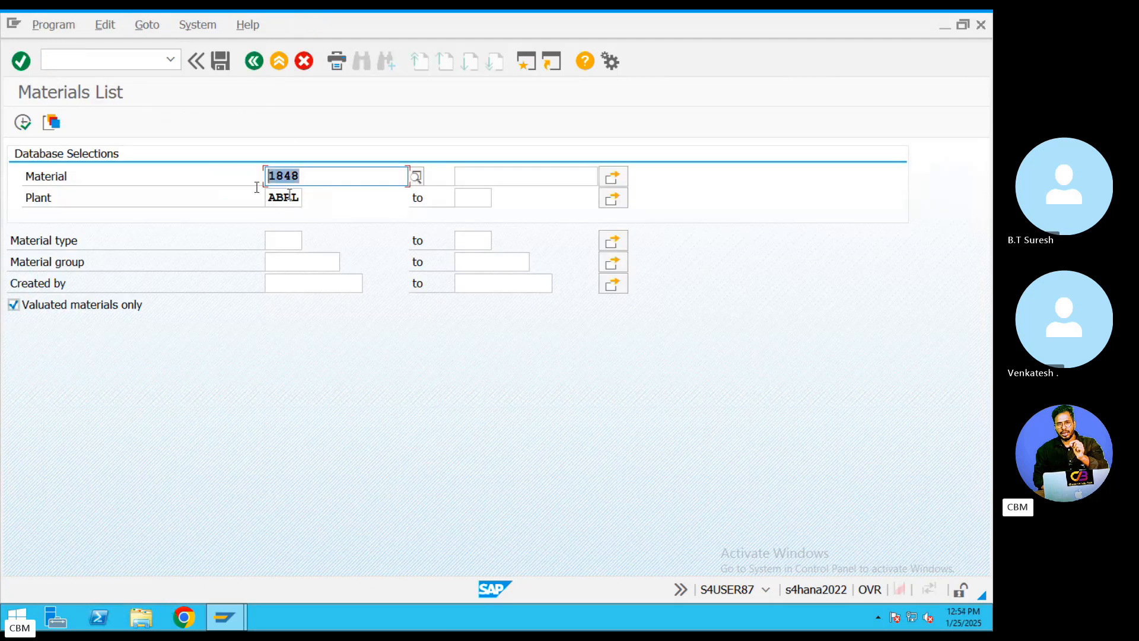
pyautogui.press('BackSpace')
pyautogui.moveTo(299, 197); pyautogui.dragTo(254, 198)
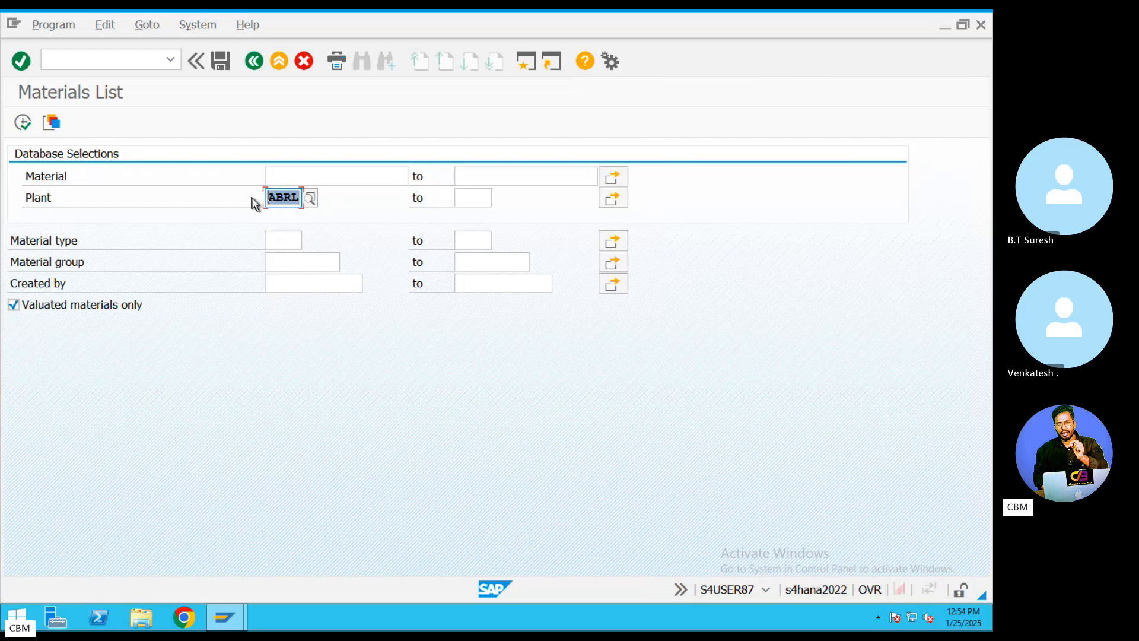
pyautogui.click(272, 198)
pyautogui.moveTo(273, 197); pyautogui.dragTo(326, 197)
pyautogui.click(23, 122)
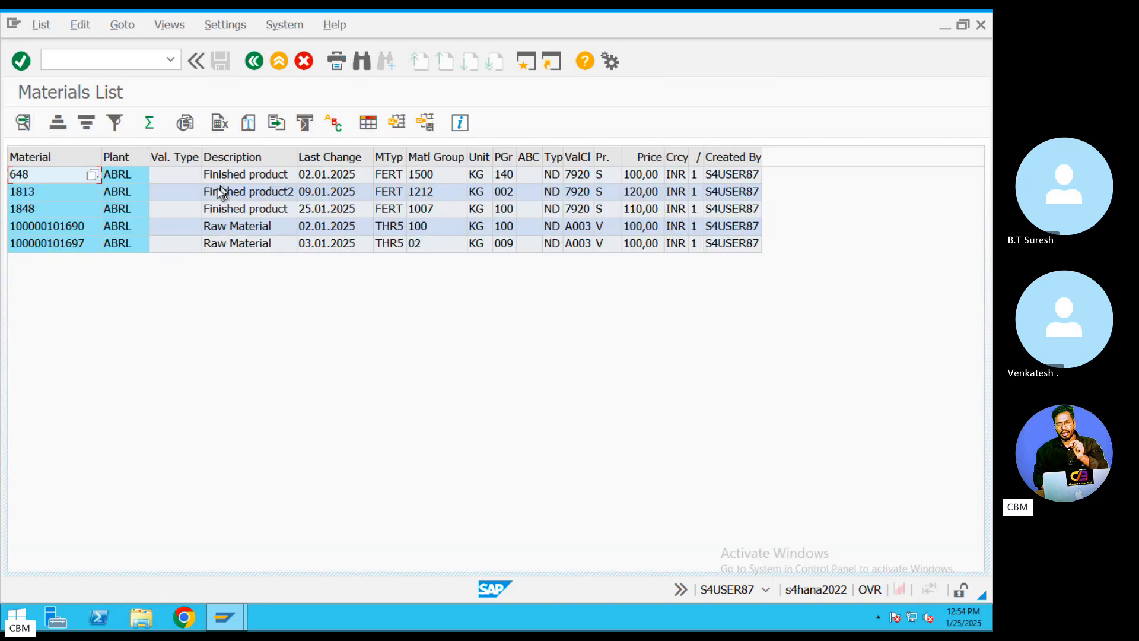
# - Sort the materials list by description in descending order and select the entry for material 1848
pyautogui.click(246, 157)
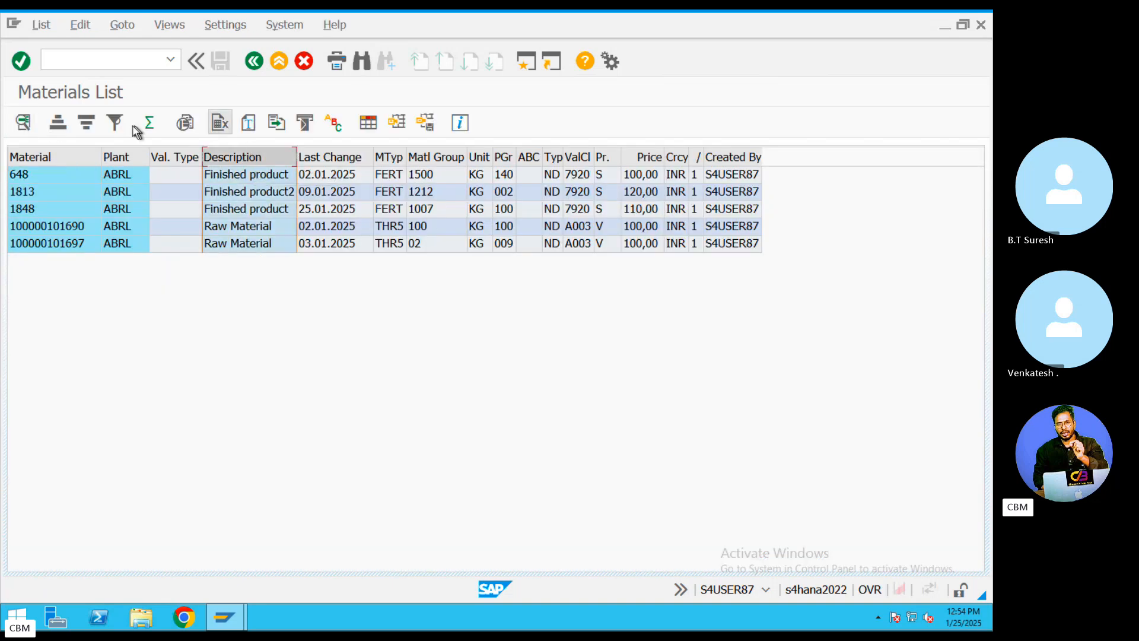
pyautogui.click(86, 123)
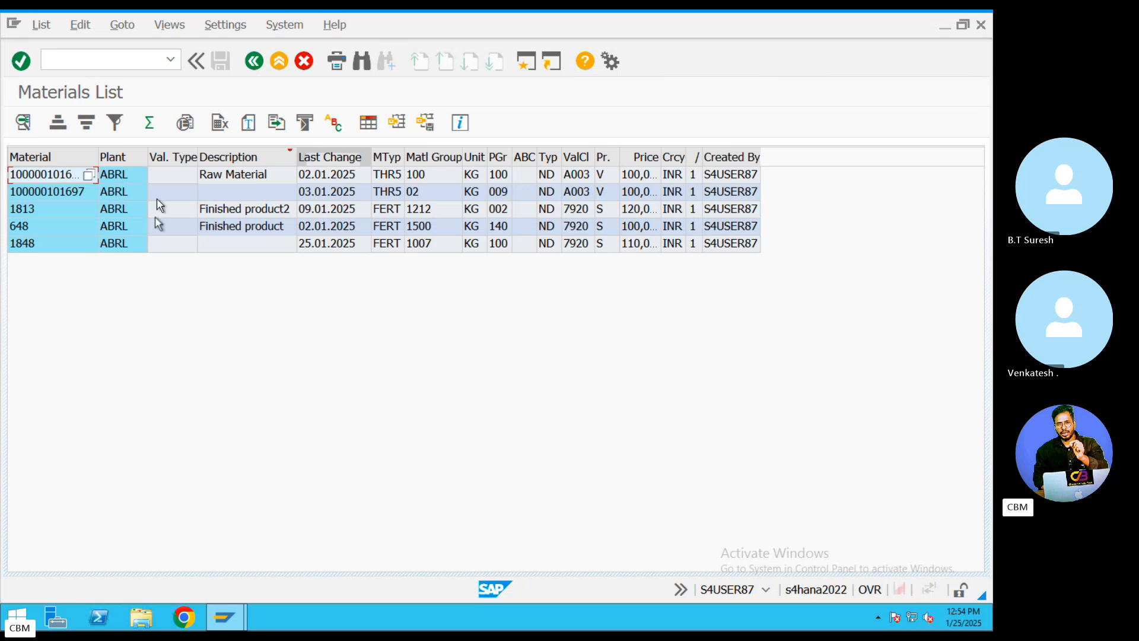
pyautogui.click(323, 246)
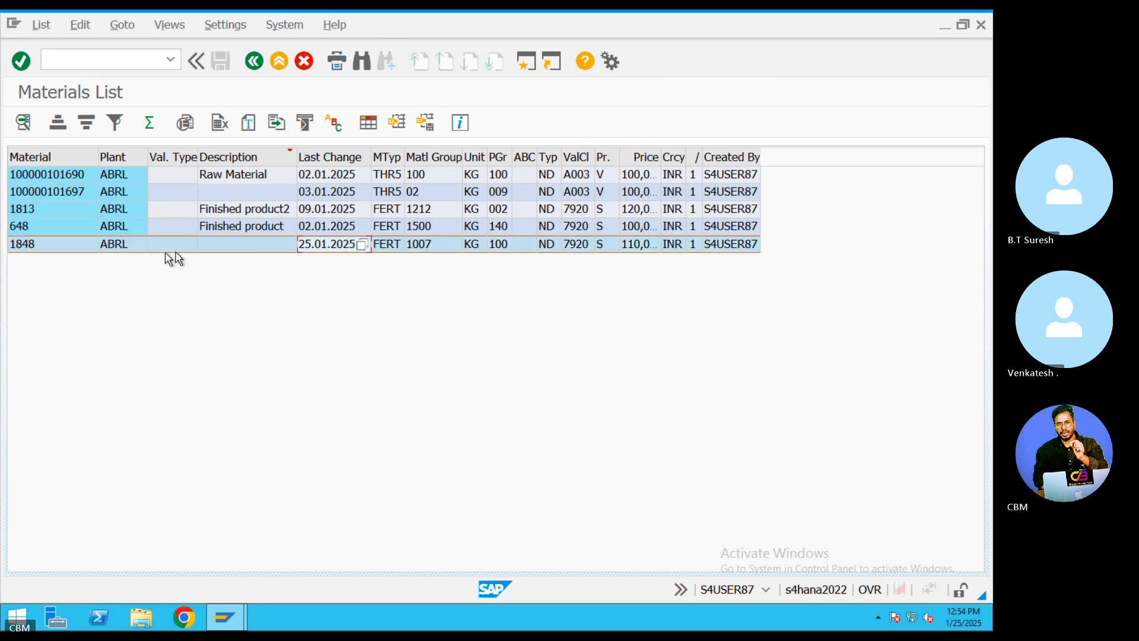
# - Sort the materials list by last change date in descending order and select the entry for material 1848
pyautogui.click(88, 123)
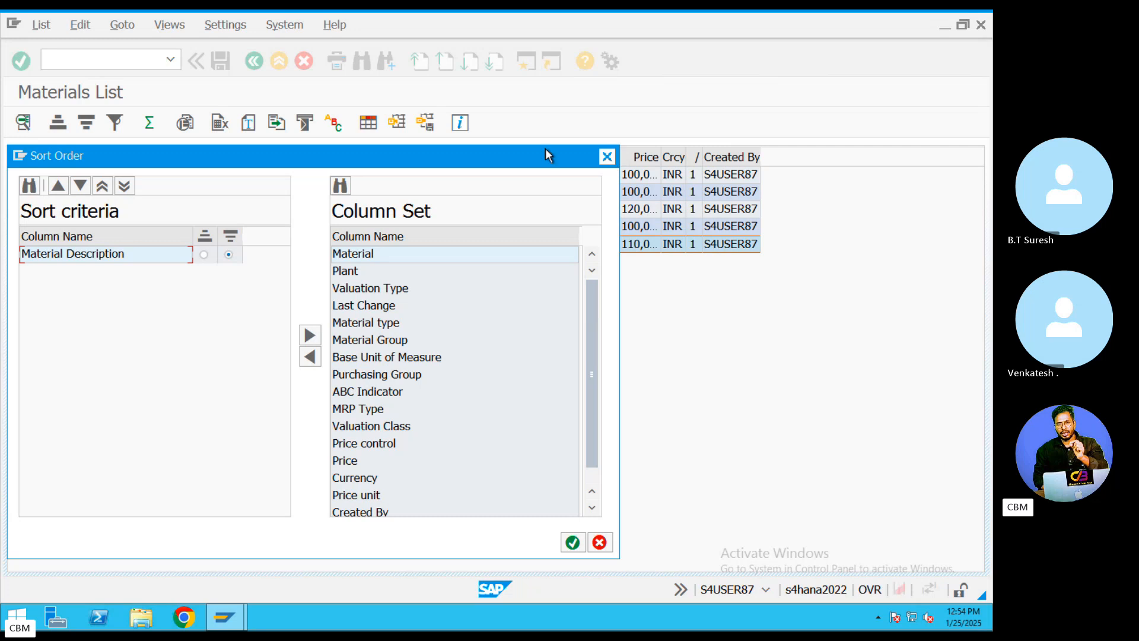
pyautogui.click(606, 157)
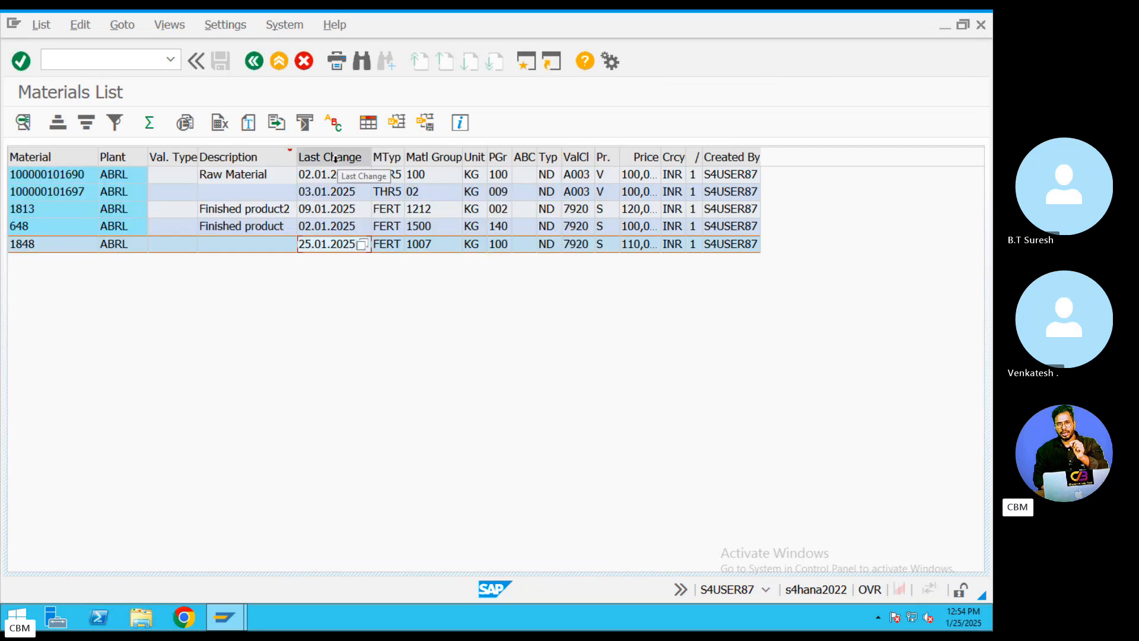
pyautogui.click(86, 122)
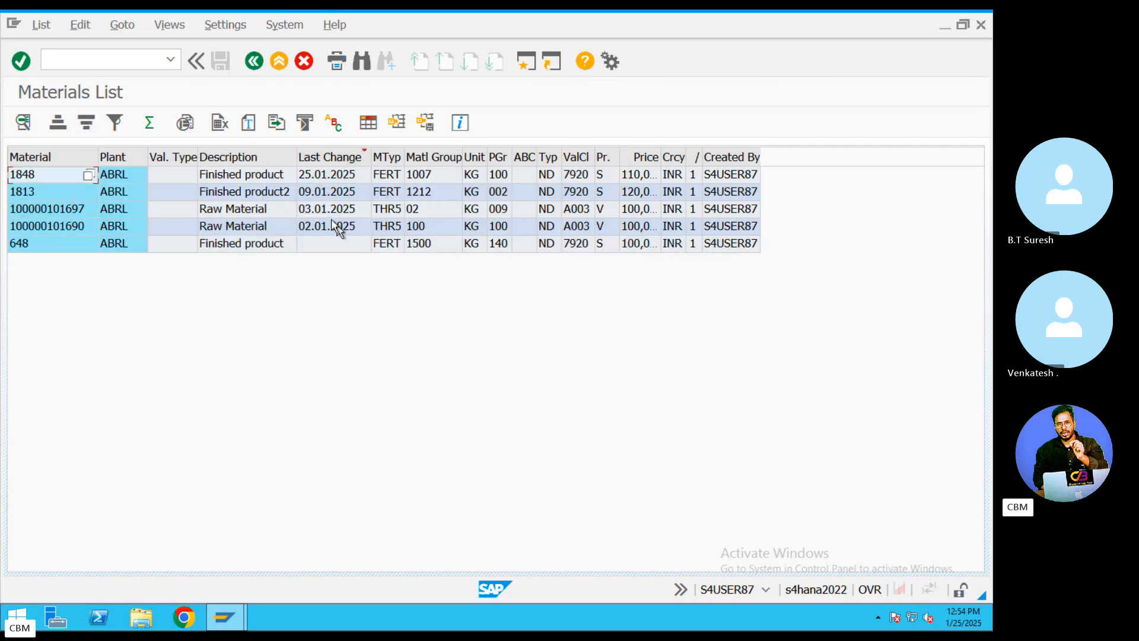
pyautogui.click(48, 173)
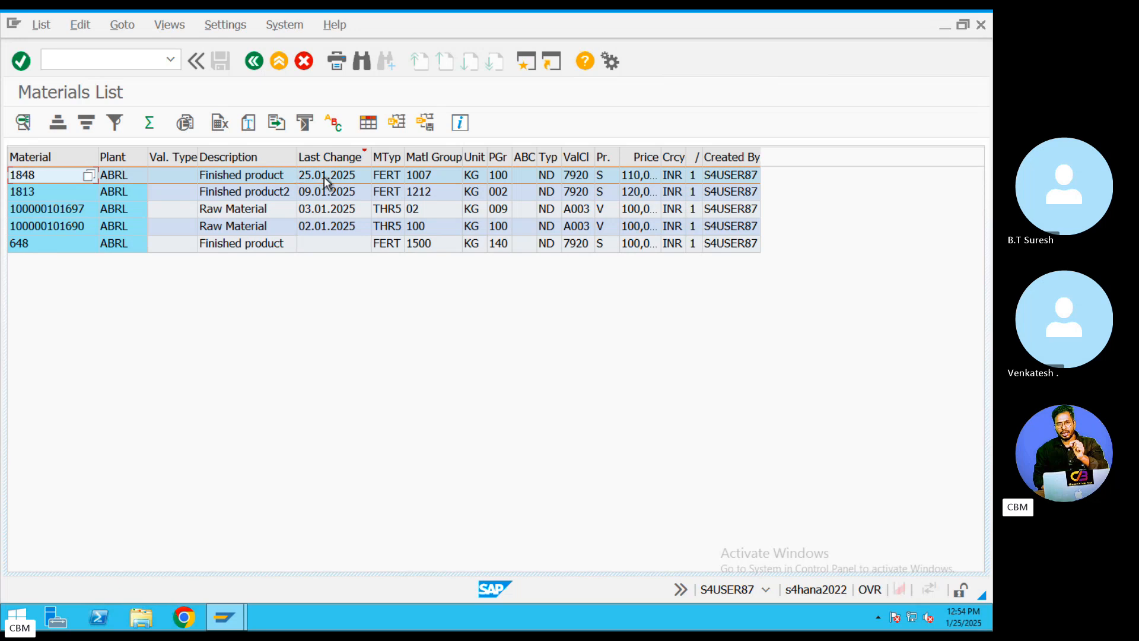
pyautogui.click(326, 226)
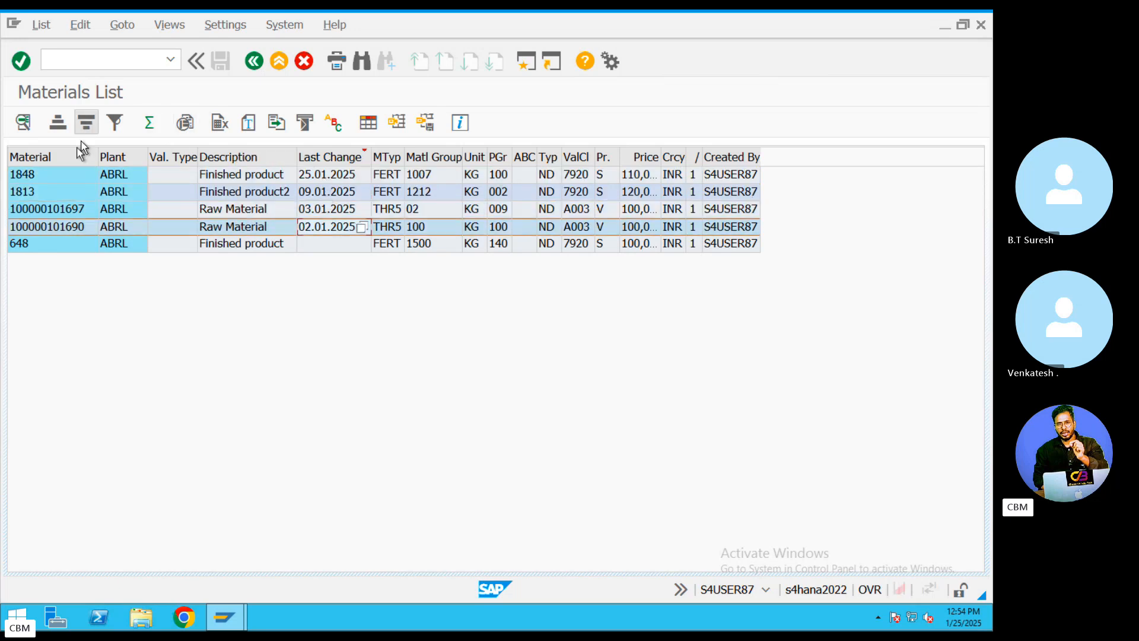
pyautogui.click(44, 175)
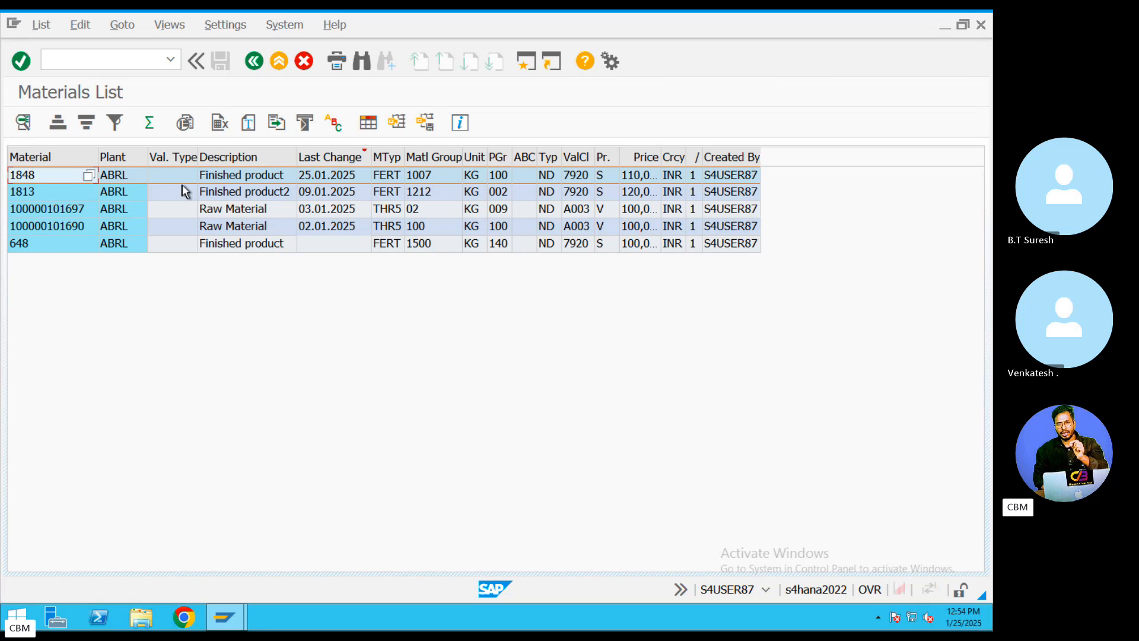
# - Leave the materials list and open transaction MM02
pyautogui.click(279, 62)
pyautogui.write('MM0')
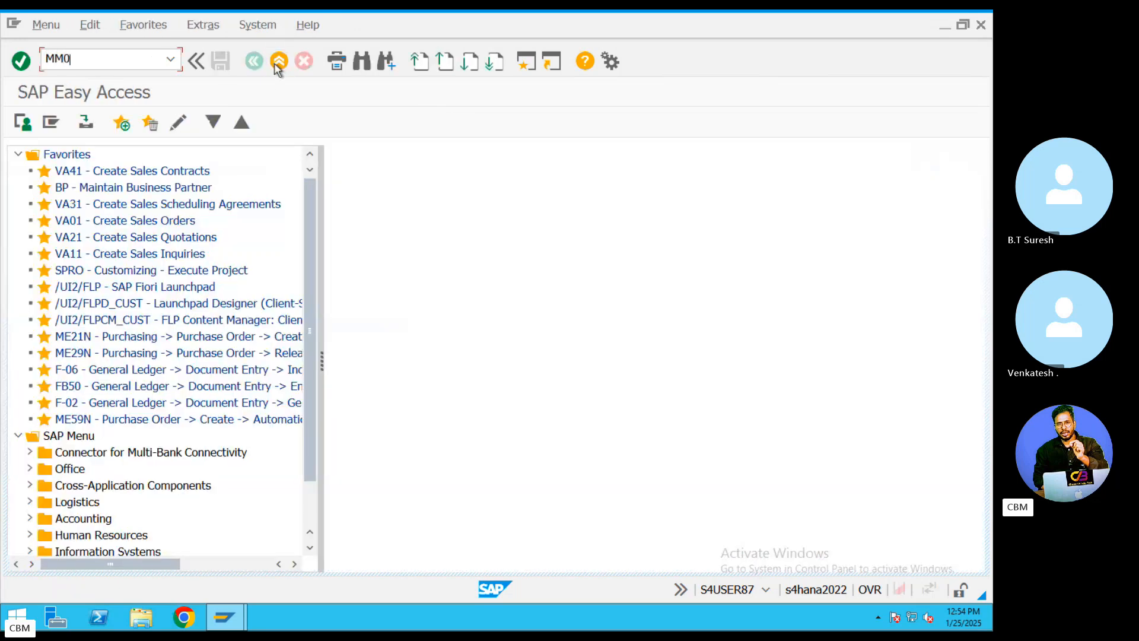
pyautogui.write('2')
pyautogui.press('Return')
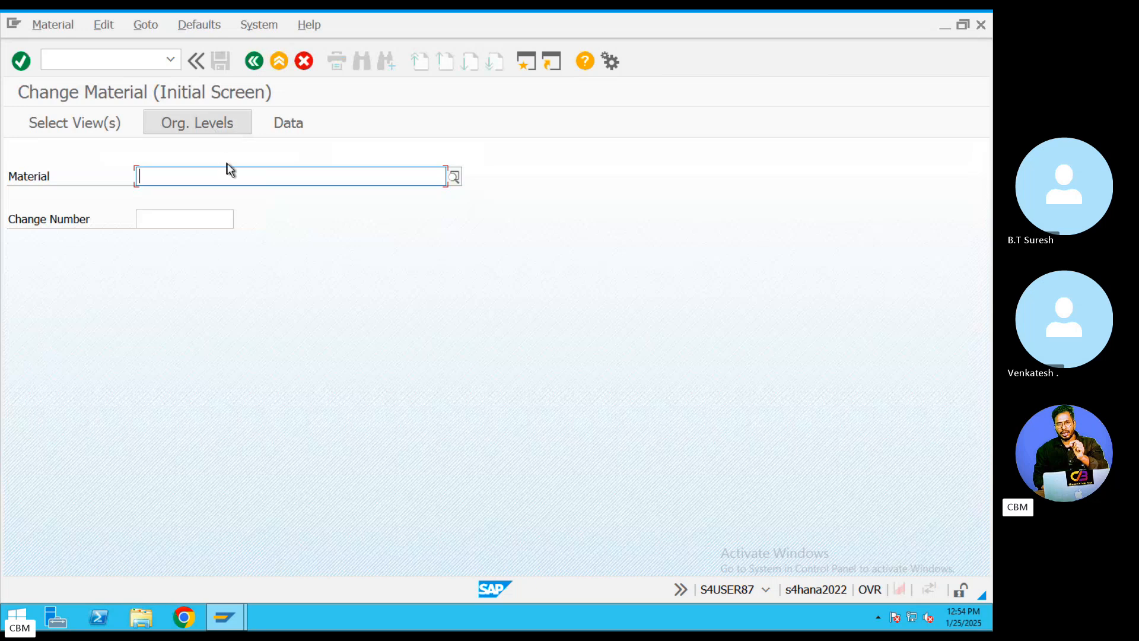
pyautogui.press('super')
pyautogui.click(948, 66)
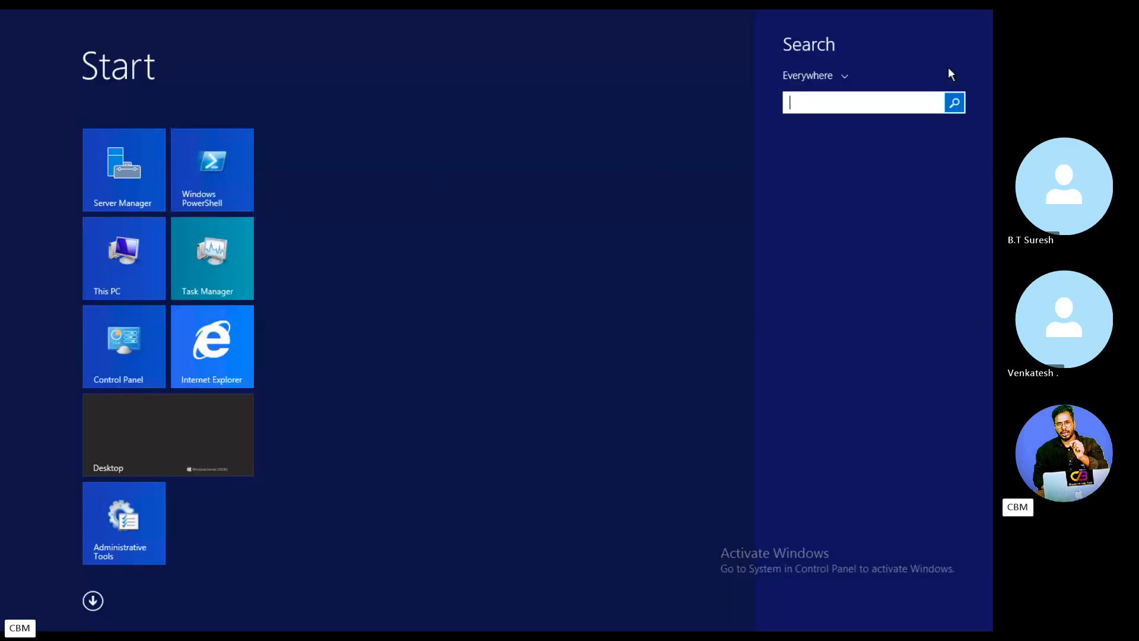
pyautogui.write('GUI')
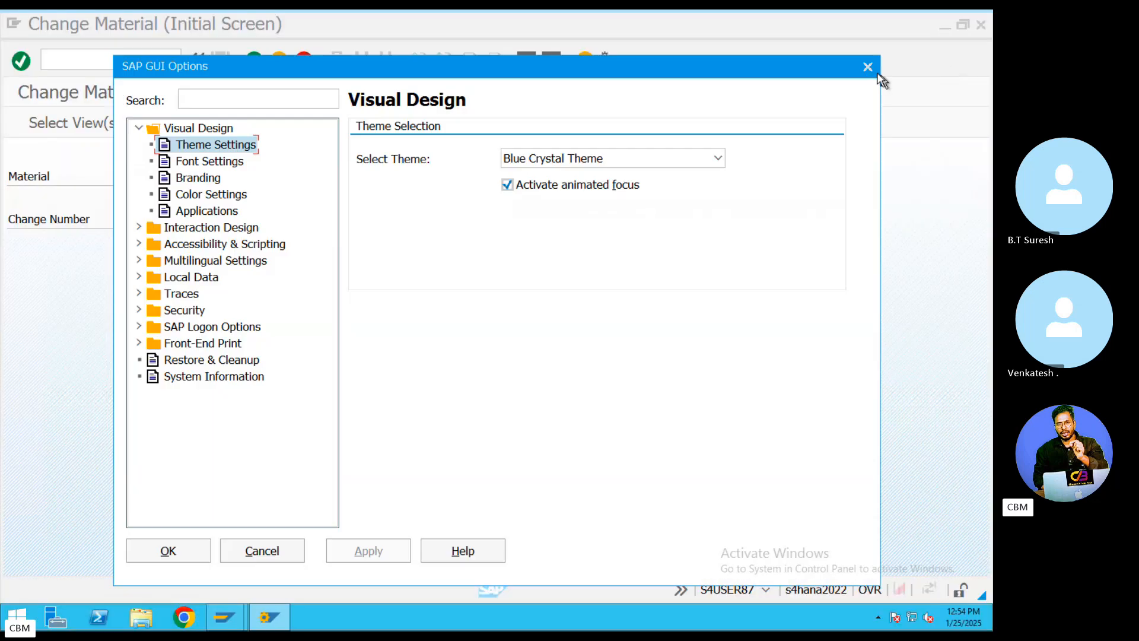
pyautogui.click(868, 68)
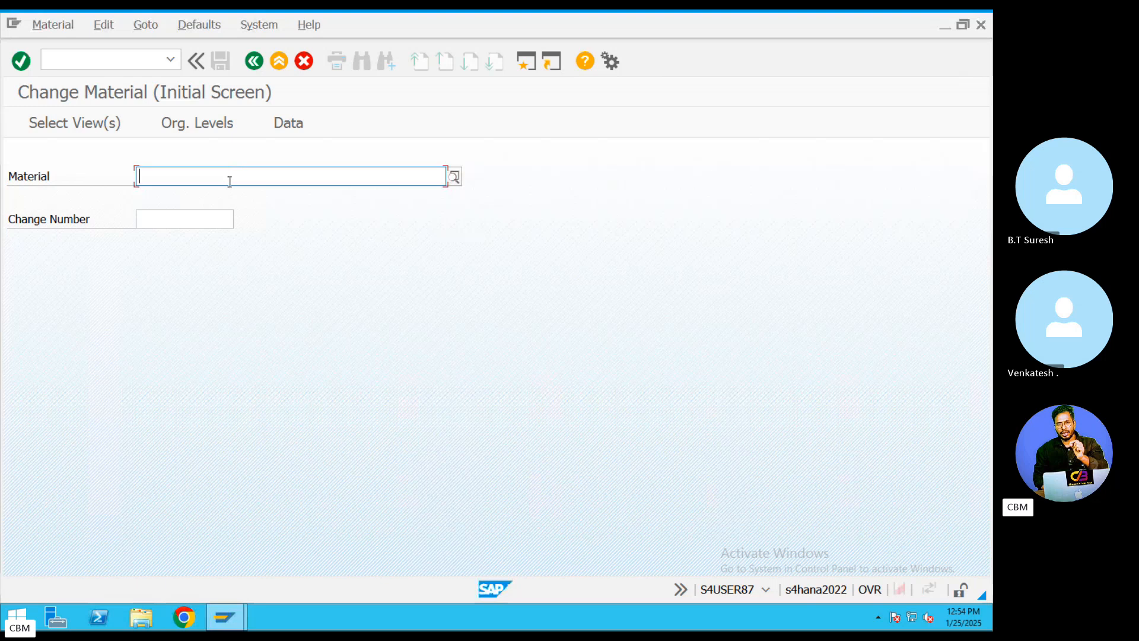
# - Enter material 1848 for changing and bring up its view selection
pyautogui.write('19')
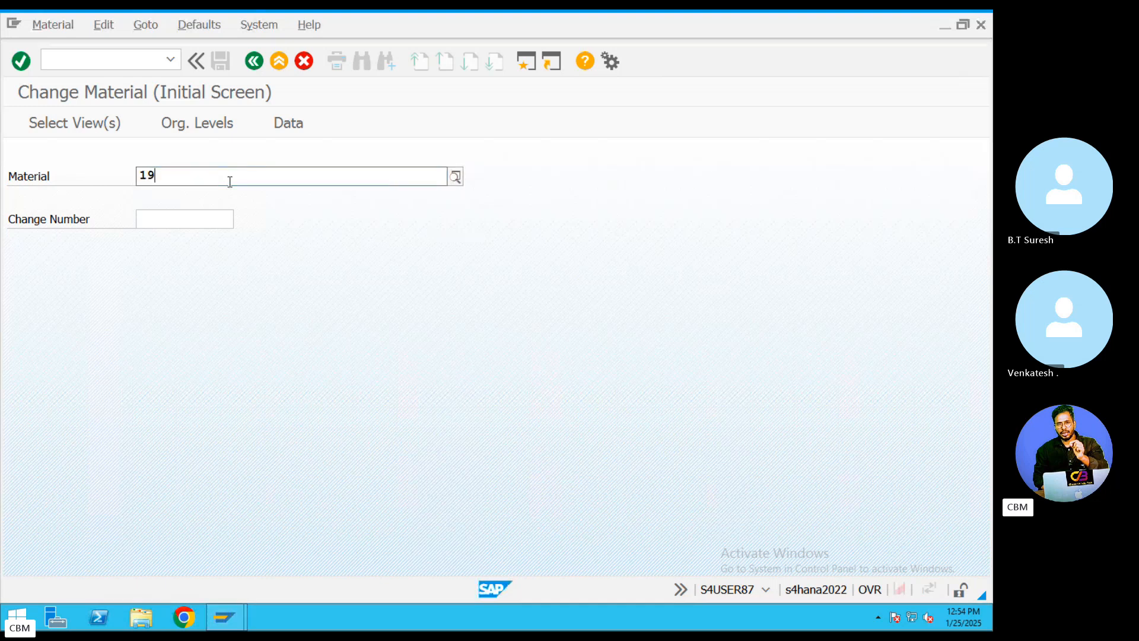
pyautogui.press('BackSpace')
pyautogui.write('8')
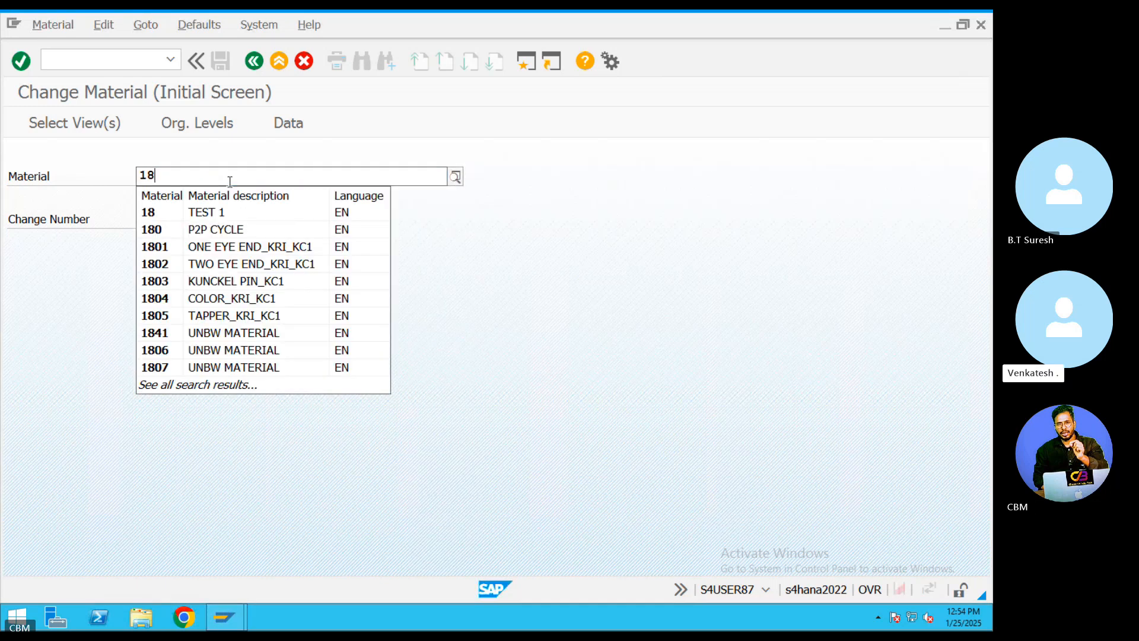
pyautogui.write('48')
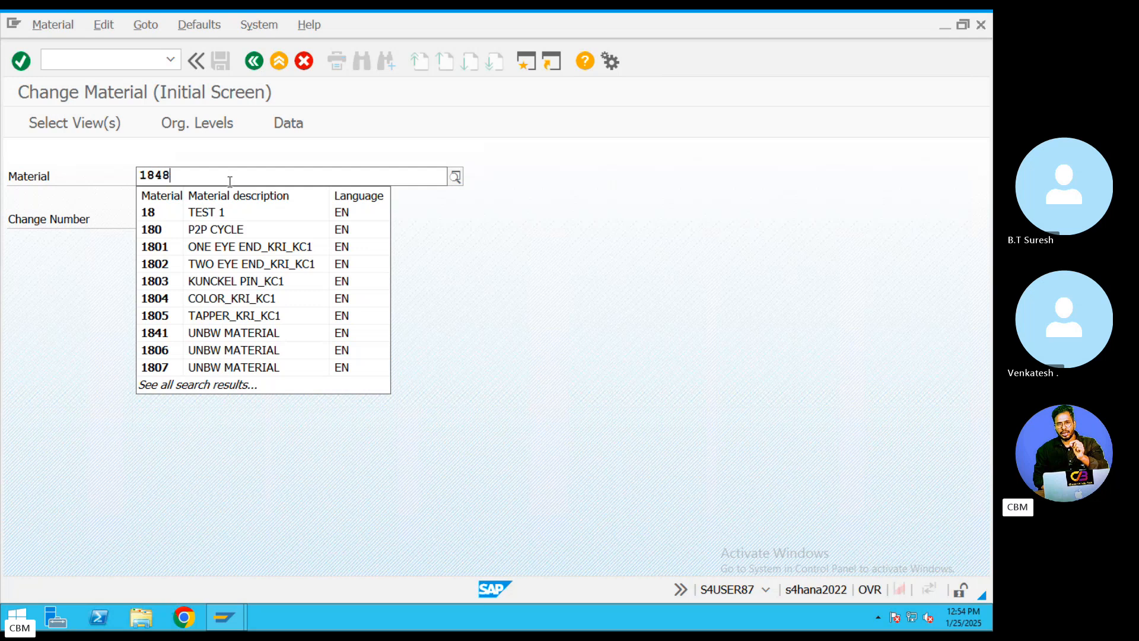
pyautogui.press('Return')
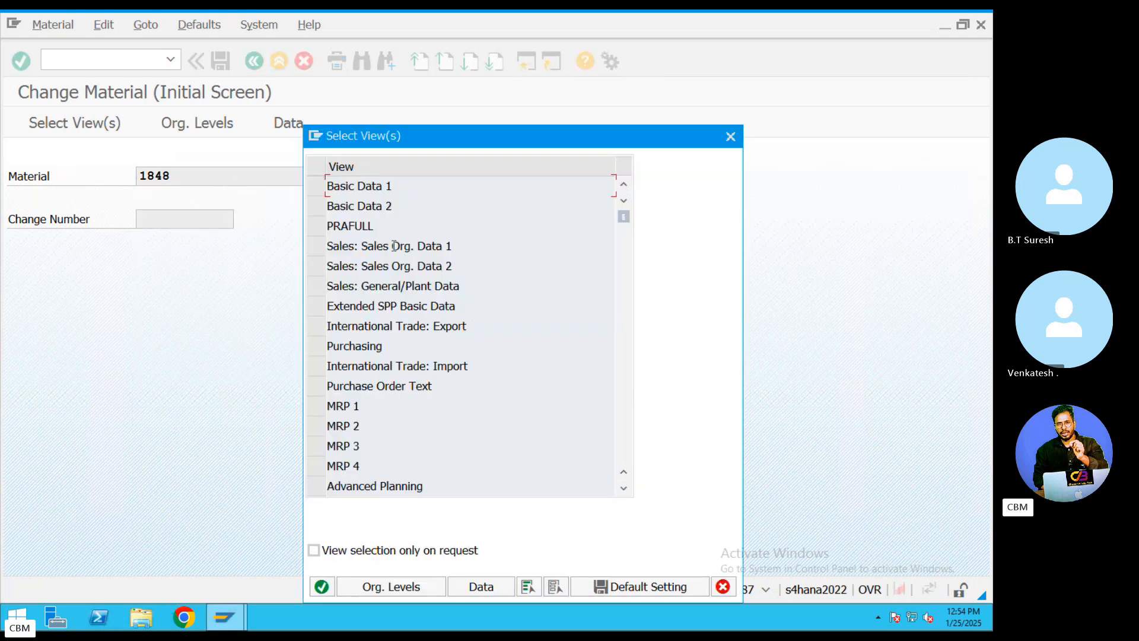
# - Check the MM02 step in the process PDF in Preview and return to the SAP session in Microsoft Remote Desktop
pyautogui.hotkey('ctrl', 'Left')
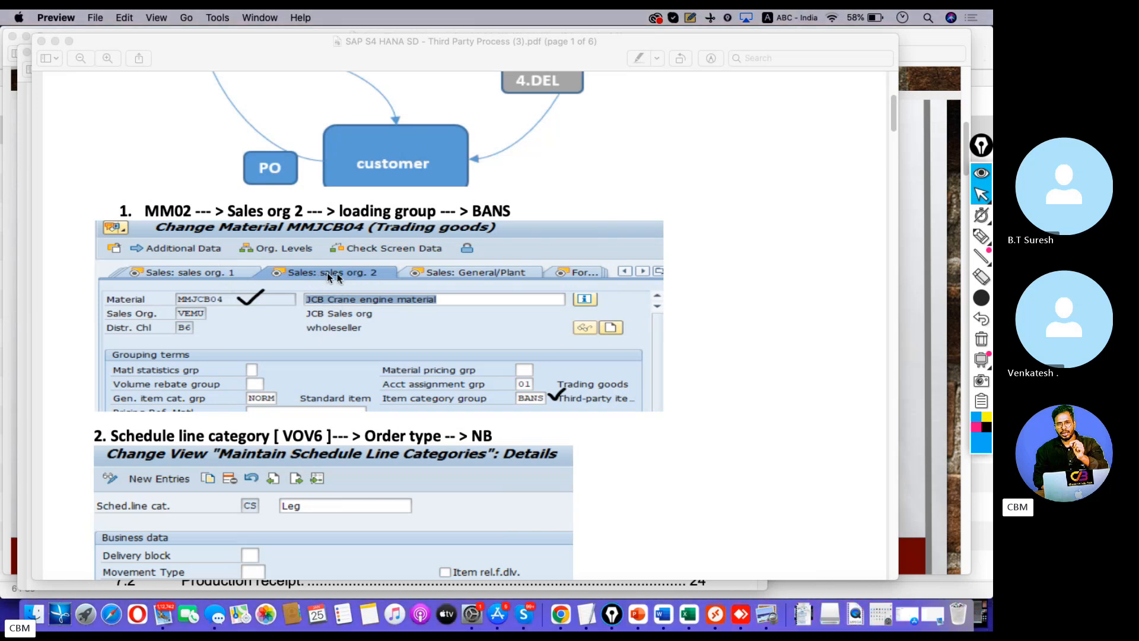
pyautogui.press('super+Tab')
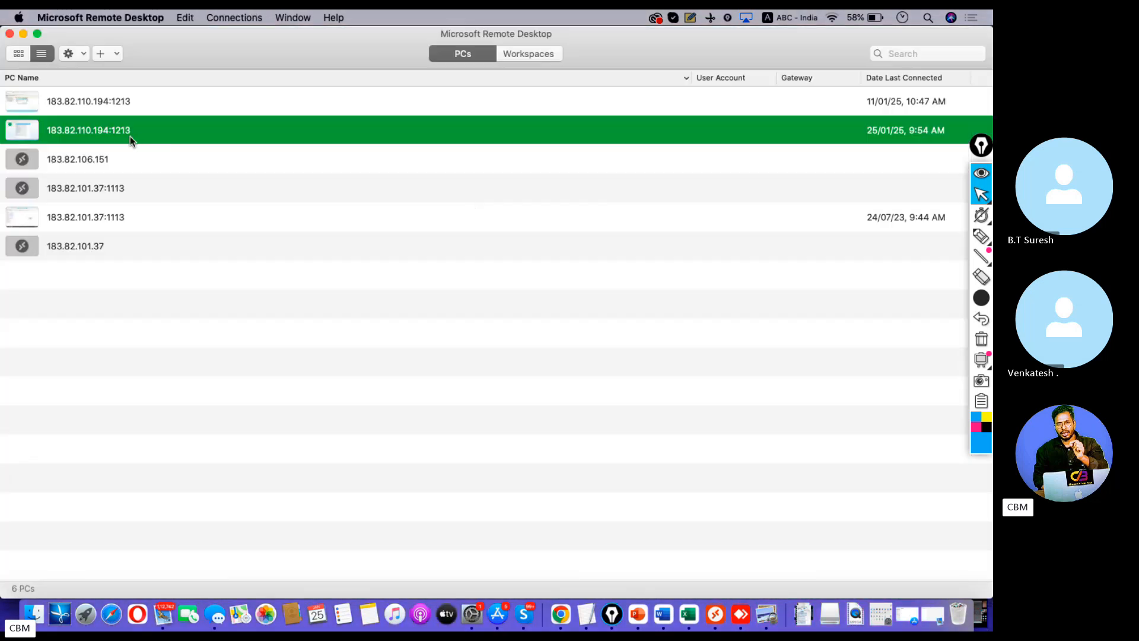
pyautogui.doubleClick(130, 136)
# - Choose the Sales: Sales Org. Data 2 view and set the plant to ABRL in the organizational levels
pyautogui.click(313, 267)
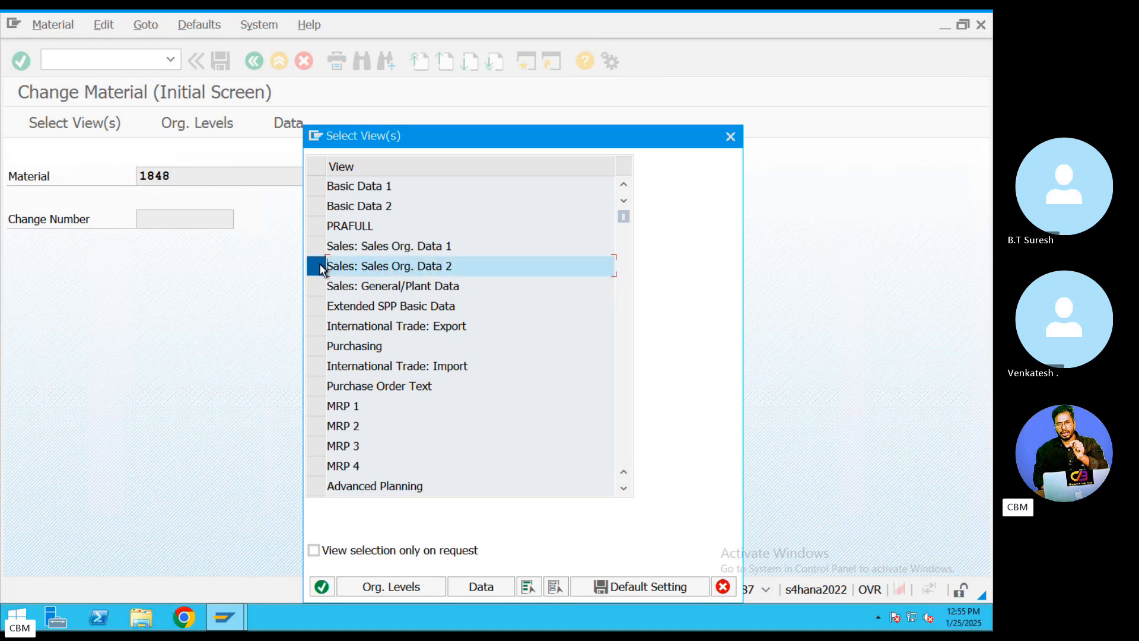
pyautogui.click(324, 588)
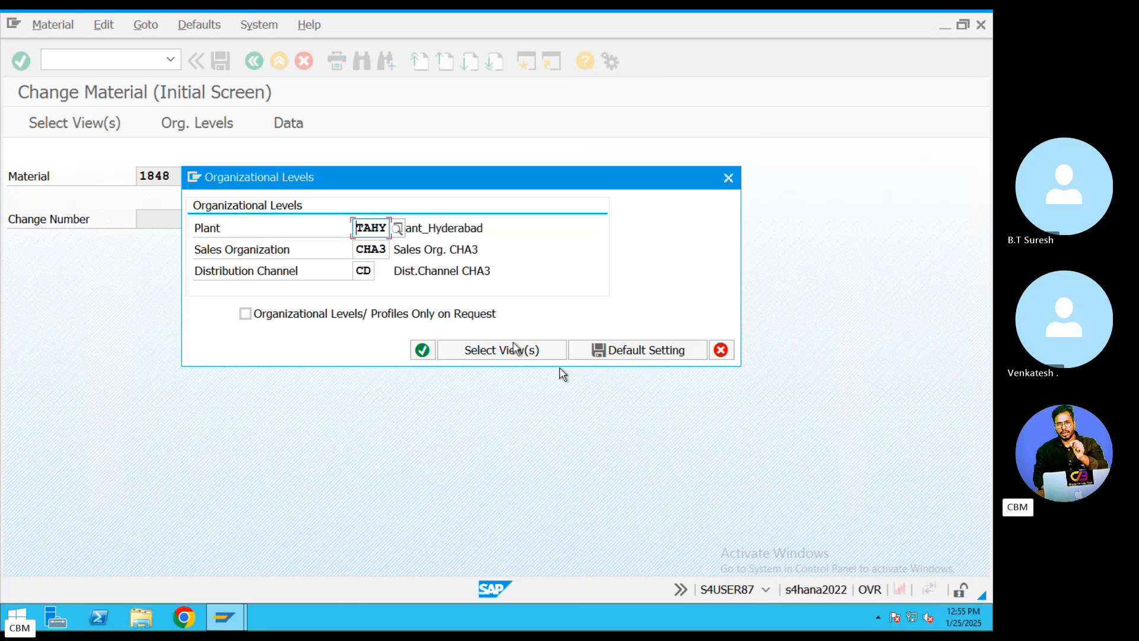
pyautogui.moveTo(386, 227); pyautogui.dragTo(307, 234)
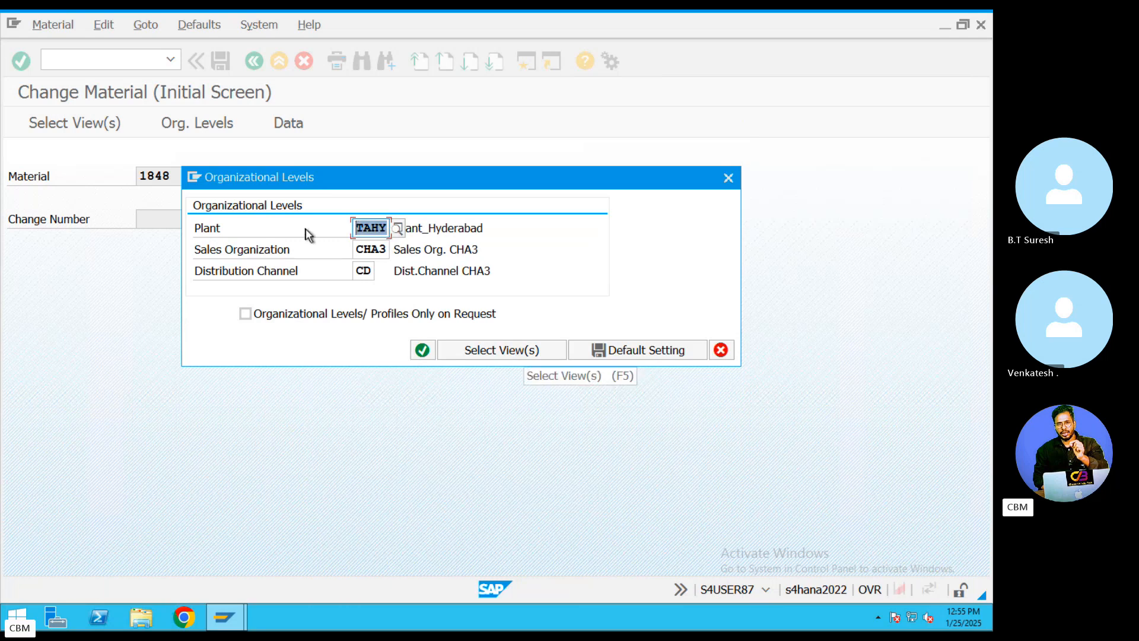
pyautogui.press('BackSpace')
pyautogui.write('ABRL')
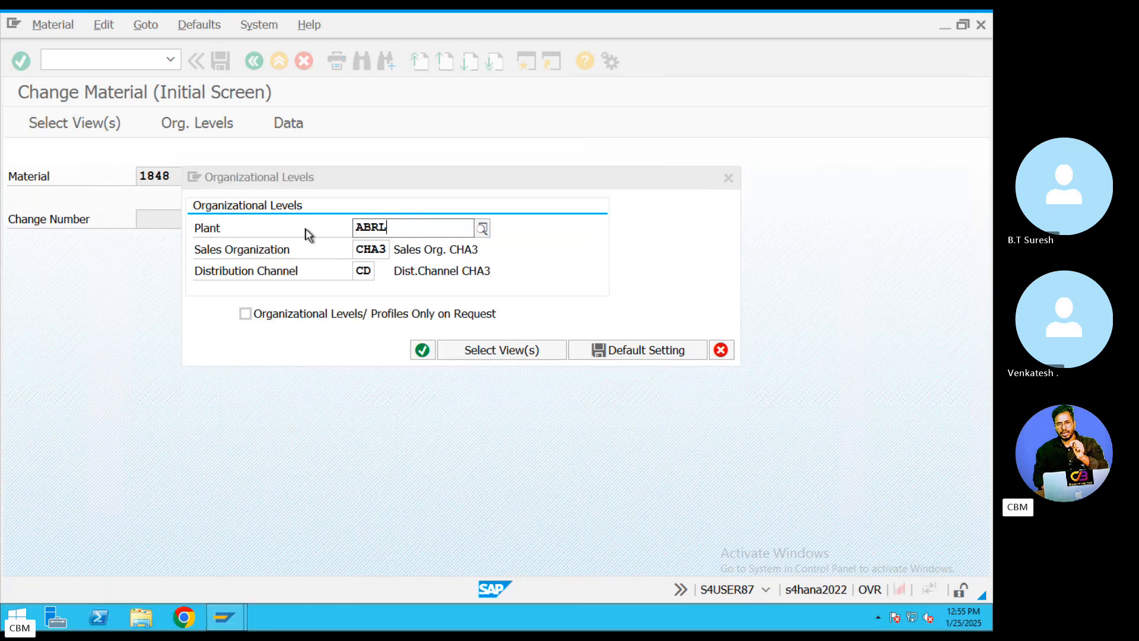
# - Set the sales organization to ABRL and the distribution channel to AS, and open the material's sales data
pyautogui.click(379, 260)
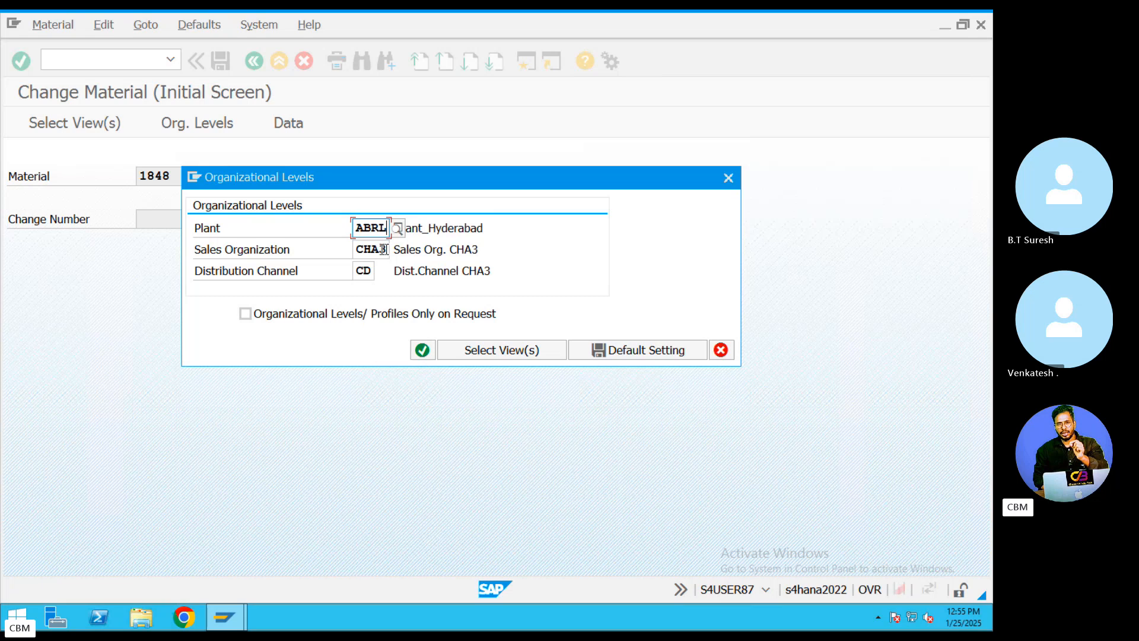
pyautogui.moveTo(383, 249); pyautogui.dragTo(334, 252)
pyautogui.press('BackSpace')
pyautogui.write('A')
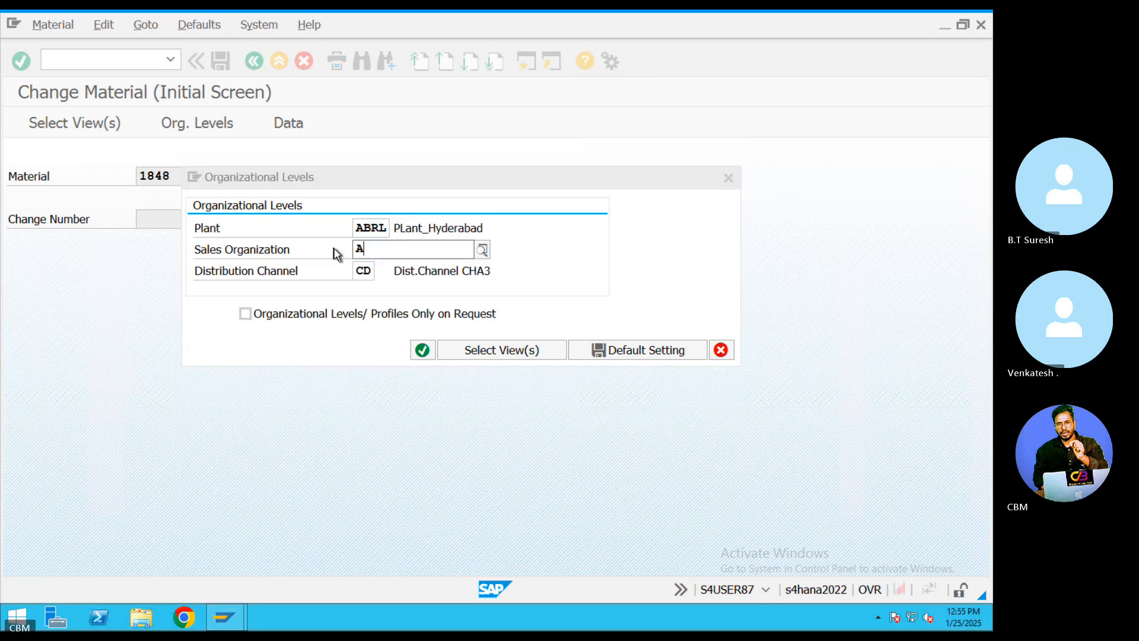
pyautogui.write('BRL')
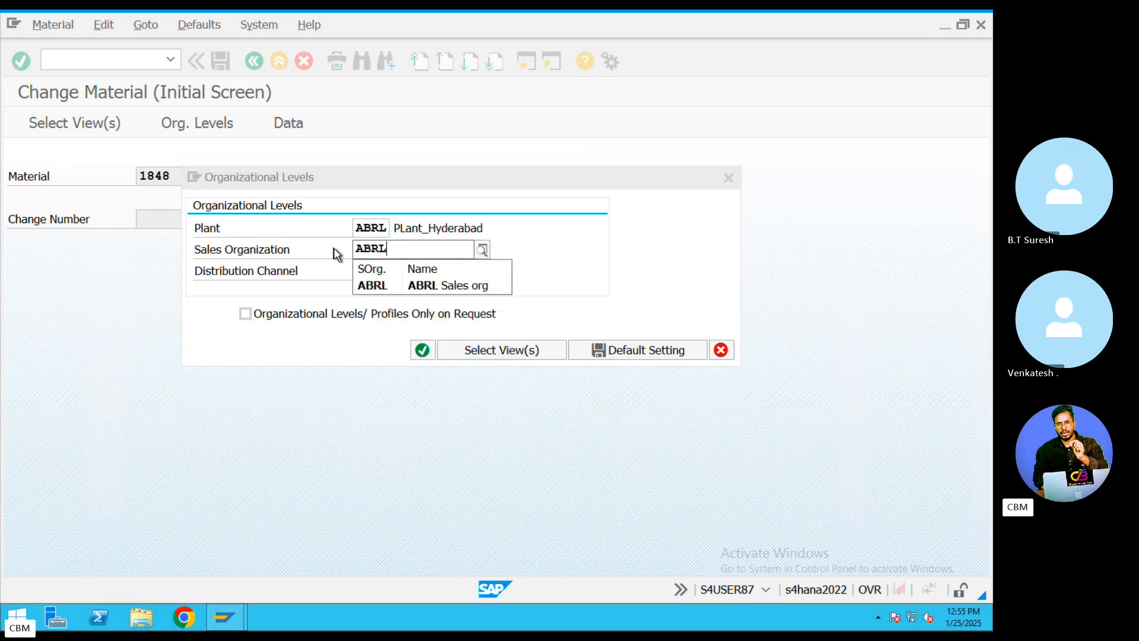
pyautogui.click(372, 285)
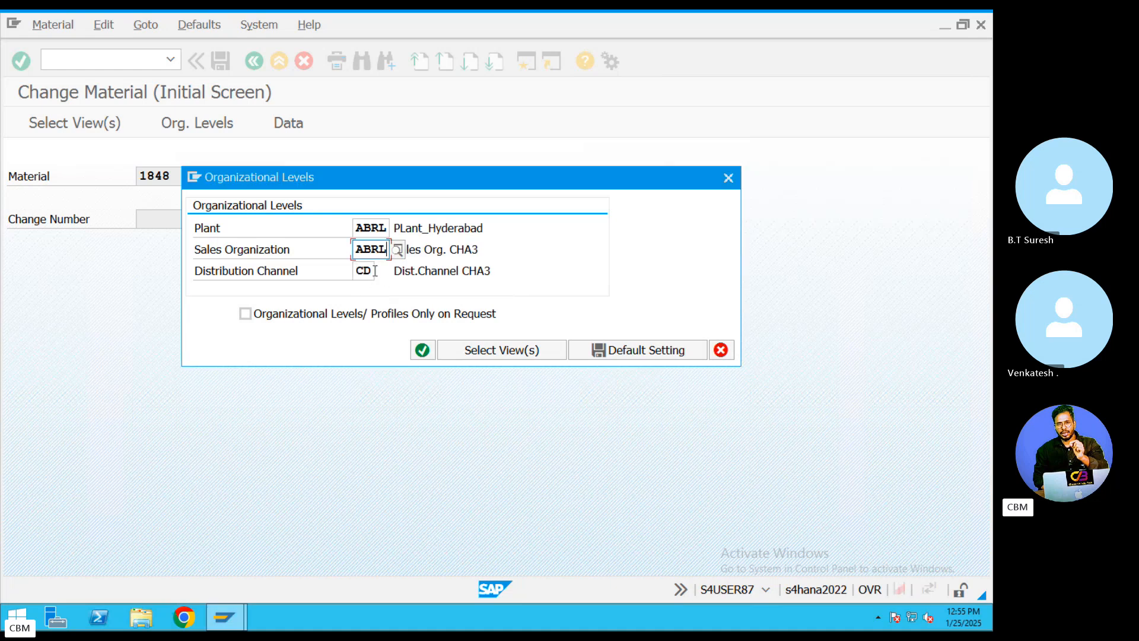
pyautogui.press('Tab')
pyautogui.write('AS')
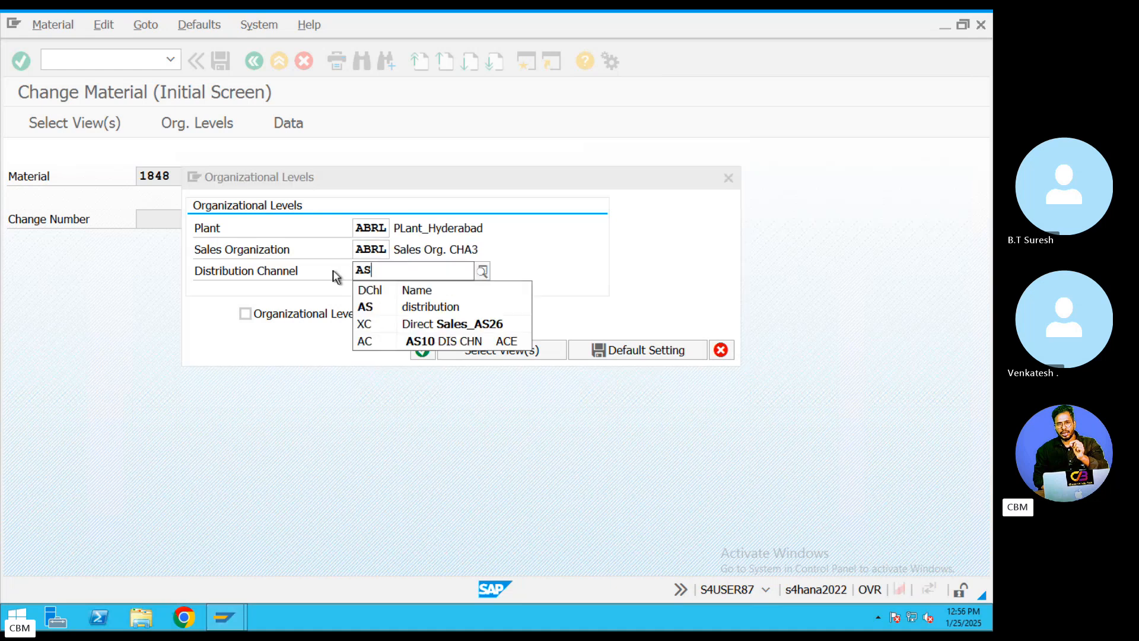
pyautogui.click(385, 308)
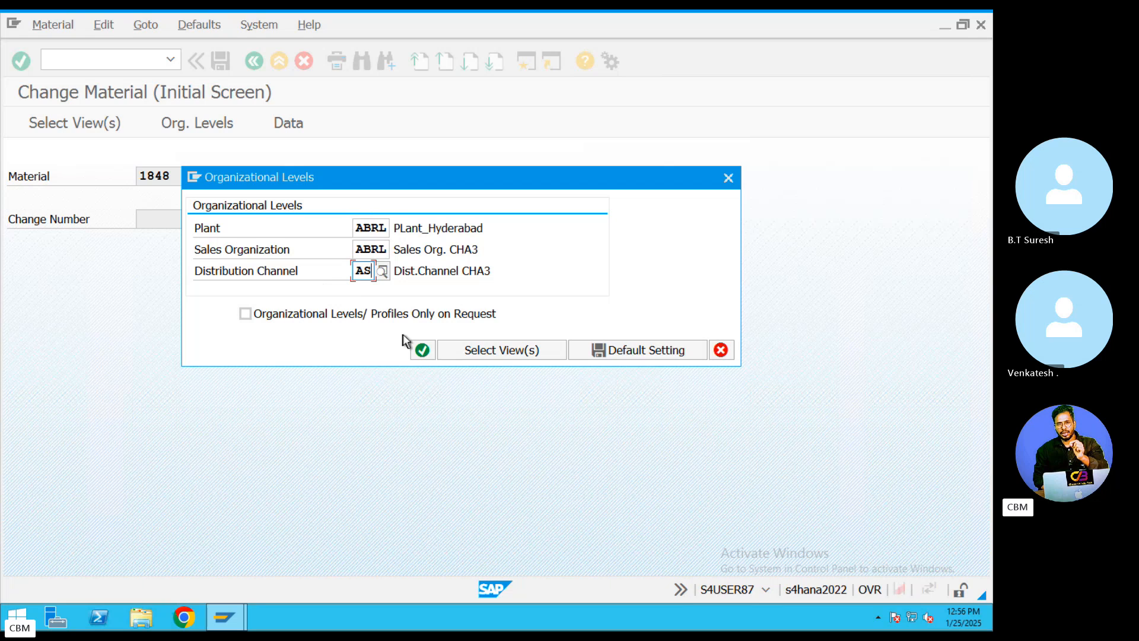
pyautogui.click(423, 351)
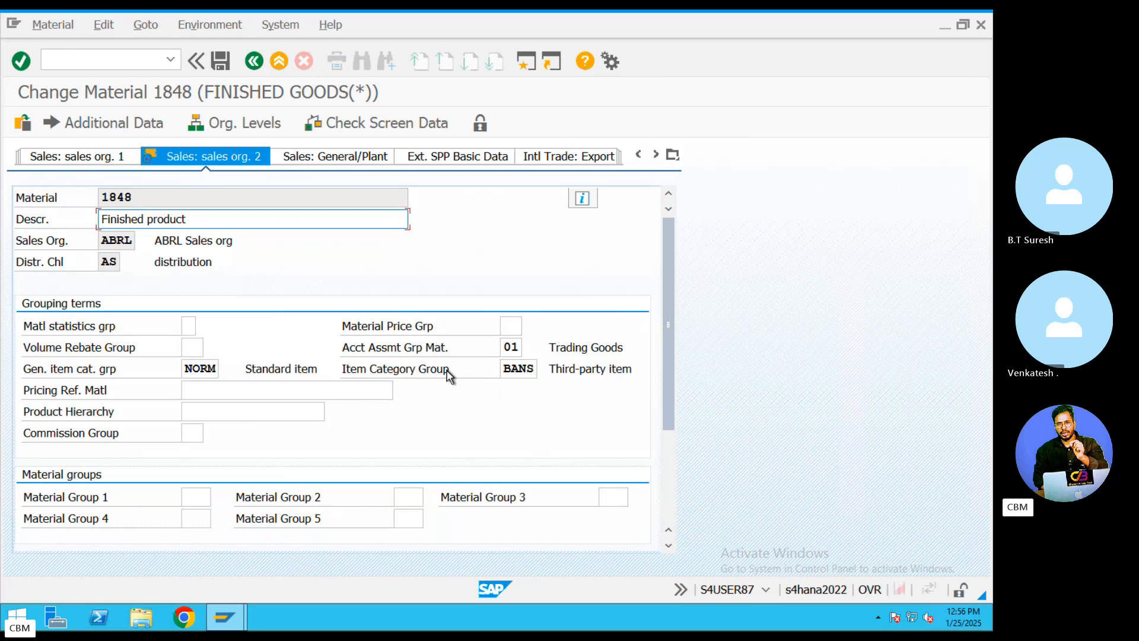
# - Examine the item category group and the account assignment group of material 1848
pyautogui.click(363, 372)
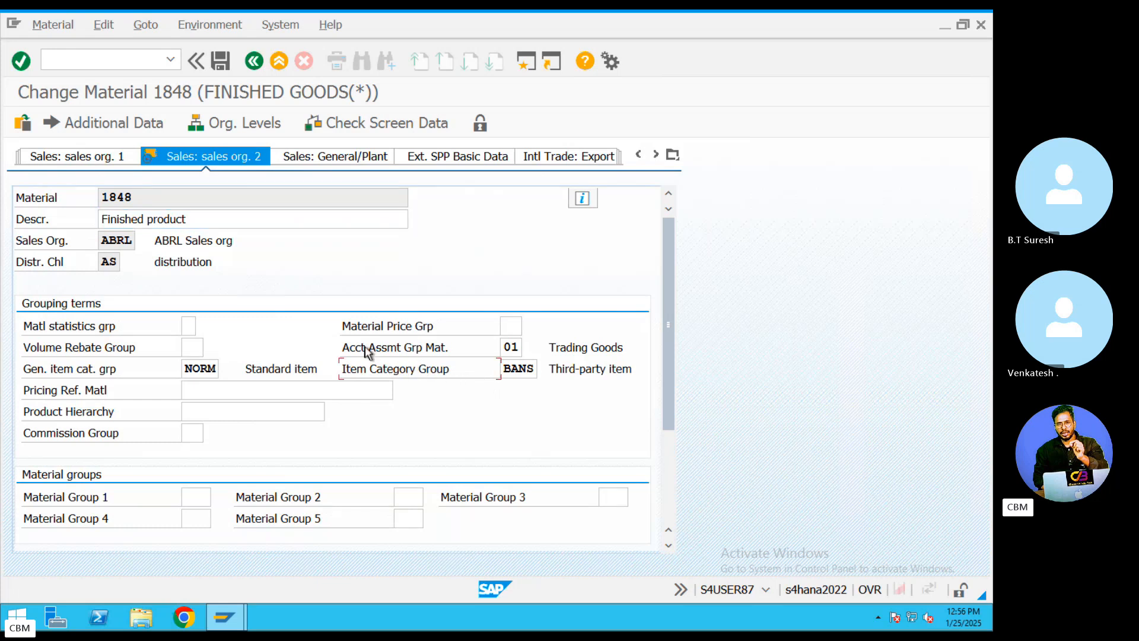
pyautogui.click(450, 353)
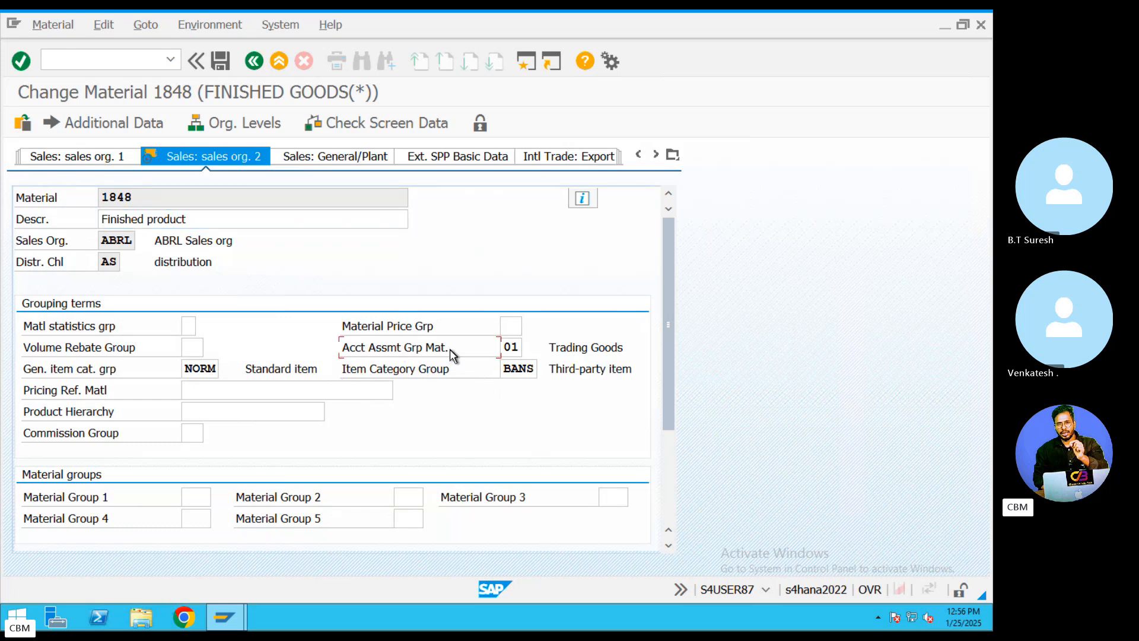
pyautogui.doubleClick(520, 349)
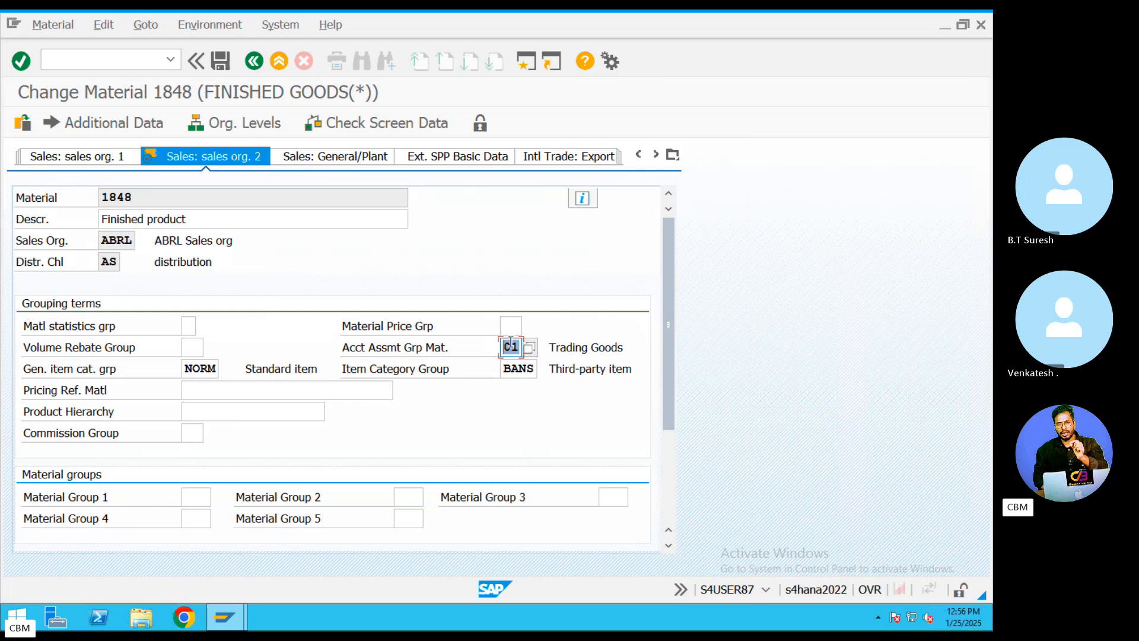
# - Browse the possible entries for the Item Category Group and close the list without choosing another value
pyautogui.doubleClick(529, 368)
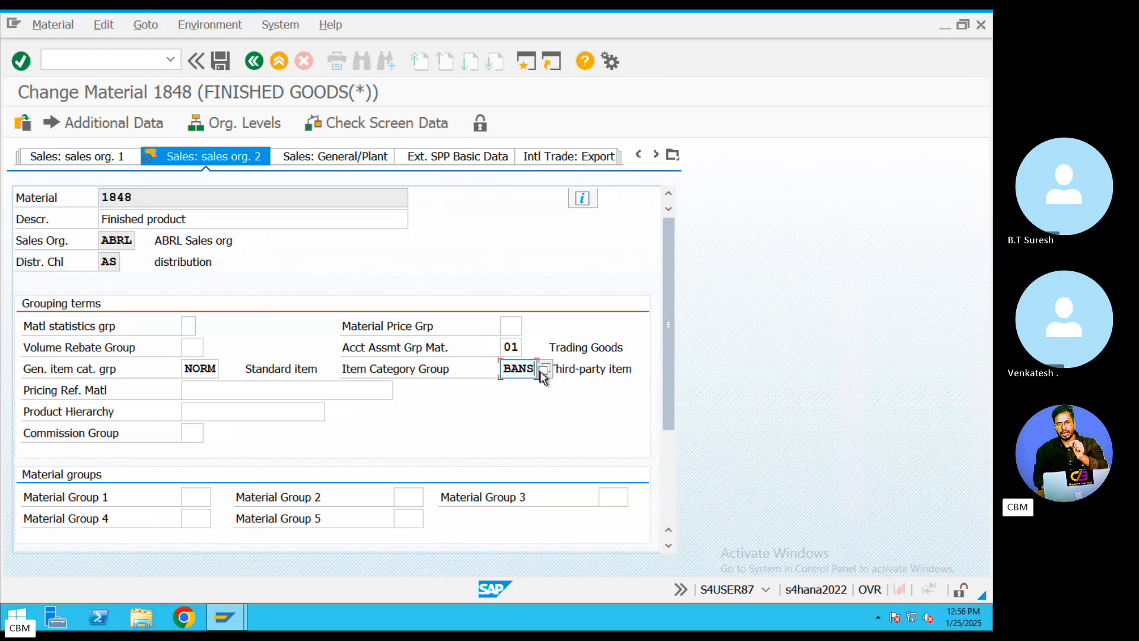
pyautogui.click(542, 369)
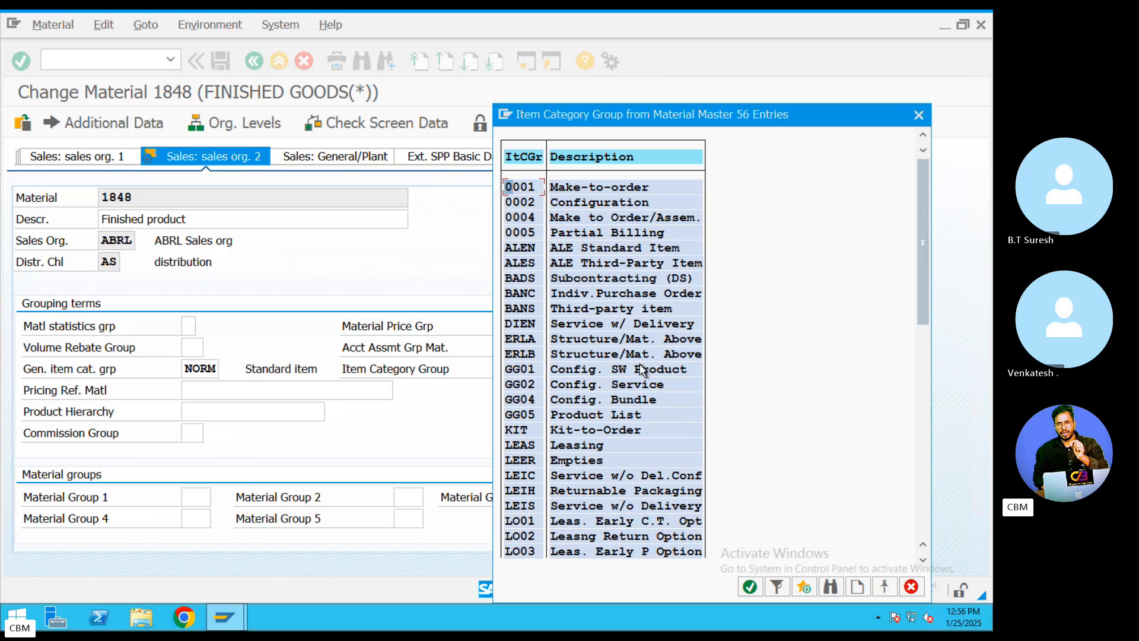
pyautogui.scroll(-2, 593, 393)
pyautogui.scroll(-3, 593, 393)
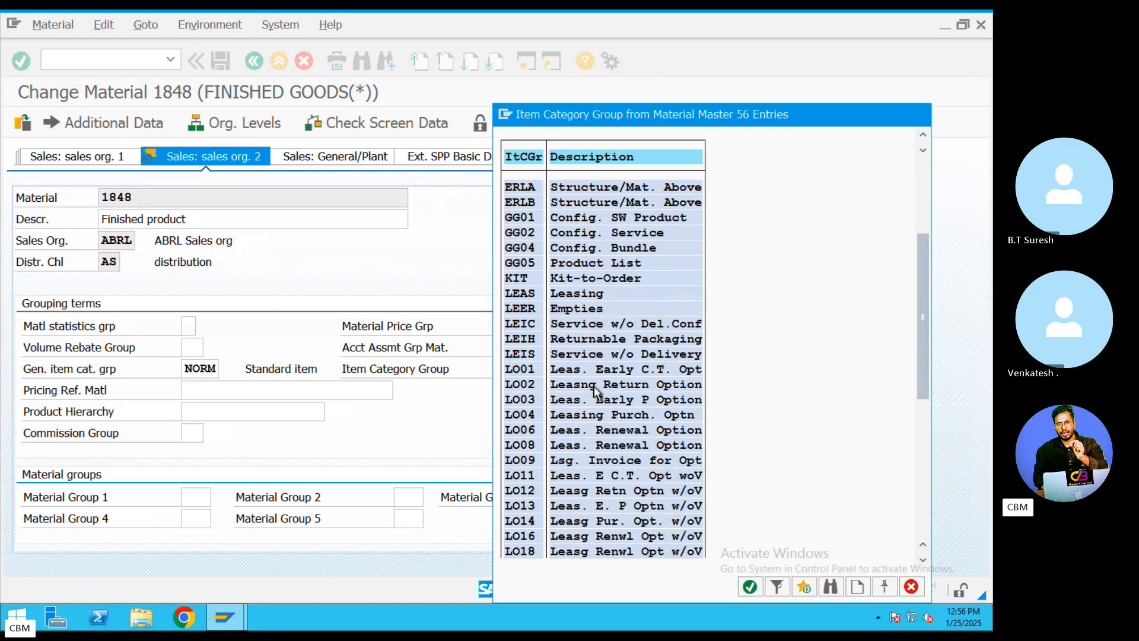
pyautogui.click(919, 115)
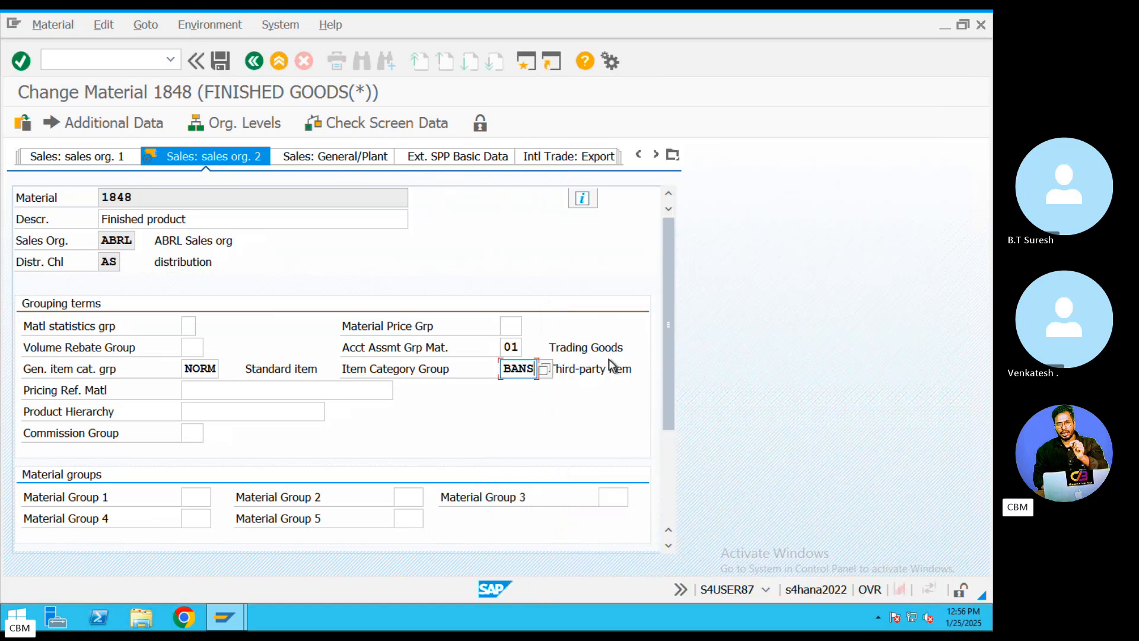
# - Compare the material's Item Category Group with the third-party process PDF and return to the SAP session
pyautogui.doubleClick(499, 368)
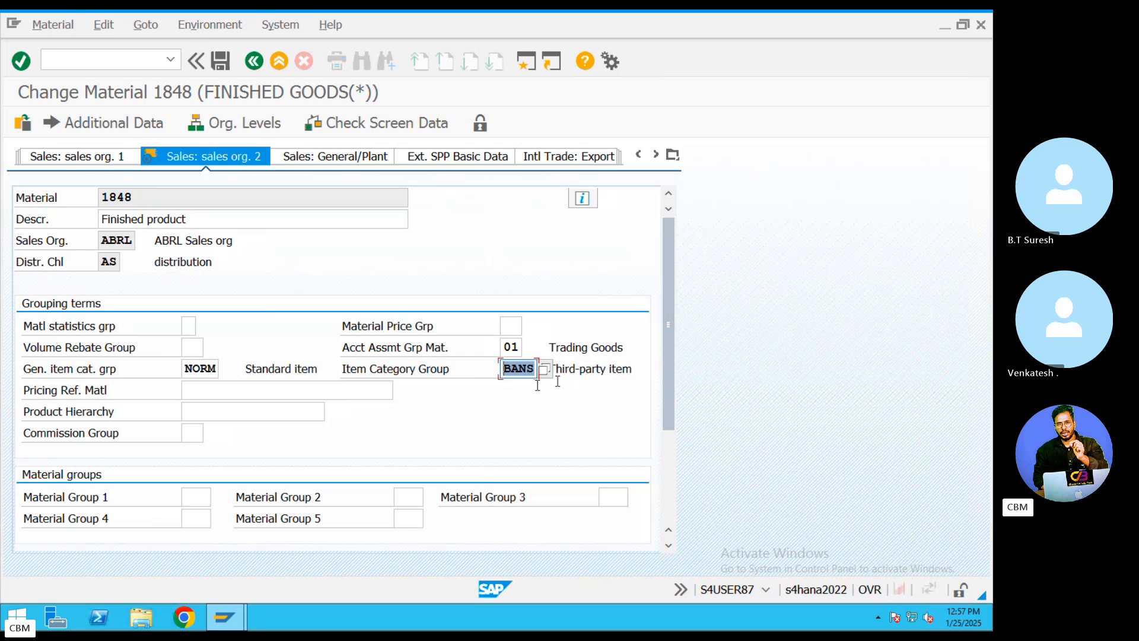
pyautogui.hotkey('ctrl', 'Left')
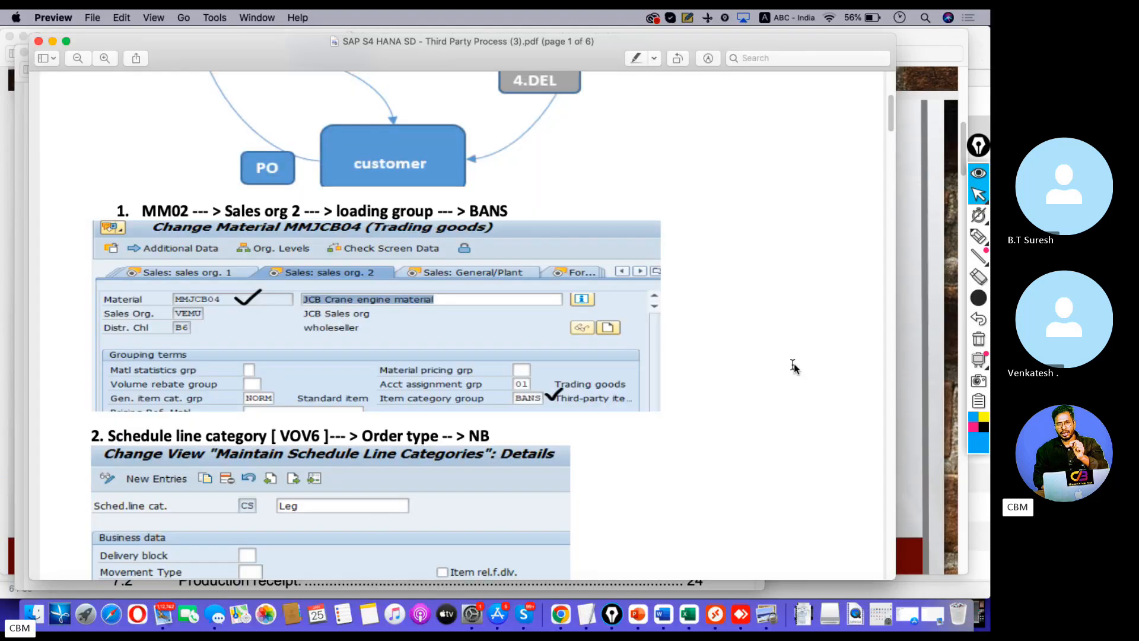
pyautogui.scroll(-5, 378, 403)
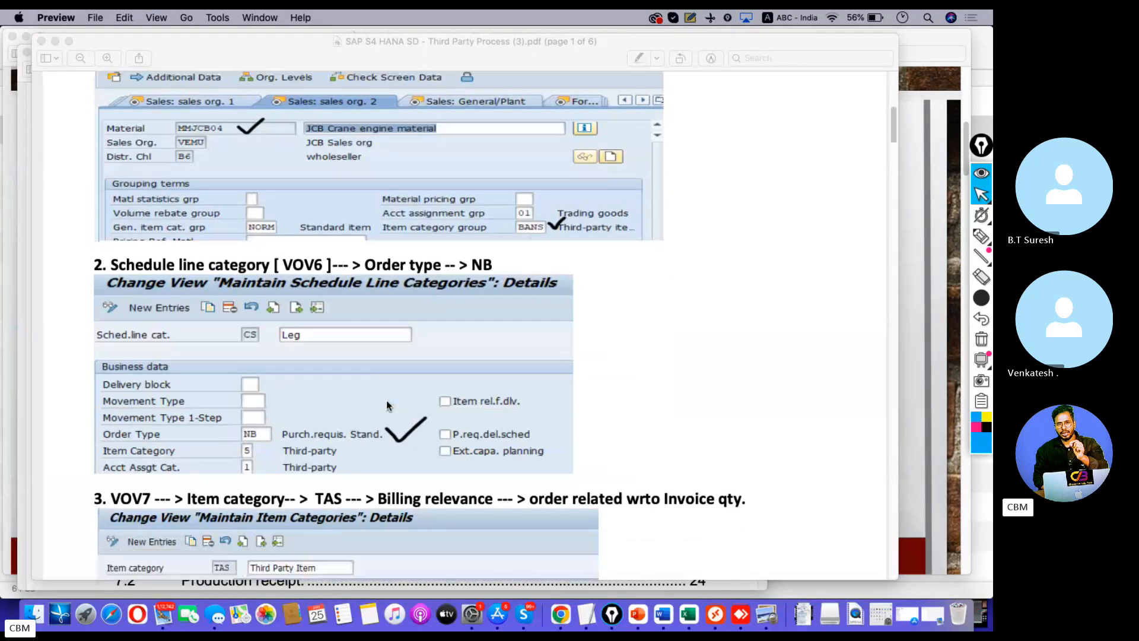
pyautogui.click(983, 104)
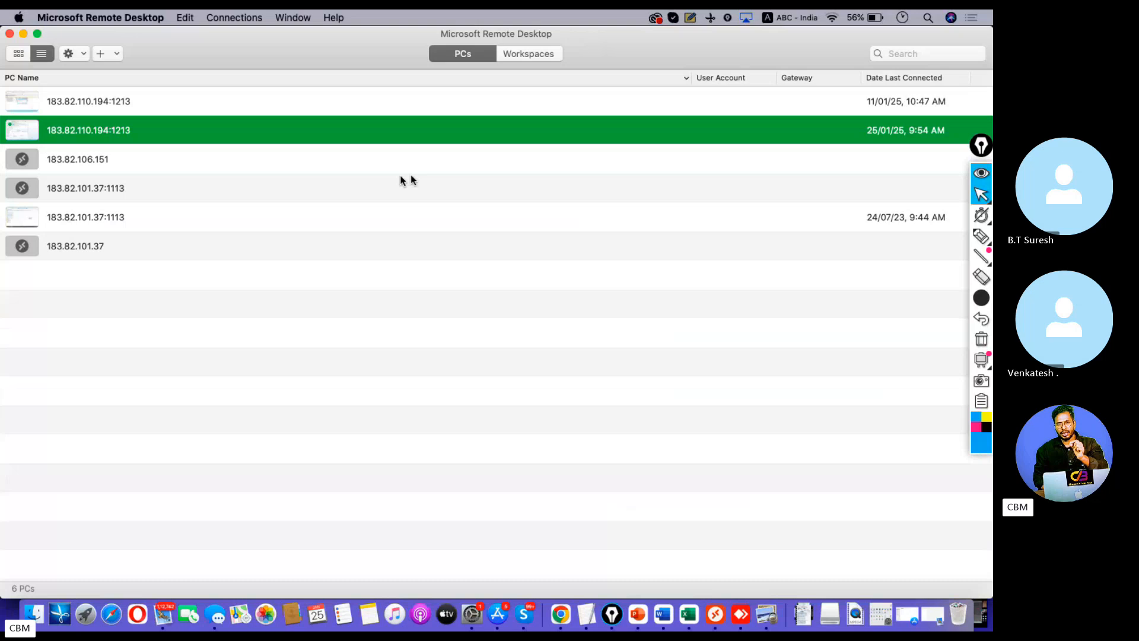
pyautogui.doubleClick(109, 134)
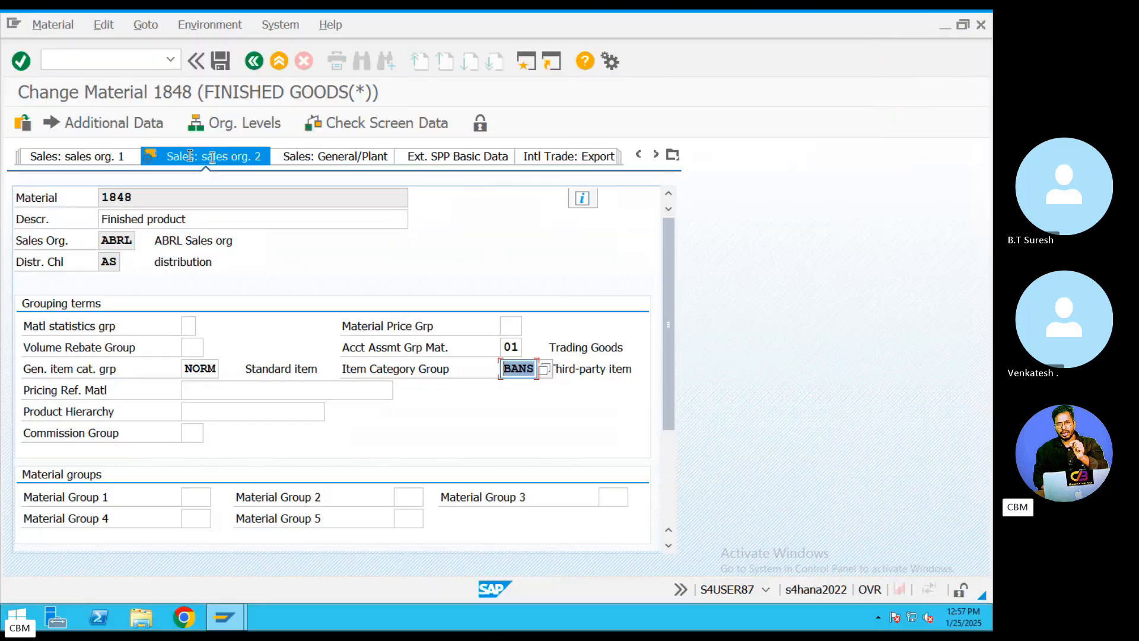
# - Recheck the item category group and account assignment group of material 1848 and save the material
pyautogui.click(511, 368)
pyautogui.doubleClick(509, 368)
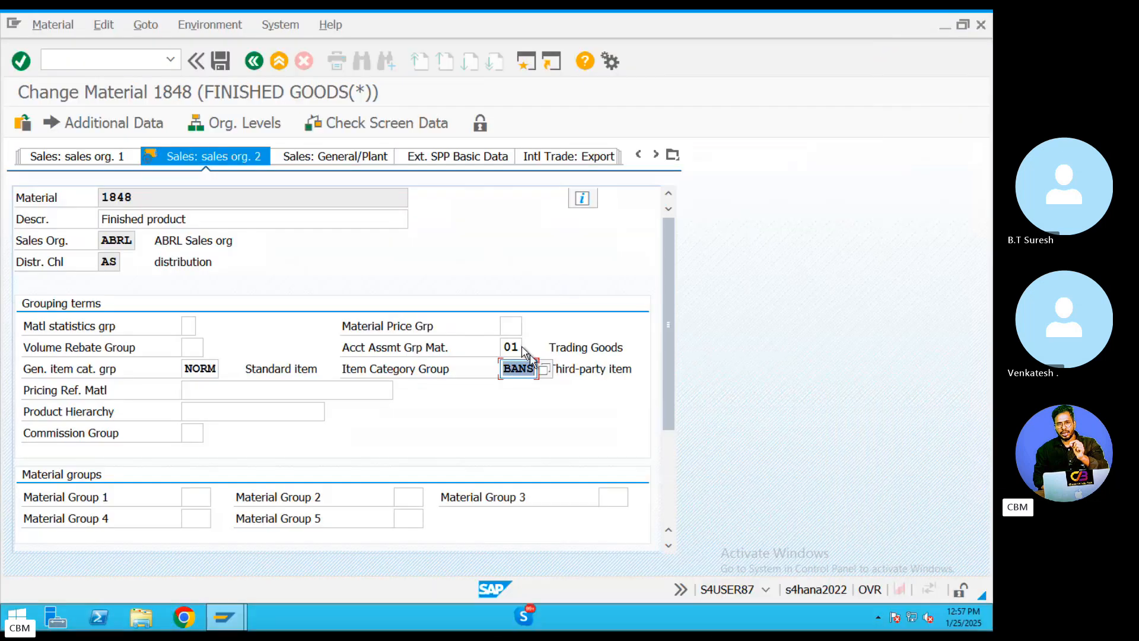
pyautogui.doubleClick(508, 346)
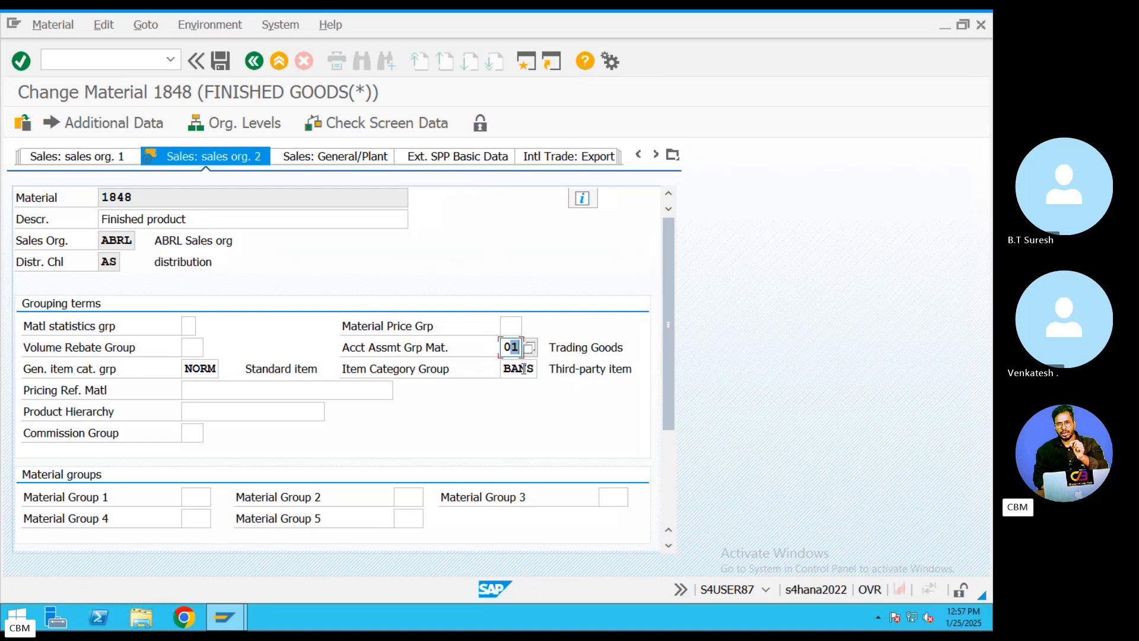
pyautogui.doubleClick(530, 369)
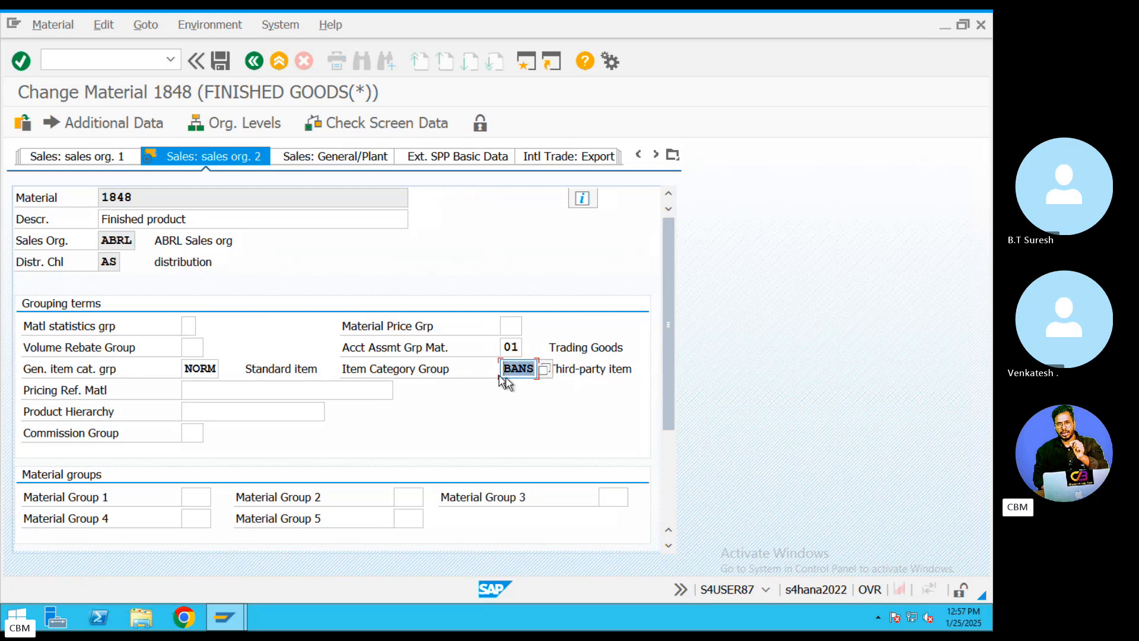
pyautogui.click(220, 60)
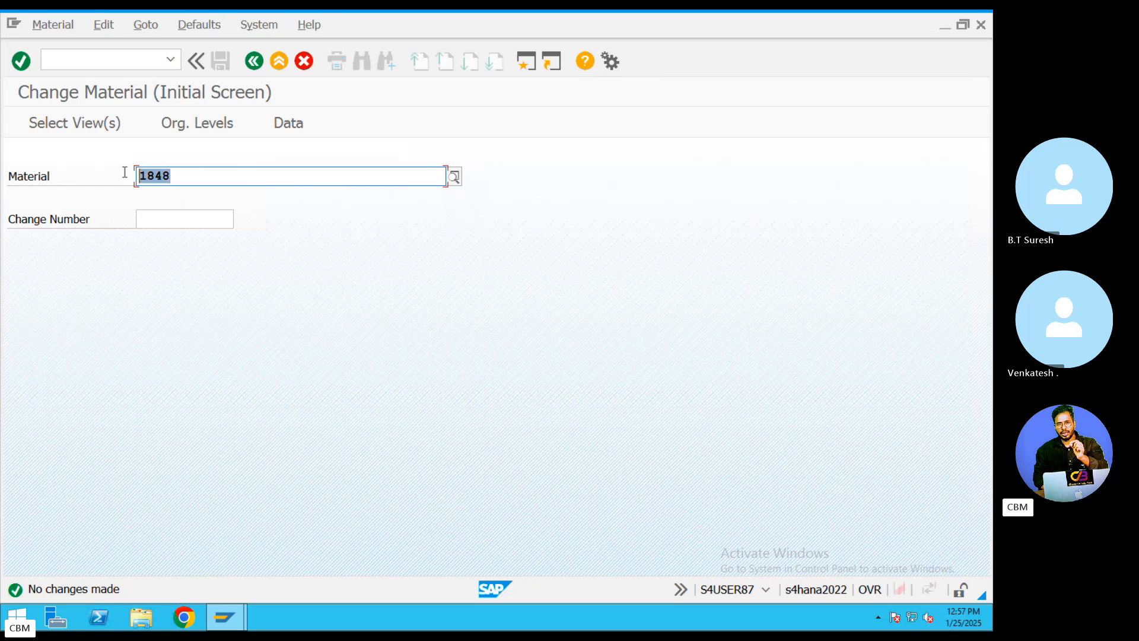
# - Consult the PDF's schedule line category section, return to SAP and open transaction VOV6 after leaving the material change
pyautogui.hotkey('ctrl', 'Left')
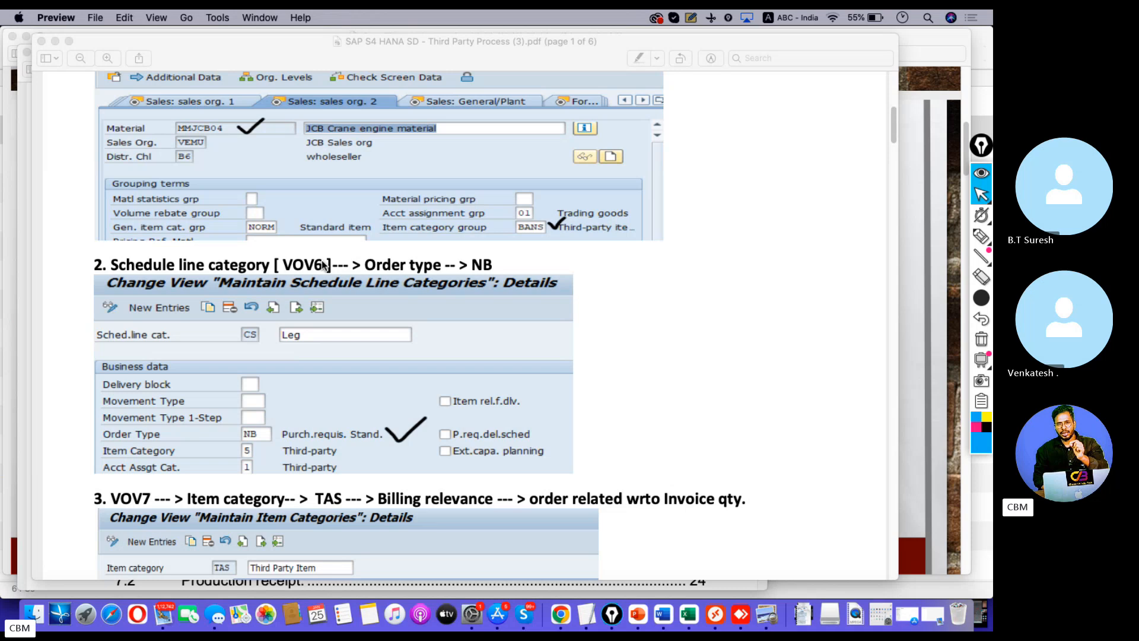
pyautogui.click(721, 614)
pyautogui.click(256, 61)
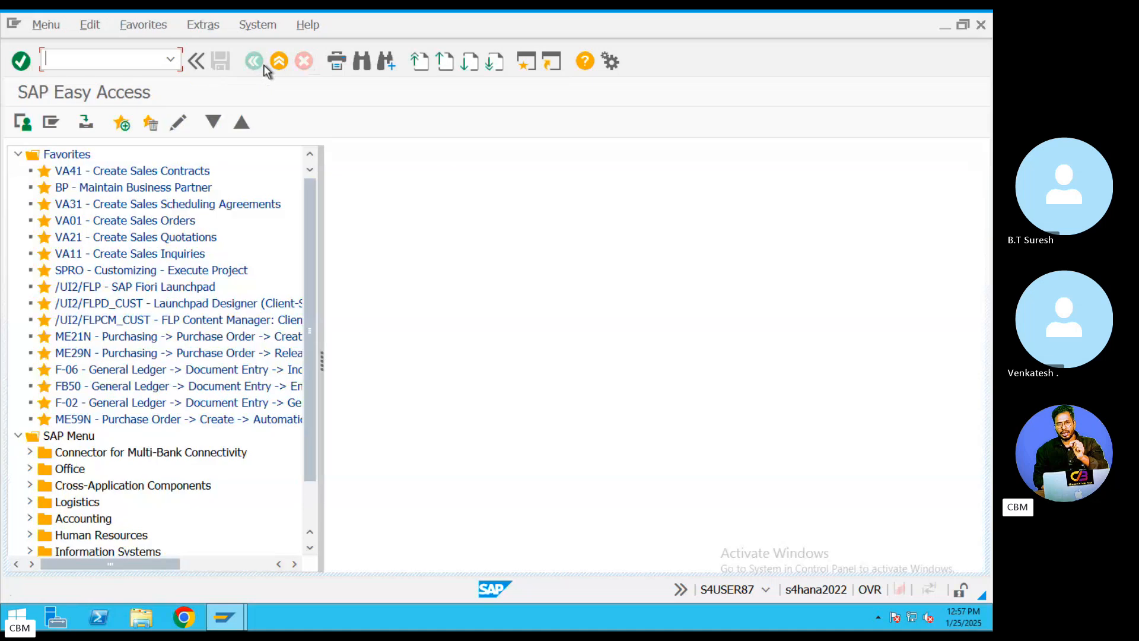
pyautogui.write('VOV6')
pyautogui.press('Return')
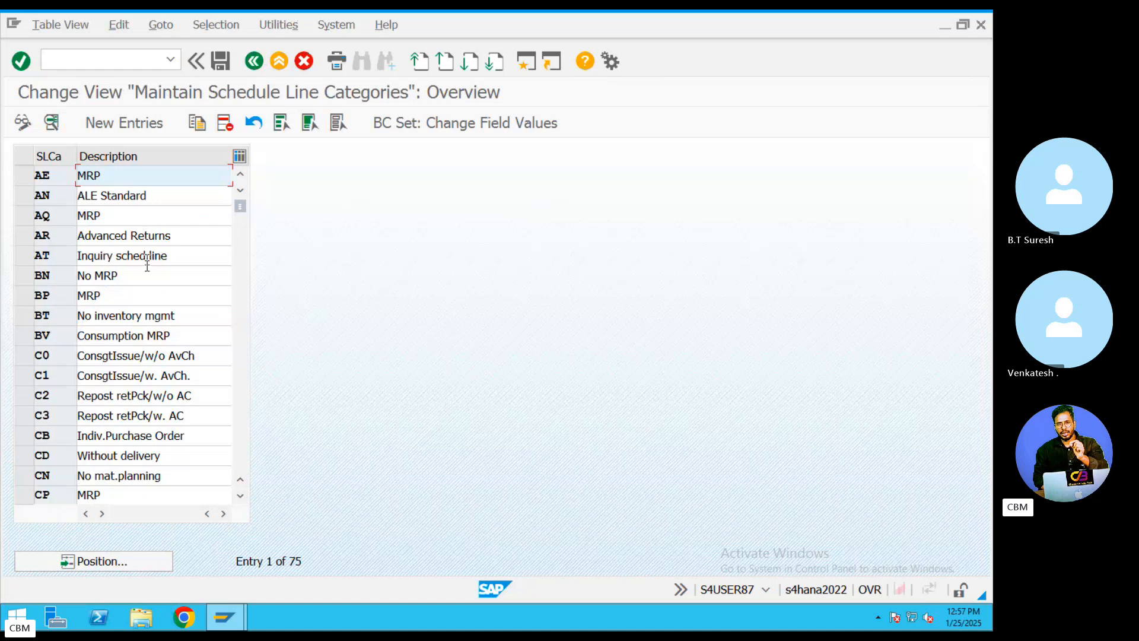
# - Browse the list of schedule line categories
pyautogui.scroll(-1, 146, 271)
pyautogui.scroll(1, 146, 261)
pyautogui.doubleClick(177, 261)
pyautogui.scroll(-1, 137, 356)
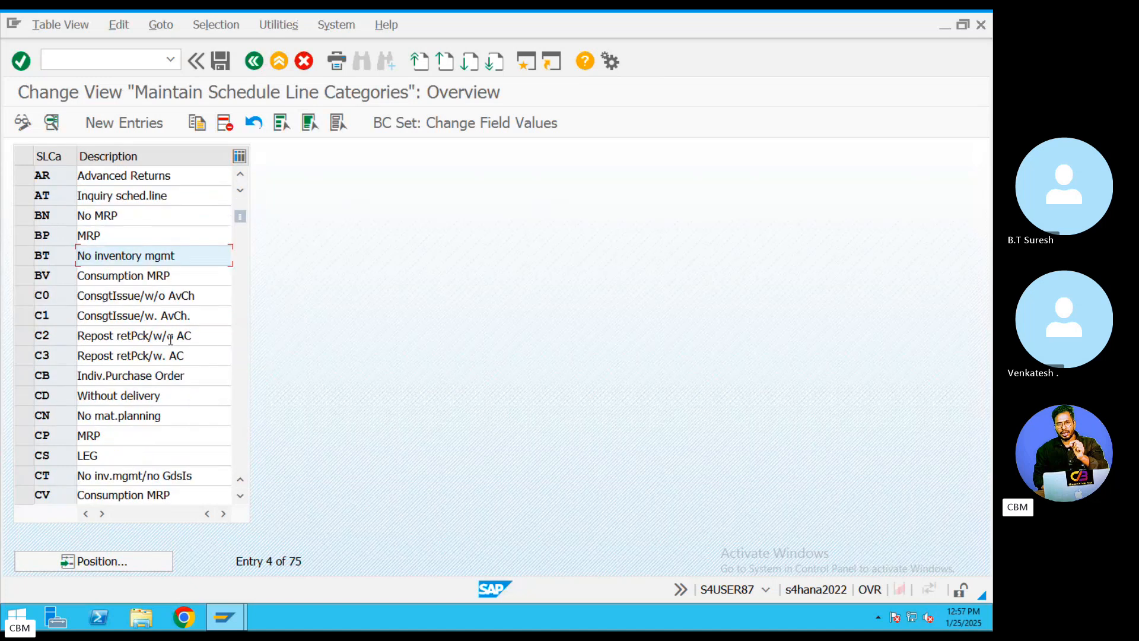
pyautogui.scroll(-3, 138, 360)
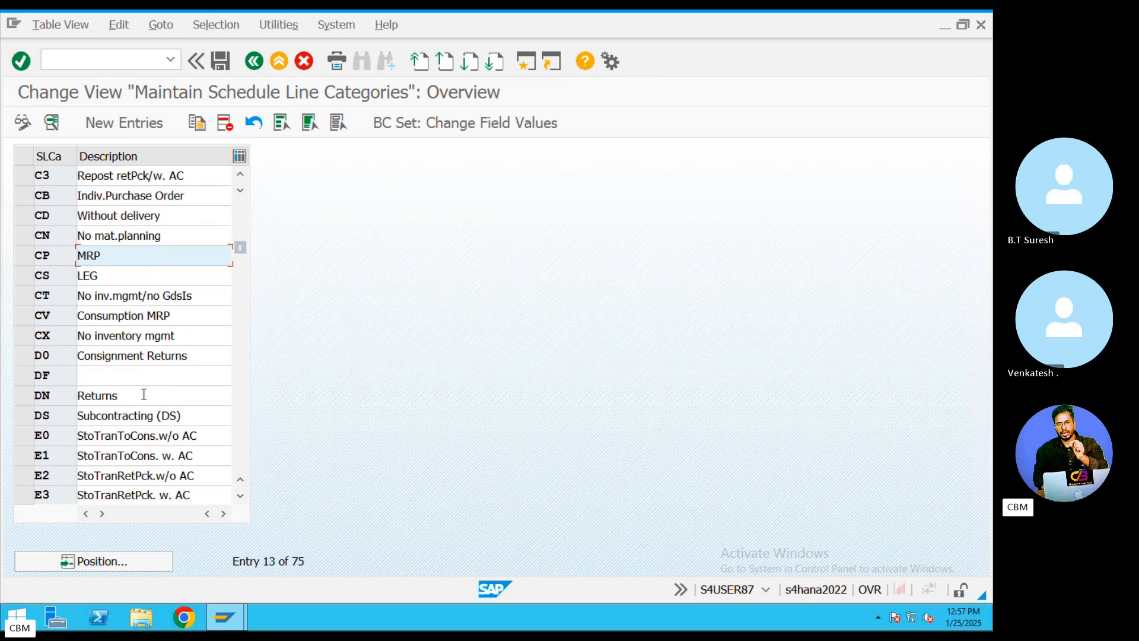
pyautogui.click(136, 395)
pyautogui.scroll(-2, 149, 400)
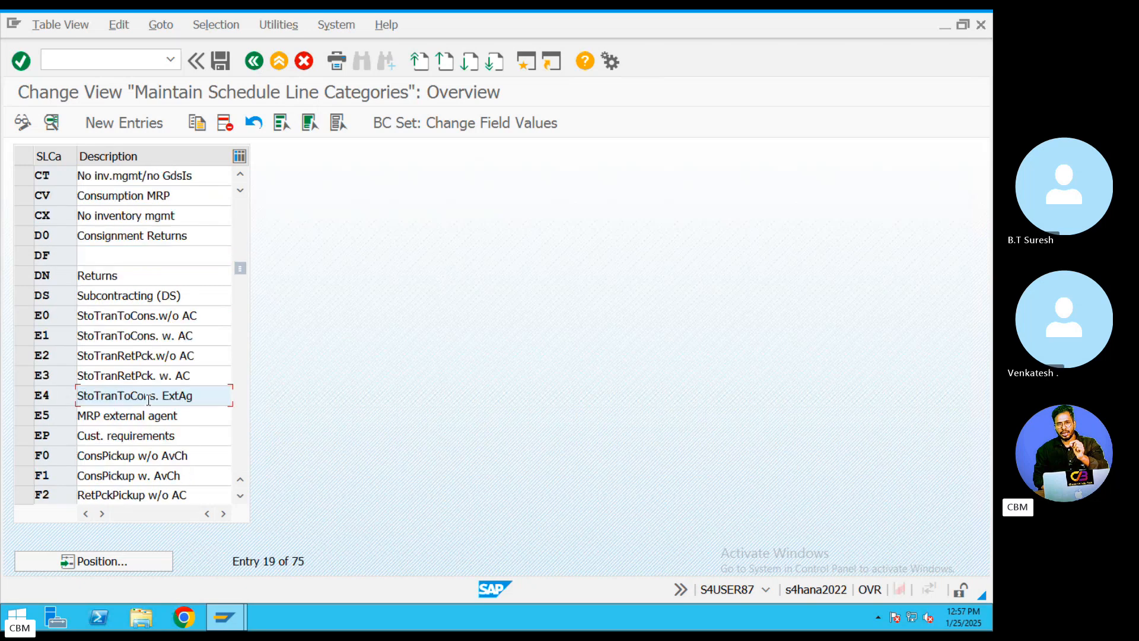
pyautogui.scroll(-2, 130, 392)
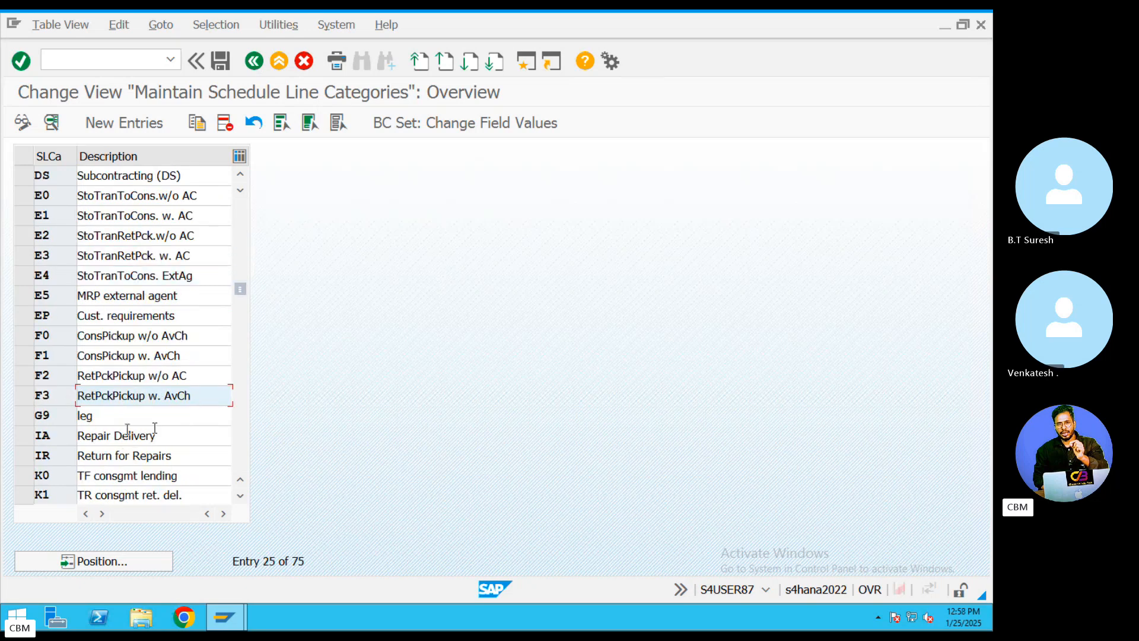
# - Position the list at schedule line category CS, view its details and return to the overview
pyautogui.click(120, 562)
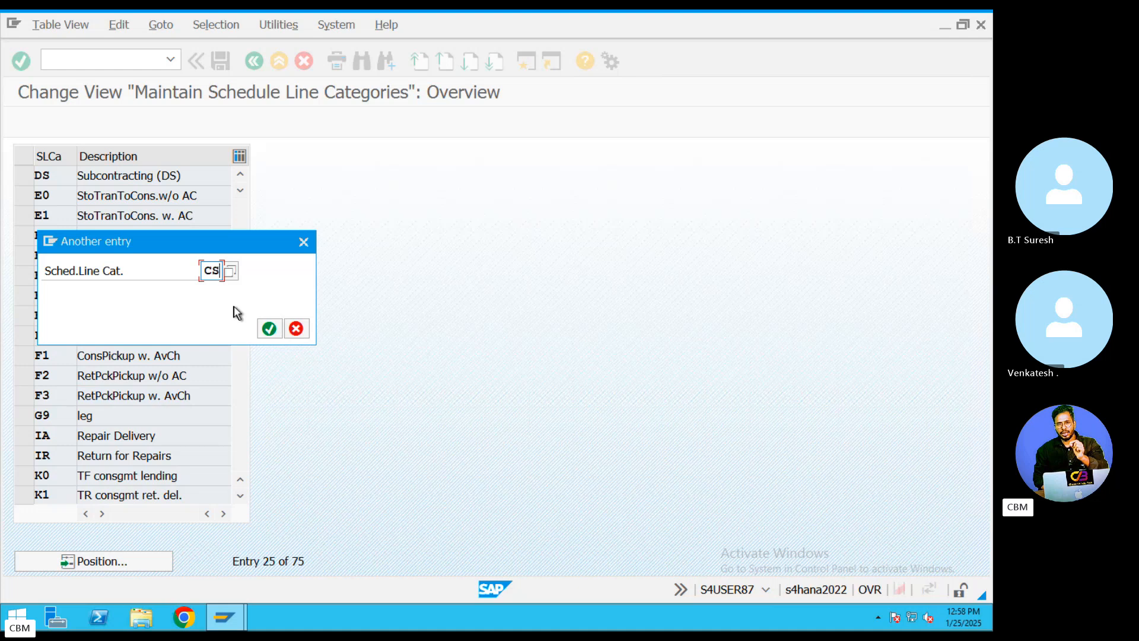
pyautogui.press('Return')
pyautogui.moveTo(117, 176); pyautogui.dragTo(63, 178)
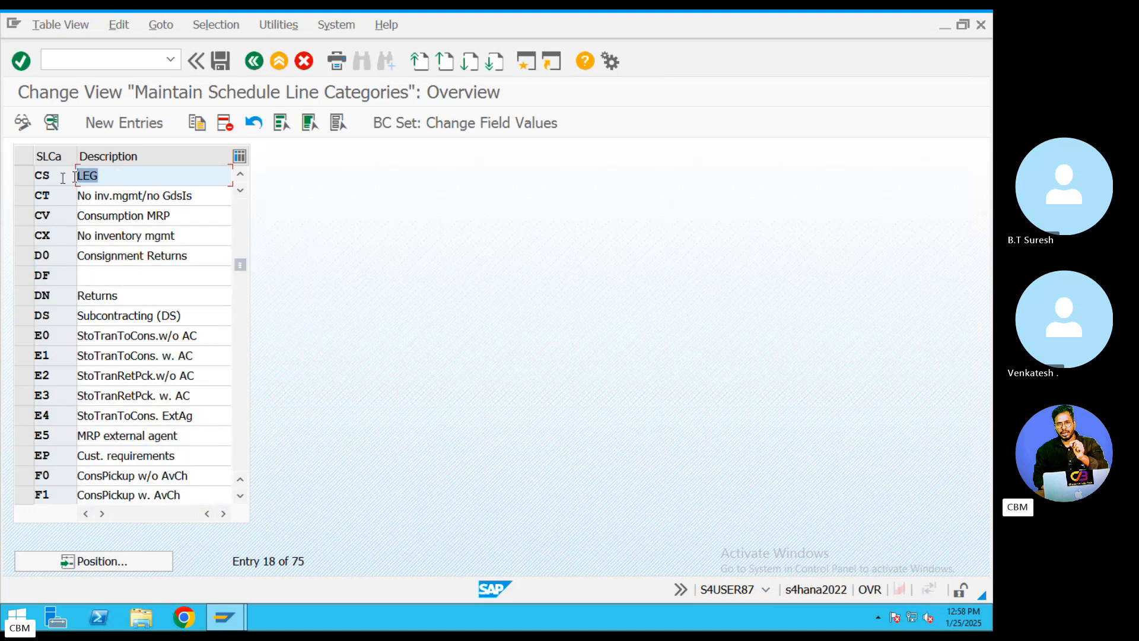
pyautogui.click(25, 176)
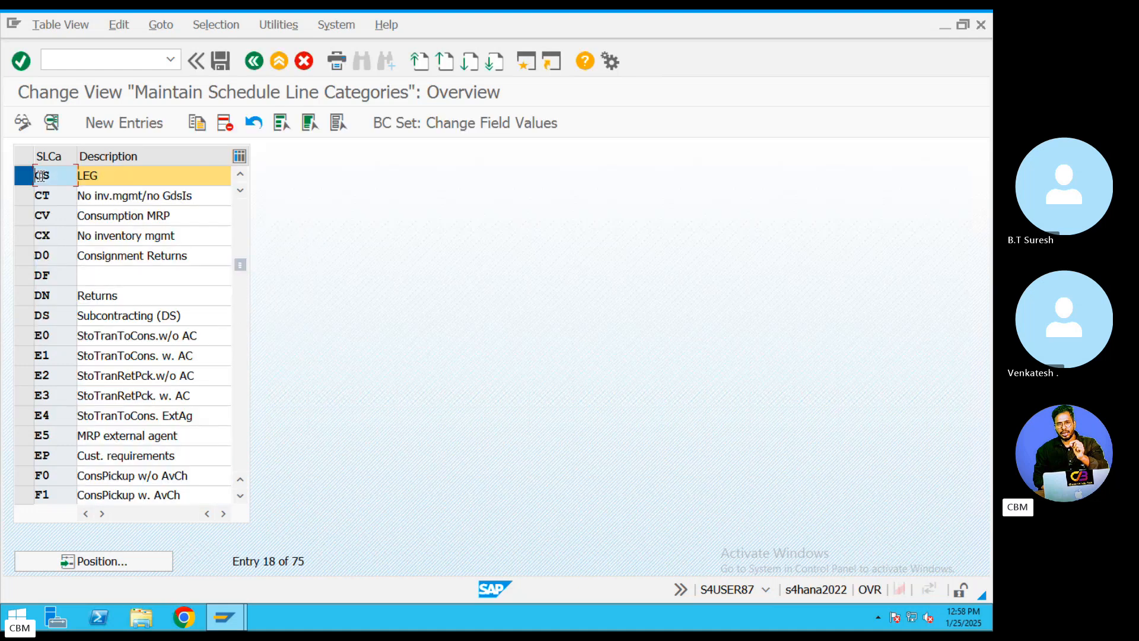
pyautogui.doubleClick(90, 175)
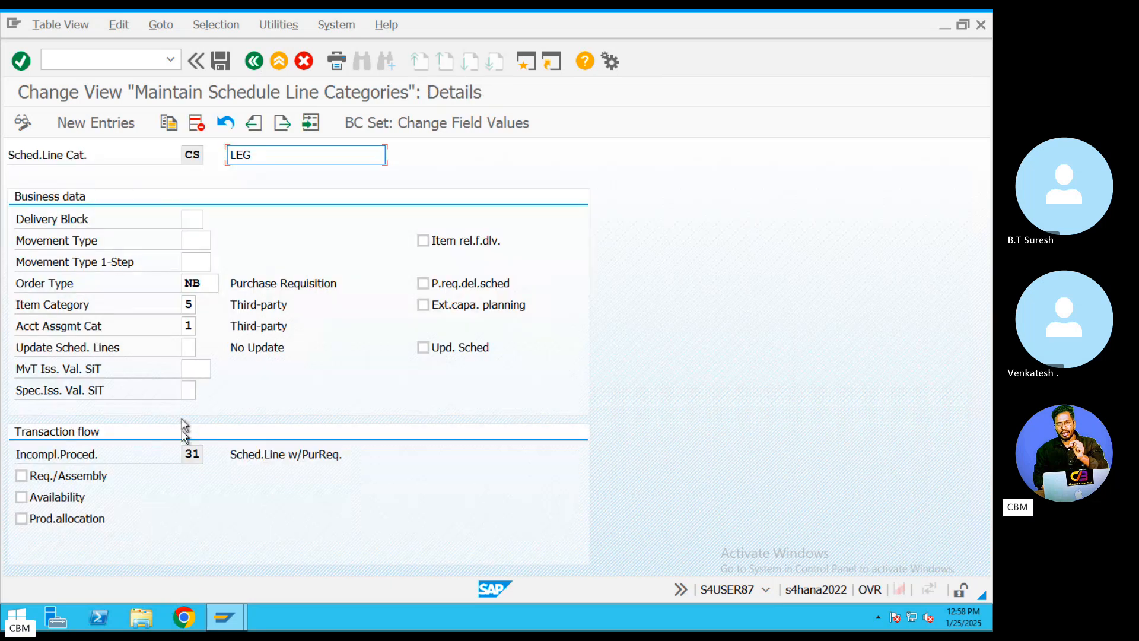
pyautogui.click(254, 60)
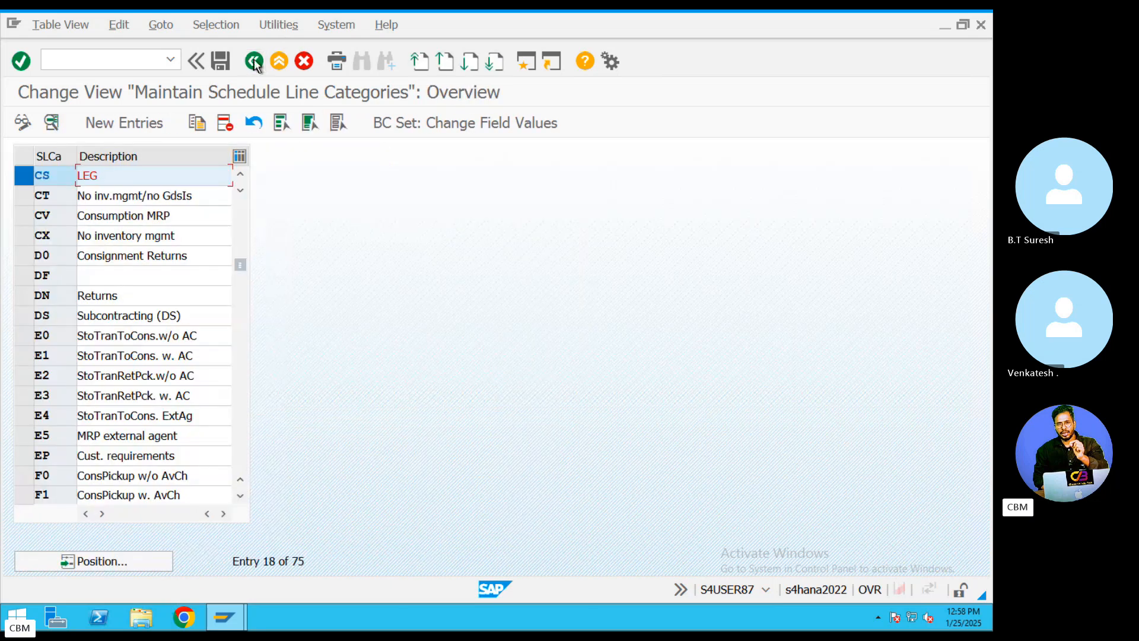
pyautogui.click(145, 125)
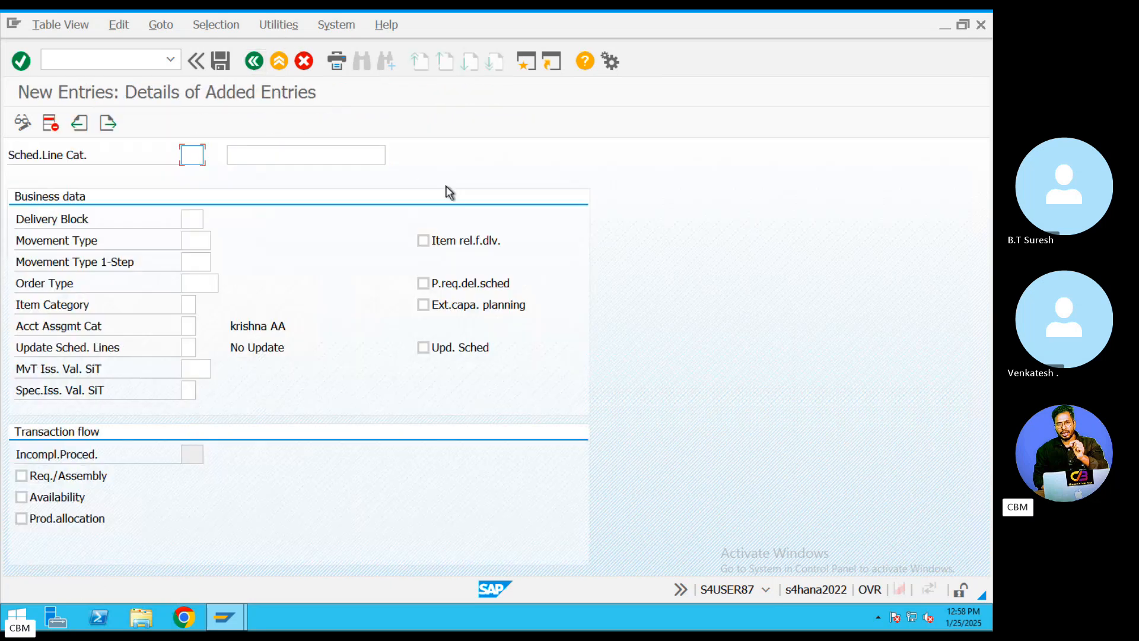
pyautogui.click(254, 60)
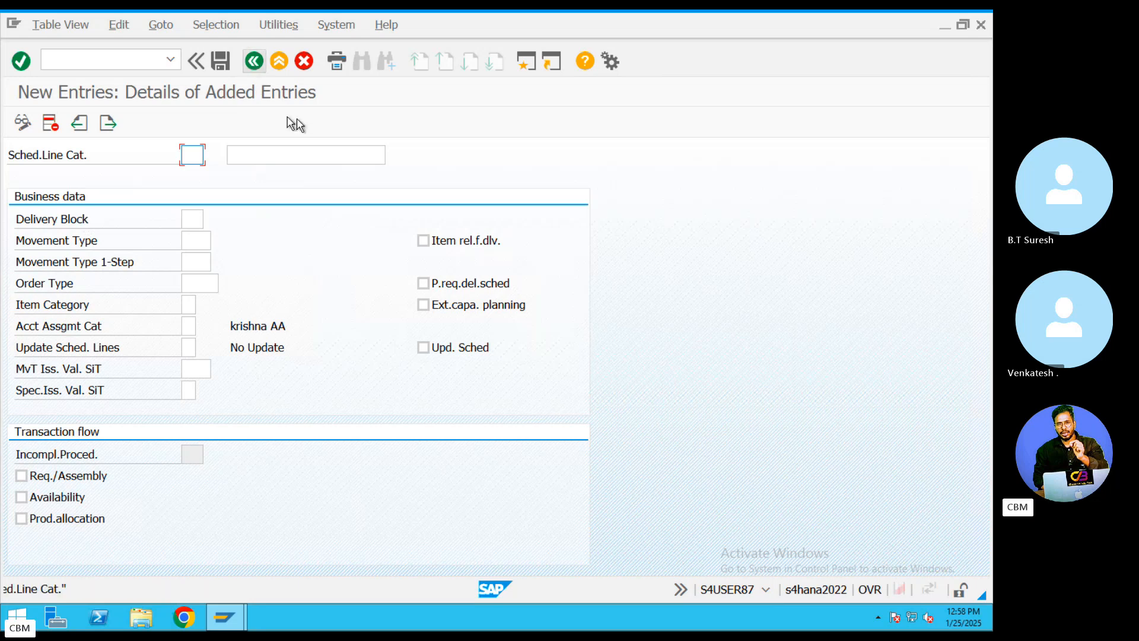
pyautogui.click(305, 63)
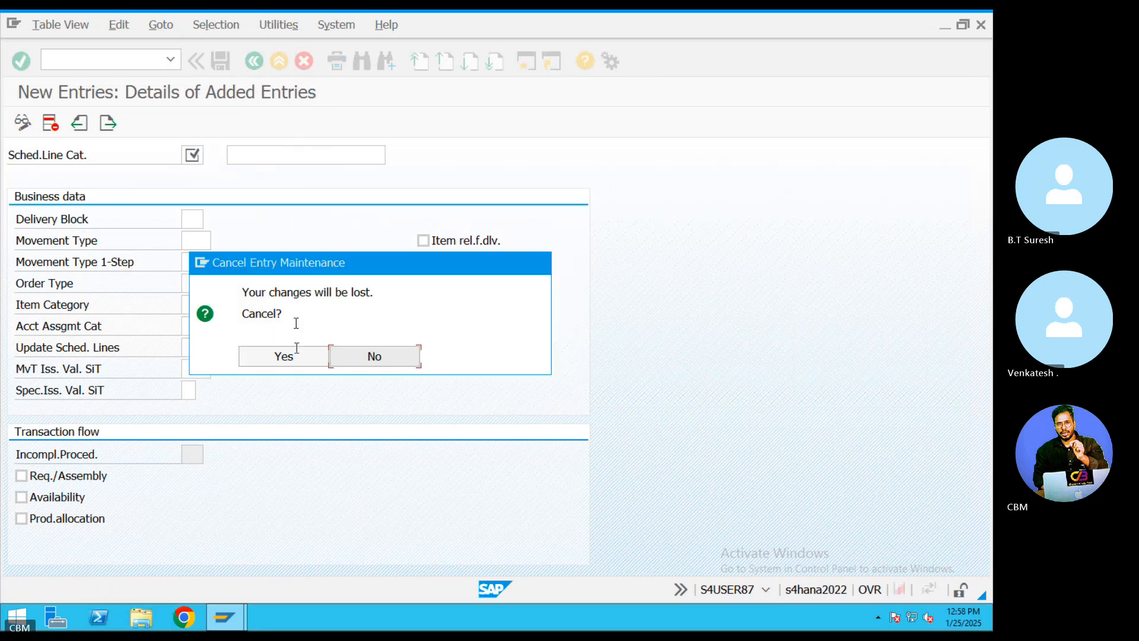
pyautogui.click(296, 359)
# - Find schedule line category CS in the overview and open its details
pyautogui.click(144, 554)
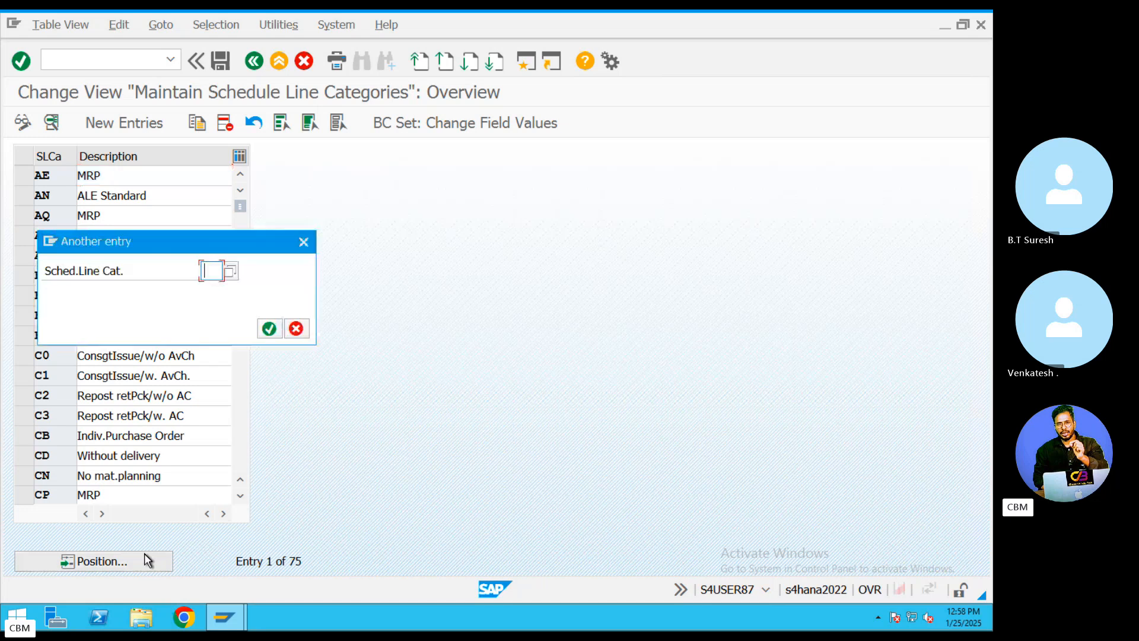
pyautogui.write('VS')
pyautogui.press('BackSpace')
pyautogui.press('BackSpace')
pyautogui.write('CS')
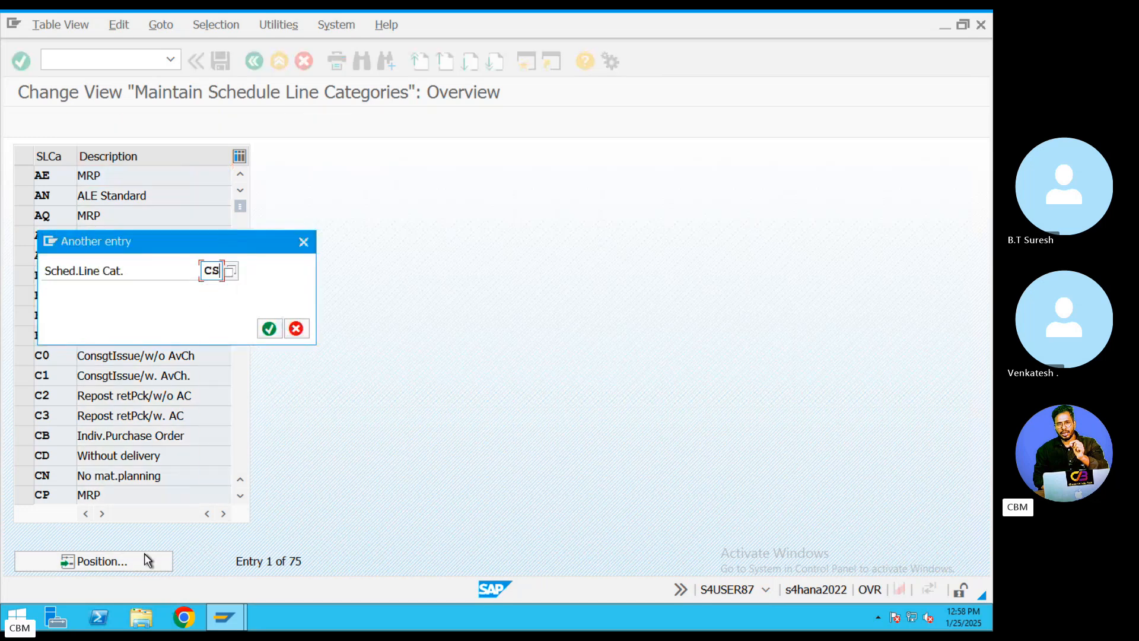
pyautogui.press('Return')
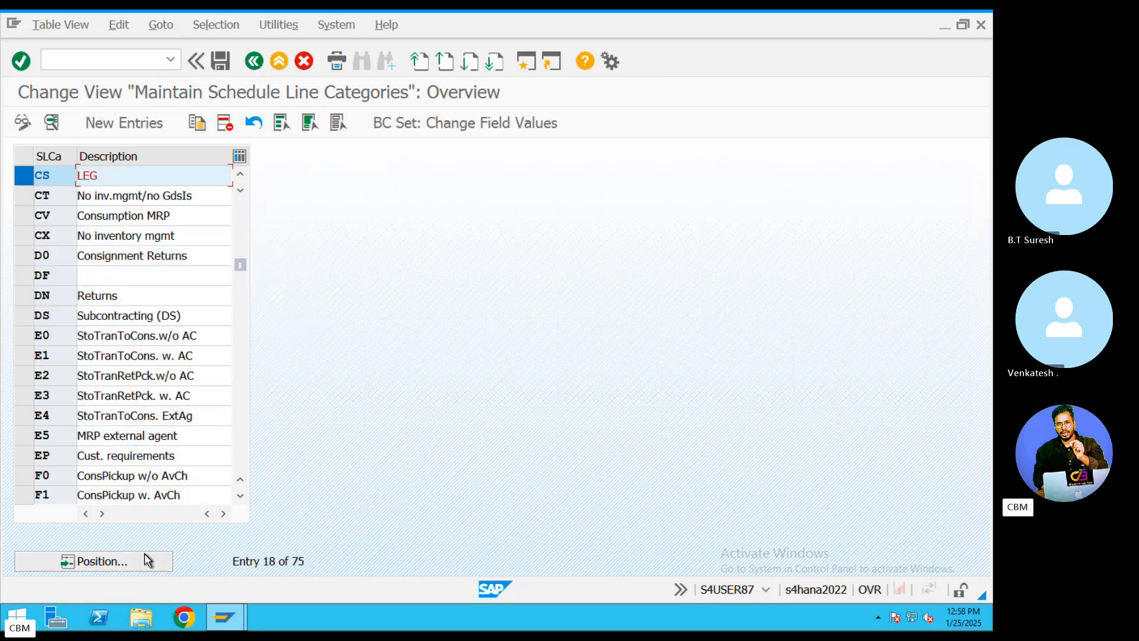
pyautogui.doubleClick(92, 177)
# - Review the order type of category CS, then choose Third-party as both its item category (5) and account assignment category (1)
pyautogui.moveTo(209, 283); pyautogui.dragTo(170, 283)
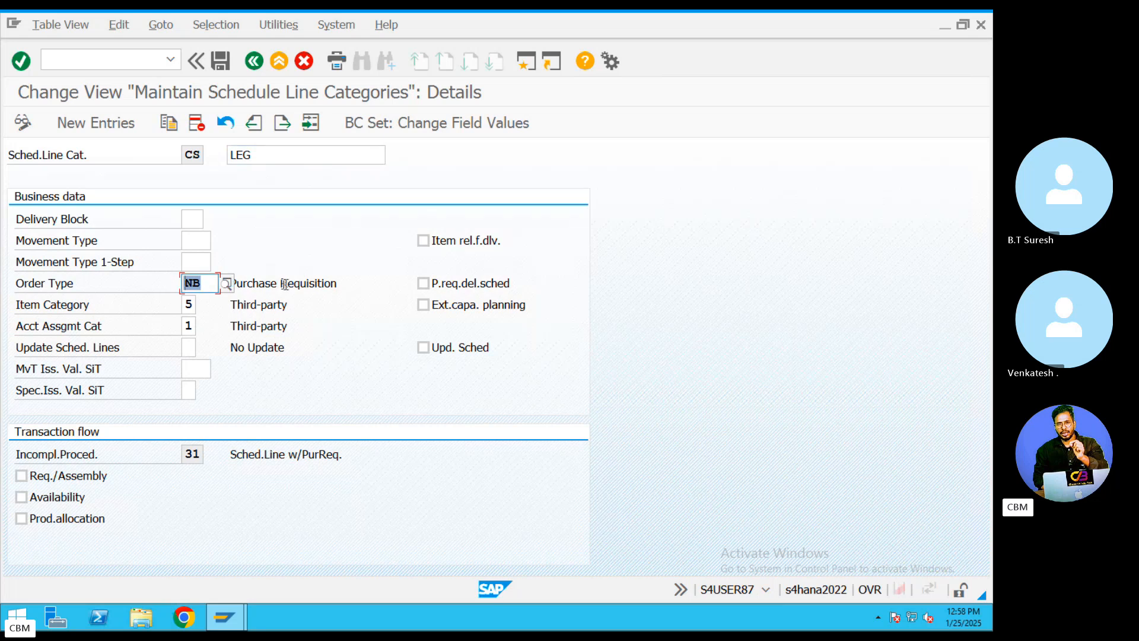
pyautogui.moveTo(289, 284); pyautogui.dragTo(246, 284)
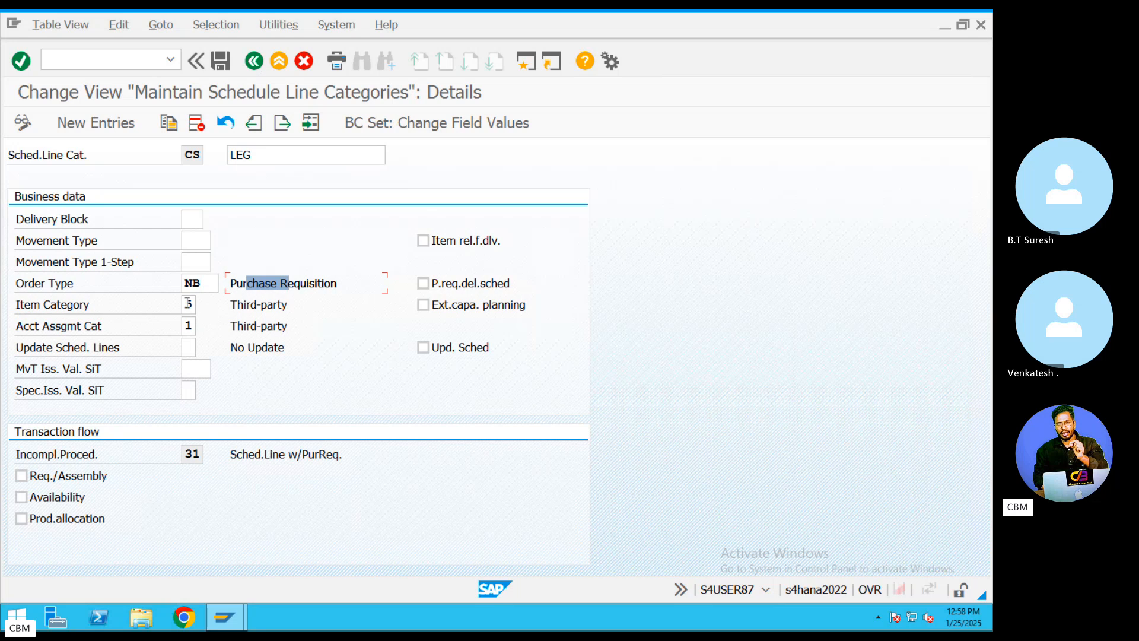
pyautogui.click(189, 304)
pyautogui.click(203, 305)
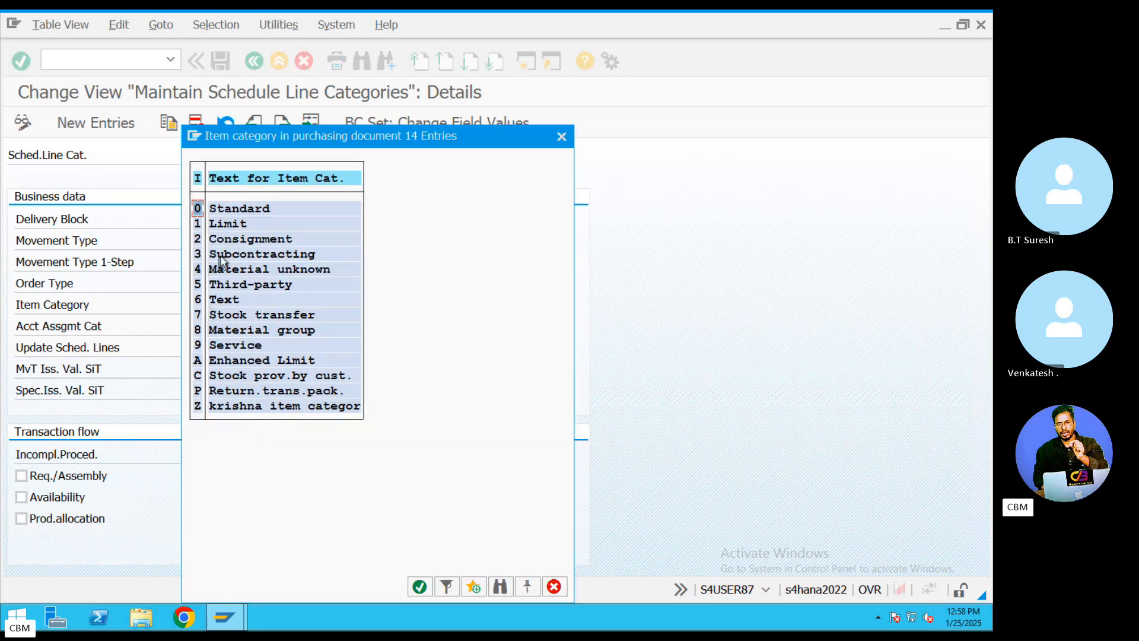
pyautogui.doubleClick(216, 284)
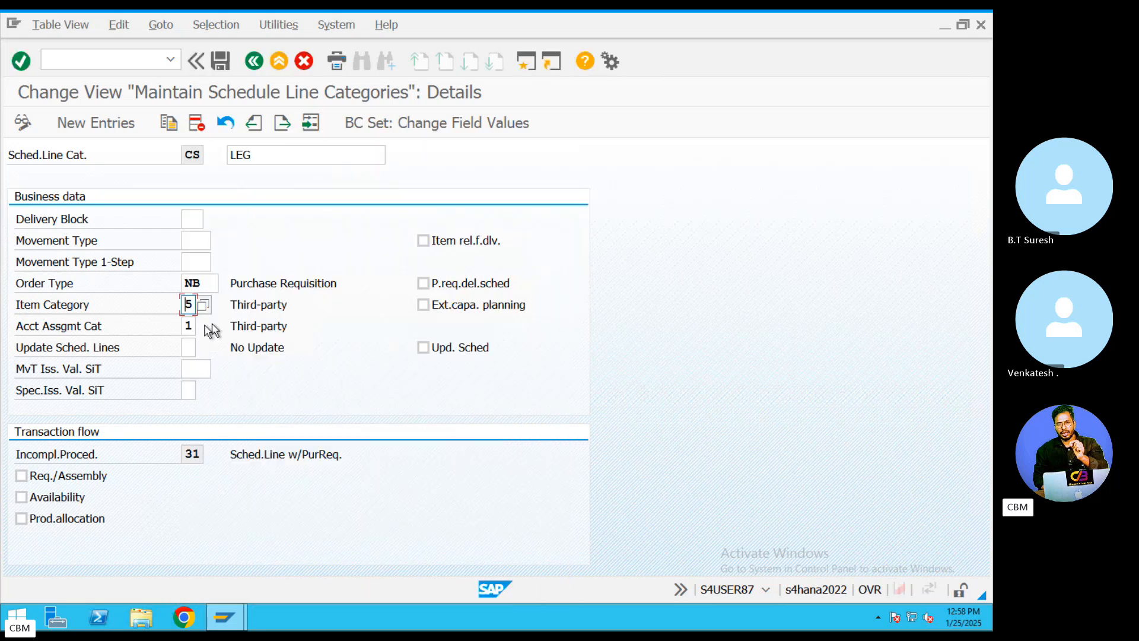
pyautogui.click(196, 326)
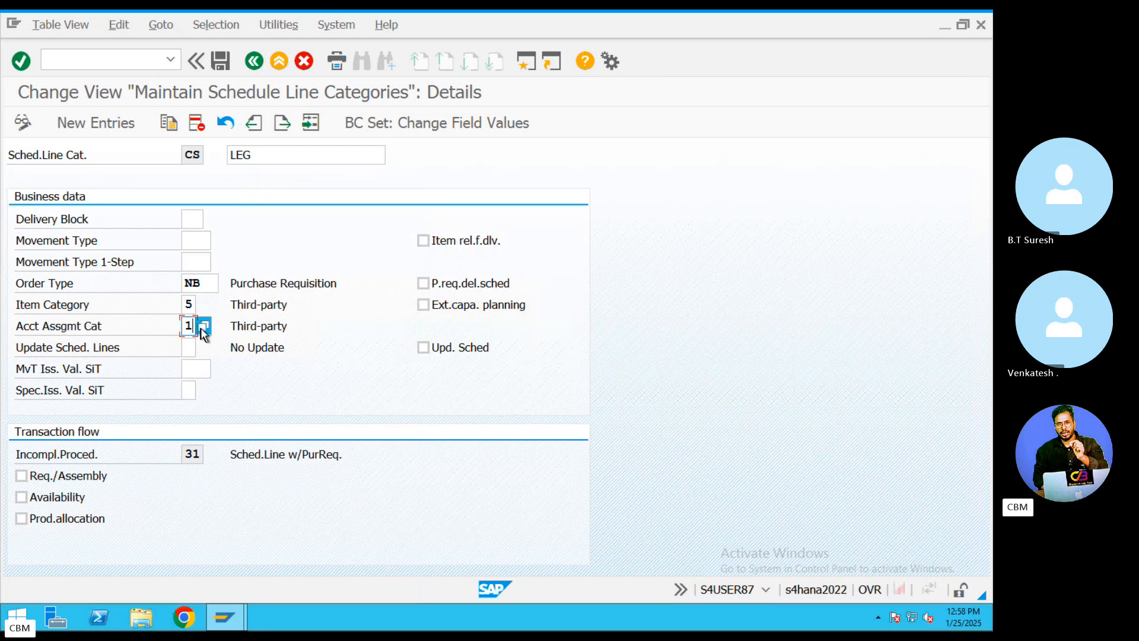
pyautogui.click(203, 325)
pyautogui.doubleClick(239, 203)
# - Leave the details of schedule line category CS and exit the schedule line category maintenance
pyautogui.doubleClick(201, 154)
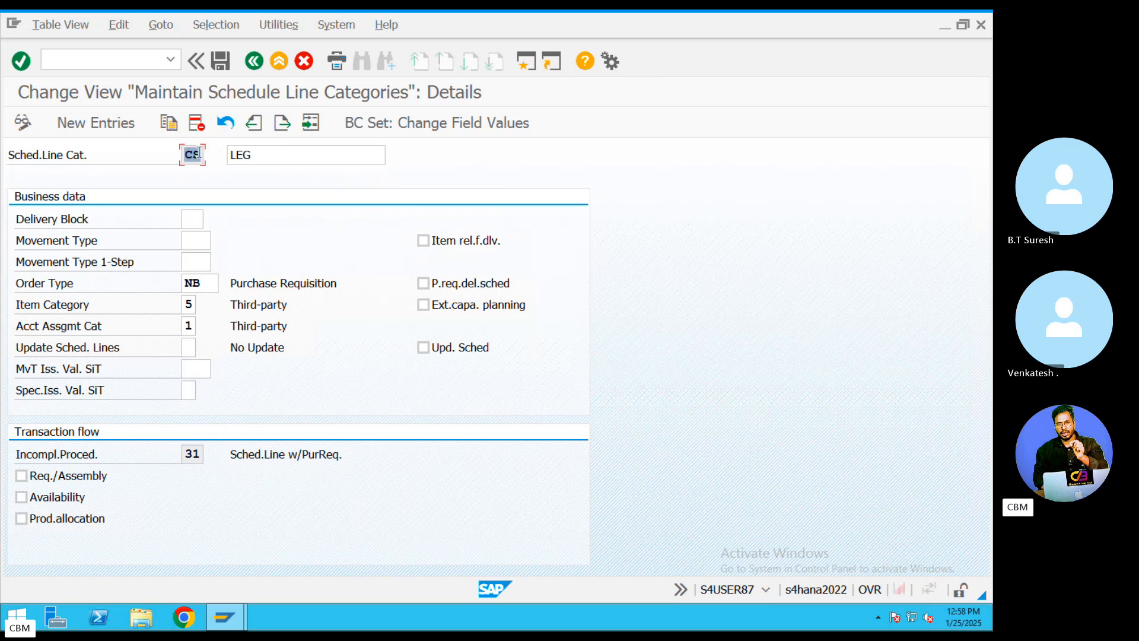
pyautogui.moveTo(198, 153); pyautogui.dragTo(191, 153)
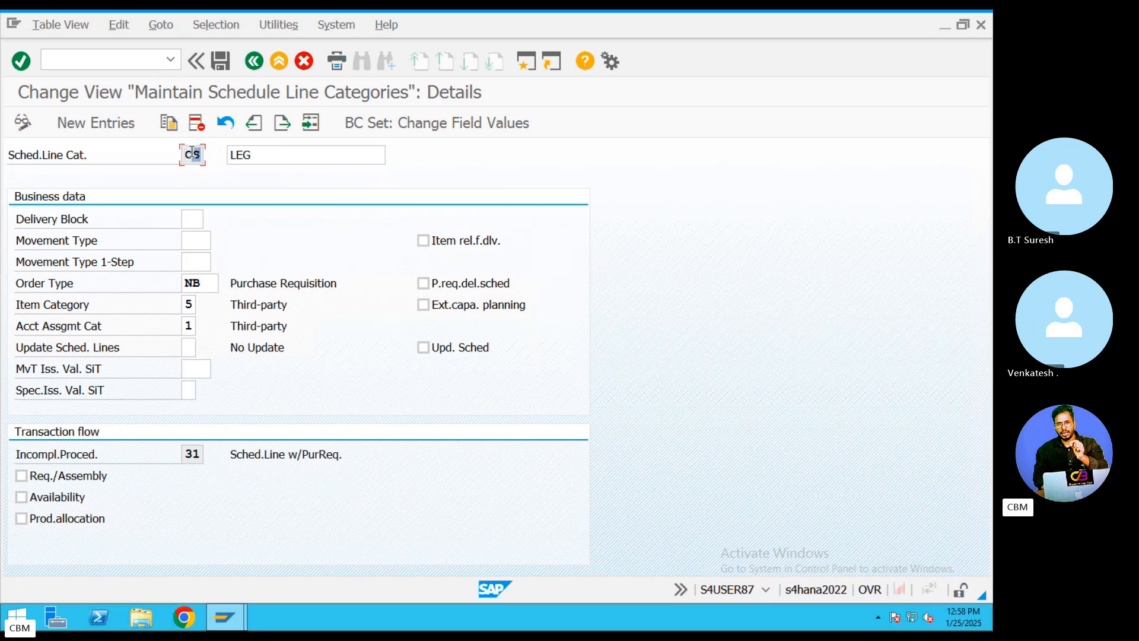
pyautogui.click(254, 61)
pyautogui.click(254, 60)
# - Switch to the third-party process PDF and review steps 1 to 3, covering MM02, VOV6 and the VOV7 item category setting
pyautogui.hotkey('ctrl', 'Left')
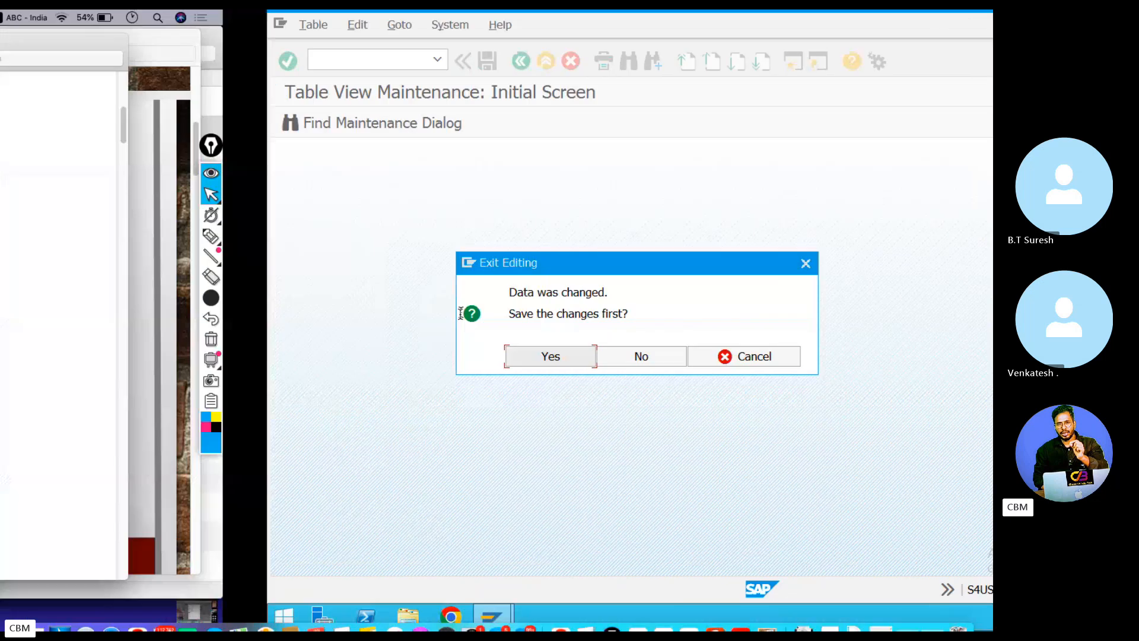
pyautogui.scroll(-3, 307, 346)
pyautogui.scroll(-3, 337, 344)
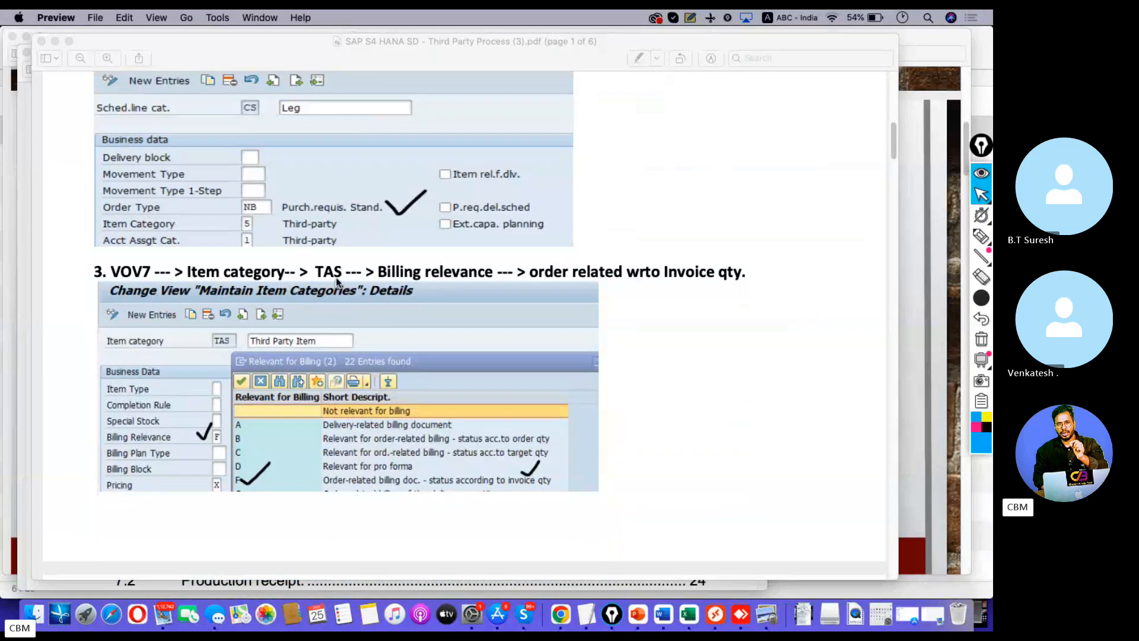
pyautogui.click(150, 273)
pyautogui.moveTo(150, 273); pyautogui.dragTo(118, 270)
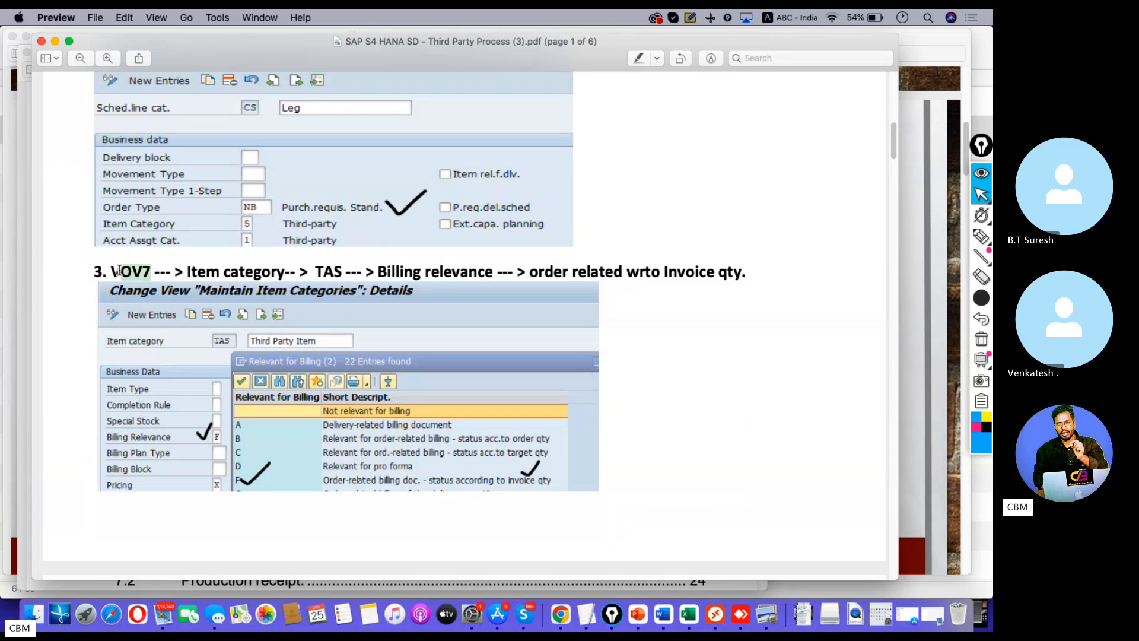
pyautogui.scroll(5, 138, 273)
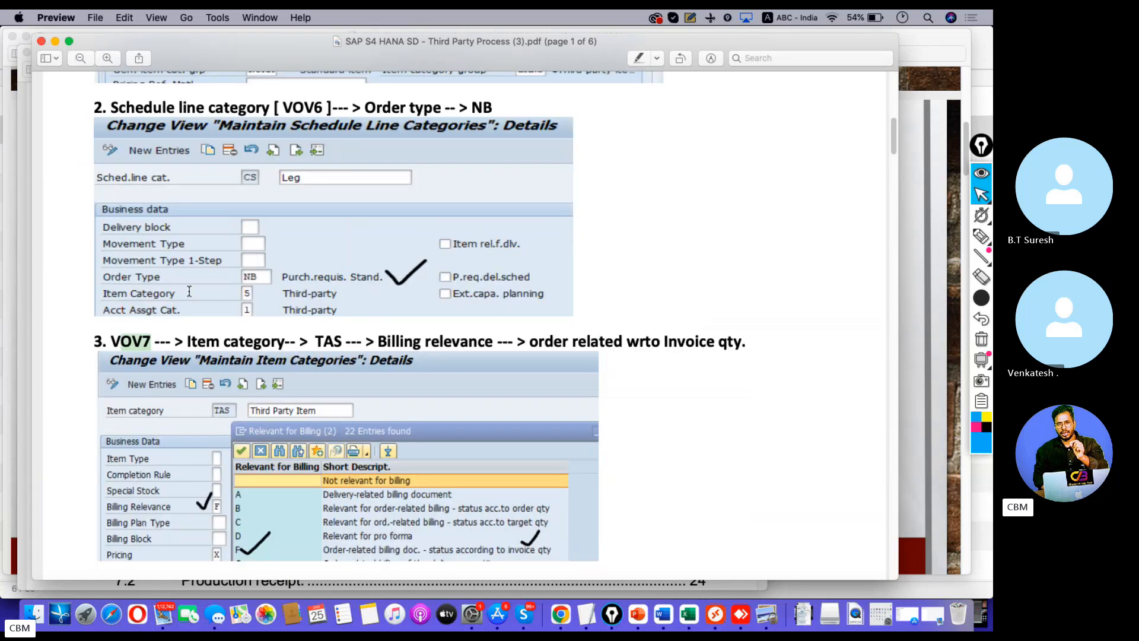
pyautogui.moveTo(287, 270); pyautogui.dragTo(321, 267)
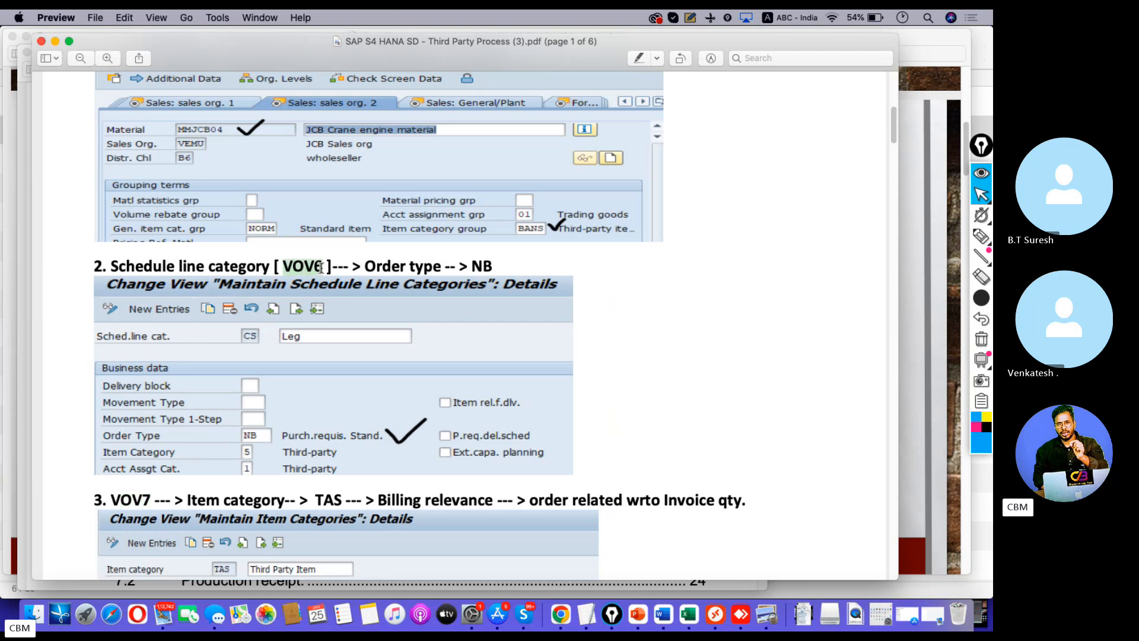
pyautogui.scroll(-1, 254, 362)
pyautogui.scroll(4, 253, 361)
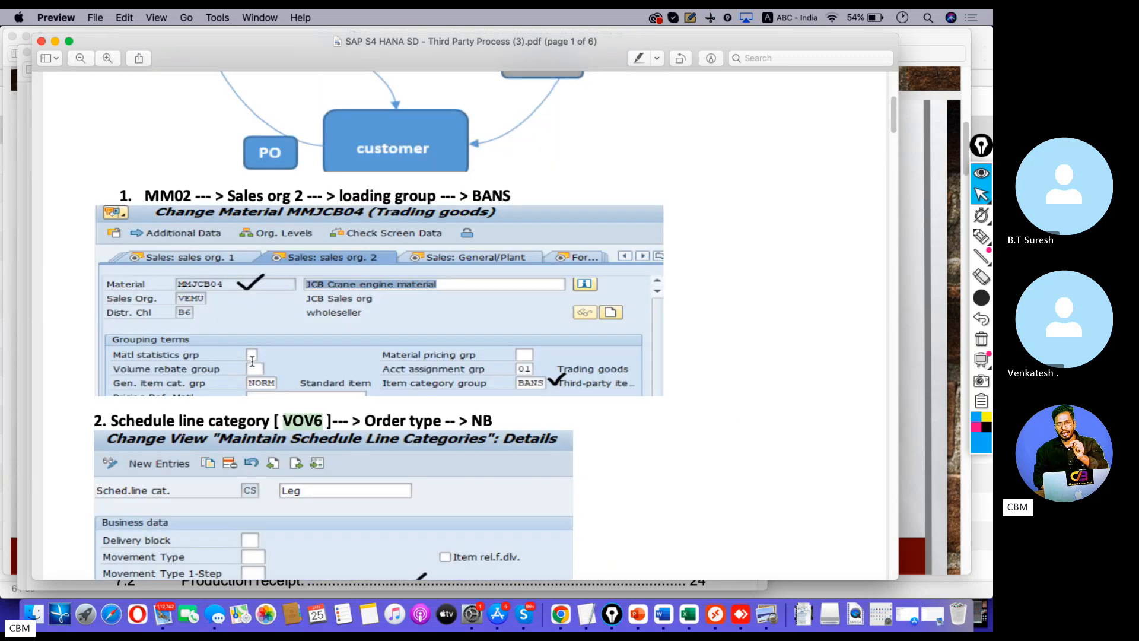
pyautogui.scroll(-8, 253, 360)
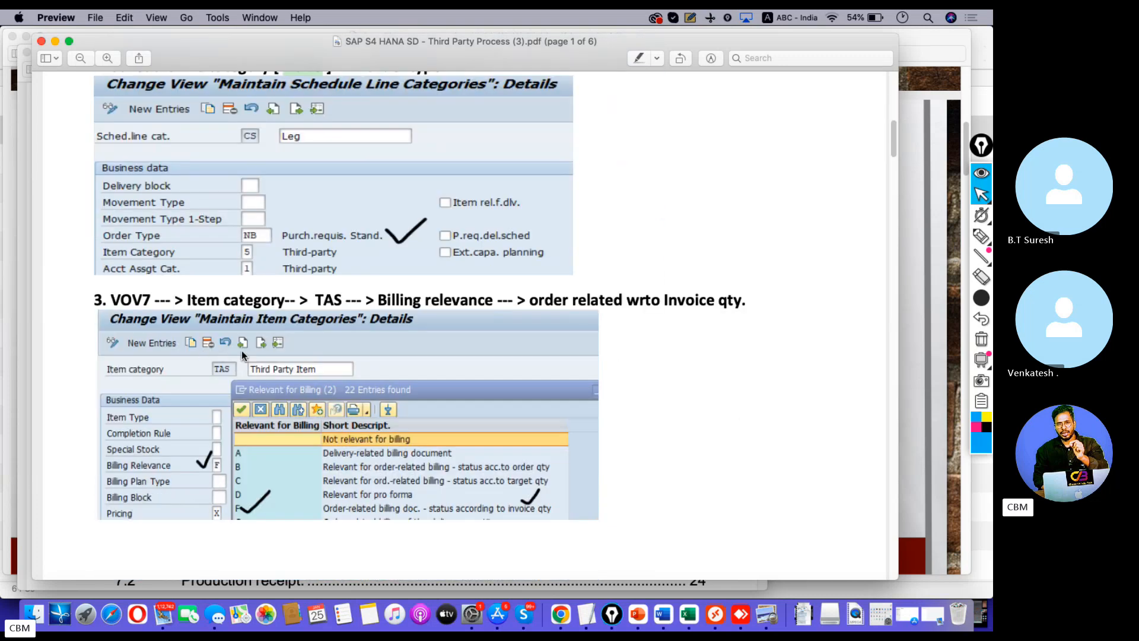
pyautogui.moveTo(157, 300); pyautogui.dragTo(110, 299)
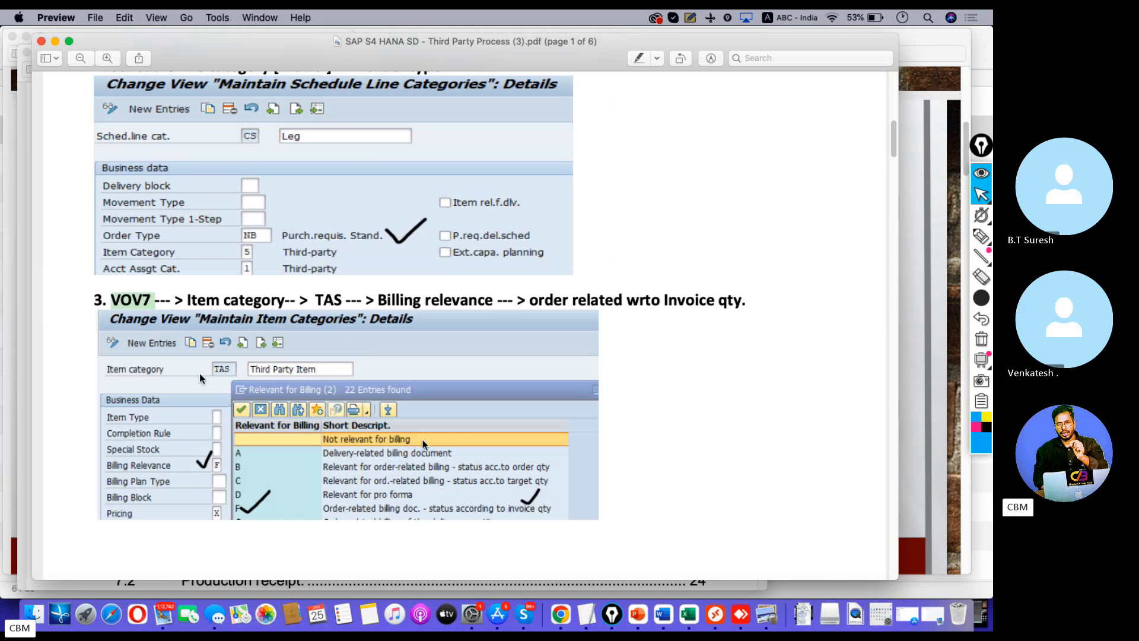
# - Switch back to the SAP session and start transaction VOV7
pyautogui.click(712, 609)
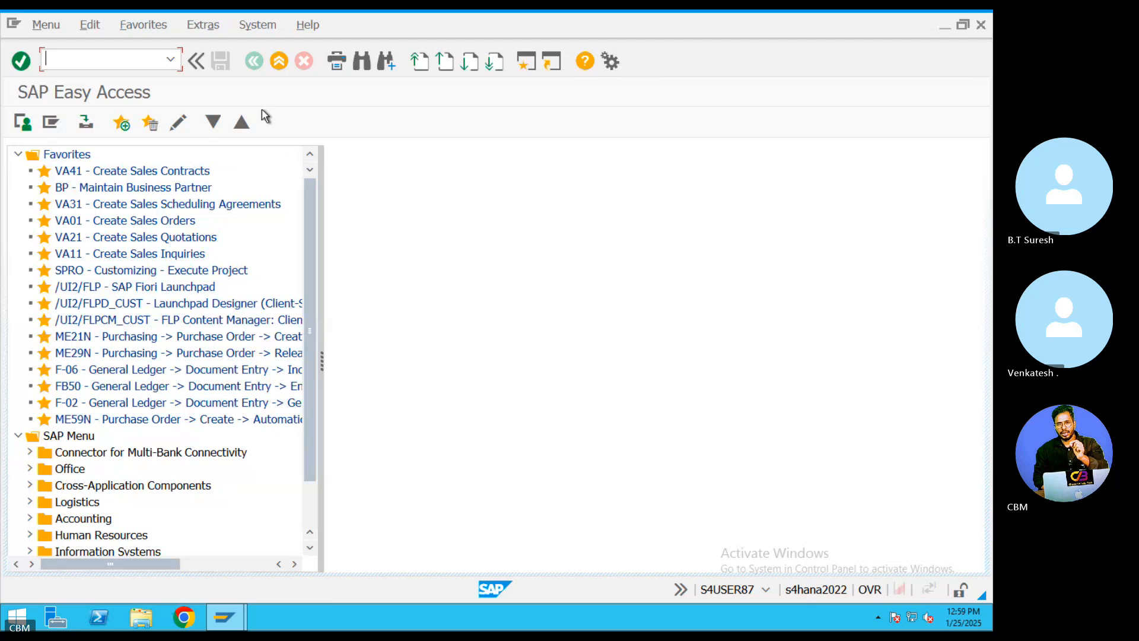
pyautogui.write('VOV7')
pyautogui.press('Return')
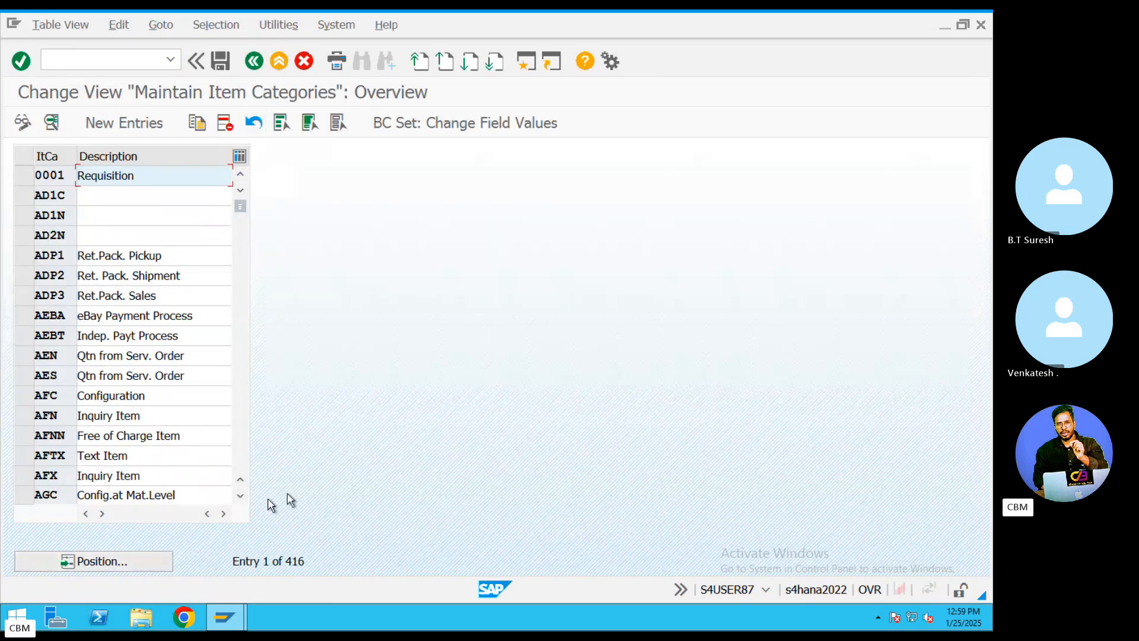
# - Check the item category in the process PDF, then position the item category list at TAS and open its details
pyautogui.hotkey('ctrl', 'Left')
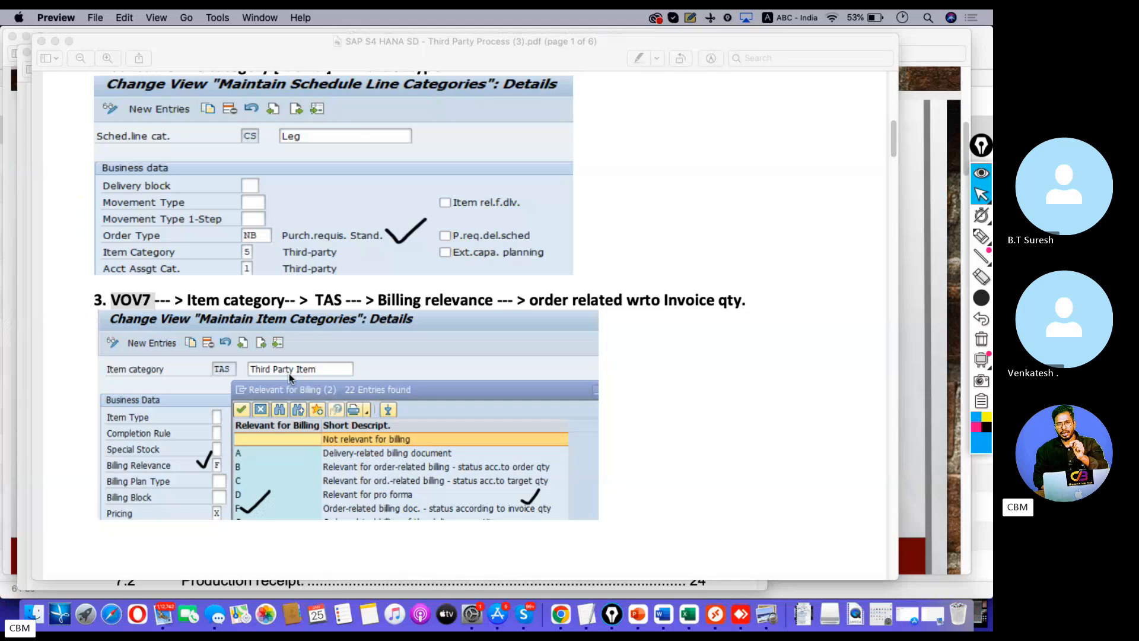
pyautogui.press('super+Tab')
pyautogui.doubleClick(94, 137)
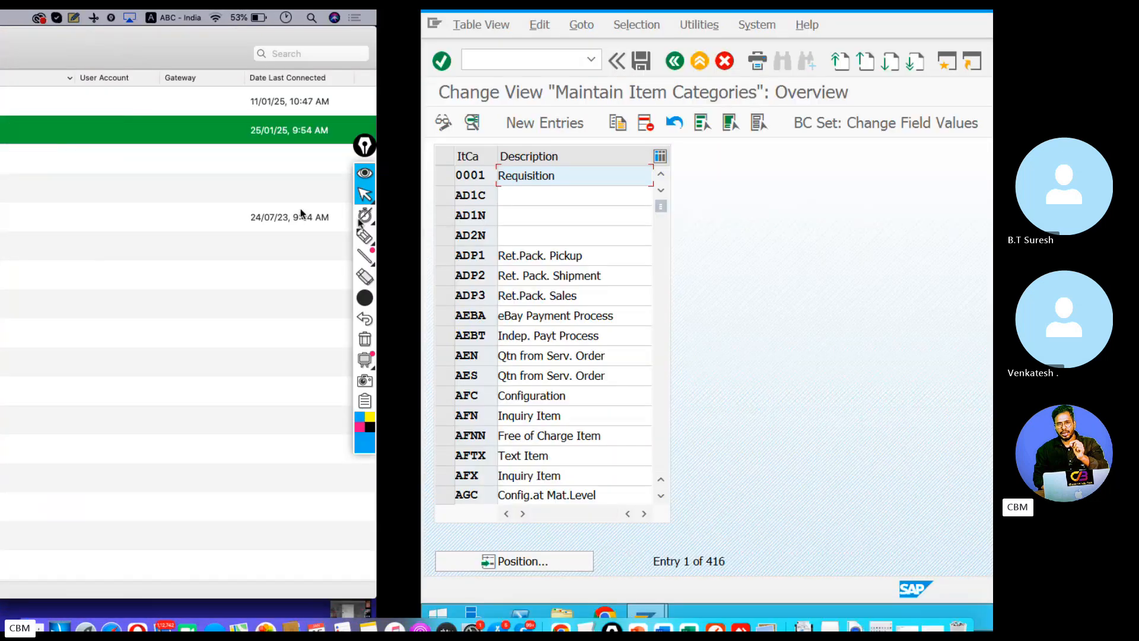
pyautogui.click(116, 562)
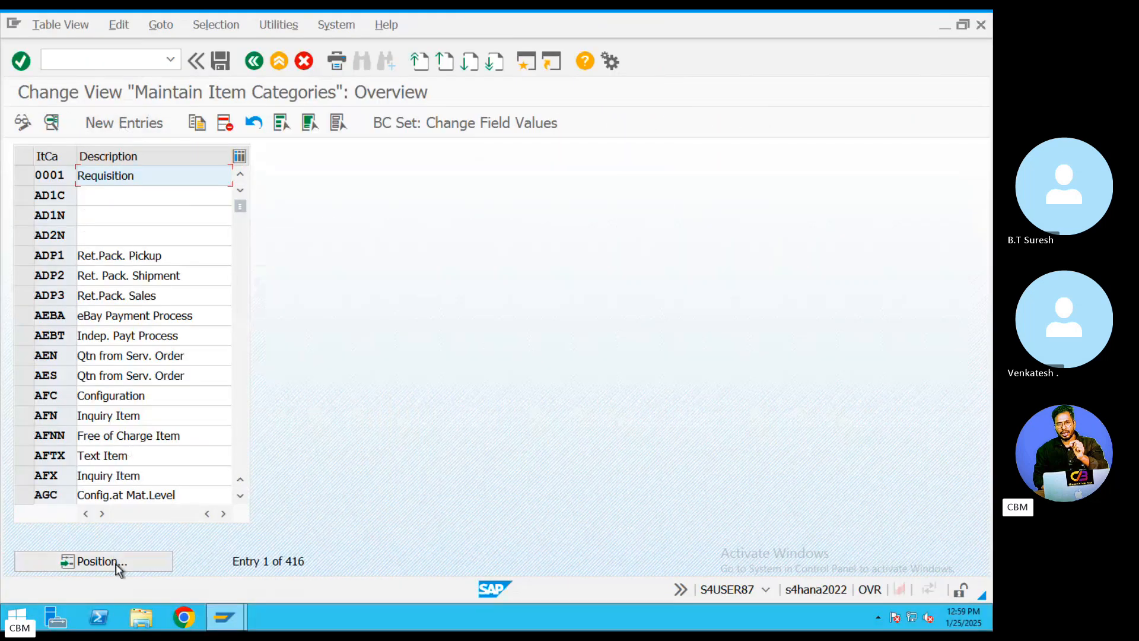
pyautogui.write('TAS')
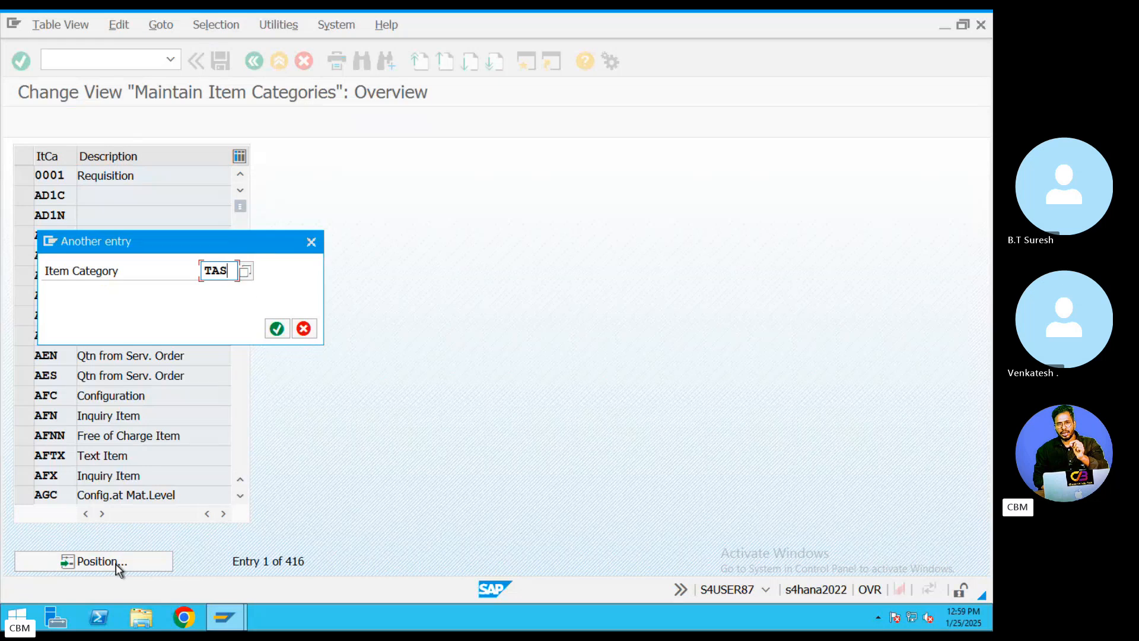
pyautogui.press('Return')
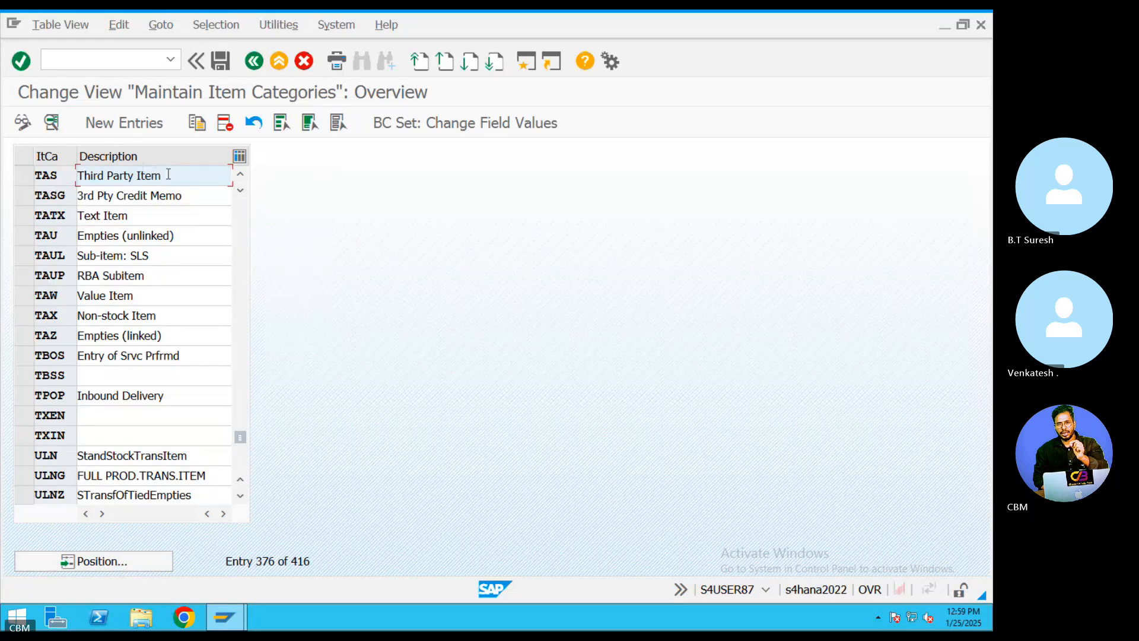
pyautogui.moveTo(104, 175); pyautogui.dragTo(162, 175)
pyautogui.click(34, 175)
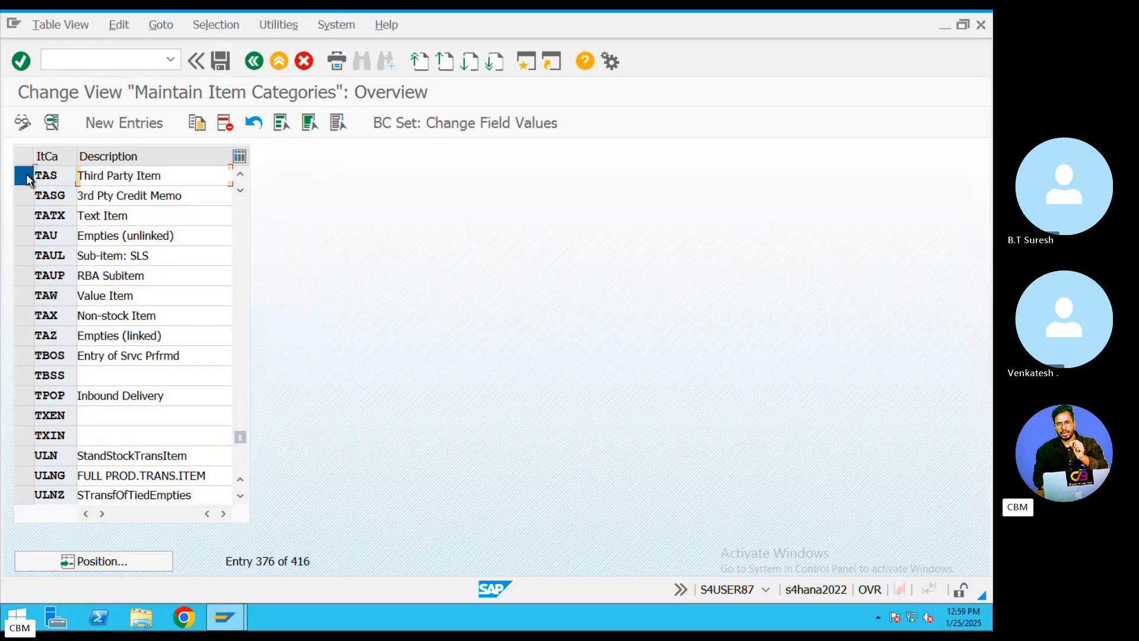
pyautogui.doubleClick(131, 175)
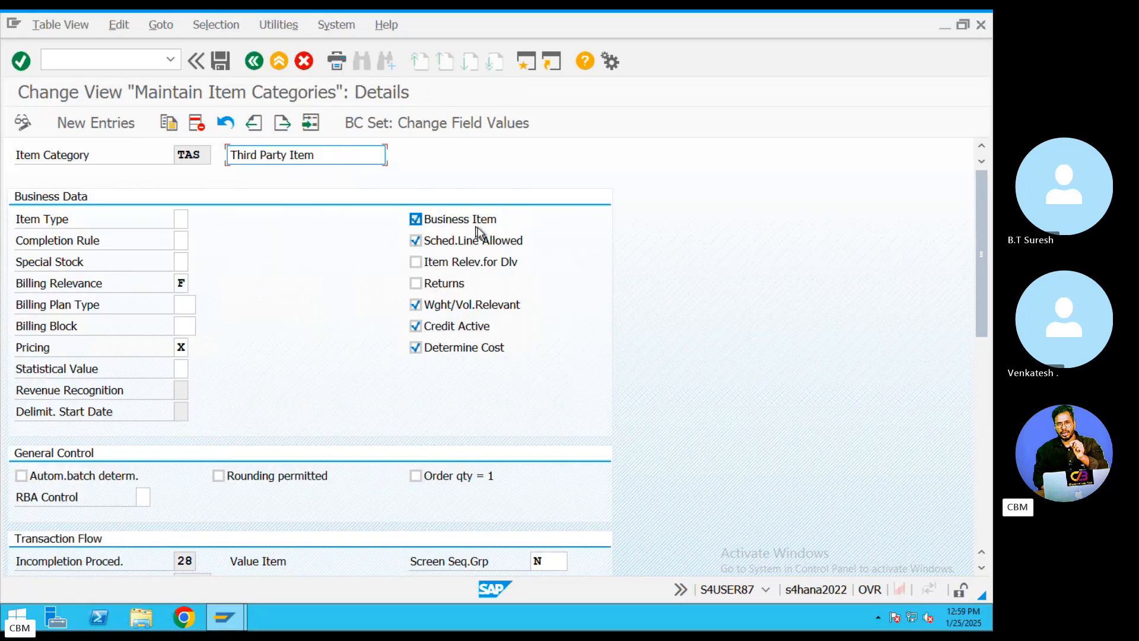
# - Review the billing relevance options of item category TAS and choose F, order-related billing document with status according to invoice quantity
pyautogui.click(181, 284)
pyautogui.moveTo(189, 283); pyautogui.dragTo(177, 283)
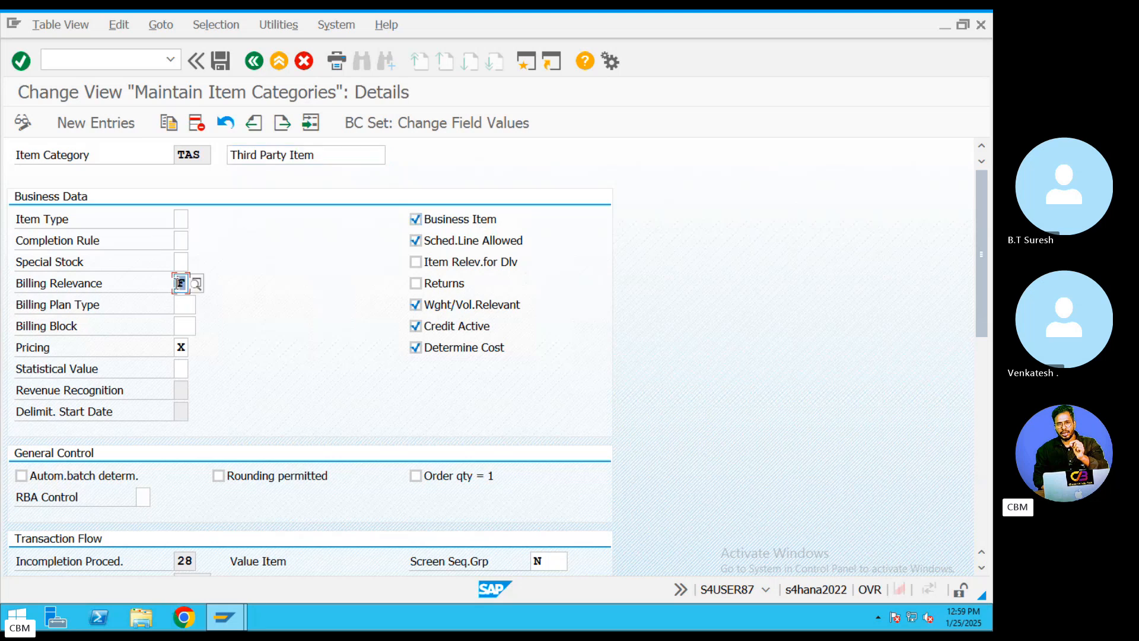
pyautogui.click(201, 285)
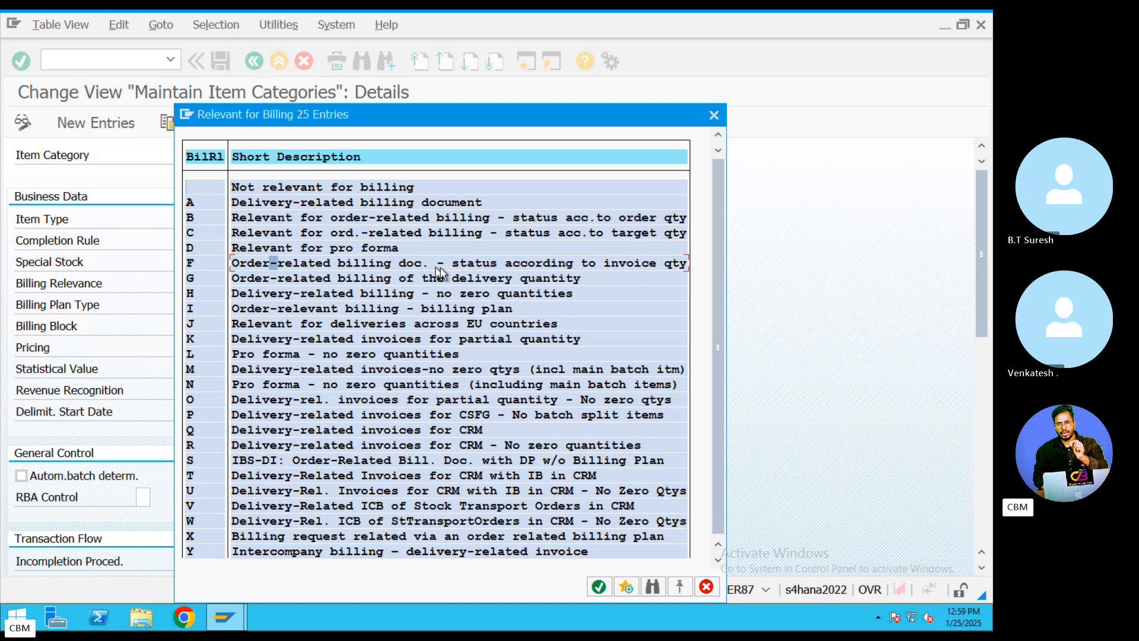
pyautogui.doubleClick(505, 267)
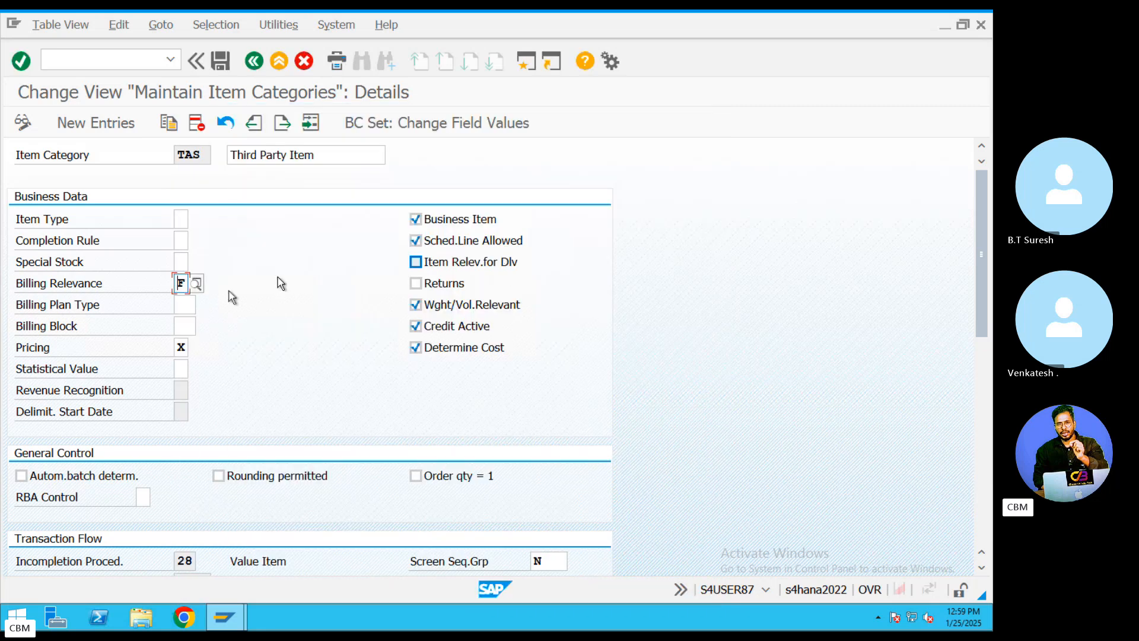
# - View the pricing relevance options of item category TAS and close the list without choosing one
pyautogui.click(180, 347)
pyautogui.click(197, 348)
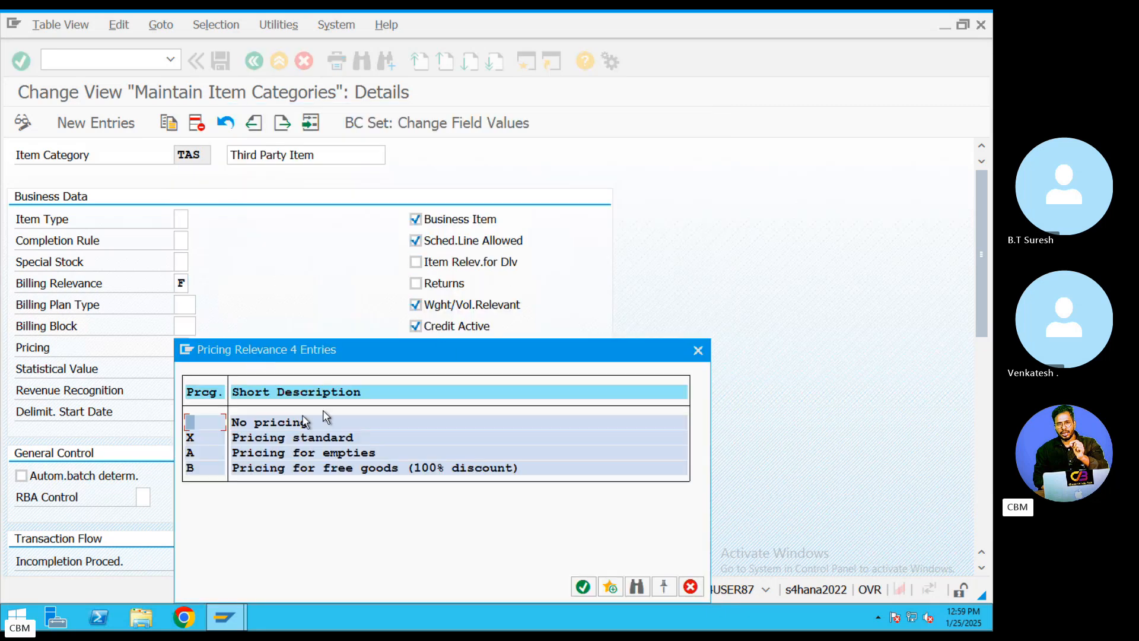
pyautogui.click(696, 353)
# - Examine the remaining settings of item category TAS, including general control, transaction flow, bill of material and value contract
pyautogui.scroll(-3, 293, 328)
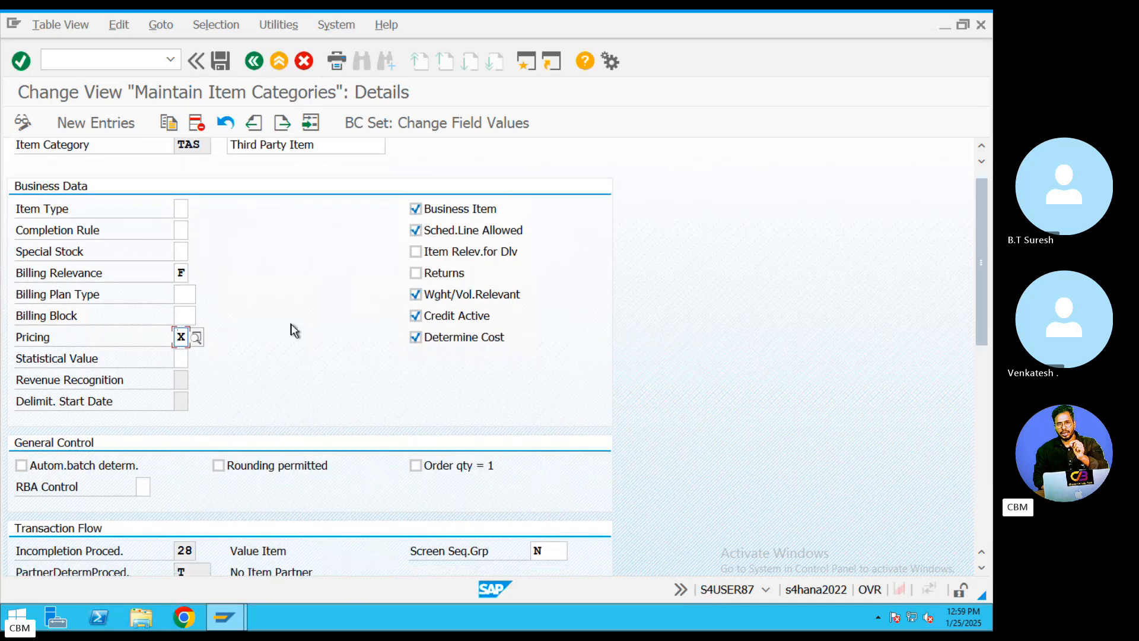
pyautogui.scroll(-4, 293, 328)
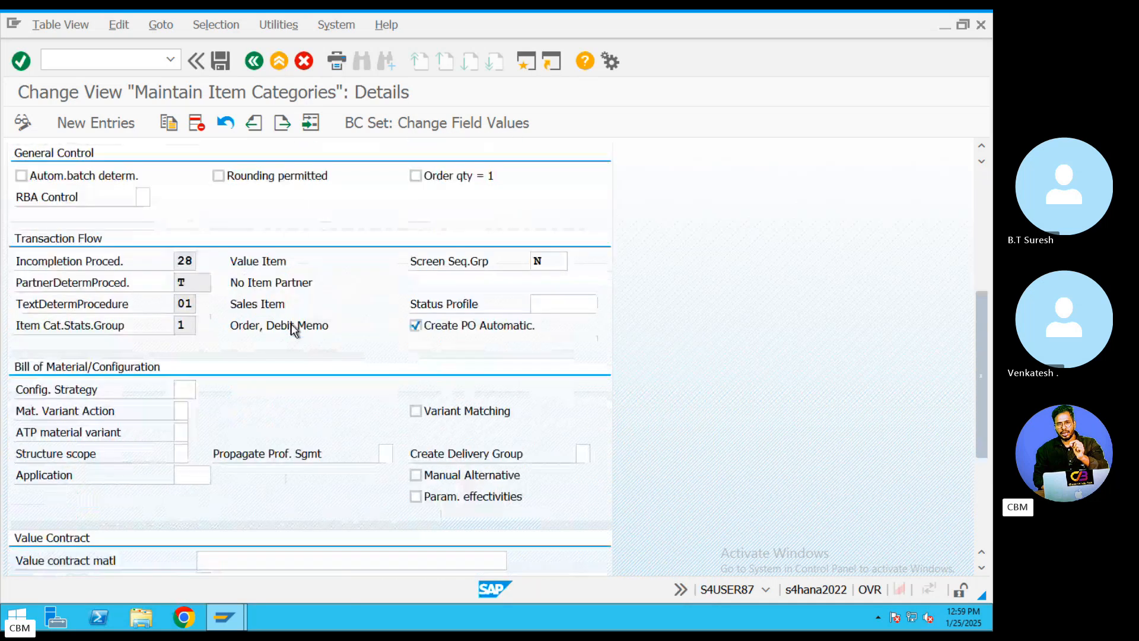
pyautogui.scroll(-5, 292, 328)
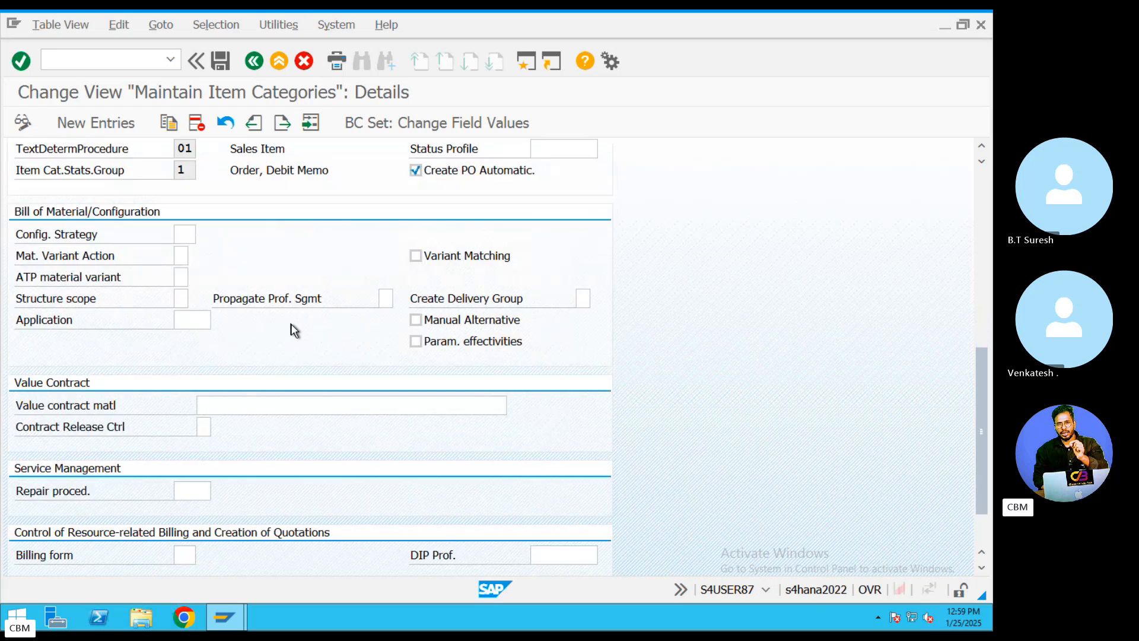
pyautogui.scroll(3, 255, 241)
pyautogui.scroll(7, 255, 240)
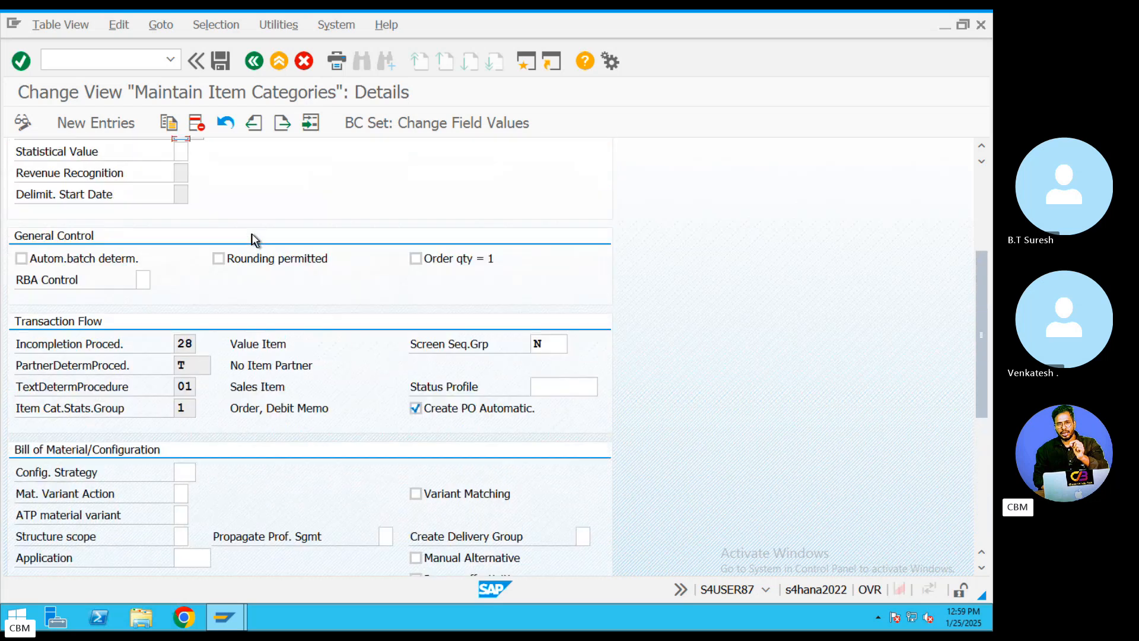
pyautogui.scroll(1, 240, 241)
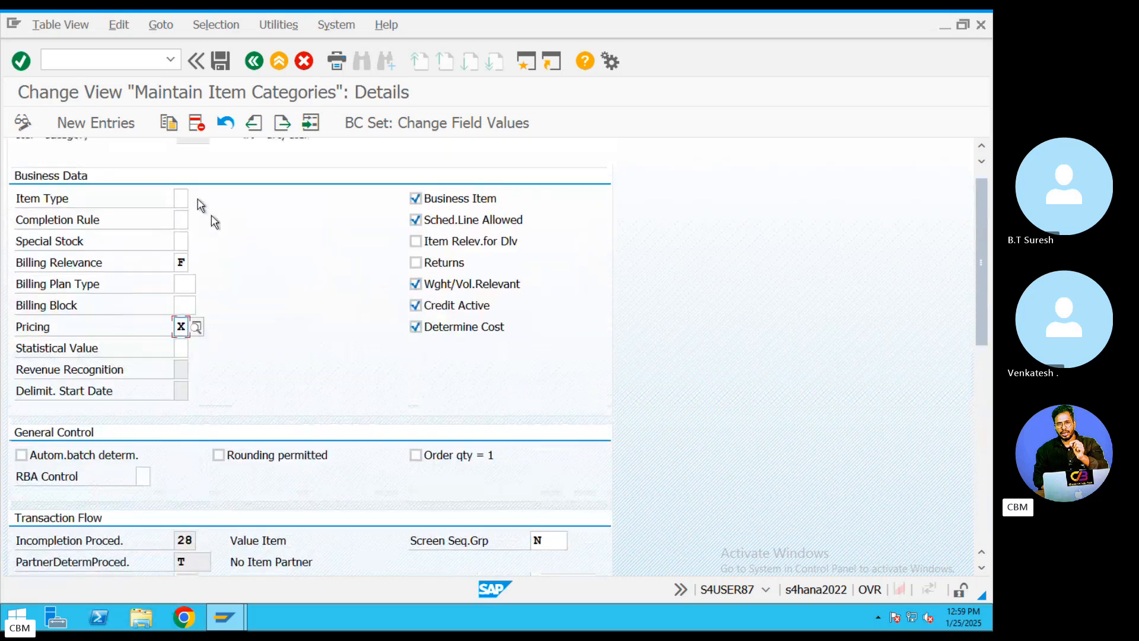
pyautogui.scroll(1, 215, 222)
pyautogui.doubleClick(207, 154)
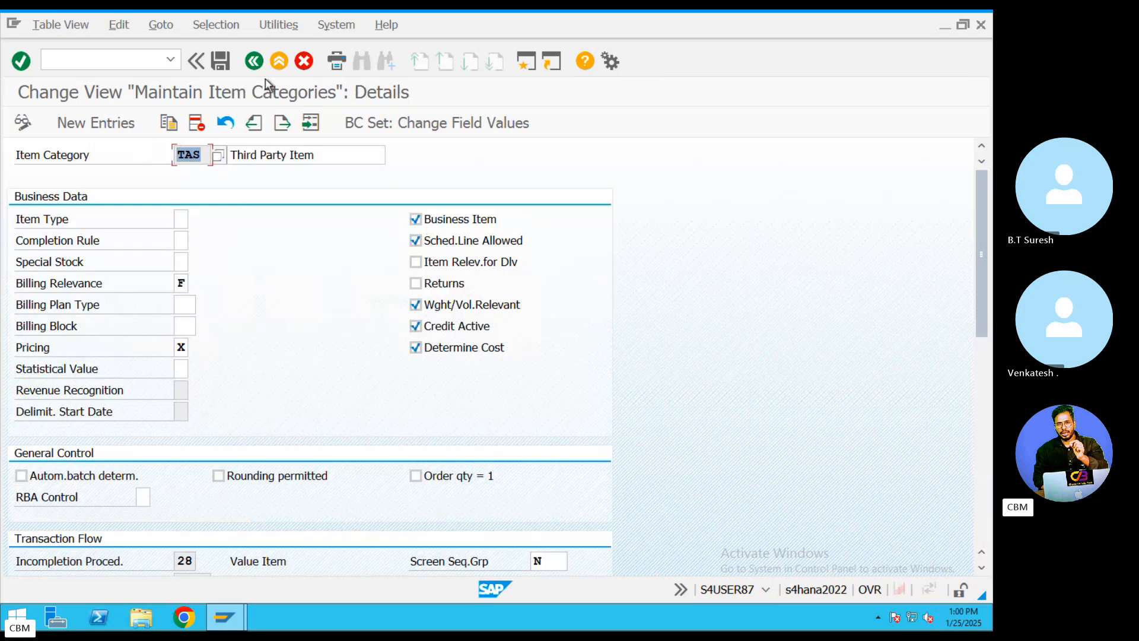
# - Exit the item category maintenance without saving the changes
pyautogui.click(255, 61)
pyautogui.click(255, 61)
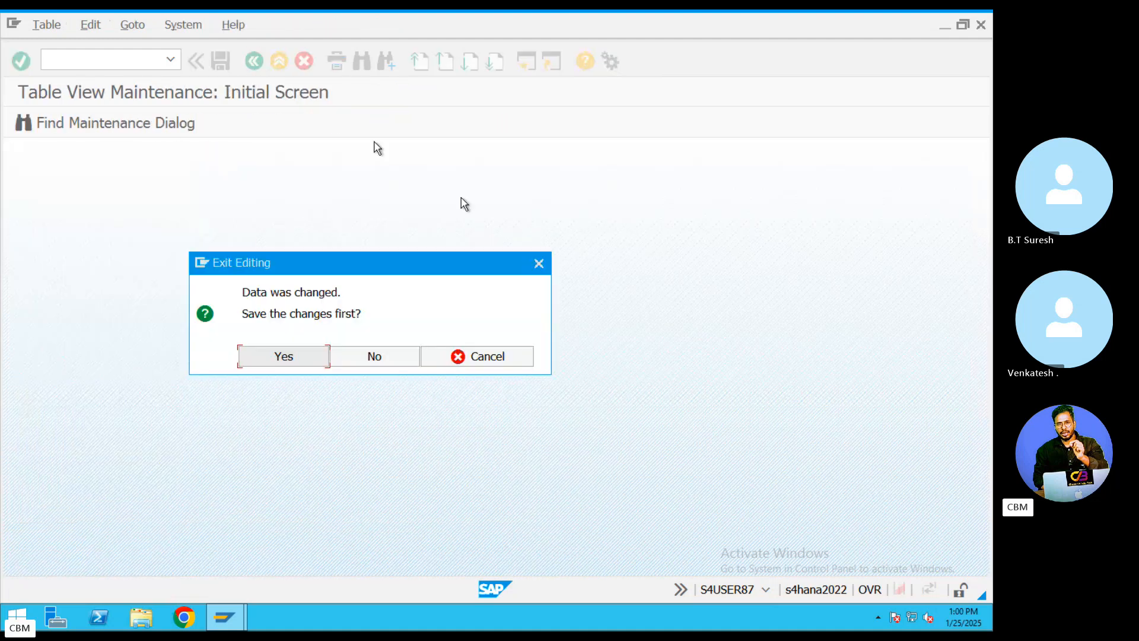
pyautogui.click(375, 356)
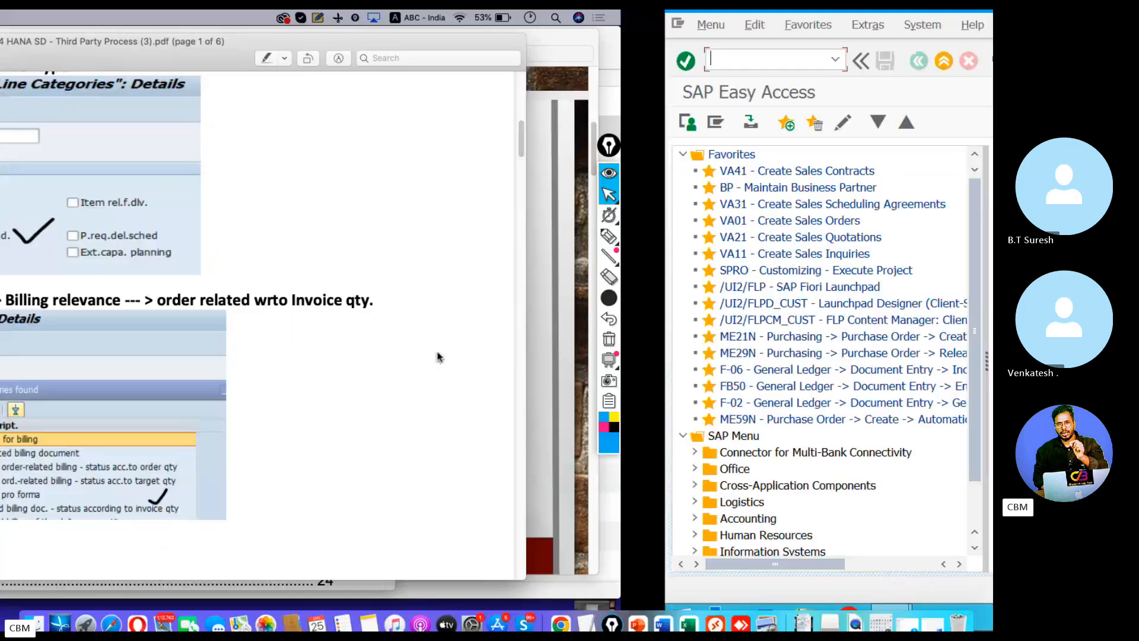
# - Recap steps 1 to 3 in the process PDF and read on to step 4 about the purchasing and MRP 2 settings
pyautogui.click(340, 300)
pyautogui.scroll(5, 340, 300)
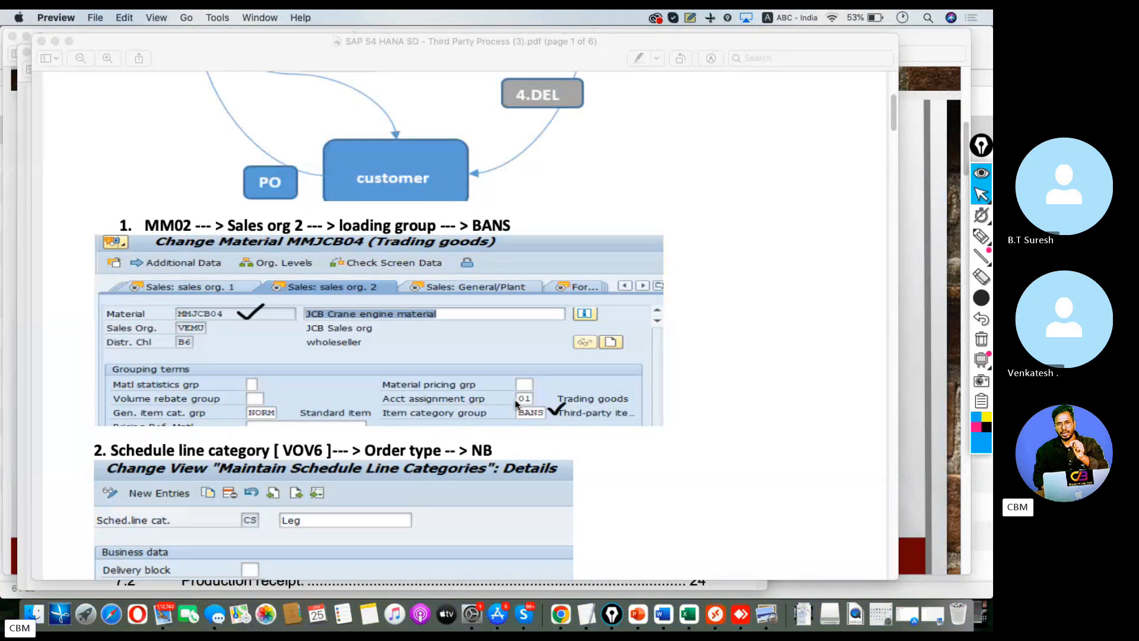
pyautogui.scroll(-9, 516, 404)
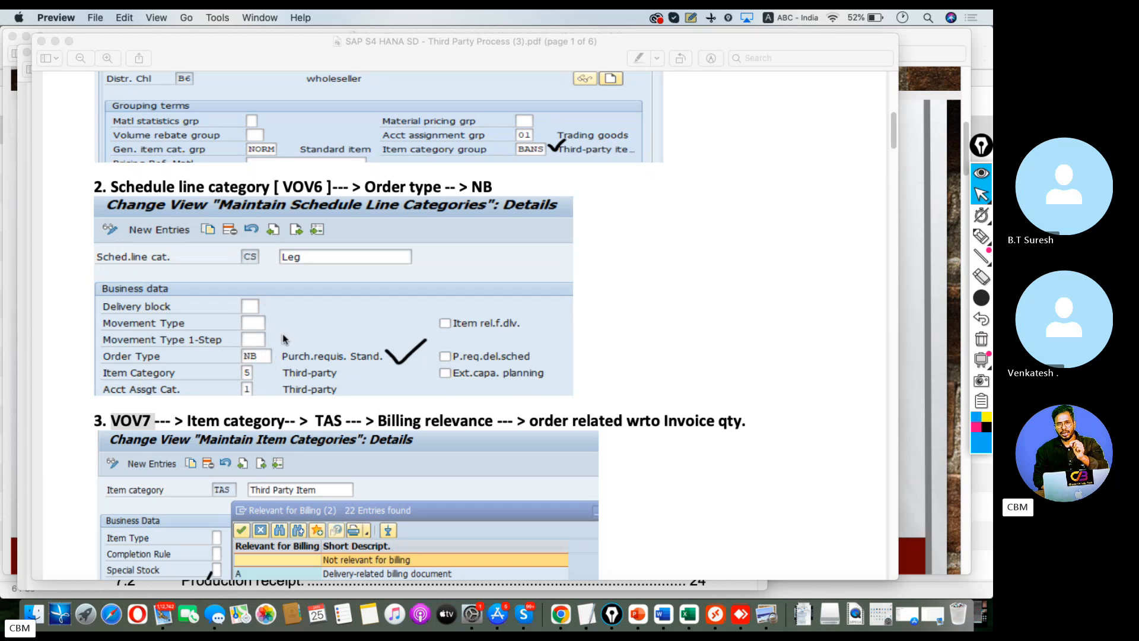
pyautogui.scroll(-5, 284, 339)
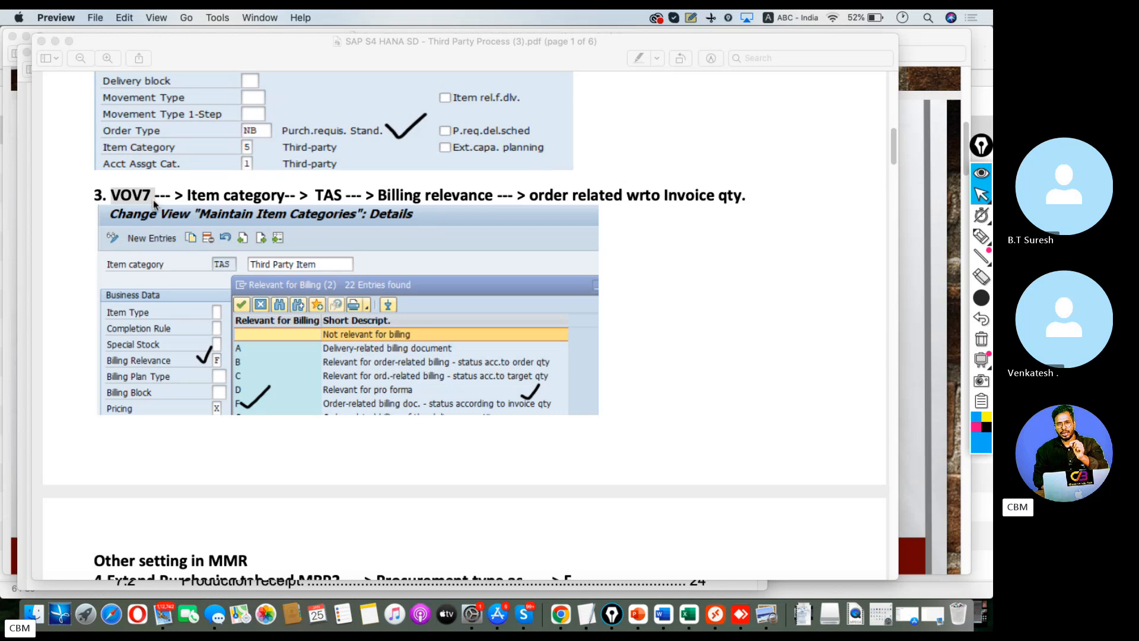
pyautogui.scroll(-6, 313, 274)
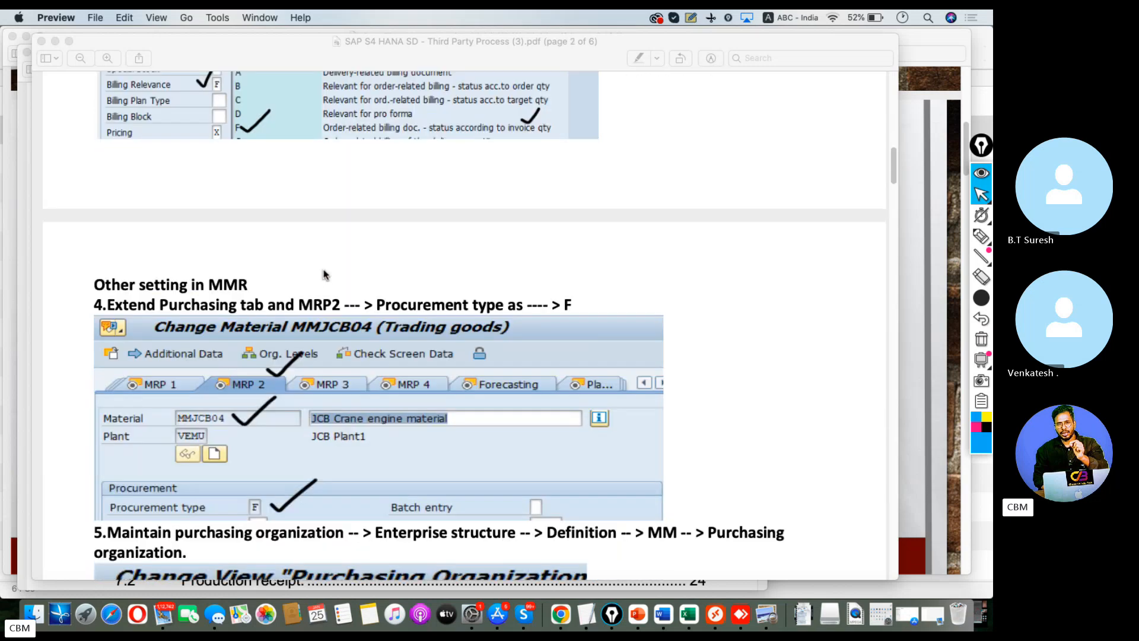
# - Finish reading step 4 in the PDF, switch to Microsoft Remote Desktop and open the MRP 2 view of material 1848 in MM02
pyautogui.scroll(-1, 325, 274)
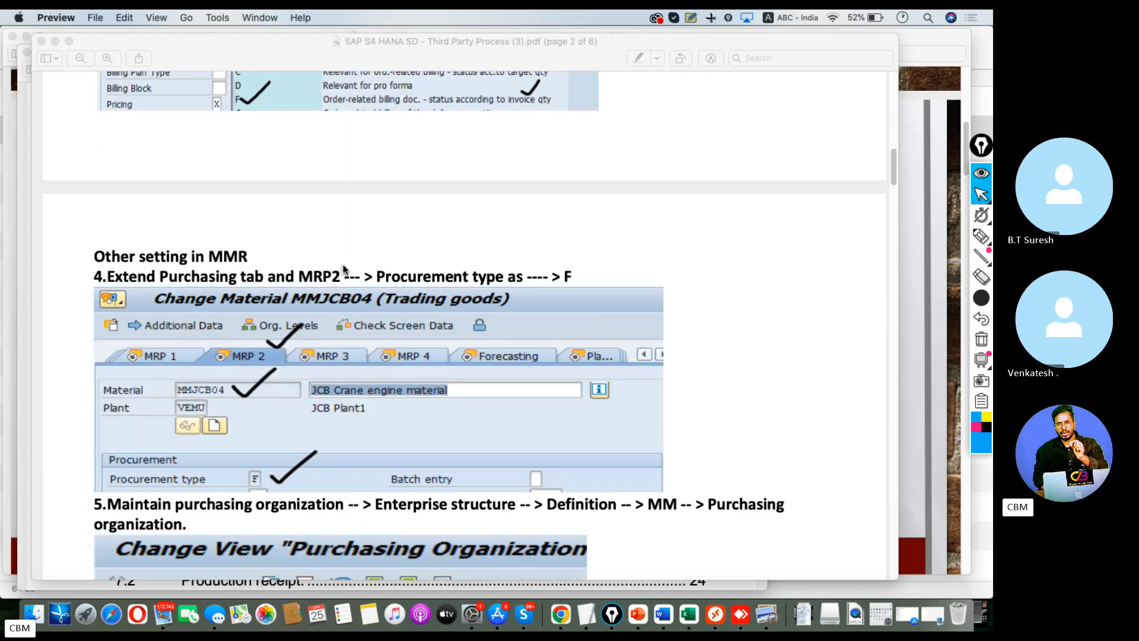
pyautogui.click(311, 277)
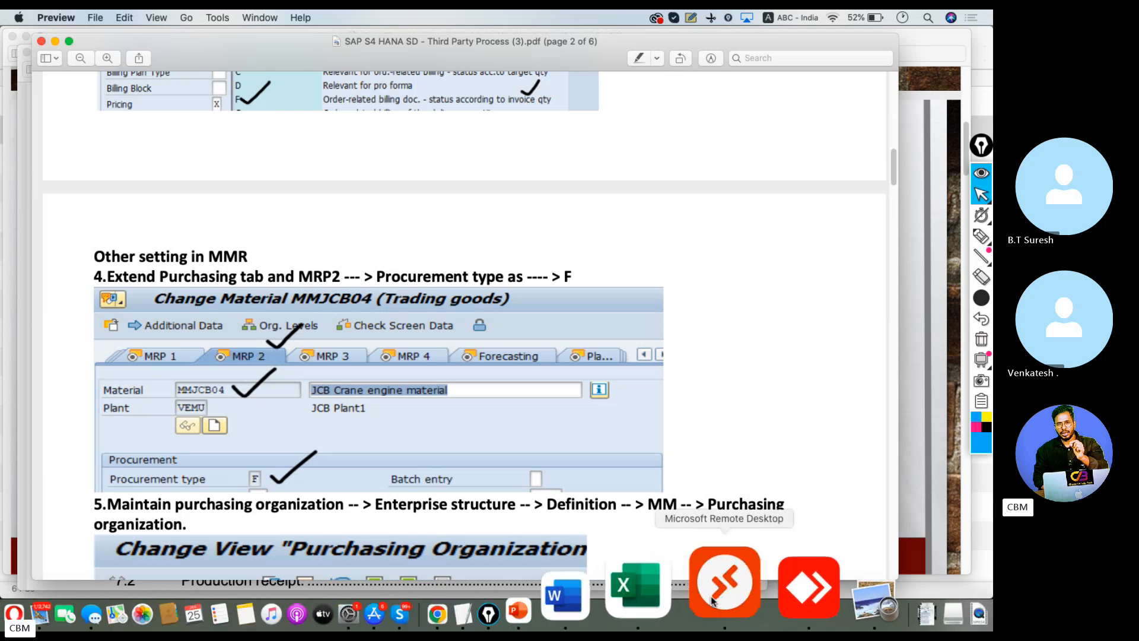
pyautogui.click(724, 615)
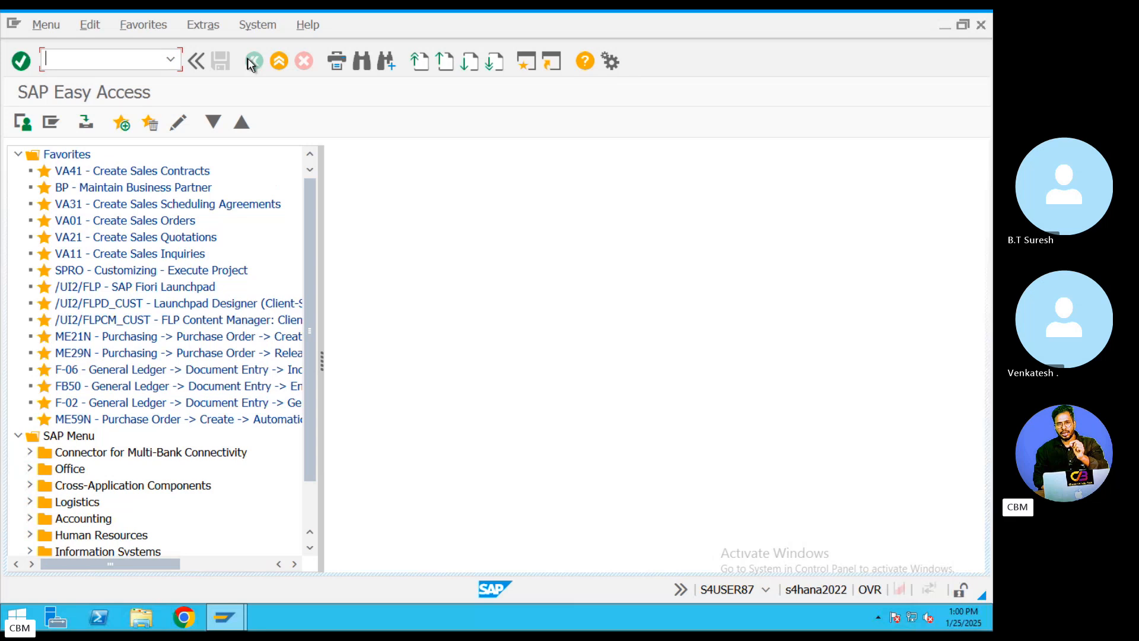
pyautogui.write('MM02')
pyautogui.press('Return')
pyautogui.press('Return')
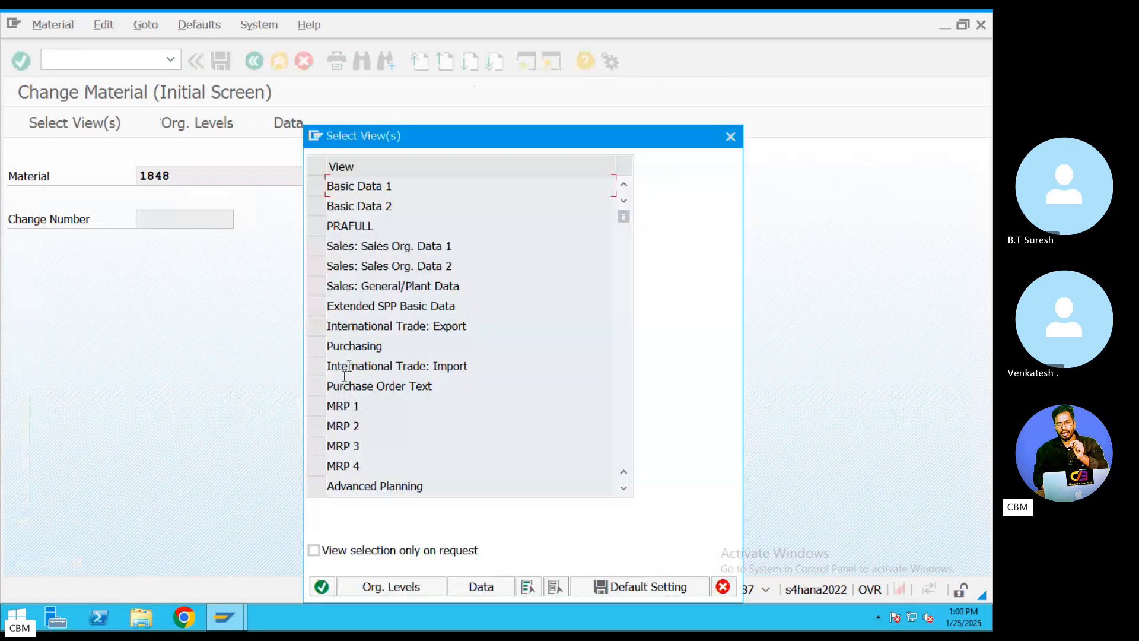
pyautogui.click(319, 426)
pyautogui.click(321, 586)
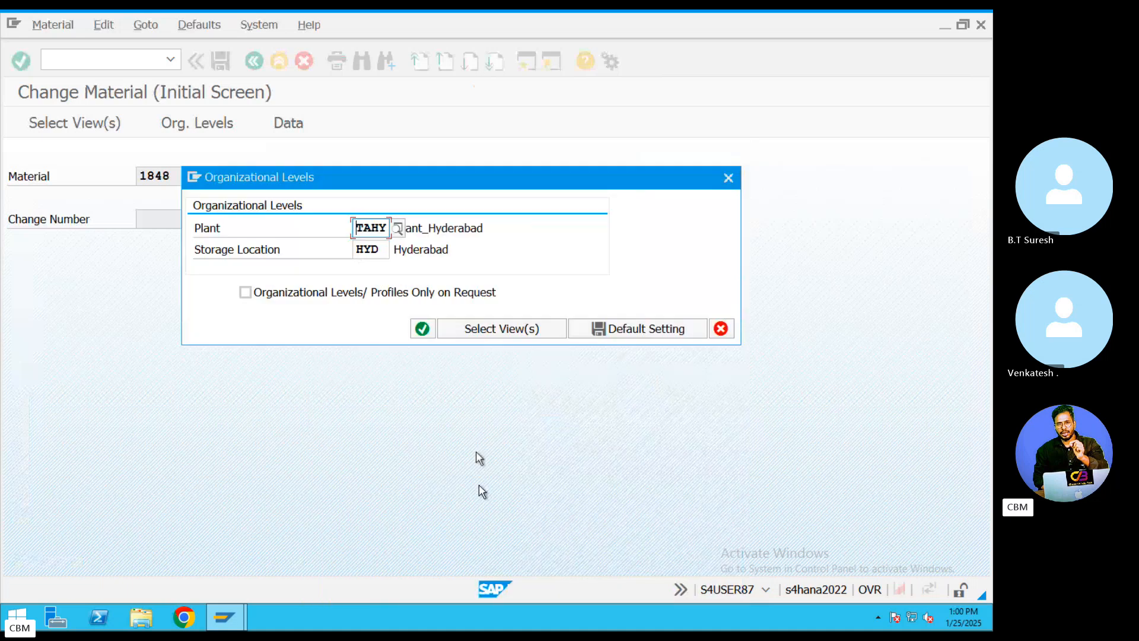
# - Set the organizational levels to plant ABRL and storage location hyd1 and open the material data
pyautogui.moveTo(382, 230); pyautogui.dragTo(419, 265)
pyautogui.press('BackSpace')
pyautogui.click(386, 252)
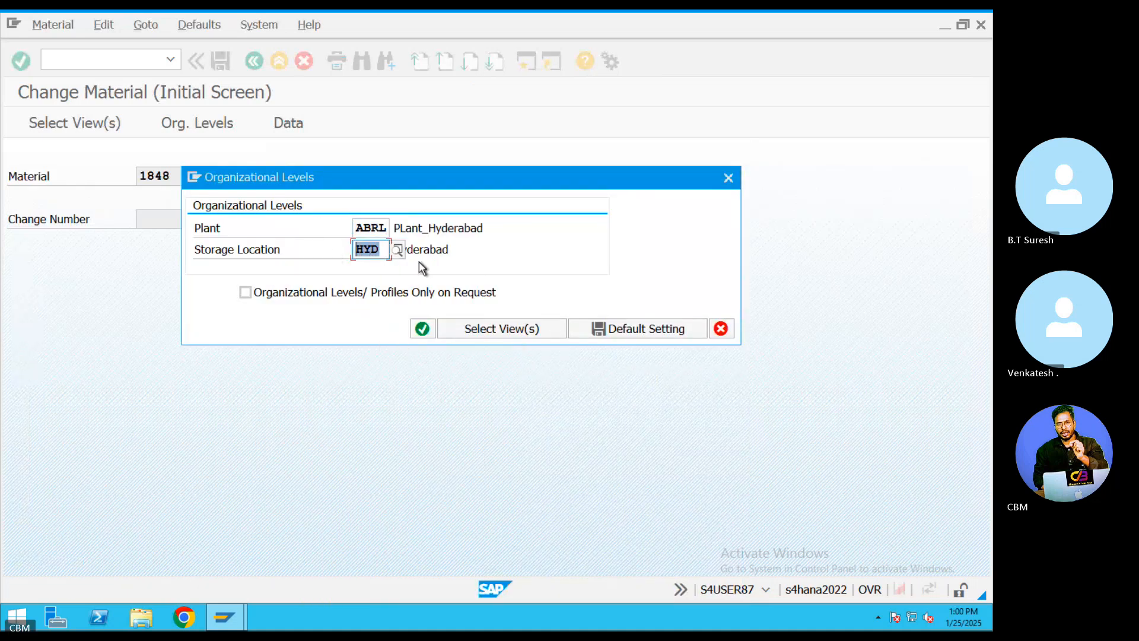
pyautogui.press('BackSpace')
pyautogui.write('hyd1')
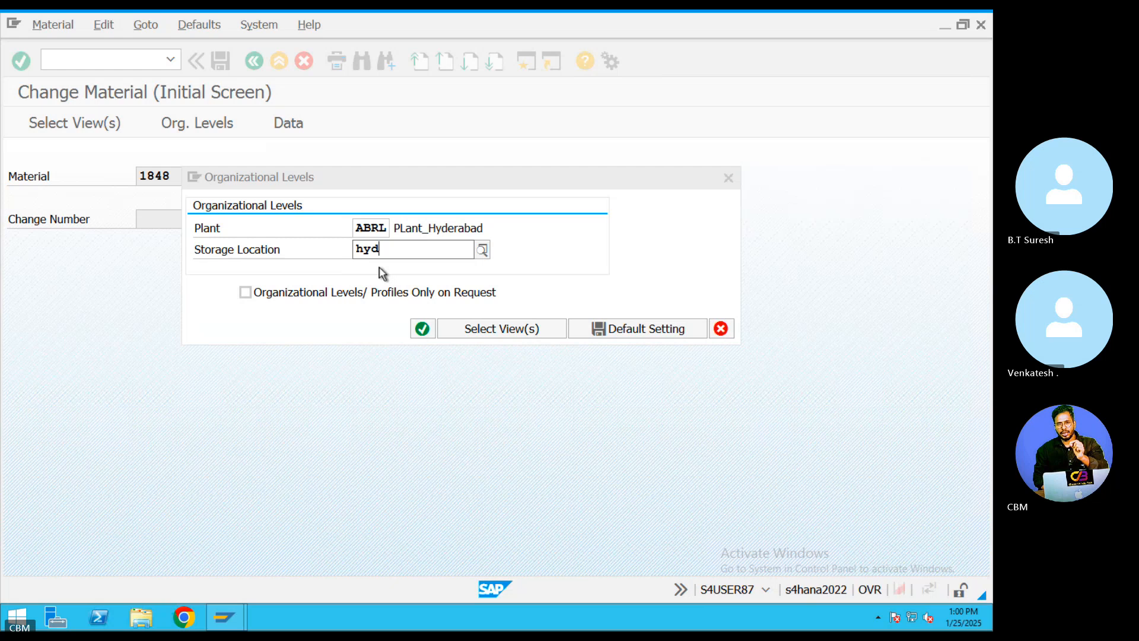
pyautogui.press('Return')
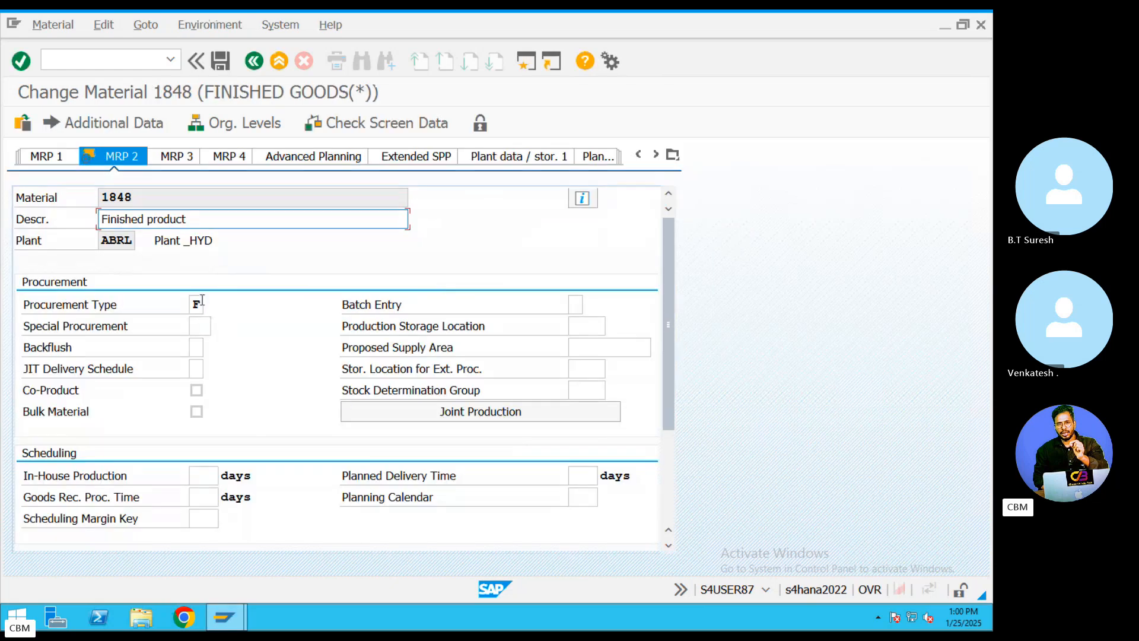
# - Choose procurement type F (External Procurement) from the value list and leave the material without saving
pyautogui.click(199, 305)
pyautogui.click(210, 305)
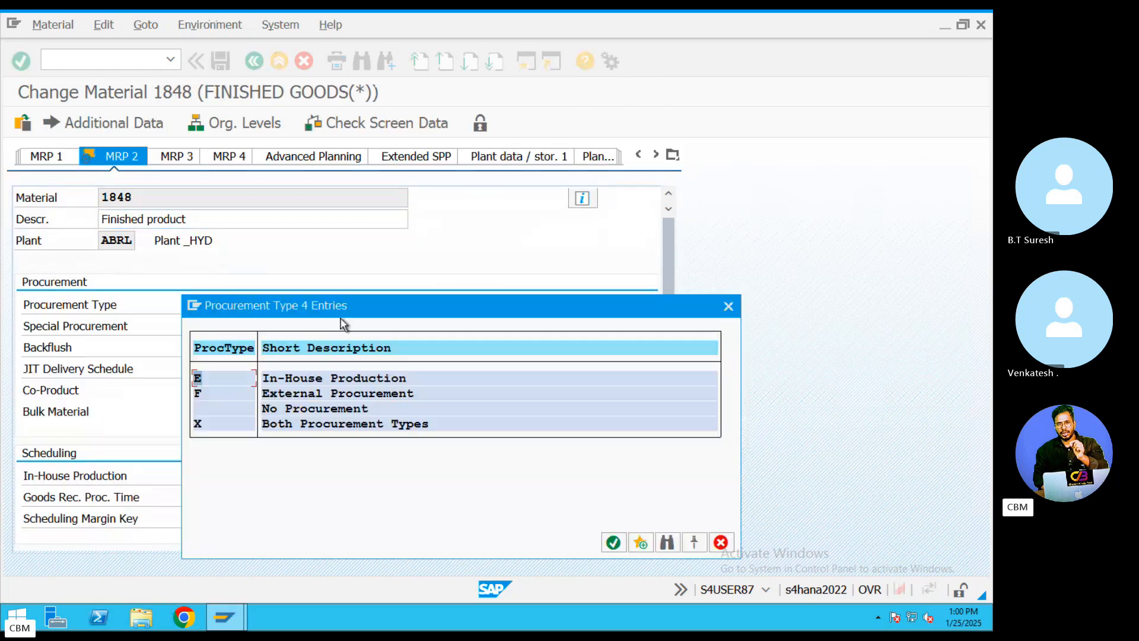
pyautogui.doubleClick(282, 395)
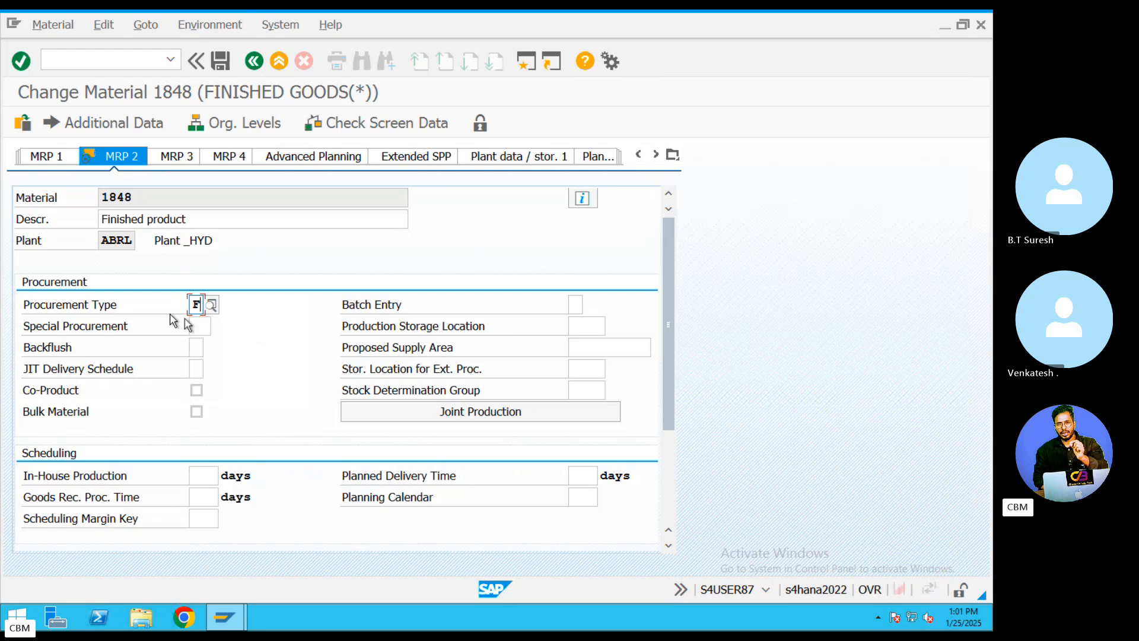
pyautogui.click(255, 60)
pyautogui.click(396, 396)
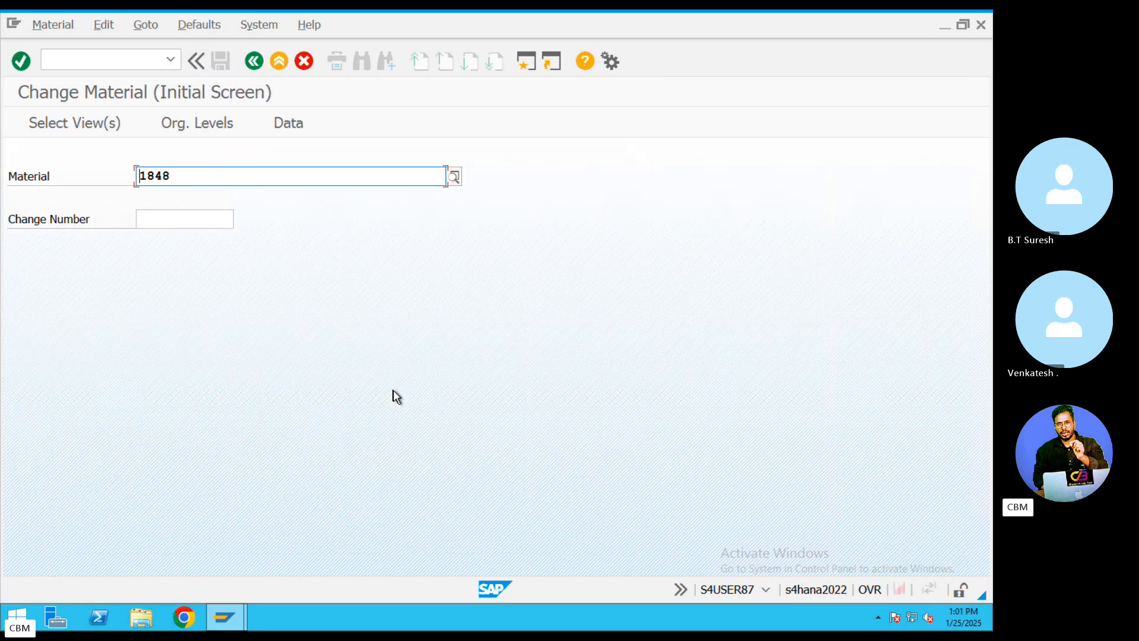
# - Switch to the Word document MIRO In SAP with the third-party process notes
pyautogui.hotkey('ctrl', 'Left')
pyautogui.click(522, 596)
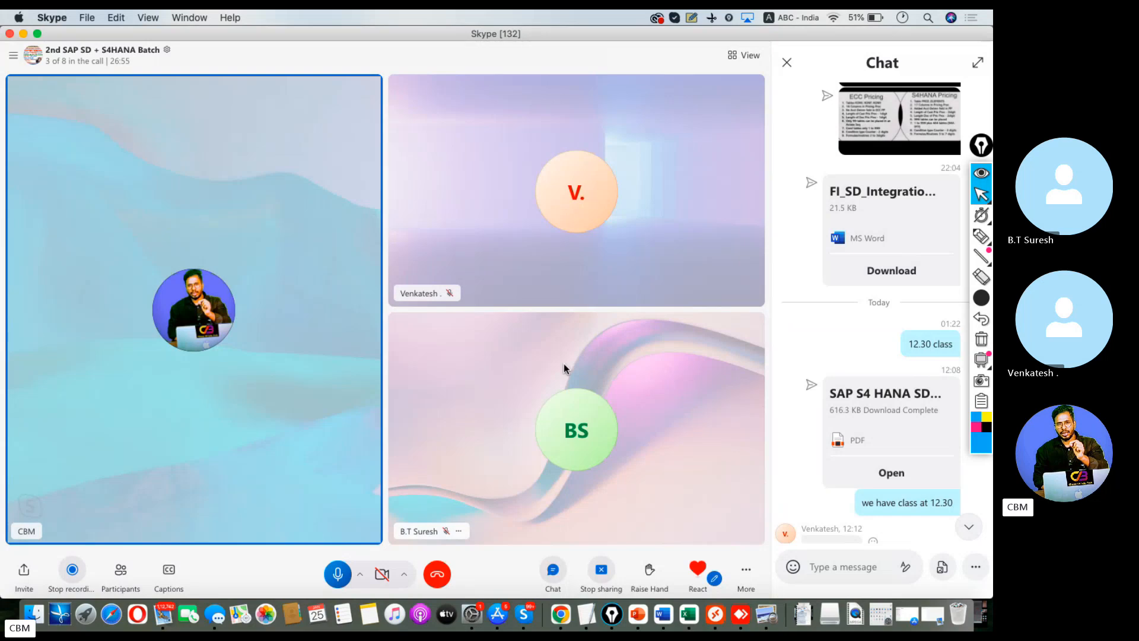
pyautogui.click(568, 604)
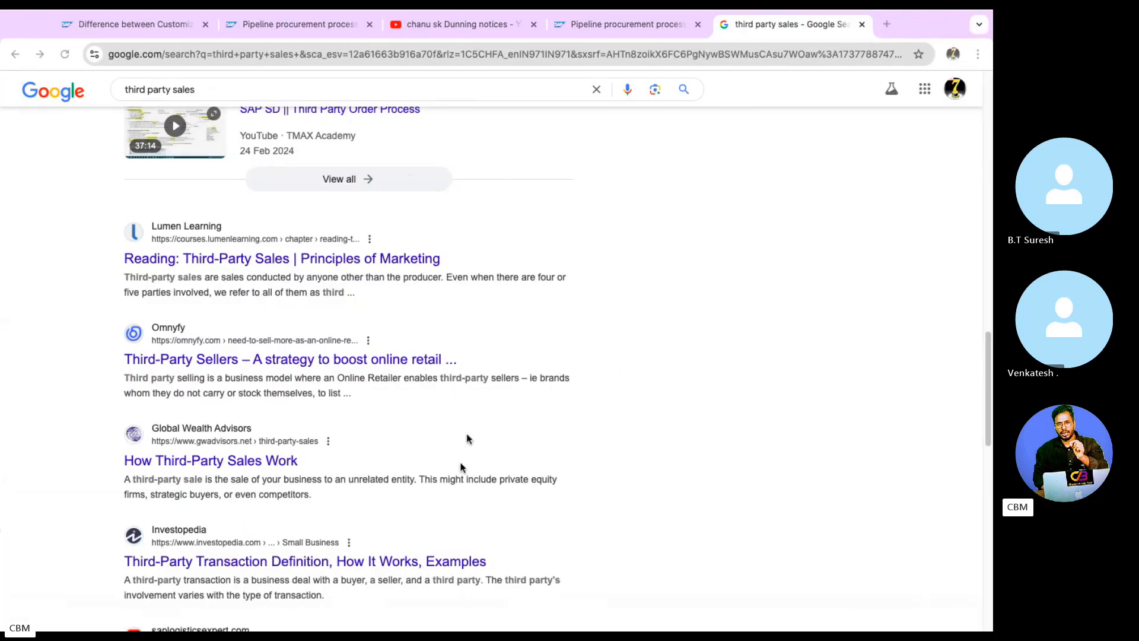
pyautogui.hotkey('ctrl', 'Left')
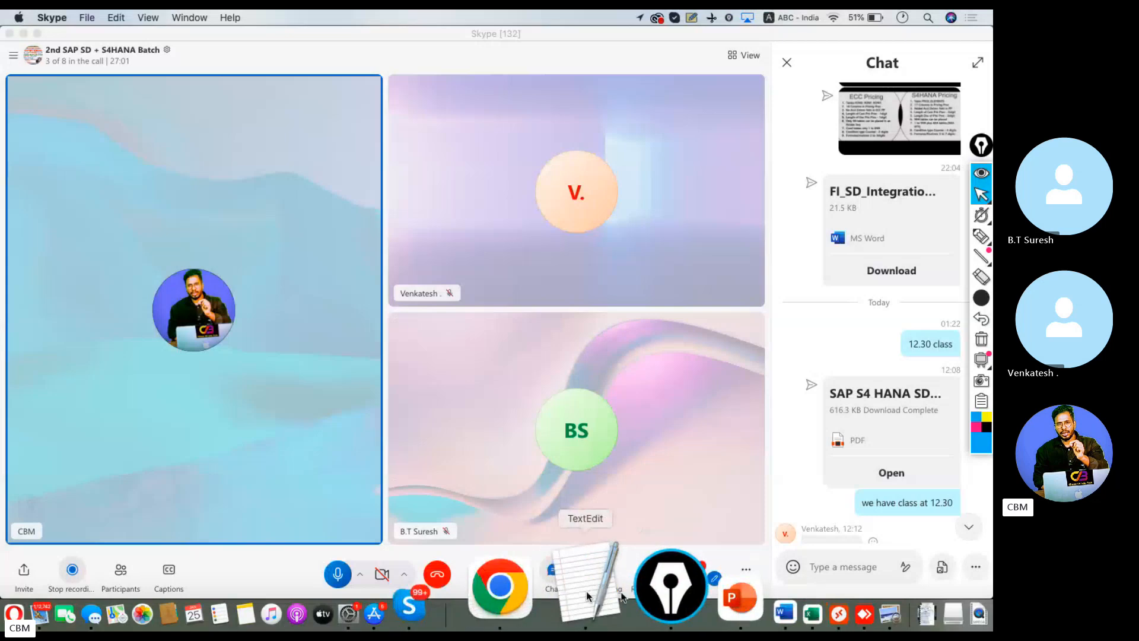
pyautogui.click(662, 590)
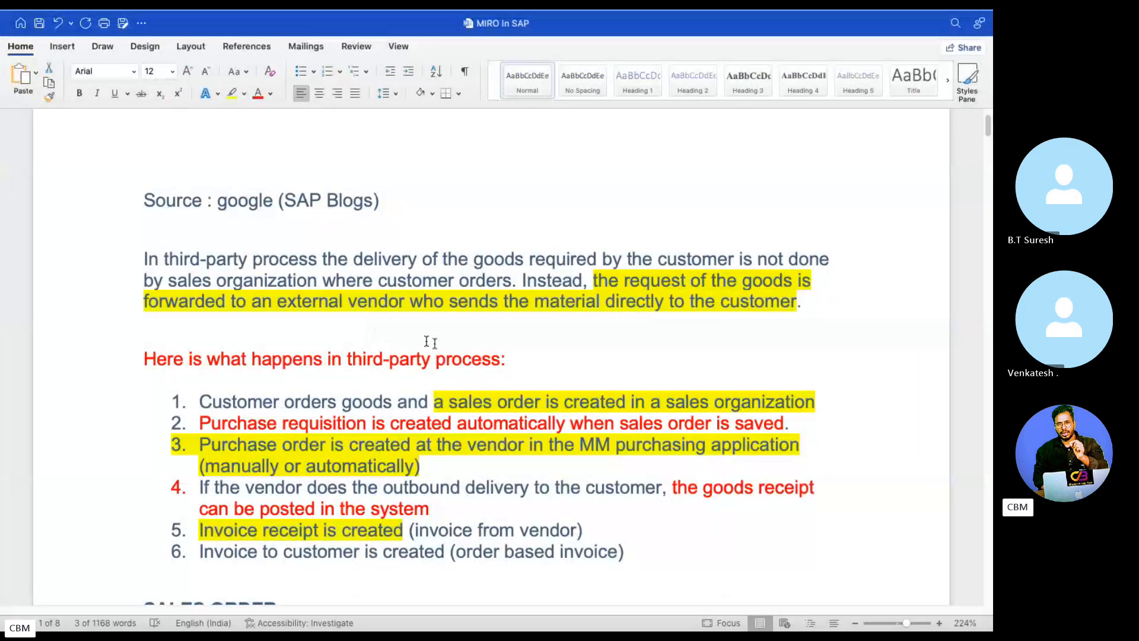
# - Read the SALES ORDER section and mark order type OR, item category TAS and schedule line category CS in the text
pyautogui.scroll(-10, 491, 356)
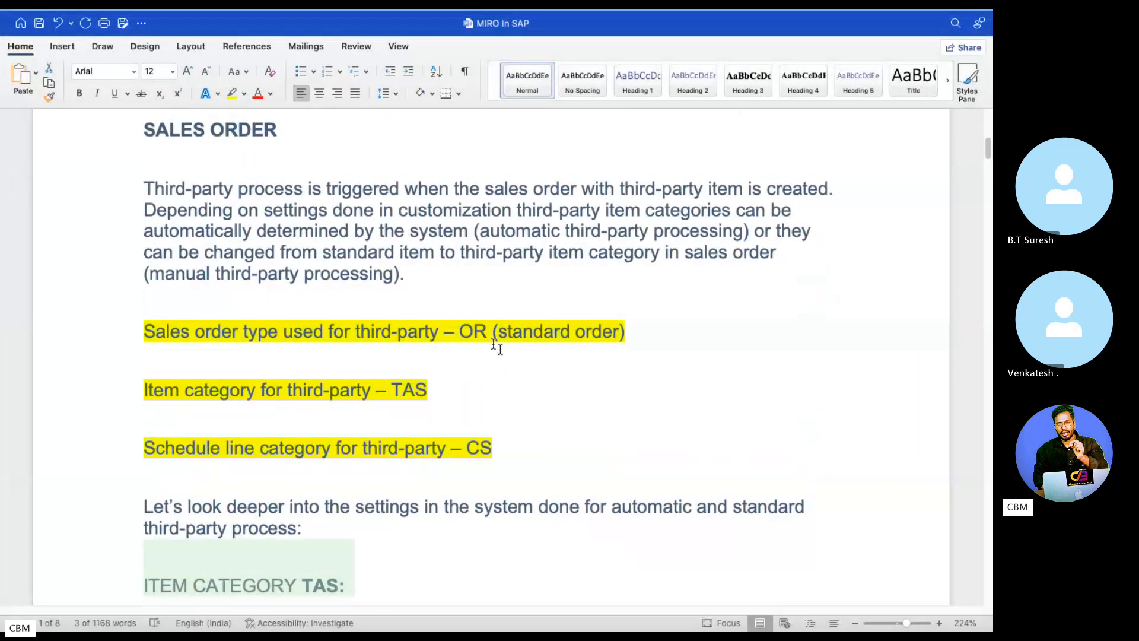
pyautogui.moveTo(488, 330); pyautogui.dragTo(462, 329)
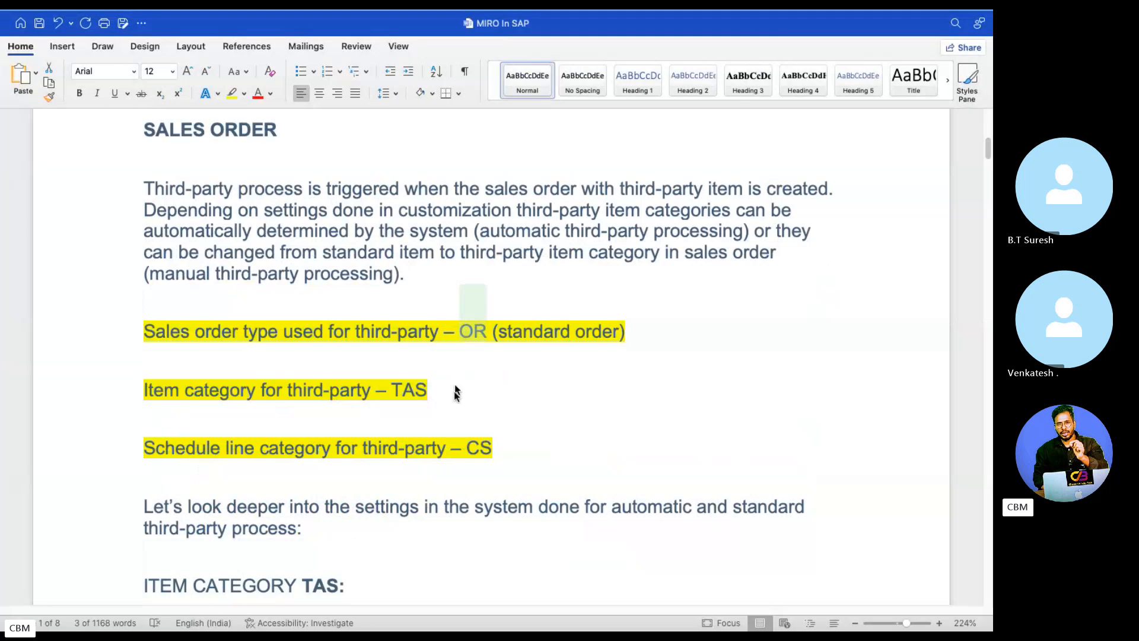
pyautogui.moveTo(443, 389); pyautogui.dragTo(398, 389)
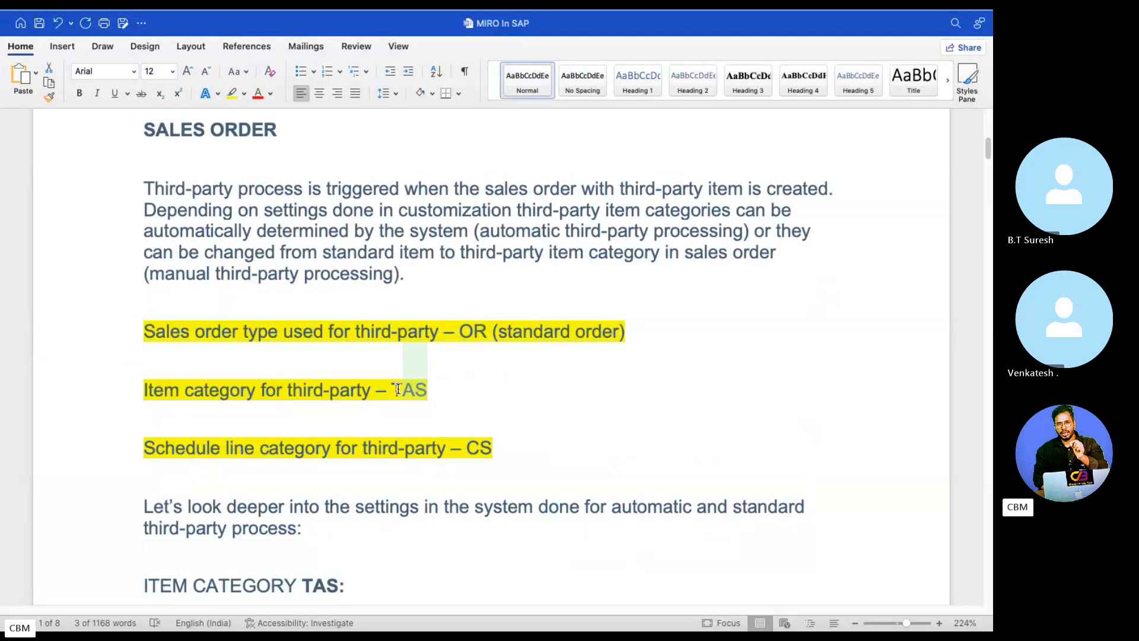
pyautogui.moveTo(504, 445); pyautogui.dragTo(452, 449)
pyautogui.scroll(-3, 451, 415)
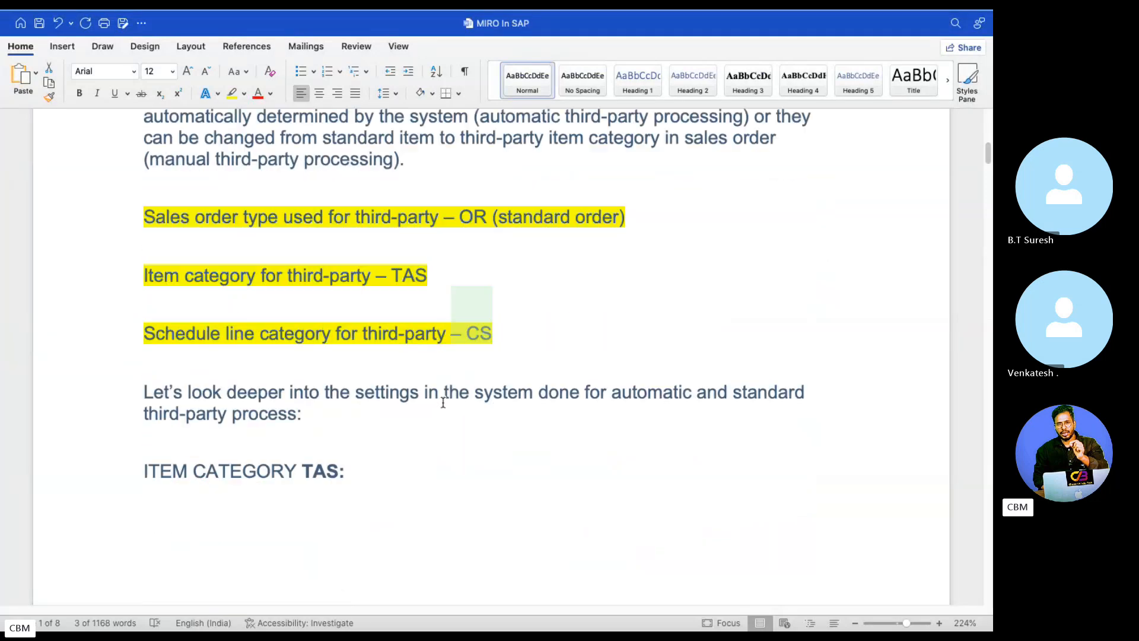
# - Review the item category TAS settings, the Create PO Automatic note and the item category determination table in the document
pyautogui.scroll(-10, 444, 403)
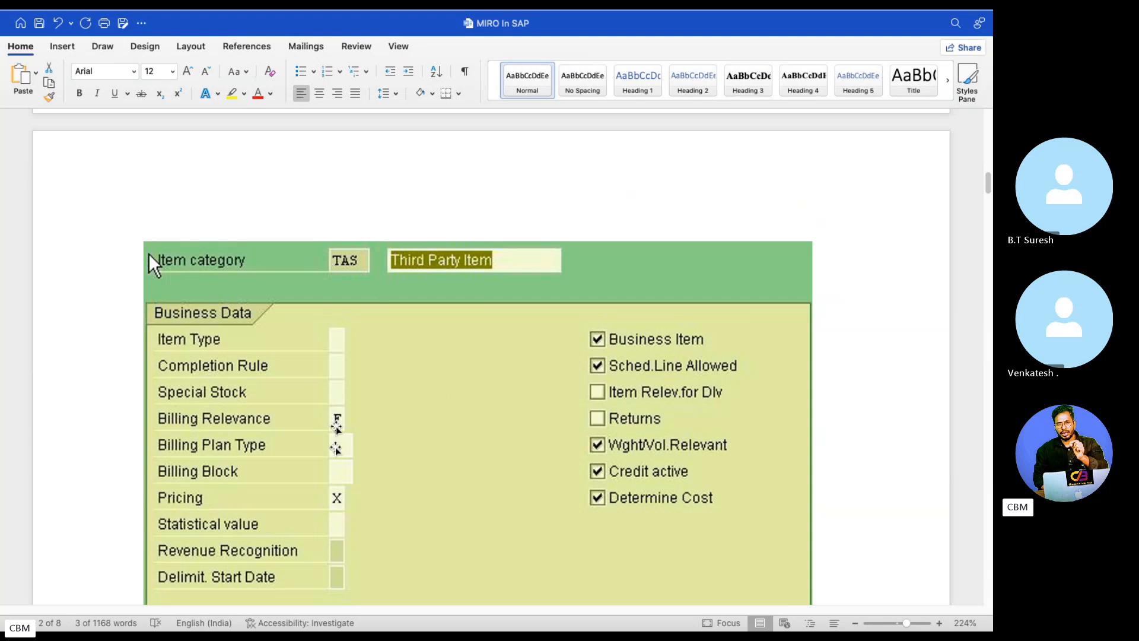
pyautogui.scroll(-2, 398, 444)
pyautogui.scroll(-8, 398, 443)
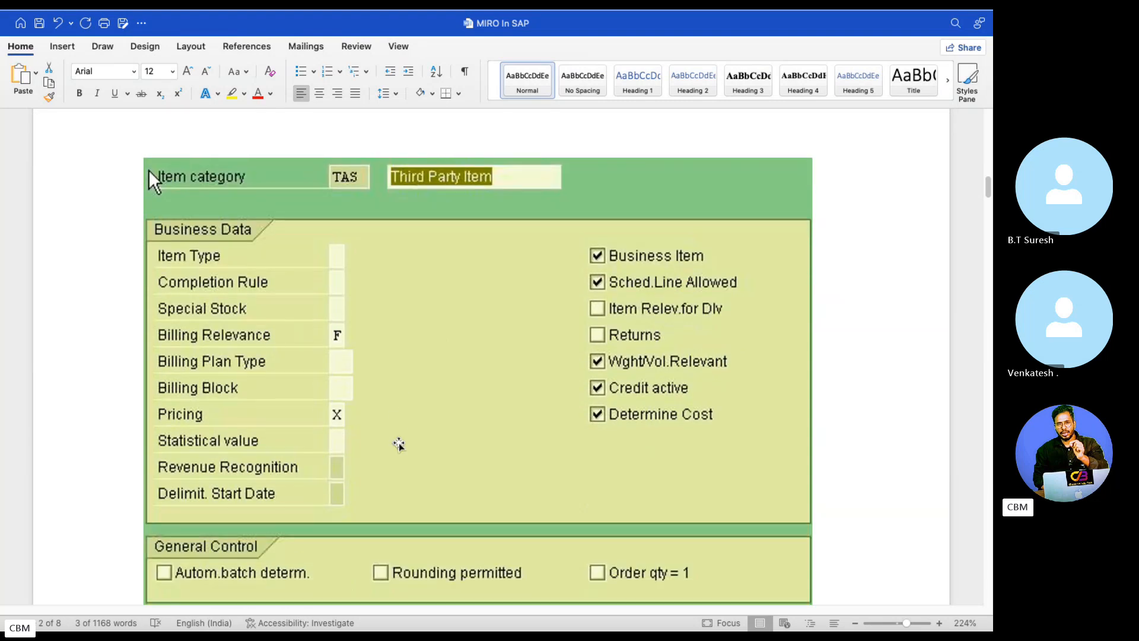
pyautogui.scroll(-12, 399, 442)
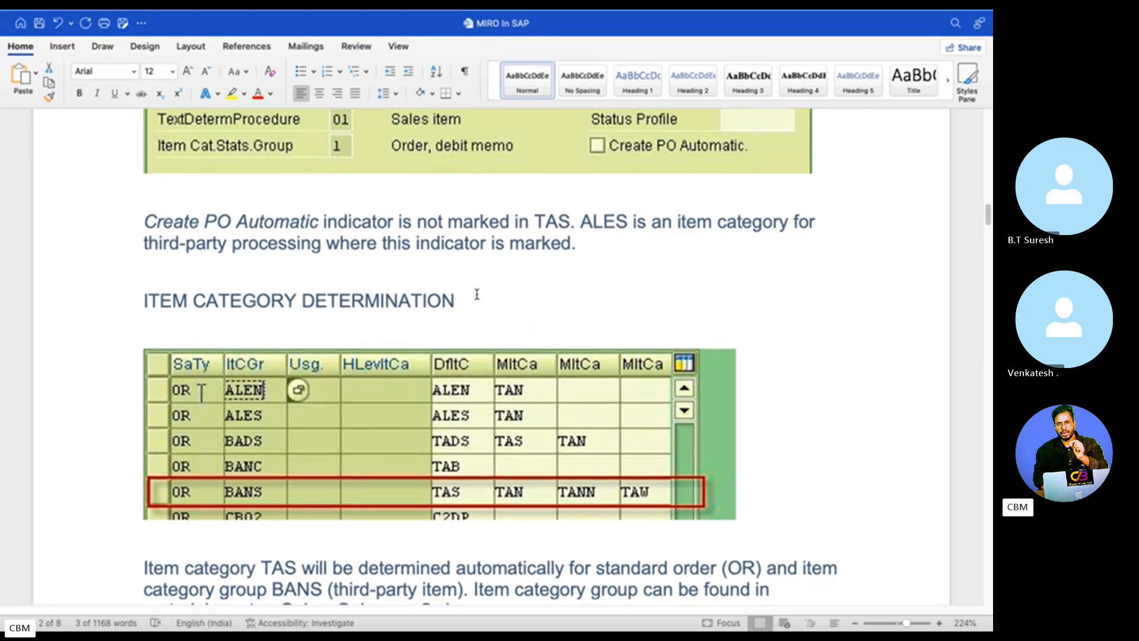
pyautogui.moveTo(472, 294); pyautogui.dragTo(173, 282)
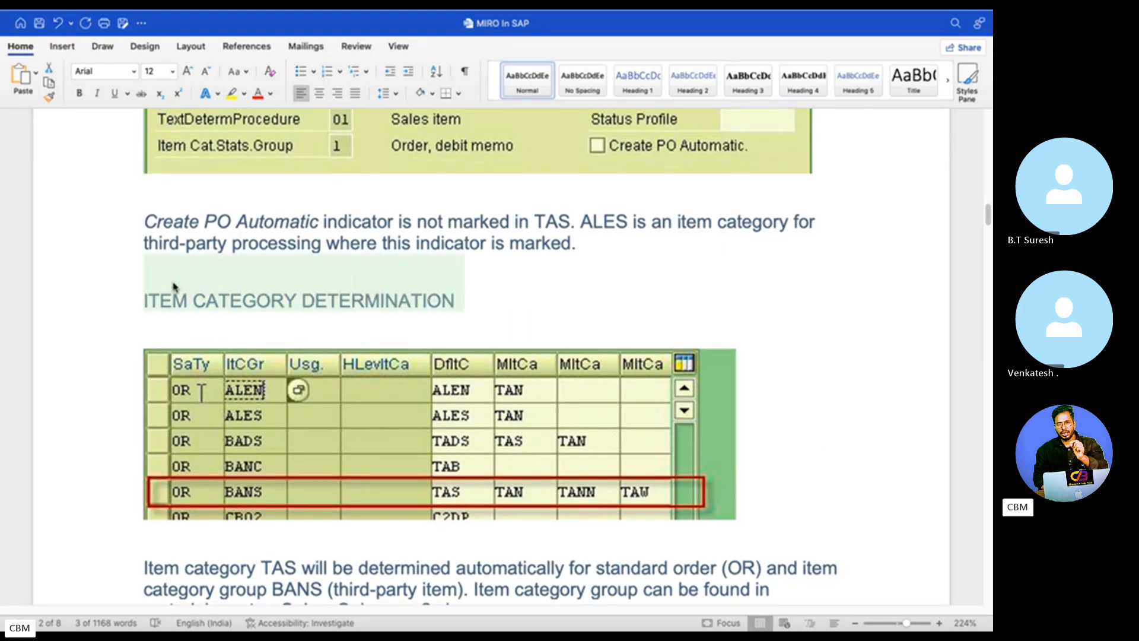
pyautogui.moveTo(177, 221); pyautogui.dragTo(555, 229)
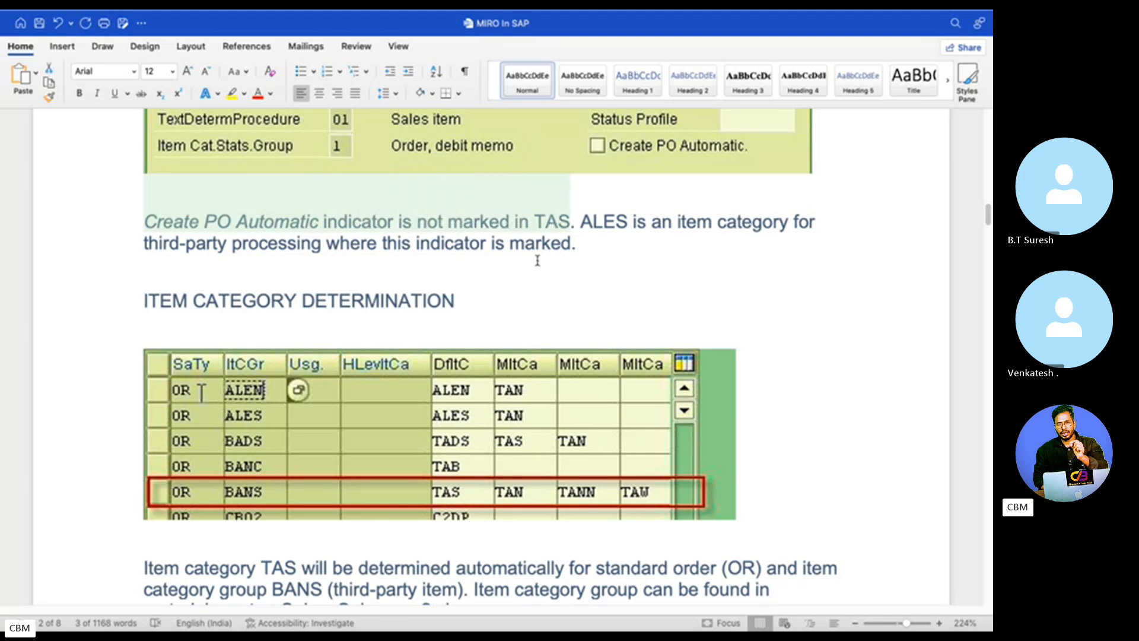
pyautogui.scroll(10, 537, 261)
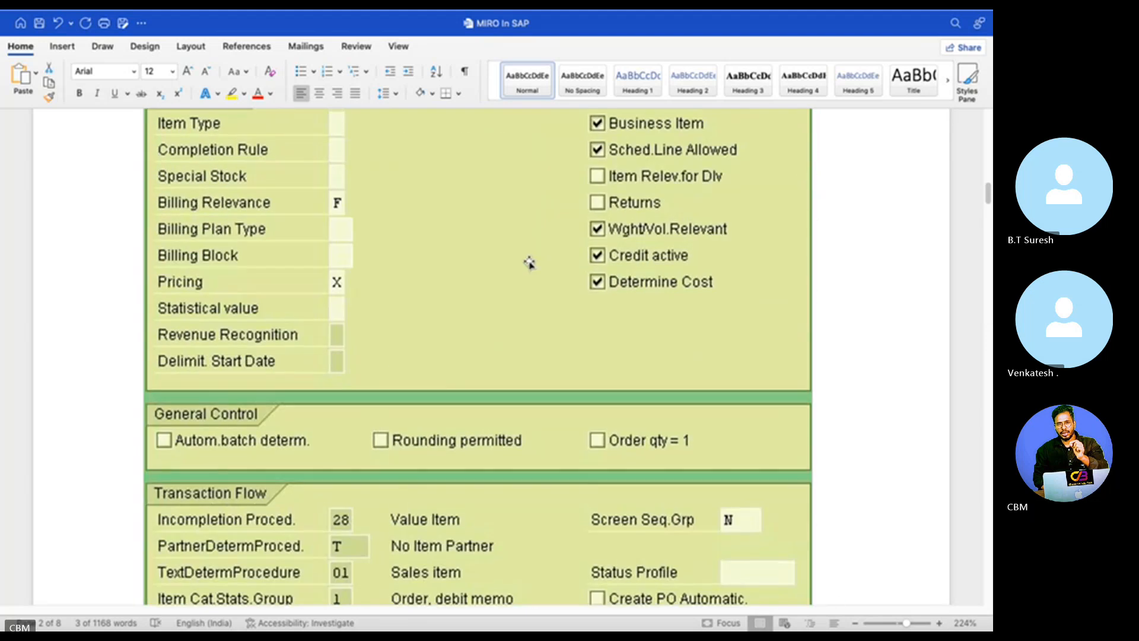
pyautogui.scroll(-10, 529, 263)
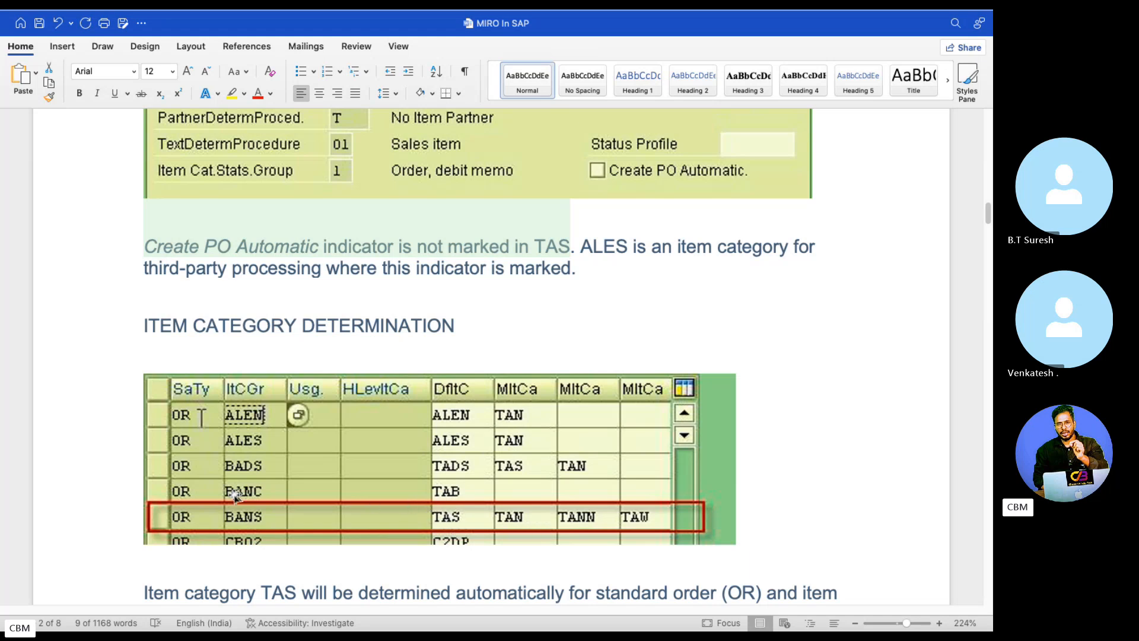
# - Return to the remote SAP session, leave the material change screen and open transaction VOV4
pyautogui.hotkey('ctrl', 'Left')
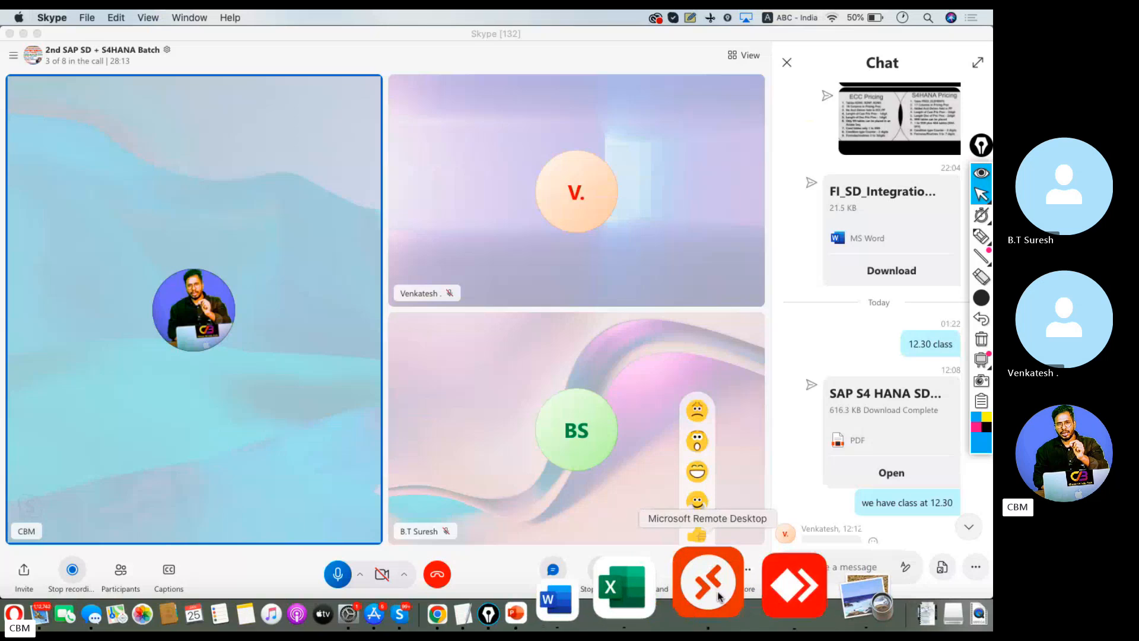
pyautogui.click(719, 596)
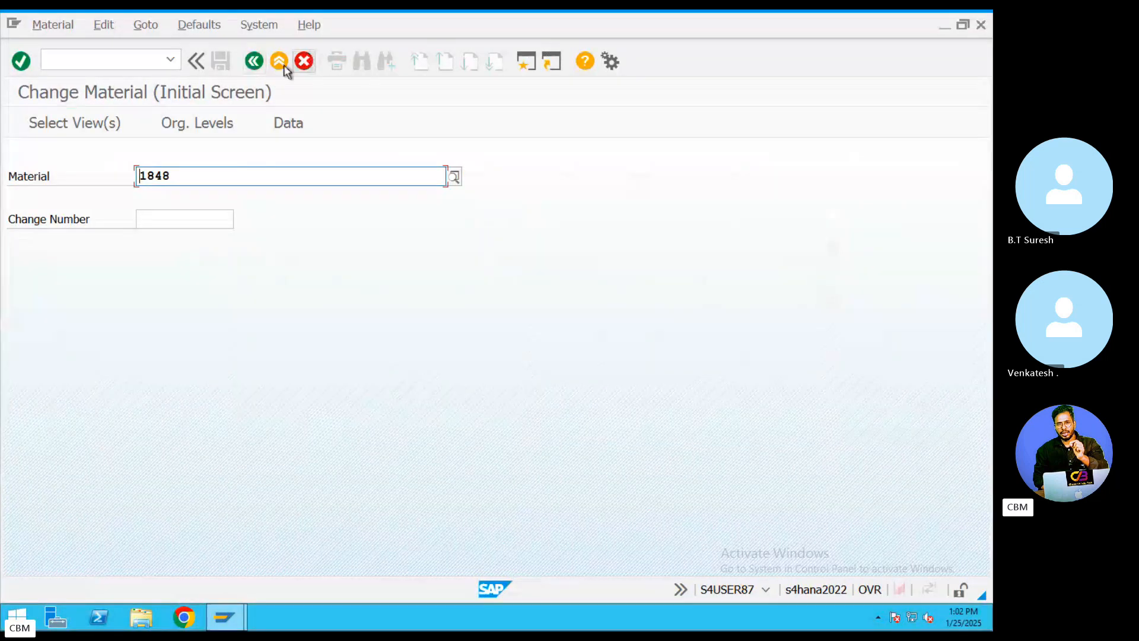
pyautogui.click(283, 67)
pyautogui.write('VOV4')
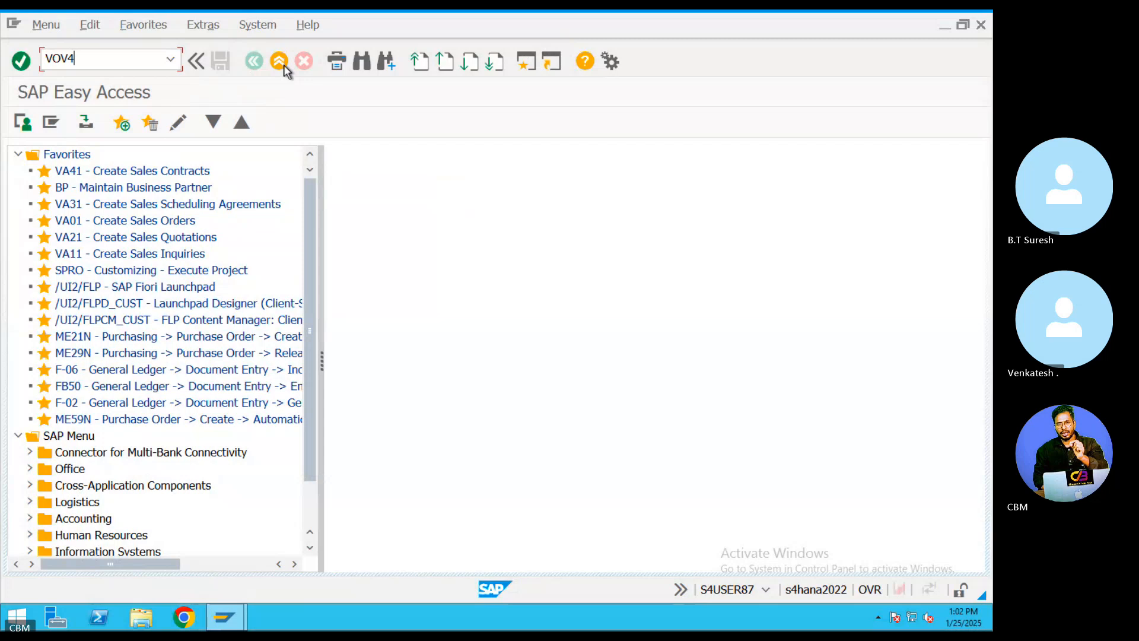
pyautogui.press('Return')
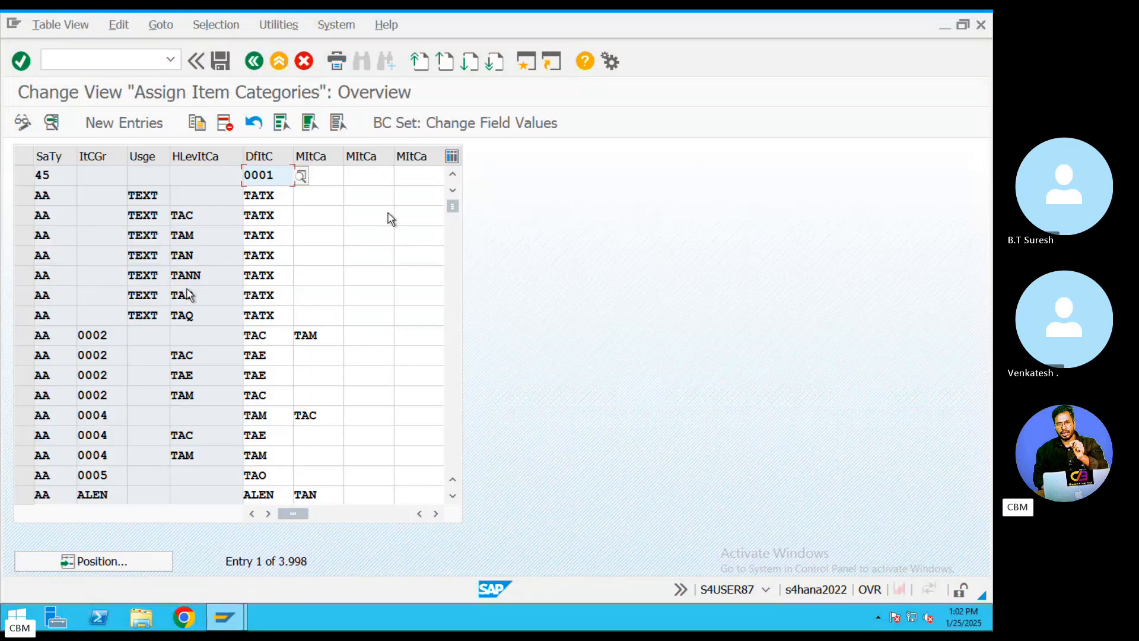
# - Position the item category assignment table on sales document type OR
pyautogui.click(123, 569)
pyautogui.write('OR')
pyautogui.press('Return')
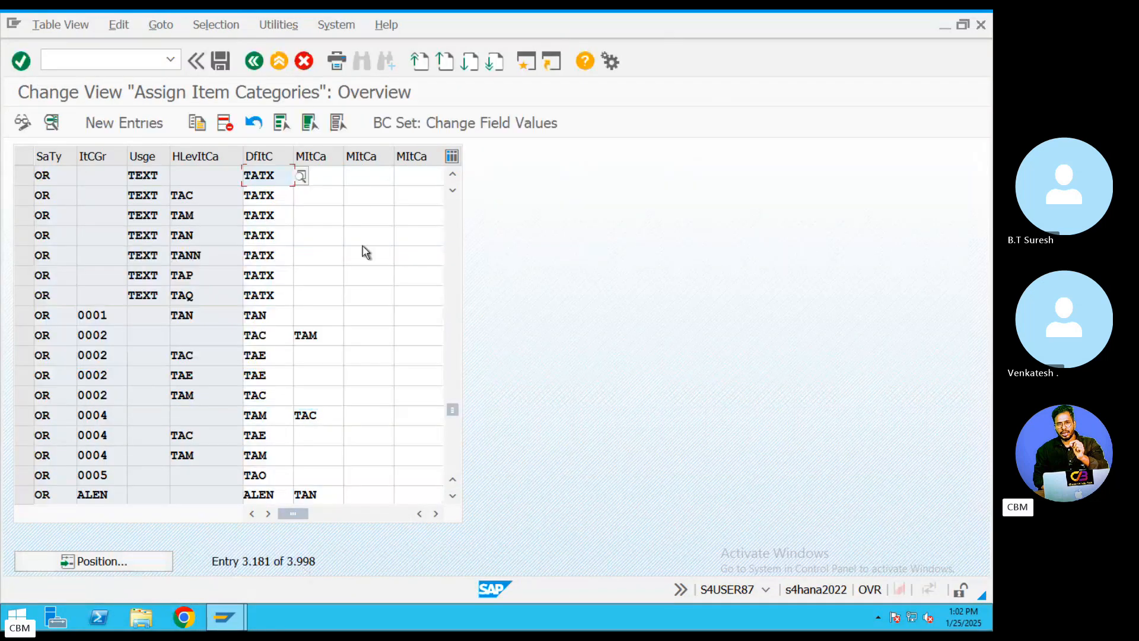
# - Position the assignment table on document type OR, item category group BANS and item usage TAS
pyautogui.click(142, 561)
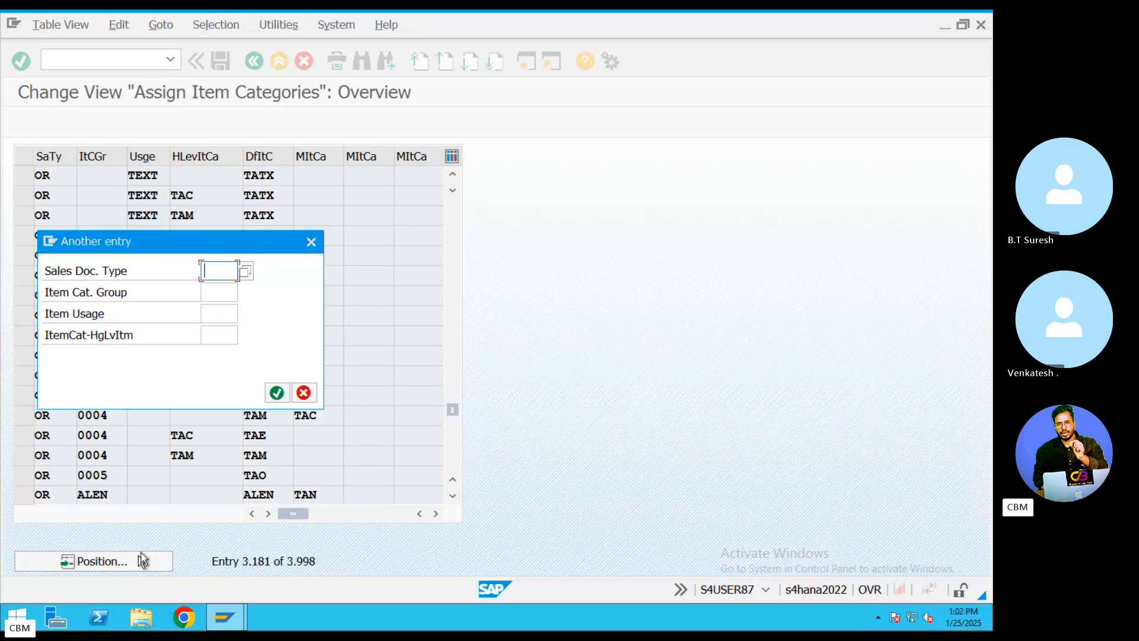
pyautogui.write('OR')
pyautogui.click(230, 294)
pyautogui.write('BA')
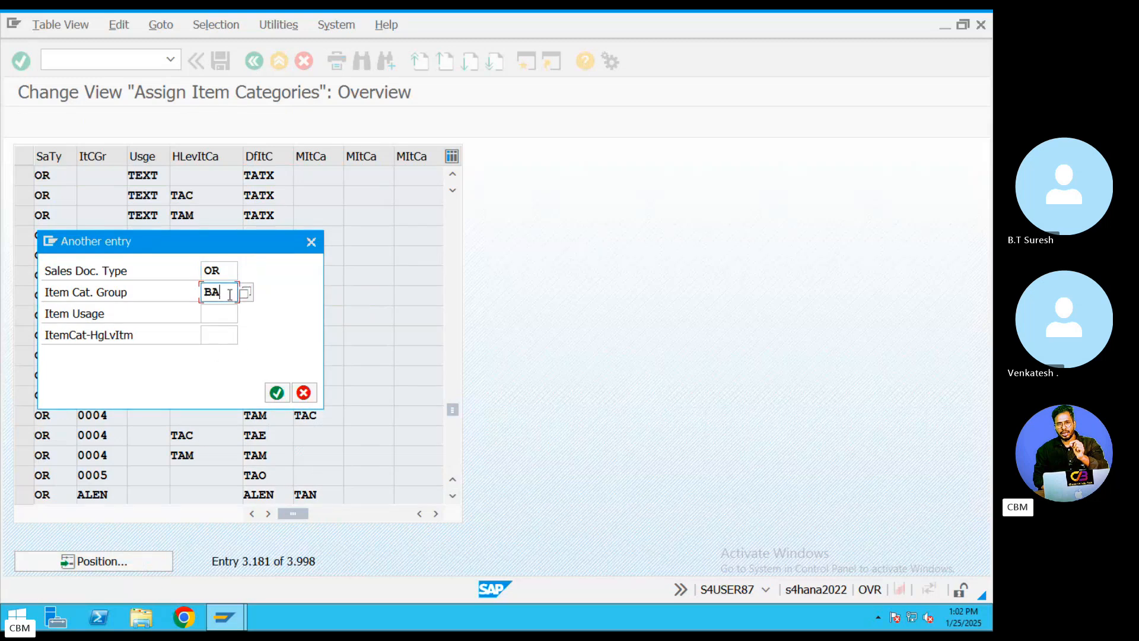
pyautogui.write('NS')
pyautogui.click(235, 315)
pyautogui.write('TAX')
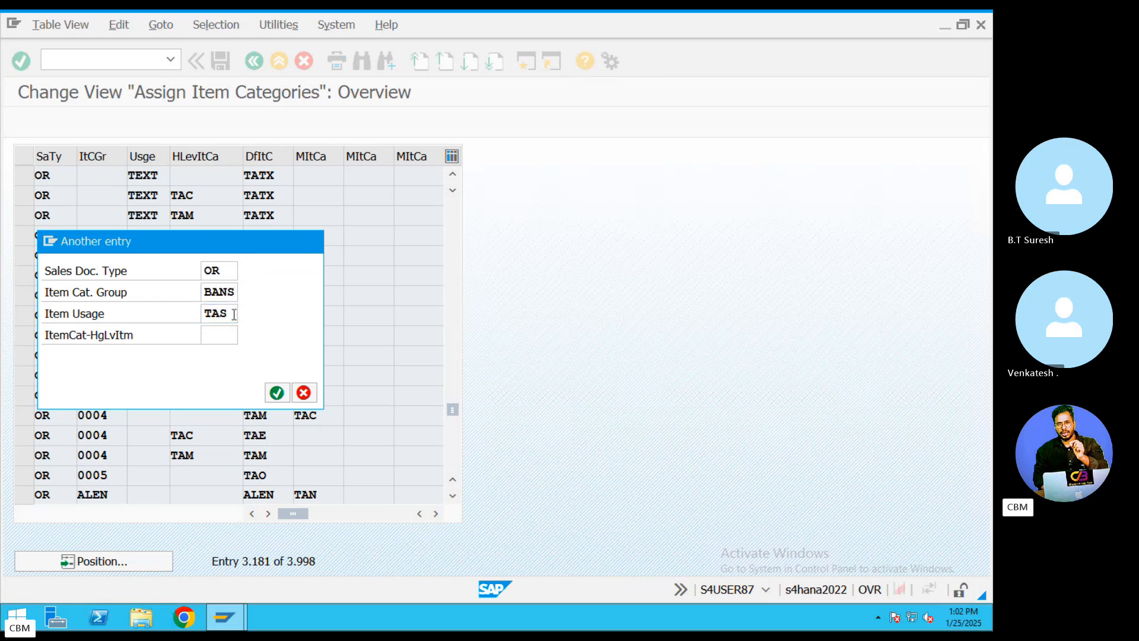
pyautogui.press('Return')
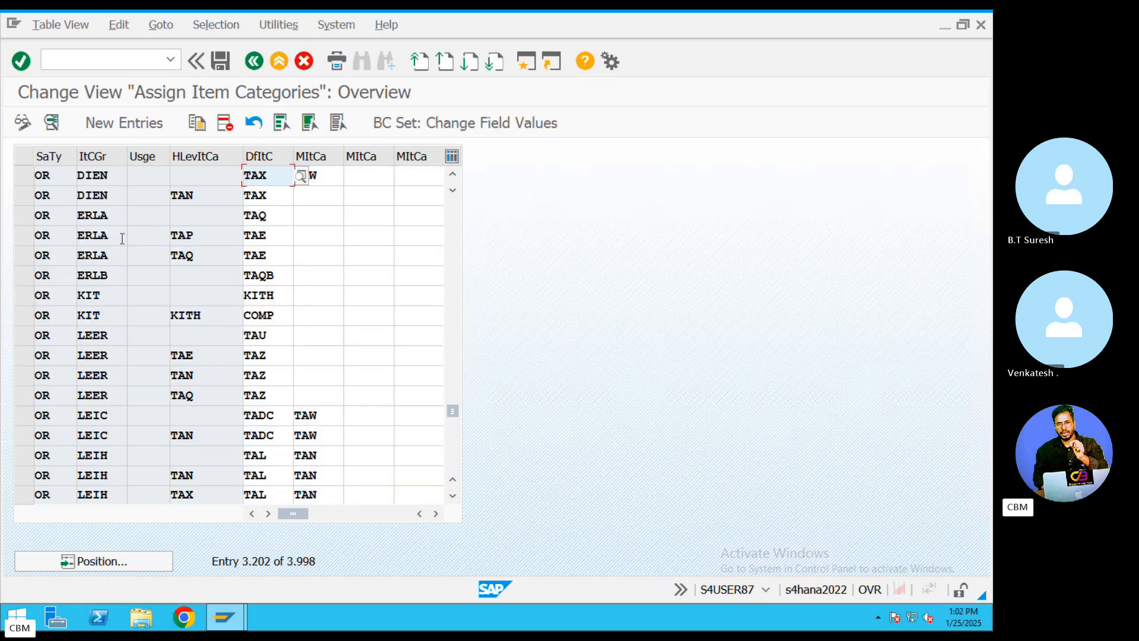
# - Find and select the row for sales document type OR with item category group BANS in the assignment table
pyautogui.click(204, 195)
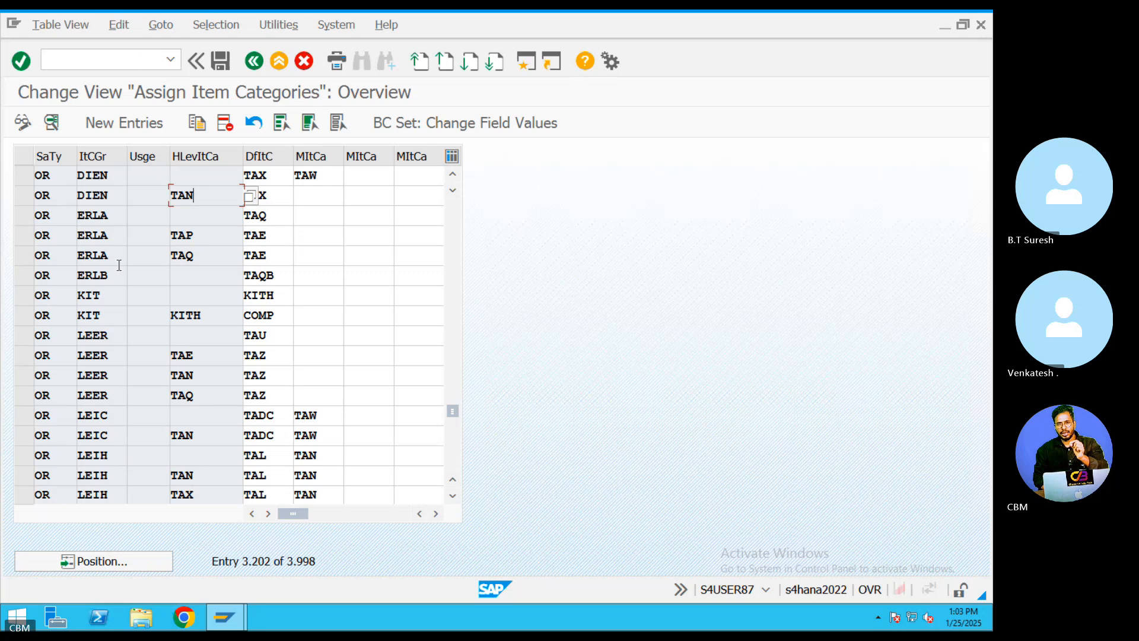
pyautogui.scroll(-1, 119, 265)
pyautogui.scroll(-8, 117, 265)
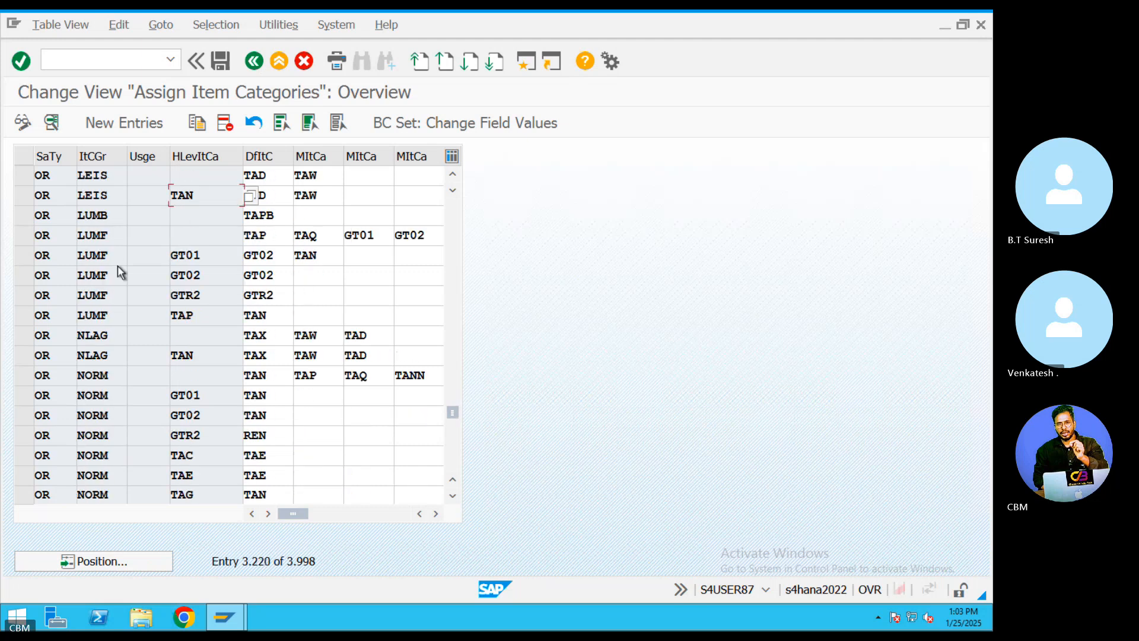
pyautogui.scroll(-2, 118, 265)
pyautogui.scroll(-2, 118, 272)
pyautogui.scroll(9, 118, 272)
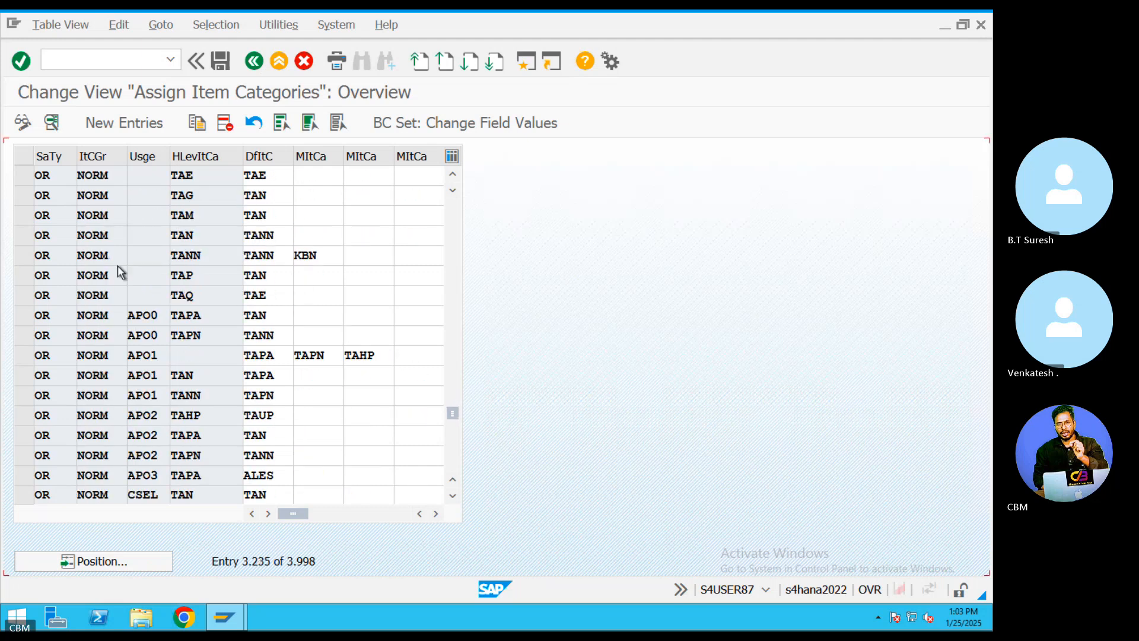
pyautogui.scroll(8, 117, 272)
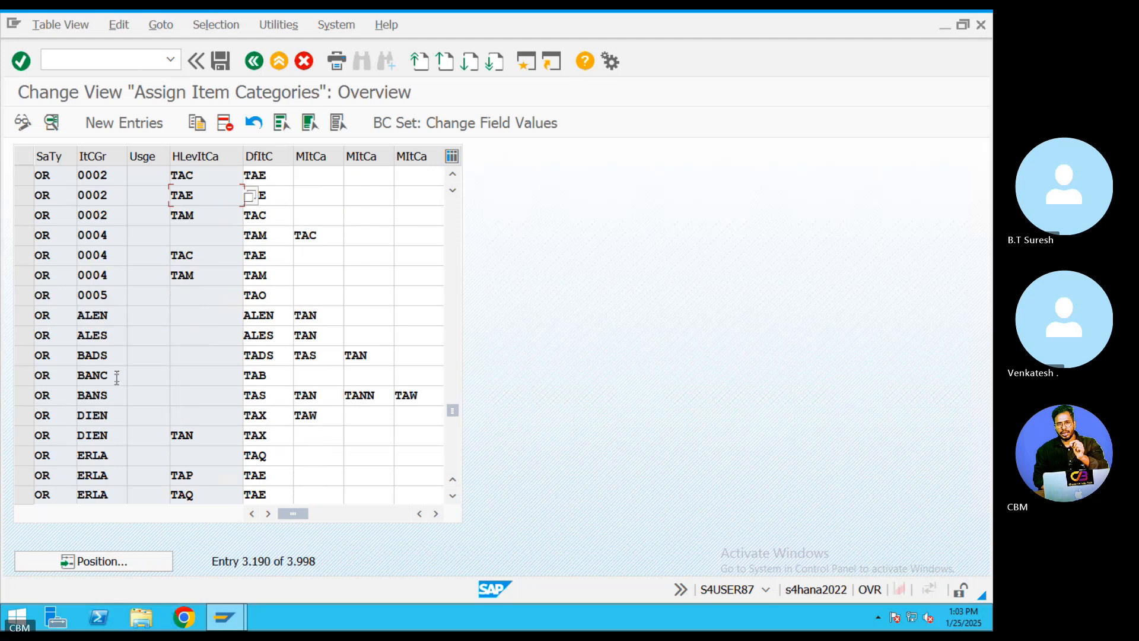
pyautogui.click(23, 395)
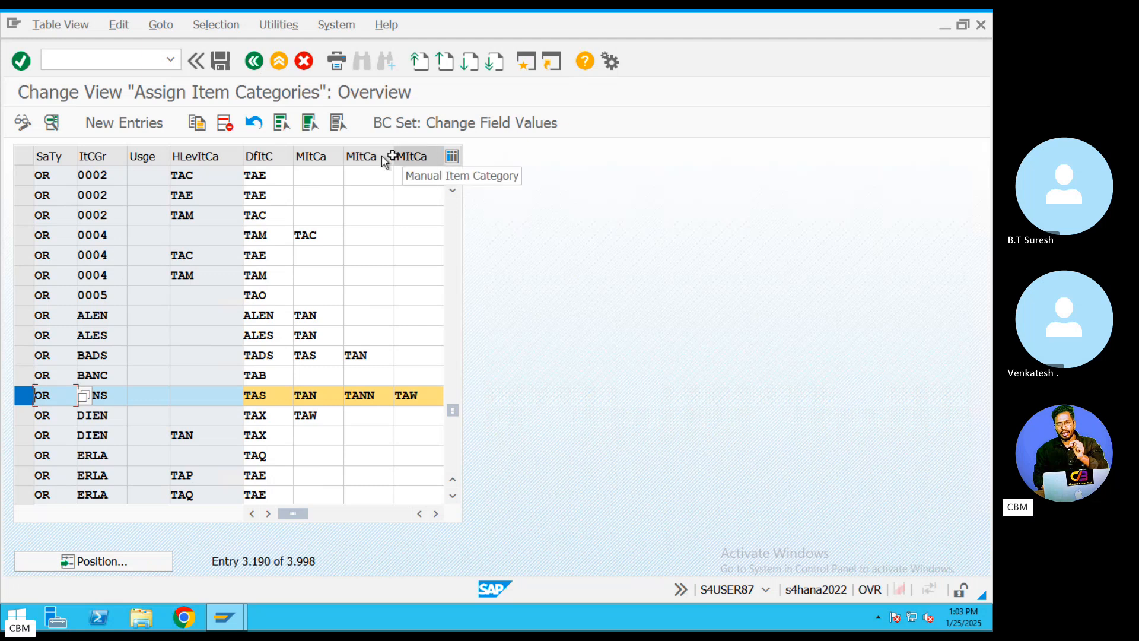
# - Examine the item category group, default item category and manual item categories of the OR/BANS row
pyautogui.doubleClick(376, 395)
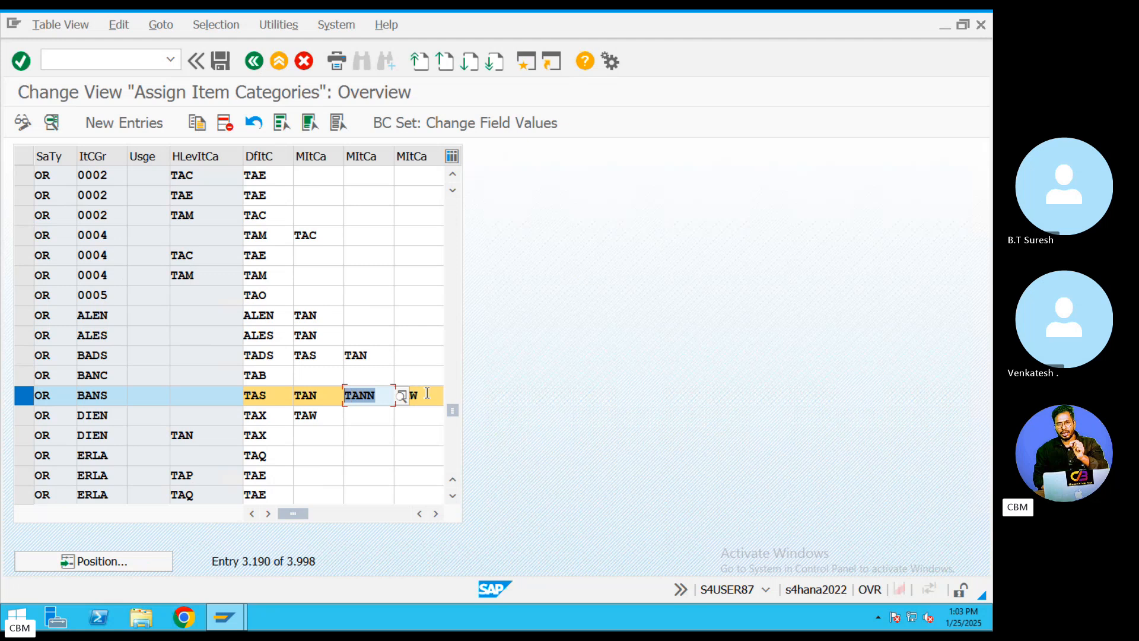
pyautogui.click(427, 394)
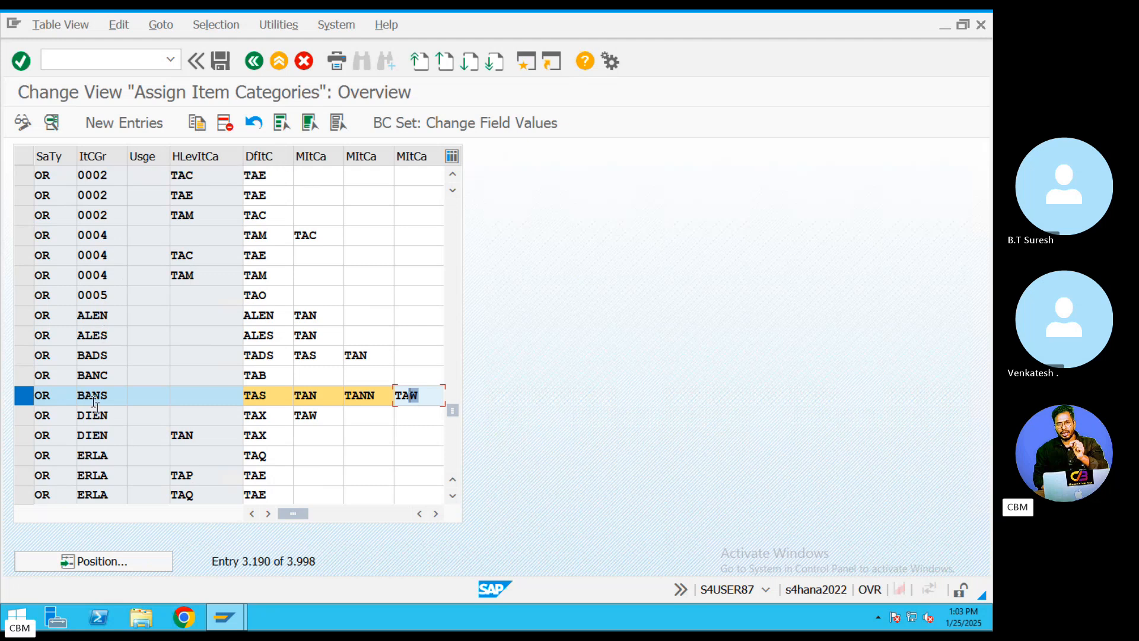
pyautogui.moveTo(116, 398); pyautogui.dragTo(80, 396)
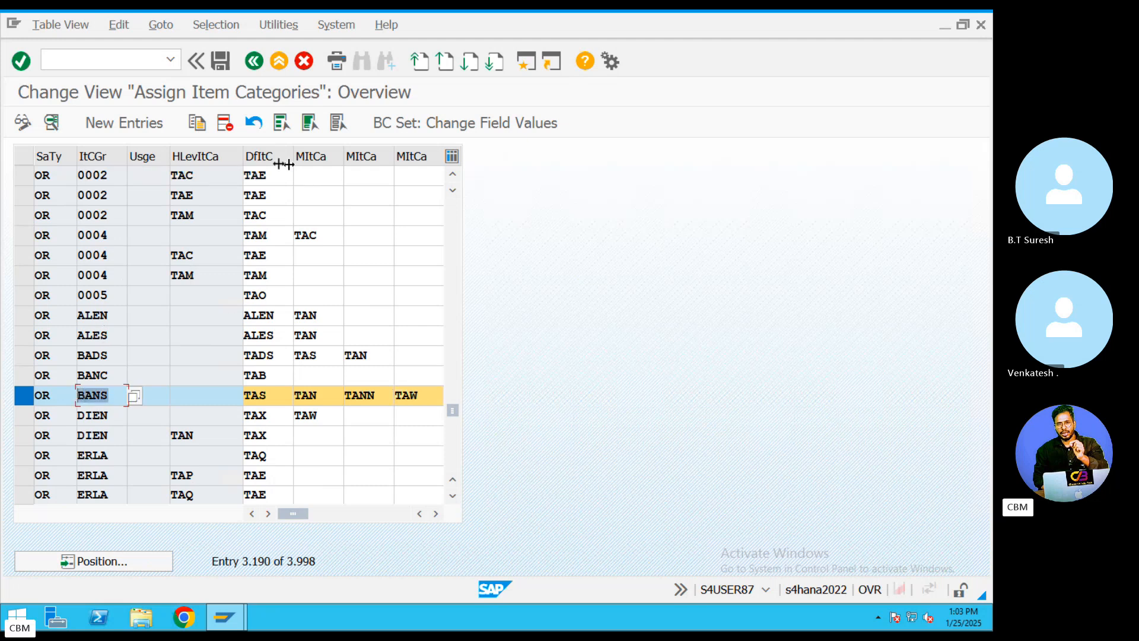
pyautogui.moveTo(272, 390); pyautogui.dragTo(239, 394)
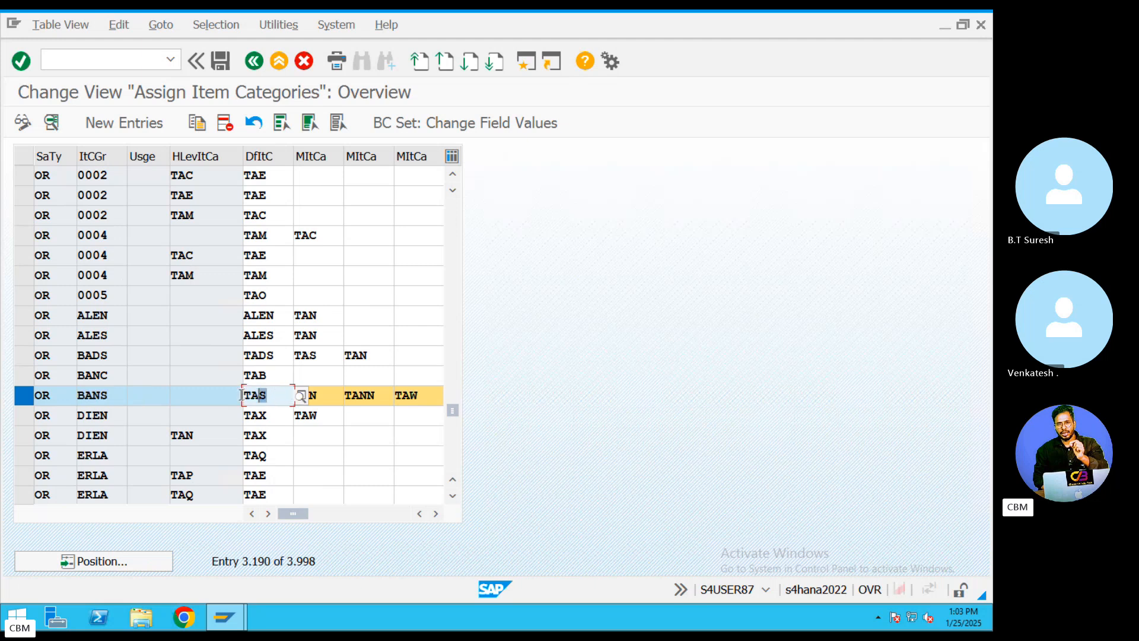
pyautogui.moveTo(113, 394); pyautogui.dragTo(67, 395)
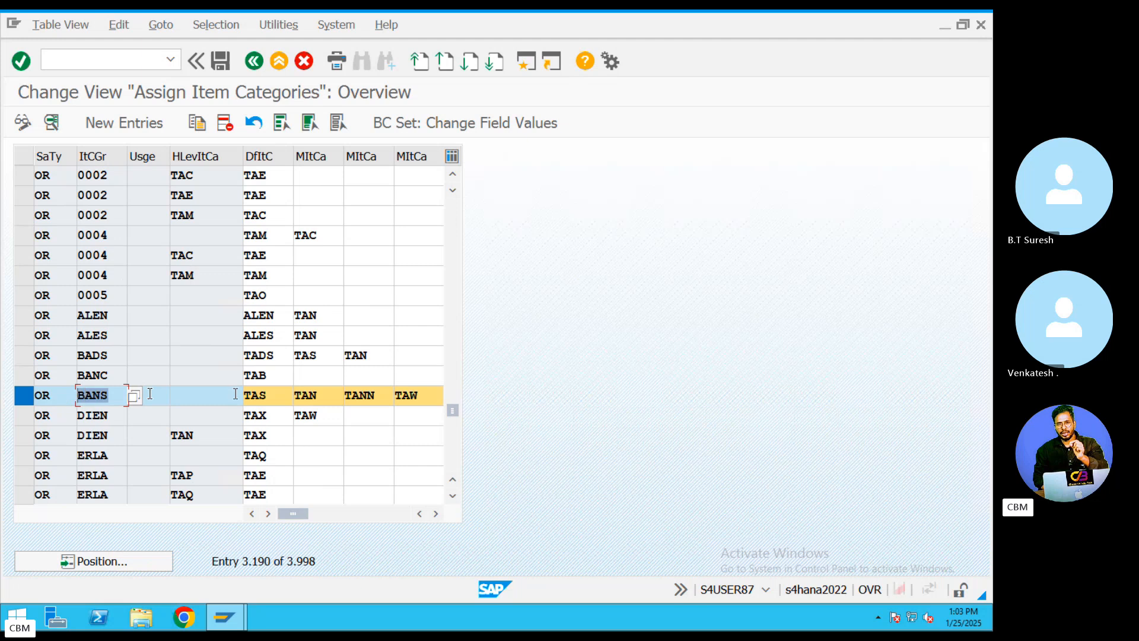
pyautogui.moveTo(271, 394); pyautogui.dragTo(237, 394)
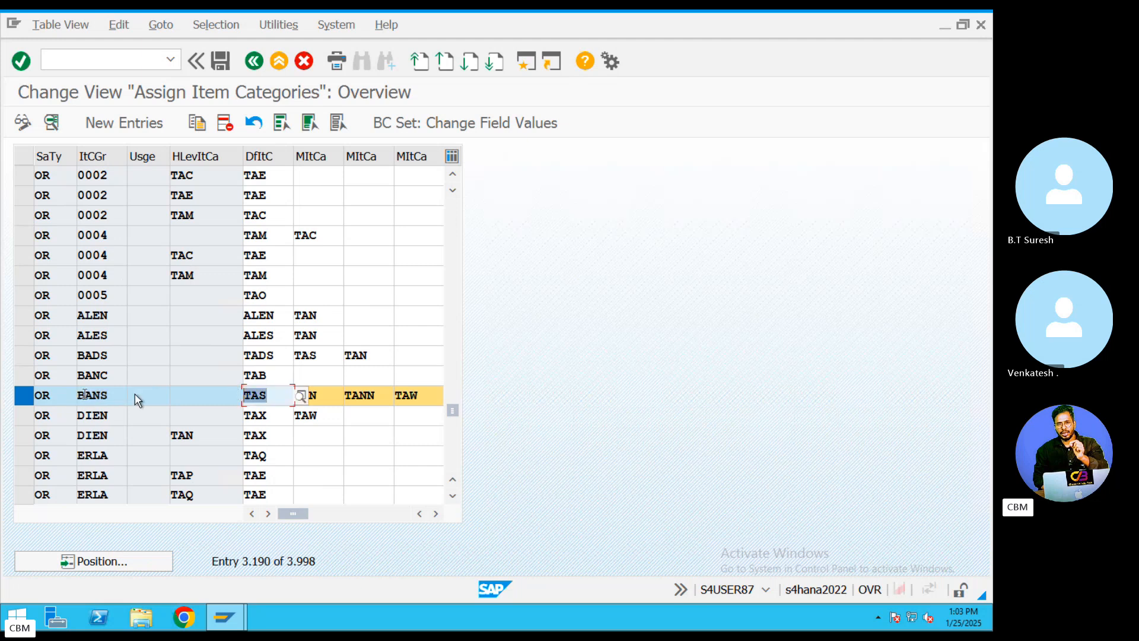
pyautogui.click(59, 395)
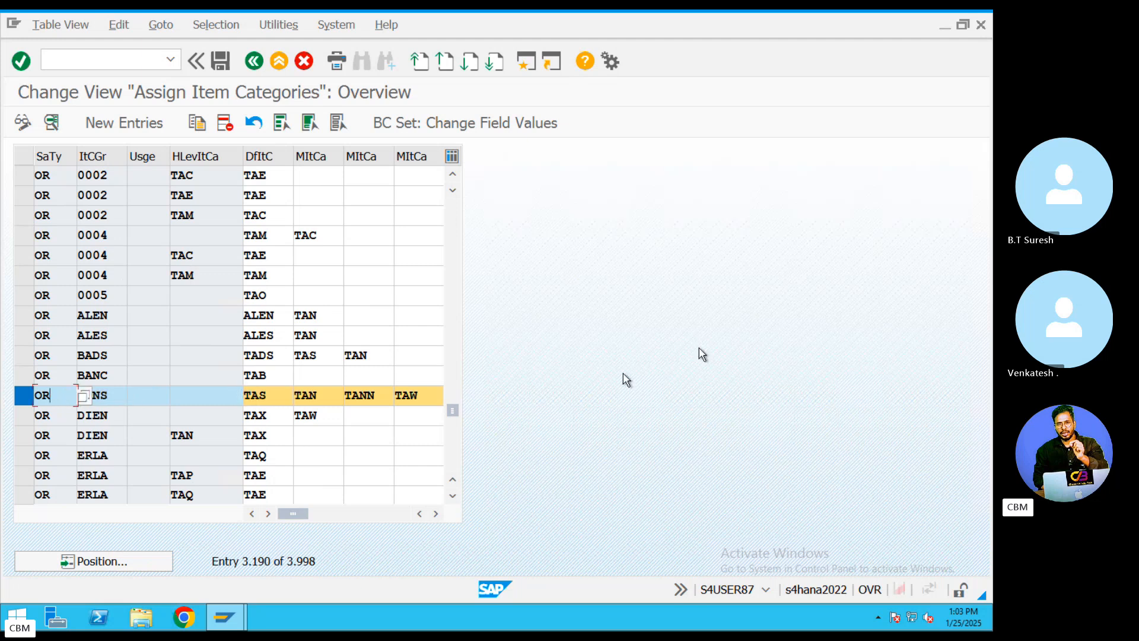
pyautogui.click(21, 400)
pyautogui.click(21, 400)
# - Leave the item category assignment table and switch to the MIRO In SAP document in Word
pyautogui.click(281, 65)
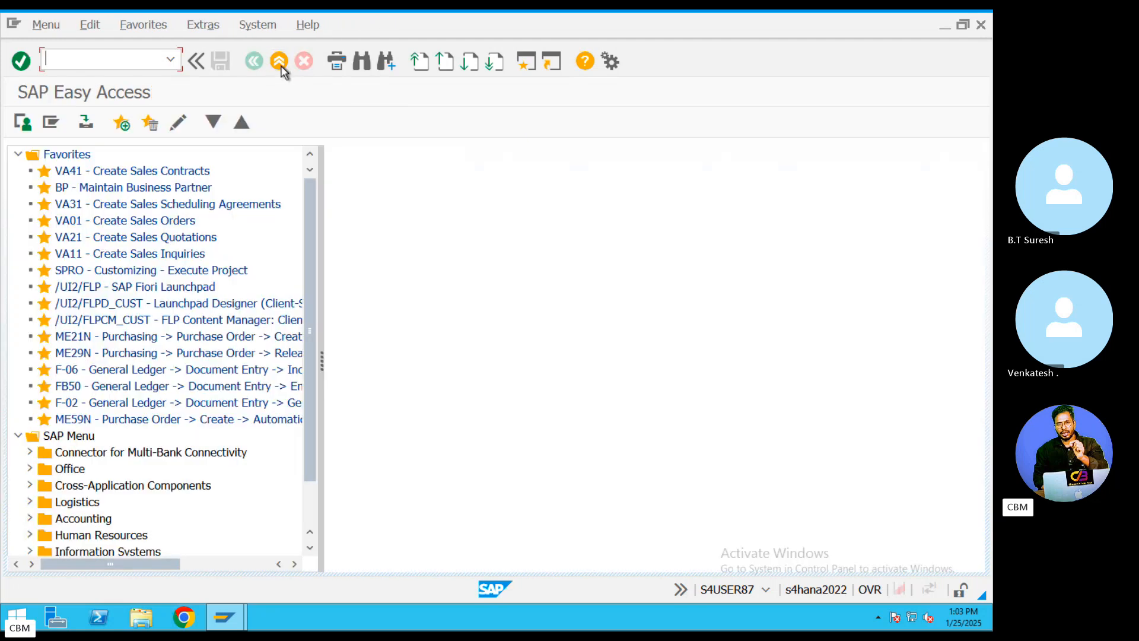
pyautogui.hotkey('ctrl', 'Left')
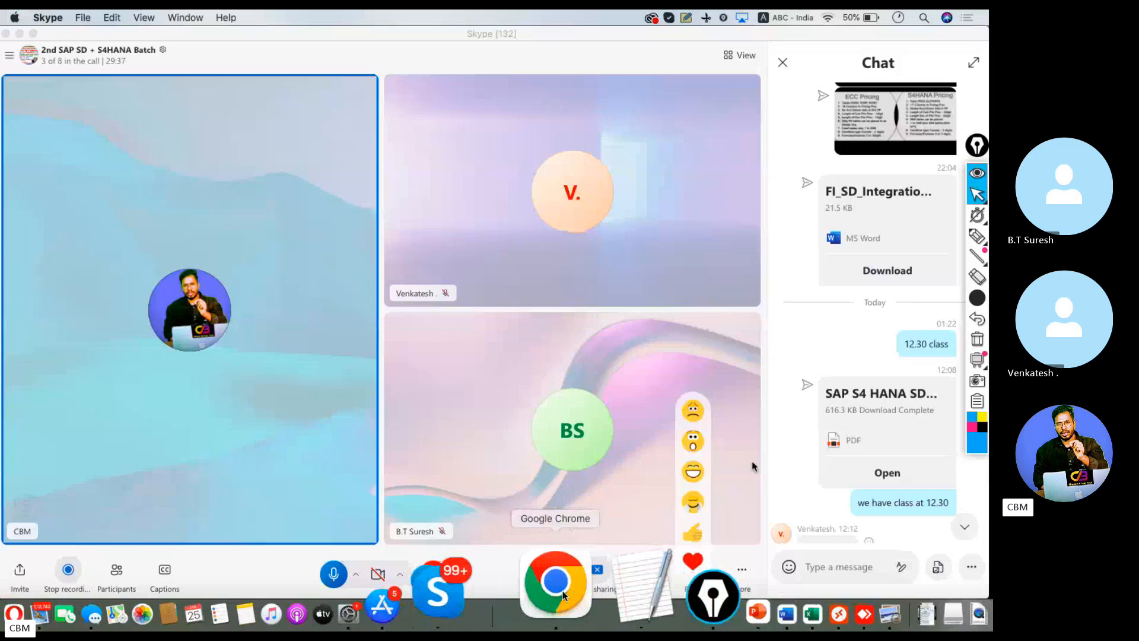
pyautogui.click(562, 590)
pyautogui.hotkey('ctrl', 'Left')
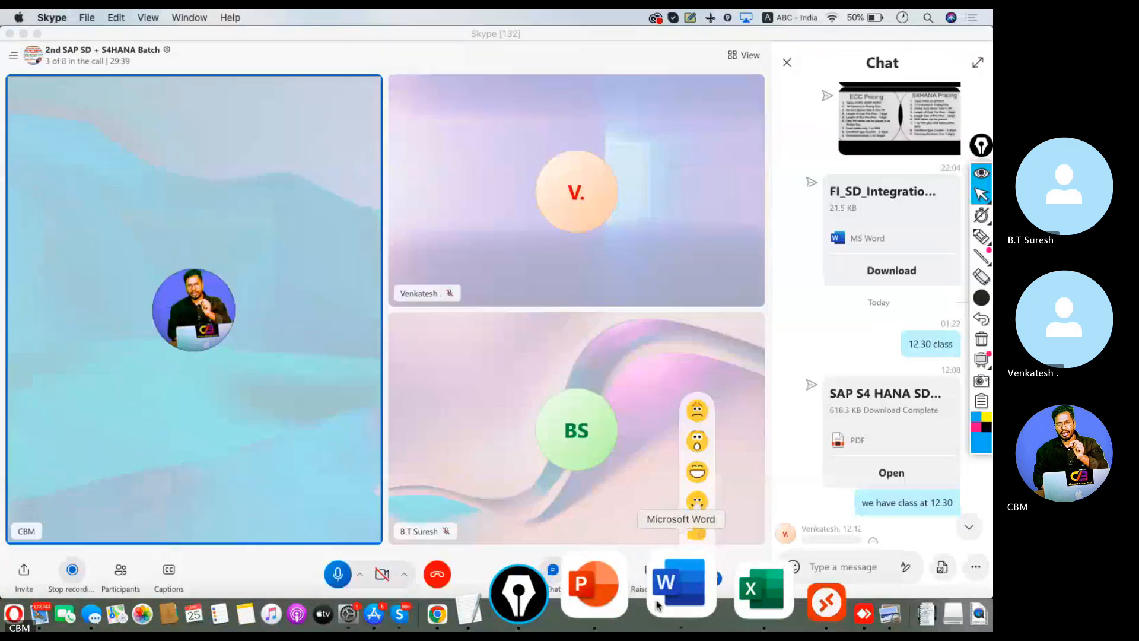
pyautogui.click(655, 605)
# - Go to the Schedule Line Category CS section and review its heading and business data screenshot
pyautogui.scroll(-2, 589, 413)
pyautogui.scroll(-5, 589, 414)
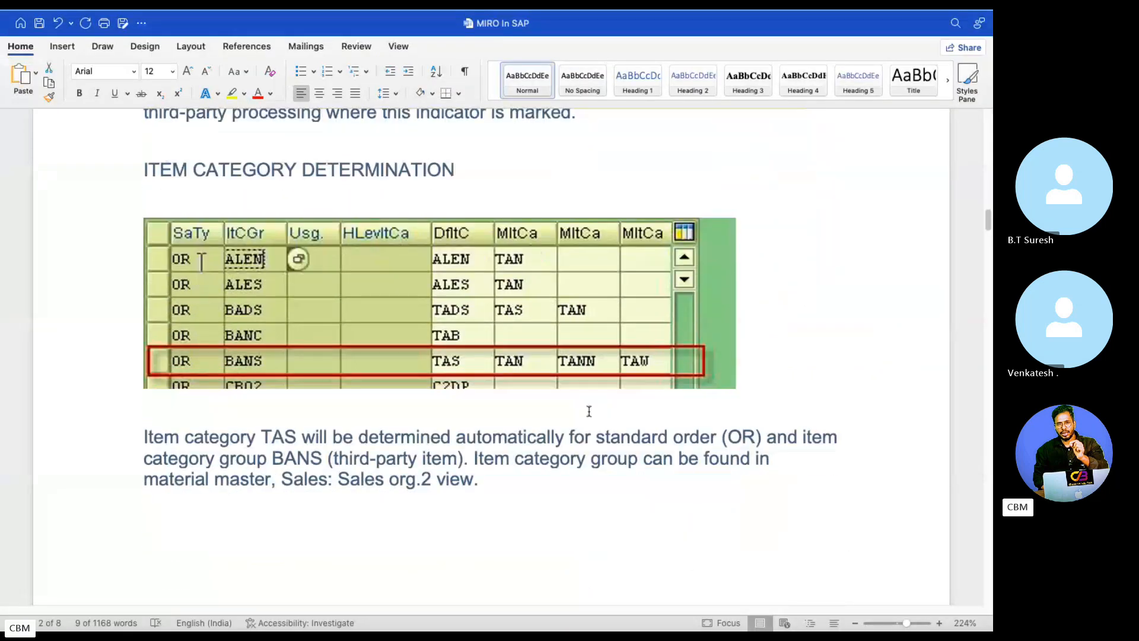
pyautogui.scroll(-7, 589, 411)
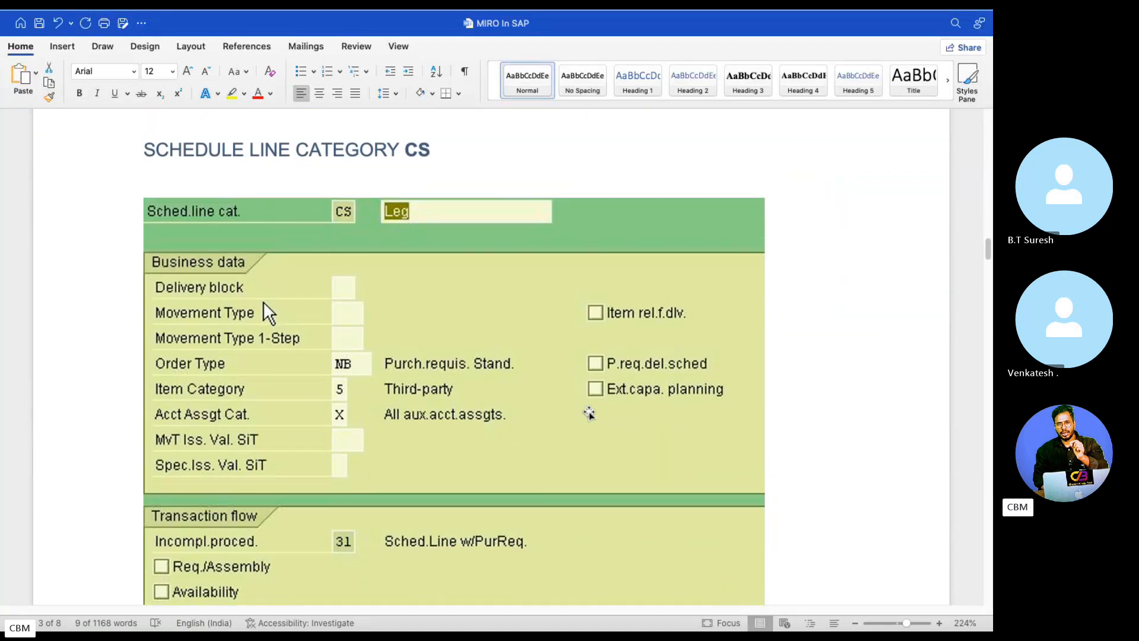
pyautogui.moveTo(437, 155); pyautogui.dragTo(327, 149)
pyautogui.click(378, 149)
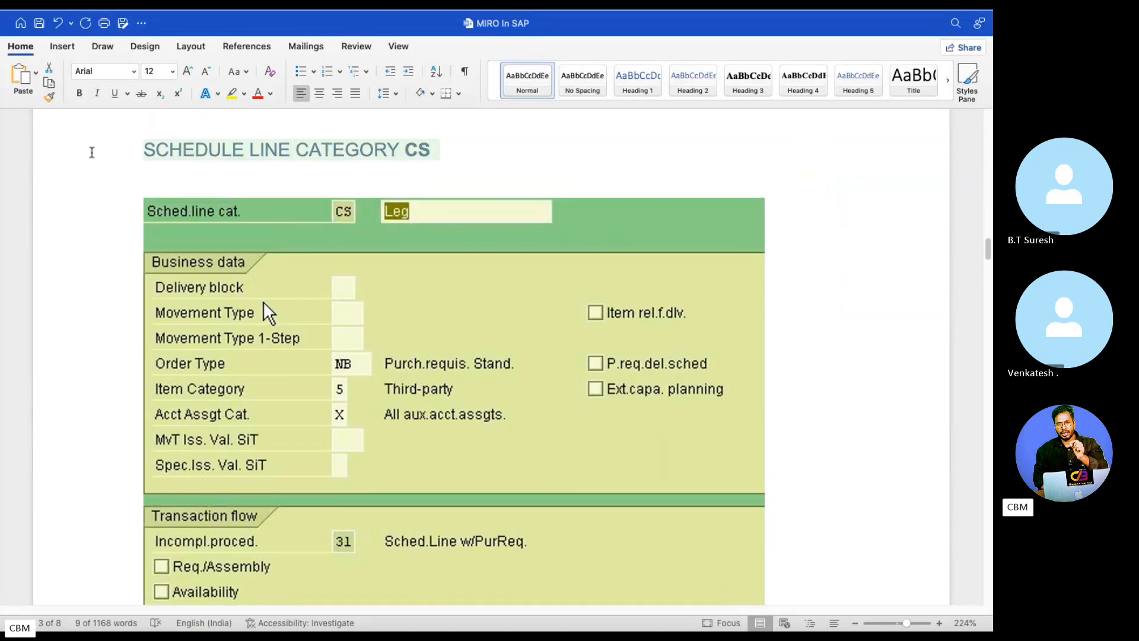
pyautogui.click(356, 386)
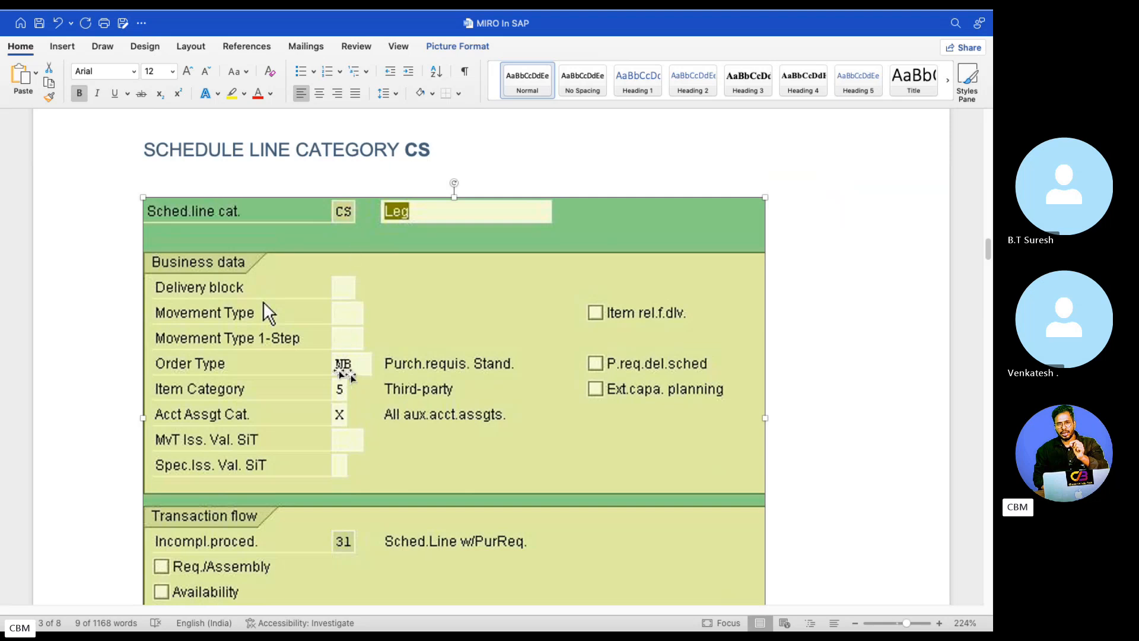
# - Highlight in yellow the IMG path for maintaining account assignment categories, above the Schedule Line Category Determination heading
pyautogui.scroll(-3, 369, 451)
pyautogui.scroll(-15, 262, 211)
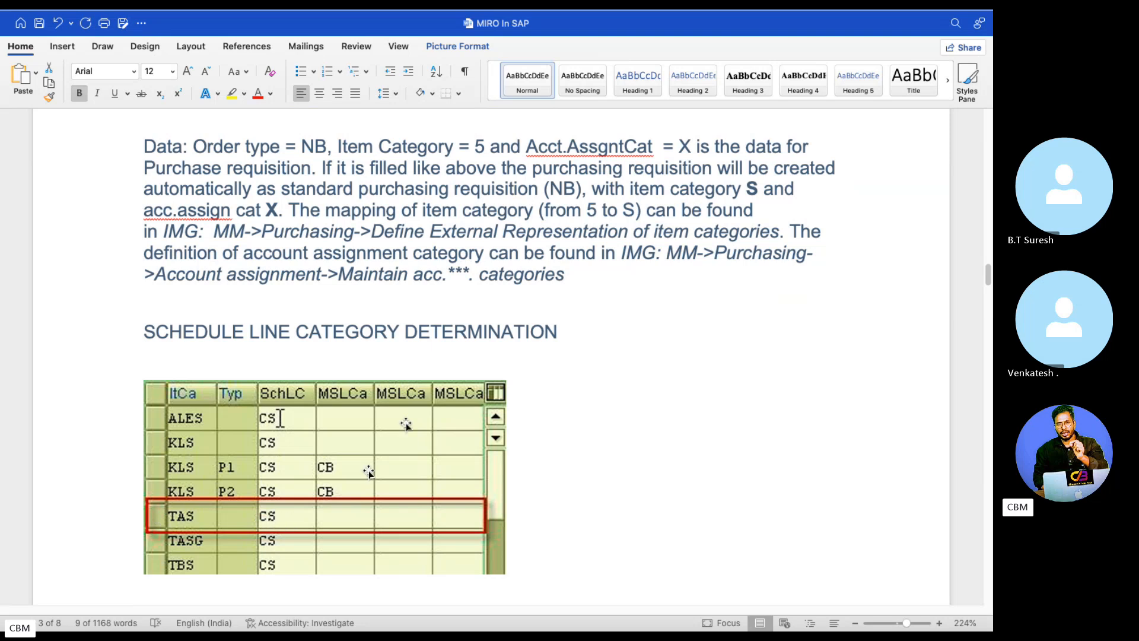
pyautogui.moveTo(224, 232); pyautogui.dragTo(779, 232)
pyautogui.moveTo(624, 251); pyautogui.dragTo(670, 270)
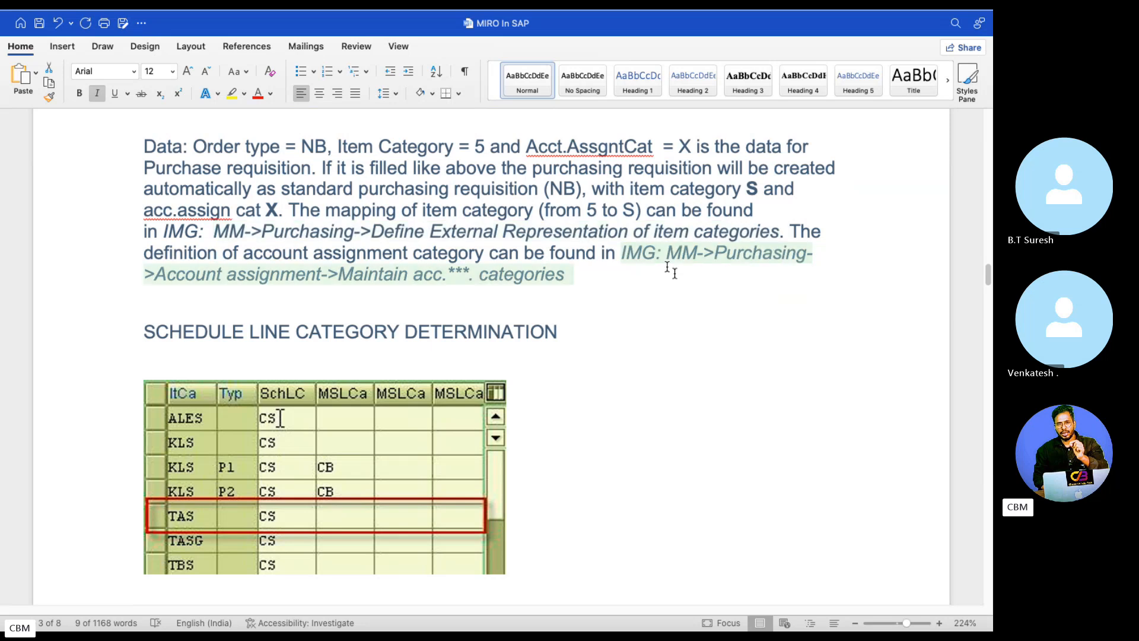
pyautogui.click(231, 94)
pyautogui.click(491, 367)
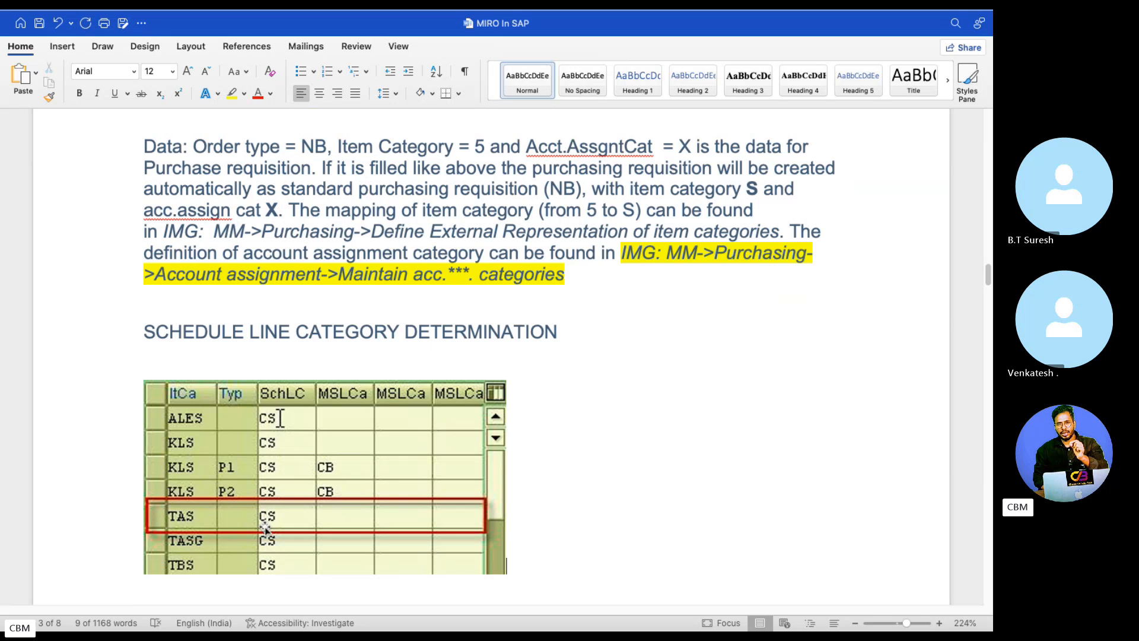
# - Return to the remote SAP session and open transaction VOV8
pyautogui.hotkey('ctrl', 'Left')
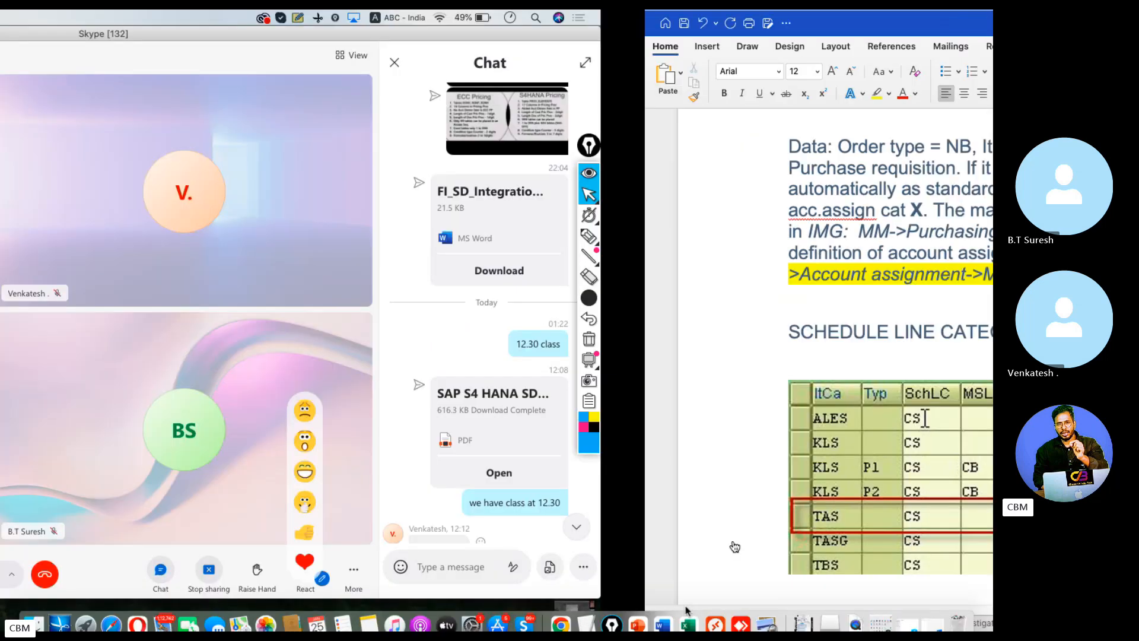
pyautogui.click(713, 593)
pyautogui.write('V')
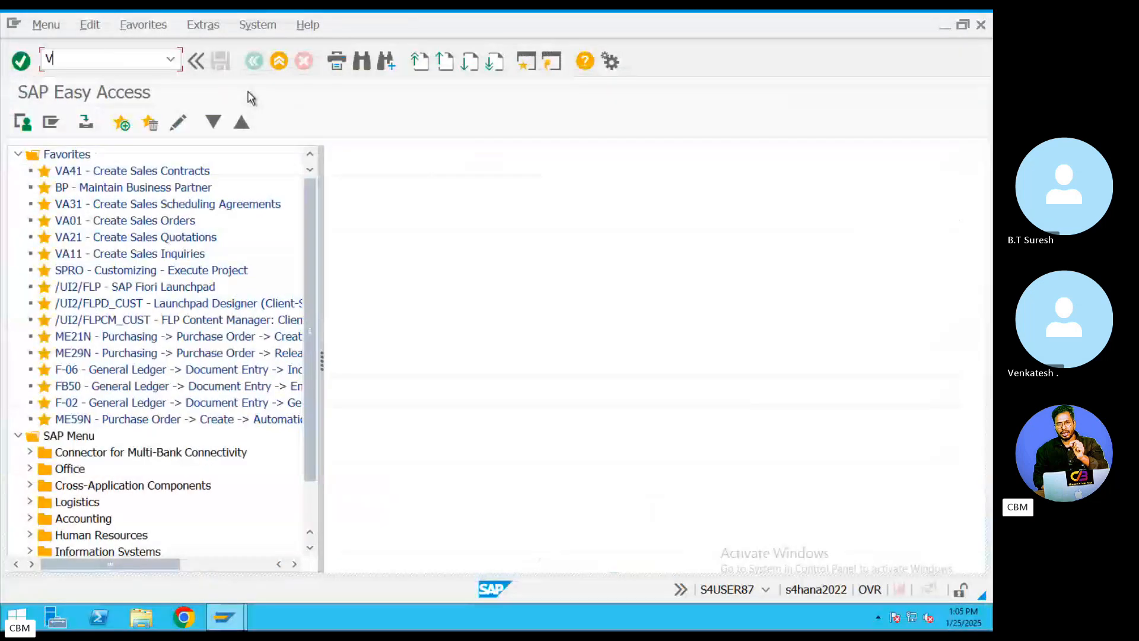
pyautogui.write('OV8')
pyautogui.press('Return')
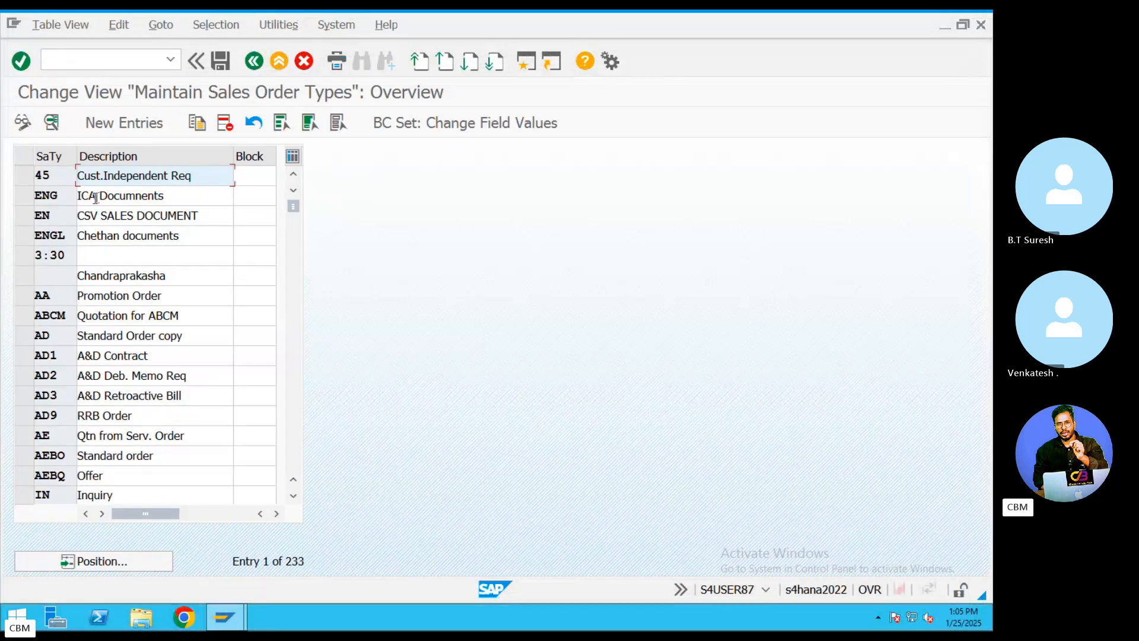
# - Position the sales order types table on document type OR, select its row and leave the view
pyautogui.click(118, 561)
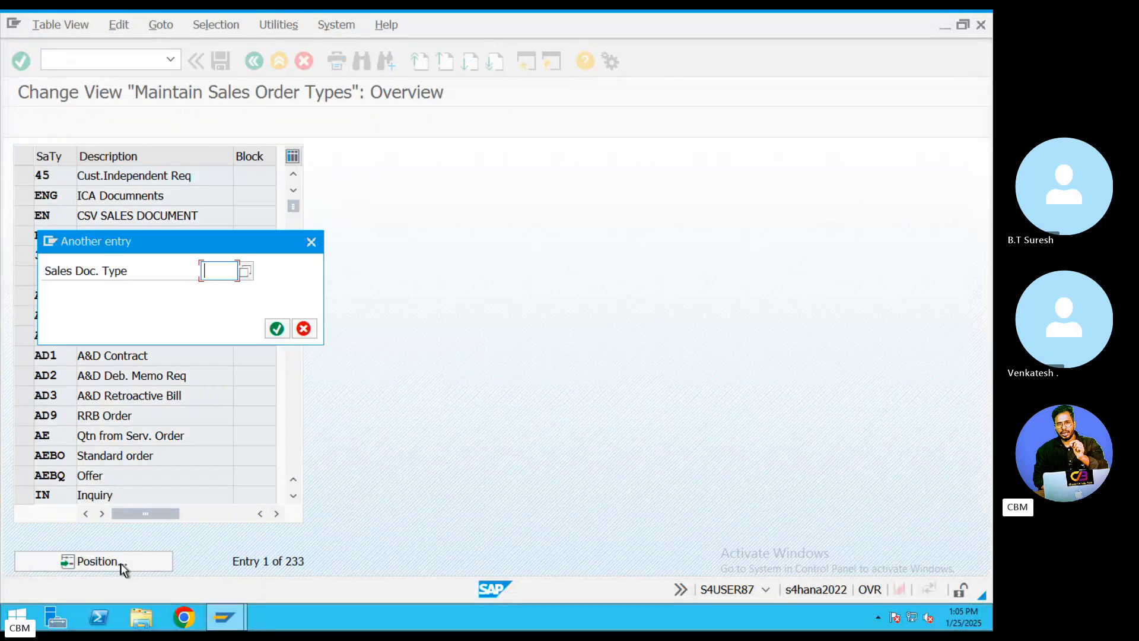
pyautogui.write('or')
pyautogui.press('Return')
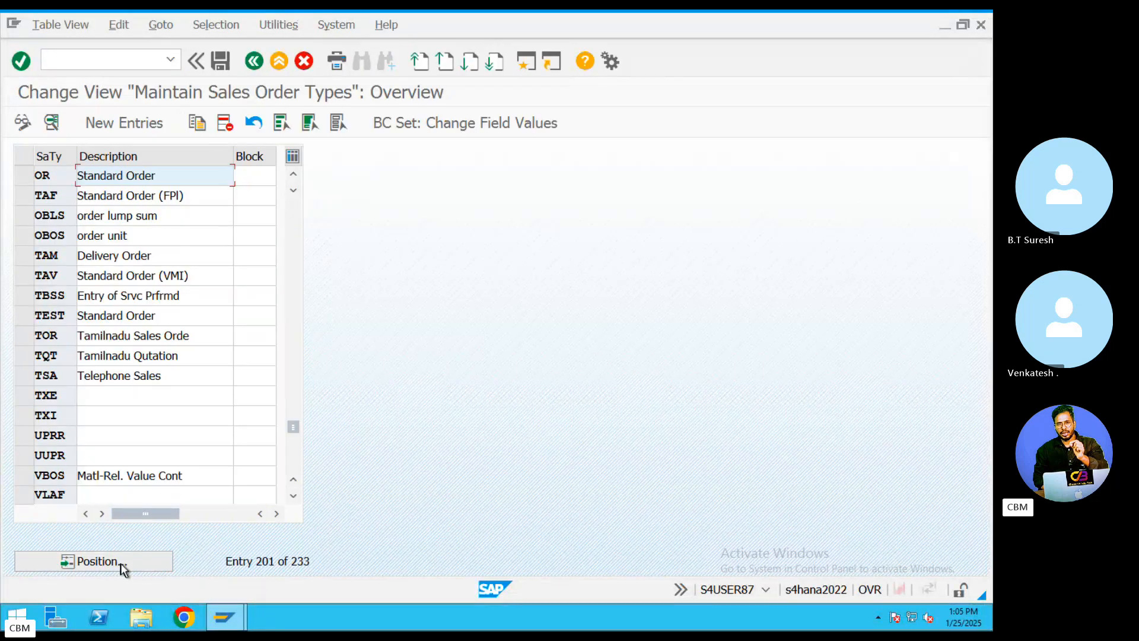
pyautogui.click(26, 178)
pyautogui.click(255, 63)
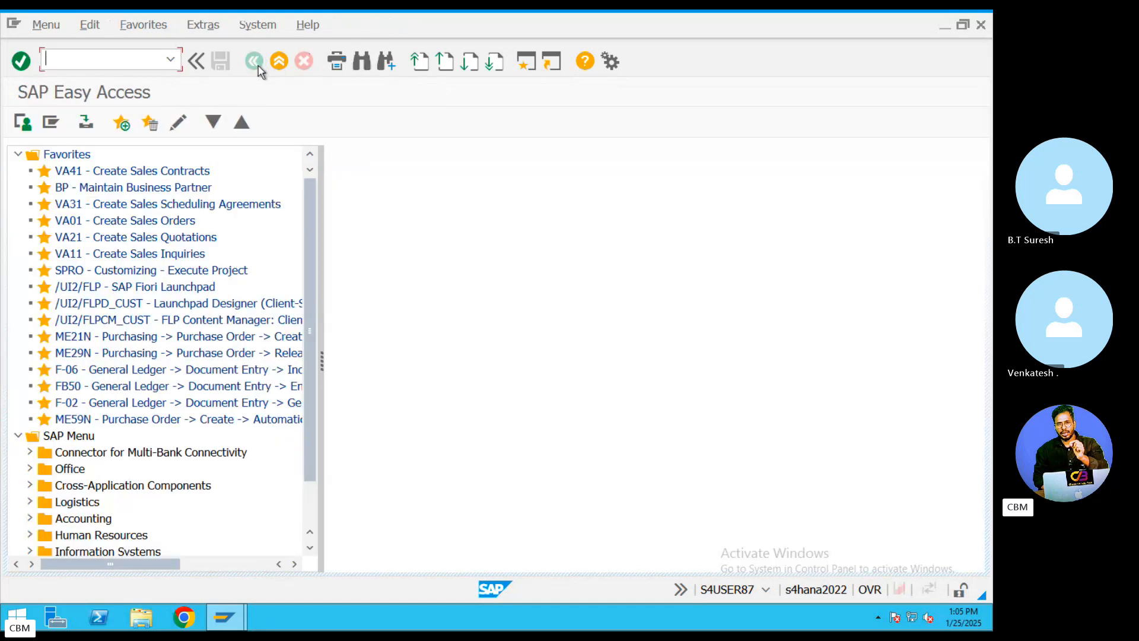
# - Open the Maintain Item Categories view with transaction VOV7 and return to SAP Easy Access
pyautogui.write('7')
pyautogui.press('Return')
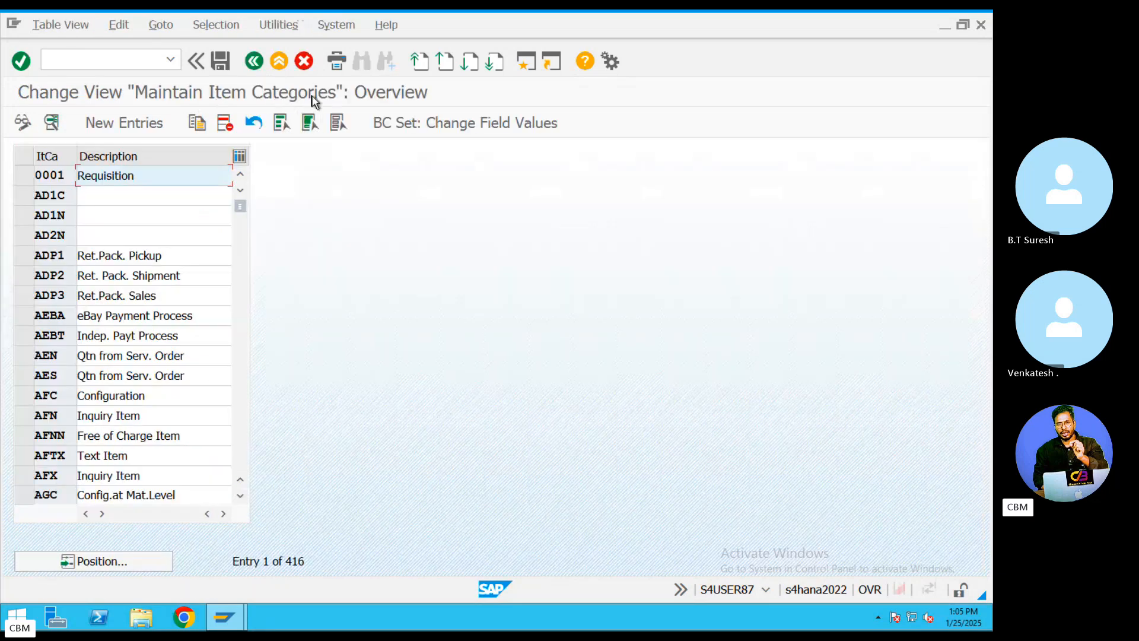
pyautogui.click(254, 62)
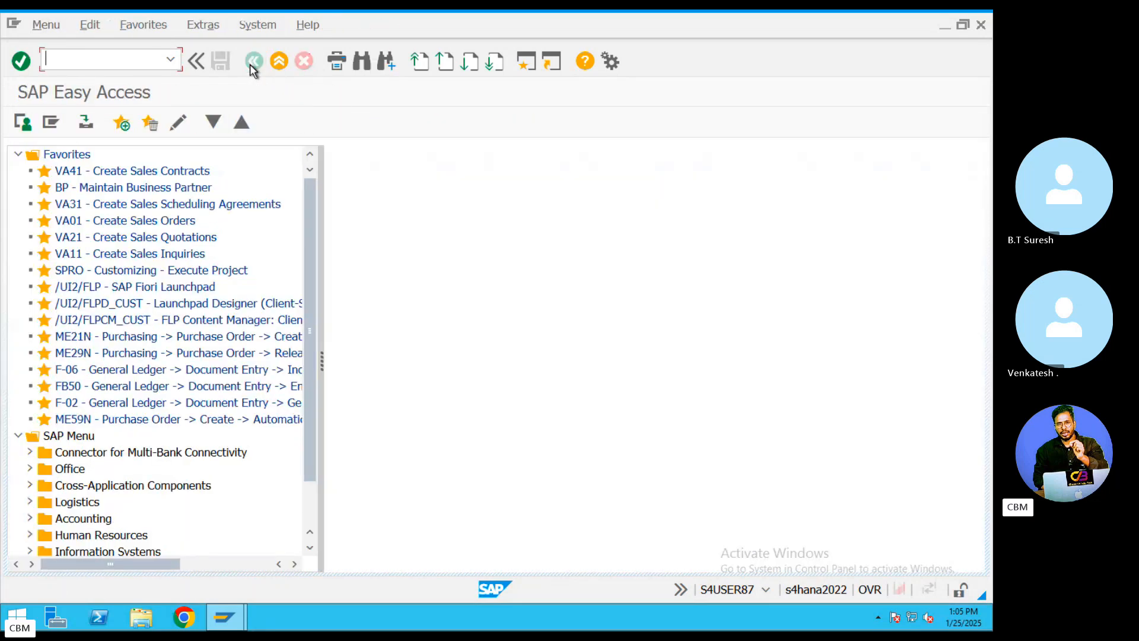
# - Open transaction VOV4 to show the item category assignment table, leave it and switch back to the local desktop
pyautogui.write('VOV4')
pyautogui.press('Return')
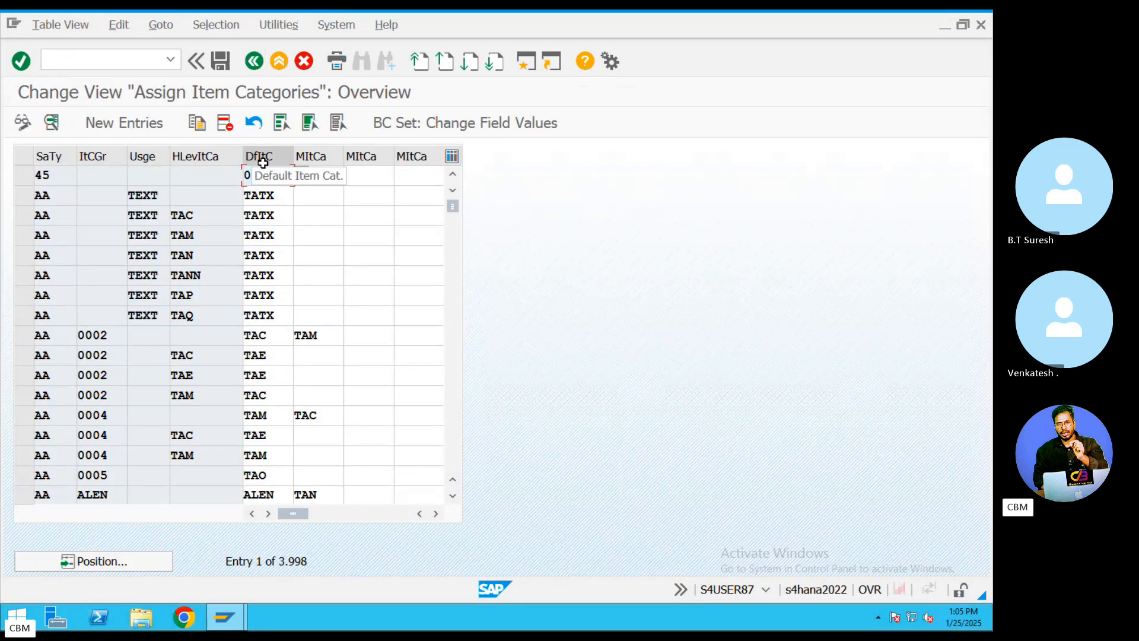
pyautogui.click(254, 60)
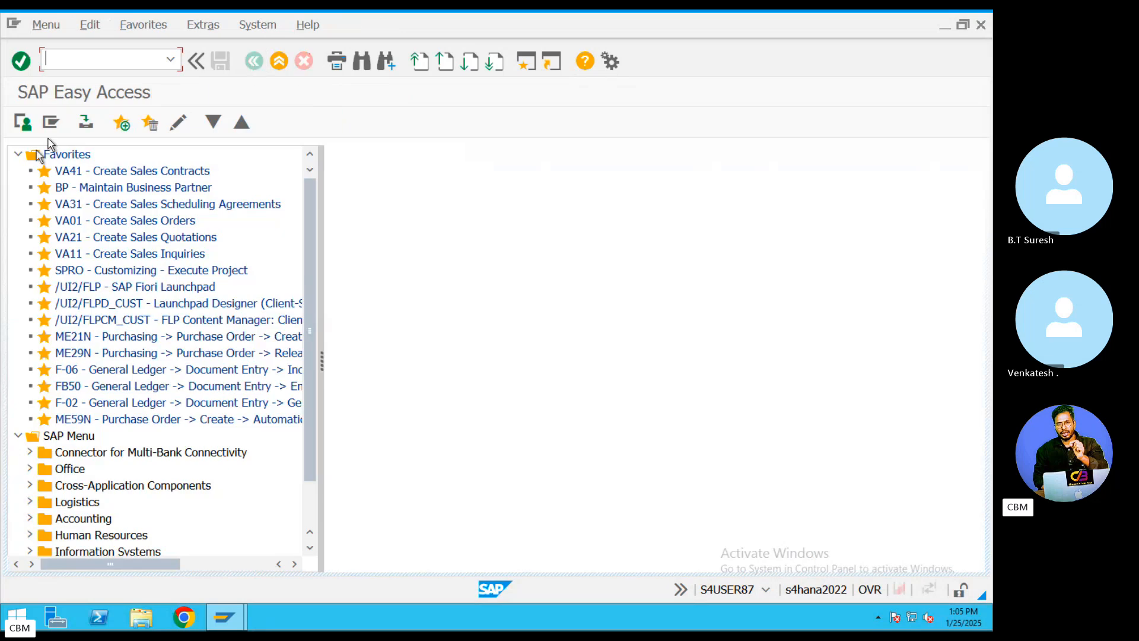
pyautogui.hotkey('ctrl', 'Left')
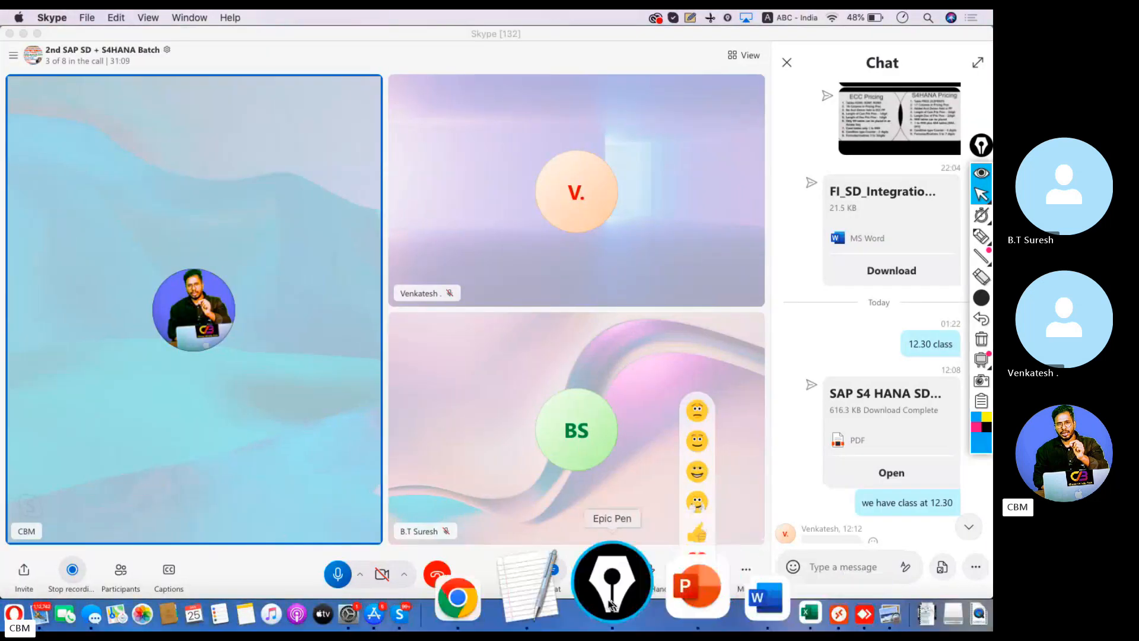
# - Review the schedule line category determination and manual purchase order sections in the MIRO In SAP Word document
pyautogui.click(568, 600)
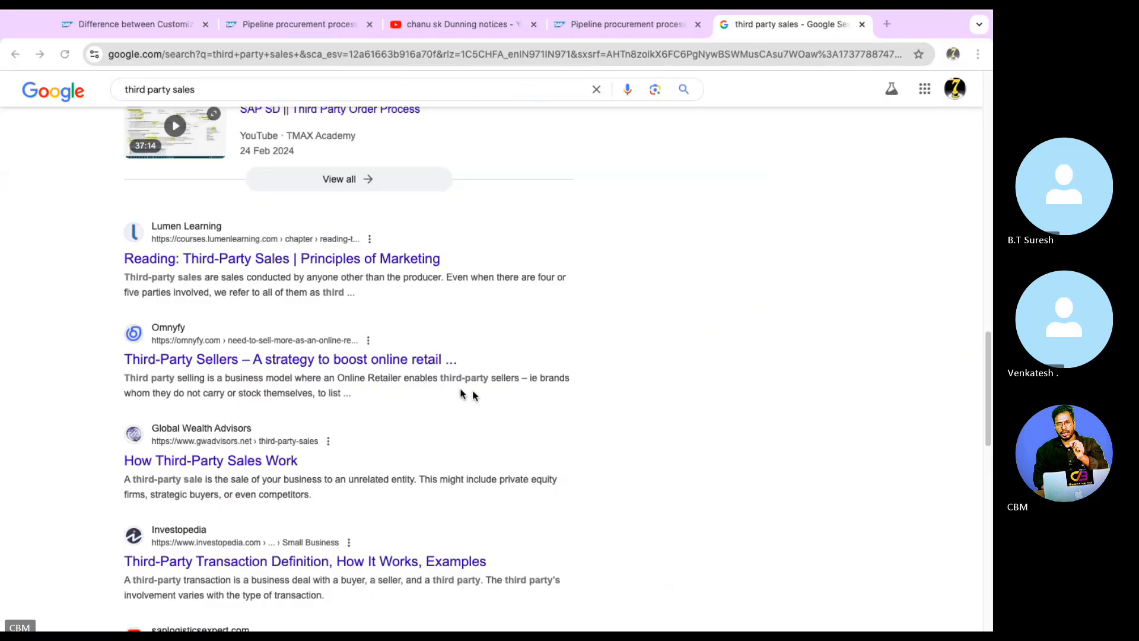
pyautogui.hotkey('ctrl', 'Left')
pyautogui.click(653, 589)
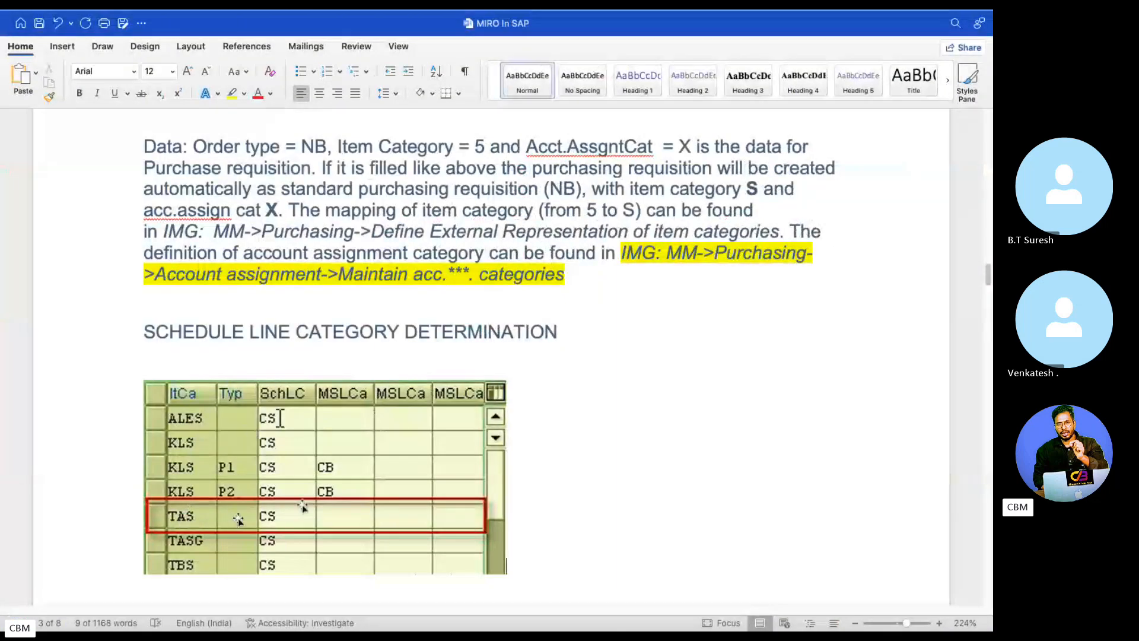
pyautogui.scroll(-10, 341, 445)
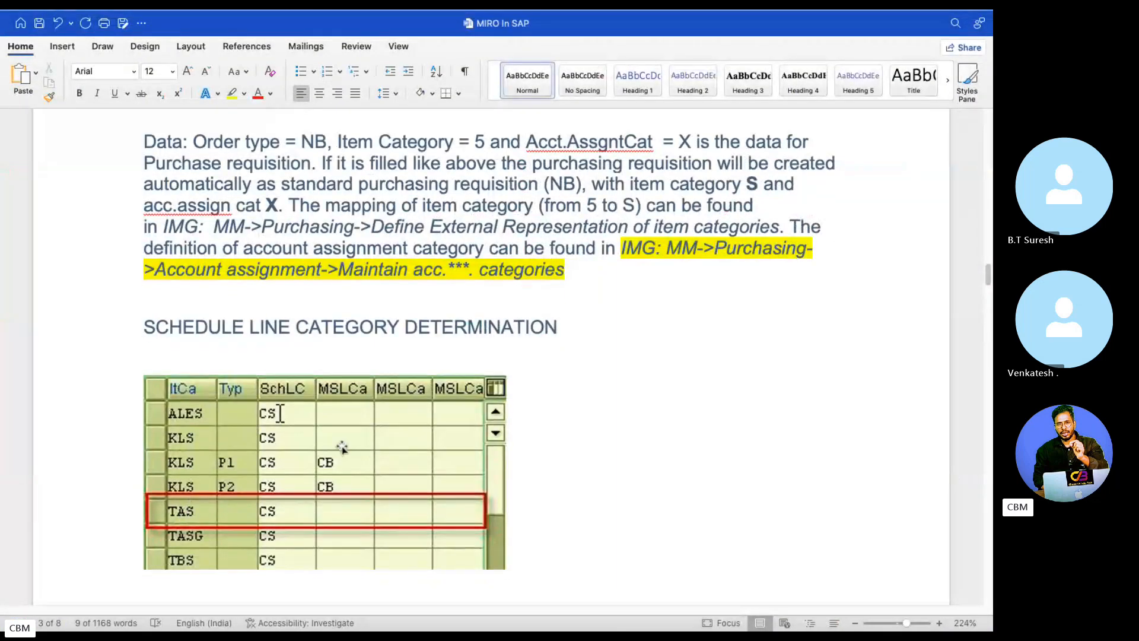
pyautogui.scroll(-7, 342, 446)
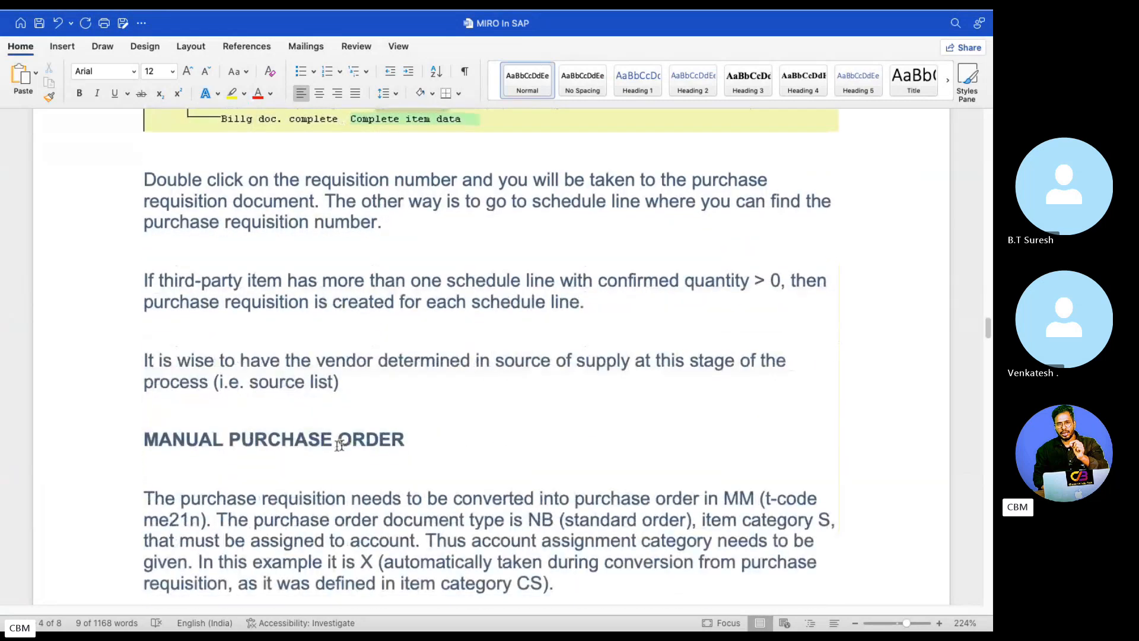
pyautogui.hotkey('ctrl', 'Left')
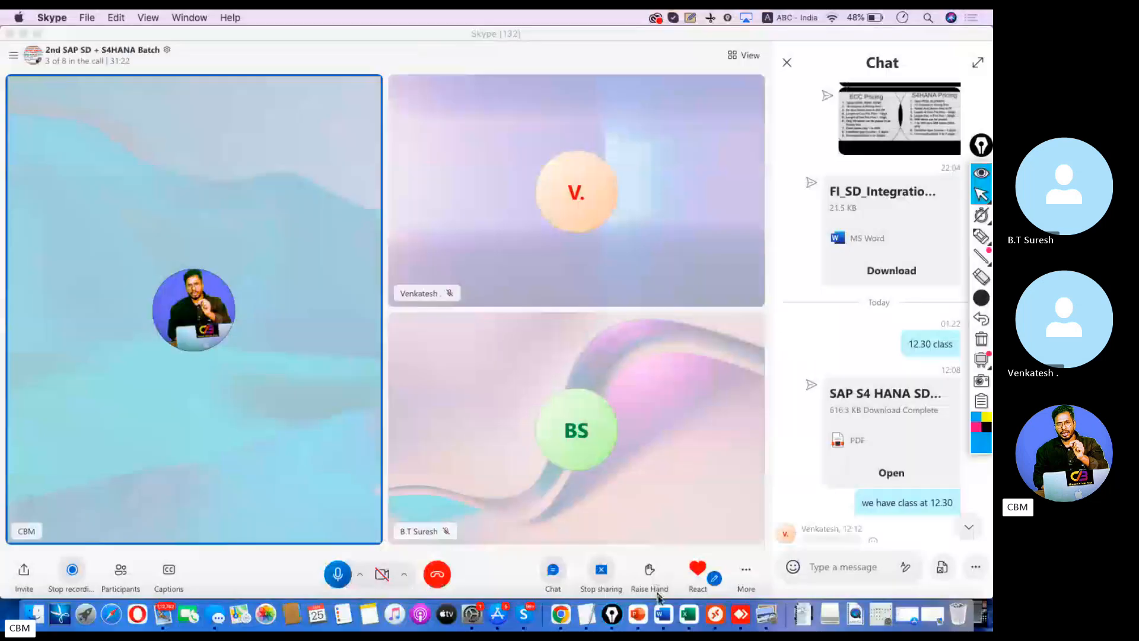
# - Switch to the SAP session, run transaction VA01 and start a standard order (OR) with sales area ABRL, AS, A#
pyautogui.click(711, 606)
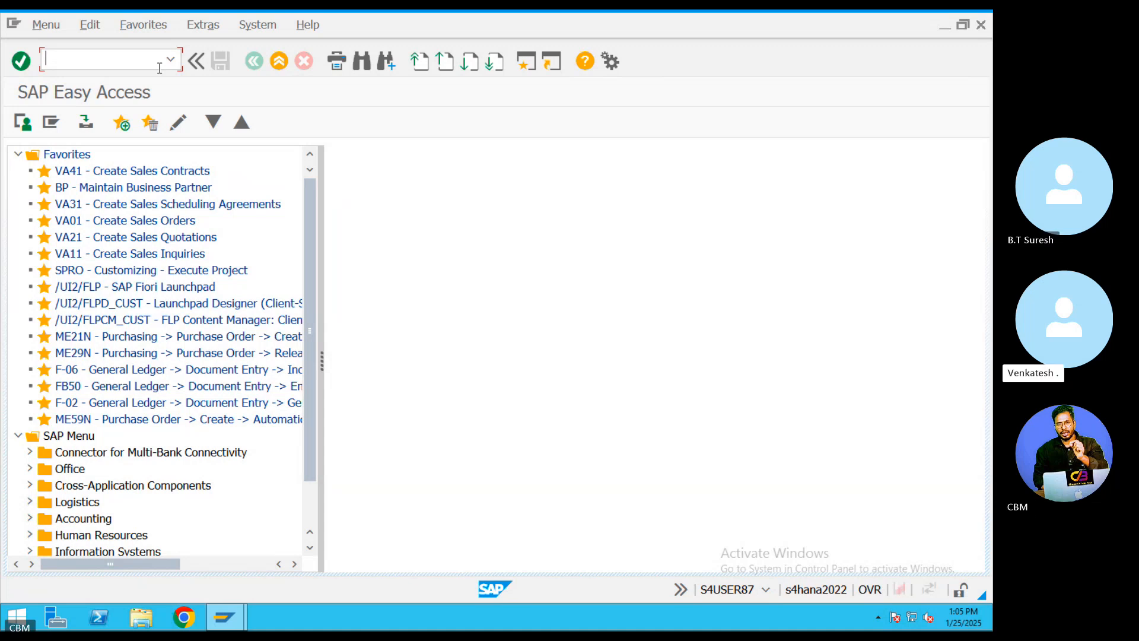
pyautogui.write('VA')
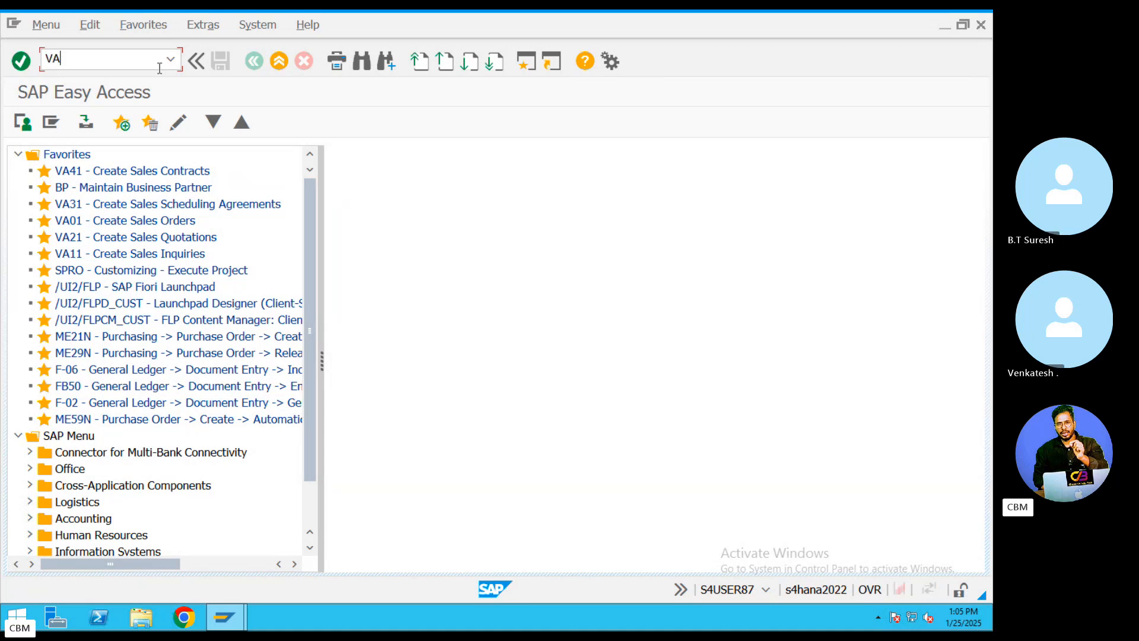
pyautogui.write('01')
pyautogui.press('Return')
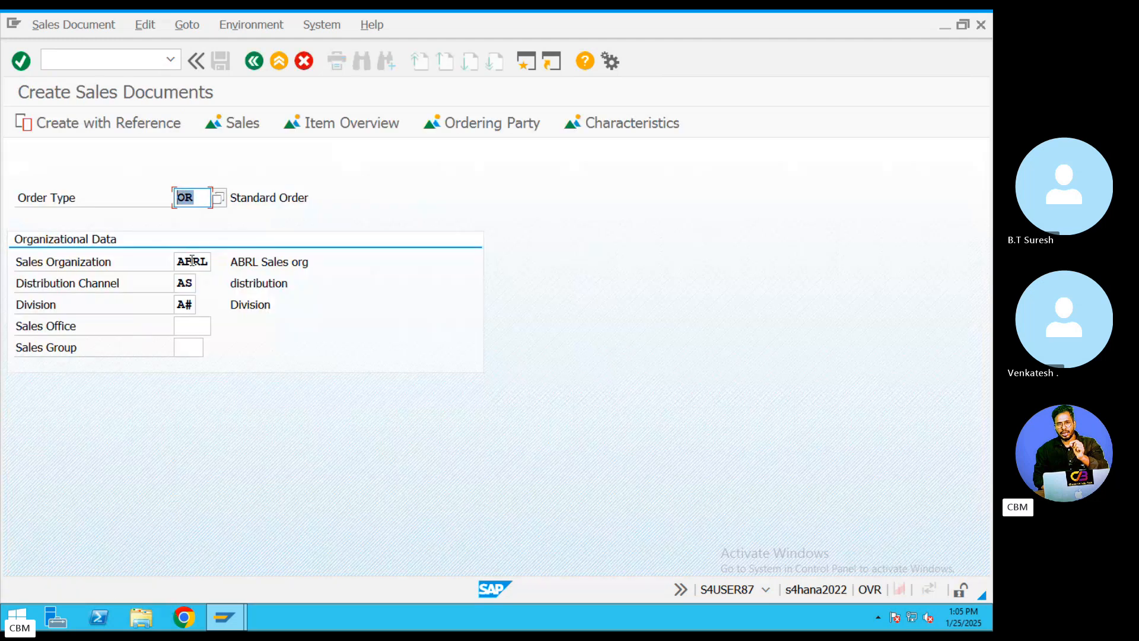
pyautogui.press('Tab')
pyautogui.press('Tab')
pyautogui.press('Tab')
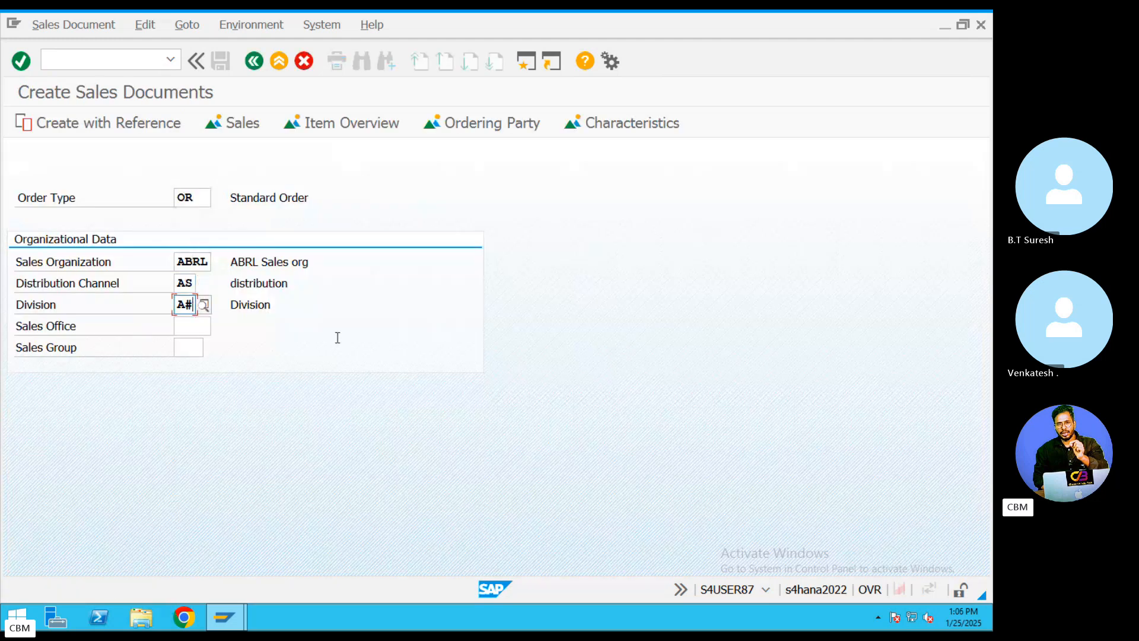
pyautogui.press('Return')
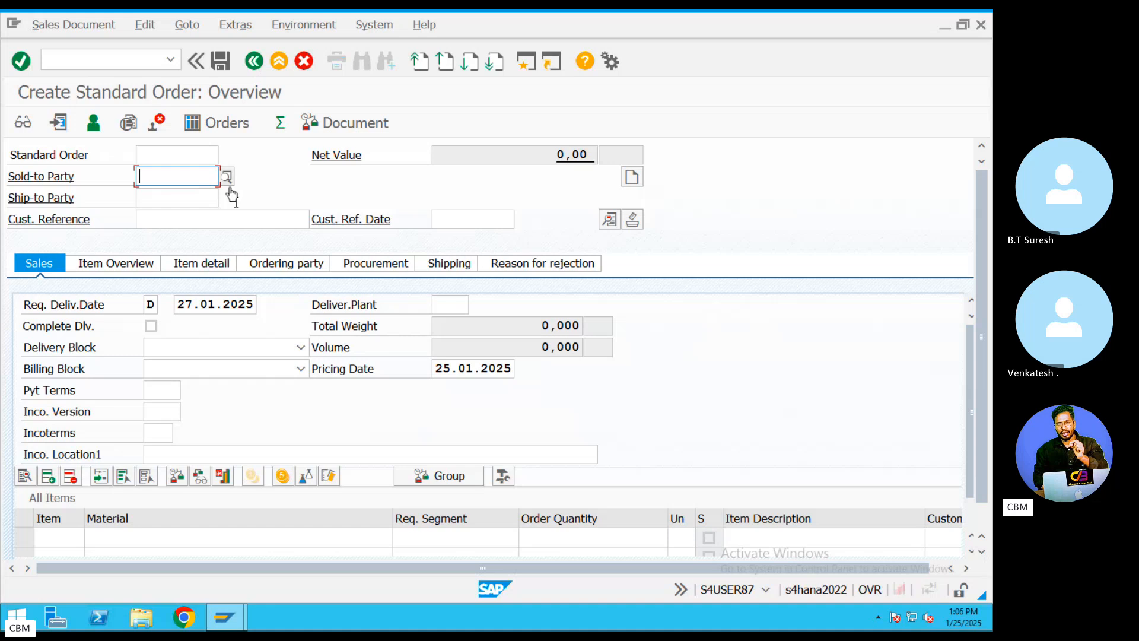
# - Look up customers of sales area ABRL and choose the IBM customer in Hyderabad as the sold-to party
pyautogui.click(226, 178)
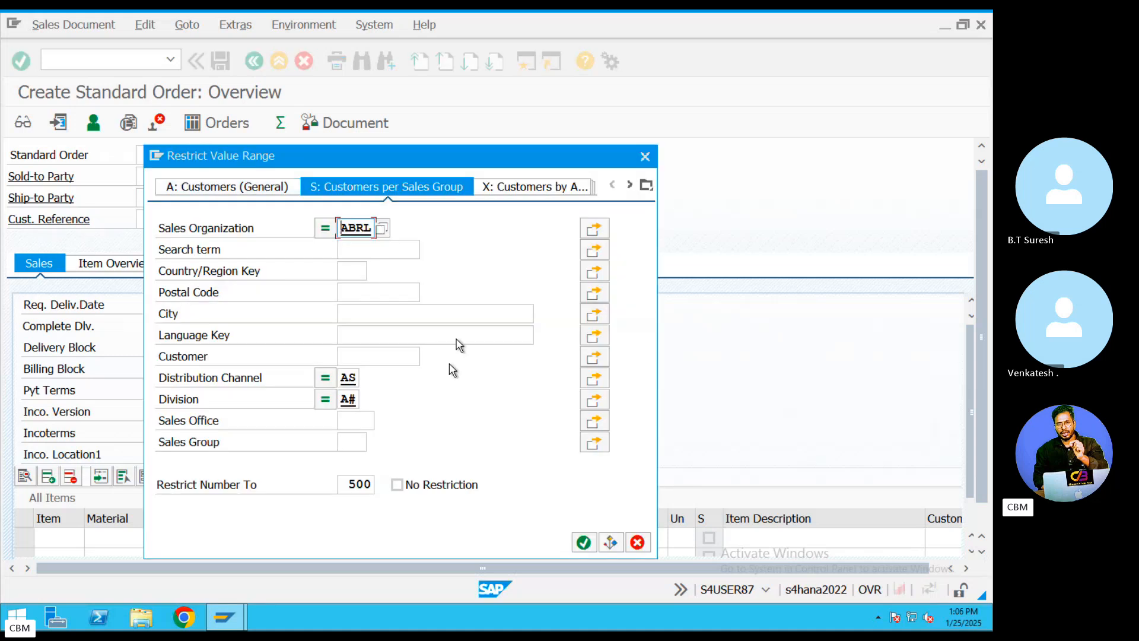
pyautogui.click(579, 529)
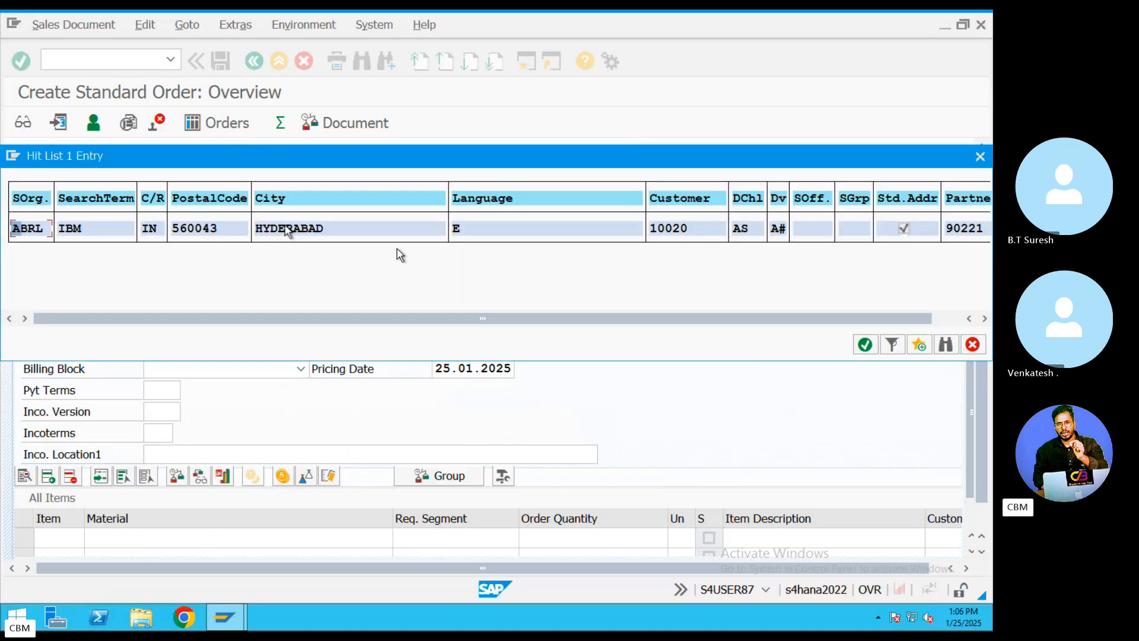
pyautogui.doubleClick(79, 233)
# - Enter a customer reference for the order and set its customer reference date to 25.01.2025
pyautogui.click(178, 219)
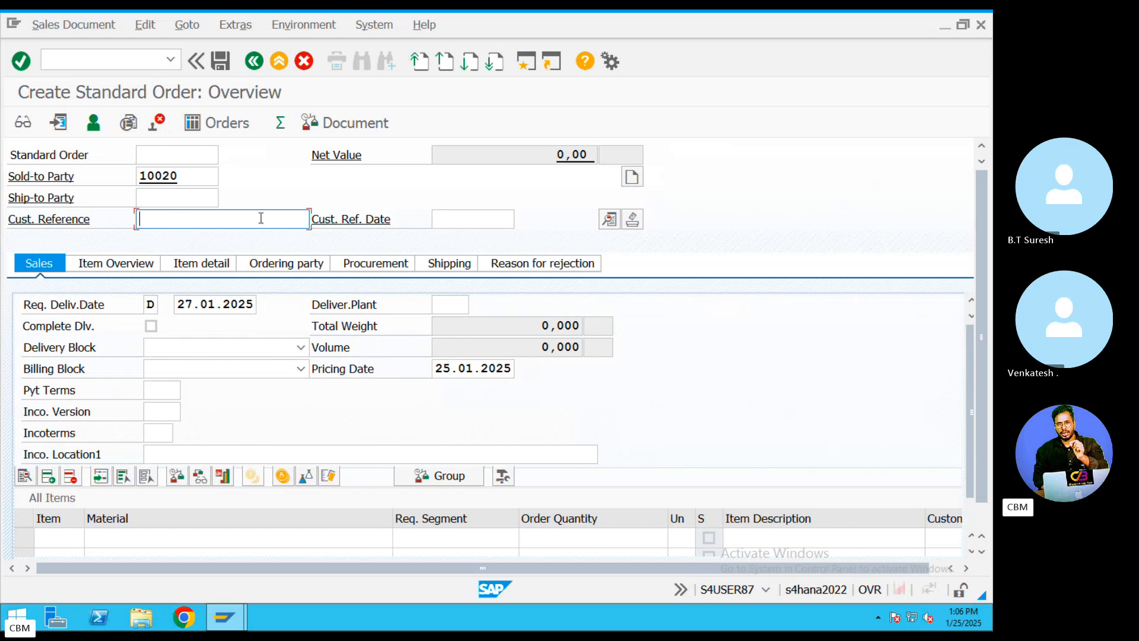
pyautogui.write('CUST')
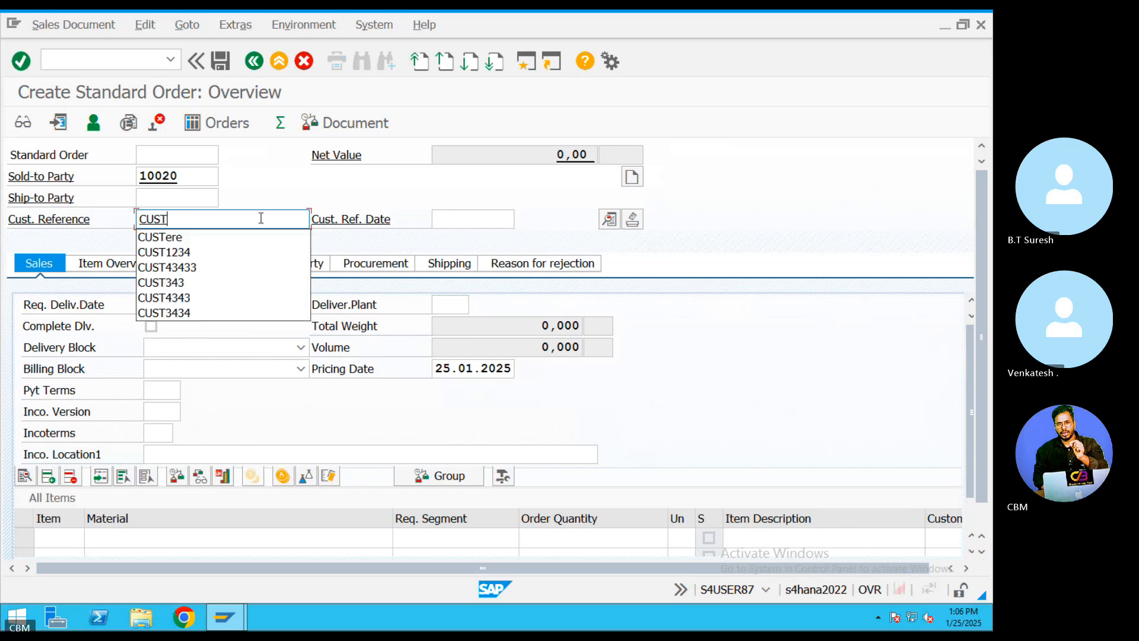
pyautogui.write('438943')
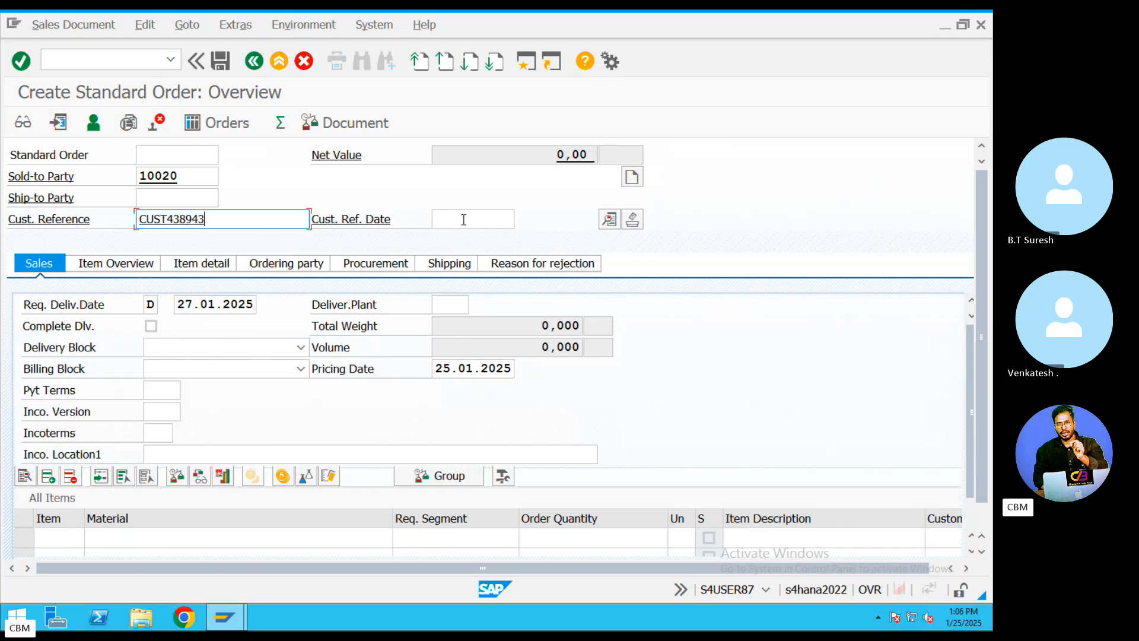
pyautogui.click(464, 220)
pyautogui.click(520, 219)
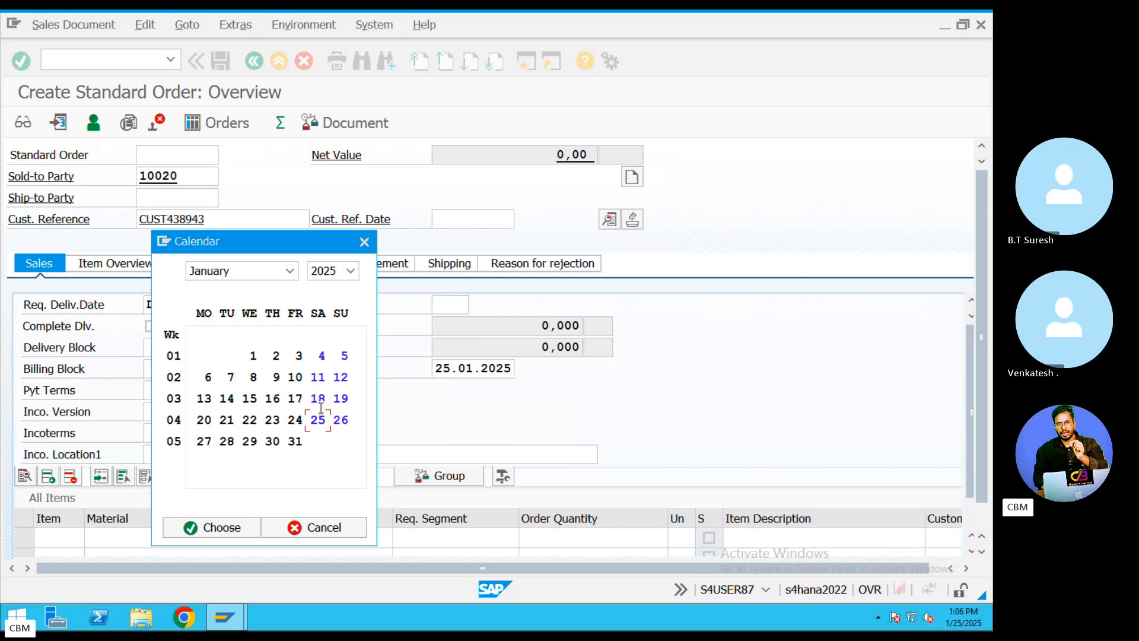
pyautogui.doubleClick(320, 417)
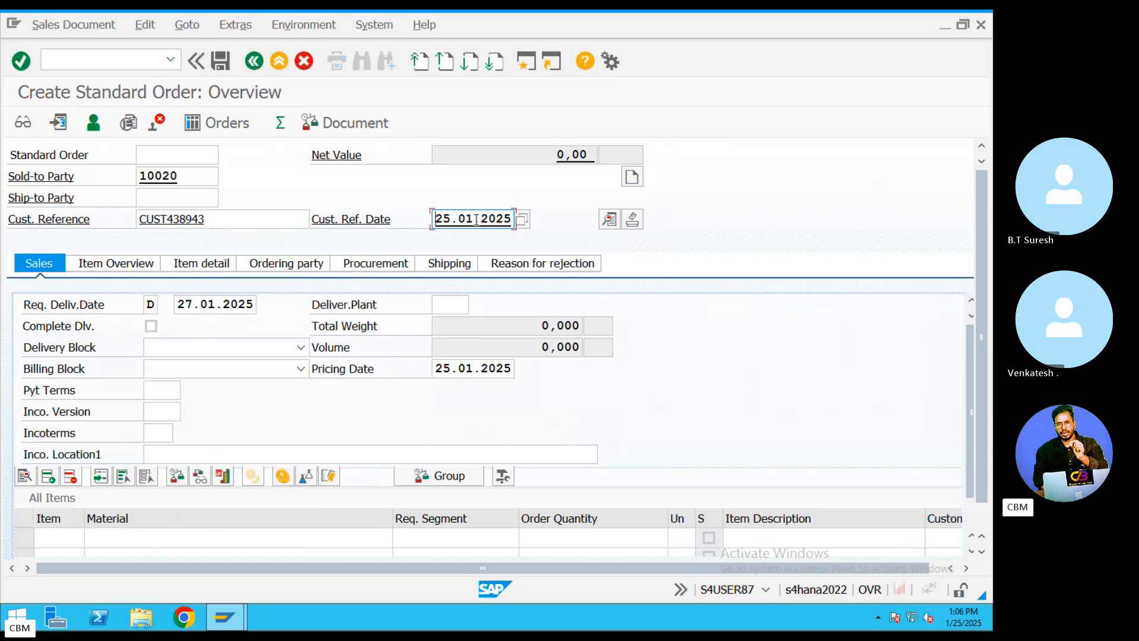
# - Set the requested delivery date to 25.01.2025 and choose payment terms 0001 for the order
pyautogui.click(254, 304)
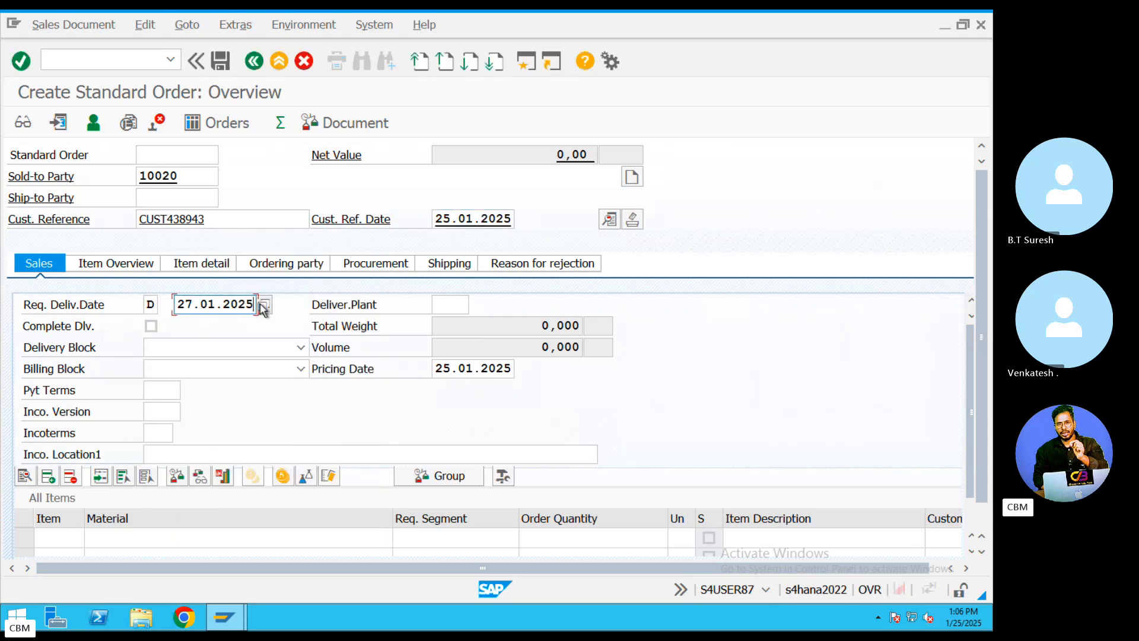
pyautogui.click(263, 305)
pyautogui.doubleClick(319, 417)
pyautogui.click(172, 390)
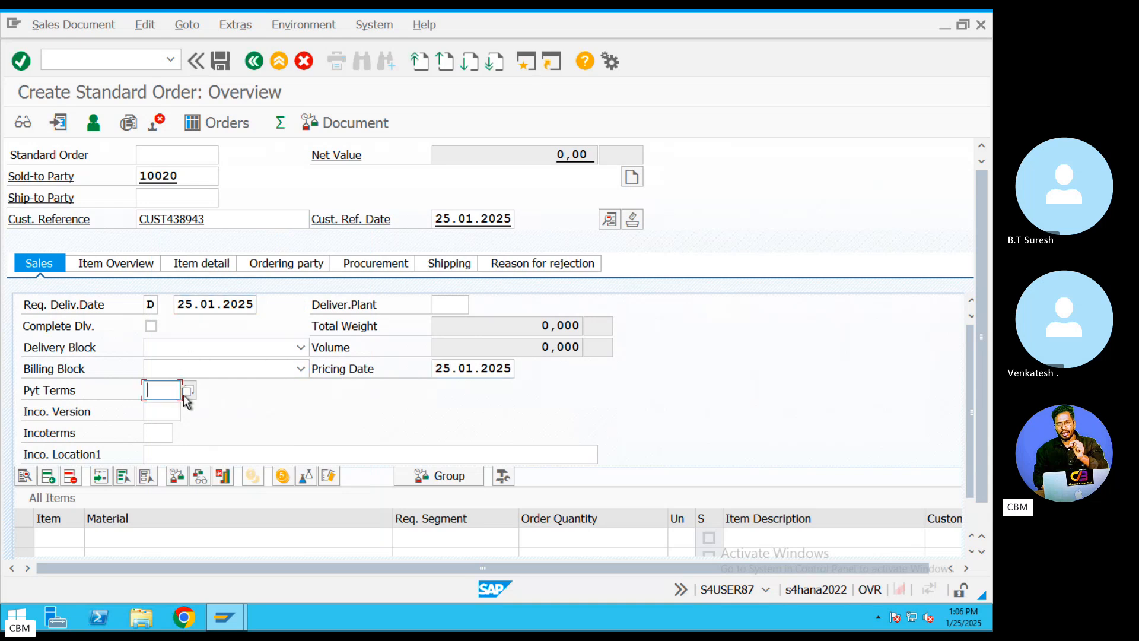
pyautogui.click(185, 391)
pyautogui.doubleClick(223, 186)
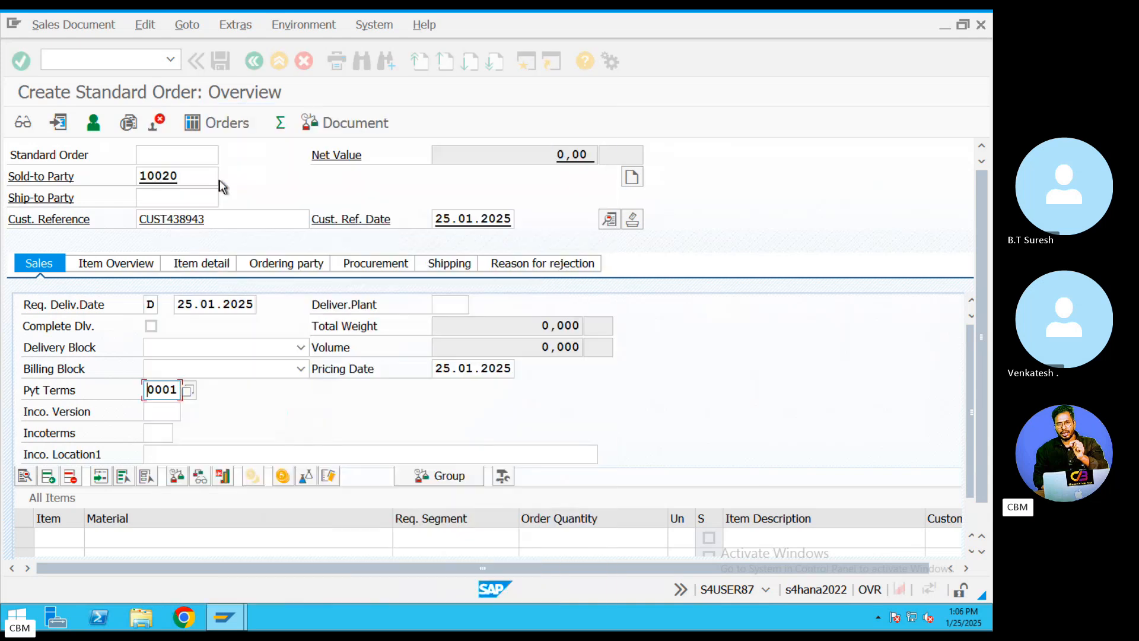
# - Choose incoterms CFR and enter HYD as the incoterms location
pyautogui.click(159, 432)
pyautogui.click(179, 433)
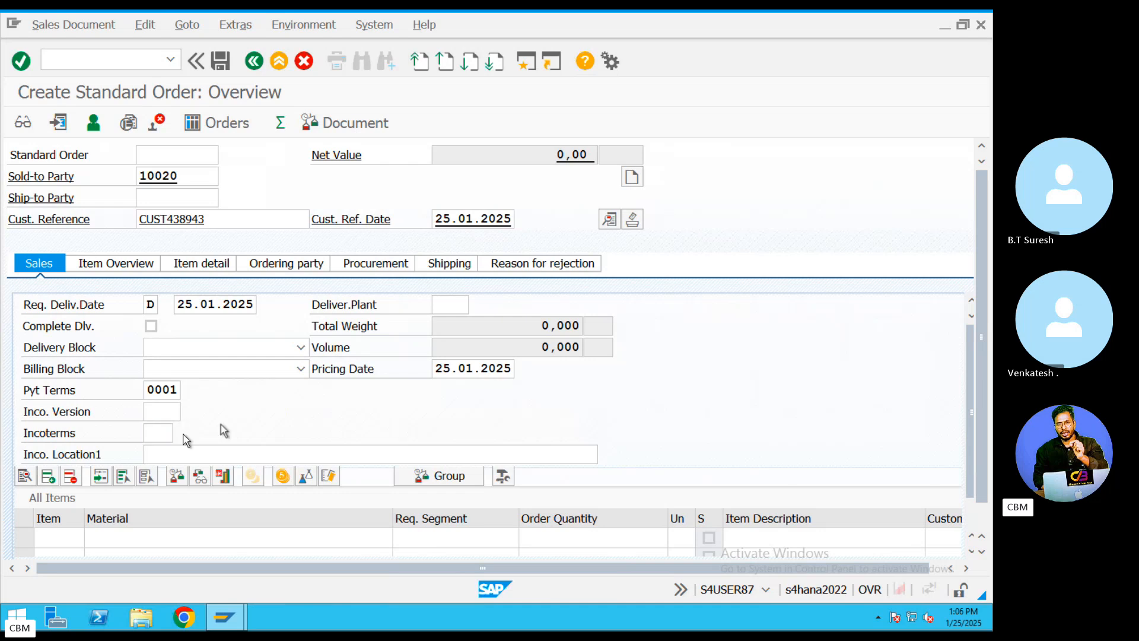
pyautogui.doubleClick(225, 188)
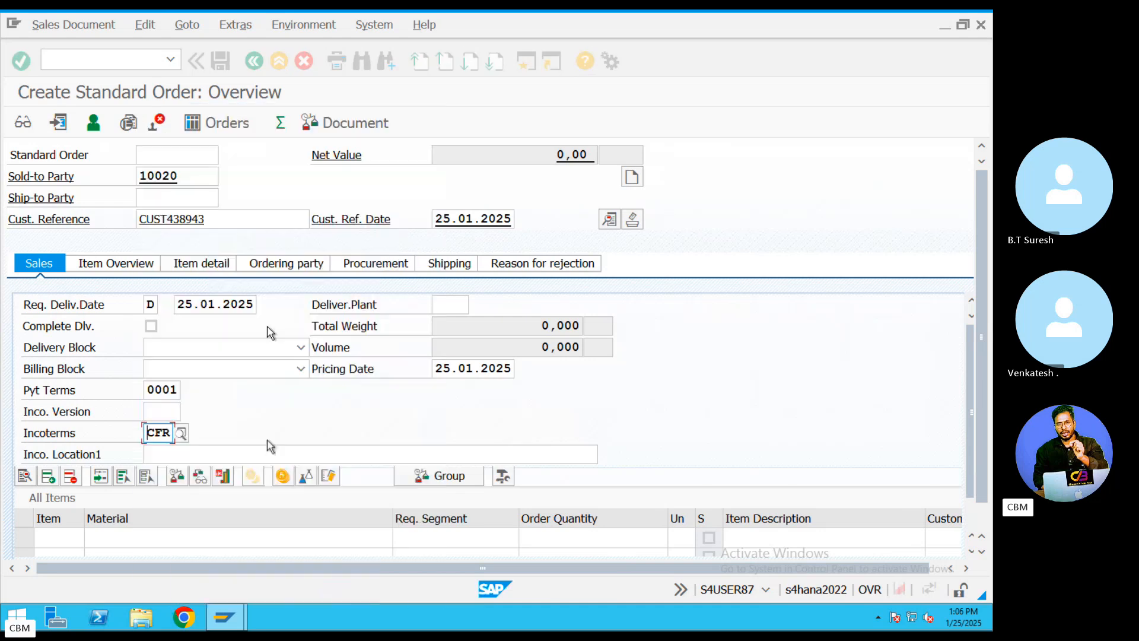
pyautogui.click(190, 448)
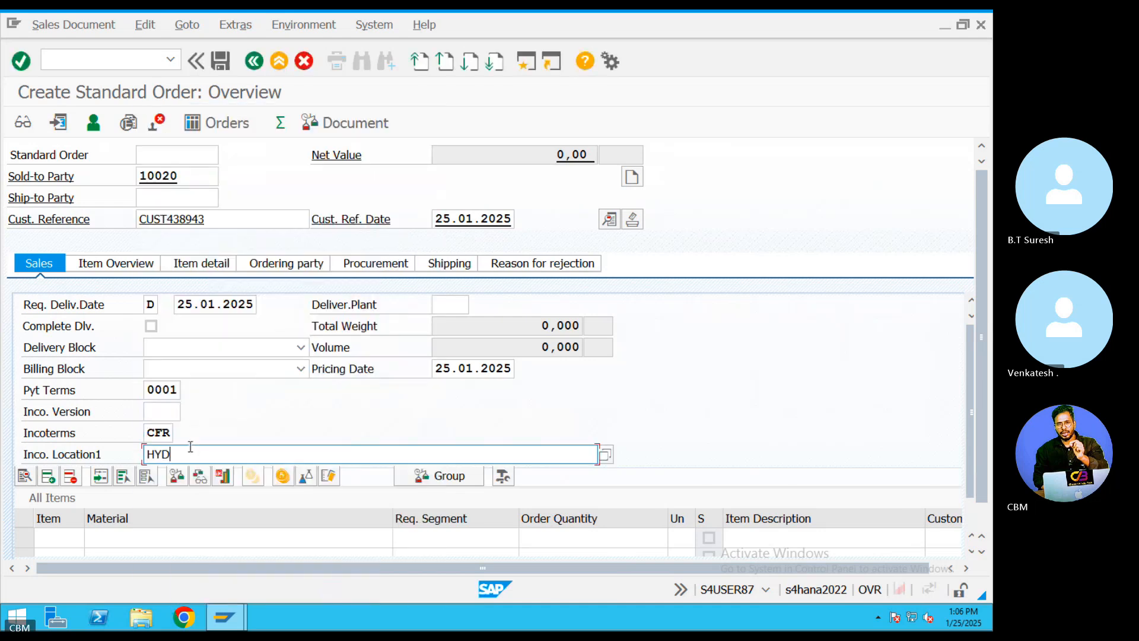
# - Add material 1848 as the first order item with an order quantity of 100
pyautogui.click(148, 534)
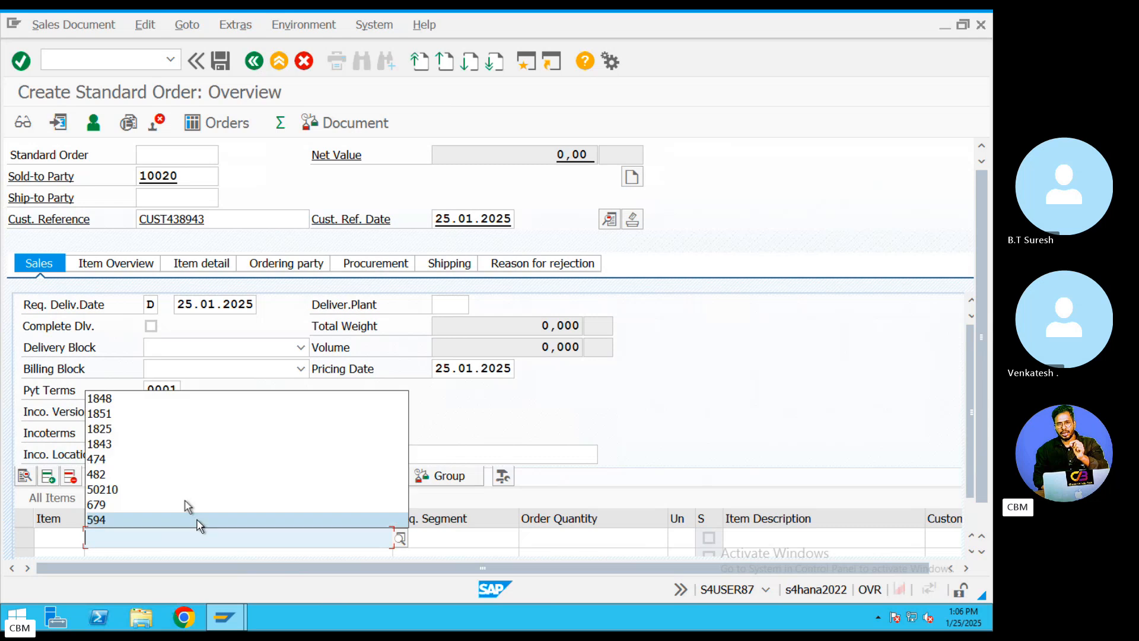
pyautogui.click(128, 398)
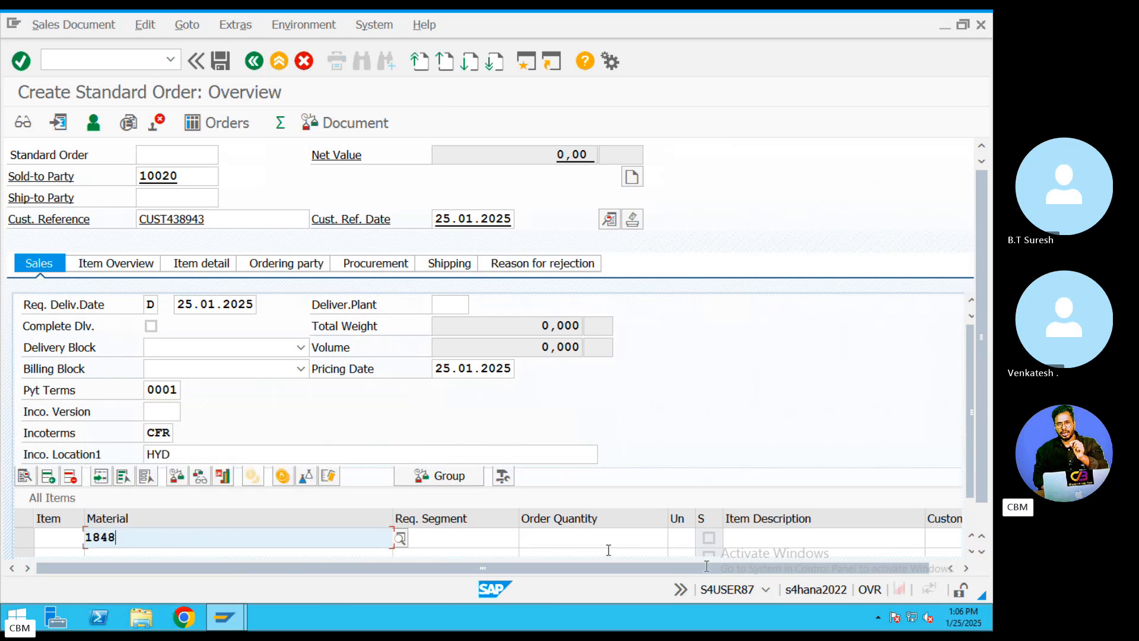
pyautogui.click(636, 536)
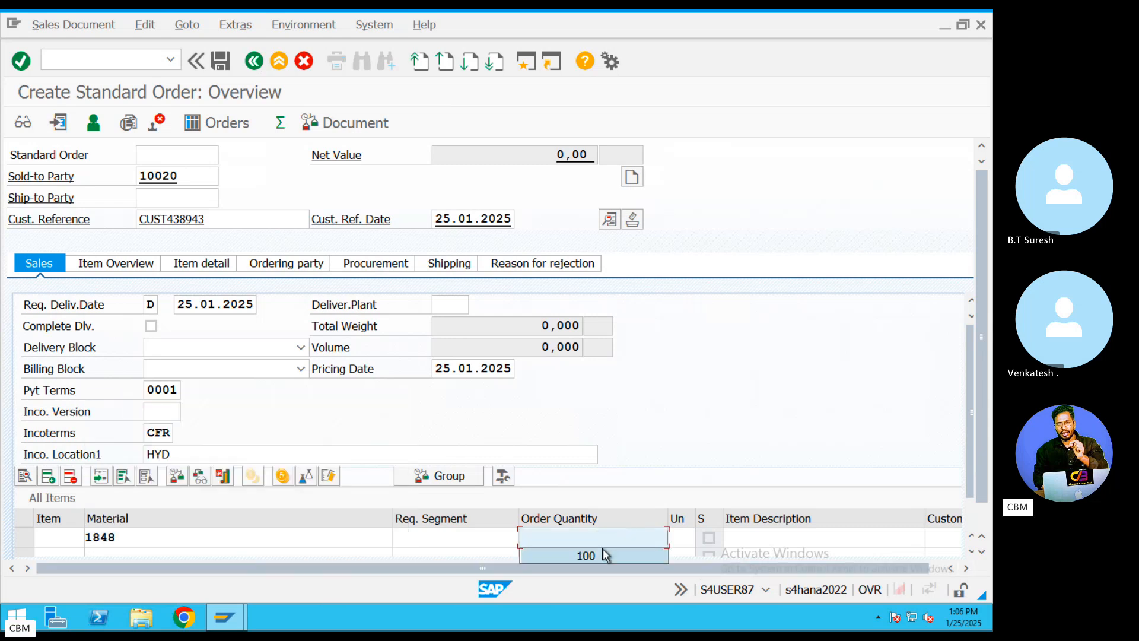
pyautogui.click(604, 551)
# - Set the item category of material 1848 to TAS (Third Party Item)
pyautogui.press('Tab')
pyautogui.press('Tab')
pyautogui.press('Tab')
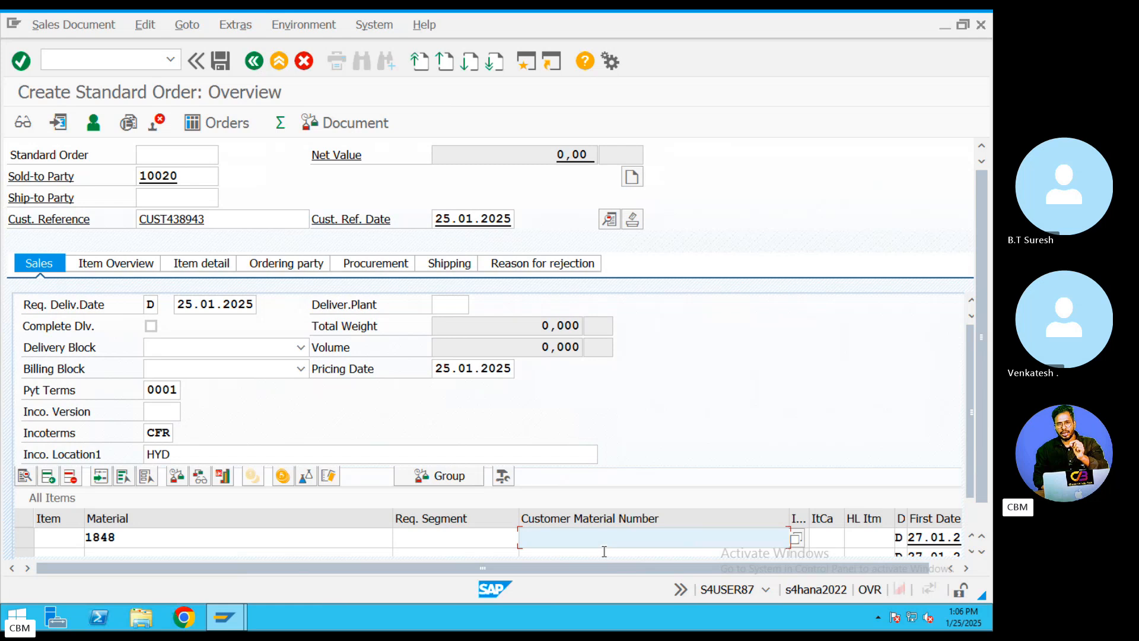
pyautogui.click(828, 541)
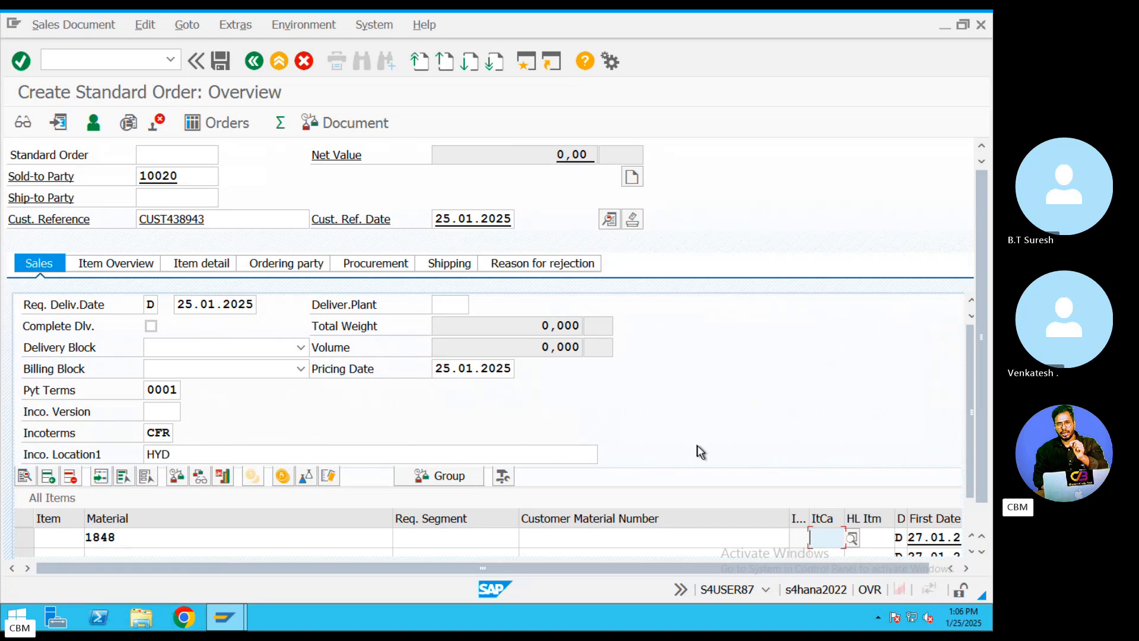
pyautogui.write('TAS')
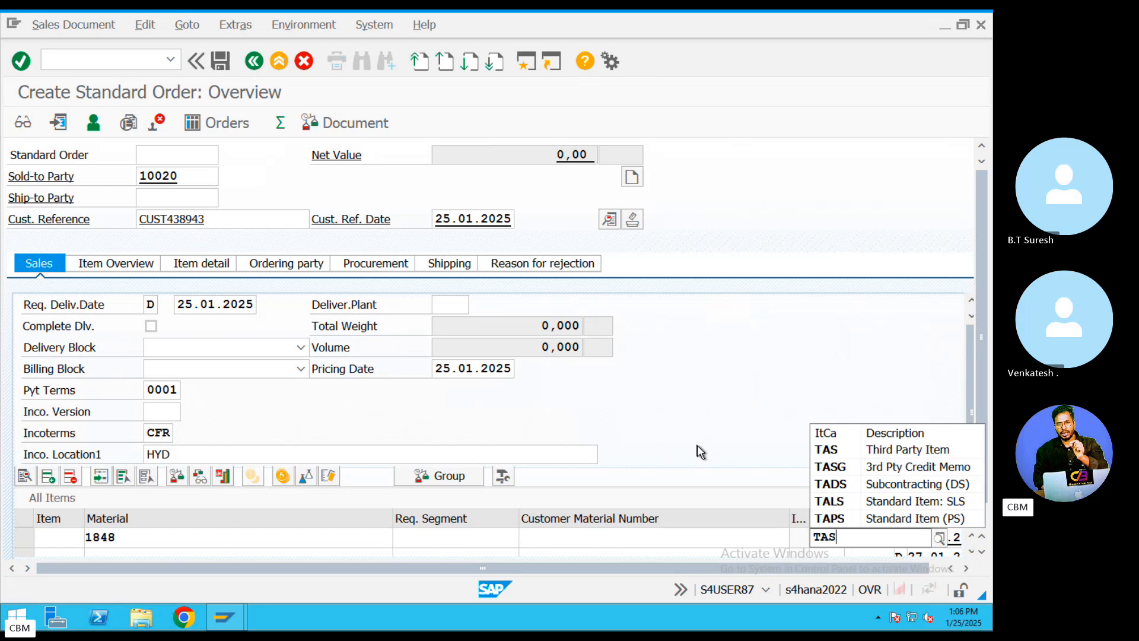
pyautogui.click(846, 450)
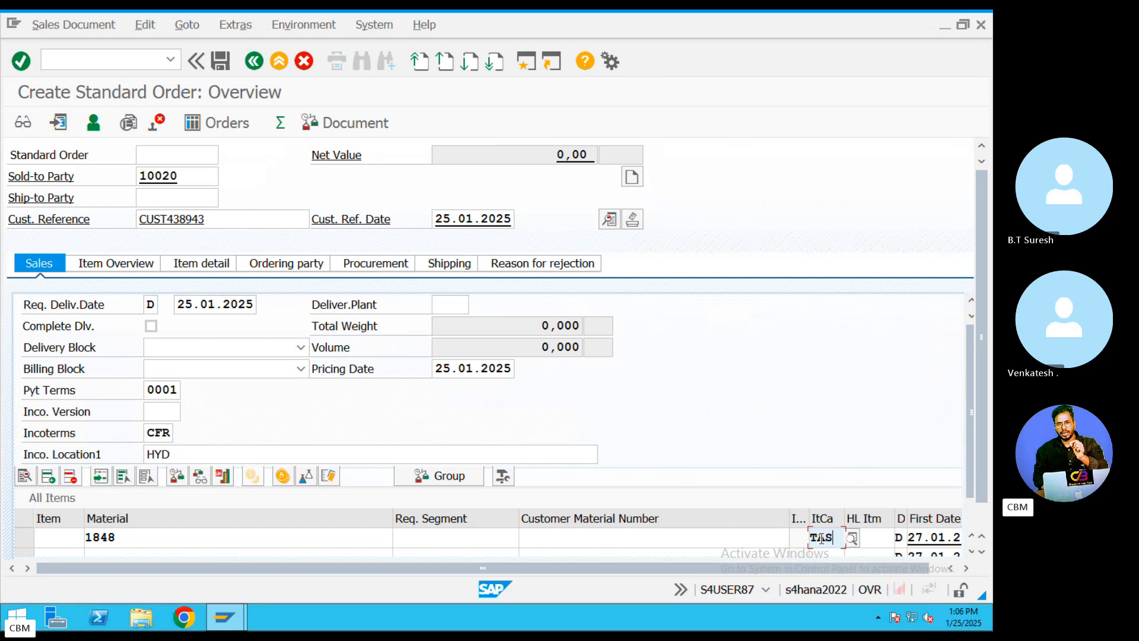
# - Confirm the order data, acknowledge the information dialogs and accept complete delivery for the item's schedule line
pyautogui.press('Return')
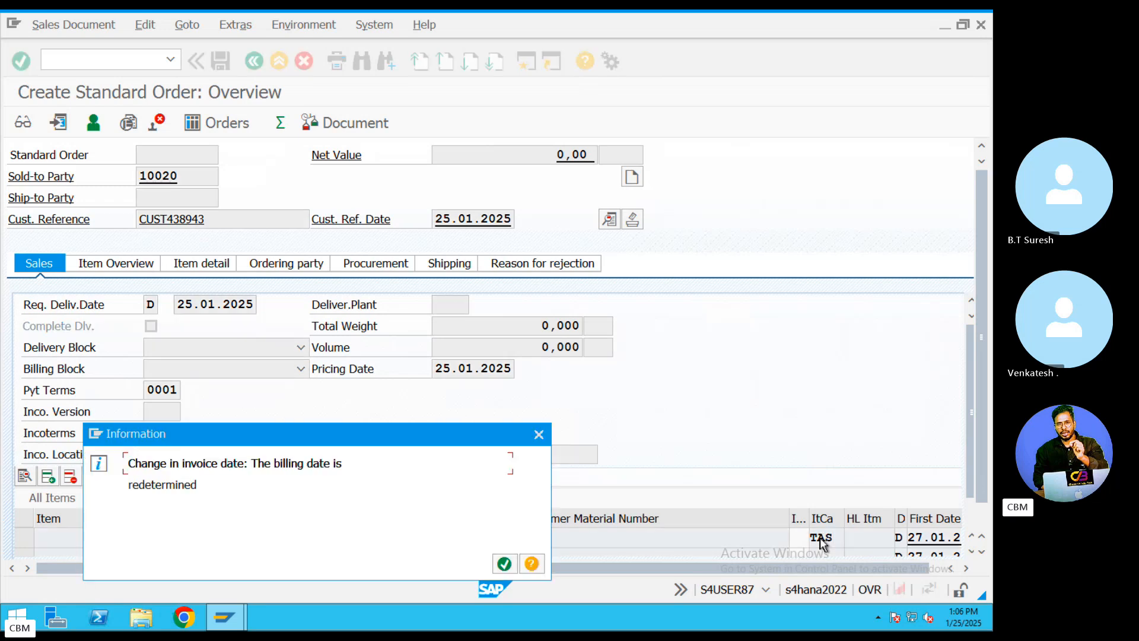
pyautogui.click(503, 565)
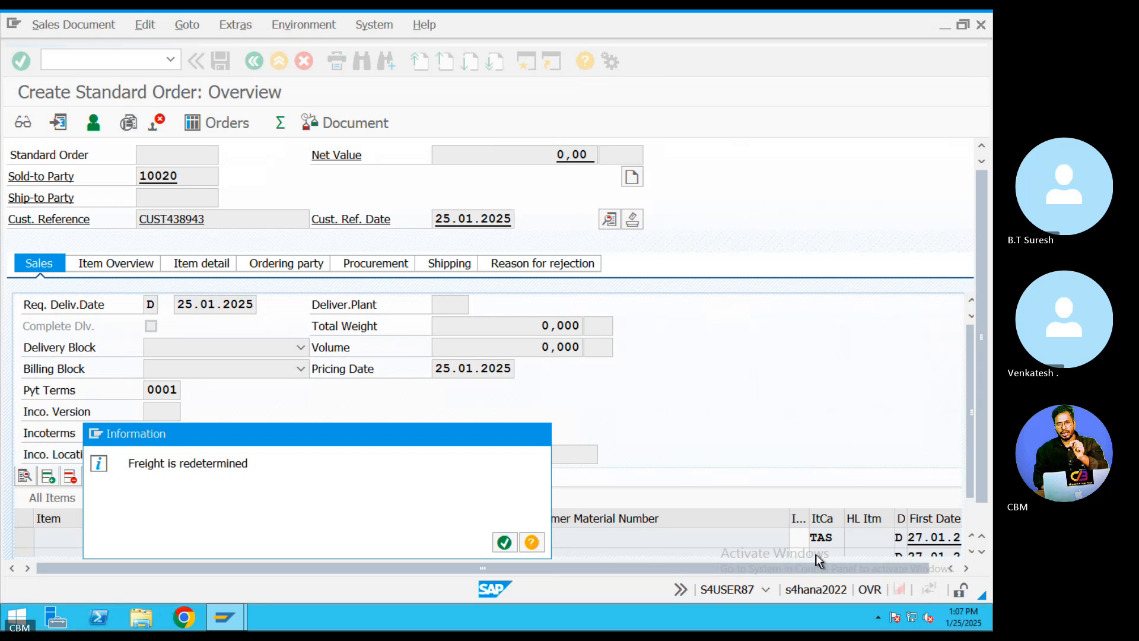
pyautogui.press('Return')
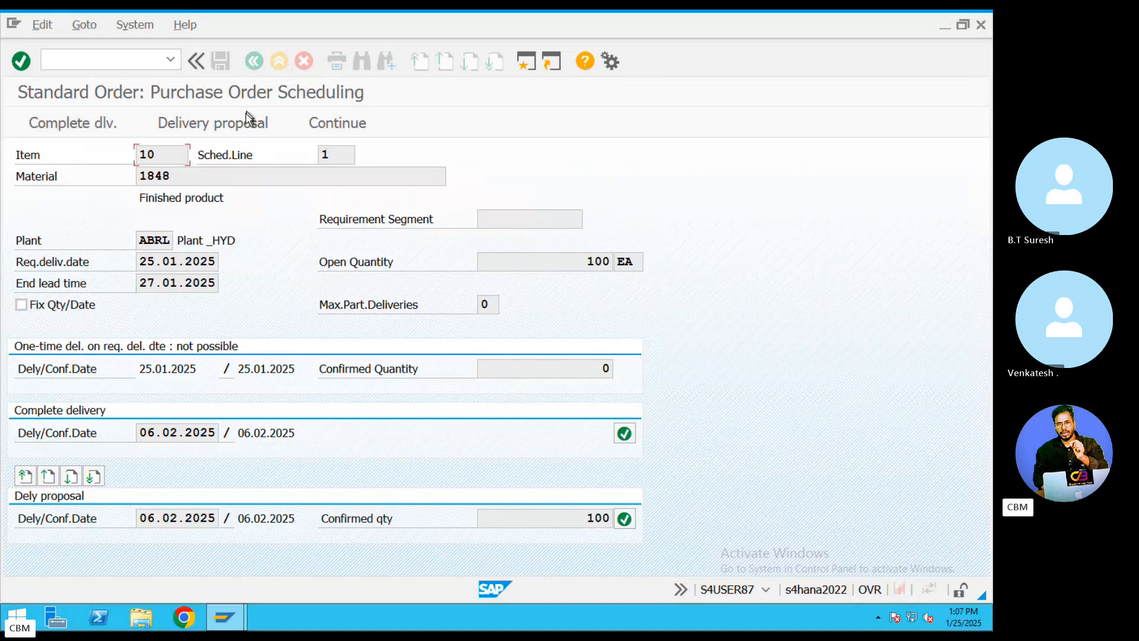
pyautogui.click(84, 120)
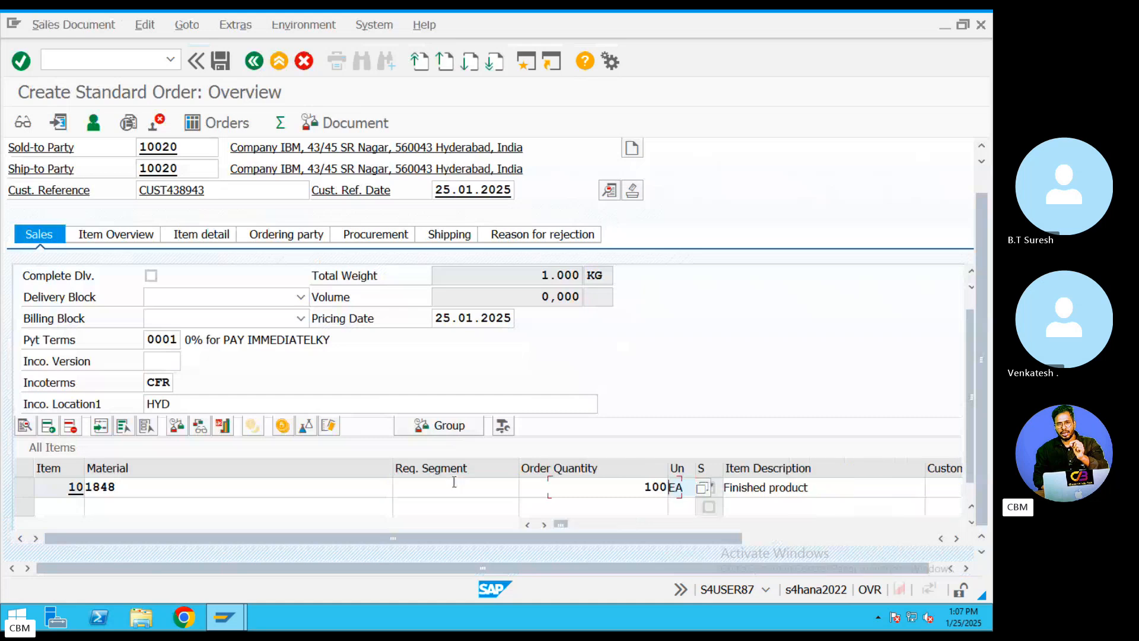
# - Check the item category and plant assigned to the material 1848 item
pyautogui.press('Tab')
pyautogui.press('Tab')
pyautogui.press('Tab')
pyautogui.press('Tab')
pyautogui.press('Tab')
pyautogui.press('Tab')
pyautogui.press('Tab')
pyautogui.press('Tab')
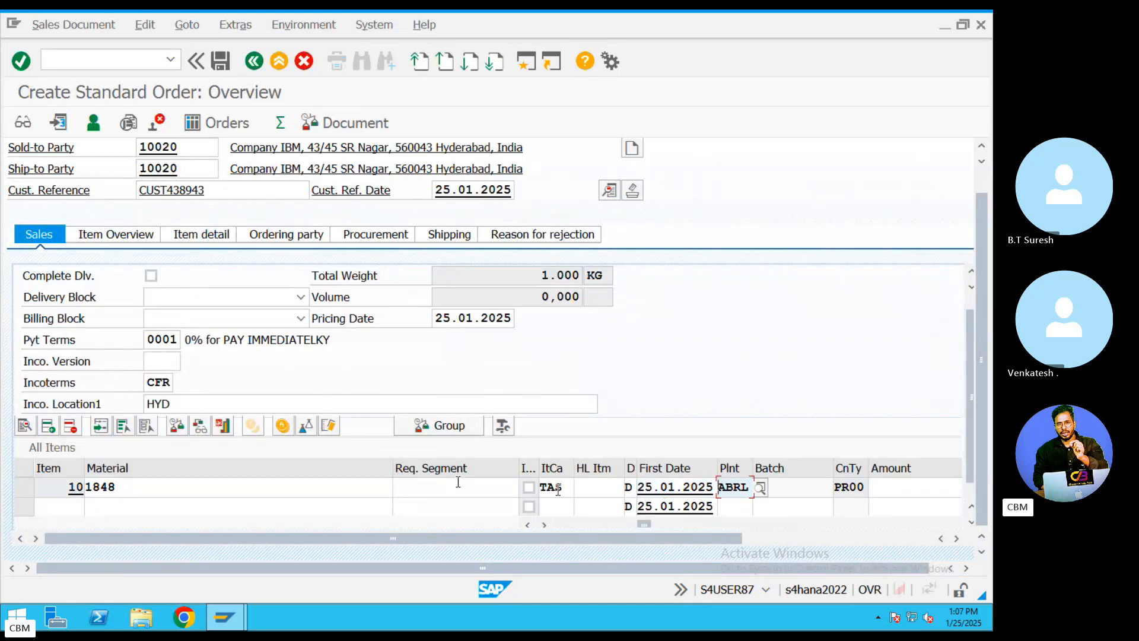
# - Enter a PR00 condition amount of 100 INR for the material 1848 item and confirm the entry
pyautogui.moveTo(748, 487); pyautogui.dragTo(704, 486)
pyautogui.press('Tab')
pyautogui.press('Tab')
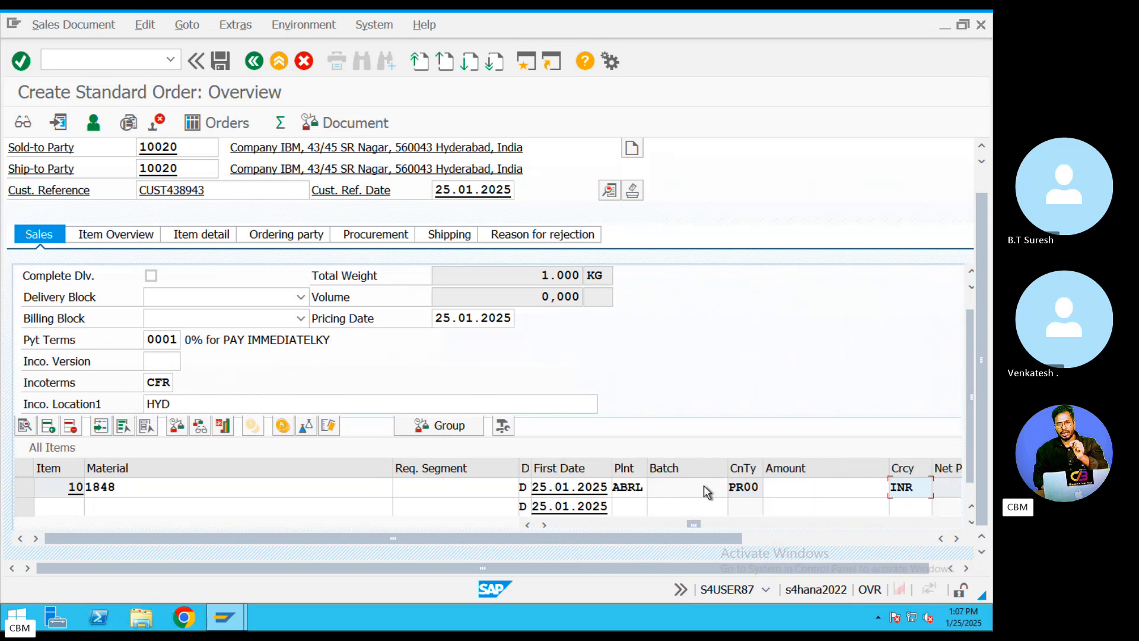
pyautogui.click(795, 488)
pyautogui.write('1')
pyautogui.click(800, 505)
pyautogui.press('Tab')
pyautogui.press('Tab')
pyautogui.press('Tab')
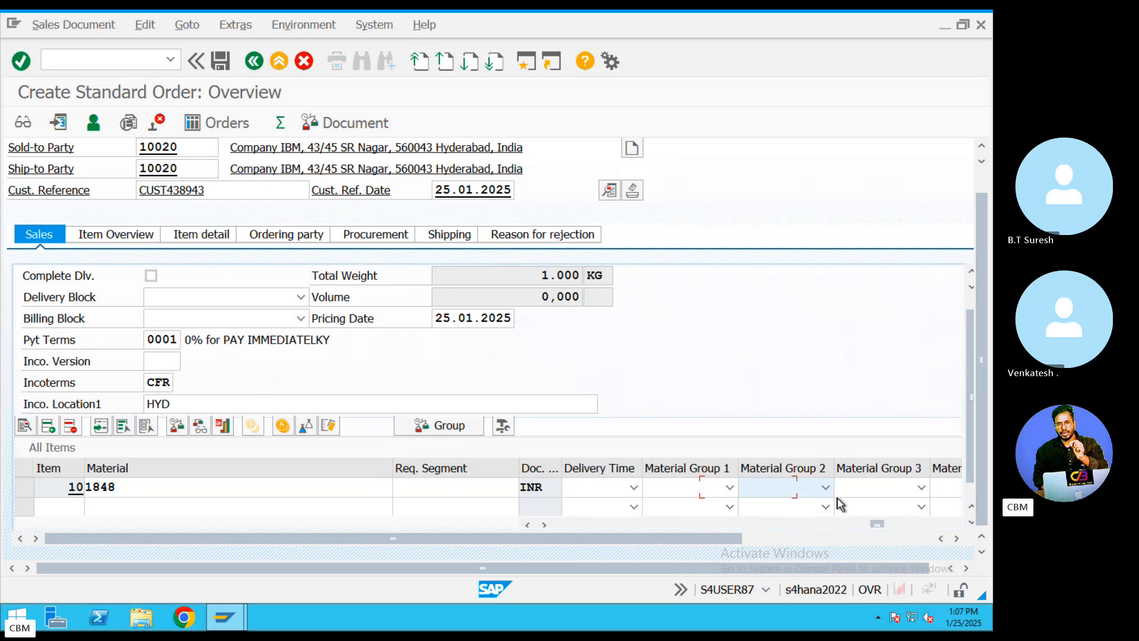
pyautogui.press('Return')
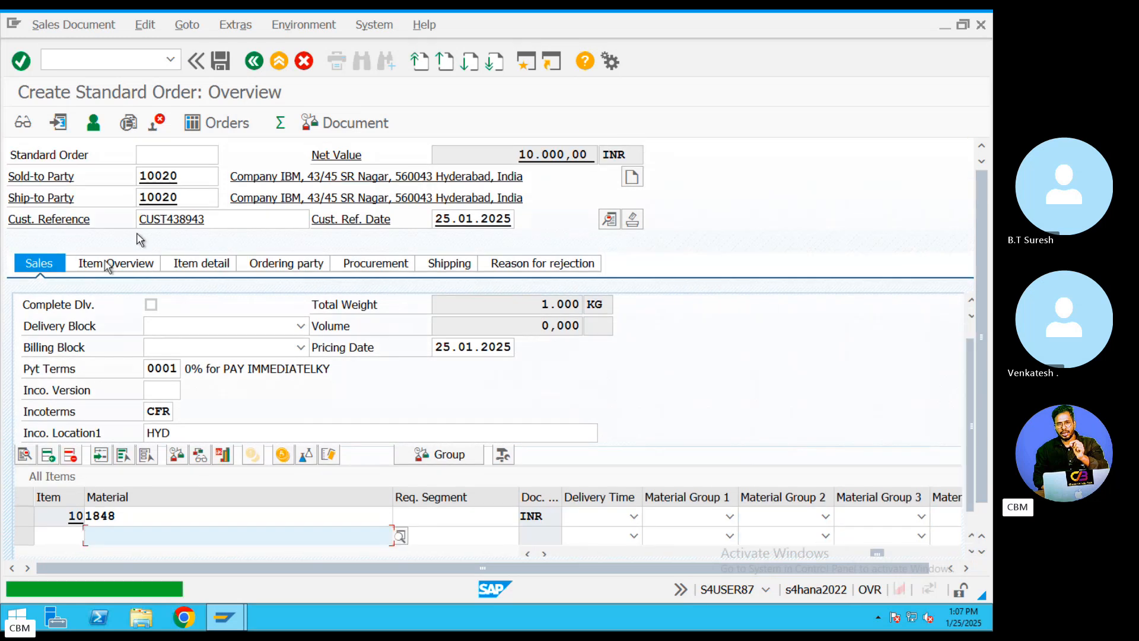
# - Check the sales order for completeness with the incompletion log and save it
pyautogui.click(145, 25)
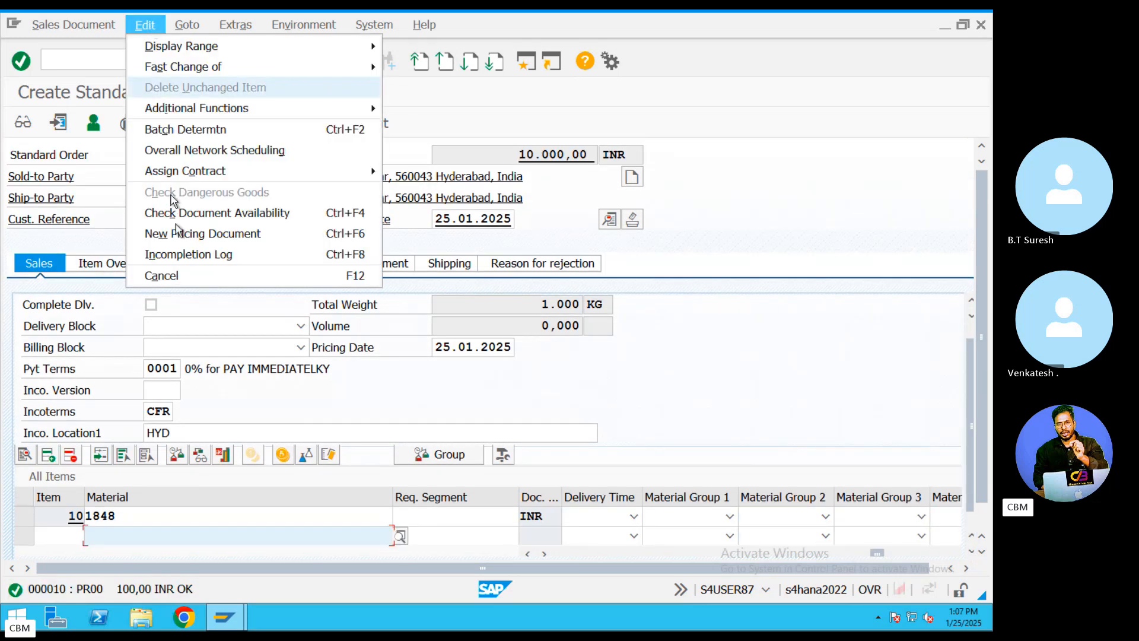
pyautogui.click(164, 263)
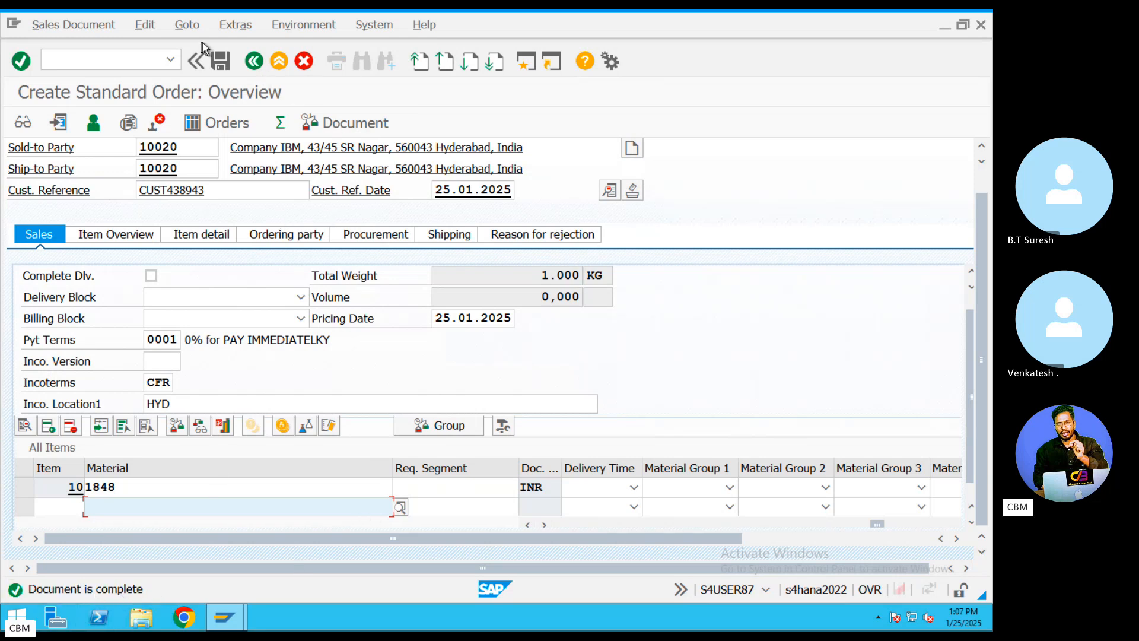
pyautogui.click(219, 60)
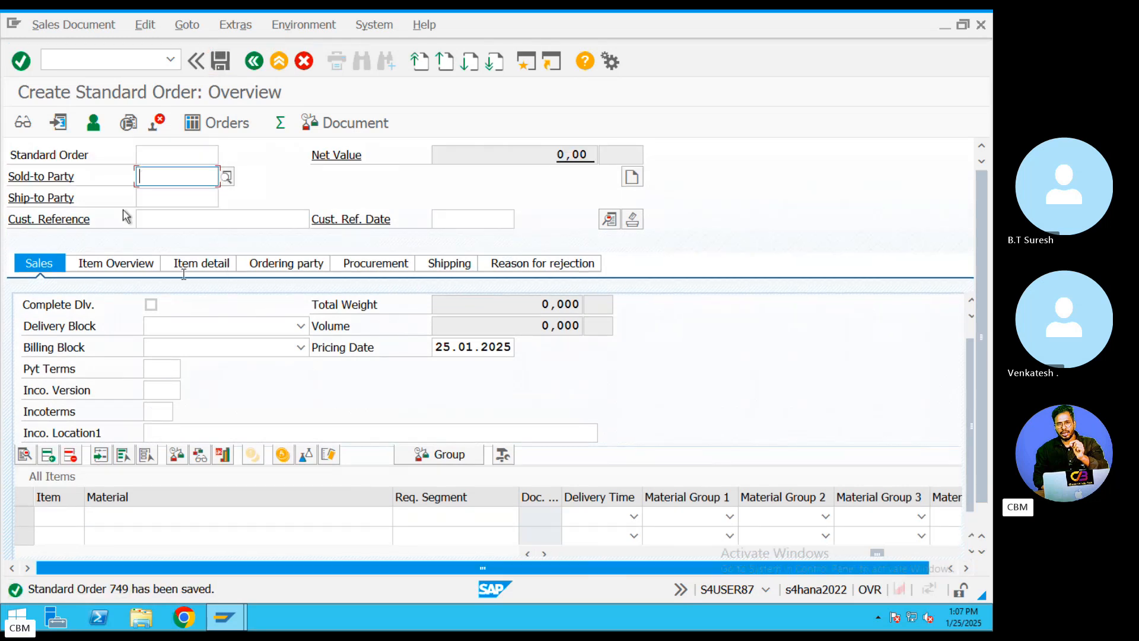
# - Display the saved sales order and open the schedule lines of the material 1848 item
pyautogui.click(70, 33)
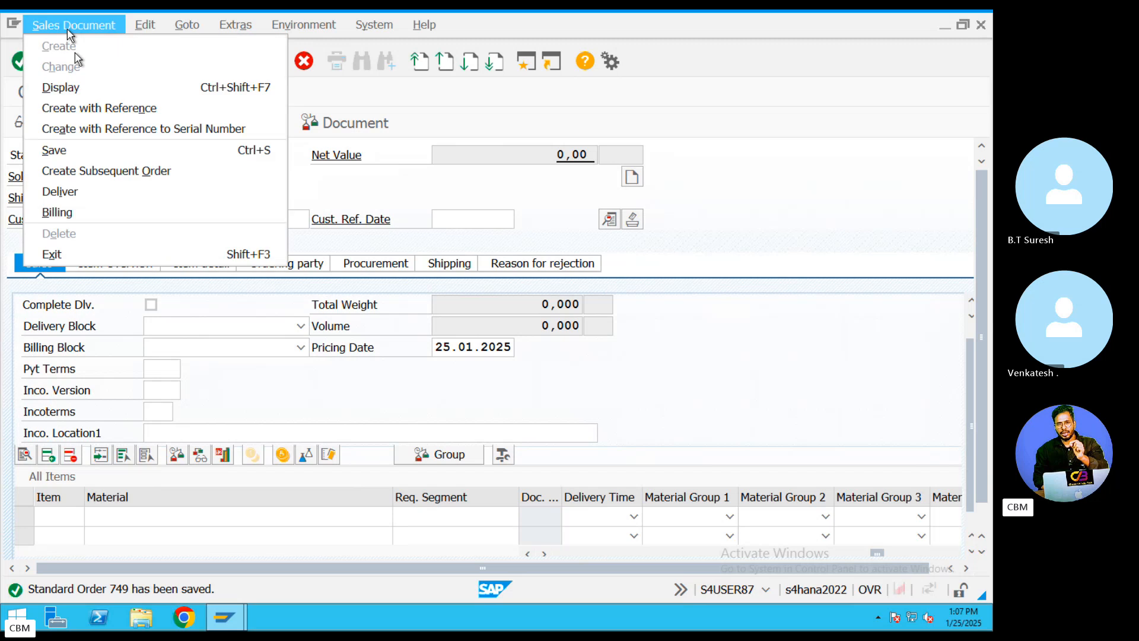
pyautogui.click(75, 90)
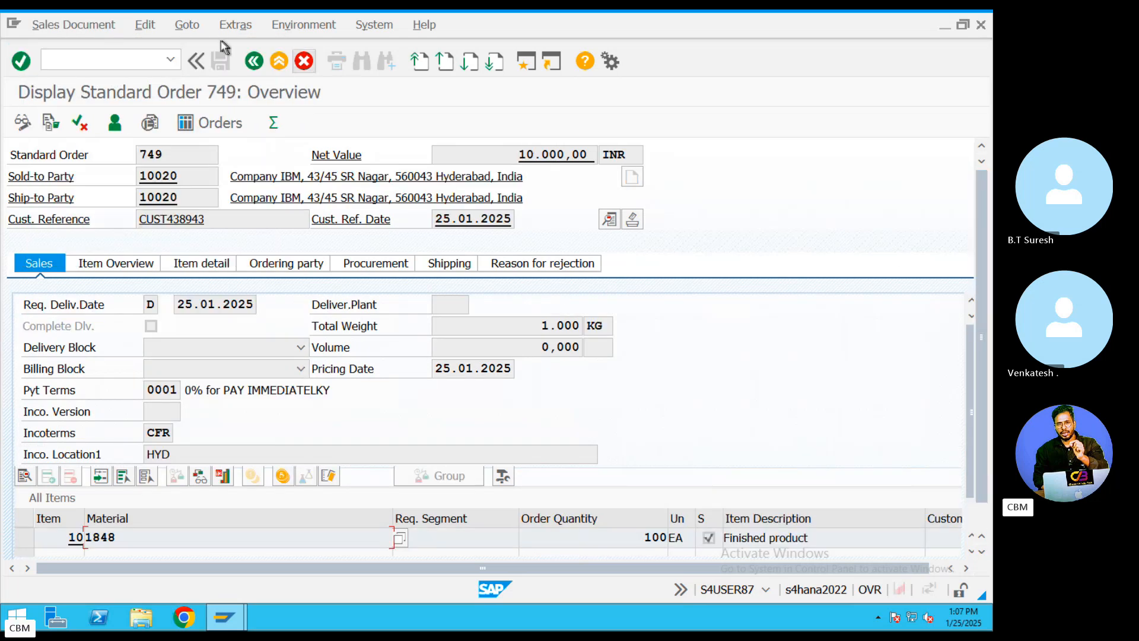
pyautogui.click(191, 25)
pyautogui.moveTo(233, 88)
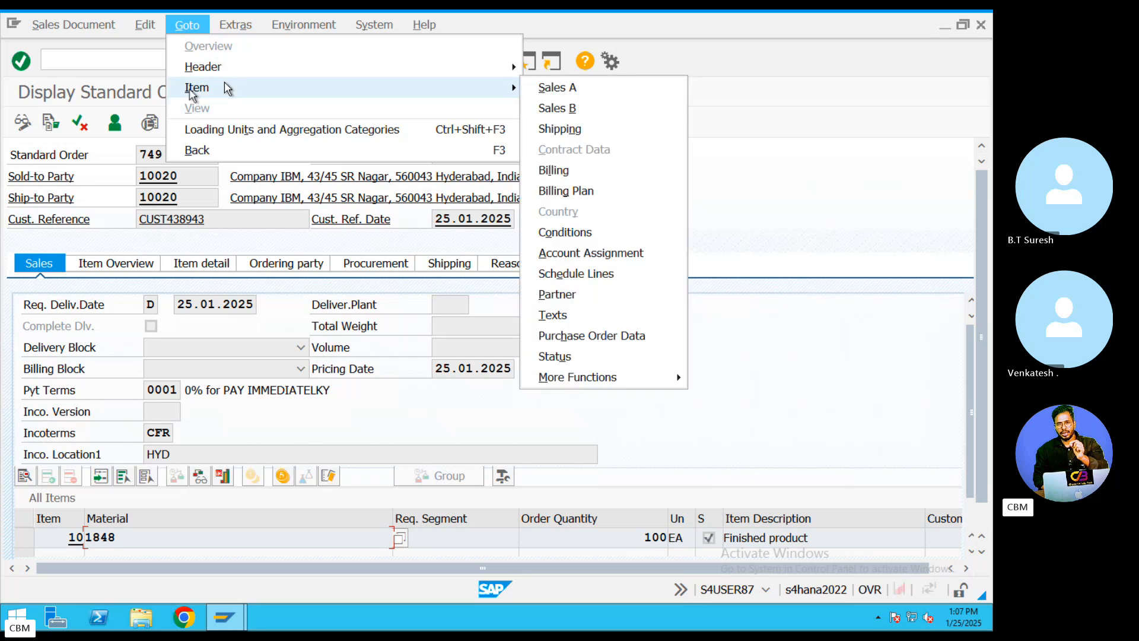
pyautogui.click(602, 274)
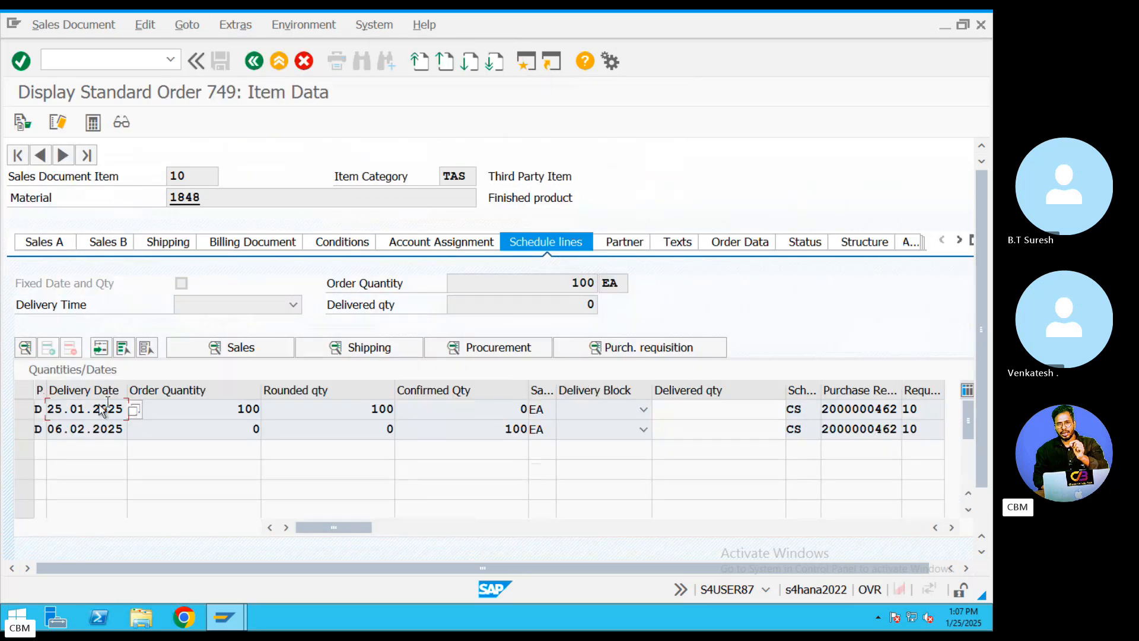
# - Examine the first schedule line's delivery date, schedule line category and assigned purchase requisition number
pyautogui.click(27, 410)
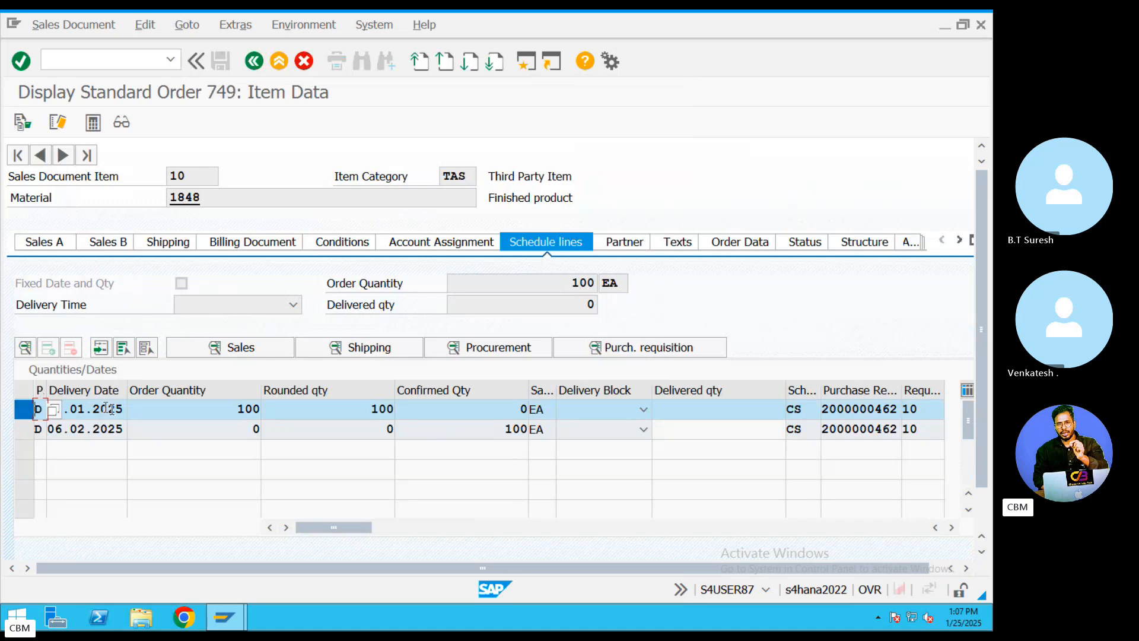
pyautogui.moveTo(102, 408); pyautogui.dragTo(64, 408)
pyautogui.moveTo(810, 409); pyautogui.dragTo(778, 412)
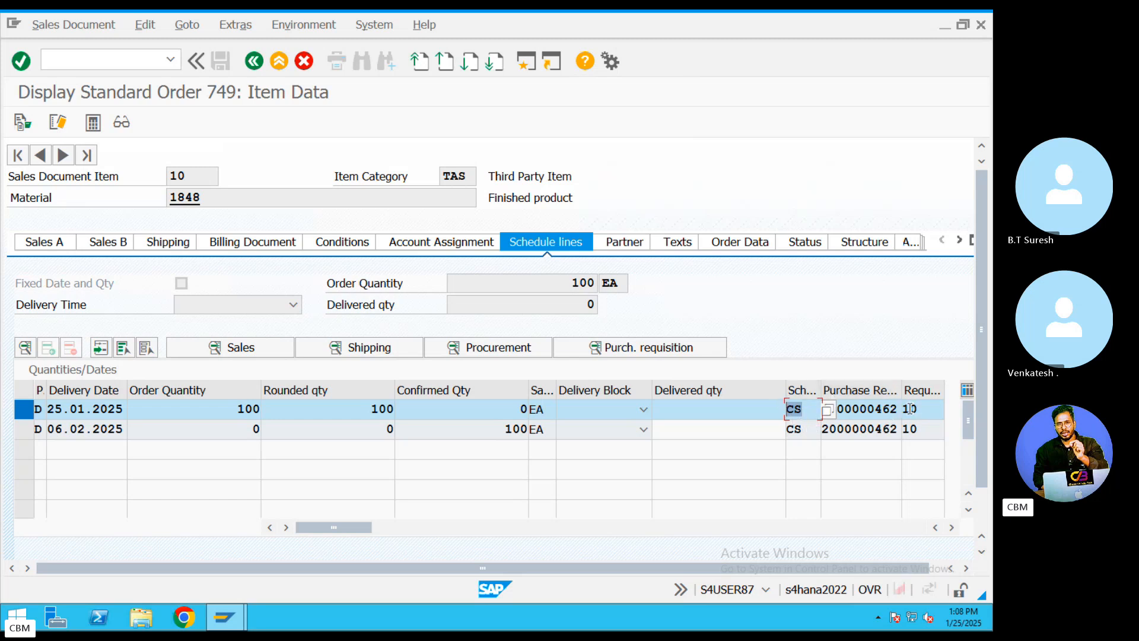
pyautogui.moveTo(900, 408); pyautogui.dragTo(821, 410)
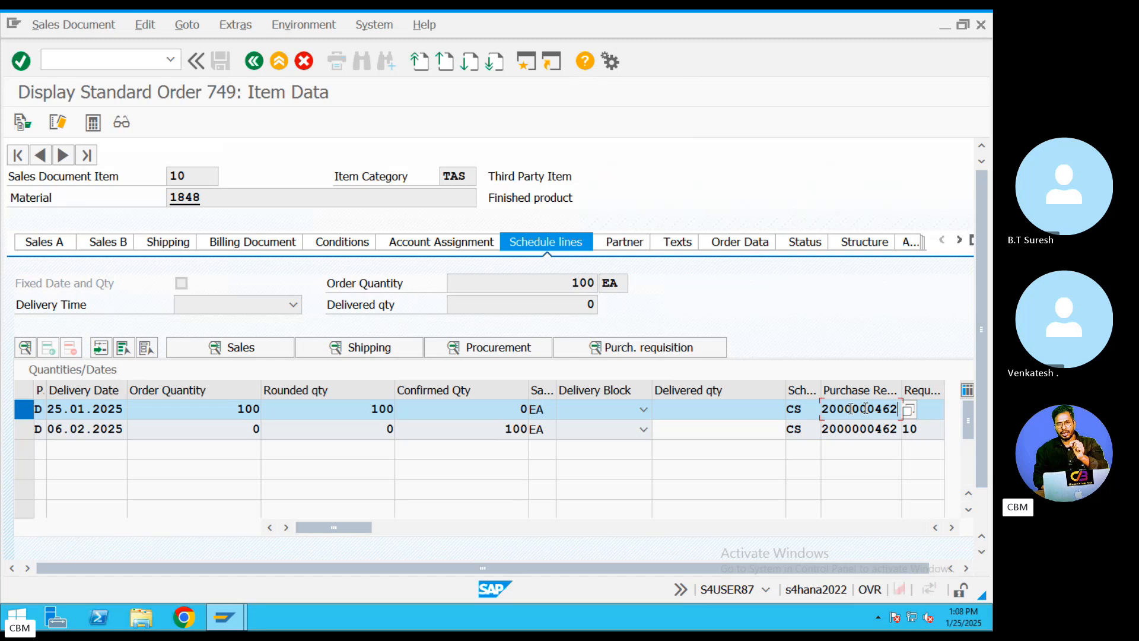
pyautogui.doubleClick(866, 408)
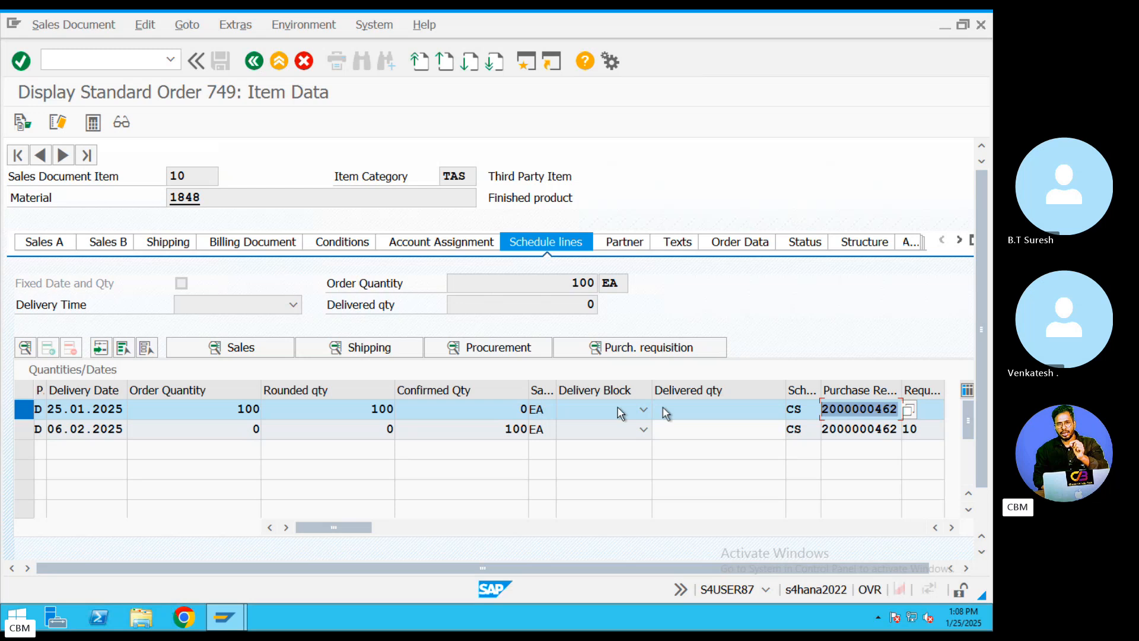
pyautogui.click(878, 411)
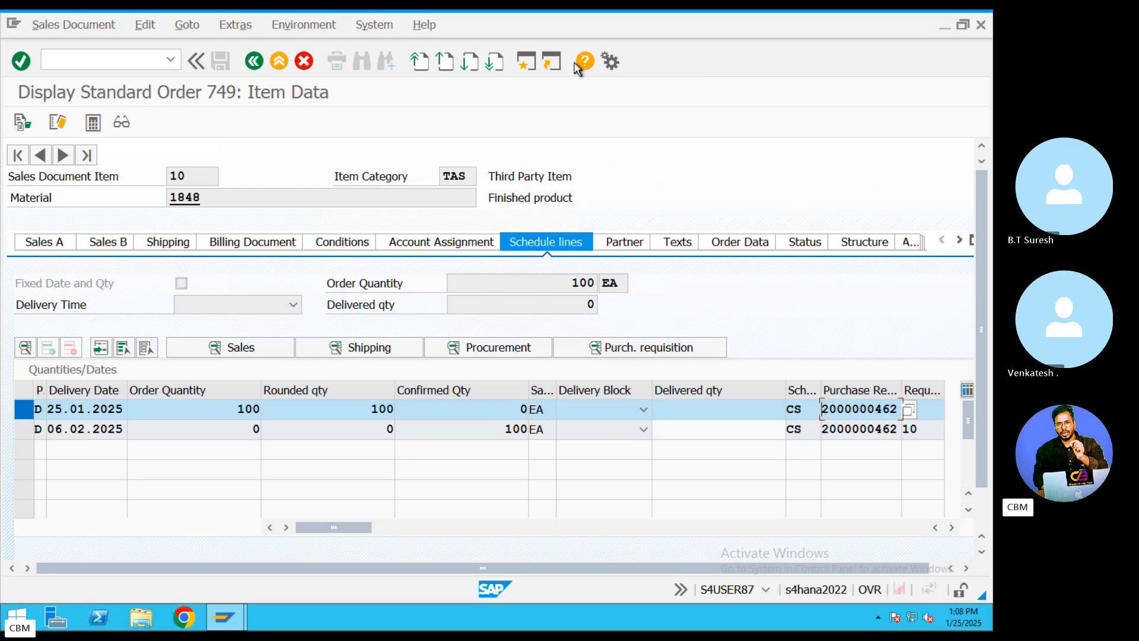
# - Open an additional SAP session alongside the displayed sales order
pyautogui.click(526, 62)
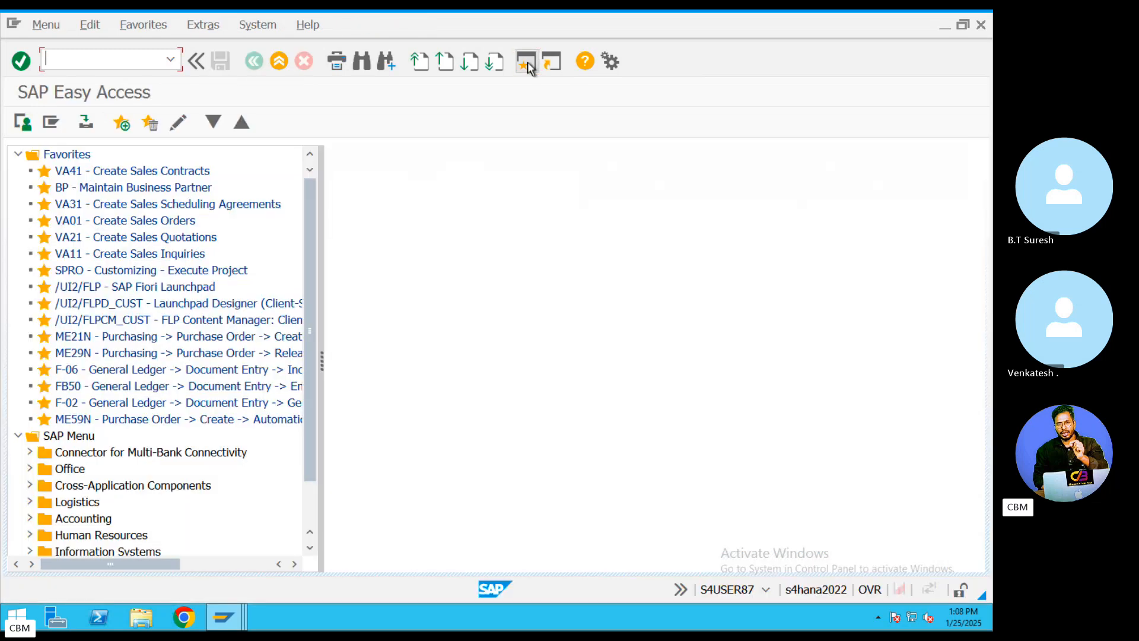
pyautogui.write('ME51n')
pyautogui.press('Return')
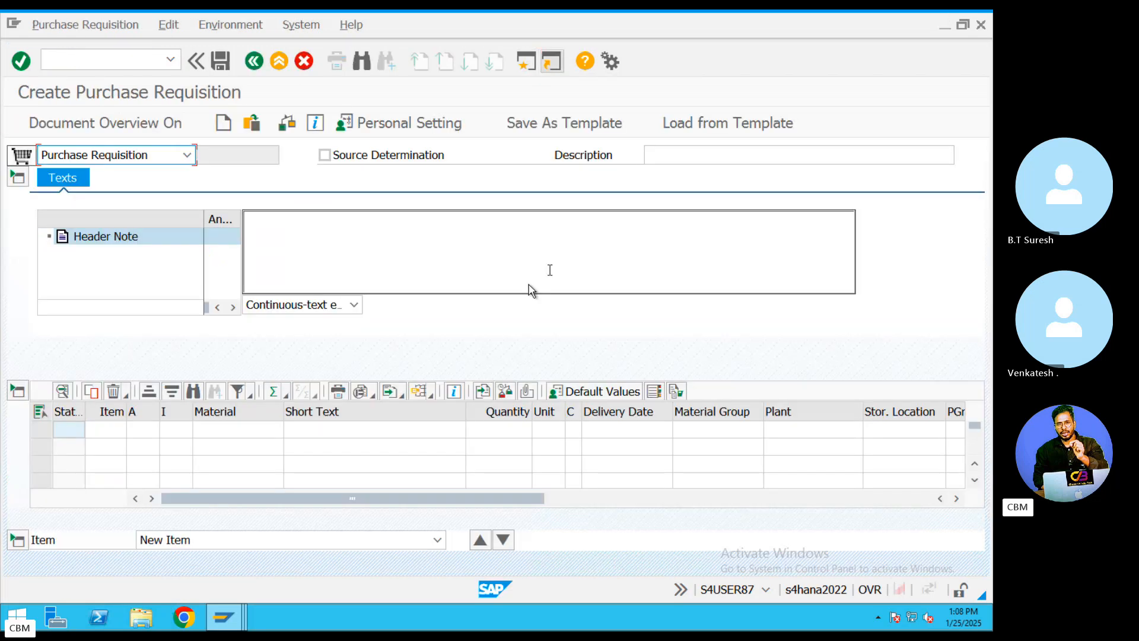
pyautogui.click(254, 61)
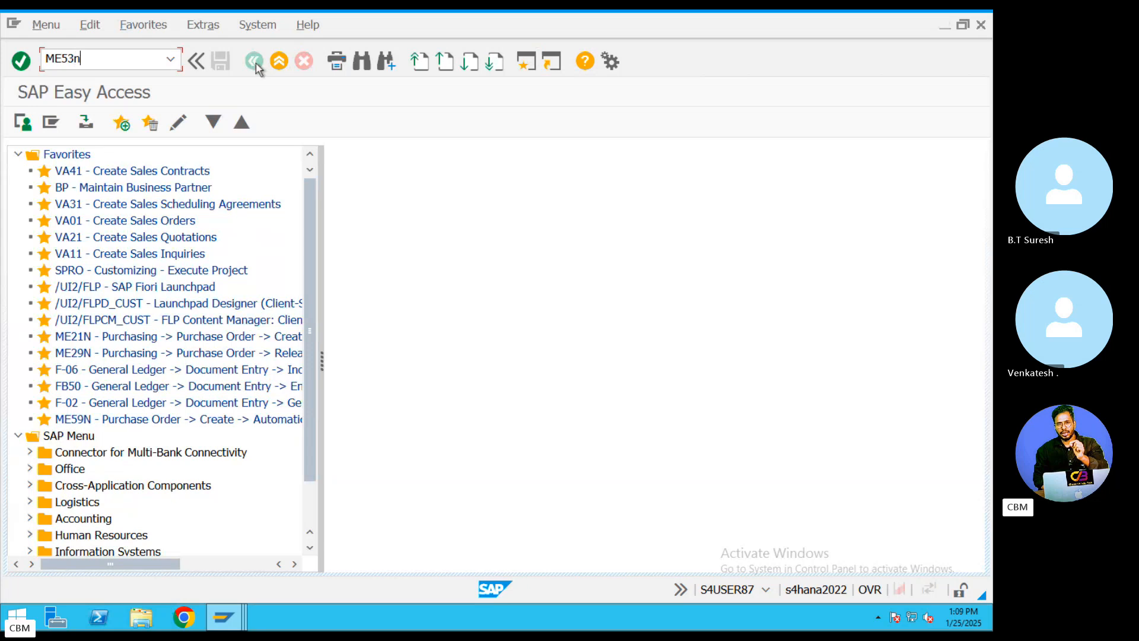
# - Run transaction ME53N to display purchase requisitions
pyautogui.press('Return')
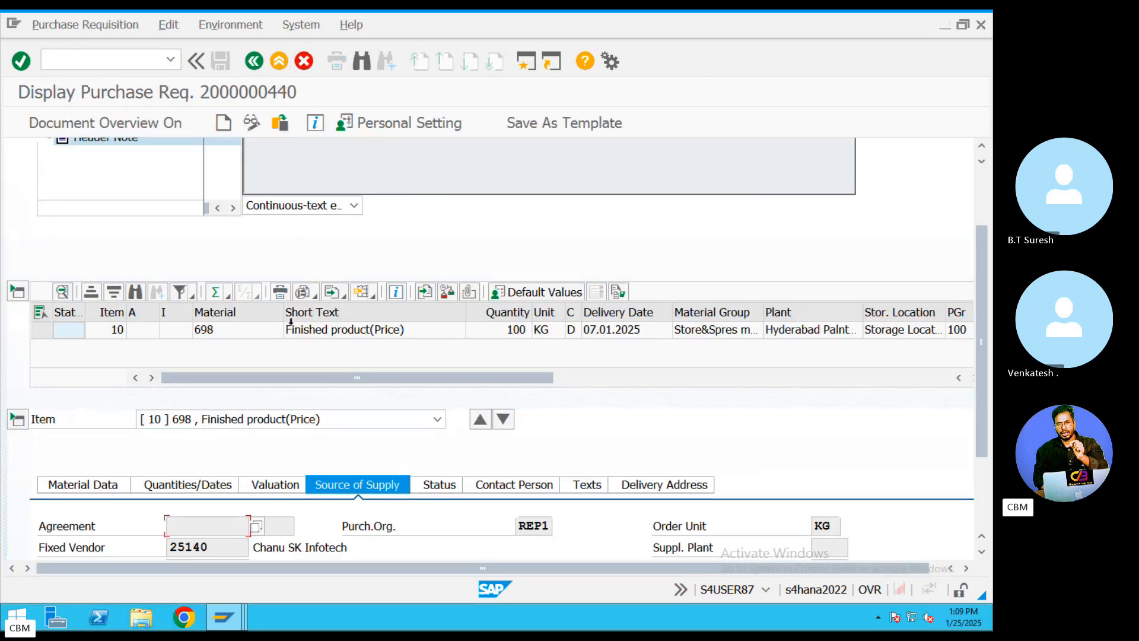
pyautogui.scroll(3, 291, 323)
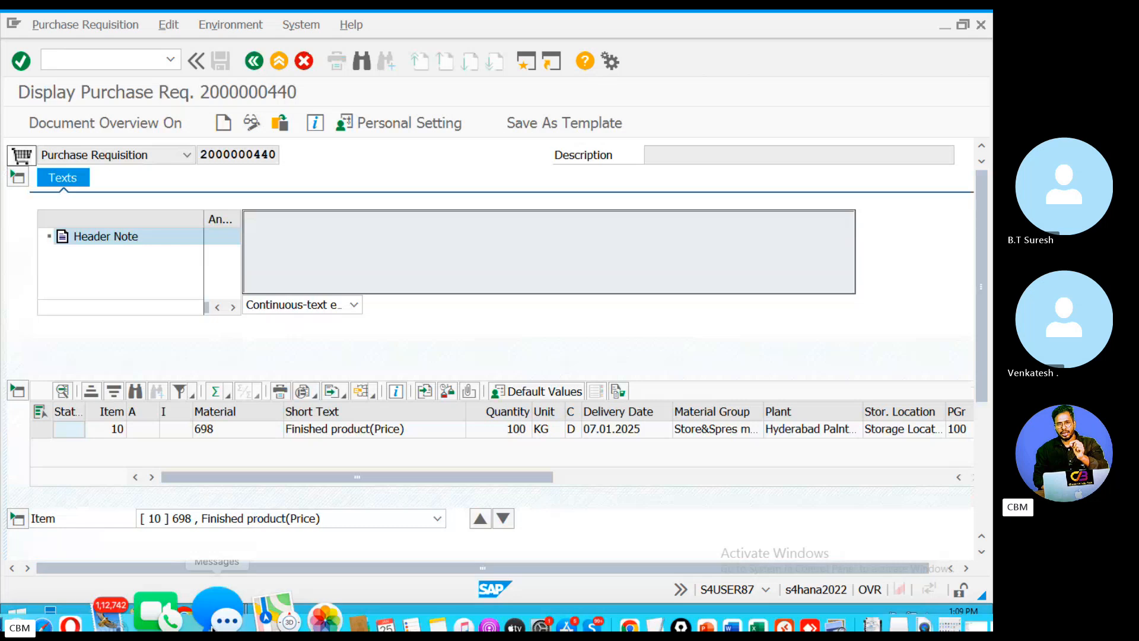
# - Switch back to the sales order's schedule lines and copy the first line's purchase requisition number
pyautogui.click(213, 628)
pyautogui.click(291, 572)
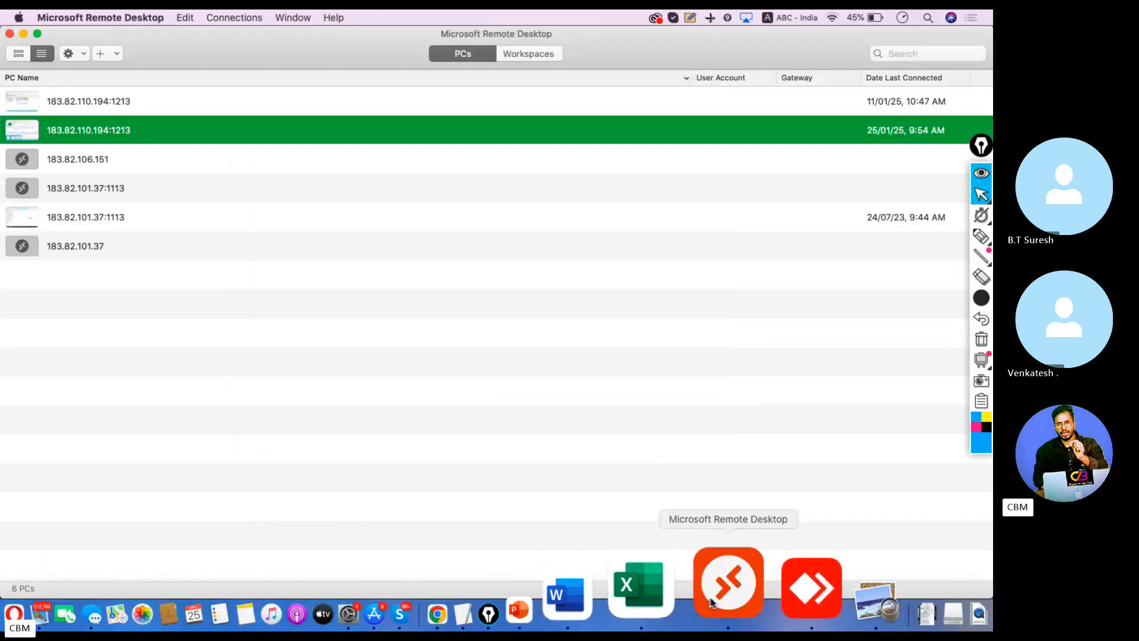
pyautogui.click(712, 602)
pyautogui.click(222, 564)
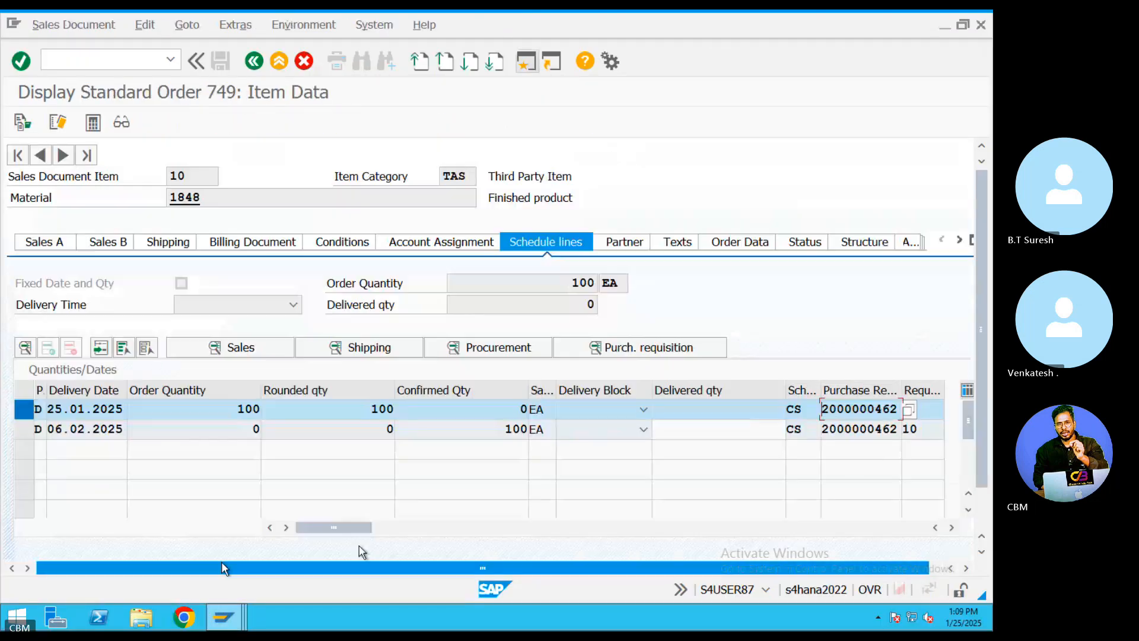
pyautogui.moveTo(898, 411); pyautogui.dragTo(798, 407)
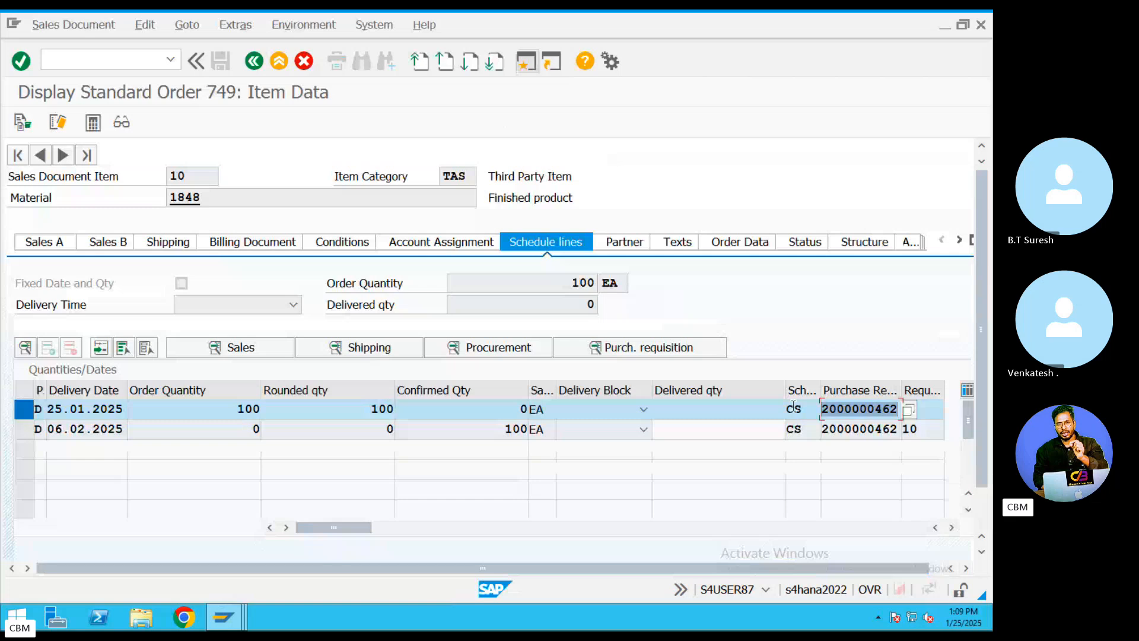
pyautogui.hotkey('ctrl', 'c')
# - Switch to the purchase requisition session and display the requisition with the number copied from the sales order
pyautogui.moveTo(222, 617)
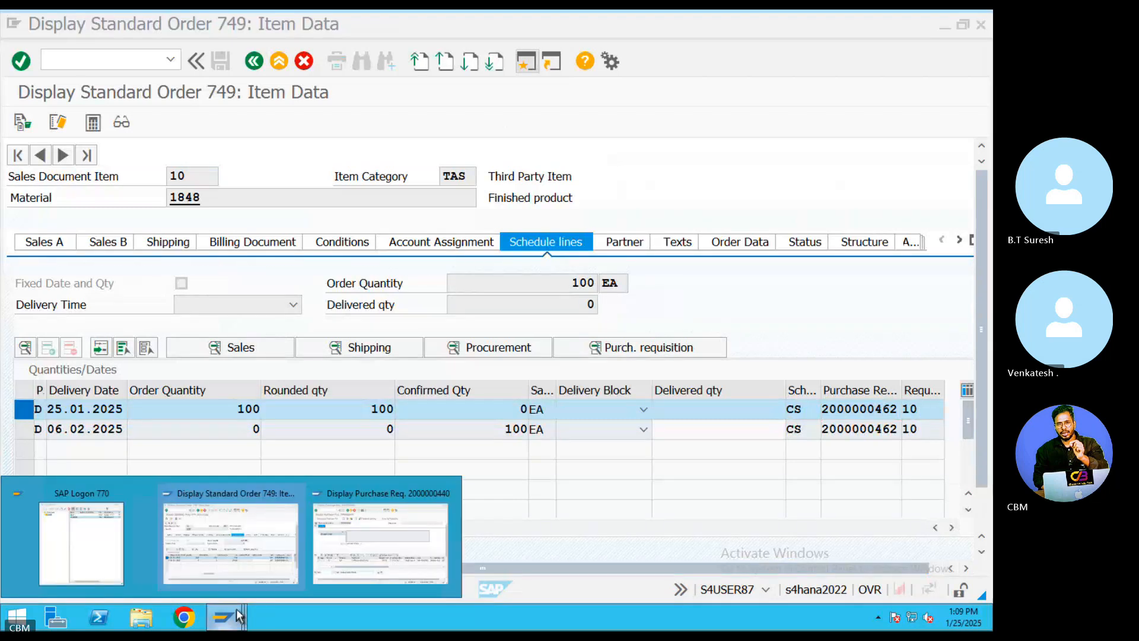
pyautogui.click(386, 554)
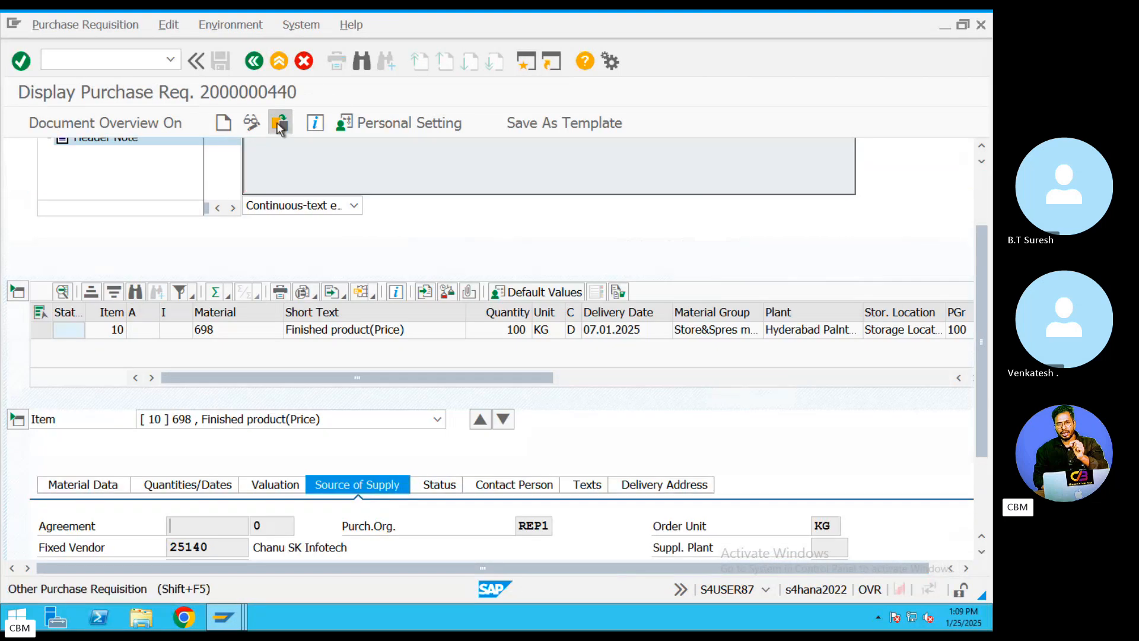
pyautogui.click(280, 122)
pyautogui.moveTo(255, 207); pyautogui.dragTo(126, 211)
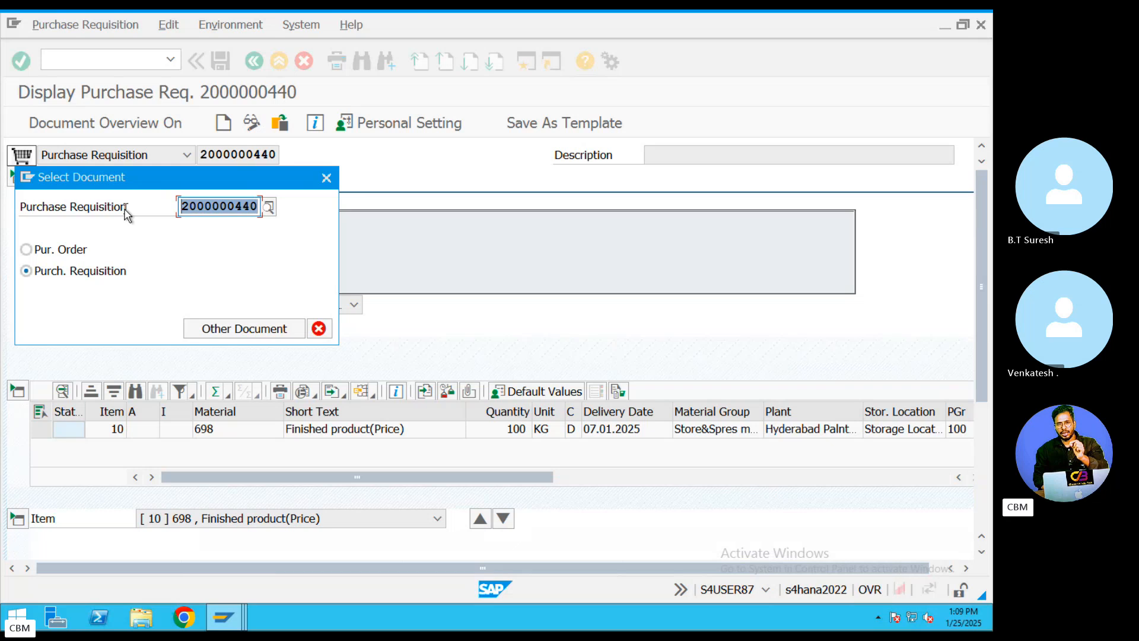
pyautogui.write('2000000462')
pyautogui.click(243, 328)
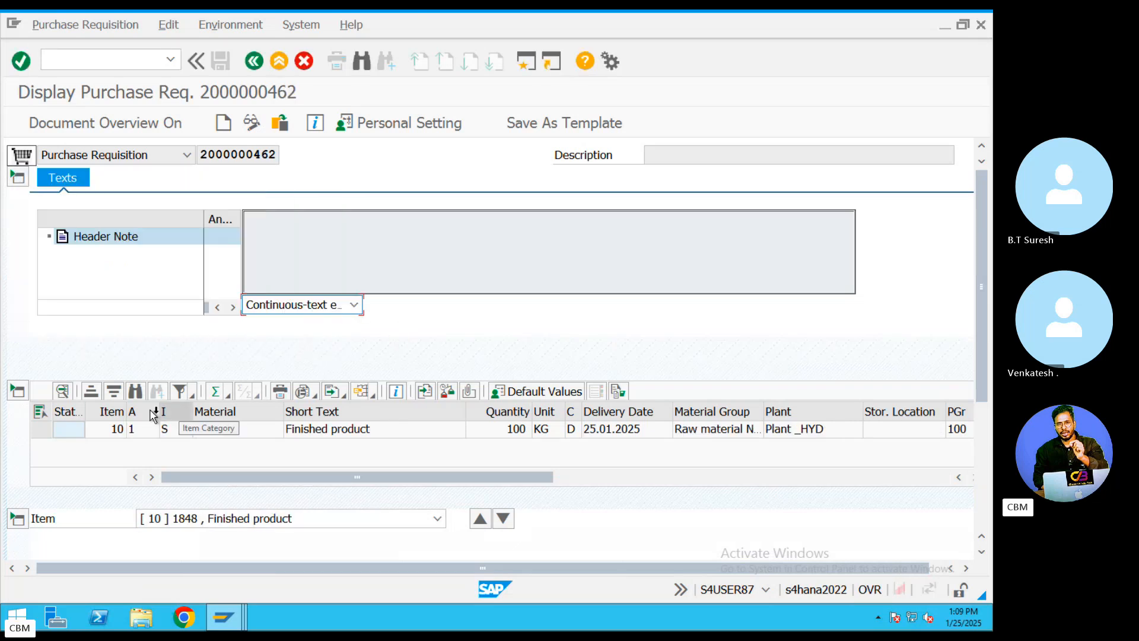
# - Check the requisition item's account assignment category and item category against their lists of possible values
pyautogui.scroll(-2, 99, 432)
pyautogui.scroll(2, 94, 427)
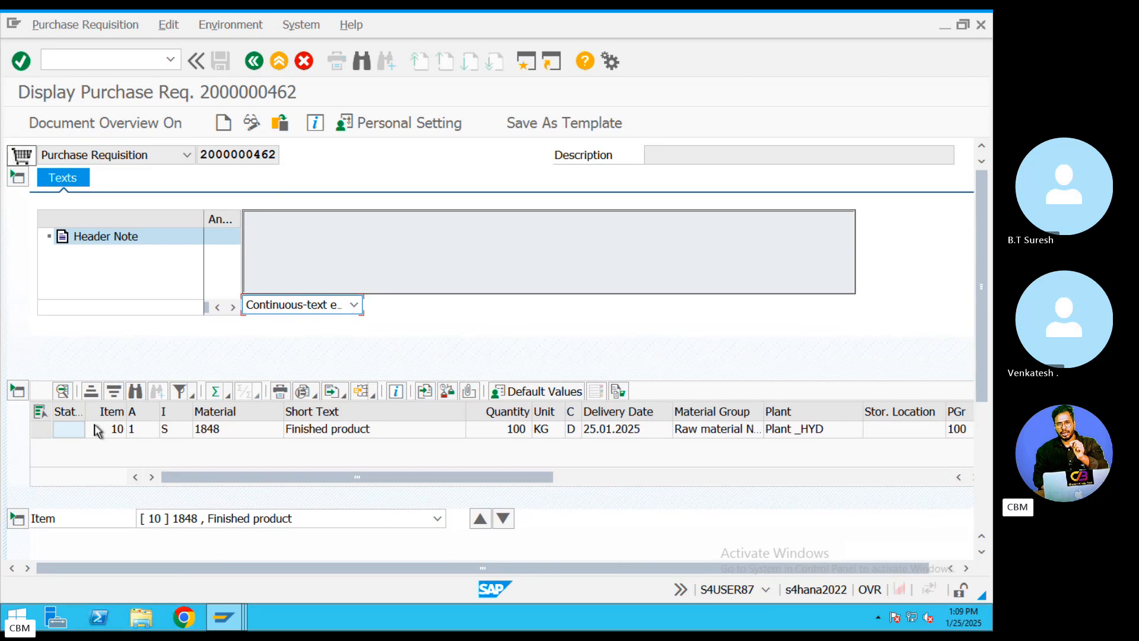
pyautogui.click(133, 428)
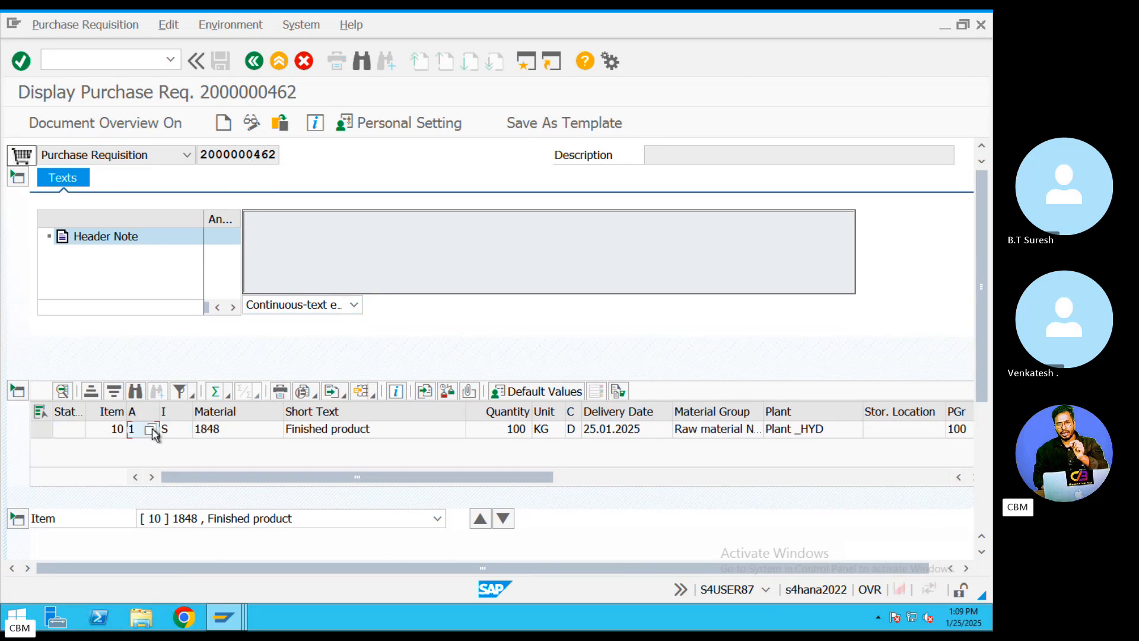
pyautogui.click(152, 428)
pyautogui.click(85, 202)
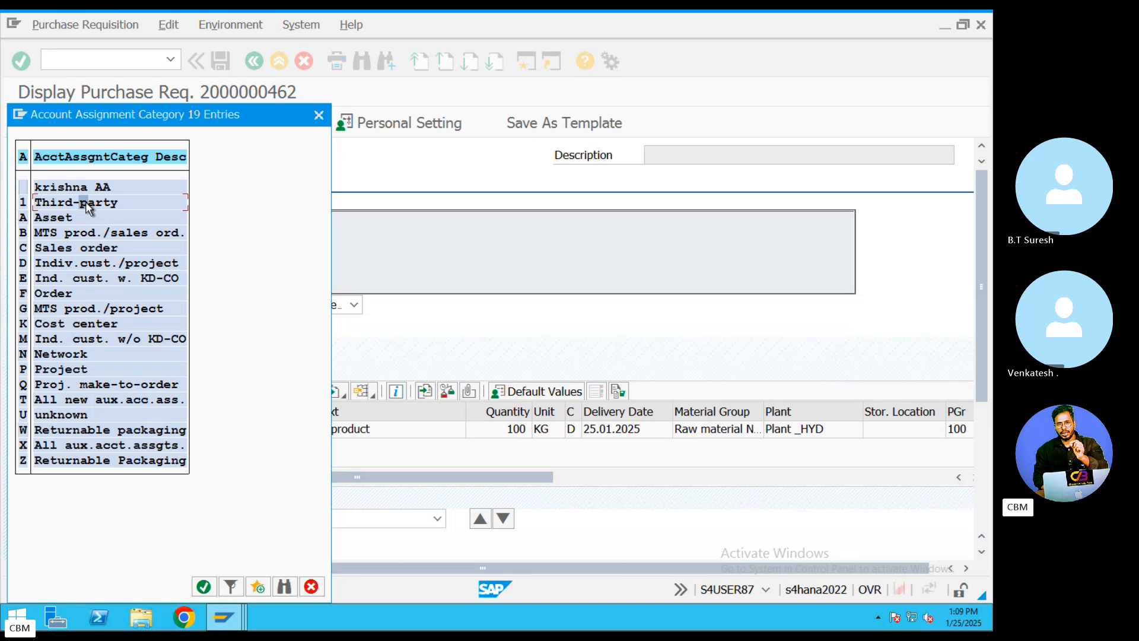
pyautogui.click(318, 119)
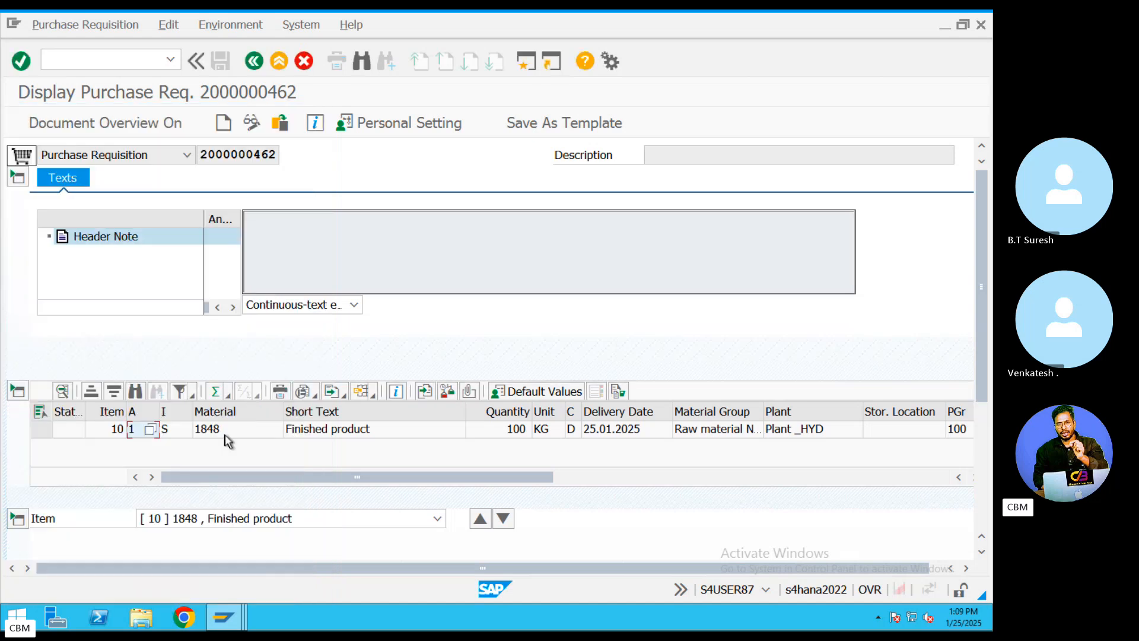
pyautogui.click(171, 428)
pyautogui.click(184, 430)
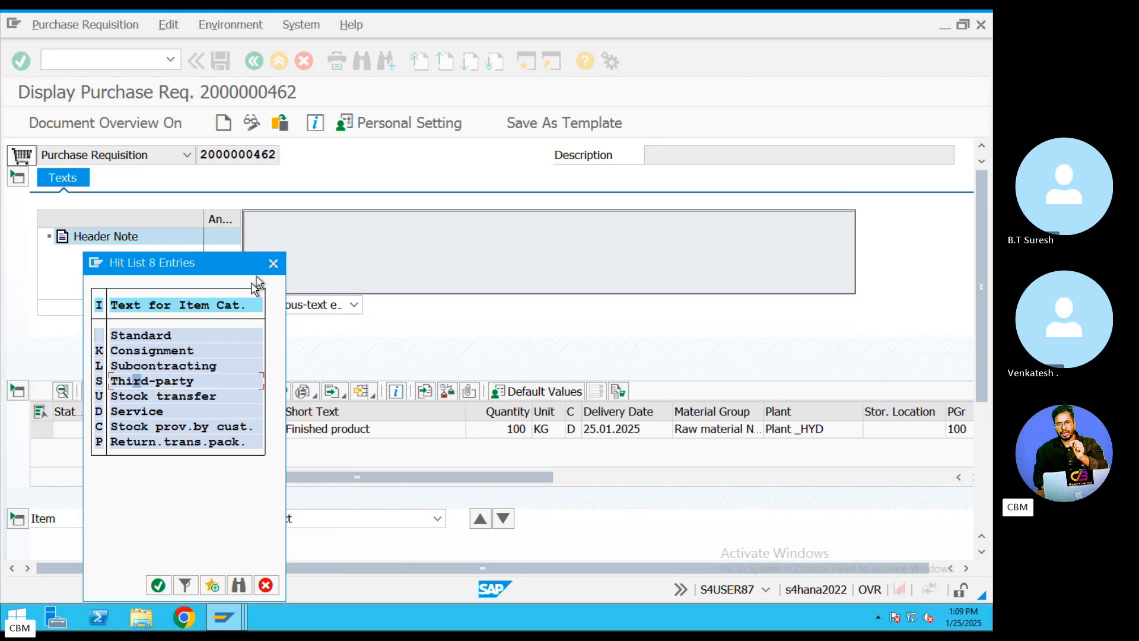
pyautogui.click(273, 263)
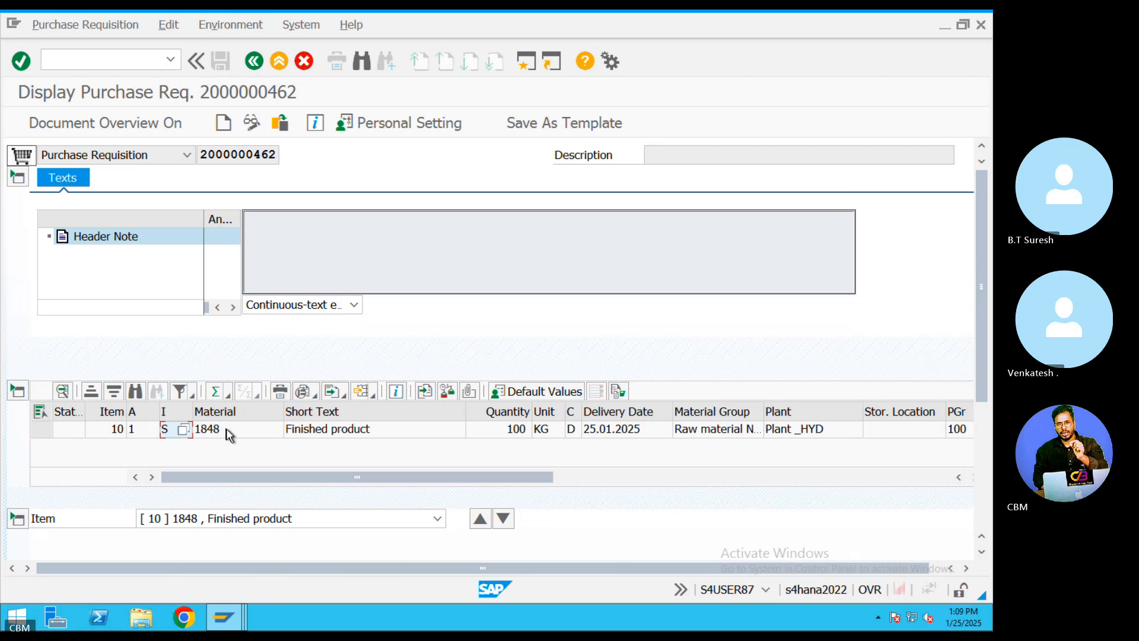
# - Check the requisition item's short text, quantity, unit, delivery date and material group, including the list of possible material groups
pyautogui.click(405, 435)
pyautogui.click(520, 432)
pyautogui.click(545, 433)
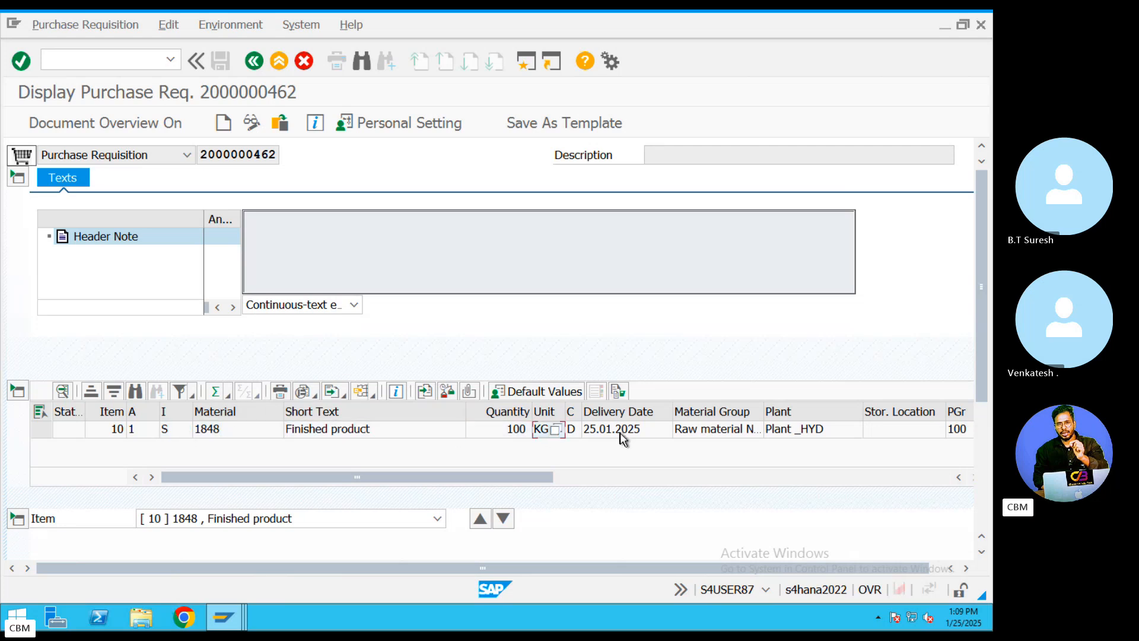
pyautogui.click(619, 434)
pyautogui.click(713, 436)
pyautogui.click(751, 434)
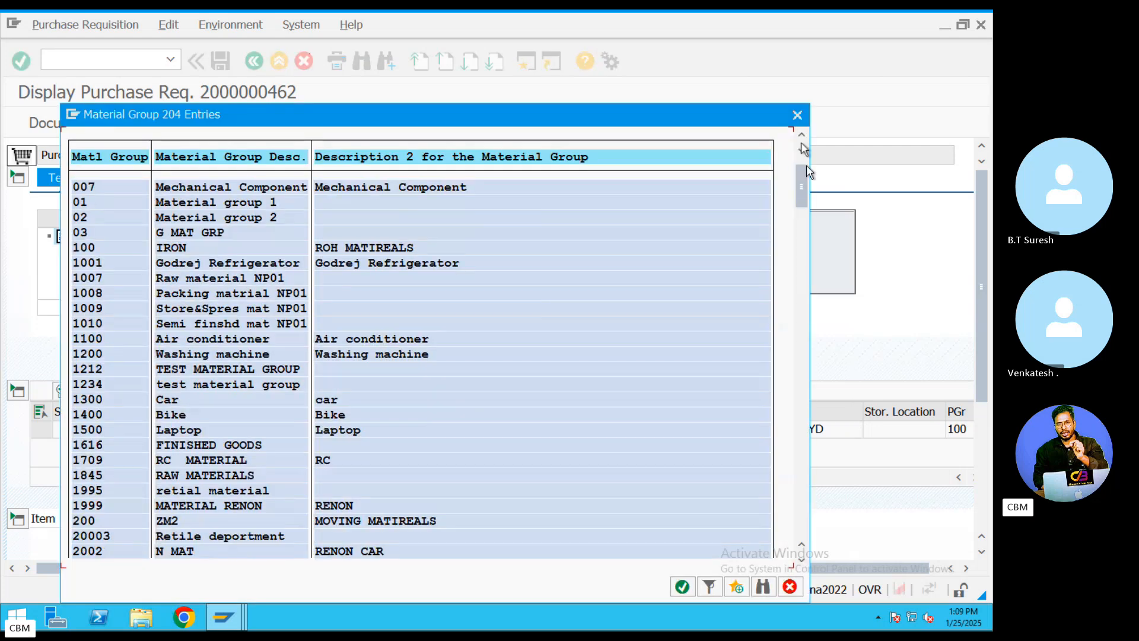
pyautogui.click(798, 115)
# - Examine the requisition item's source of supply and delivery address, including the customer, and highlight the requisition number in the header
pyautogui.moveTo(981, 297); pyautogui.dragTo(976, 472)
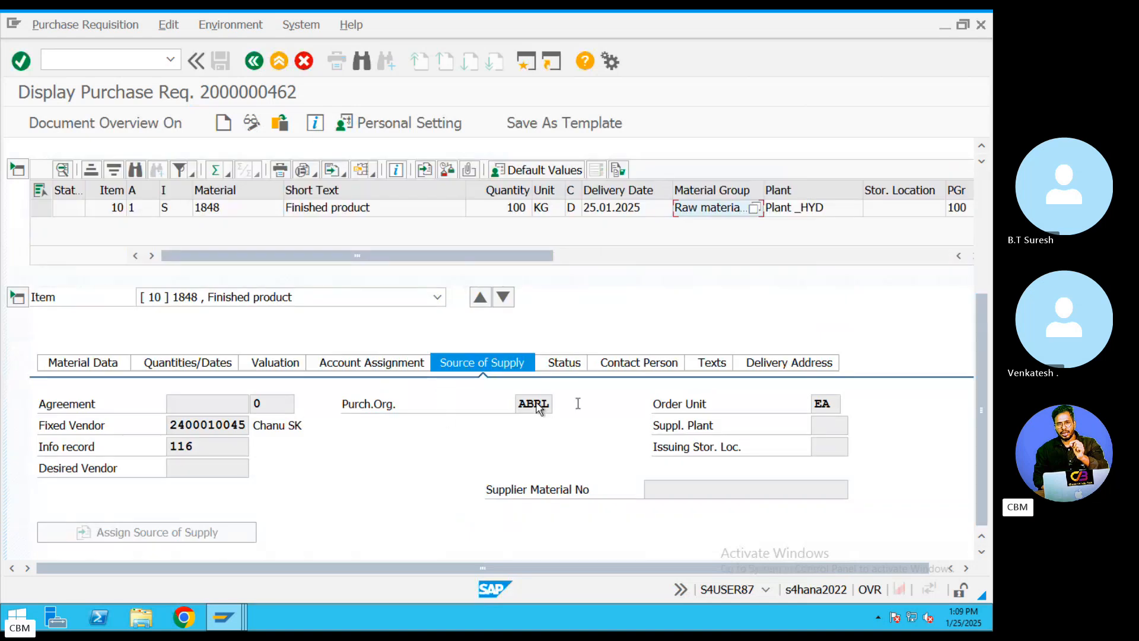
pyautogui.click(776, 363)
pyautogui.scroll(-5, 663, 390)
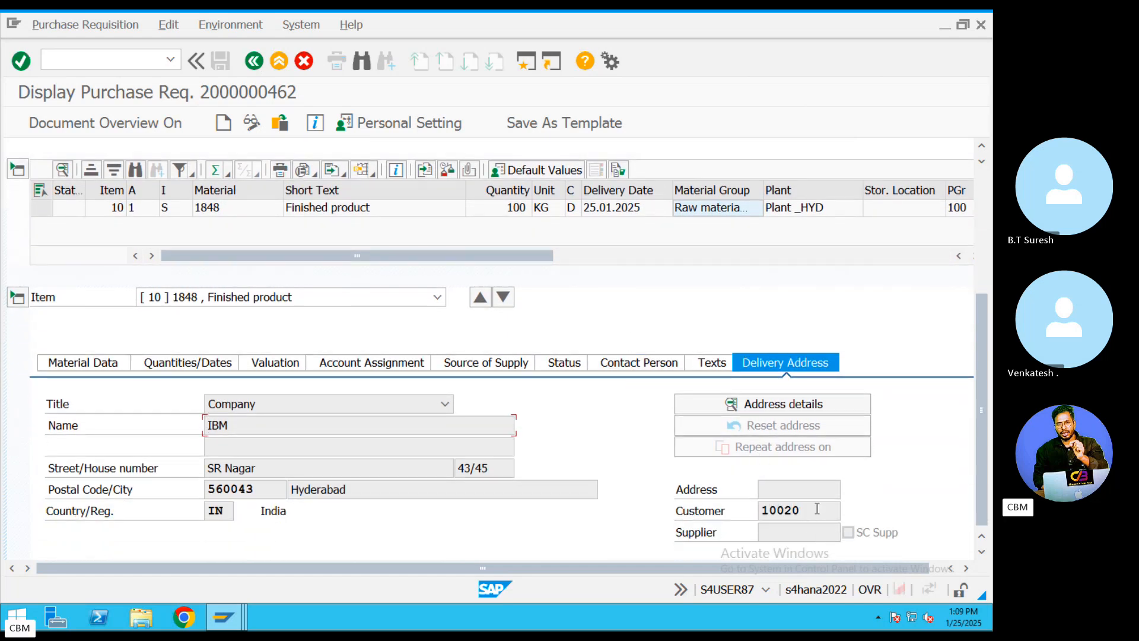
pyautogui.doubleClick(817, 508)
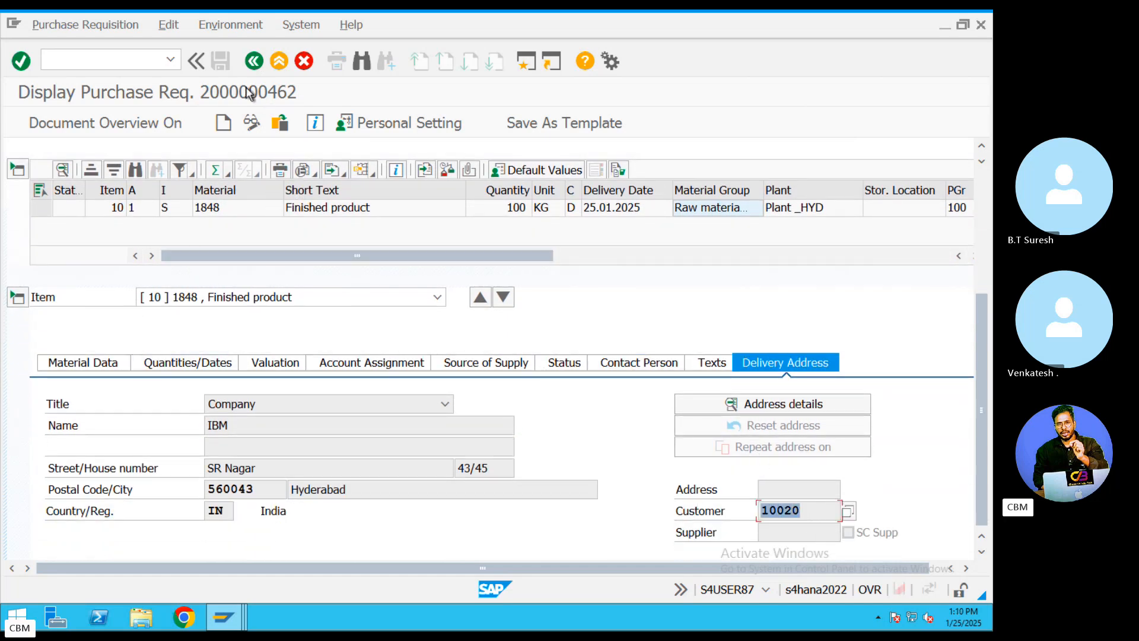
pyautogui.scroll(5, 215, 228)
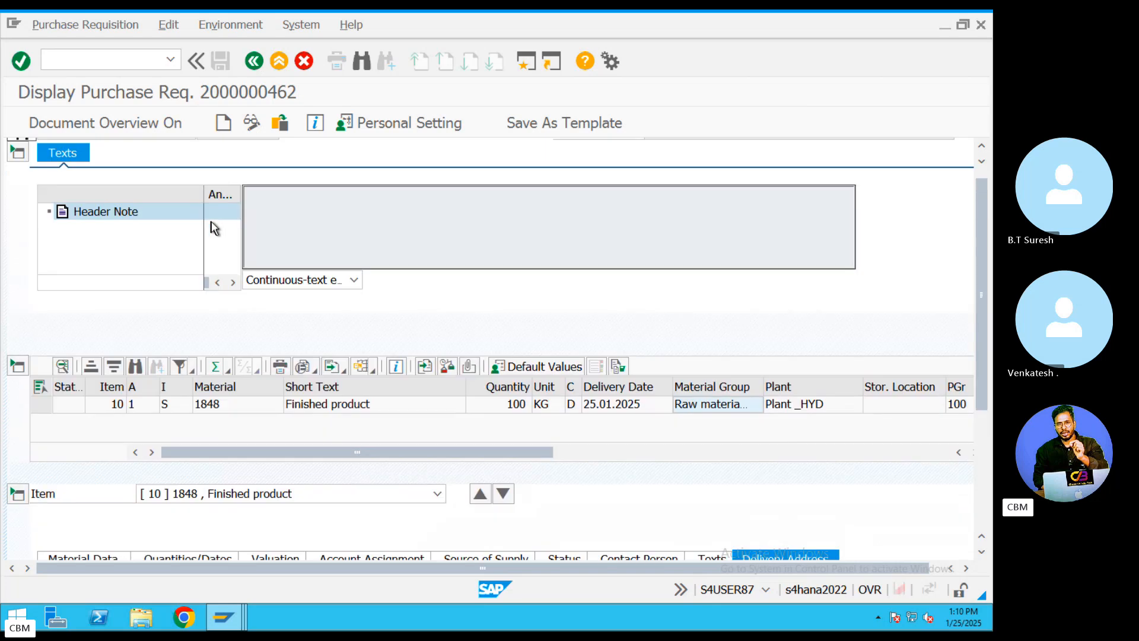
pyautogui.scroll(1, 214, 229)
pyautogui.moveTo(200, 152); pyautogui.dragTo(291, 160)
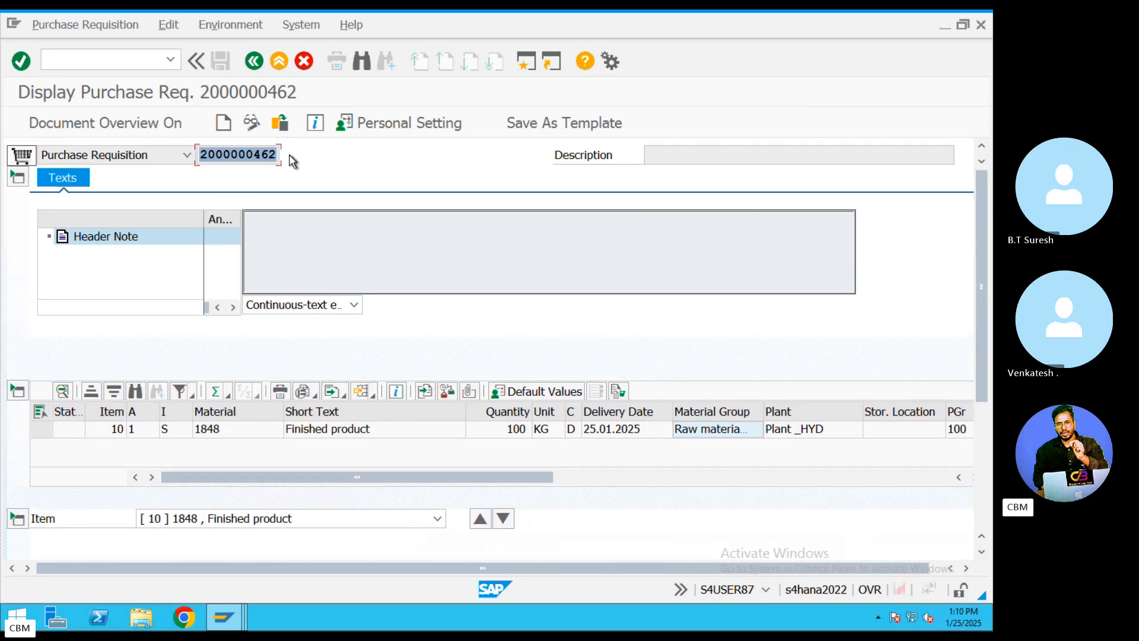
# - Switch to the third-party process PDF in Preview and read its setup steps through to step 9 on creating the purchase order
pyautogui.click(223, 617)
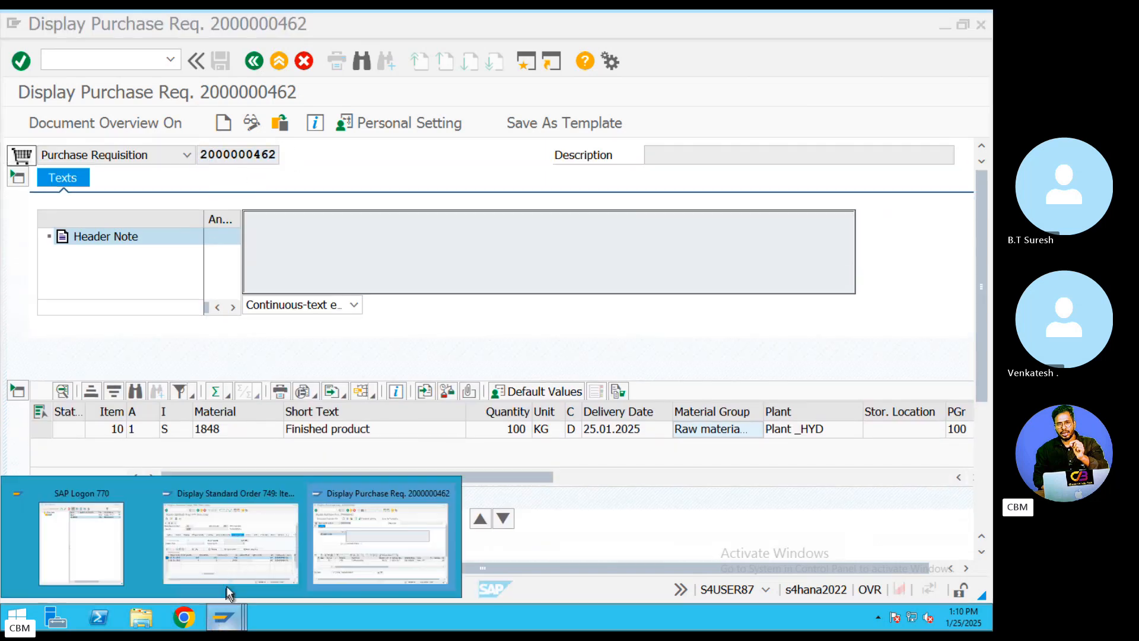
pyautogui.click(229, 583)
pyautogui.hotkey('ctrl', 'Left')
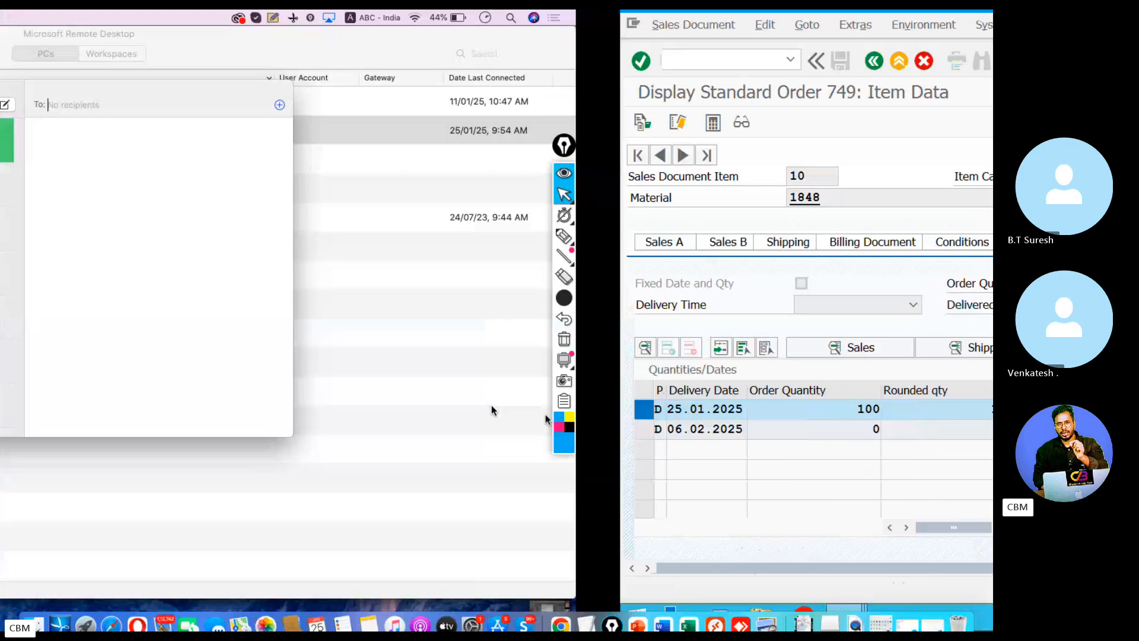
pyautogui.click(522, 599)
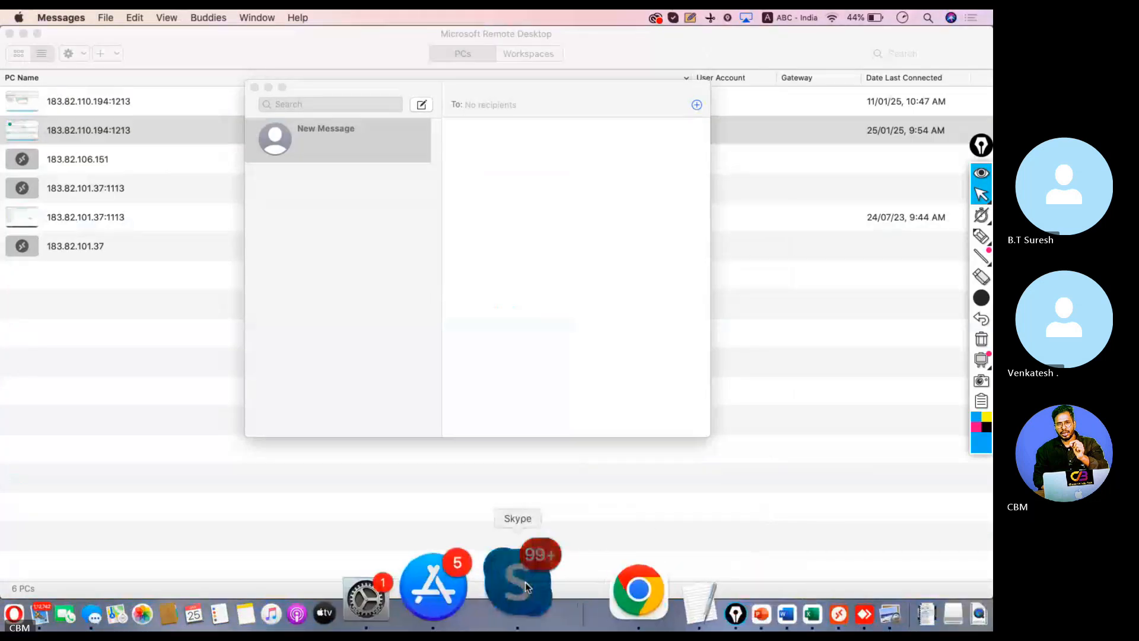
pyautogui.click(891, 472)
pyautogui.scroll(-5, 309, 351)
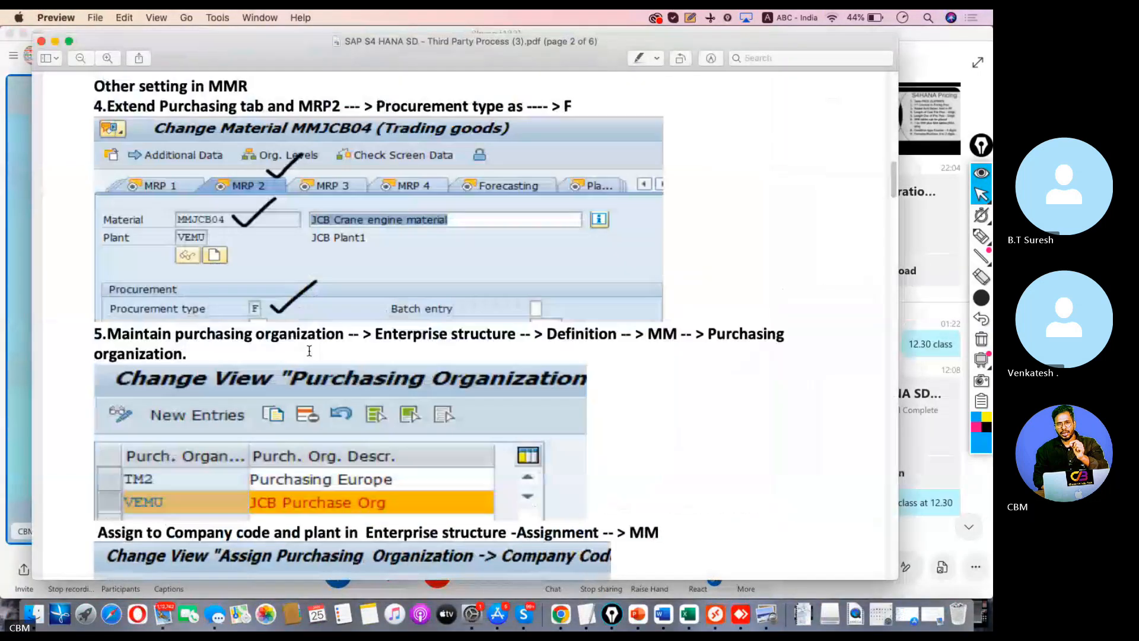
pyautogui.scroll(10, 309, 350)
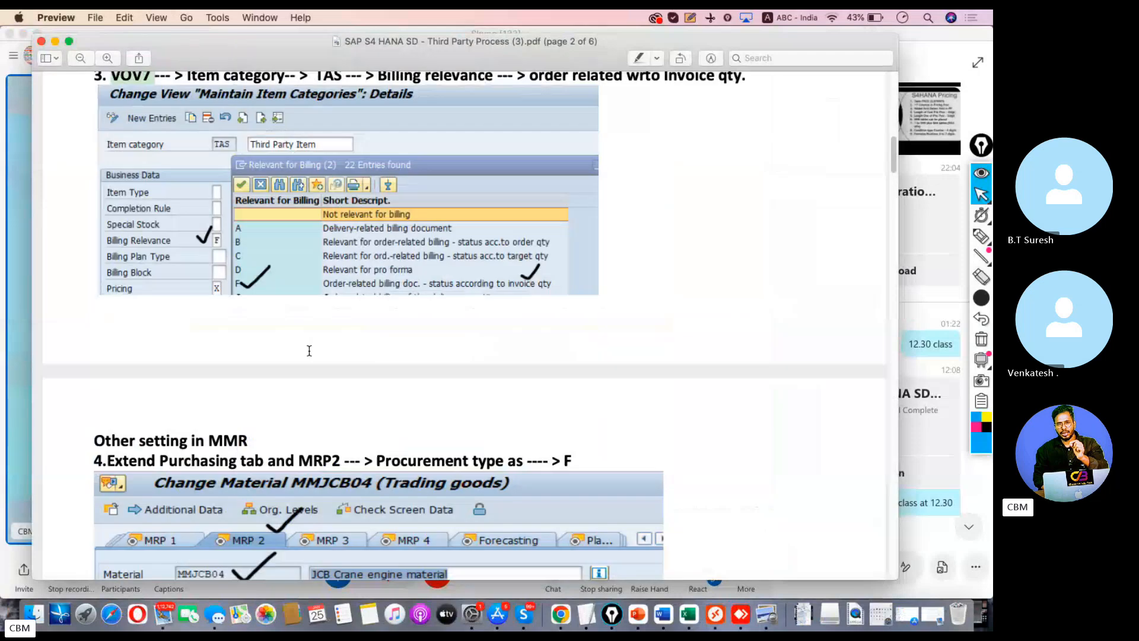
pyautogui.scroll(-15, 308, 350)
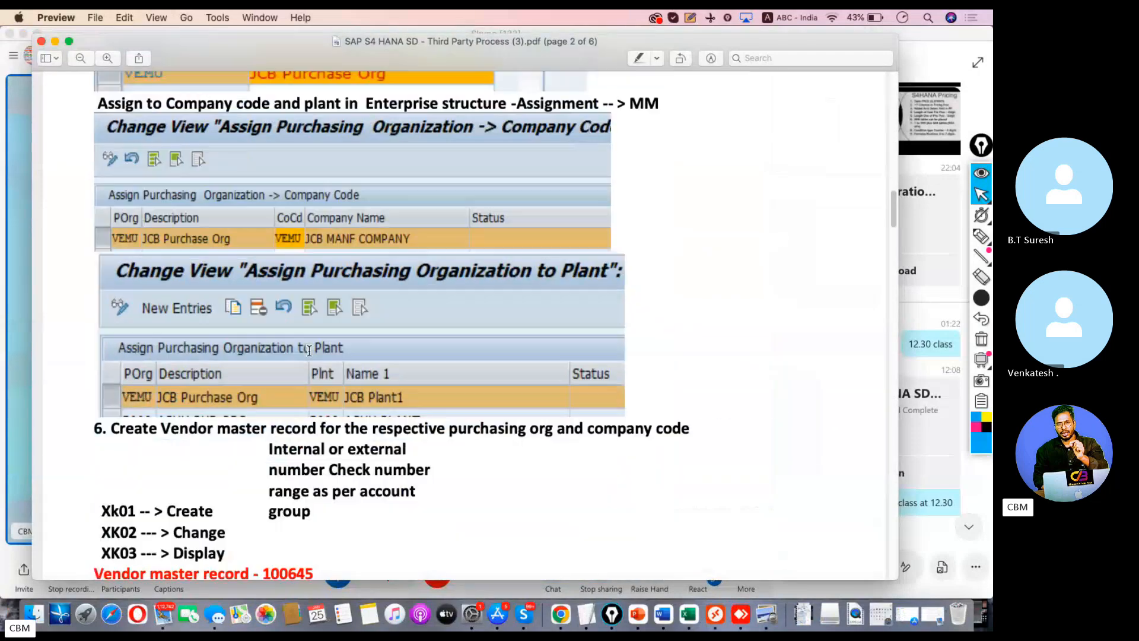
pyautogui.scroll(-15, 308, 350)
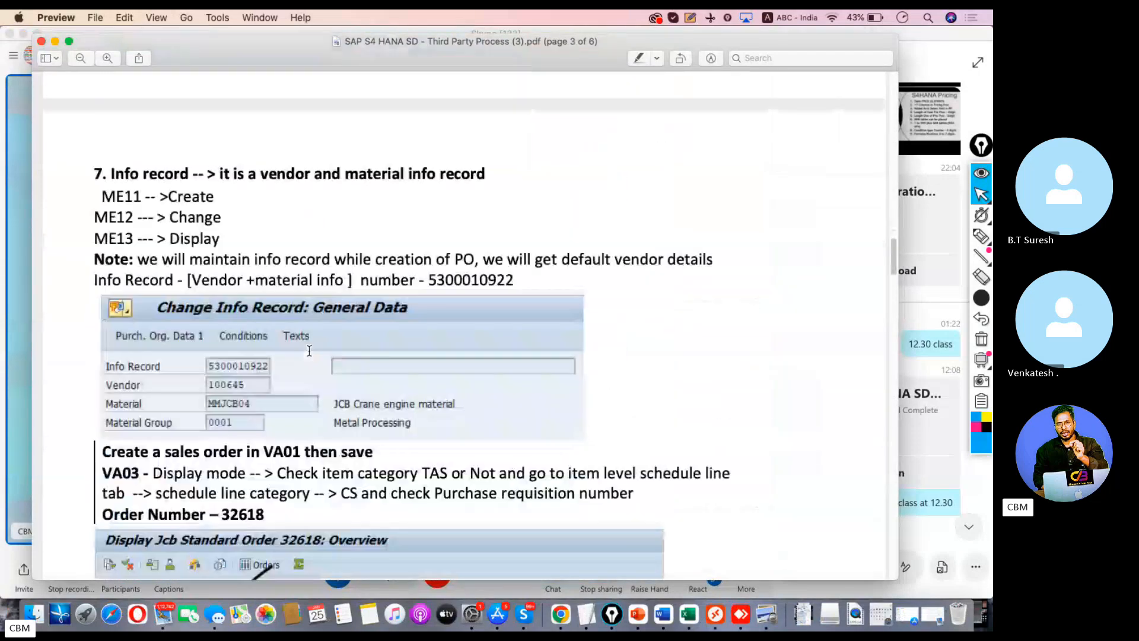
pyautogui.scroll(-10, 325, 351)
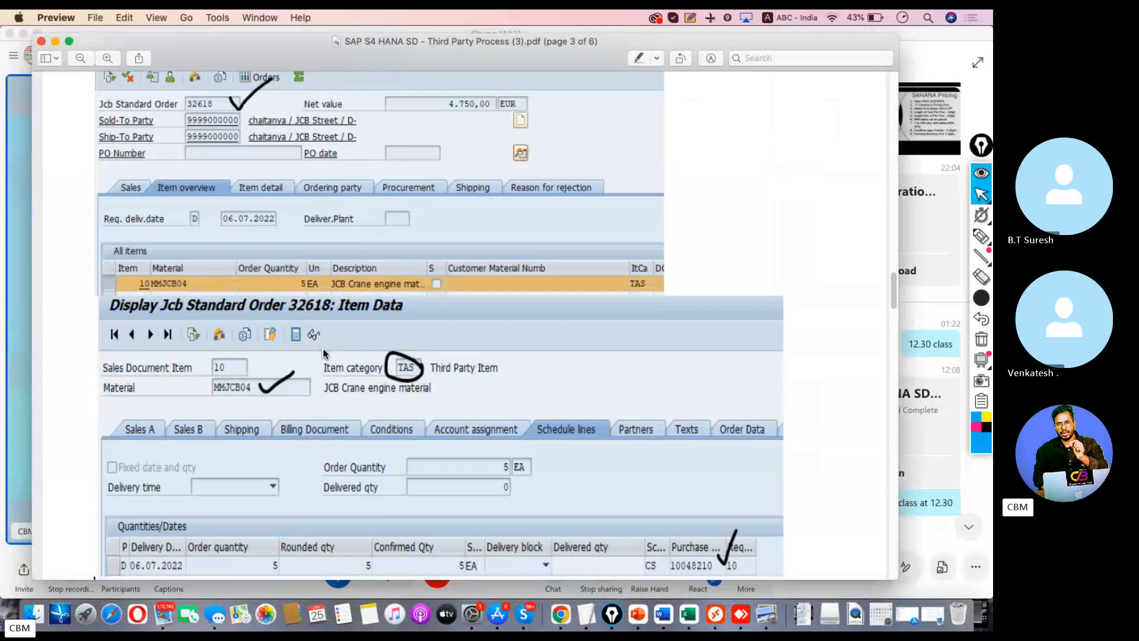
pyautogui.scroll(-5, 463, 412)
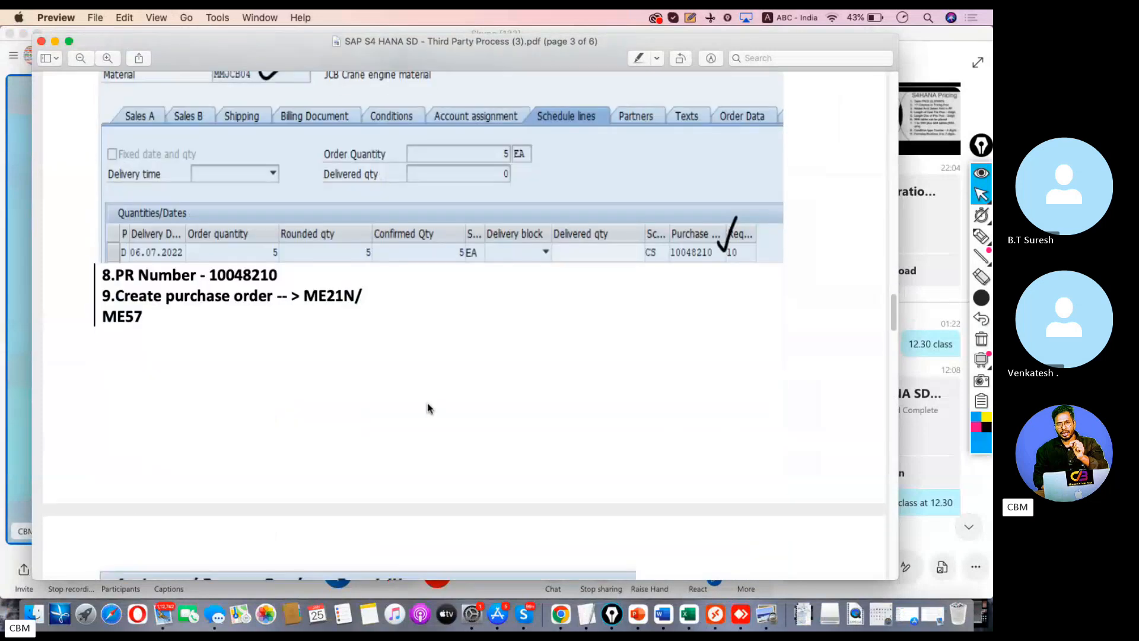
pyautogui.moveTo(146, 297); pyautogui.dragTo(114, 293)
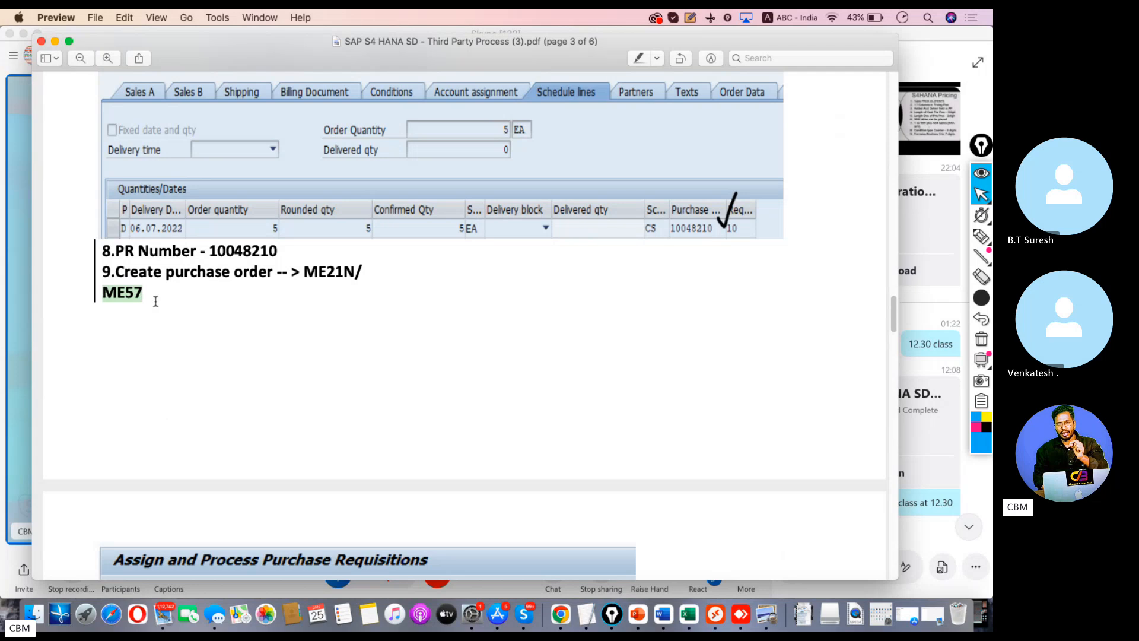
# - Switch back to SAP, return the sales order to its overview and run transaction ME57 in the purchase requisition session
pyautogui.click(706, 596)
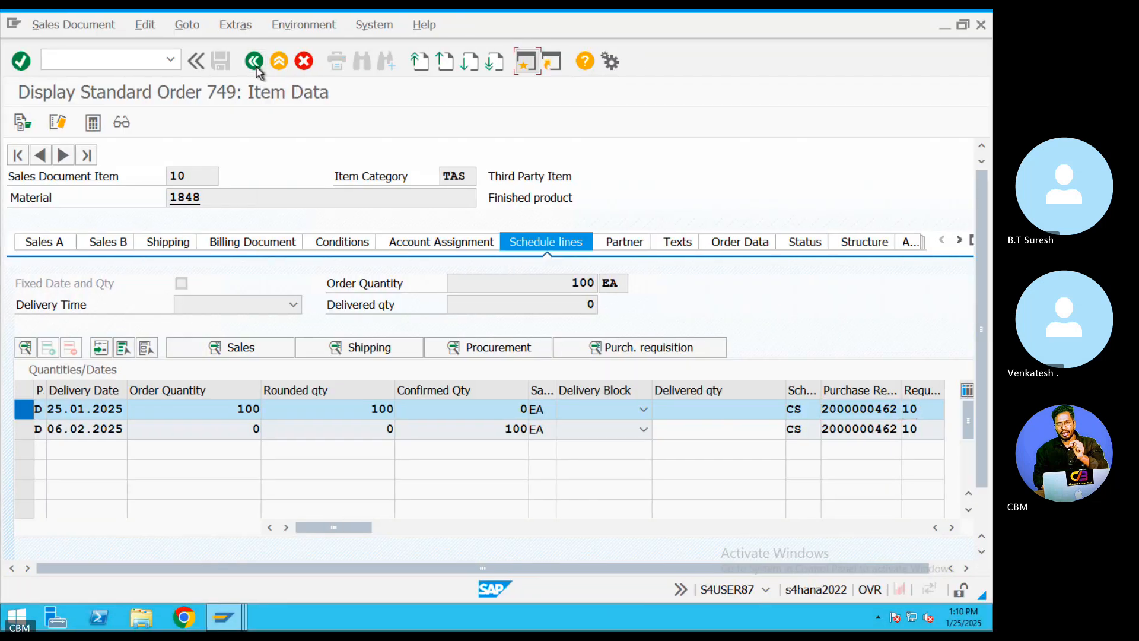
pyautogui.click(255, 63)
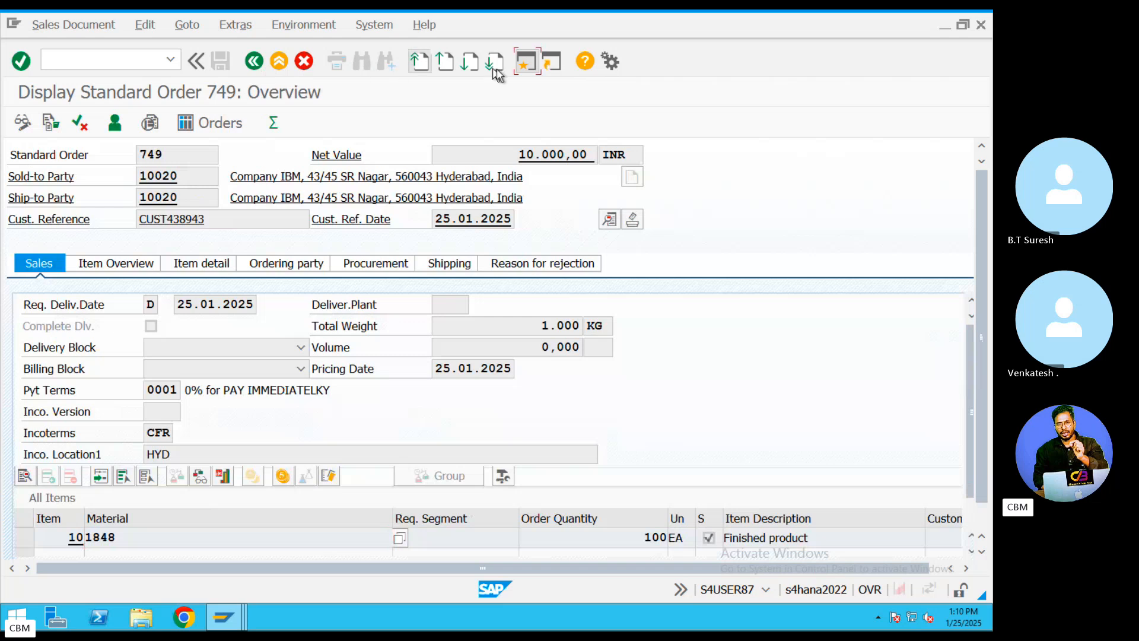
pyautogui.moveTo(237, 620)
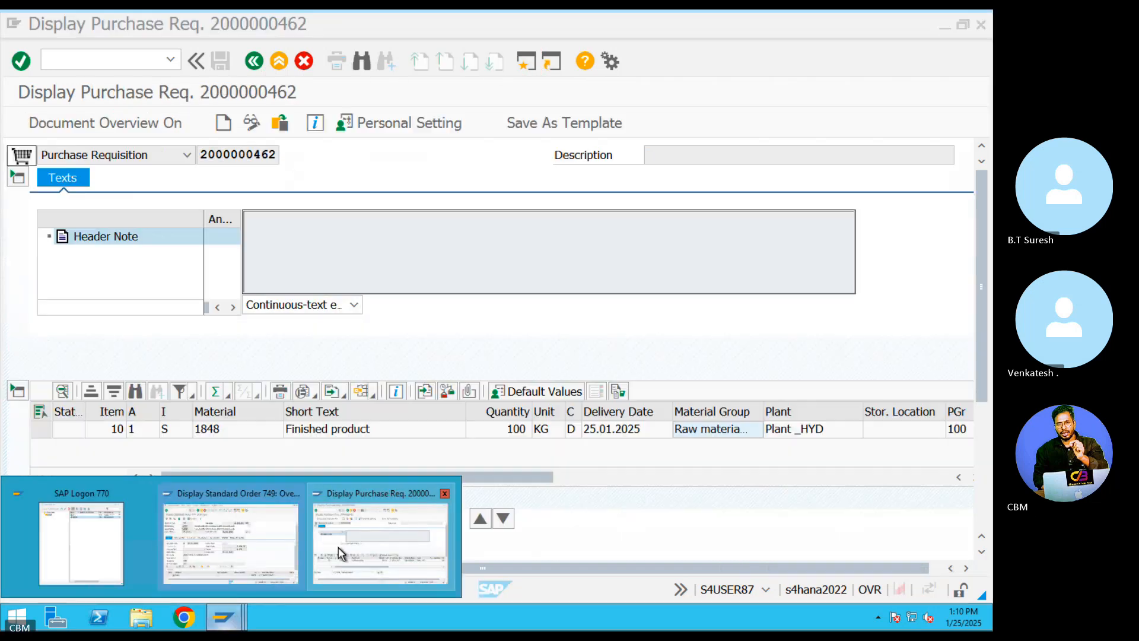
pyautogui.click(338, 547)
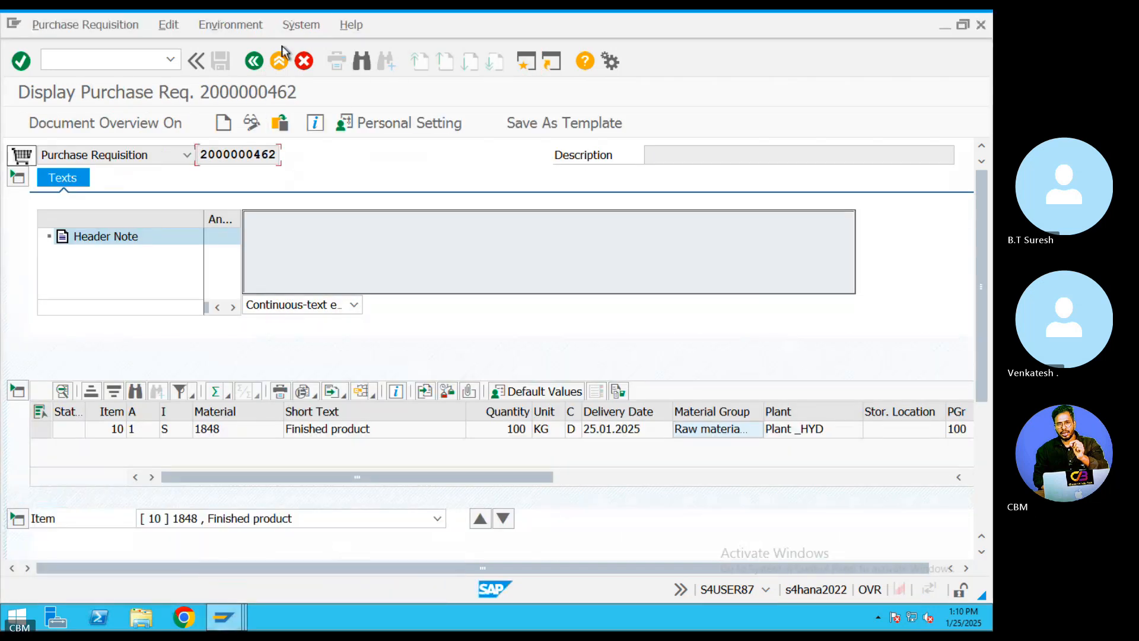
pyautogui.click(280, 61)
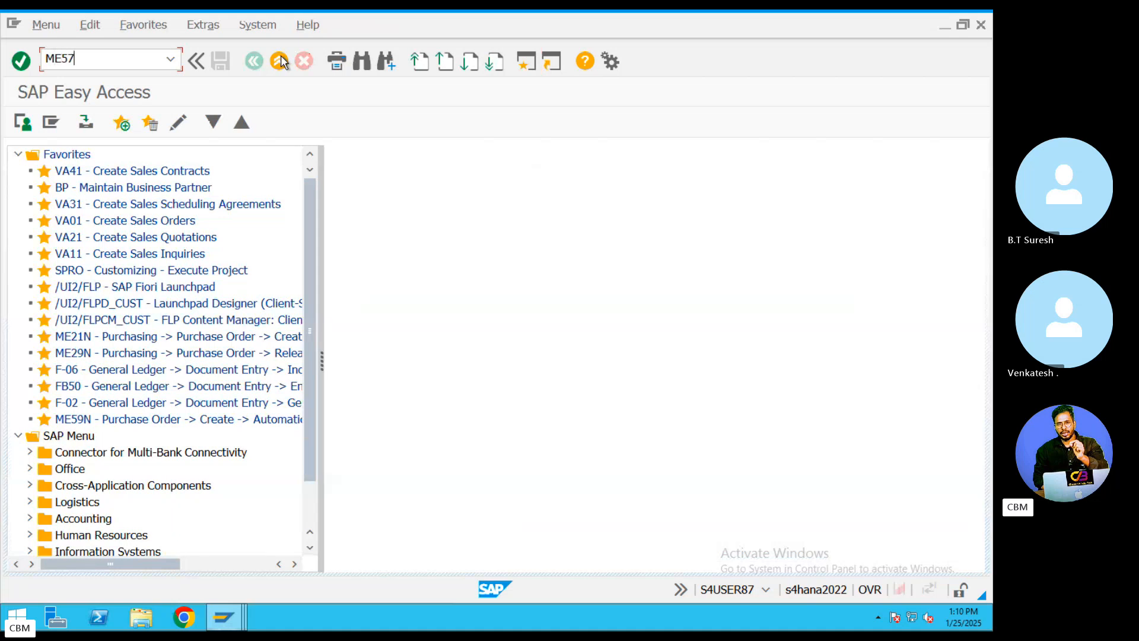
pyautogui.write('ME57')
pyautogui.press('Return')
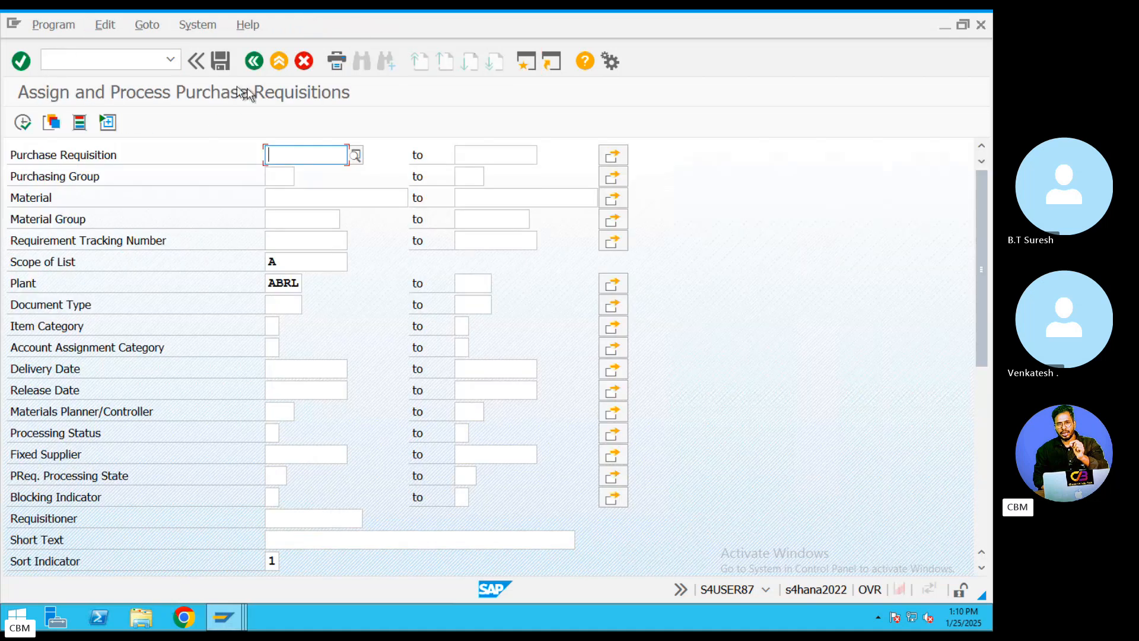
# - Try to list the purchase requisitions for plant ABRL with scope of list A and no requisition number
pyautogui.click(24, 124)
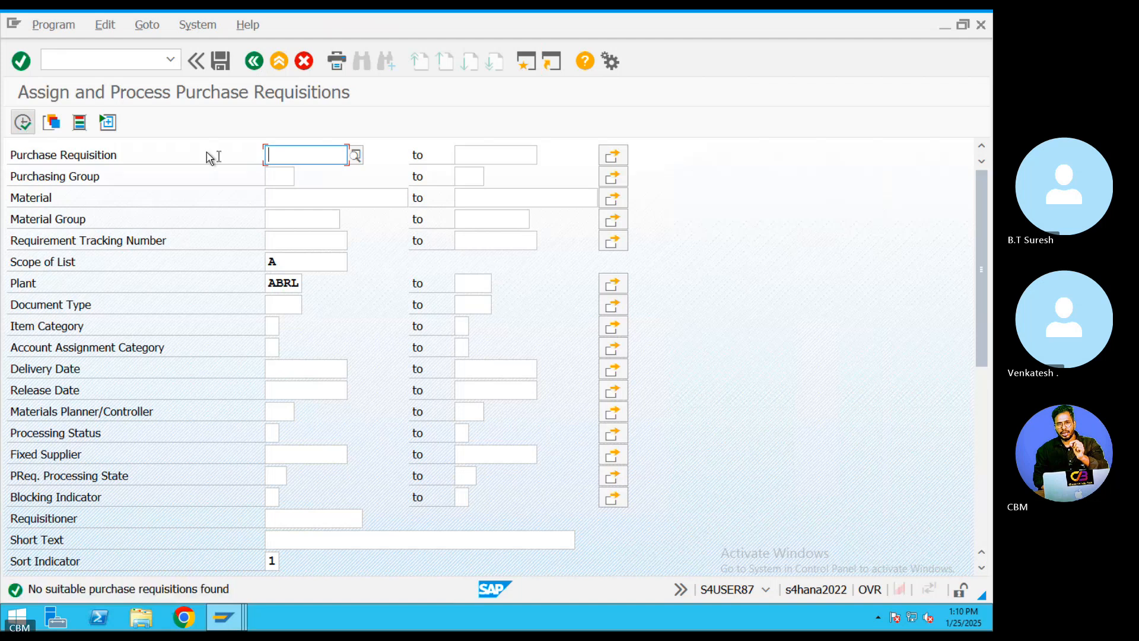
pyautogui.doubleClick(309, 156)
pyautogui.press('Delete')
pyautogui.click(24, 124)
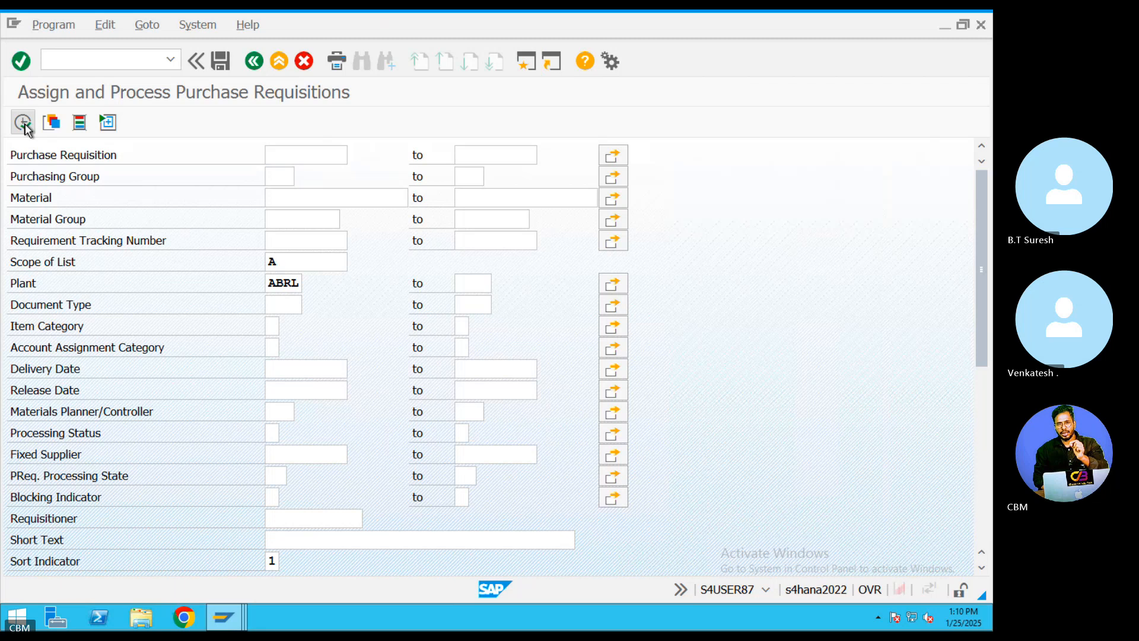
# - Switch to the sales order session, open the item's schedule lines and copy the first line's purchase requisition number
pyautogui.moveTo(224, 617)
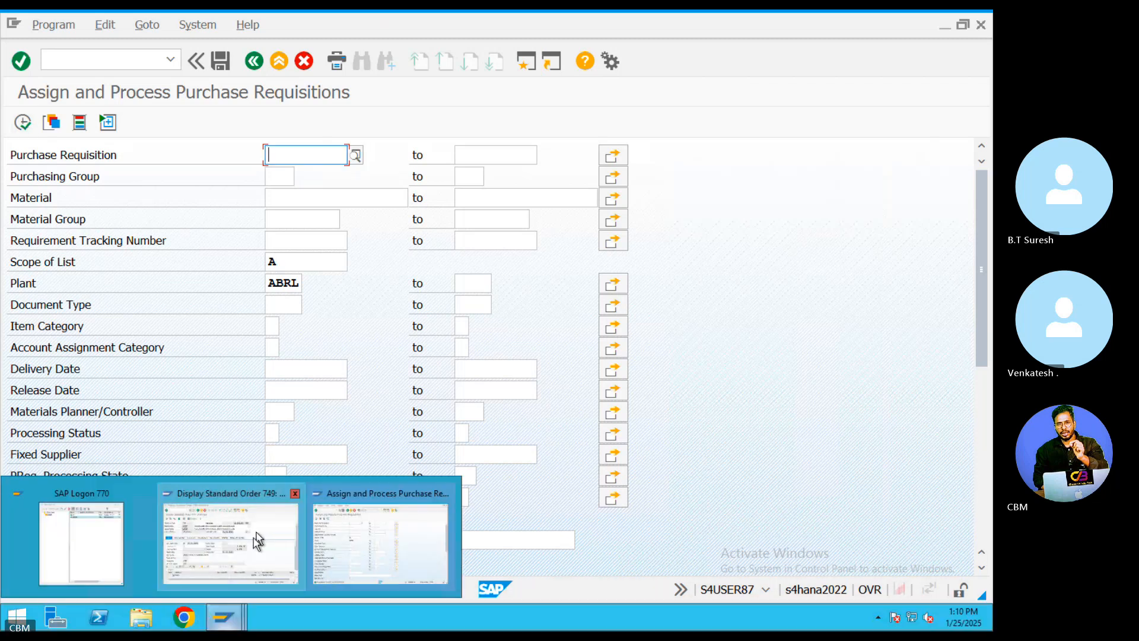
pyautogui.click(256, 540)
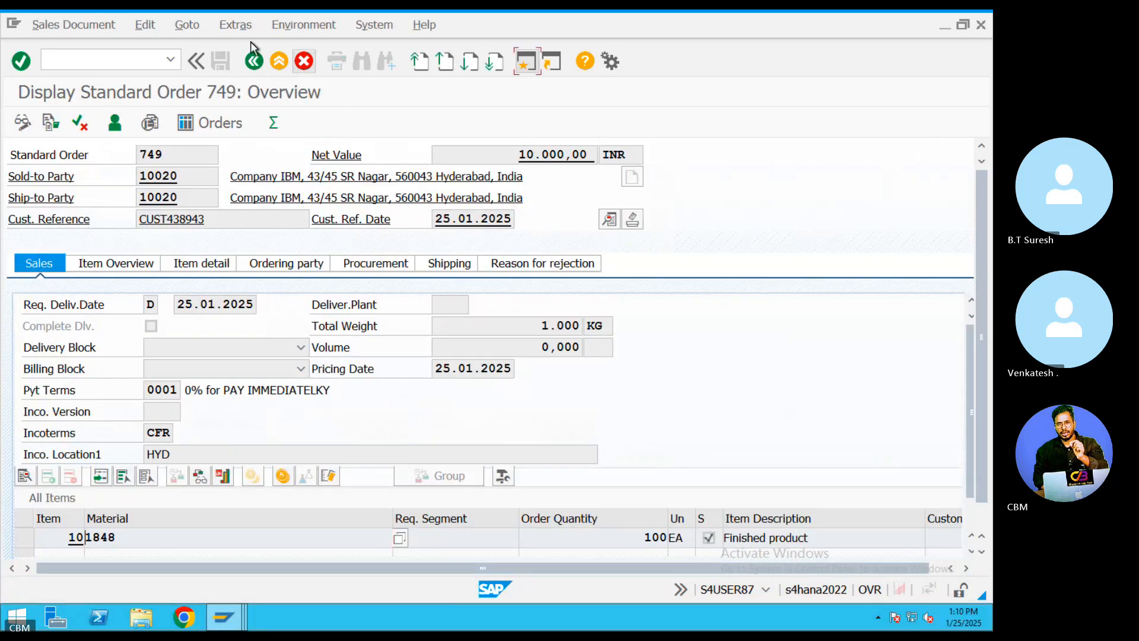
pyautogui.click(187, 24)
pyautogui.moveTo(221, 88)
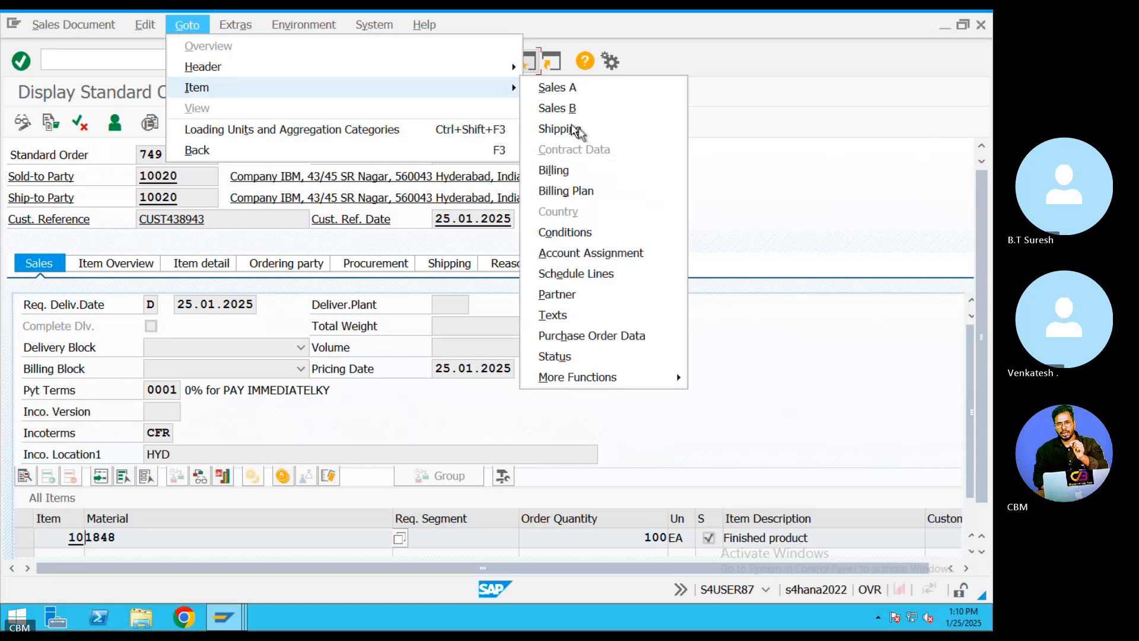
pyautogui.click(579, 280)
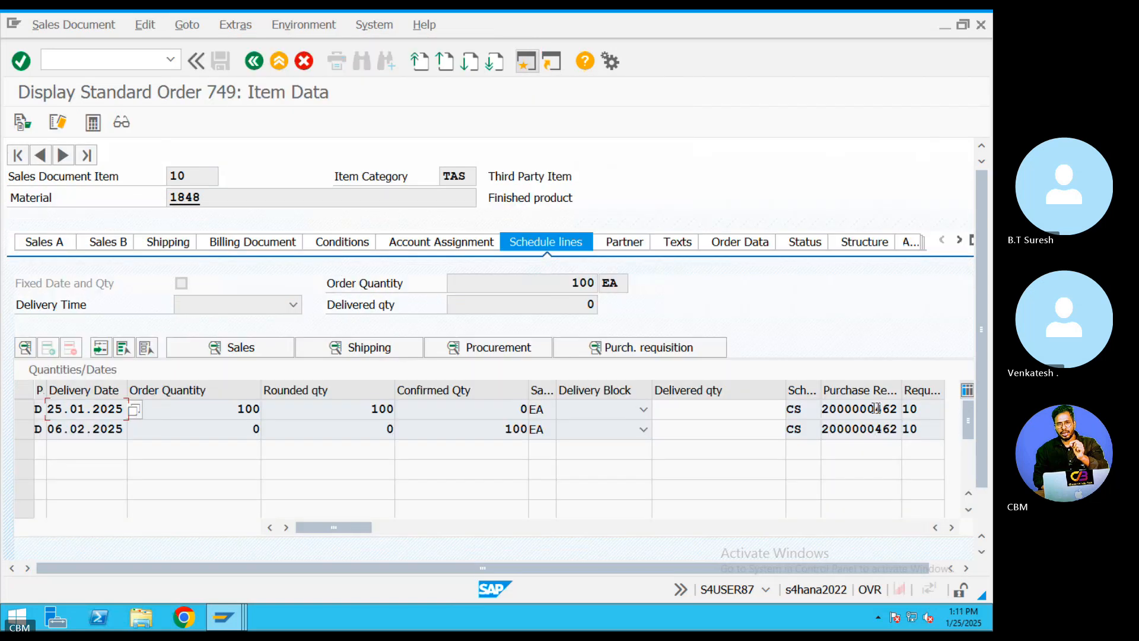
pyautogui.moveTo(894, 410); pyautogui.dragTo(760, 409)
pyautogui.hotkey('ctrl', 'c')
# - Switch to the ME57 session, enter the copied purchase requisition number and run the selection for plant ABRL
pyautogui.moveTo(222, 617)
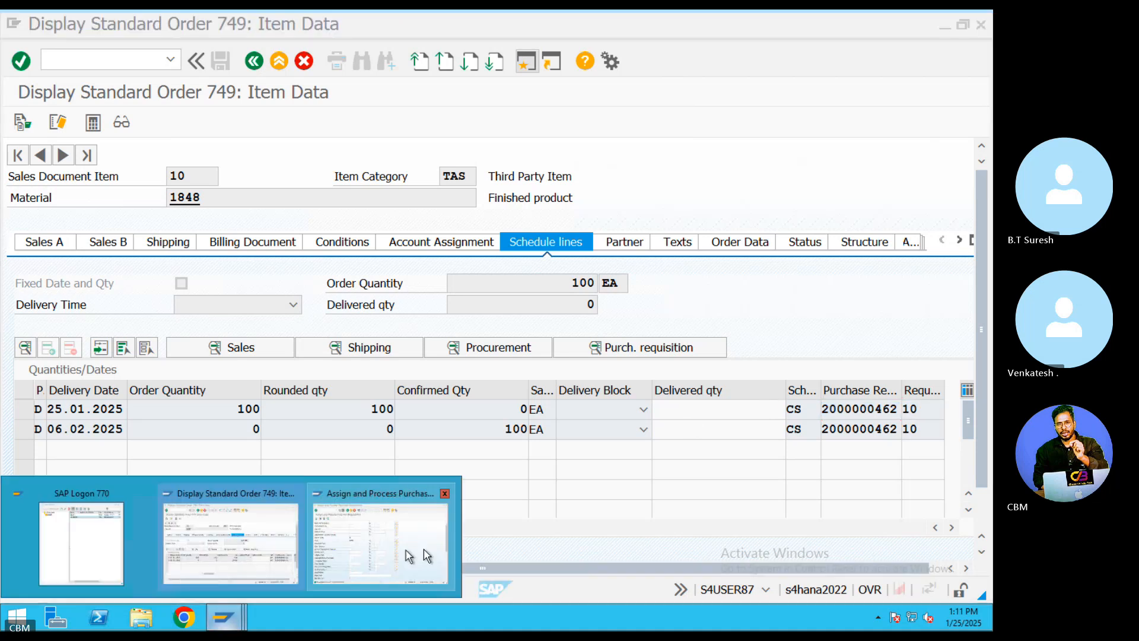
pyautogui.click(344, 556)
pyautogui.hotkey('ctrl', 'v')
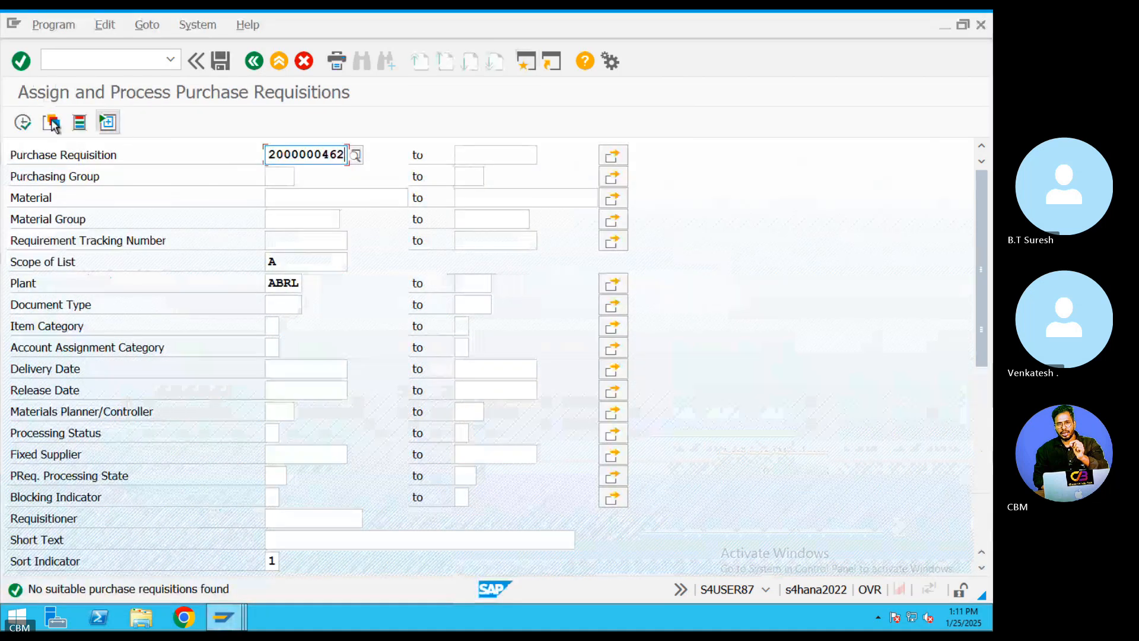
pyautogui.click(24, 123)
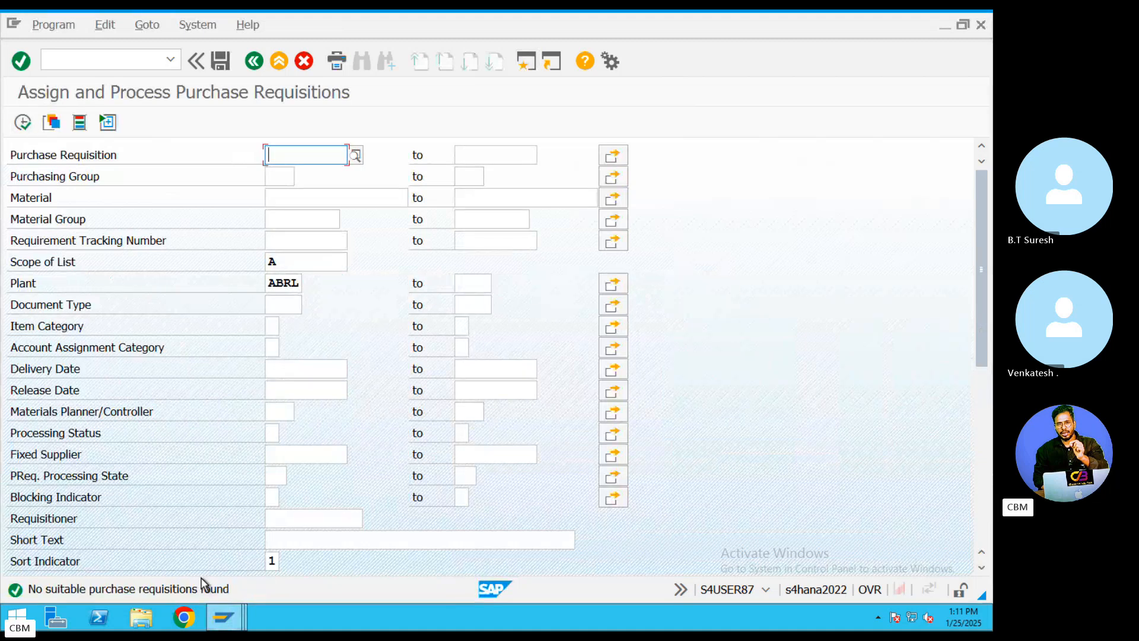
# - Clear the scope of list and the plant from the ME57 selection criteria
pyautogui.scroll(-5, 255, 376)
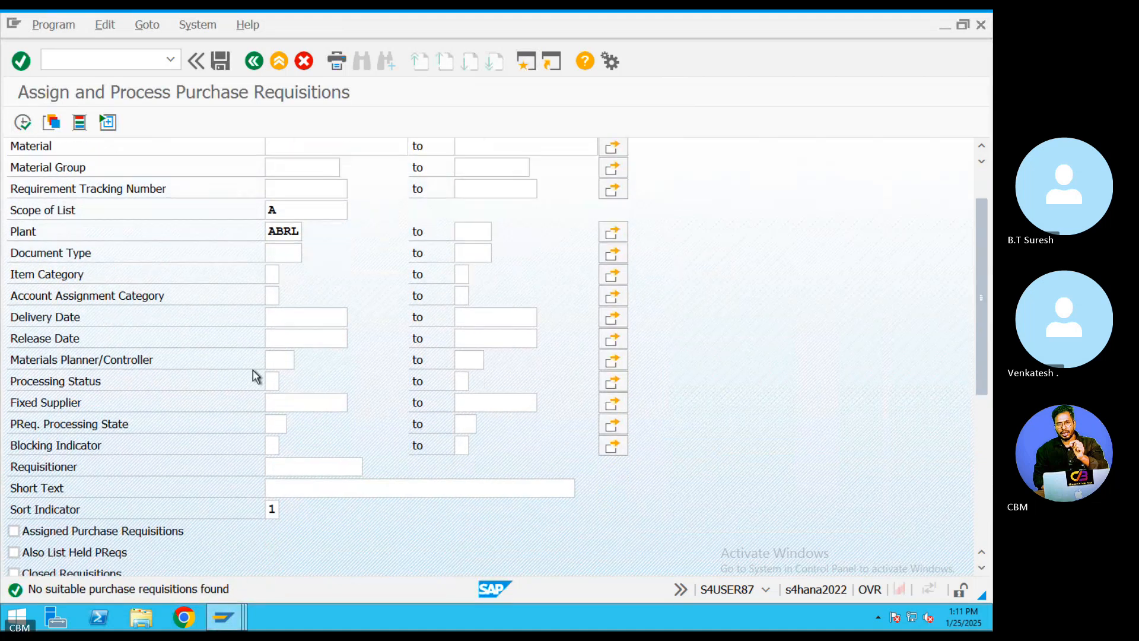
pyautogui.scroll(-2, 255, 376)
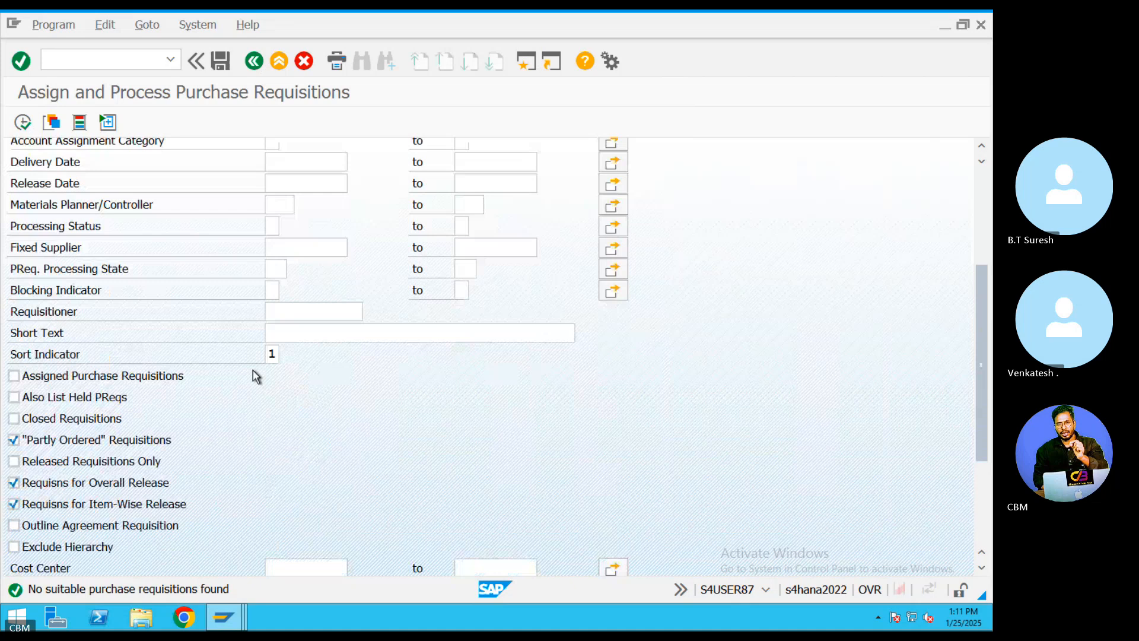
pyautogui.scroll(-1, 125, 428)
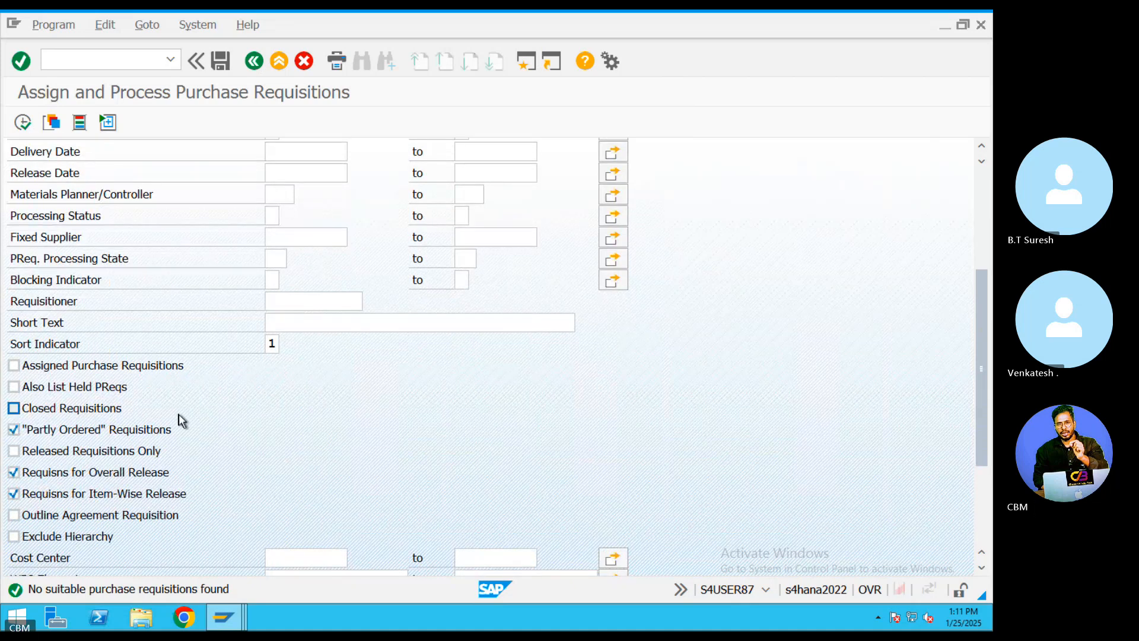
pyautogui.scroll(1, 179, 415)
pyautogui.scroll(3, 180, 414)
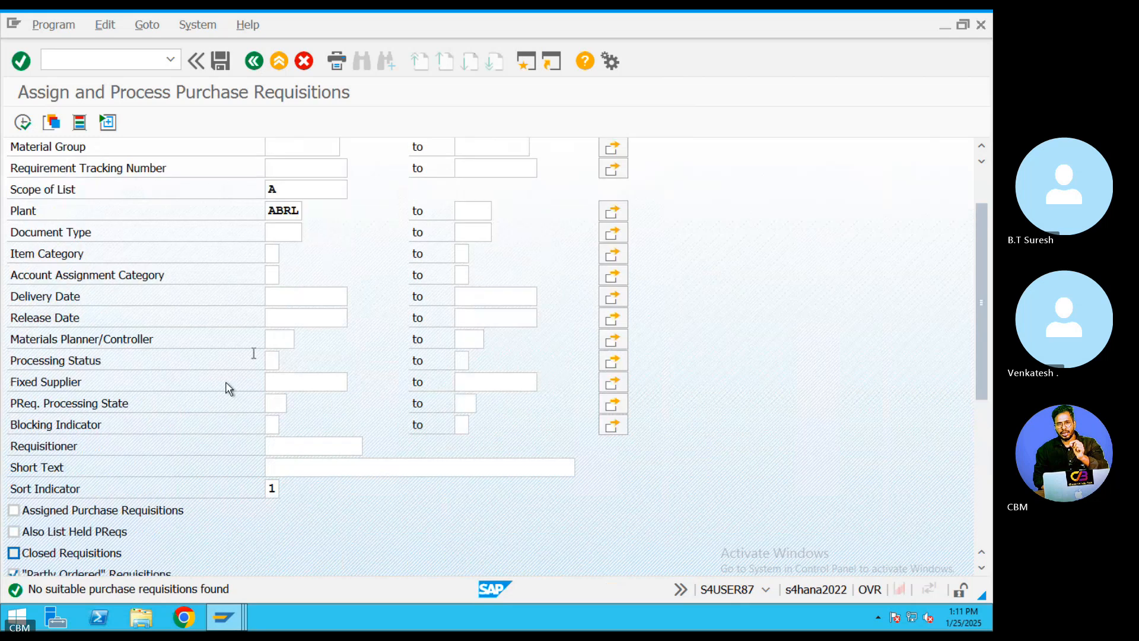
pyautogui.moveTo(300, 285); pyautogui.dragTo(175, 281)
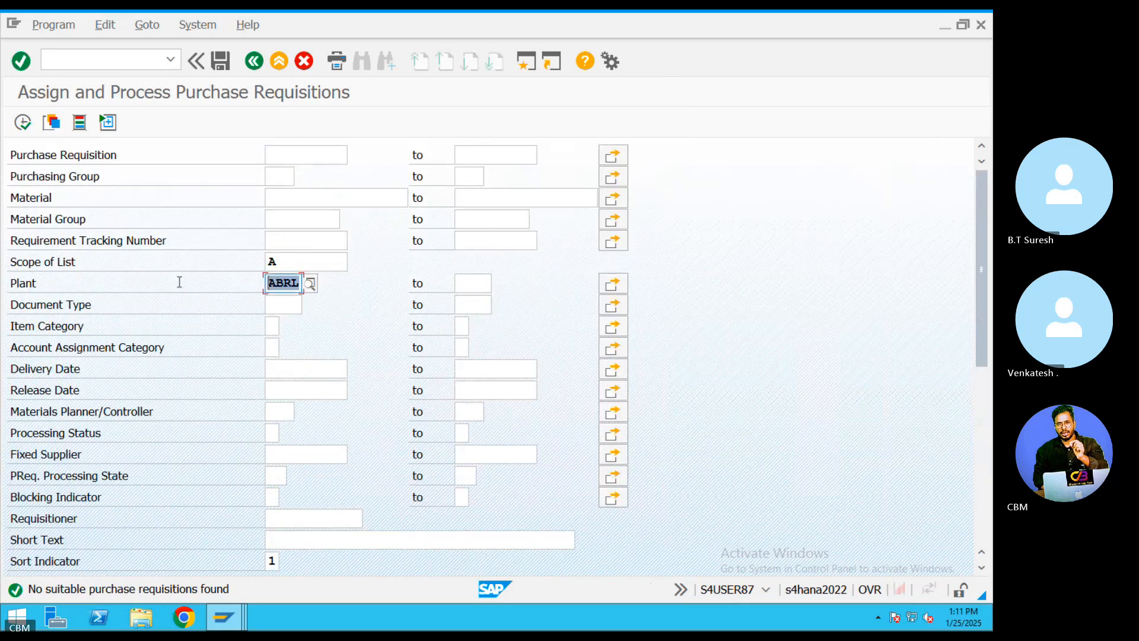
pyautogui.click(282, 262)
pyautogui.press('BackSpace')
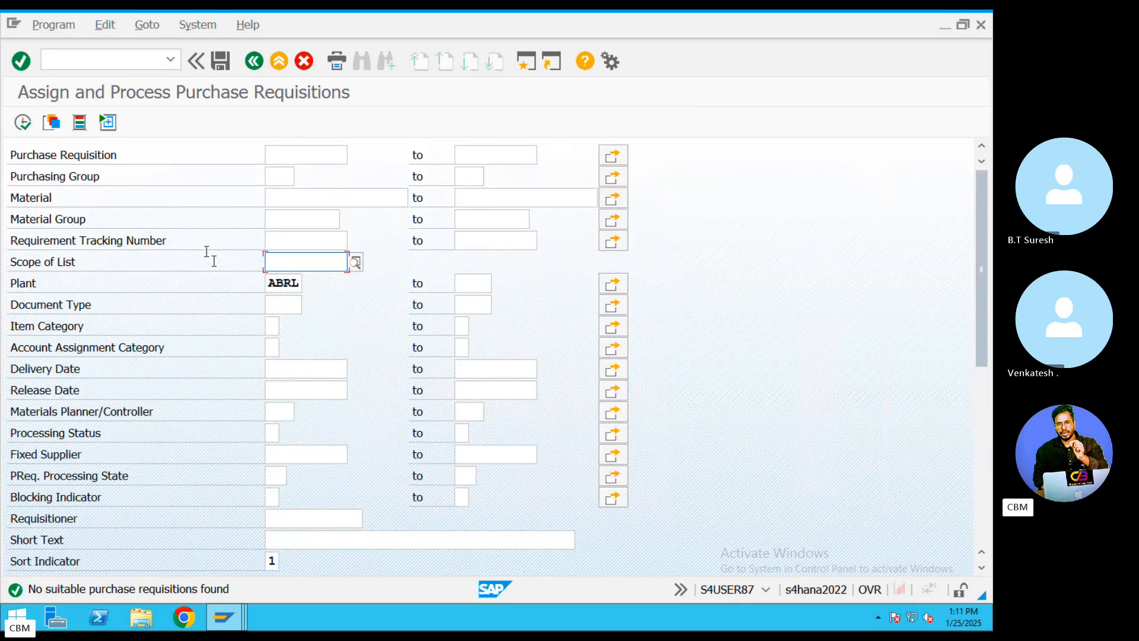
pyautogui.click(356, 263)
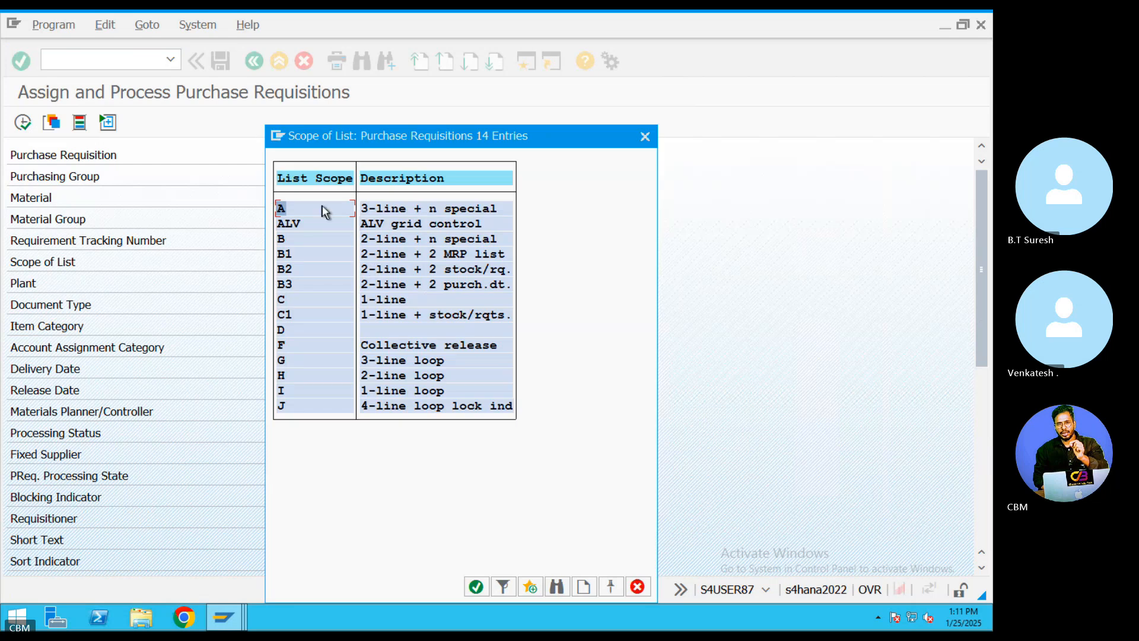
pyautogui.click(645, 135)
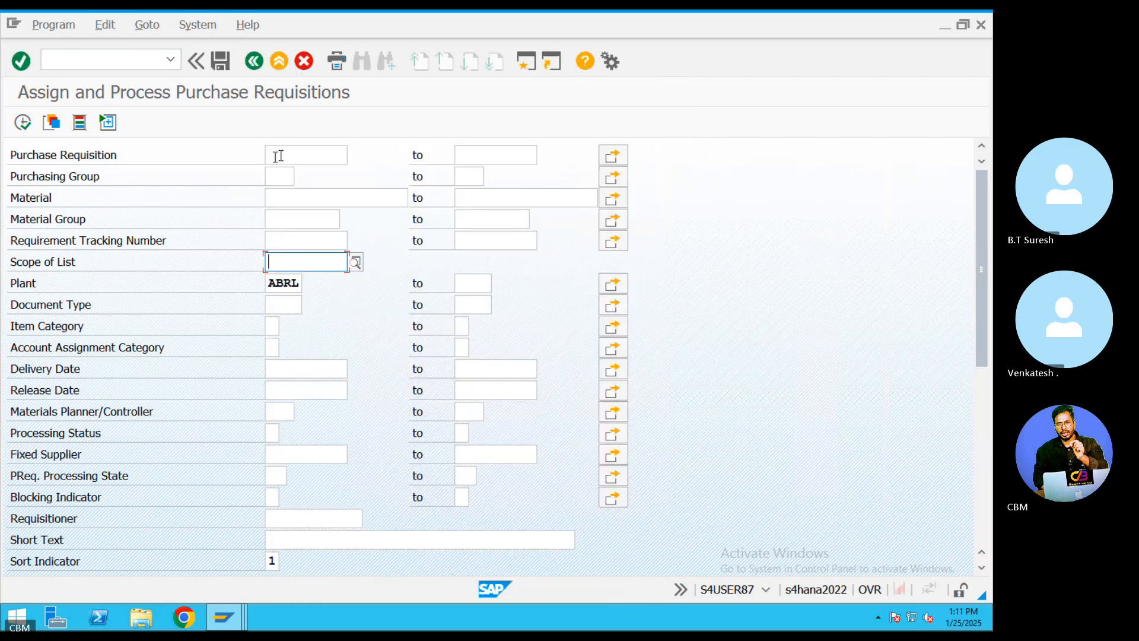
pyautogui.moveTo(297, 283); pyautogui.dragTo(267, 283)
pyautogui.press('BackSpace')
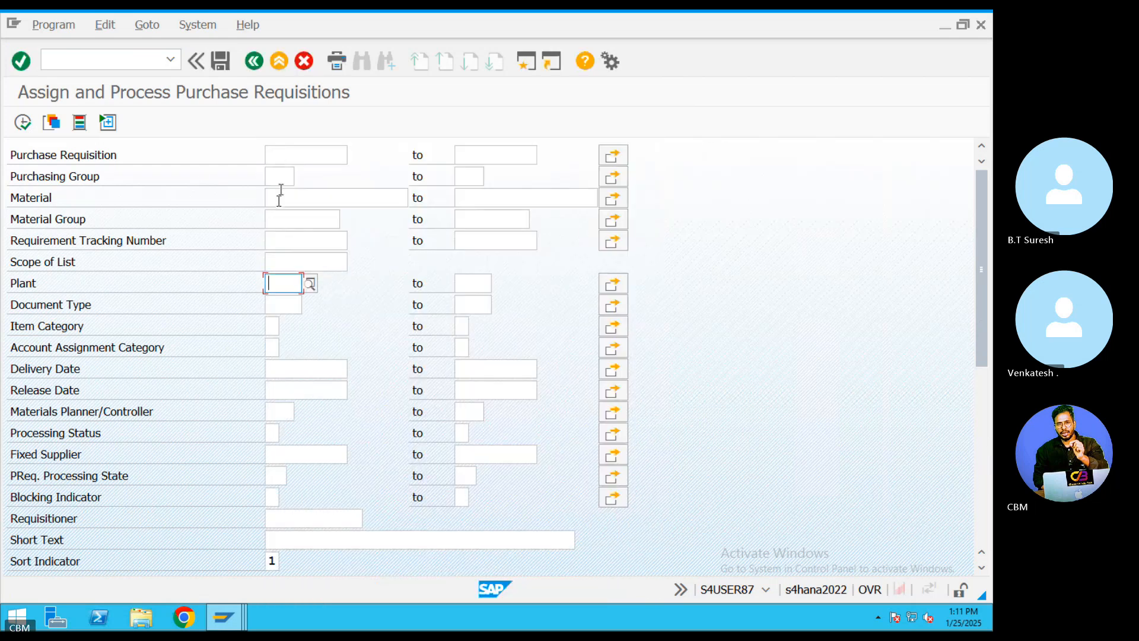
# - Enter the copied purchase requisition number, choose scope of list A and run the ME57 selection
pyautogui.click(287, 155)
pyautogui.hotkey('ctrl', 'v')
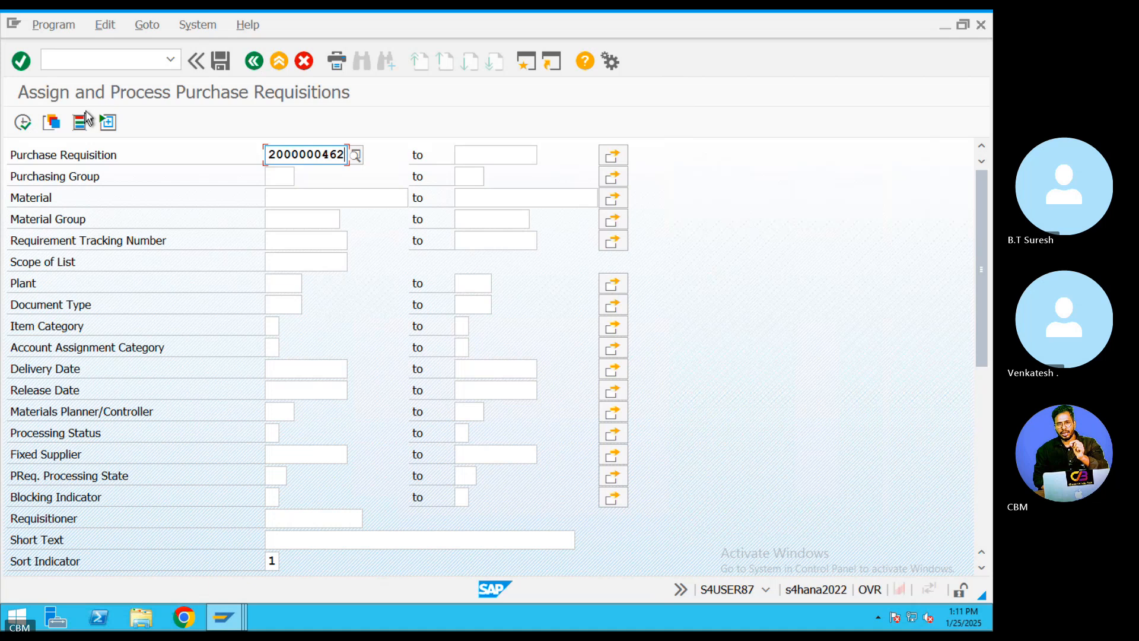
pyautogui.click(22, 122)
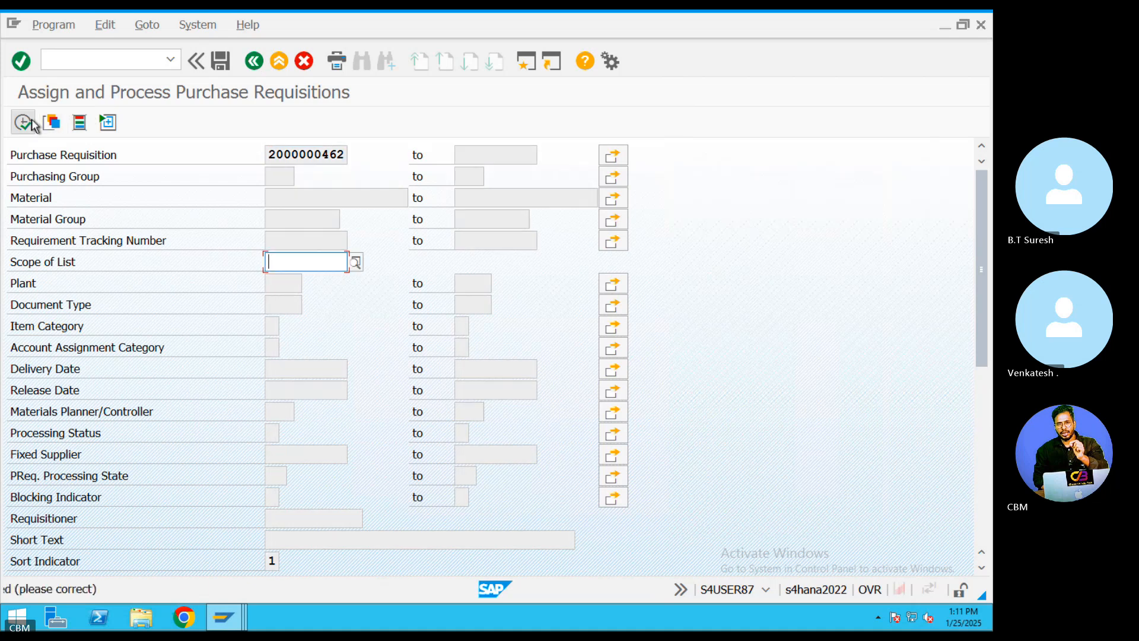
pyautogui.click(356, 261)
pyautogui.doubleClick(295, 207)
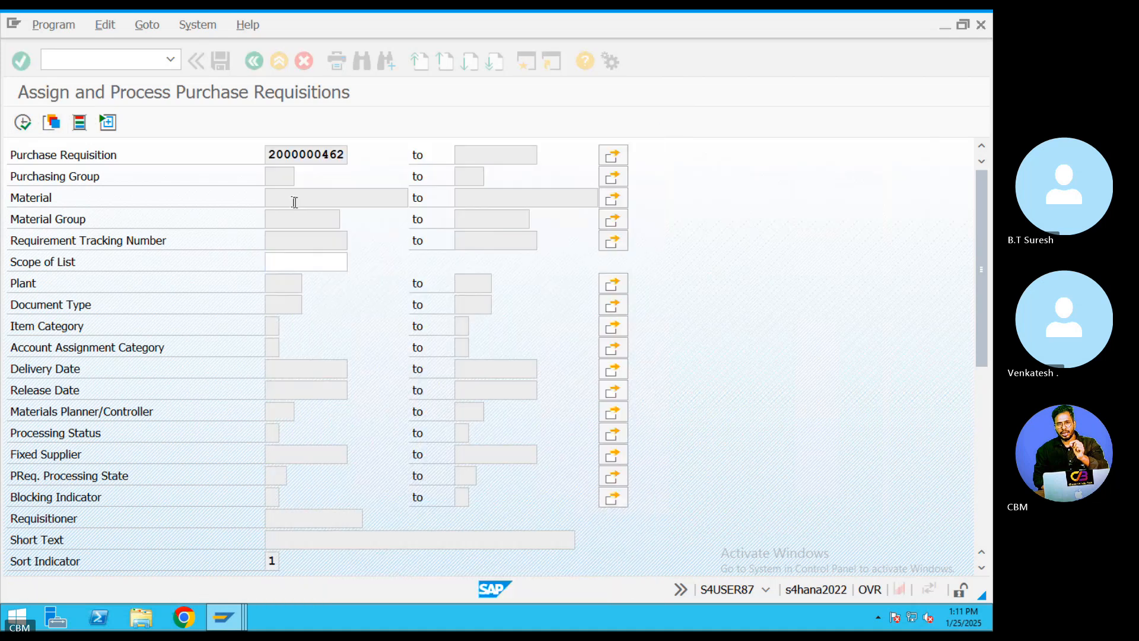
pyautogui.click(23, 122)
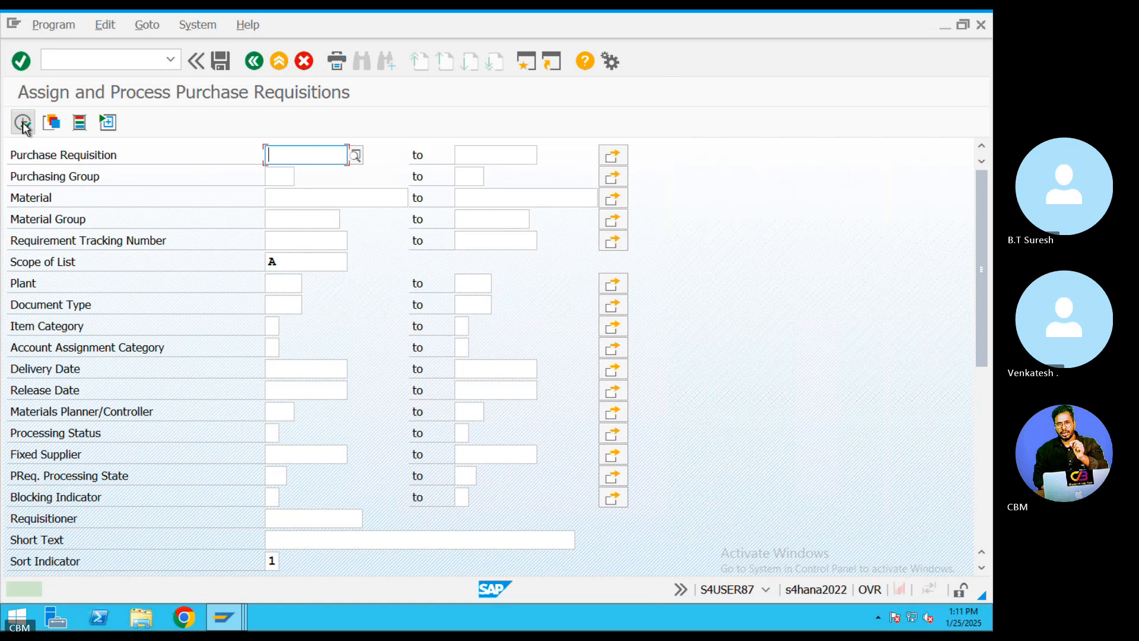
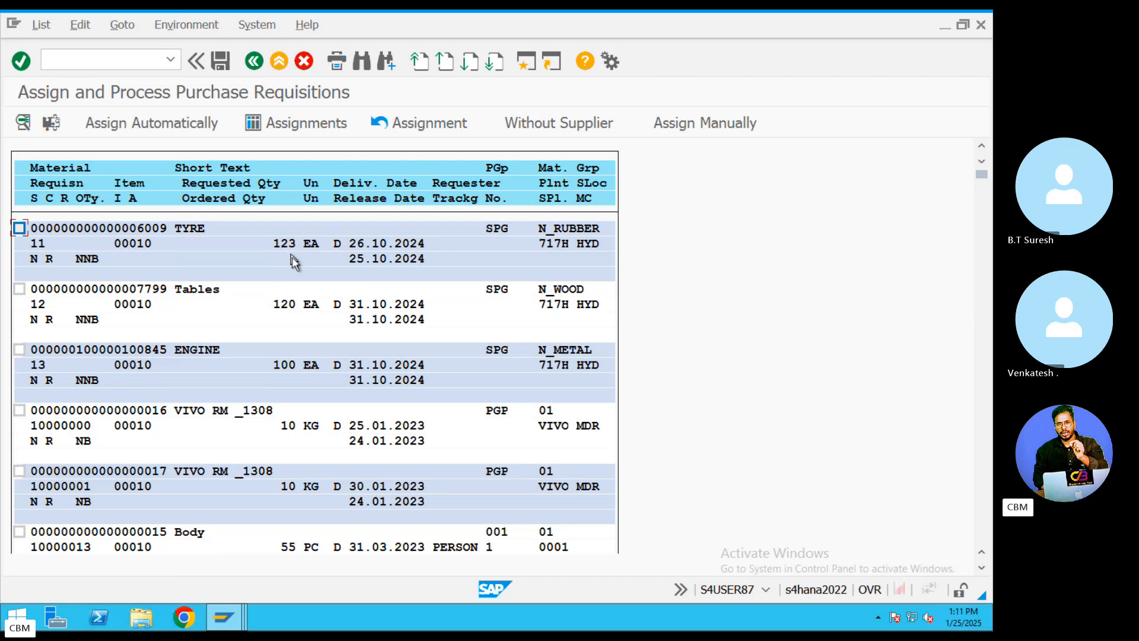
# - Look through the listed purchase requisitions and return to the ME57 selection screen
pyautogui.scroll(-1, 240, 335)
pyautogui.scroll(-2, 240, 335)
pyautogui.scroll(-3, 244, 337)
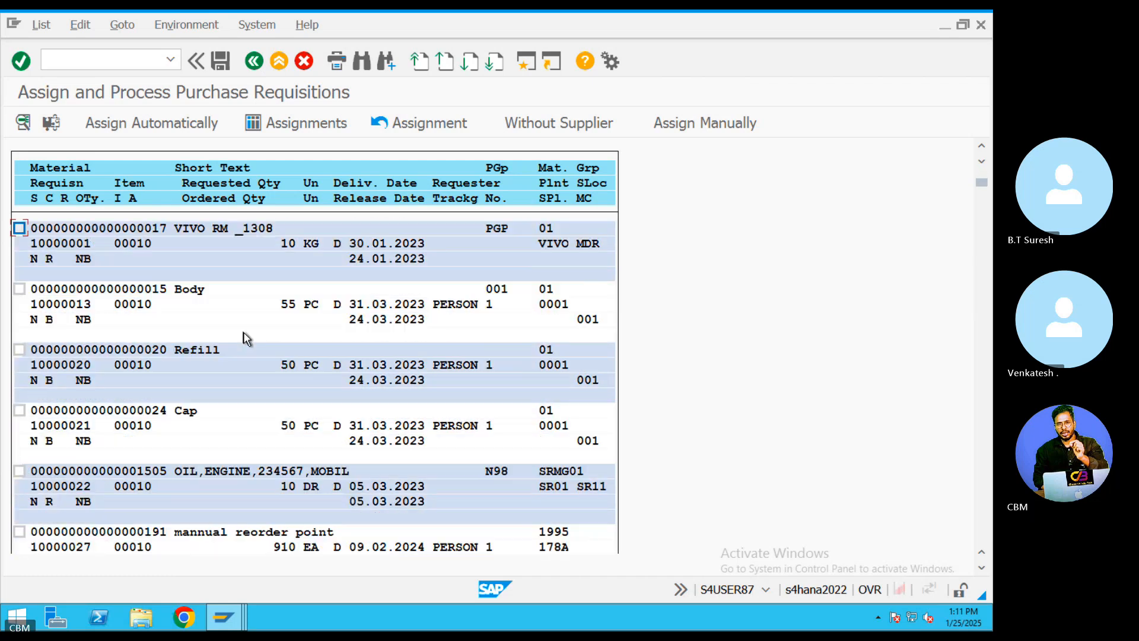
pyautogui.click(254, 61)
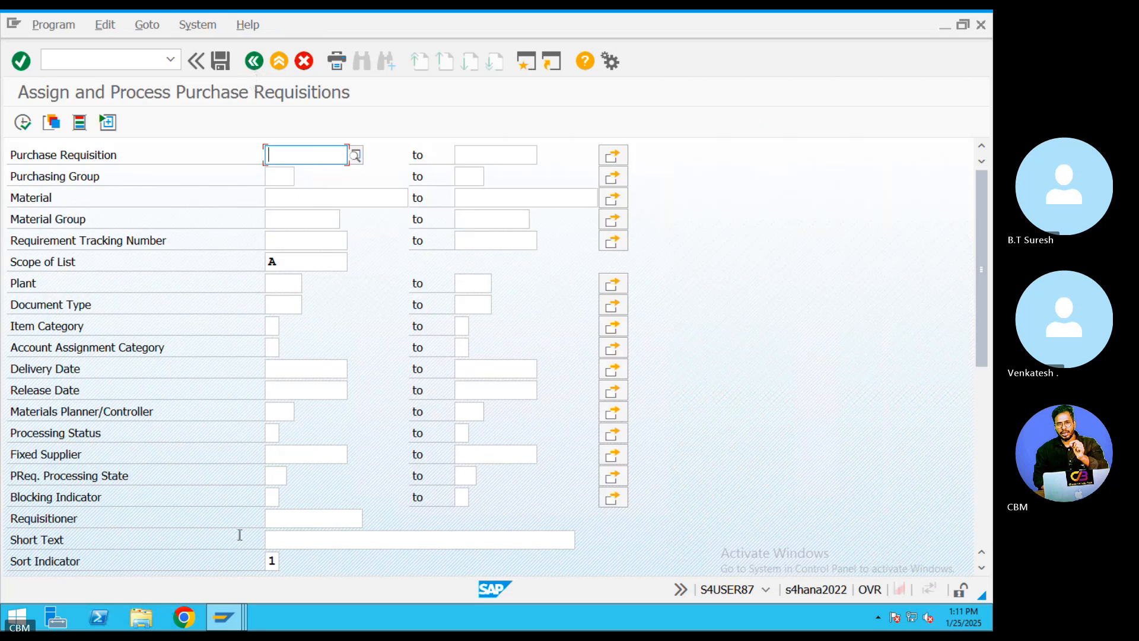
# - Check the requisition number in the sales order's schedule lines, then switch to the PDF guide and review its purchase order transactions
pyautogui.moveTo(223, 617)
pyautogui.click(232, 572)
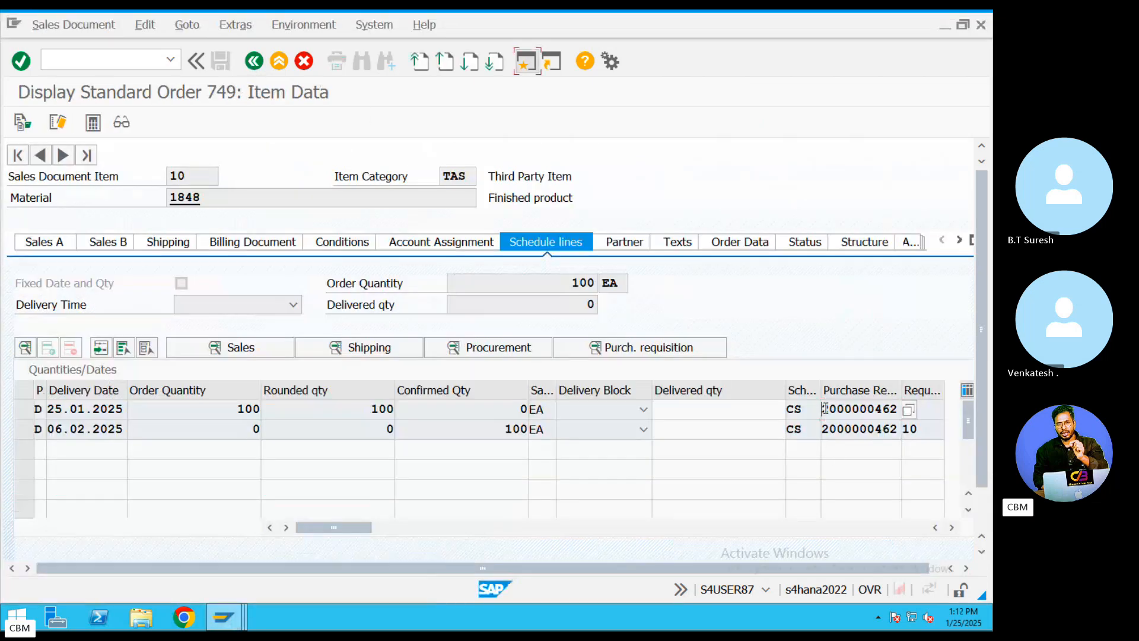
pyautogui.moveTo(825, 408); pyautogui.dragTo(915, 410)
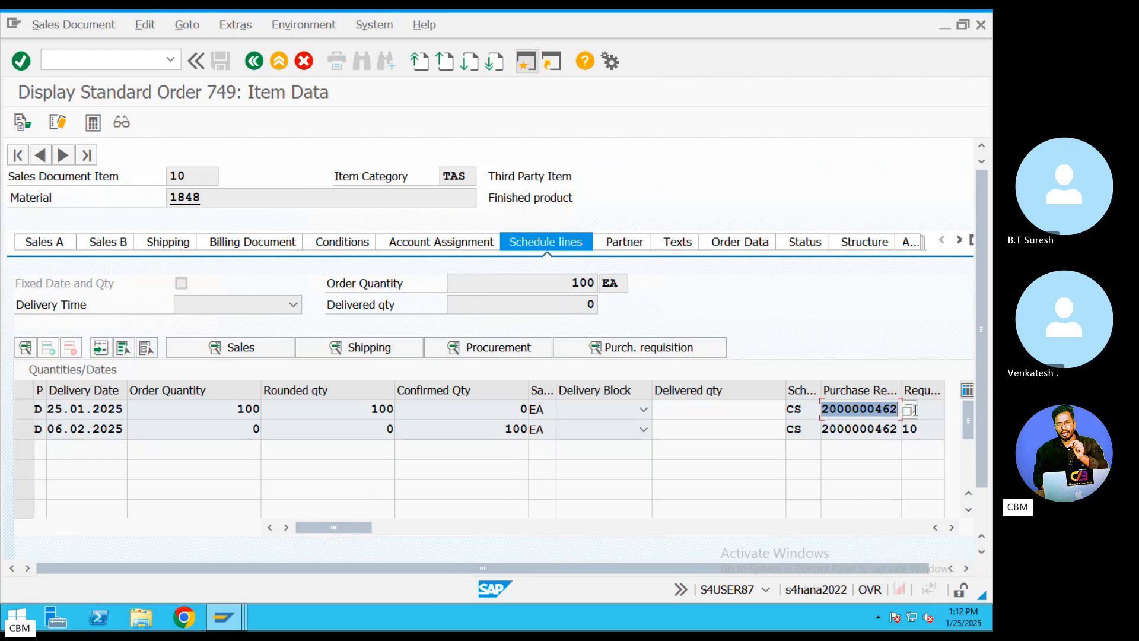
pyautogui.hotkey('ctrl', 'Left')
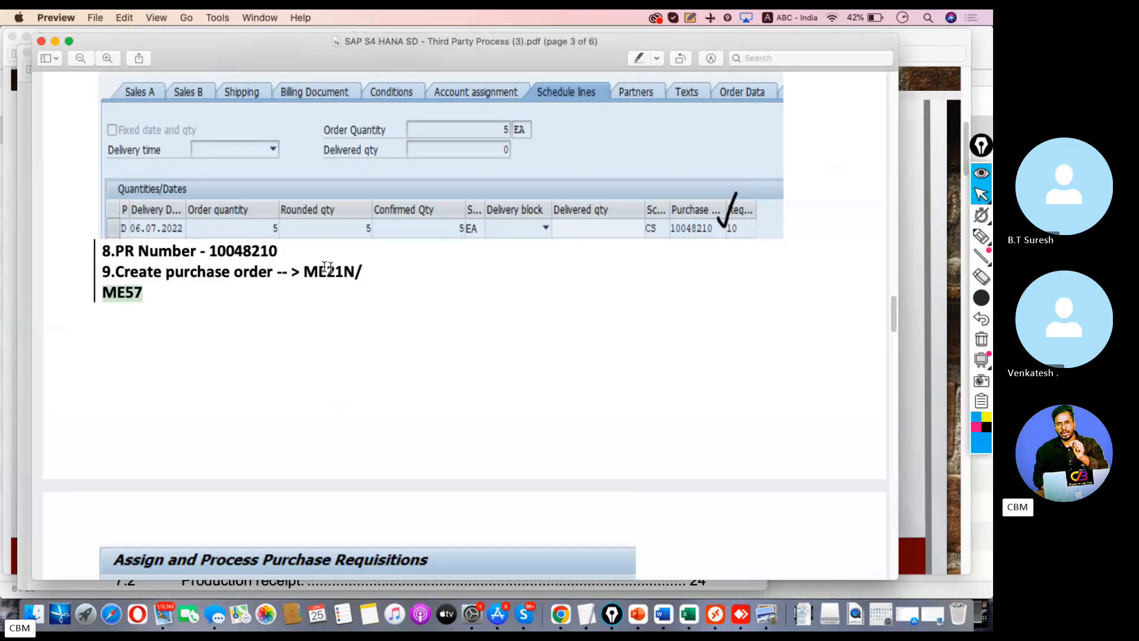
pyautogui.moveTo(308, 271); pyautogui.dragTo(362, 271)
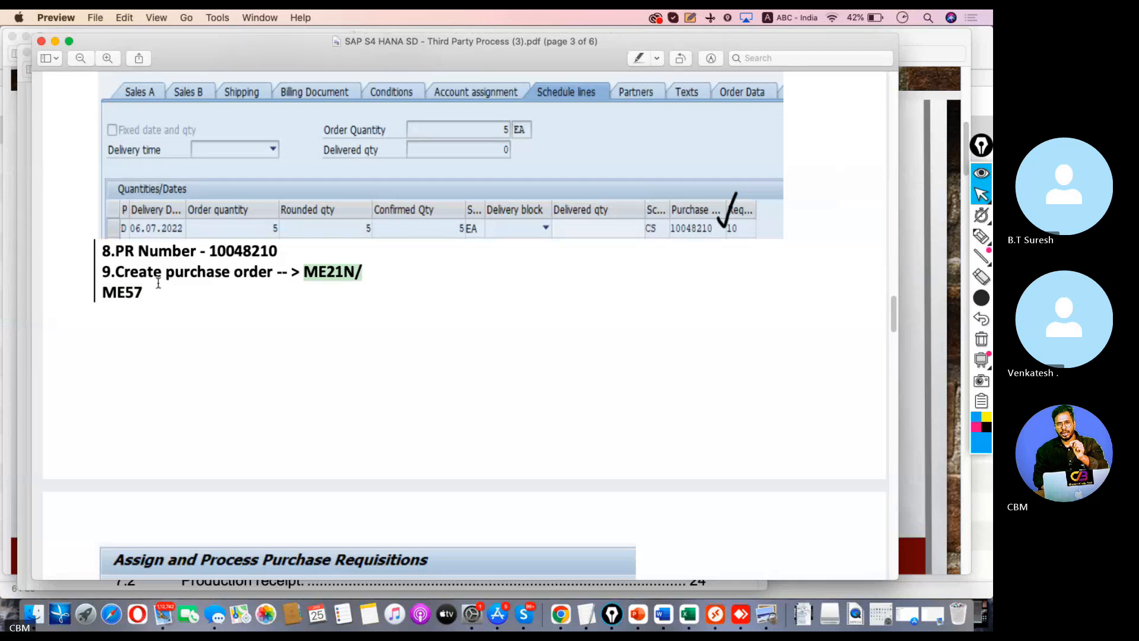
pyautogui.moveTo(143, 291); pyautogui.dragTo(109, 289)
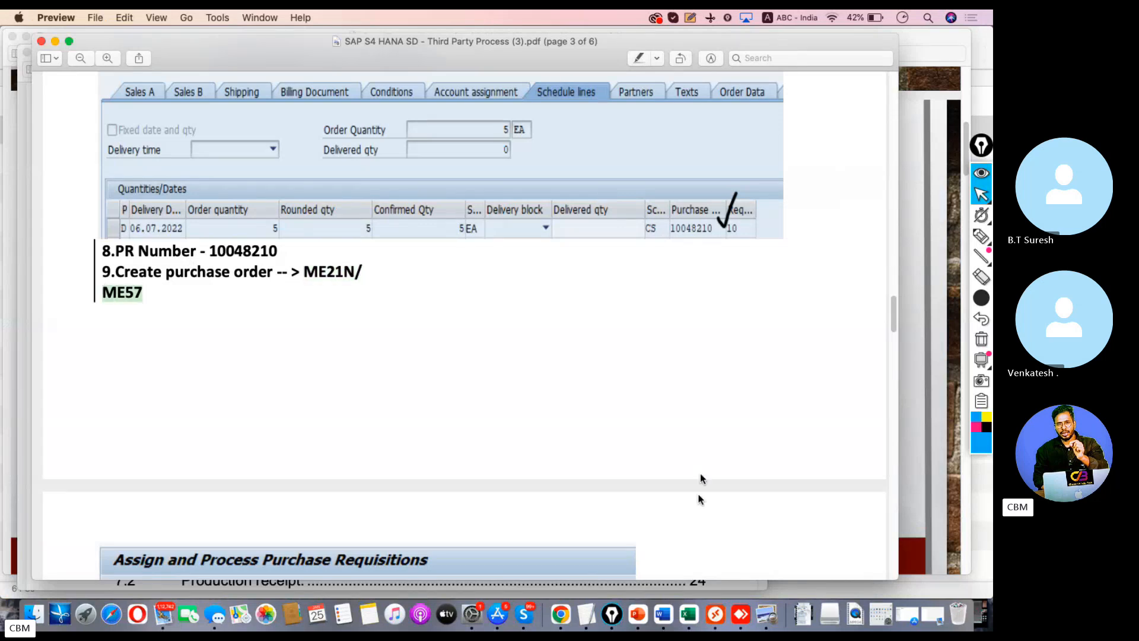
# - Switch back to SAP and exit the displayed sales order to the SAP Easy Access screen
pyautogui.click(722, 607)
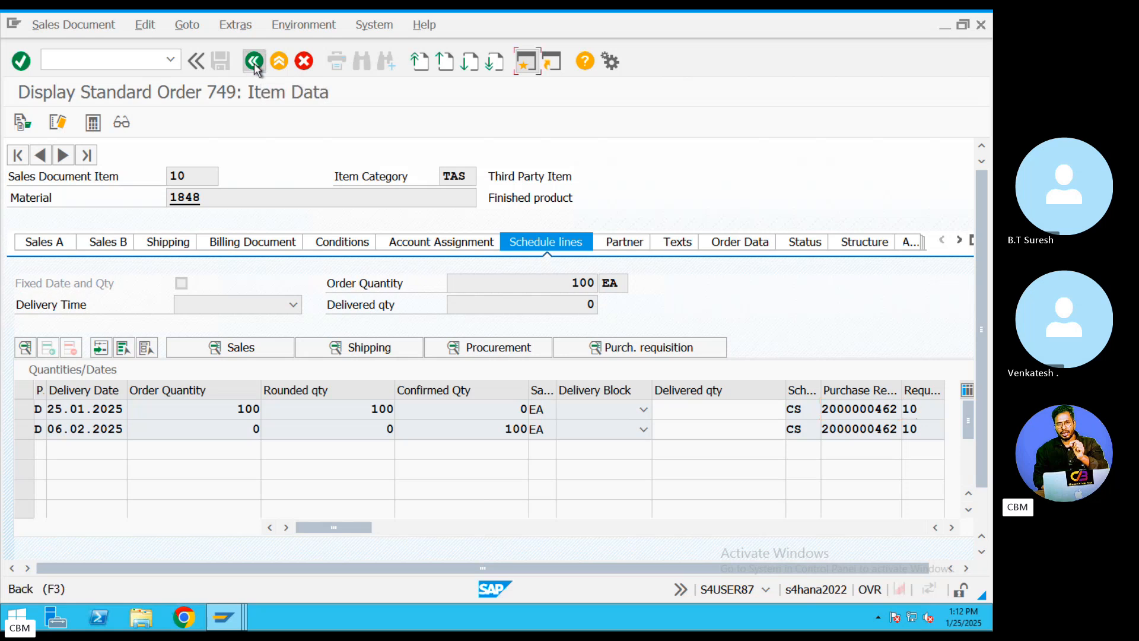
pyautogui.click(255, 62)
pyautogui.click(255, 62)
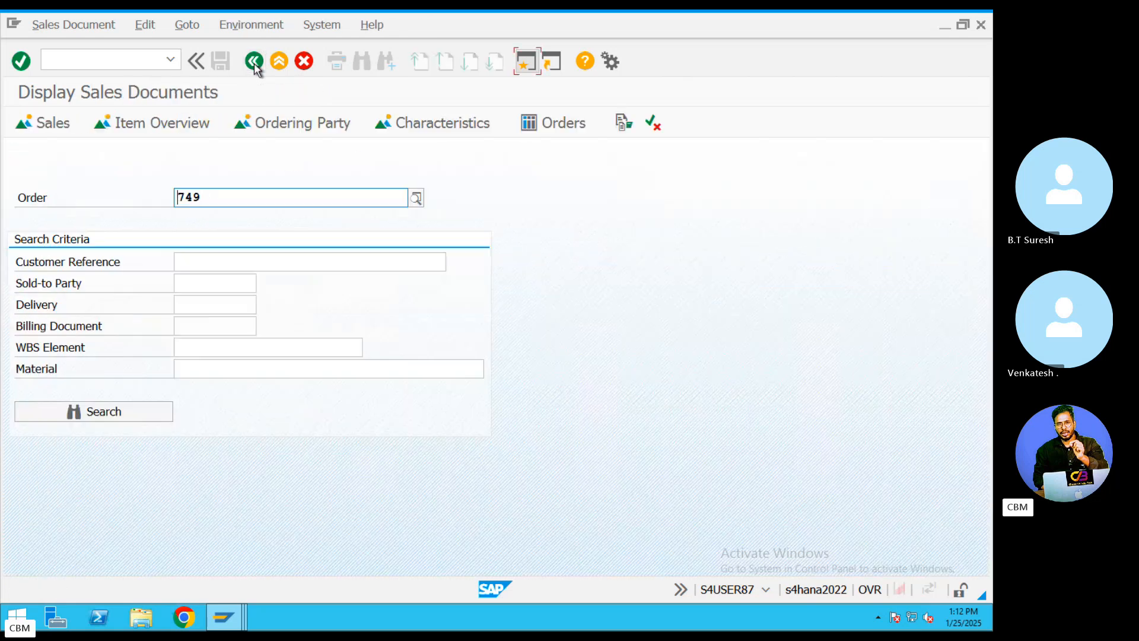
pyautogui.click(254, 61)
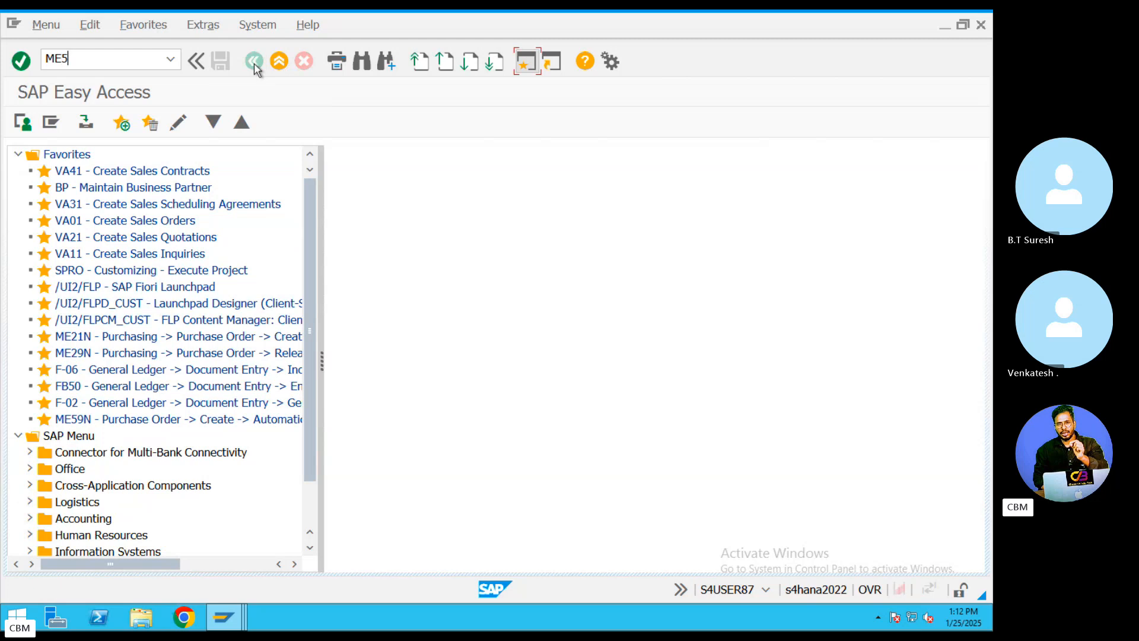
# - Try to run transactions ME57N and ME58N
pyautogui.press('Return')
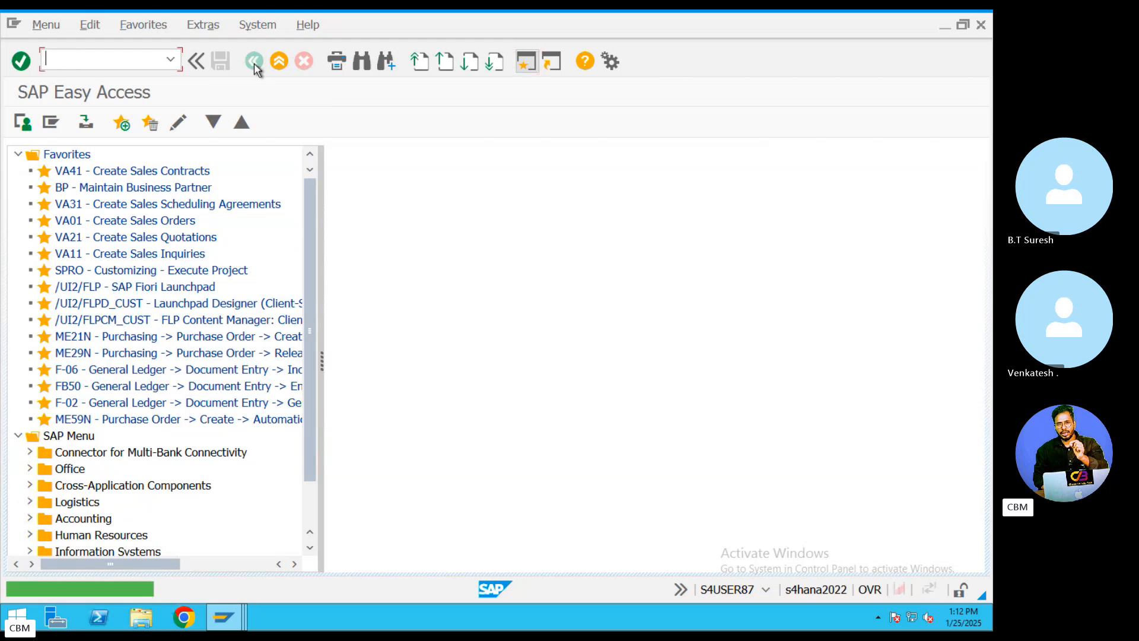
pyautogui.write('ME58')
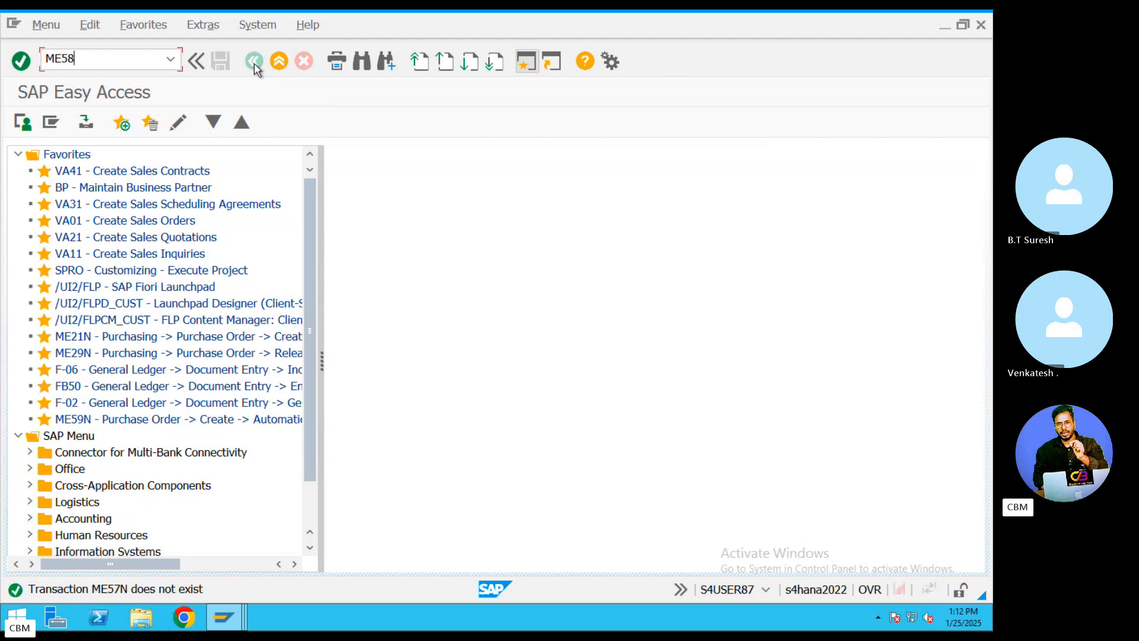
pyautogui.write('n')
pyautogui.press('Return')
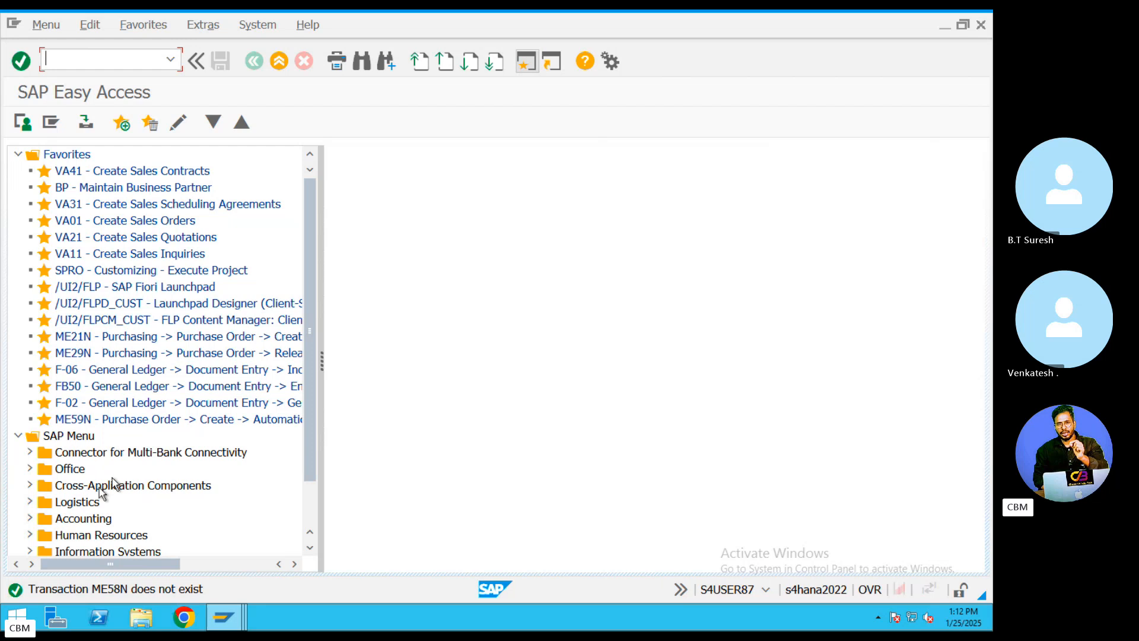
# - Find the purchase order creation transactions under Logistics, Materials Management, Purchasing and open ME58 for assigned requisitions
pyautogui.scroll(-2, 310, 474)
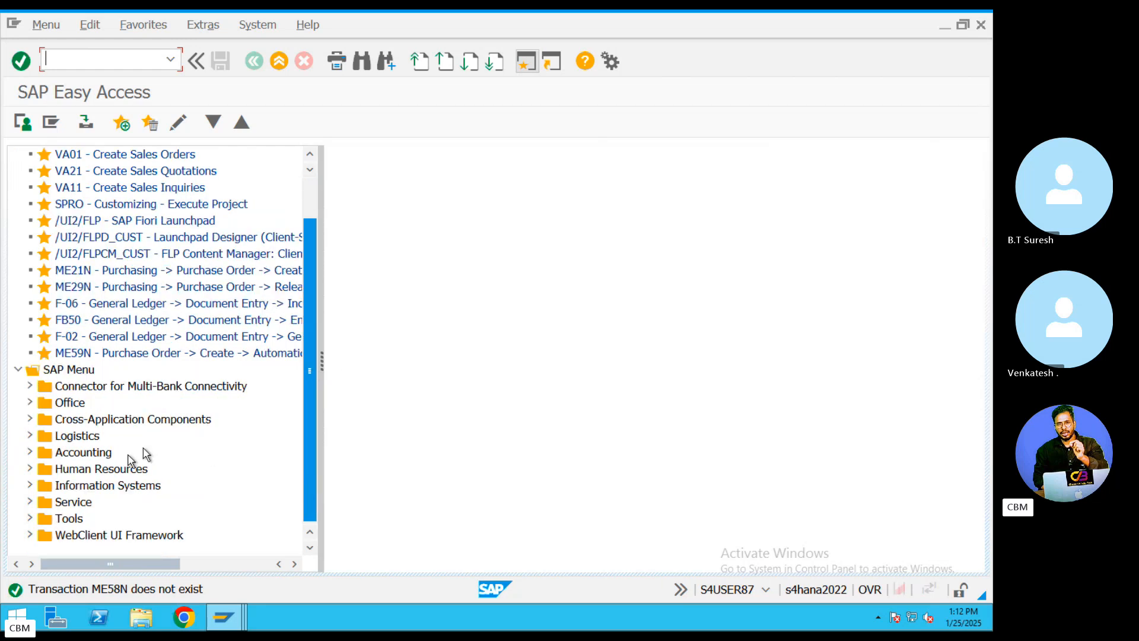
pyautogui.click(29, 436)
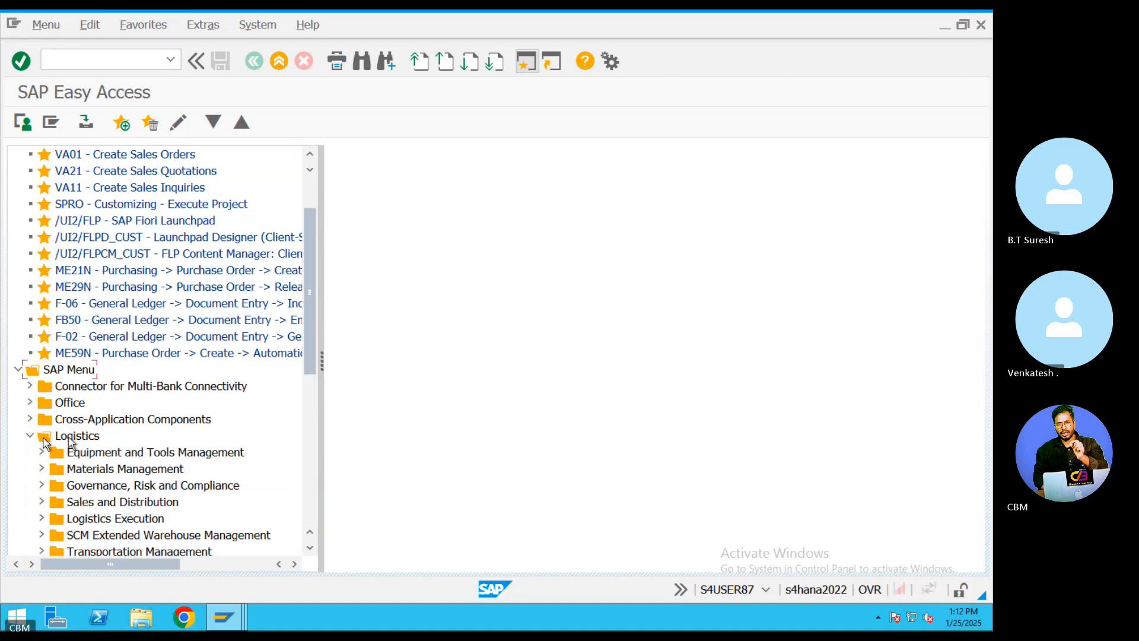
pyautogui.click(41, 469)
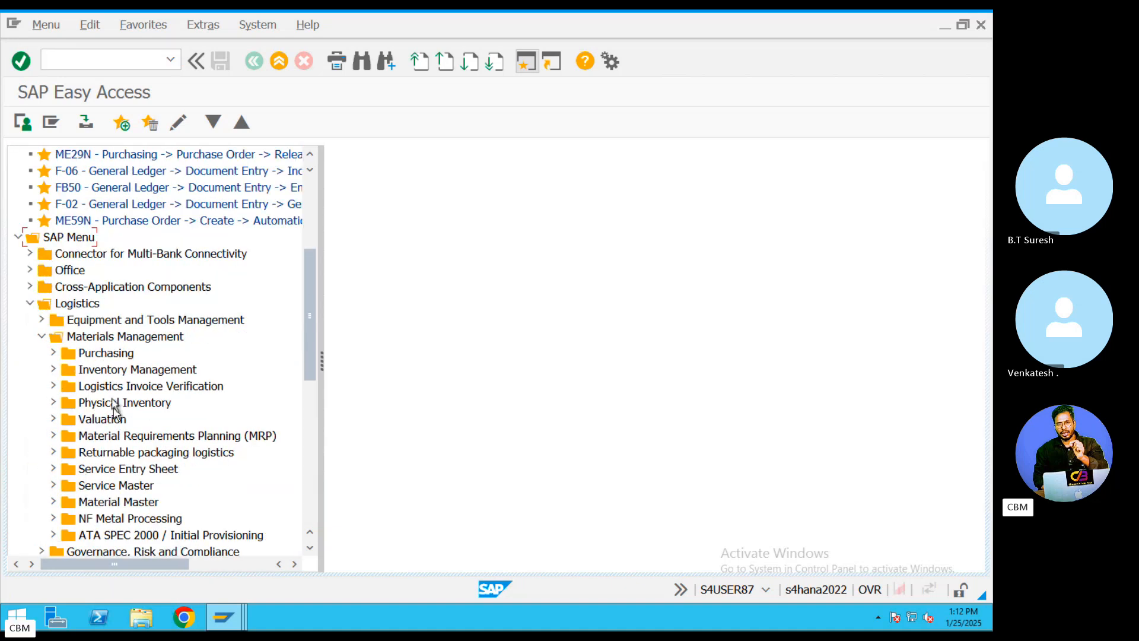
pyautogui.click(53, 354)
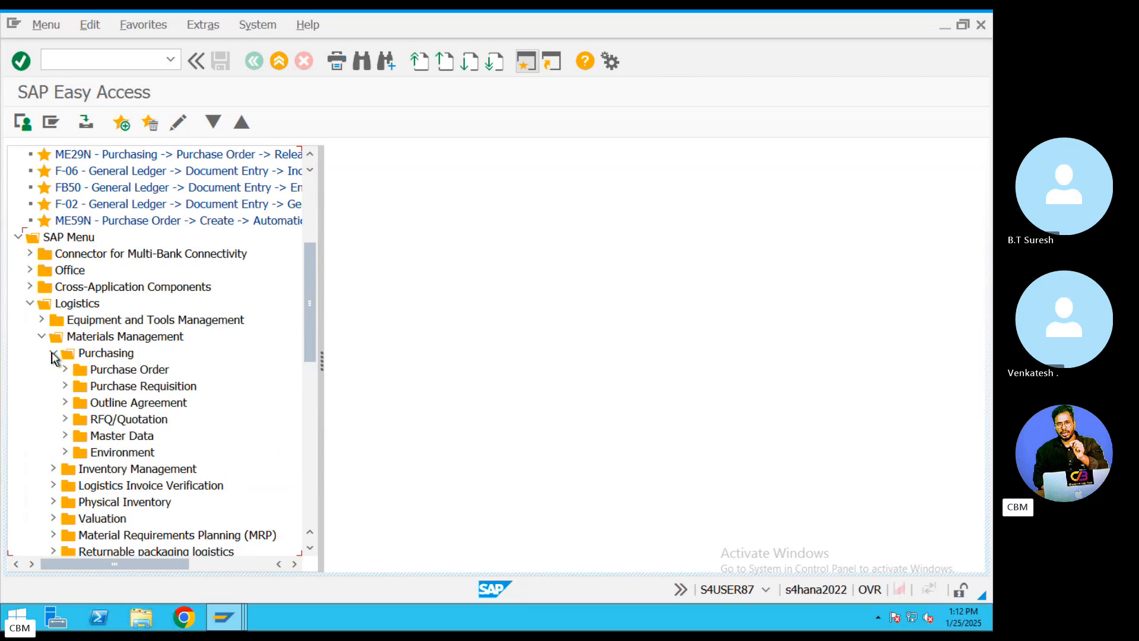
pyautogui.click(62, 370)
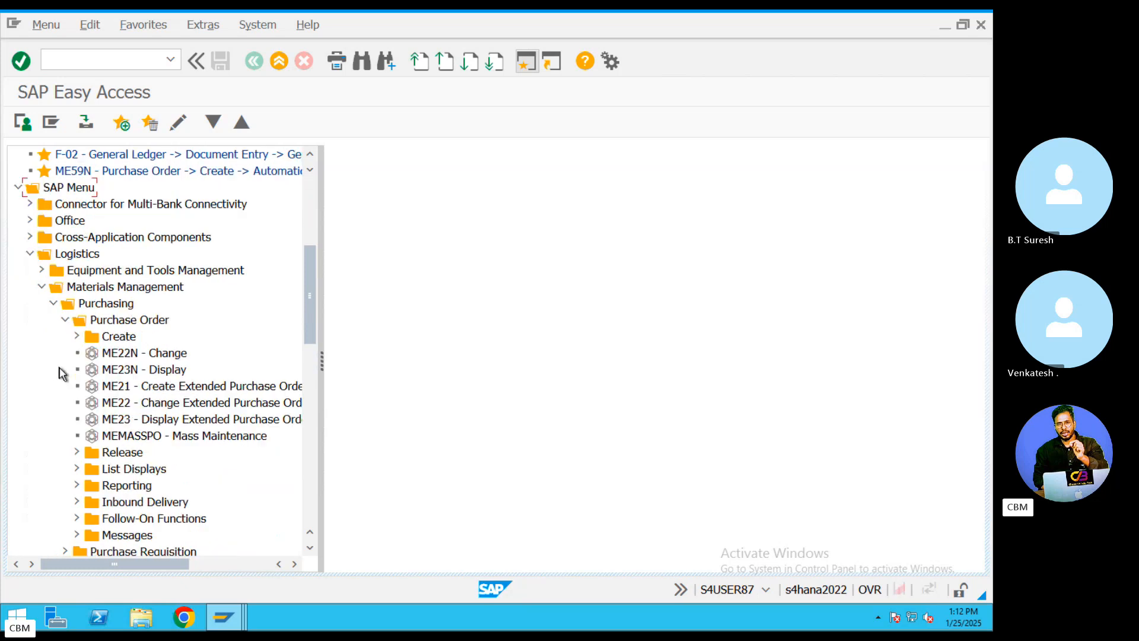
pyautogui.click(76, 337)
pyautogui.click(126, 355)
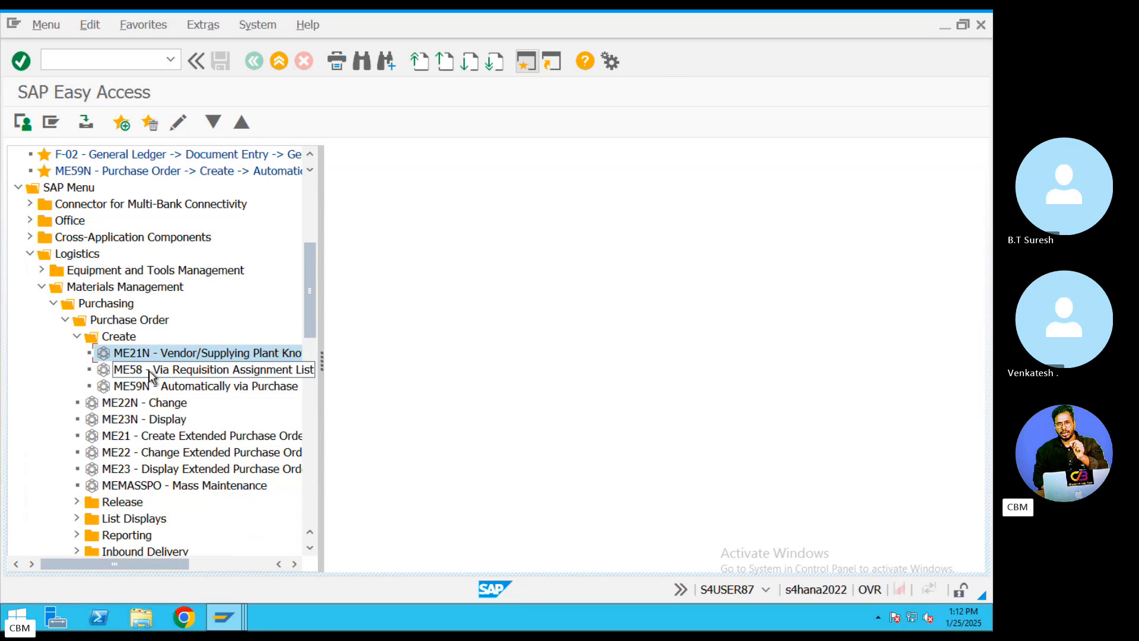
pyautogui.click(151, 370)
pyautogui.doubleClick(150, 371)
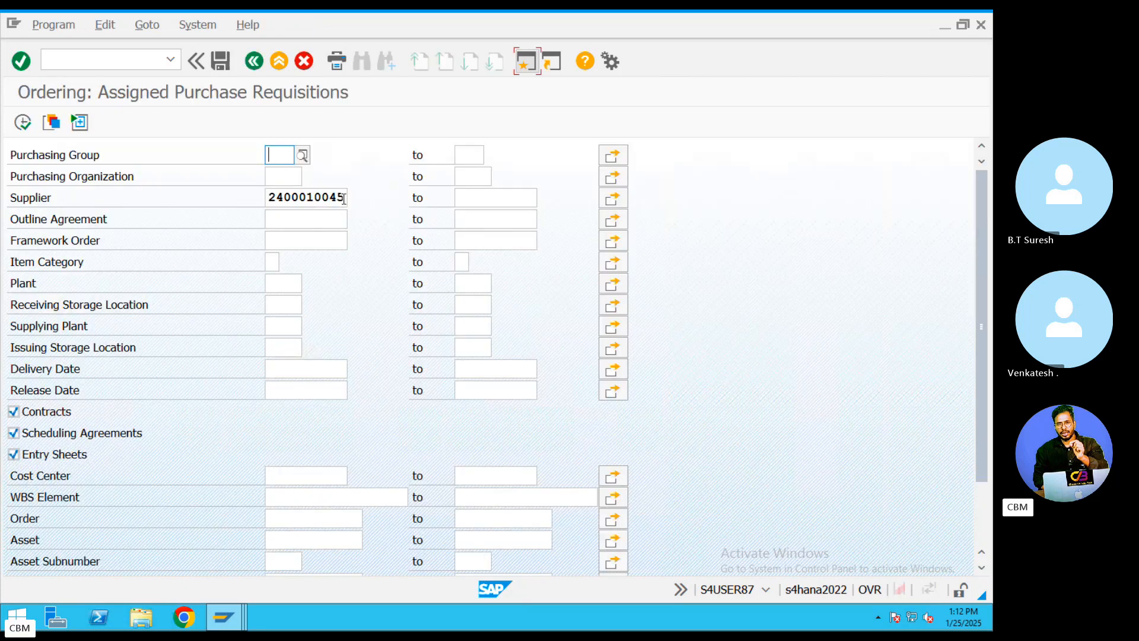
# - Choose the supplier from the supplier list of company code ABRL and list its assigned purchase requisitions
pyautogui.moveTo(345, 199); pyautogui.dragTo(264, 195)
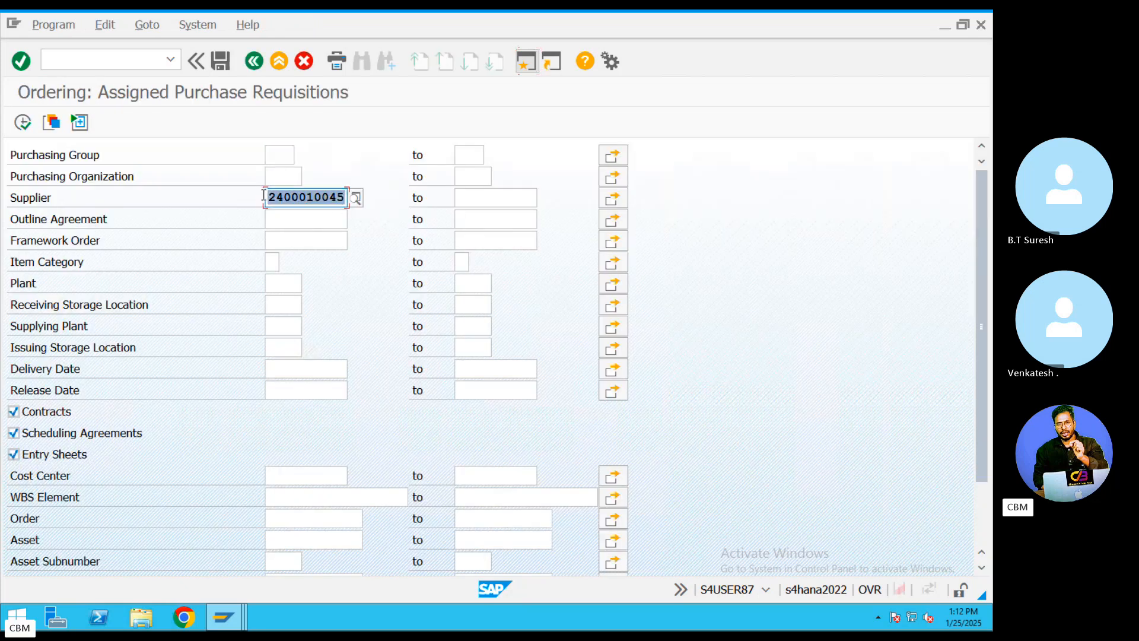
pyautogui.click(352, 202)
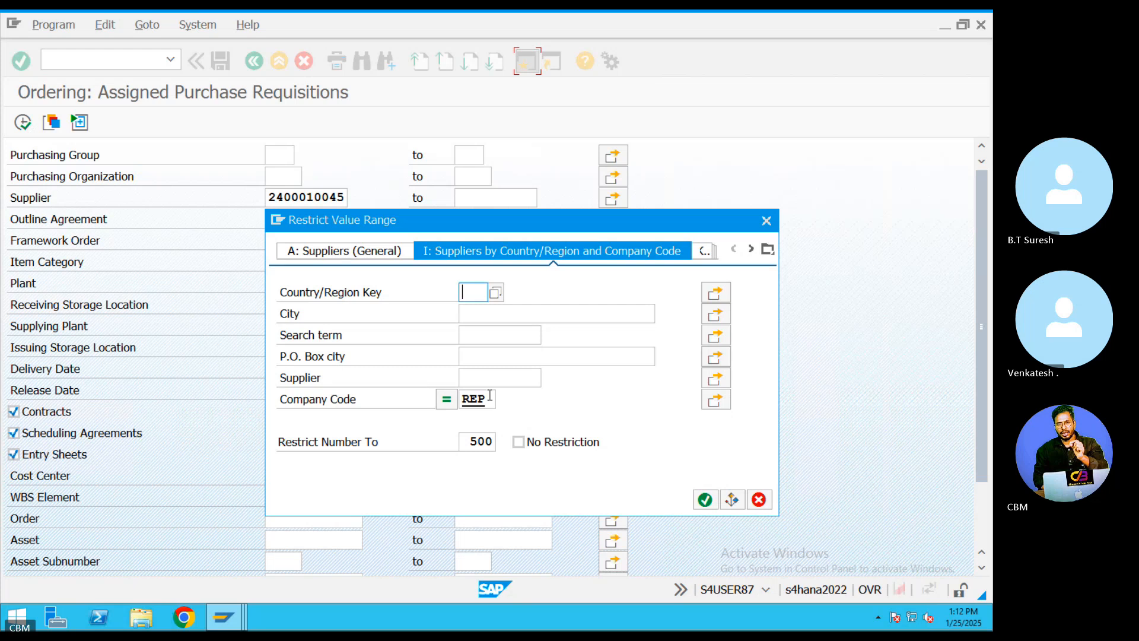
pyautogui.moveTo(493, 399); pyautogui.dragTo(388, 396)
pyautogui.press('Return')
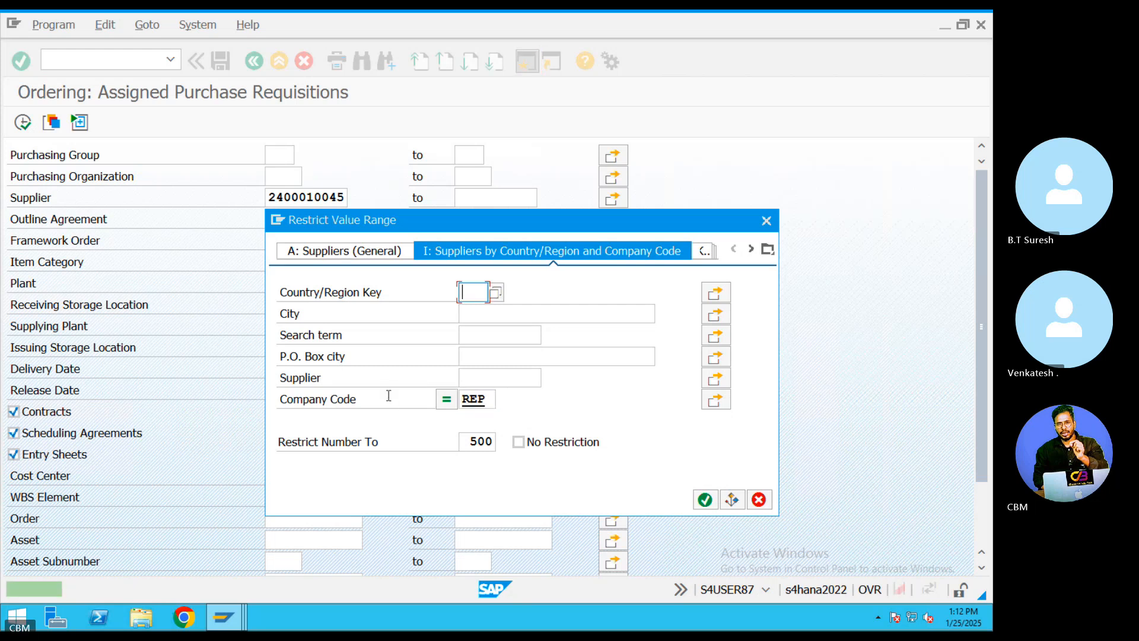
pyautogui.moveTo(492, 400); pyautogui.dragTo(434, 400)
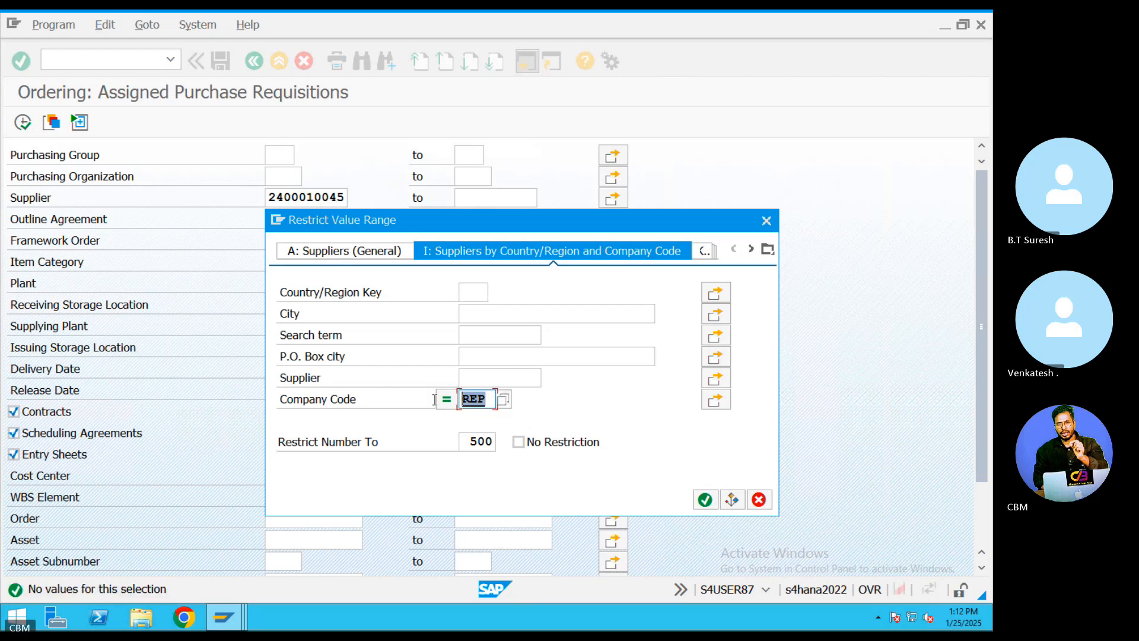
pyautogui.write('ABRL')
pyautogui.press('Return')
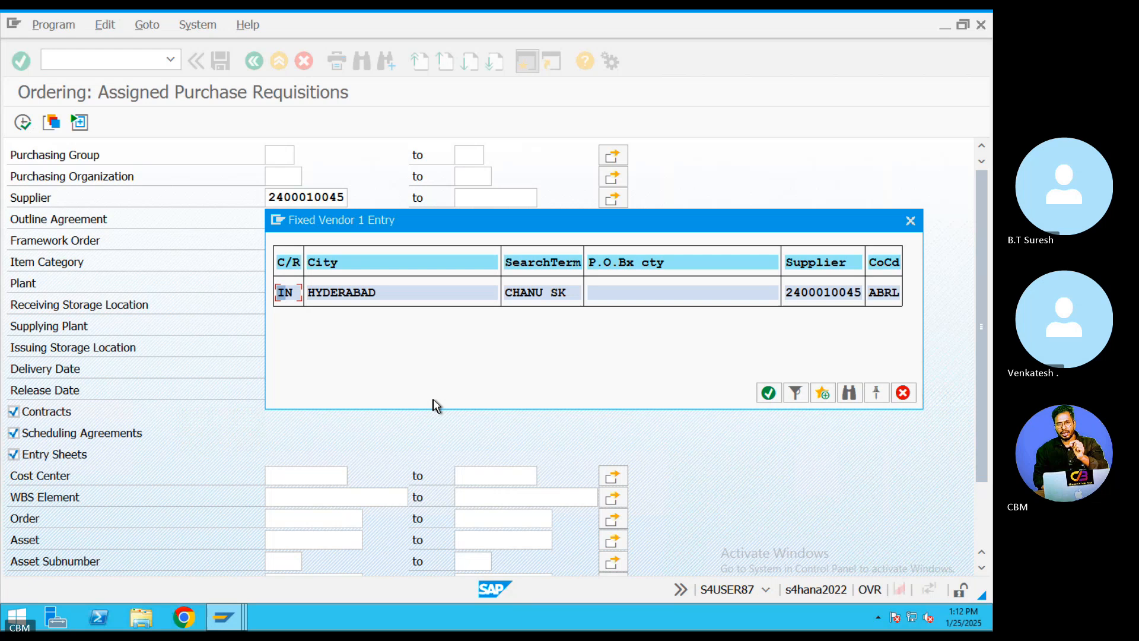
pyautogui.doubleClick(351, 301)
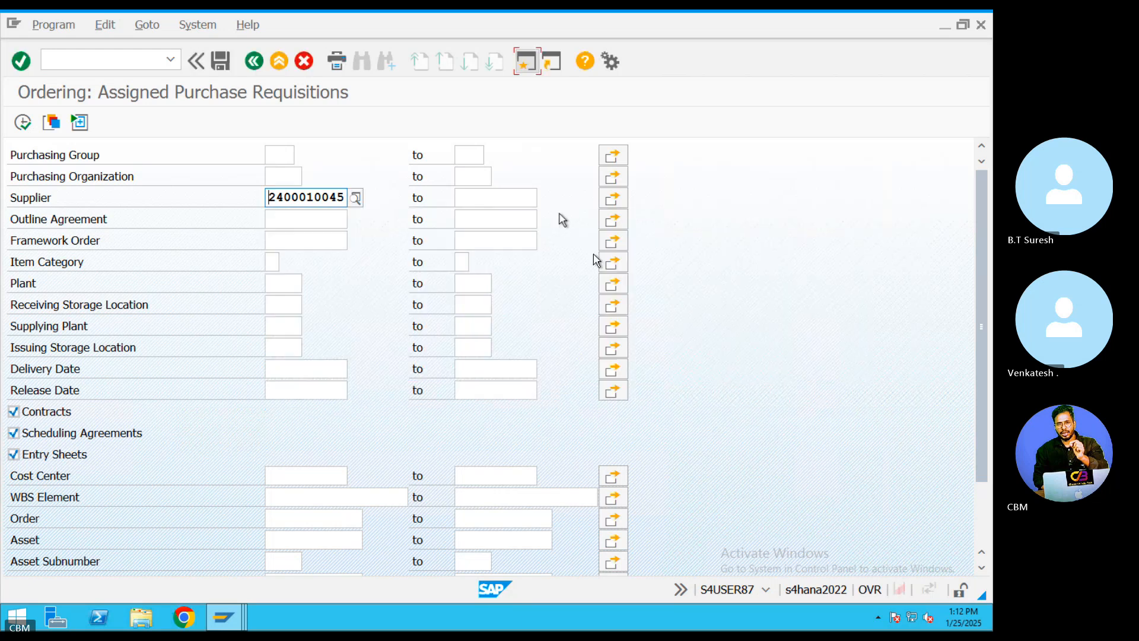
pyautogui.click(23, 122)
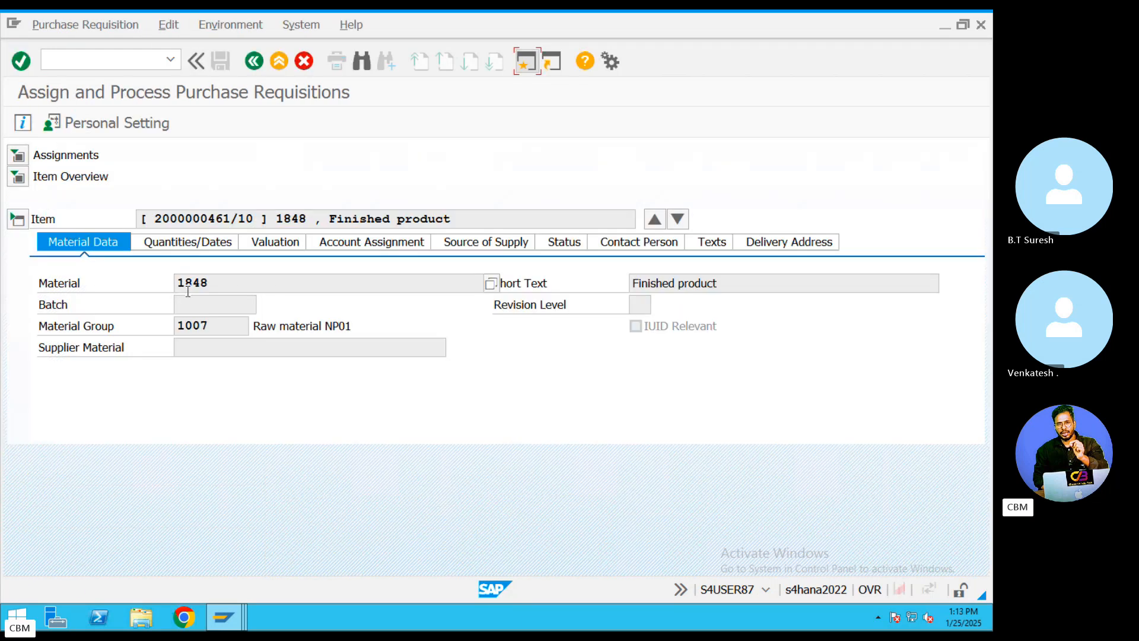
# - Return to the ME58 selection, restrict it to plant ABRL, and list the assigned requisitions again
pyautogui.click(254, 61)
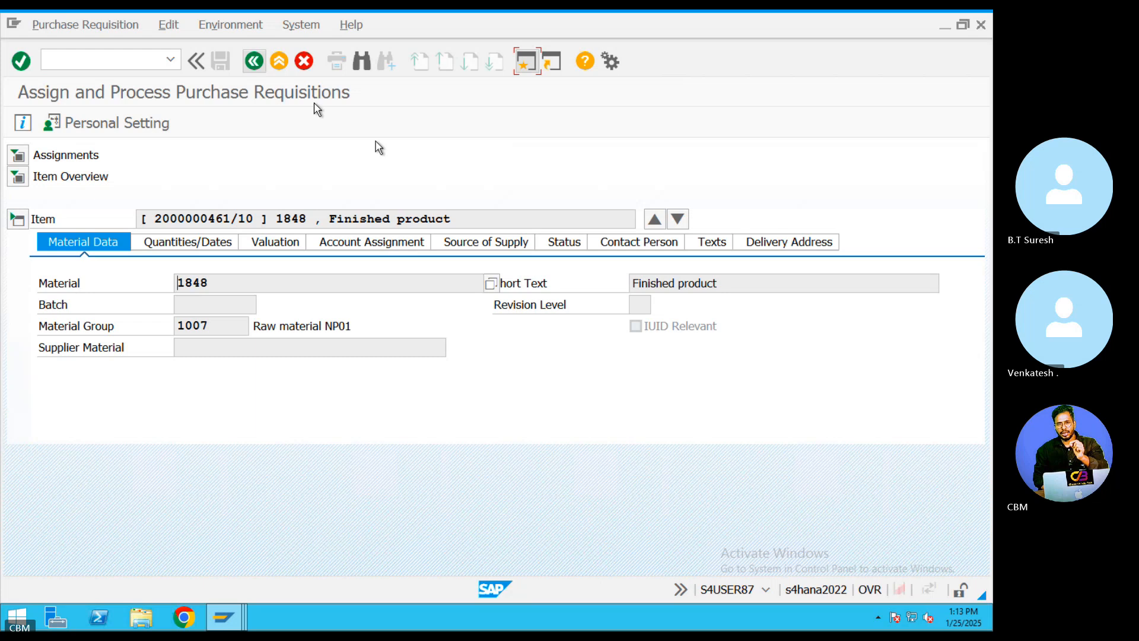
pyautogui.click(285, 177)
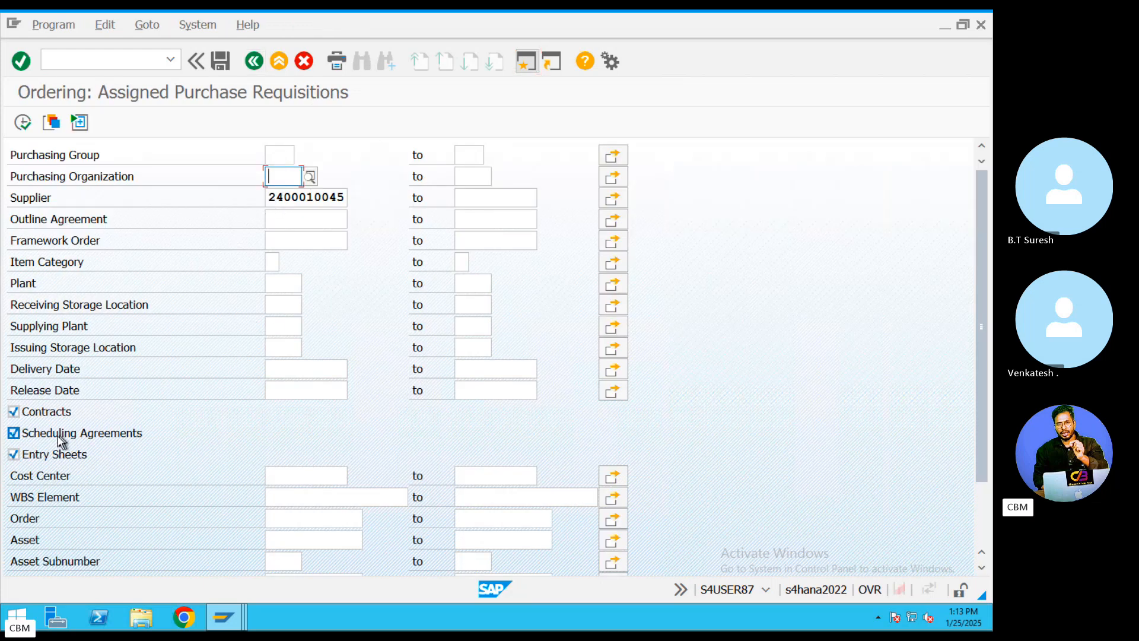
pyautogui.scroll(-1, 150, 369)
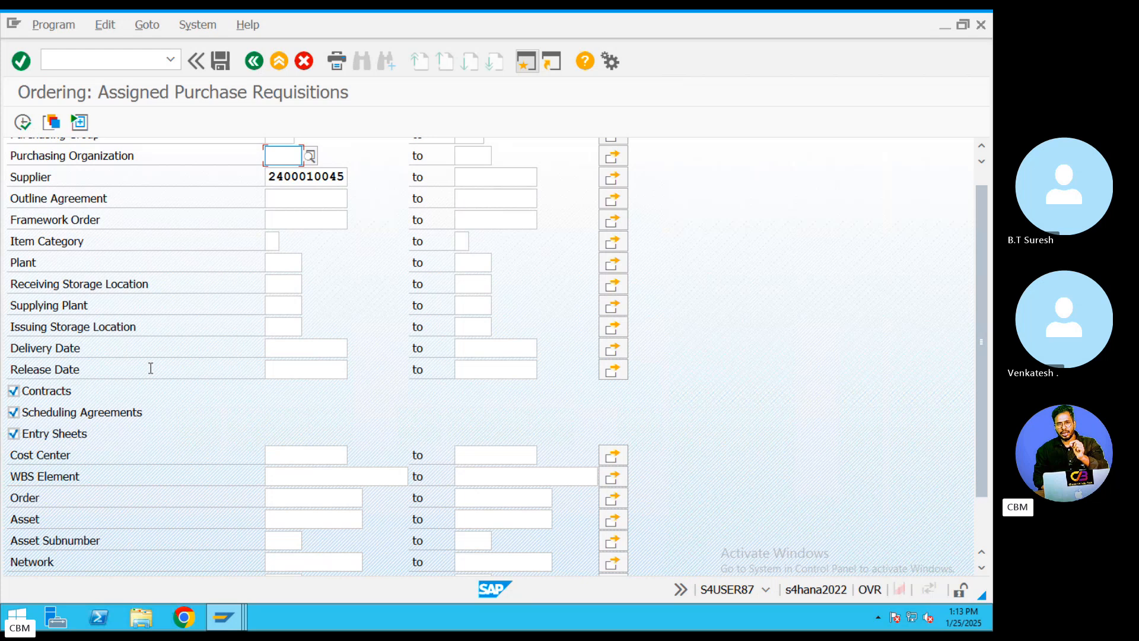
pyautogui.click(278, 263)
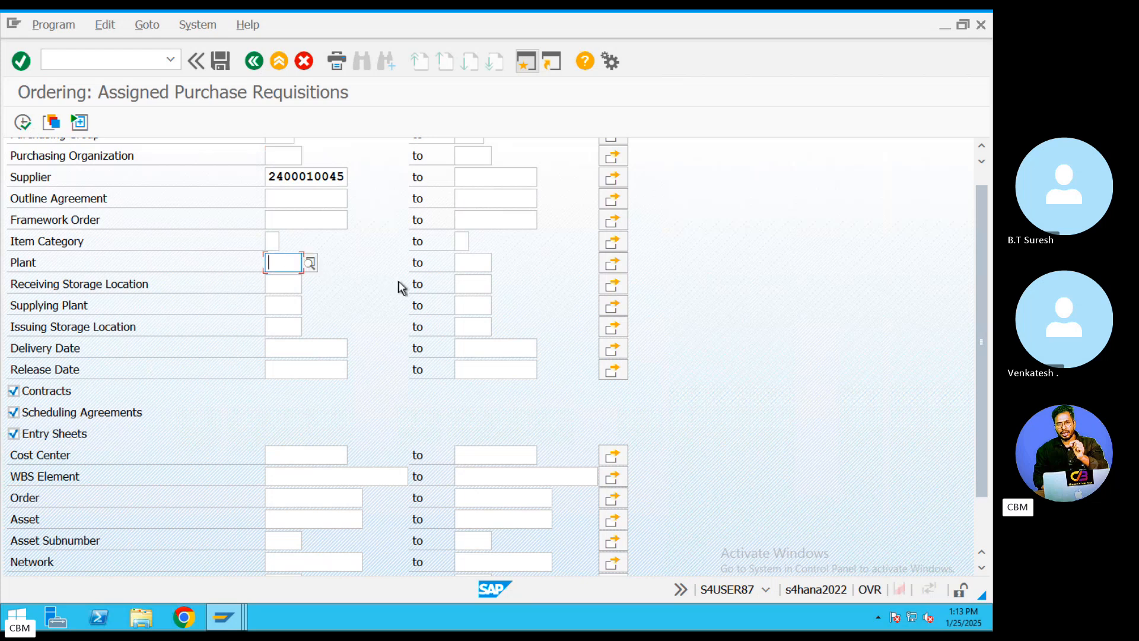
pyautogui.write('ABRL')
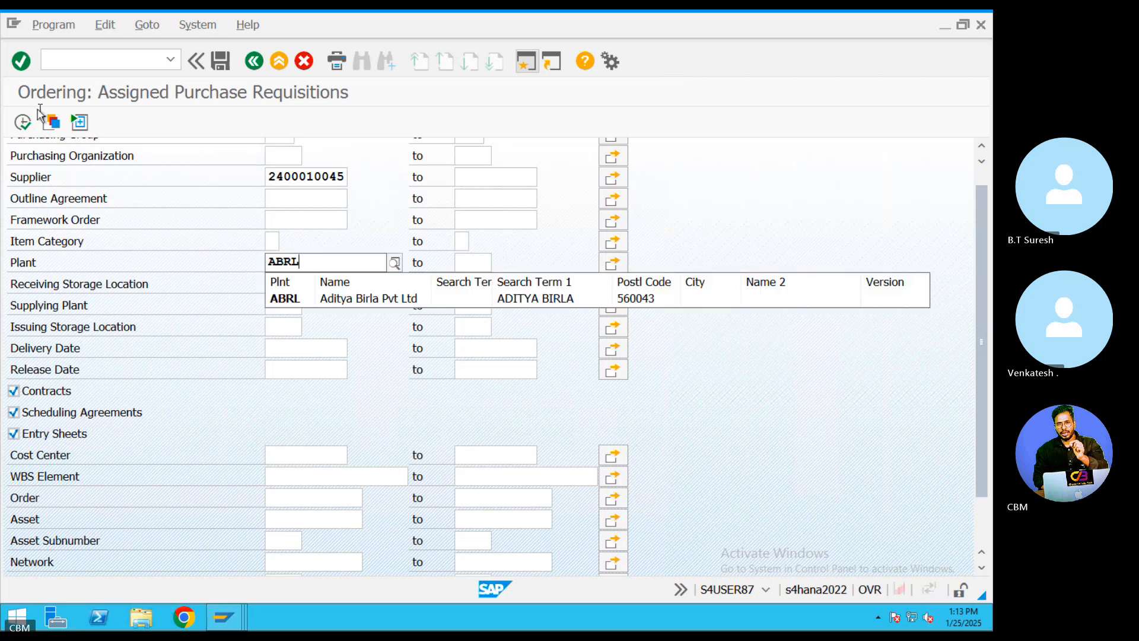
pyautogui.click(22, 122)
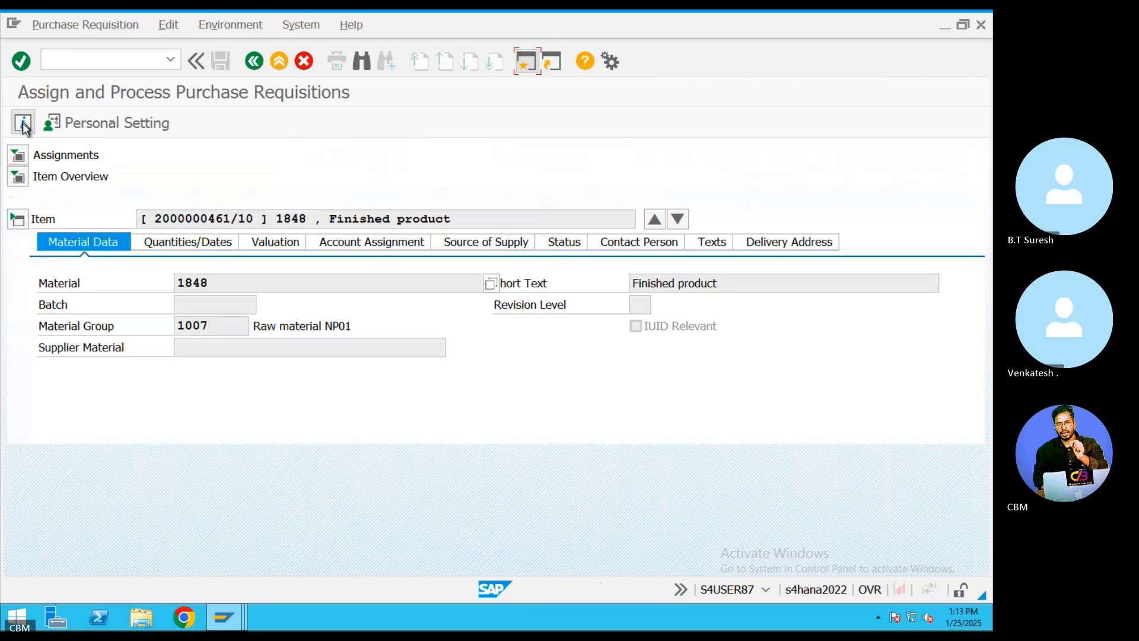
# - Expand the assignments and select the supplier's assignment row
pyautogui.click(23, 158)
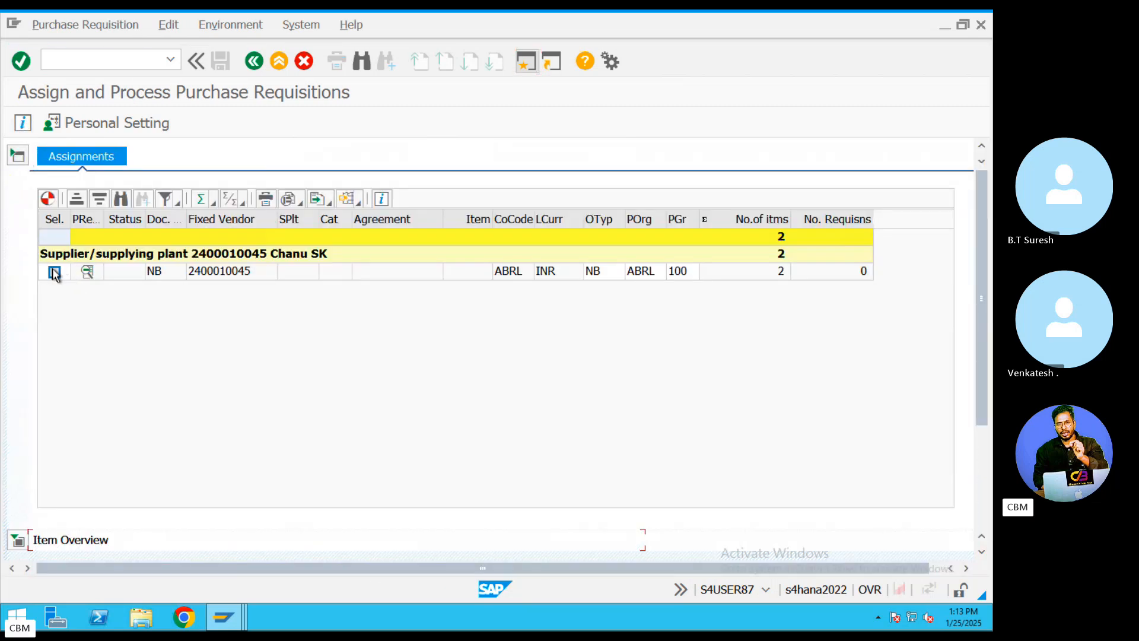
pyautogui.click(54, 272)
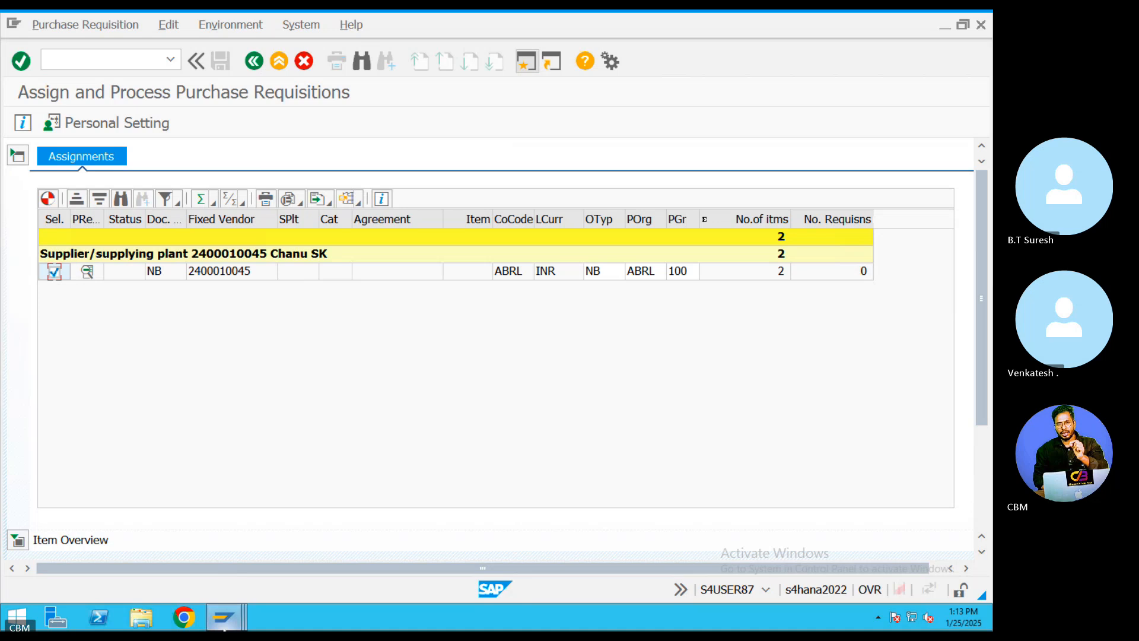
pyautogui.click(223, 617)
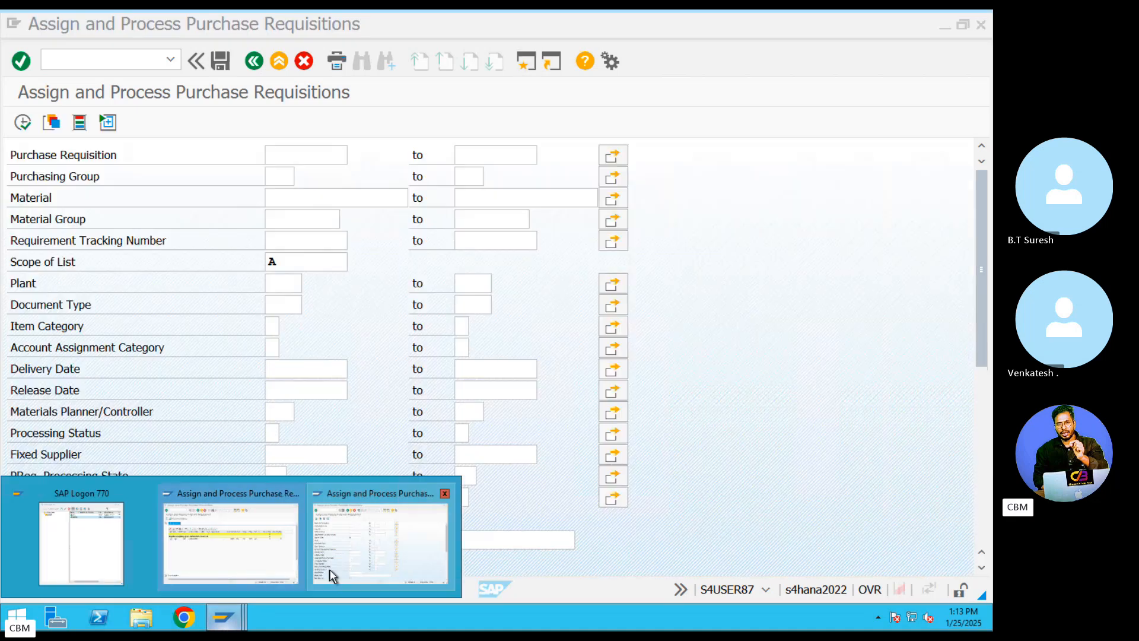
pyautogui.click(236, 566)
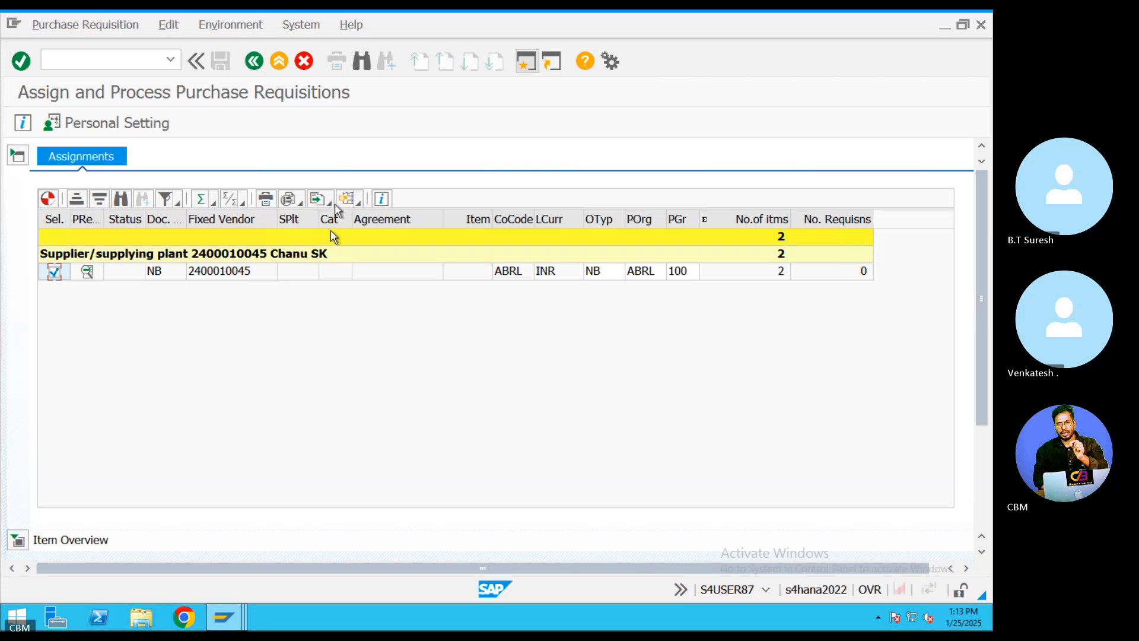
# - Expand the item overview and item detail to review the requisition numbers and the material 1848
pyautogui.click(17, 542)
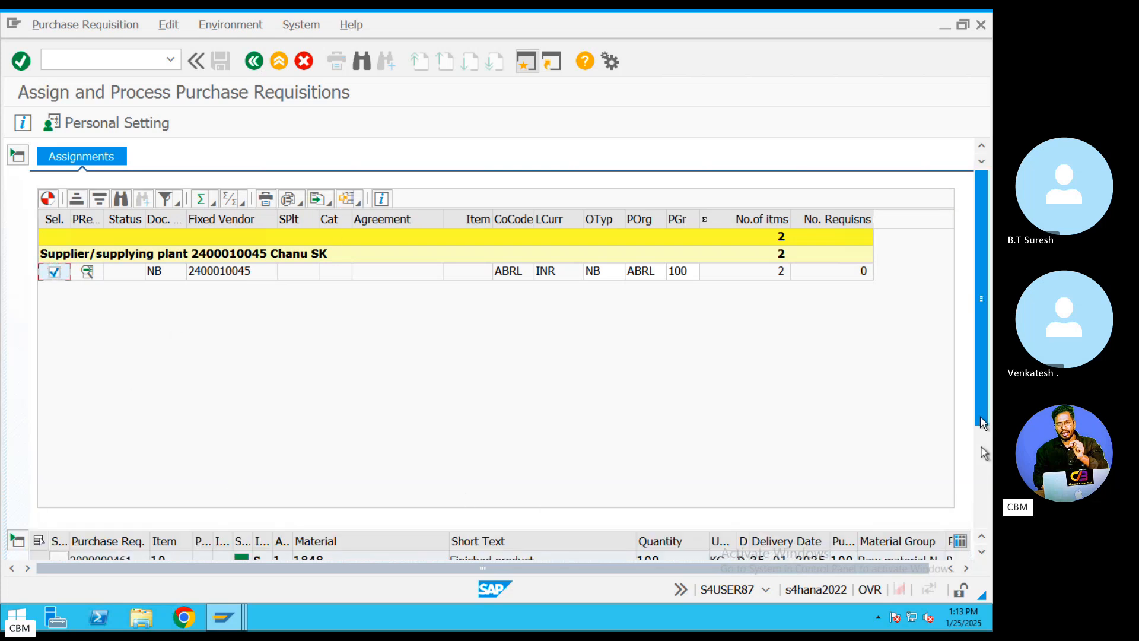
pyautogui.moveTo(982, 422); pyautogui.dragTo(985, 496)
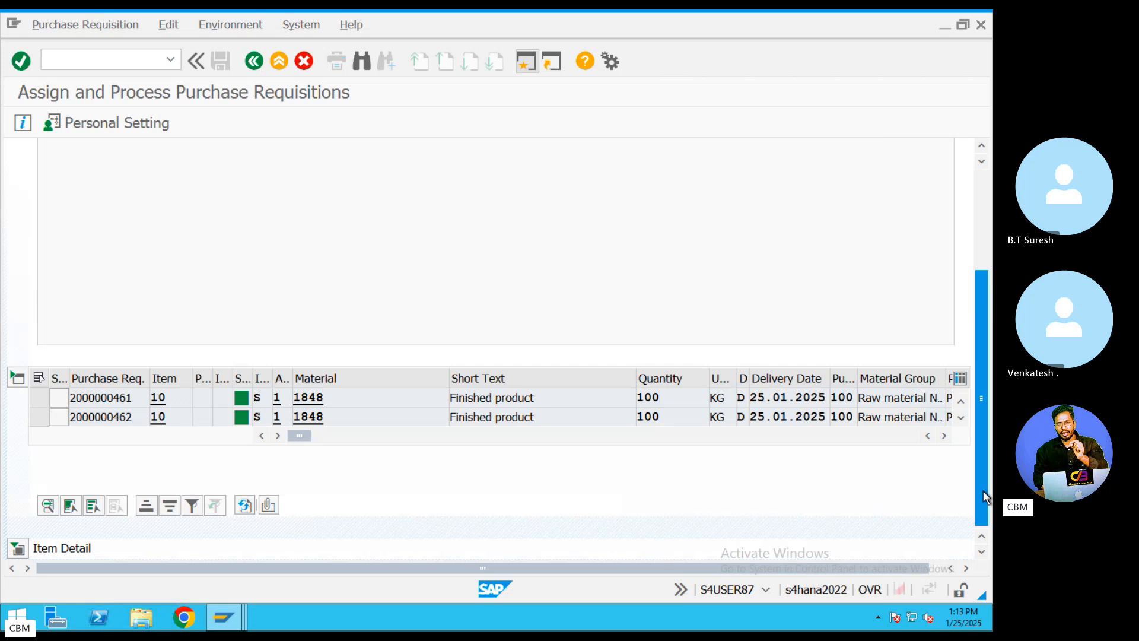
pyautogui.moveTo(339, 398); pyautogui.dragTo(271, 404)
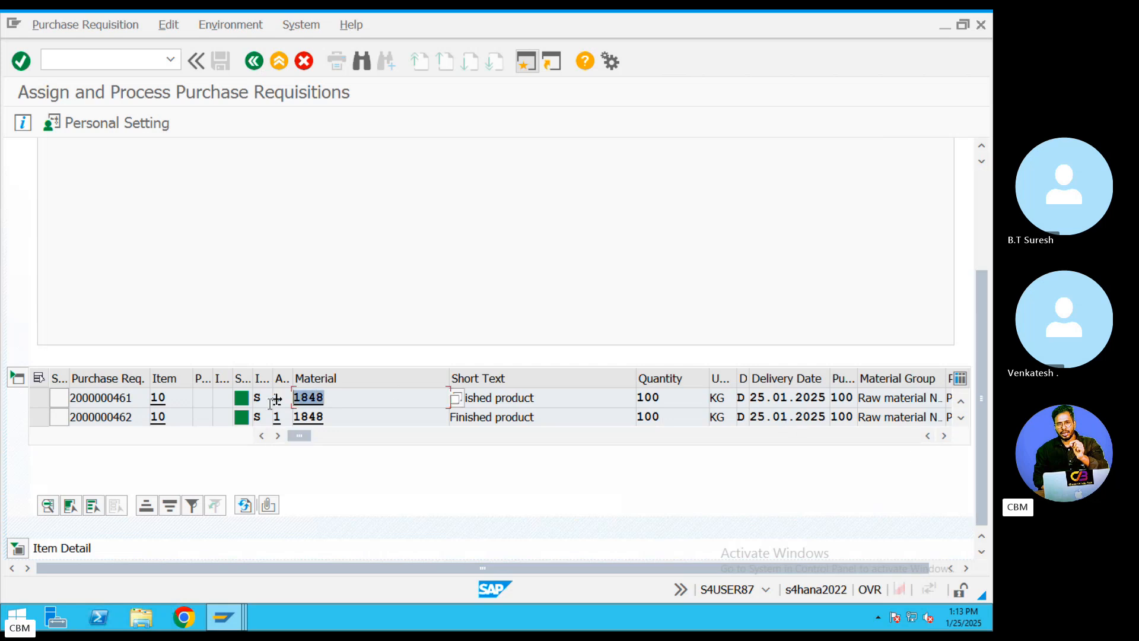
pyautogui.moveTo(131, 416); pyautogui.dragTo(62, 420)
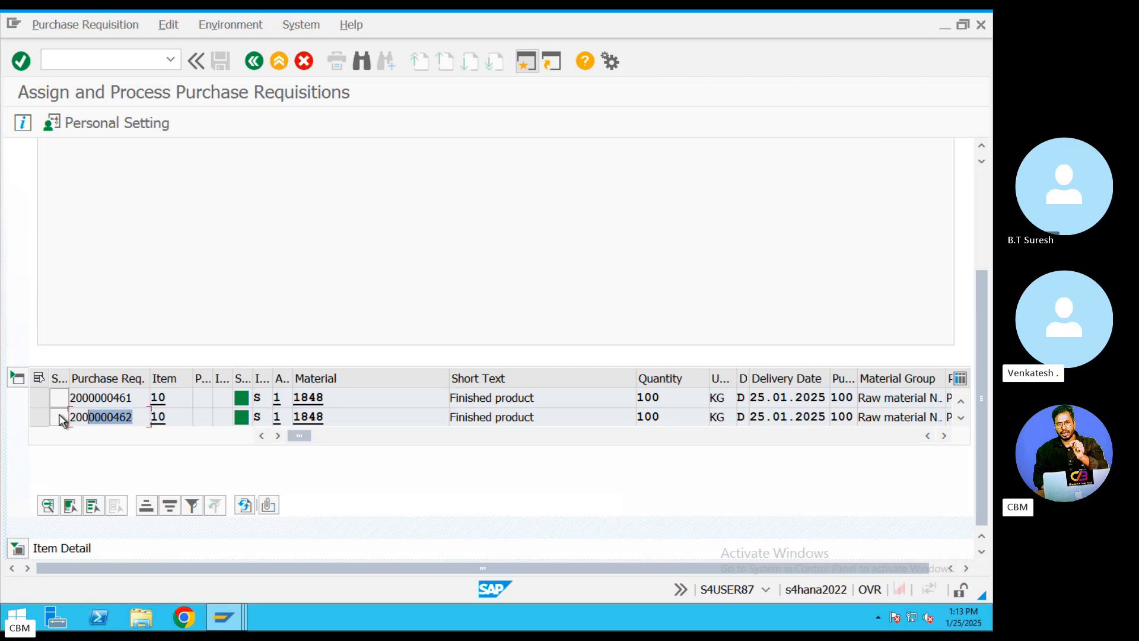
pyautogui.click(17, 547)
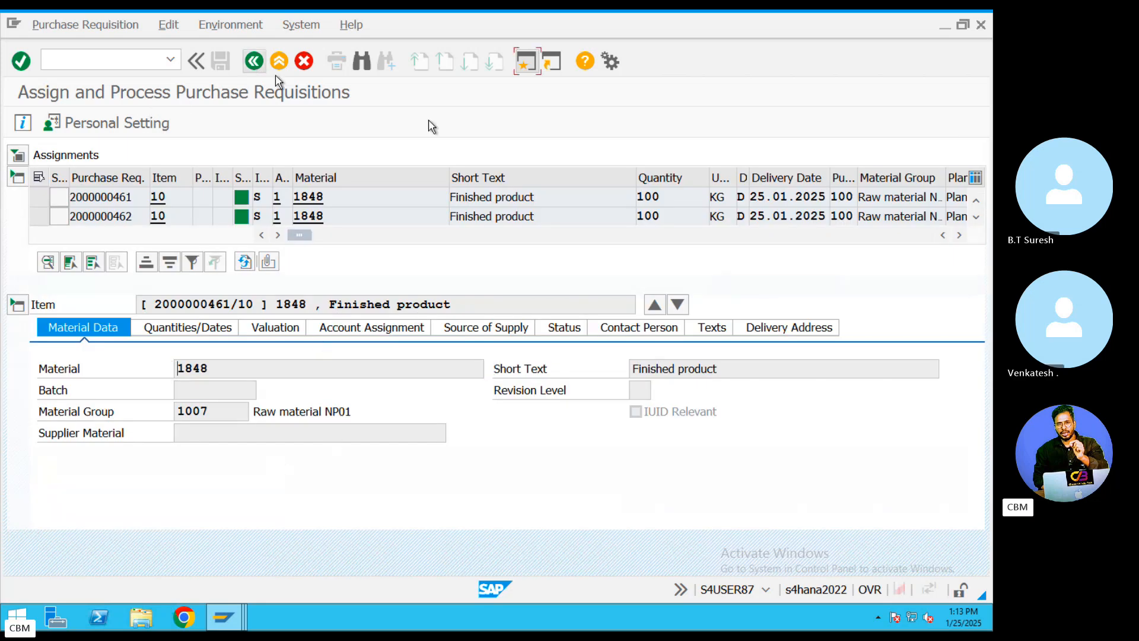
# - Rerun the requisition list, try to select the supplier's assignment again, and exit to the SAP Easy Access screen
pyautogui.press('F3')
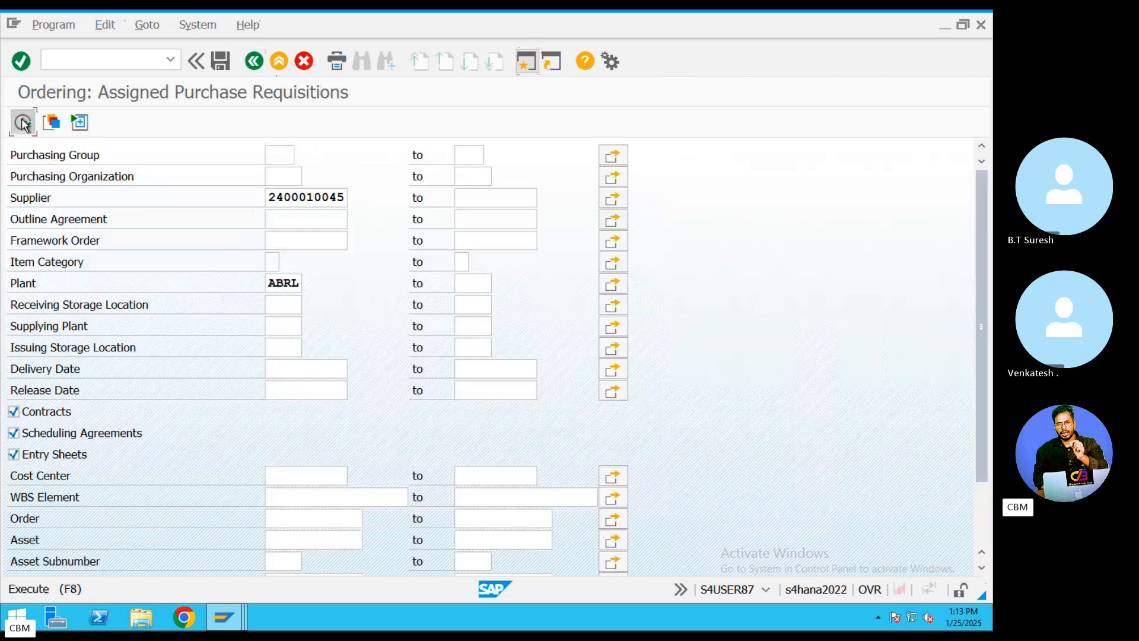
pyautogui.click(21, 122)
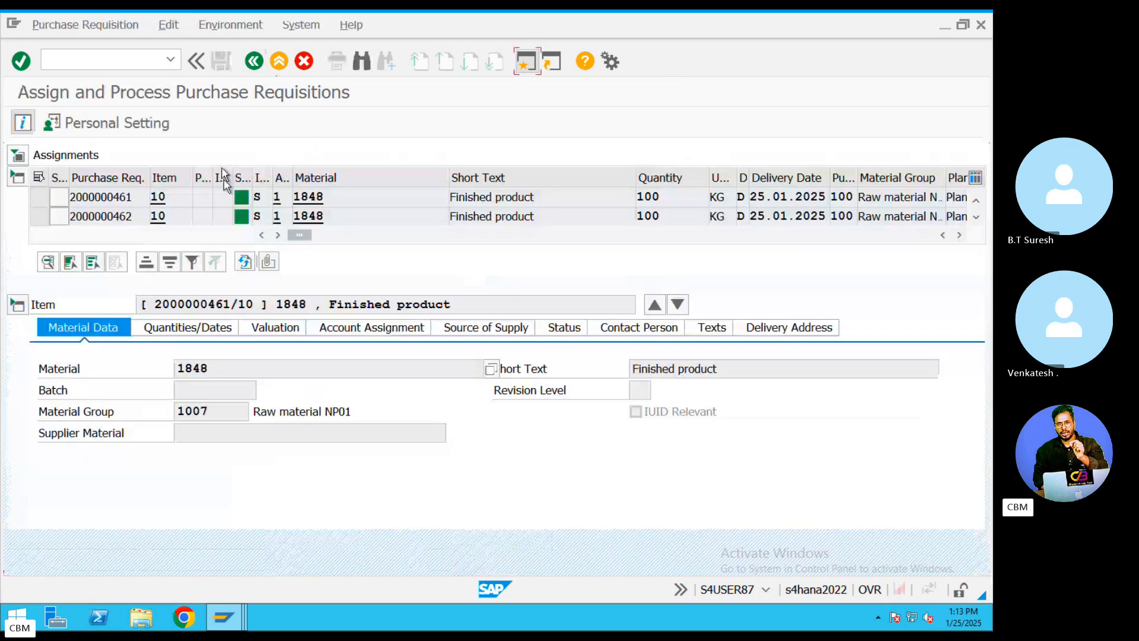
pyautogui.click(19, 155)
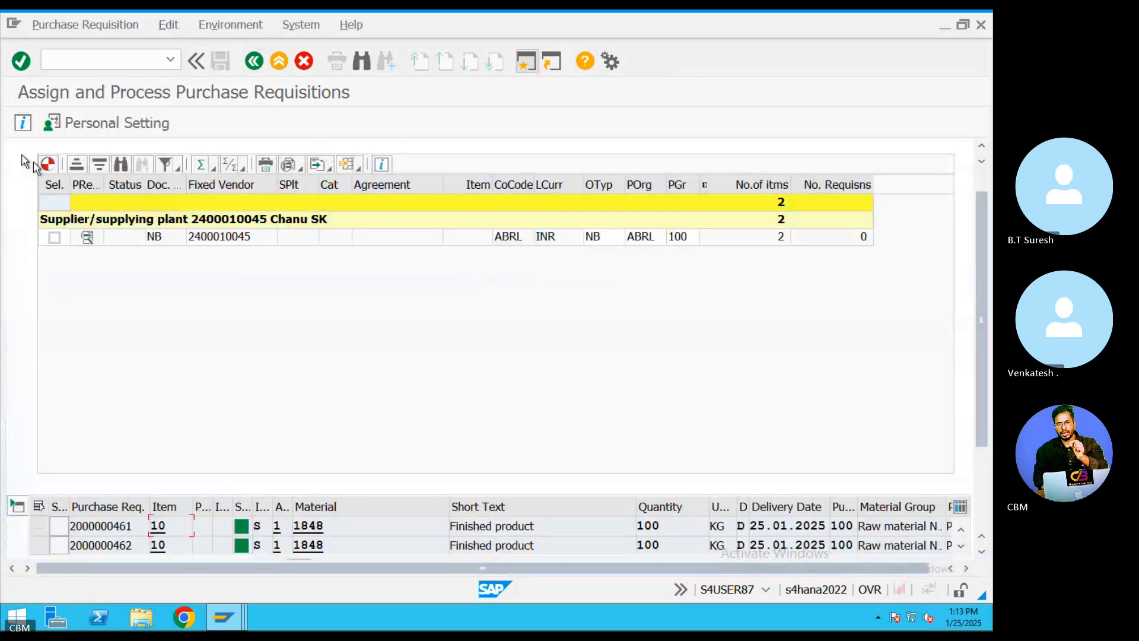
pyautogui.click(53, 237)
pyautogui.click(259, 60)
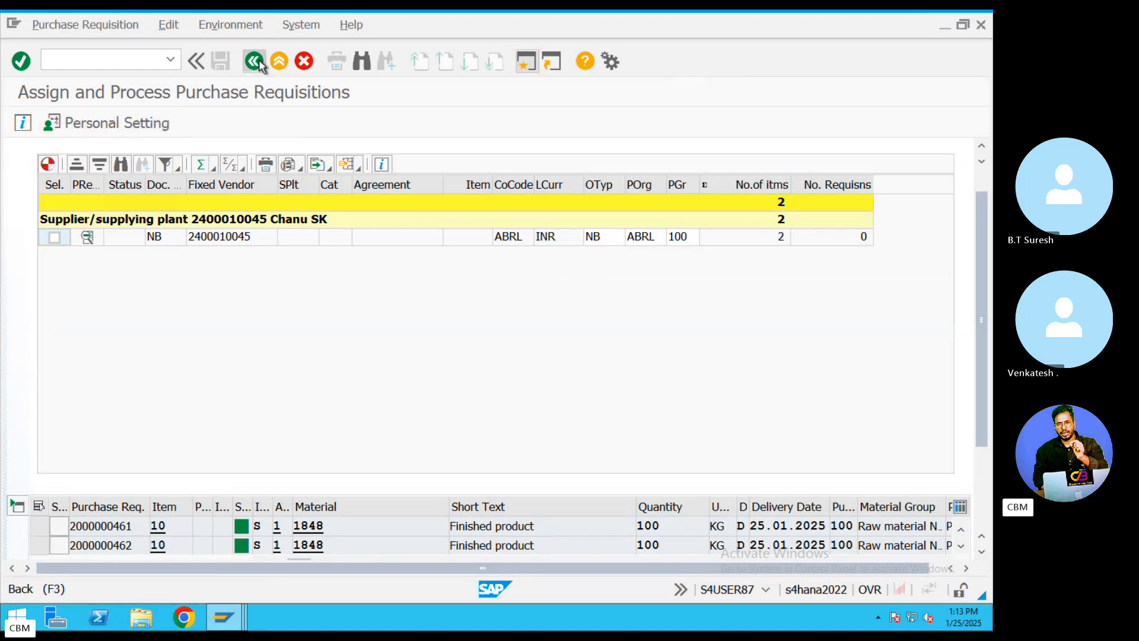
pyautogui.click(259, 60)
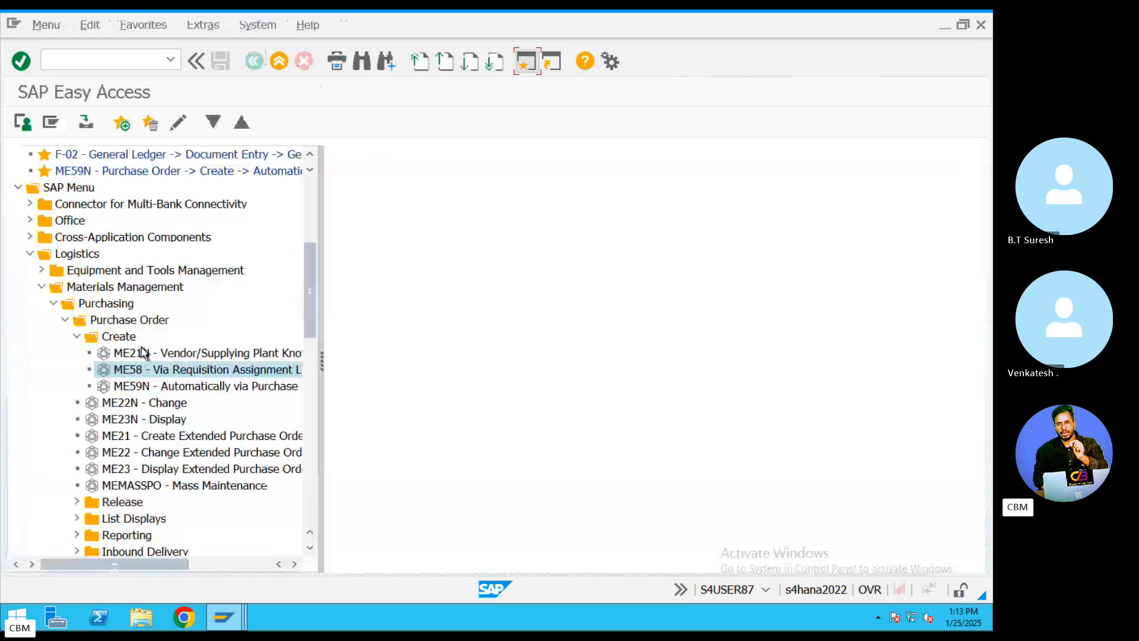
# - Start a new purchase order with ME21N and enter the supplier found under company code ABRL
pyautogui.click(162, 354)
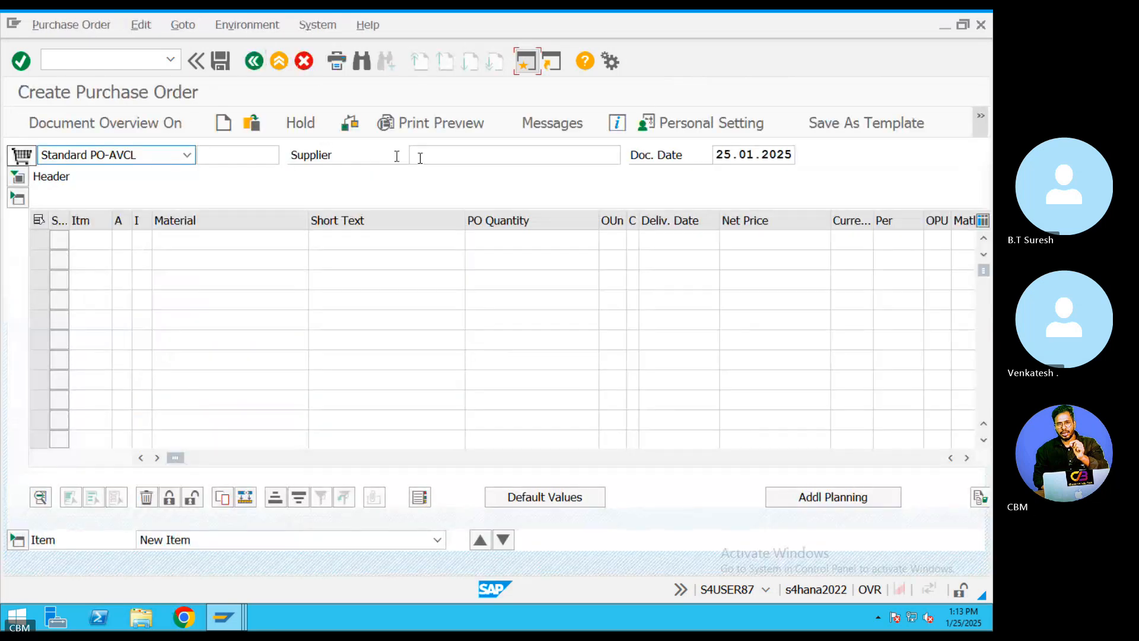
pyautogui.click(420, 155)
pyautogui.click(627, 155)
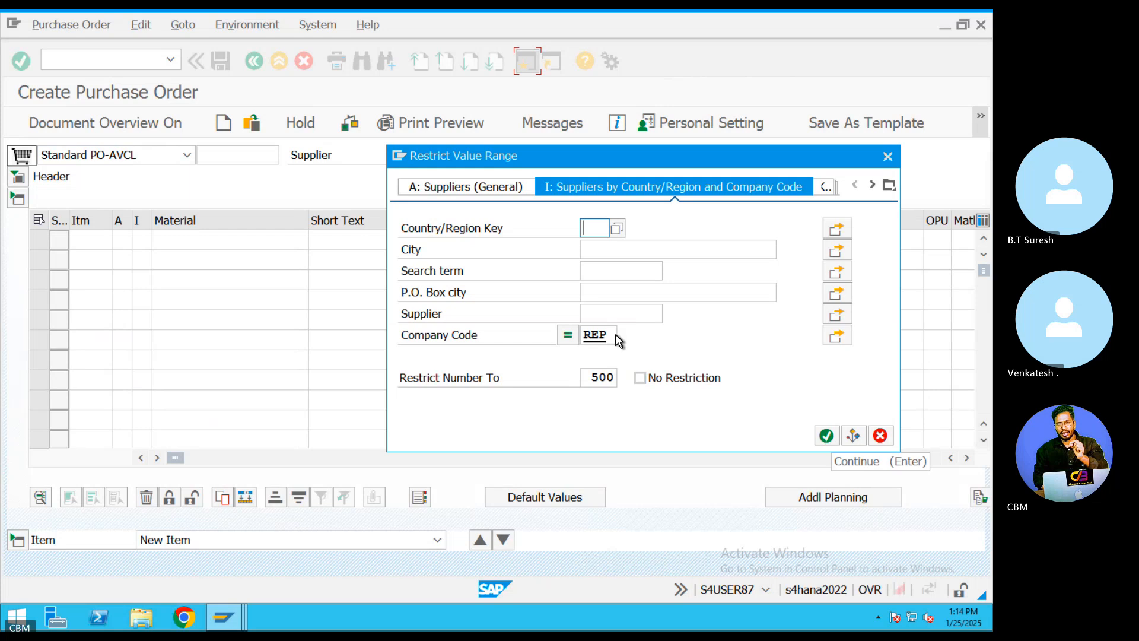
pyautogui.moveTo(613, 336); pyautogui.dragTo(568, 335)
pyautogui.write('aB')
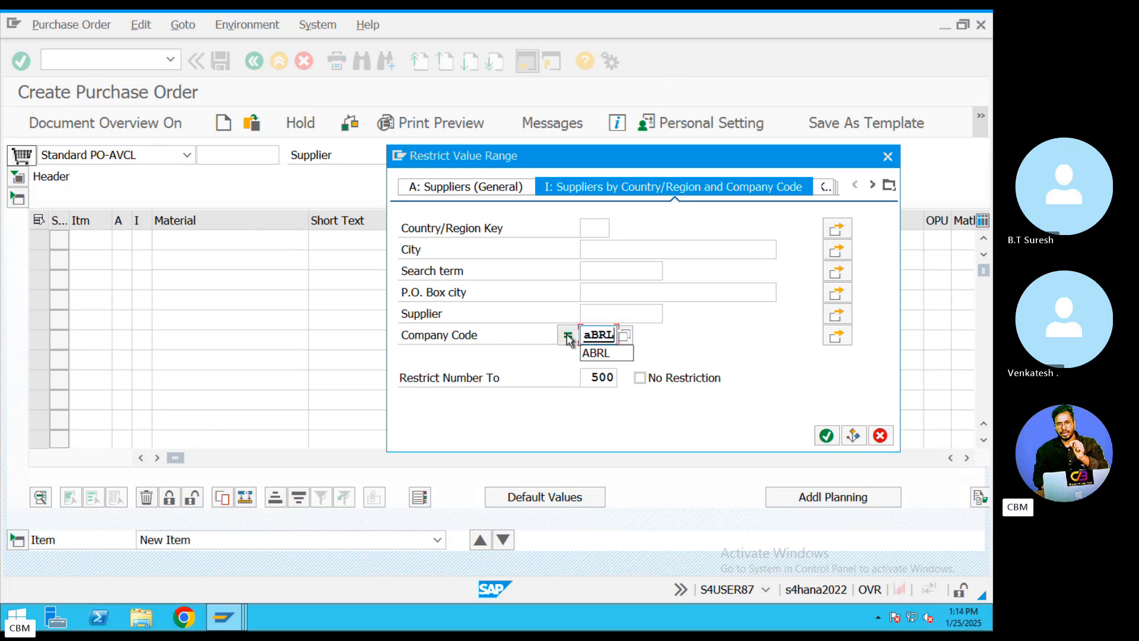
pyautogui.write('RL')
pyautogui.press('Return')
pyautogui.doubleClick(415, 231)
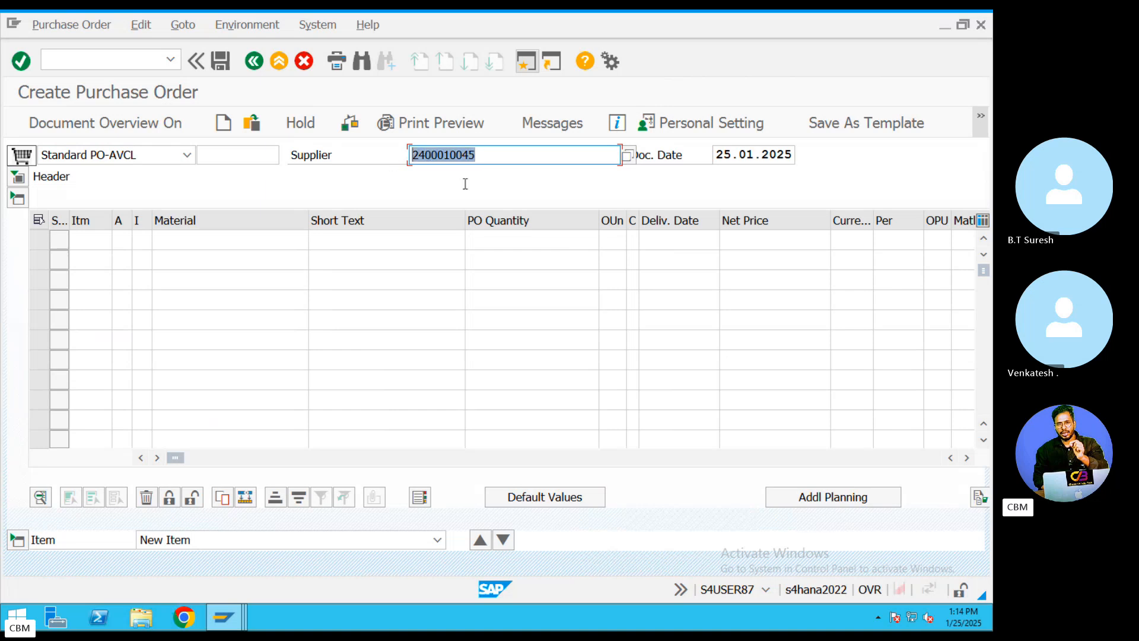
pyautogui.press('Return')
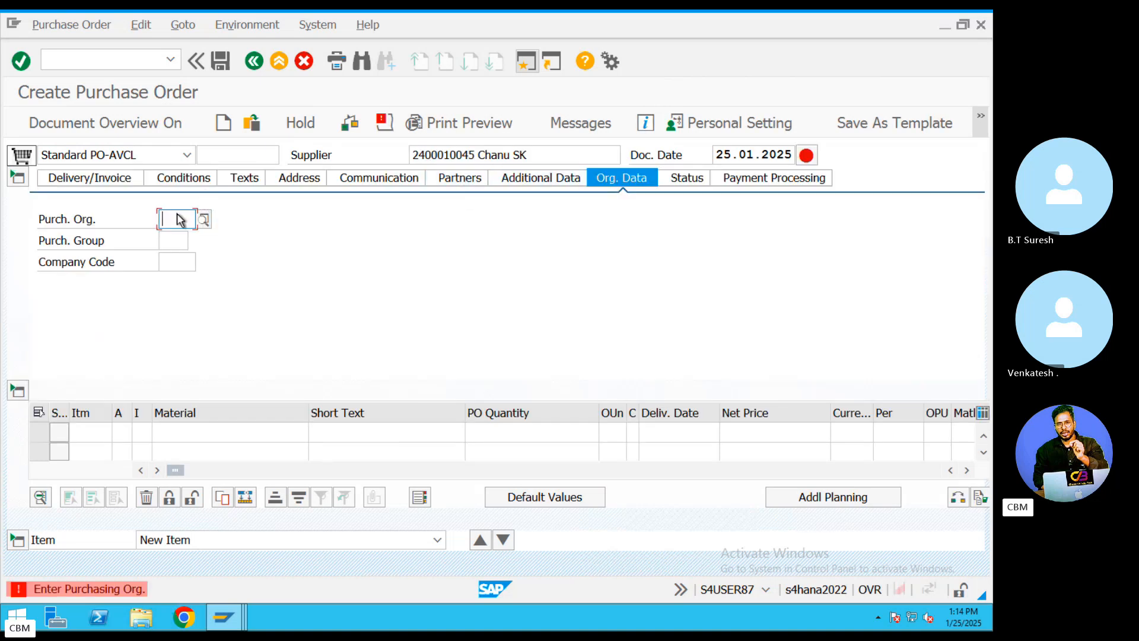
# - Set the purchase order's purchasing organization to ABRL, purchasing group to 002, and company code to ABRL
pyautogui.click(180, 220)
pyautogui.click(181, 252)
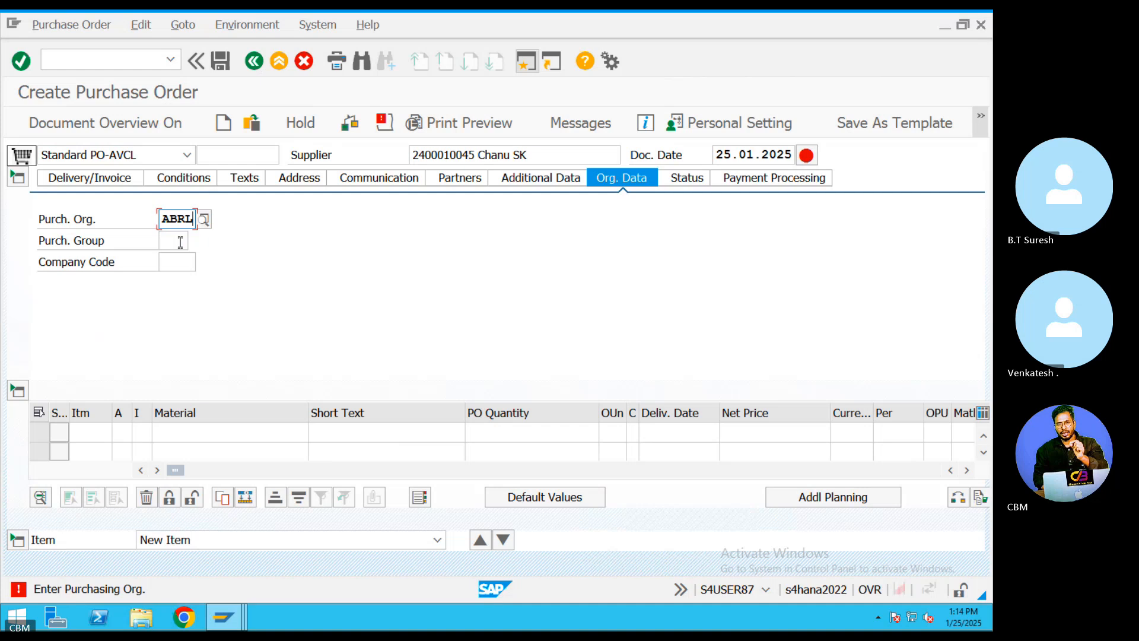
pyautogui.press('Tab')
pyautogui.press('F4')
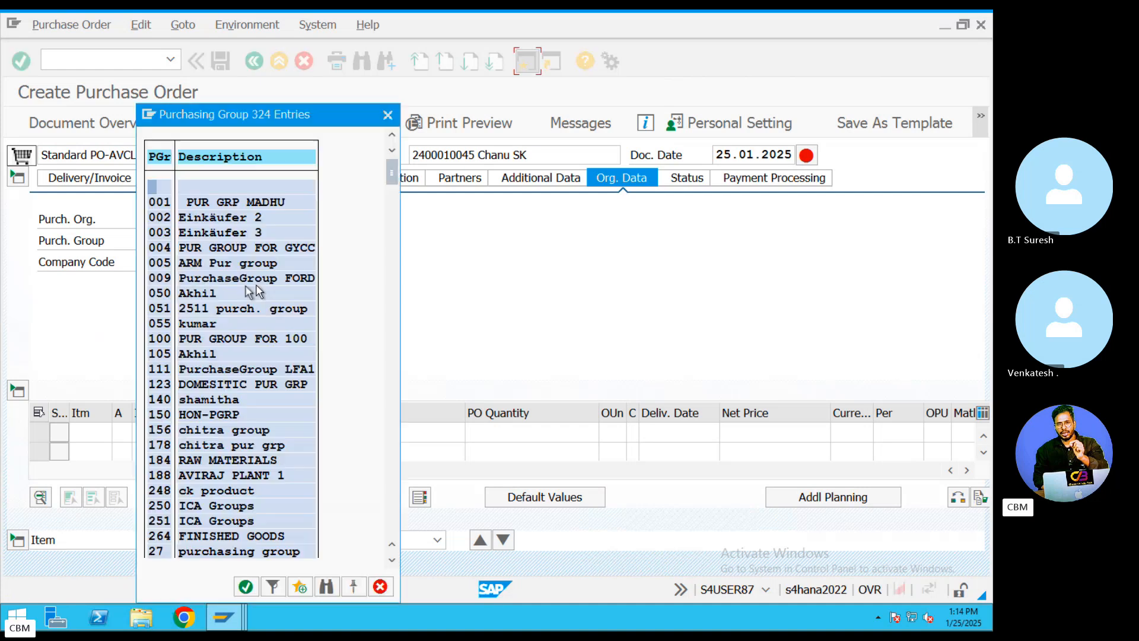
pyautogui.click(208, 218)
pyautogui.write('ABRL')
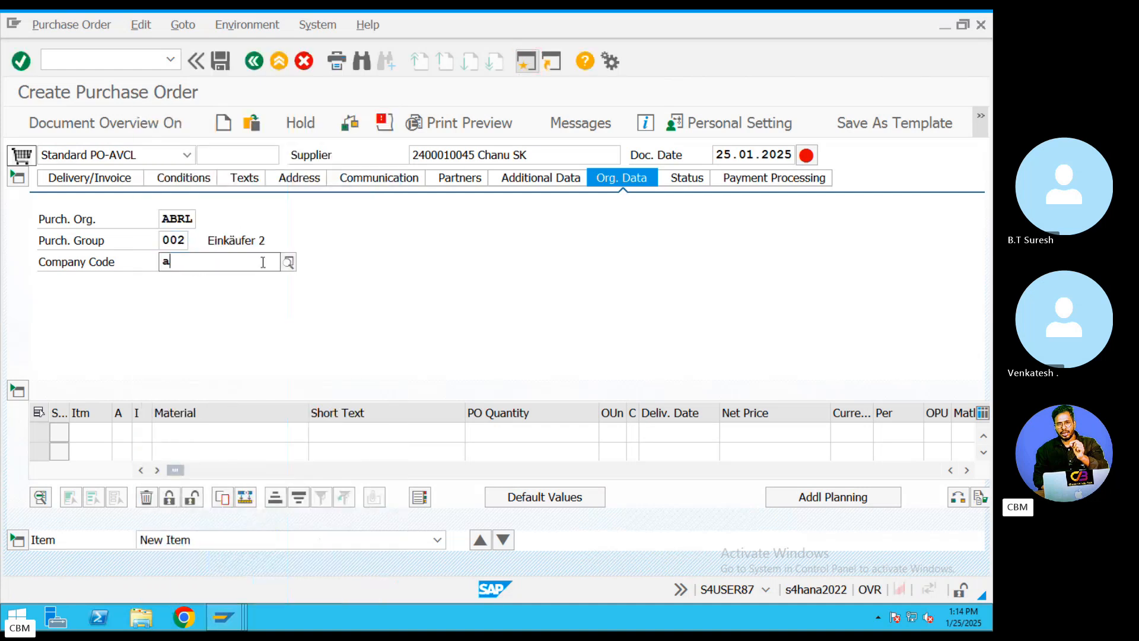
# - Confirm the organizational data and enter material 1848 as the purchase order's first item
pyautogui.press('Return')
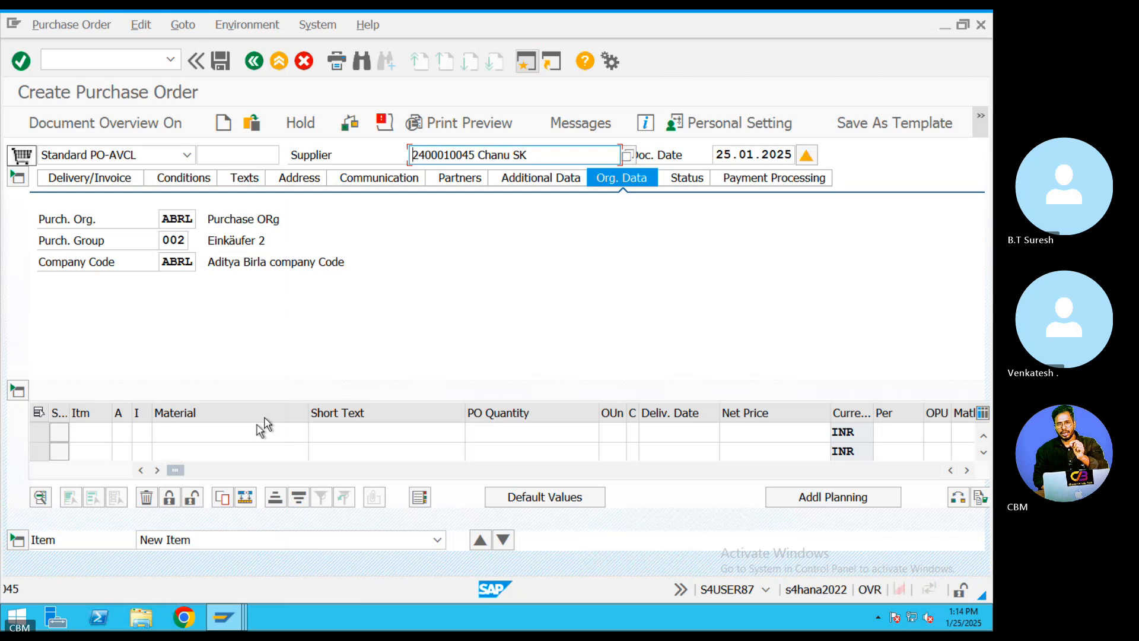
pyautogui.click(197, 435)
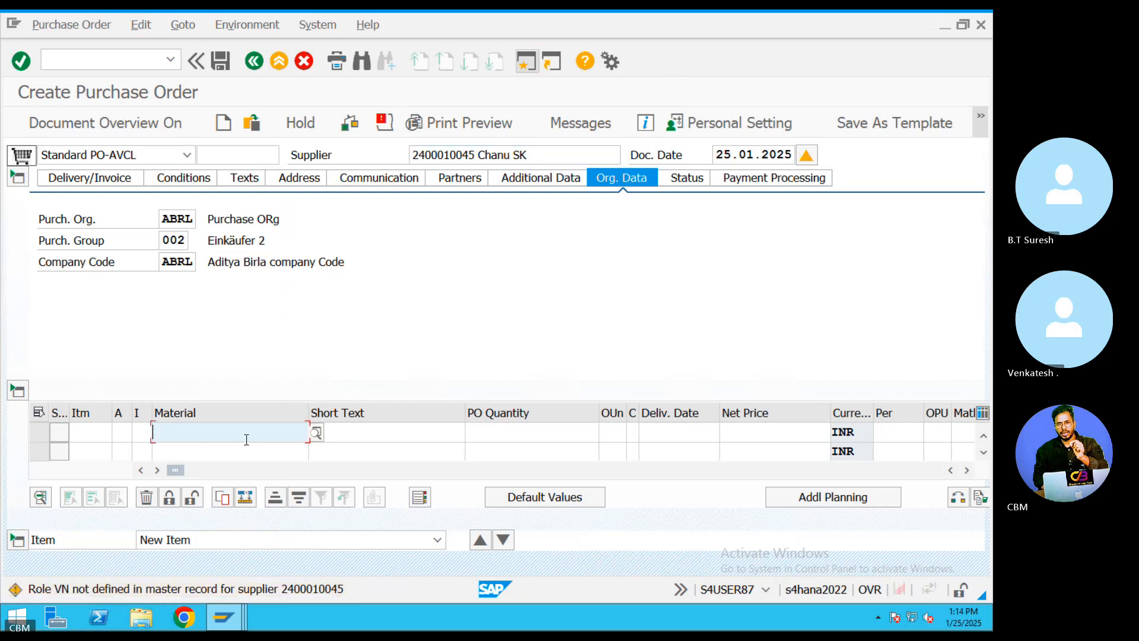
pyautogui.write('1')
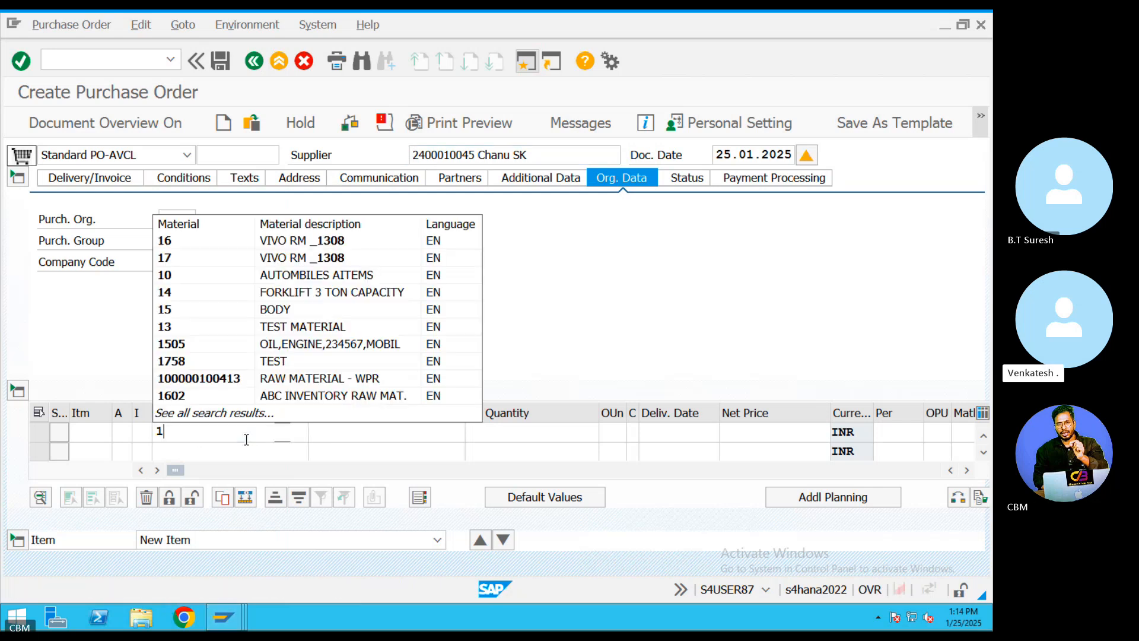
pyautogui.write('848')
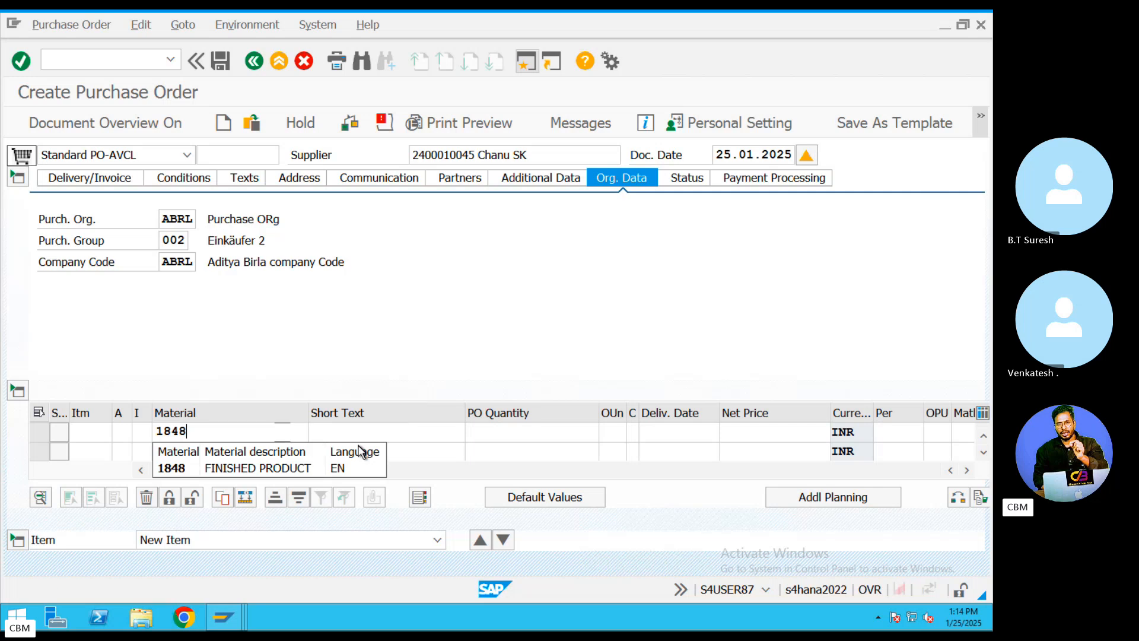
pyautogui.press('Return')
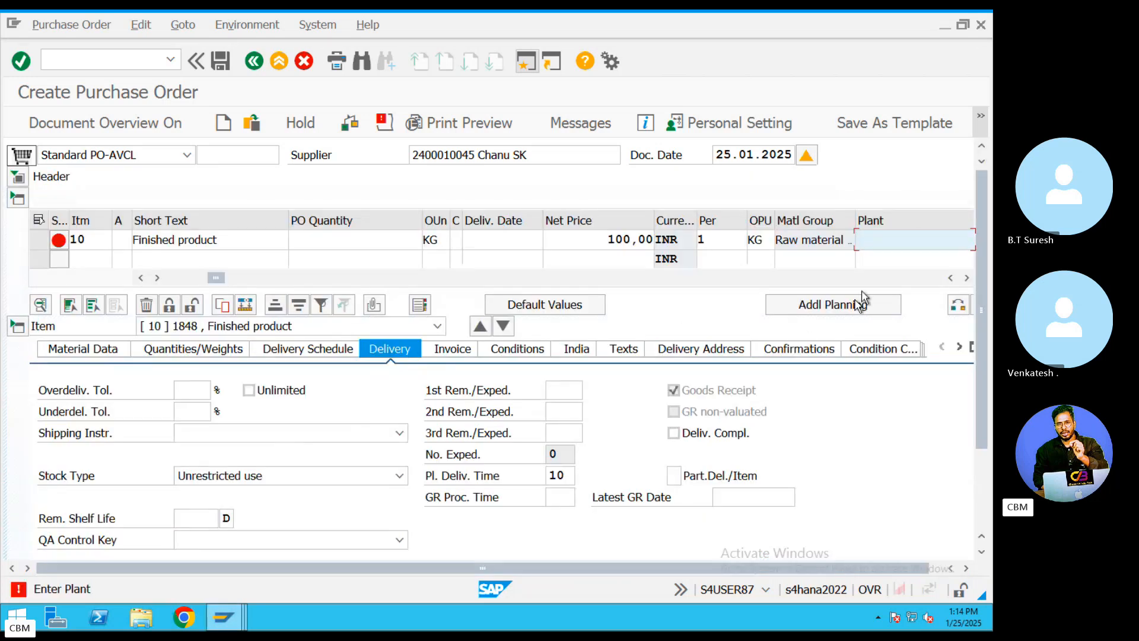
# - Go to item 10's purchase requisition field, and display the third-party sales order in a new session with VA03
pyautogui.moveTo(216, 277); pyautogui.dragTo(511, 302)
pyautogui.click(777, 247)
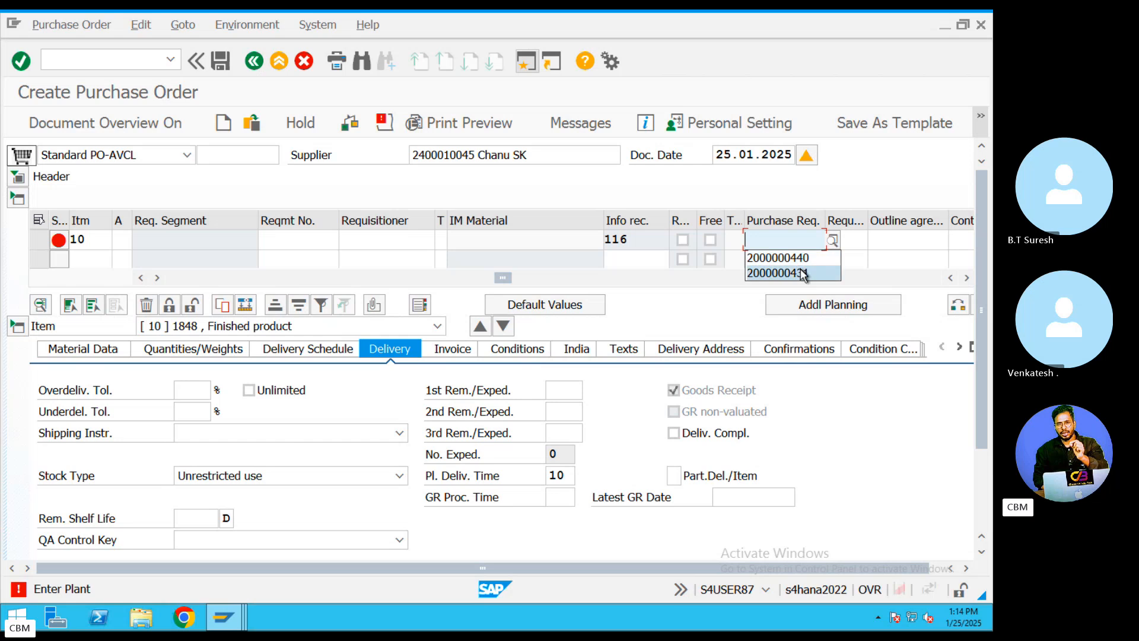
pyautogui.moveTo(223, 617)
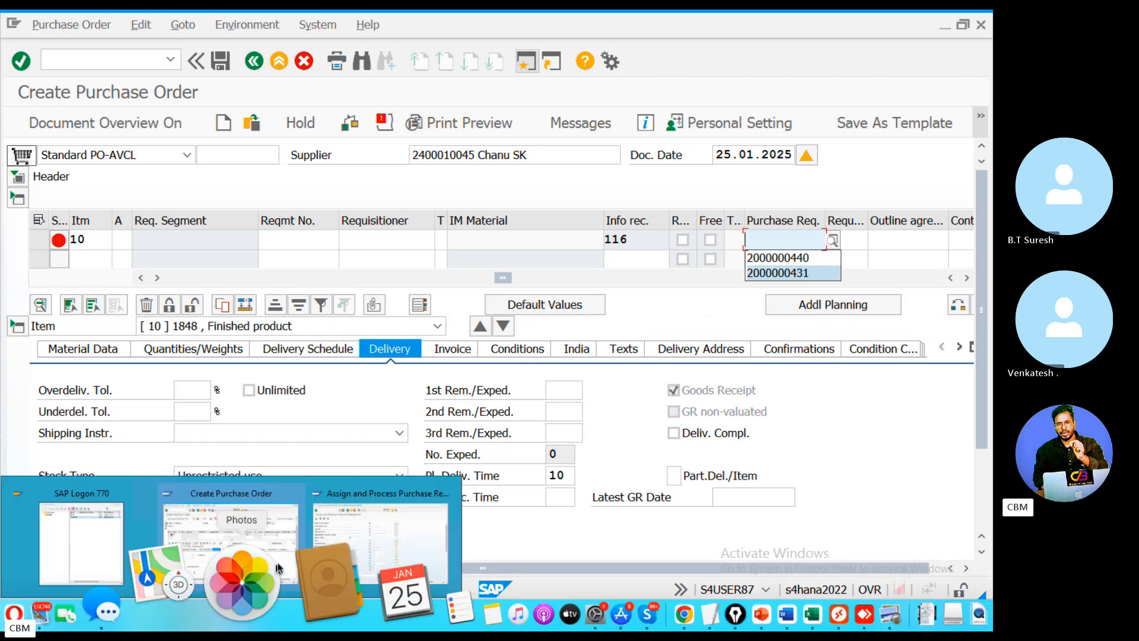
pyautogui.click(226, 522)
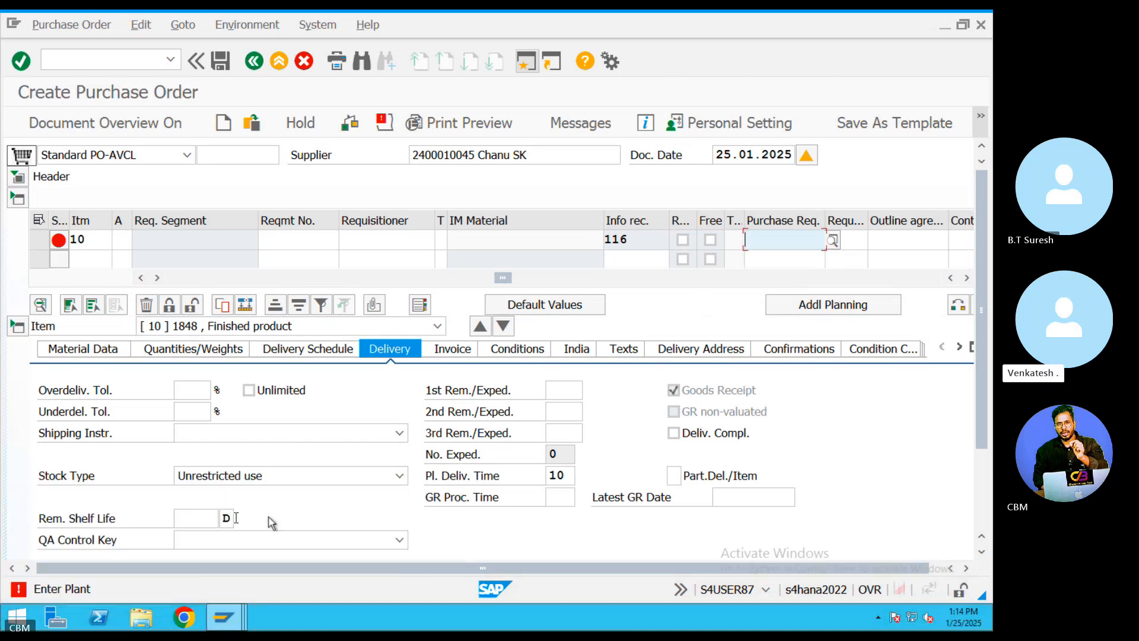
pyautogui.click(528, 63)
pyautogui.write('VA03')
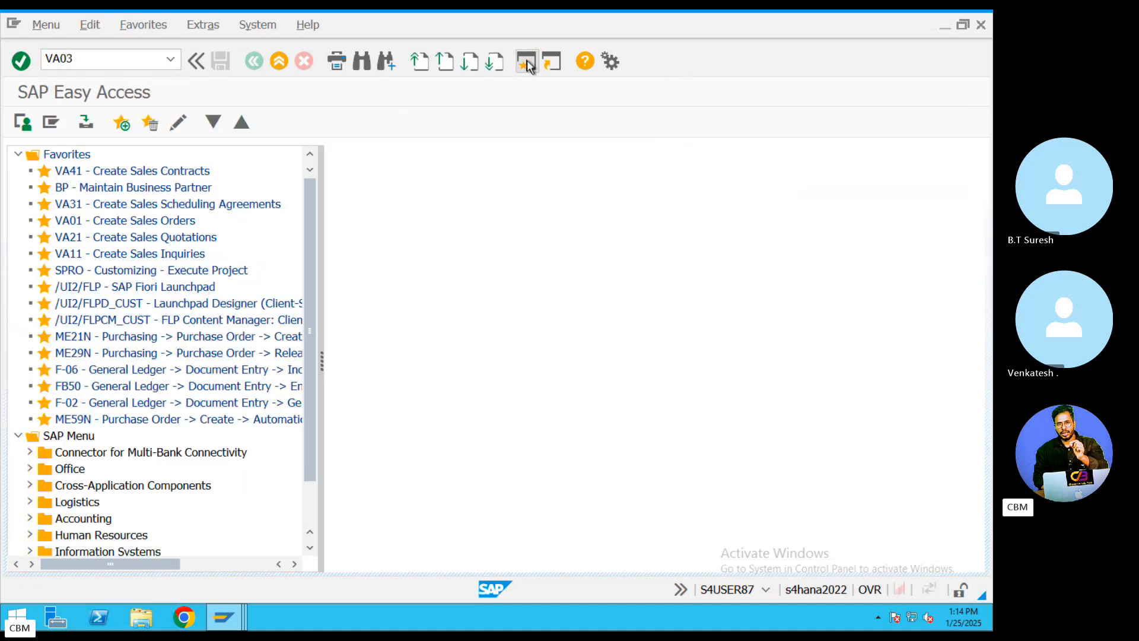
pyautogui.press('Return')
pyautogui.press('Return')
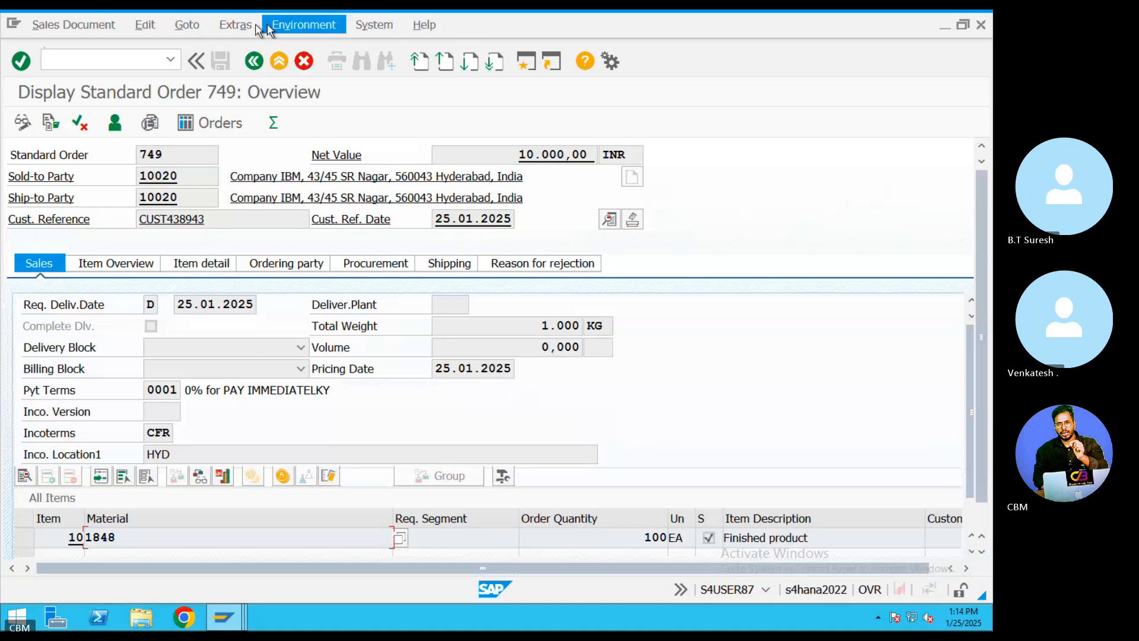
# - Open the sales order item's schedule lines and select the purchase requisition number in the first line for copying
pyautogui.click(187, 24)
pyautogui.moveTo(496, 89)
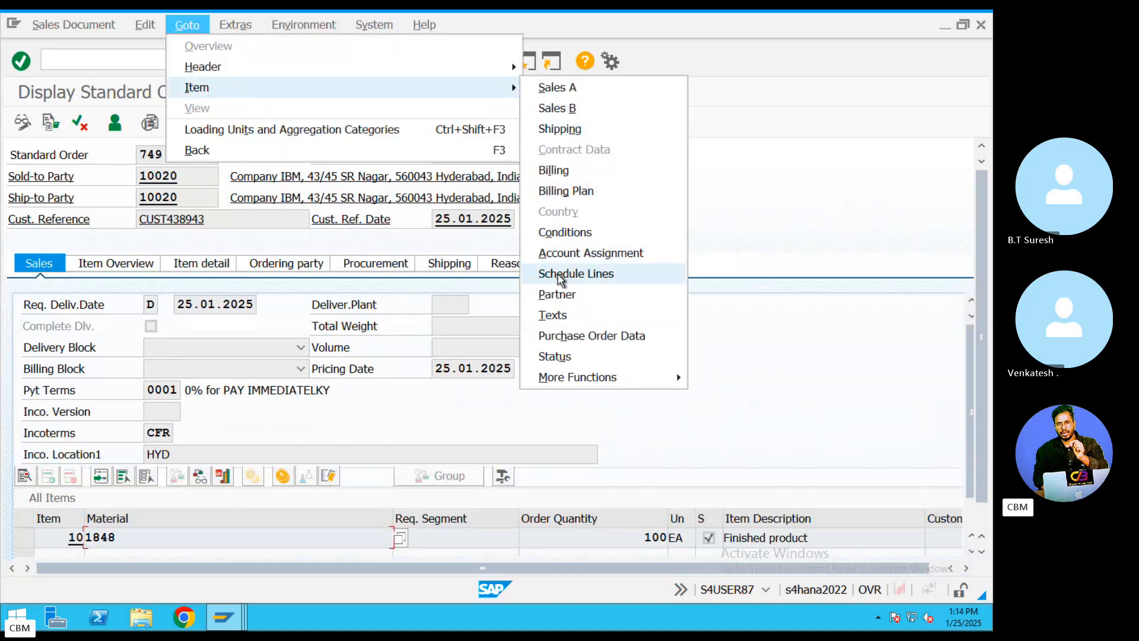
pyautogui.click(560, 276)
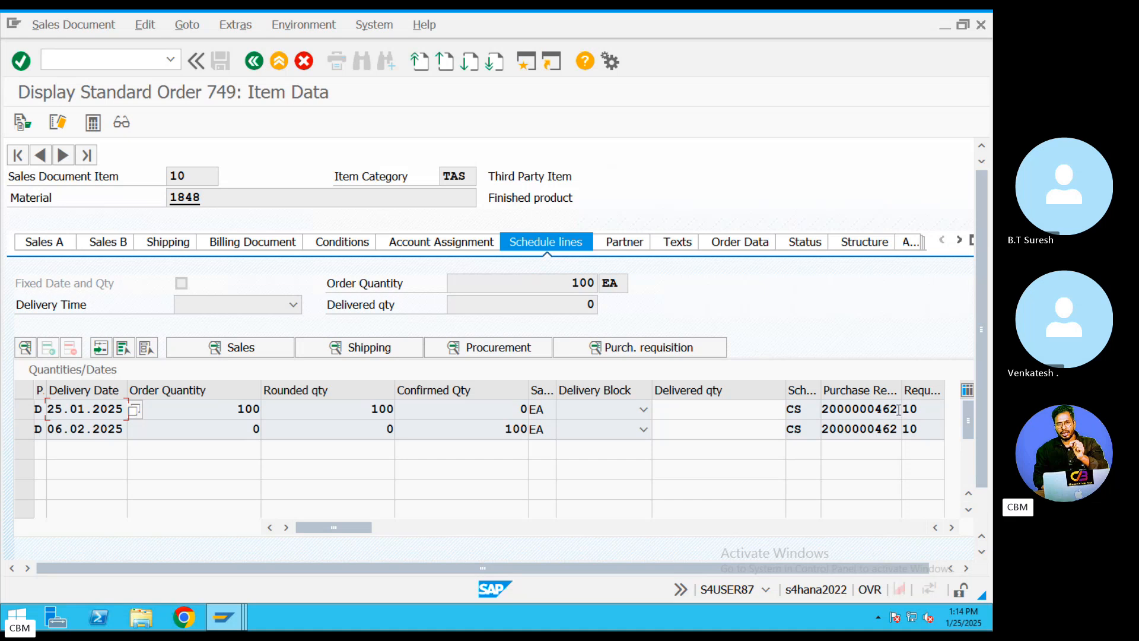
pyautogui.moveTo(898, 410); pyautogui.dragTo(824, 408)
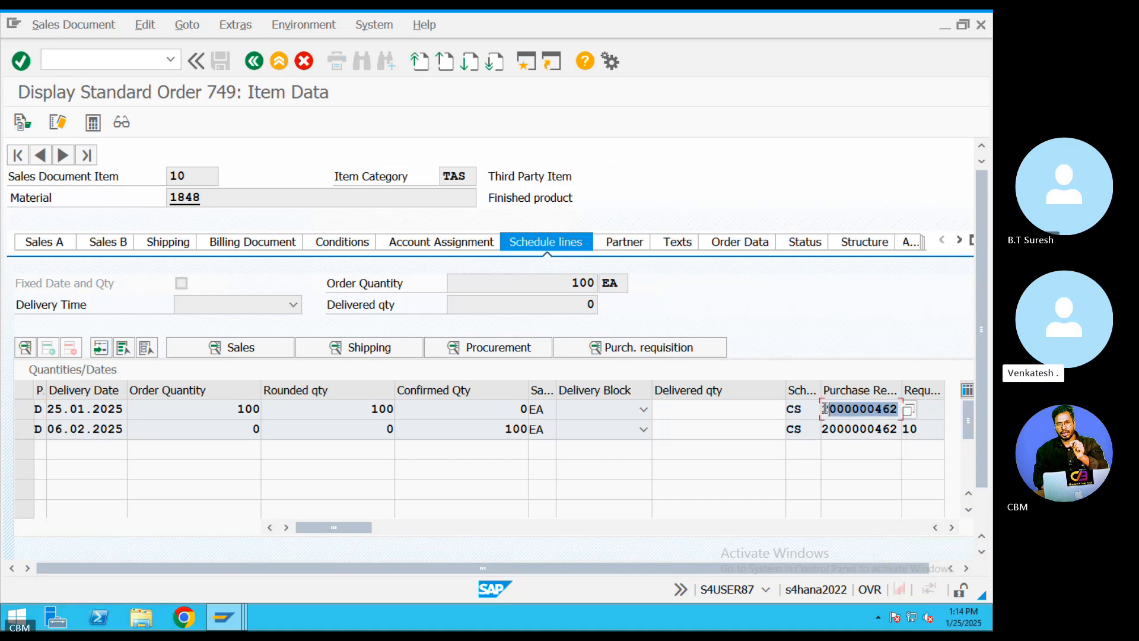
# - Return to the purchase order session and enter the copied requisition number as item 10's purchase requisition
pyautogui.click(221, 617)
pyautogui.click(477, 562)
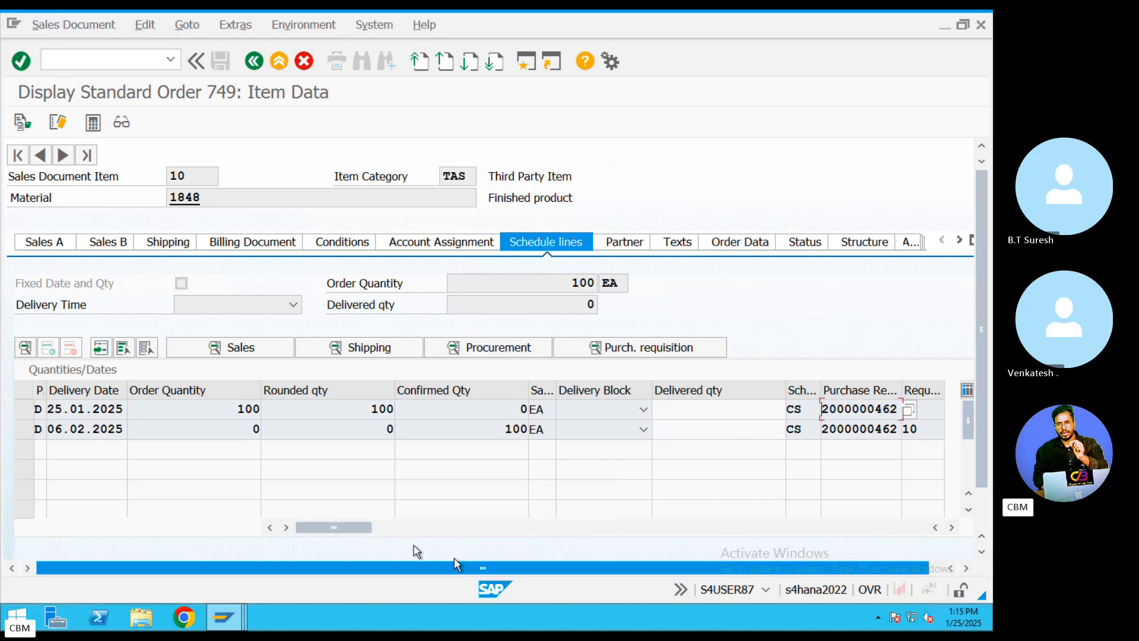
pyautogui.click(237, 620)
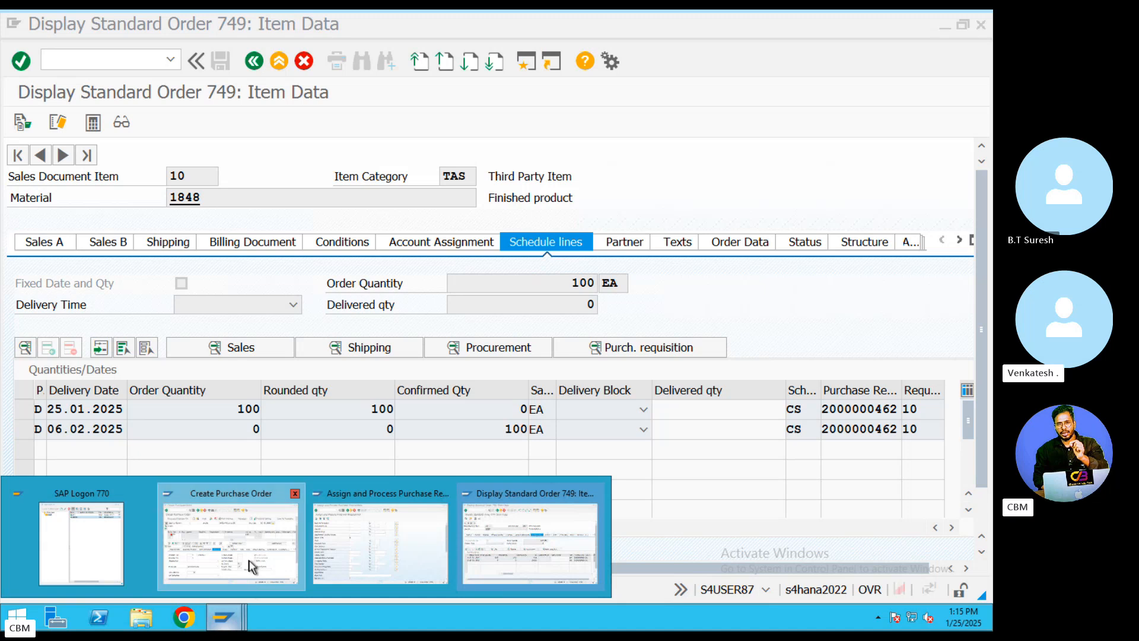
pyautogui.click(231, 552)
pyautogui.hotkey('ctrl', 'v')
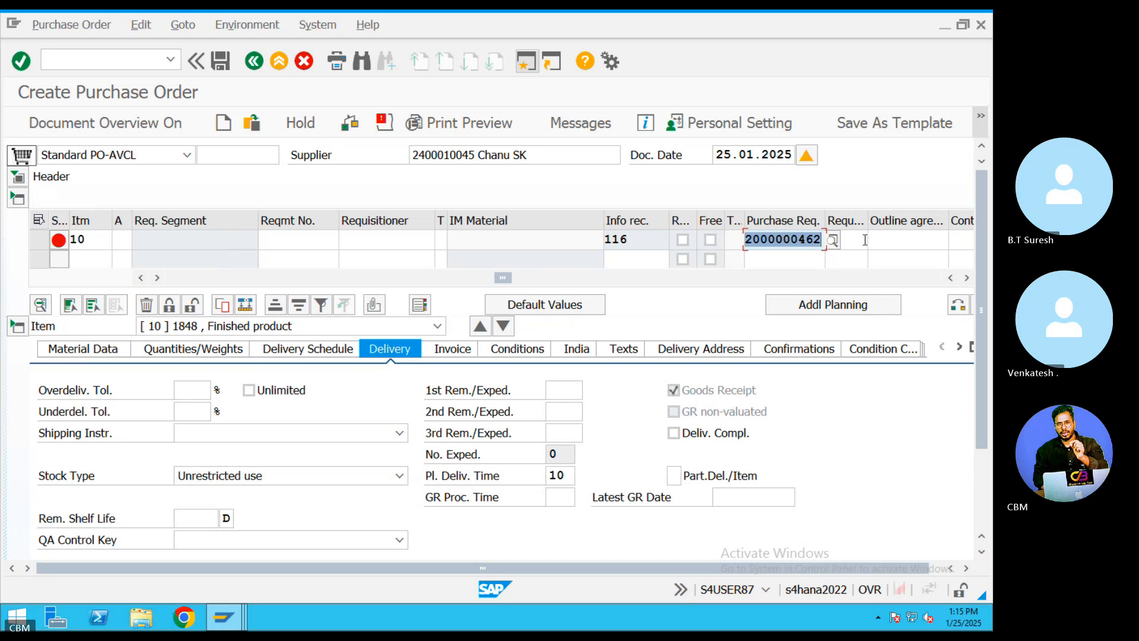
pyautogui.press('Return')
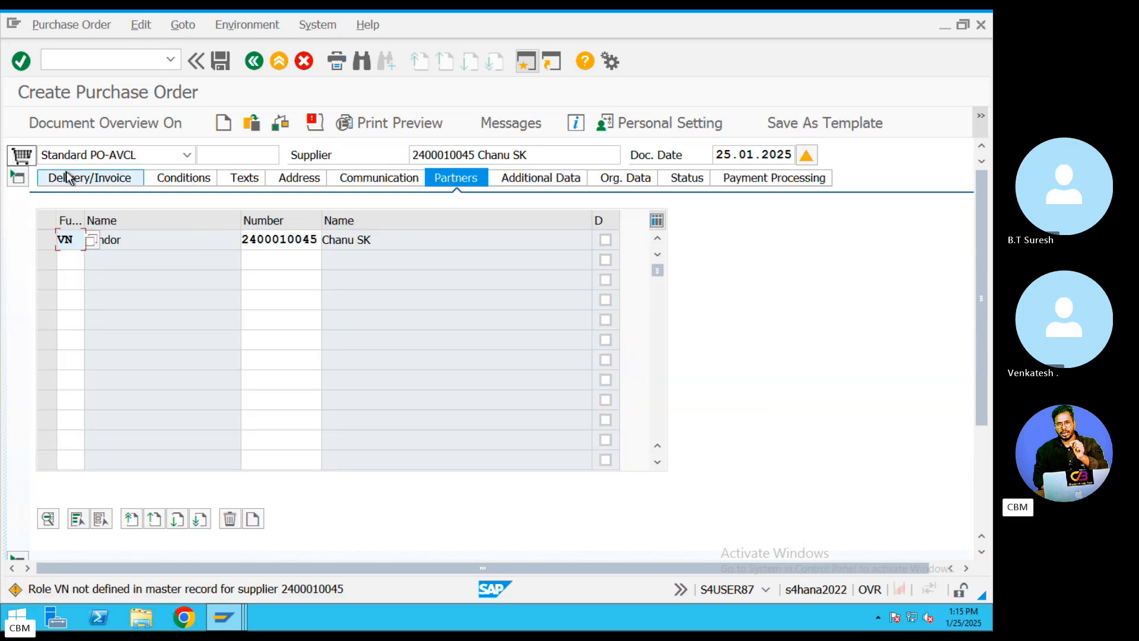
# - Review the delivery and invoice header data, item 10's account assignment category, item category, material, quantity and plant, and the supplier
pyautogui.click(70, 177)
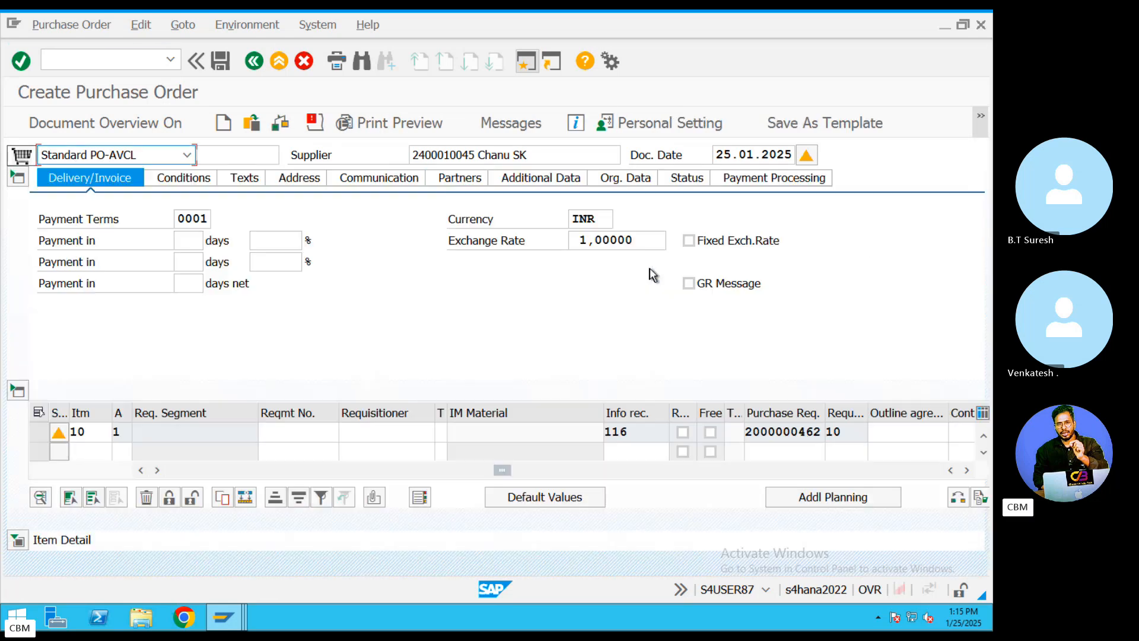
pyautogui.click(117, 432)
pyautogui.press('Return')
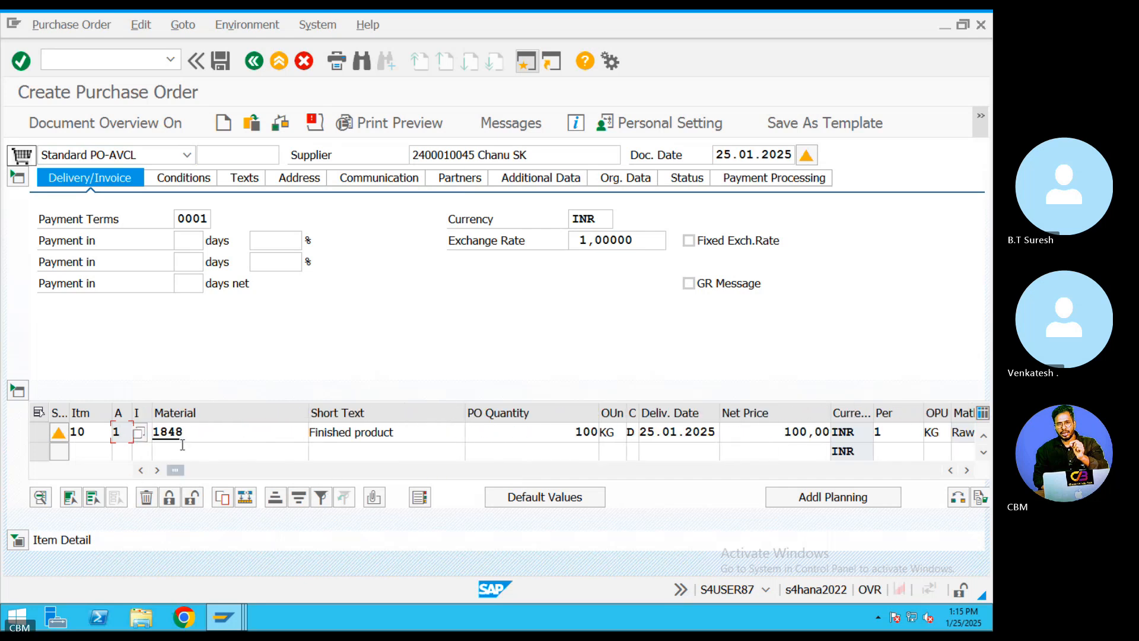
pyautogui.click(137, 432)
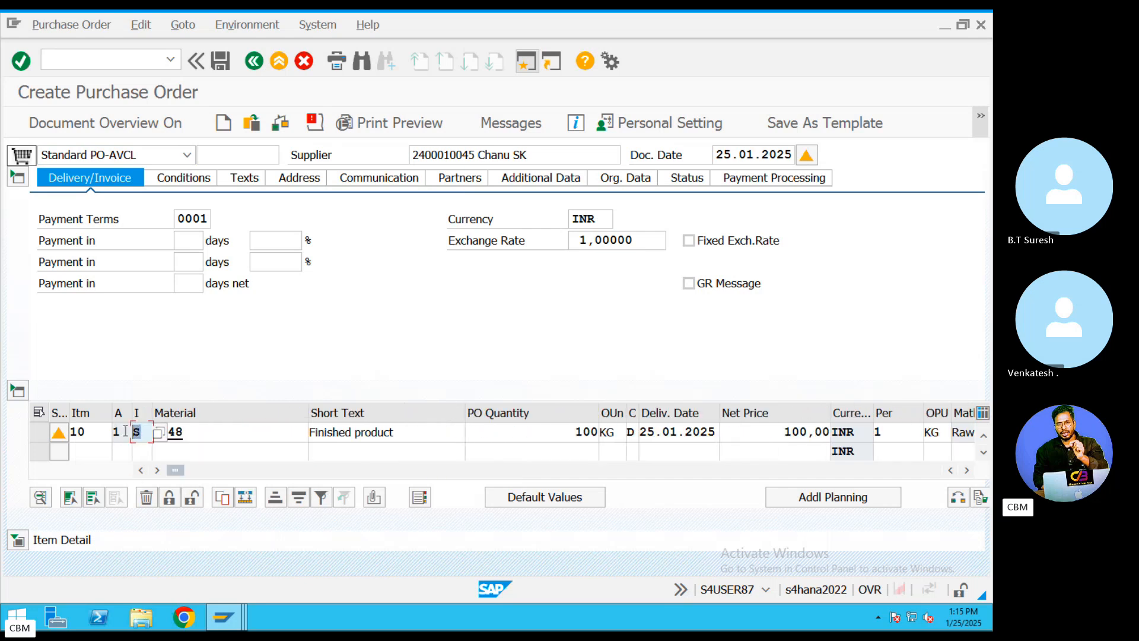
pyautogui.doubleClick(118, 432)
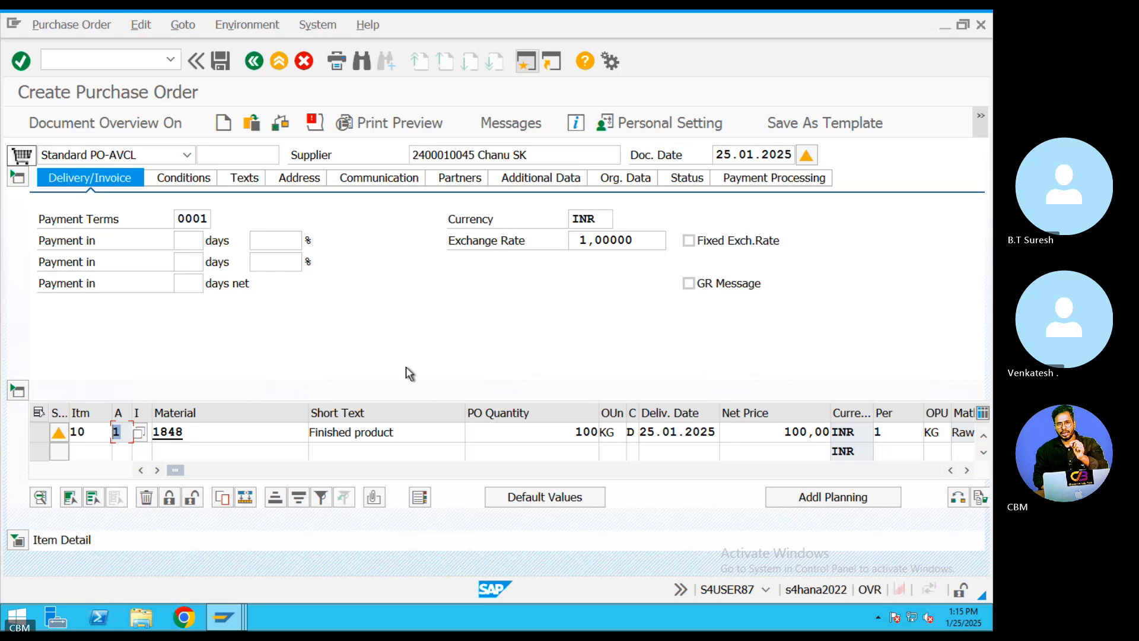
pyautogui.doubleClick(183, 432)
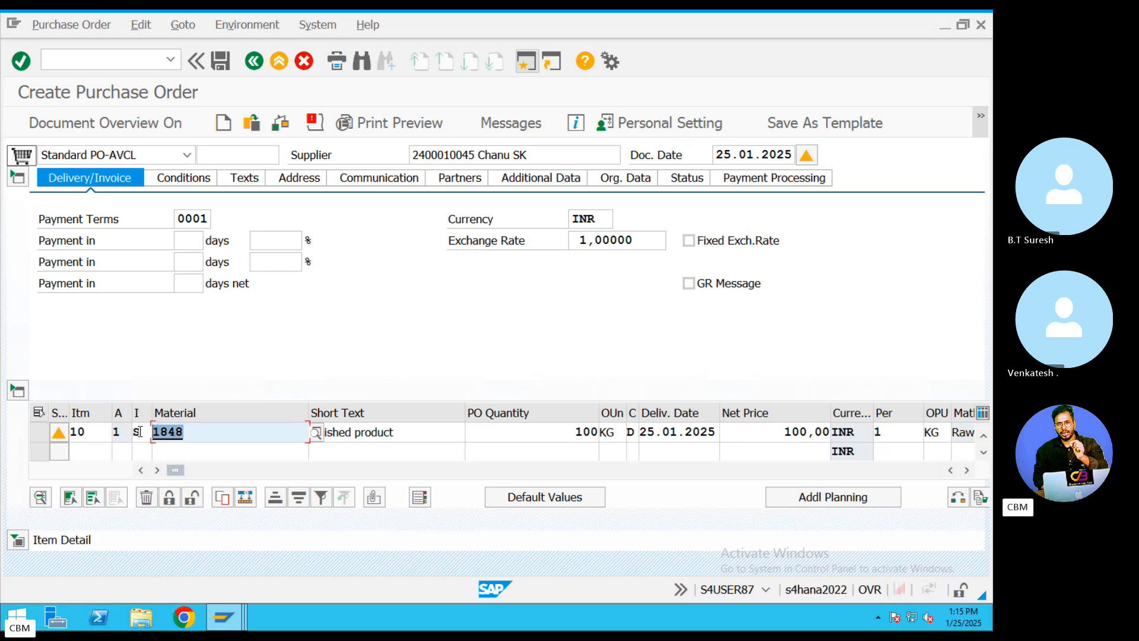
pyautogui.doubleClick(529, 440)
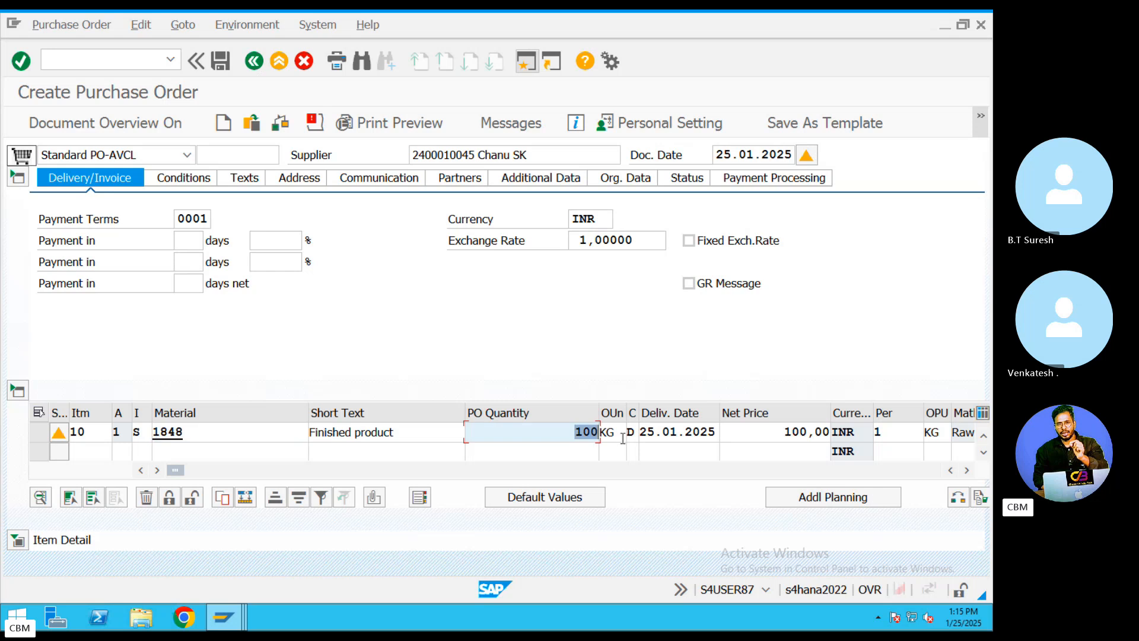
pyautogui.moveTo(185, 472); pyautogui.dragTo(264, 471)
pyautogui.moveTo(541, 156); pyautogui.dragTo(411, 155)
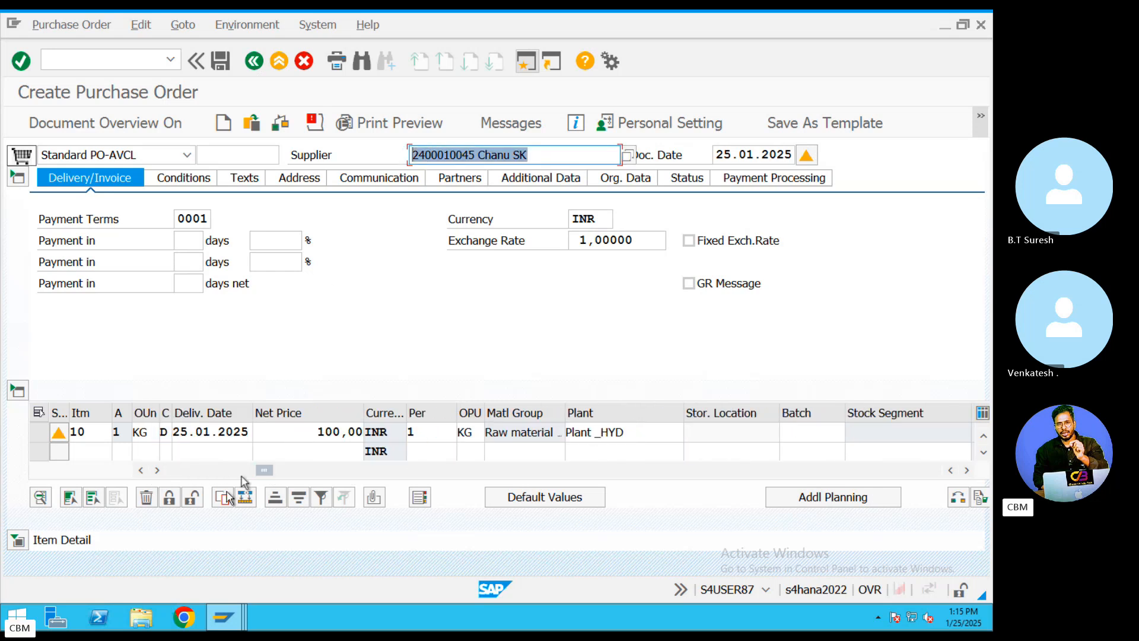
# - Check the purchase order for errors and review its print preview down to the item total, returning to the order
pyautogui.click(281, 126)
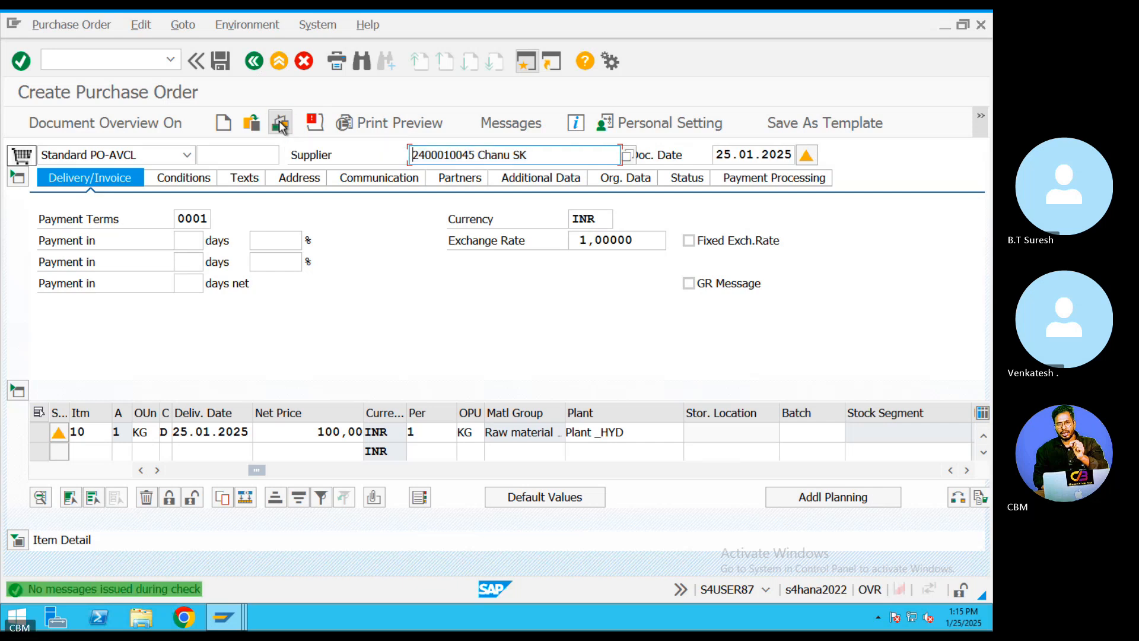
pyautogui.click(368, 128)
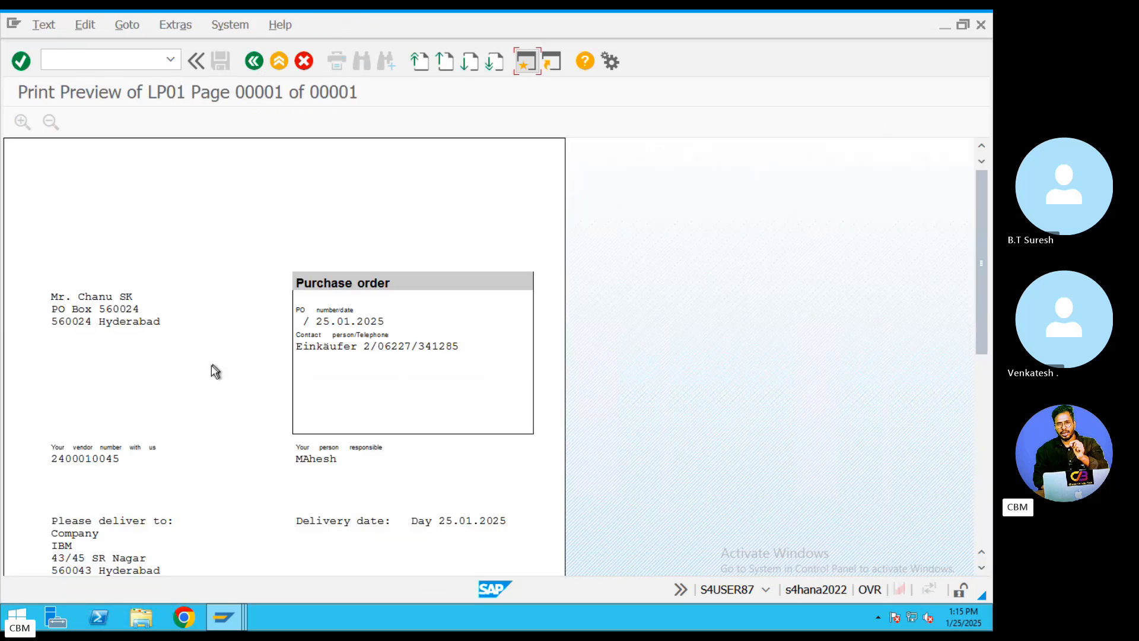
pyautogui.scroll(-5, 211, 378)
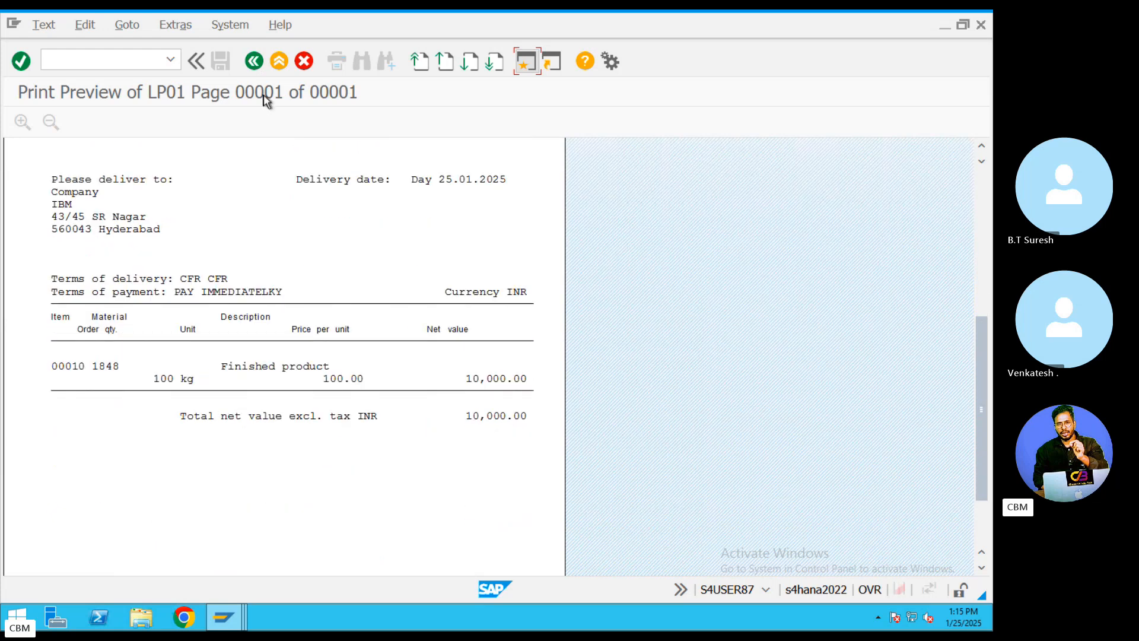
pyautogui.click(255, 61)
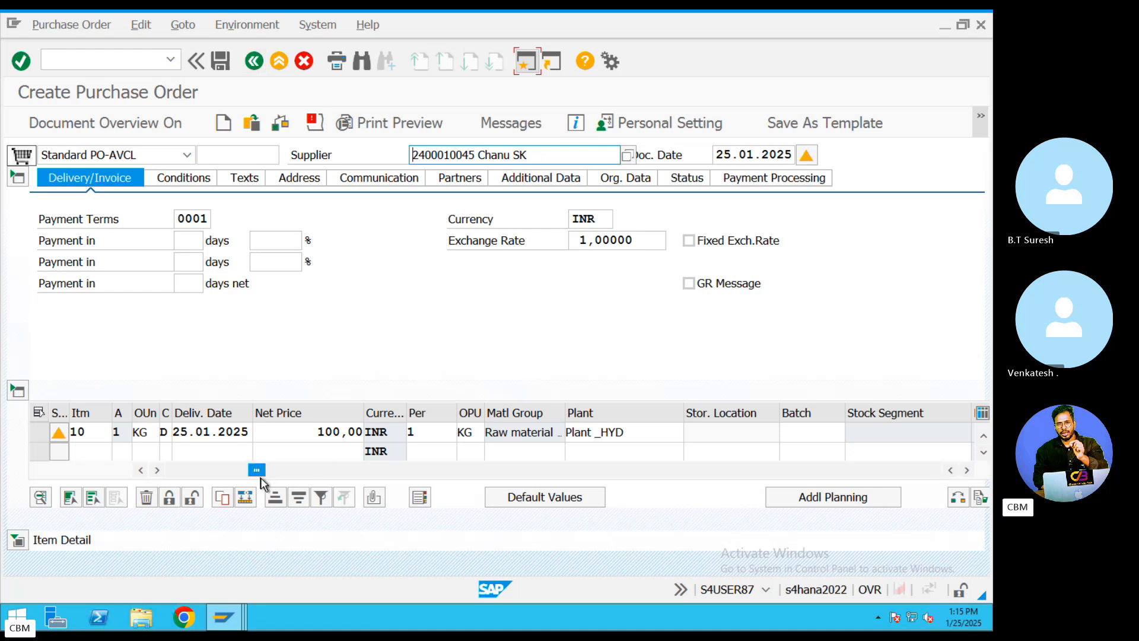
# - Expand the item detail and examine item 10's delivery address customer, invoice settings, account assignment and pricing conditions
pyautogui.click(17, 540)
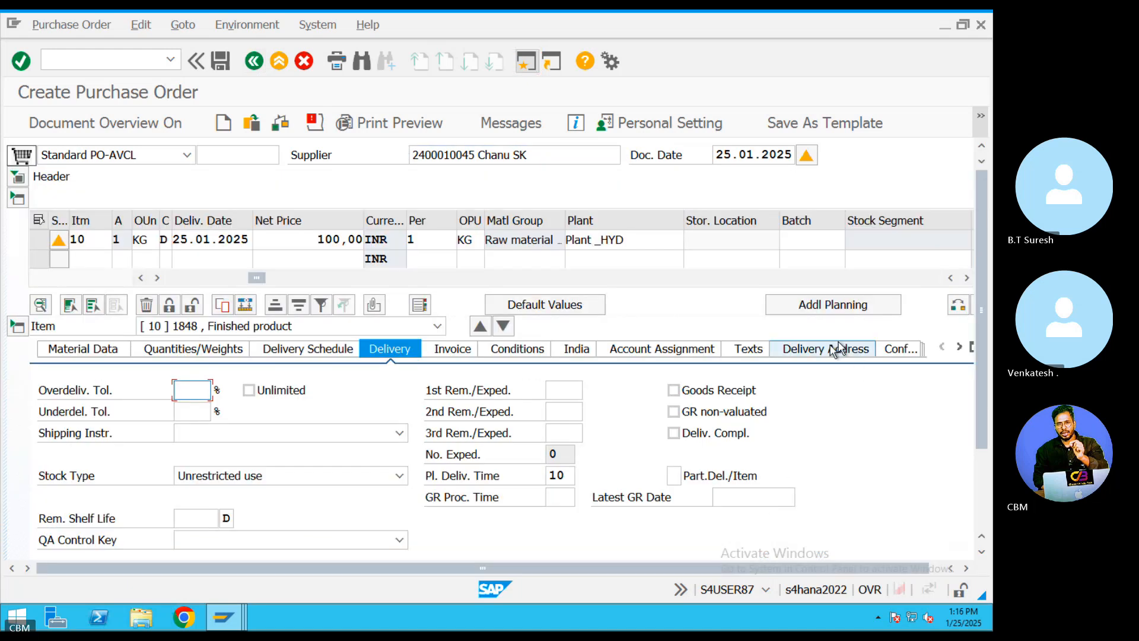
pyautogui.click(818, 349)
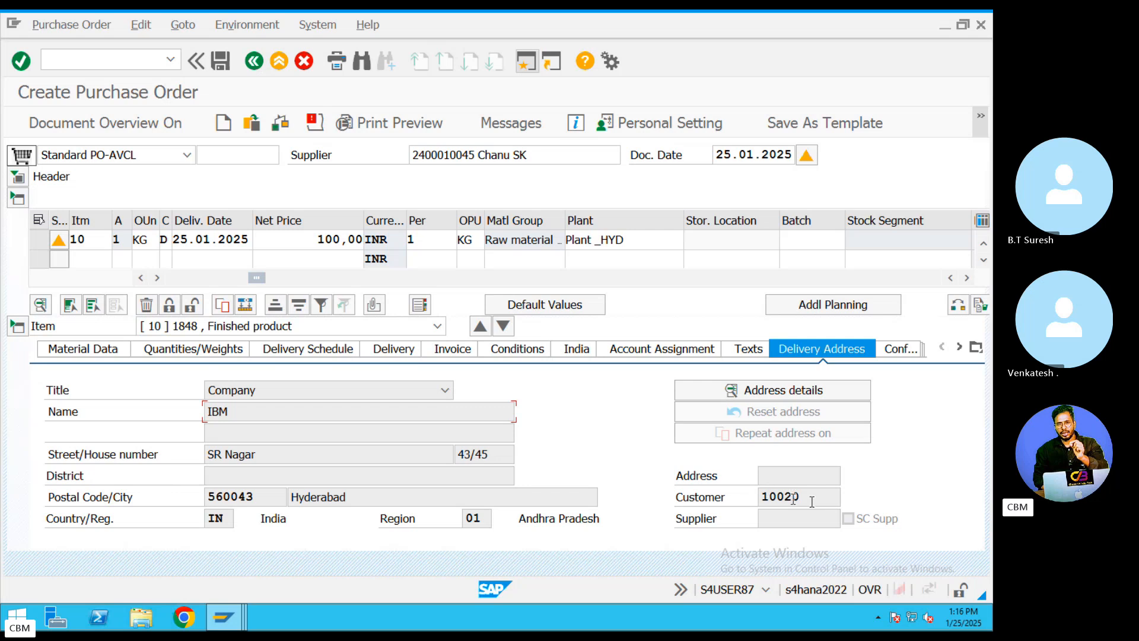
pyautogui.moveTo(812, 502); pyautogui.dragTo(749, 497)
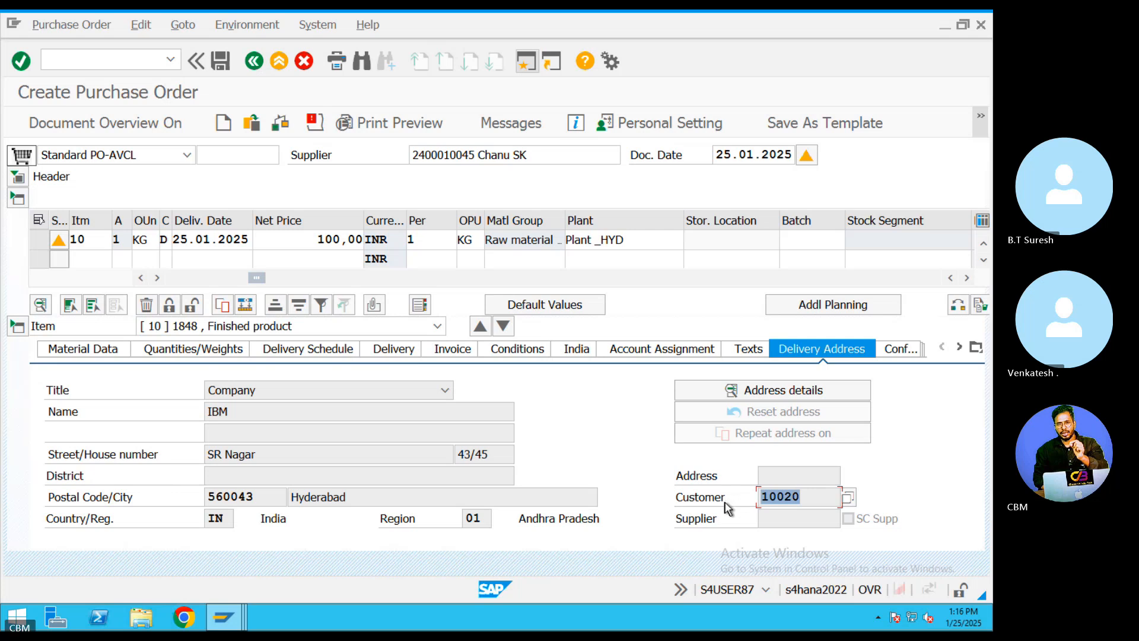
pyautogui.click(458, 351)
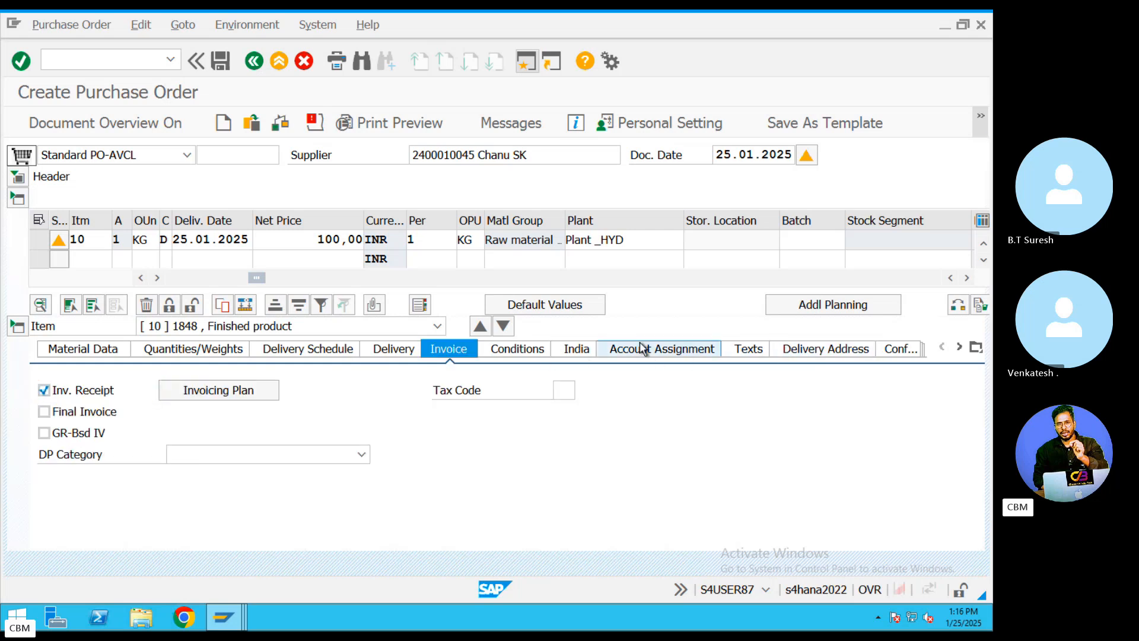
pyautogui.click(642, 347)
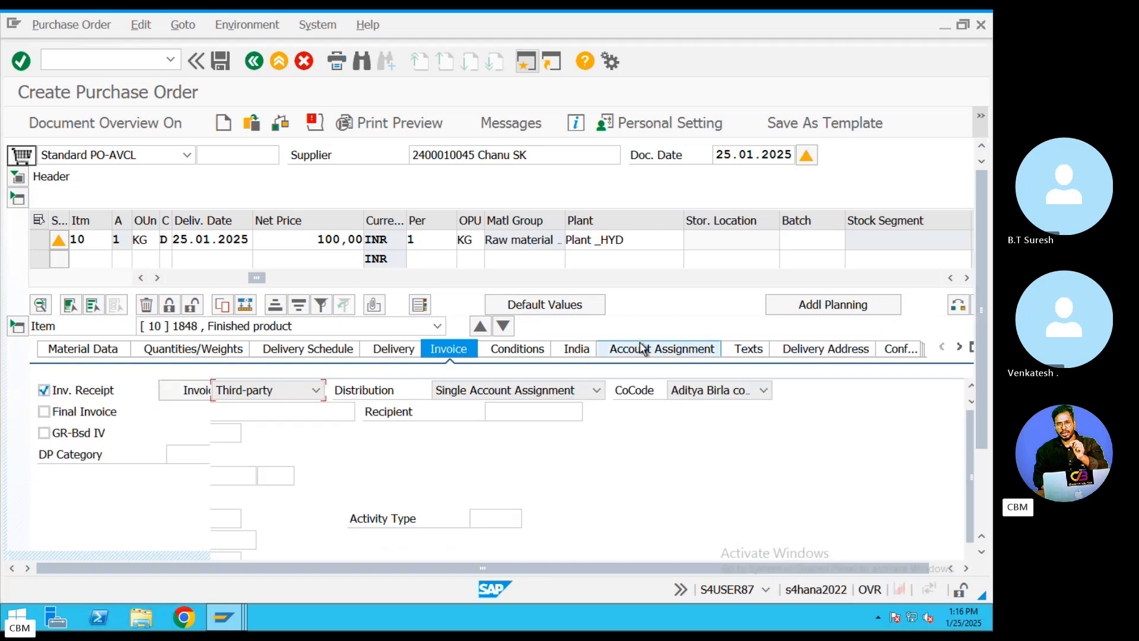
pyautogui.click(497, 356)
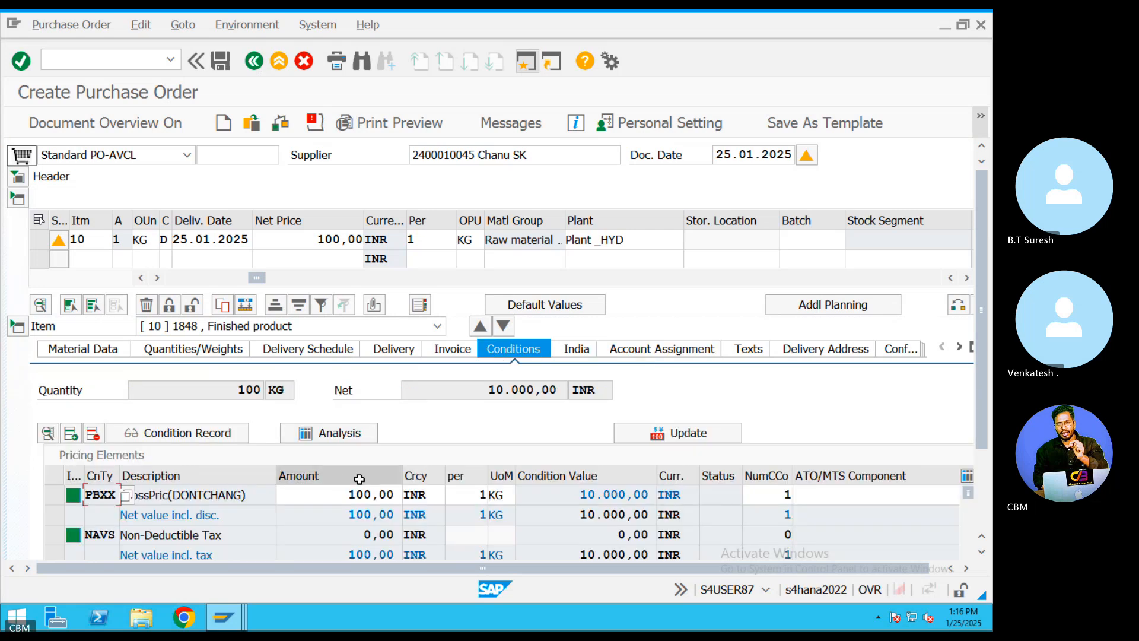
pyautogui.click(453, 354)
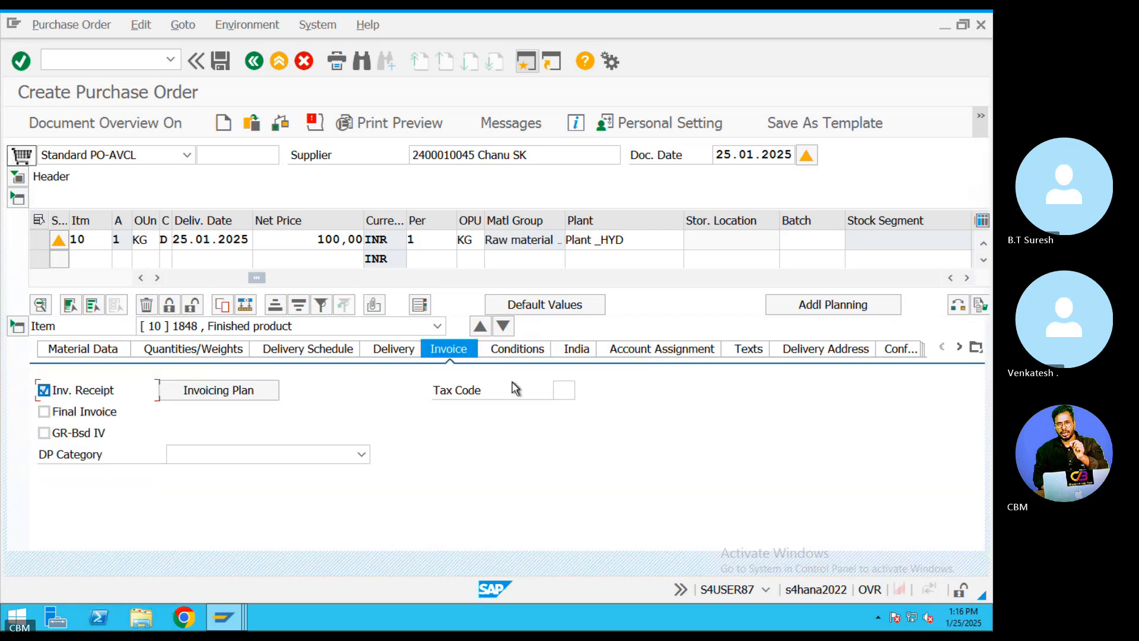
# - Turn on GR-based invoice verification, goods receipt and delivery completed for purchase order item 10
pyautogui.click(562, 391)
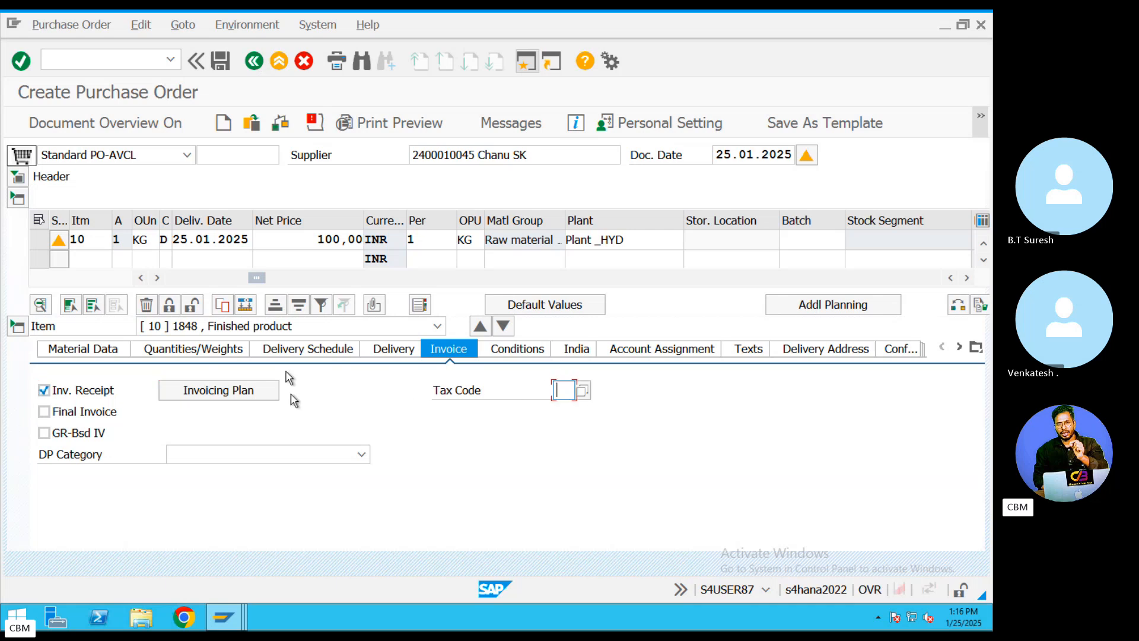
pyautogui.click(381, 356)
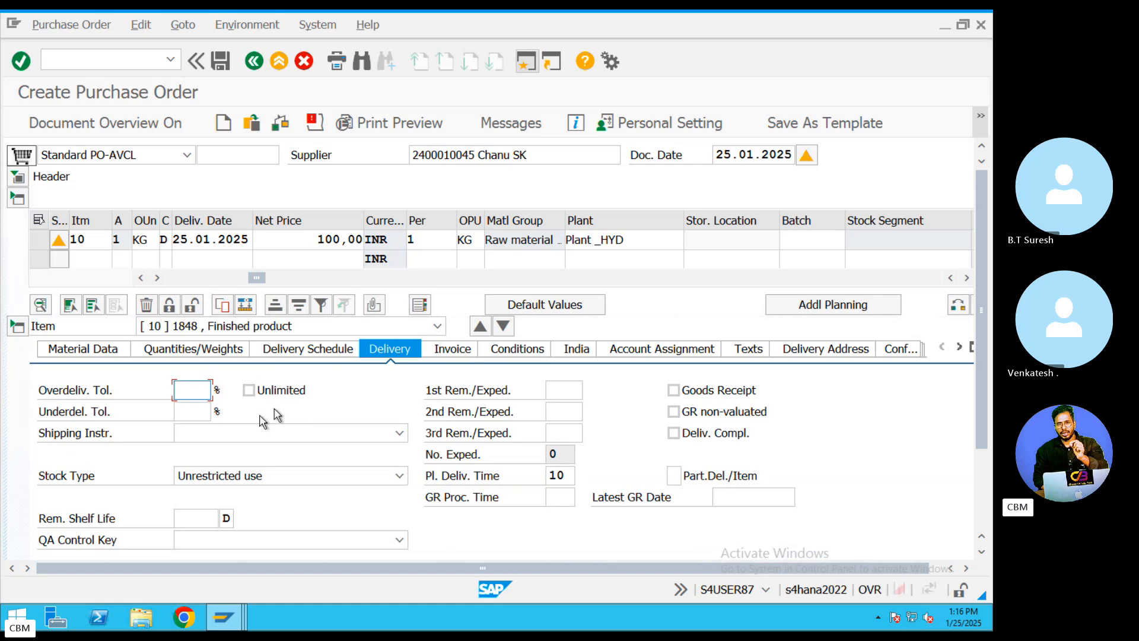
pyautogui.click(432, 354)
pyautogui.click(44, 432)
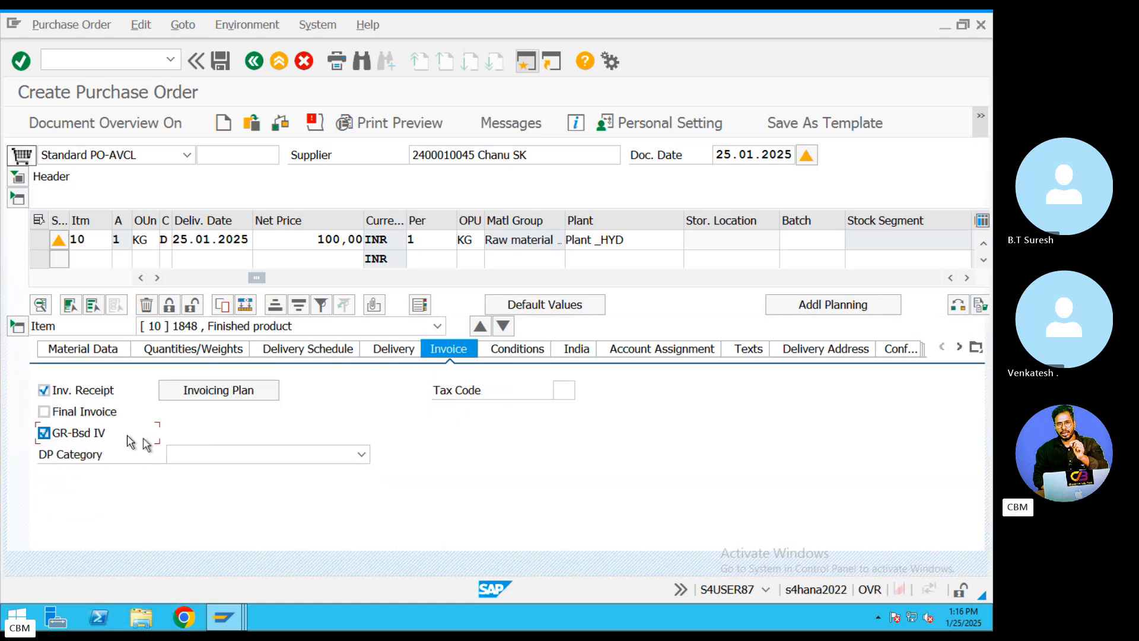
pyautogui.click(381, 354)
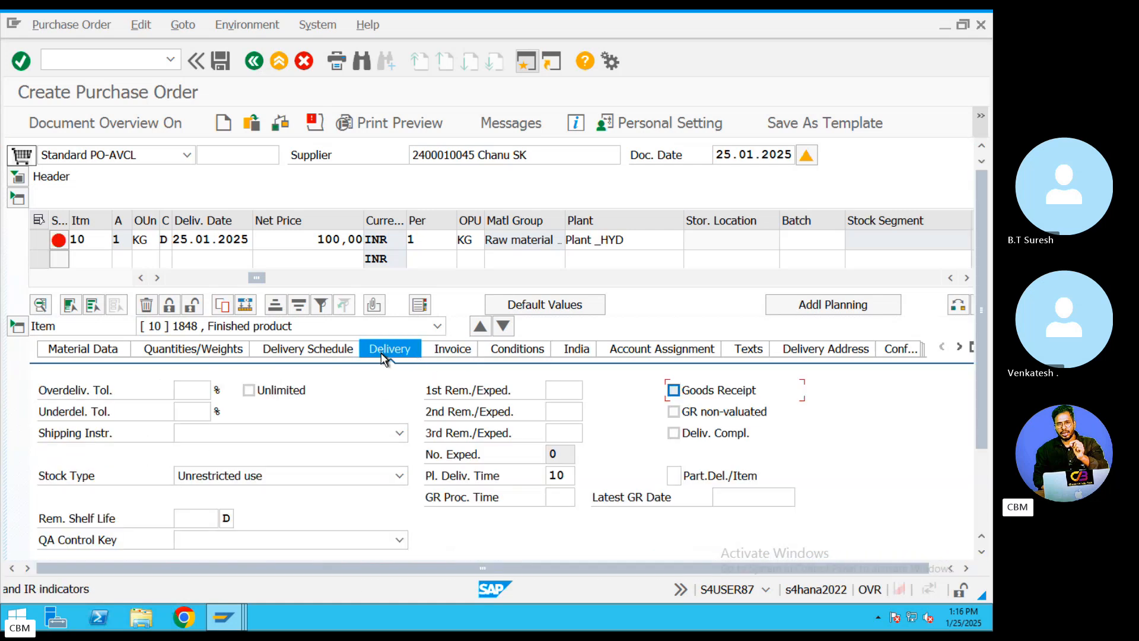
pyautogui.click(674, 391)
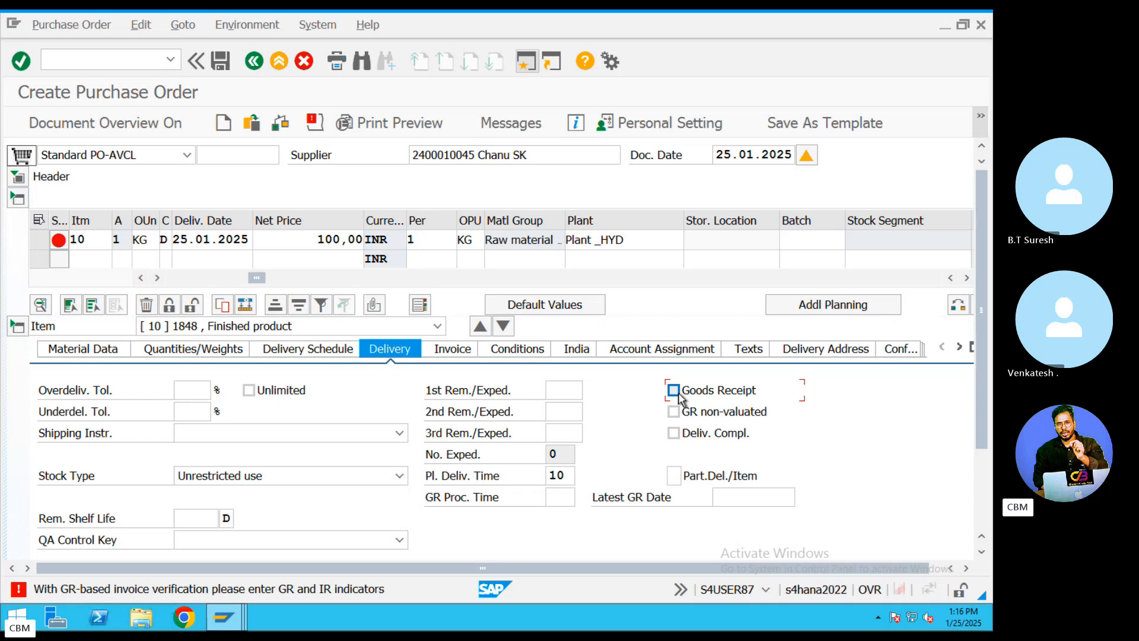
pyautogui.click(673, 433)
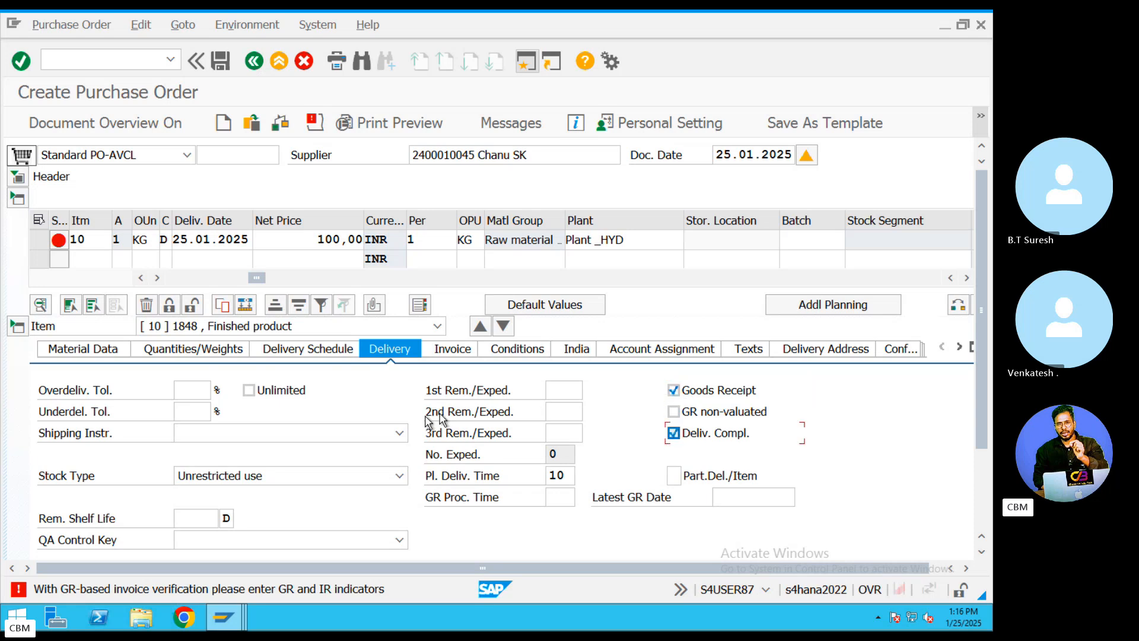
# - Open the third-party process PDF from the Skype chat and examine its purchase order delivery, MIGO and MB03 instructions
pyautogui.hotkey('ctrl', 'Left')
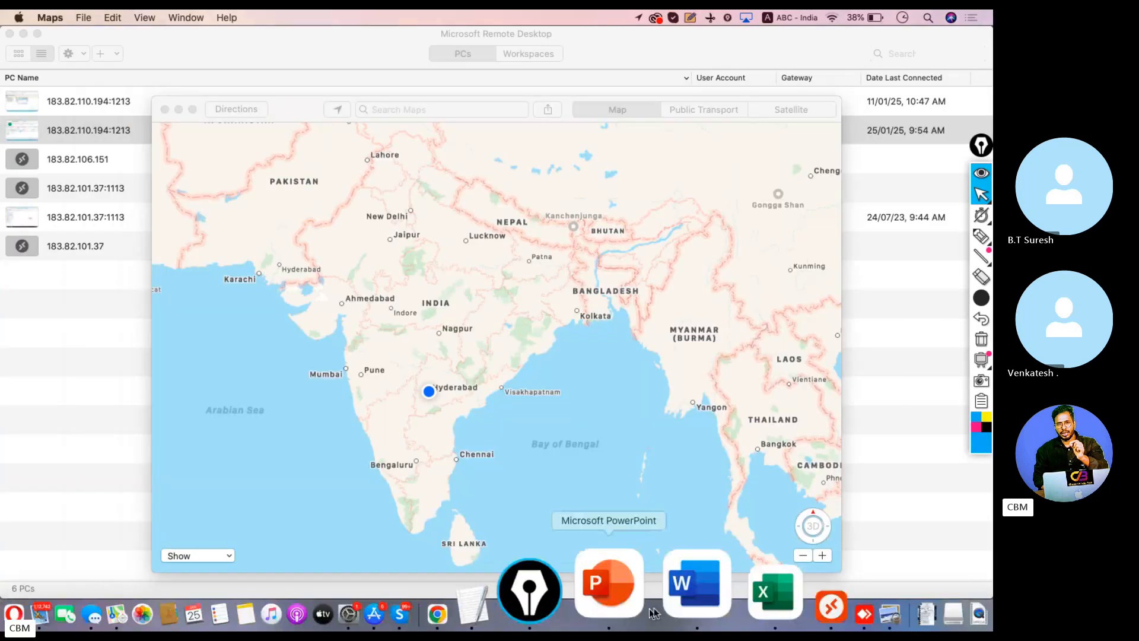
pyautogui.click(529, 598)
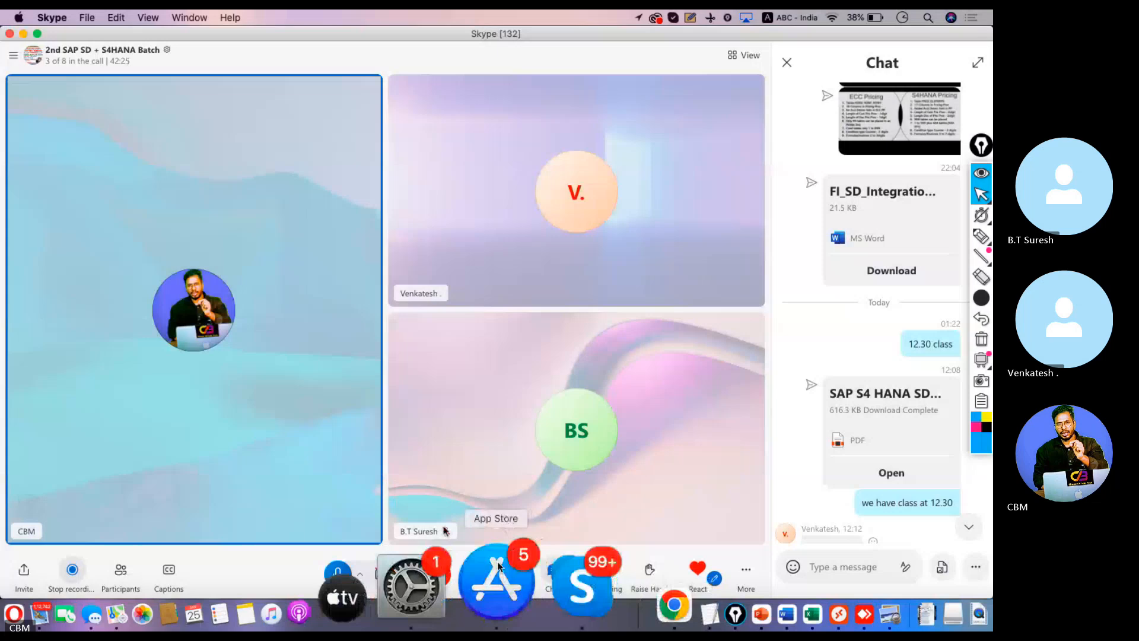
pyautogui.click(891, 472)
pyautogui.scroll(-10, 542, 373)
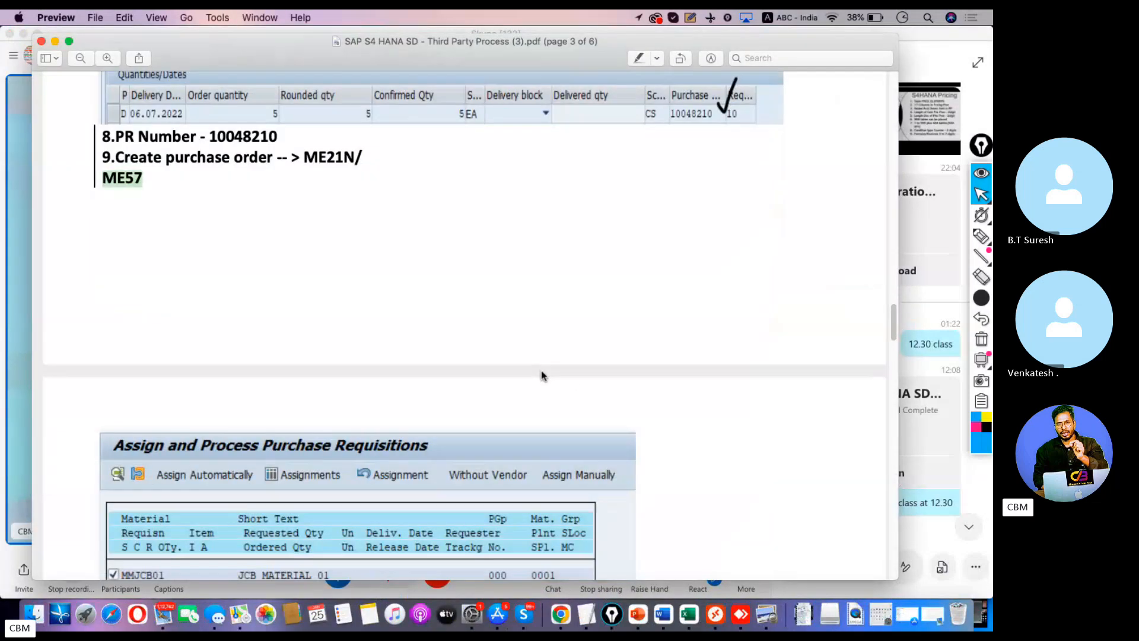
pyautogui.scroll(2, 398, 372)
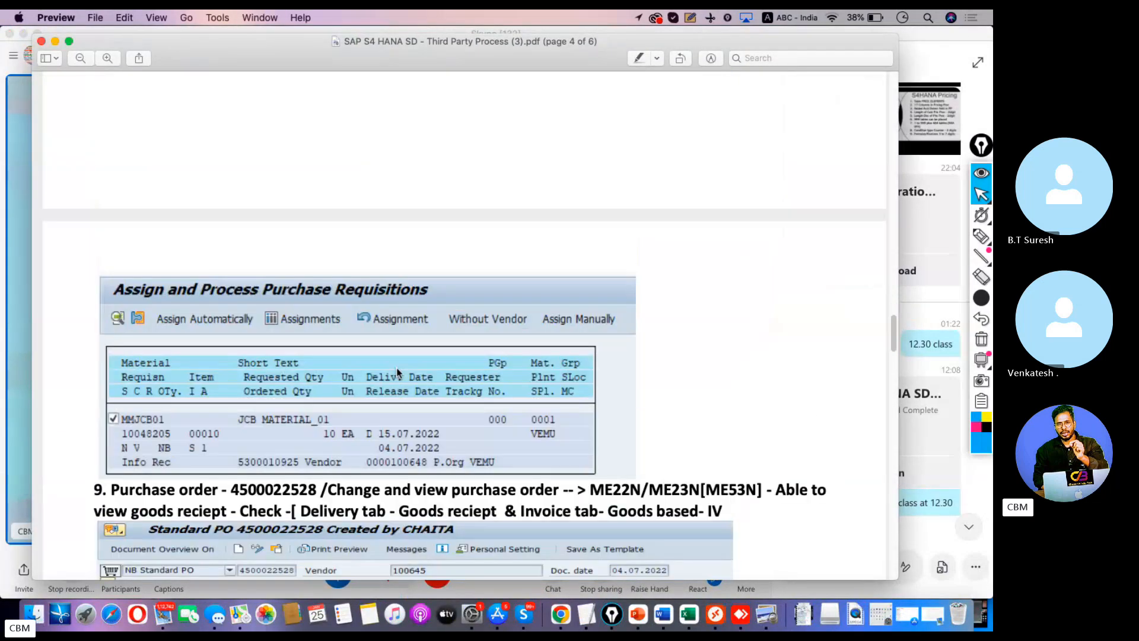
pyautogui.scroll(-5, 398, 373)
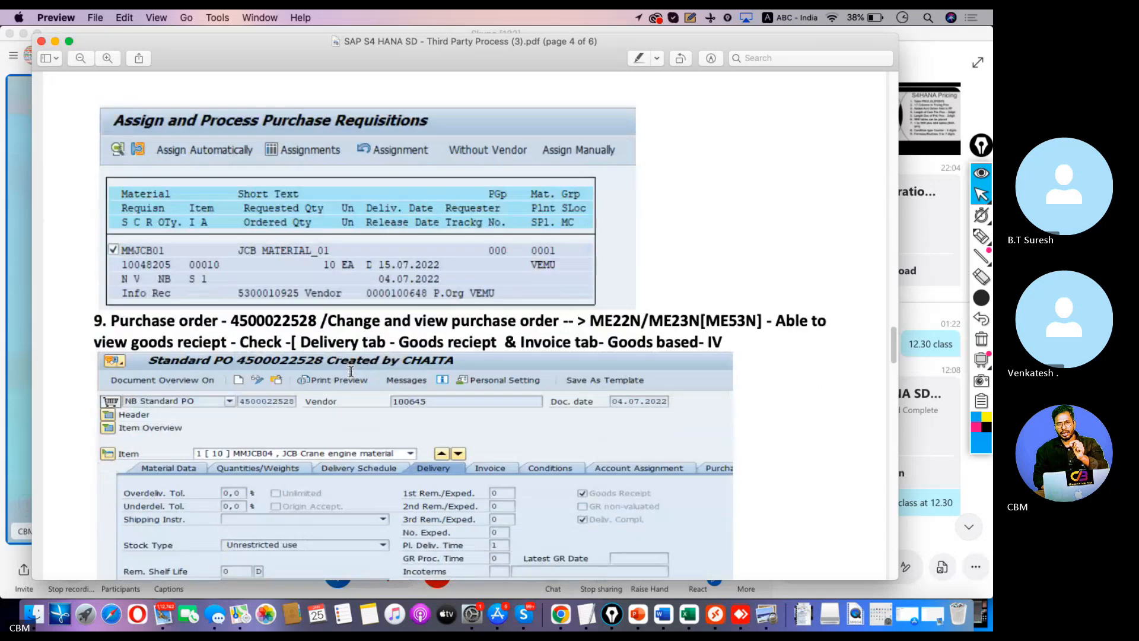
pyautogui.scroll(-5, 351, 371)
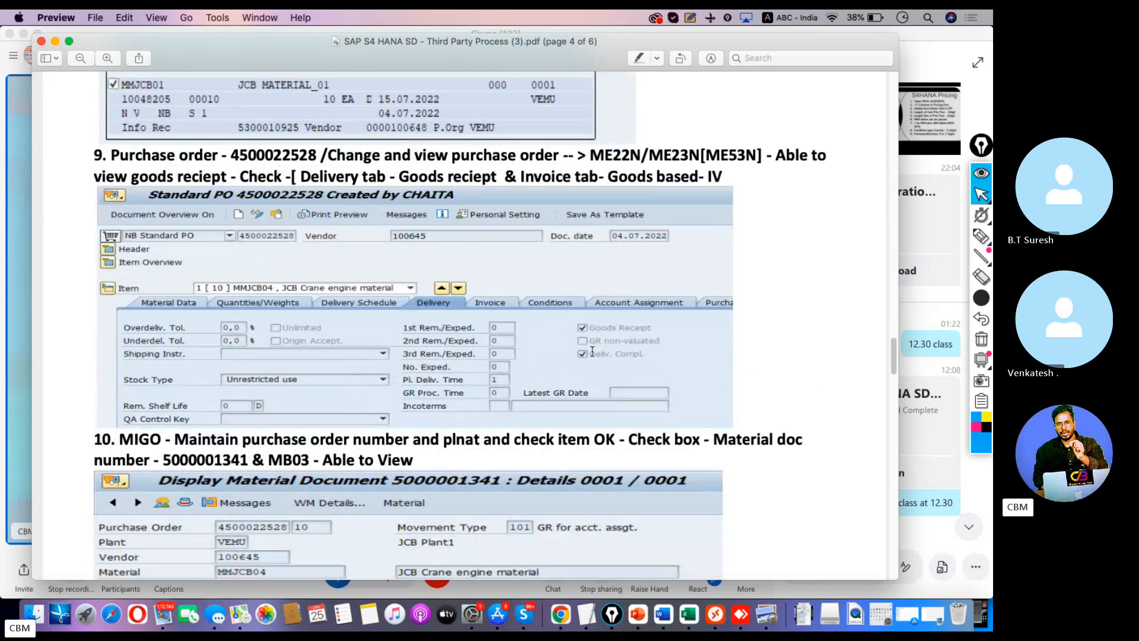
pyautogui.scroll(-5, 509, 389)
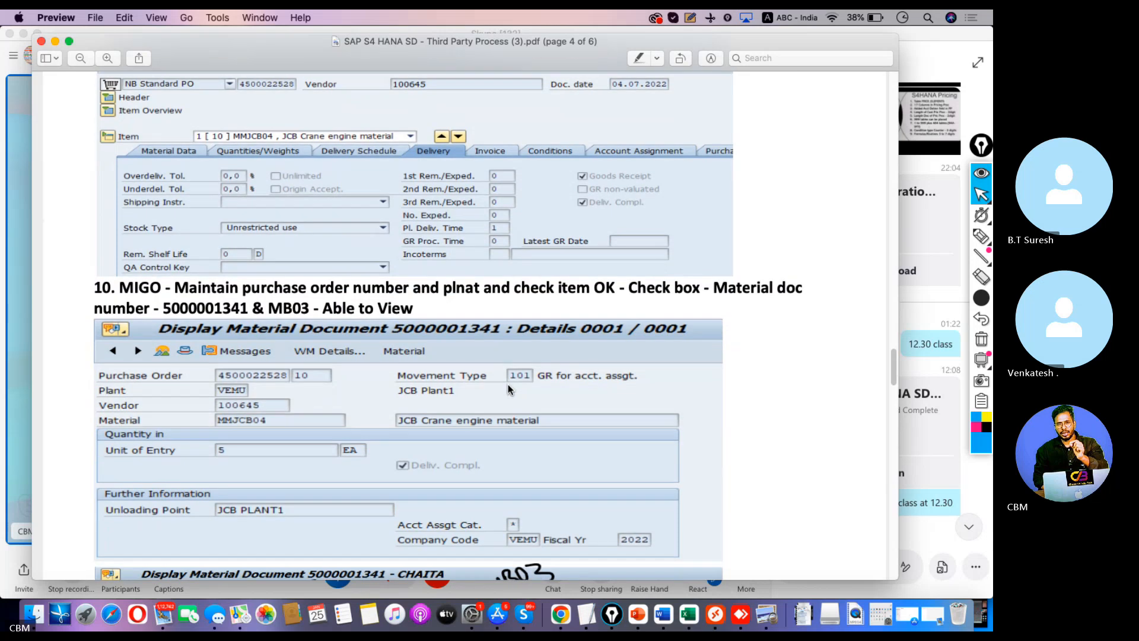
pyautogui.scroll(-1, 509, 389)
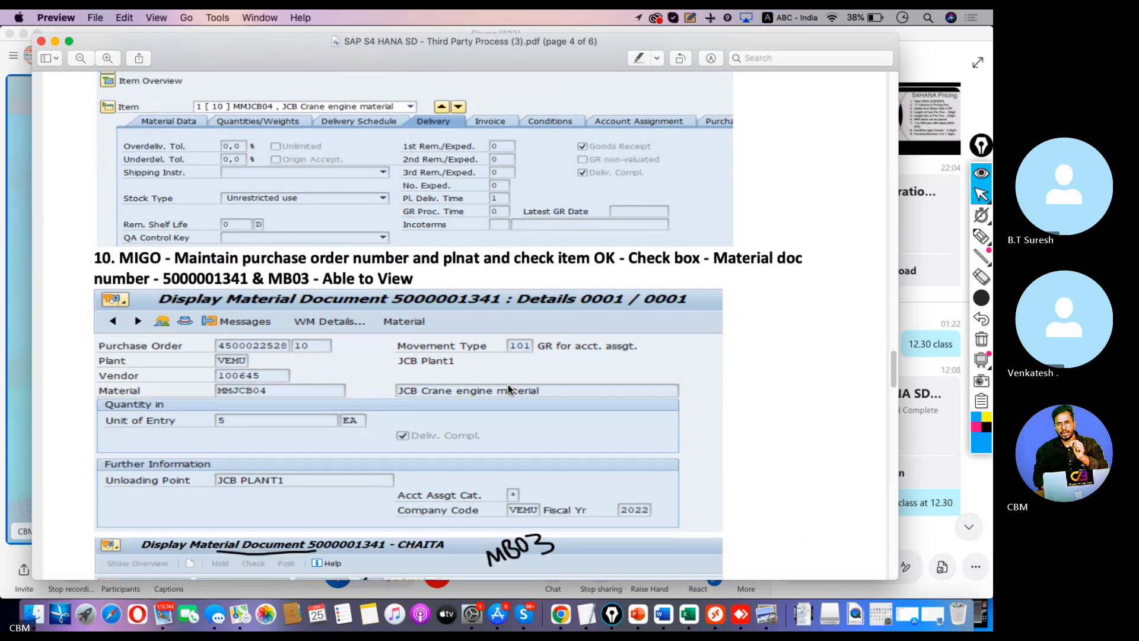
pyautogui.scroll(-5, 509, 389)
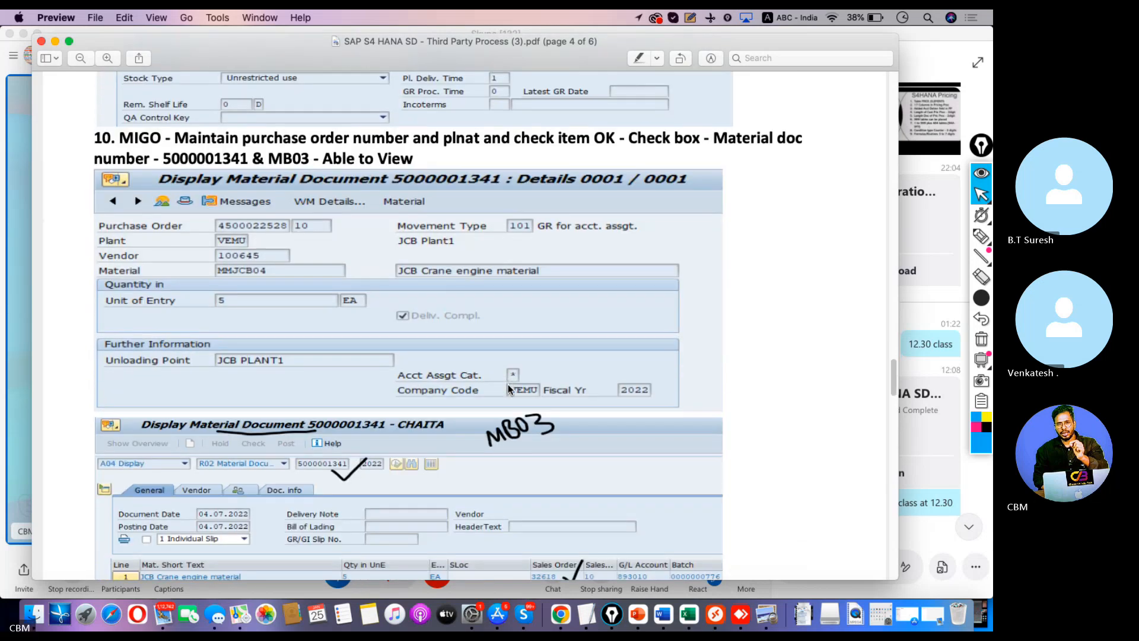
pyautogui.scroll(-1, 509, 390)
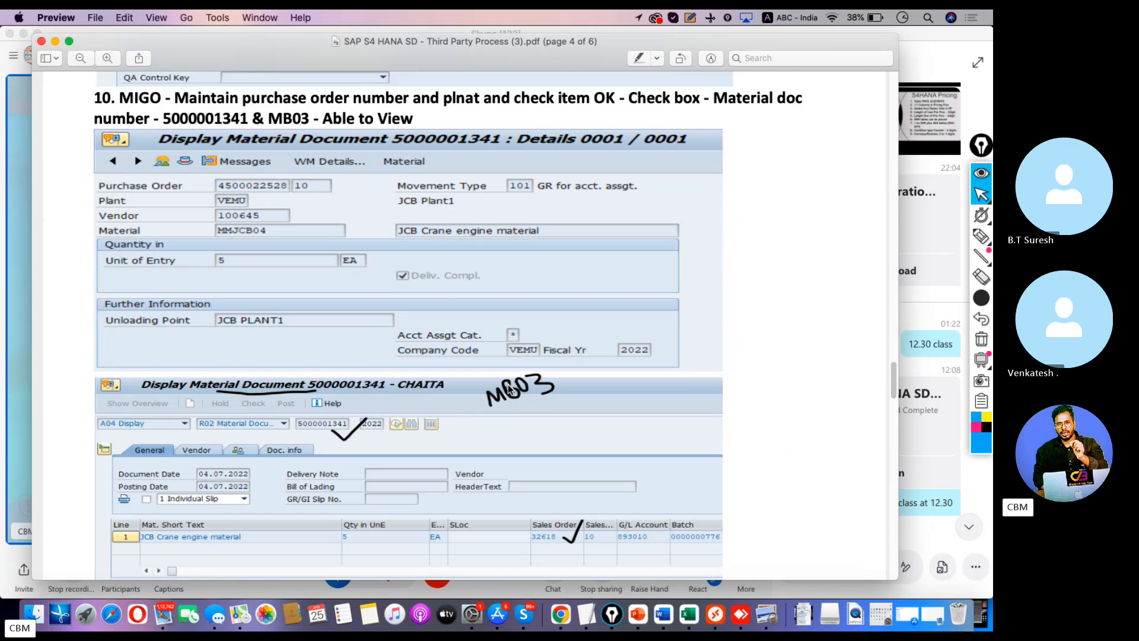
# - Return to the SAP remote desktop session and save the purchase order
pyautogui.click(717, 609)
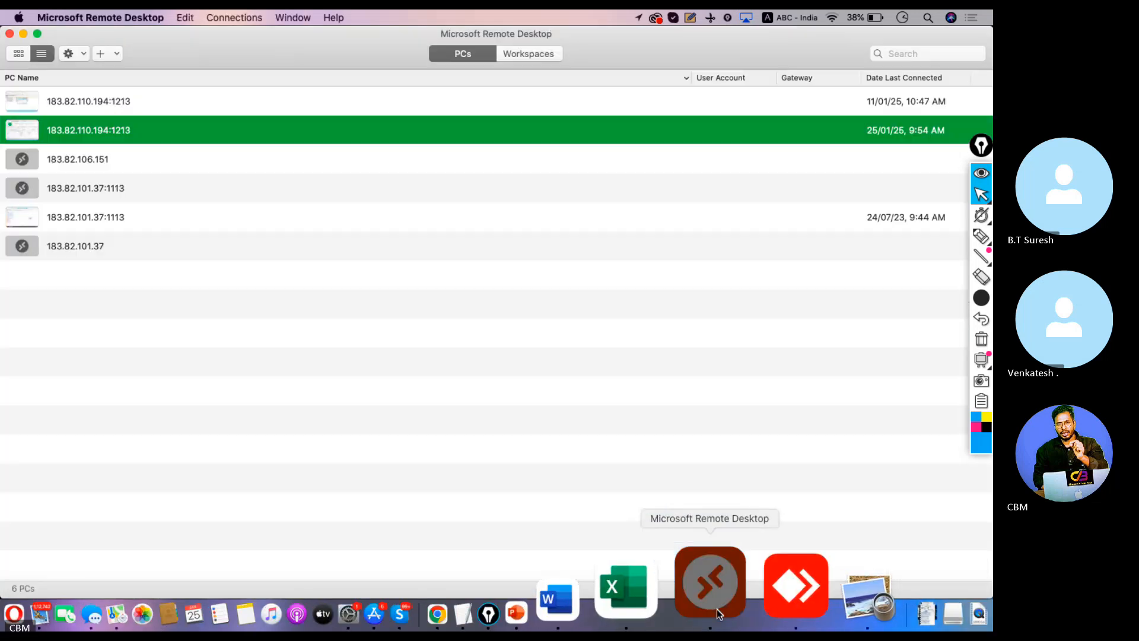
pyautogui.scroll(-4, 282, 475)
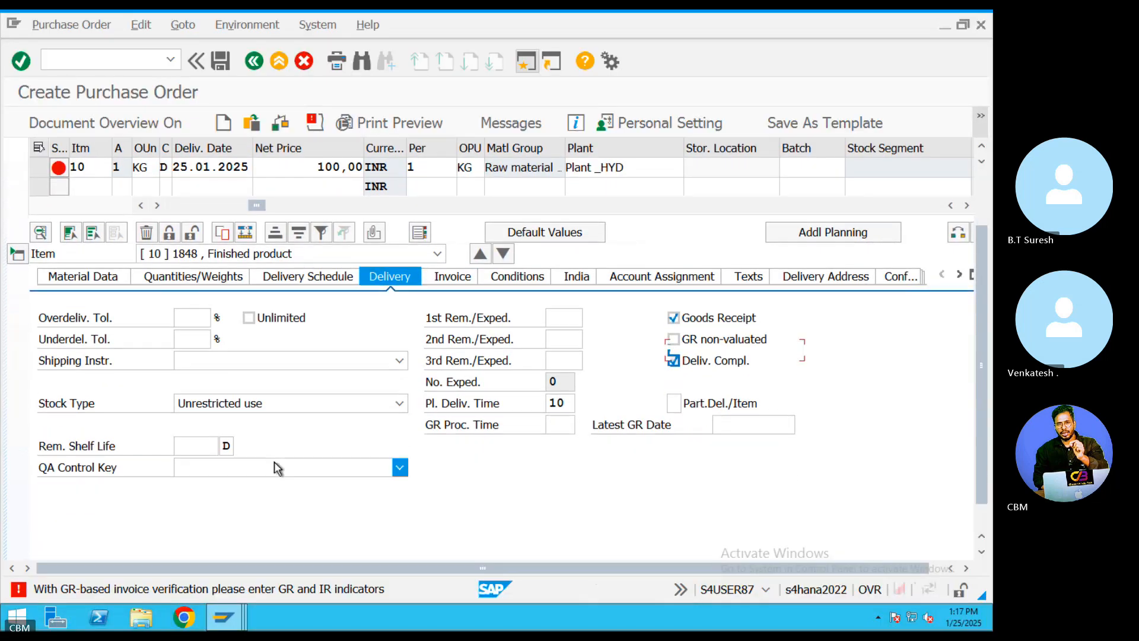
pyautogui.scroll(4, 277, 469)
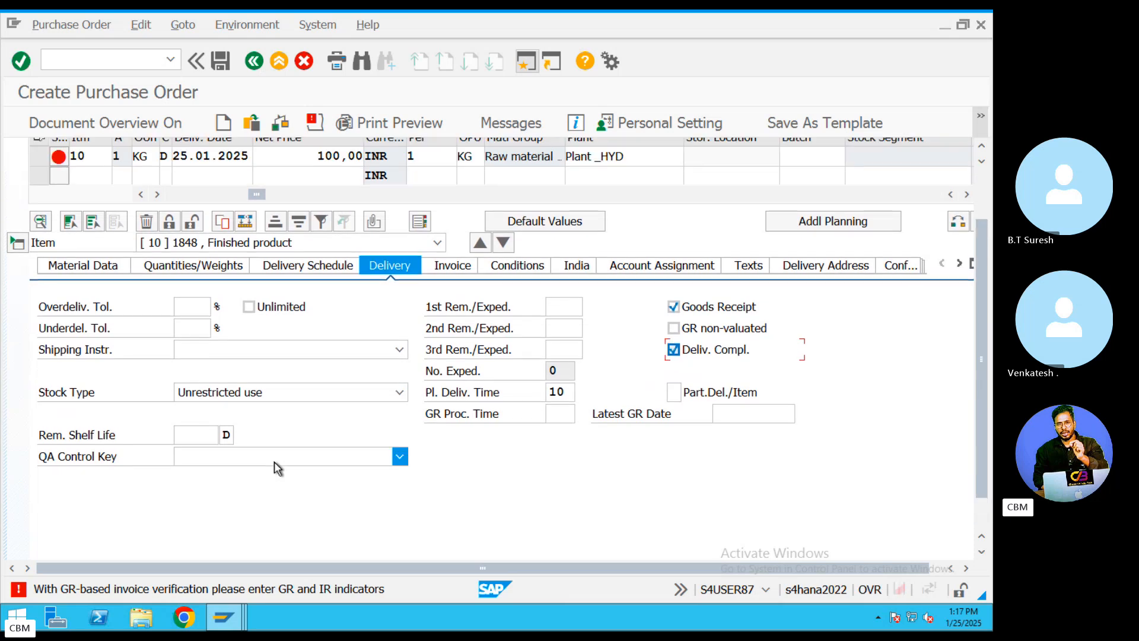
pyautogui.click(223, 64)
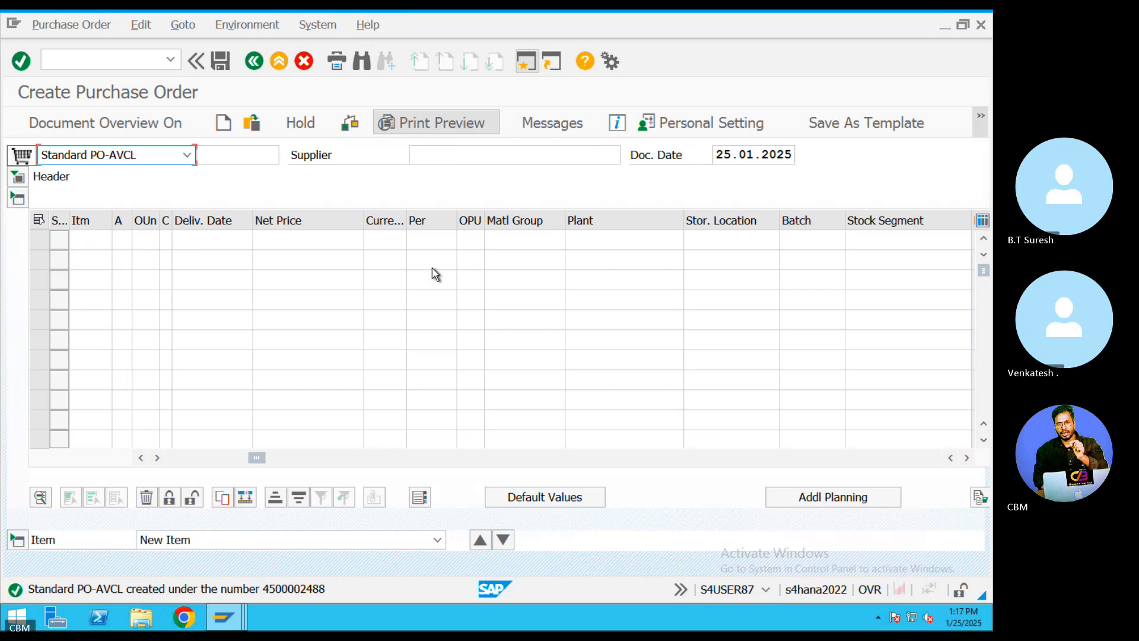
pyautogui.hotkey('ctrl', 'Left')
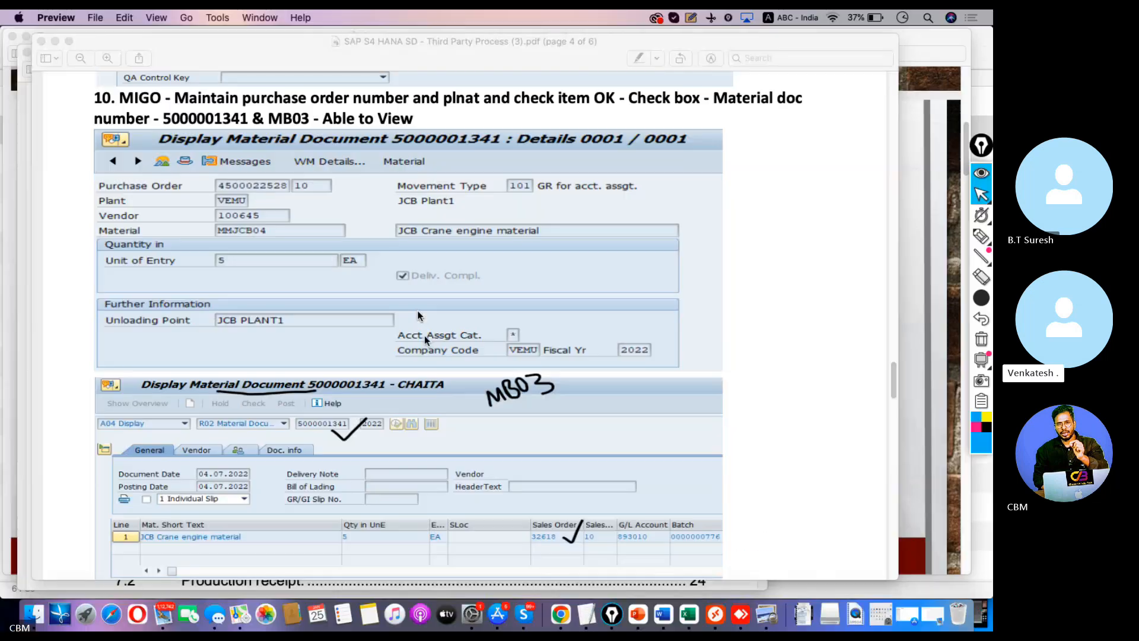
pyautogui.click(525, 613)
pyautogui.press('super+Tab')
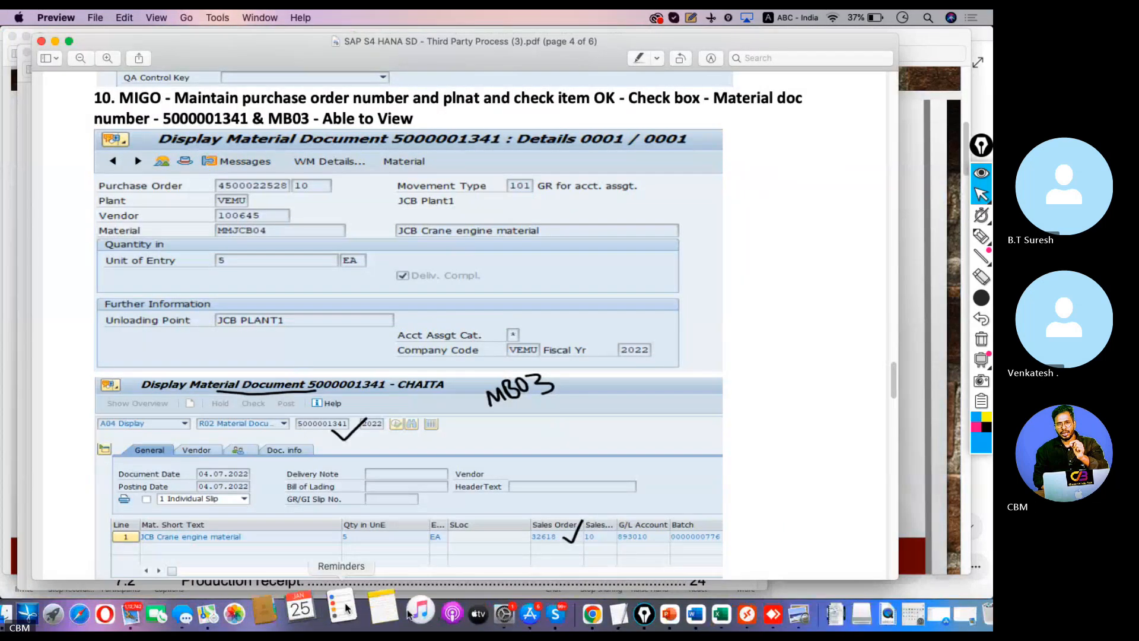
pyautogui.click(525, 613)
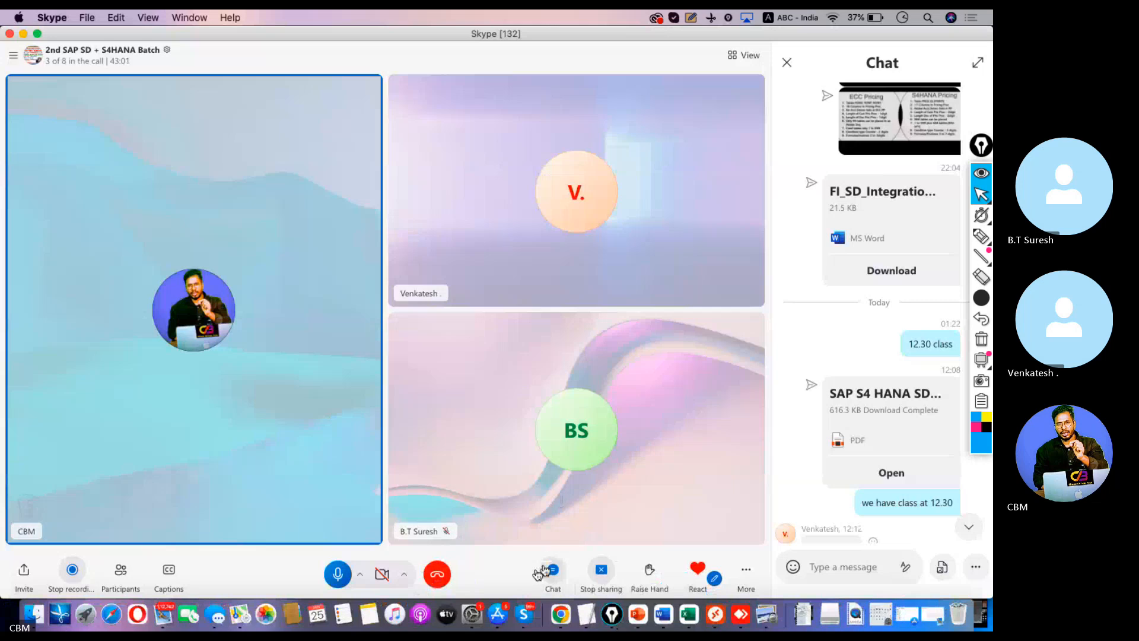
pyautogui.press('super+Tab')
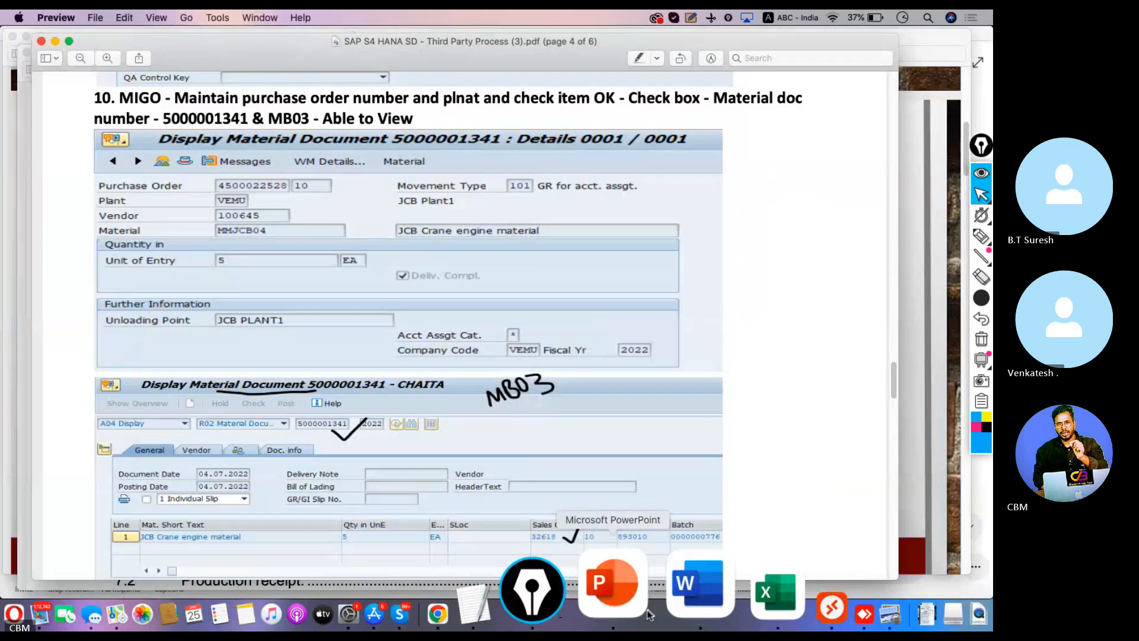
pyautogui.click(713, 603)
# - Copy the new purchase order number from the status message's details and close the details window
pyautogui.doubleClick(292, 586)
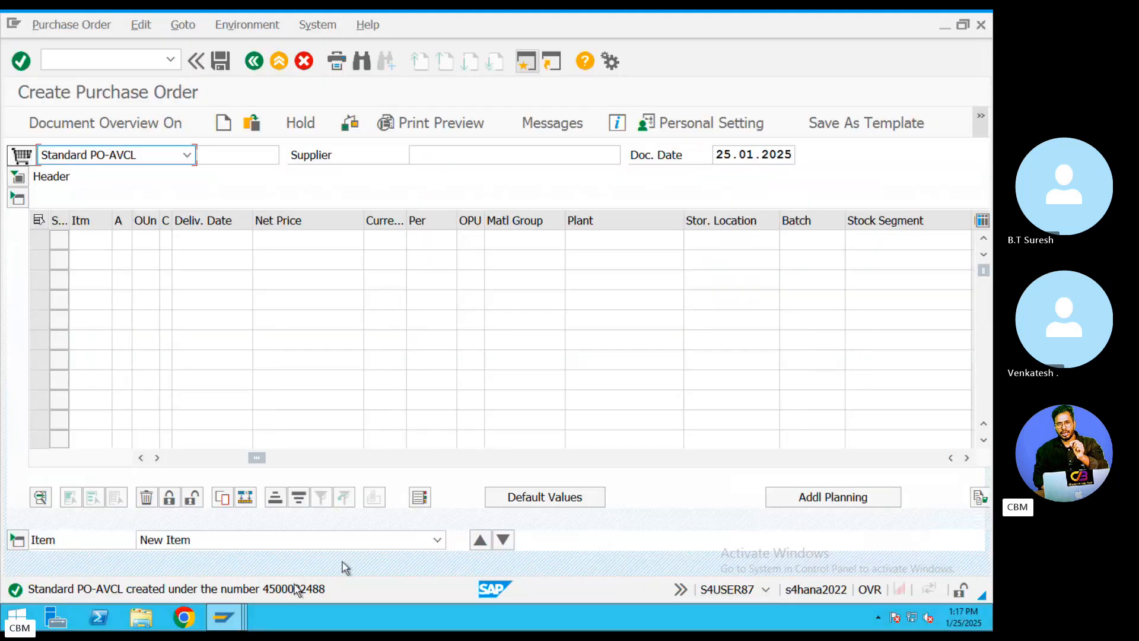
pyautogui.moveTo(307, 129); pyautogui.dragTo(259, 129)
pyautogui.hotkey('ctrl', 'c')
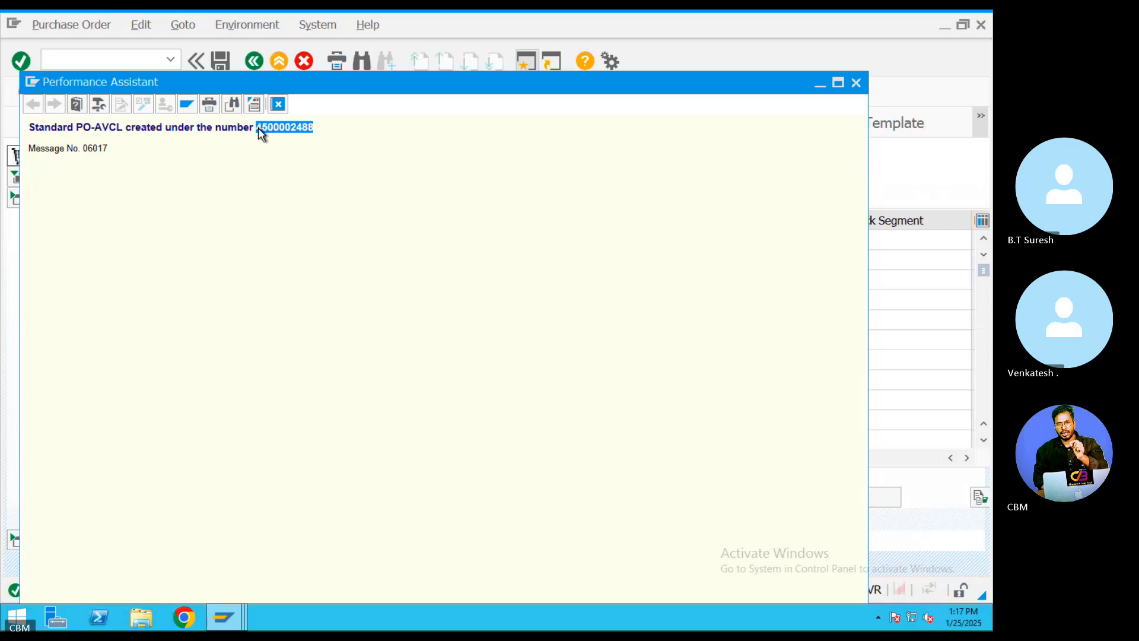
pyautogui.click(278, 104)
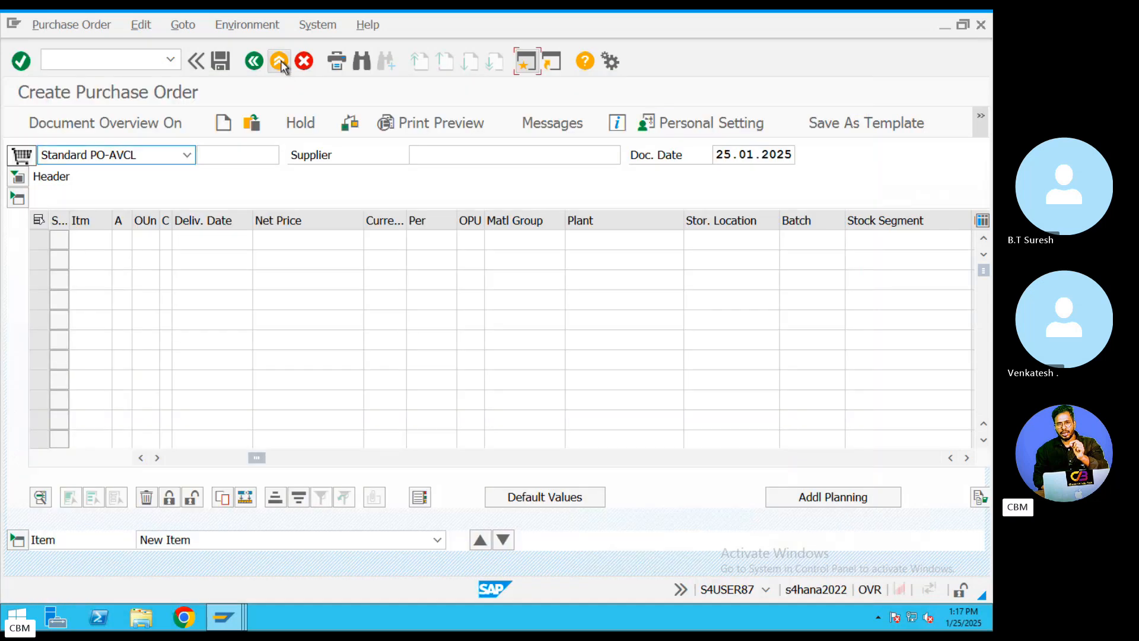
# - Leave the purchase order screen, check the next transaction in the PDF guide, and start MIGO
pyautogui.click(280, 61)
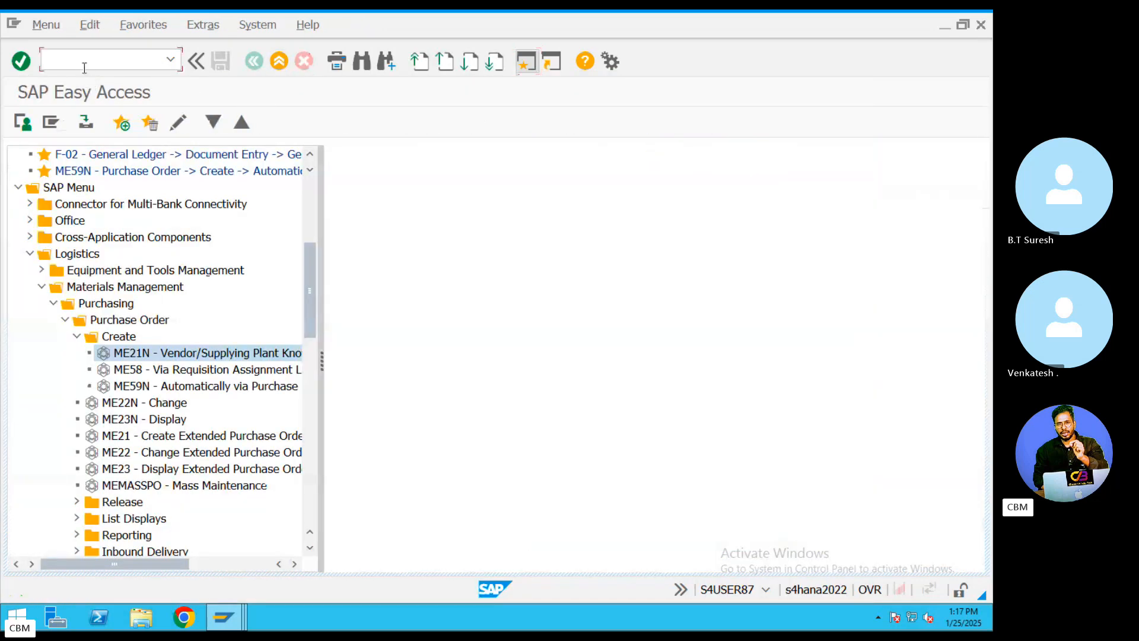
pyautogui.hotkey('ctrl', 'Left')
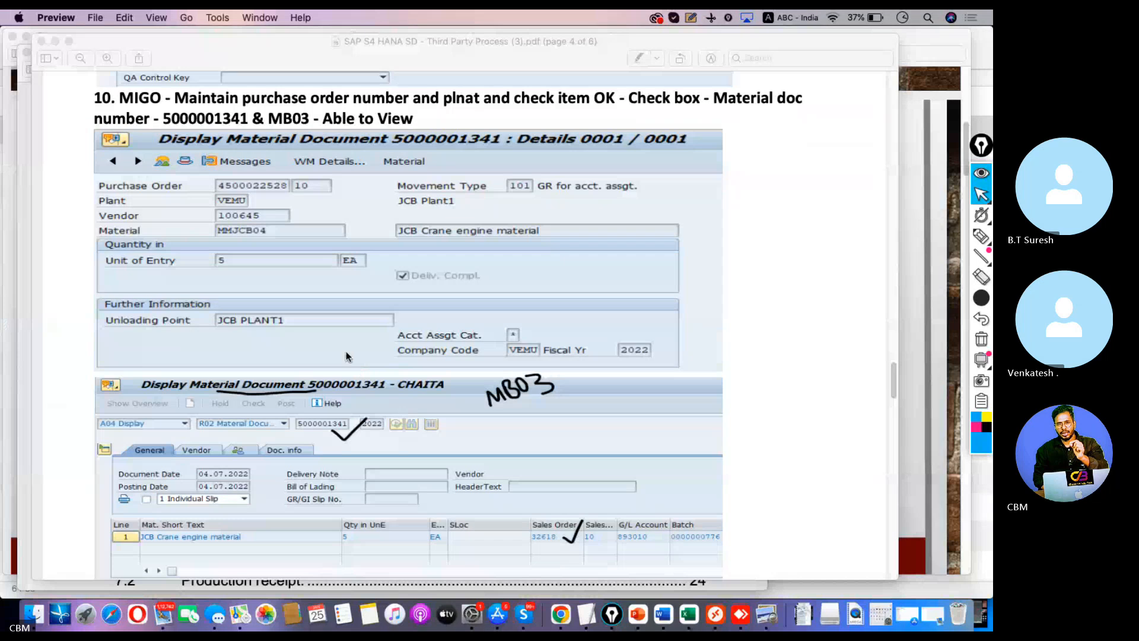
pyautogui.click(714, 611)
pyautogui.write('MIGO')
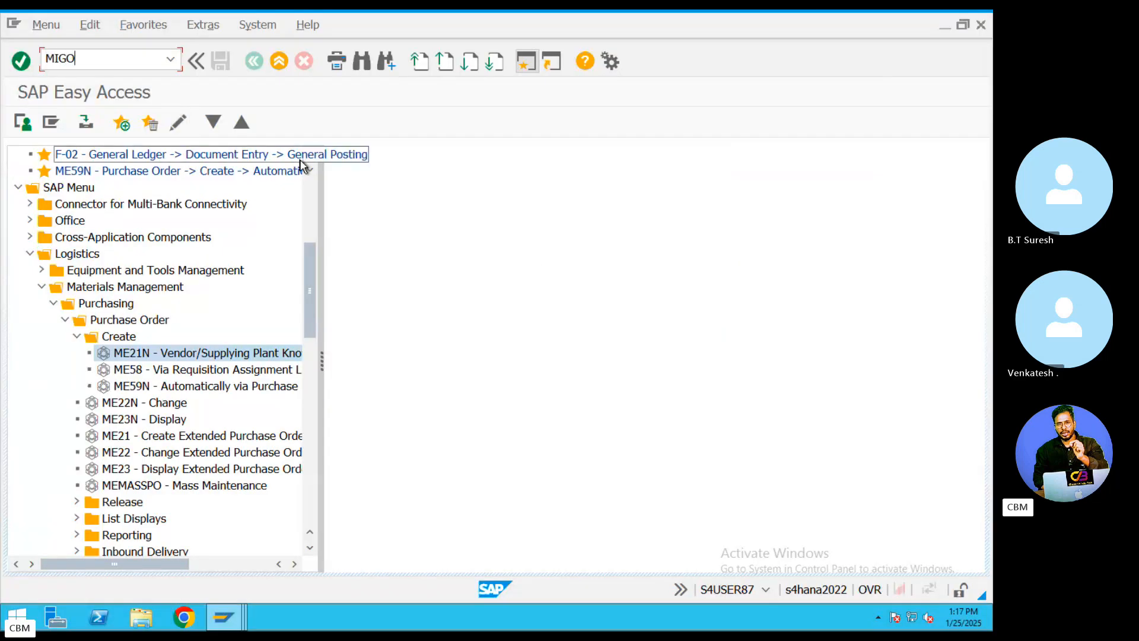
pyautogui.press('Return')
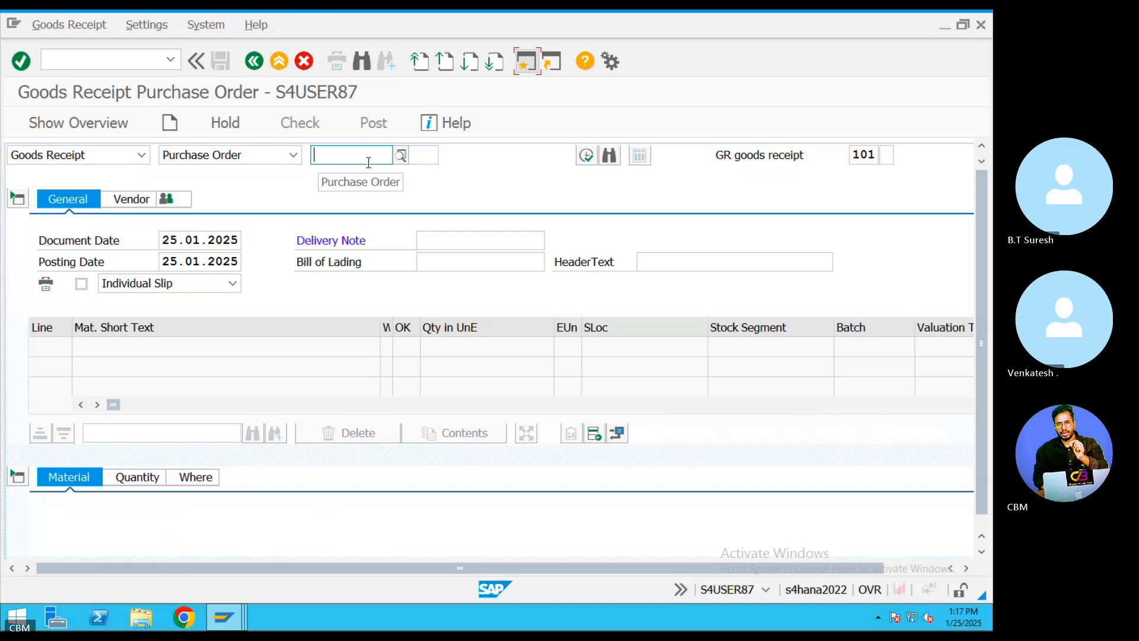
# - Load the copied purchase order number for a Goods Receipt with reference to Purchase Order
pyautogui.hotkey('ctrl', 'v')
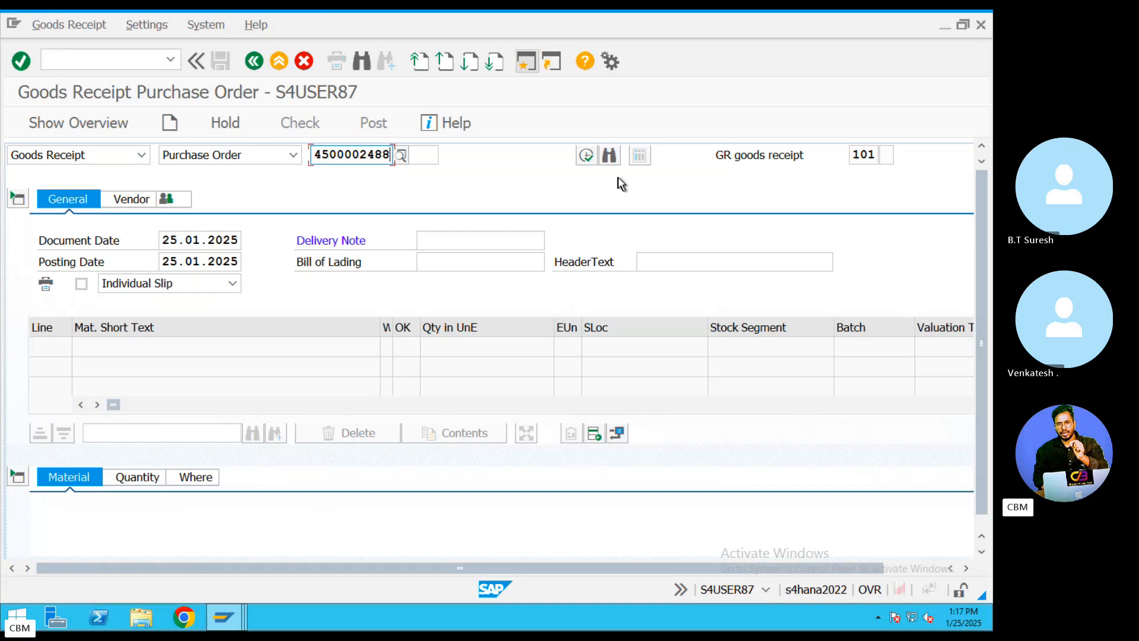
pyautogui.click(95, 156)
pyautogui.click(75, 173)
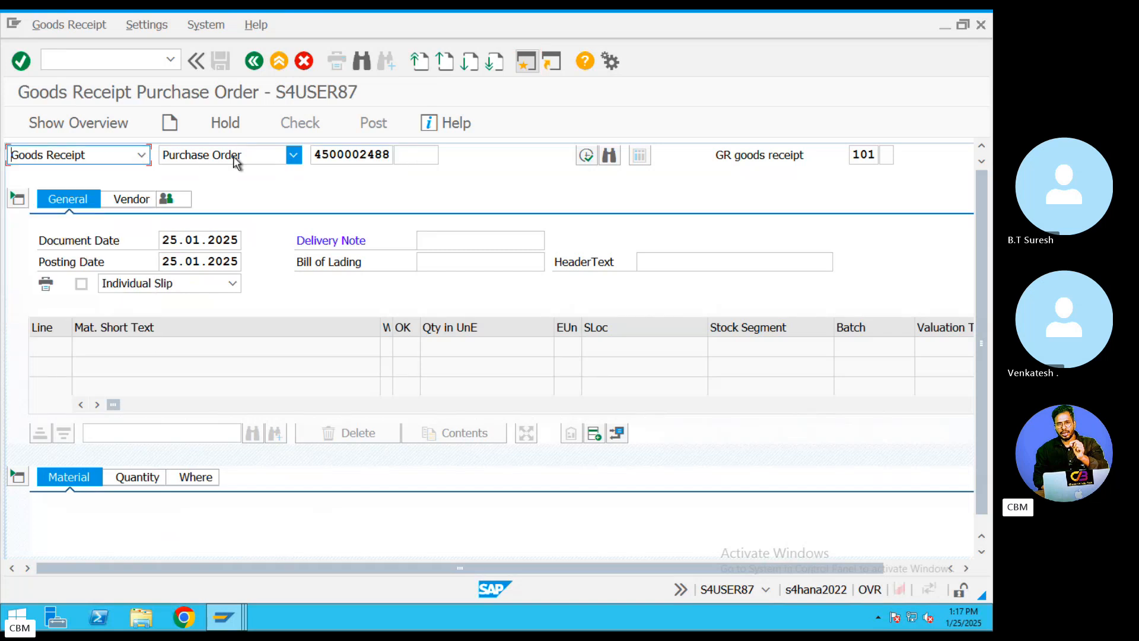
pyautogui.click(233, 156)
pyautogui.click(198, 247)
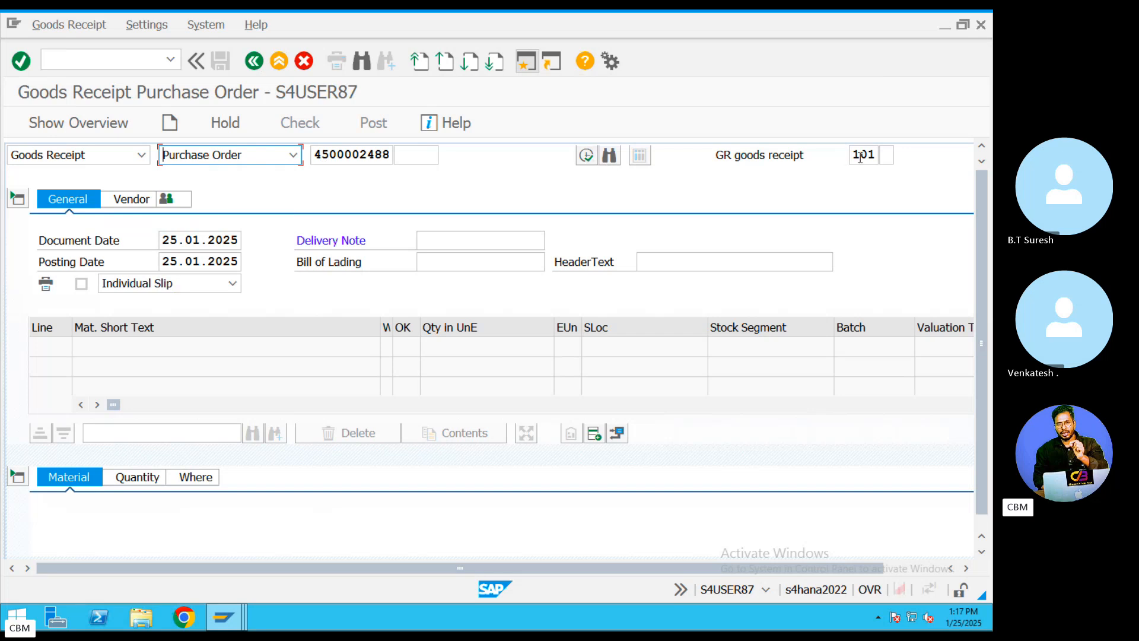
pyautogui.click(587, 156)
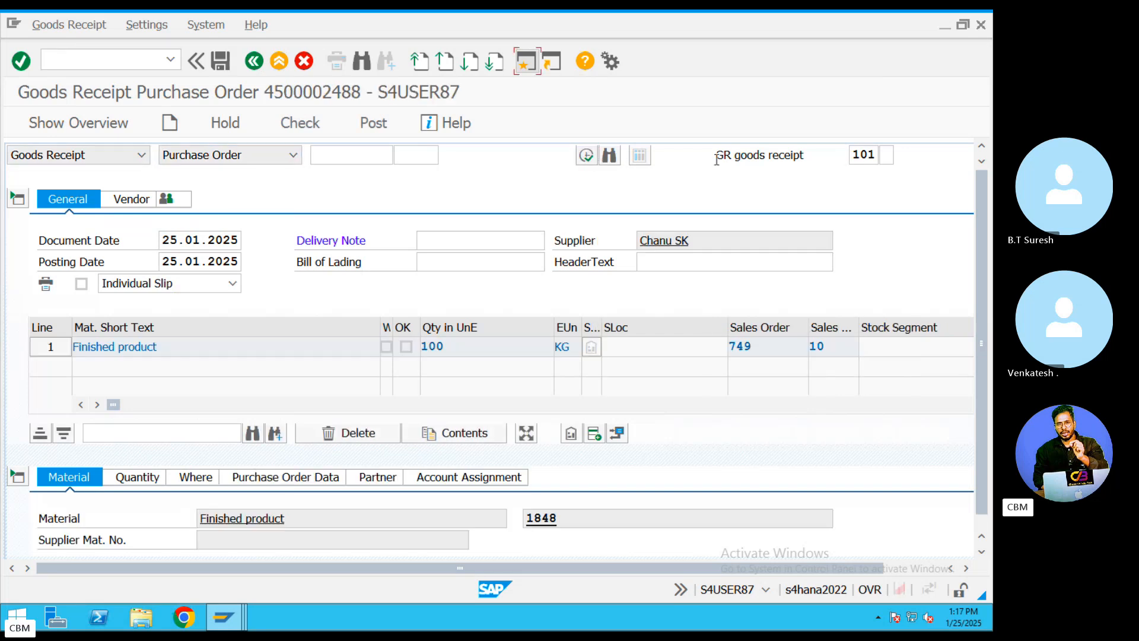
# - Review the receipt line's sales order and stock type options, and mark the line as Item OK
pyautogui.moveTo(767, 351); pyautogui.dragTo(716, 349)
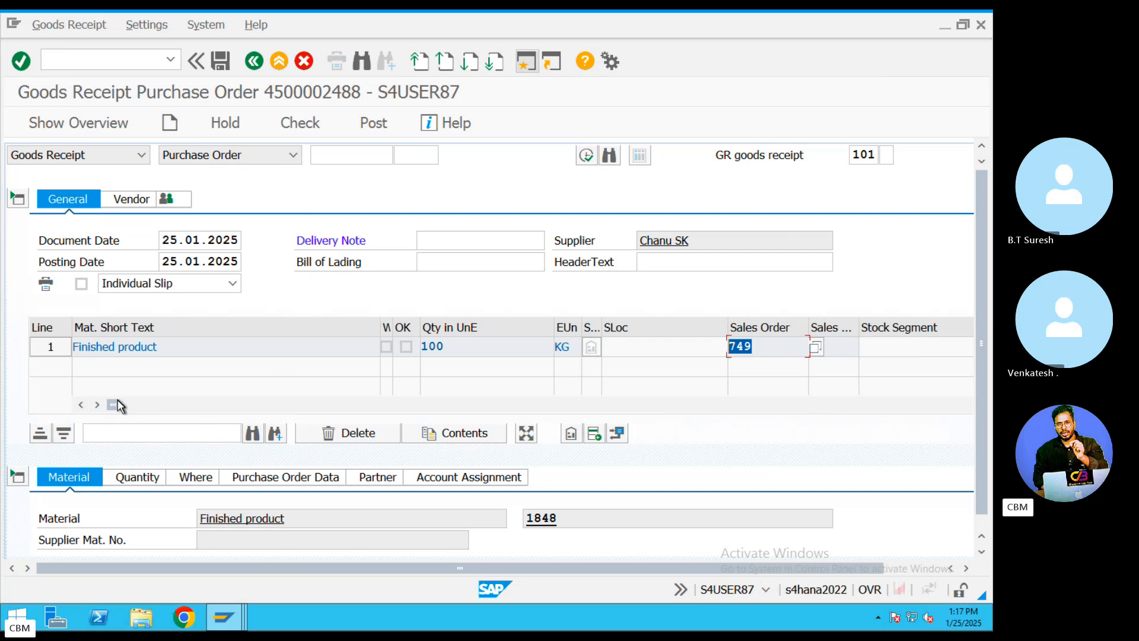
pyautogui.moveTo(119, 405); pyautogui.dragTo(188, 405)
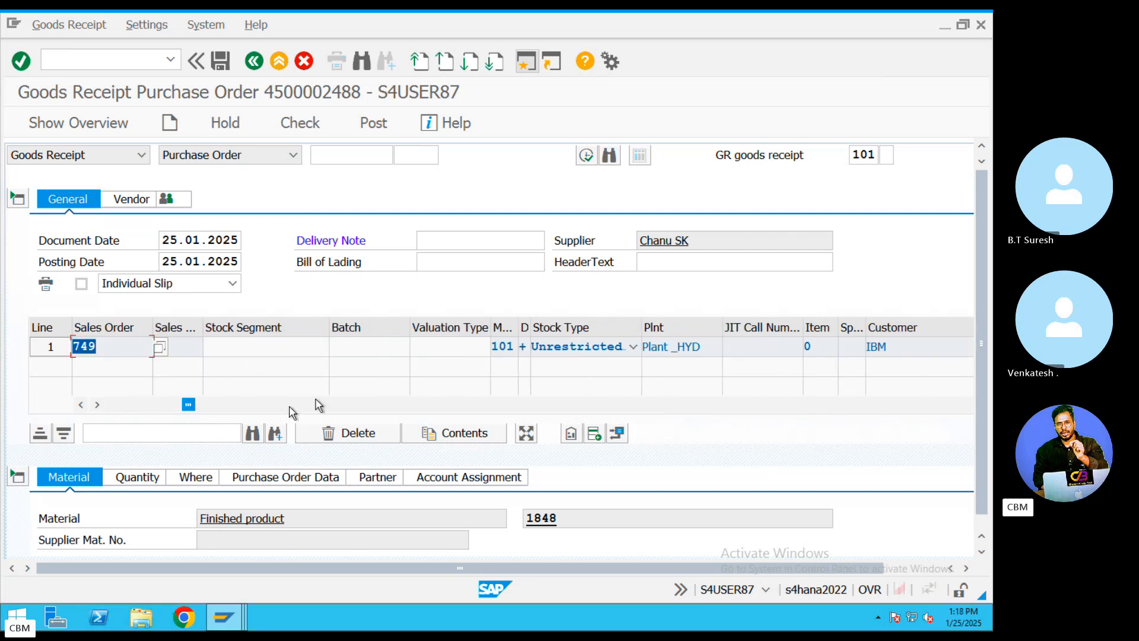
pyautogui.click(634, 346)
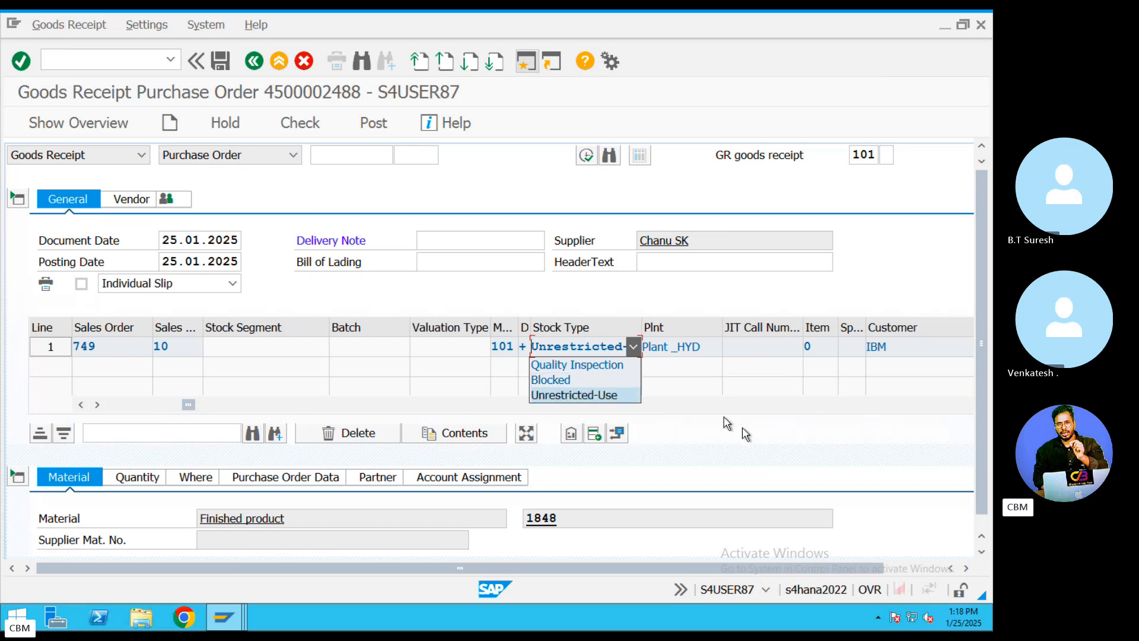
pyautogui.click(757, 437)
pyautogui.scroll(-4, 299, 422)
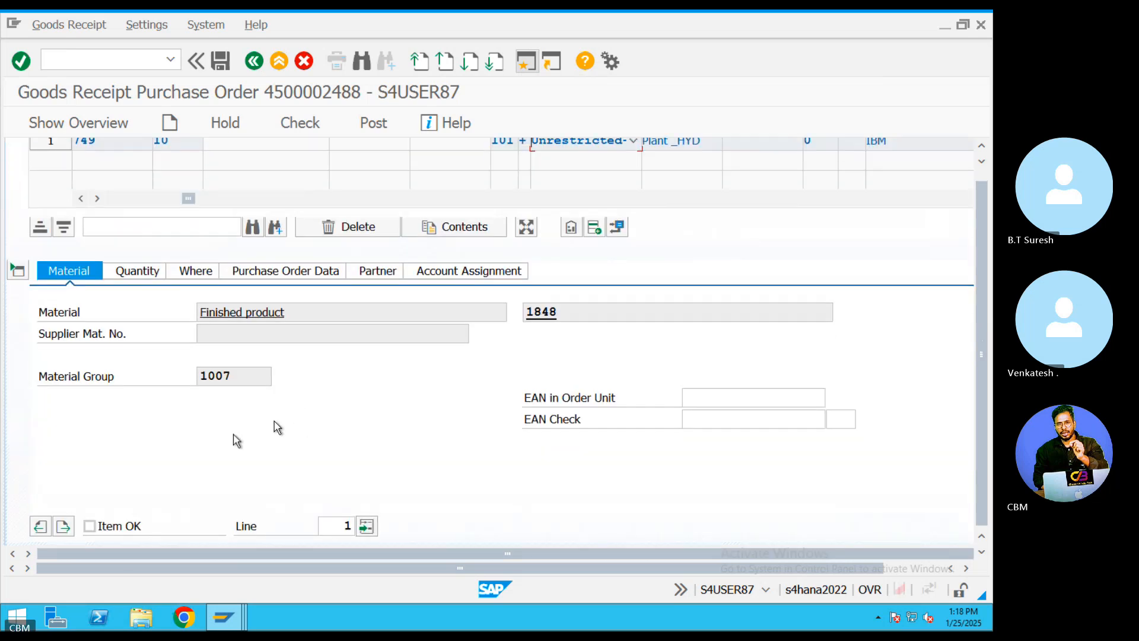
pyautogui.click(89, 526)
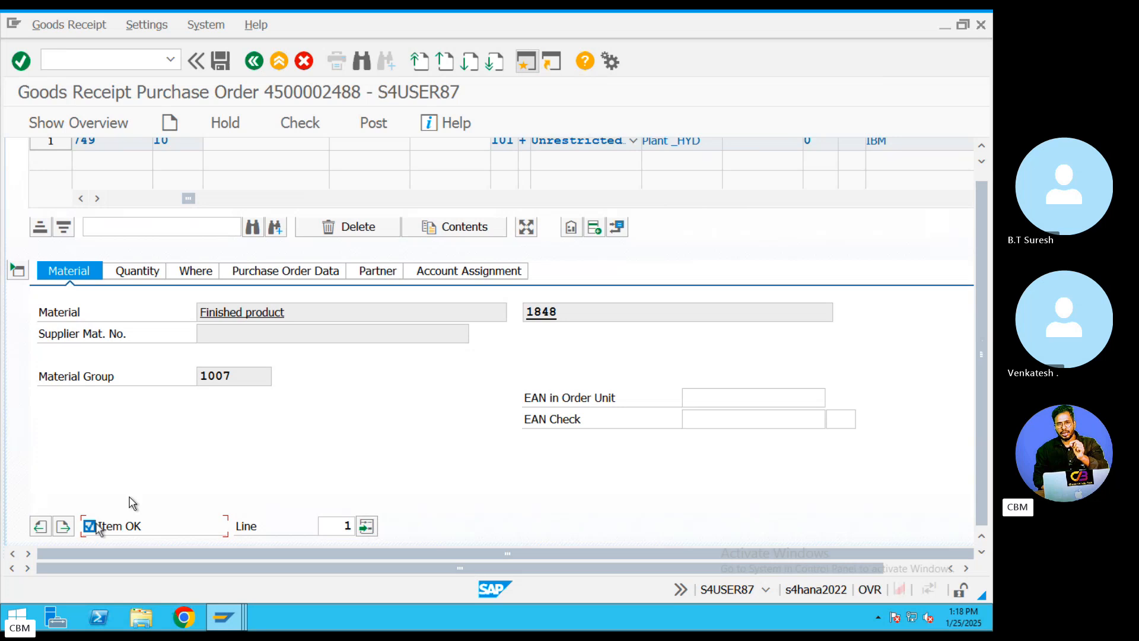
# - Examine the receipt item's quantity, purchase order data and account assignment details
pyautogui.click(143, 272)
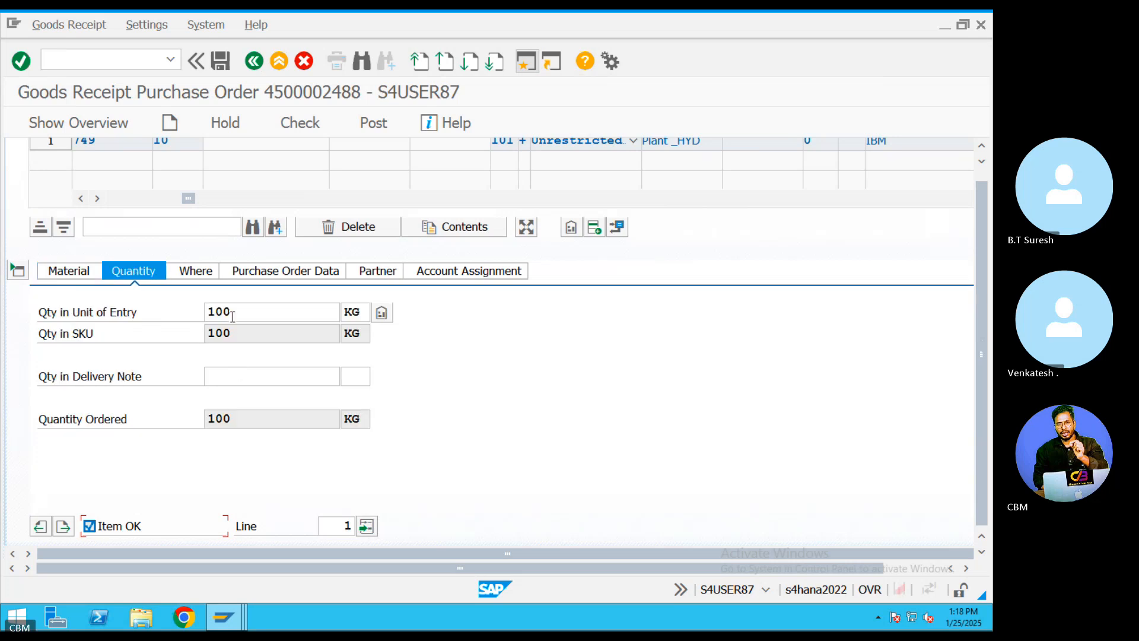
pyautogui.moveTo(235, 312); pyautogui.dragTo(187, 314)
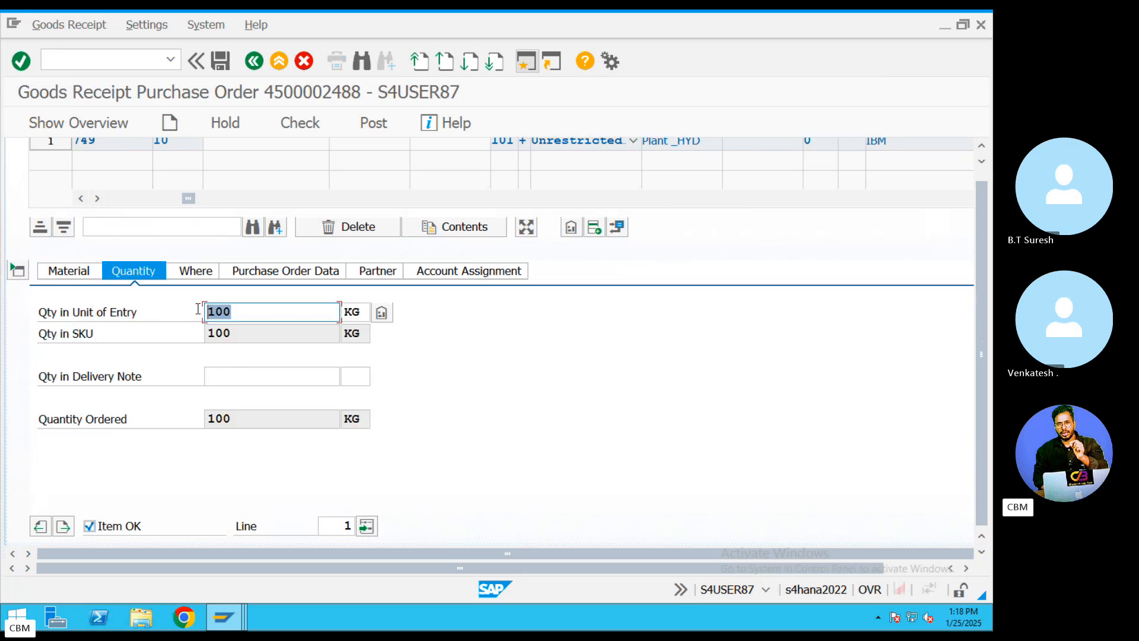
pyautogui.moveTo(239, 313); pyautogui.dragTo(186, 312)
pyautogui.click(195, 271)
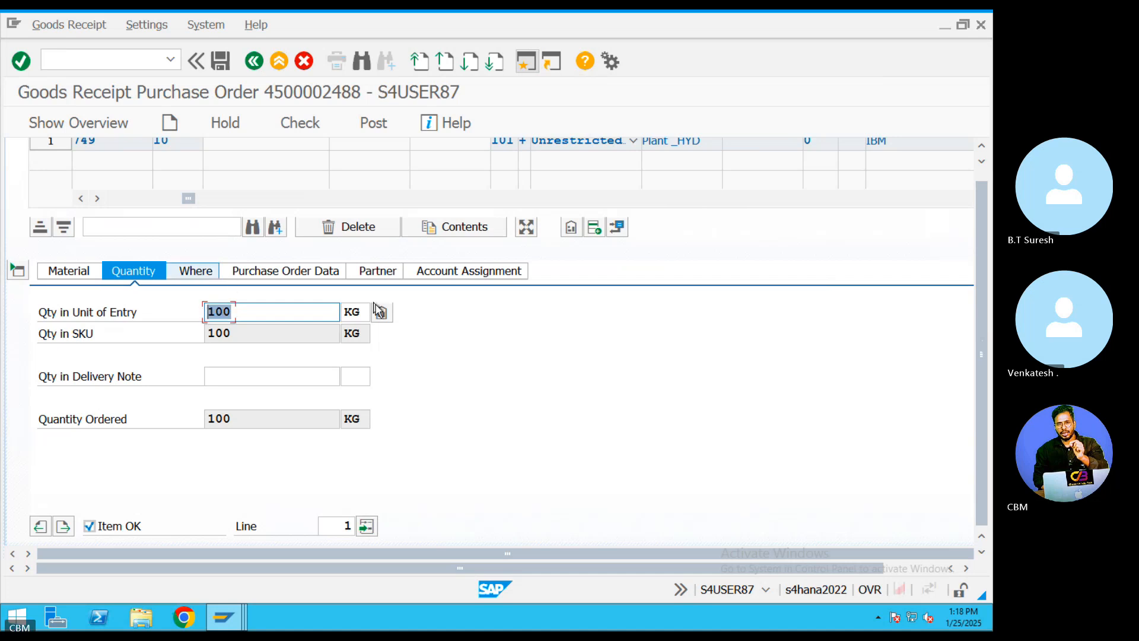
pyautogui.click(259, 273)
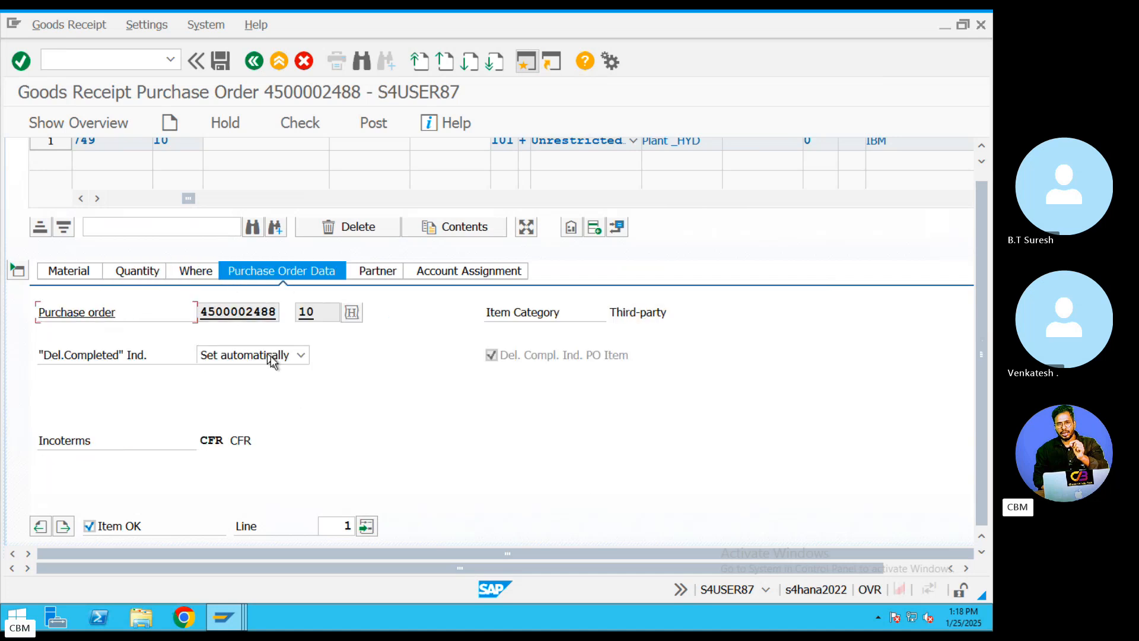
pyautogui.click(464, 273)
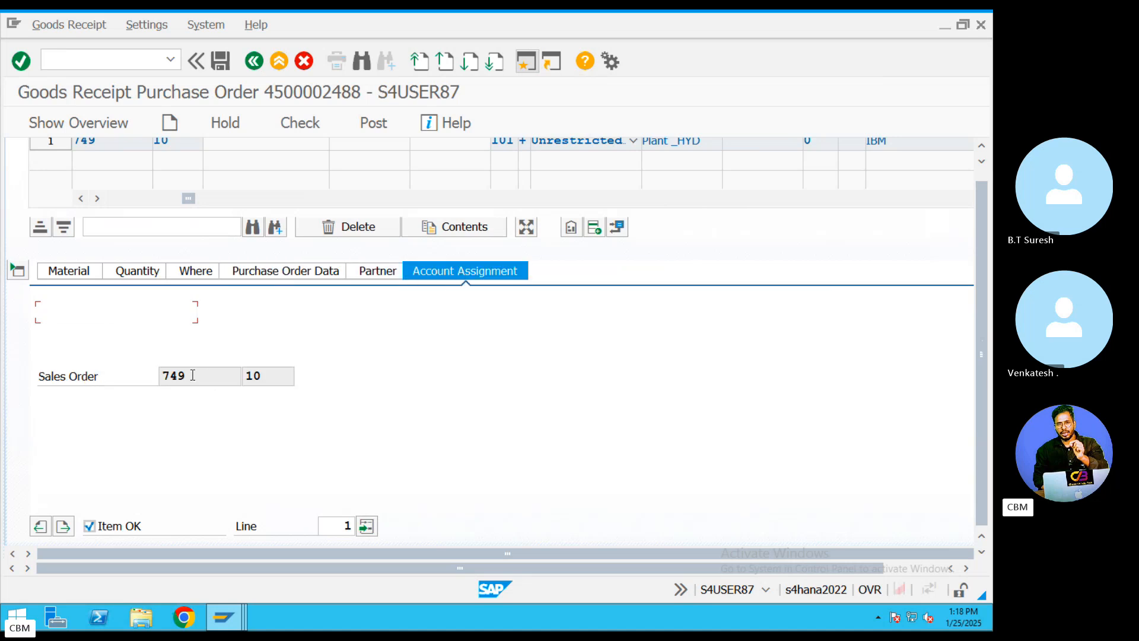
pyautogui.moveTo(243, 377); pyautogui.dragTo(157, 380)
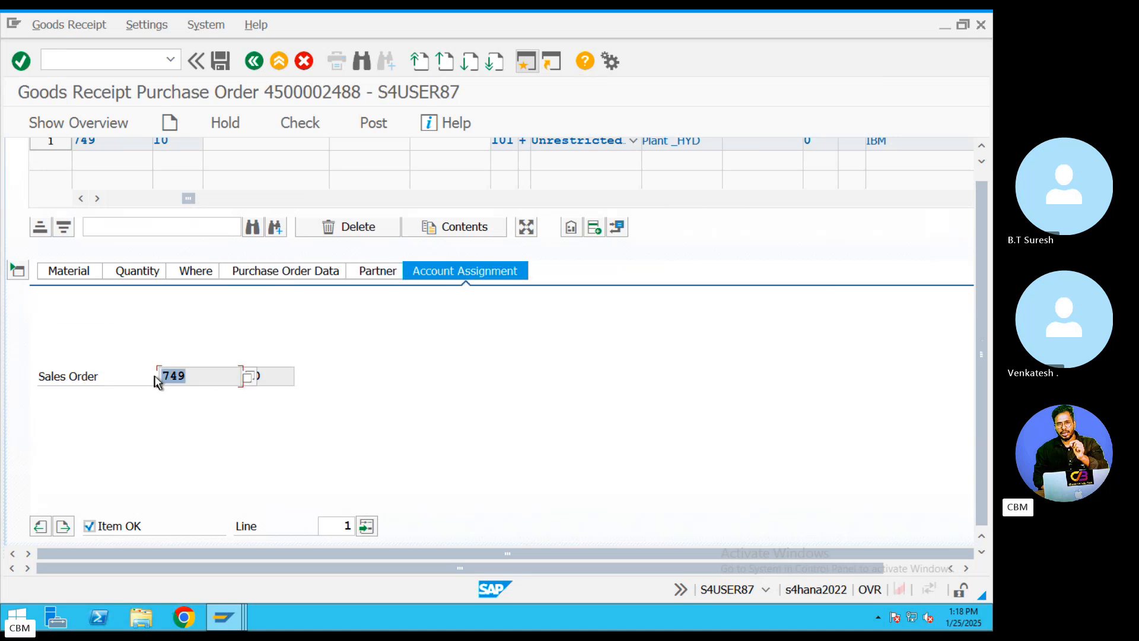
# - Check the goods receipt entries, close the log, and set the Delivery Note to DEL4343
pyautogui.click(302, 129)
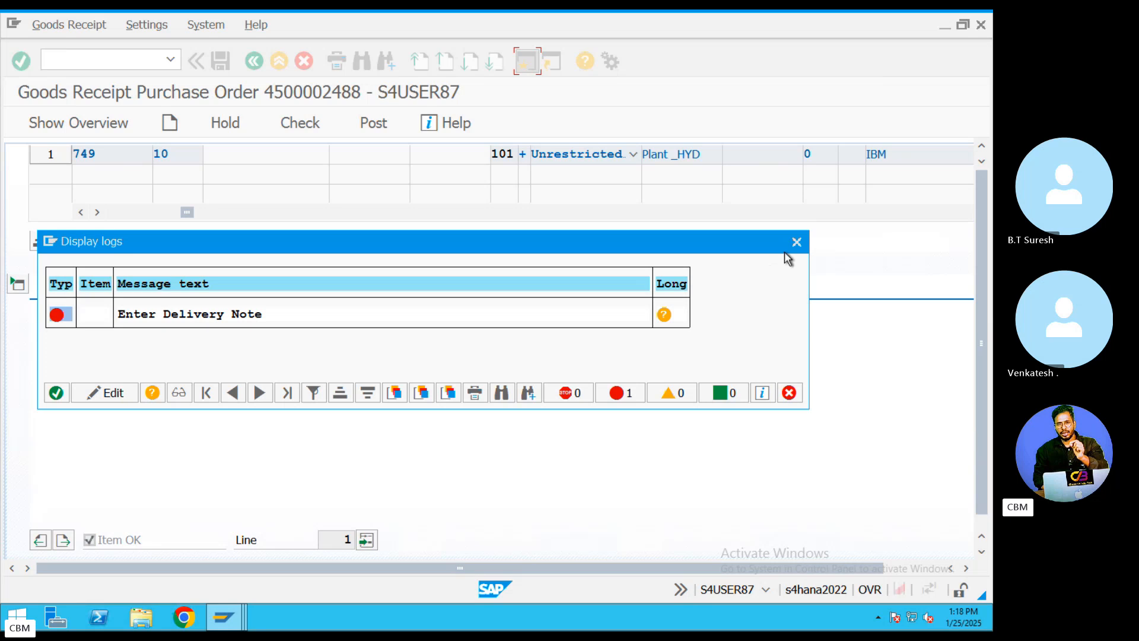
pyautogui.press('Return')
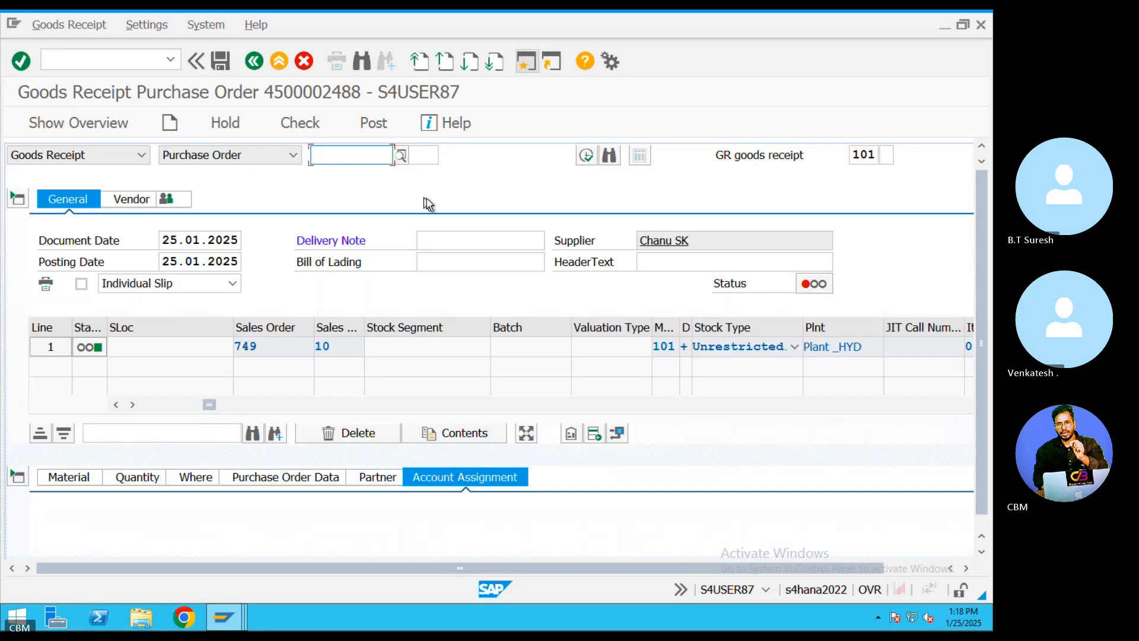
pyautogui.click(442, 241)
pyautogui.write('DEL4343')
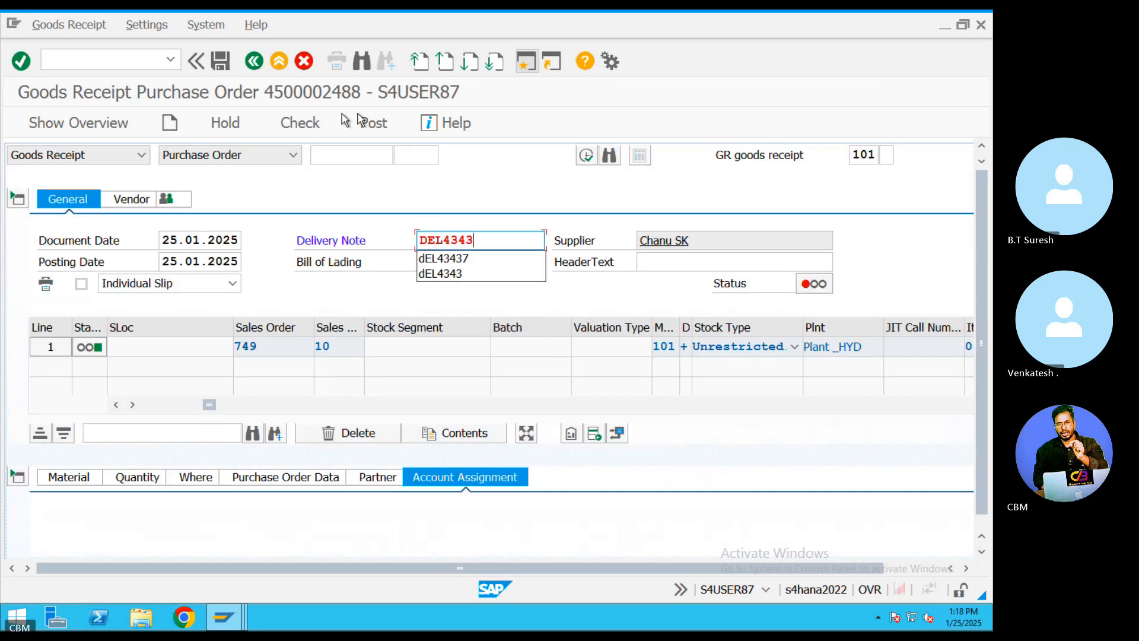
# - Try to check and post the goods receipt, and open the long text of the logged account determination error
pyautogui.click(308, 122)
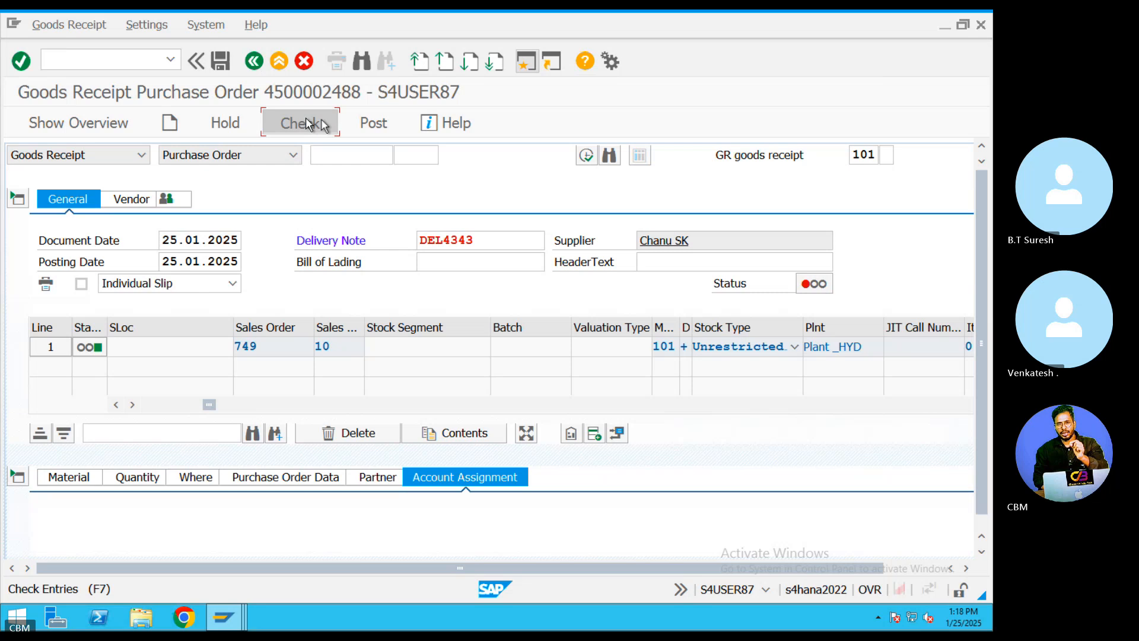
pyautogui.click(359, 123)
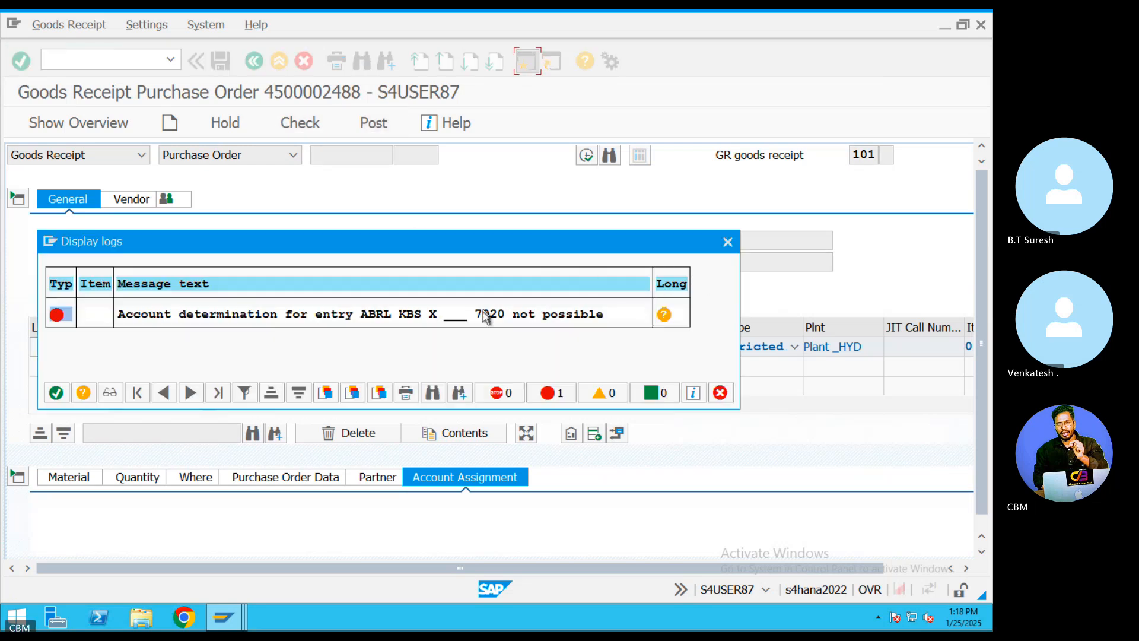
pyautogui.click(408, 318)
pyautogui.click(416, 316)
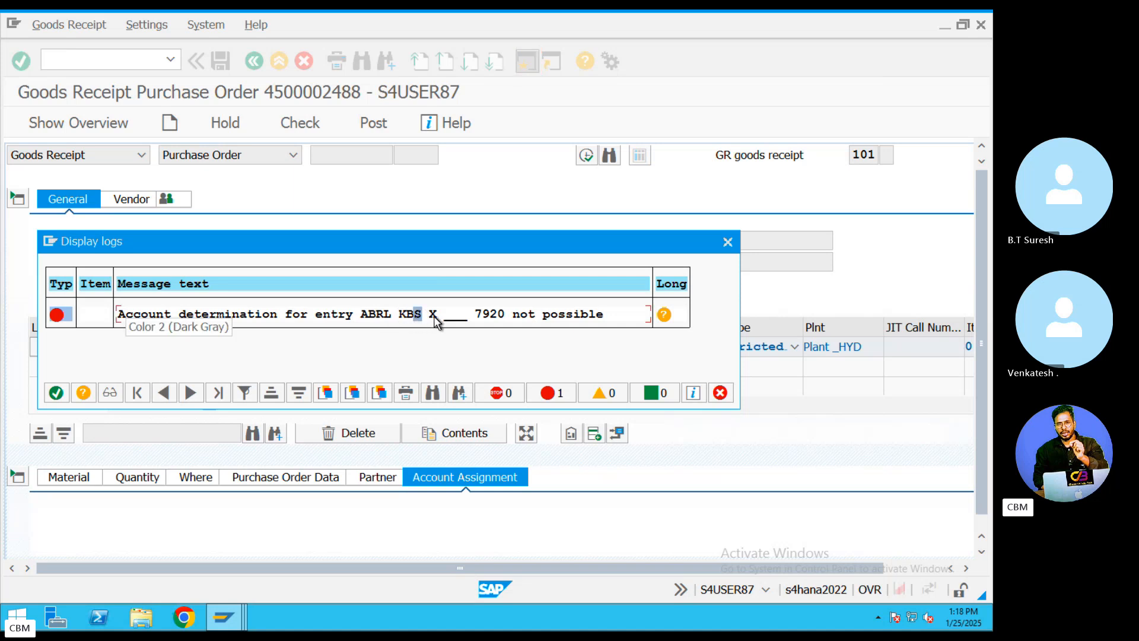
pyautogui.click(433, 316)
pyautogui.click(418, 317)
pyautogui.click(664, 315)
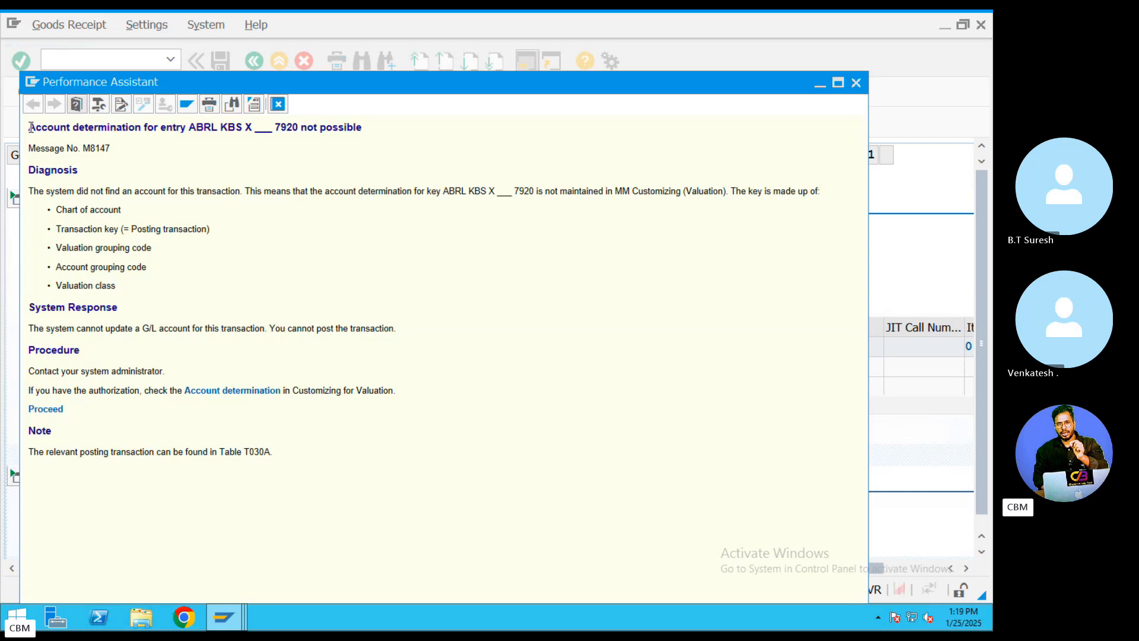
# - Read the diagnosis and the account determination key in the error's long text, and close it together with the log
pyautogui.moveTo(30, 127); pyautogui.dragTo(401, 457)
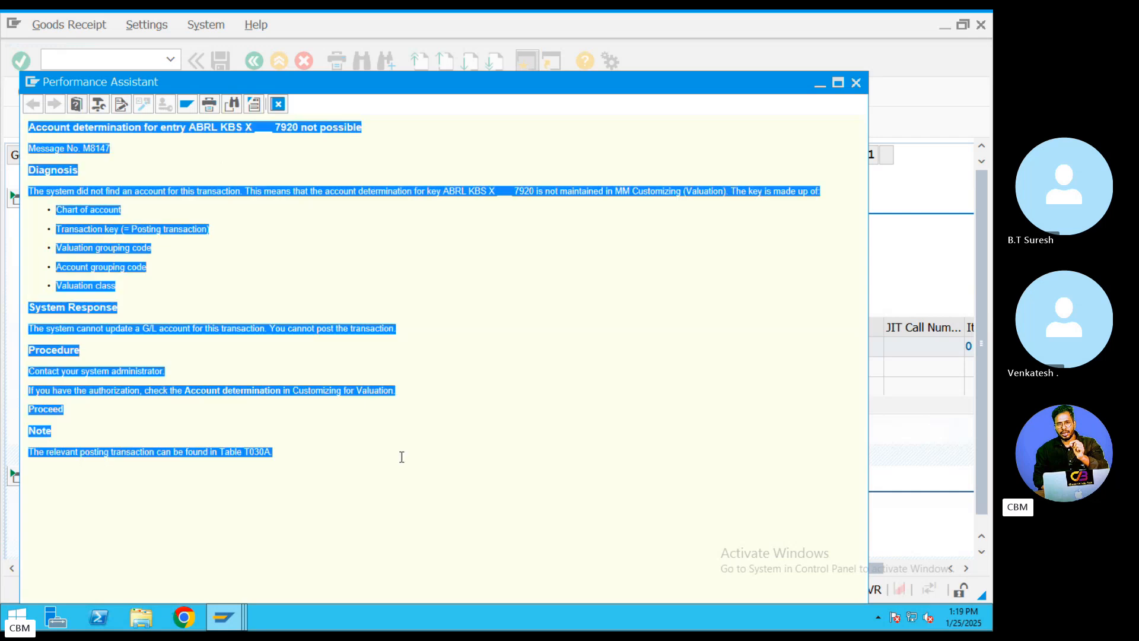
pyautogui.click(522, 254)
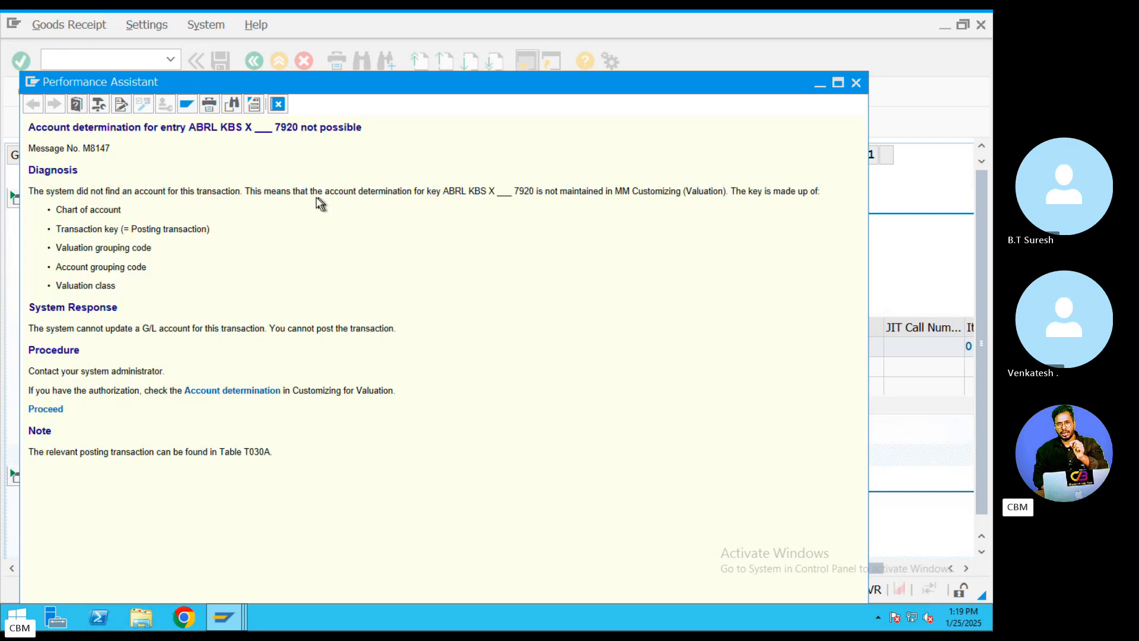
pyautogui.moveTo(245, 191); pyautogui.dragTo(341, 192)
pyautogui.moveTo(443, 191); pyautogui.dragTo(538, 191)
pyautogui.click(235, 129)
pyautogui.moveTo(235, 130); pyautogui.dragTo(213, 129)
pyautogui.click(279, 105)
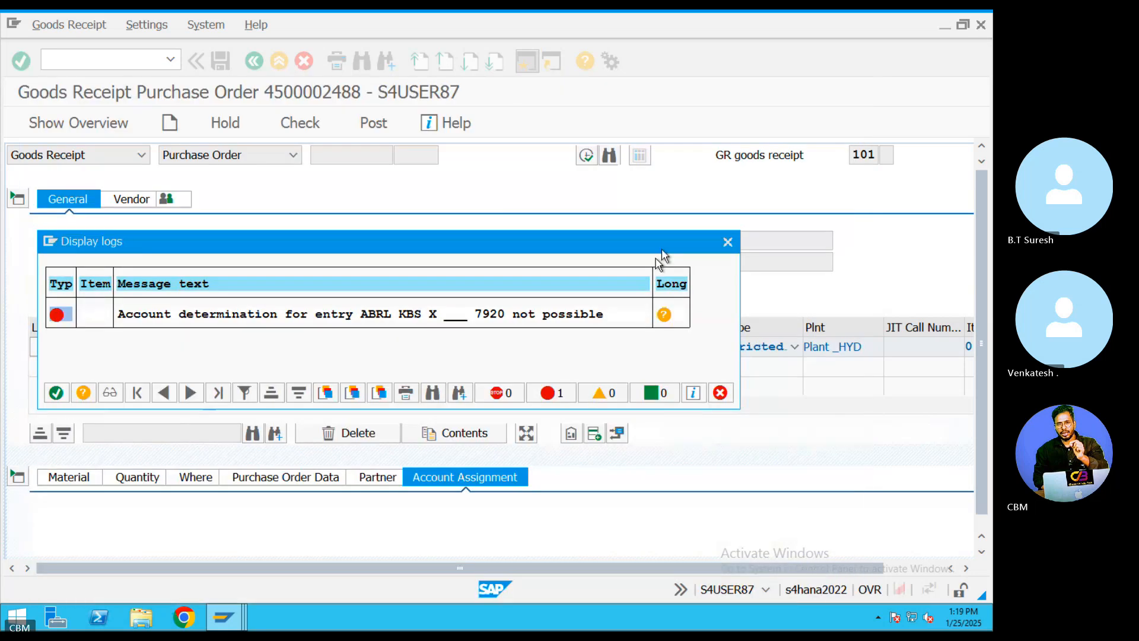
pyautogui.click(729, 243)
# - Examine the receipt item's partner data and the status, quantity and sales order on its line
pyautogui.scroll(-5, 463, 354)
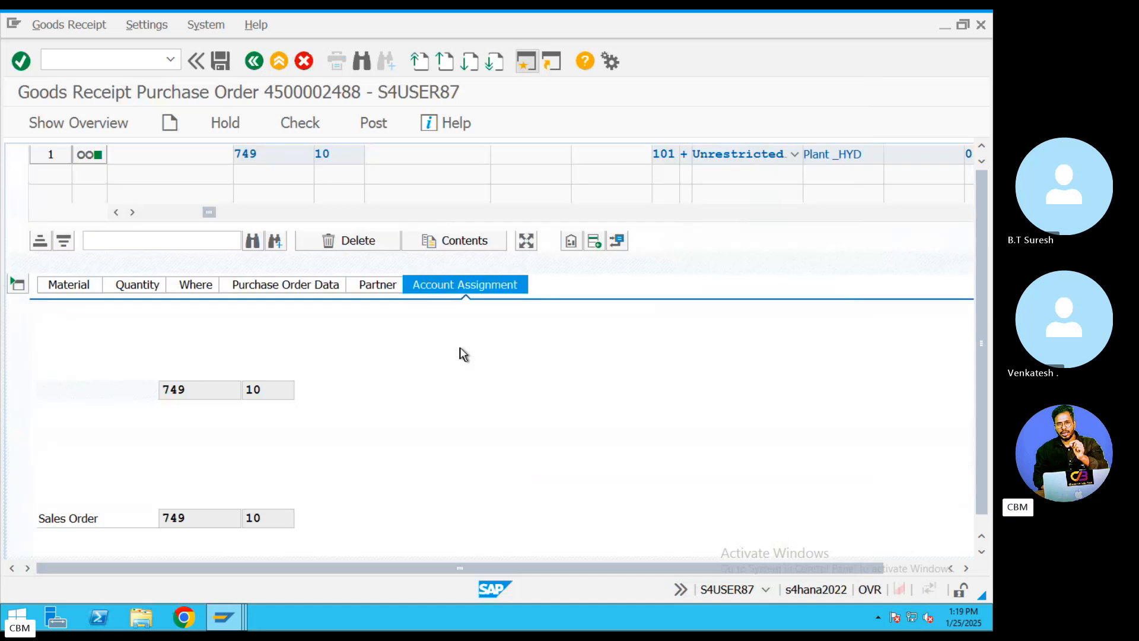
pyautogui.click(381, 276)
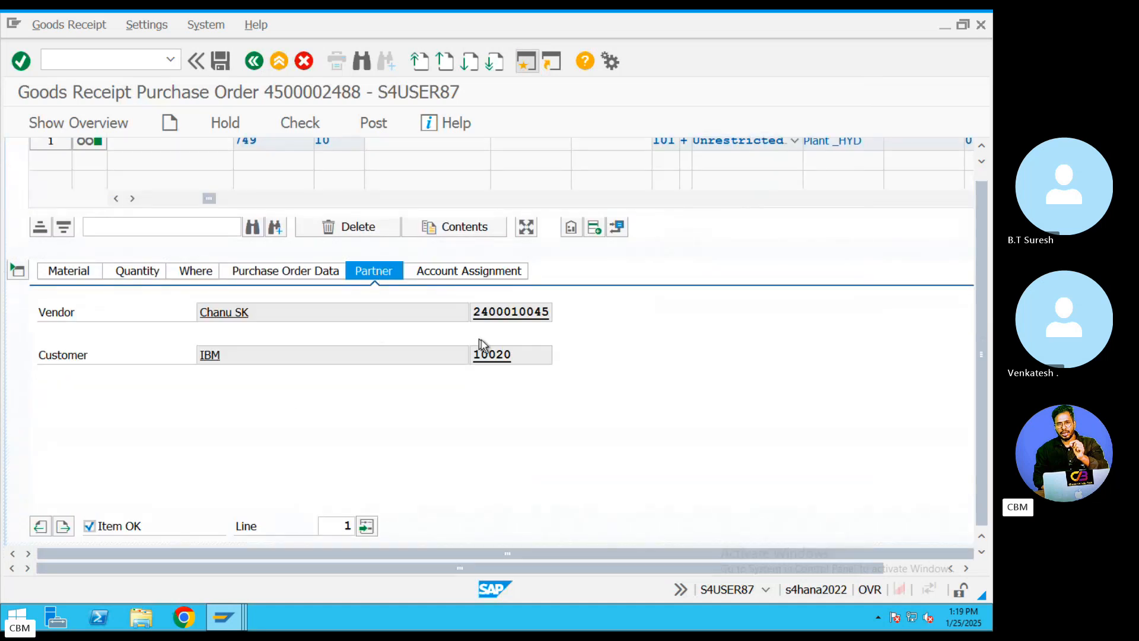
pyautogui.scroll(5, 460, 335)
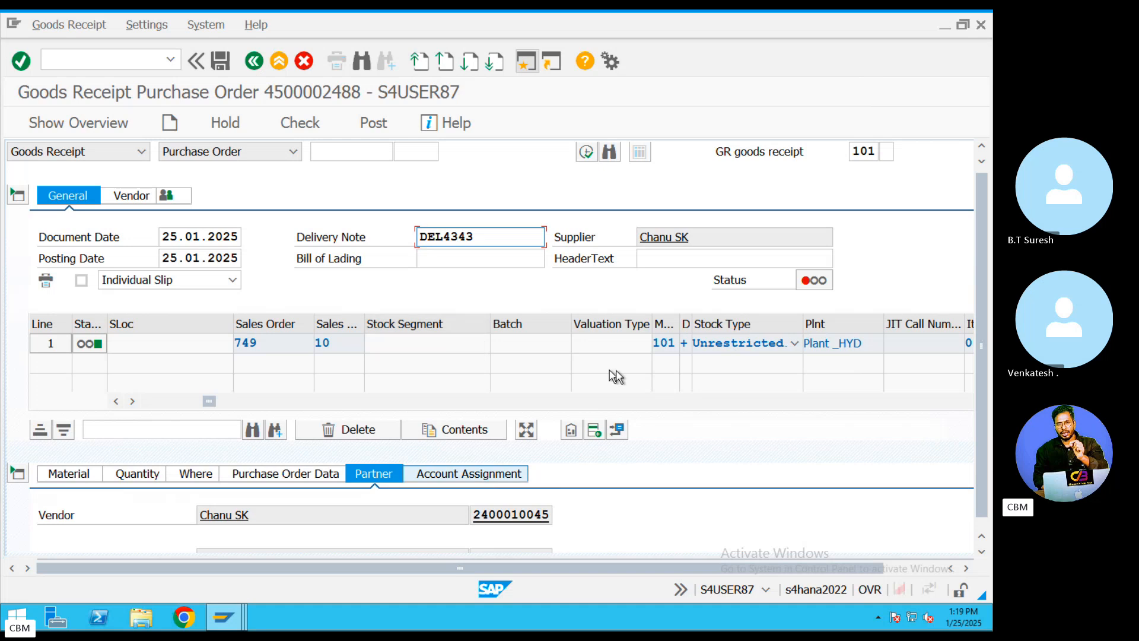
pyautogui.moveTo(211, 401); pyautogui.dragTo(155, 403)
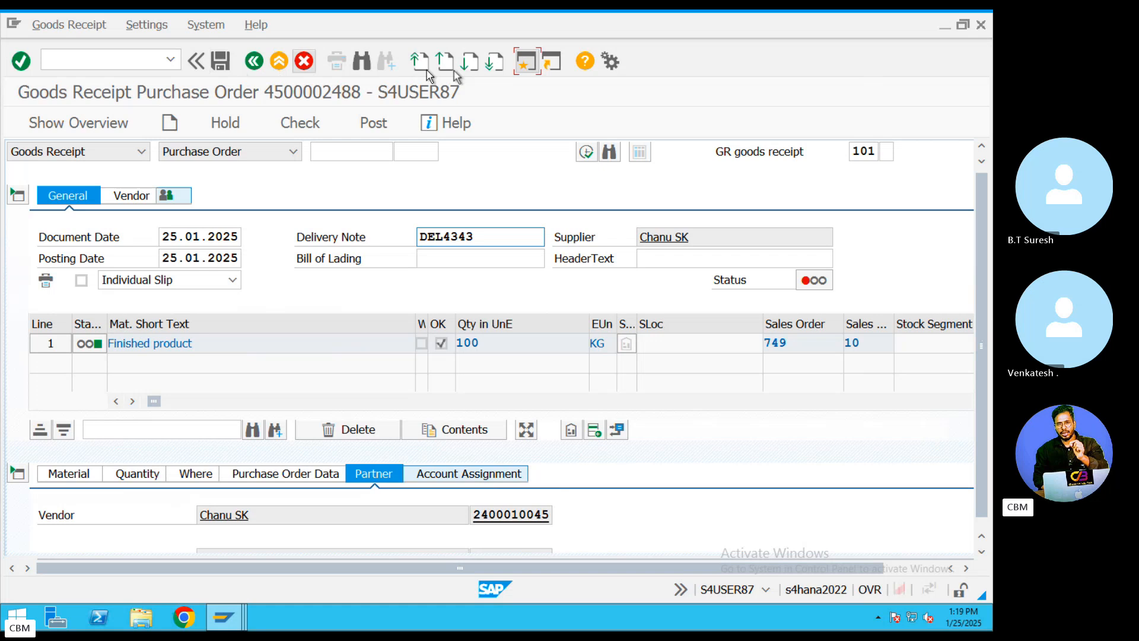
# - In a new session, open the Automatic Posts procedures for group RMK and display the posting keys of transaction KBS, Account-assigned purchase order
pyautogui.click(527, 61)
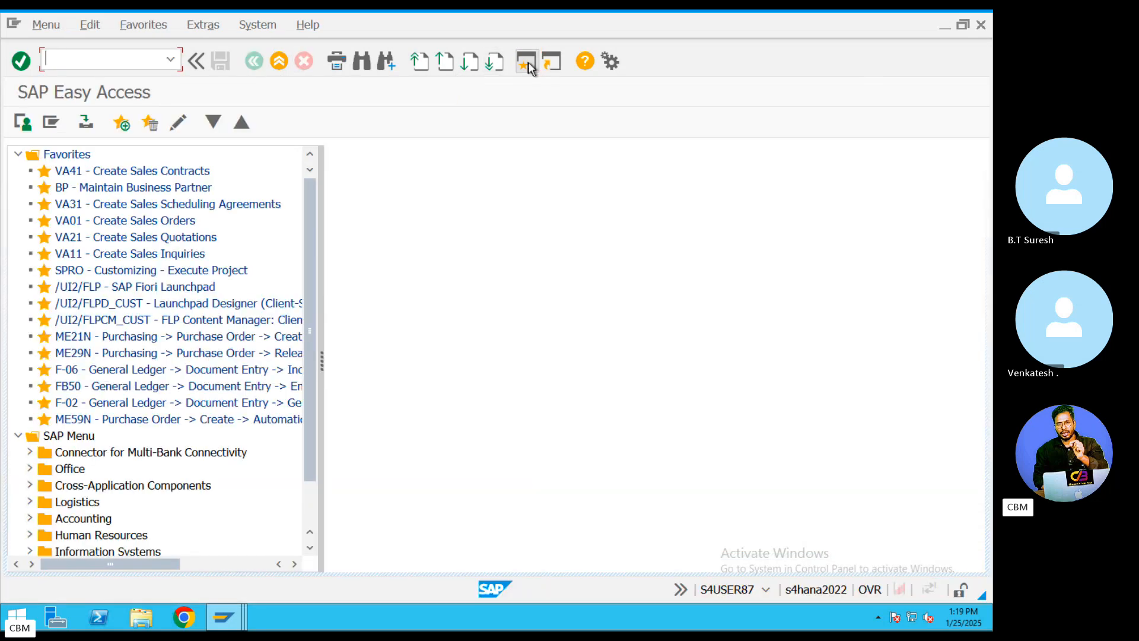
pyautogui.press('Return')
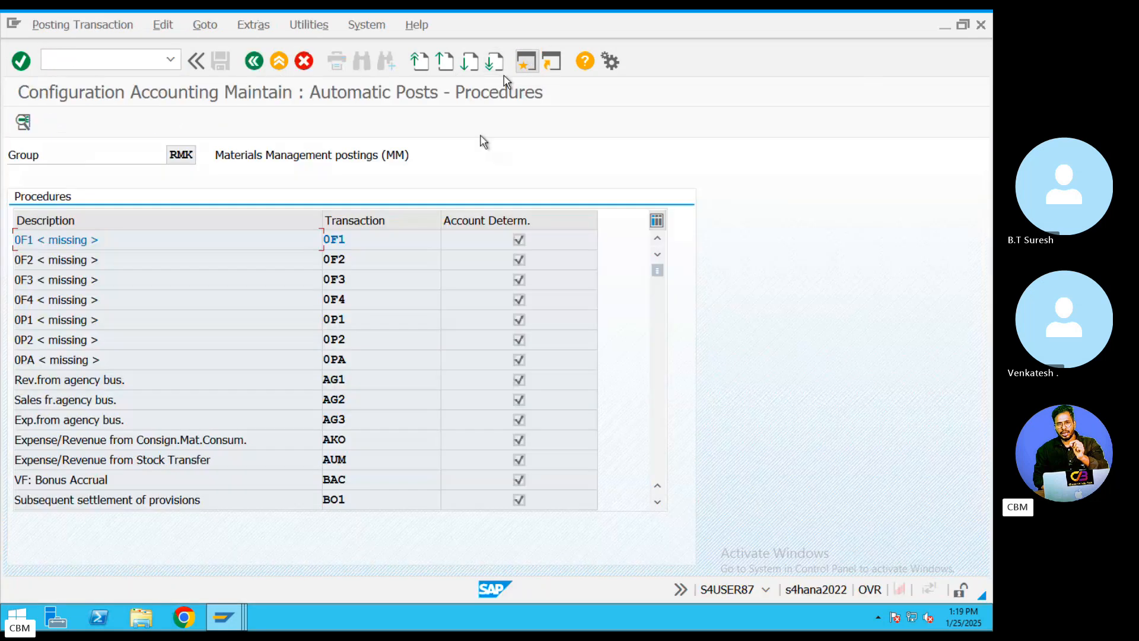
pyautogui.scroll(-3, 425, 390)
pyautogui.scroll(-8, 424, 389)
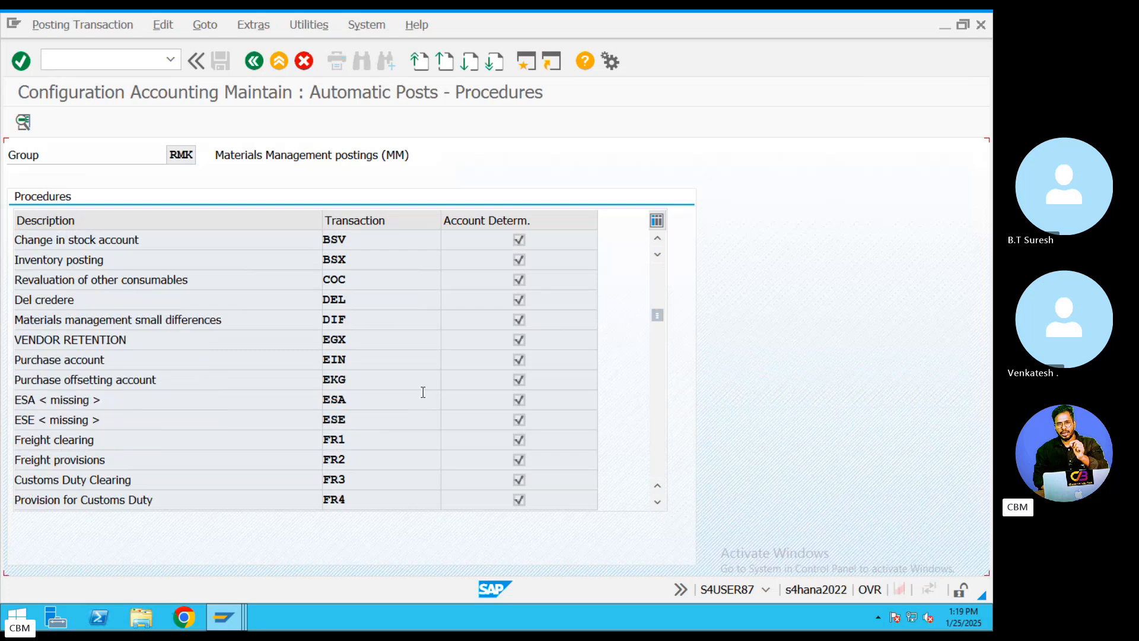
pyautogui.scroll(-1, 419, 394)
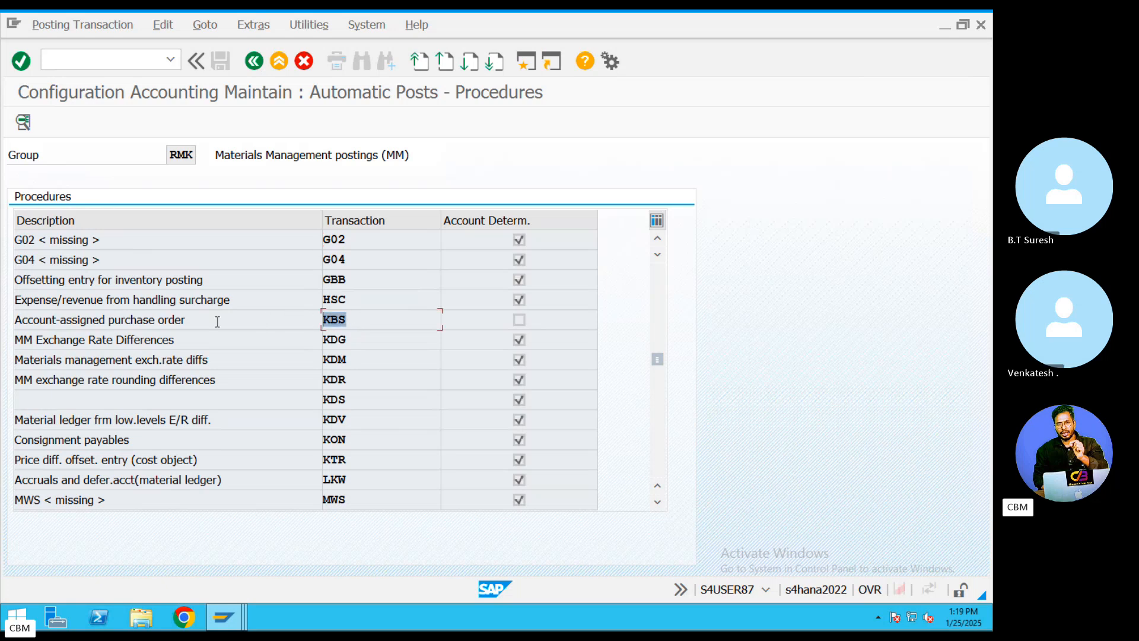
pyautogui.moveTo(216, 320); pyautogui.dragTo(15, 319)
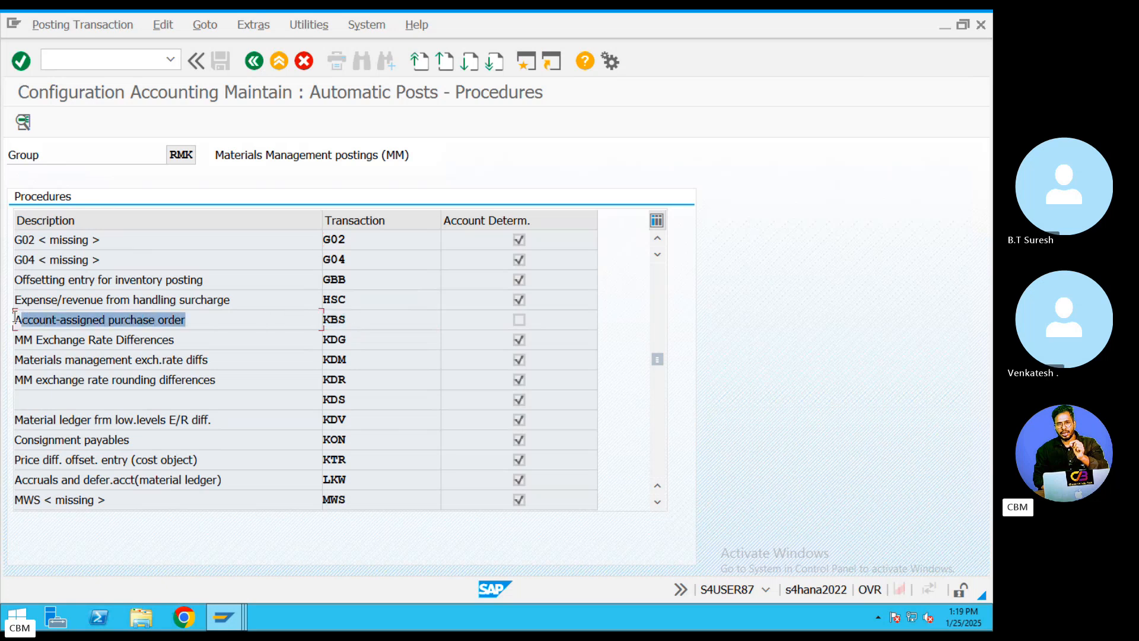
pyautogui.doubleClick(333, 321)
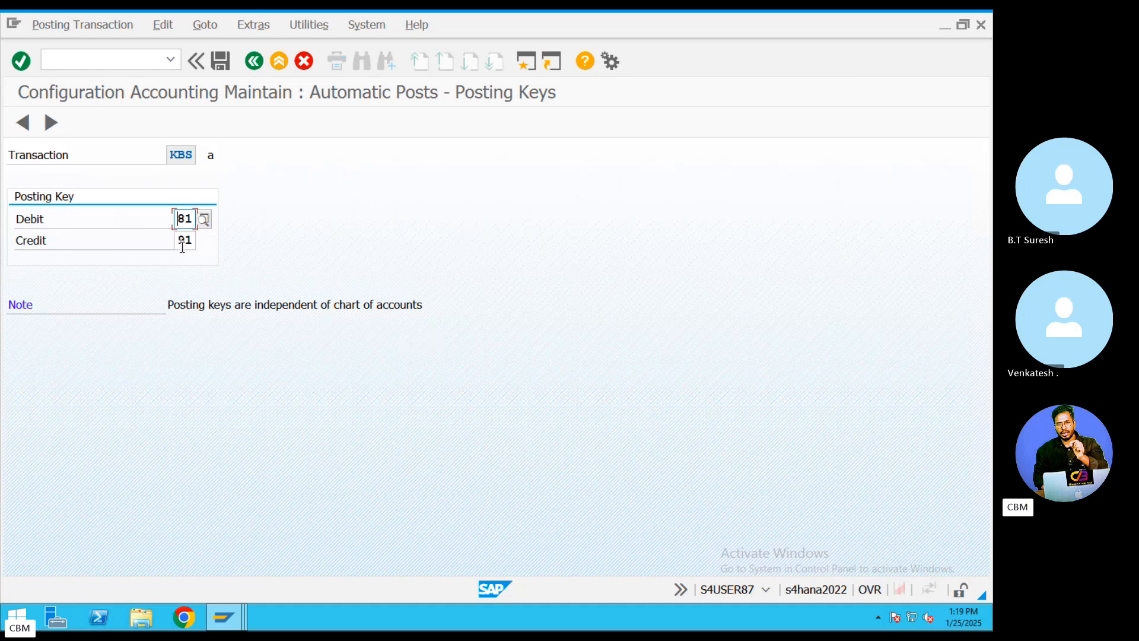
# - Leave the automatic posting configuration and open the purchase order item's account assignment in ME22N
pyautogui.click(254, 65)
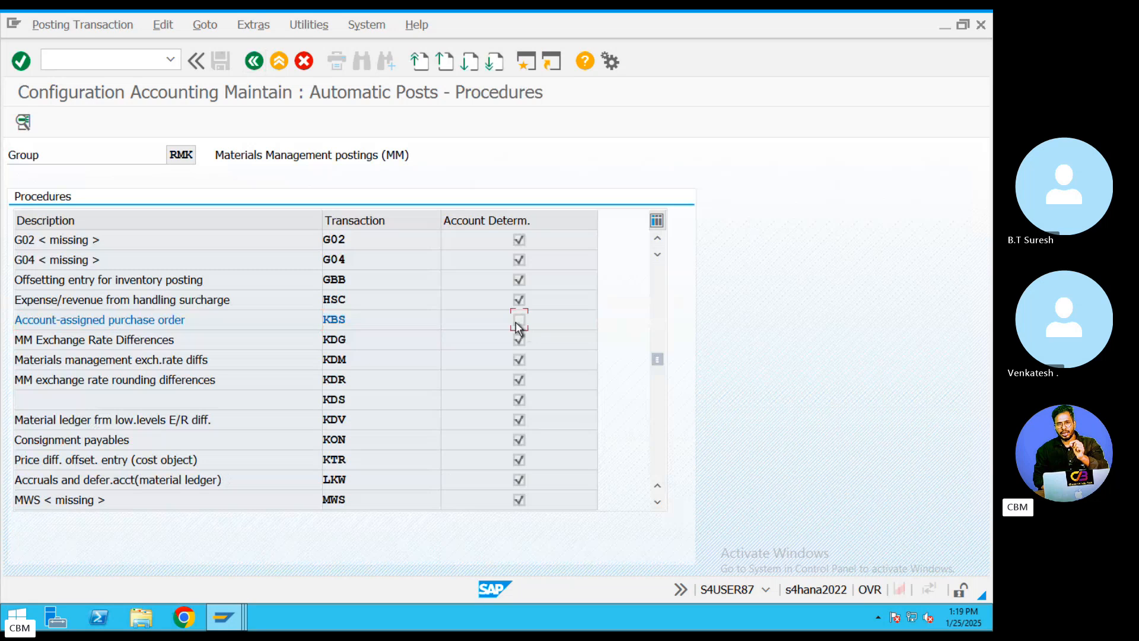
pyautogui.moveTo(365, 318); pyautogui.dragTo(52, 320)
pyautogui.click(282, 60)
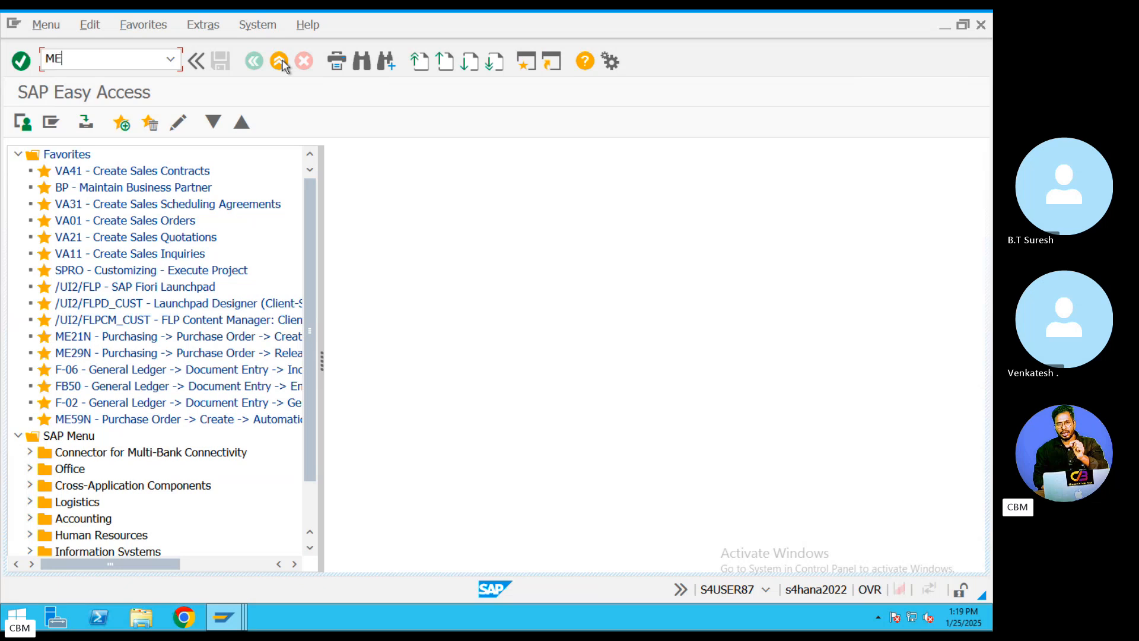
pyautogui.write('ME22N')
pyautogui.press('Return')
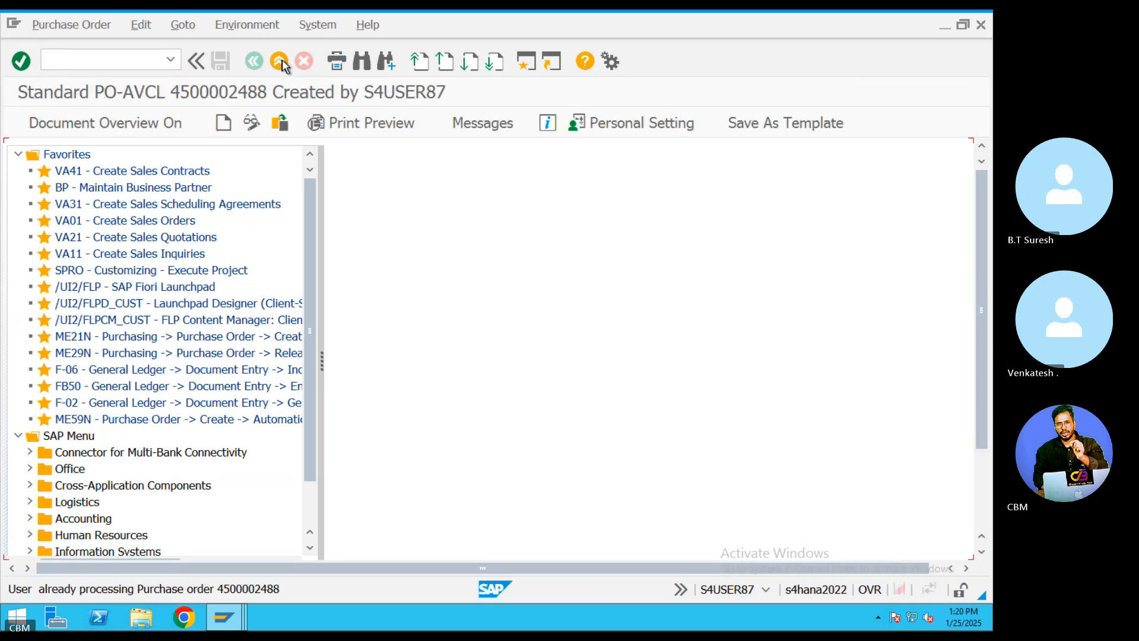
pyautogui.click(645, 346)
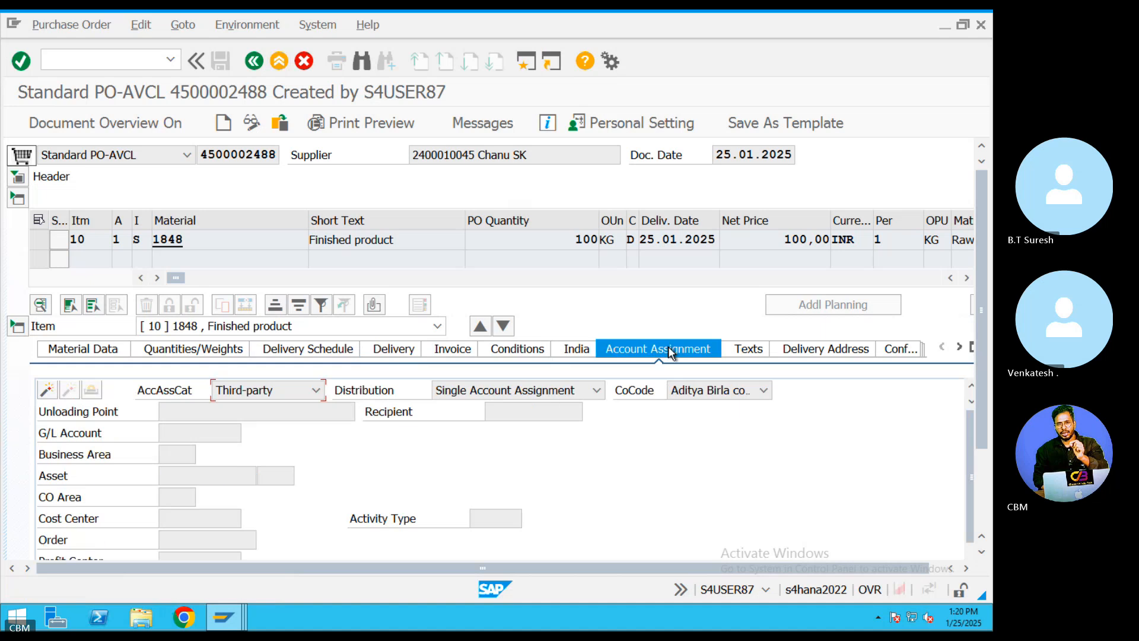
# - Close the other SAP sessions that are using the purchase order and reopen it for changes in ME22N
pyautogui.click(251, 124)
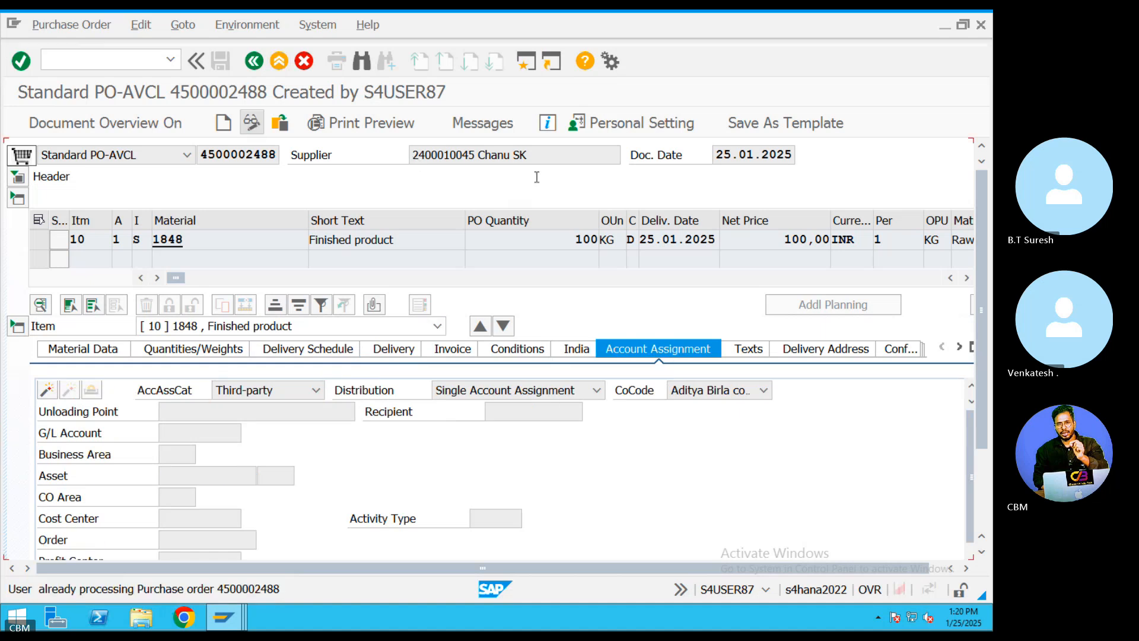
pyautogui.click(225, 617)
pyautogui.click(292, 490)
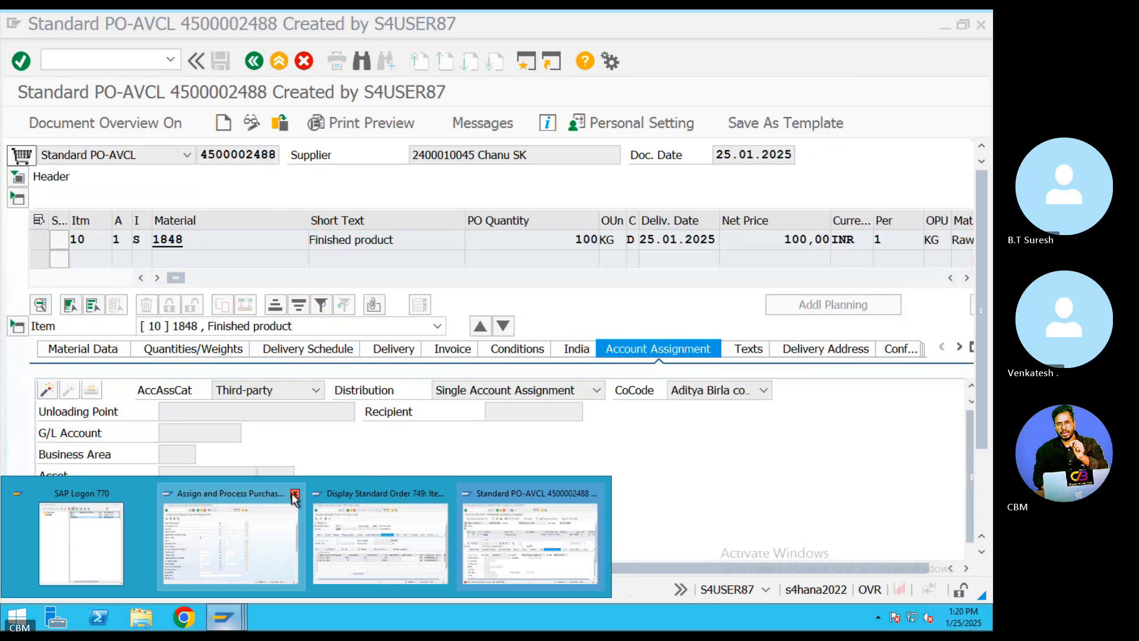
pyautogui.click(294, 494)
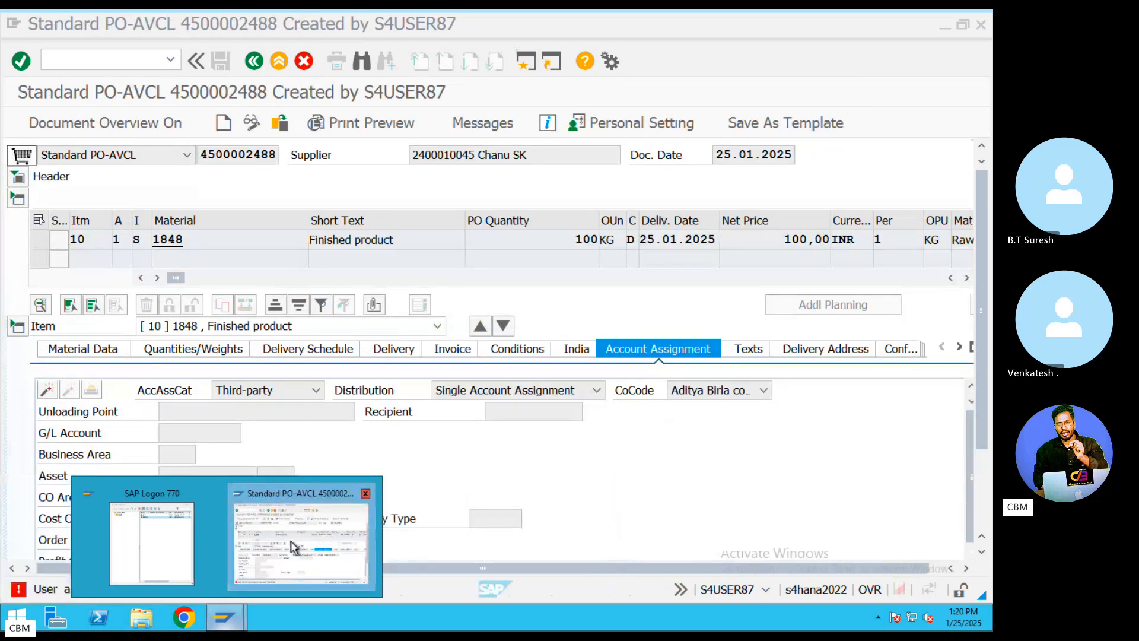
pyautogui.click(259, 68)
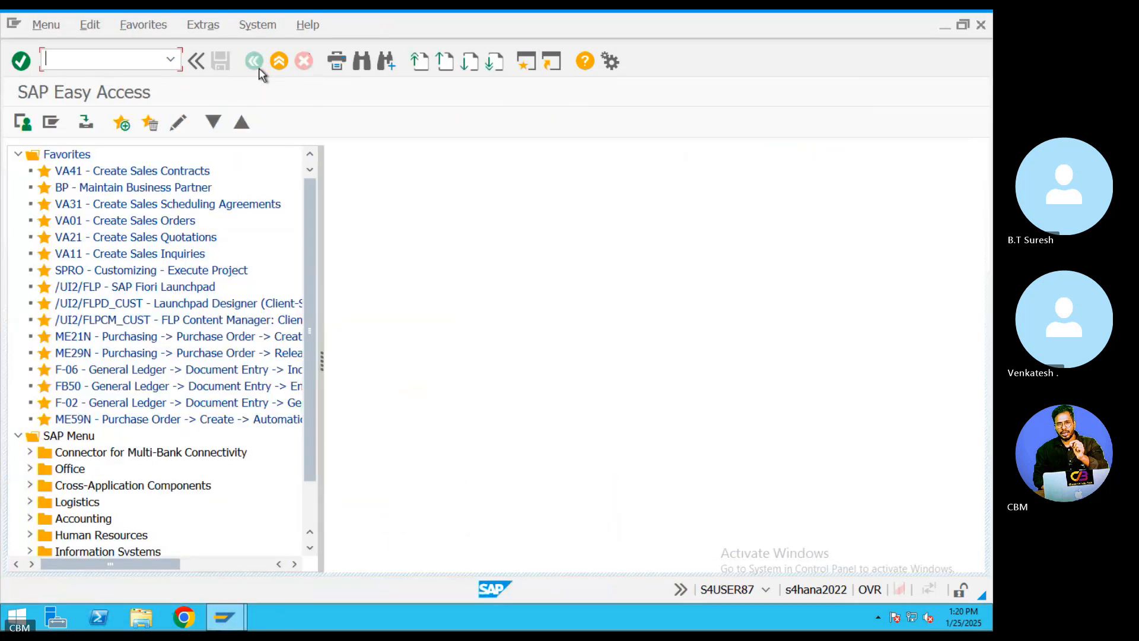
pyautogui.write('ME22n')
pyautogui.press('Return')
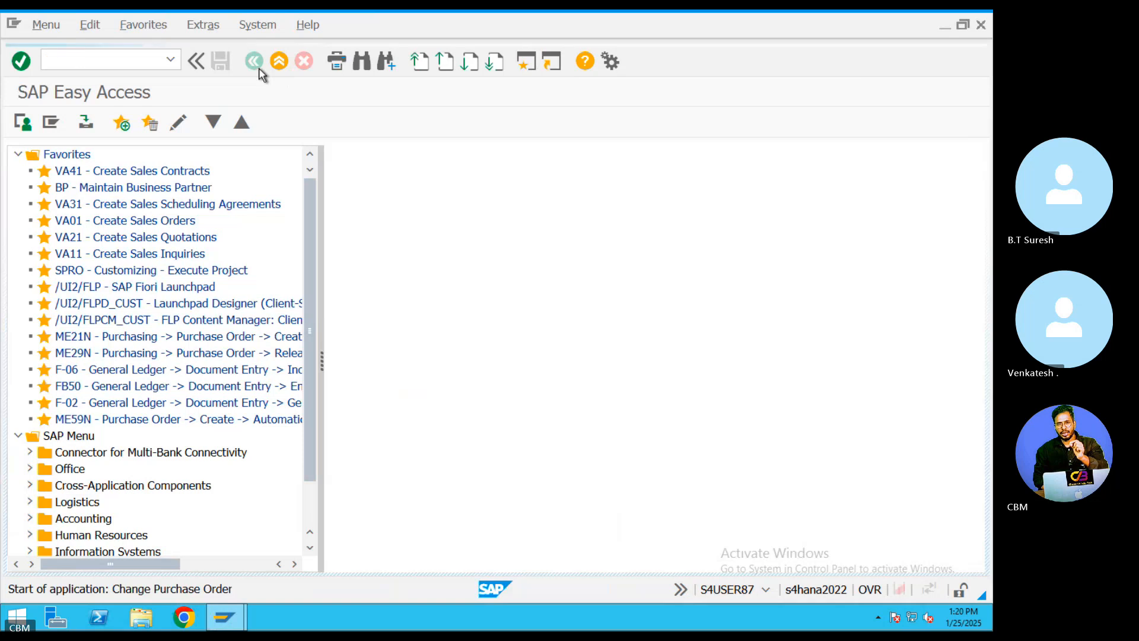
# - Assign G/L account 400305, Expenditure, to the item from company code ABRL's account list and save the purchase order
pyautogui.click(231, 433)
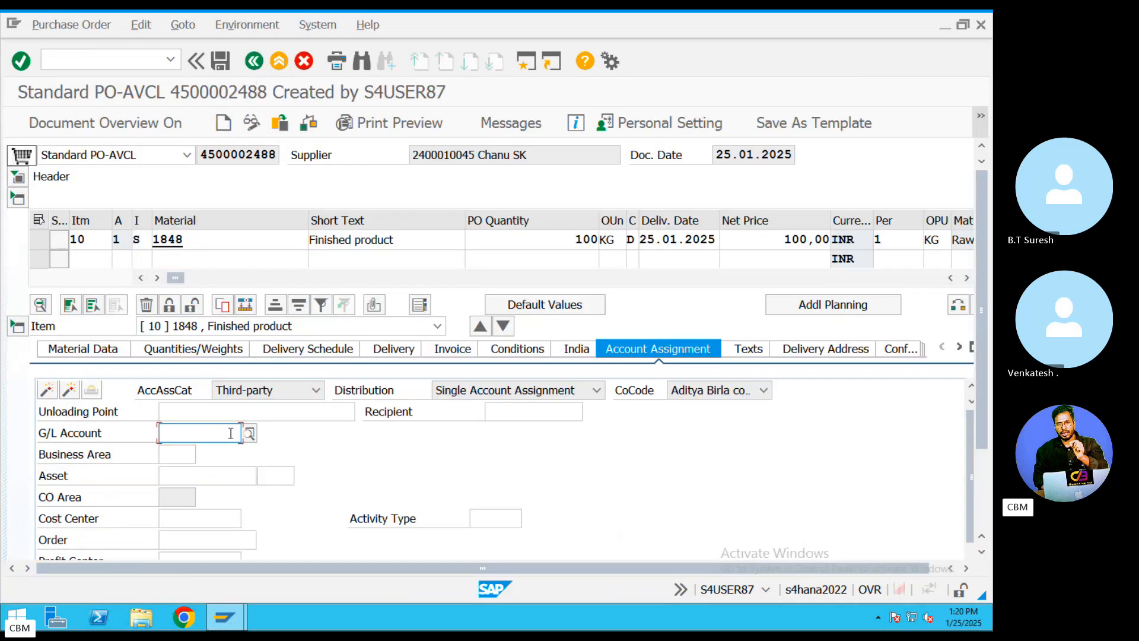
pyautogui.click(250, 434)
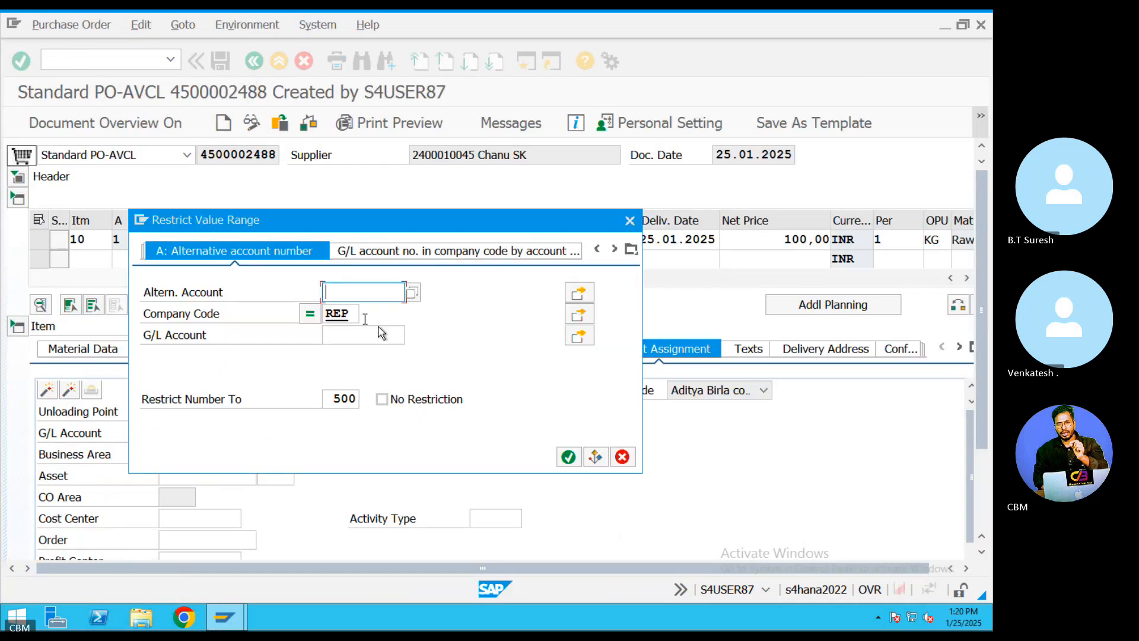
pyautogui.moveTo(348, 310); pyautogui.dragTo(330, 313)
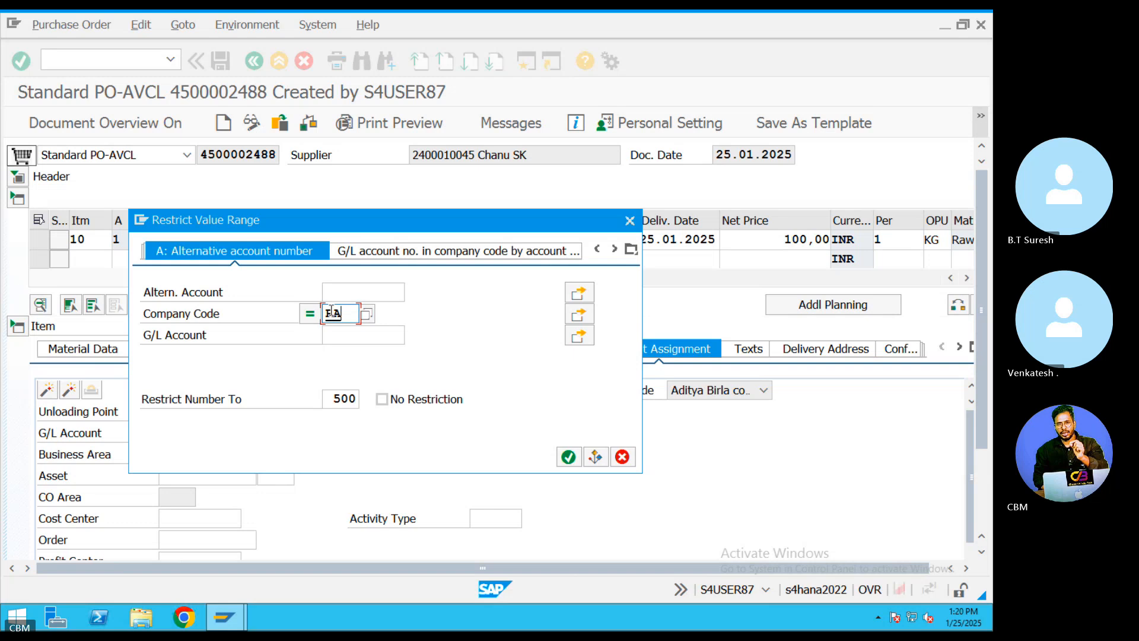
pyautogui.press('Return')
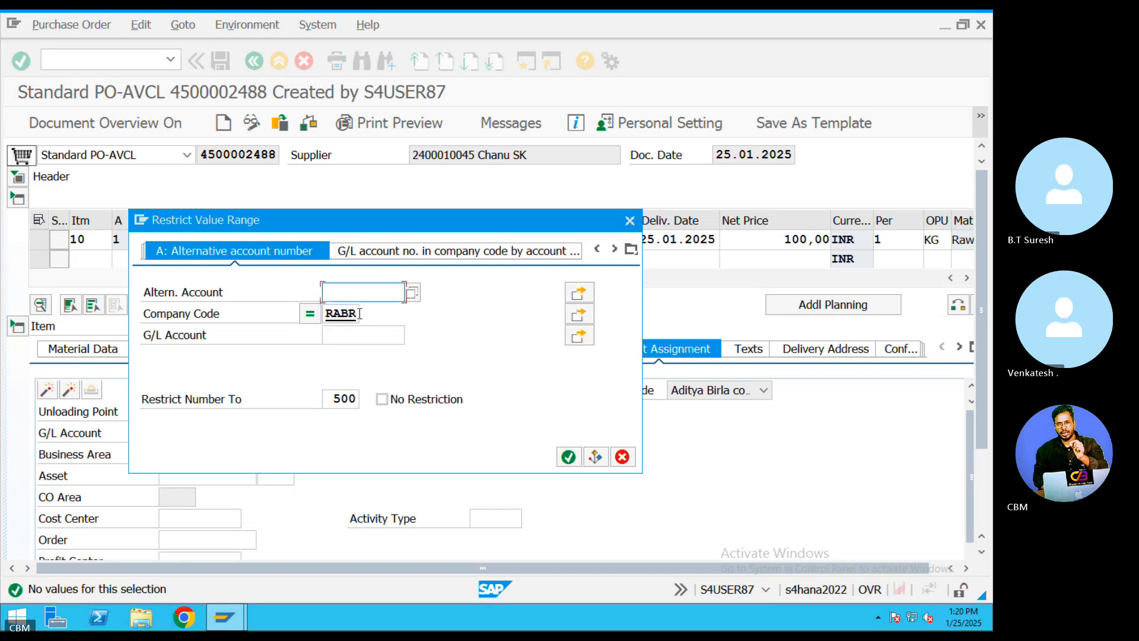
pyautogui.moveTo(359, 313); pyautogui.dragTo(272, 312)
pyautogui.write('ABRL')
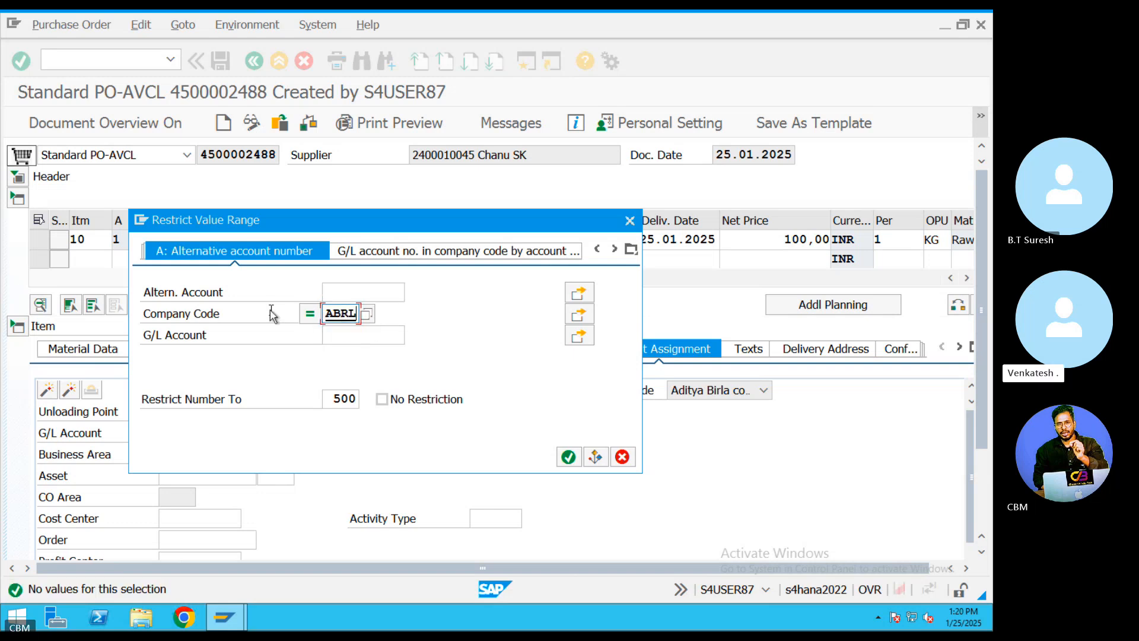
pyautogui.press('Return')
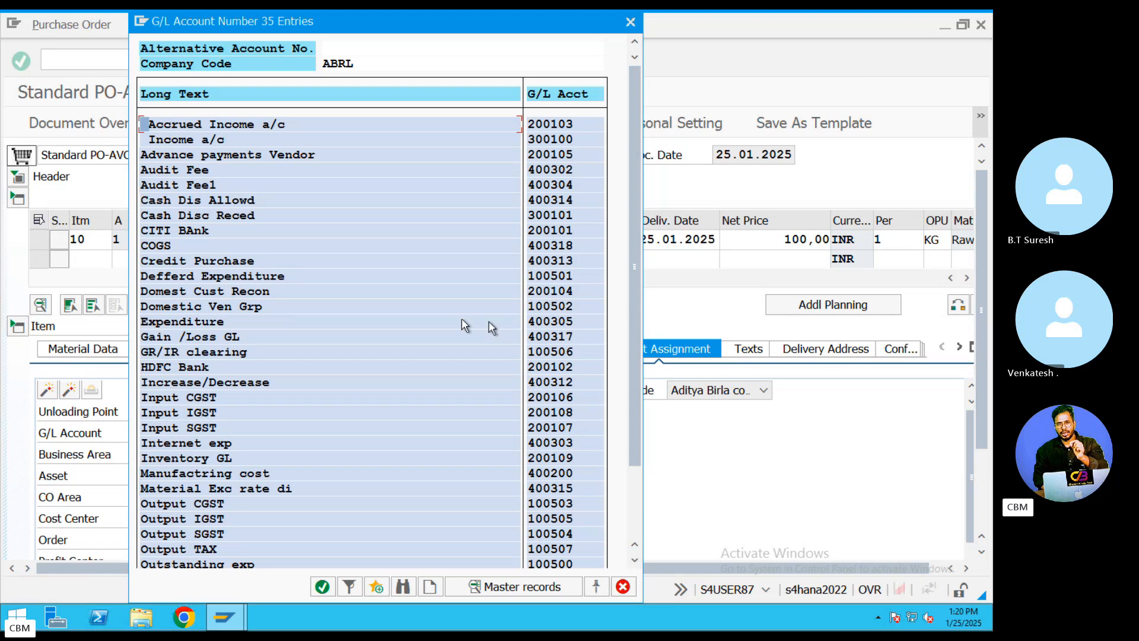
pyautogui.doubleClick(179, 323)
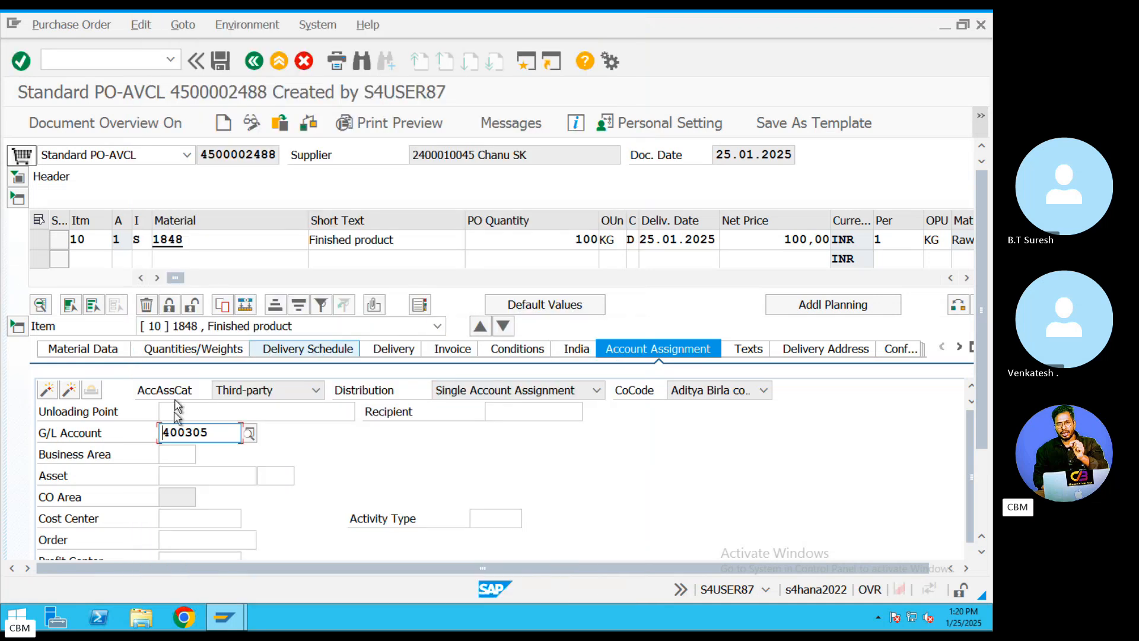
pyautogui.click(228, 62)
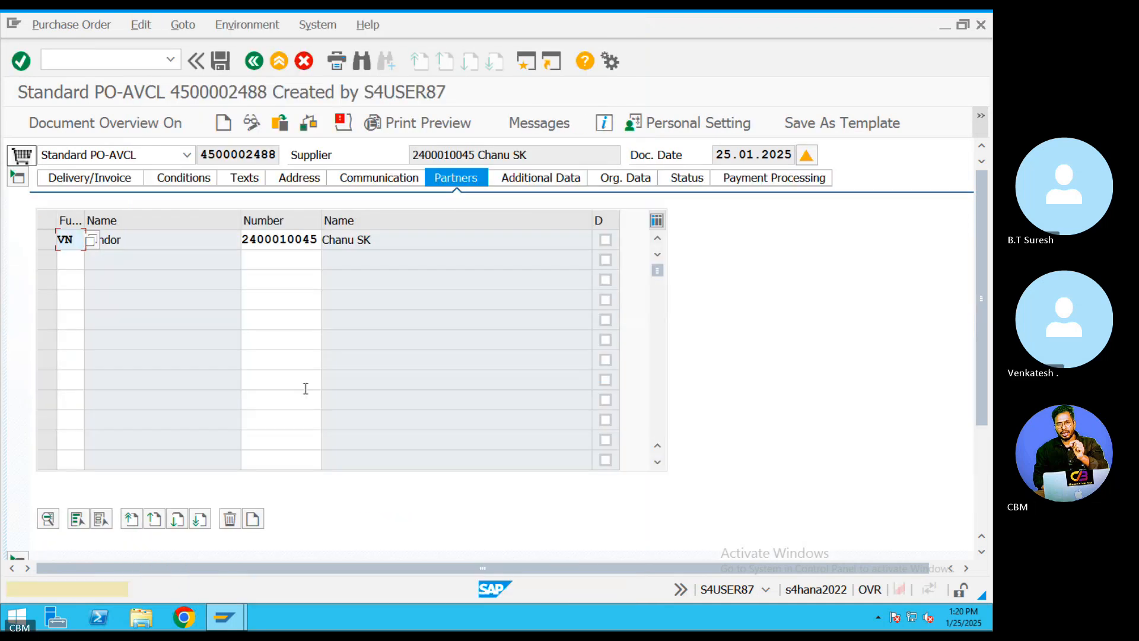
pyautogui.click(231, 66)
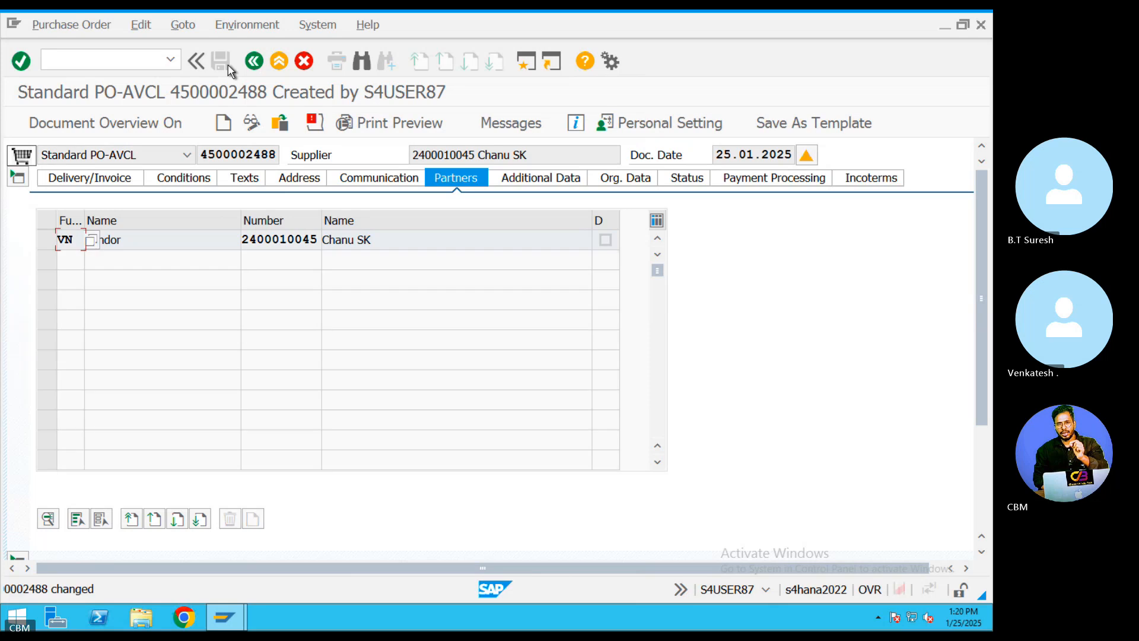
# - Leave the purchase order, load it in MIGO as a goods receipt with movement type 101, and mark its item OK
pyautogui.click(278, 61)
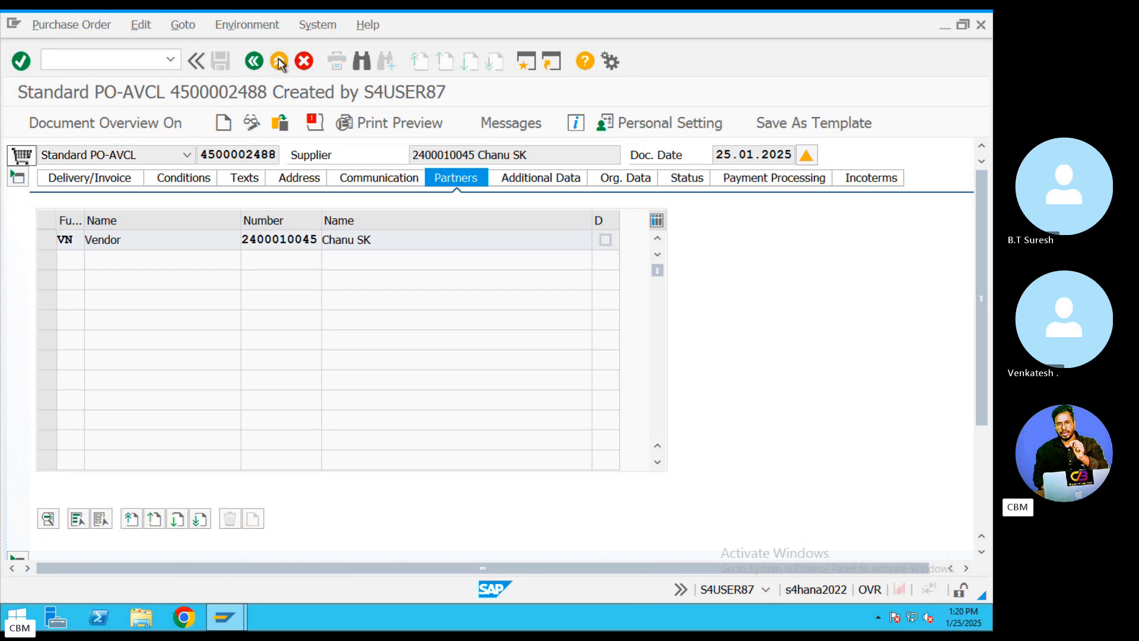
pyautogui.write('migo')
pyautogui.press('Return')
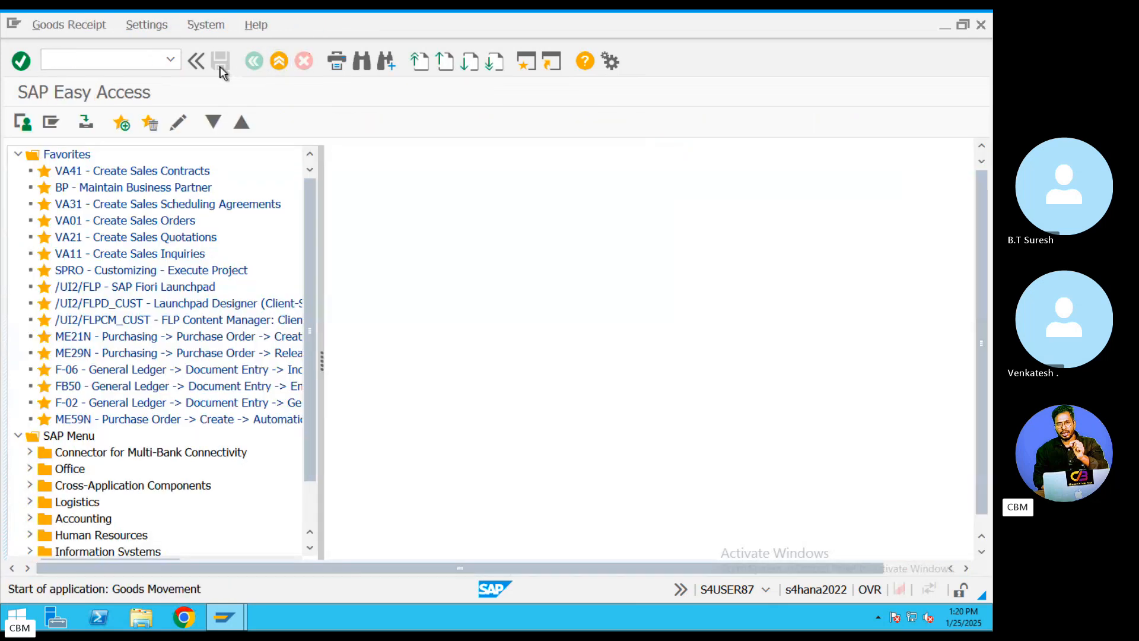
pyautogui.click(361, 156)
pyautogui.click(359, 174)
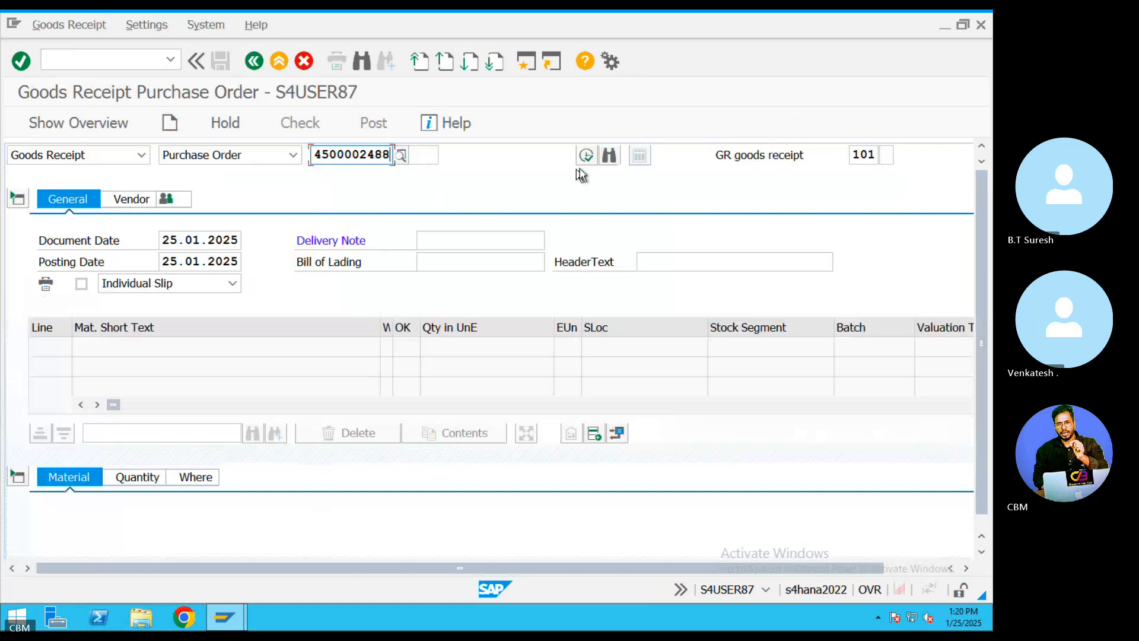
pyautogui.click(586, 155)
pyautogui.scroll(-4, 299, 384)
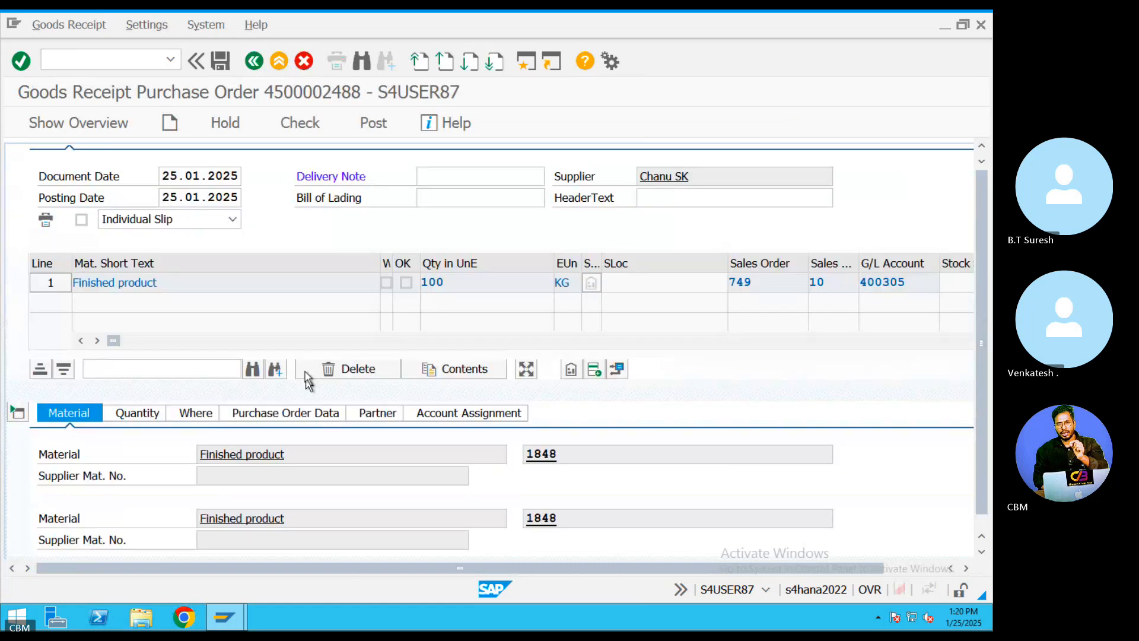
pyautogui.click(90, 525)
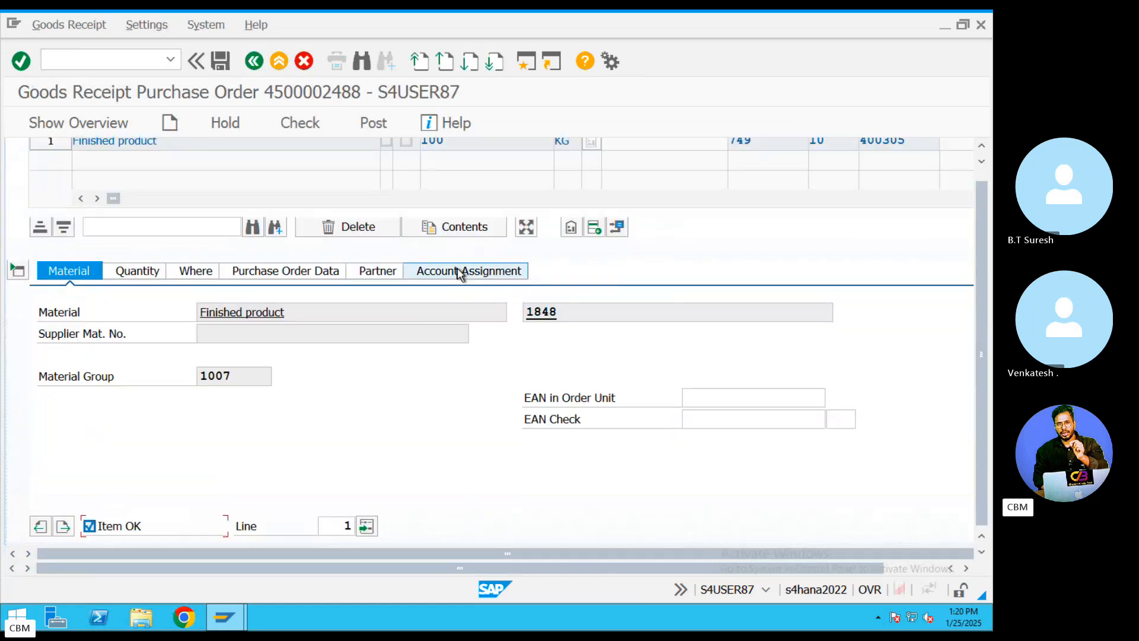
# - Examine the G/L account in the receipt item's account assignment, run the document check and close its log
pyautogui.click(463, 271)
pyautogui.doubleClick(211, 314)
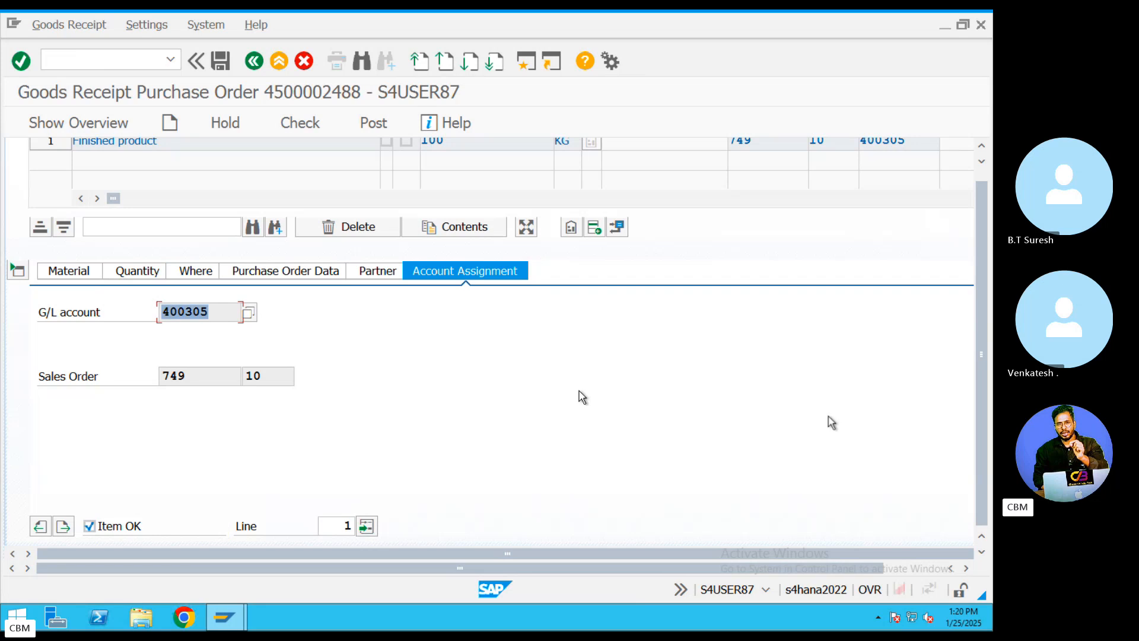
pyautogui.click(295, 124)
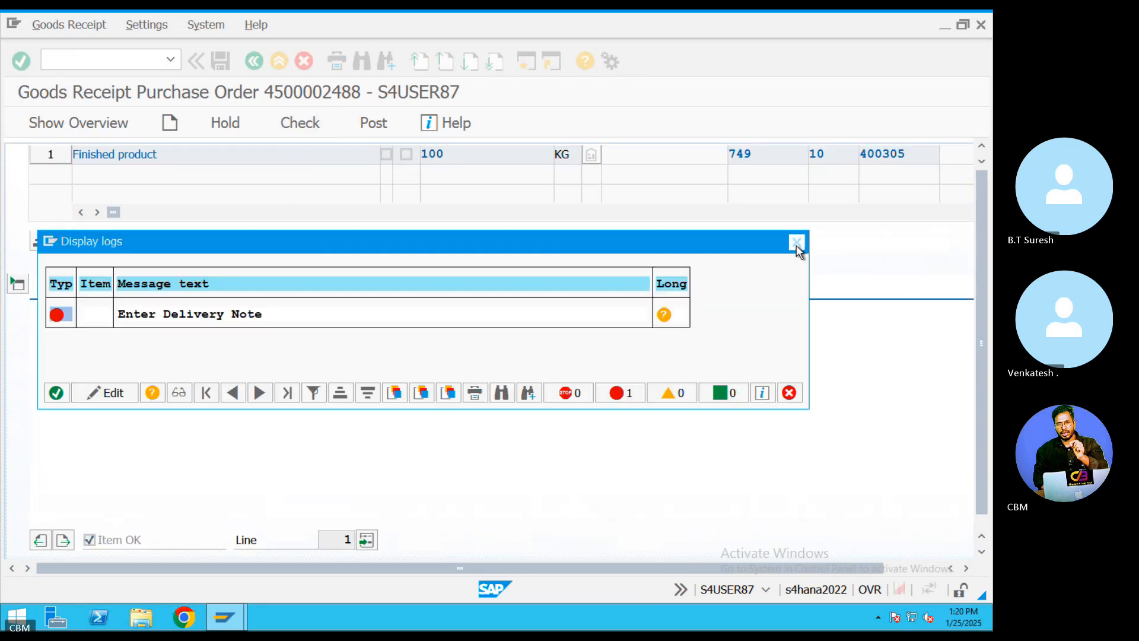
pyautogui.click(796, 242)
# - Enter delivery note dEL4343 in the receipt header and post the goods receipt
pyautogui.click(459, 242)
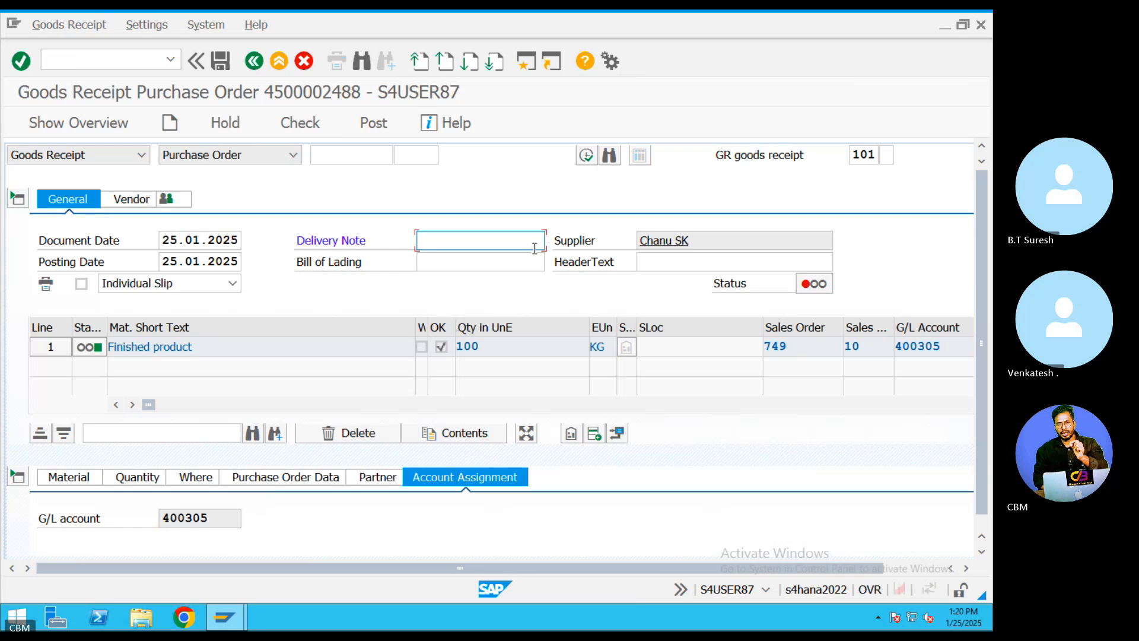
pyautogui.click(463, 255)
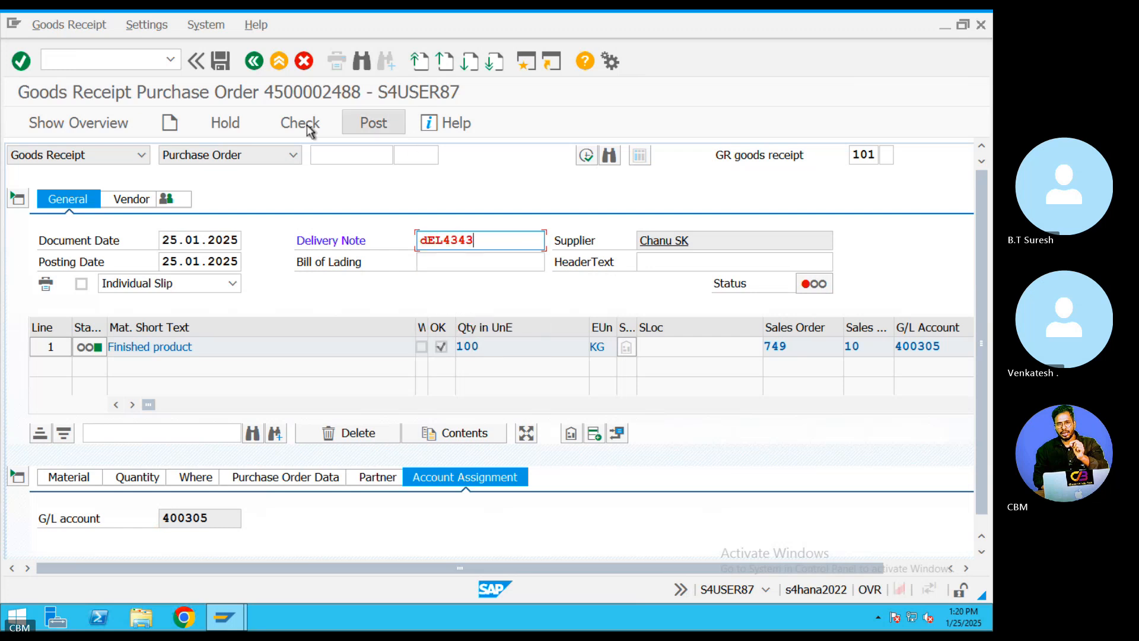
pyautogui.click(375, 123)
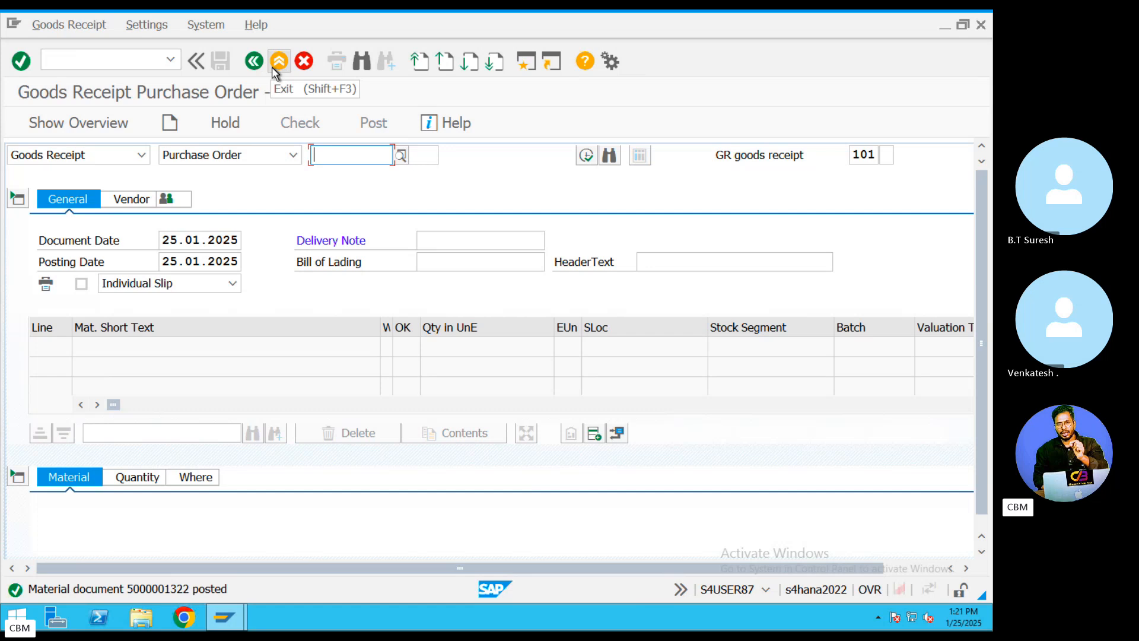
# - Switch to the 3rd party Concept notes, review the Goods Receipt and Invoice stages, and return to the SAP session
pyautogui.hotkey('ctrl', 'Left')
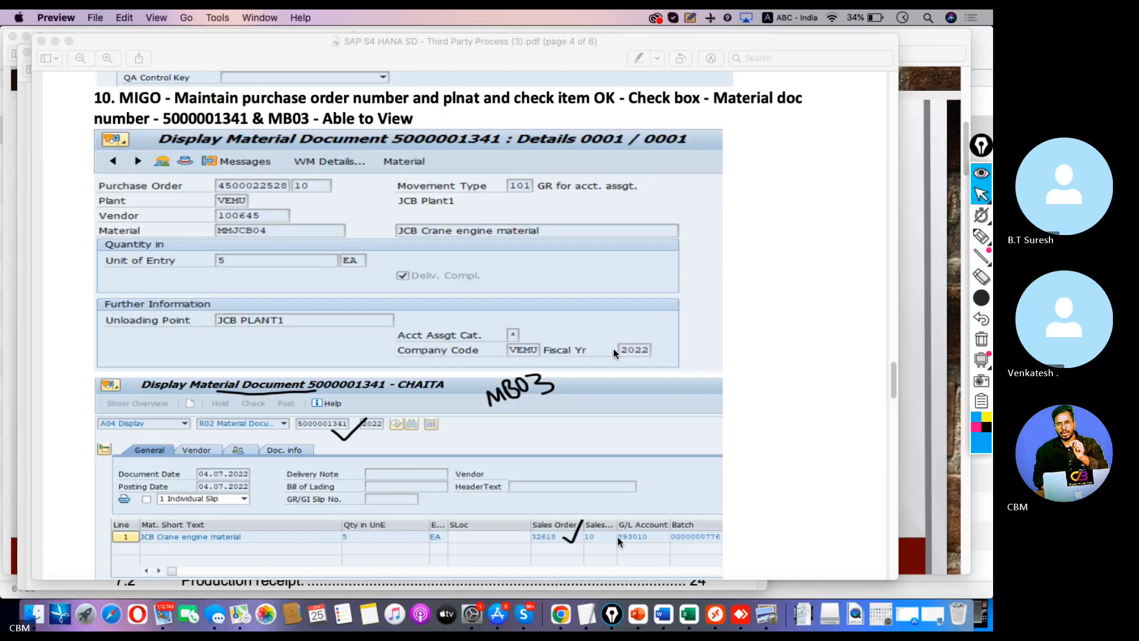
pyautogui.click(592, 610)
pyautogui.scroll(-3, 328, 369)
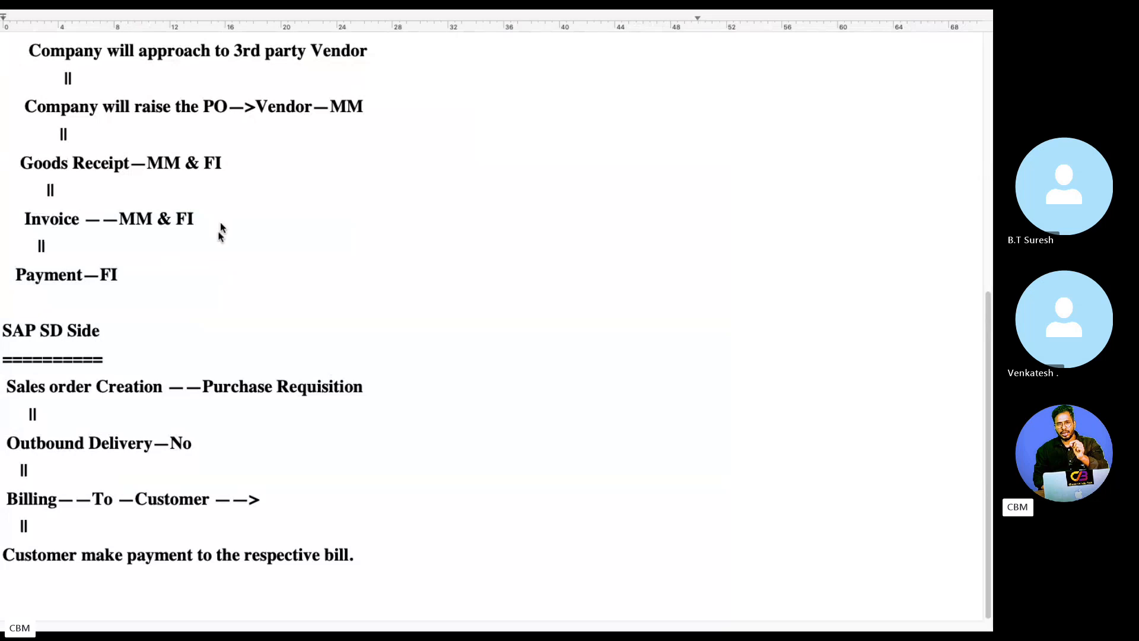
pyautogui.scroll(3, 221, 231)
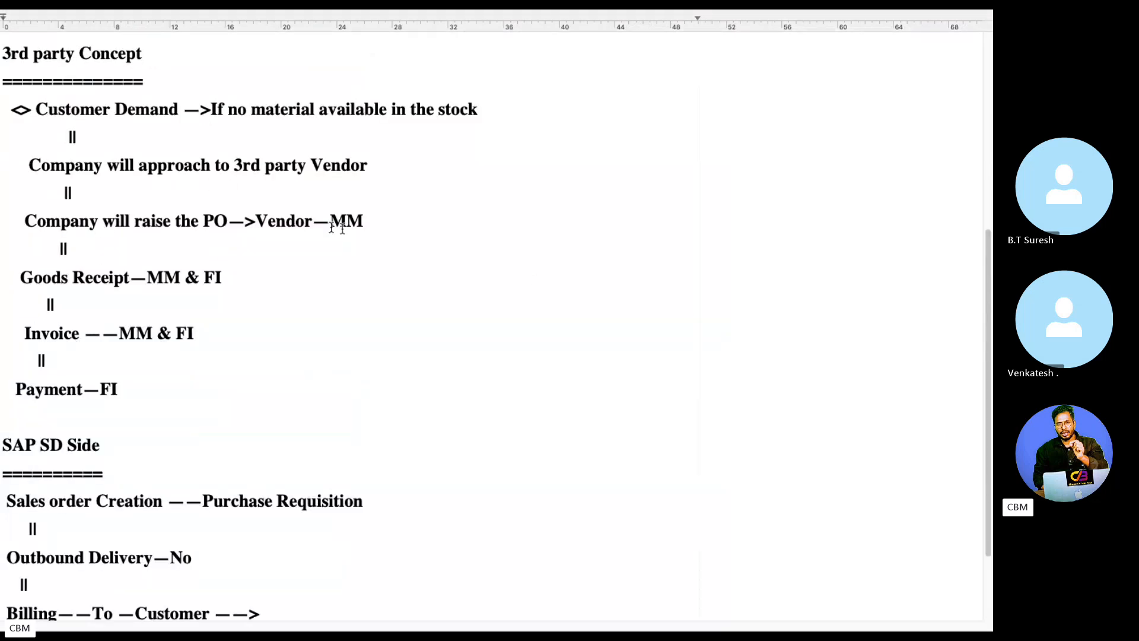
pyautogui.moveTo(144, 280); pyautogui.dragTo(219, 278)
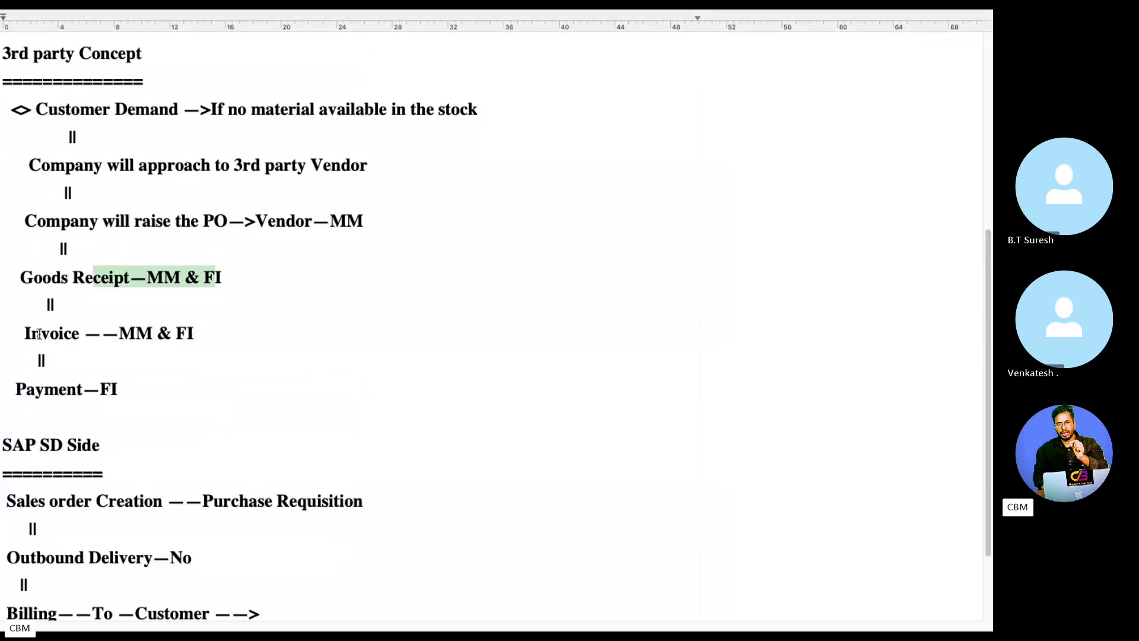
pyautogui.moveTo(39, 334); pyautogui.dragTo(189, 331)
pyautogui.hotkey('ctrl', 'Left')
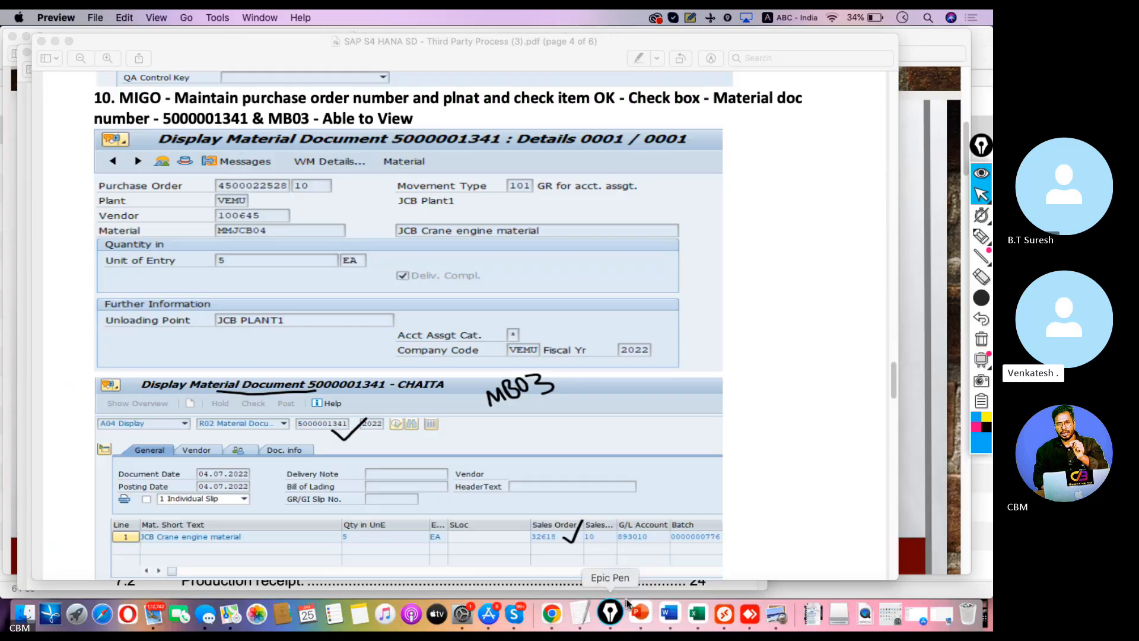
pyautogui.click(724, 613)
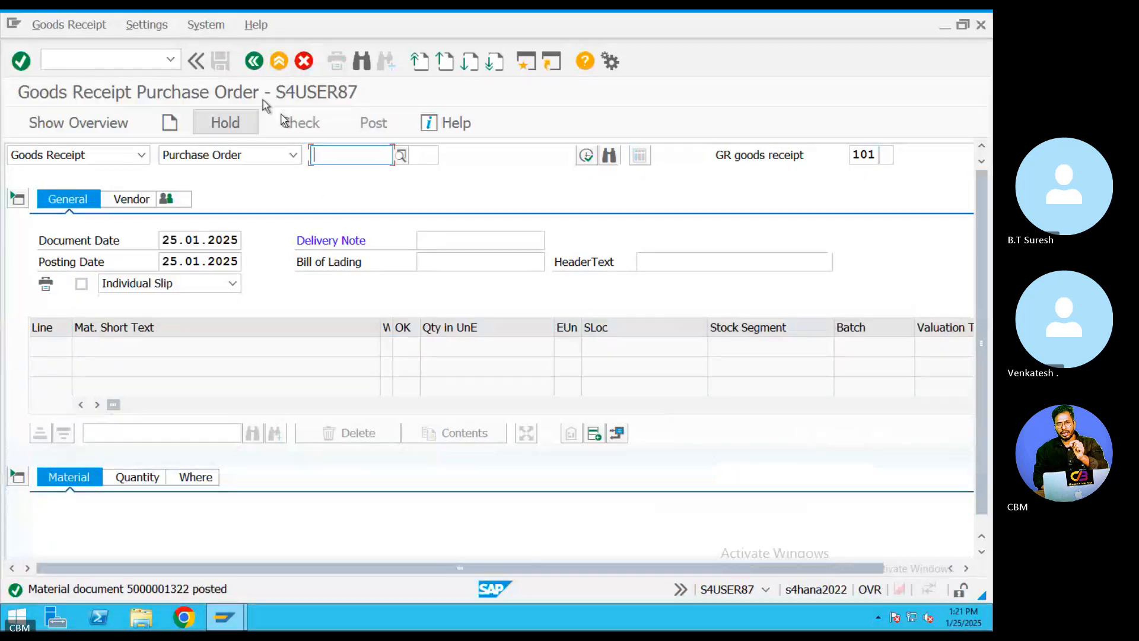
# - Leave MIGO, open the assignment of users to tolerance groups, and position the list at user S4USER87
pyautogui.click(254, 62)
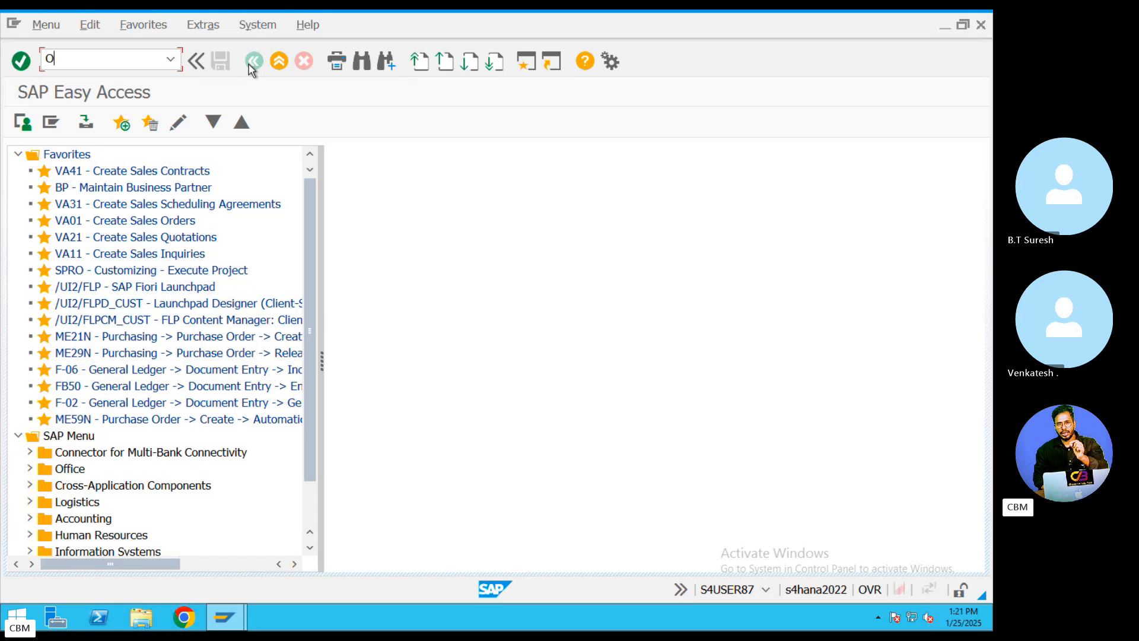
pyautogui.write('7')
pyautogui.press('Return')
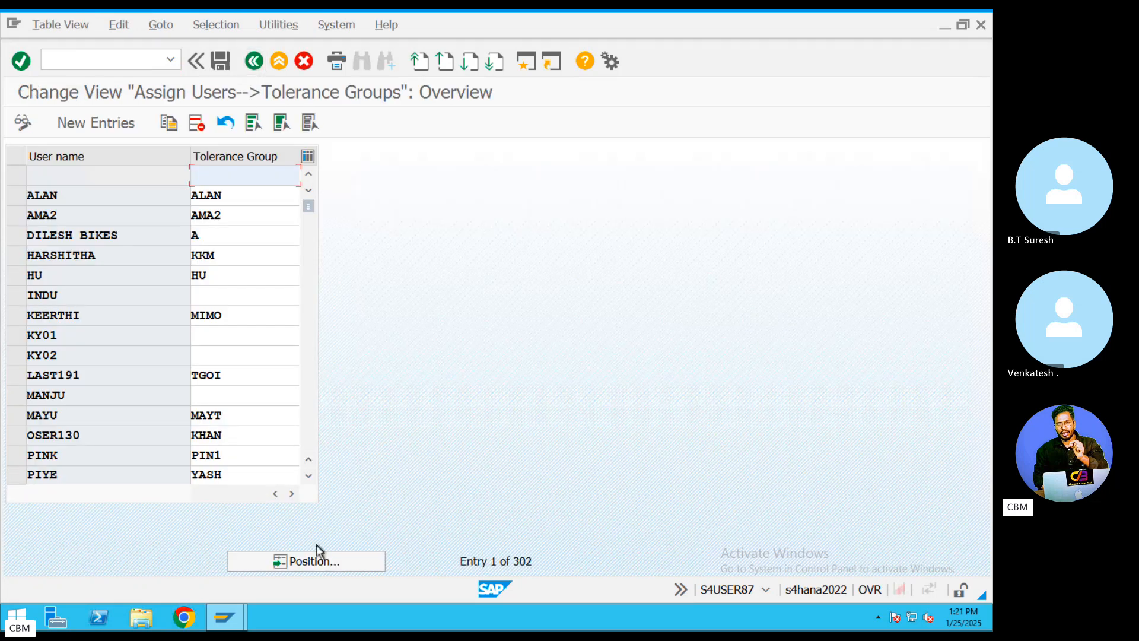
pyautogui.click(317, 562)
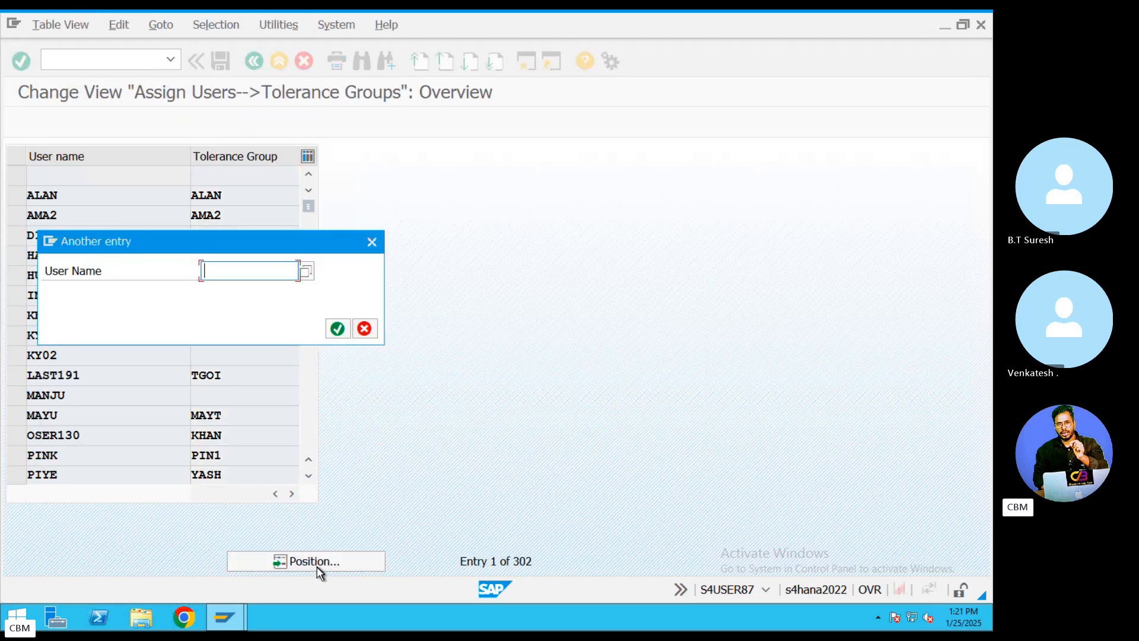
pyautogui.write('s4user87')
pyautogui.press('Return')
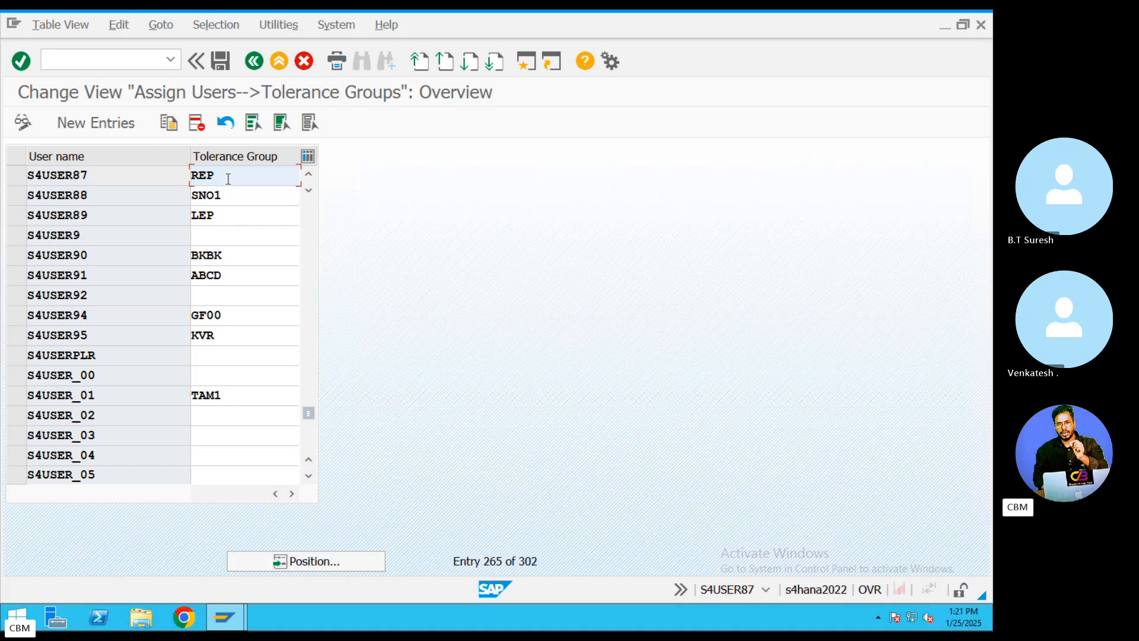
# - Assign tolerance group ABRL to user S4USER87 and save the change in the FI to SD Integration customizing request
pyautogui.moveTo(226, 178); pyautogui.dragTo(183, 177)
pyautogui.press('BackSpace')
pyautogui.write('ABRL')
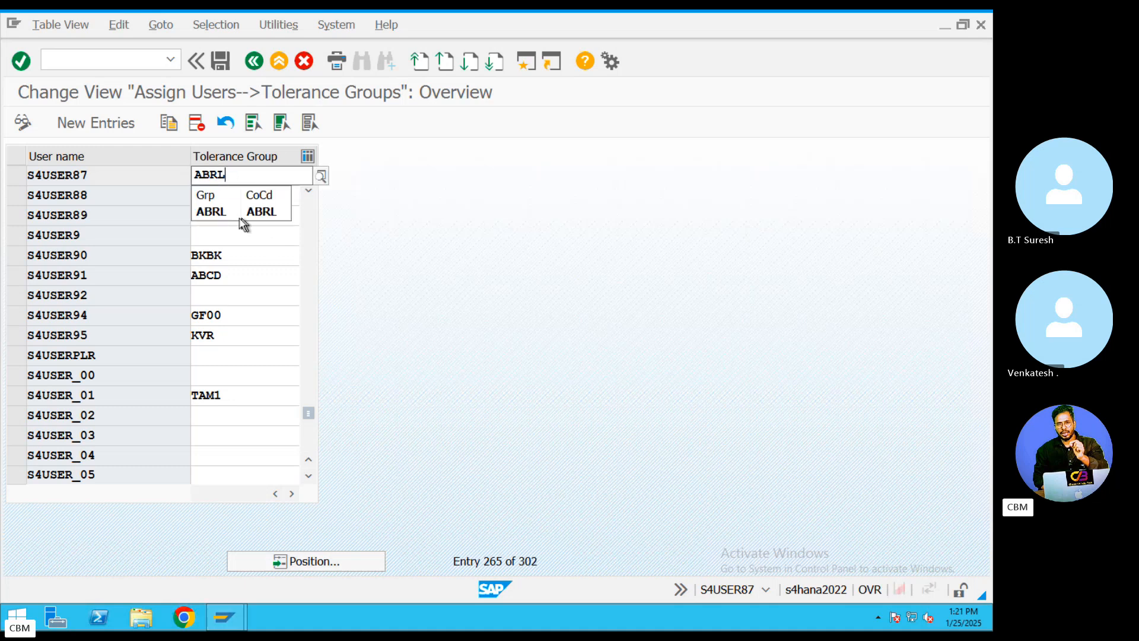
pyautogui.click(243, 212)
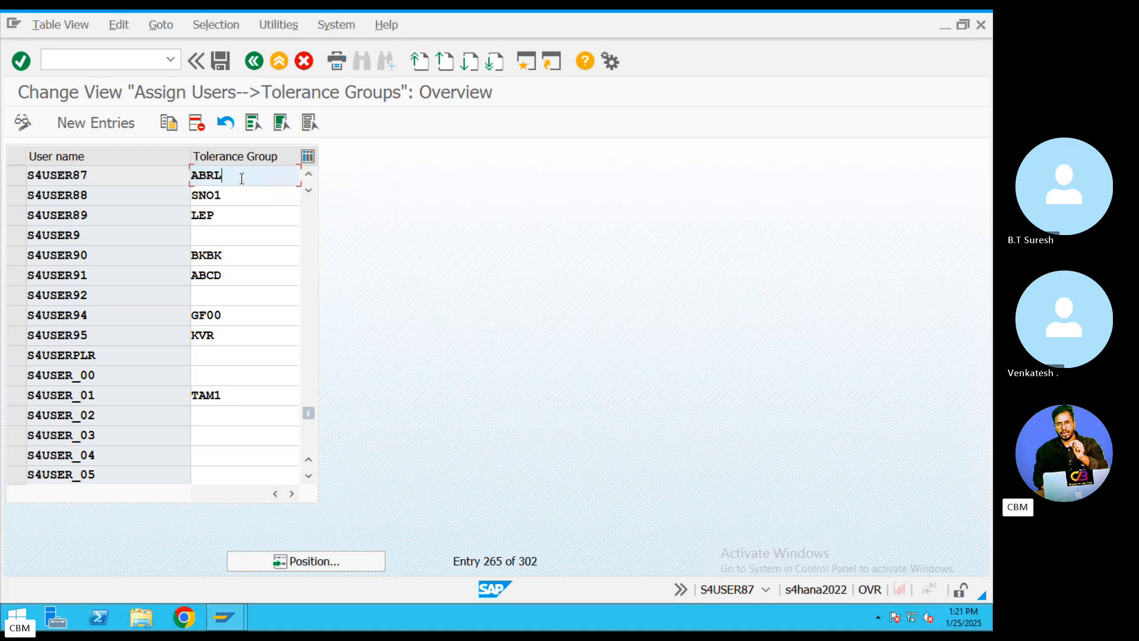
pyautogui.click(16, 175)
pyautogui.moveTo(222, 174); pyautogui.dragTo(186, 175)
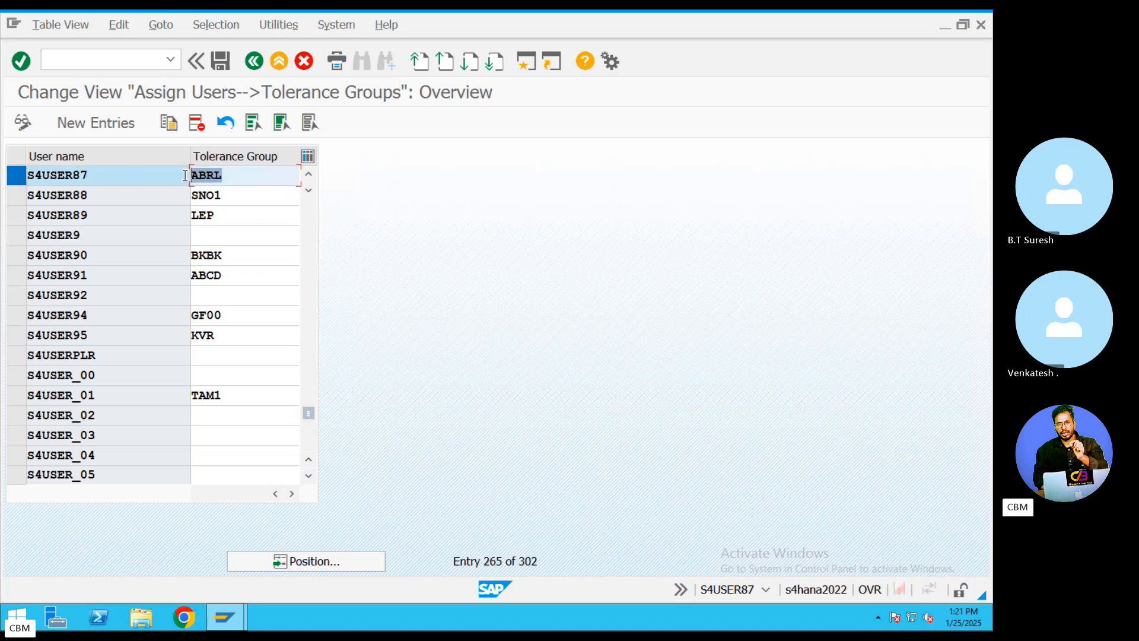
pyautogui.click(220, 61)
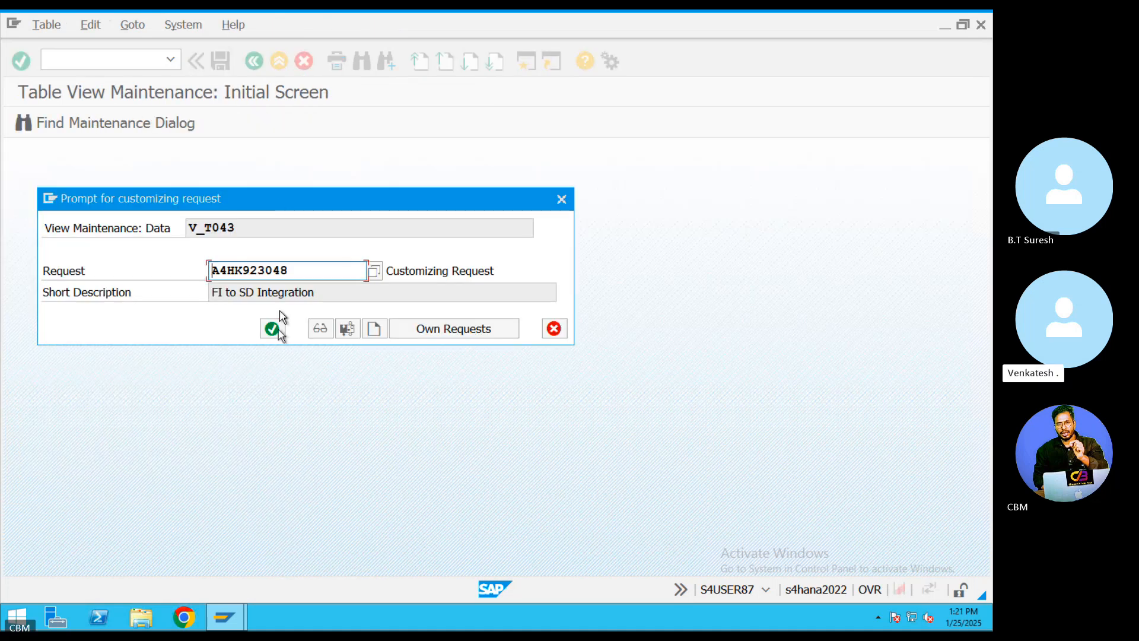
pyautogui.click(272, 330)
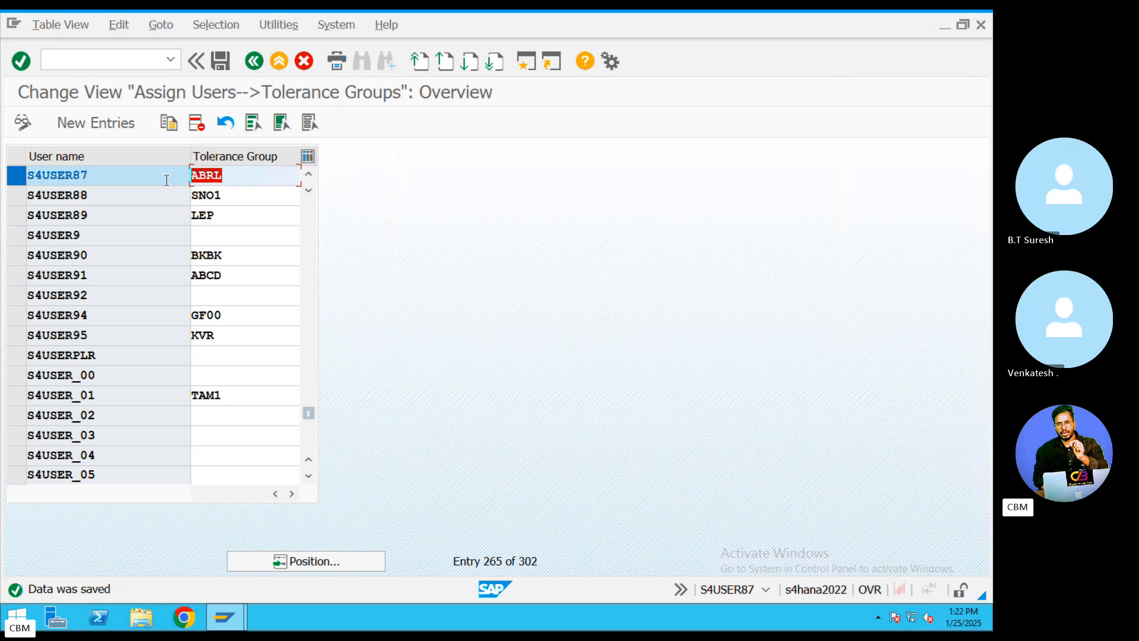
# - Leave the tolerance groups, open the country assignment to tax calculation procedures with OBBG, and position the list at country IN
pyautogui.click(256, 65)
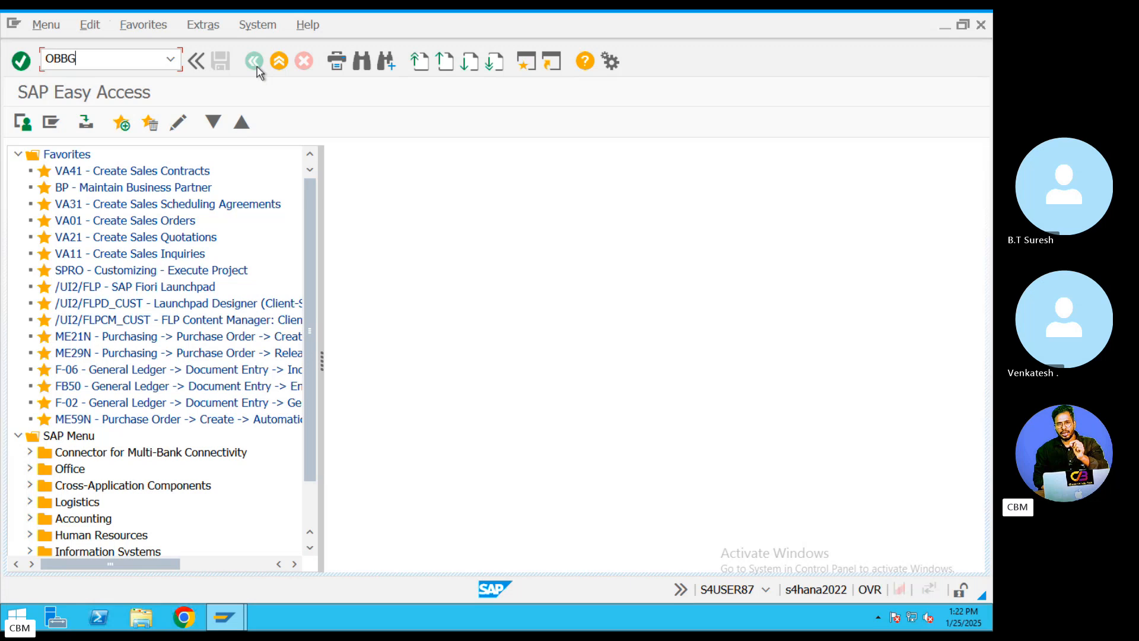
pyautogui.press('Return')
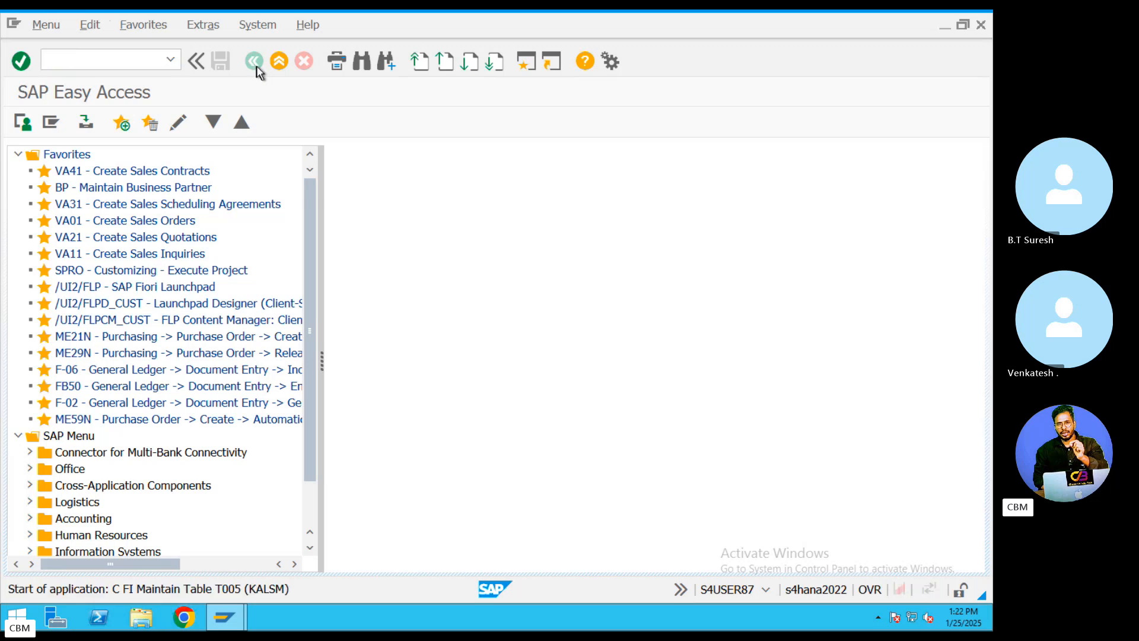
pyautogui.click(252, 561)
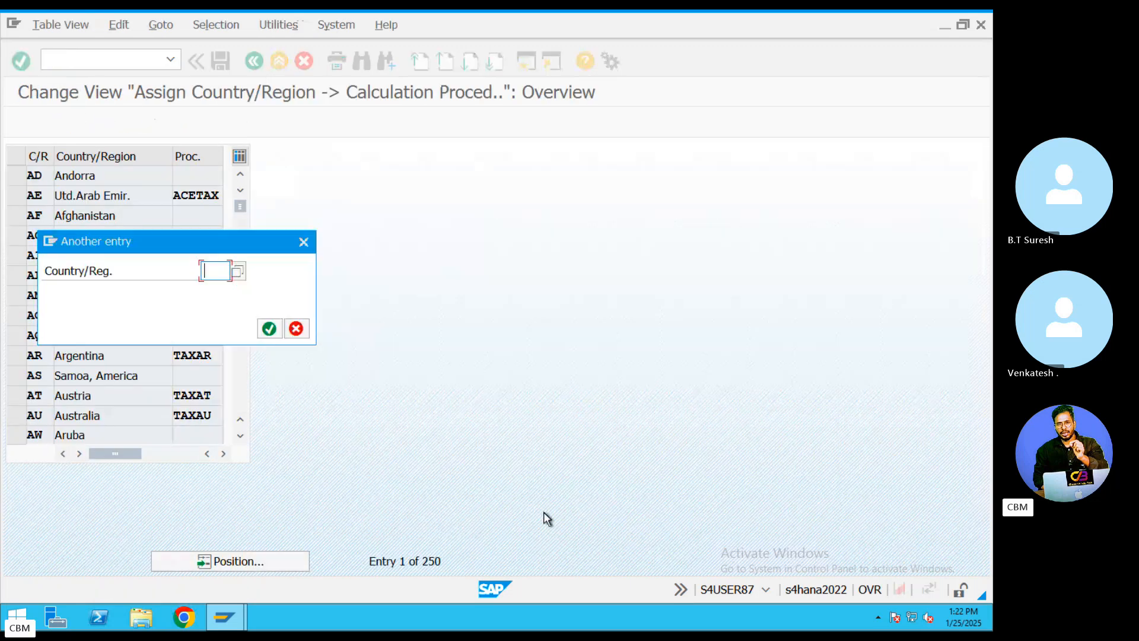
pyautogui.write('IN')
pyautogui.press('Return')
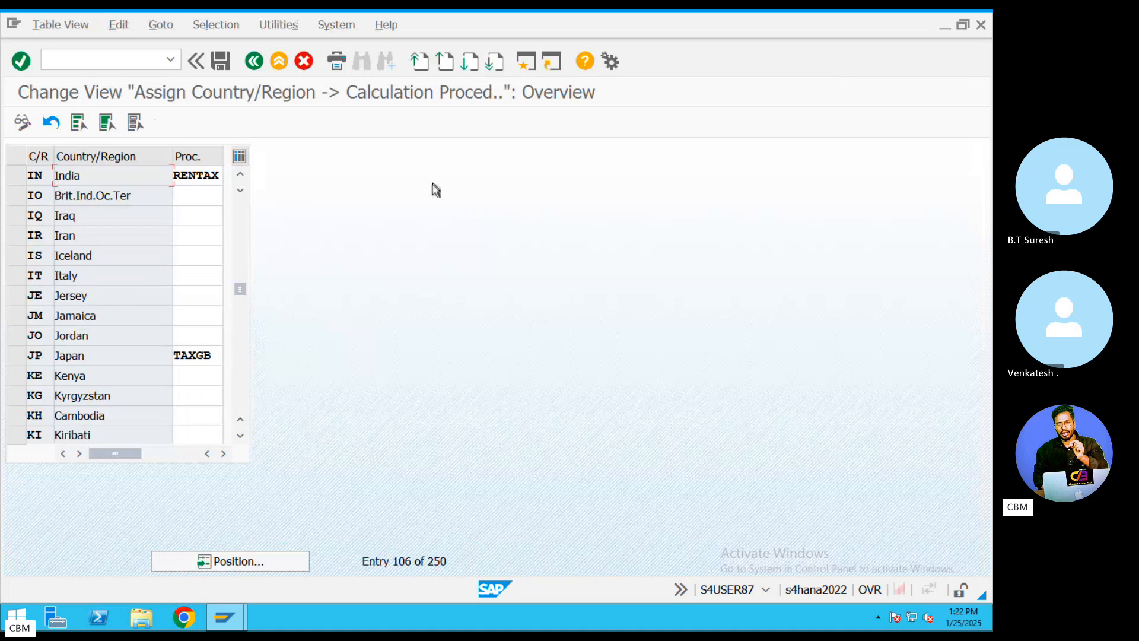
# - Assign calculation procedure ABRTAX to India and save it in the FI to SD Integration customizing request
pyautogui.moveTo(218, 175); pyautogui.dragTo(180, 177)
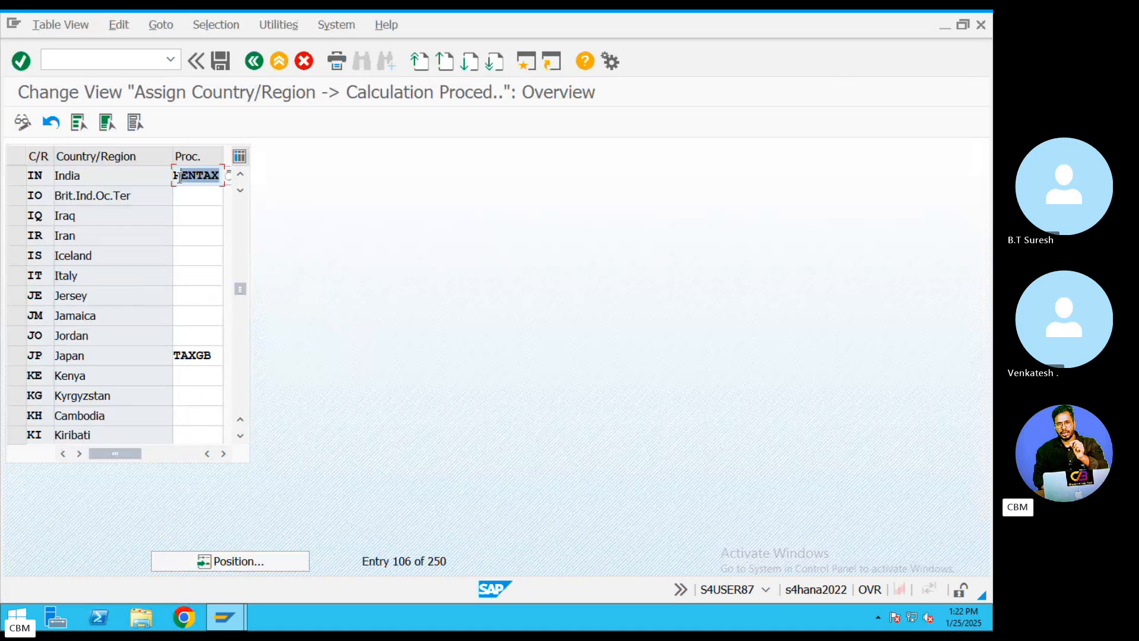
pyautogui.press('BackSpace')
pyautogui.press('BackSpace')
pyautogui.write('T')
pyautogui.write('BR')
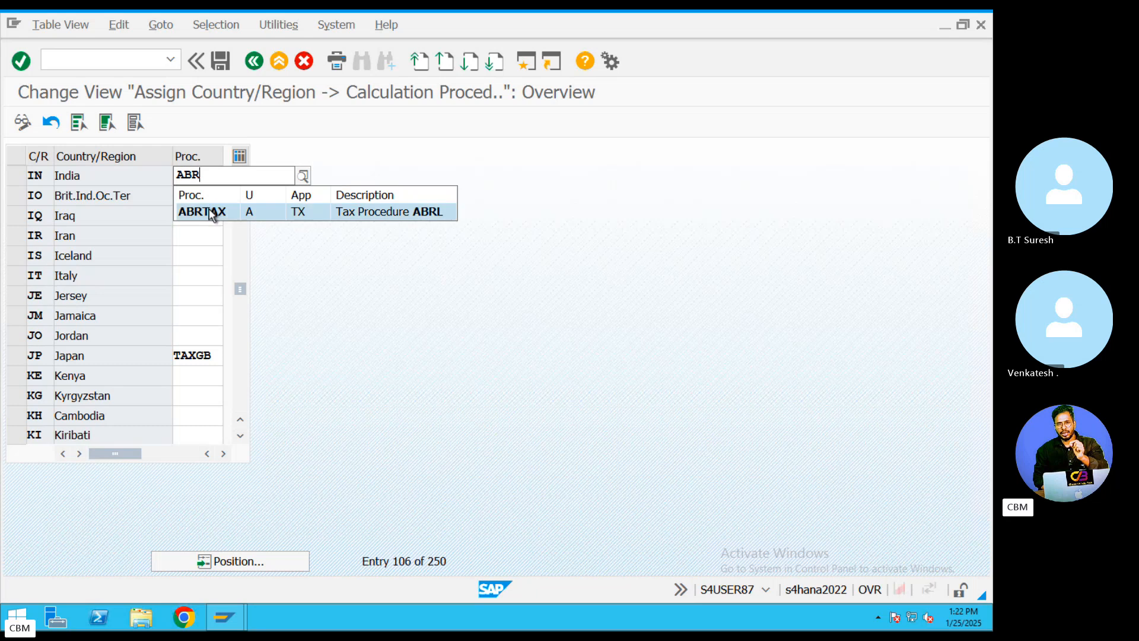
pyautogui.click(214, 209)
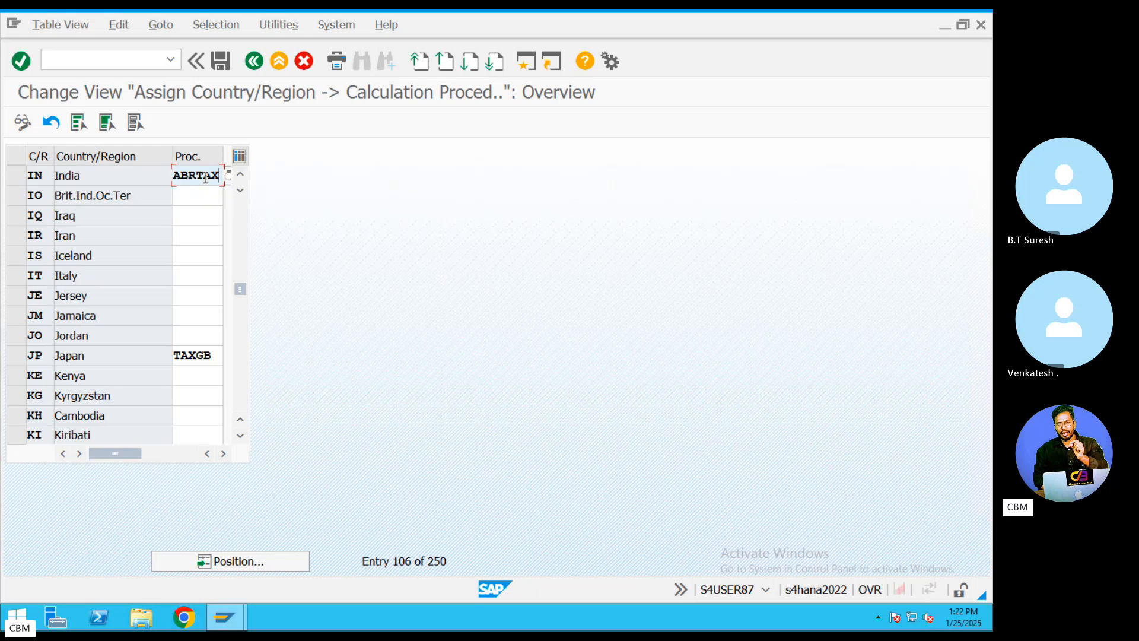
pyautogui.doubleClick(173, 175)
pyautogui.click(22, 180)
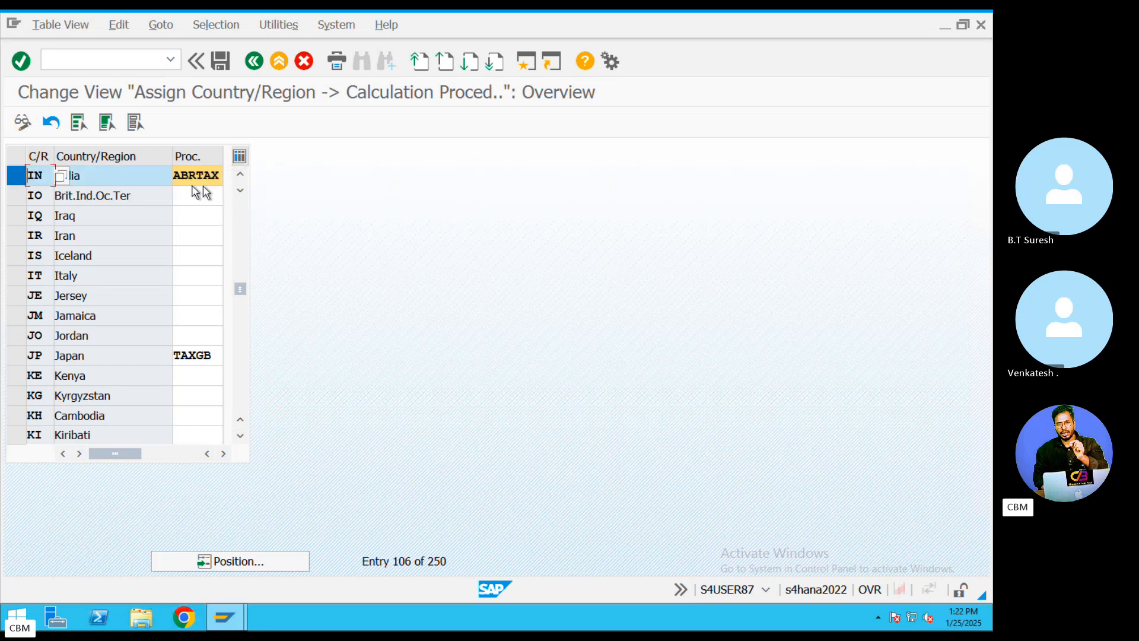
pyautogui.click(220, 60)
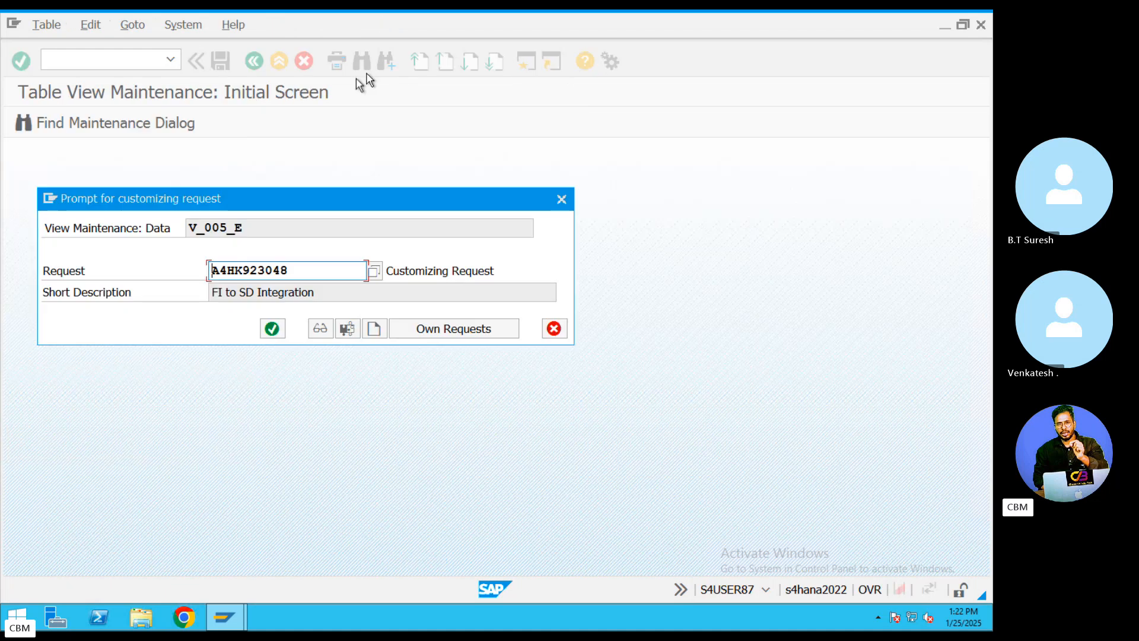
pyautogui.click(272, 328)
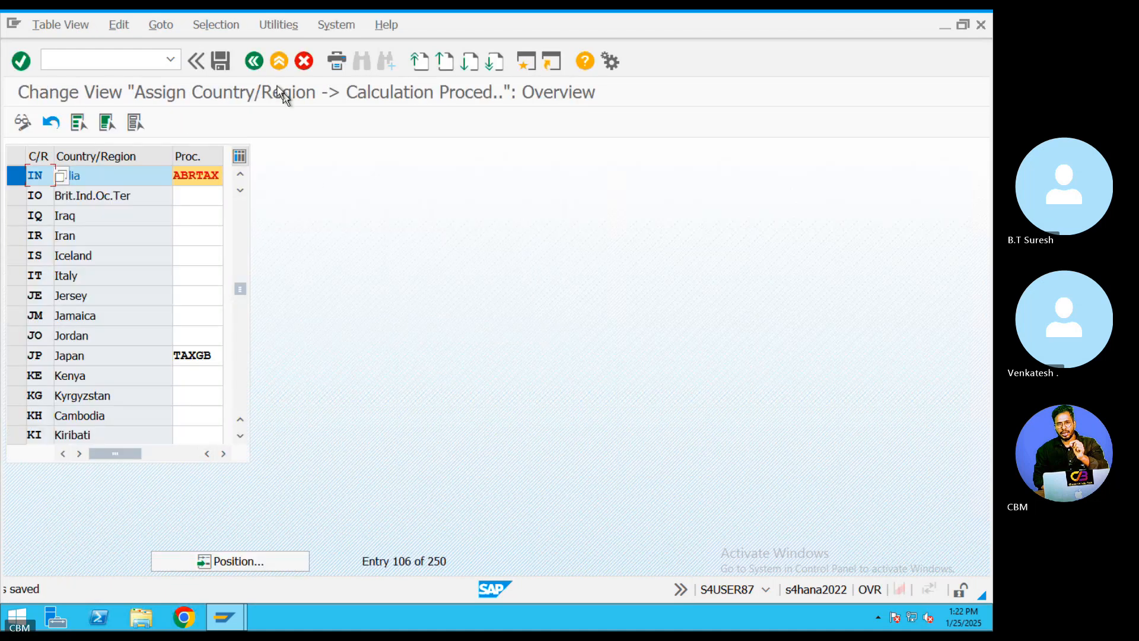
# - Try to start an incoming invoice in MIRO with invoice date 25.01.2025, reference REF4343 and automatic tax calculation
pyautogui.click(254, 61)
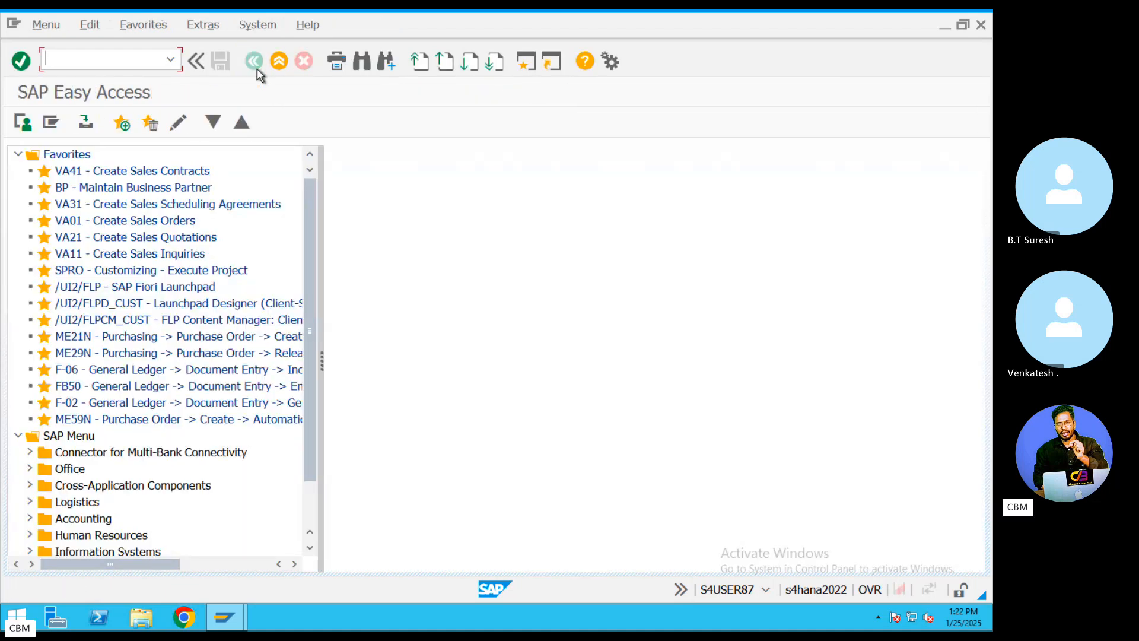
pyautogui.write('MIRO')
pyautogui.press('Return')
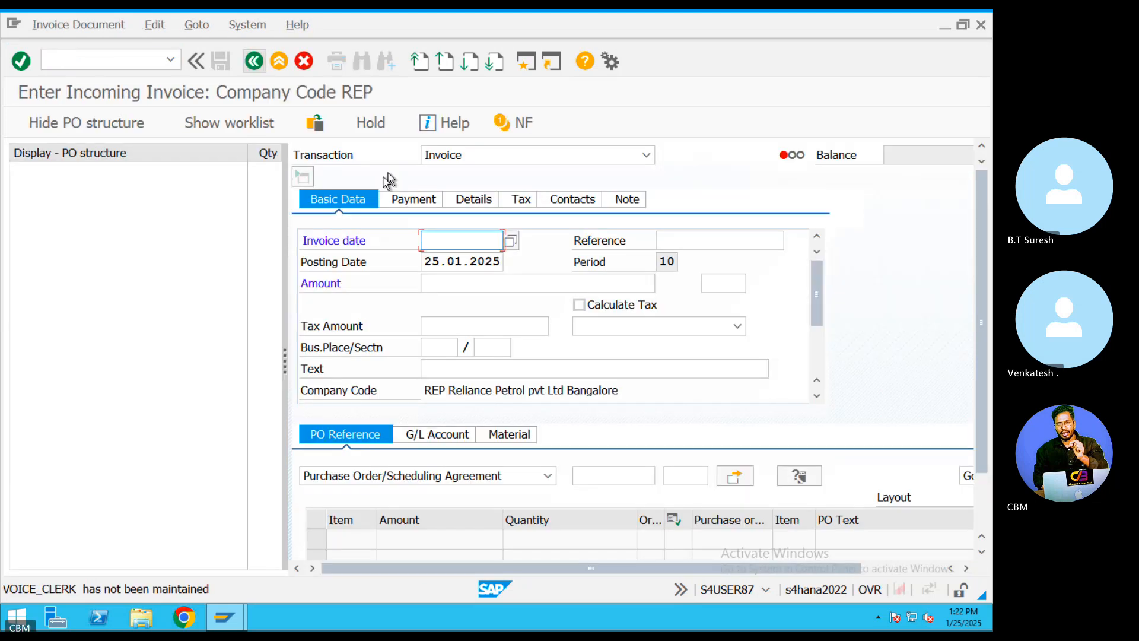
pyautogui.click(501, 262)
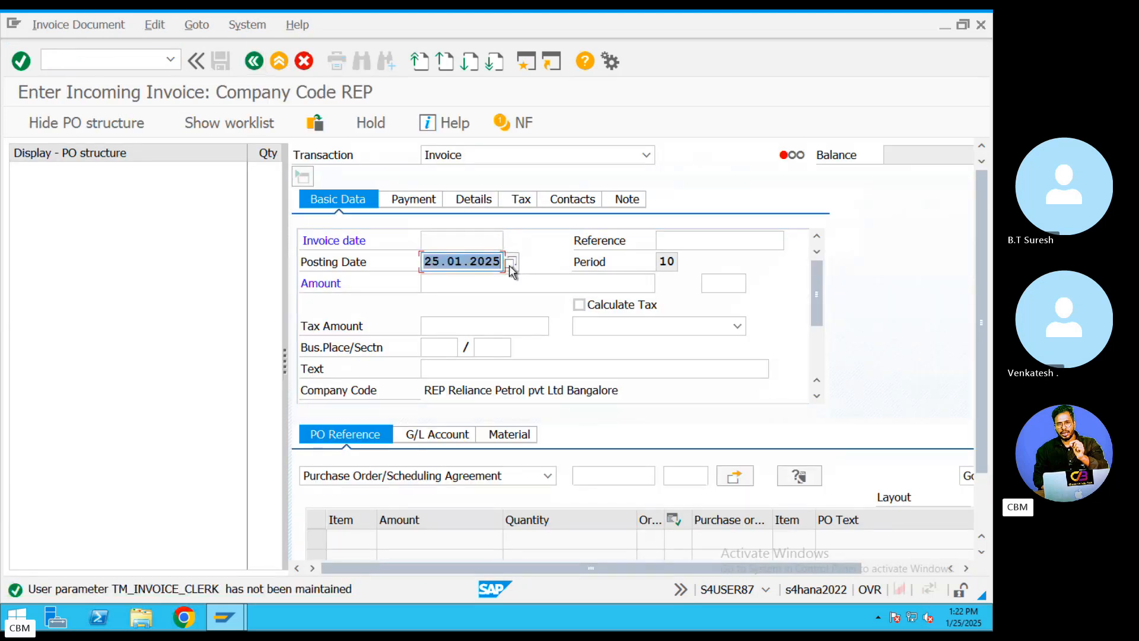
pyautogui.click(455, 244)
pyautogui.write('25.01.2025')
pyautogui.click(683, 239)
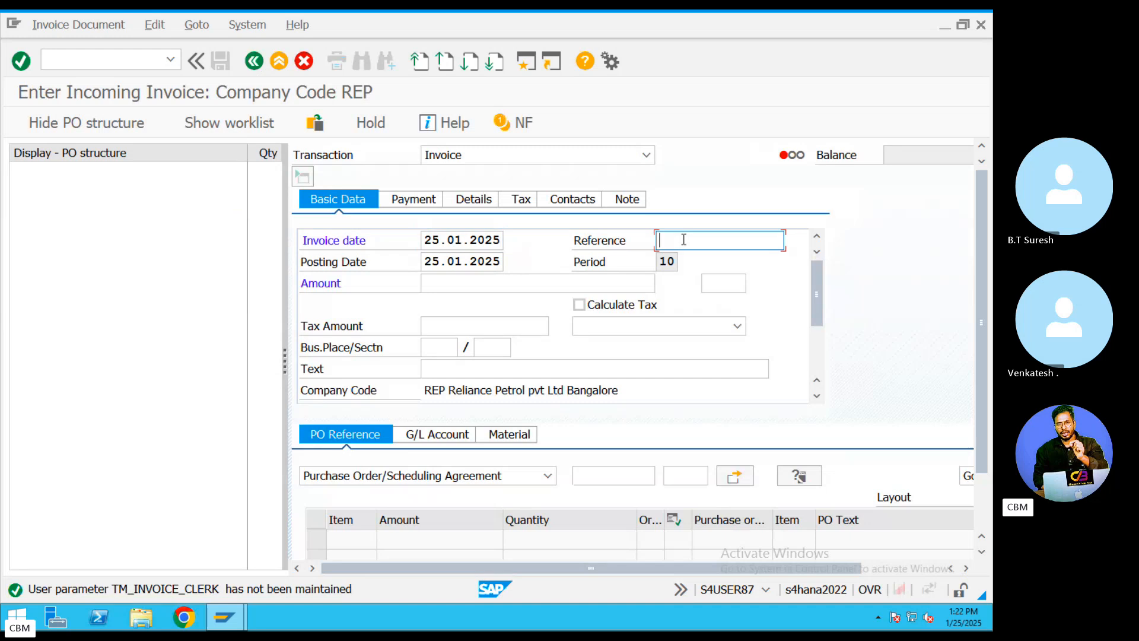
pyautogui.write('REF4343')
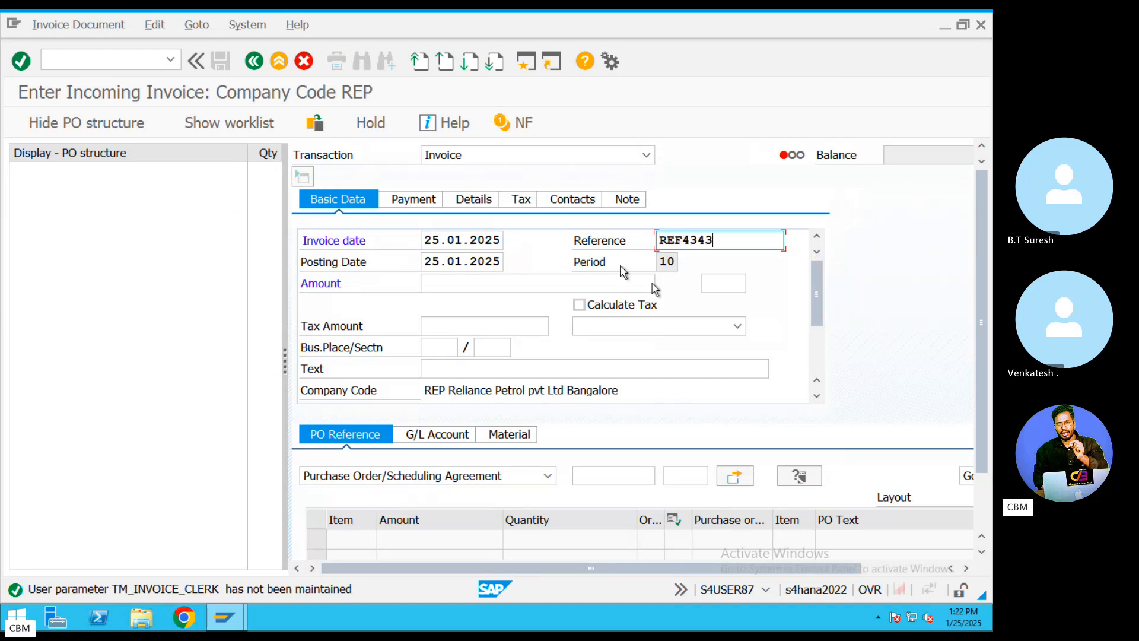
pyautogui.click(469, 284)
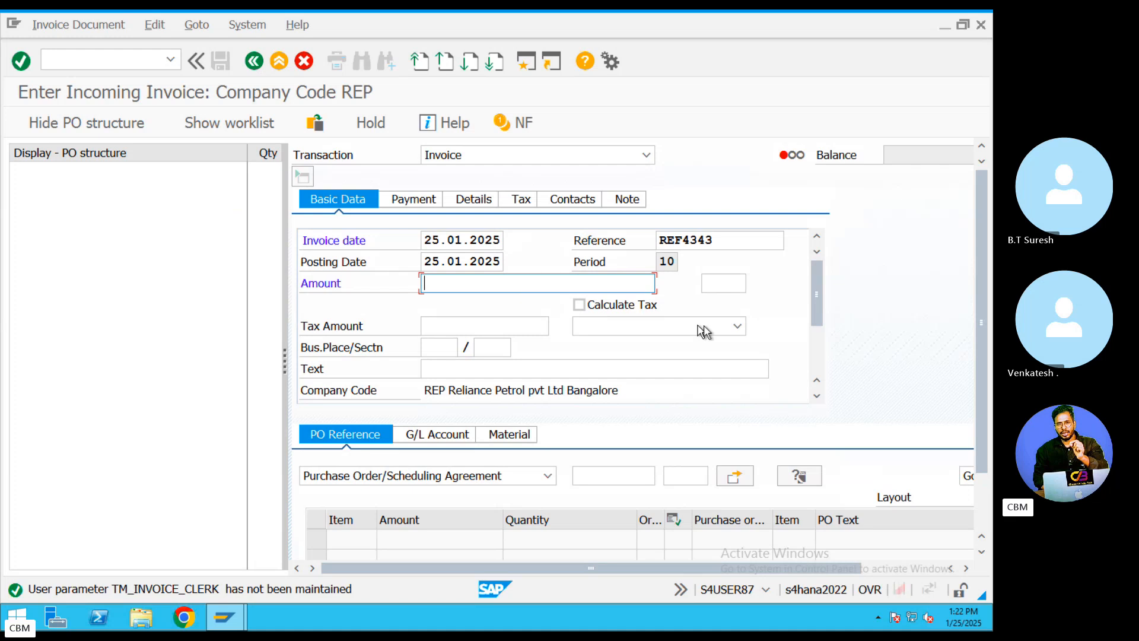
pyautogui.click(578, 304)
pyautogui.press('Return')
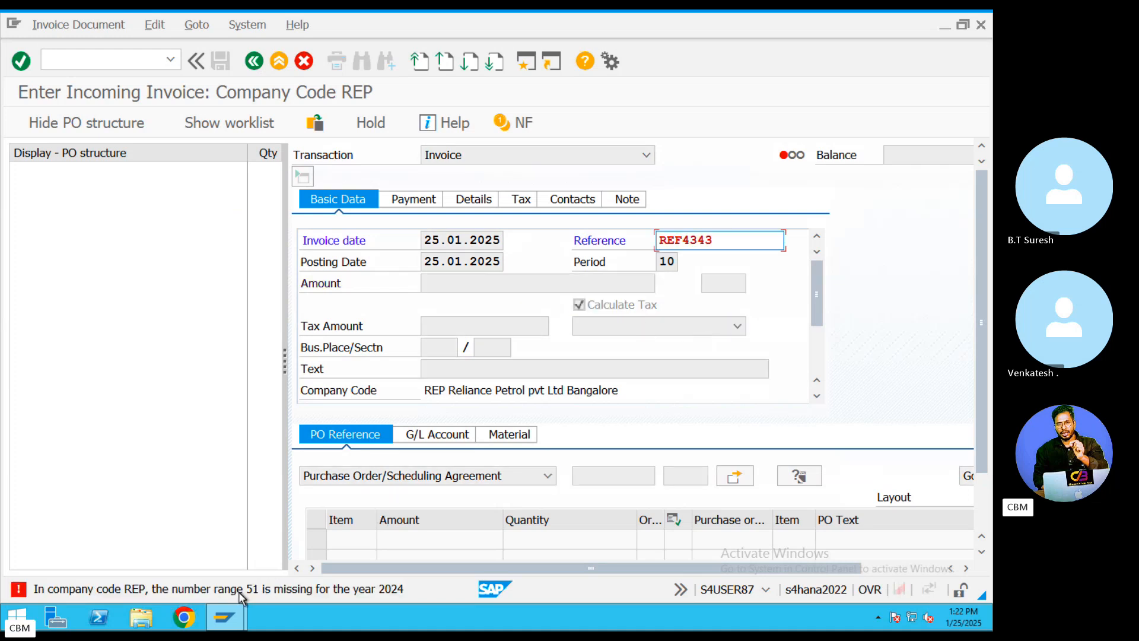
# - Examine the long text of the number range error raised for the invoice, and close it
pyautogui.doubleClick(263, 593)
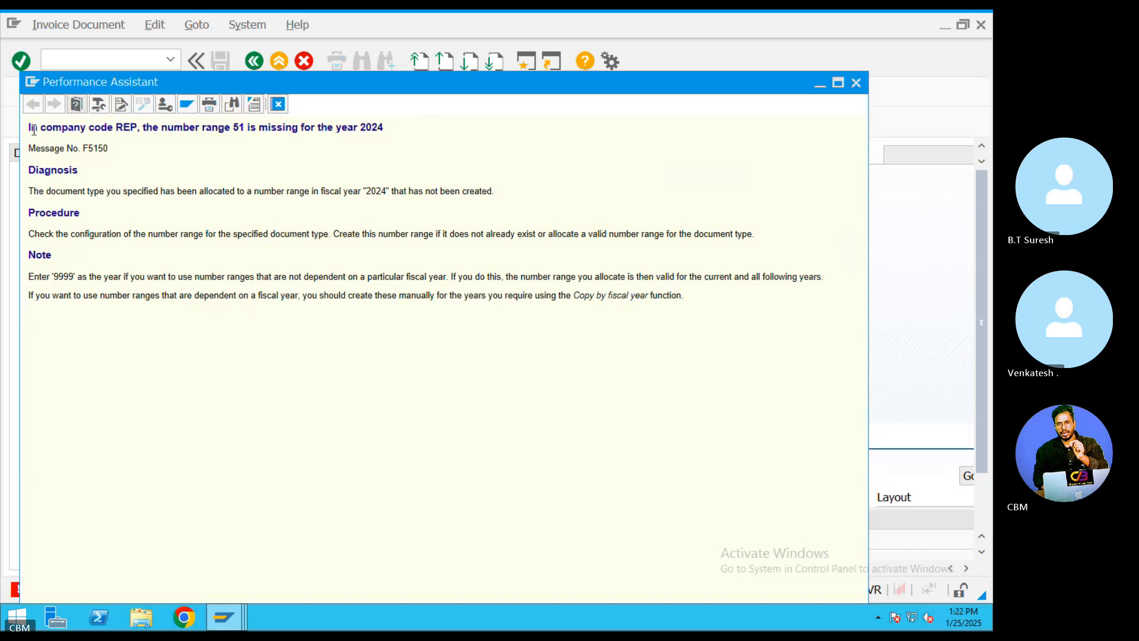
pyautogui.moveTo(34, 130); pyautogui.dragTo(714, 303)
pyautogui.click(244, 142)
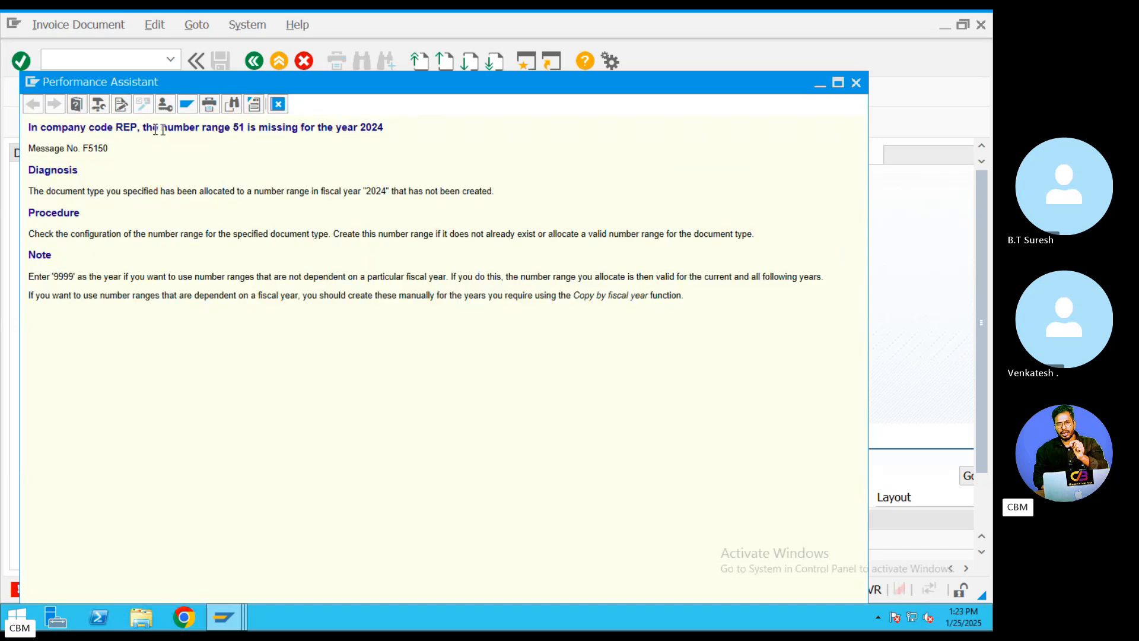
pyautogui.moveTo(117, 127); pyautogui.dragTo(377, 136)
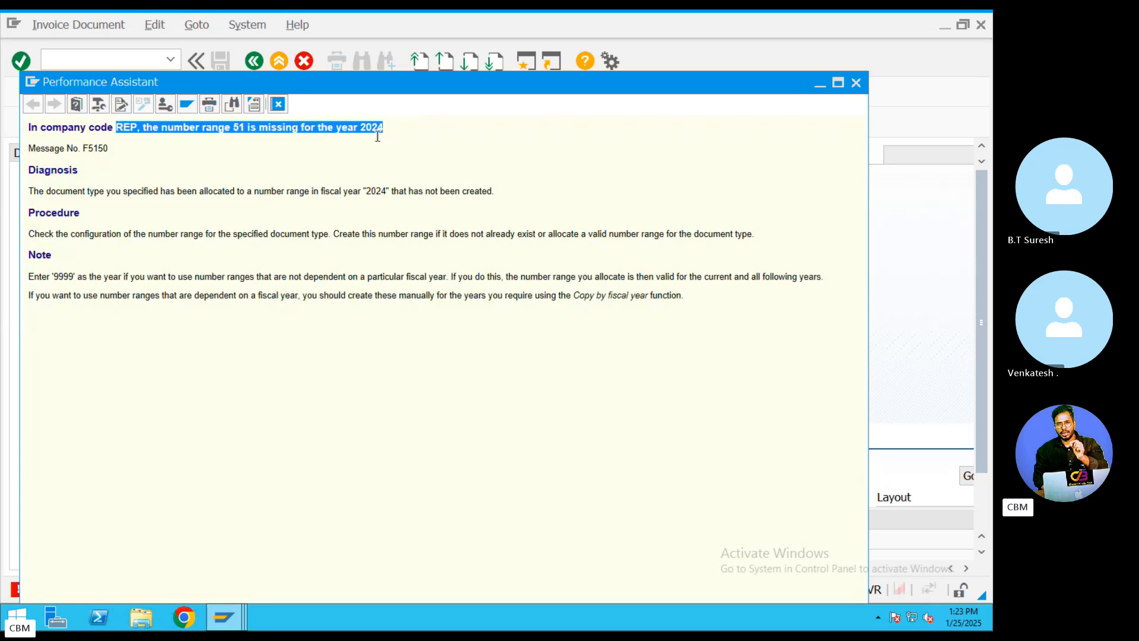
pyautogui.click(278, 104)
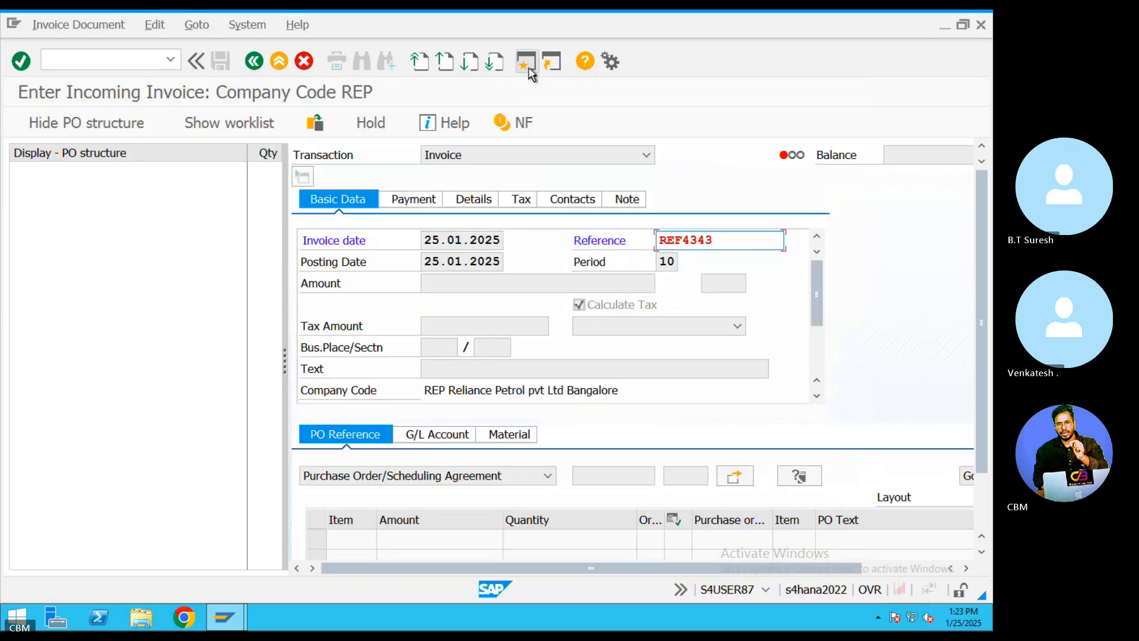
# - Leave the invoice entry and open the accounting document number range intervals with FBN1 for editing in company code ABRL
pyautogui.press('F3')
pyautogui.write('FBN1')
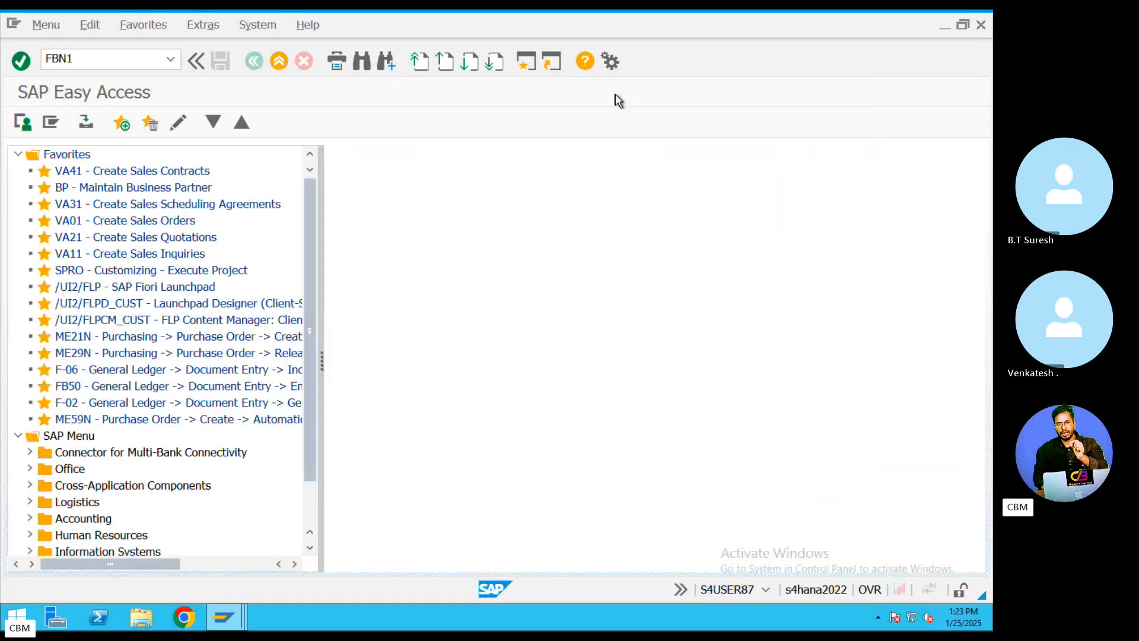
pyautogui.press('Return')
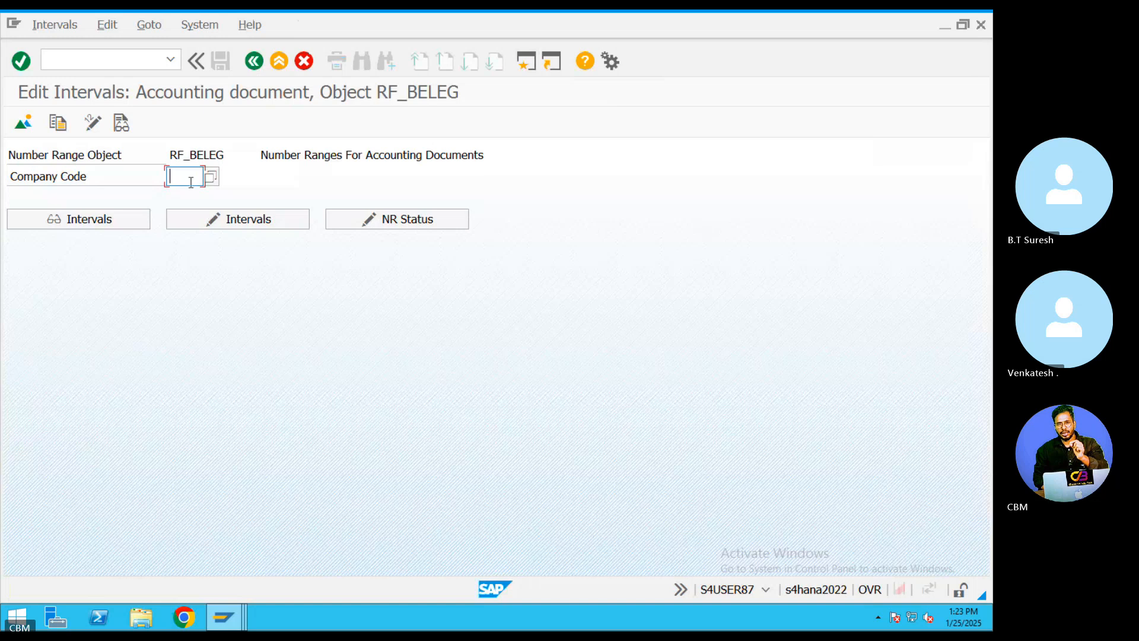
pyautogui.write('ABRL')
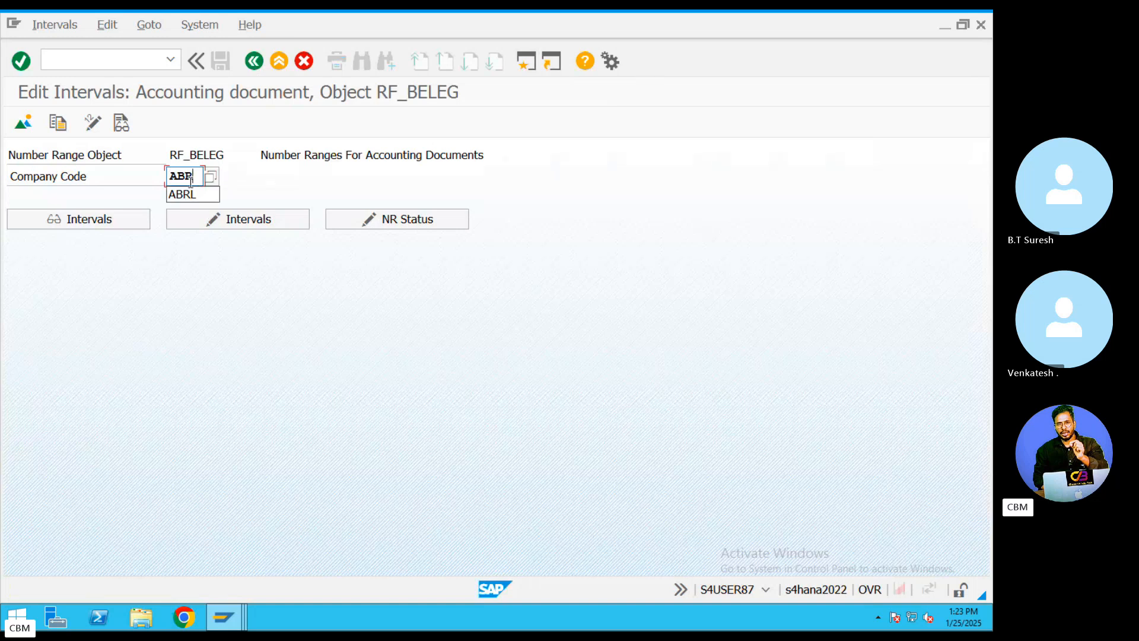
pyautogui.click(287, 228)
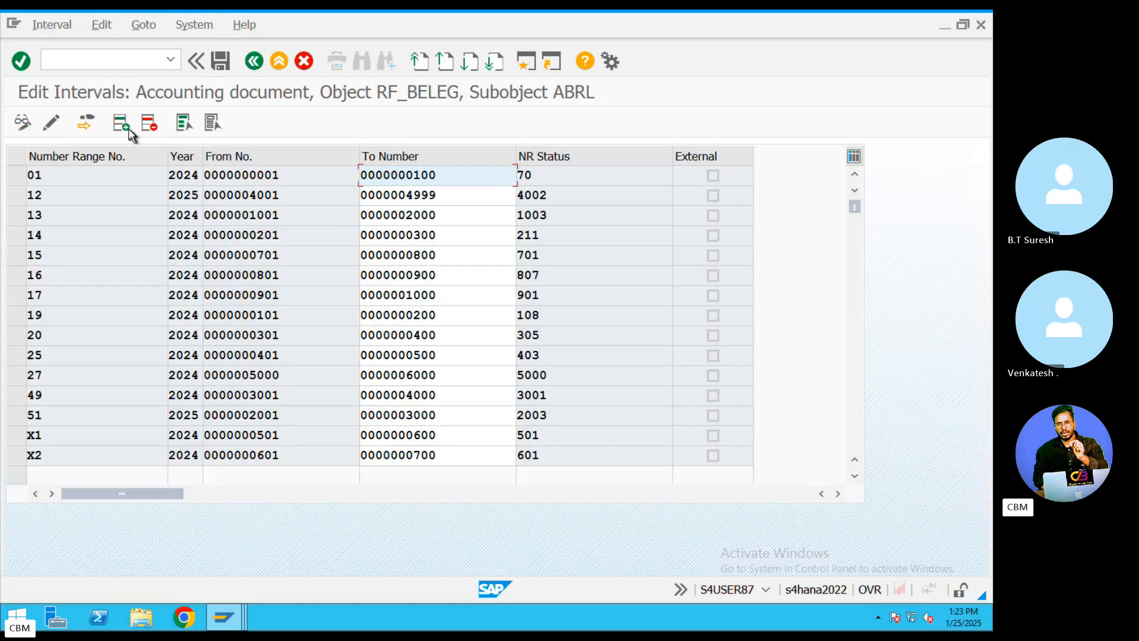
# - Insert a new interval with number range 51 and year 2025
pyautogui.click(121, 123)
pyautogui.write('51')
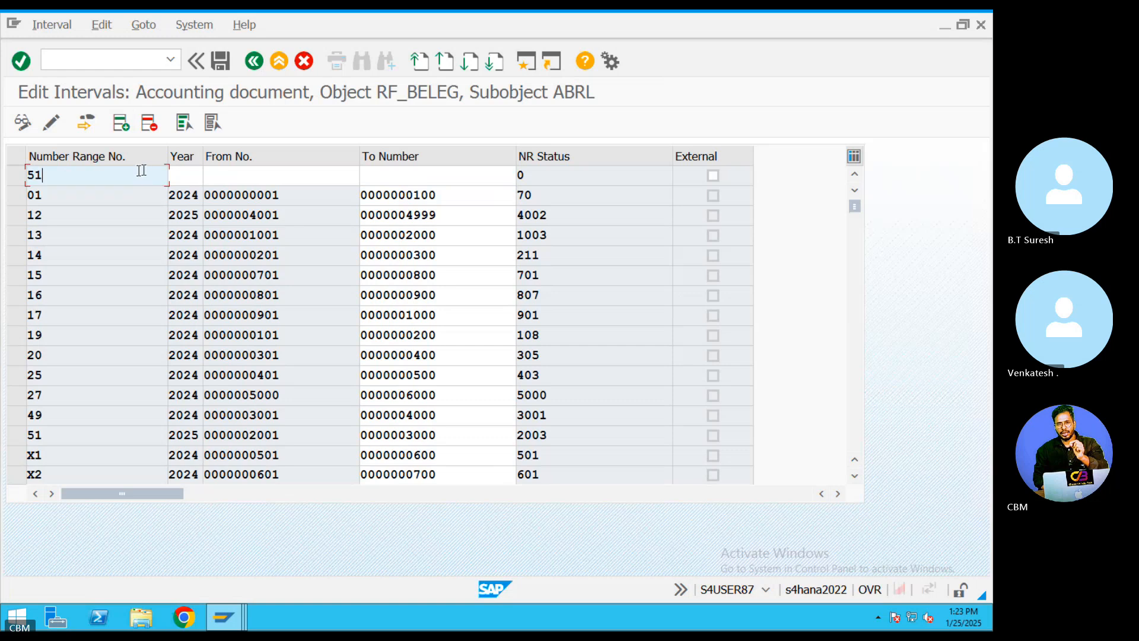
pyautogui.click(189, 175)
pyautogui.write('2025')
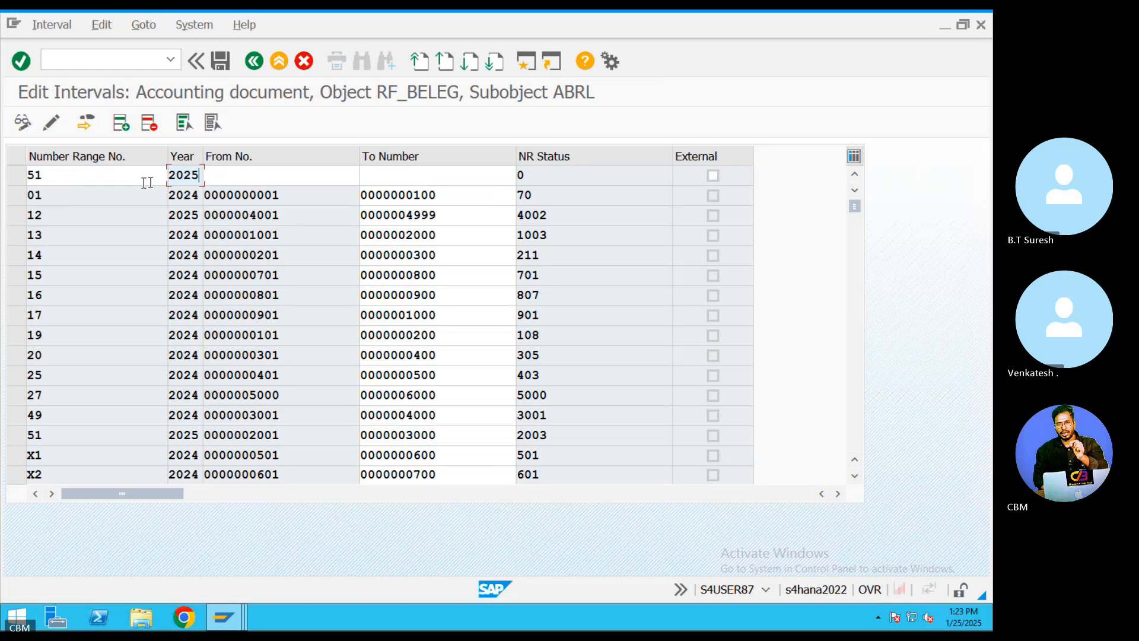
# - Change the year of the new number range 51 interval to 2024
pyautogui.click(200, 431)
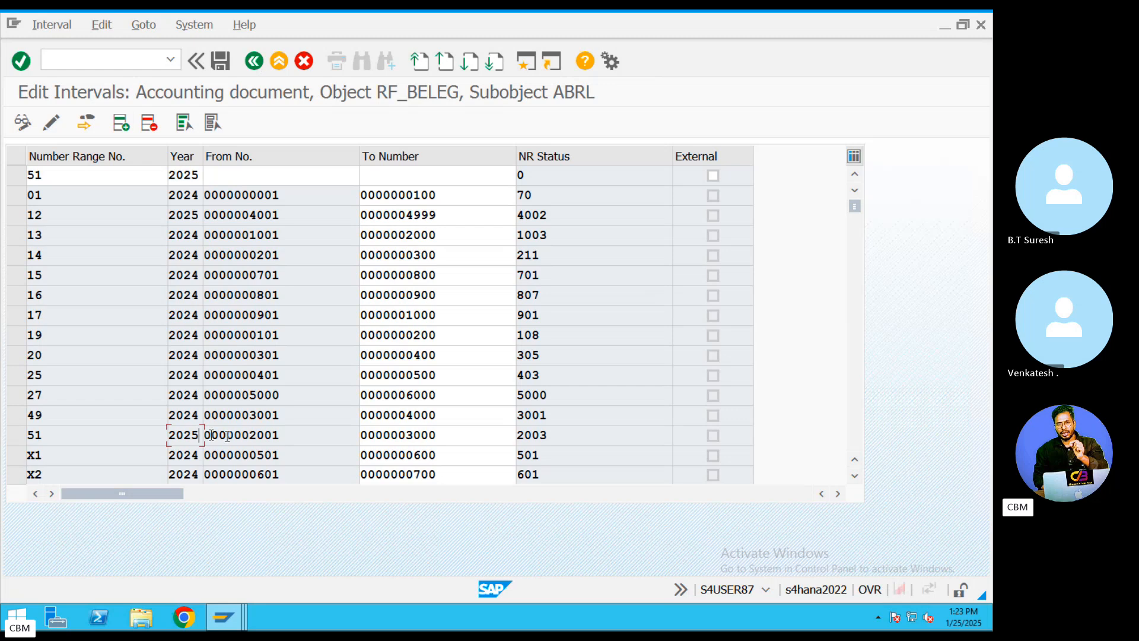
pyautogui.moveTo(236, 435); pyautogui.dragTo(205, 435)
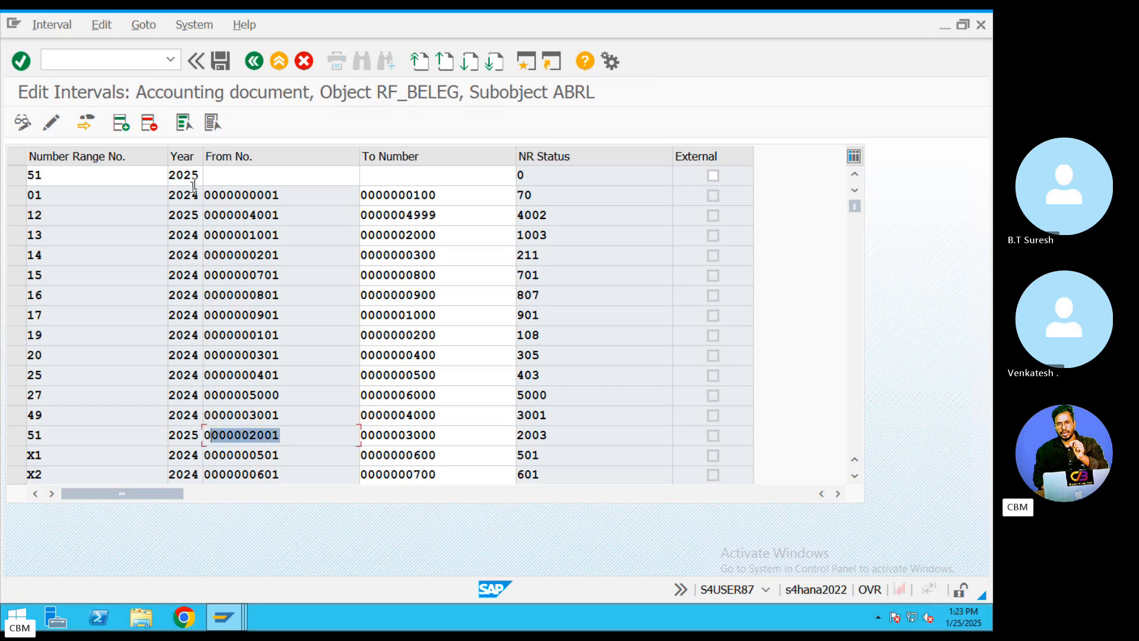
pyautogui.click(206, 175)
pyautogui.press('BackSpace')
pyautogui.write('4')
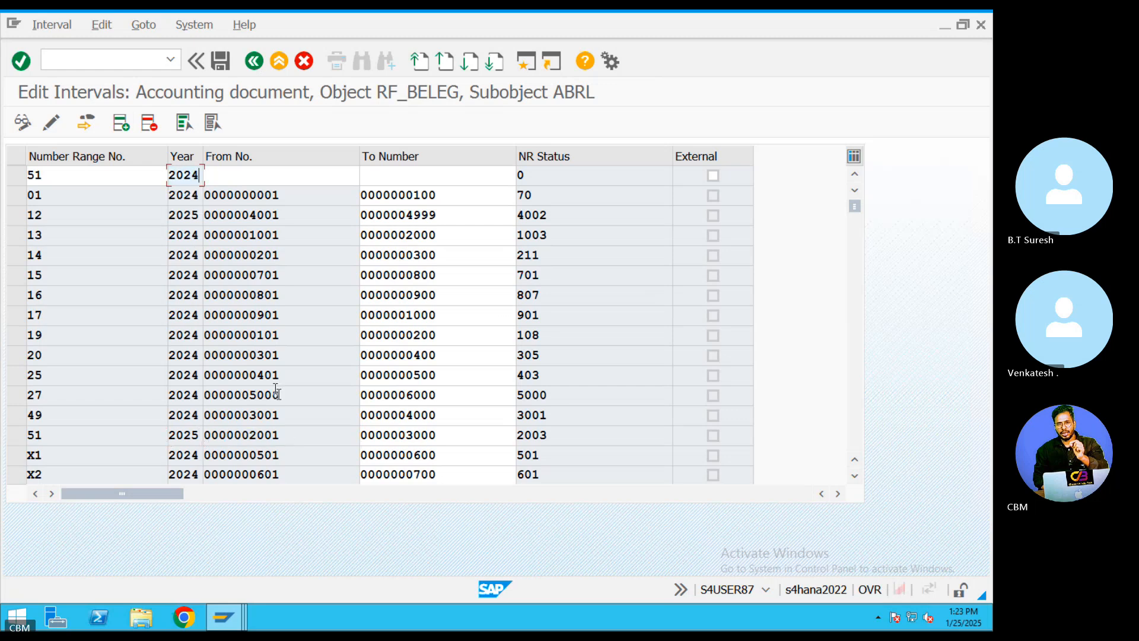
pyautogui.moveTo(295, 439); pyautogui.dragTo(195, 435)
pyautogui.hotkey('ctrl', 'c')
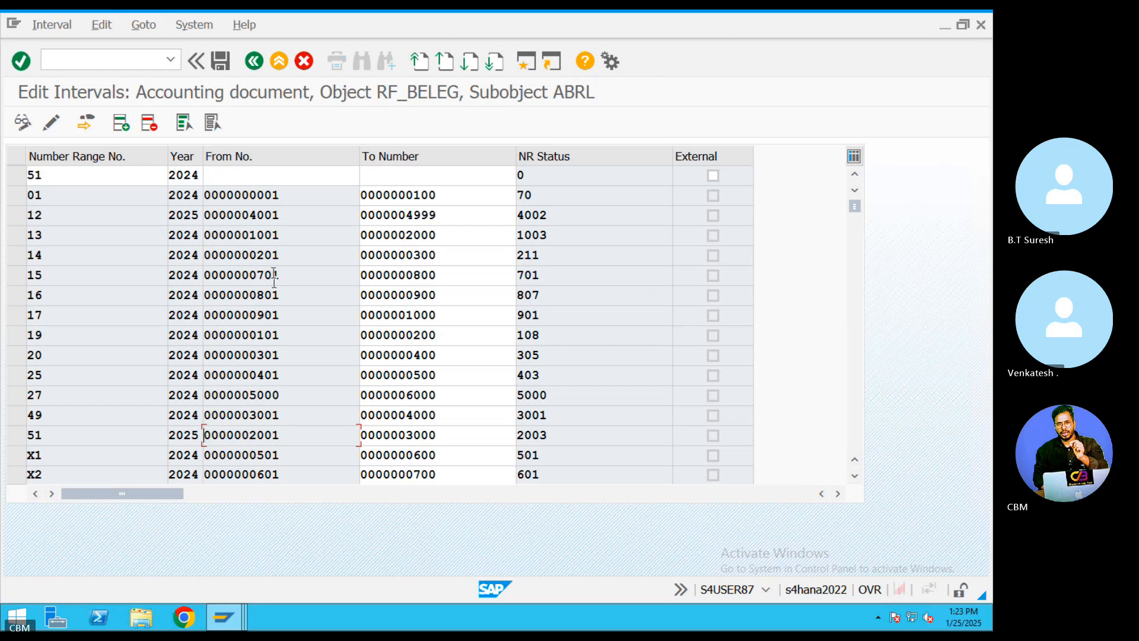
pyautogui.click(234, 175)
pyautogui.hotkey('ctrl', 'v')
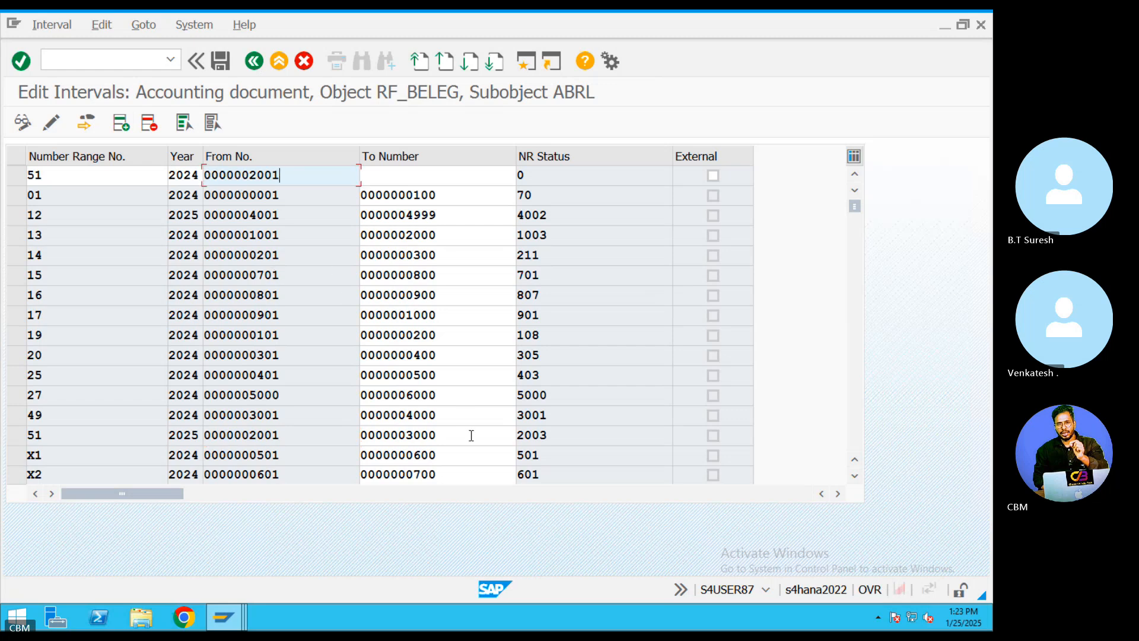
pyautogui.moveTo(471, 435); pyautogui.dragTo(305, 434)
pyautogui.hotkey('ctrl', 'c')
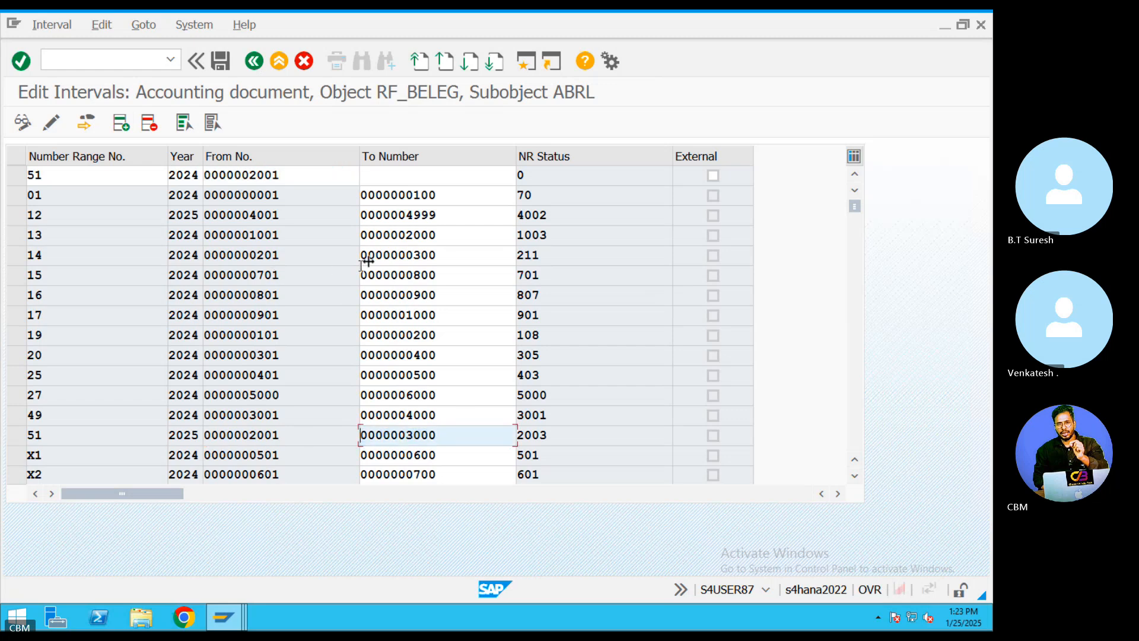
pyautogui.click(392, 175)
pyautogui.hotkey('ctrl', 'v')
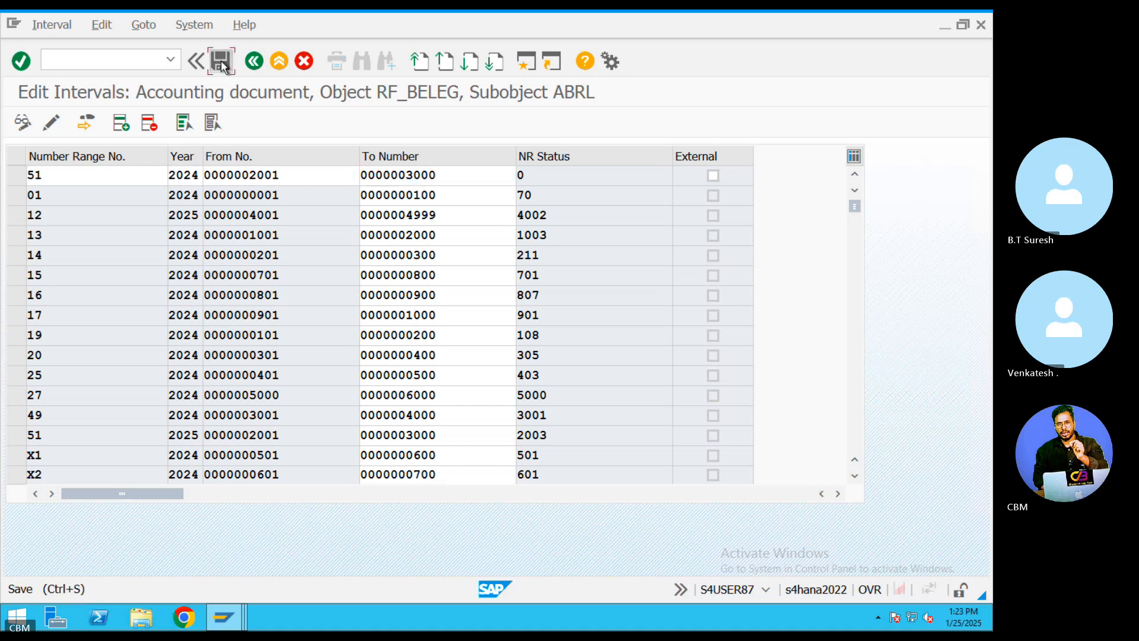
# - Save the new interval, agreeing to keep the change anyway and acknowledging the transport information
pyautogui.click(221, 59)
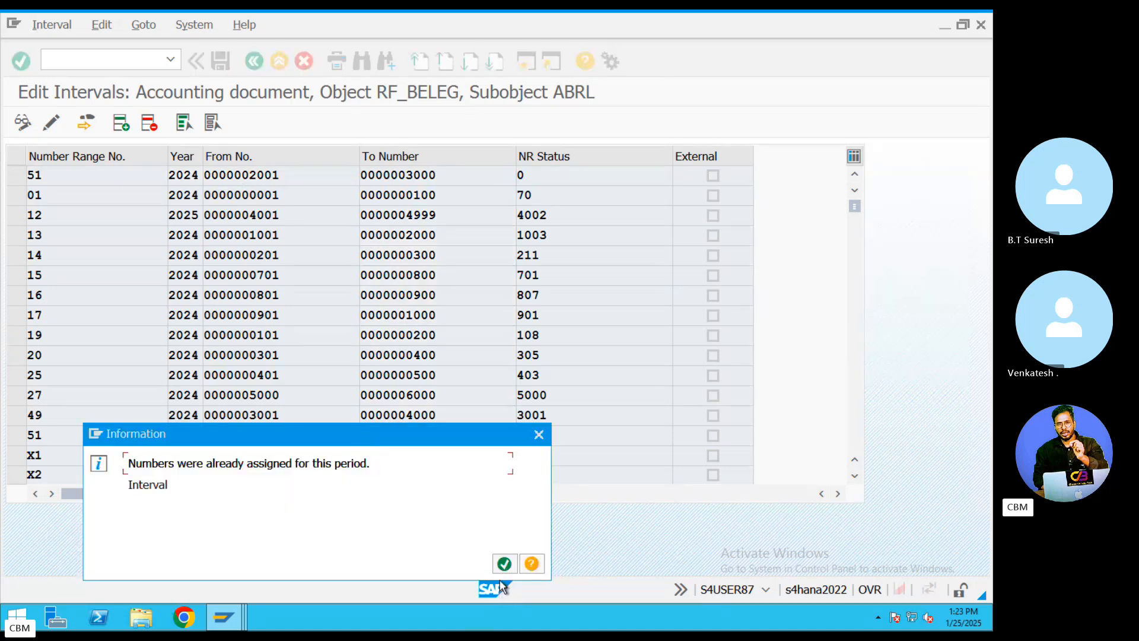
pyautogui.click(505, 563)
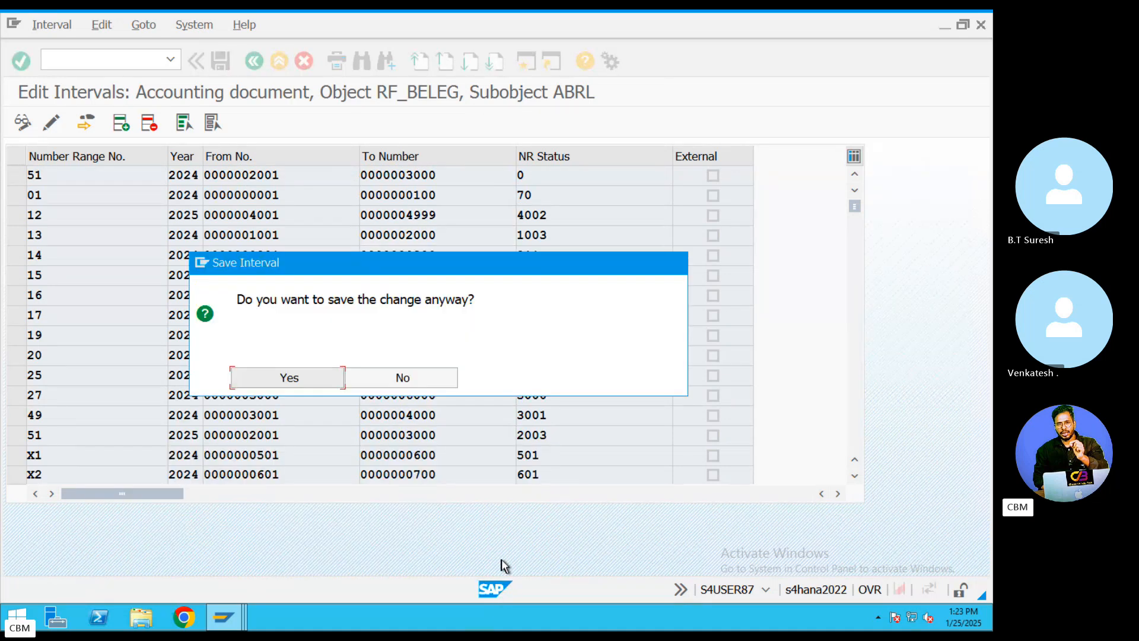
pyautogui.click(306, 380)
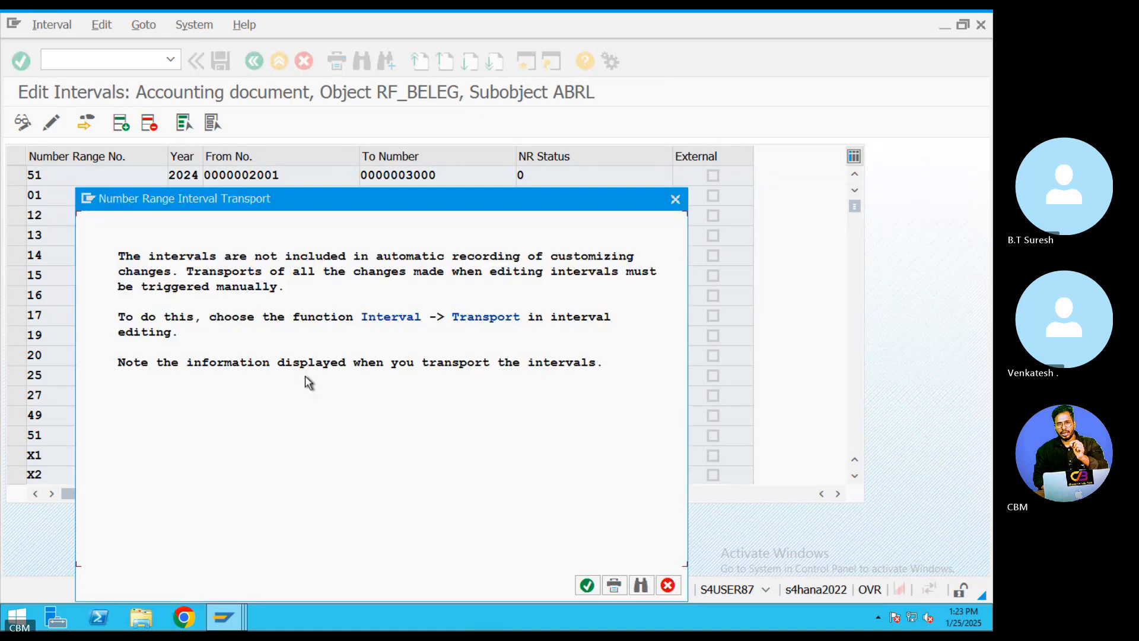
pyautogui.click(585, 586)
# - Switch to the incoming invoice session, exit the current entry and start transaction MIRO again
pyautogui.moveTo(233, 624)
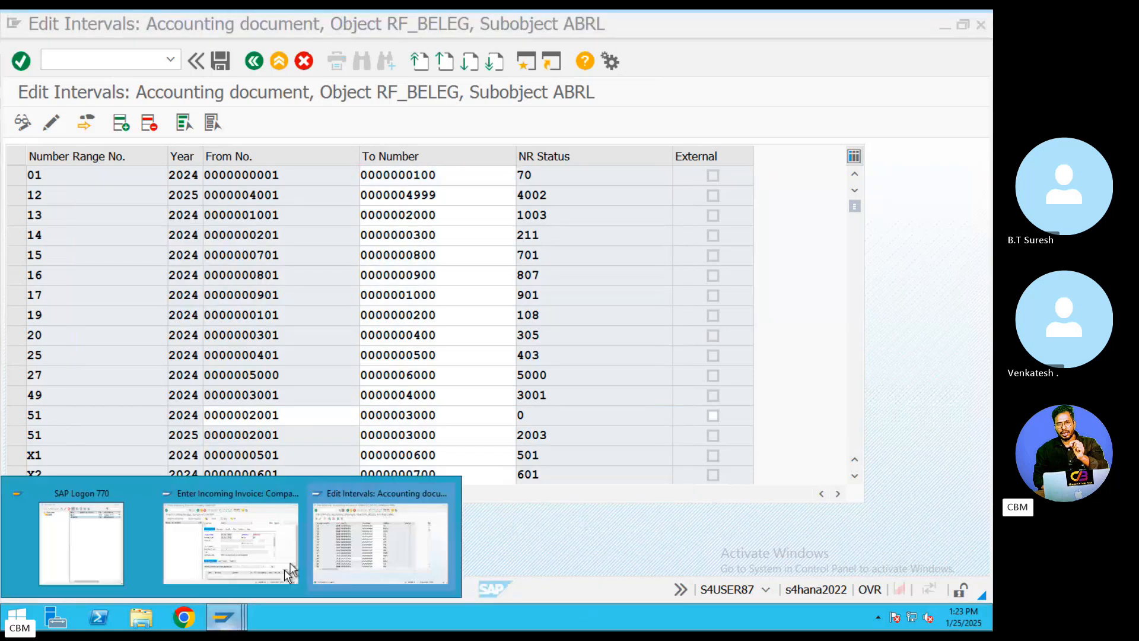
pyautogui.click(229, 540)
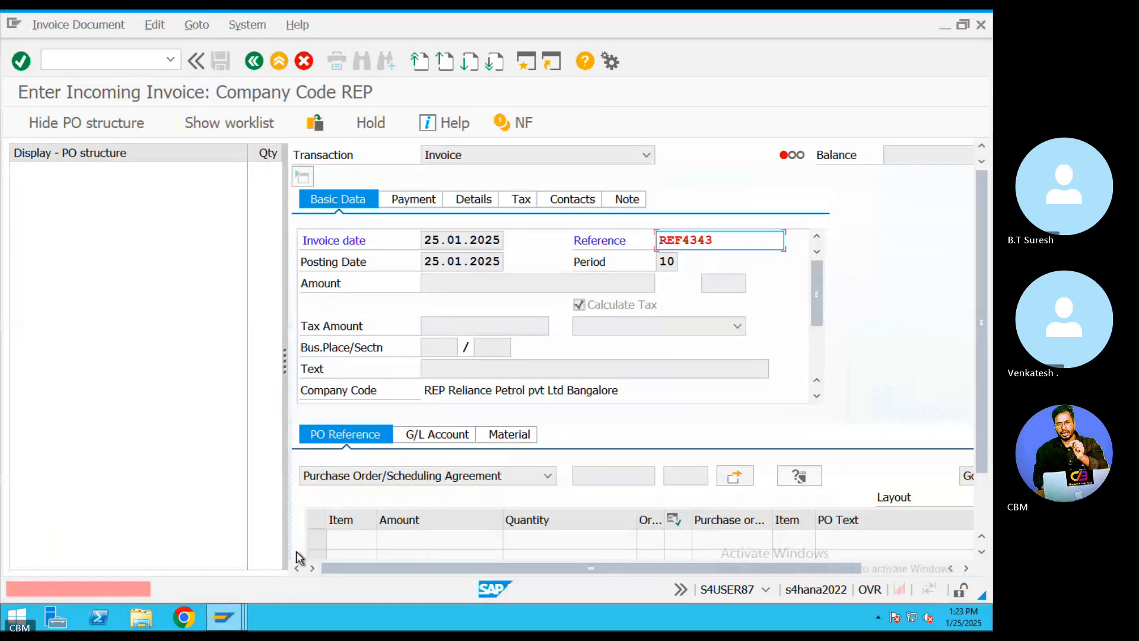
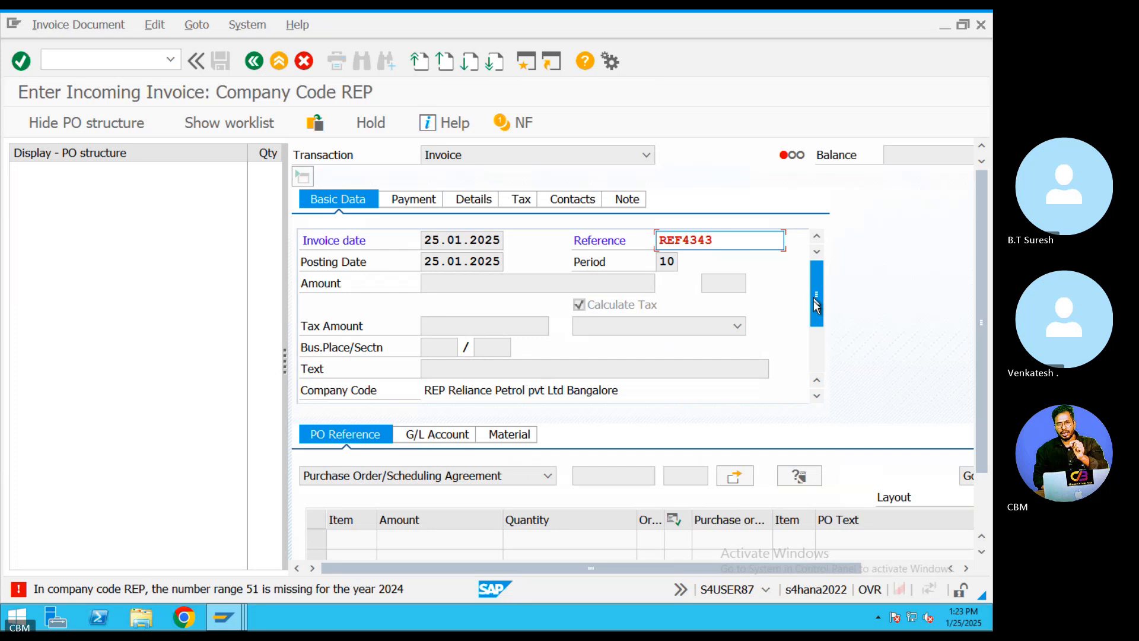
pyautogui.moveTo(816, 300); pyautogui.dragTo(817, 338)
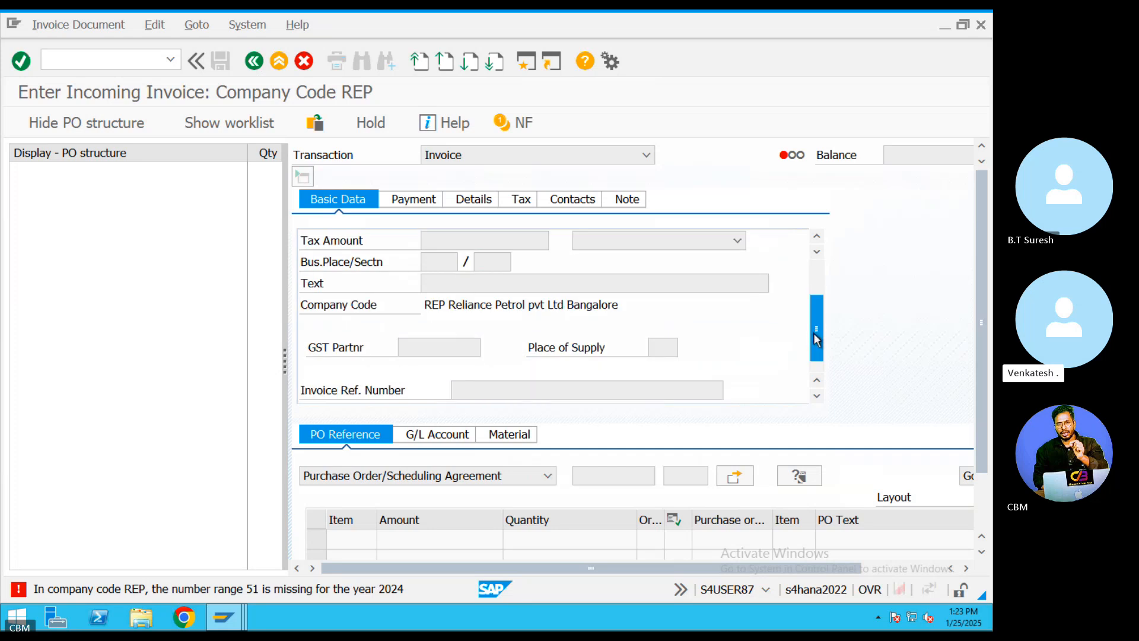
pyautogui.click(282, 61)
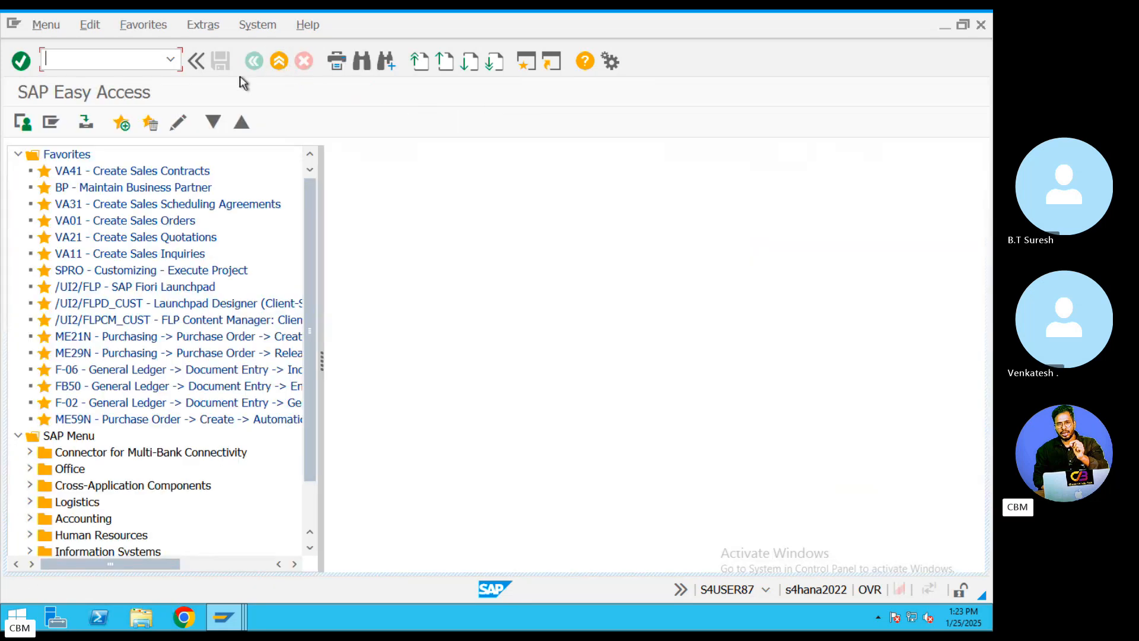
pyautogui.write('MIRO')
pyautogui.press('Return')
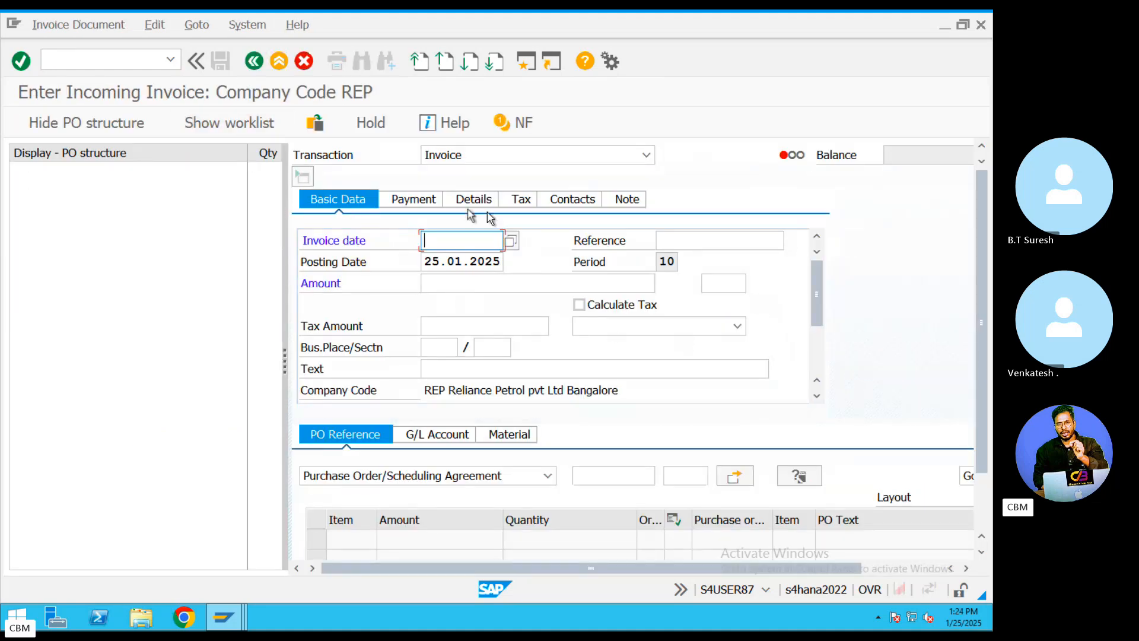
# - Switch the company code of the incoming invoice to ABRL
pyautogui.click(218, 123)
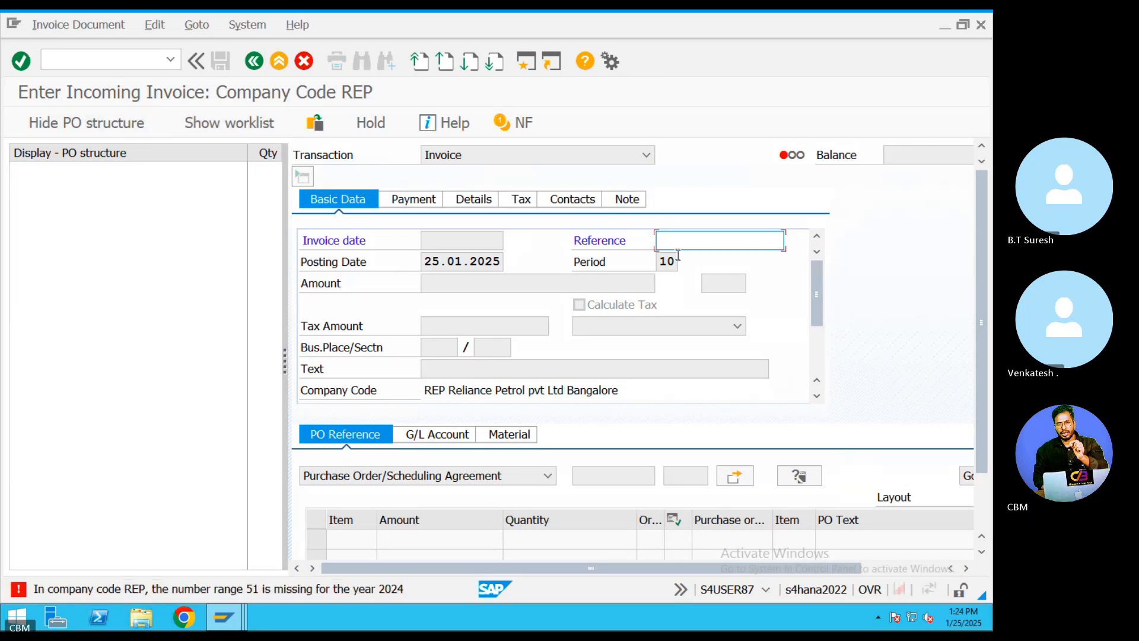
pyautogui.moveTo(813, 301)
pyautogui.mouseDown()
pyautogui.moveTo(813, 335)
pyautogui.moveTo(810, 289)
pyautogui.mouseUp()
pyautogui.click(103, 33)
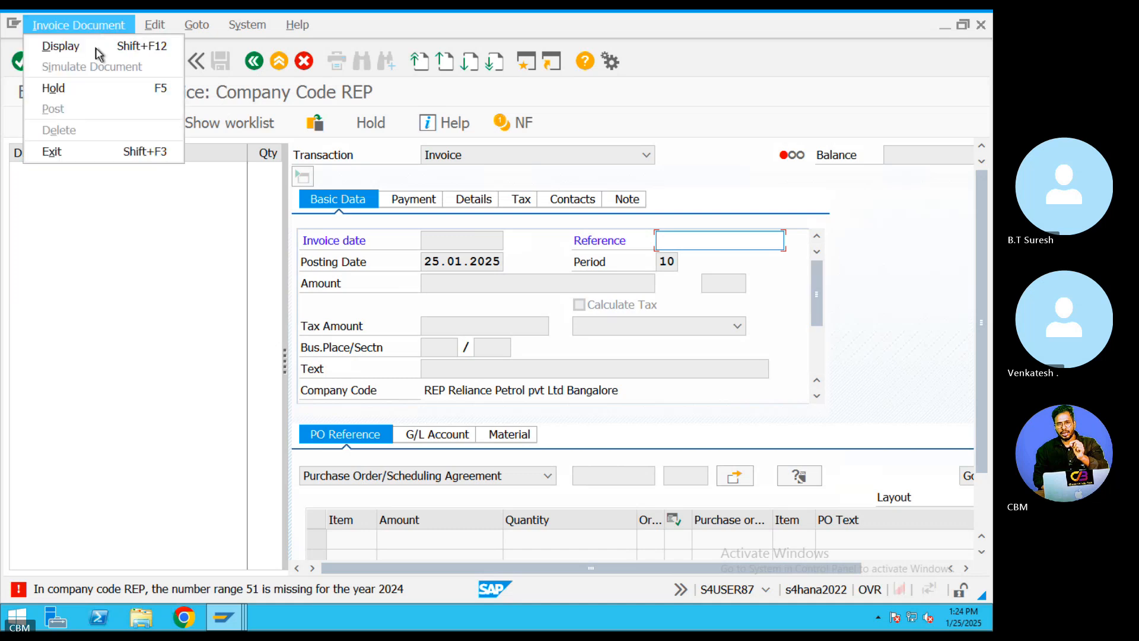
pyautogui.moveTo(144, 33)
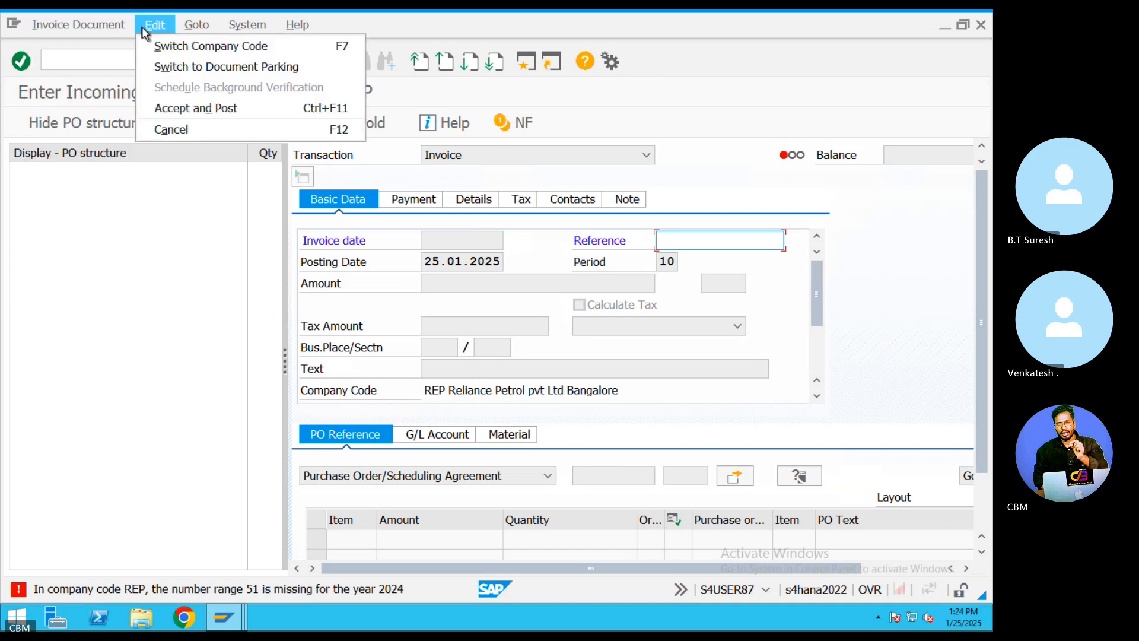
pyautogui.click(196, 50)
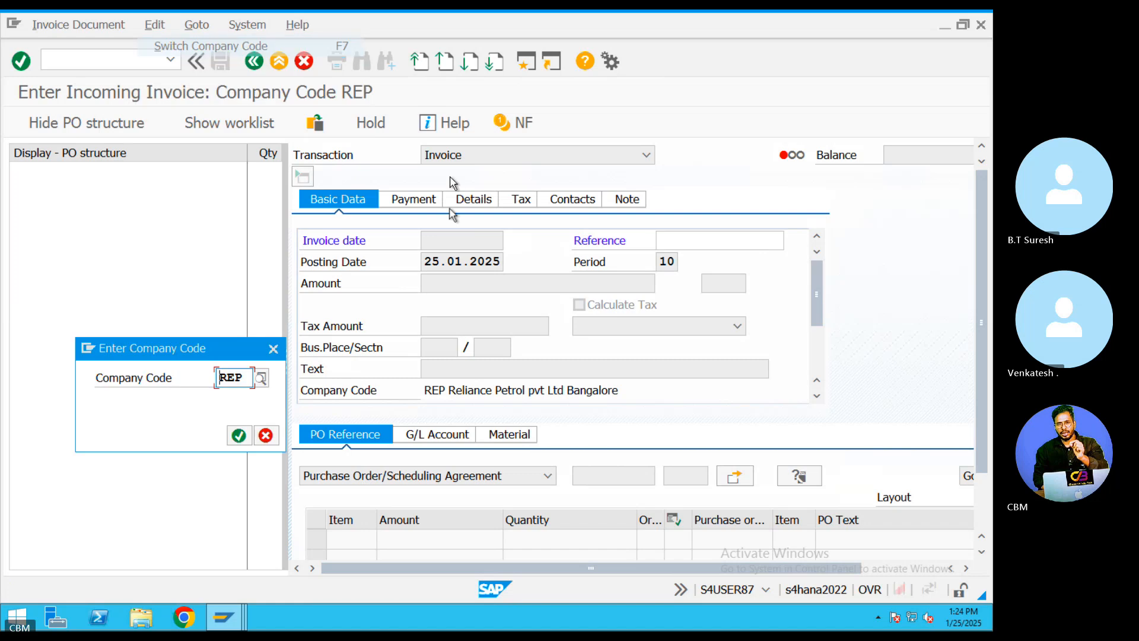
pyautogui.write('A')
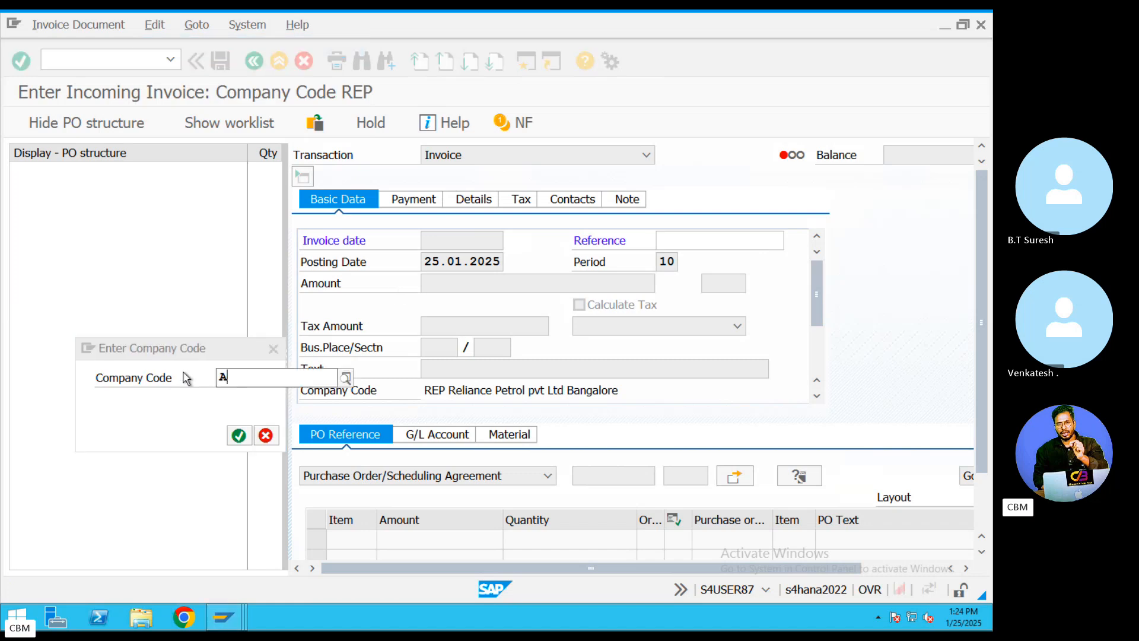
pyautogui.write('BRL')
pyautogui.press('Return')
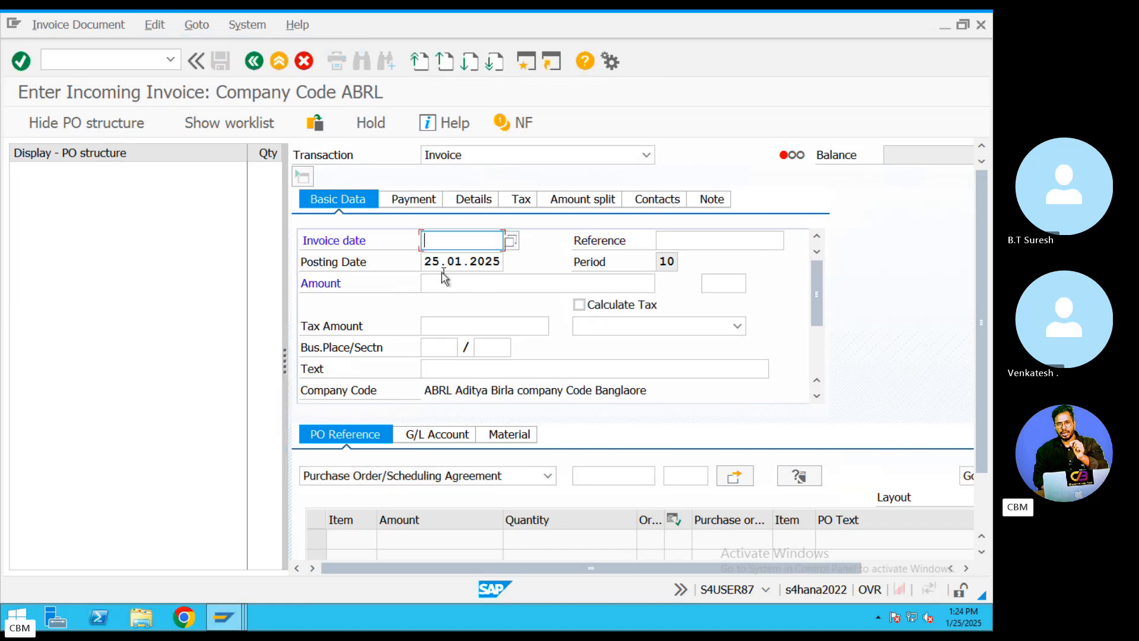
# - Copy the posting date 25.01.2025 into the invoice date and enter REF4343 as the reference
pyautogui.moveTo(424, 261); pyautogui.dragTo(525, 262)
pyautogui.hotkey('ctrl', 'c')
pyautogui.click(490, 242)
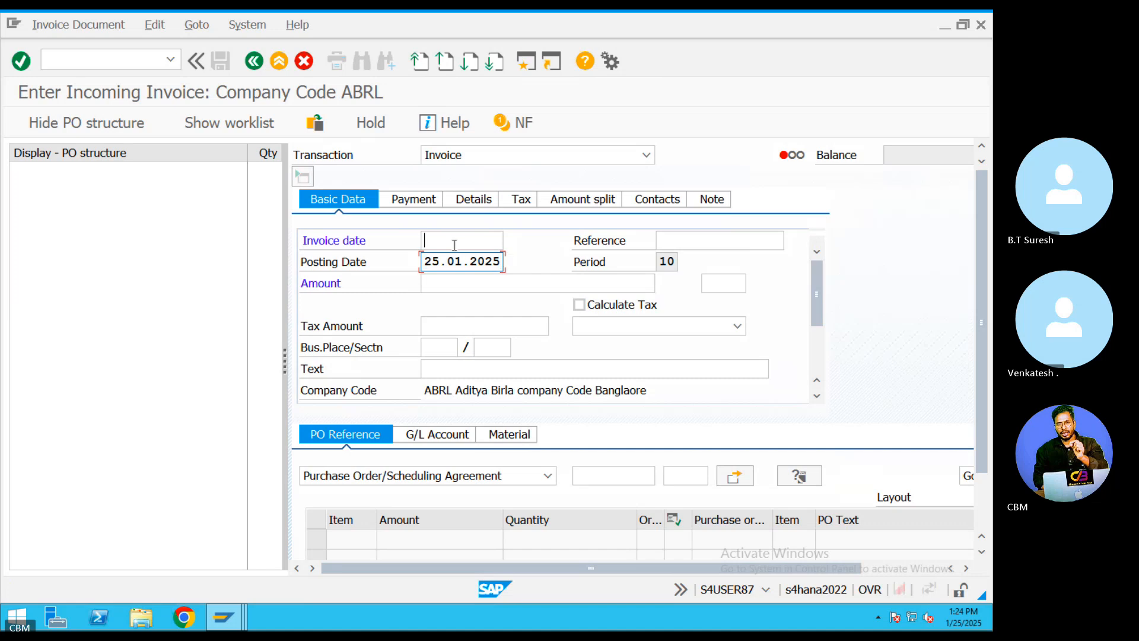
pyautogui.hotkey('ctrl', 'v')
pyautogui.click(687, 243)
pyautogui.write('REF4')
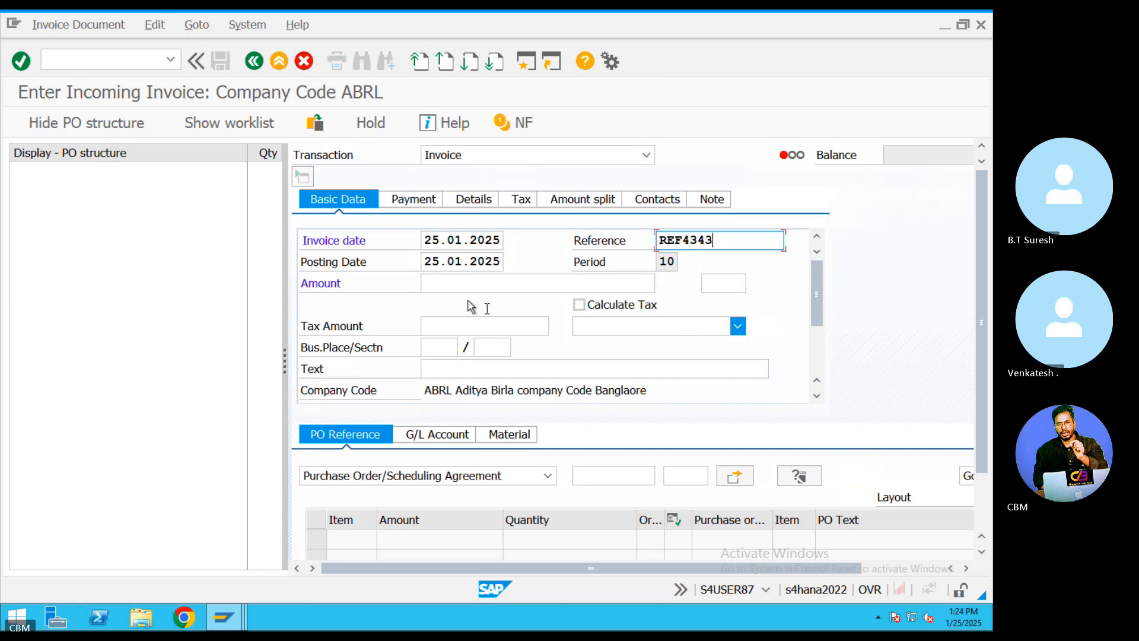
# - Turn on tax calculation with Input TAx 5% and enter the invoice text "GST 5% on Invoice"
pyautogui.click(454, 287)
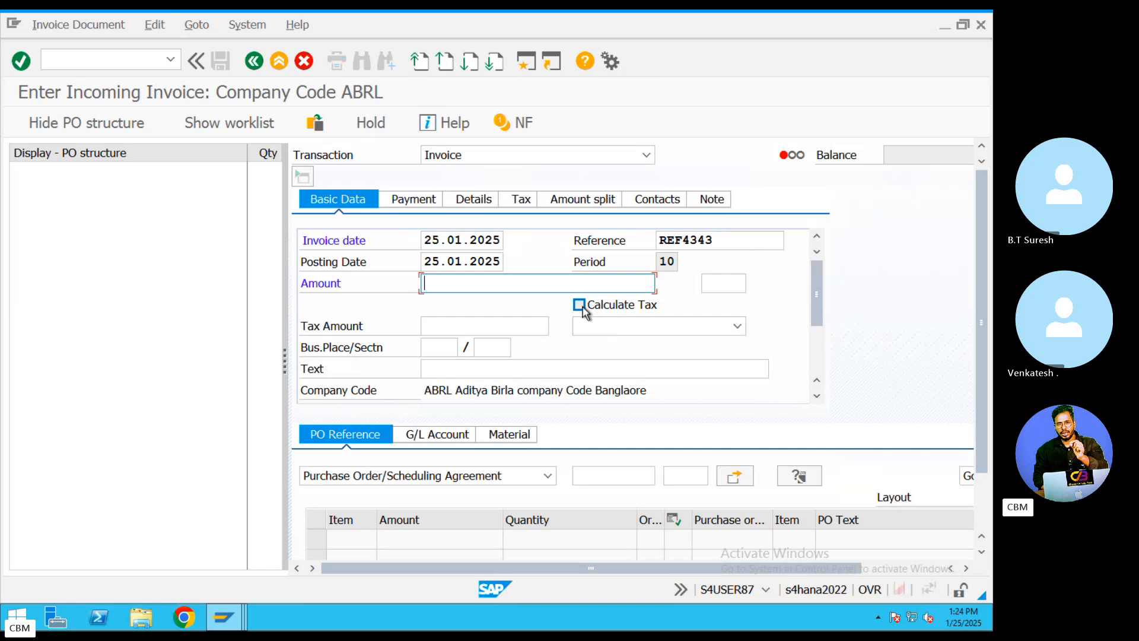
pyautogui.click(581, 306)
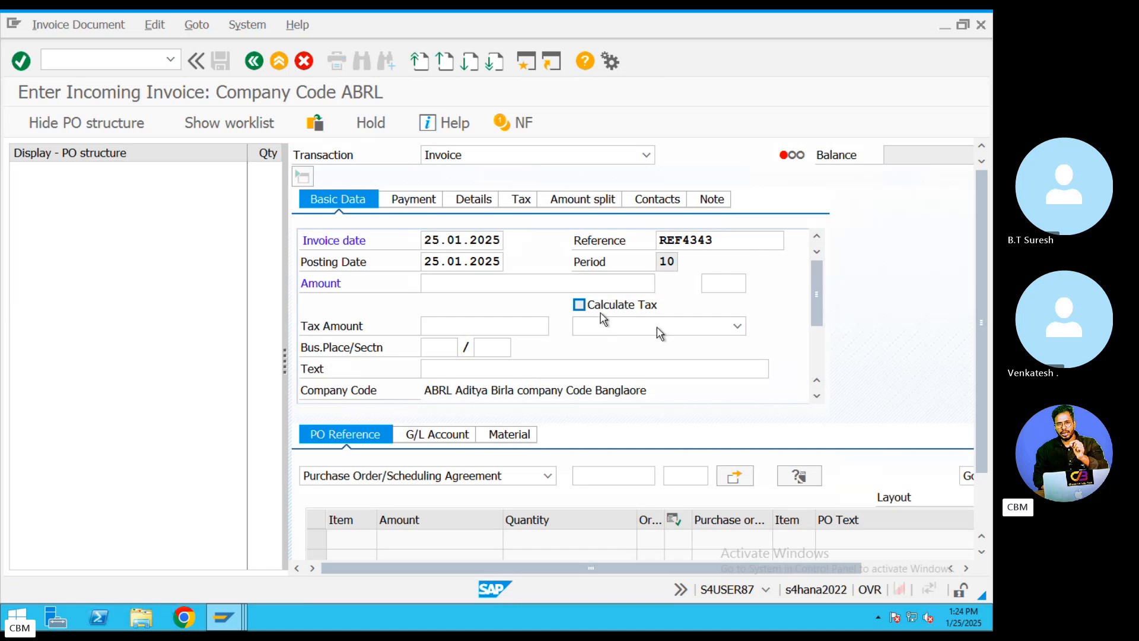
pyautogui.click(735, 327)
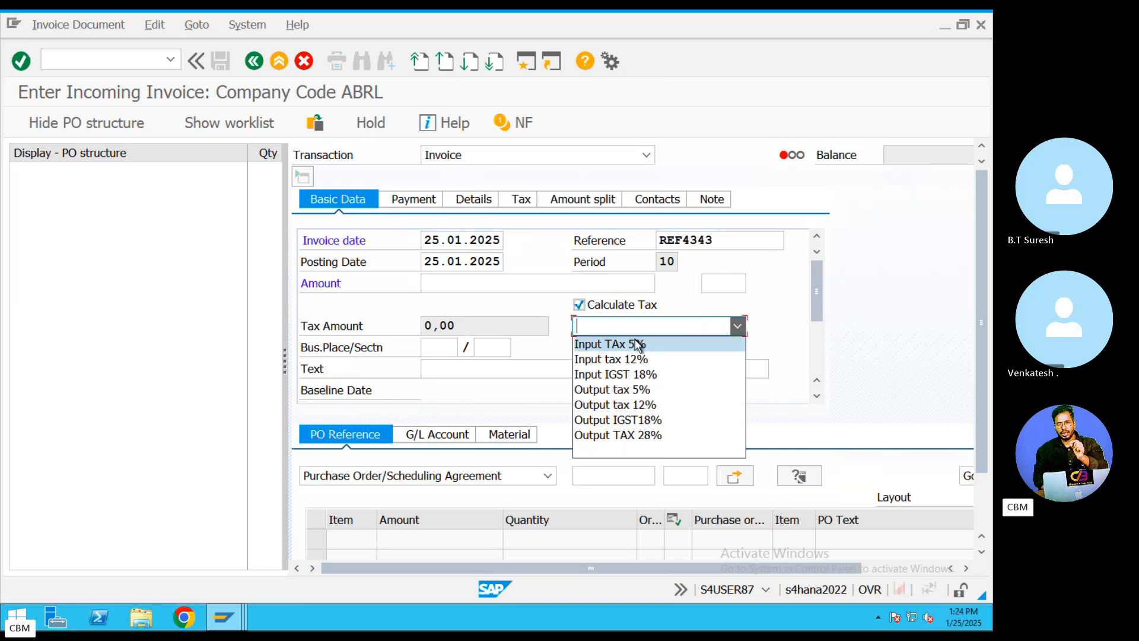
pyautogui.click(611, 344)
pyautogui.click(464, 368)
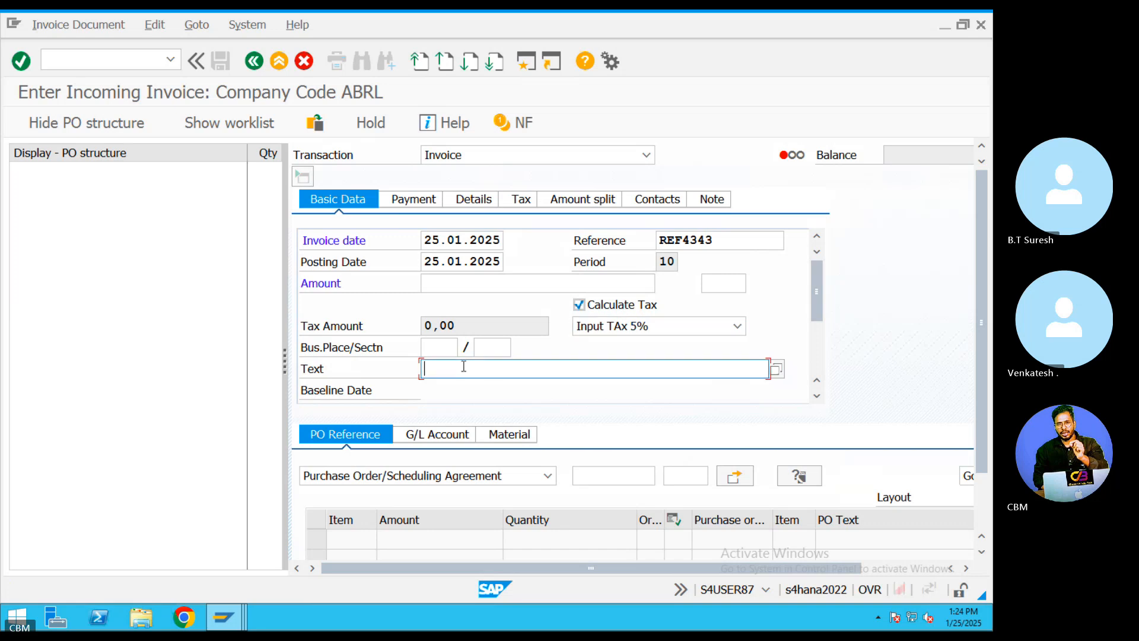
pyautogui.write('GST ')
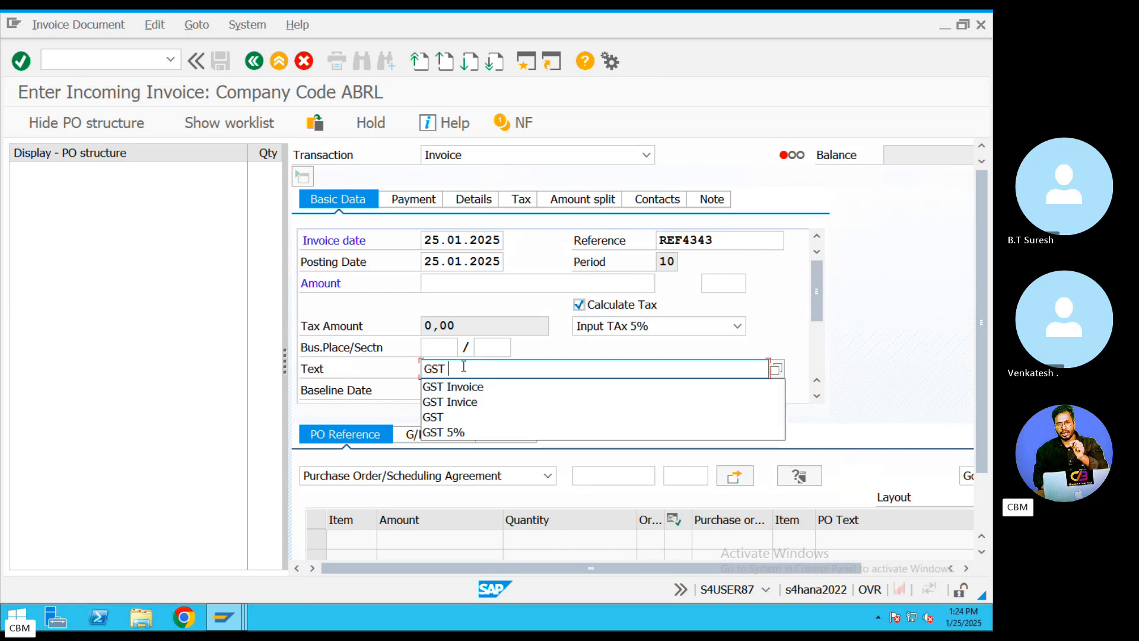
pyautogui.write('5% on')
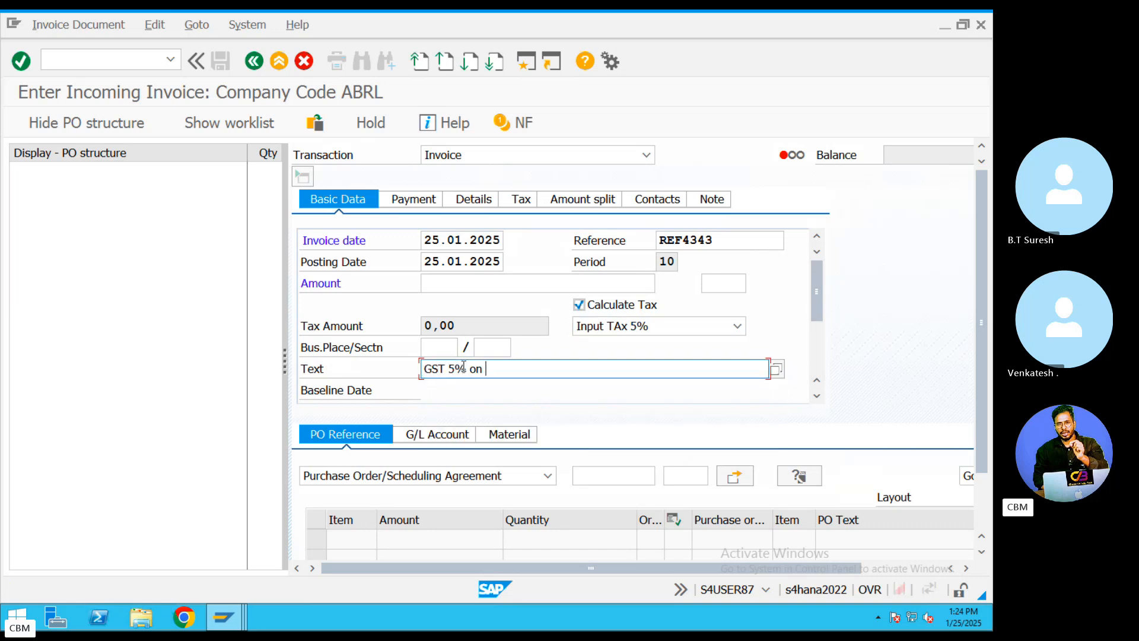
pyautogui.write(' Invoice')
# - Switch to the number range session, exit it and open the purchase order display with transaction ME23N
pyautogui.click(618, 482)
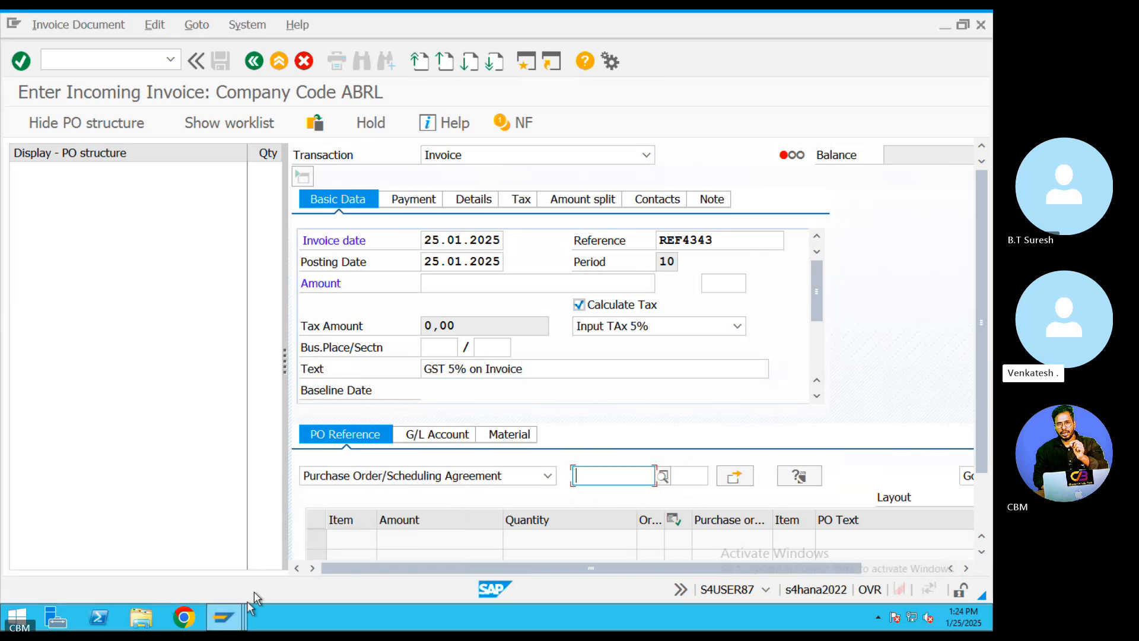
pyautogui.moveTo(225, 617)
pyautogui.click(379, 552)
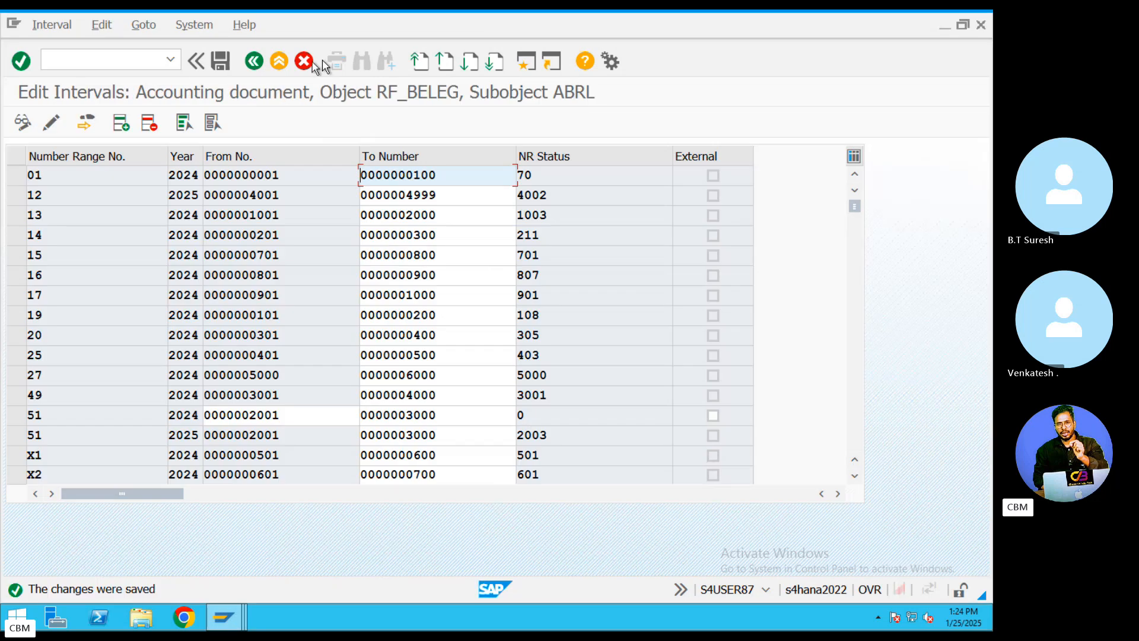
pyautogui.click(286, 64)
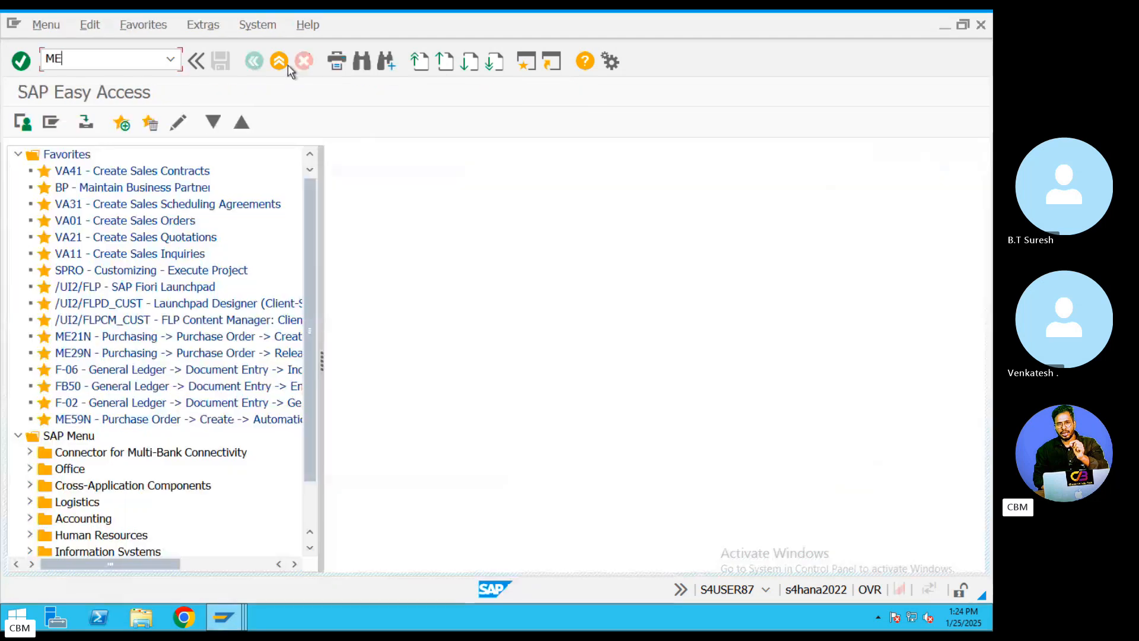
pyautogui.write('ME23N')
pyautogui.press('Return')
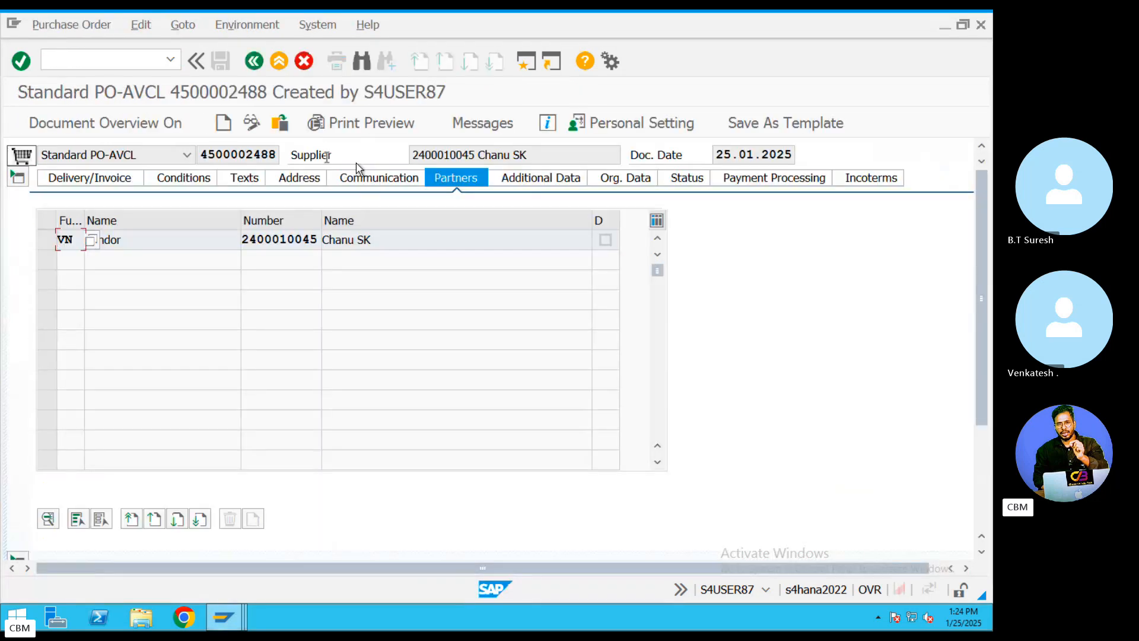
# - Copy the document number of the displayed Standard PO-AVCL purchase order and switch to the Microsoft Remote Desktop window
pyautogui.moveTo(279, 154); pyautogui.dragTo(167, 153)
pyautogui.hotkey('ctrl', 'c')
pyautogui.hotkey('ctrl', 'Left')
pyautogui.click(367, 471)
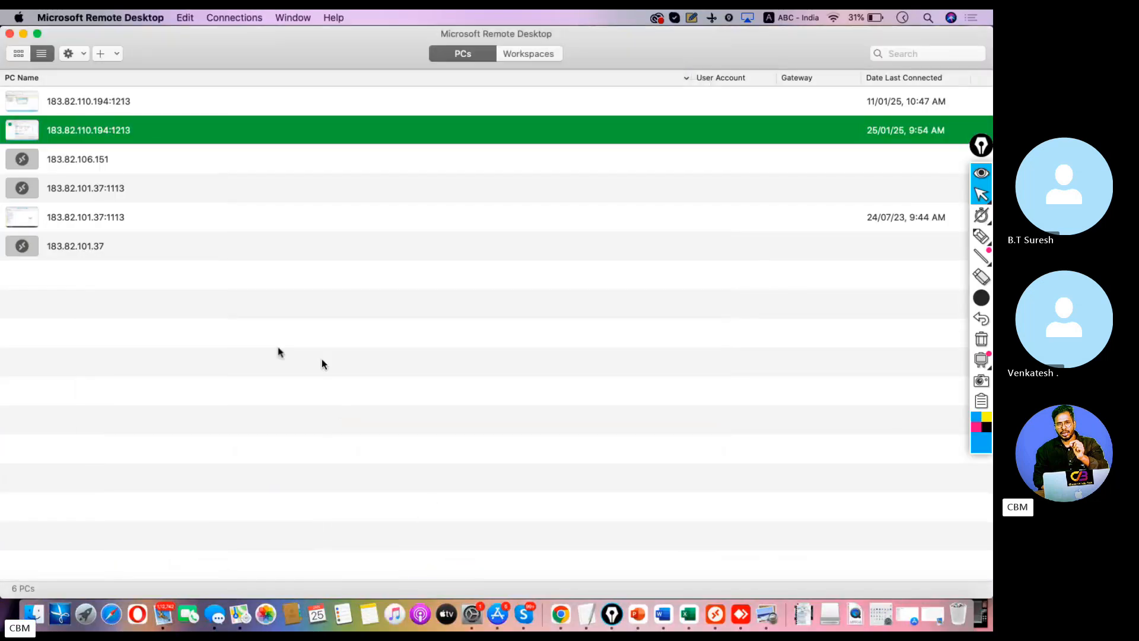
# - Return to the remote session's incoming invoice, reference the copied purchase order with multiple assignment and adopt its goods/service items
pyautogui.doubleClick(88, 130)
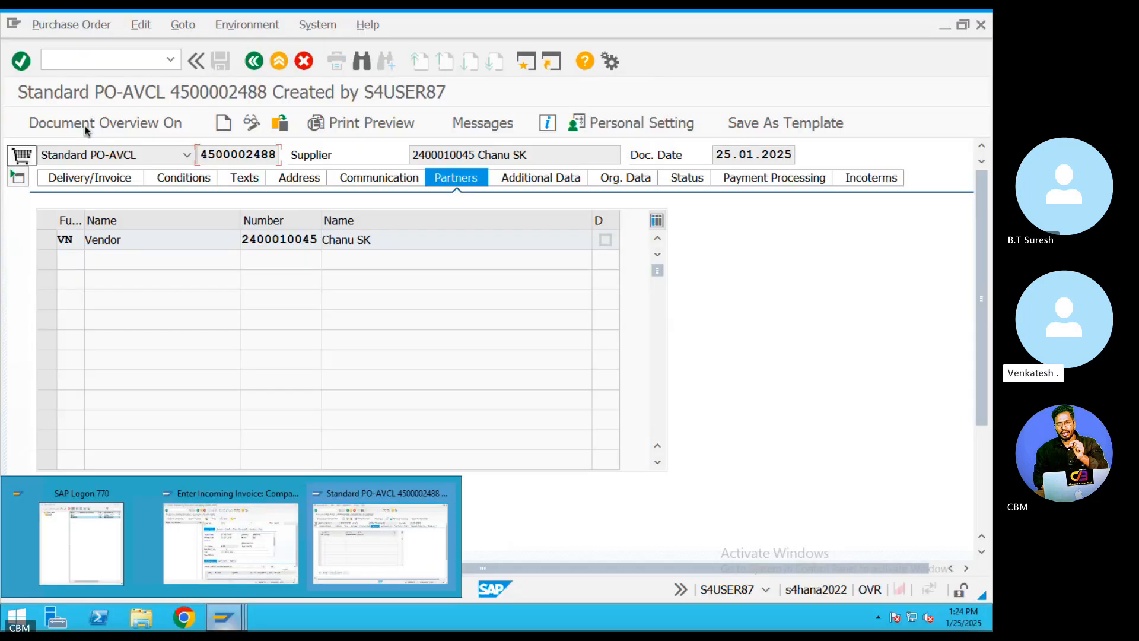
pyautogui.click(272, 536)
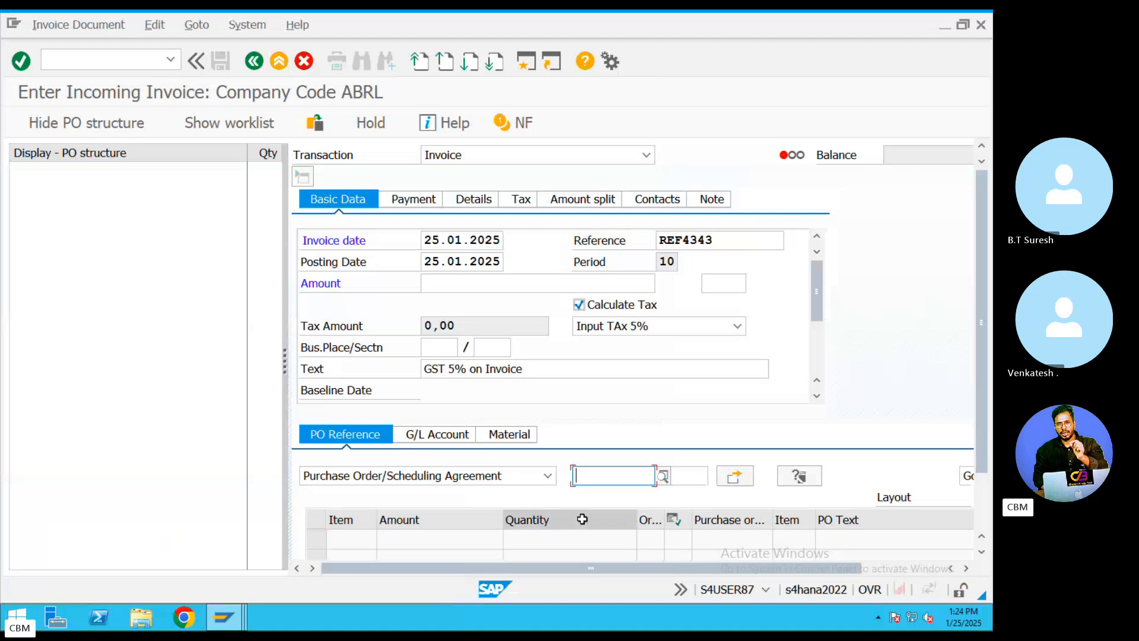
pyautogui.hotkey('ctrl', 'v')
pyautogui.click(740, 481)
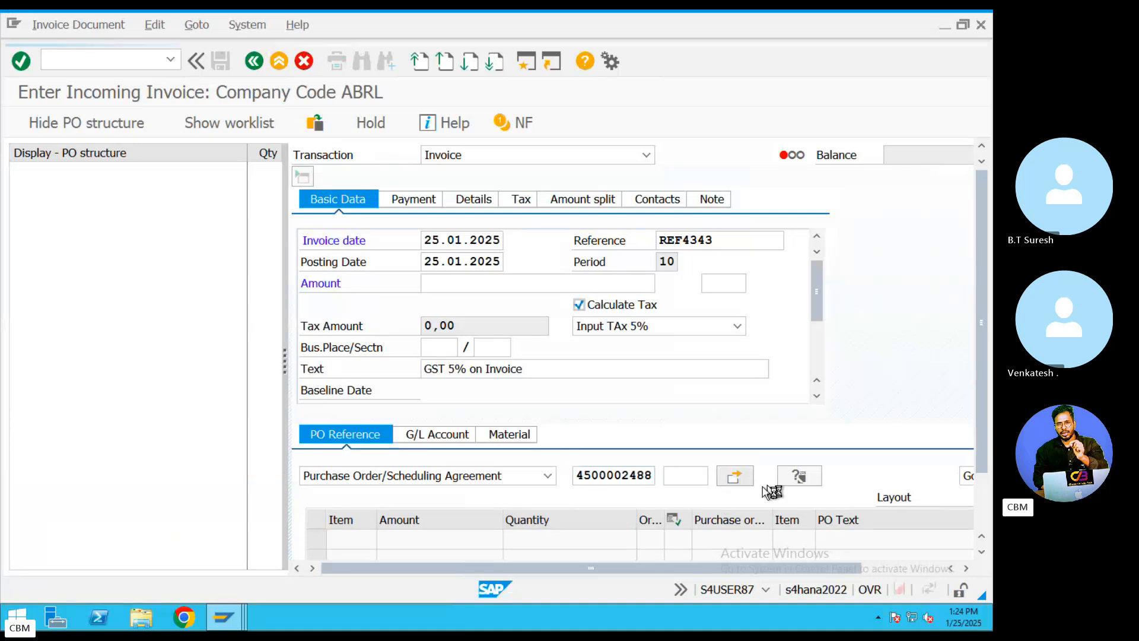
pyautogui.click(594, 479)
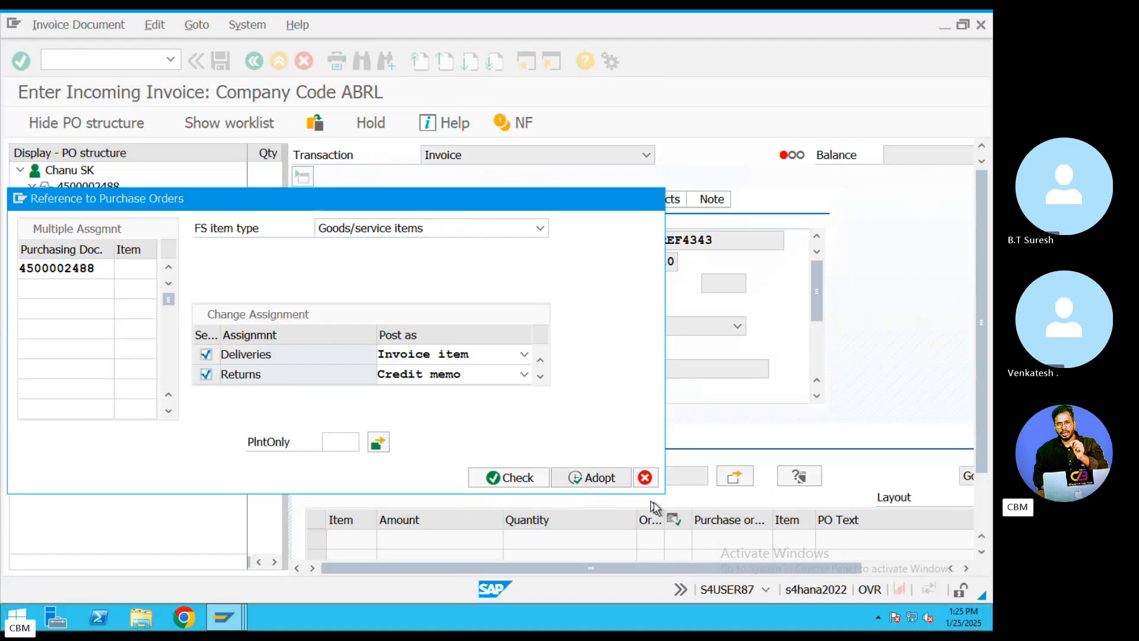
# - Examine the invoice item's amount and the calculated tax line in the tax data
pyautogui.click(403, 540)
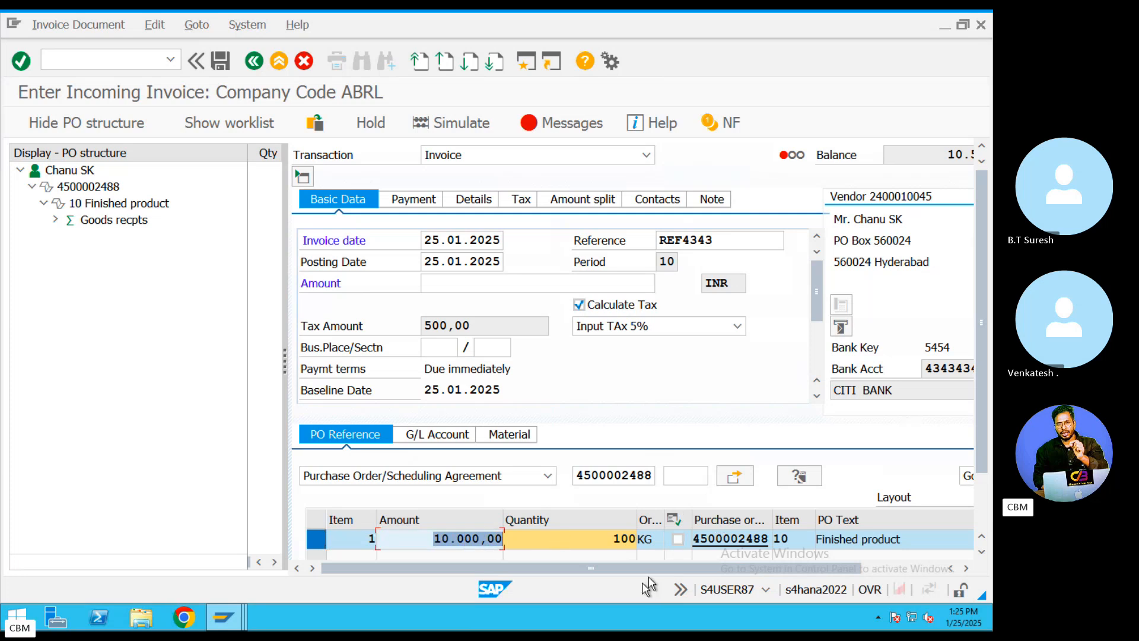
pyautogui.moveTo(650, 569); pyautogui.dragTo(943, 213)
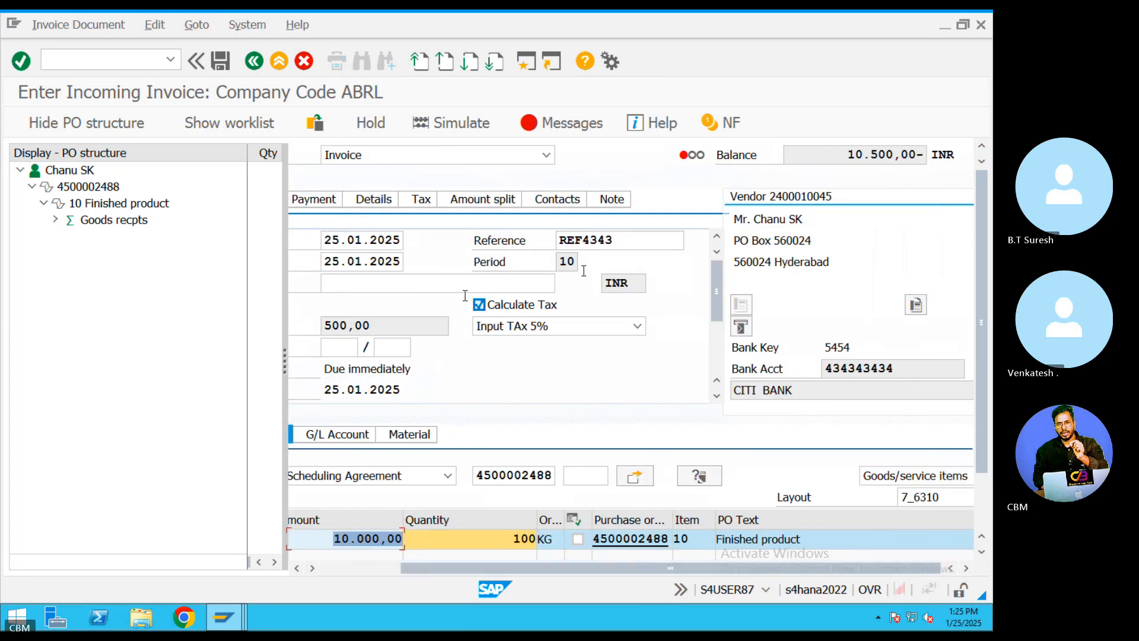
pyautogui.moveTo(392, 322); pyautogui.dragTo(293, 321)
pyautogui.click(426, 200)
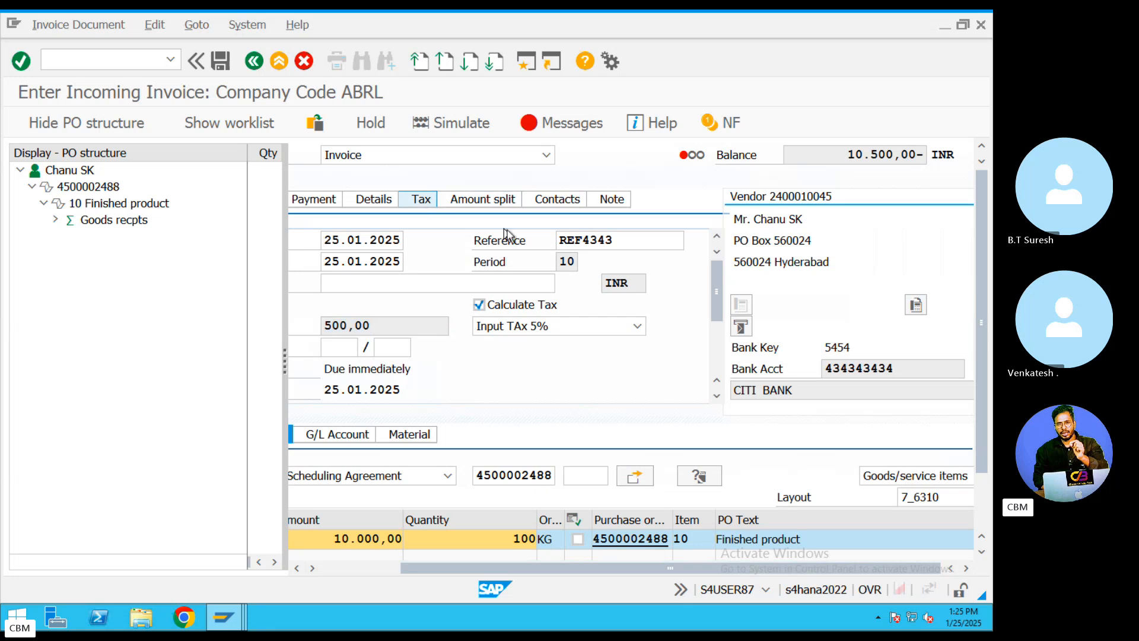
pyautogui.moveTo(402, 282); pyautogui.dragTo(346, 281)
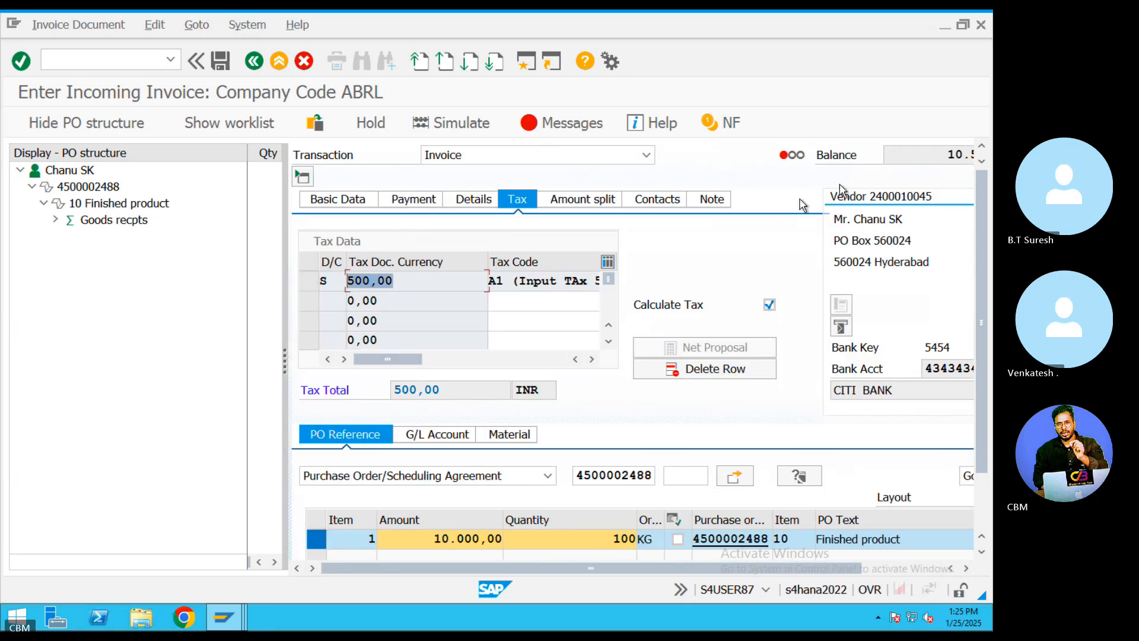
# - Carry the invoice balance over to the basic data, entering 10.500,00 as the invoice amount
pyautogui.moveTo(921, 574); pyautogui.dragTo(935, 574)
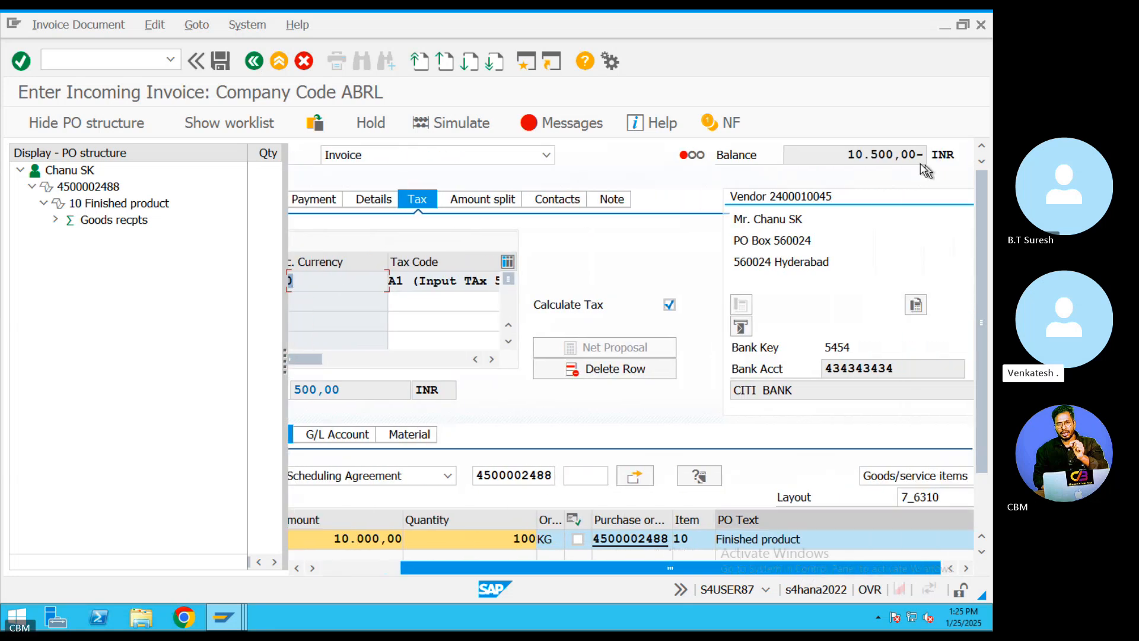
pyautogui.moveTo(845, 155); pyautogui.dragTo(919, 155)
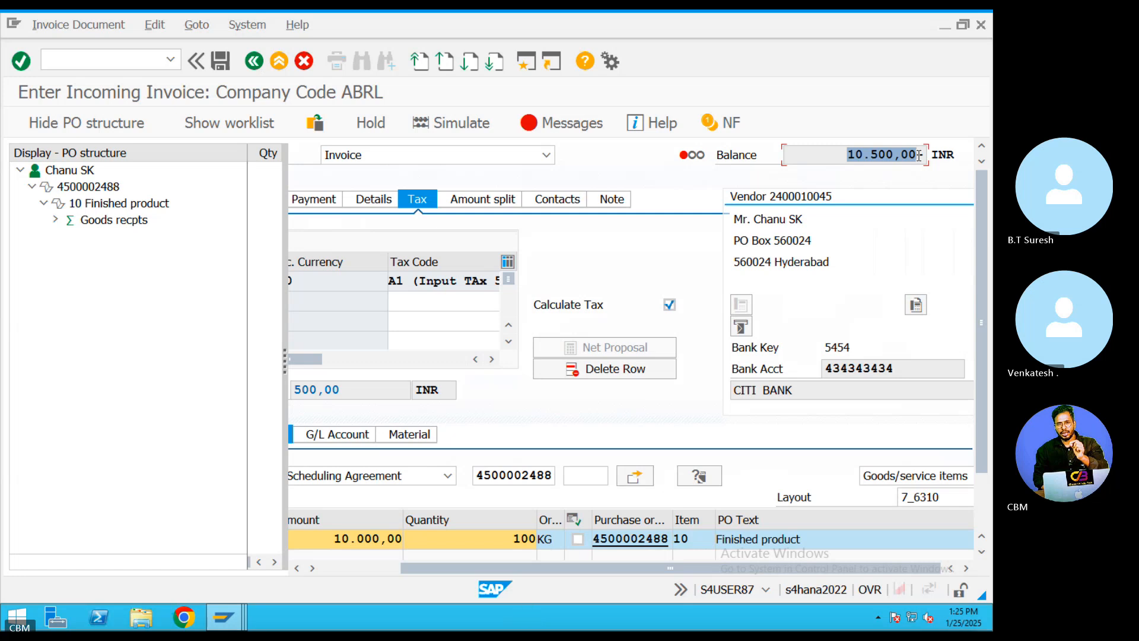
pyautogui.click(475, 559)
pyautogui.moveTo(466, 568); pyautogui.dragTo(501, 567)
pyautogui.click(335, 569)
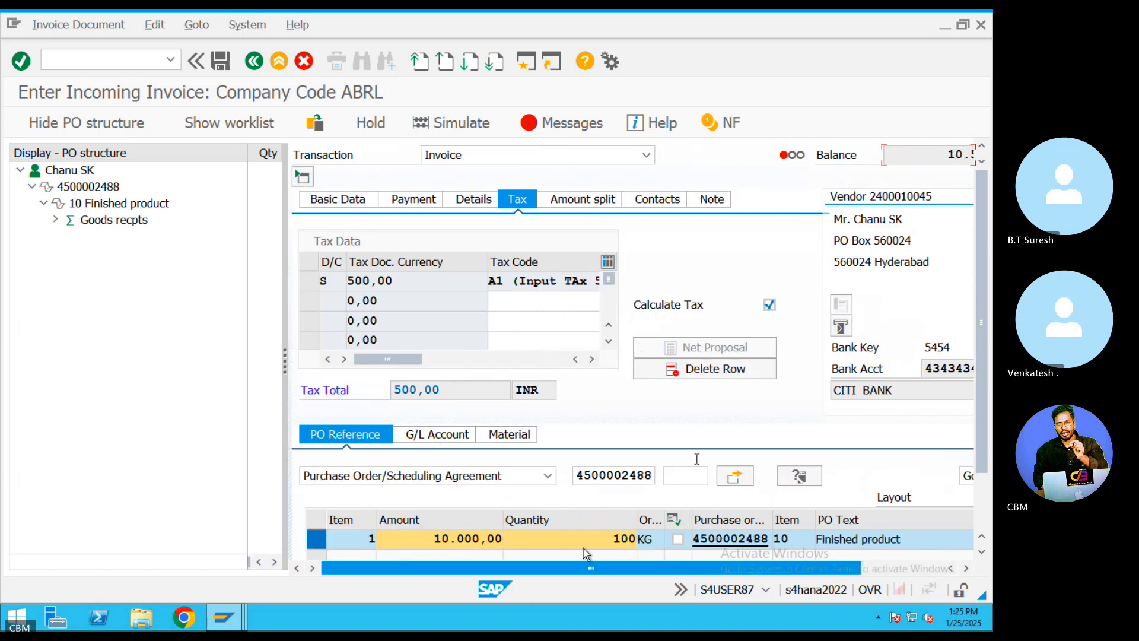
pyautogui.click(339, 199)
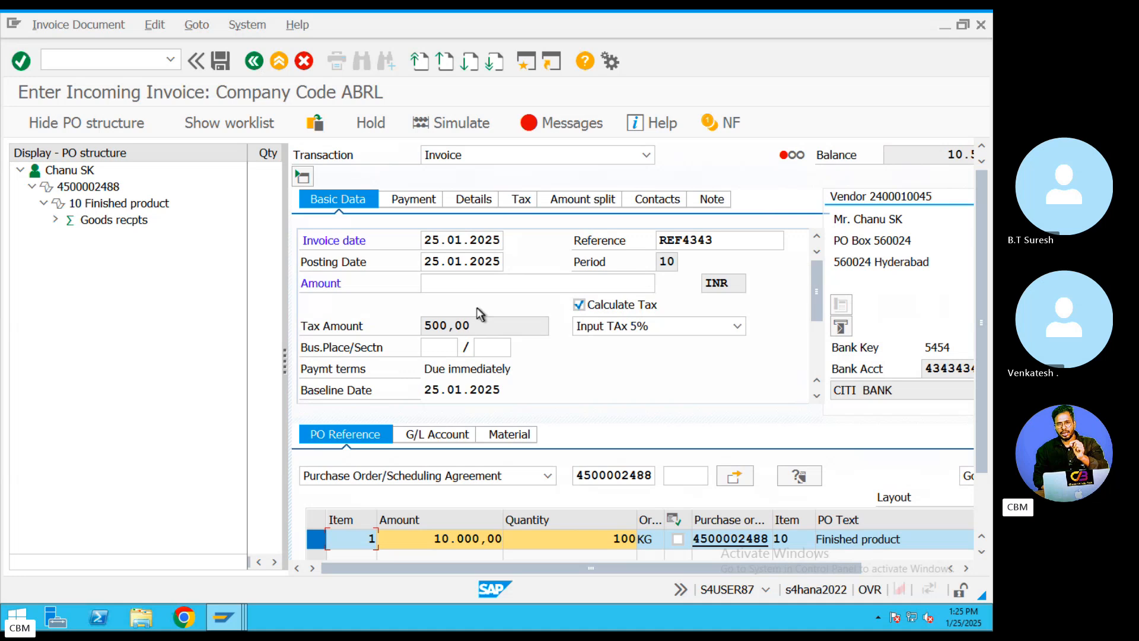
pyautogui.click(459, 286)
pyautogui.write('10.500,00')
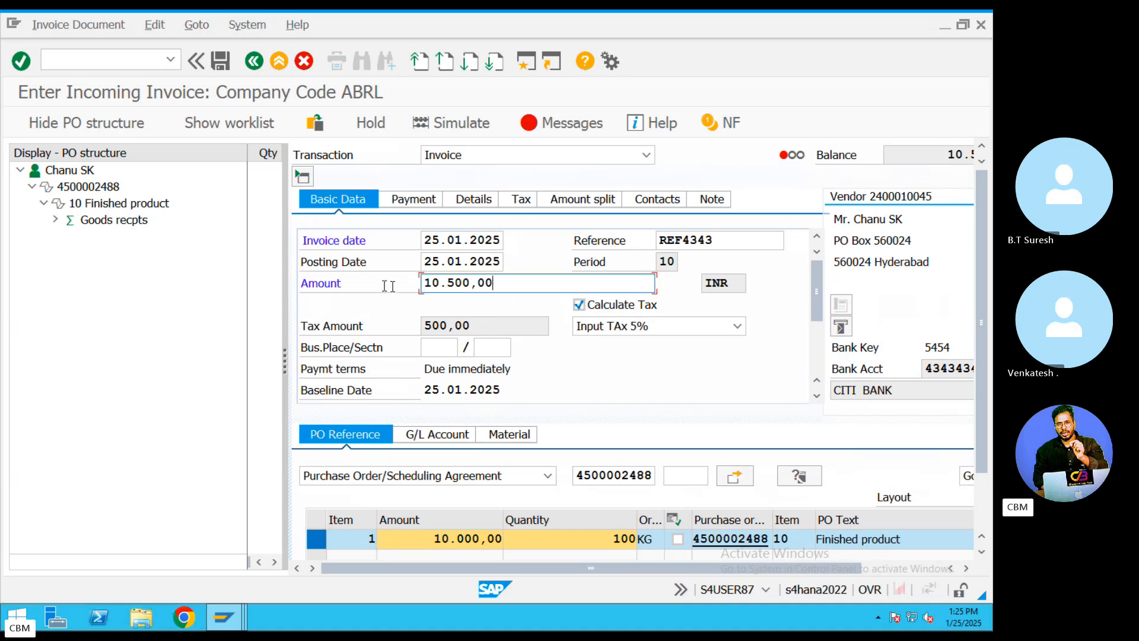
pyautogui.press('Return')
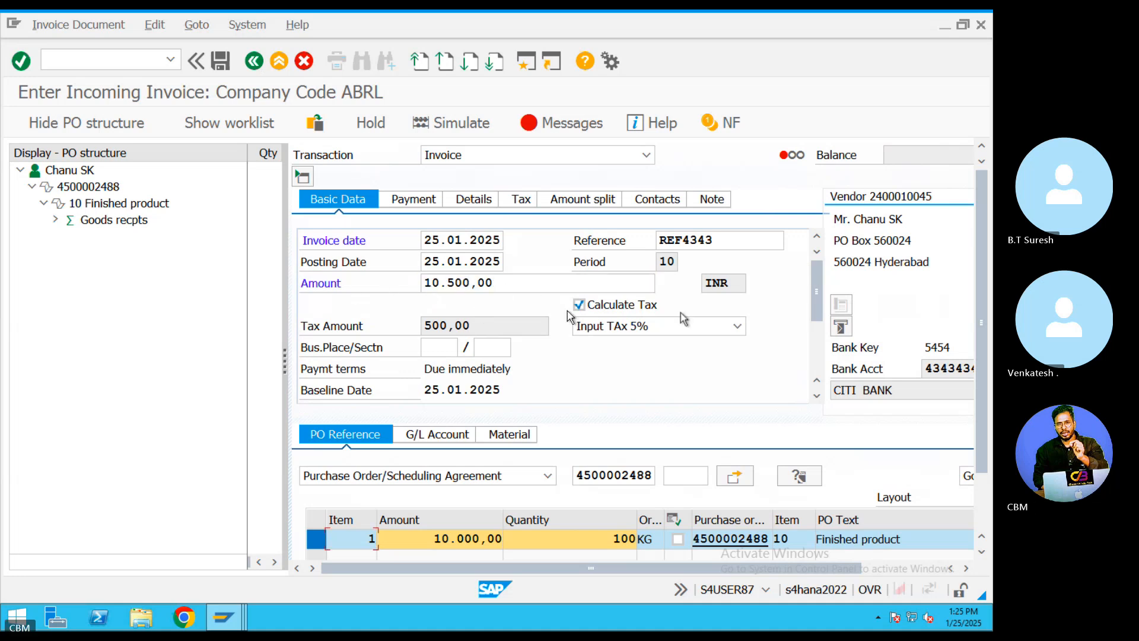
pyautogui.click(545, 284)
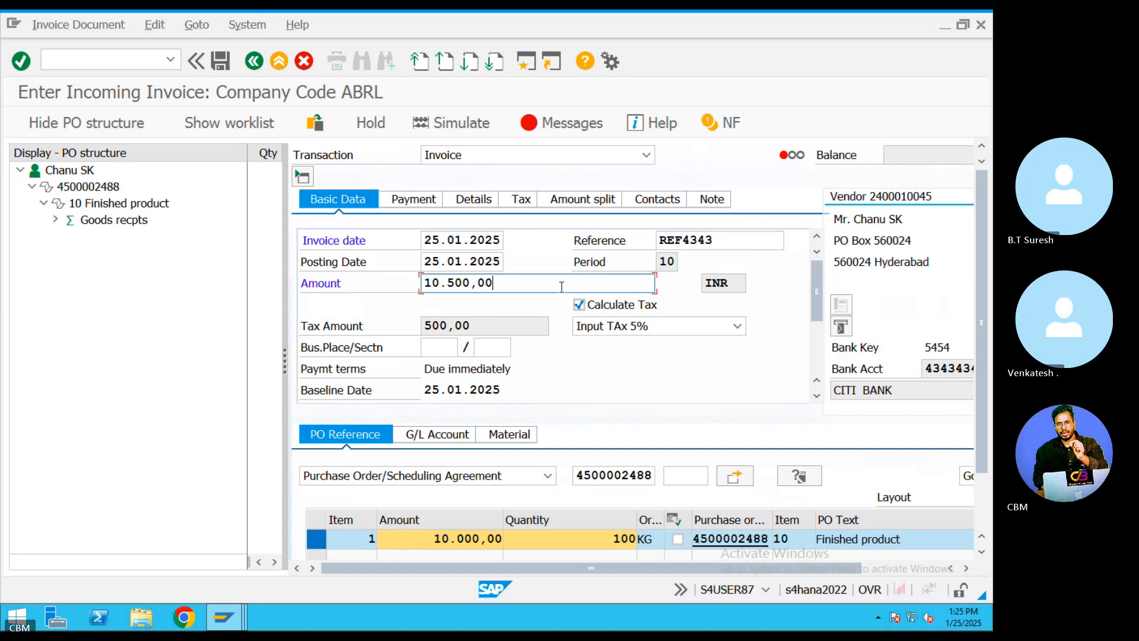
pyautogui.press('Return')
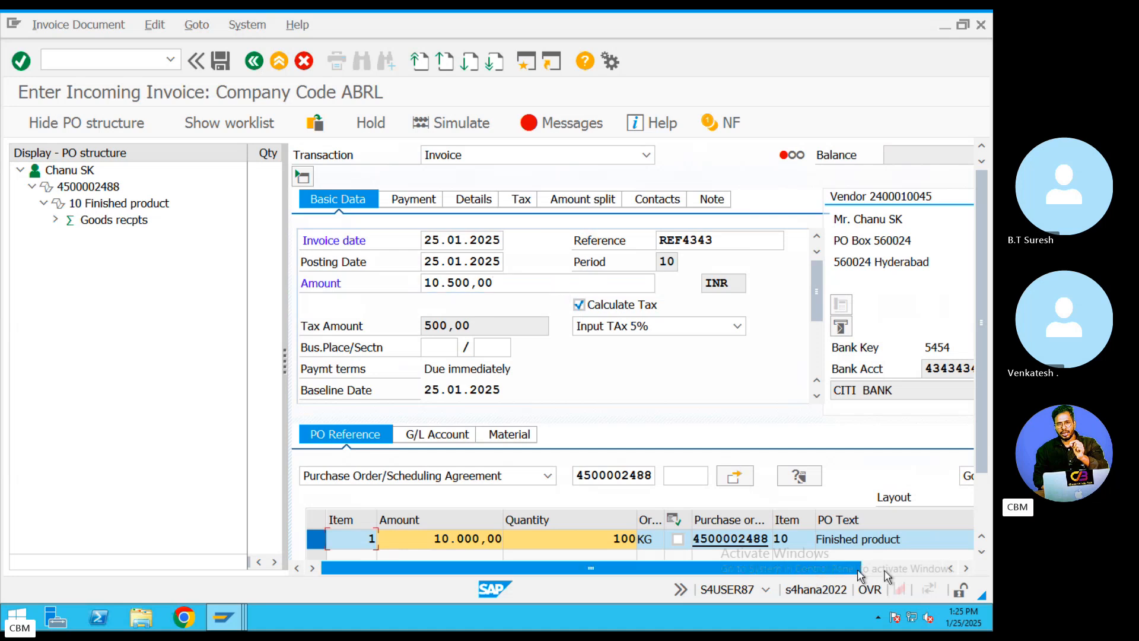
# - Narrow the PO structure area and read the errors in the invoice's verification log
pyautogui.moveTo(856, 568); pyautogui.dragTo(537, 556)
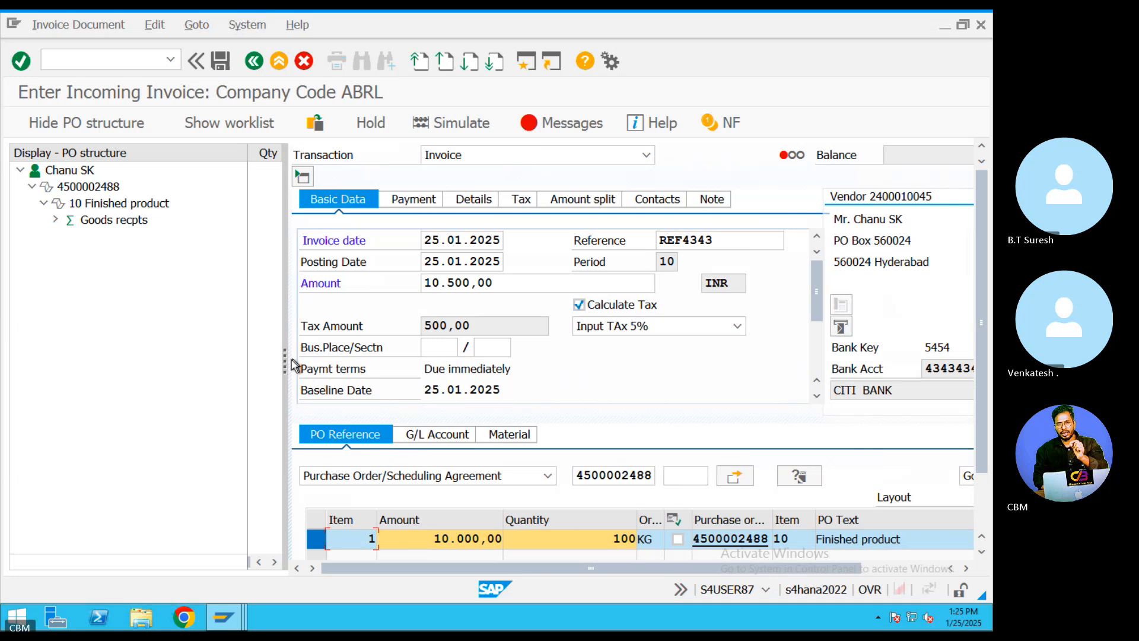
pyautogui.moveTo(287, 360); pyautogui.dragTo(197, 360)
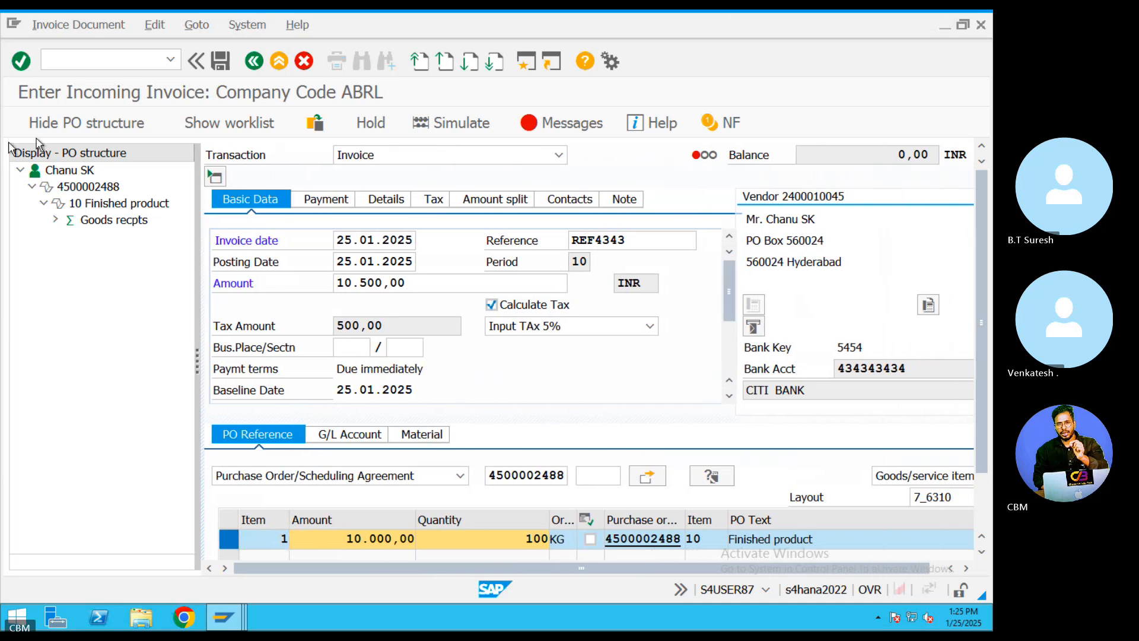
pyautogui.click(534, 121)
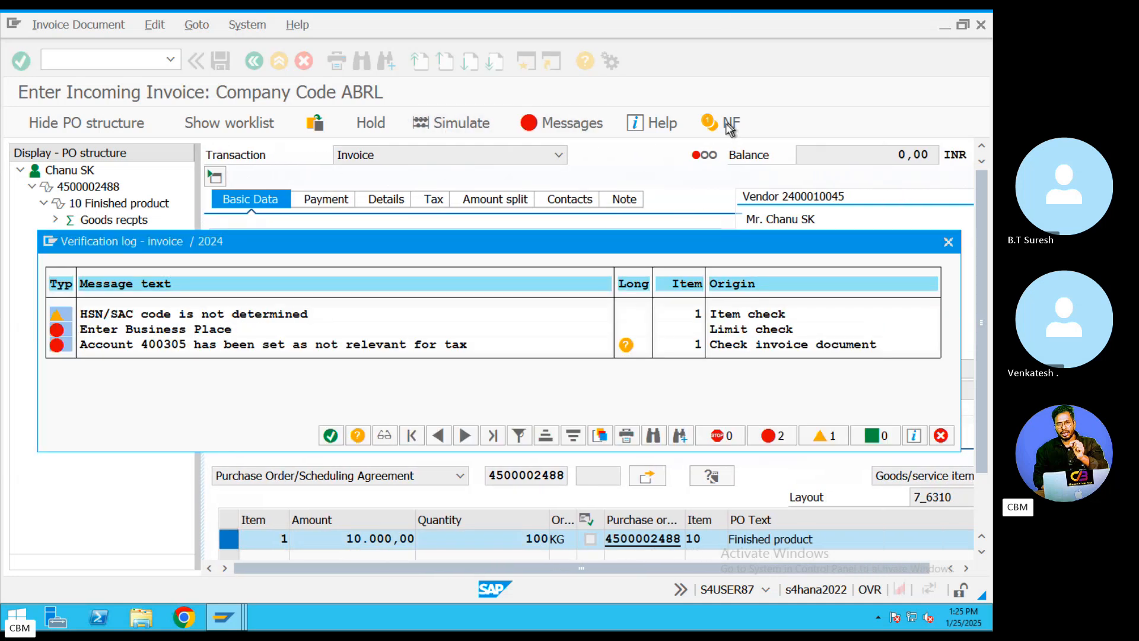
pyautogui.click(380, 345)
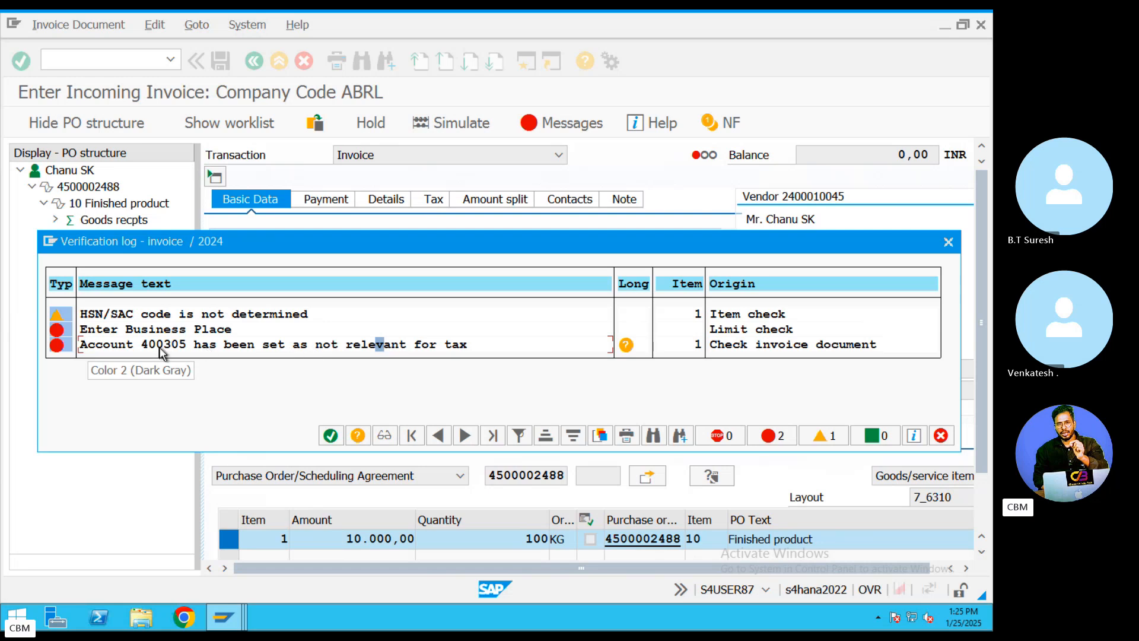
pyautogui.click(160, 330)
pyautogui.click(174, 344)
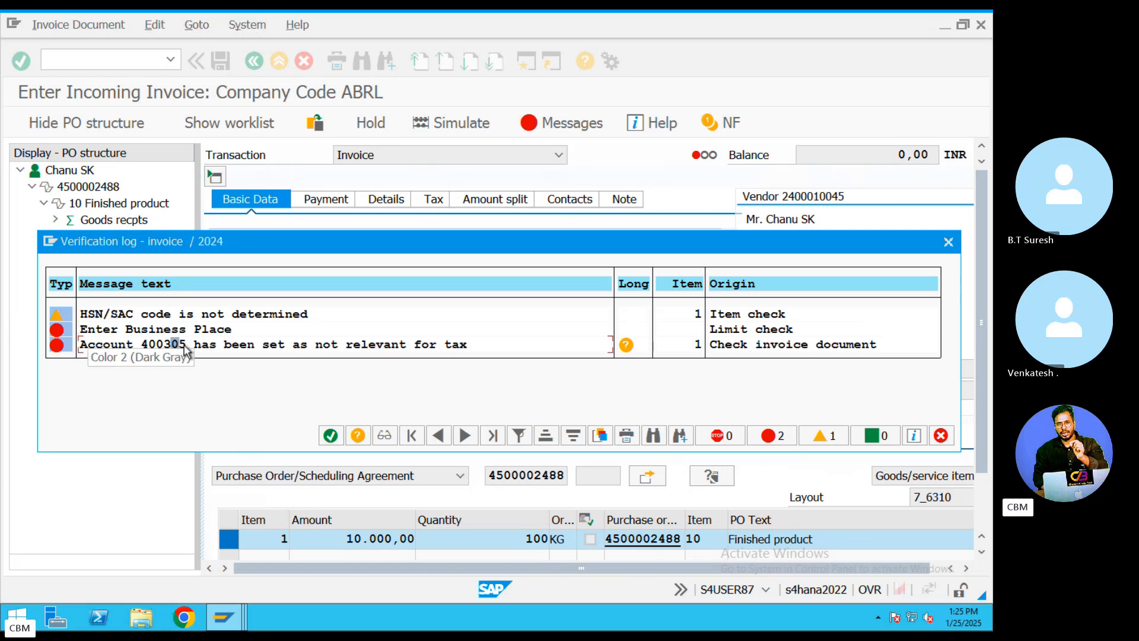
pyautogui.click(947, 242)
# - Select HYD as both the business place and the section code of the invoice
pyautogui.click(354, 344)
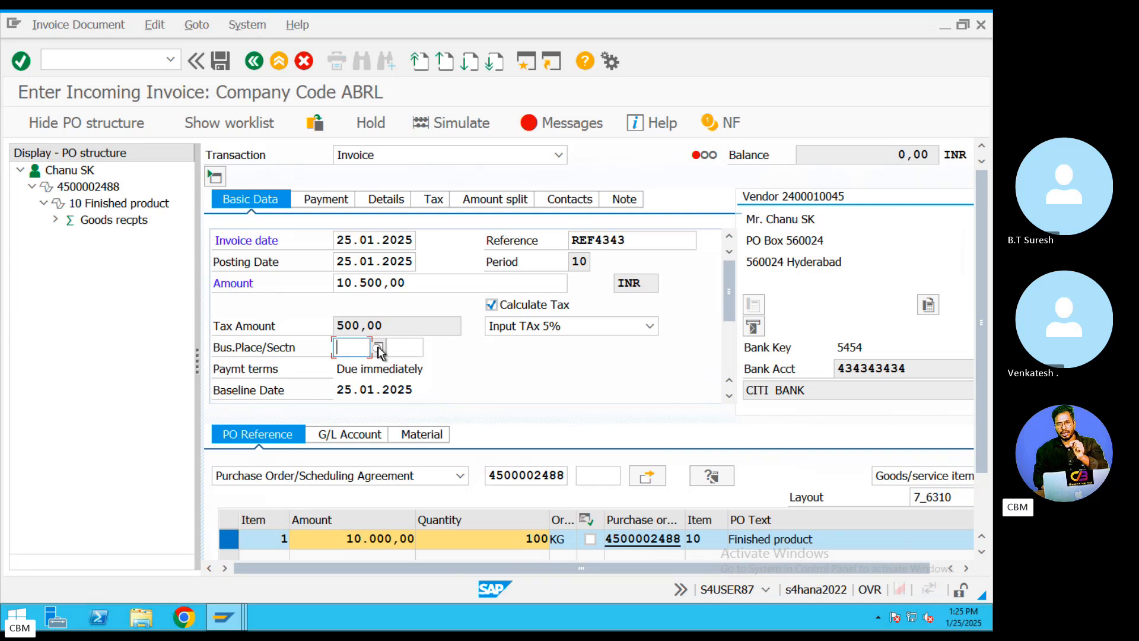
pyautogui.click(378, 348)
pyautogui.doubleClick(218, 423)
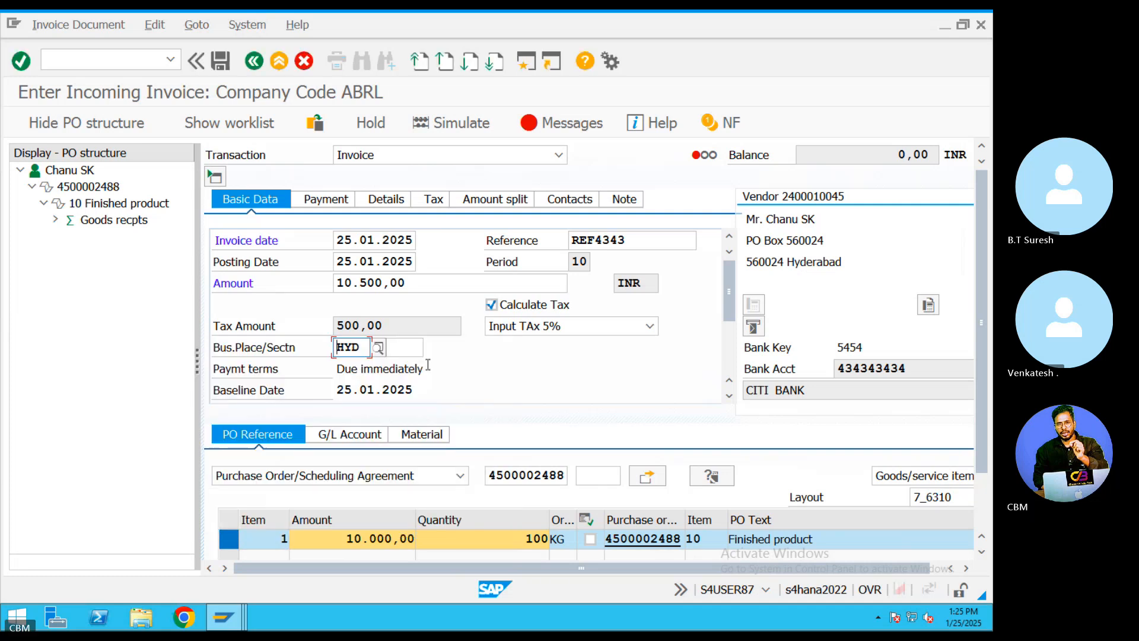
pyautogui.click(417, 348)
pyautogui.click(432, 348)
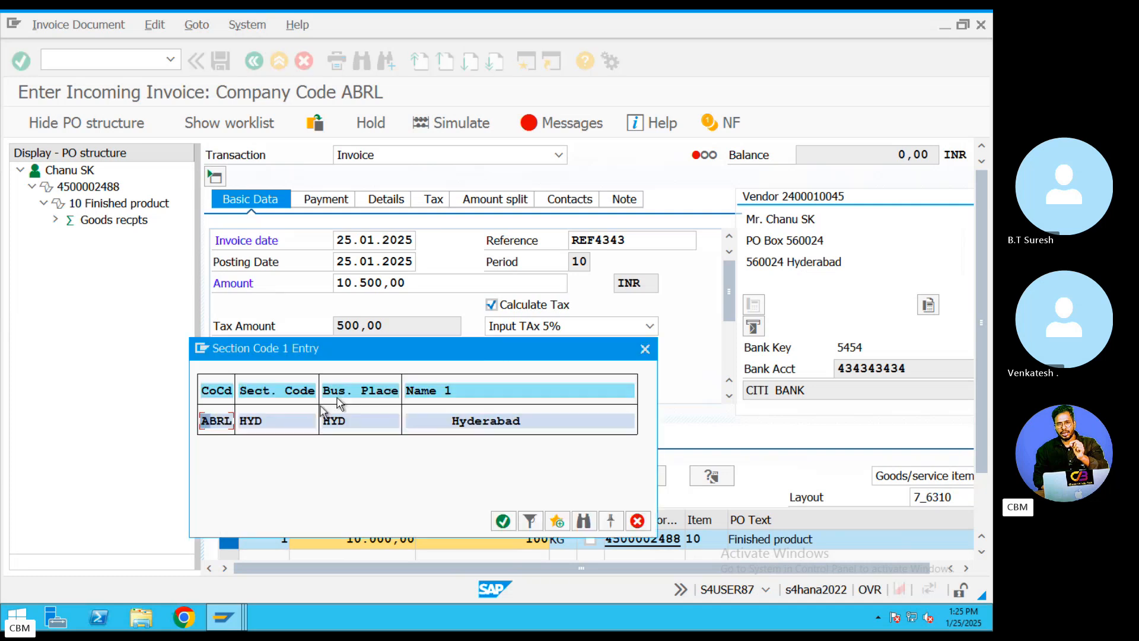
pyautogui.doubleClick(268, 426)
# - Recheck the verification log for the remaining account error and close the log
pyautogui.click(563, 122)
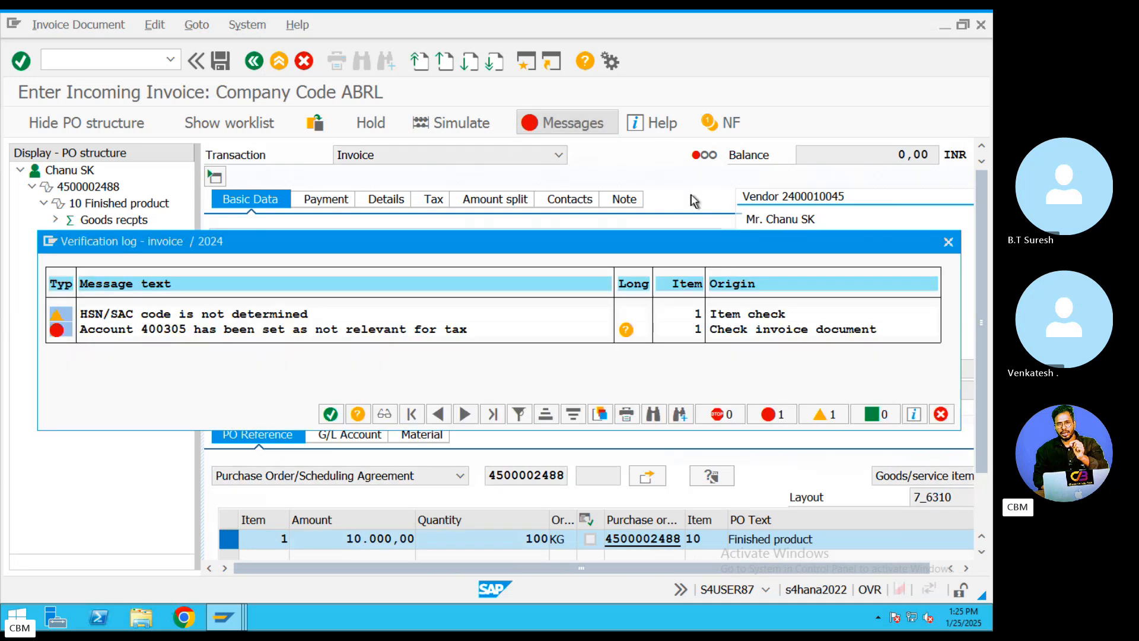
pyautogui.click(168, 330)
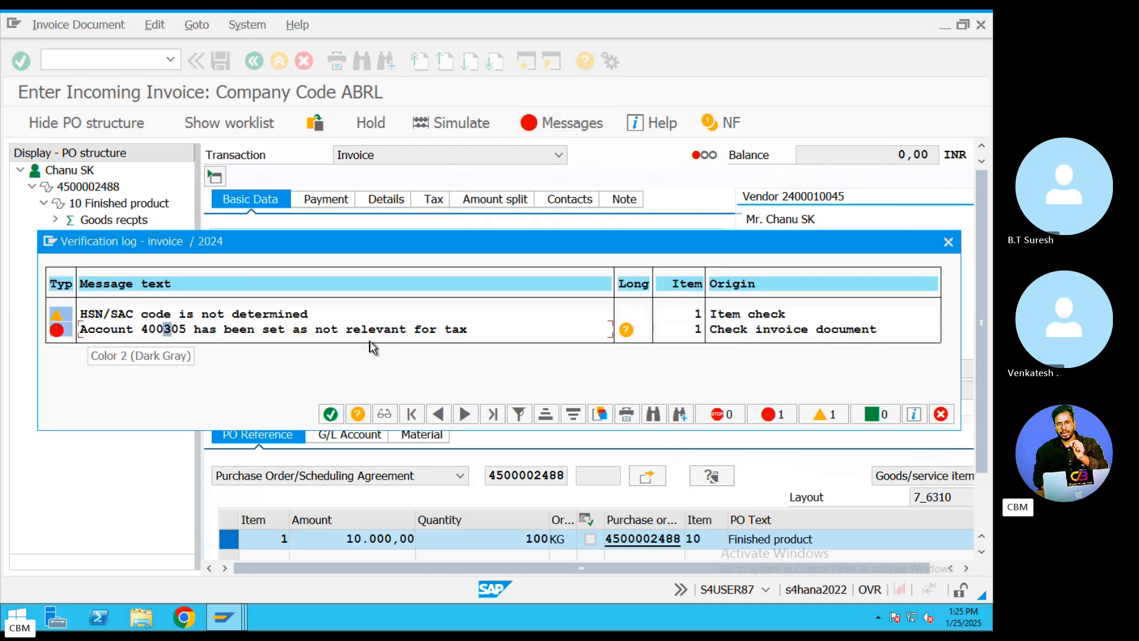
pyautogui.click(174, 332)
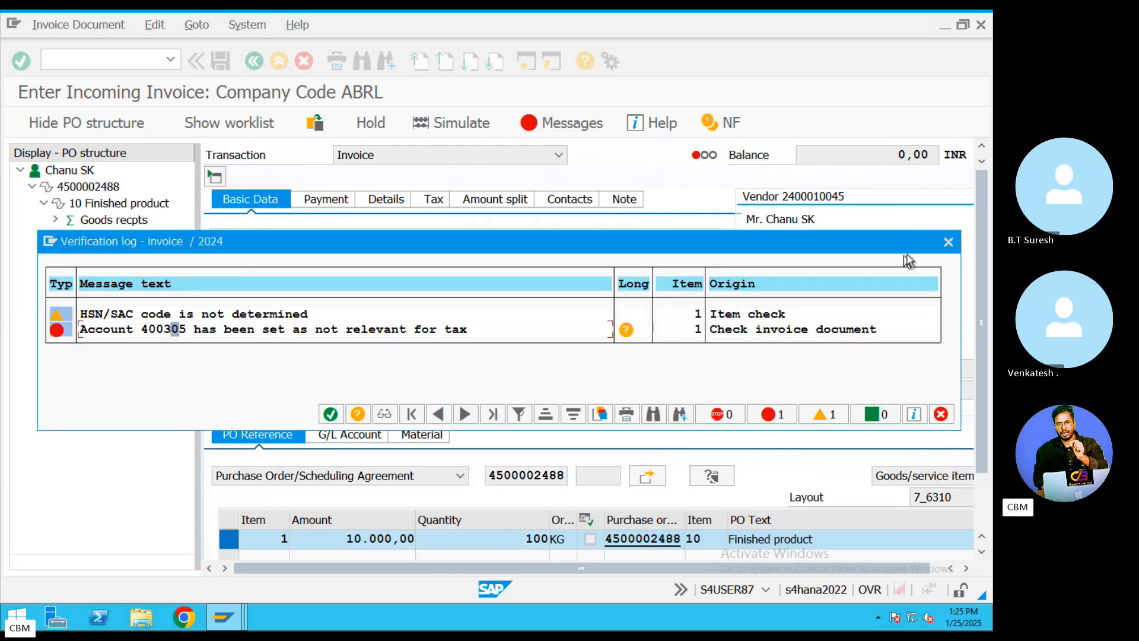
pyautogui.click(948, 243)
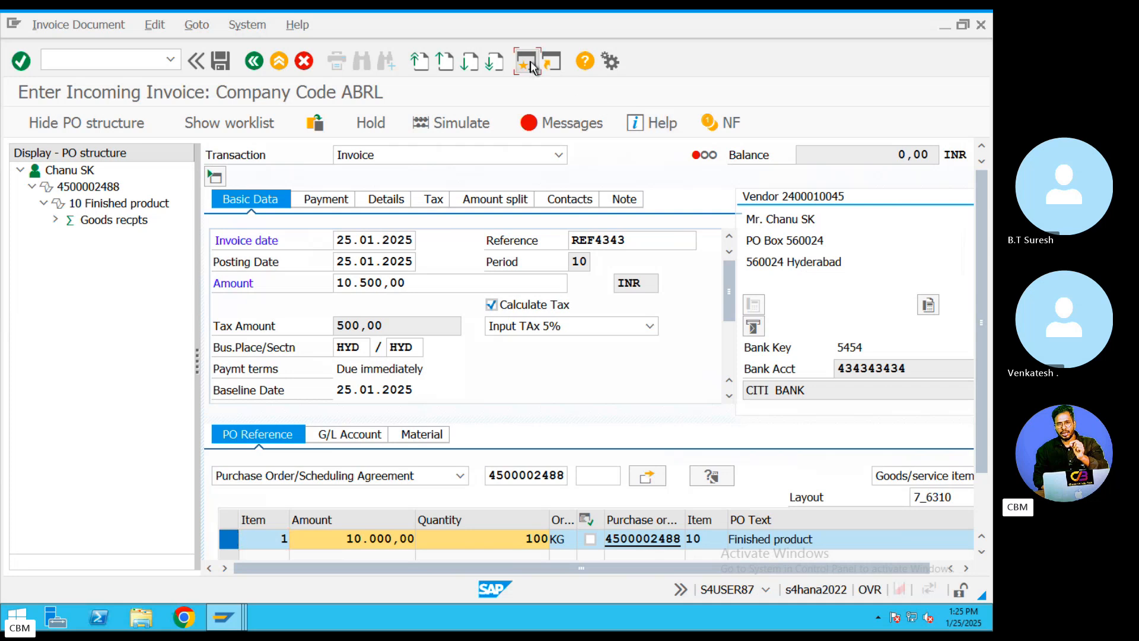
# - Start transaction FS00 in another session and view the control data of the Sales G/L account
pyautogui.hotkey('alt', 'Tab')
pyautogui.write('FS')
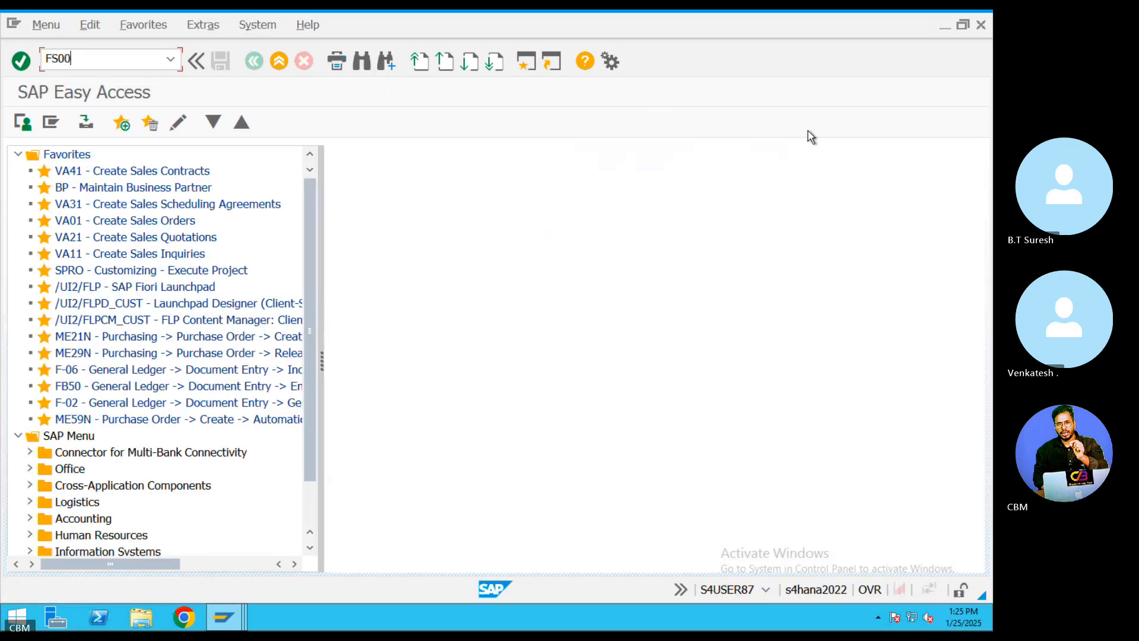
pyautogui.press('Return')
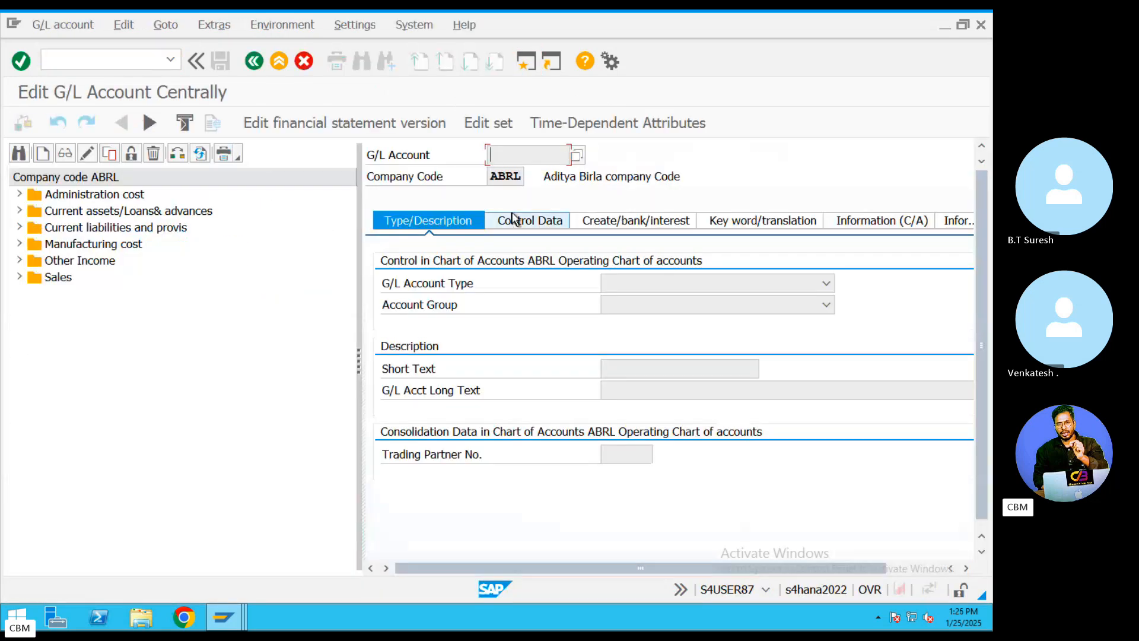
pyautogui.click(19, 278)
pyautogui.doubleClick(69, 294)
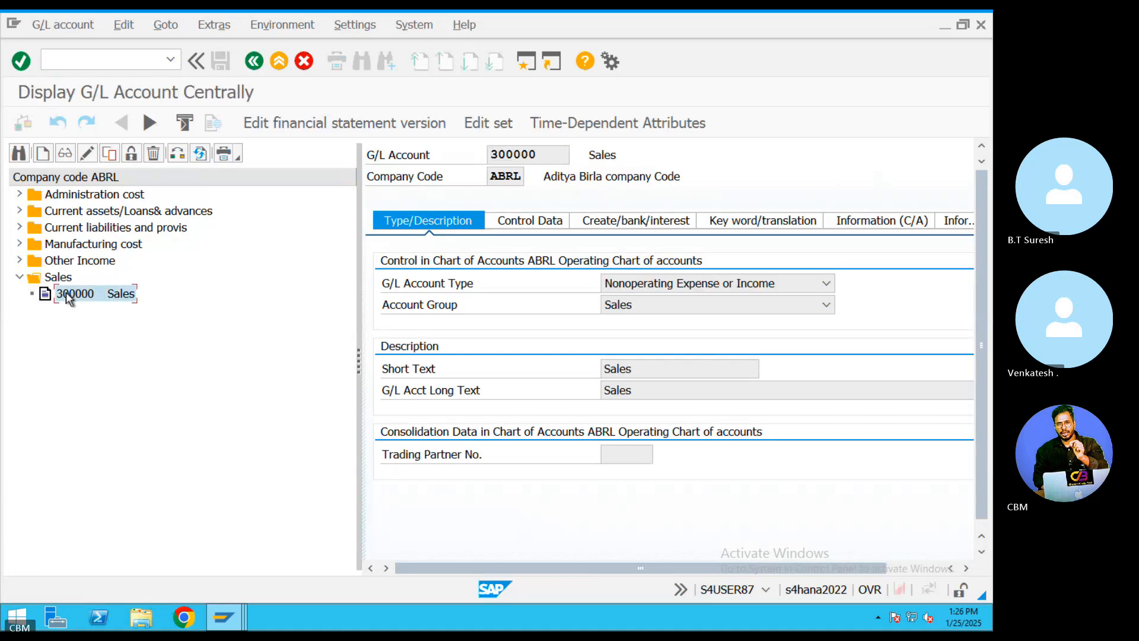
pyautogui.click(541, 228)
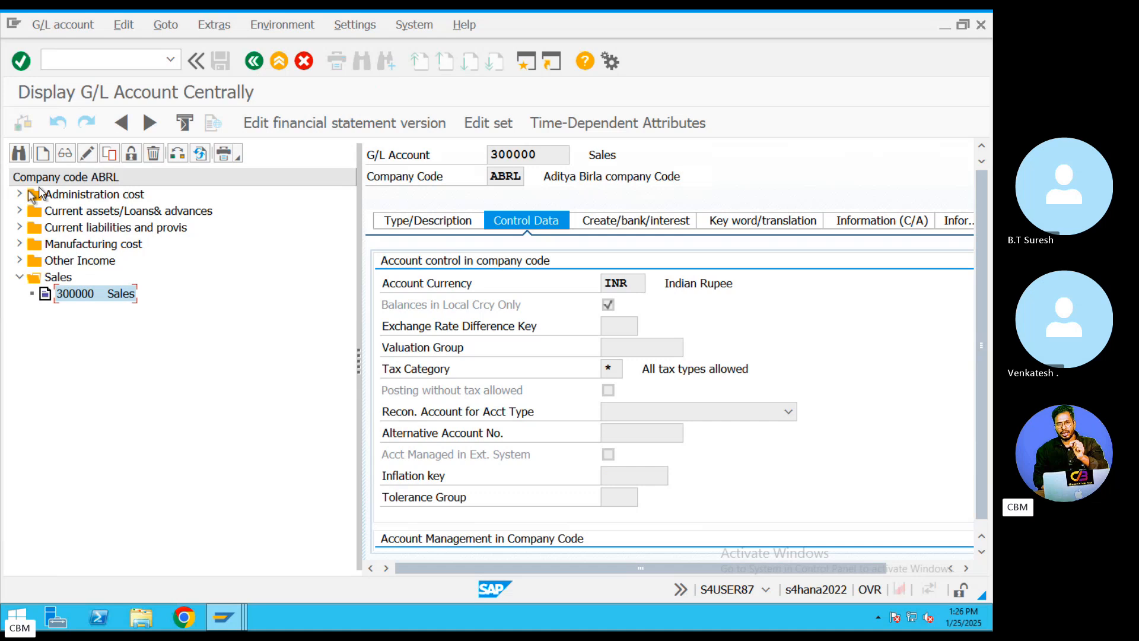
# - Set the tax category of the Expenditure account 400305 to * (all tax types allowed) and save, accepting the warnings
pyautogui.click(19, 195)
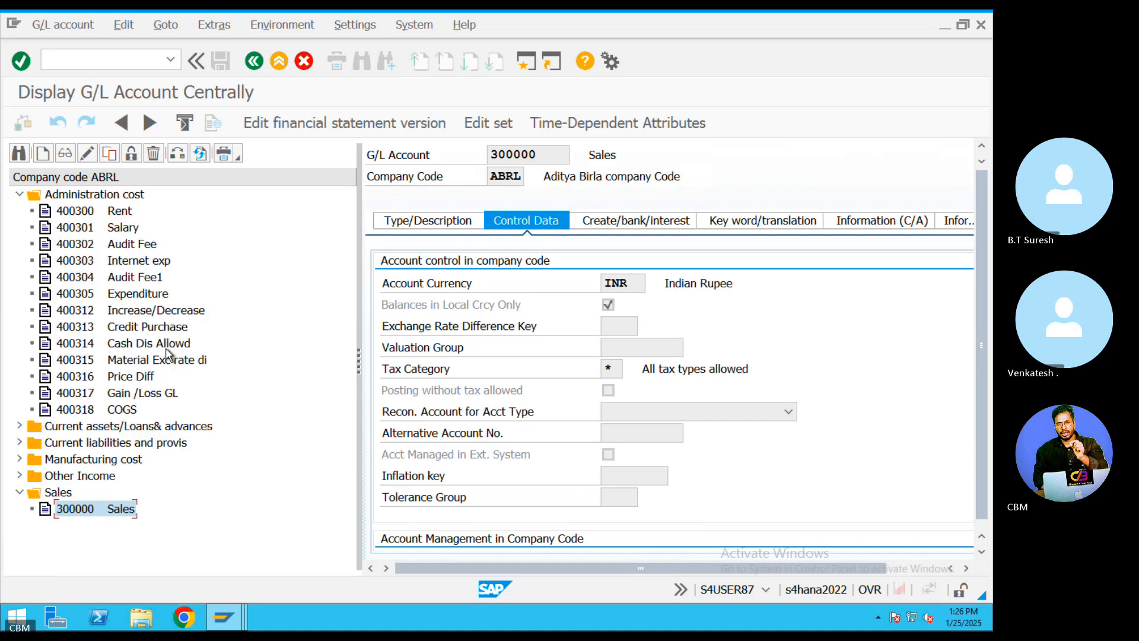
pyautogui.doubleClick(140, 294)
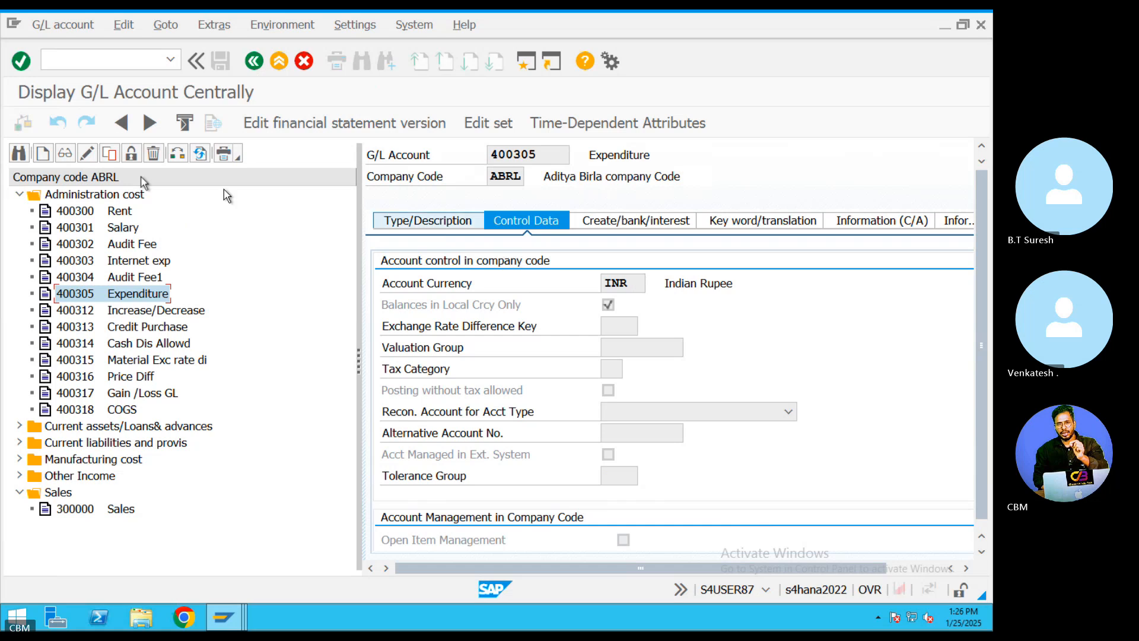
pyautogui.click(87, 153)
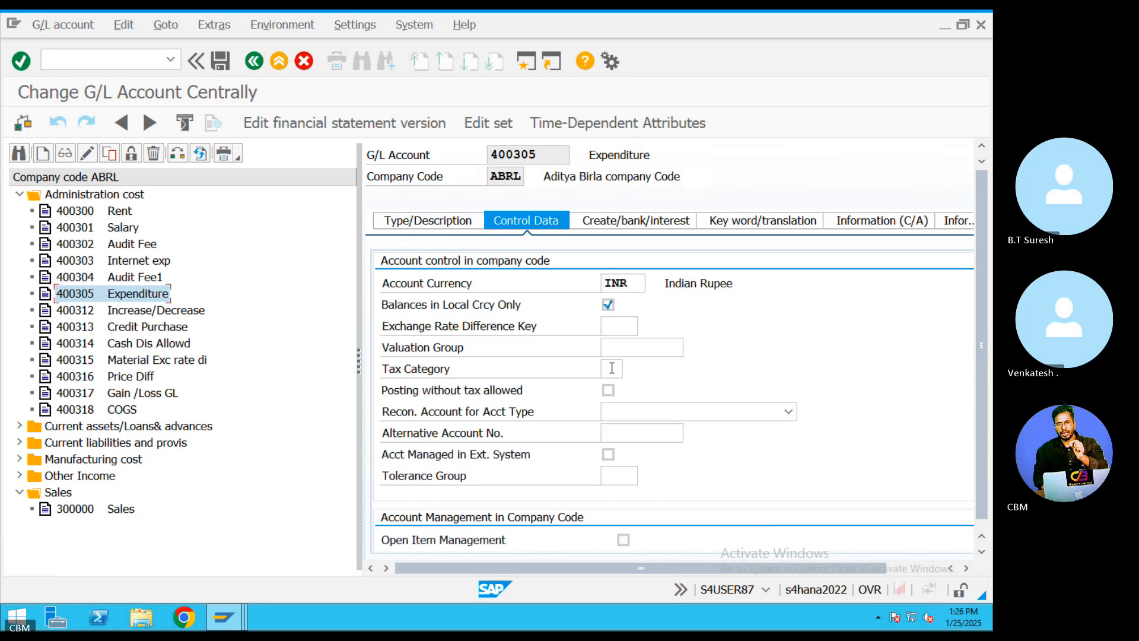
pyautogui.click(611, 368)
pyautogui.click(629, 369)
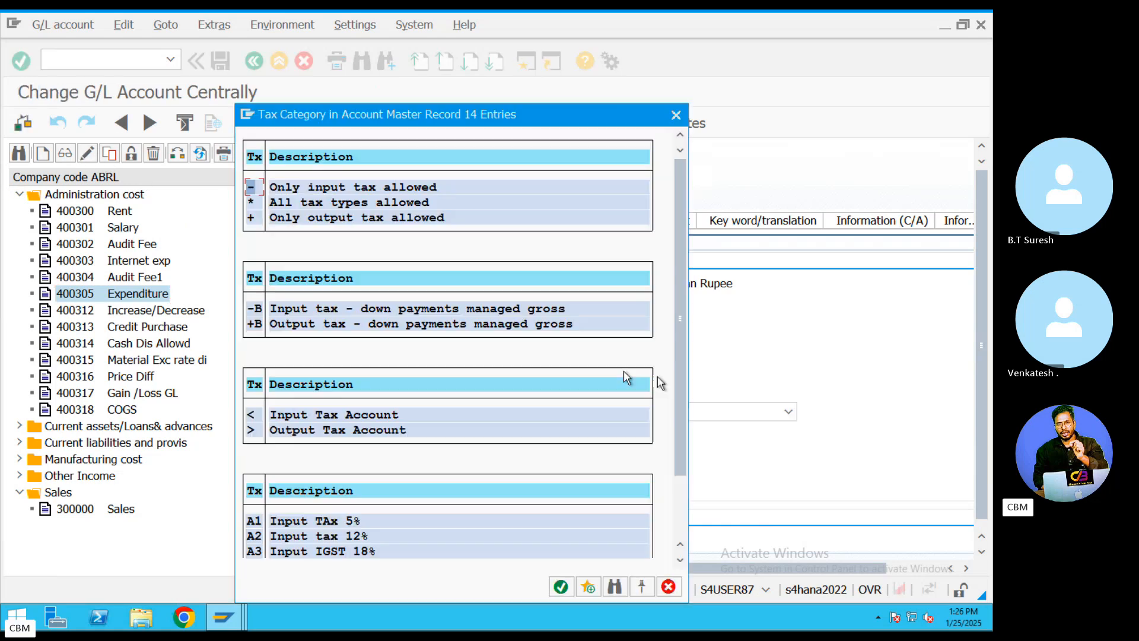
pyautogui.doubleClick(294, 209)
pyautogui.click(226, 64)
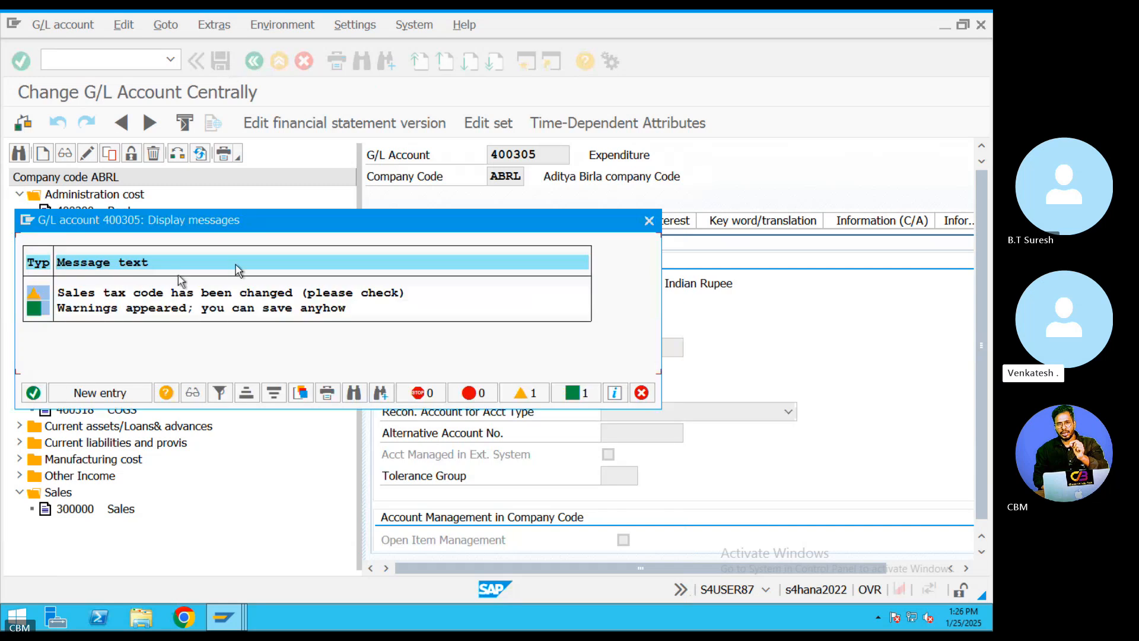
pyautogui.click(33, 392)
# - Simulate the incoming invoice in the MIRO session and review its vendor and GR/IR clearing lines
pyautogui.moveTo(227, 618)
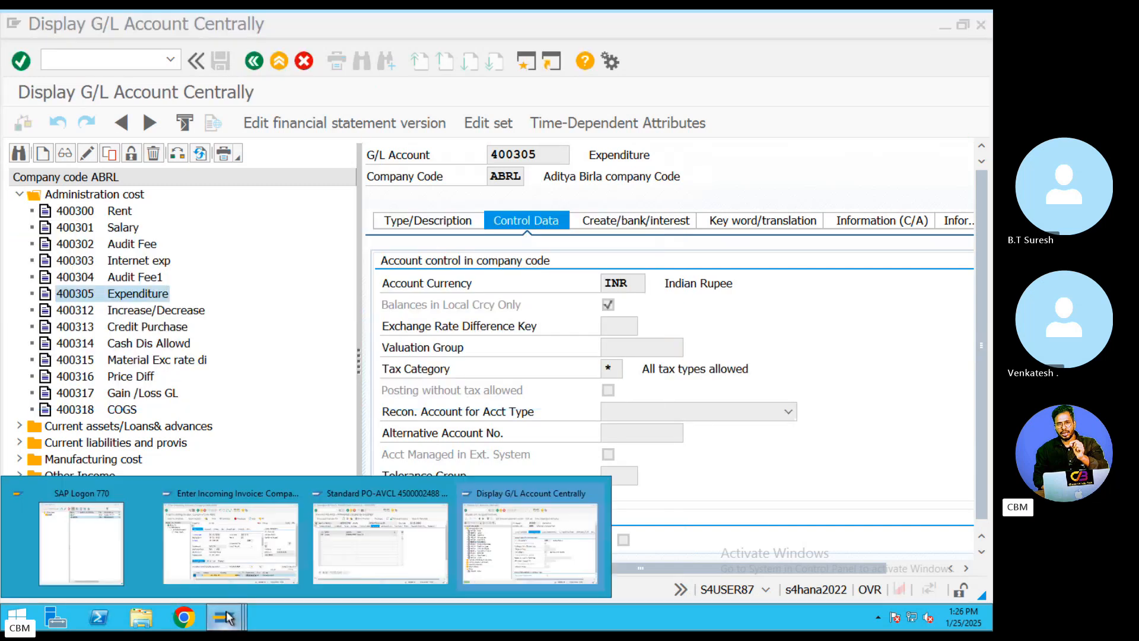
pyautogui.click(246, 569)
pyautogui.click(458, 123)
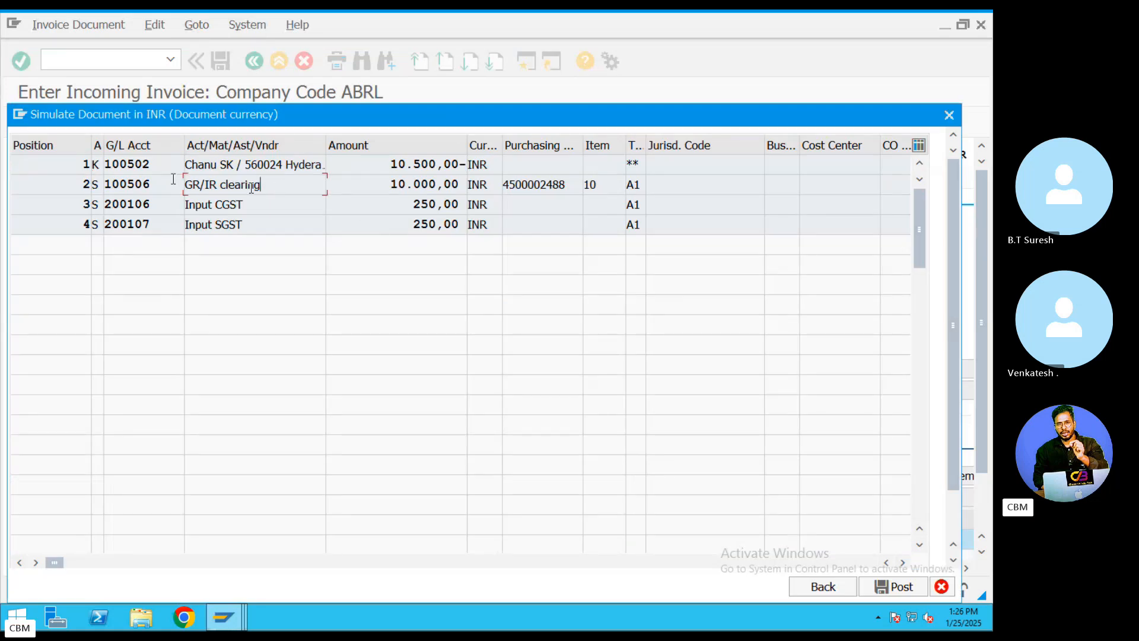
pyautogui.moveTo(252, 188); pyautogui.dragTo(148, 176)
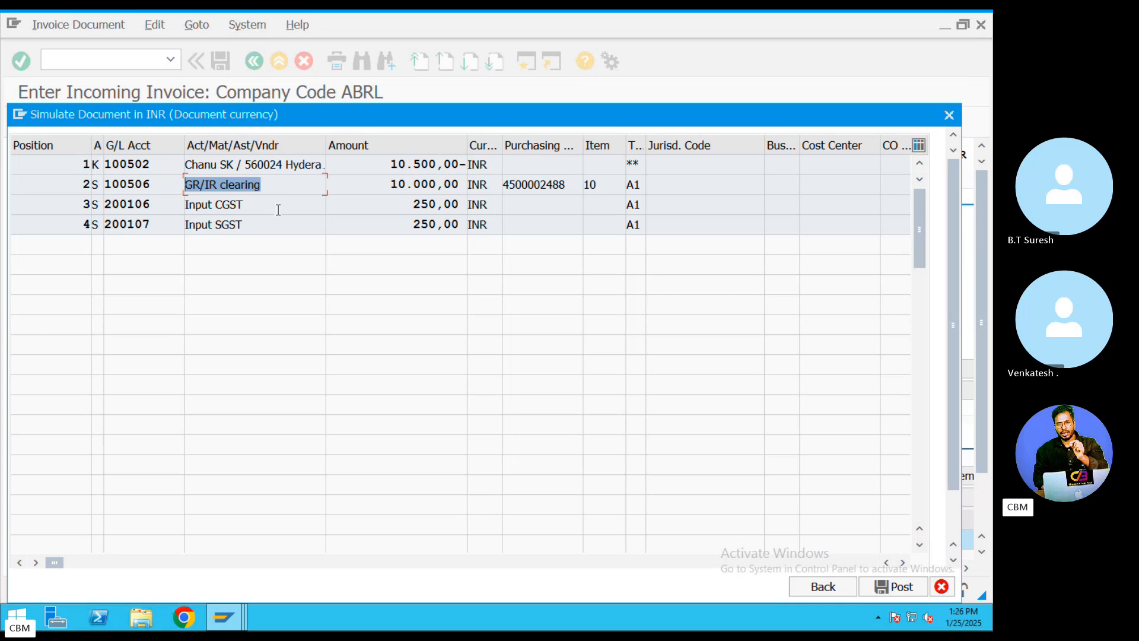
pyautogui.moveTo(278, 181); pyautogui.dragTo(174, 178)
pyautogui.moveTo(270, 167); pyautogui.dragTo(180, 163)
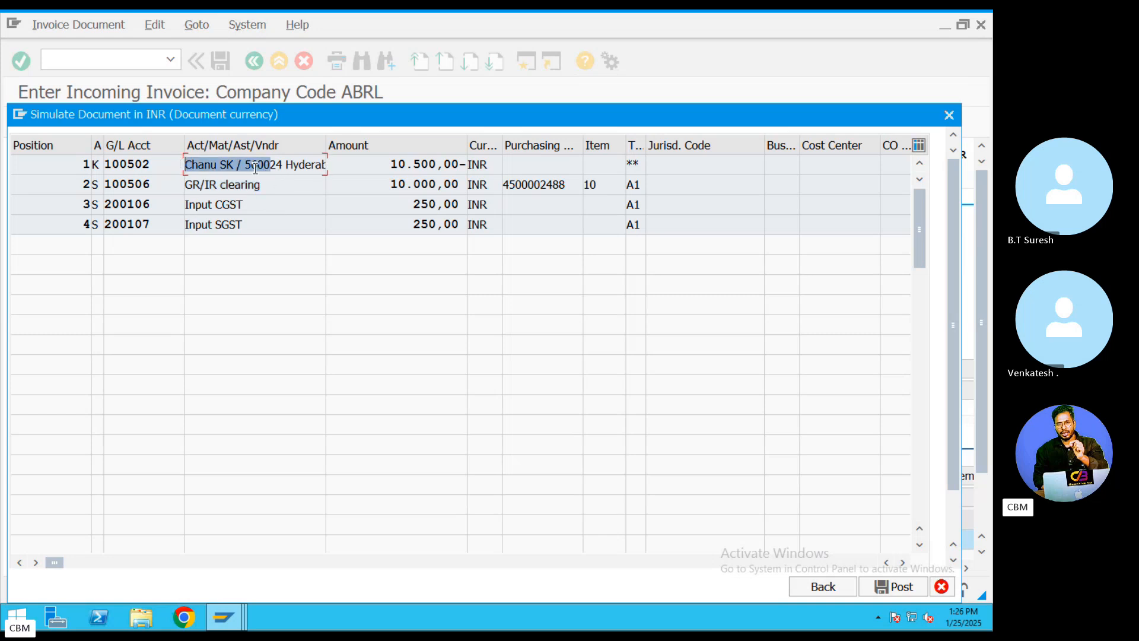
pyautogui.moveTo(270, 187); pyautogui.dragTo(155, 180)
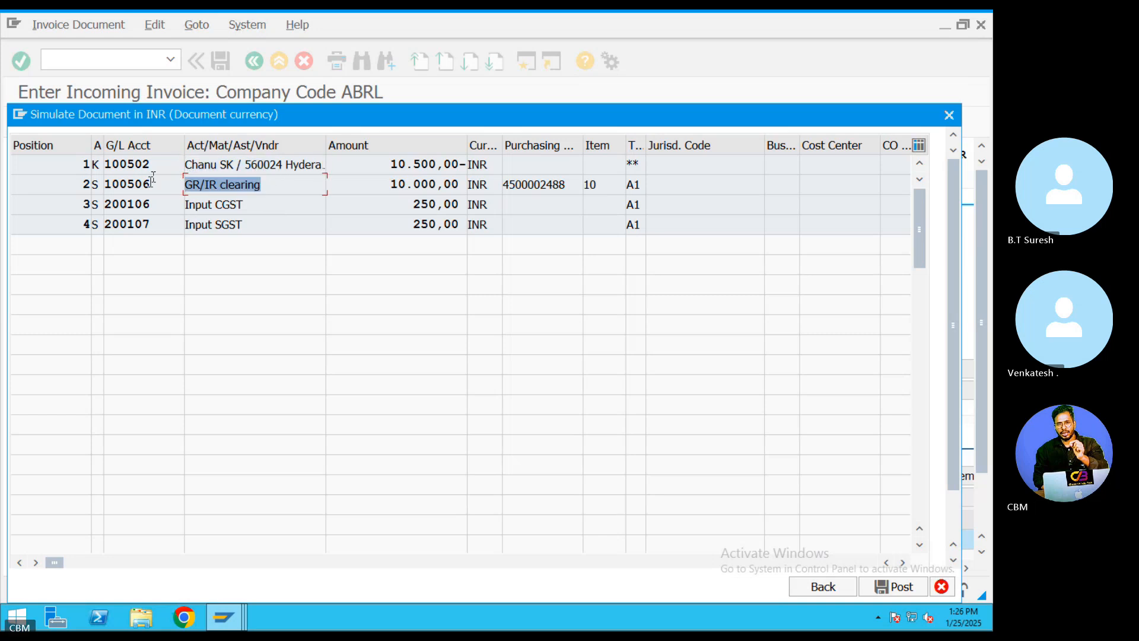
# - Try to post the simulated invoice, close the simulation and check the verification log for errors
pyautogui.click(888, 584)
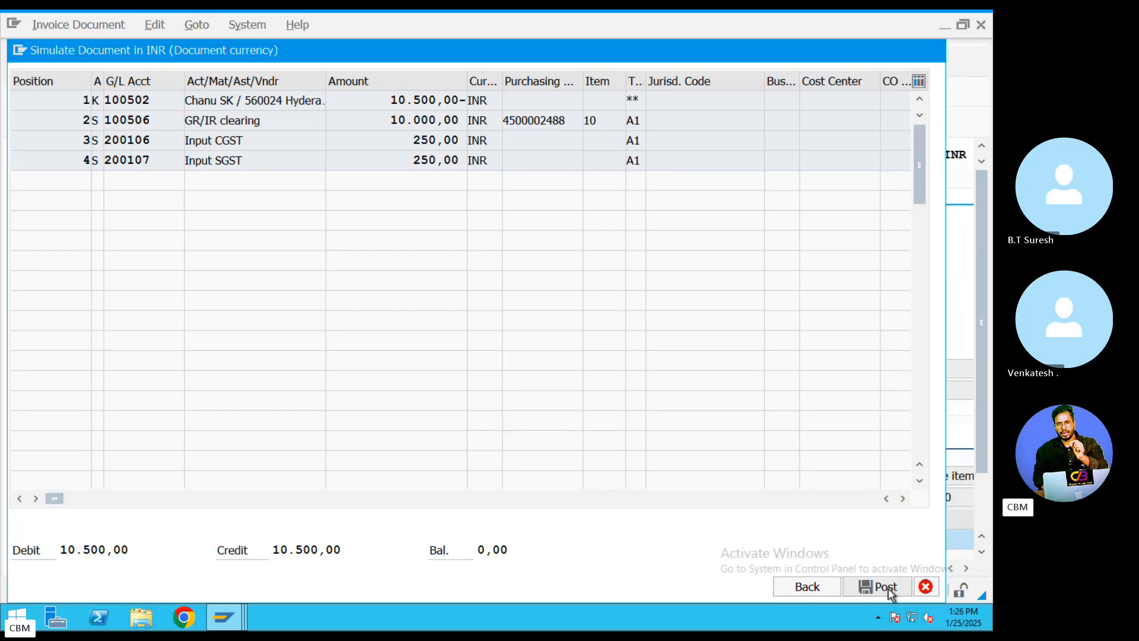
pyautogui.click(925, 586)
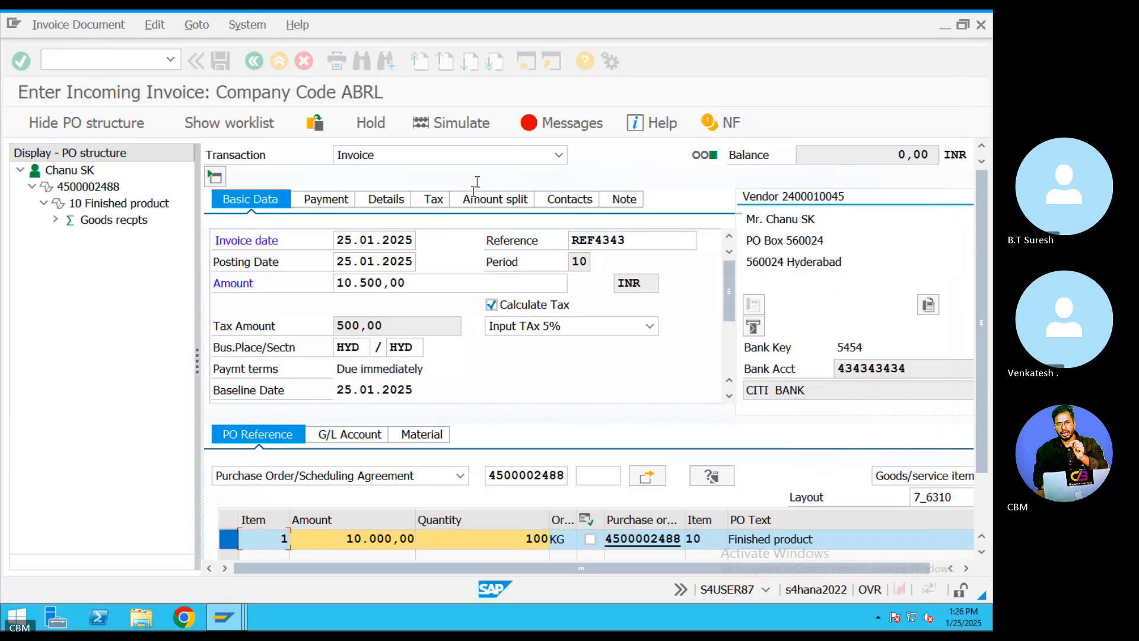
pyautogui.click(548, 128)
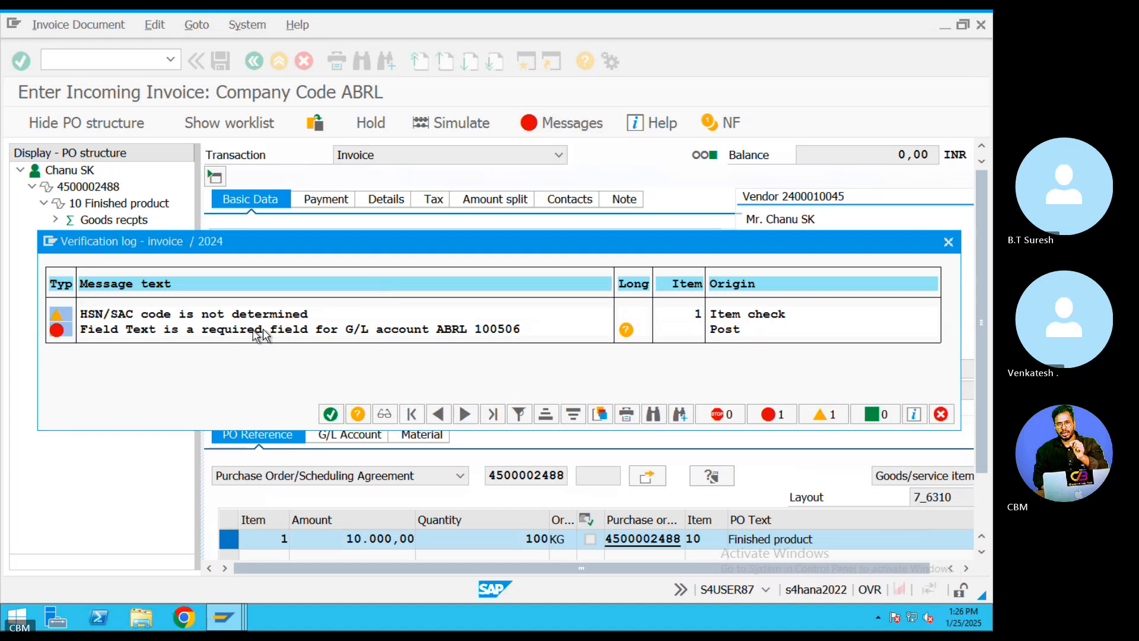
pyautogui.click(214, 330)
pyautogui.click(508, 330)
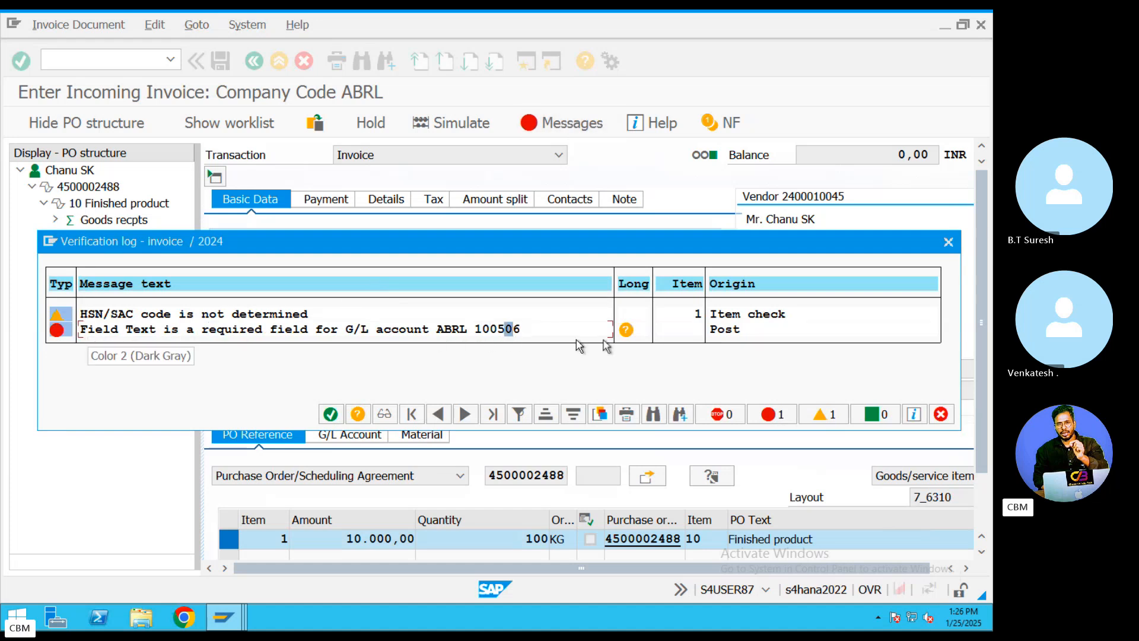
# - Read the long text of the required Text field error for G/L account 100506 and close the verification log
pyautogui.click(626, 330)
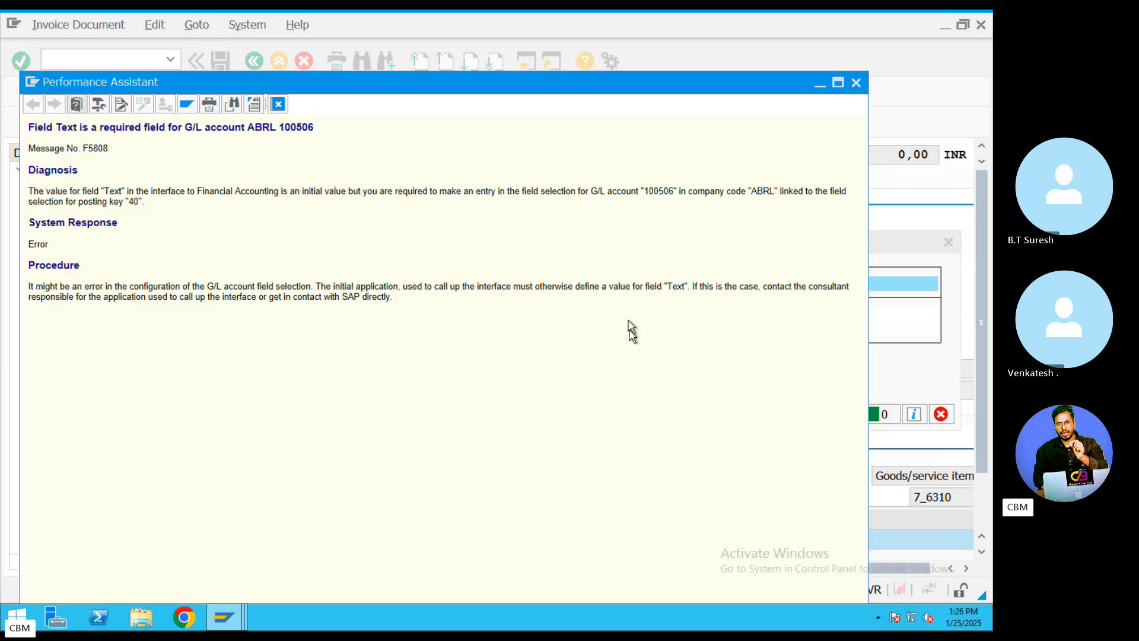
pyautogui.doubleClick(113, 191)
pyautogui.moveTo(280, 132); pyautogui.dragTo(313, 131)
pyautogui.moveTo(33, 130); pyautogui.dragTo(305, 136)
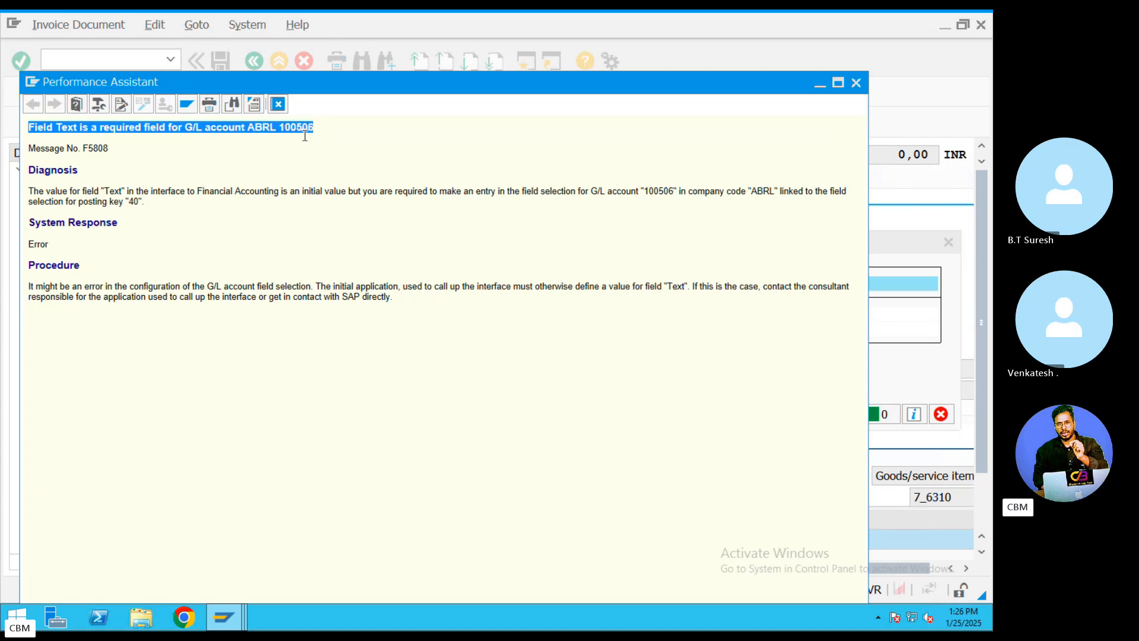
pyautogui.click(278, 105)
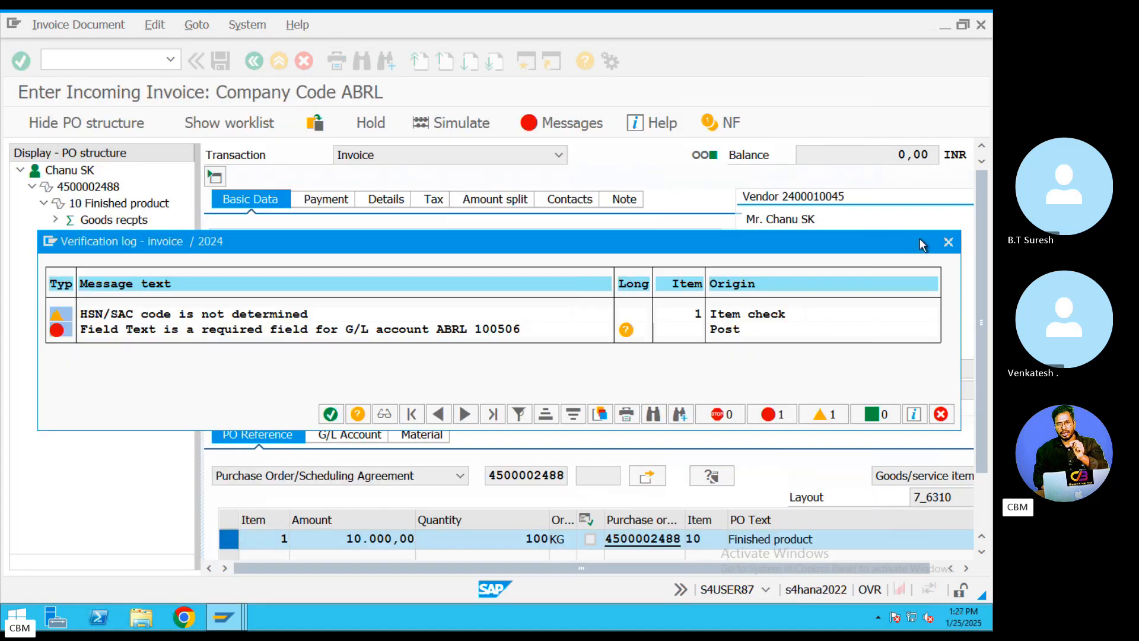
pyautogui.click(948, 242)
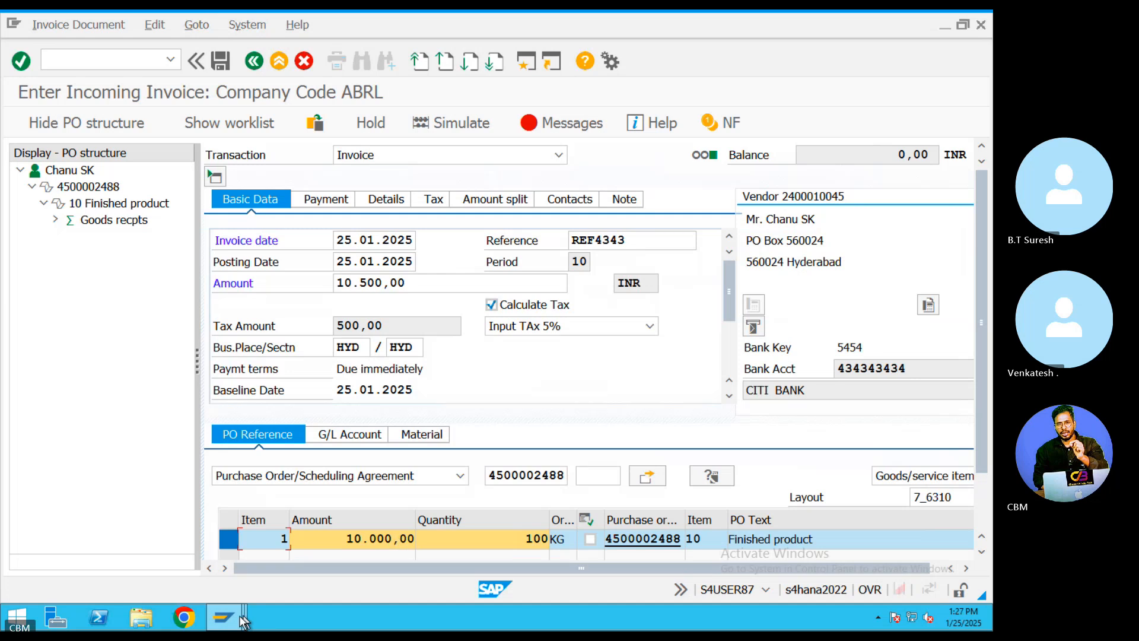
# - In the FS00 session, open the GR/IR clearing account 100506 for change and check its field status group
pyautogui.moveTo(243, 621)
pyautogui.click(516, 537)
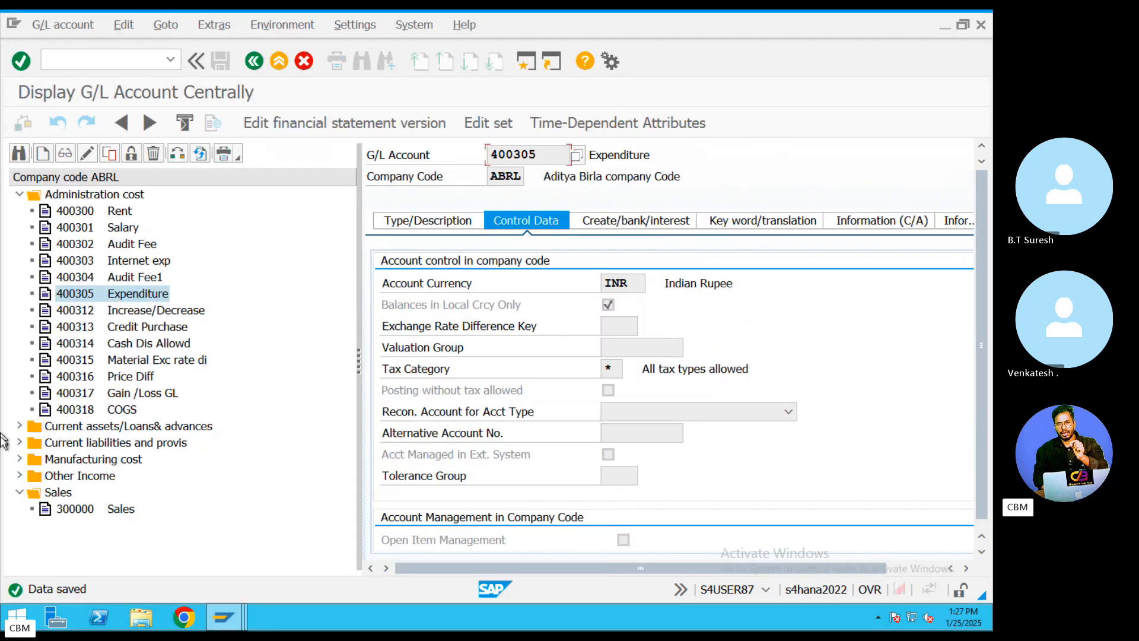
pyautogui.click(19, 442)
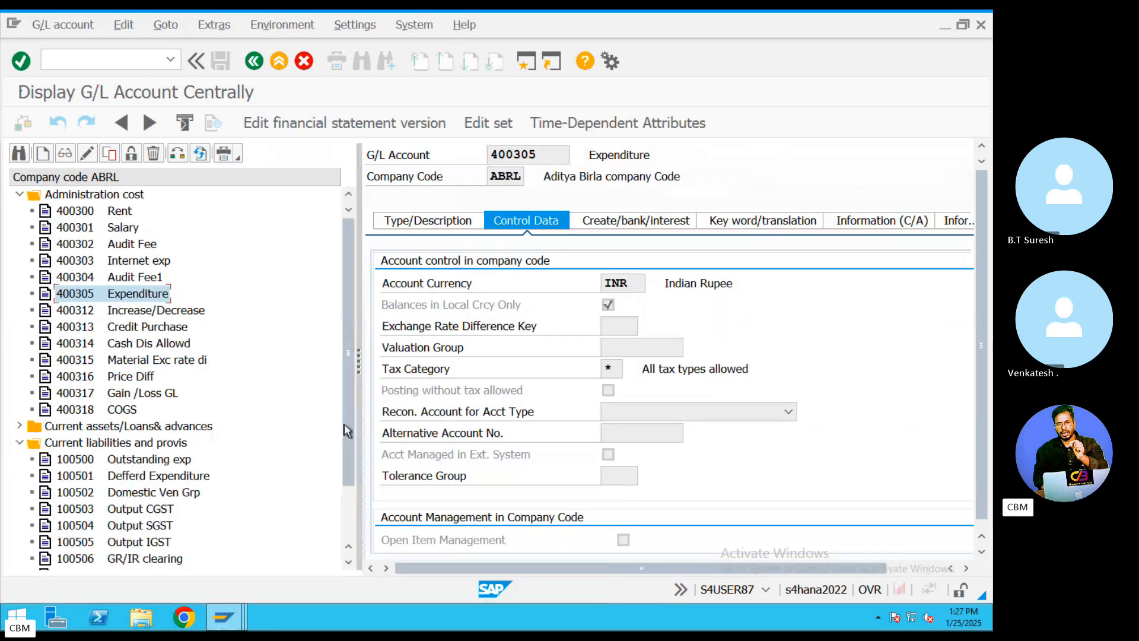
pyautogui.scroll(-3, 267, 451)
pyautogui.click(124, 511)
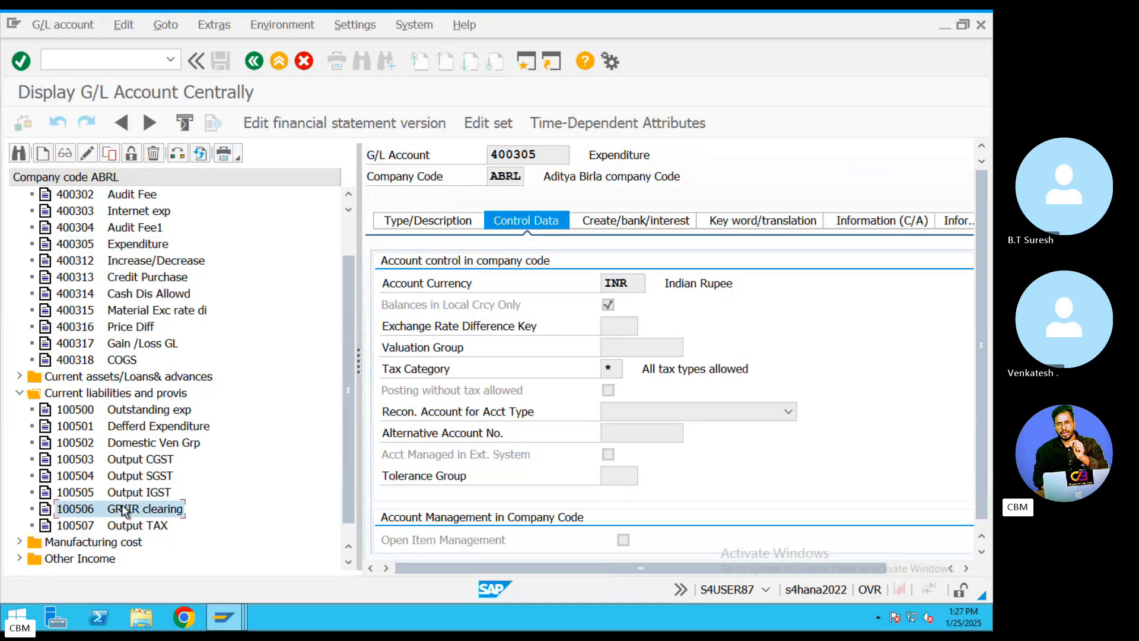
pyautogui.click(630, 221)
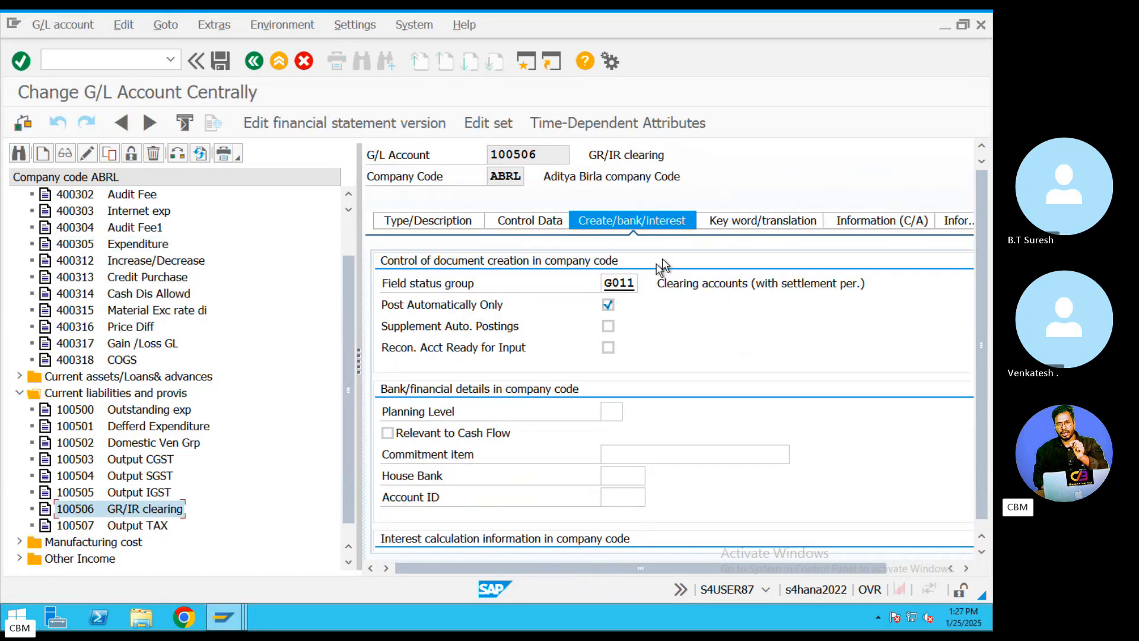
pyautogui.doubleClick(619, 283)
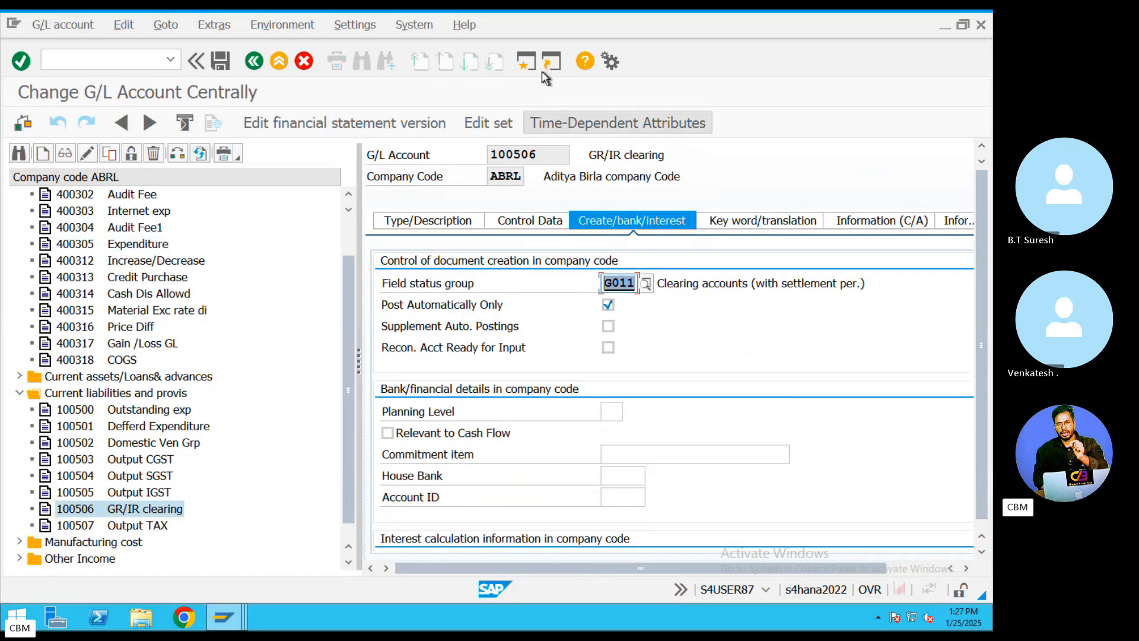
# - Start transaction OBC4 in a new session and locate field status variant ABRL
pyautogui.click(527, 62)
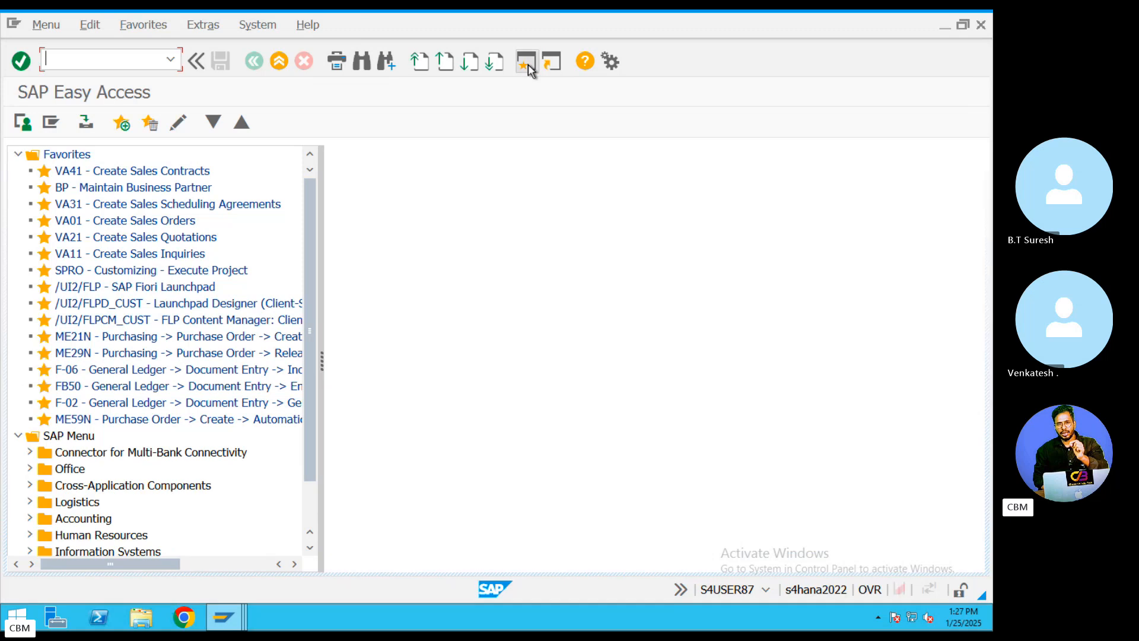
pyautogui.write('OBC4')
pyautogui.press('Return')
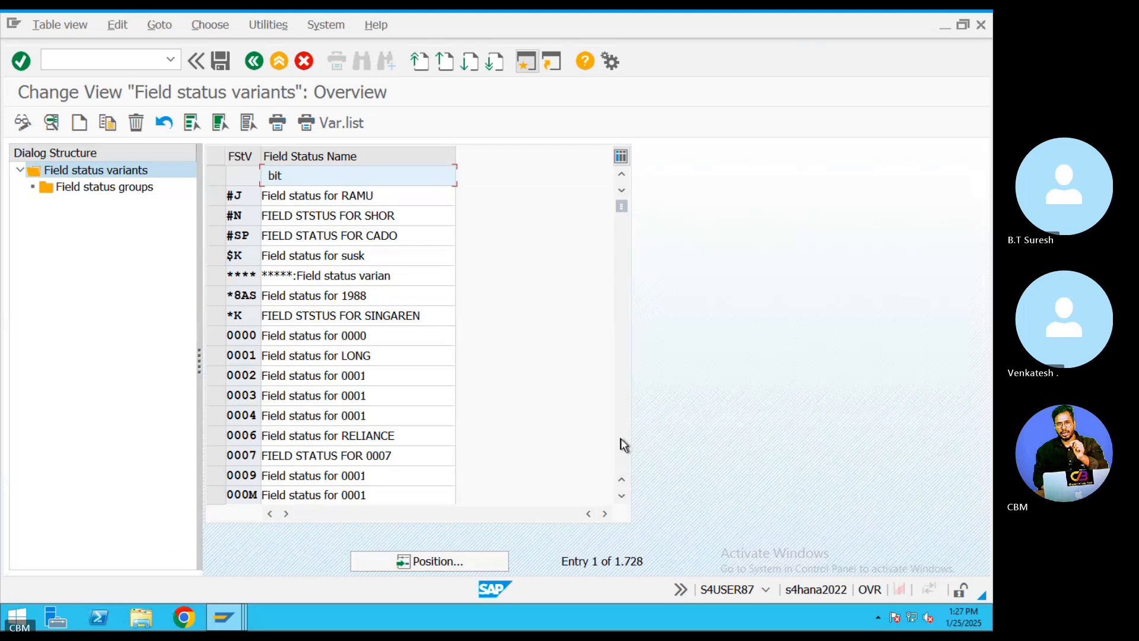
pyautogui.click(621, 444)
pyautogui.click(622, 445)
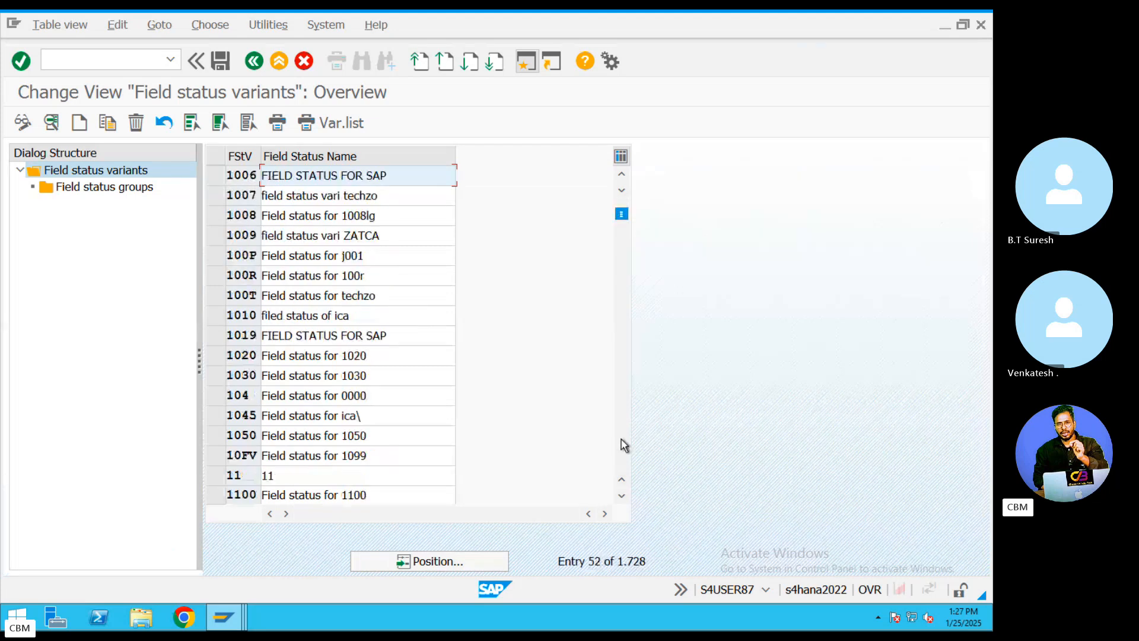
pyautogui.click(434, 562)
pyautogui.write('ABRL')
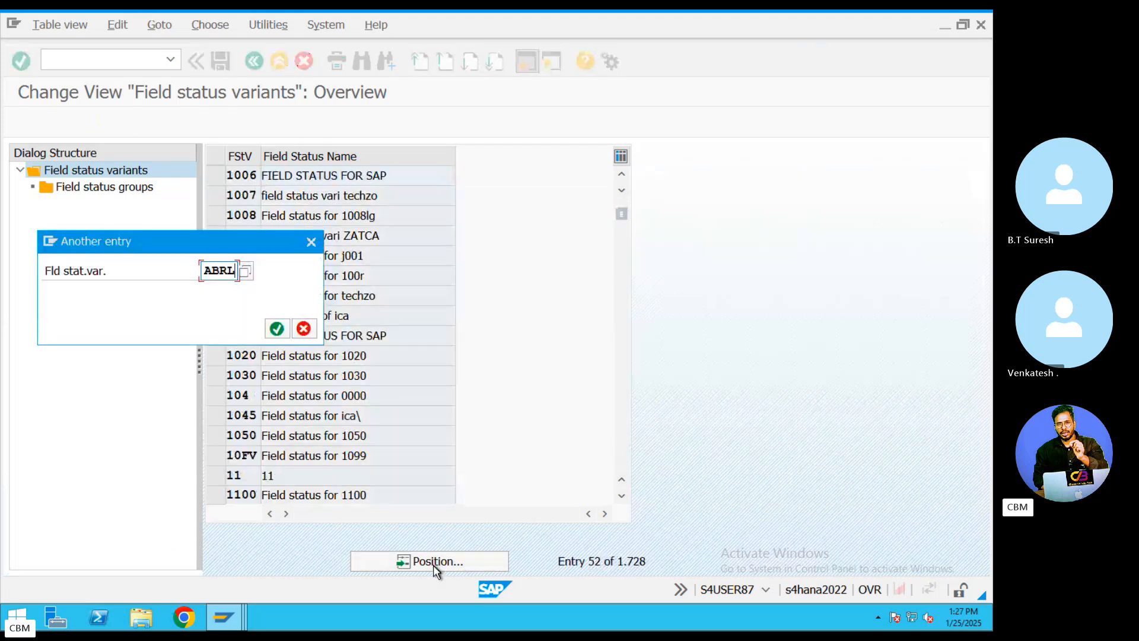
pyautogui.press('Return')
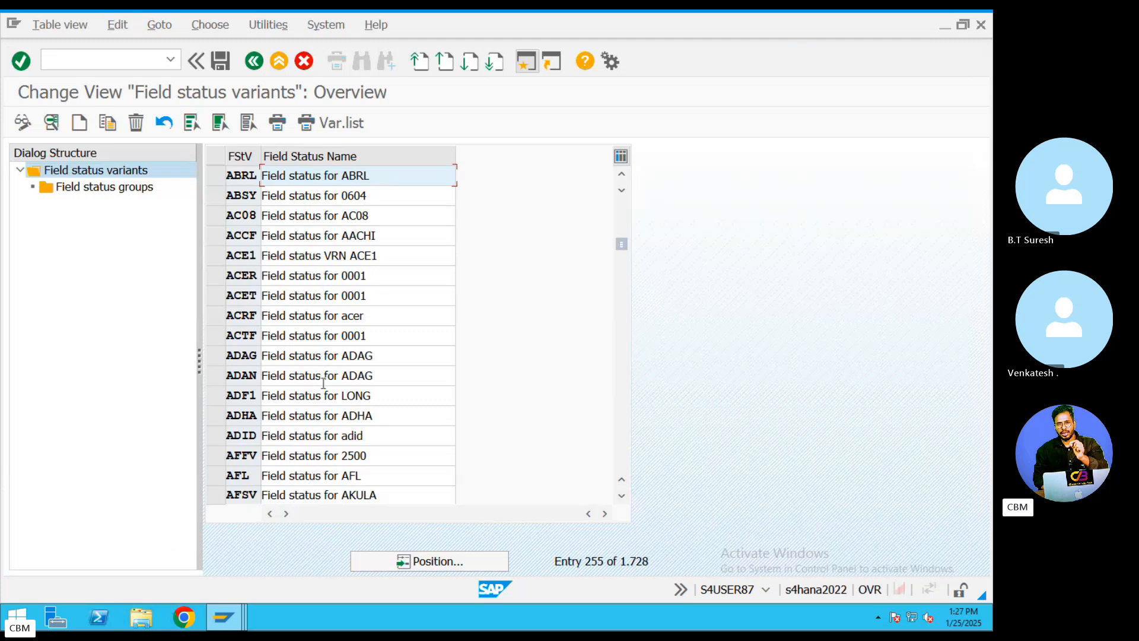
# - Open the general data of field status group G011 in variant ABRL to check the Text field's entry status
pyautogui.click(216, 175)
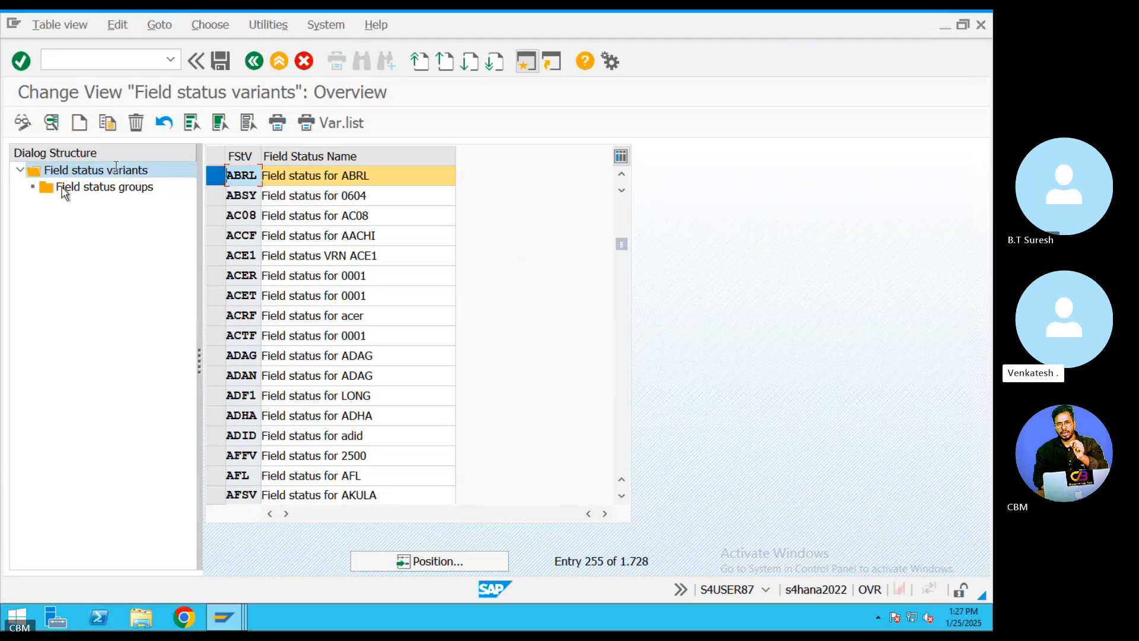
pyautogui.doubleClick(78, 189)
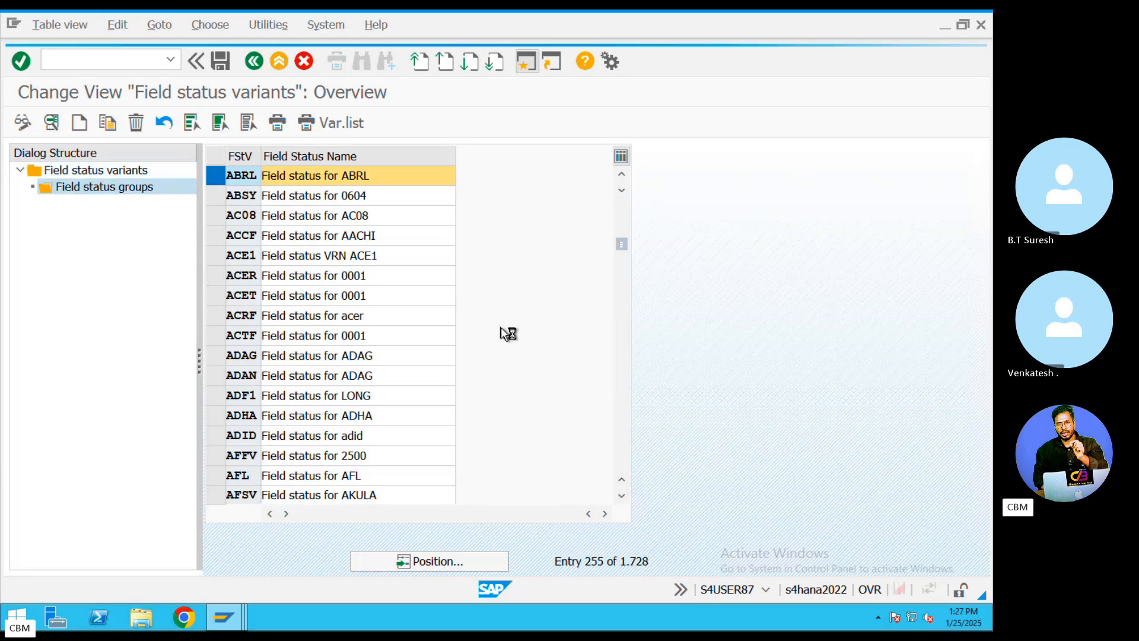
pyautogui.doubleClick(299, 438)
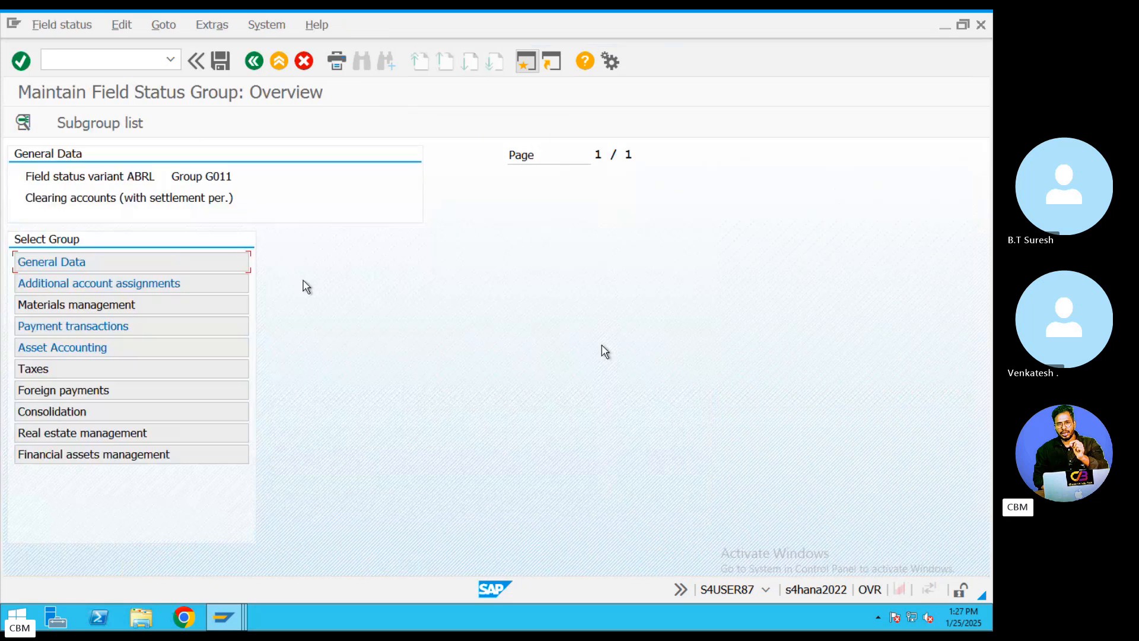
pyautogui.doubleClick(62, 261)
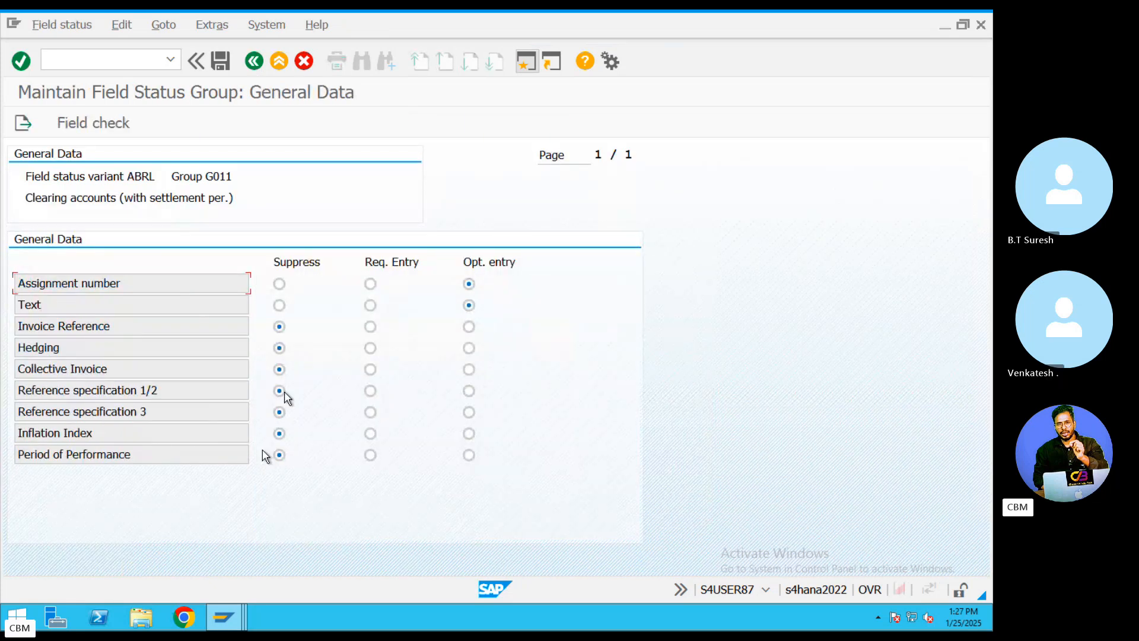
# - Return to the MIRO invoice and reread the long text of the Text field error from the verification log
pyautogui.moveTo(227, 614)
pyautogui.click(247, 572)
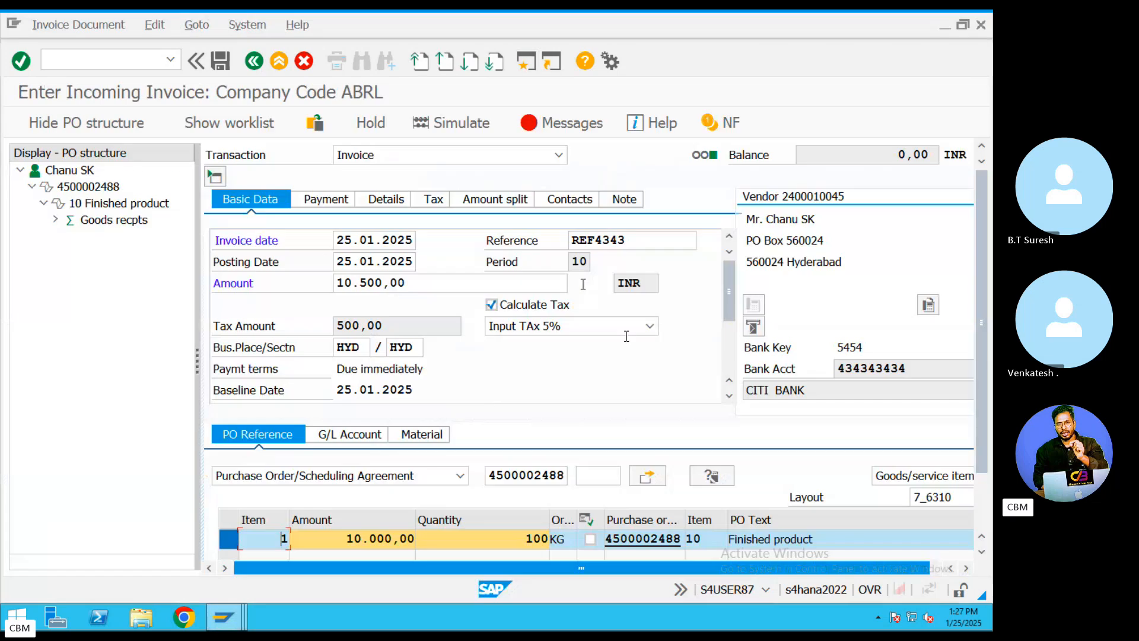
pyautogui.click(561, 122)
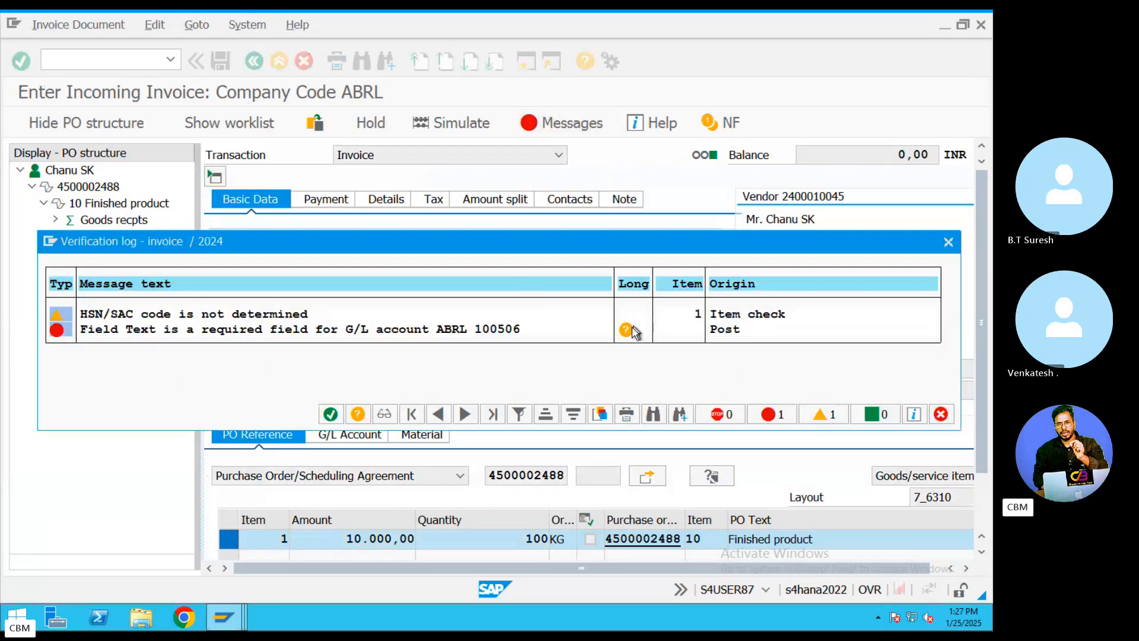
pyautogui.click(625, 330)
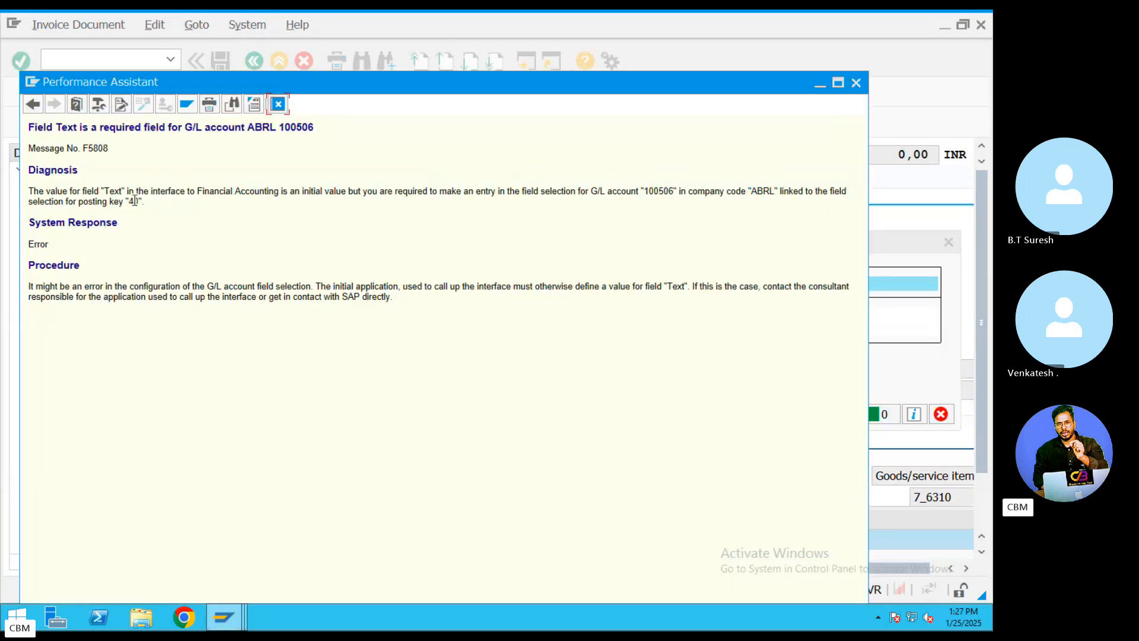
# - Read the Text field error's diagnosis for the G/L account and posting key, and close the verification log
pyautogui.moveTo(134, 191); pyautogui.dragTo(90, 193)
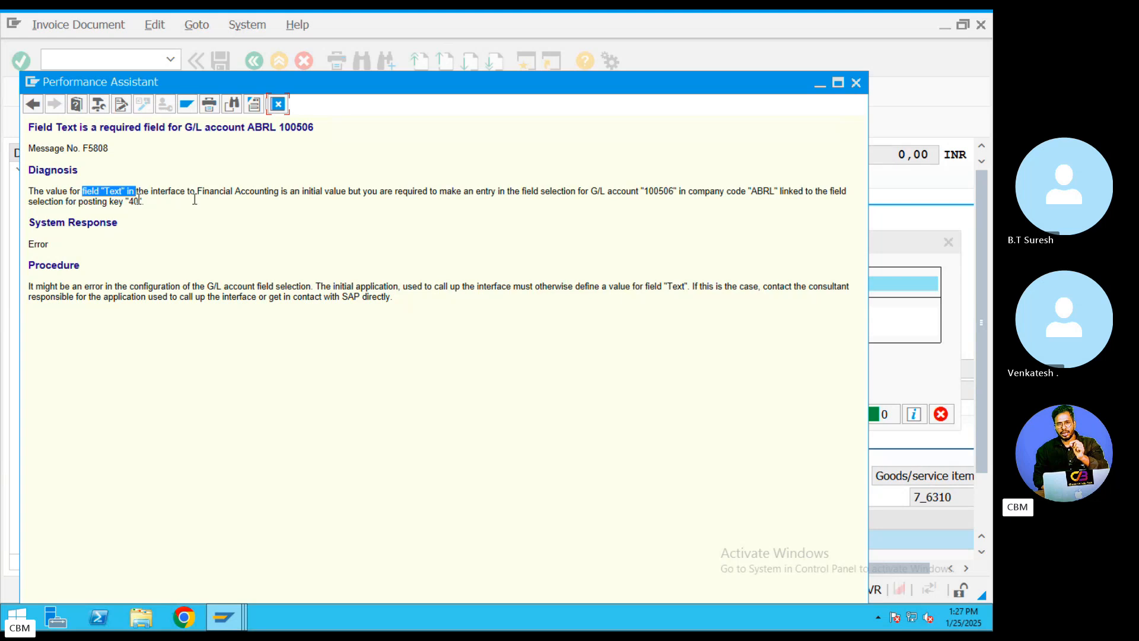
pyautogui.moveTo(614, 192); pyautogui.dragTo(691, 193)
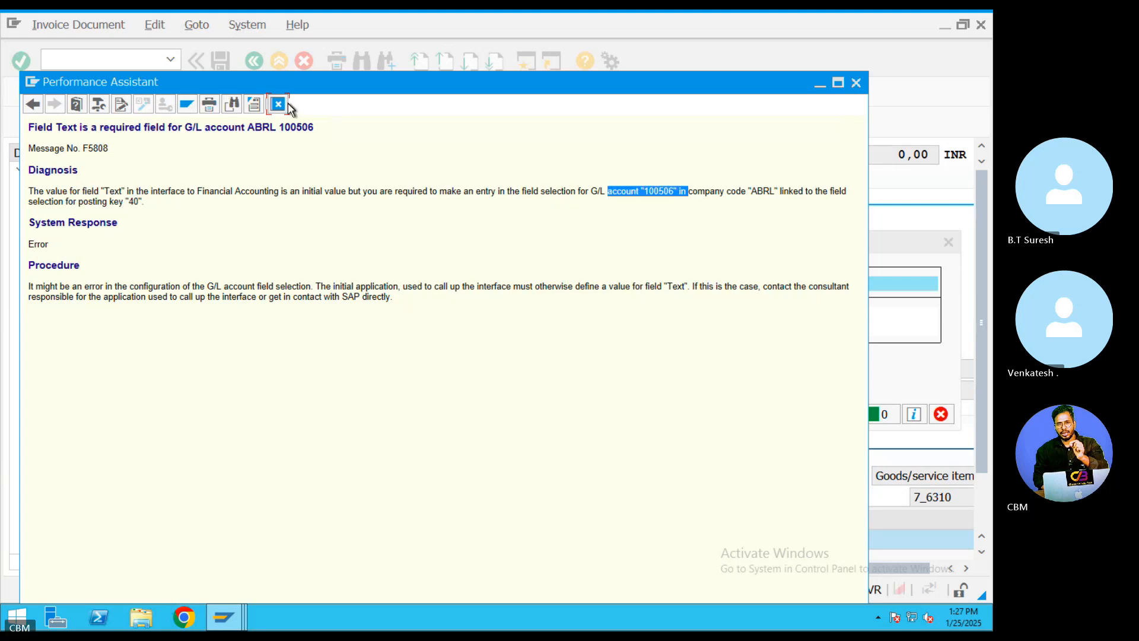
pyautogui.click(276, 105)
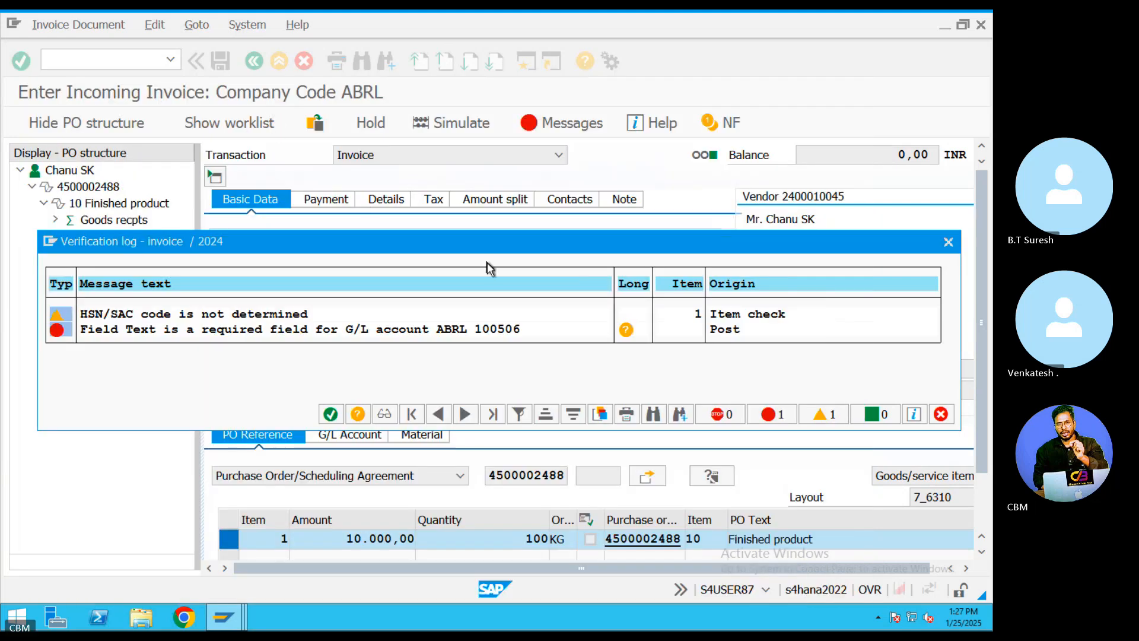
pyautogui.click(948, 242)
# - Start transaction OB41 in a new session and open the details of posting key 40
pyautogui.click(525, 61)
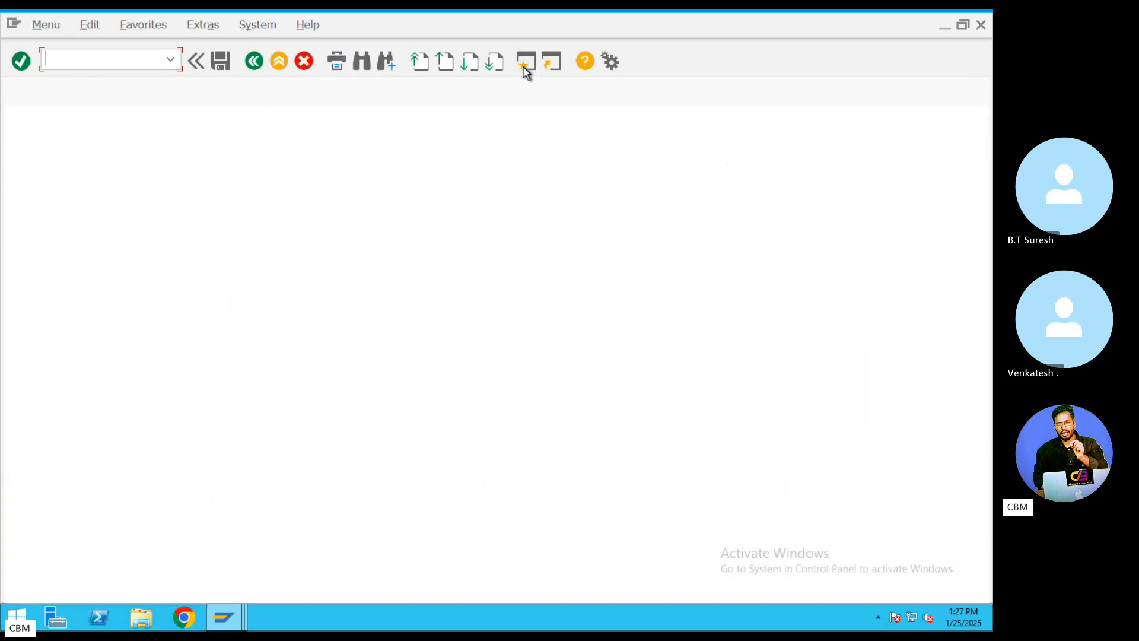
pyautogui.write('OB41')
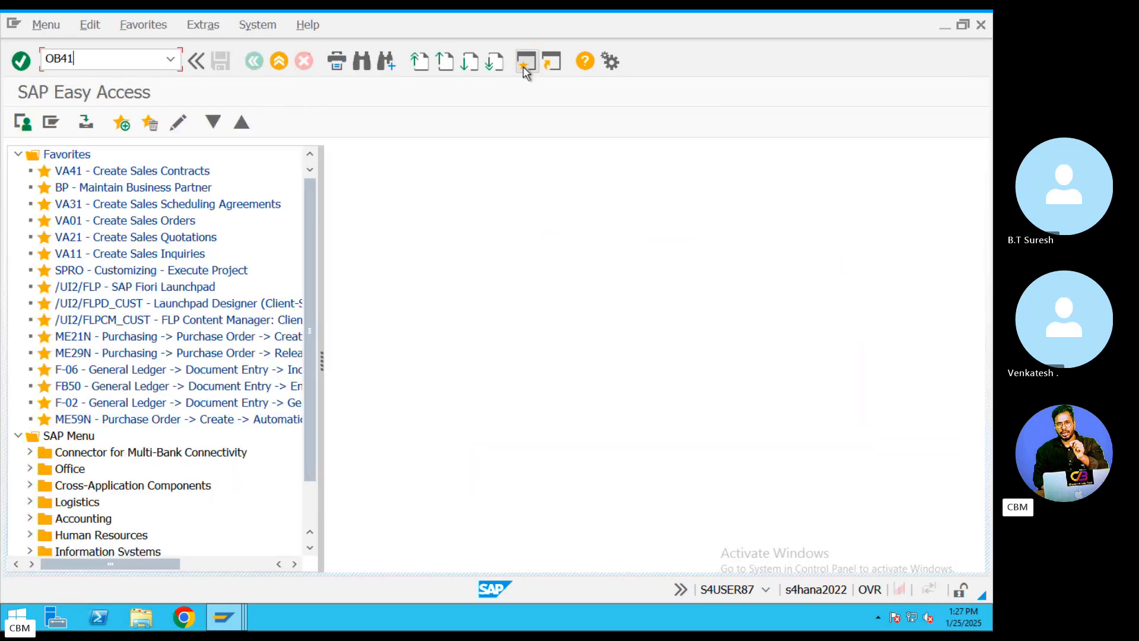
pyautogui.press('Return')
pyautogui.scroll(-5, 262, 369)
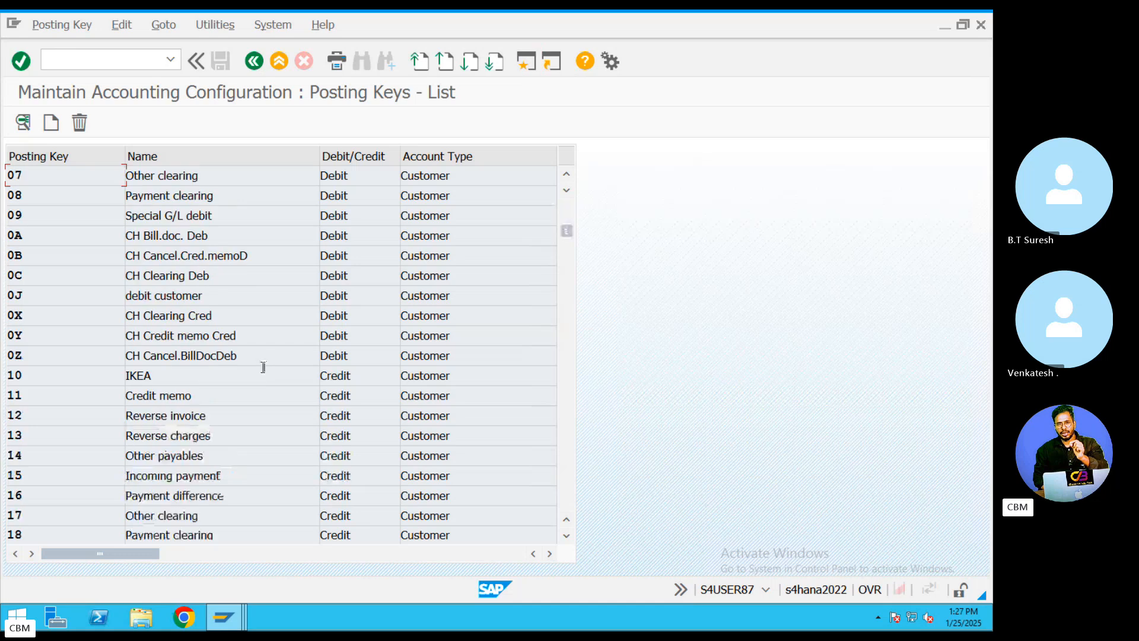
pyautogui.scroll(-3, 135, 431)
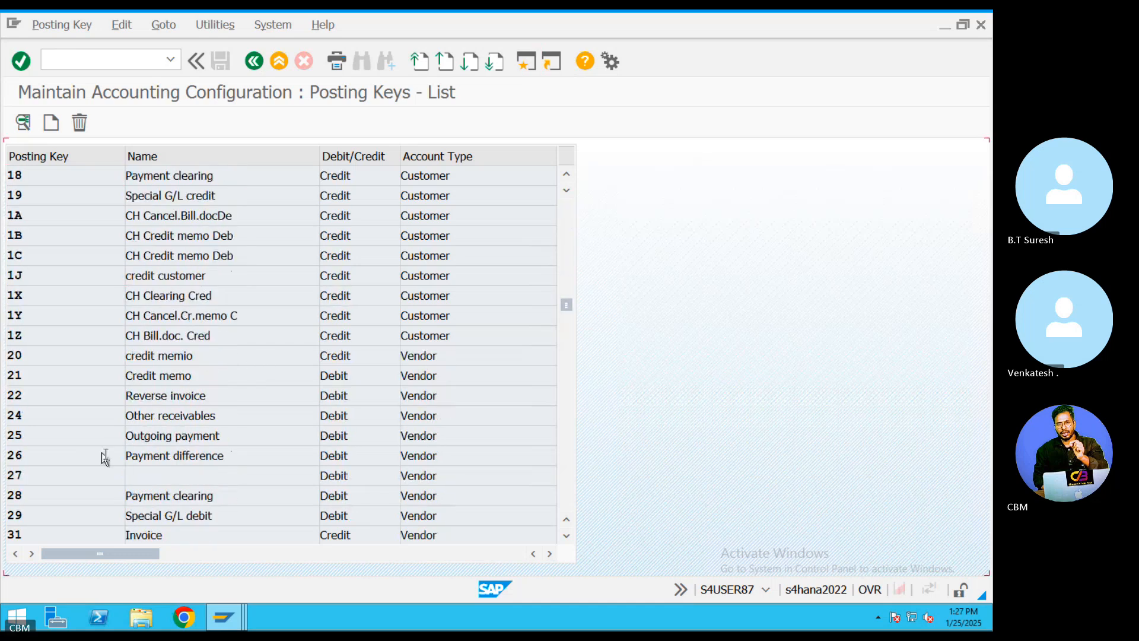
pyautogui.scroll(-3, 105, 458)
pyautogui.scroll(-2, 135, 500)
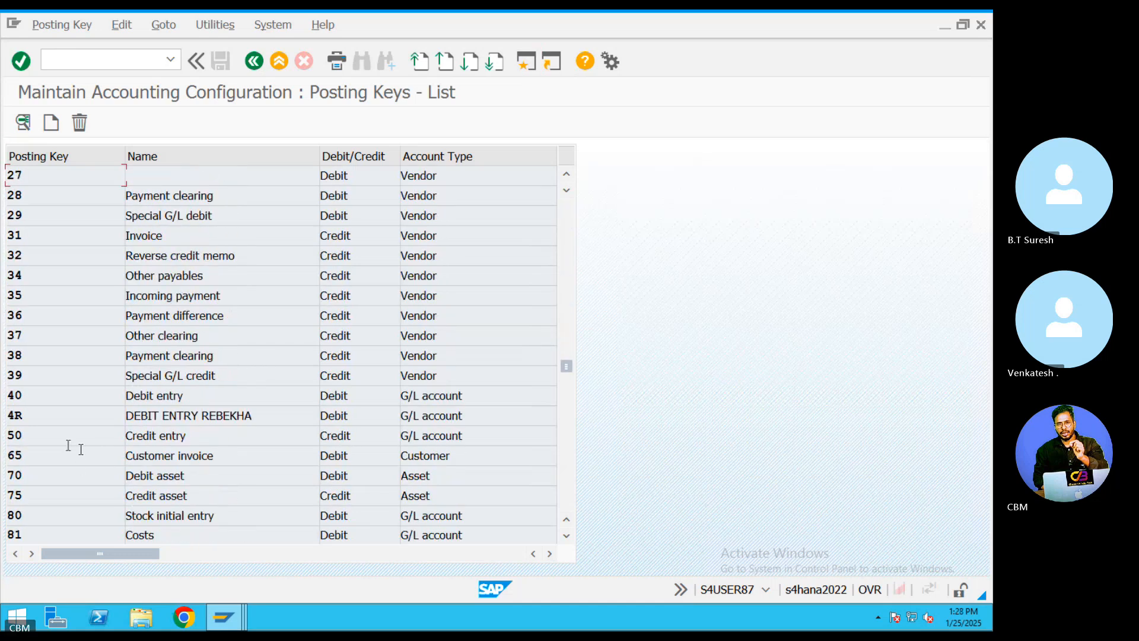
pyautogui.doubleClick(141, 402)
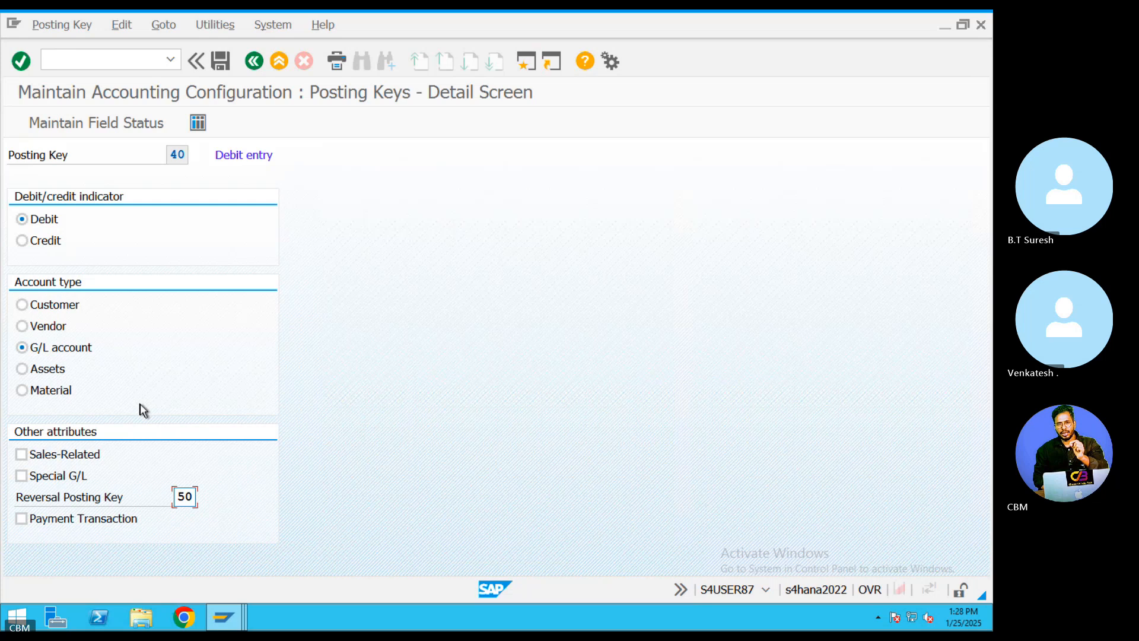
# - Make Text an optional entry in posting key 40's General Data field status and save it to customizing request A4HK923048
pyautogui.click(112, 134)
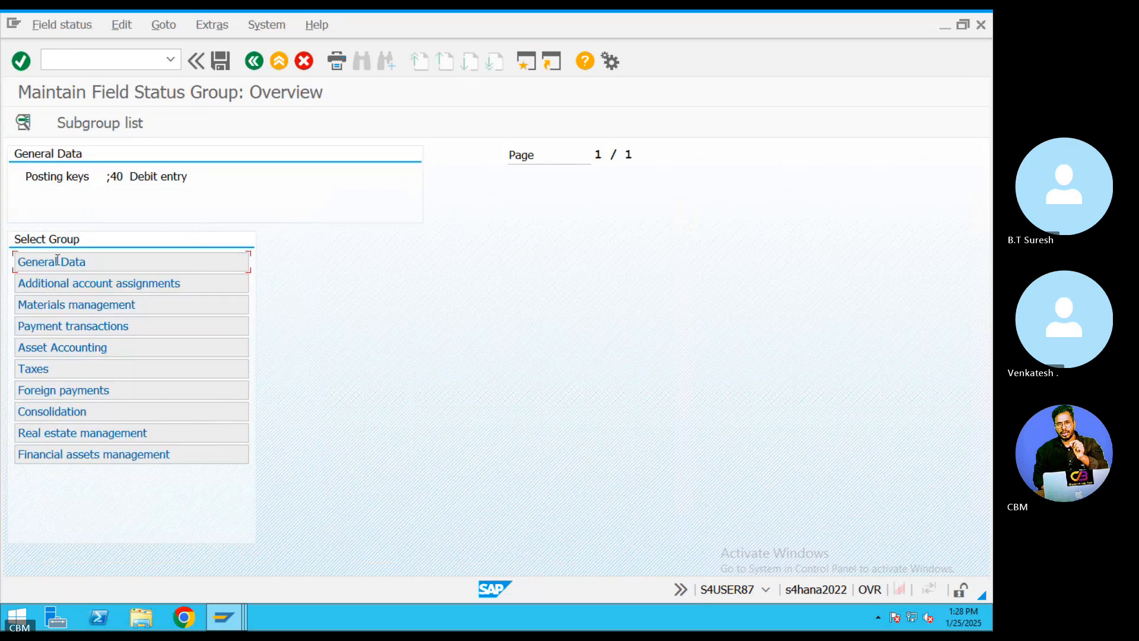
pyautogui.doubleClick(57, 259)
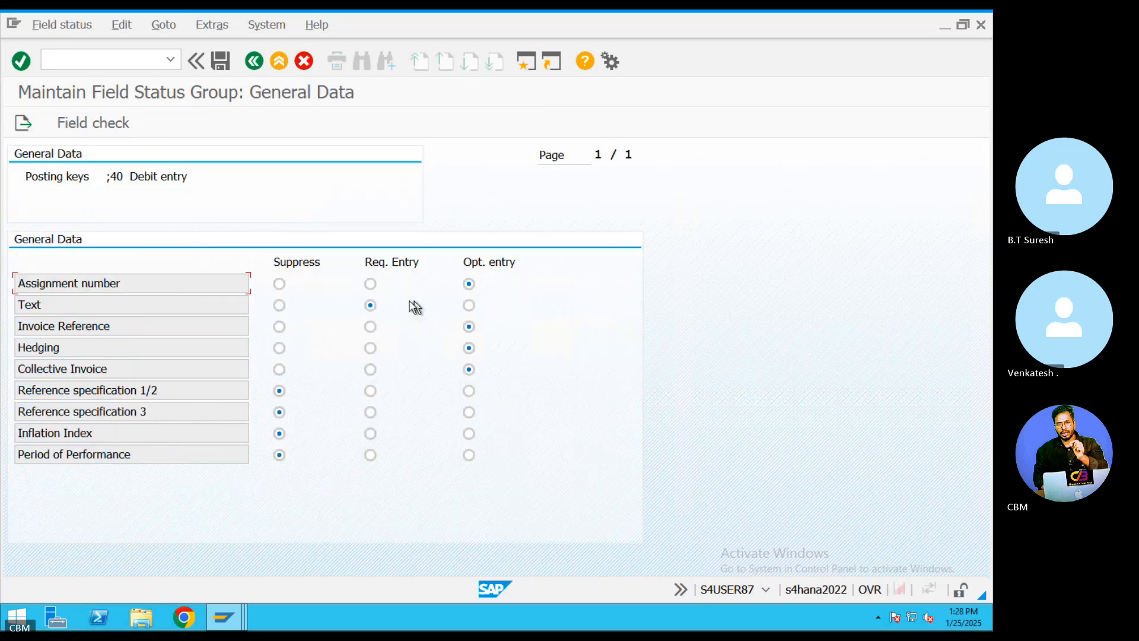
pyautogui.click(468, 306)
pyautogui.click(220, 60)
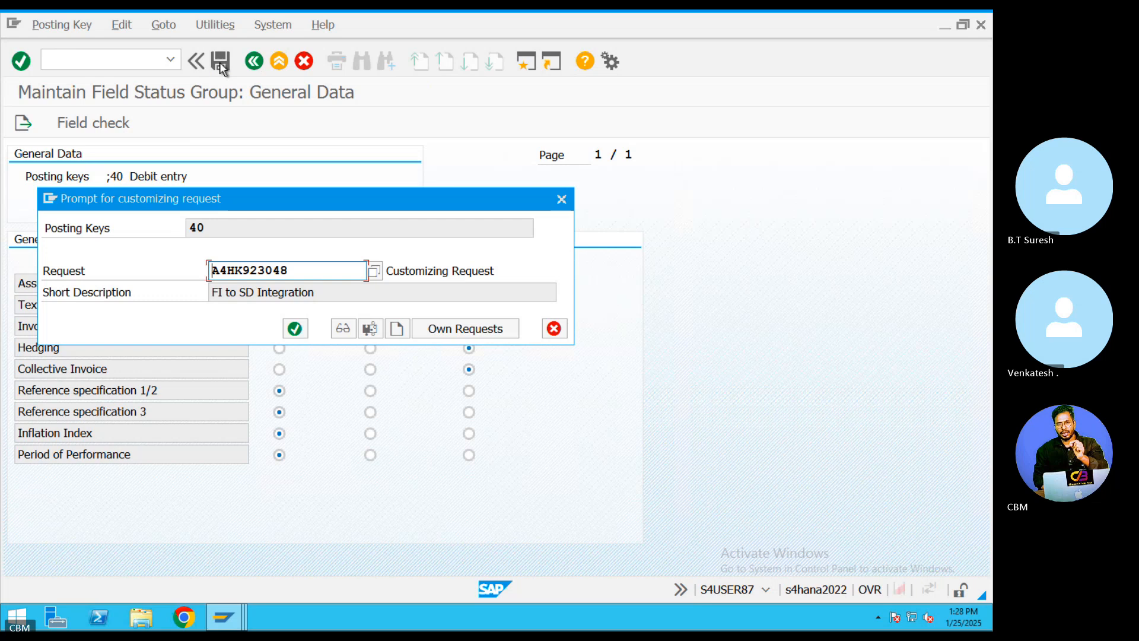
pyautogui.click(295, 329)
# - Return to the MIRO invoice session, simulate the document again and close the simulation without posting
pyautogui.moveTo(237, 609)
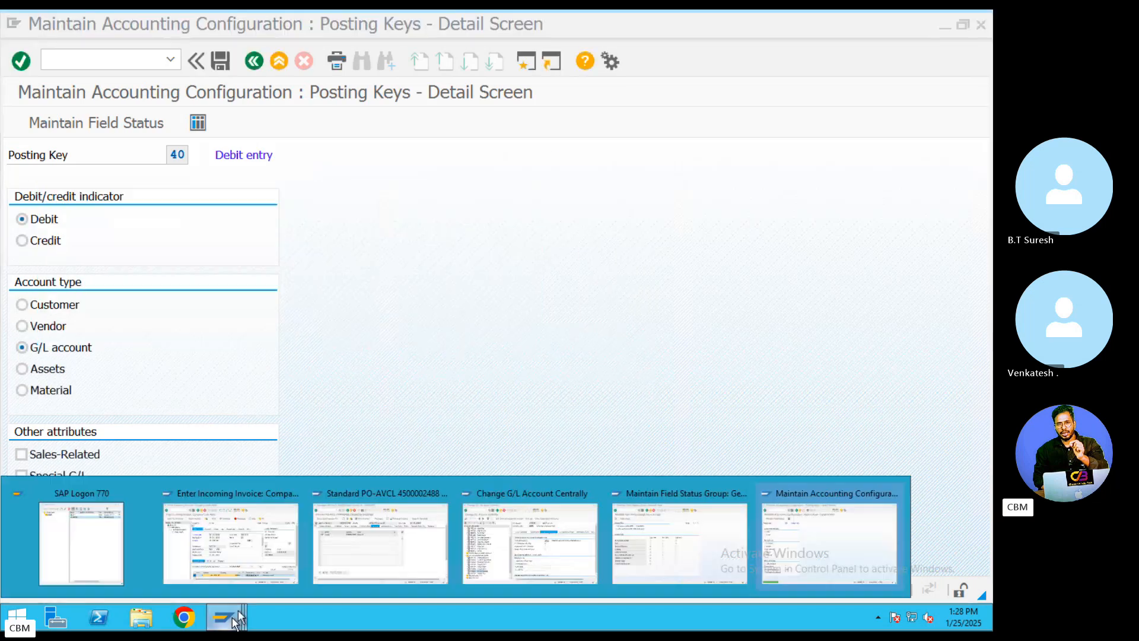
pyautogui.click(250, 552)
pyautogui.click(472, 120)
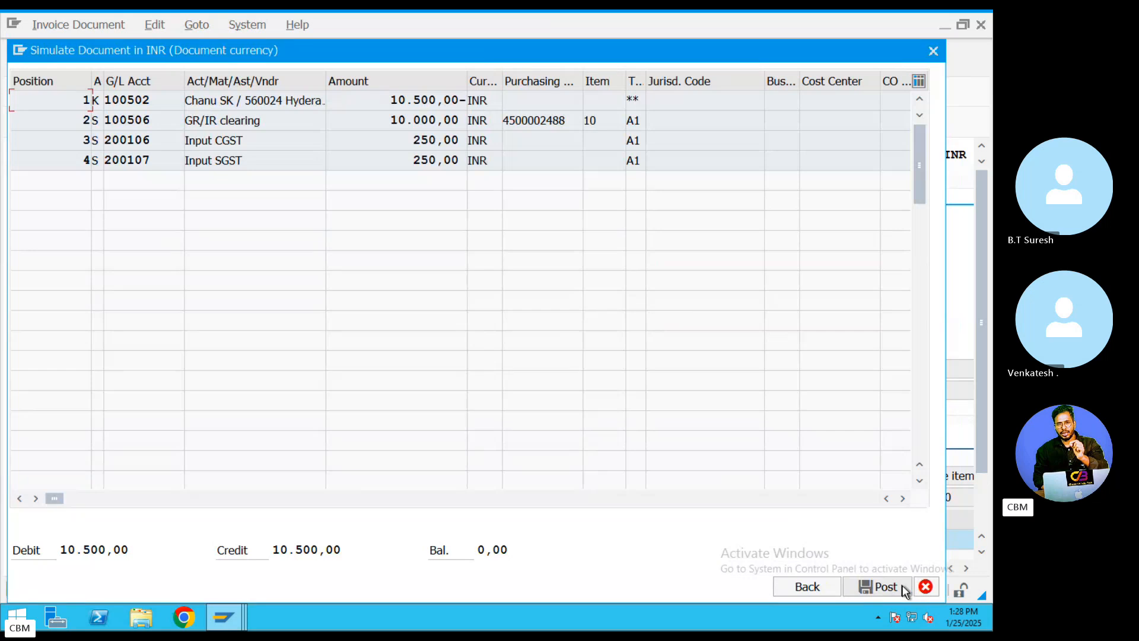
pyautogui.click(925, 587)
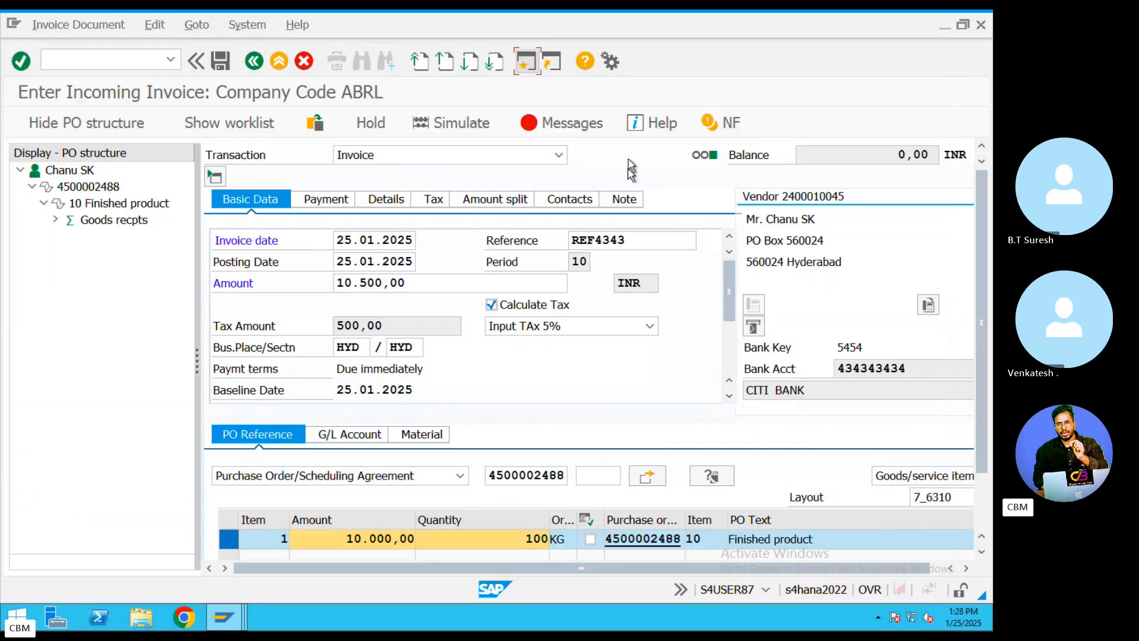
# - Recheck the Text field error's long text in the invoice's verification log and close the log
pyautogui.click(581, 129)
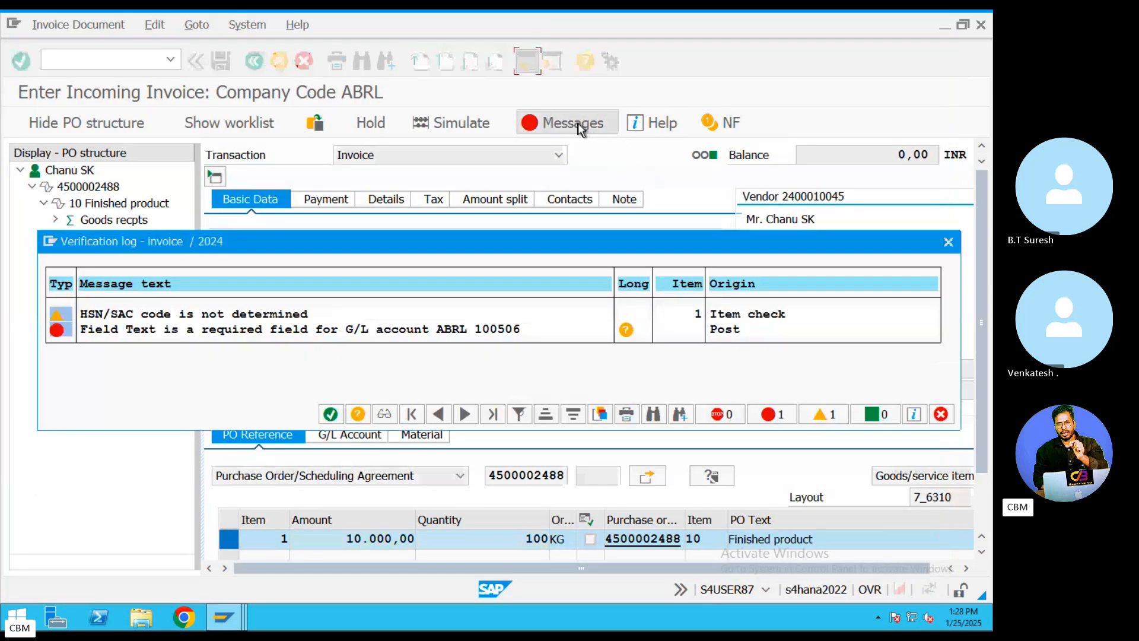
pyautogui.click(626, 331)
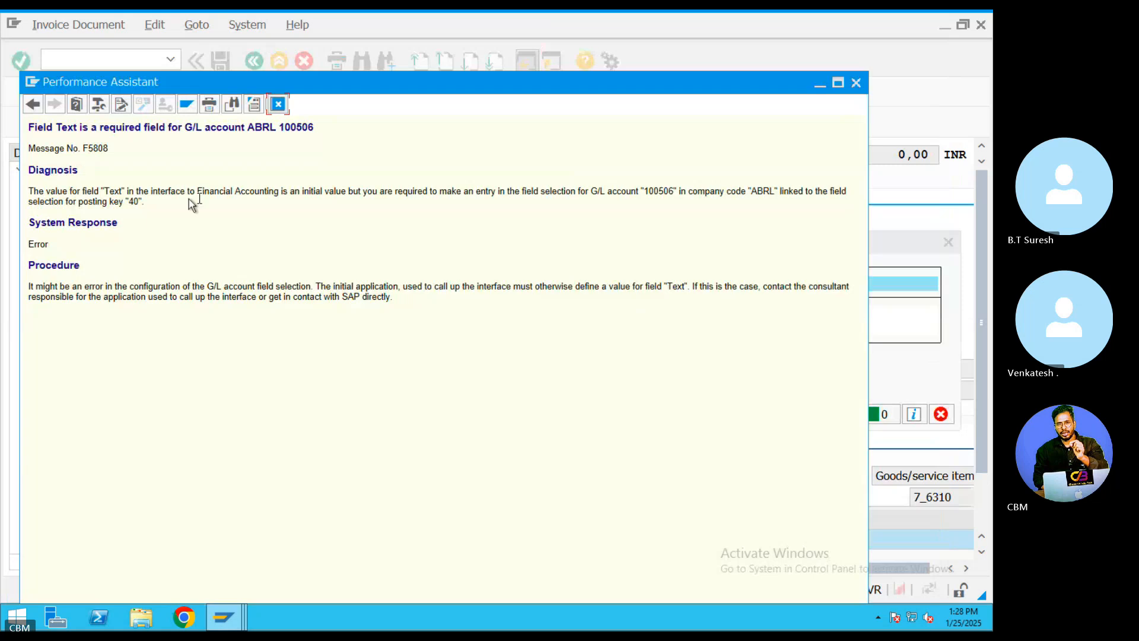
pyautogui.moveTo(105, 191); pyautogui.dragTo(28, 191)
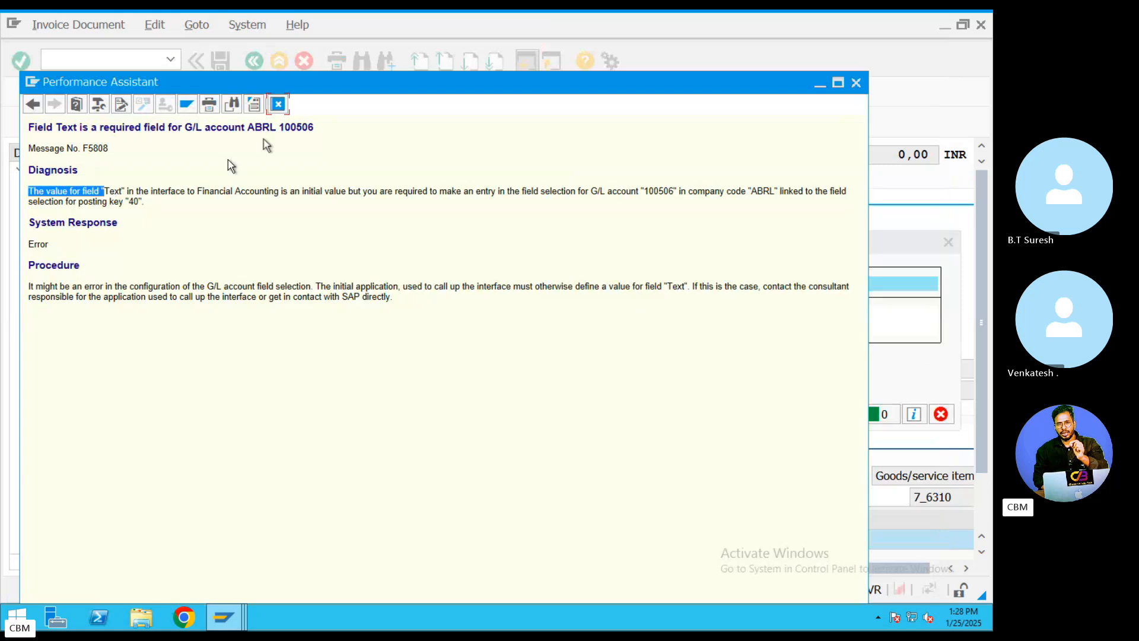
pyautogui.click(279, 106)
pyautogui.click(948, 242)
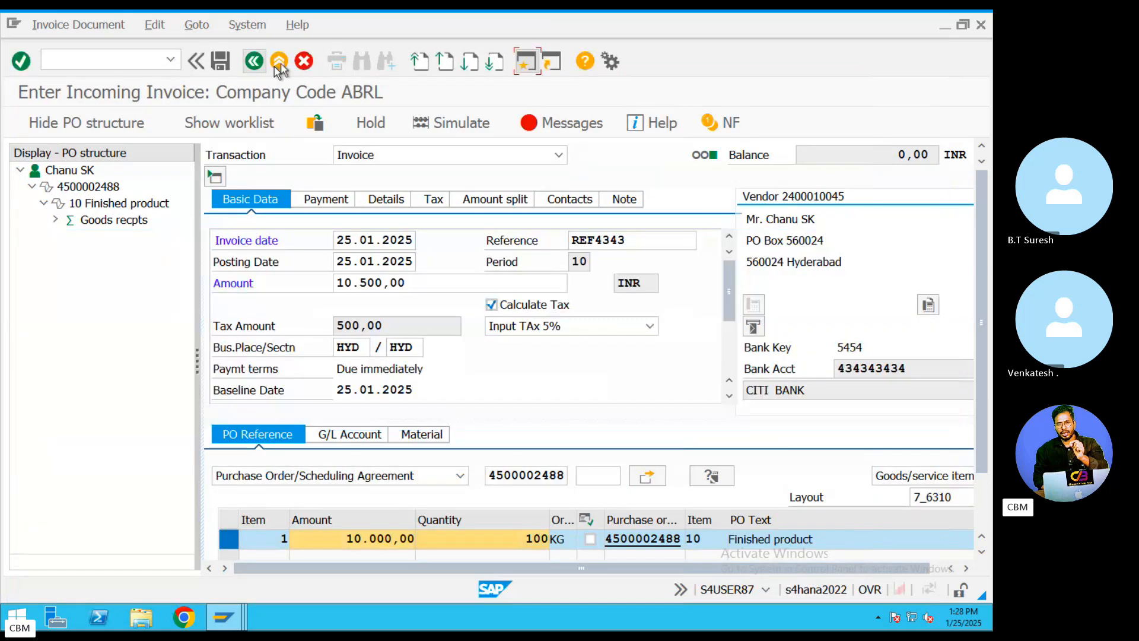
# - Discard the current incoming invoice and restart transaction MIRO for a fresh entry
pyautogui.click(280, 62)
pyautogui.click(400, 359)
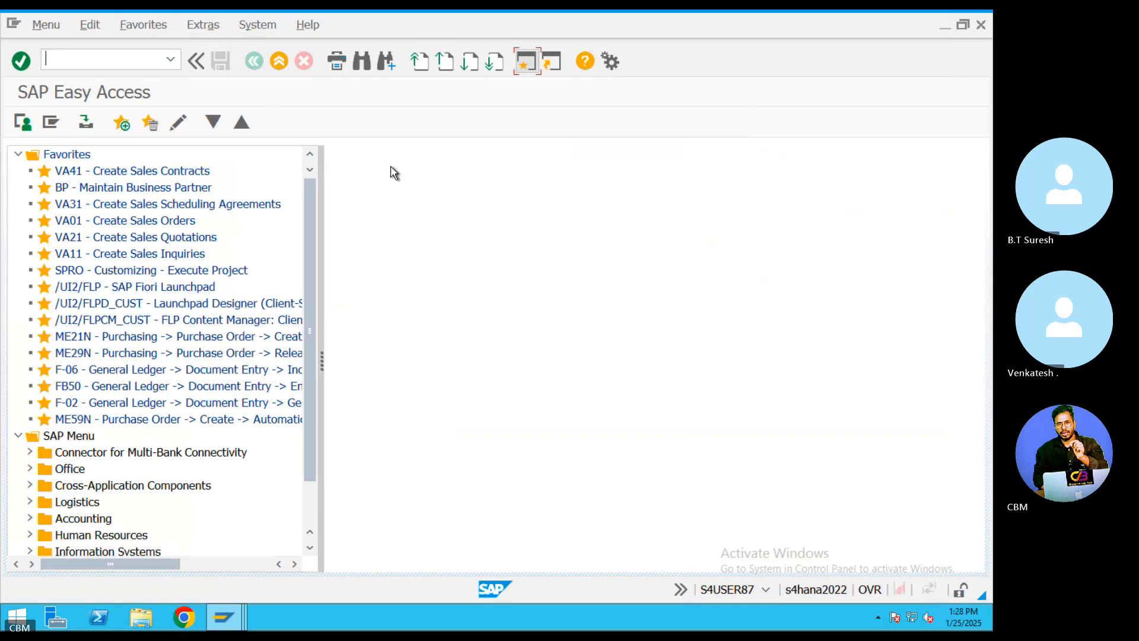
pyautogui.write('MIRO')
pyautogui.press('Return')
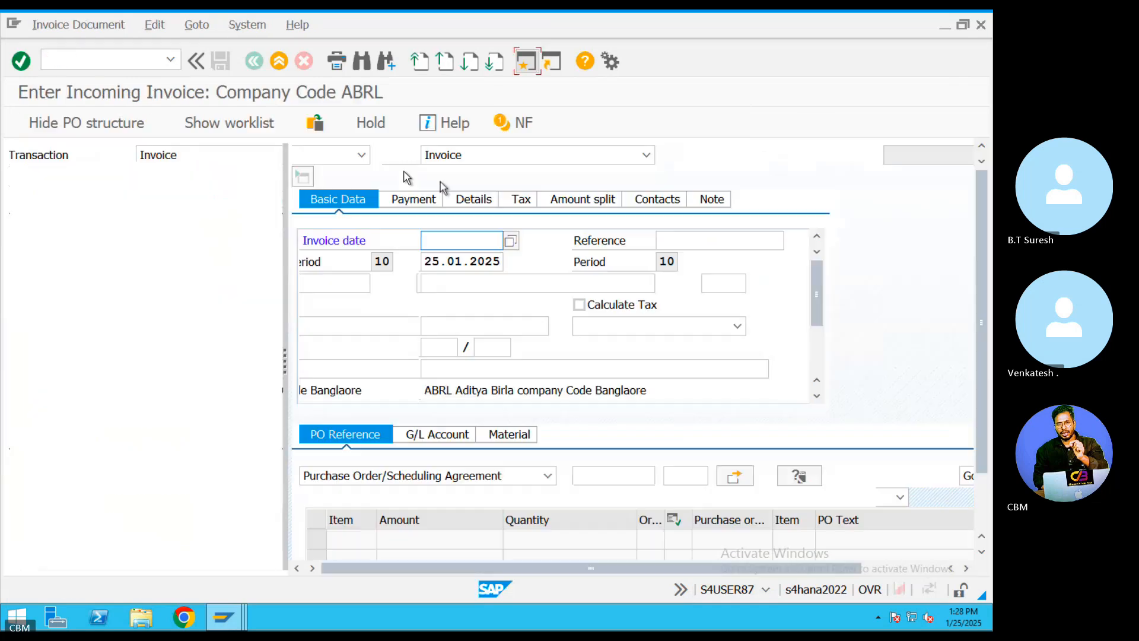
# - Set the invoice date to 25.01.2025 and enable tax calculation with Input TAx 5%
pyautogui.click(453, 241)
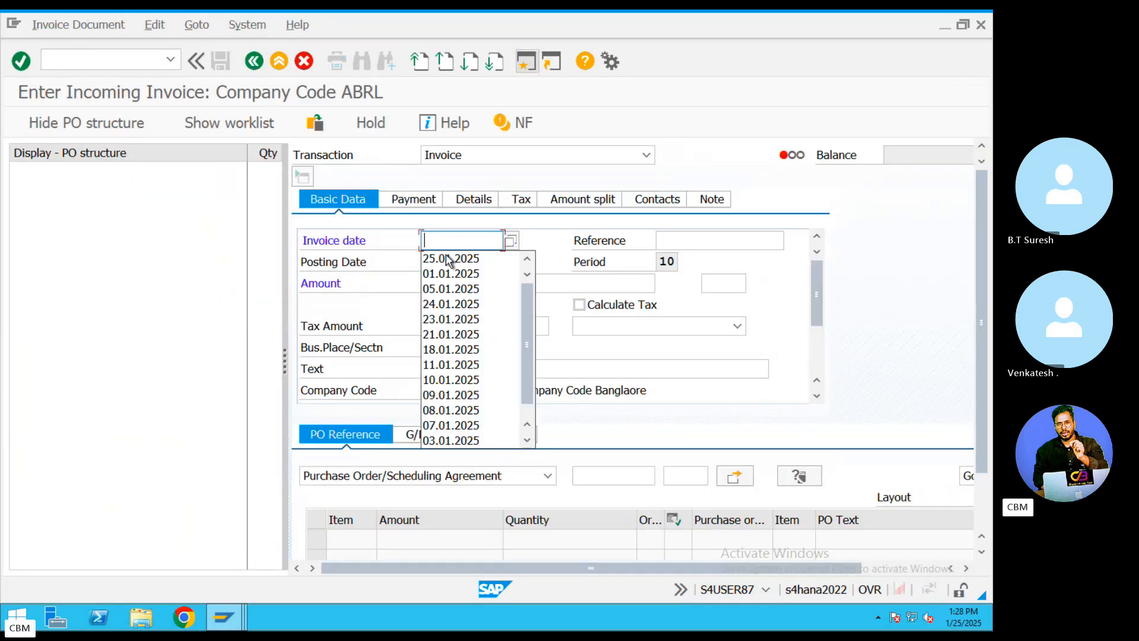
pyautogui.click(449, 259)
pyautogui.click(579, 304)
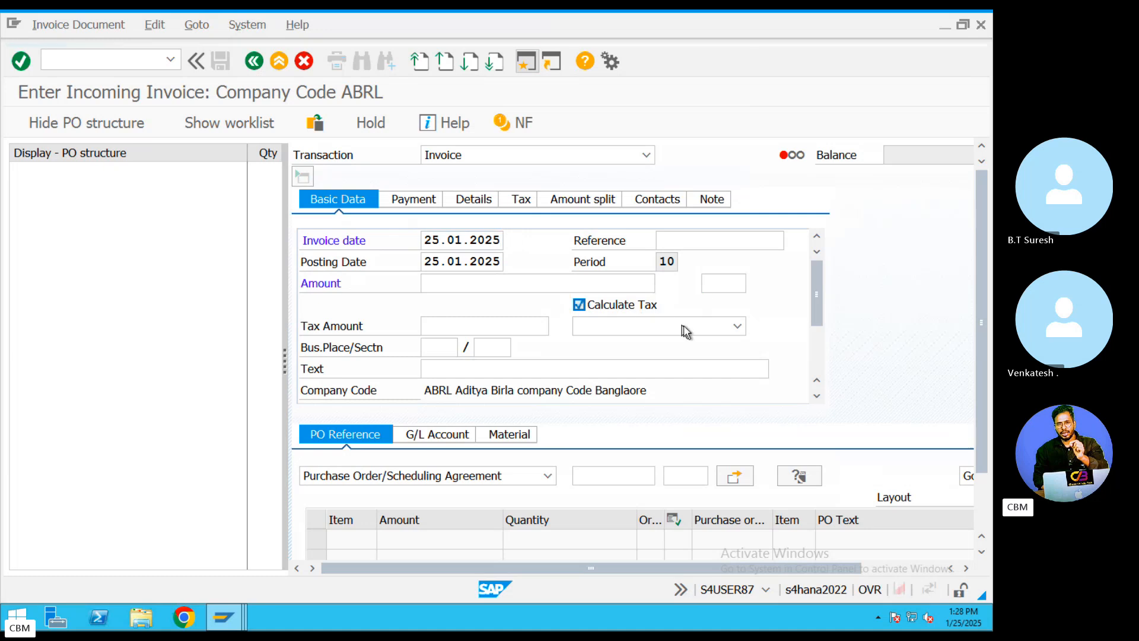
pyautogui.click(686, 327)
pyautogui.click(635, 345)
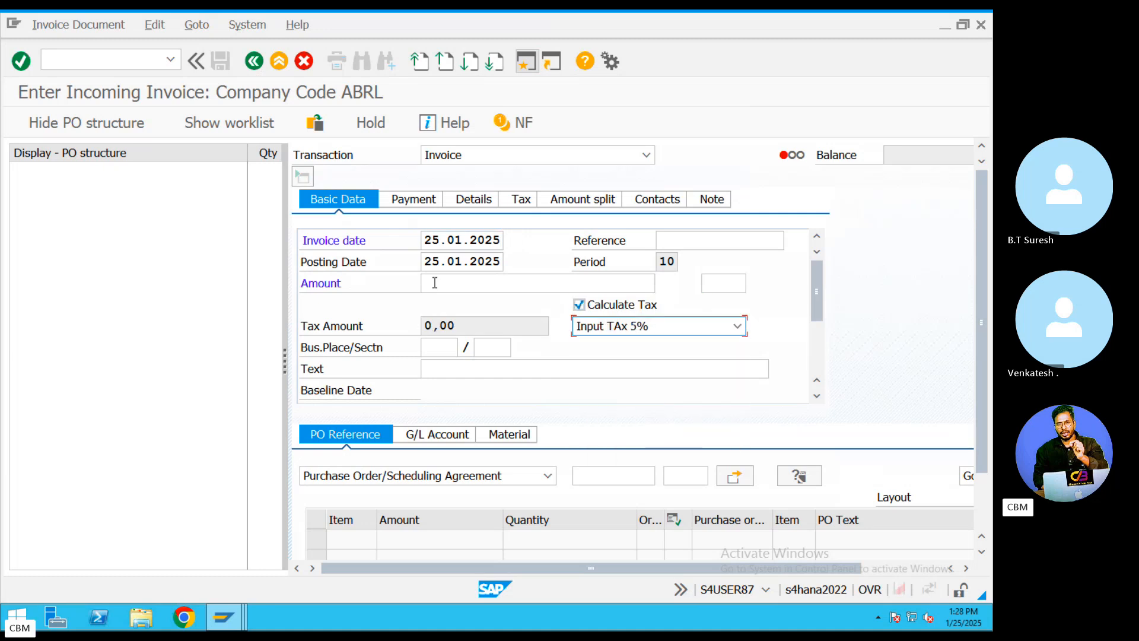
# - Enter the text "GST 5% on Invoice" and set both business place and section to HYD
pyautogui.click(424, 369)
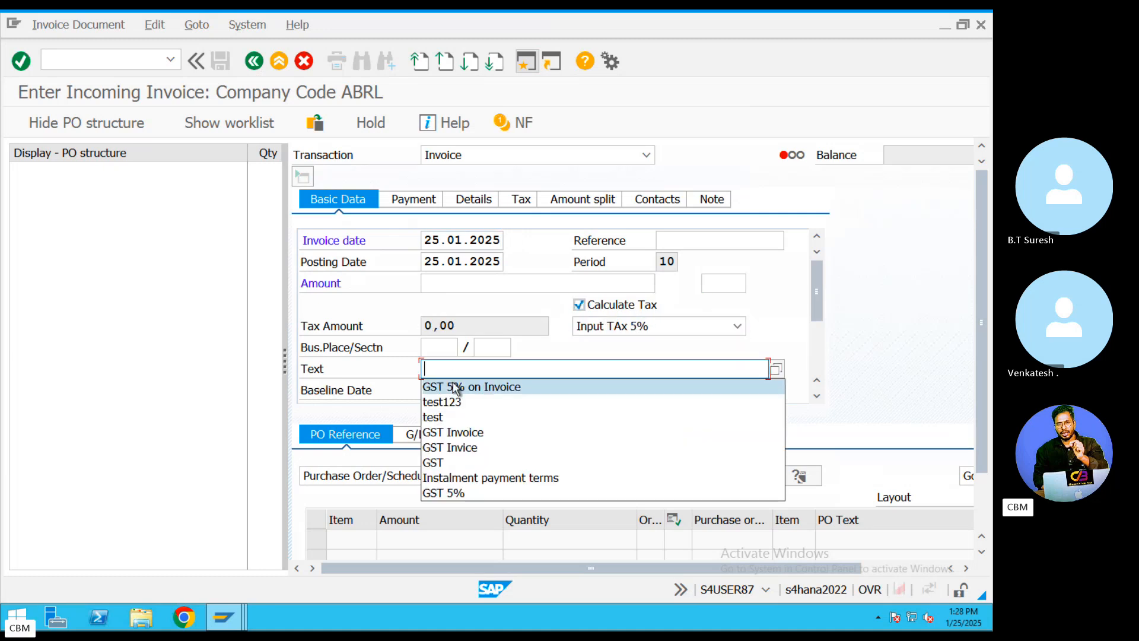
pyautogui.click(455, 387)
pyautogui.click(439, 347)
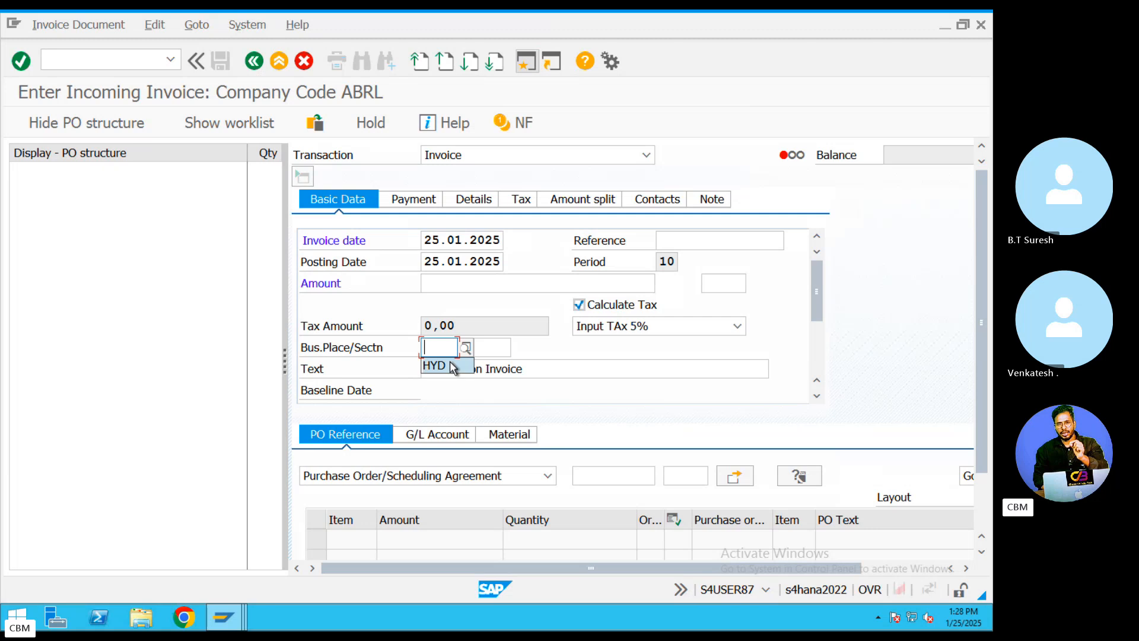
pyautogui.click(452, 367)
pyautogui.click(490, 347)
pyautogui.click(487, 366)
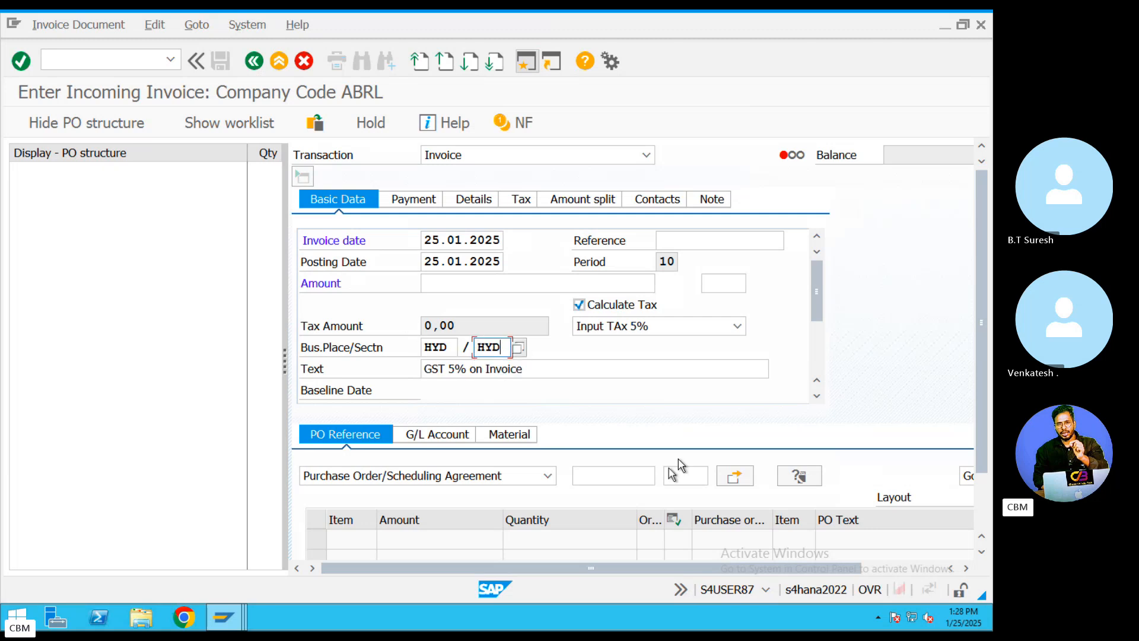
# - Reference the same purchase order as in the discarded invoice and adopt its goods/service items
pyautogui.click(613, 482)
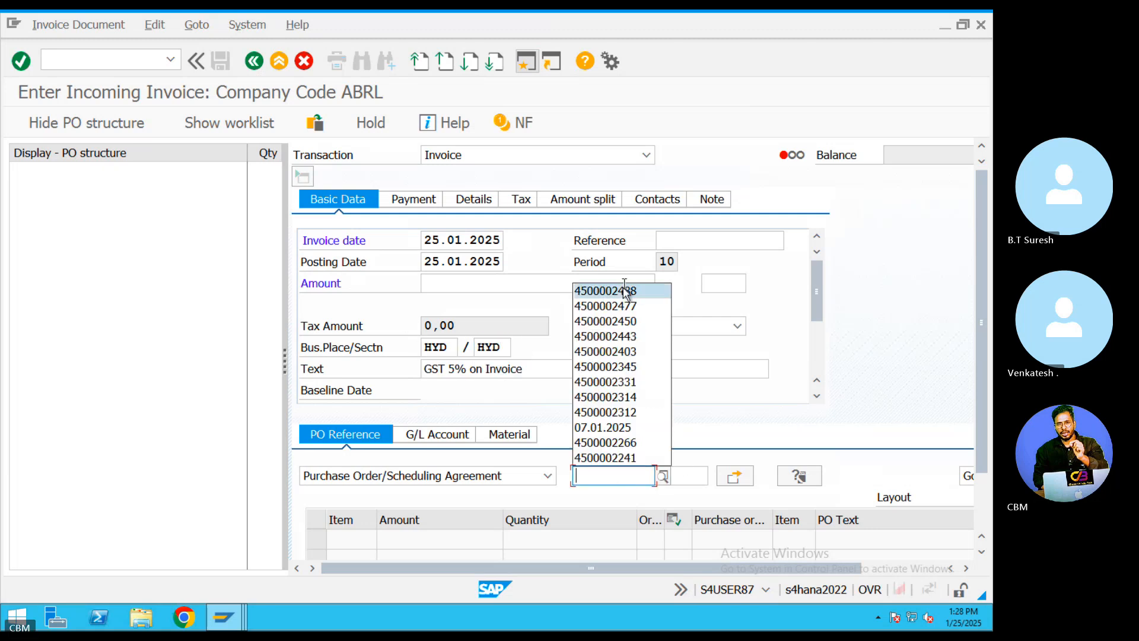
pyautogui.click(617, 291)
pyautogui.click(751, 480)
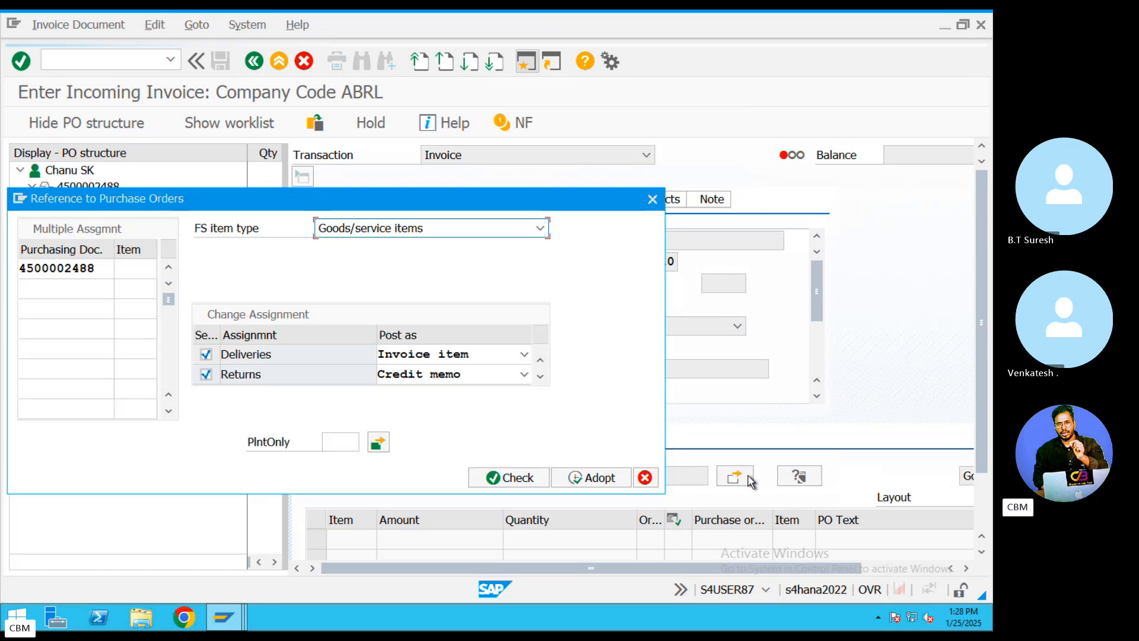
pyautogui.click(600, 478)
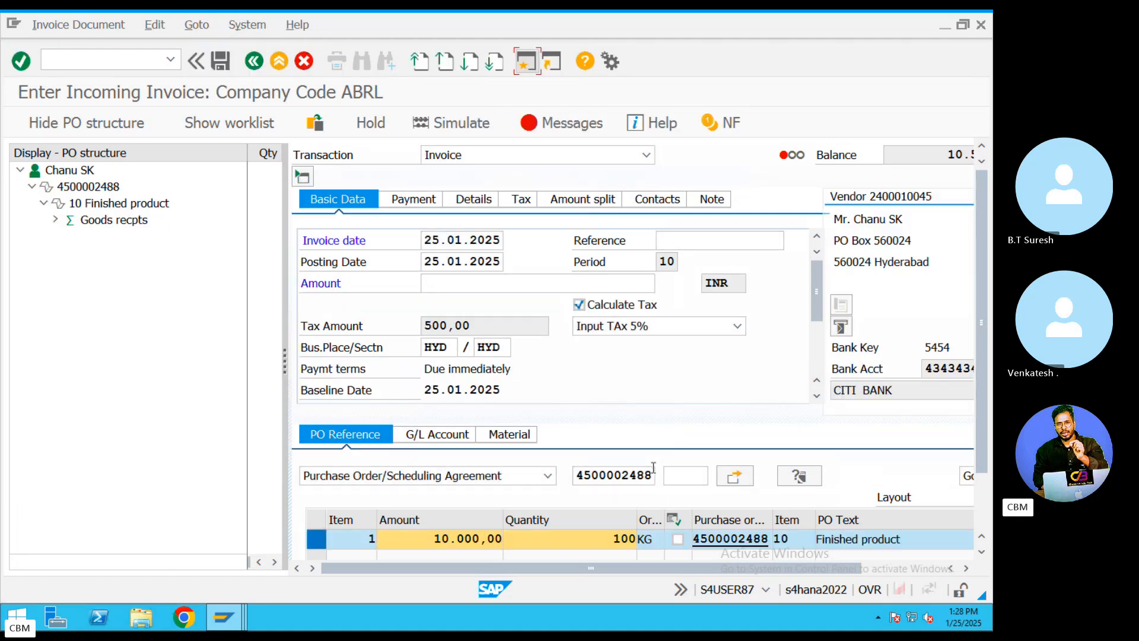
# - Check the new invoice's verification log for errors and close it
pyautogui.doubleClick(479, 538)
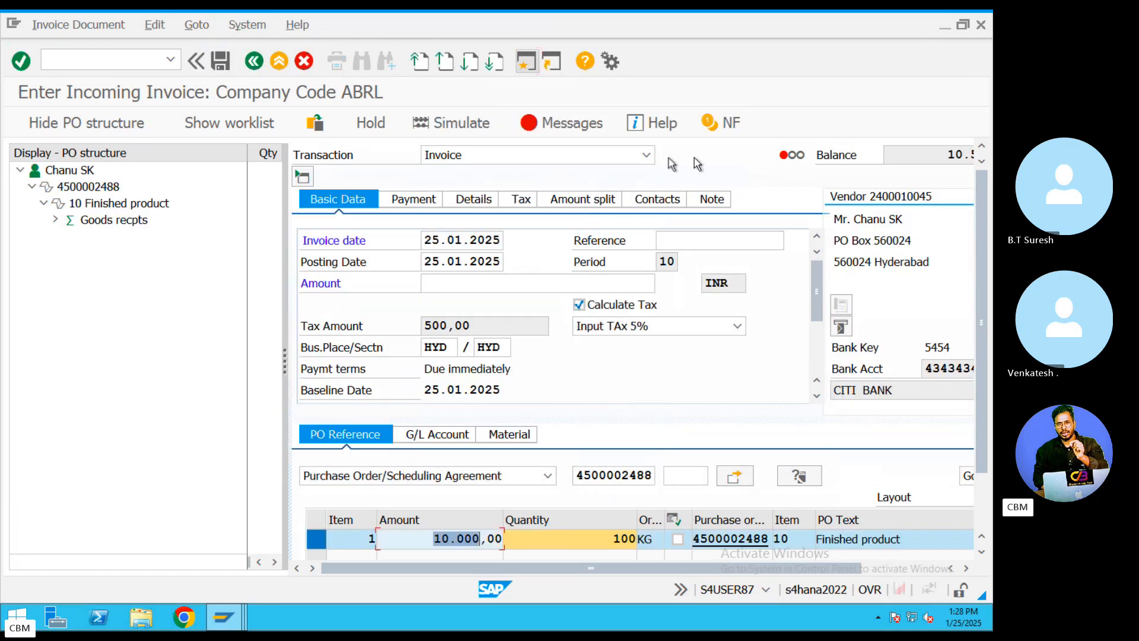
pyautogui.click(572, 130)
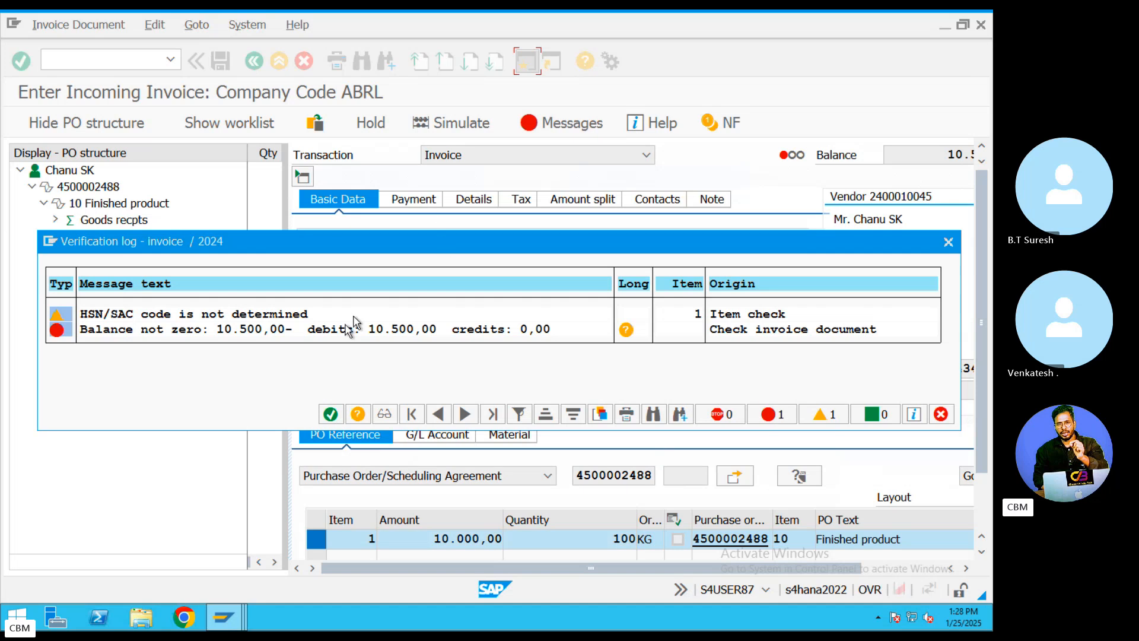
pyautogui.click(941, 413)
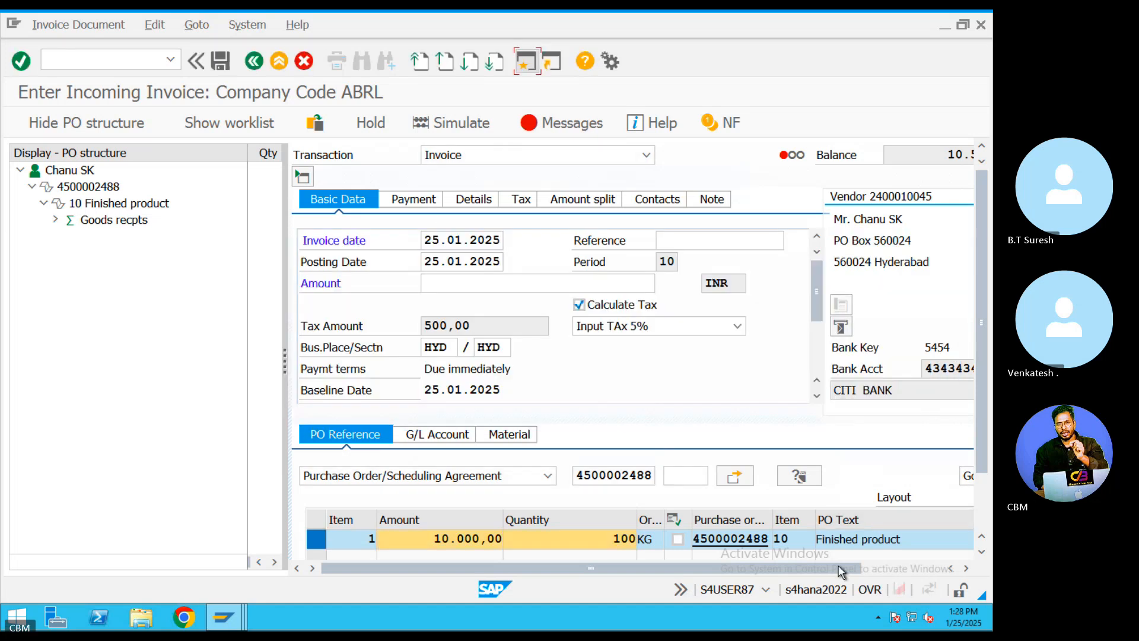
# - Copy the invoice's outstanding balance and enter it as the amount, 10.500,00 INR
pyautogui.moveTo(840, 568); pyautogui.dragTo(920, 568)
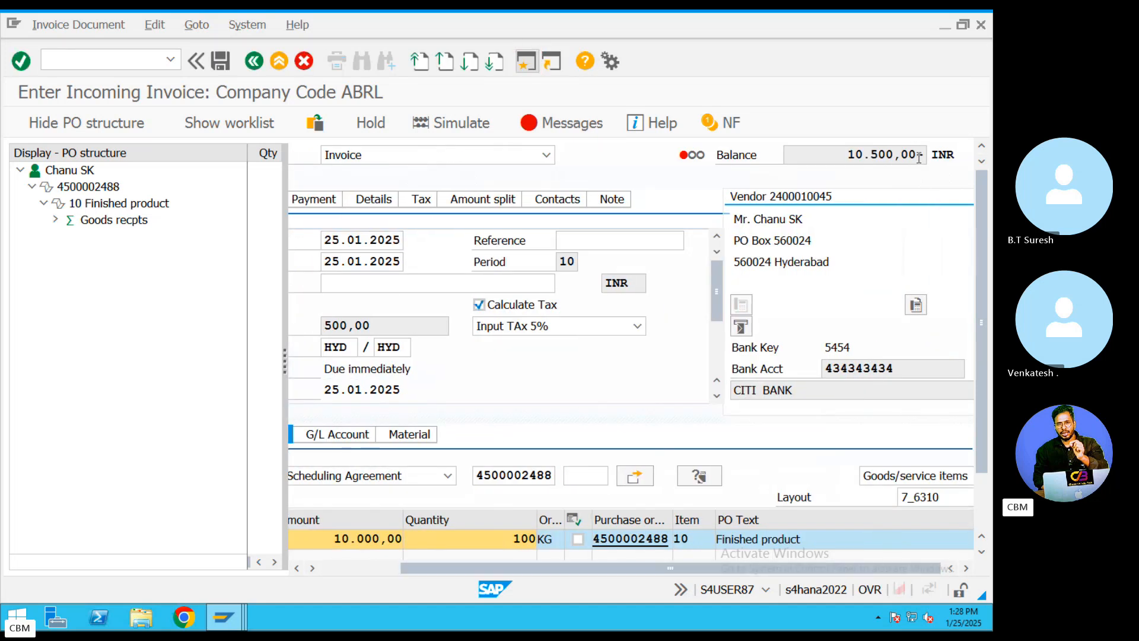
pyautogui.moveTo(919, 157); pyautogui.dragTo(840, 160)
pyautogui.hotkey('ctrl', 'c')
pyautogui.moveTo(467, 569); pyautogui.dragTo(449, 336)
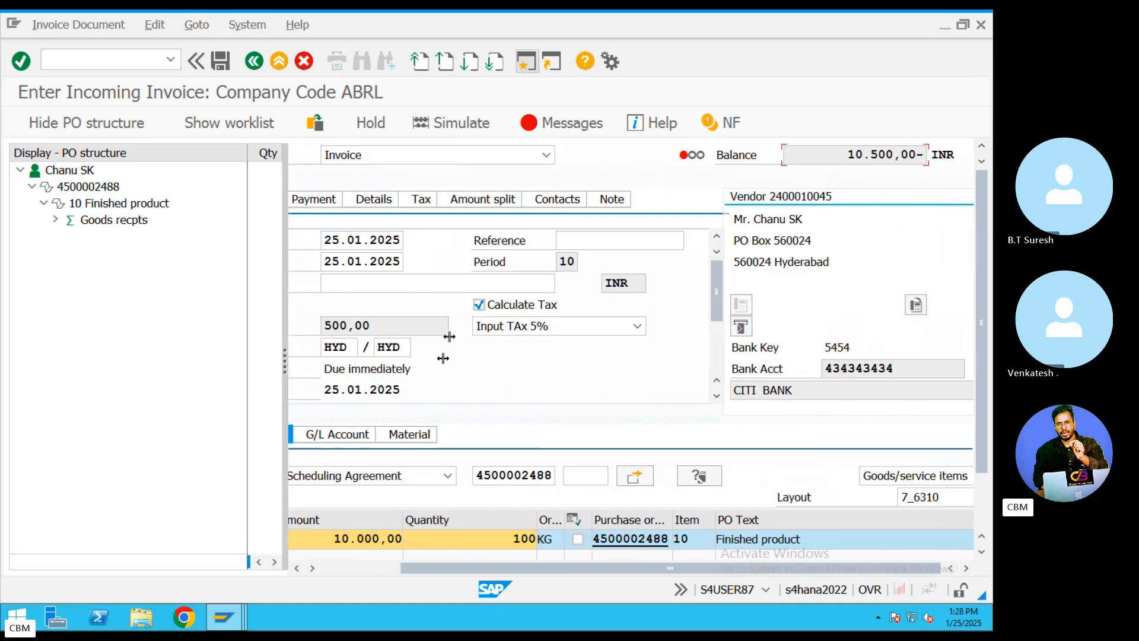
pyautogui.click(363, 283)
pyautogui.hotkey('ctrl', 'v')
pyautogui.press('Return')
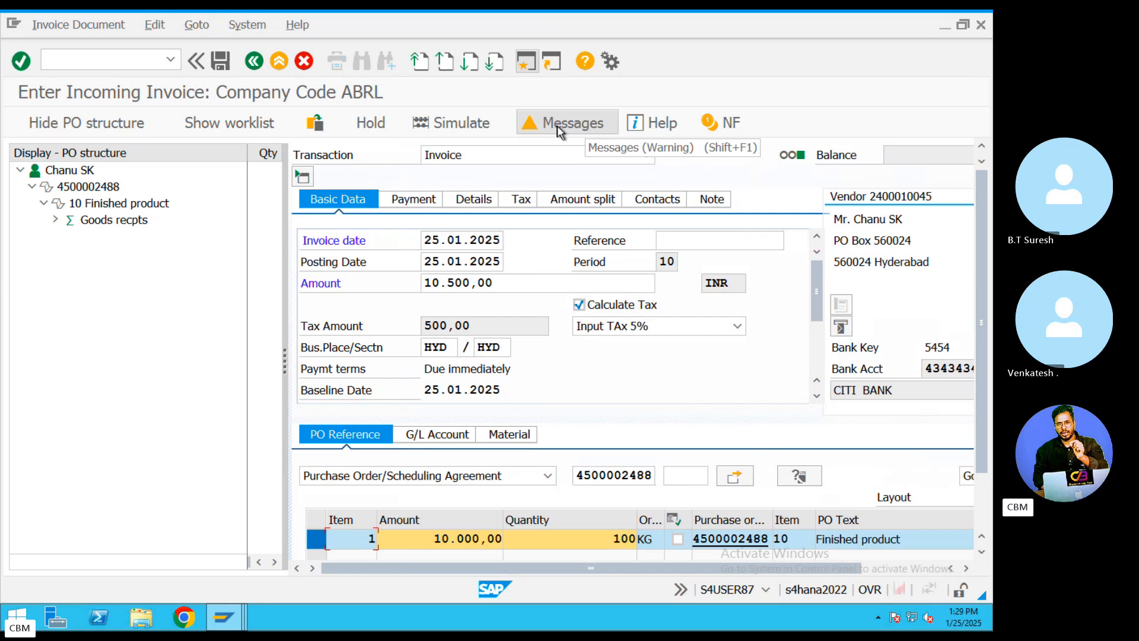
# - Simulate the incoming invoice's account postings and post the document
pyautogui.click(488, 125)
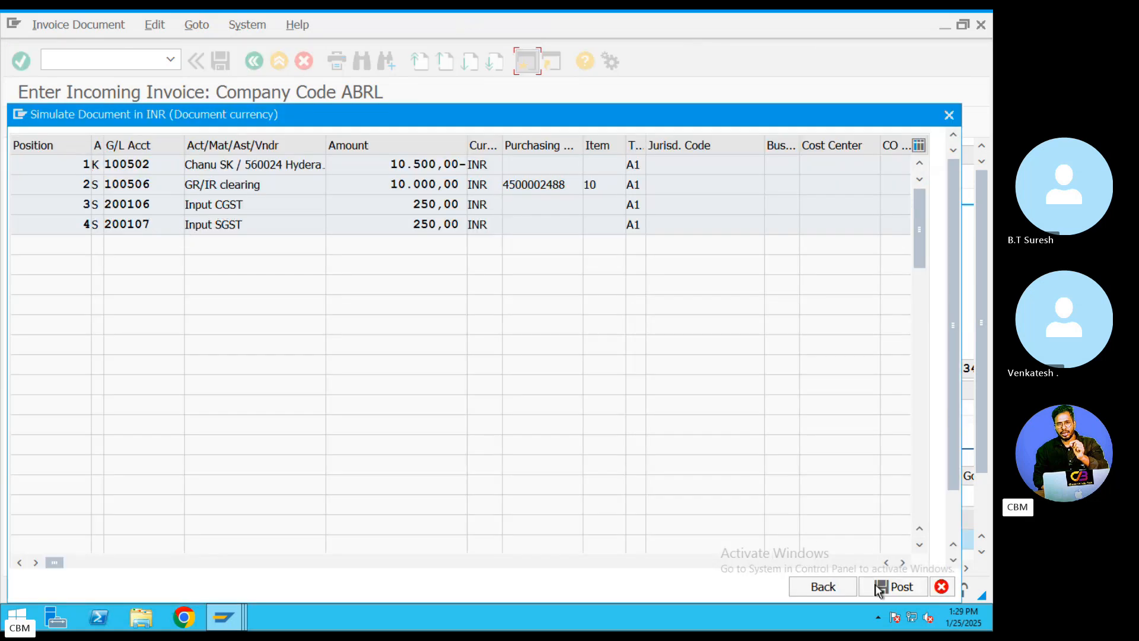
pyautogui.click(878, 587)
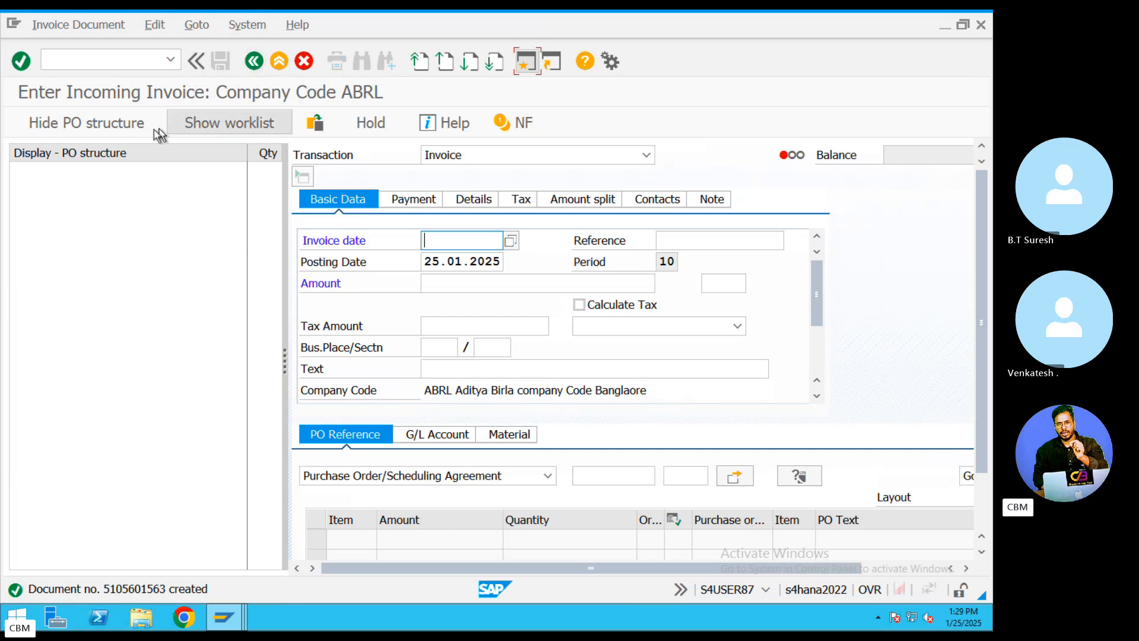
pyautogui.click(211, 130)
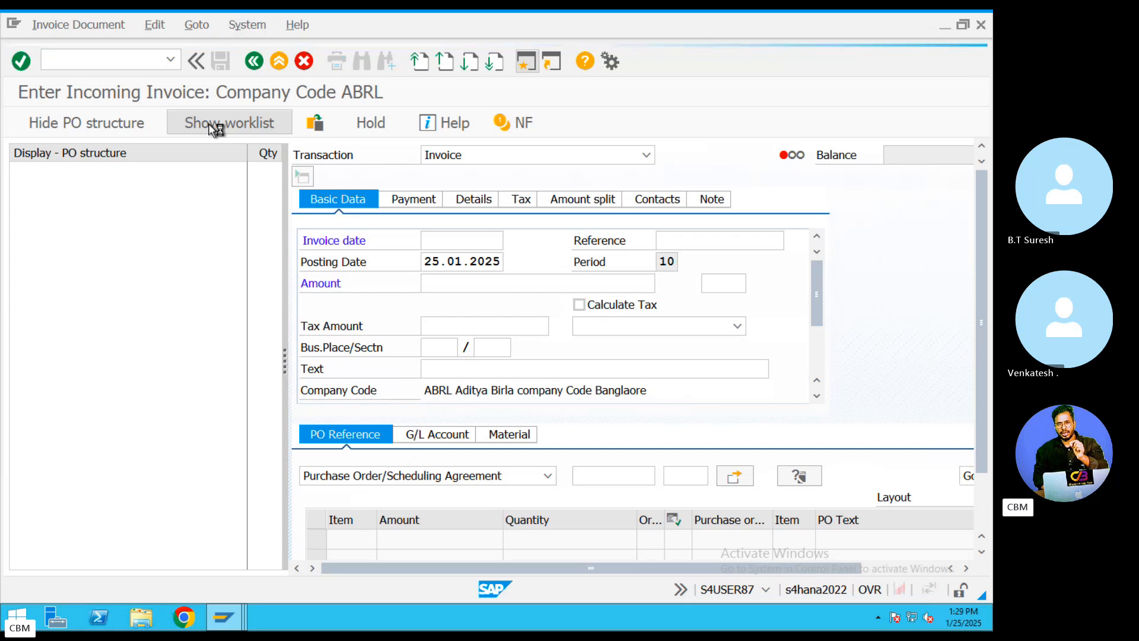
# - Display the posted invoice with transaction MIR4 and open its follow-on accounting document
pyautogui.click(277, 62)
pyautogui.write('MIR')
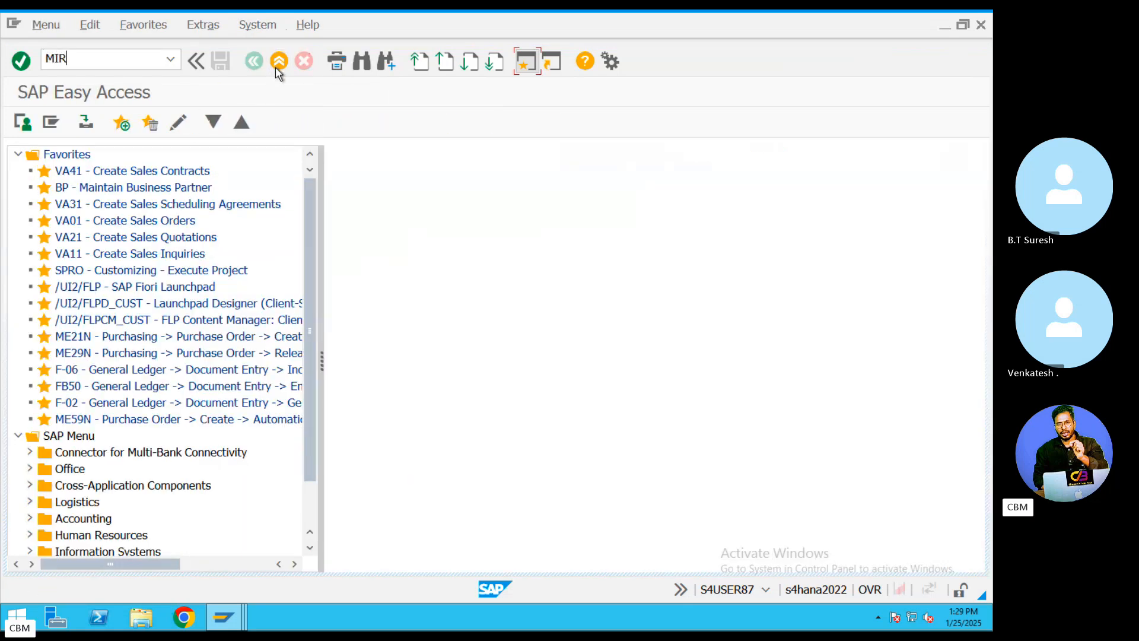
pyautogui.write('4')
pyautogui.press('Return')
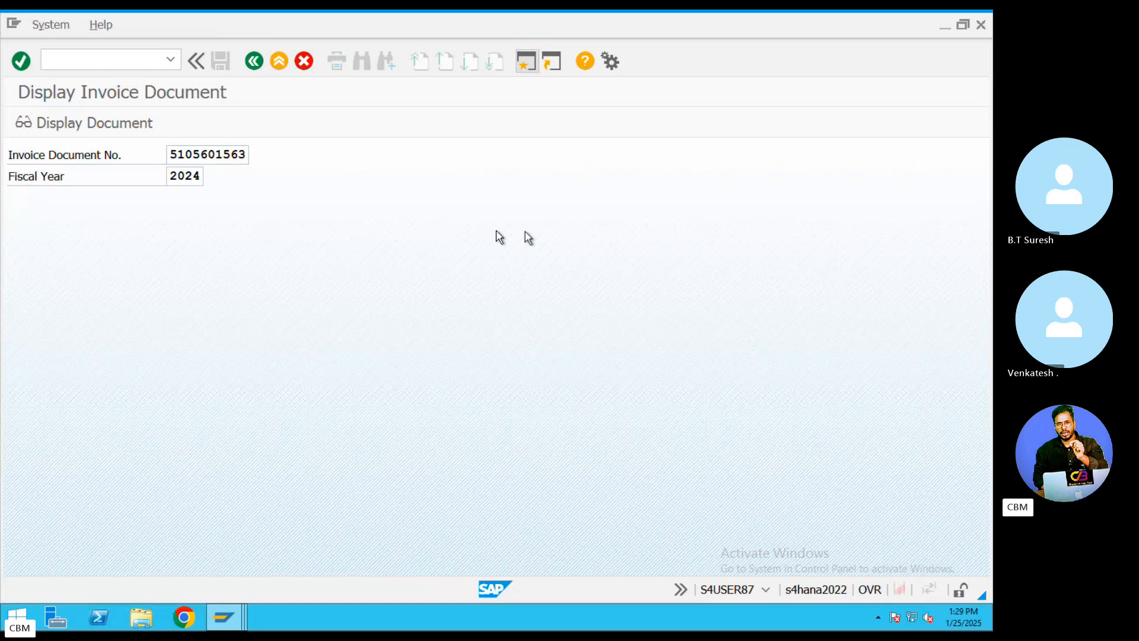
pyautogui.press('Return')
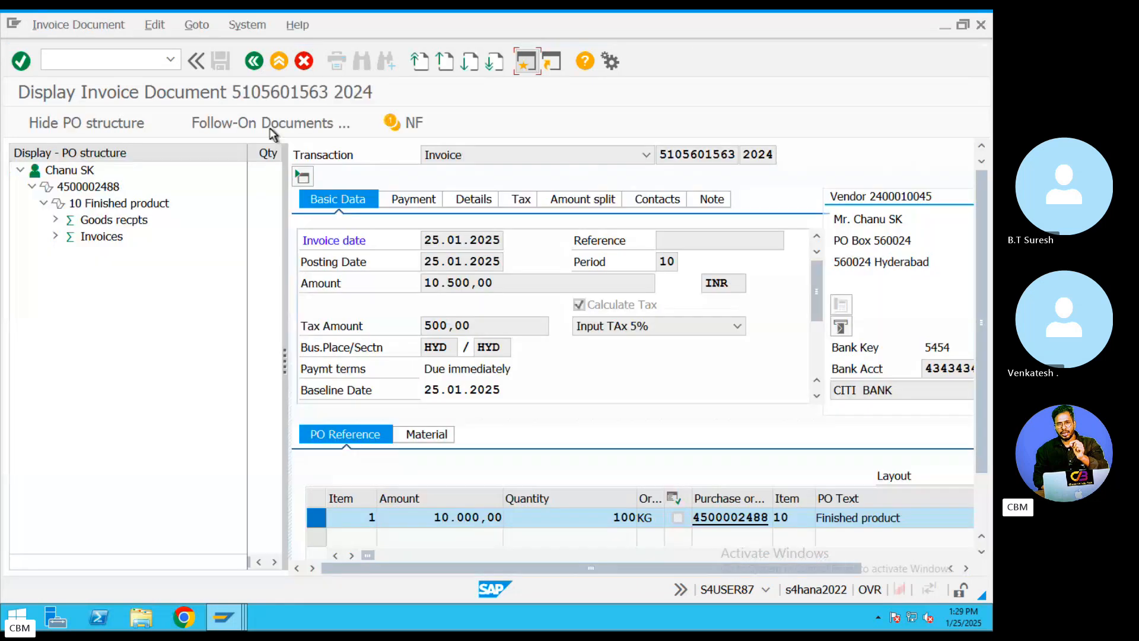
pyautogui.click(239, 124)
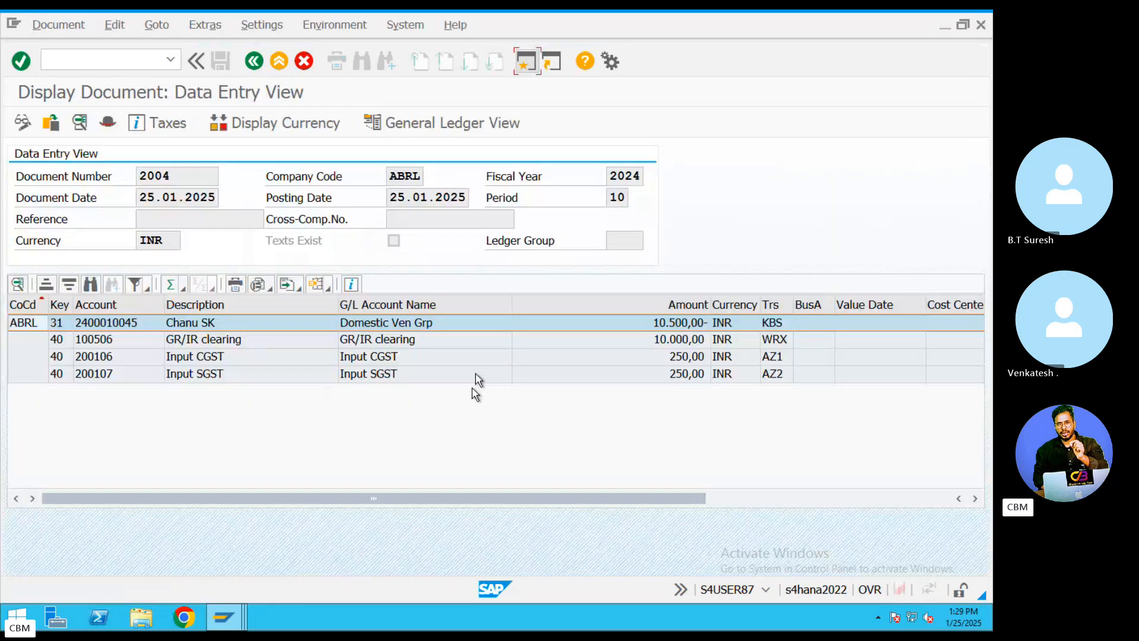
# - Inspect the accounting document's vendor line item in display and change mode, then leave the invoice display
pyautogui.doubleClick(276, 329)
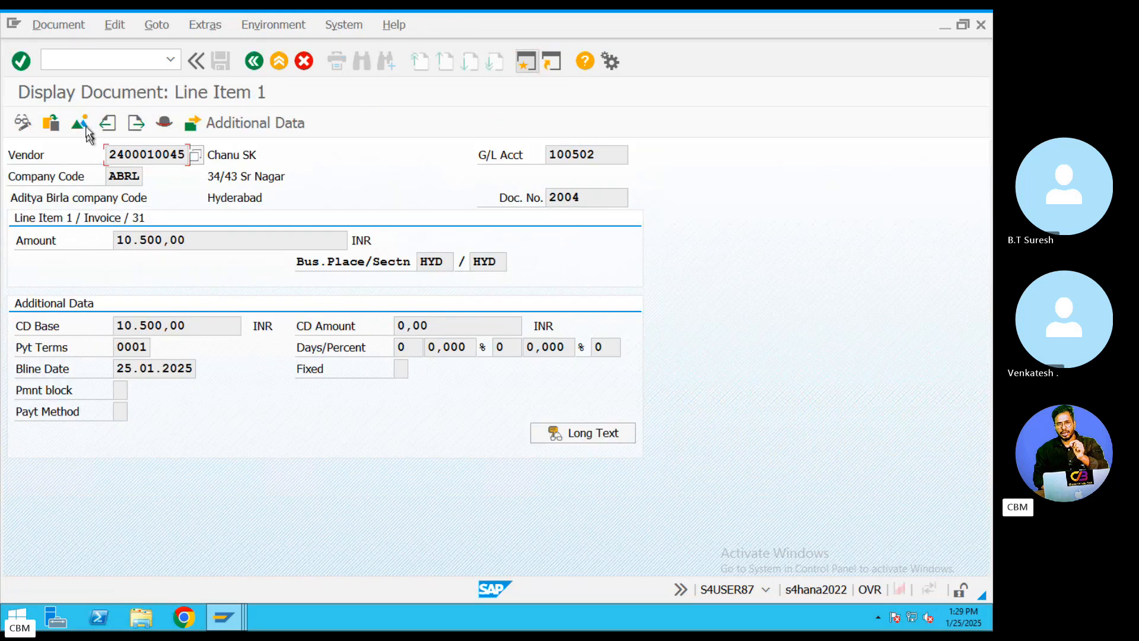
pyautogui.click(22, 122)
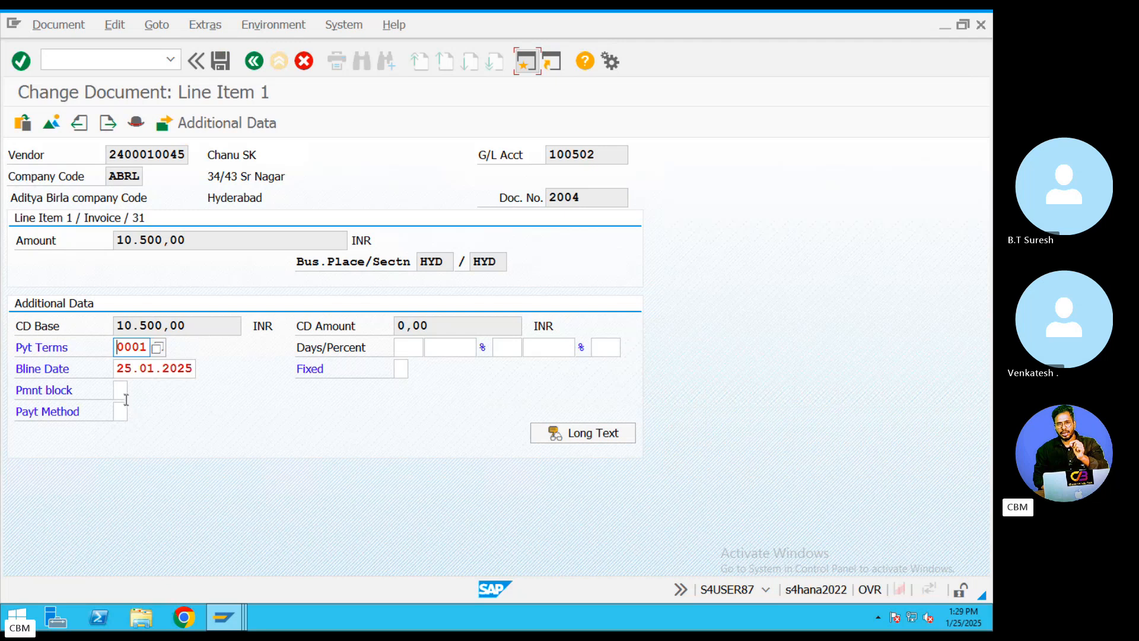
pyautogui.click(253, 61)
pyautogui.click(252, 62)
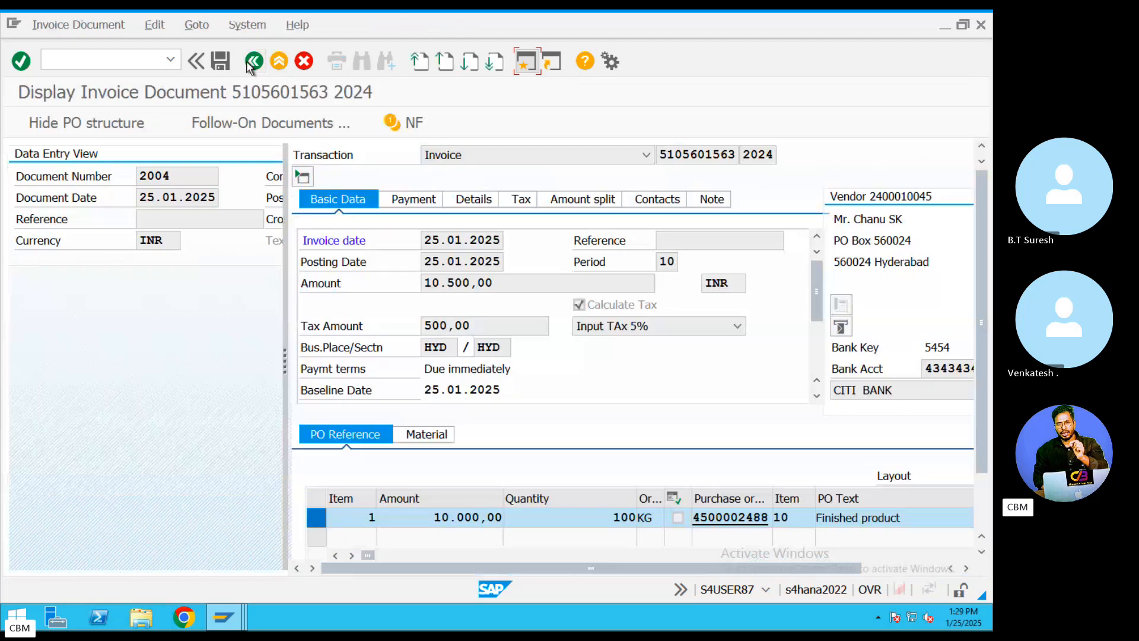
pyautogui.click(253, 61)
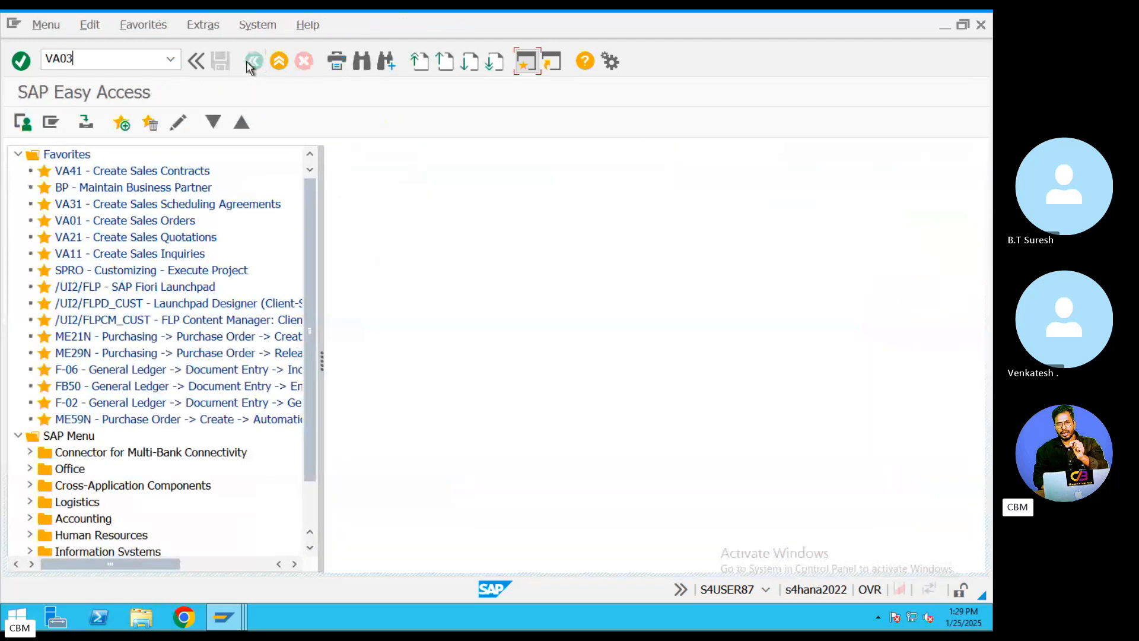
# - Display the standard sales order with transaction VA03 and check its document flow for the purchase order and subsequent documents
pyautogui.press('Return')
pyautogui.press('Return')
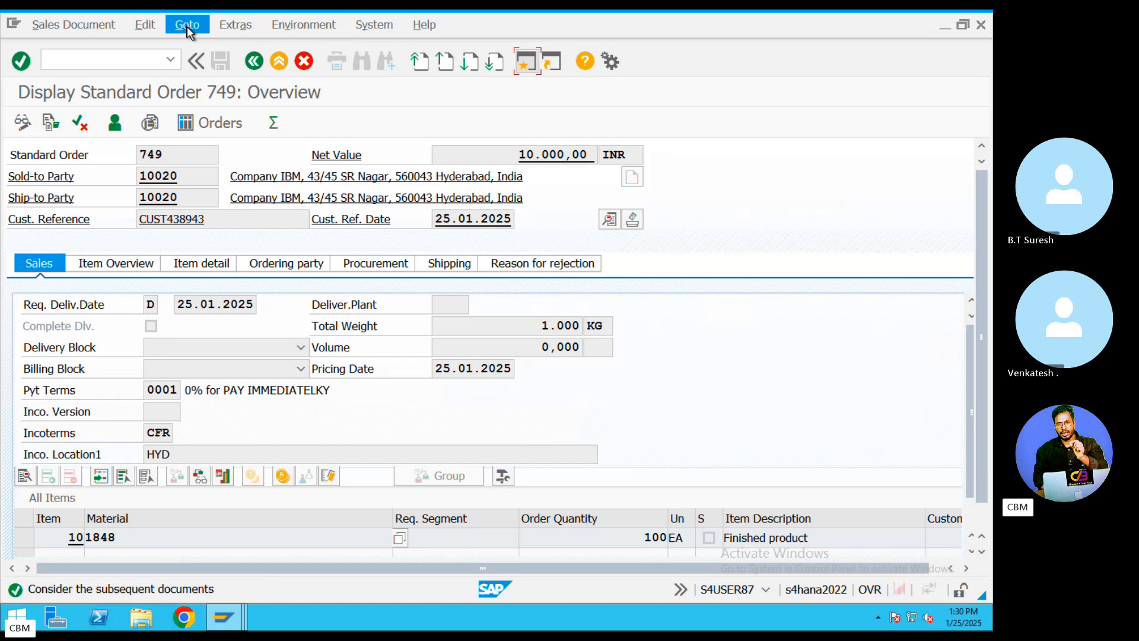
pyautogui.click(50, 123)
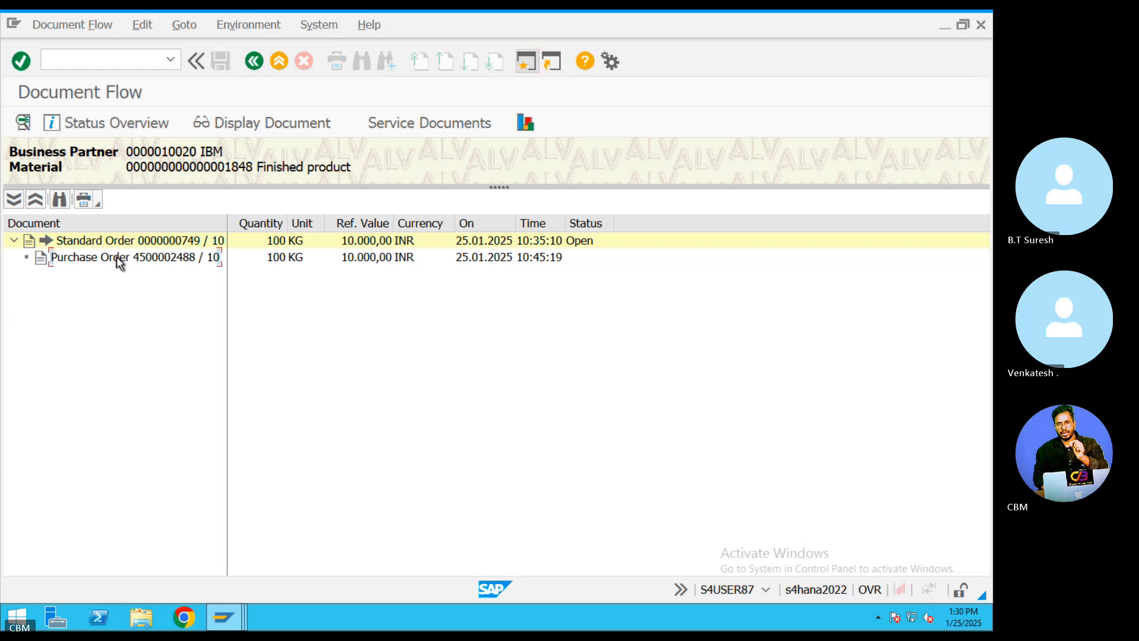
pyautogui.click(121, 259)
pyautogui.click(124, 243)
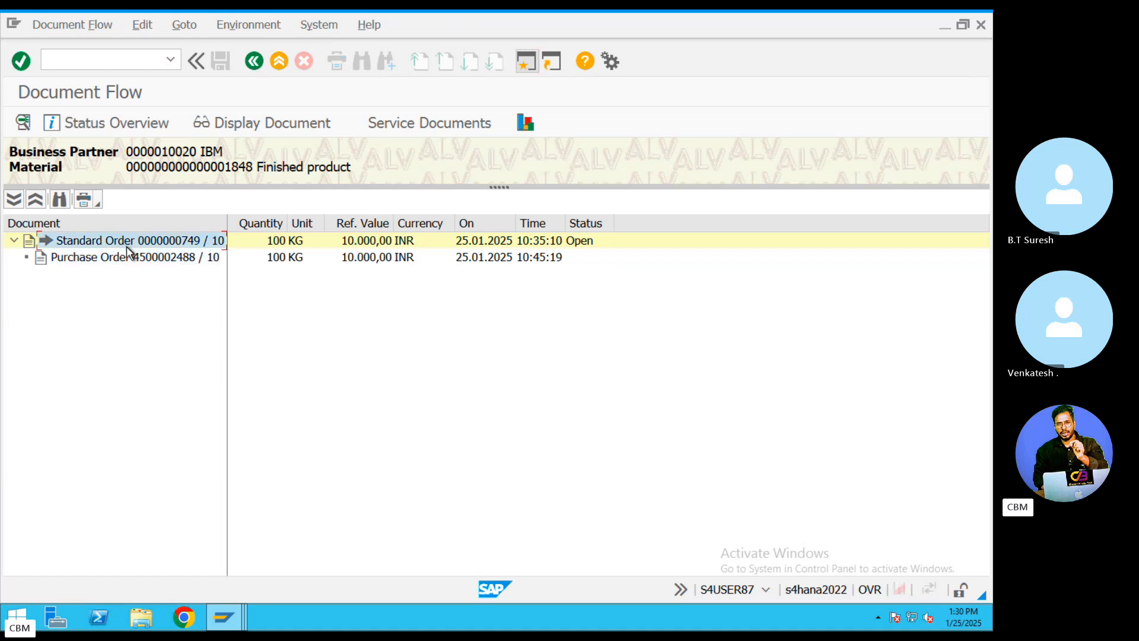
pyautogui.click(198, 260)
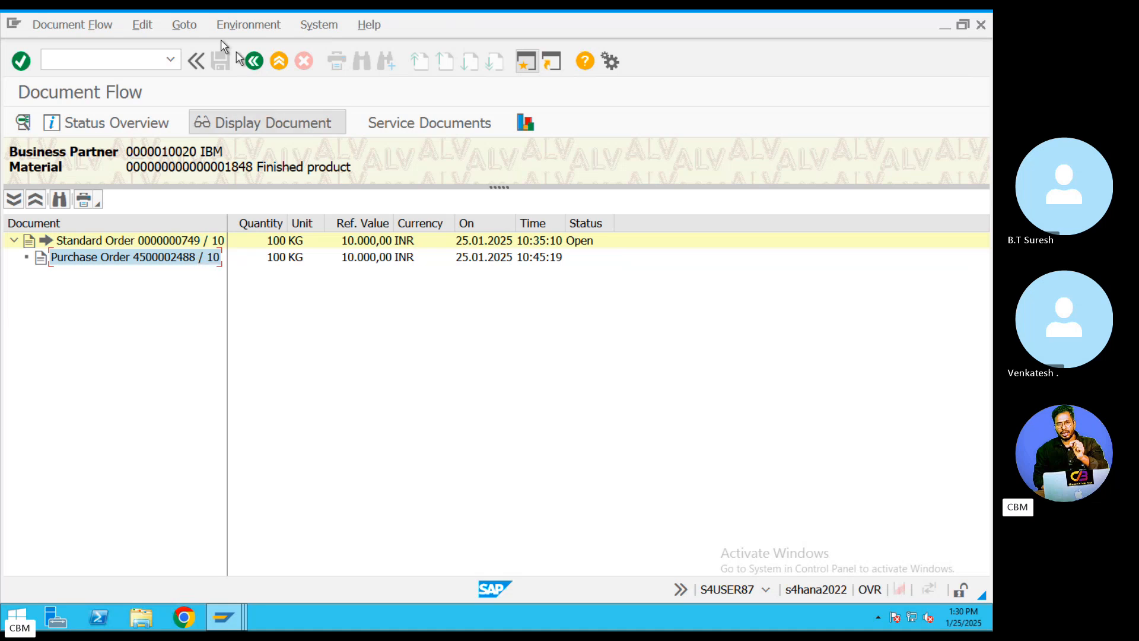
pyautogui.click(254, 60)
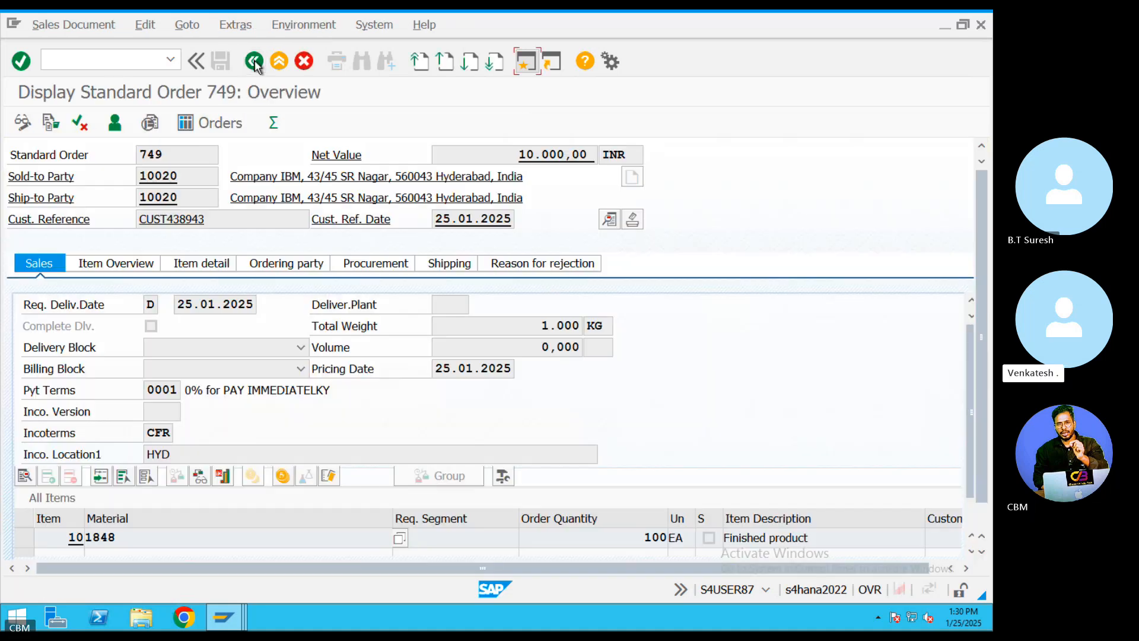
pyautogui.click(305, 26)
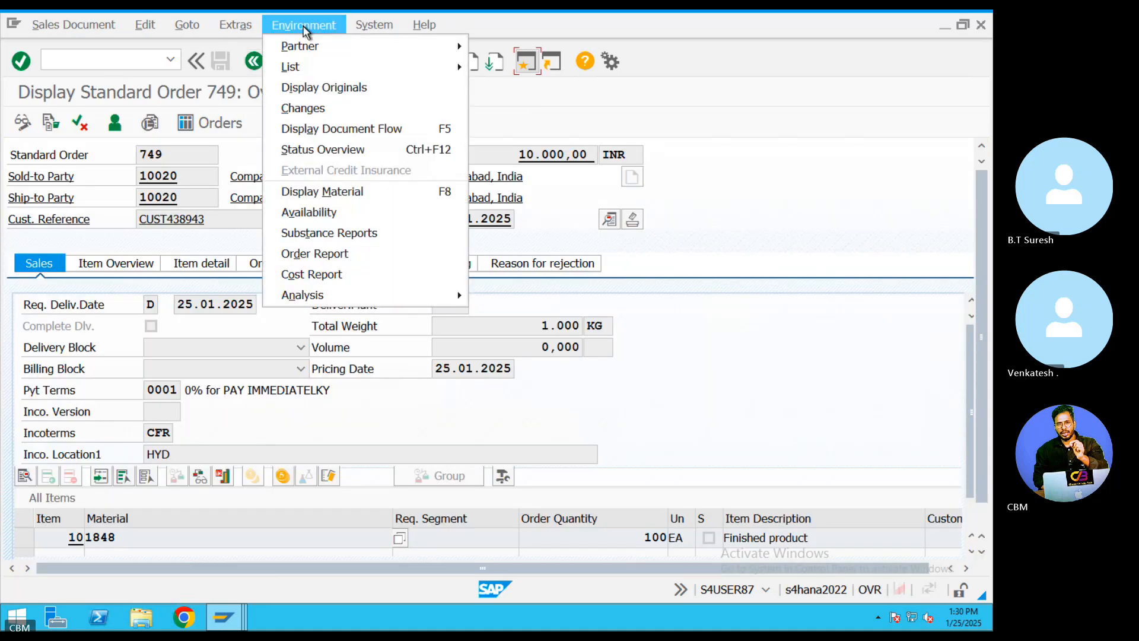
pyautogui.click(307, 128)
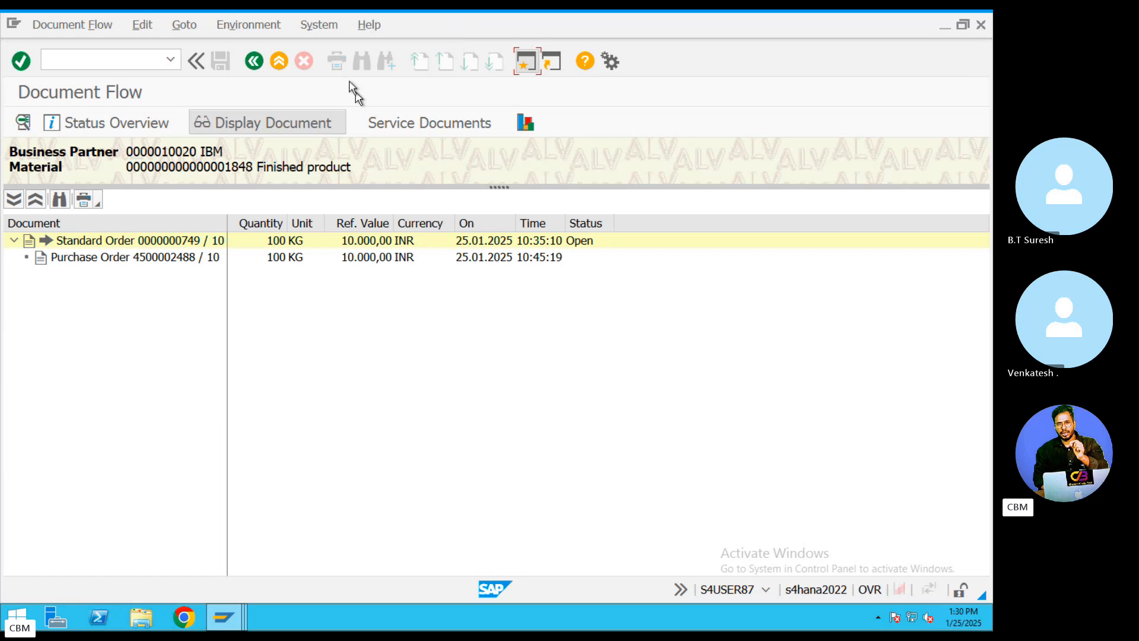
pyautogui.click(254, 60)
# - Check the purchase requisition in the sales order item's schedule lines and return to the order overview
pyautogui.click(187, 25)
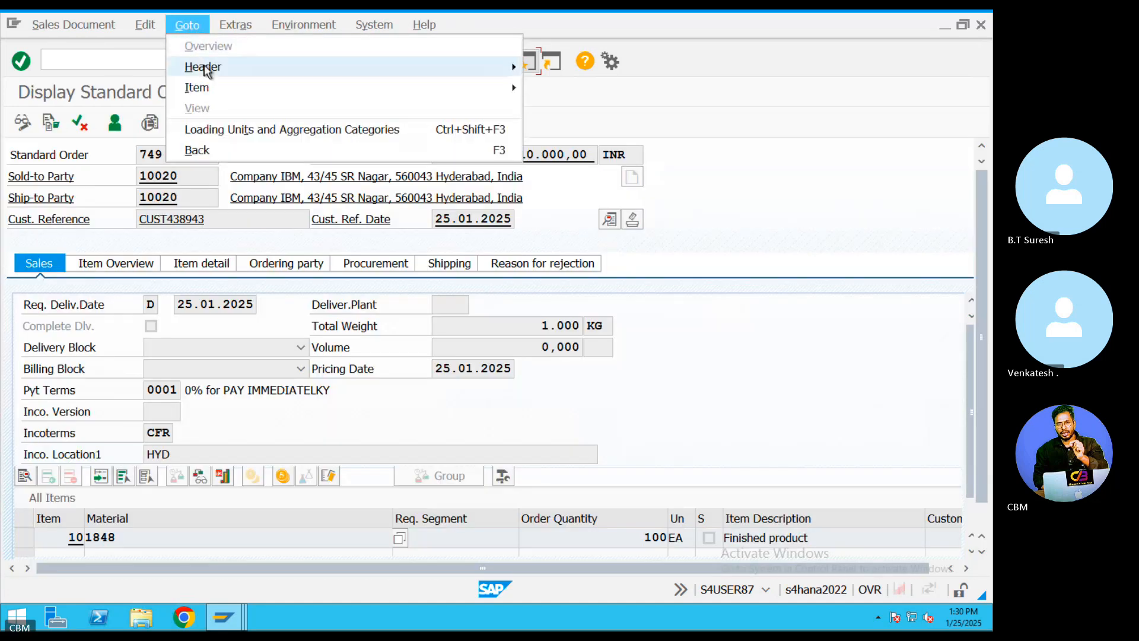
pyautogui.moveTo(206, 70)
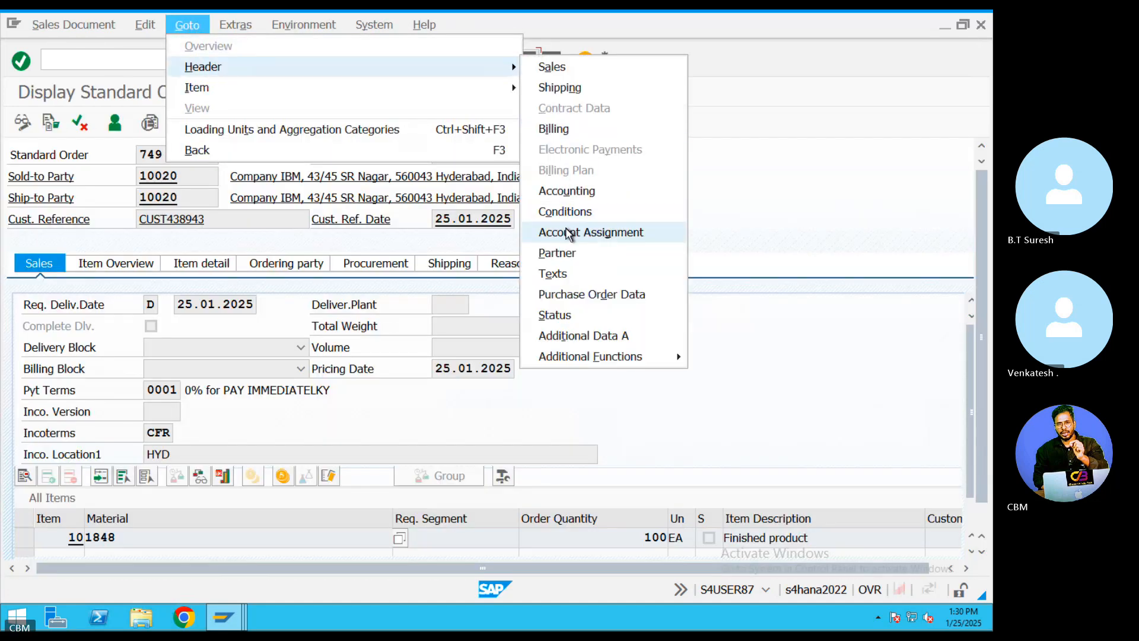
pyautogui.moveTo(257, 89)
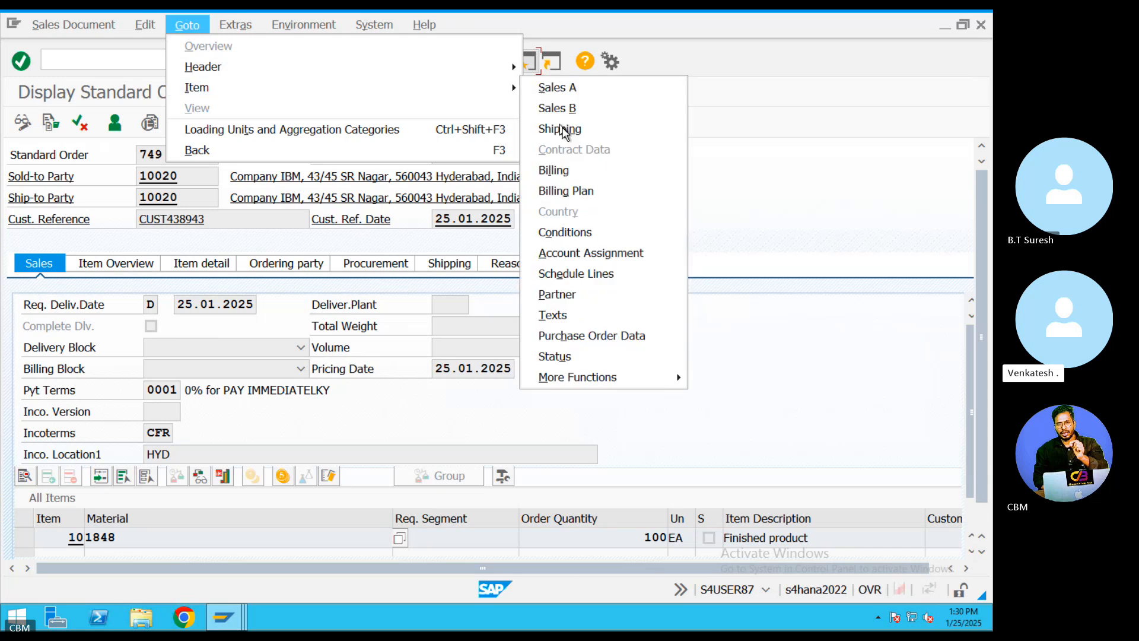
pyautogui.click(578, 274)
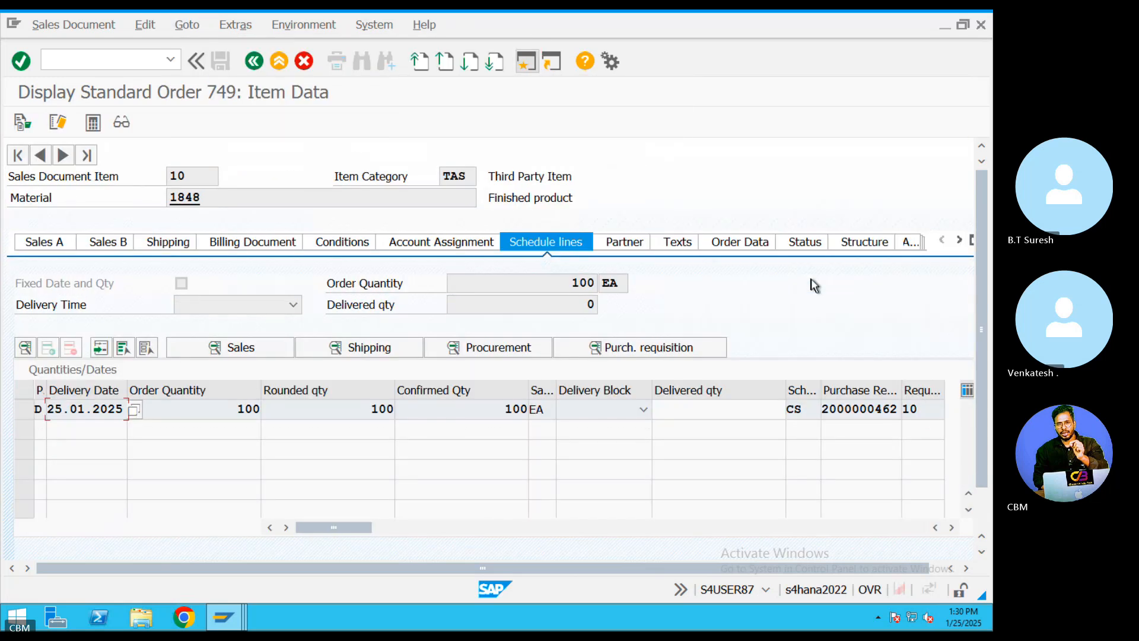
pyautogui.doubleClick(857, 409)
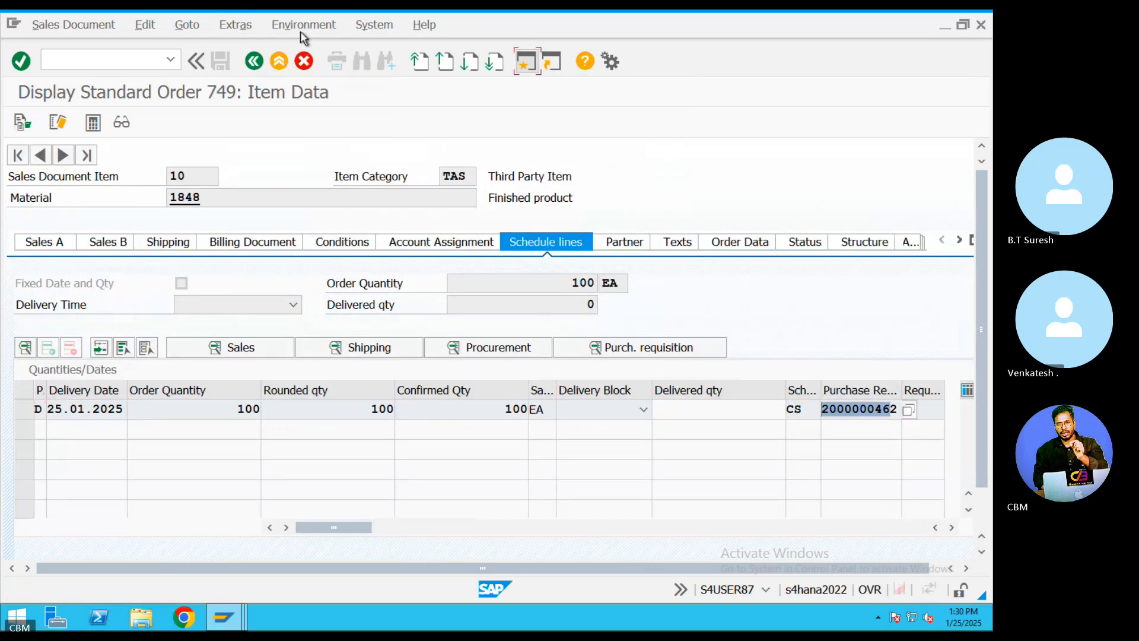
pyautogui.click(261, 64)
# - Review the quantity, value, currency, date and time of the purchase order in the document flow, then exit the sales order
pyautogui.click(52, 121)
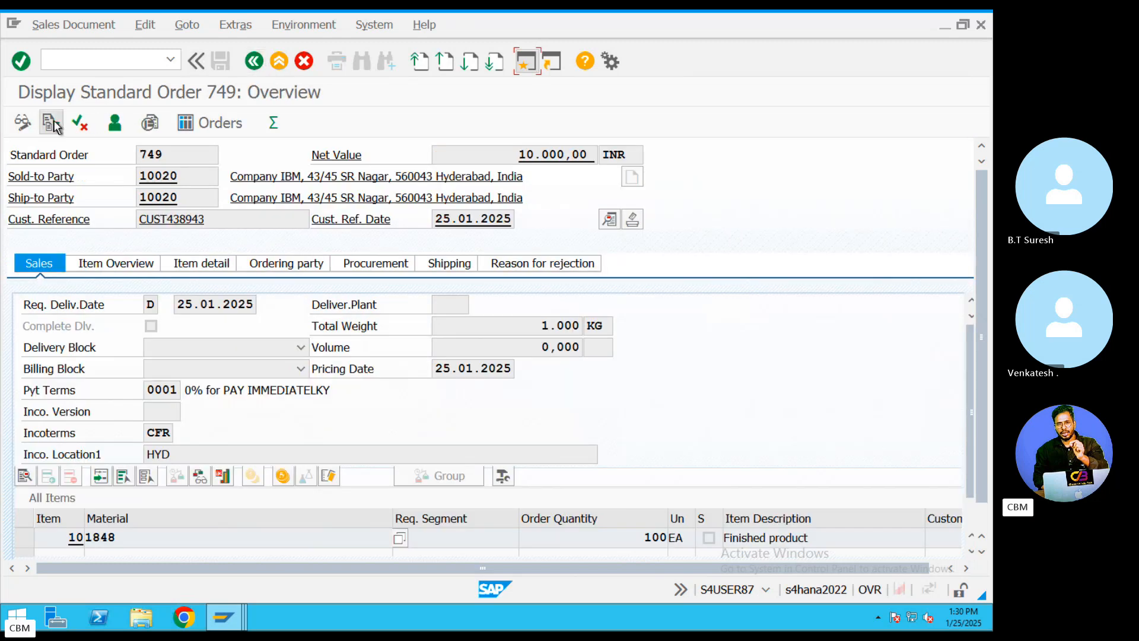
pyautogui.click(154, 262)
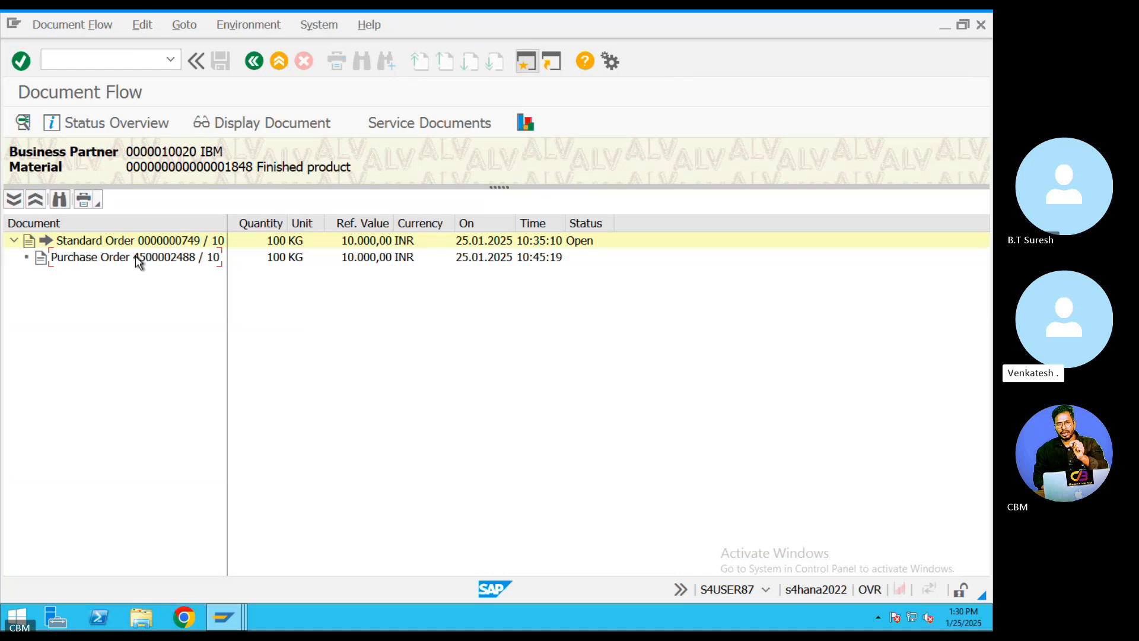
pyautogui.click(269, 260)
pyautogui.click(362, 262)
pyautogui.click(409, 262)
pyautogui.click(483, 262)
pyautogui.click(543, 263)
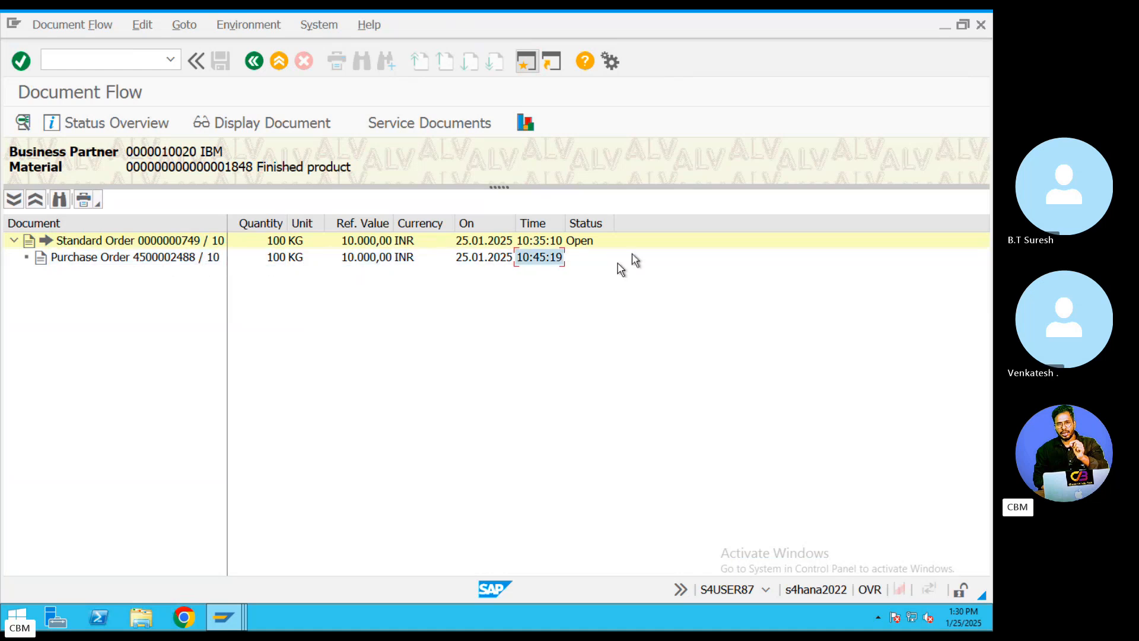
pyautogui.click(255, 62)
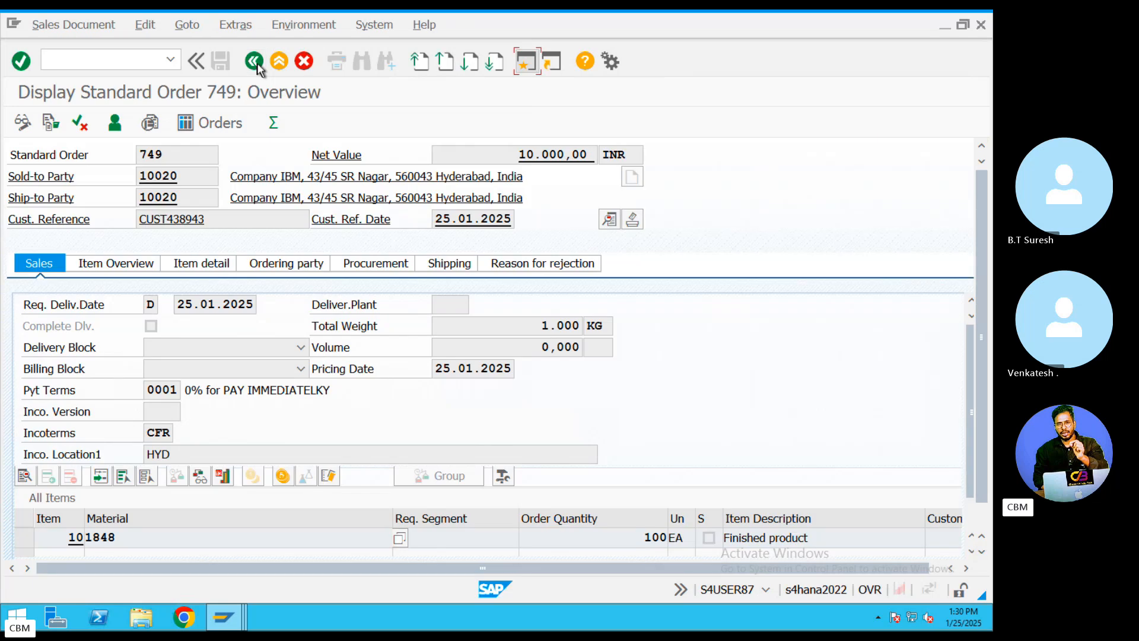
pyautogui.click(255, 62)
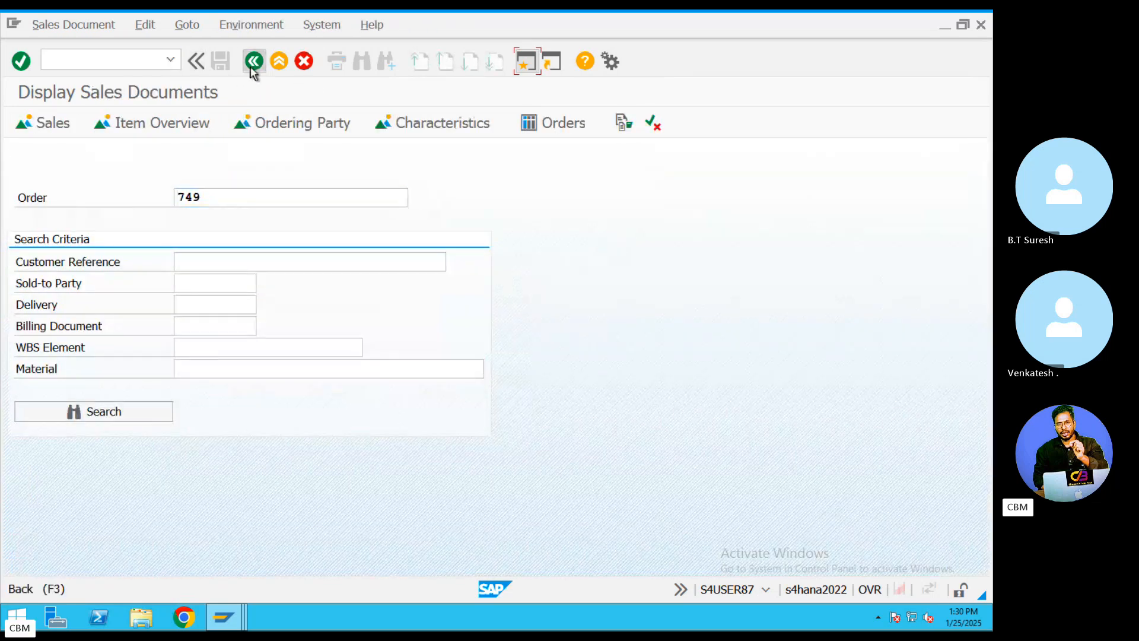
pyautogui.click(254, 62)
# - Switch to Skype, open the shared SAP S4 HANA SD Third Party Process PDF and read up to the MIRO and MIR4 sections
pyautogui.hotkey('ctrl', 'Left')
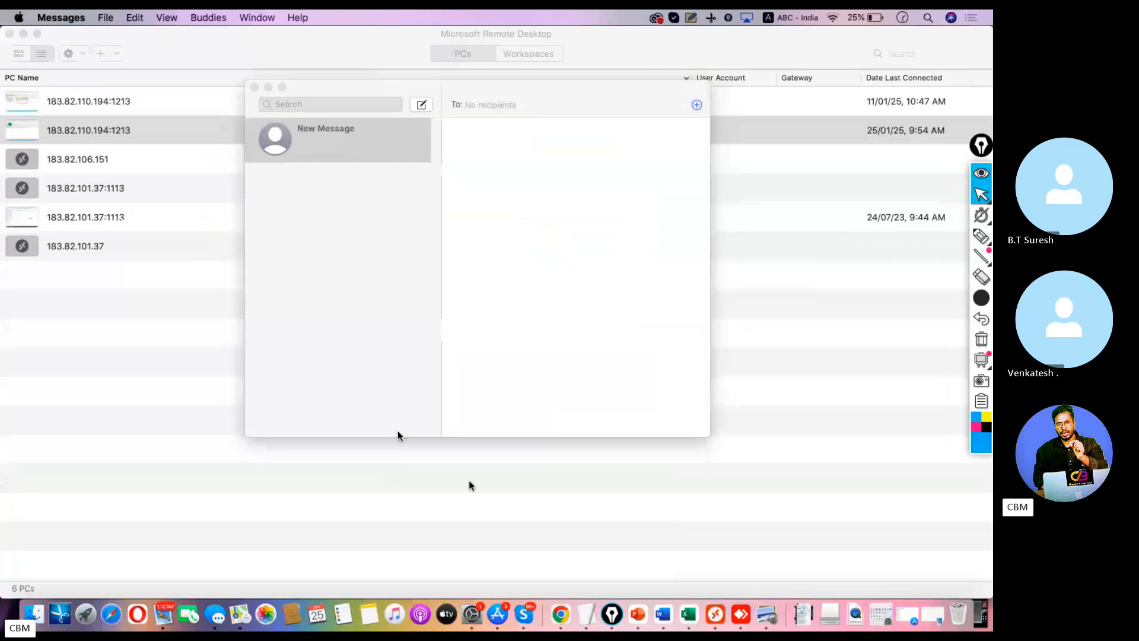
pyautogui.click(532, 599)
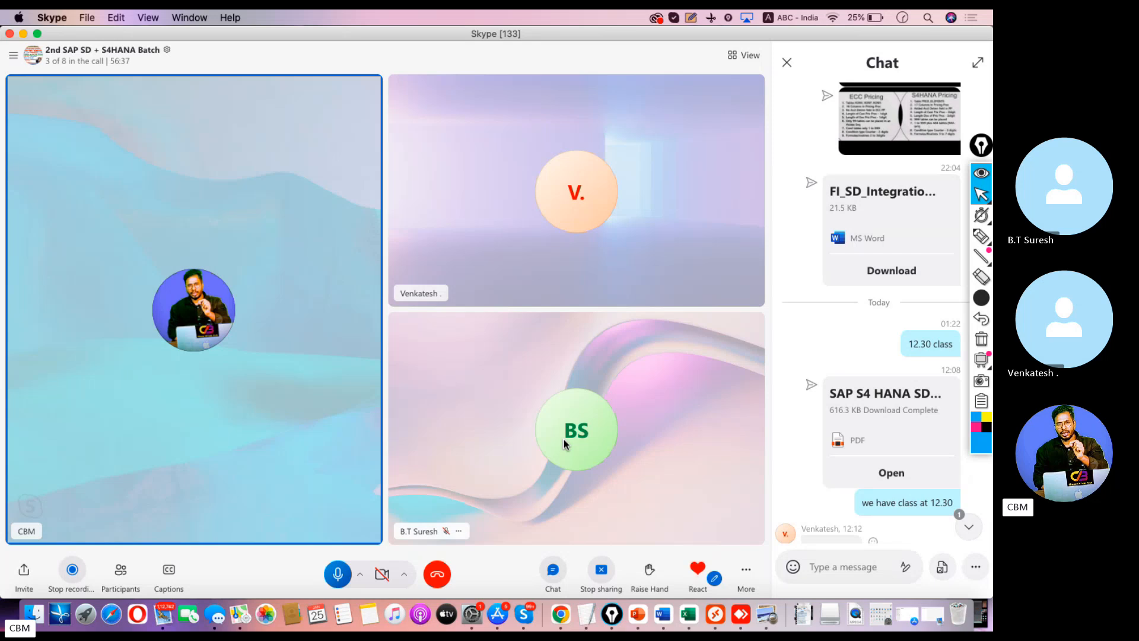
pyautogui.click(904, 470)
pyautogui.scroll(-15, 350, 339)
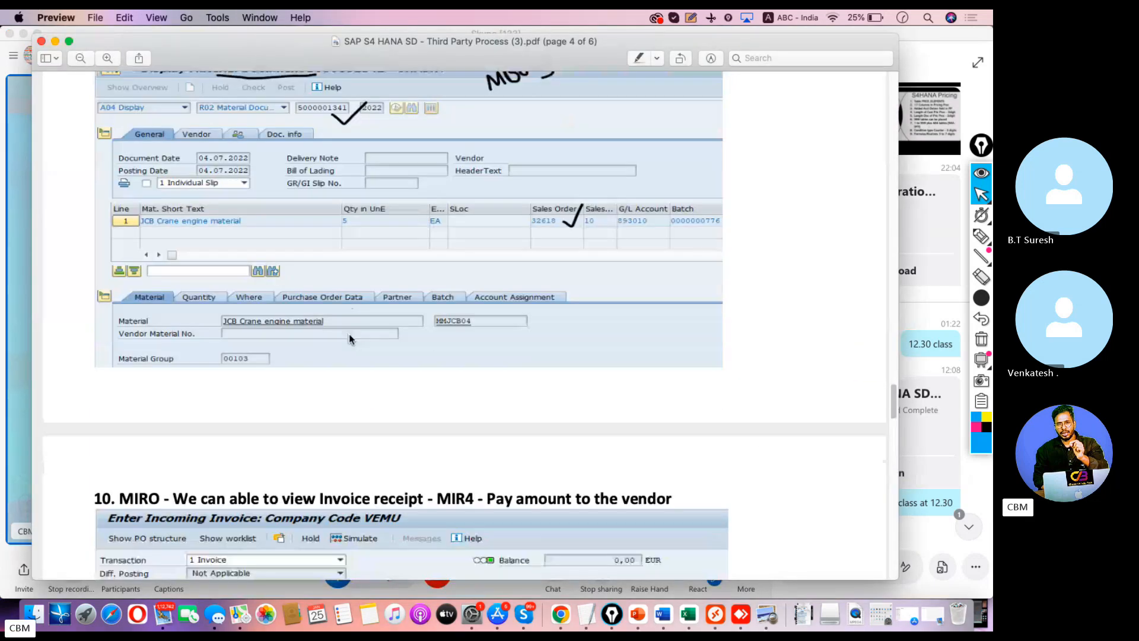
pyautogui.scroll(-12, 350, 340)
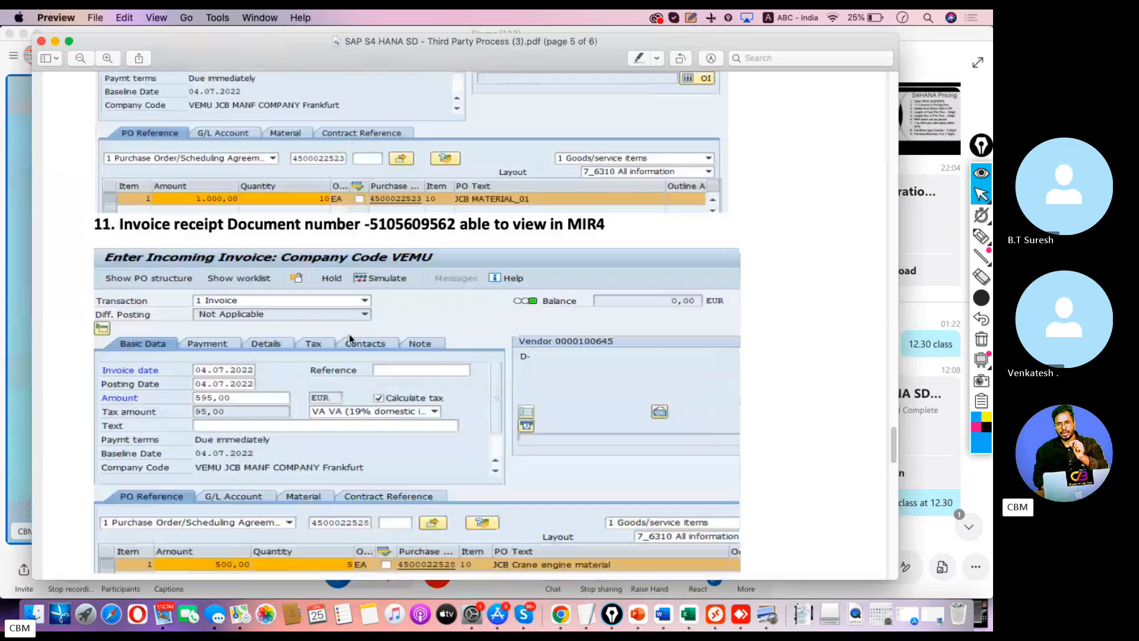
# - Read on to the PDF's billing section, switch to SAP in Remote Desktop, and create and save the sales order's billing document with VF01
pyautogui.scroll(-10, 349, 340)
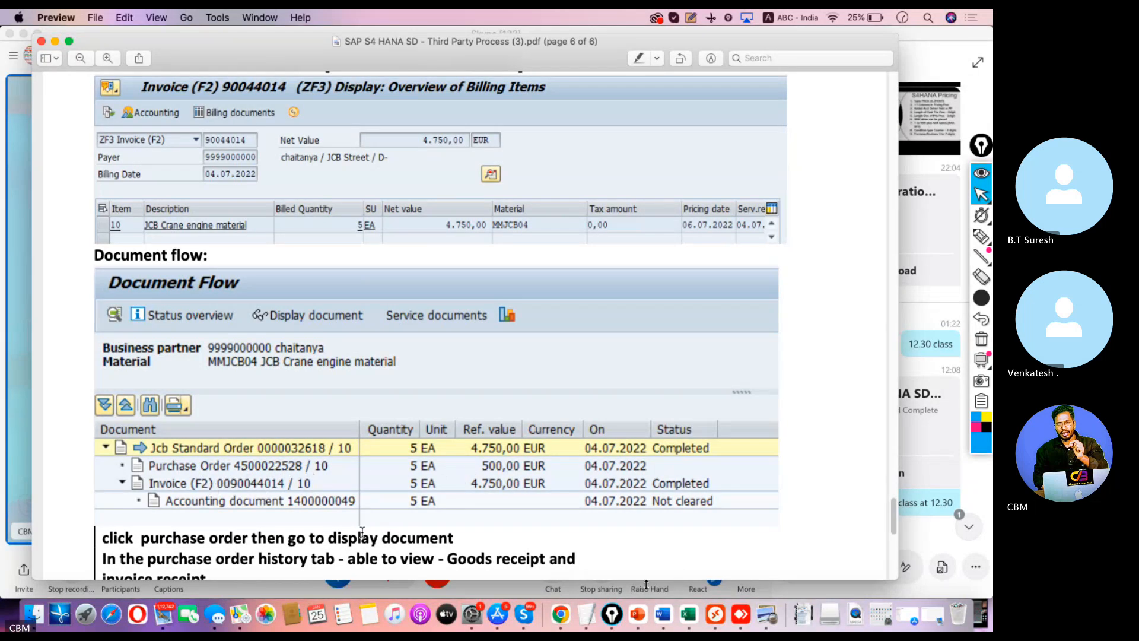
pyautogui.click(720, 607)
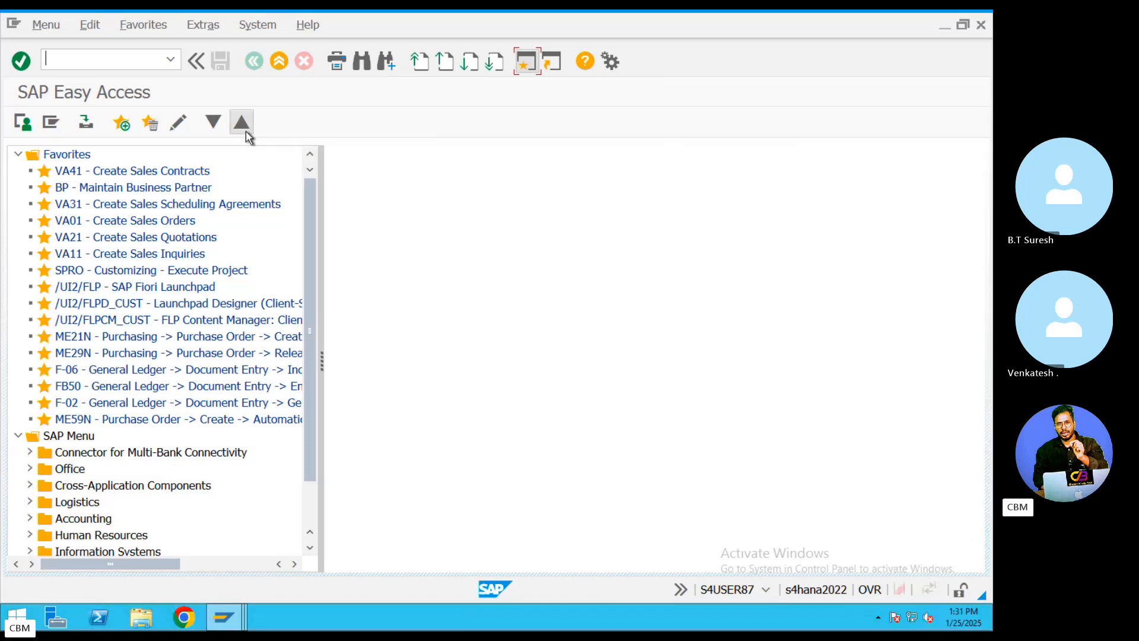
pyautogui.write('VF01')
pyautogui.press('Return')
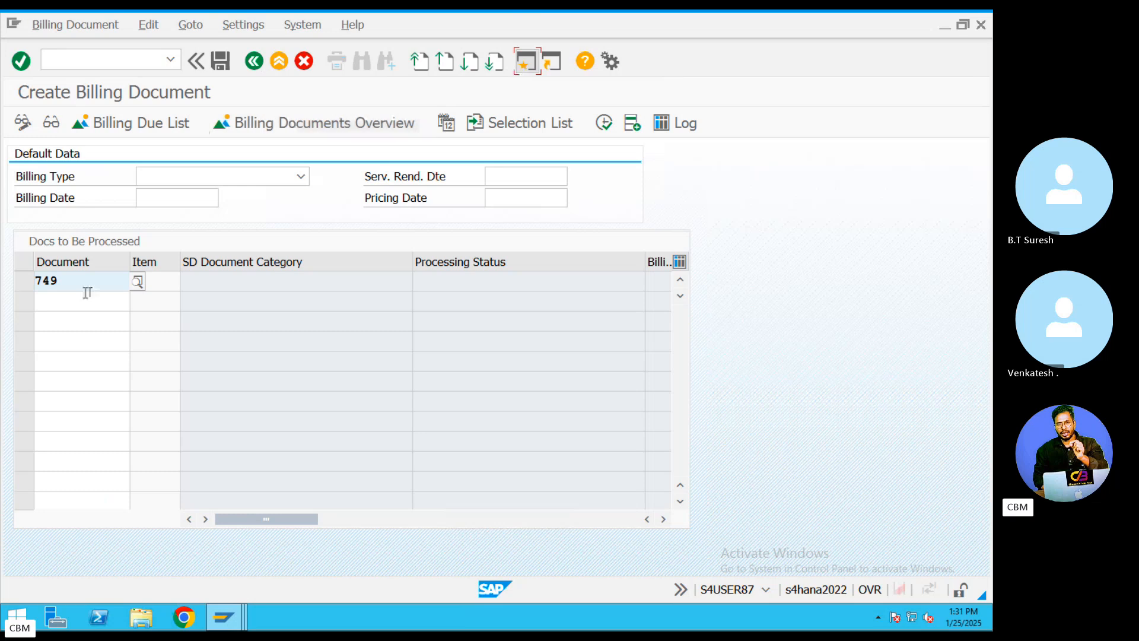
pyautogui.moveTo(65, 281); pyautogui.dragTo(12, 284)
pyautogui.press('Return')
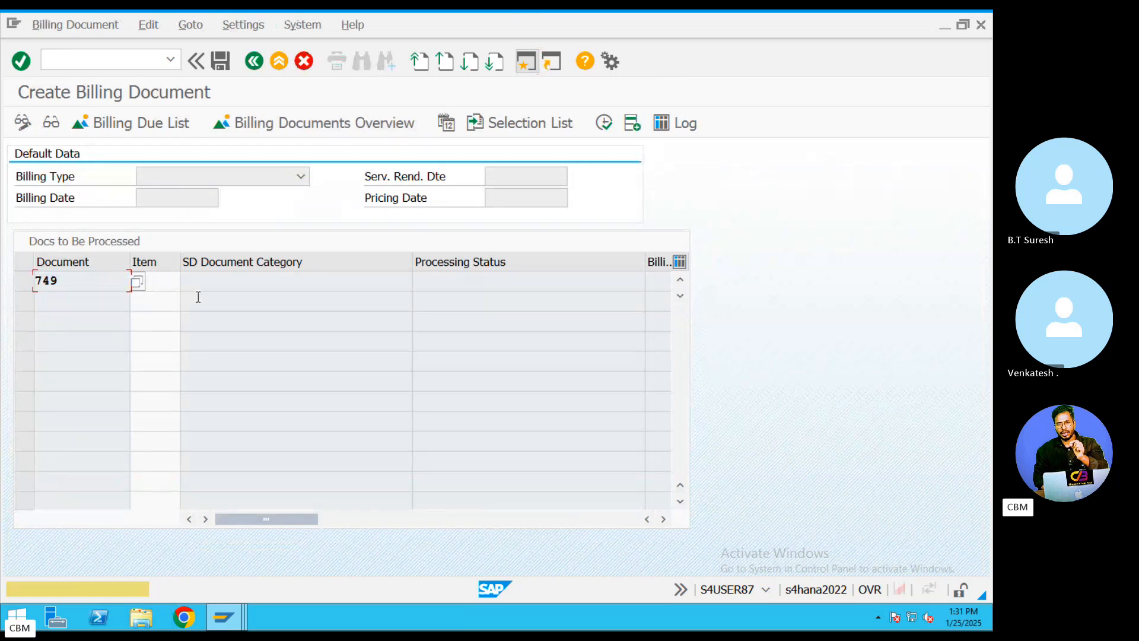
pyautogui.press('Return')
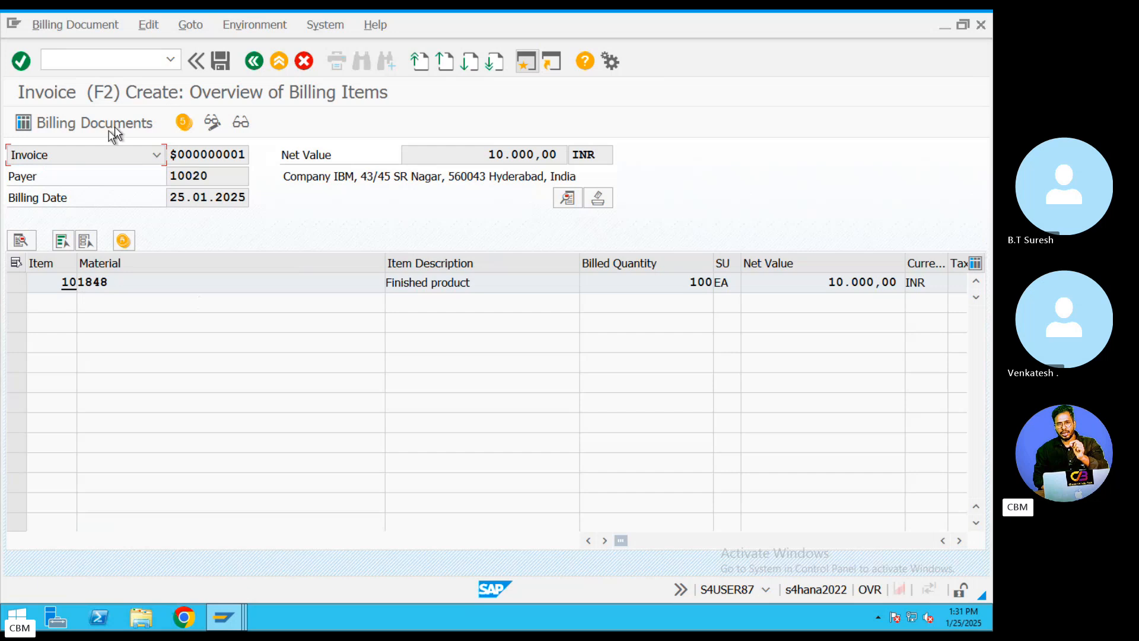
pyautogui.press('Return')
pyautogui.press('Return')
pyautogui.press('Return')
pyautogui.press('Return')
pyautogui.click(221, 62)
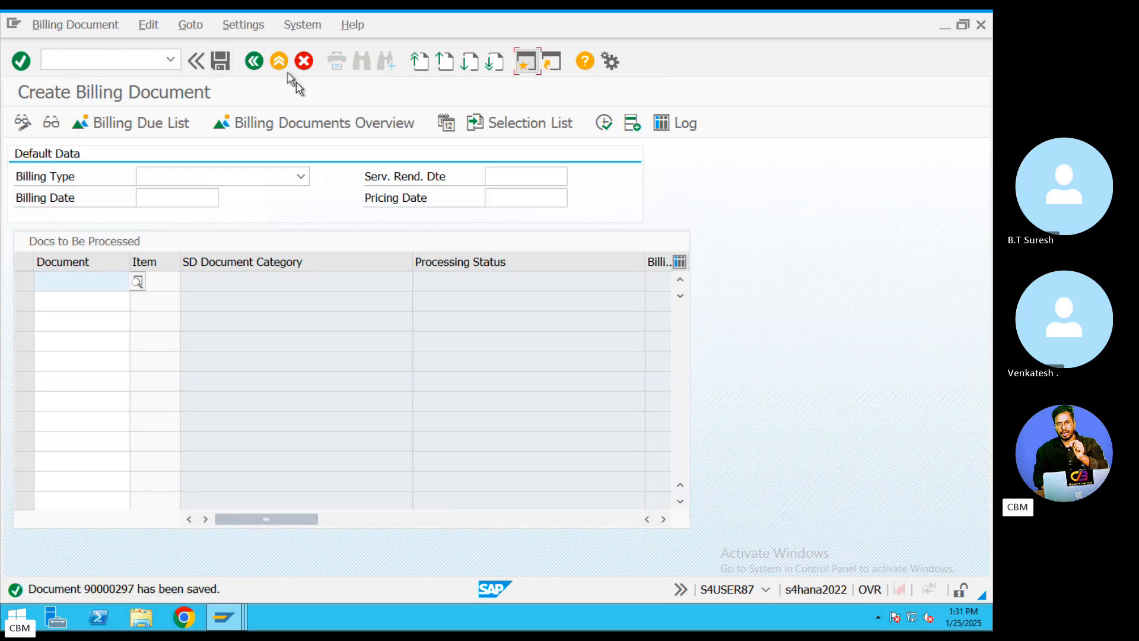
# - Open the saved invoice for change with transaction VF02 and release it to accounting
pyautogui.click(283, 64)
pyautogui.write('VF')
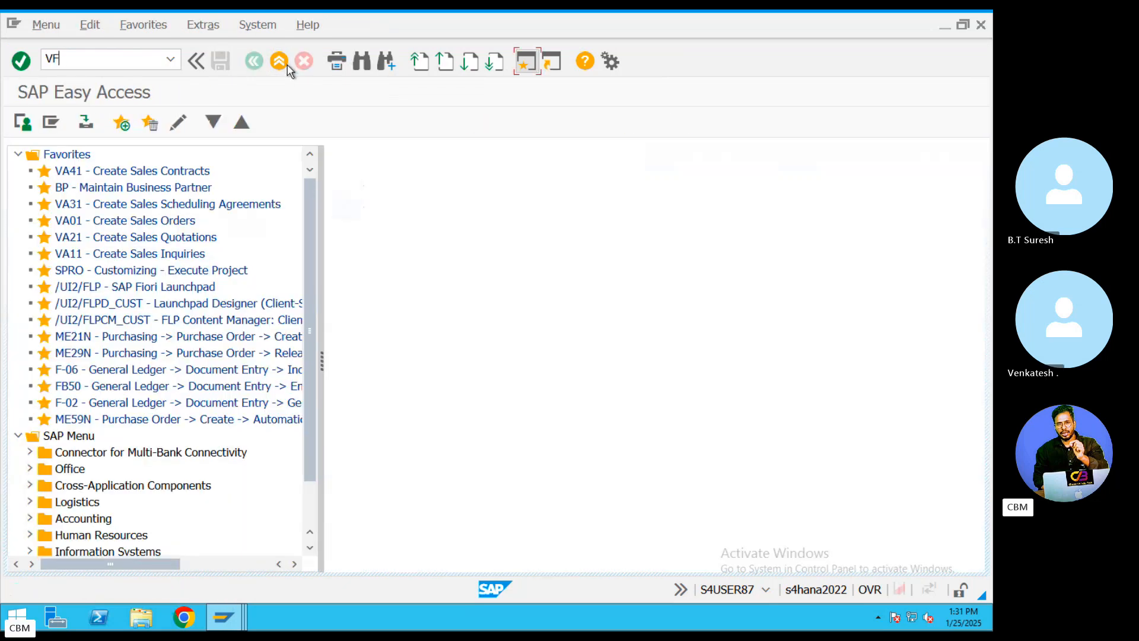
pyautogui.write('02')
pyautogui.press('Return')
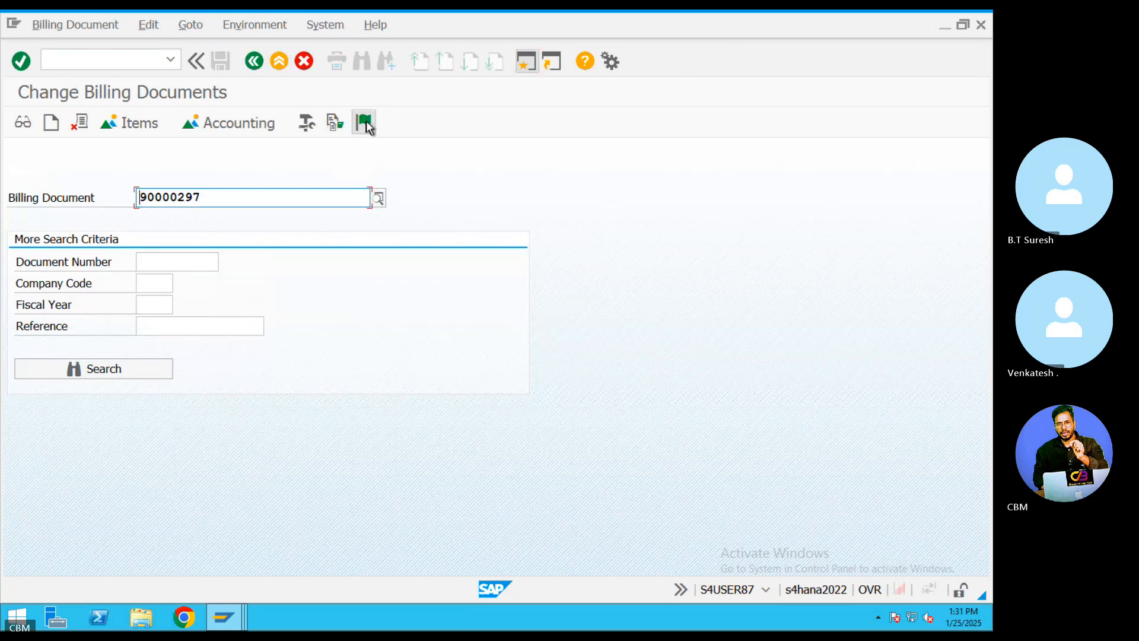
pyautogui.click(364, 123)
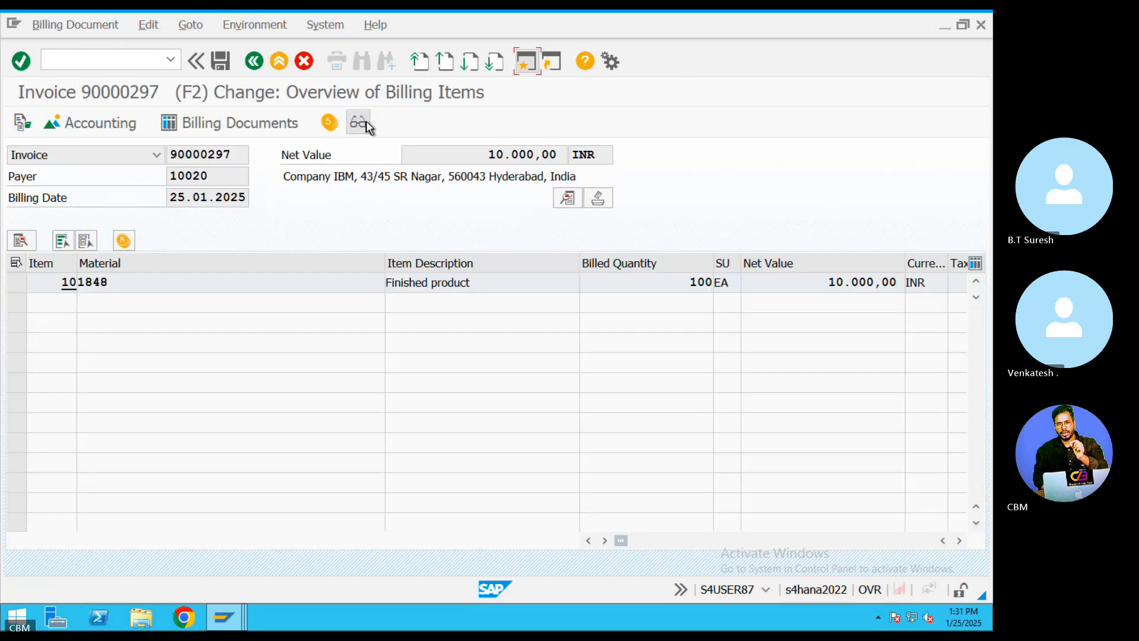
# - Review the customer, sales and output tax lines in the invoice's accounting document, then exit the billing transaction
pyautogui.click(119, 123)
pyautogui.click(365, 341)
pyautogui.click(366, 357)
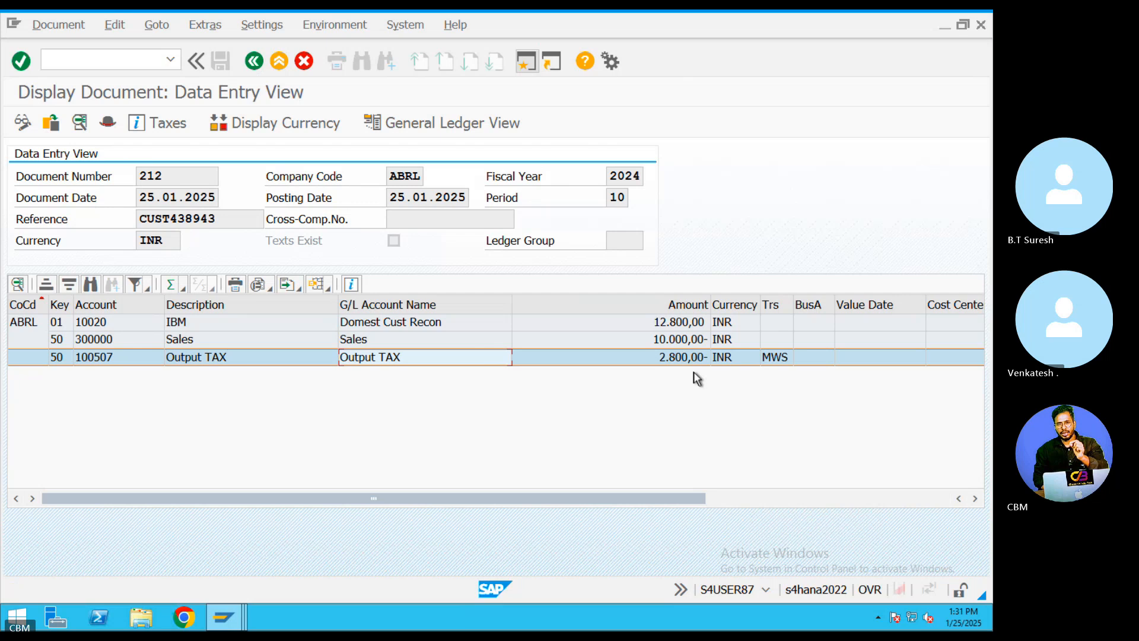
pyautogui.click(258, 62)
pyautogui.click(259, 61)
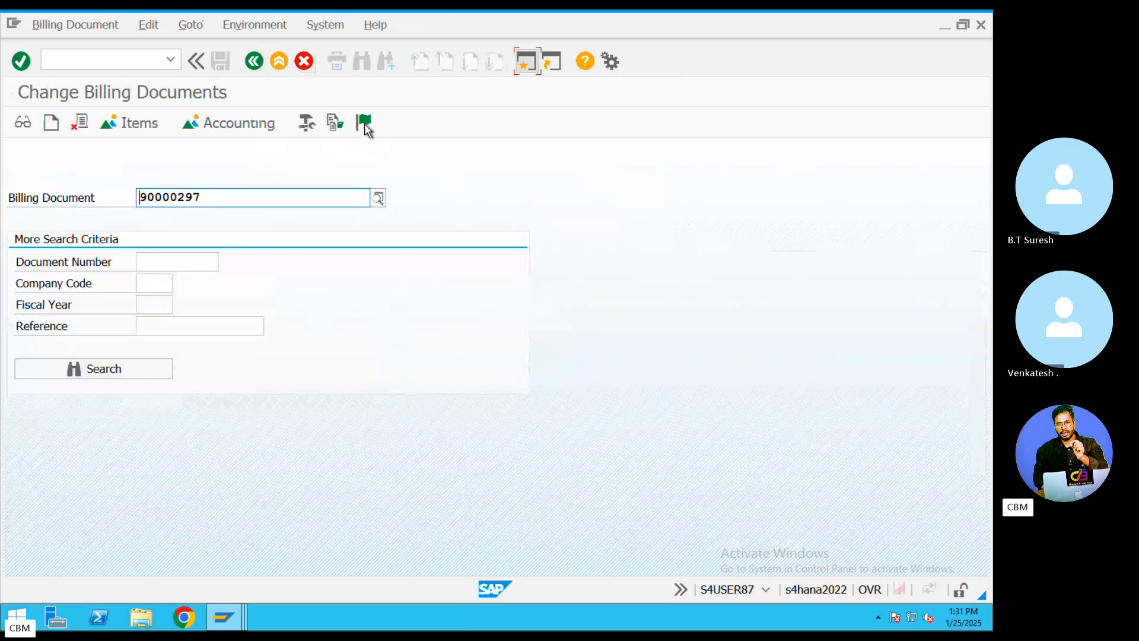
pyautogui.click(278, 62)
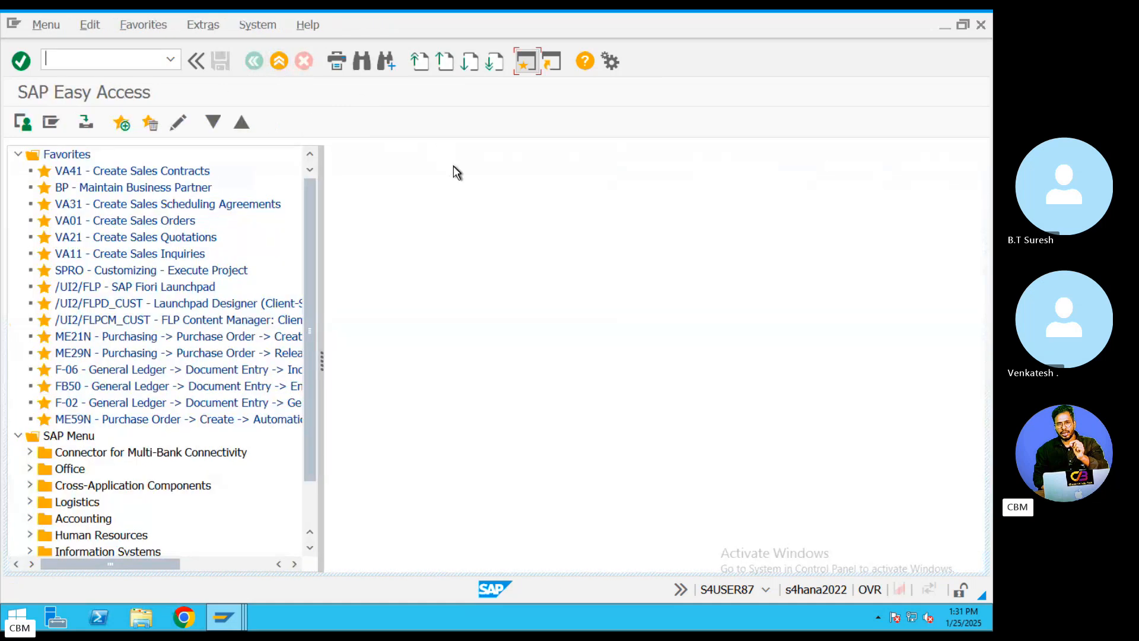
# - Switch to the third-party process PDF and read the purchase order history and account assignment sections
pyautogui.hotkey('ctrl', 'Left')
pyautogui.scroll(-10, 388, 431)
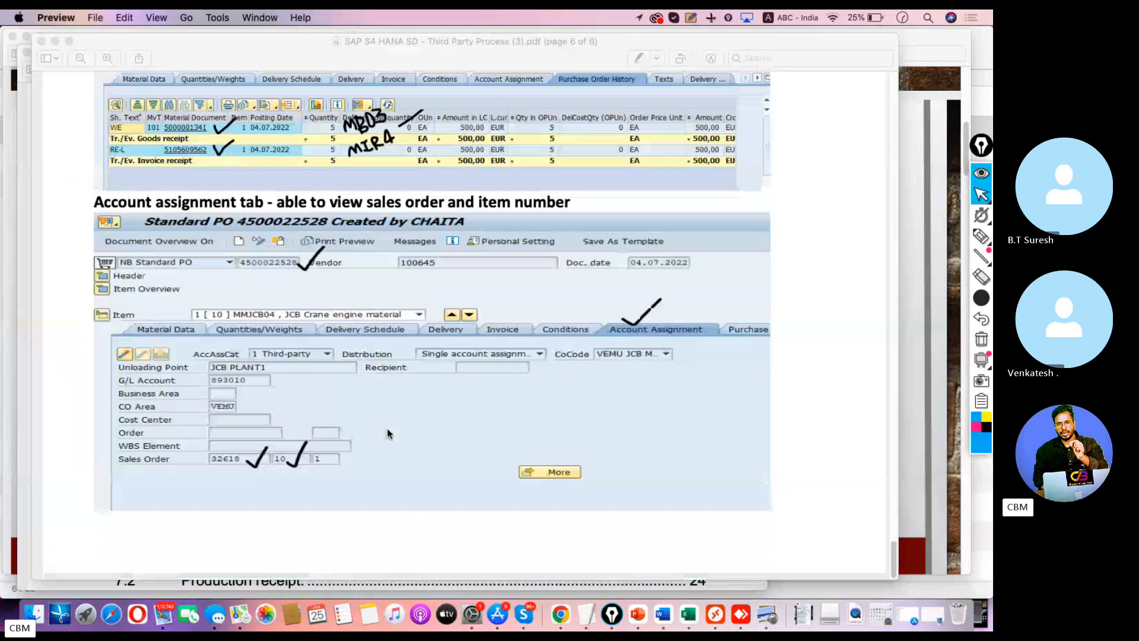
pyautogui.scroll(3, 444, 421)
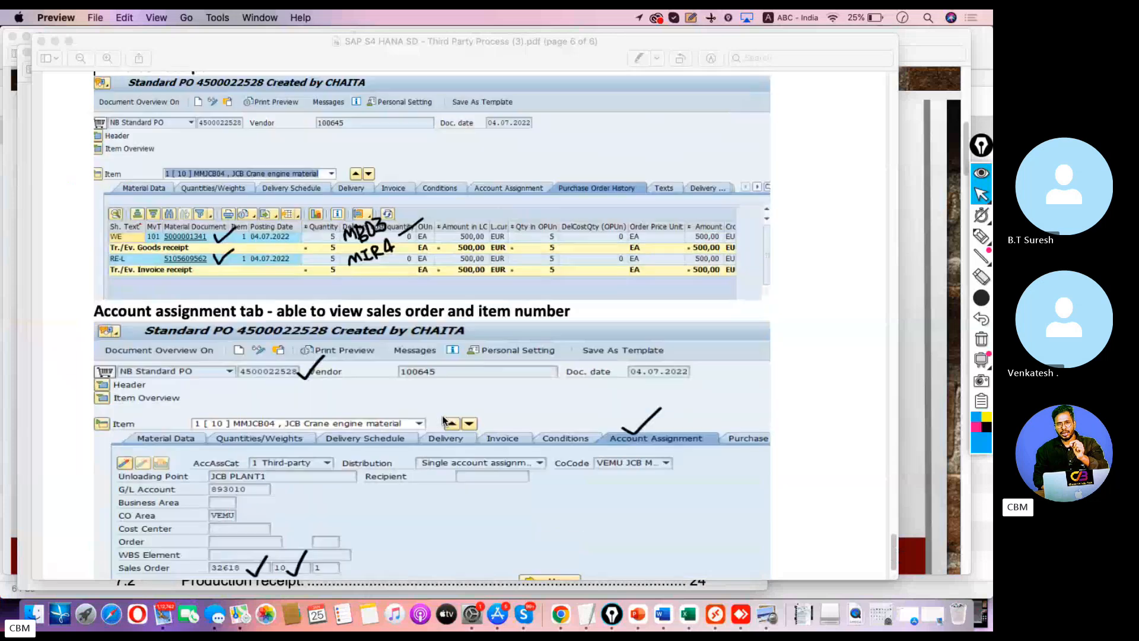
# - Return to SAP in Remote Desktop, display the standard sales order with VA03 and open its document flow
pyautogui.press('super+Tab')
pyautogui.click(724, 599)
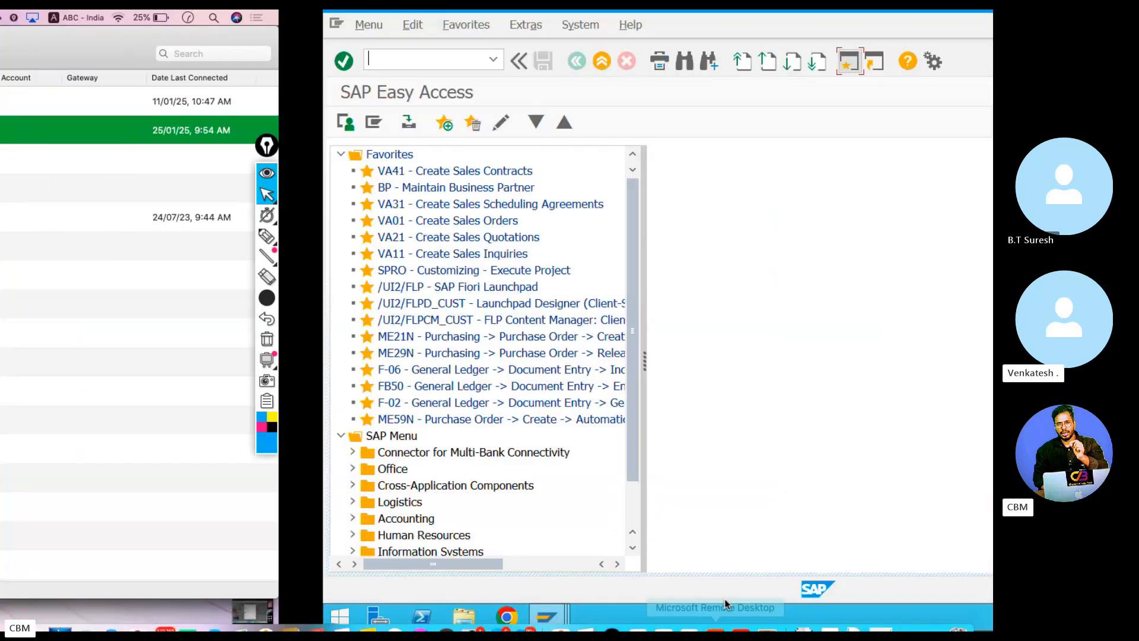
pyautogui.write('VA0')
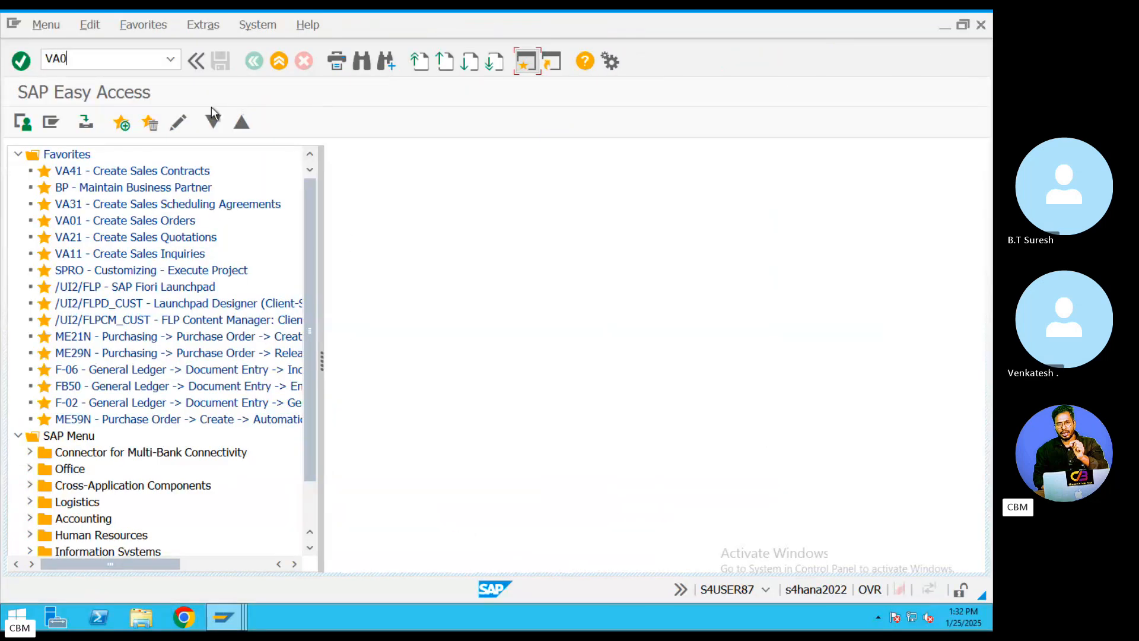
pyautogui.write('3')
pyautogui.press('Return')
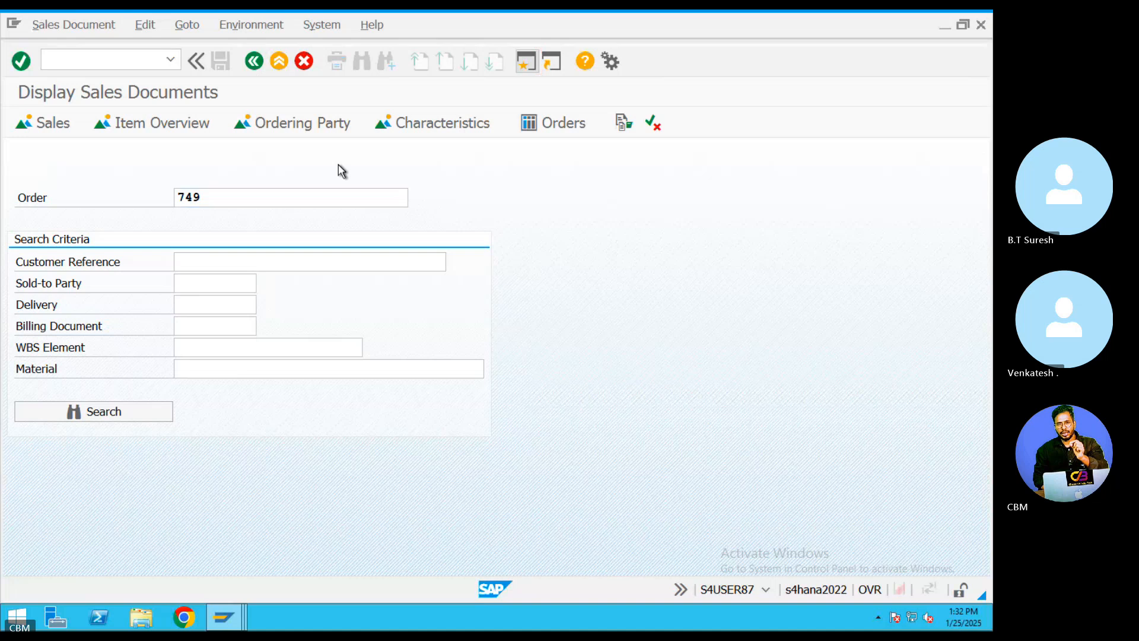
pyautogui.press('Return')
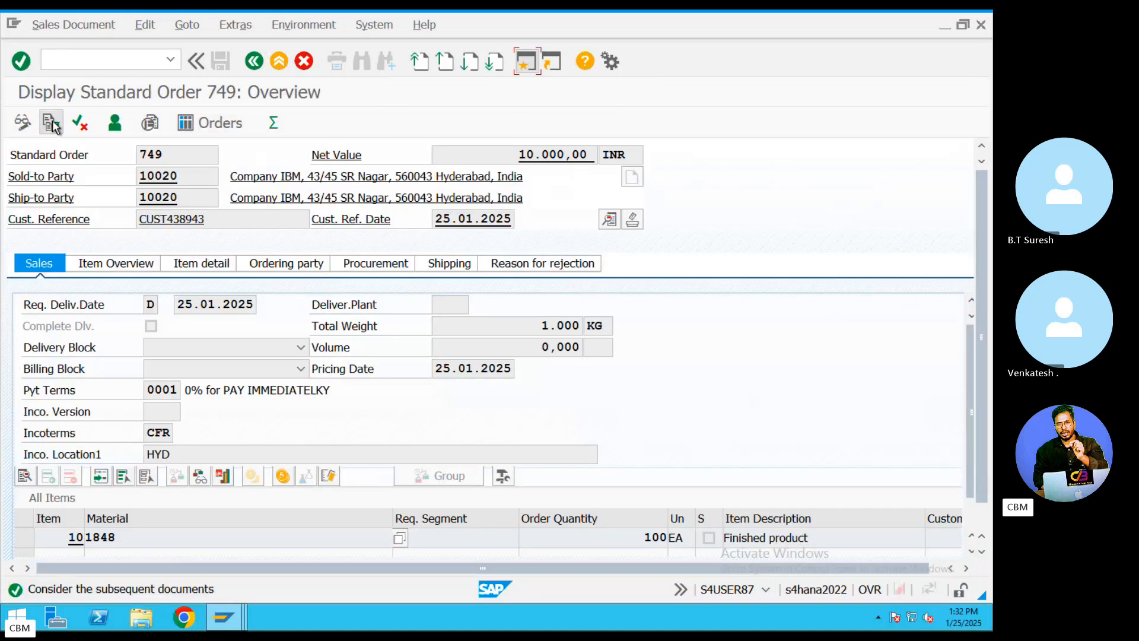
pyautogui.click(52, 124)
# - Check the invoice, its journal entry and the clearing status in the document flow, then exit the sales order
pyautogui.click(118, 292)
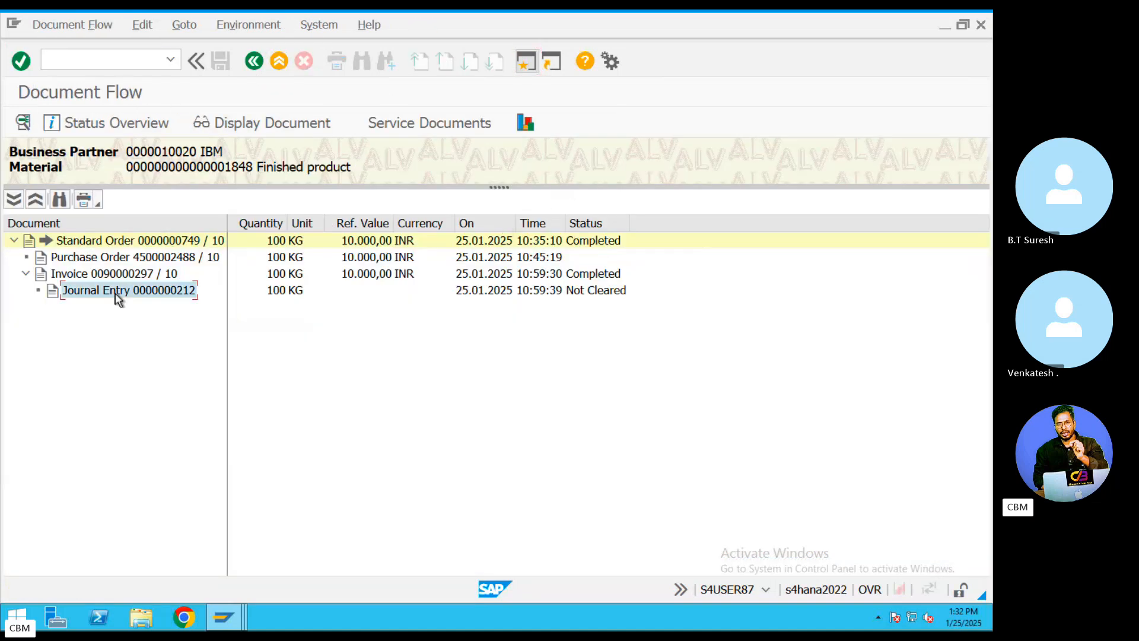
pyautogui.click(113, 278)
pyautogui.click(114, 289)
pyautogui.click(112, 279)
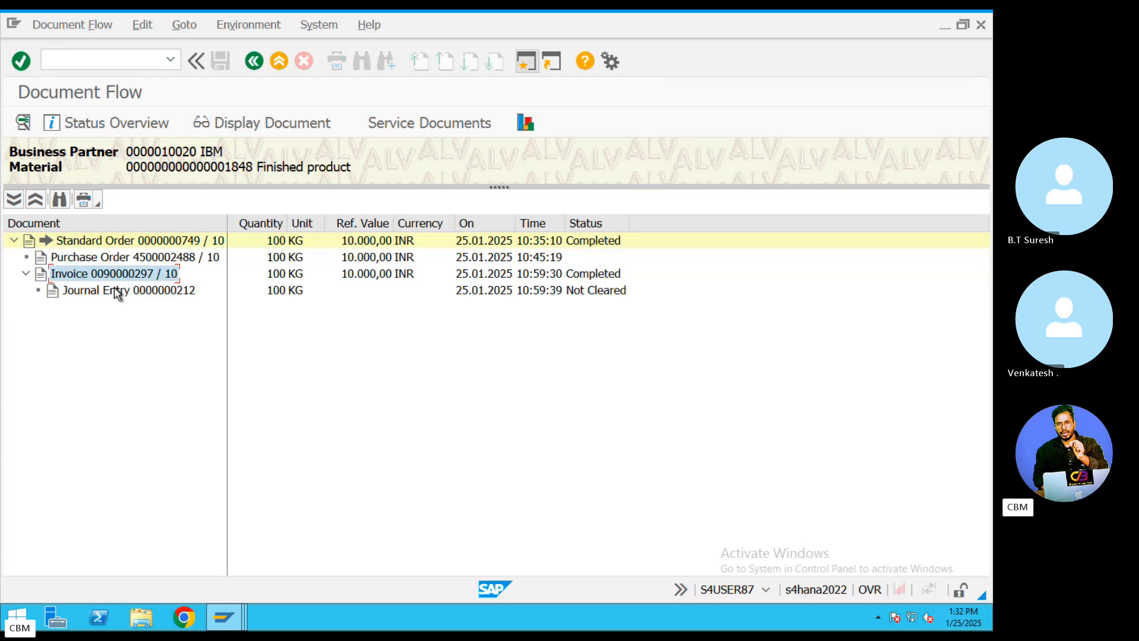
pyautogui.click(117, 291)
pyautogui.click(558, 290)
pyautogui.click(108, 292)
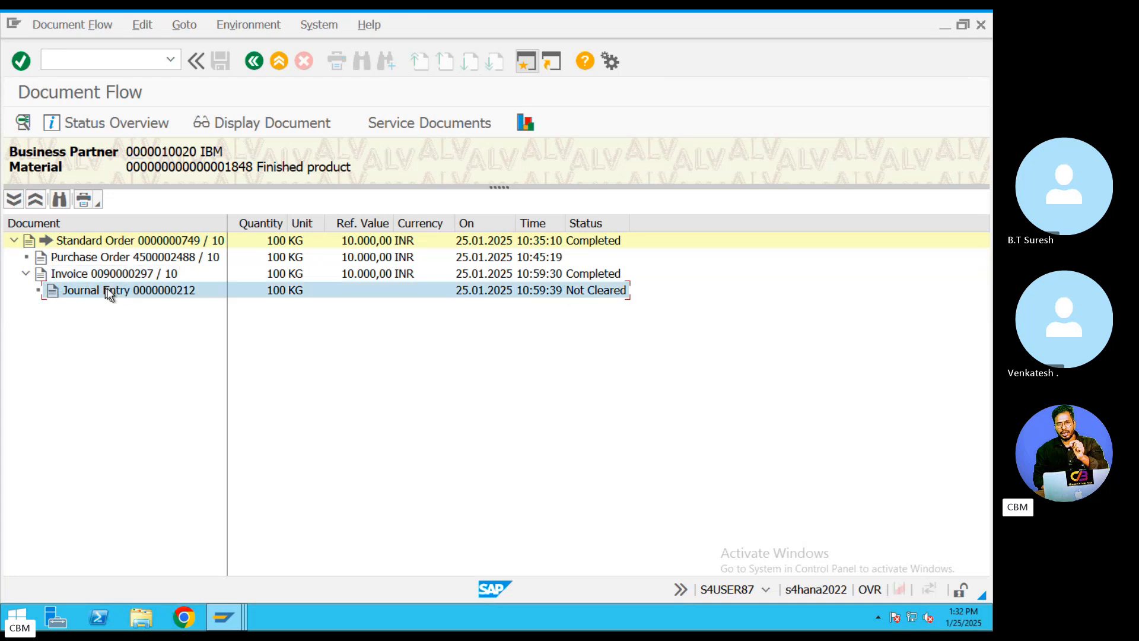
pyautogui.click(579, 293)
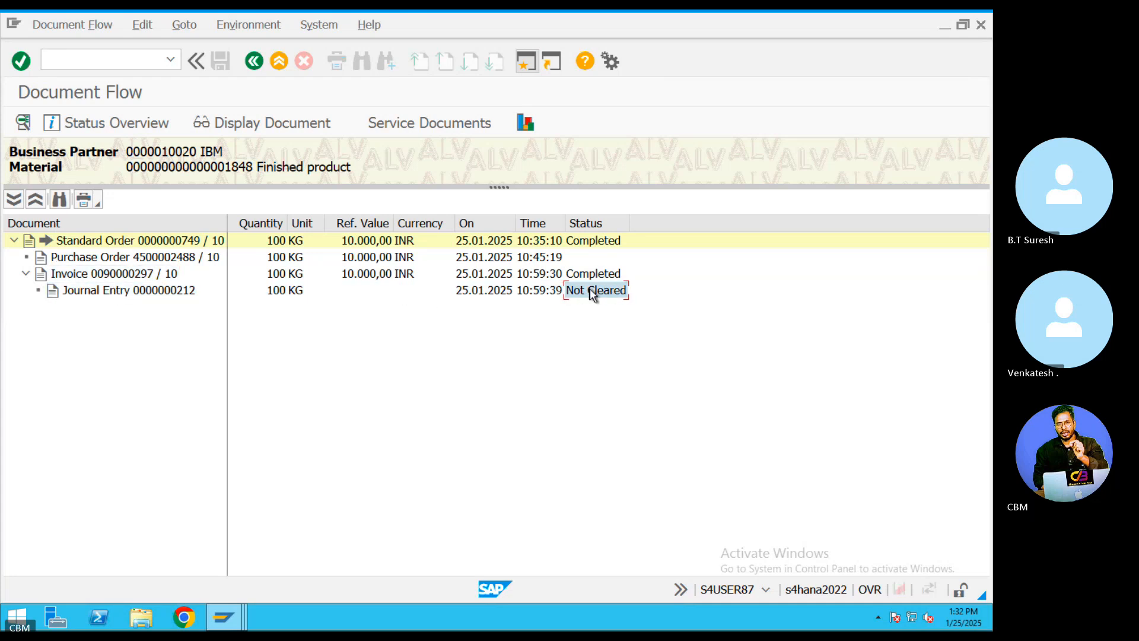
pyautogui.click(166, 294)
pyautogui.click(595, 293)
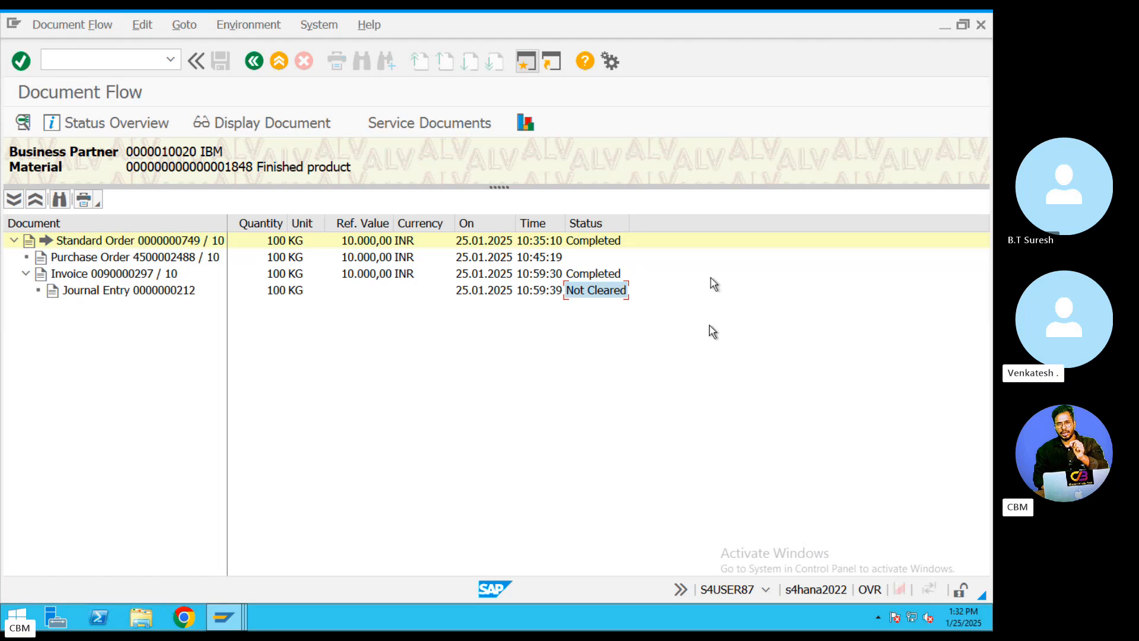
pyautogui.click(279, 60)
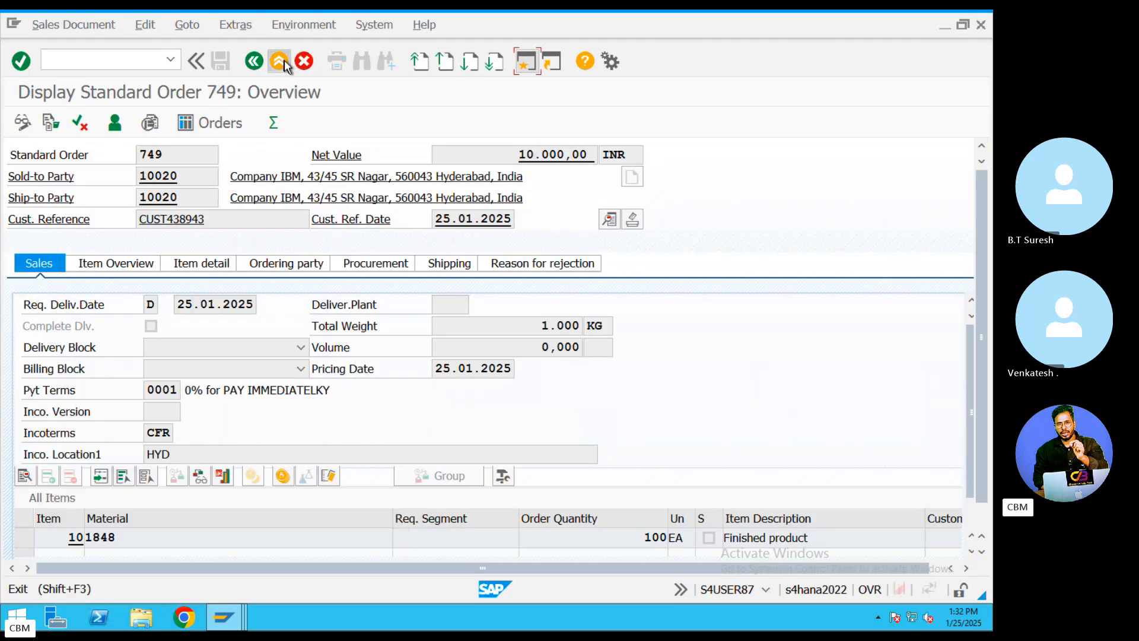
pyautogui.click(278, 61)
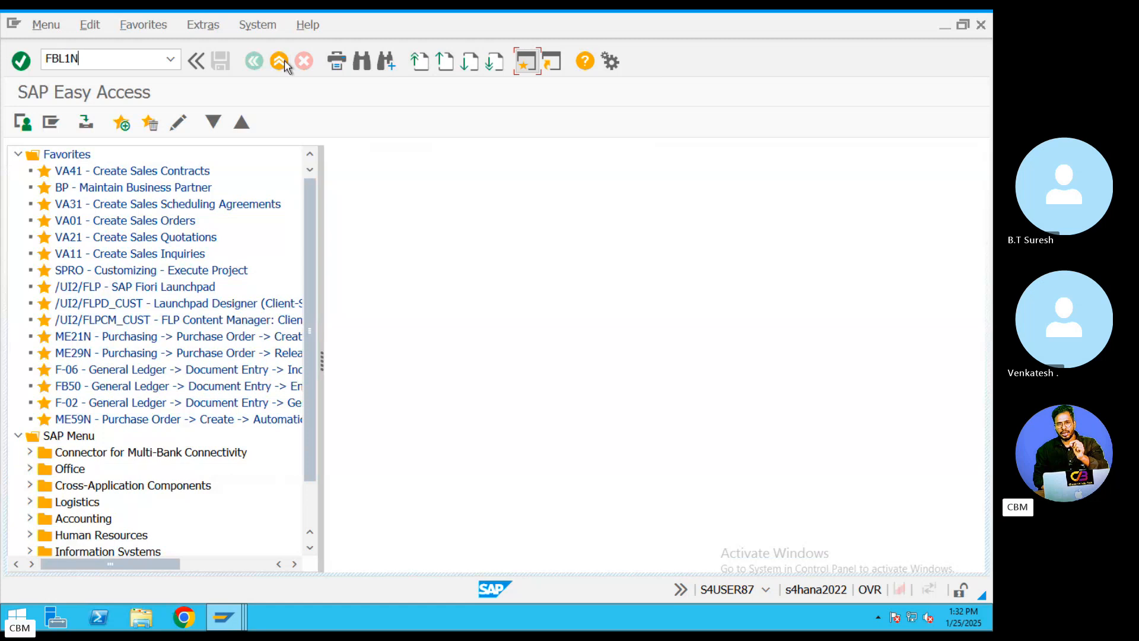
# - Display the supplier's open line items for company code ABRL with FBL1N and filter them by document date 25.01.2025
pyautogui.press('Return')
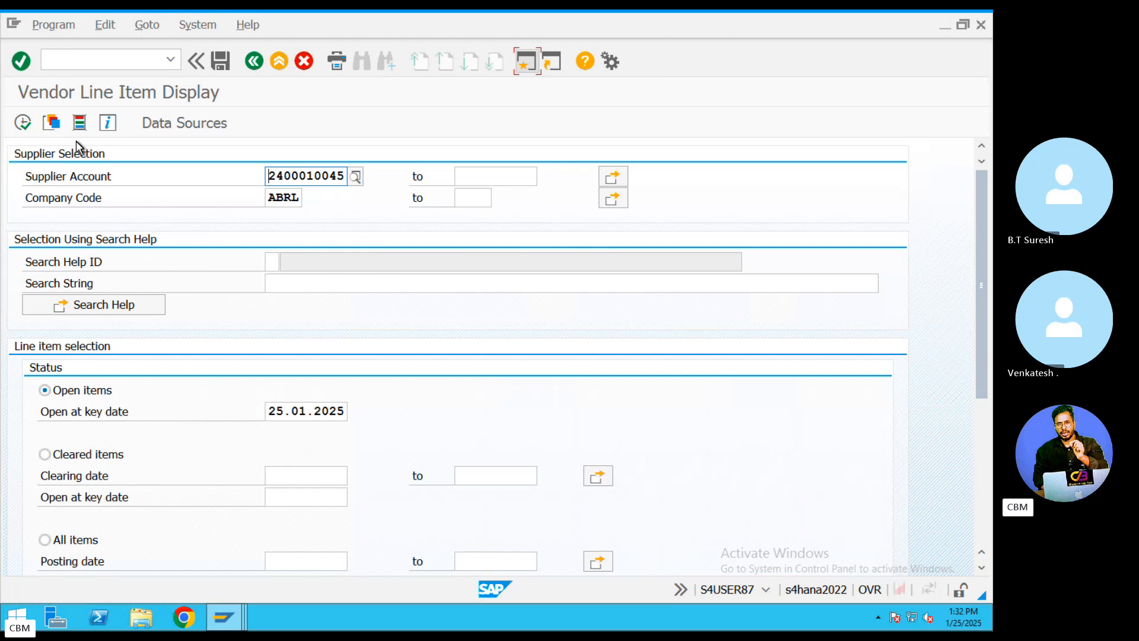
pyautogui.click(22, 122)
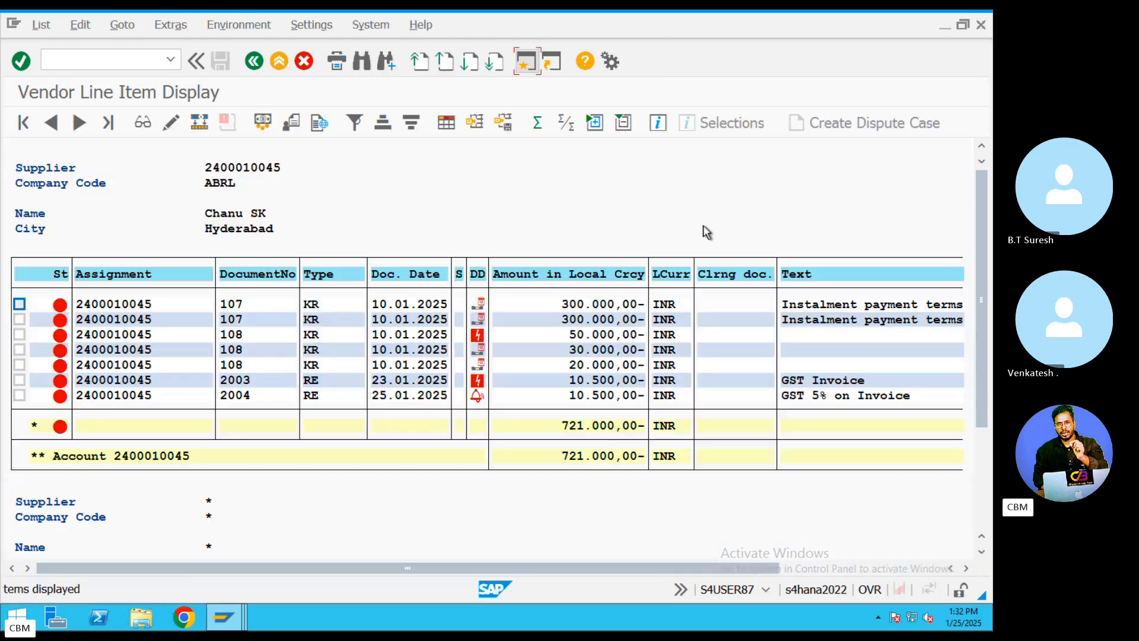
pyautogui.click(396, 275)
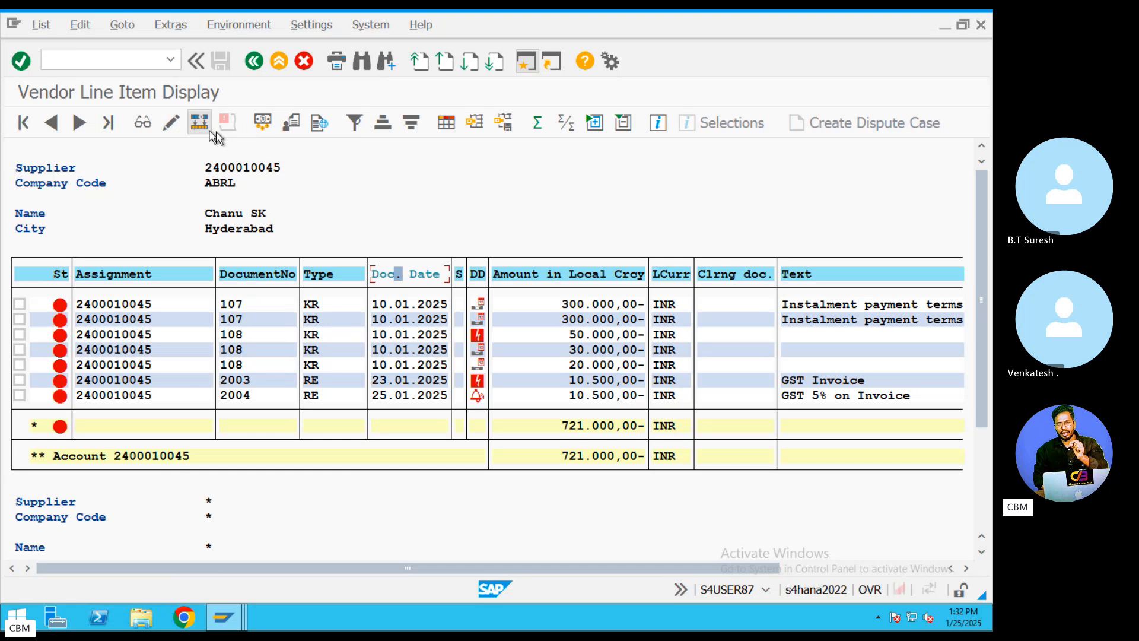
pyautogui.click(357, 124)
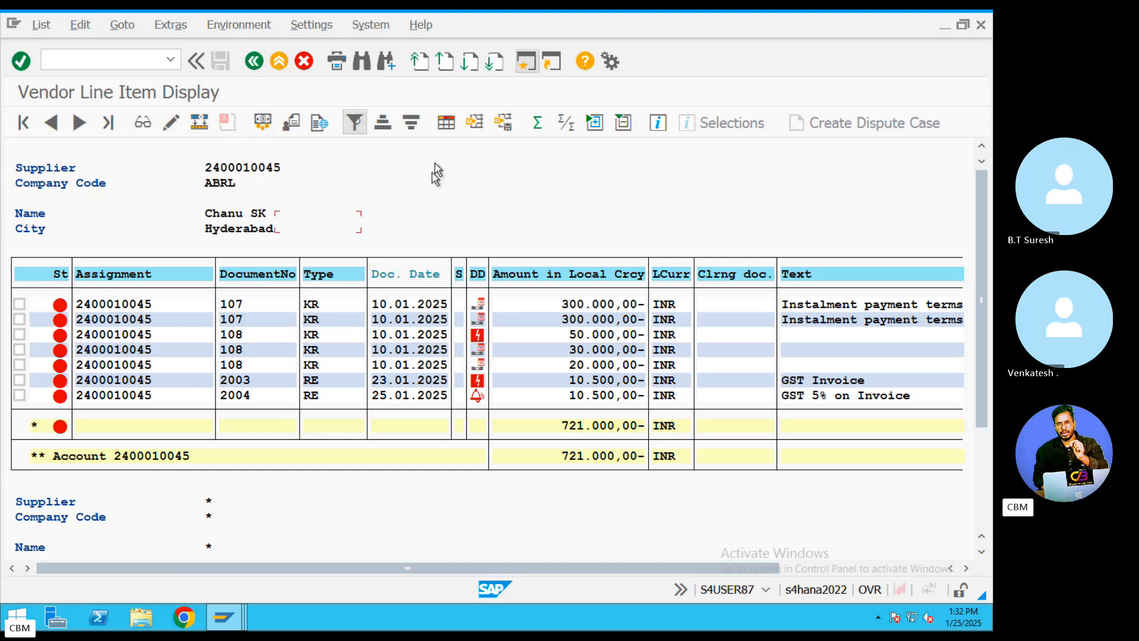
pyautogui.click(363, 222)
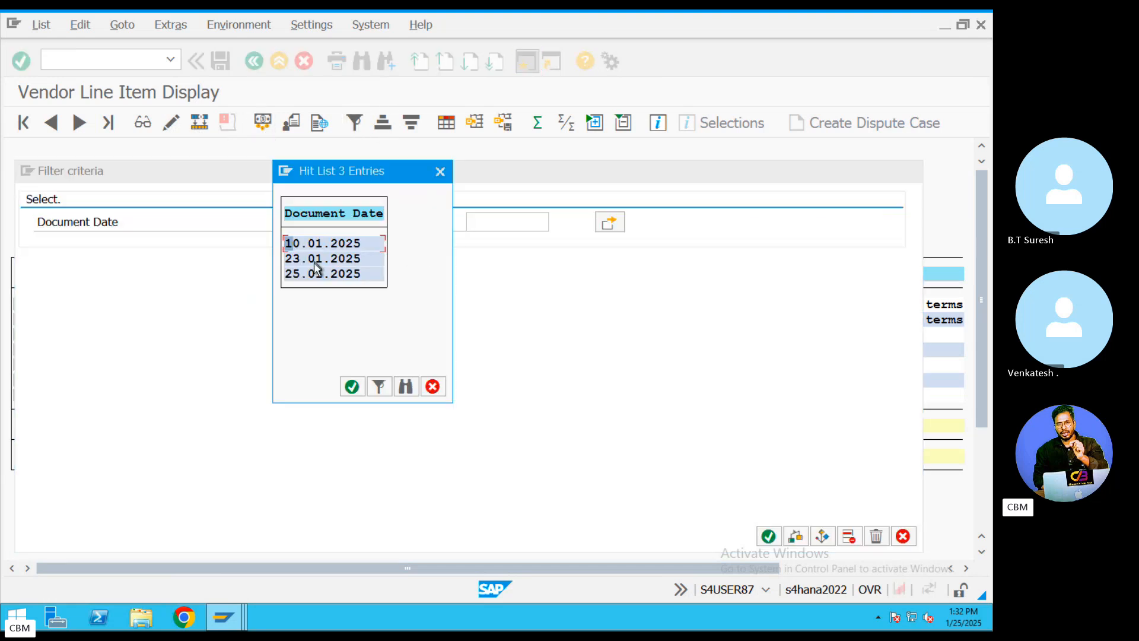
pyautogui.doubleClick(316, 274)
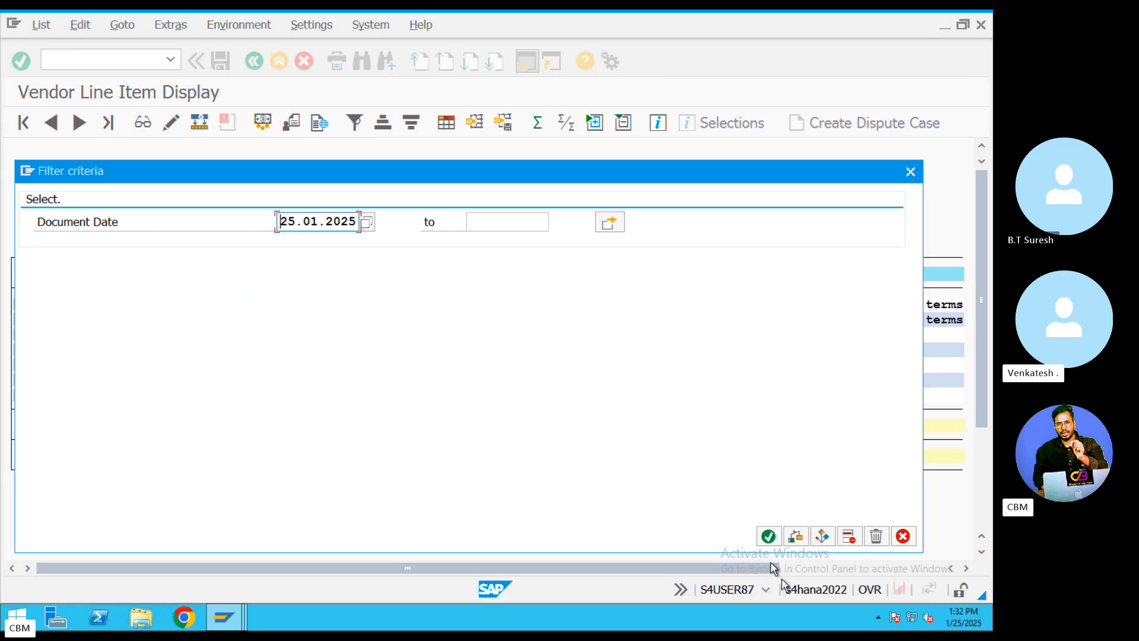
pyautogui.click(768, 536)
# - Check the amount and type of the filtered vendor invoice, view its line item details and go back
pyautogui.click(591, 307)
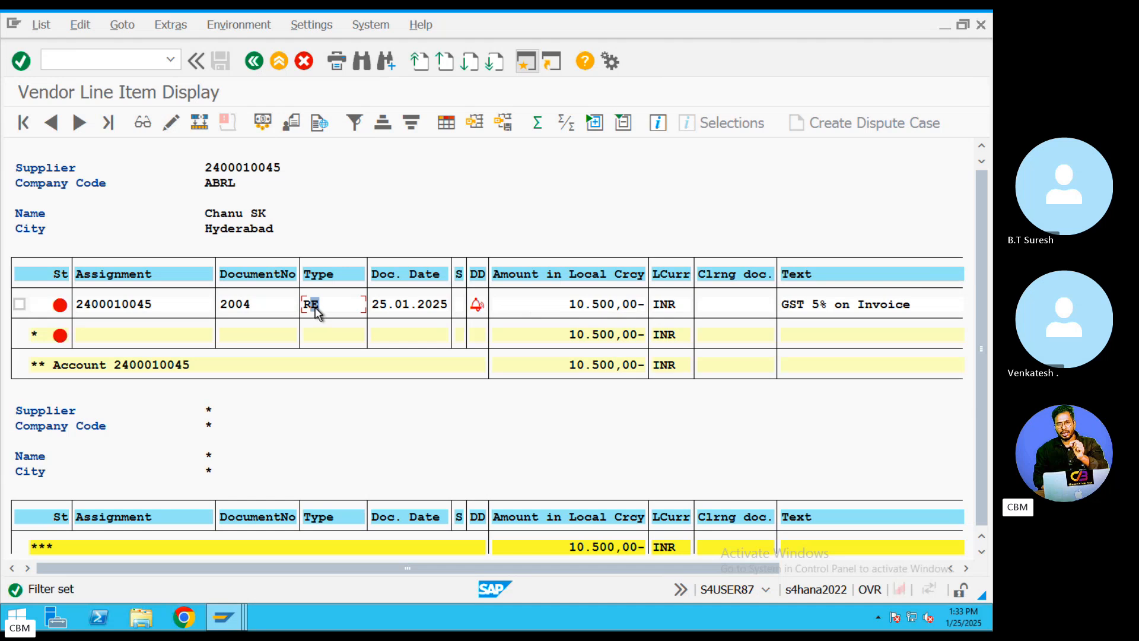
pyautogui.doubleClick(317, 313)
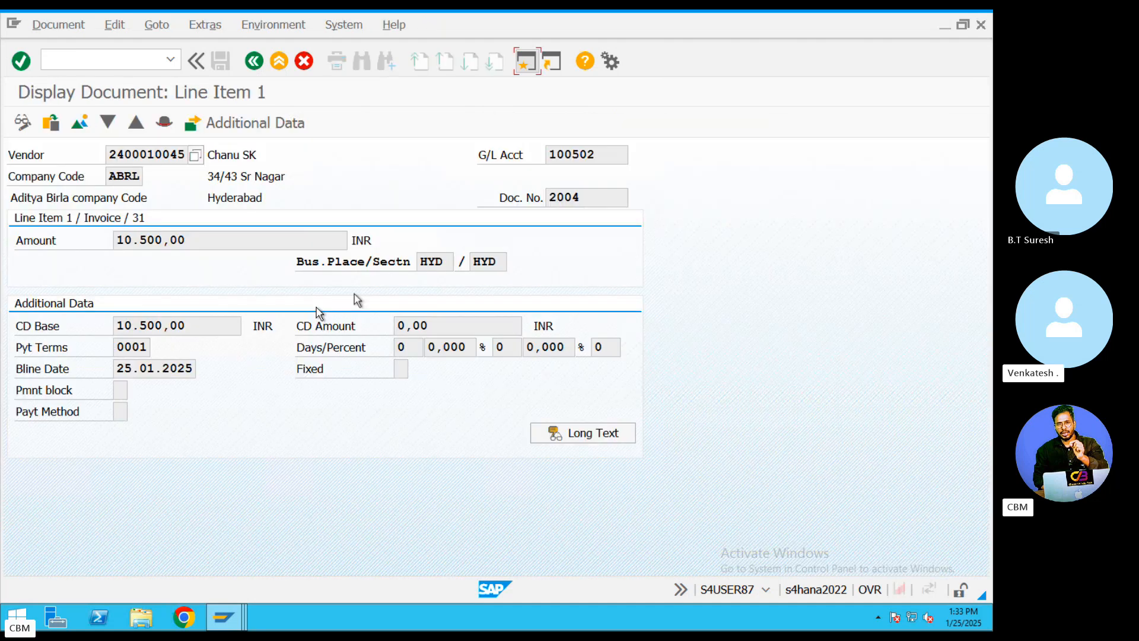
pyautogui.click(254, 60)
# - Display the customer's open line items for company code ABRL with FBL5N in a new session and check the invoice amount
pyautogui.click(528, 59)
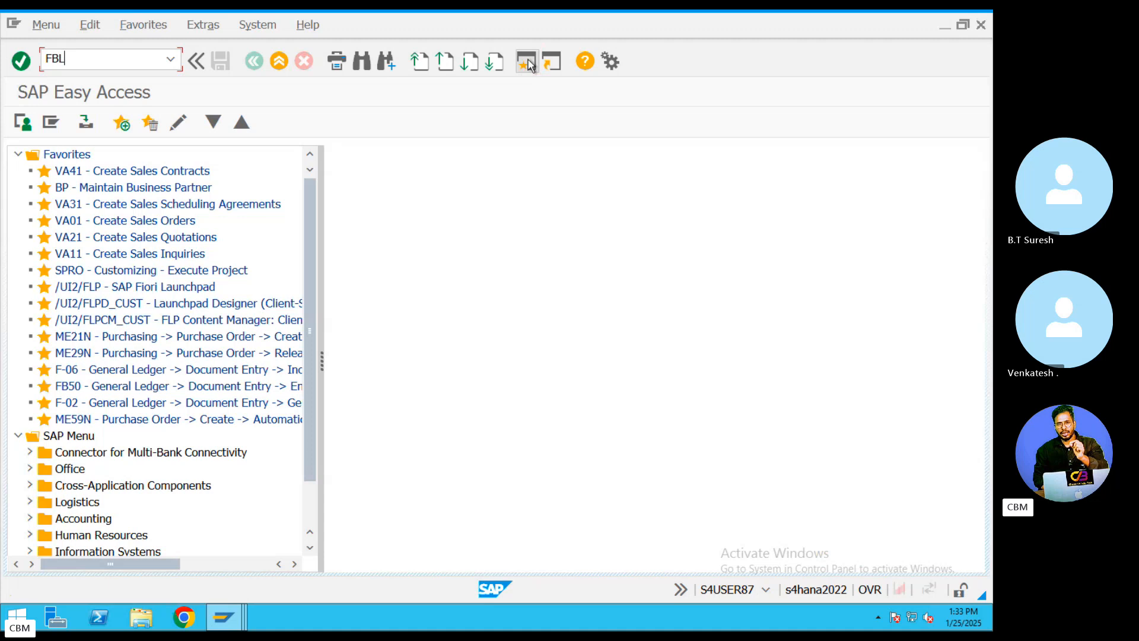
pyautogui.write('FBL5N')
pyautogui.press('Return')
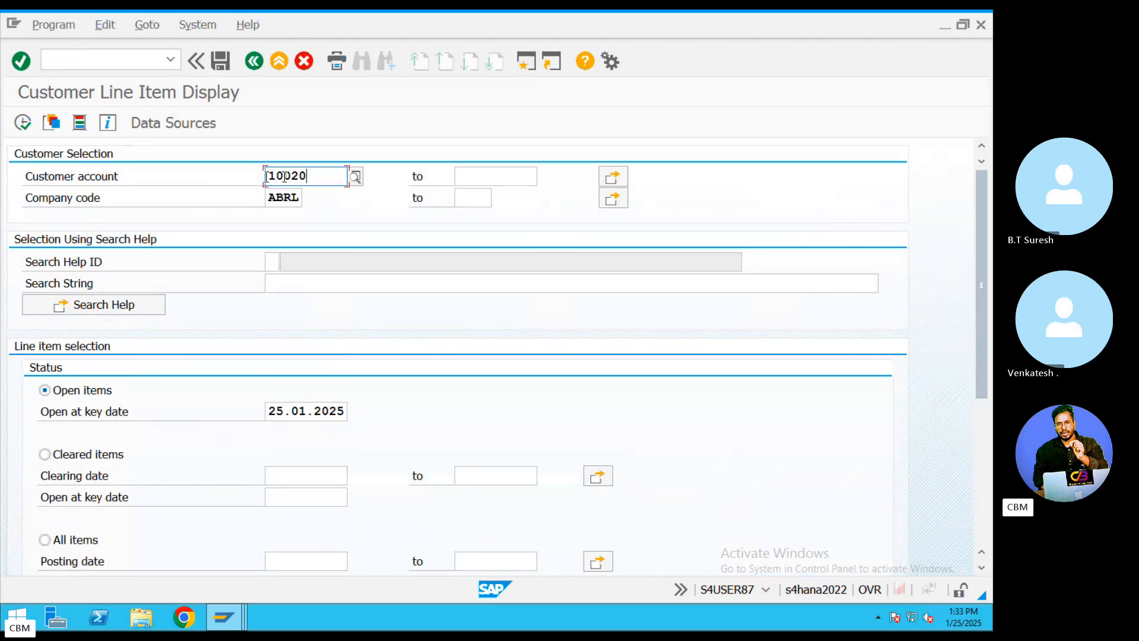
pyautogui.click(22, 122)
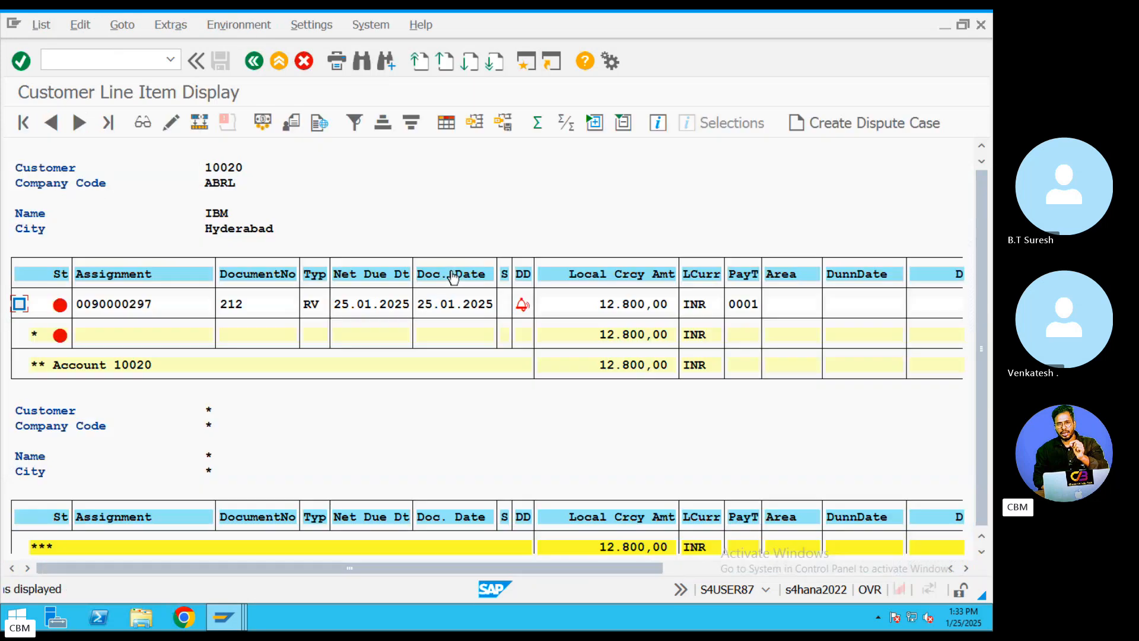
pyautogui.click(599, 308)
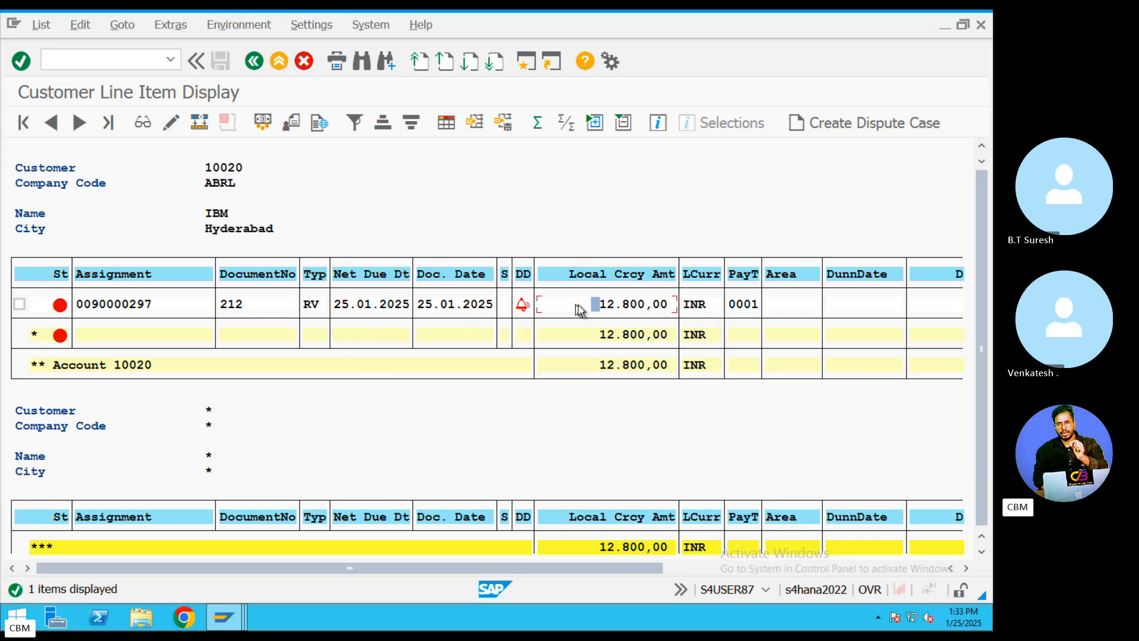
pyautogui.click(626, 304)
pyautogui.click(222, 617)
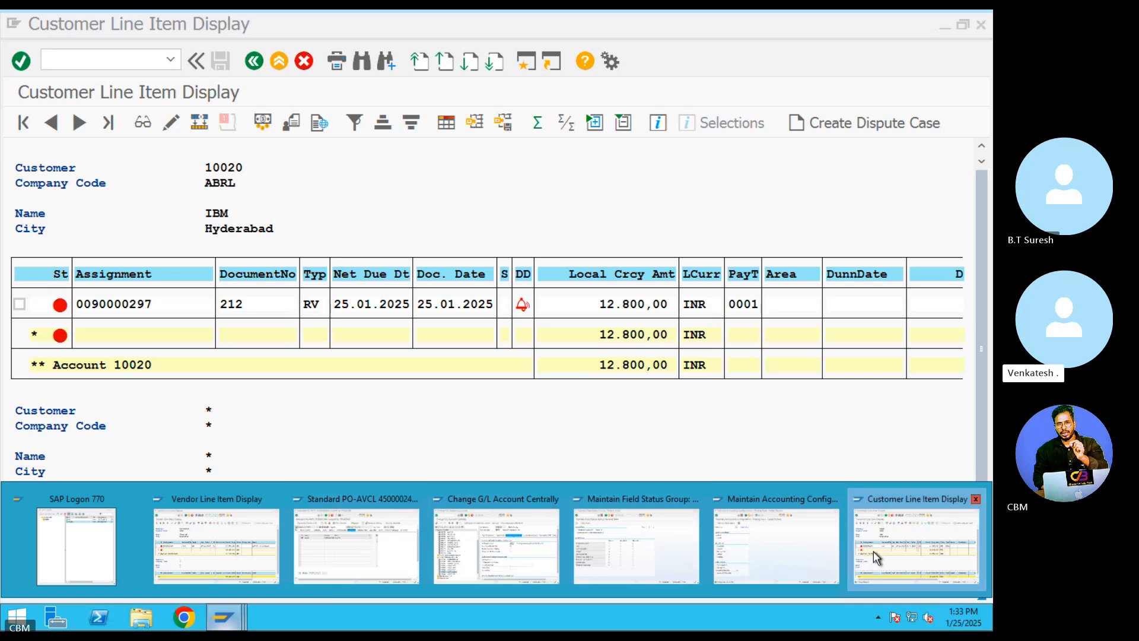
pyautogui.click(950, 547)
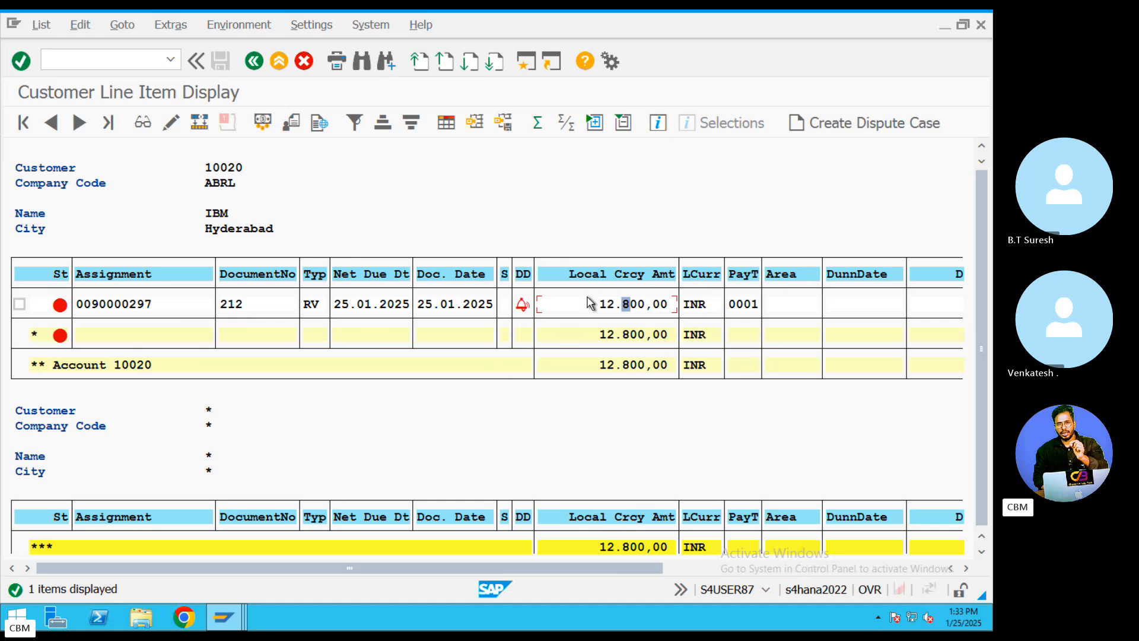
# - Set payment method 4 in the additional data of the customer invoice line item and save the change
pyautogui.doubleClick(137, 300)
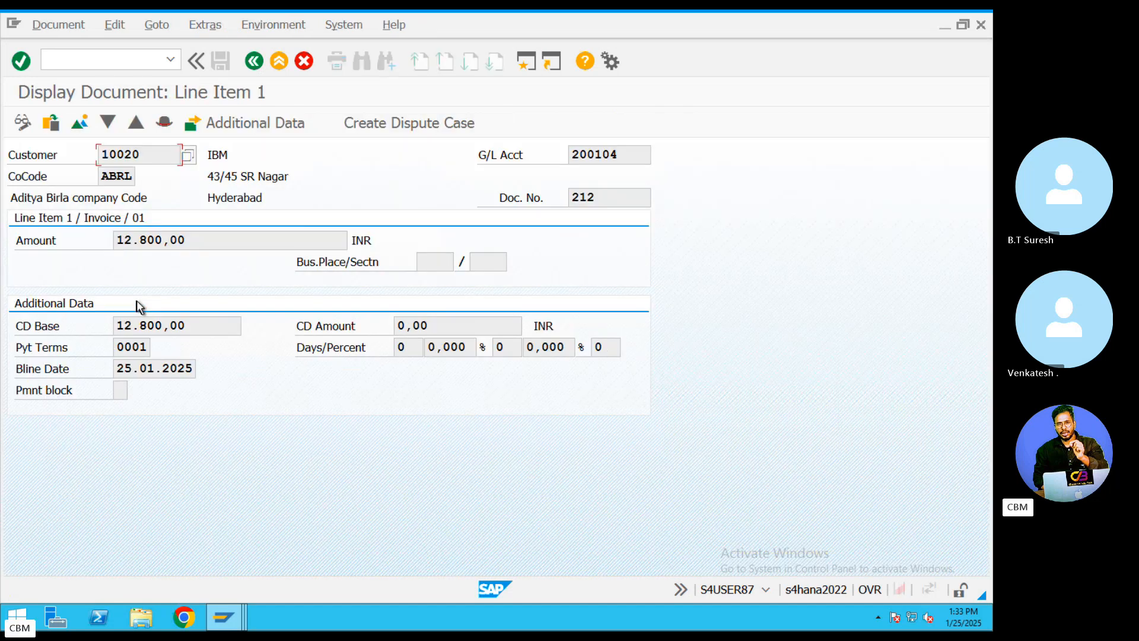
pyautogui.click(23, 122)
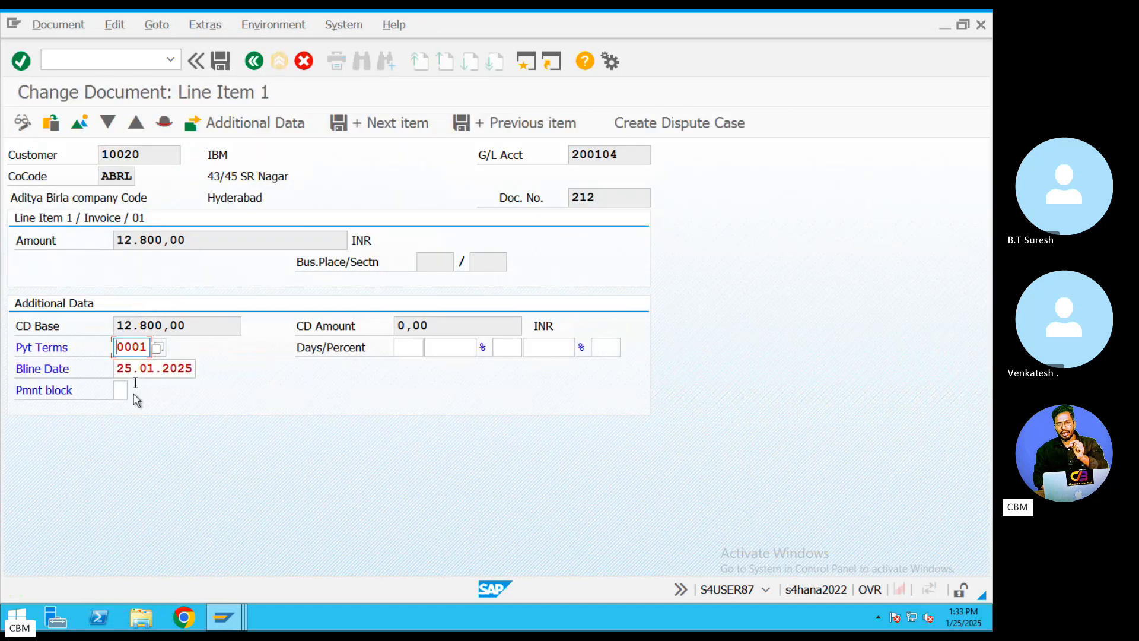
pyautogui.click(234, 124)
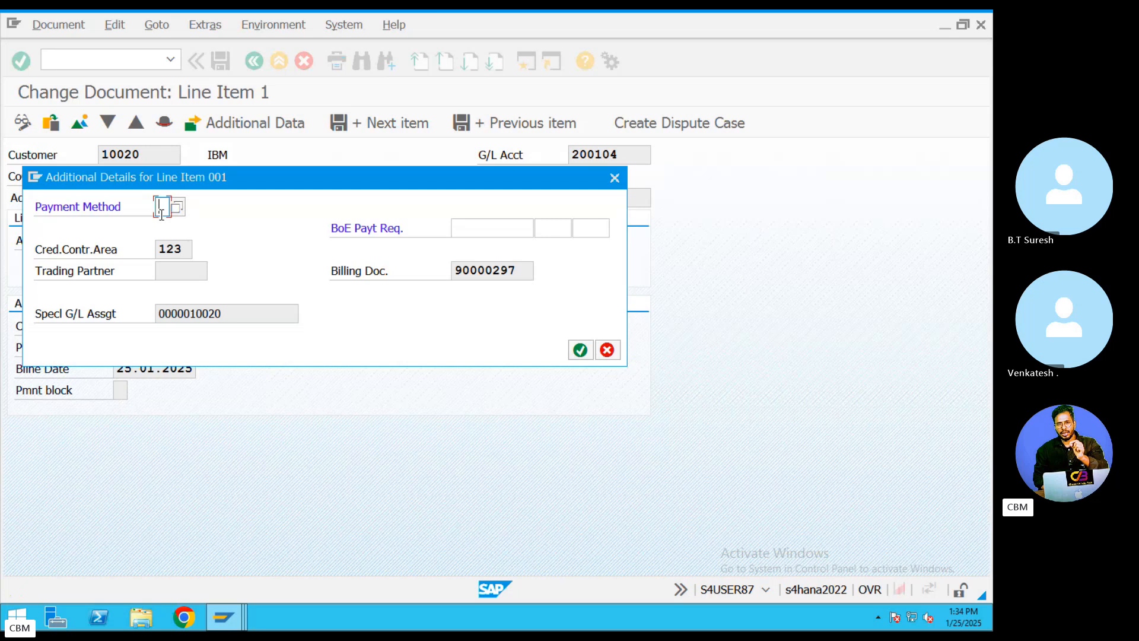
pyautogui.write('4')
pyautogui.click(580, 349)
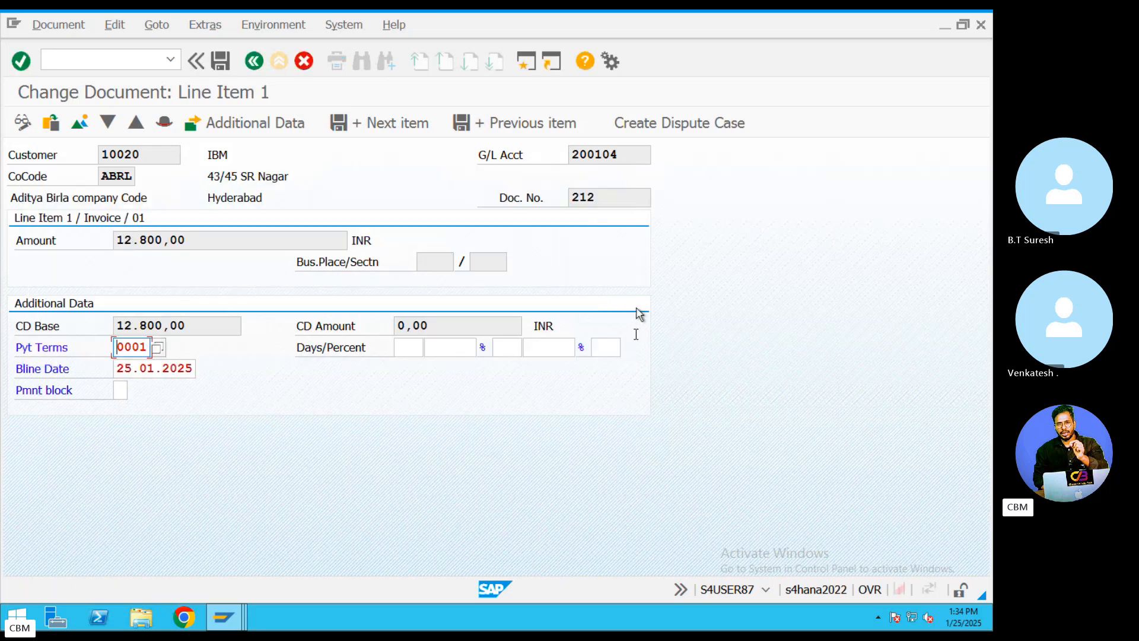
pyautogui.click(220, 60)
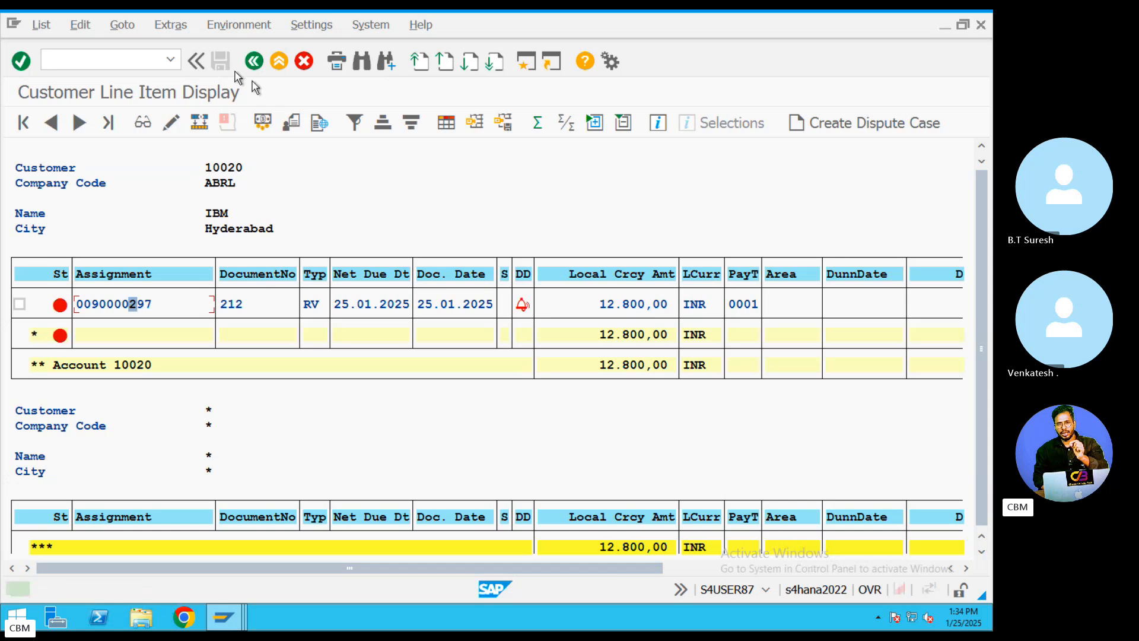
# - Start automatic payment transaction F110 in a new session with run date 25.01.2025 and identification TEST1
pyautogui.click(526, 61)
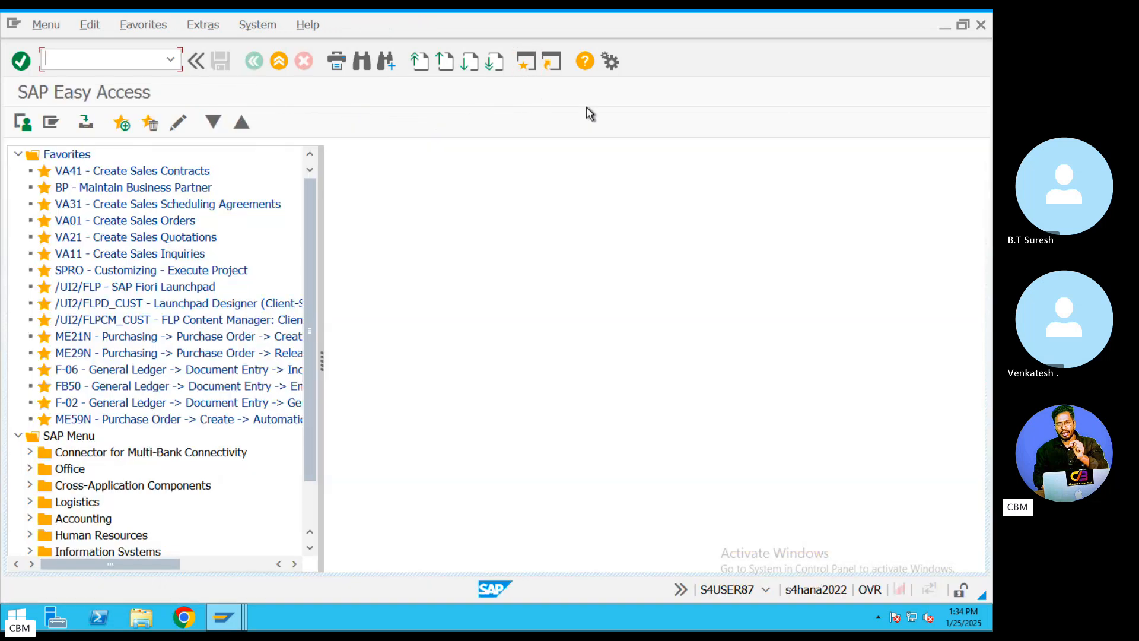
pyautogui.write('F110')
pyautogui.press('Return')
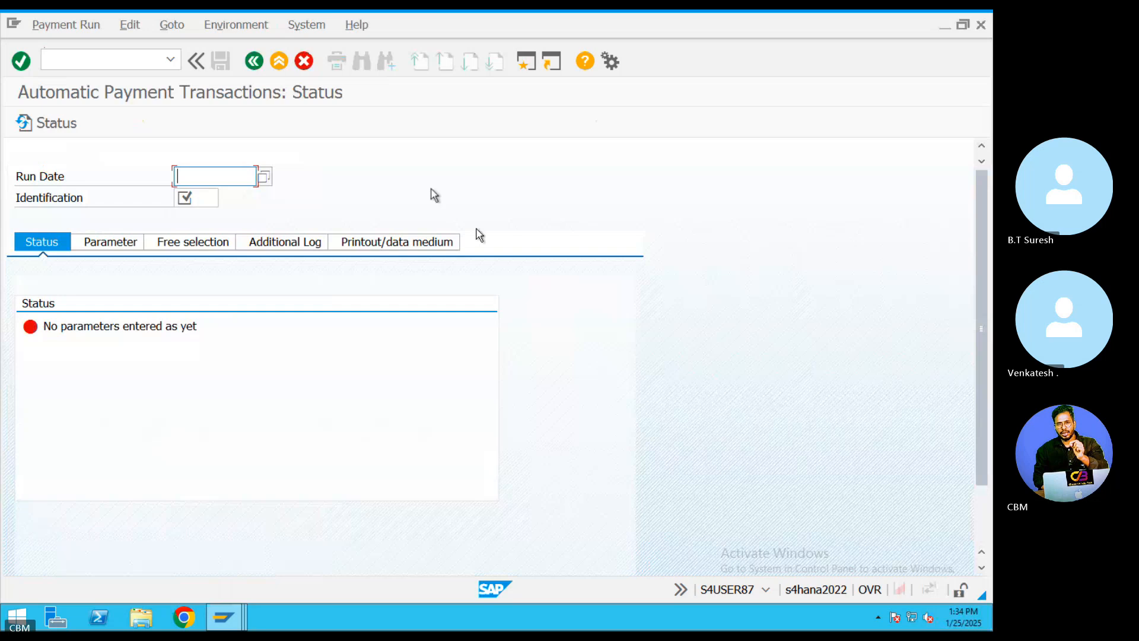
pyautogui.click(282, 62)
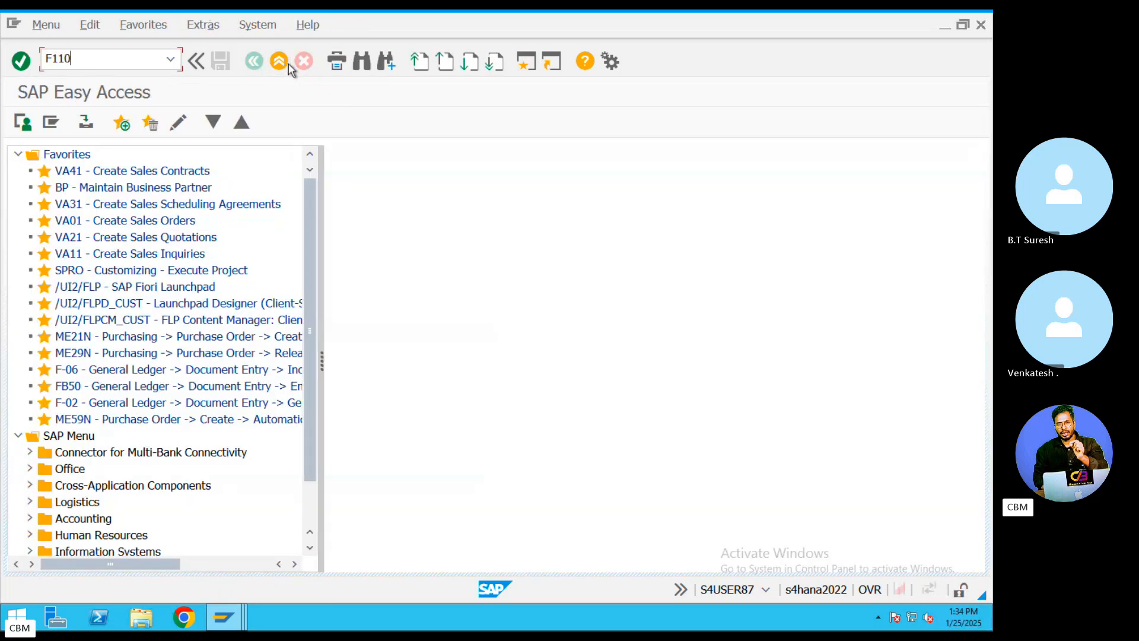
pyautogui.press('Return')
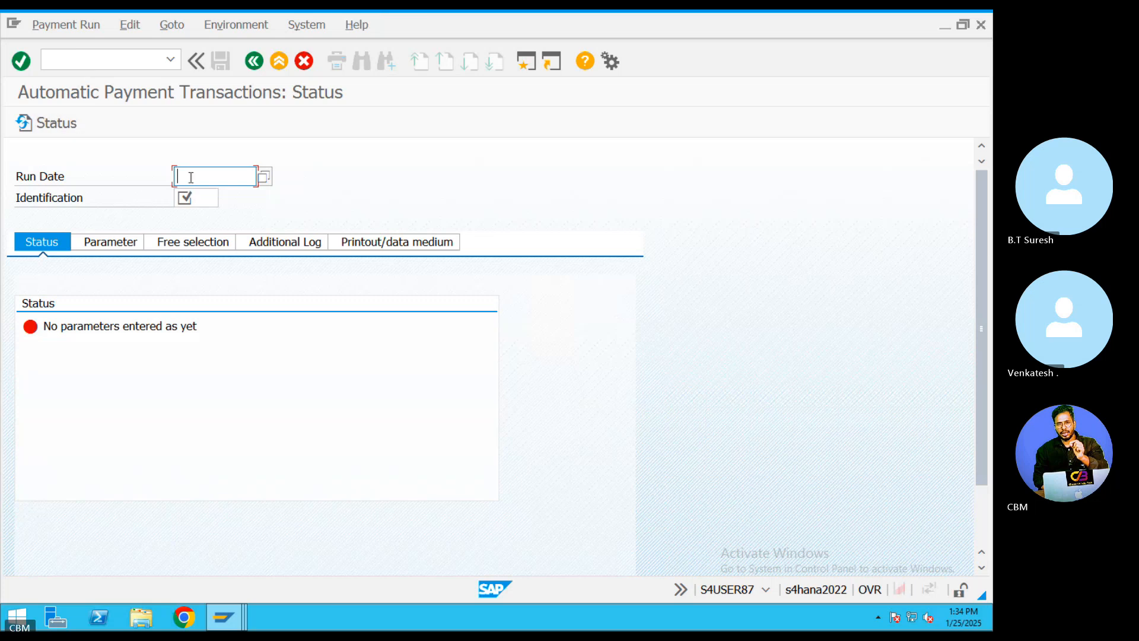
pyautogui.write('25.01.')
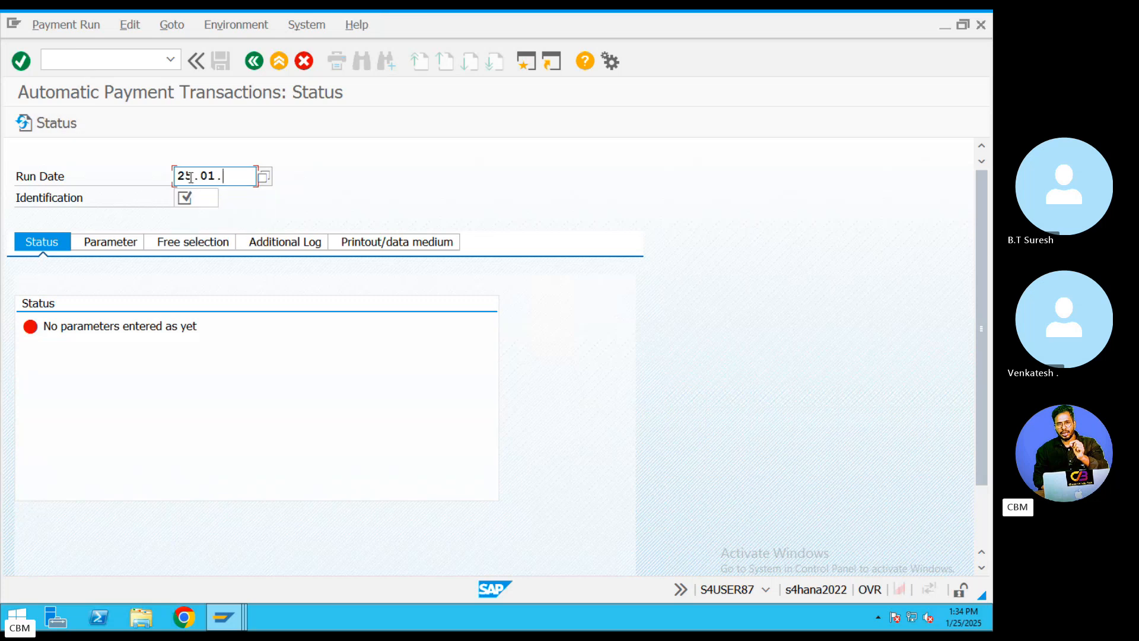
pyautogui.write('2025')
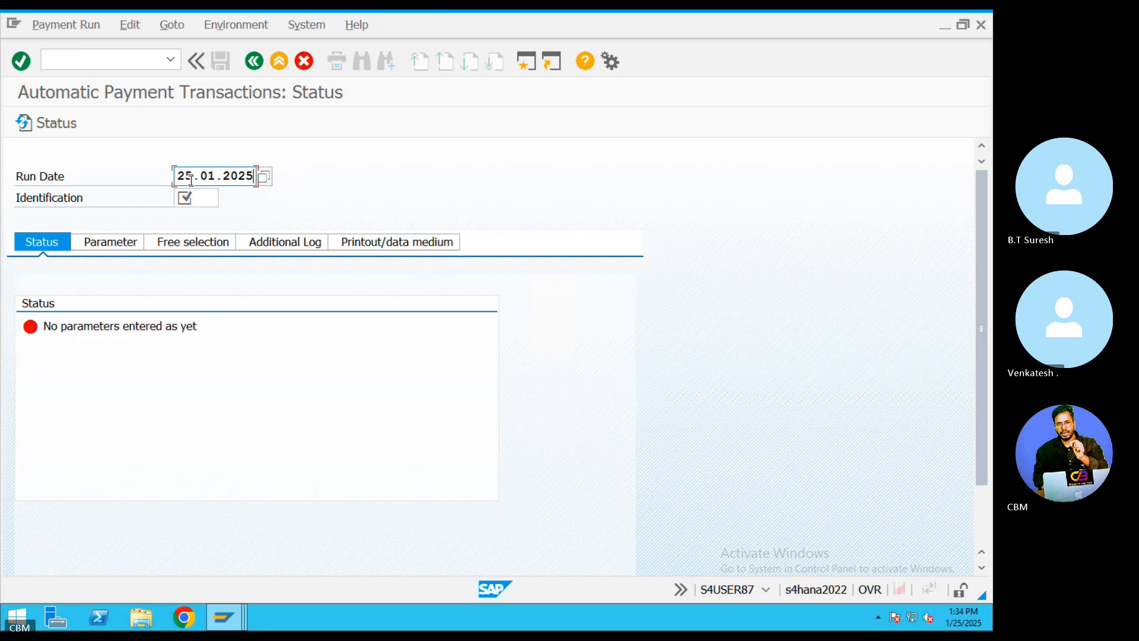
pyautogui.click(191, 198)
pyautogui.write('TES')
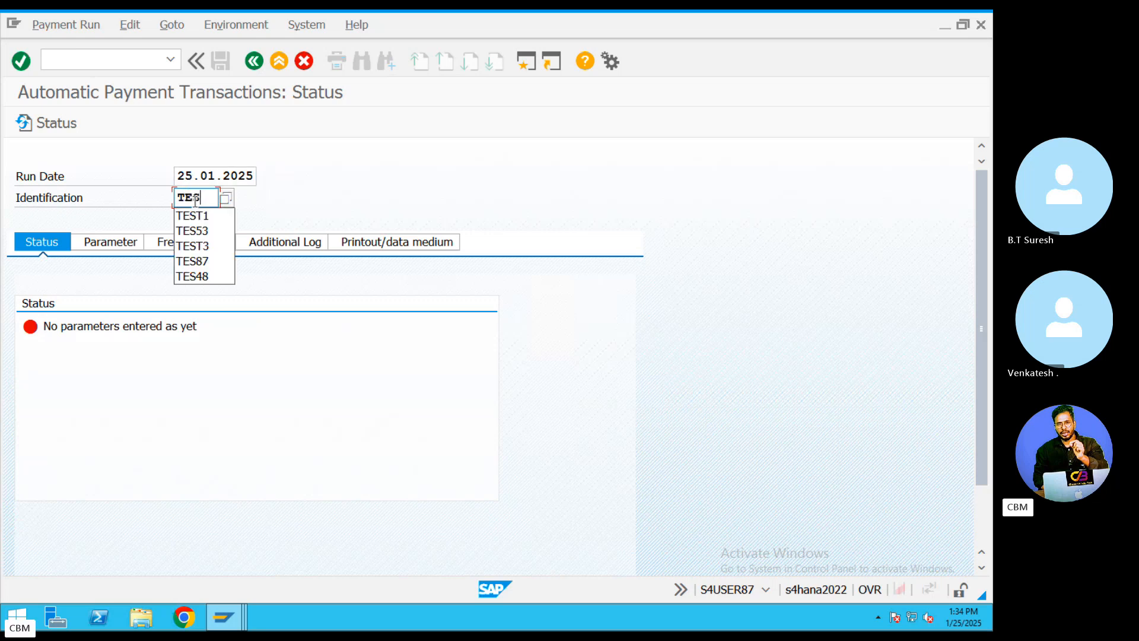
pyautogui.write('T1')
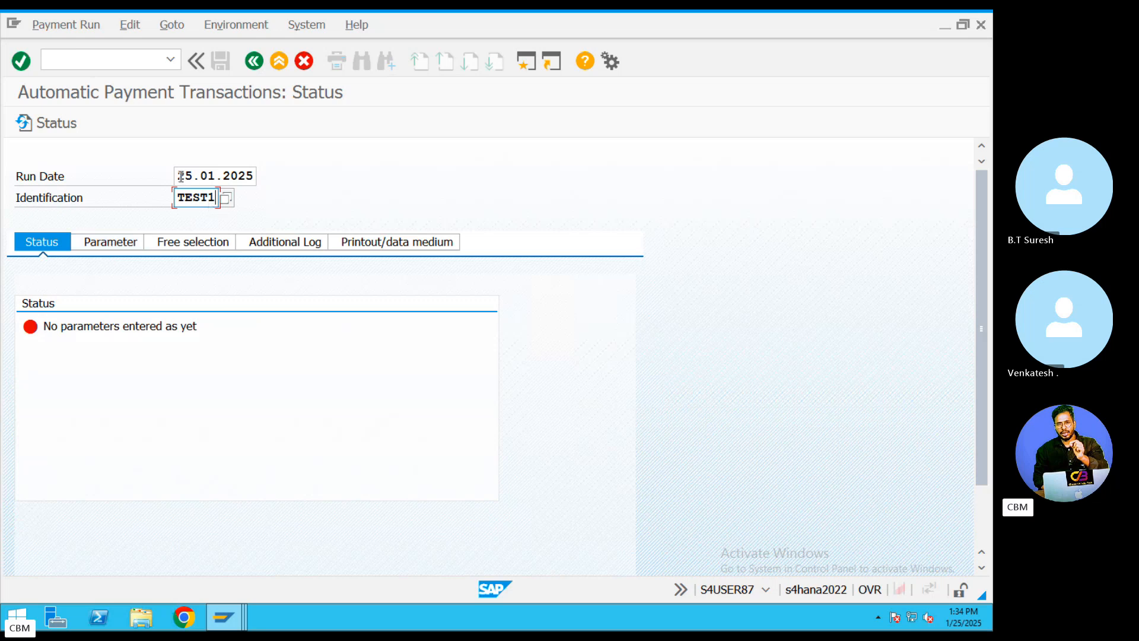
pyautogui.moveTo(181, 176); pyautogui.dragTo(285, 179)
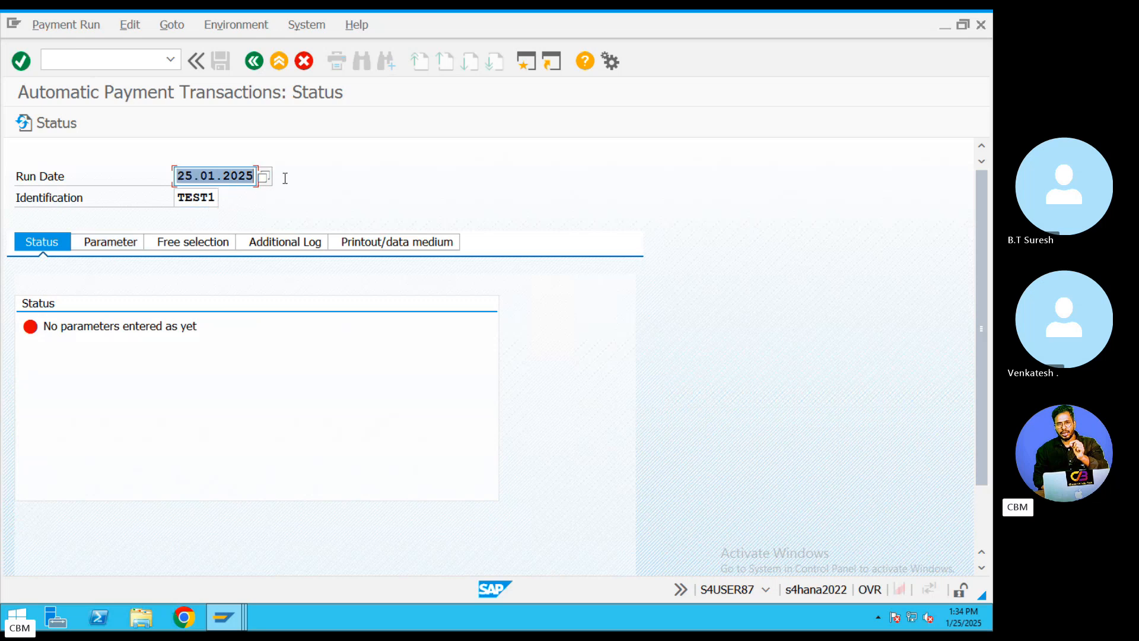
# - Enter company code ABRL with payment methods 42 and next posting date 26.01.2025 in the payment run parameters
pyautogui.click(117, 242)
pyautogui.click(229, 368)
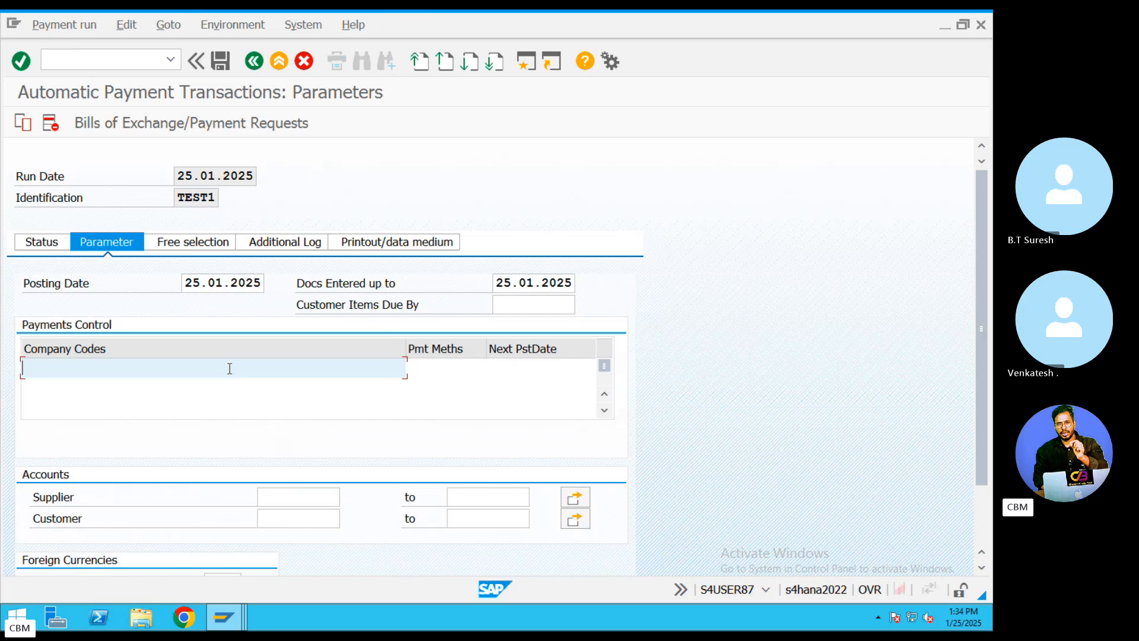
pyautogui.write('ABRL')
pyautogui.click(429, 374)
pyautogui.write('2')
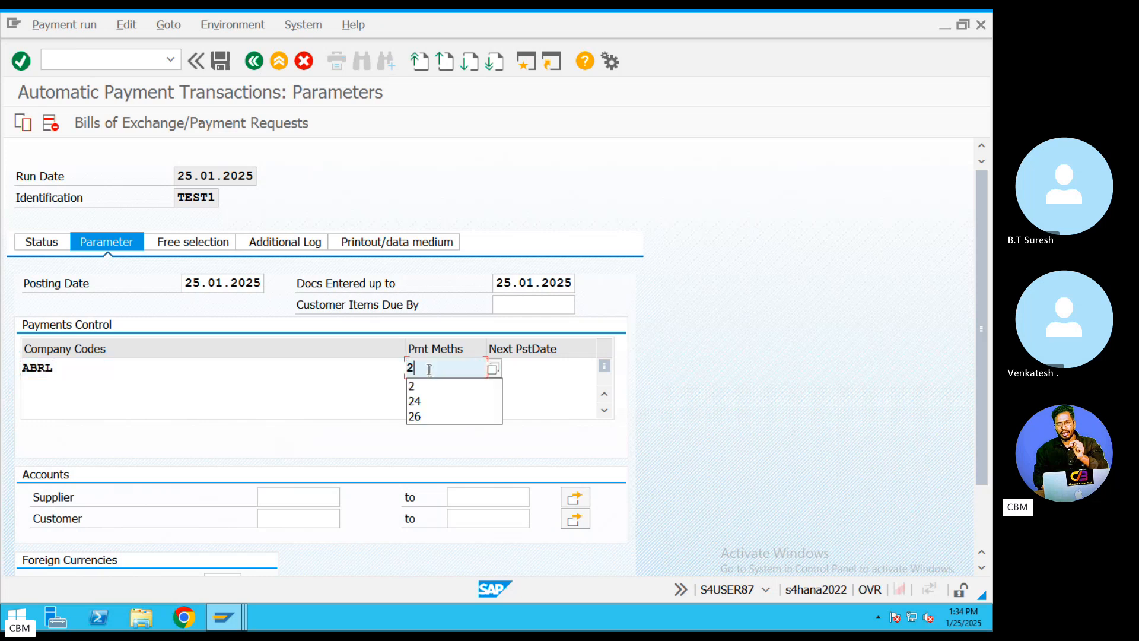
pyautogui.moveTo(429, 370); pyautogui.dragTo(398, 367)
pyautogui.write('4')
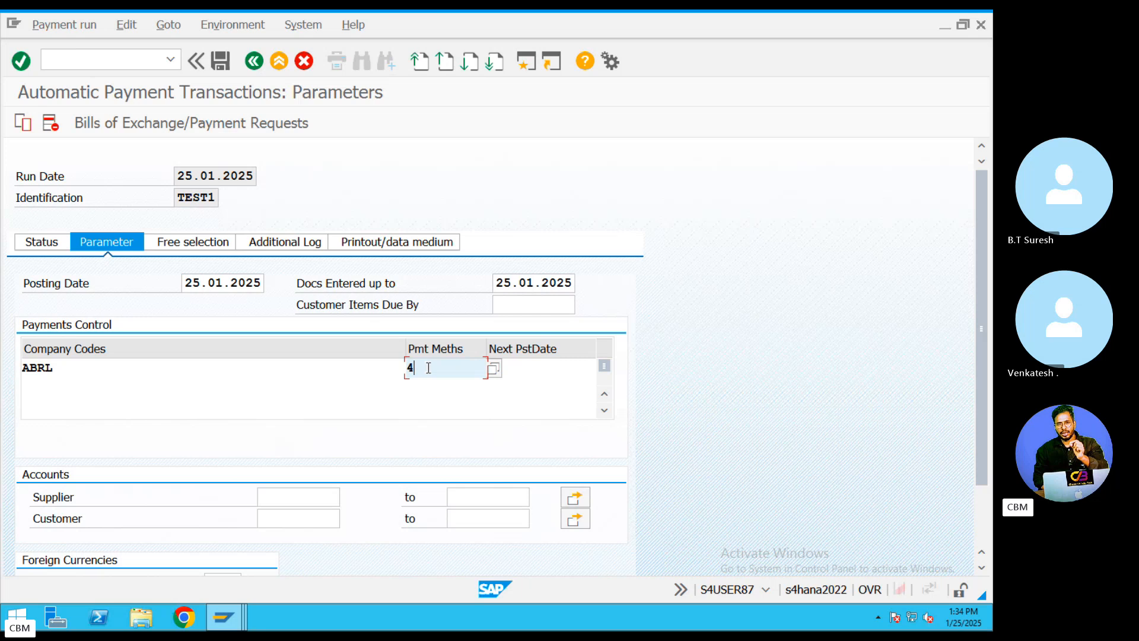
pyautogui.write('1')
pyautogui.press('BackSpace')
pyautogui.write('2')
pyautogui.press('BackSpace')
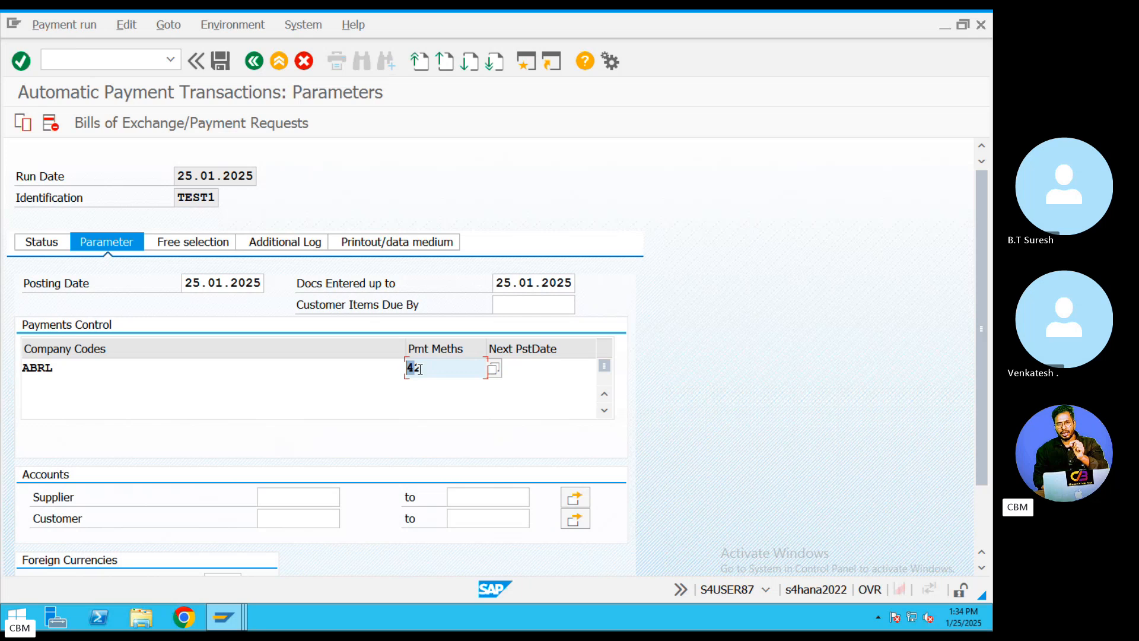
pyautogui.click(528, 372)
pyautogui.write('26.01.2')
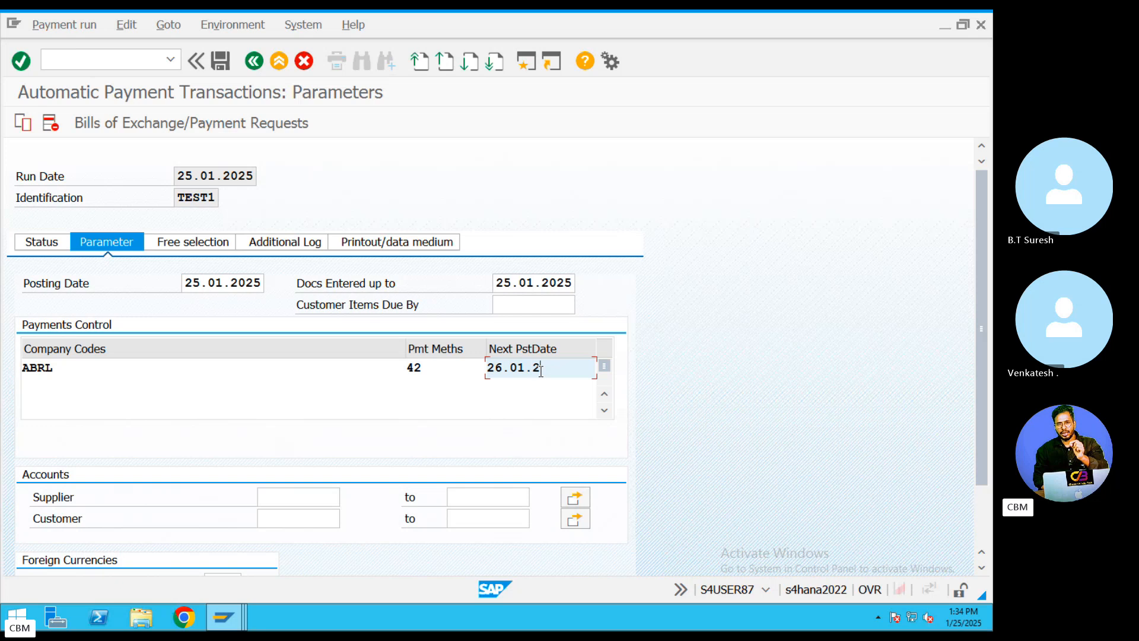
pyautogui.write('025')
# - Select the supplier and customer accounts for the payment run using the ABRL company code search helps
pyautogui.click(305, 496)
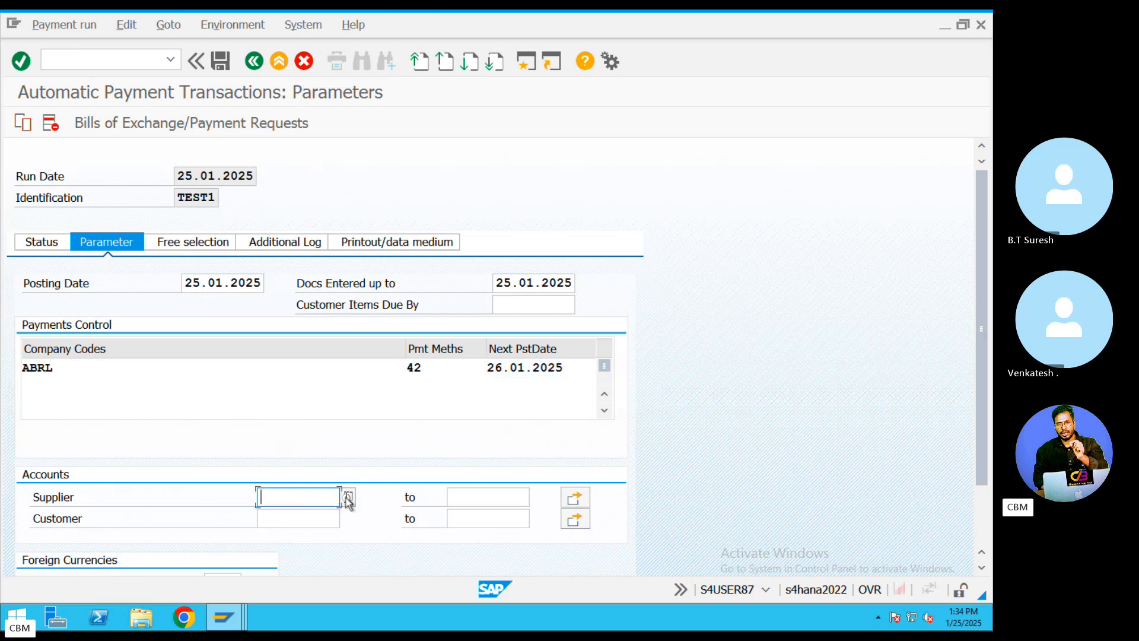
pyautogui.press('F4')
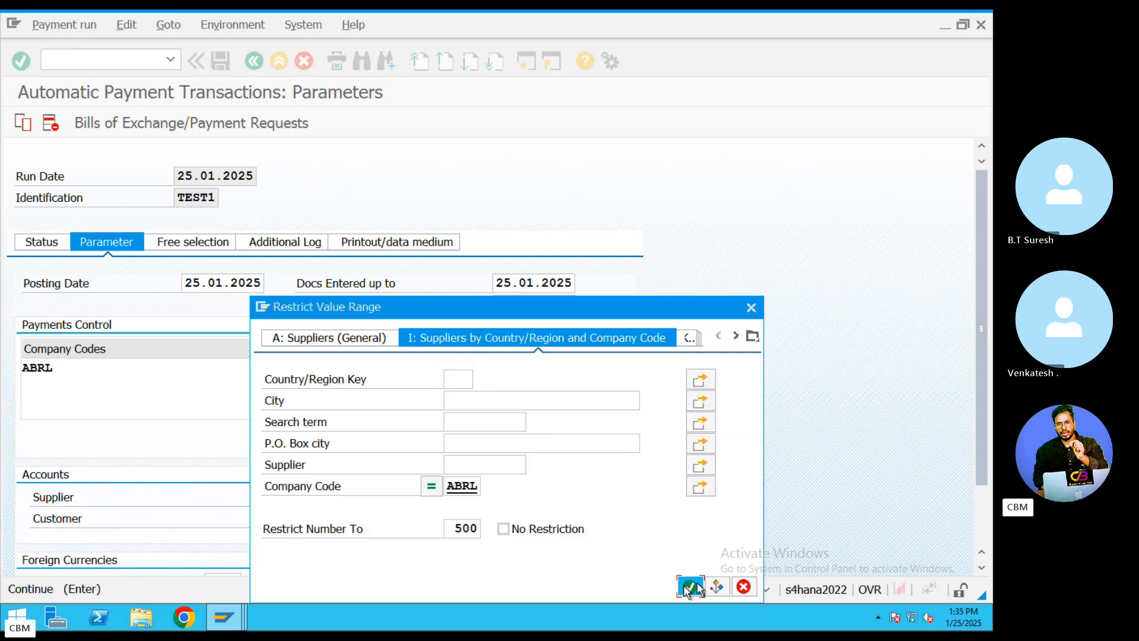
pyautogui.click(684, 588)
pyautogui.doubleClick(343, 486)
pyautogui.click(297, 518)
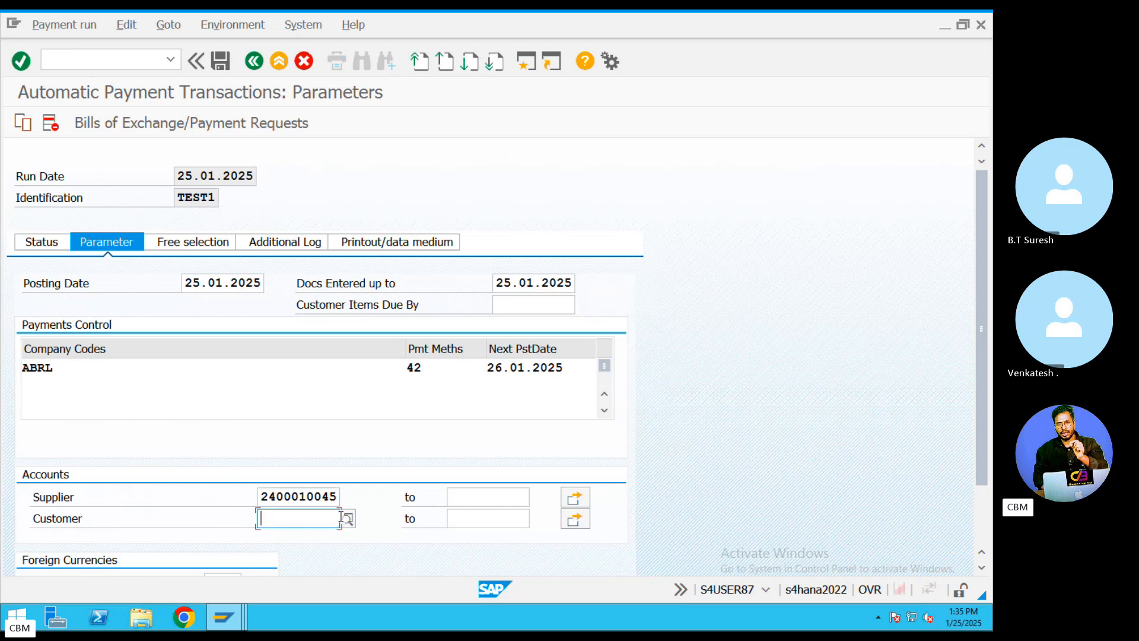
pyautogui.click(349, 522)
pyautogui.click(684, 587)
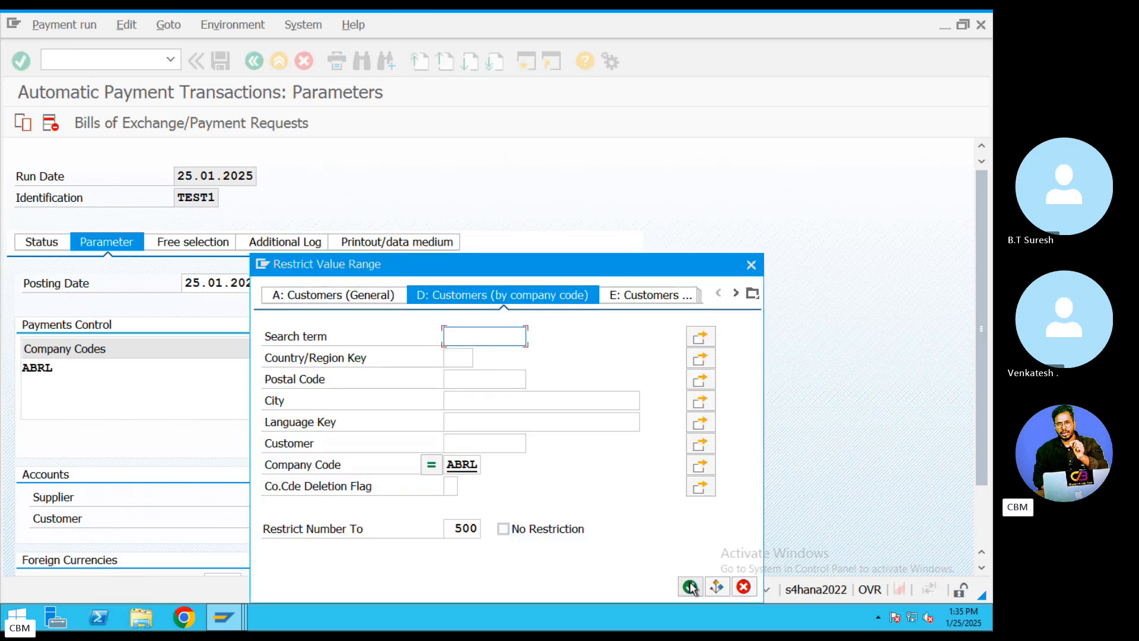
pyautogui.doubleClick(309, 485)
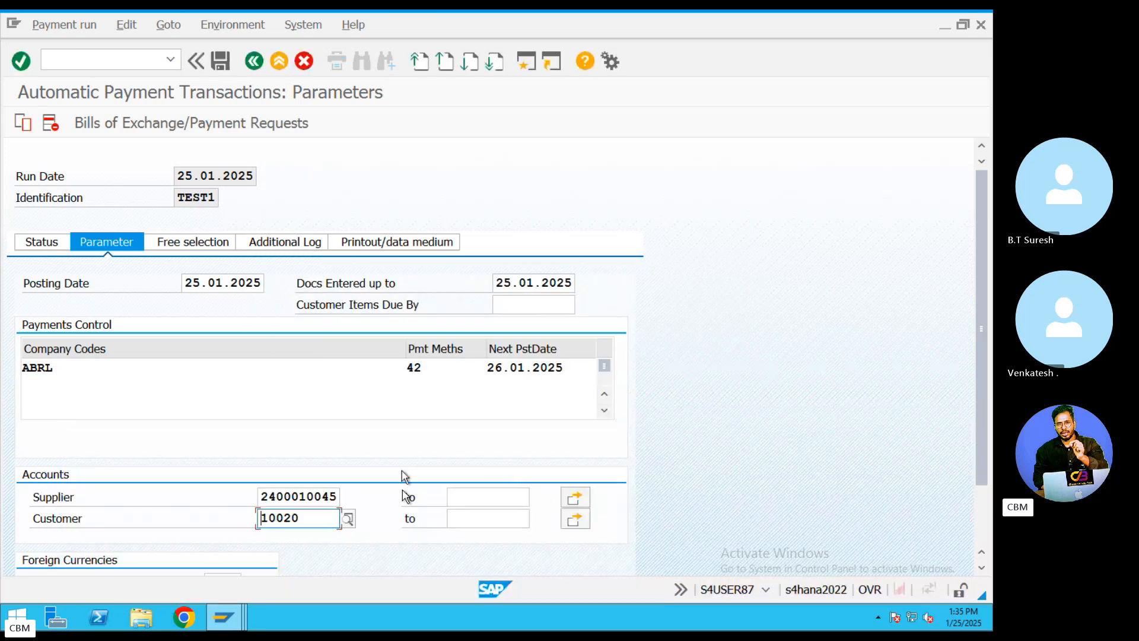
# - Open the payment run's free selection and look up the invoice's document number in the vendor line item display session
pyautogui.click(176, 248)
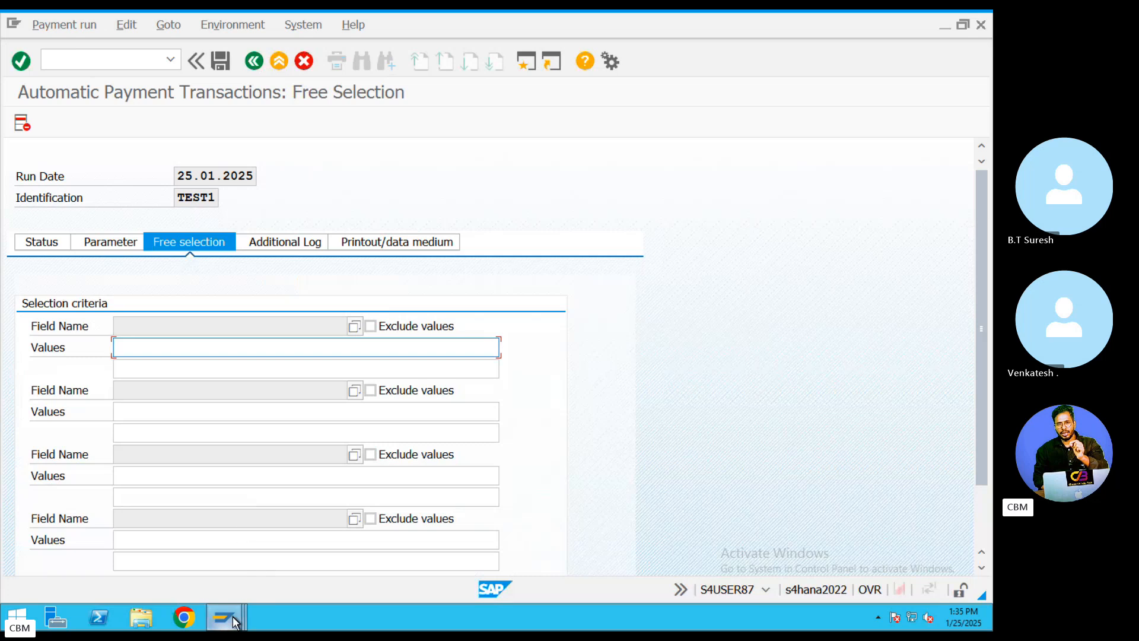
pyautogui.moveTo(238, 617)
pyautogui.click(196, 552)
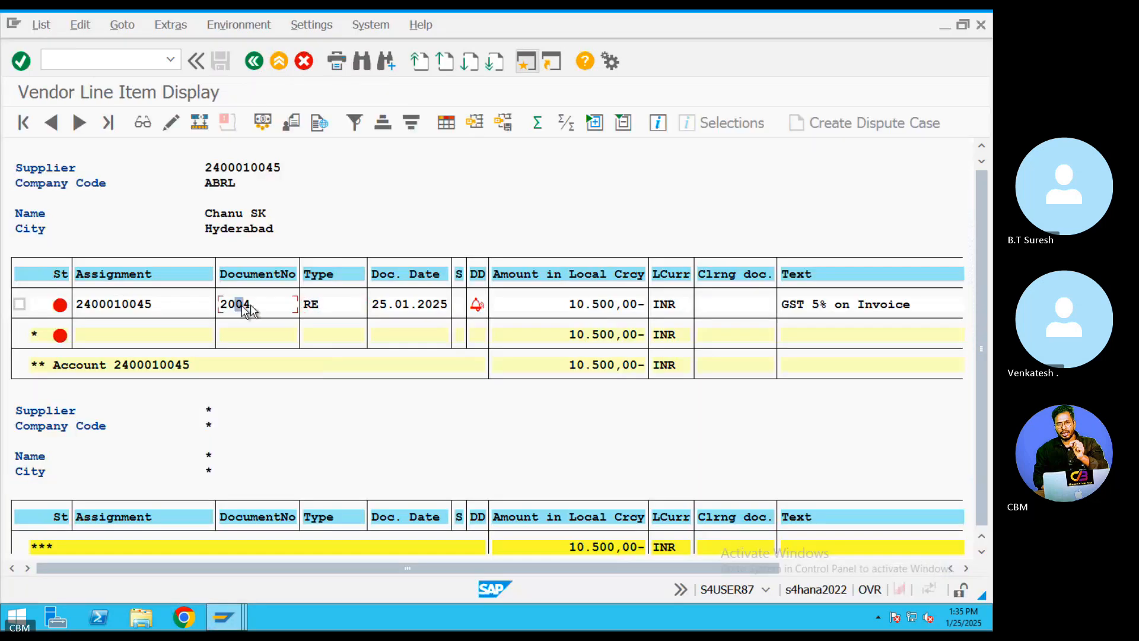
pyautogui.click(246, 306)
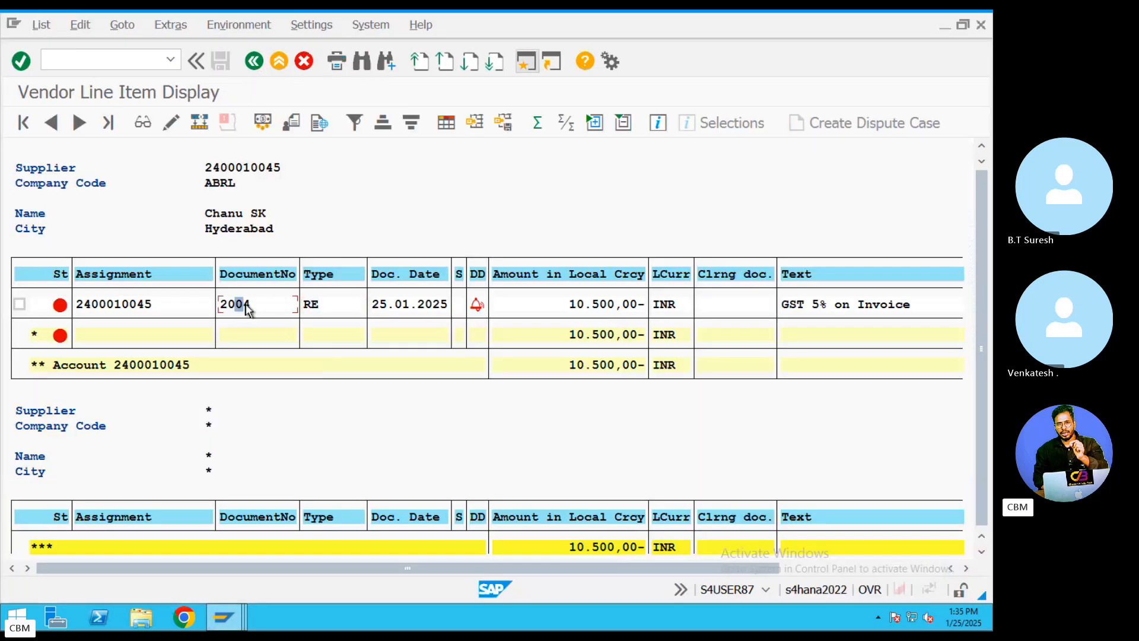
pyautogui.click(223, 617)
pyautogui.click(917, 569)
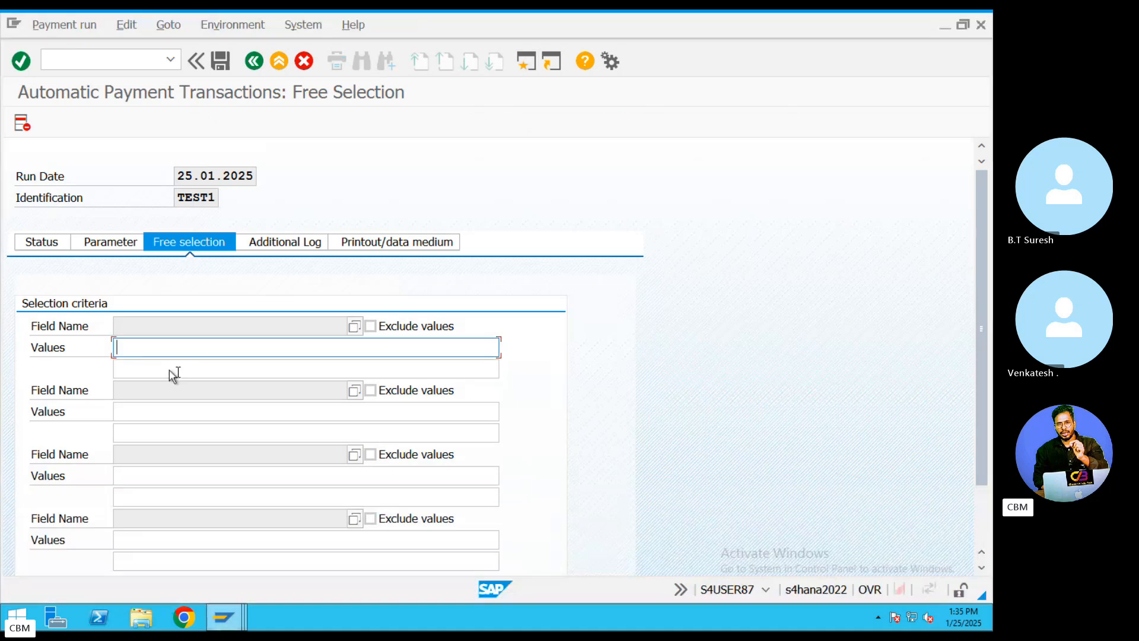
pyautogui.click(353, 328)
pyautogui.doubleClick(206, 294)
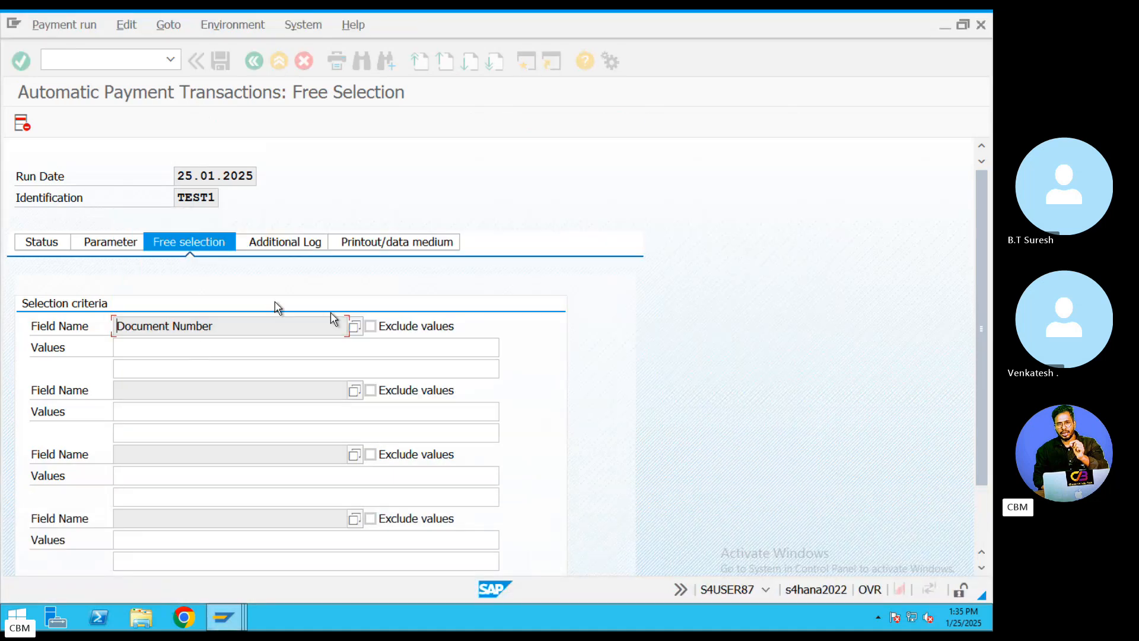
pyautogui.click(186, 350)
pyautogui.write('0')
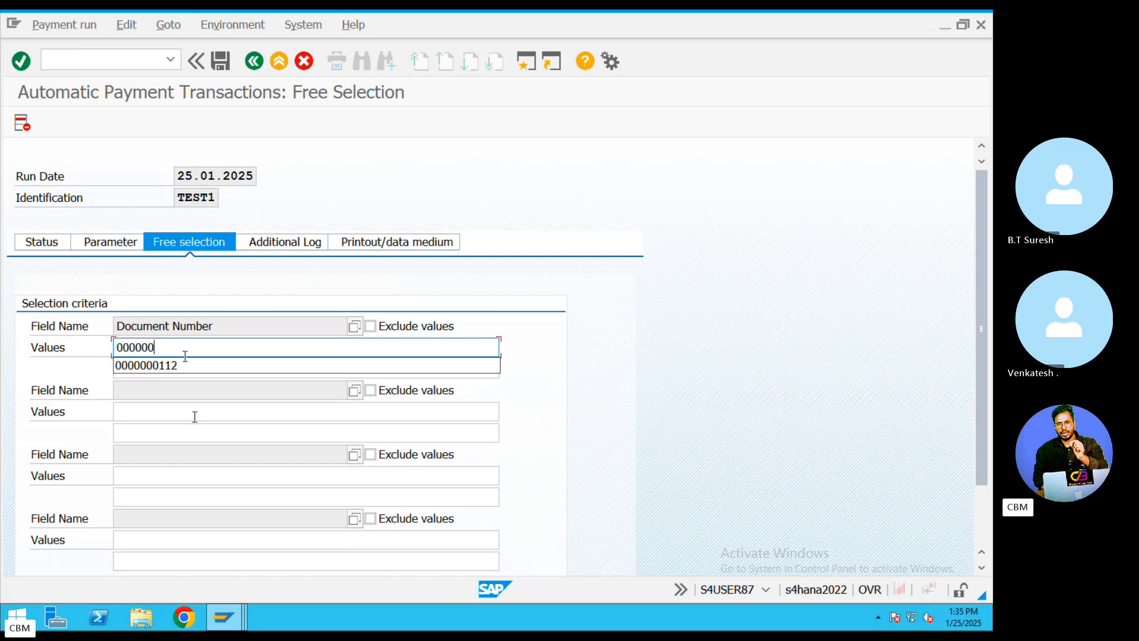
pyautogui.write('00000')
pyautogui.click(231, 611)
pyautogui.click(237, 567)
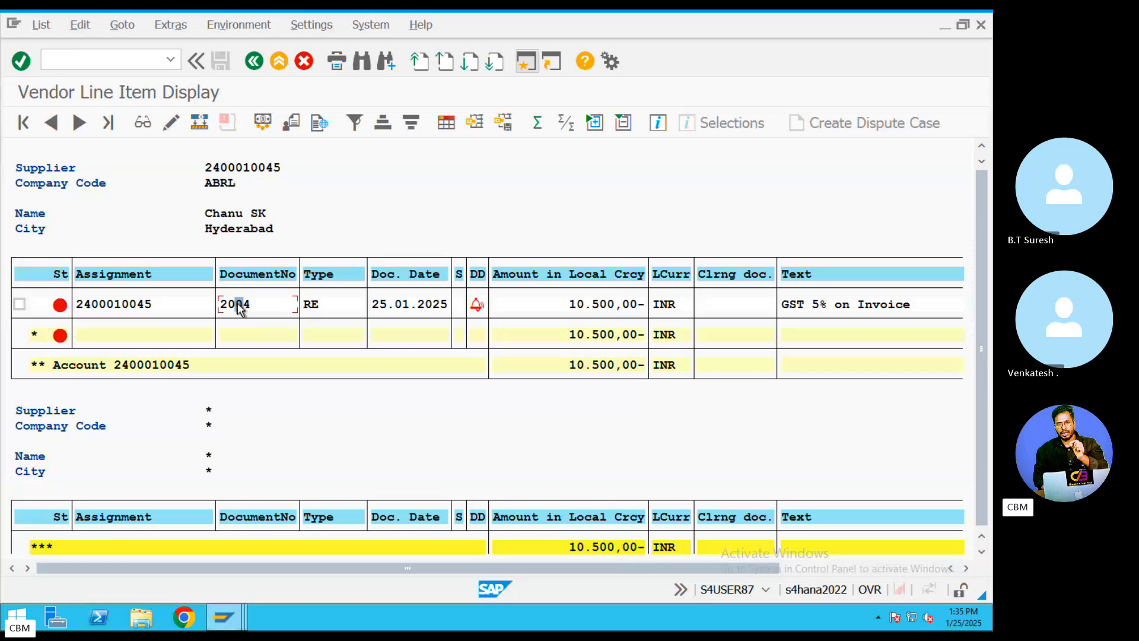
pyautogui.click(223, 617)
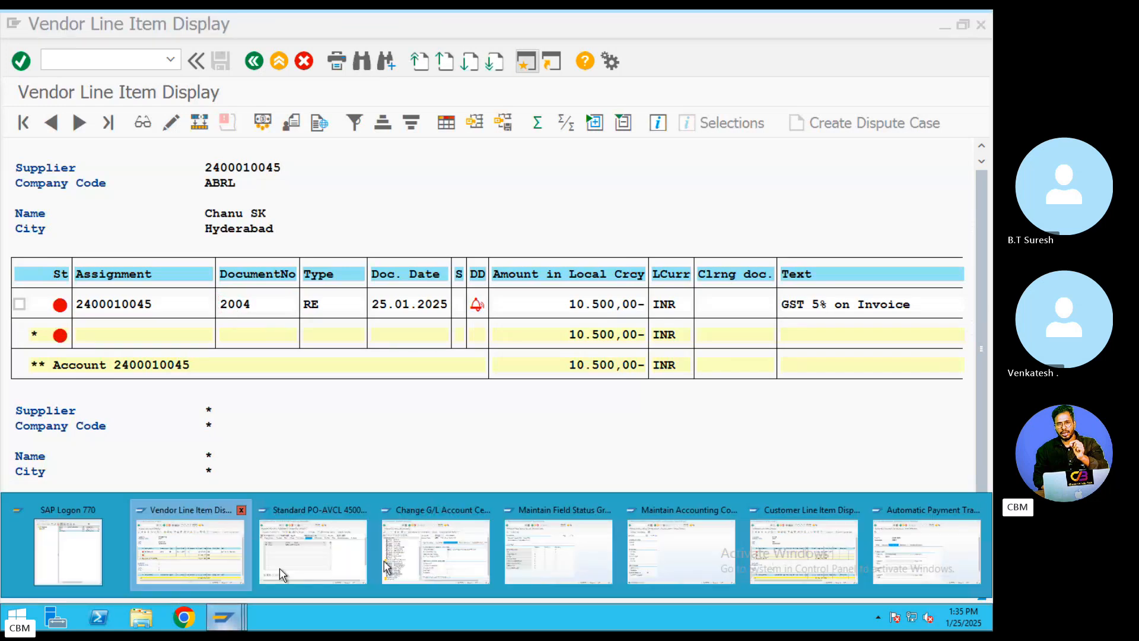
pyautogui.click(883, 565)
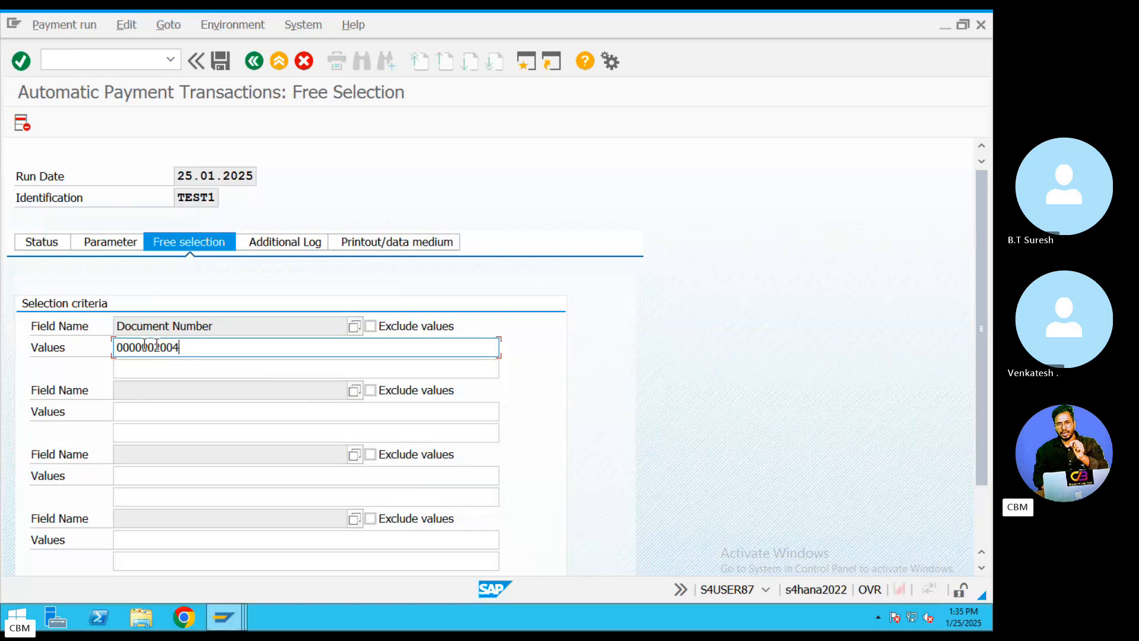
pyautogui.moveTo(195, 347); pyautogui.dragTo(86, 339)
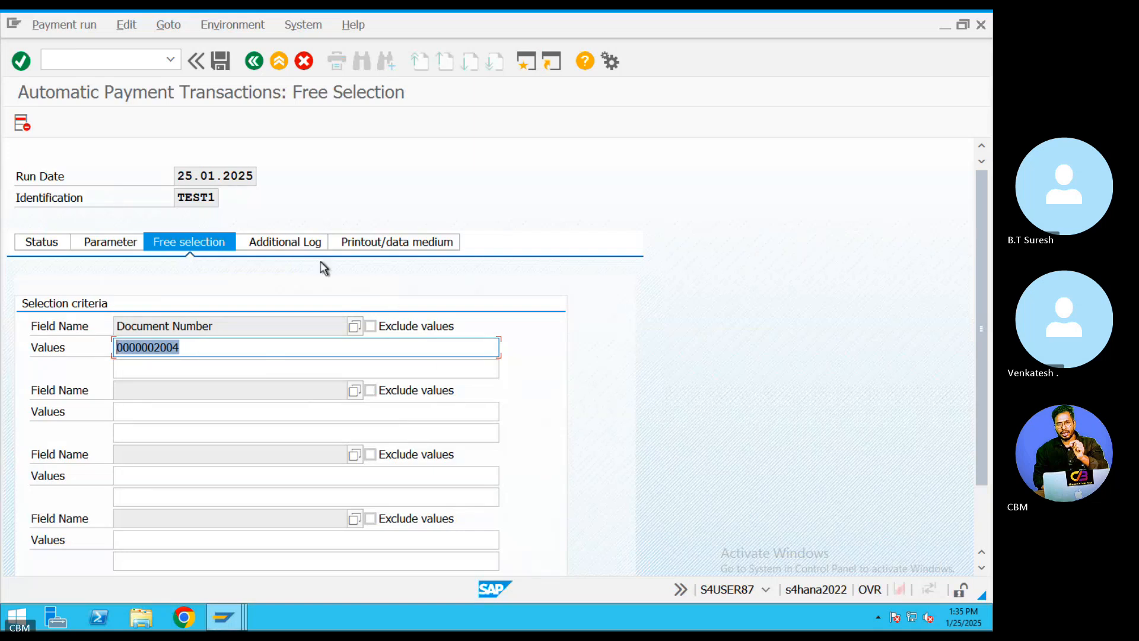
# - Enable Due Date Check and Payment Method Selection in All Cases in the additional log and save the payment run parameters
pyautogui.click(282, 244)
pyautogui.click(68, 327)
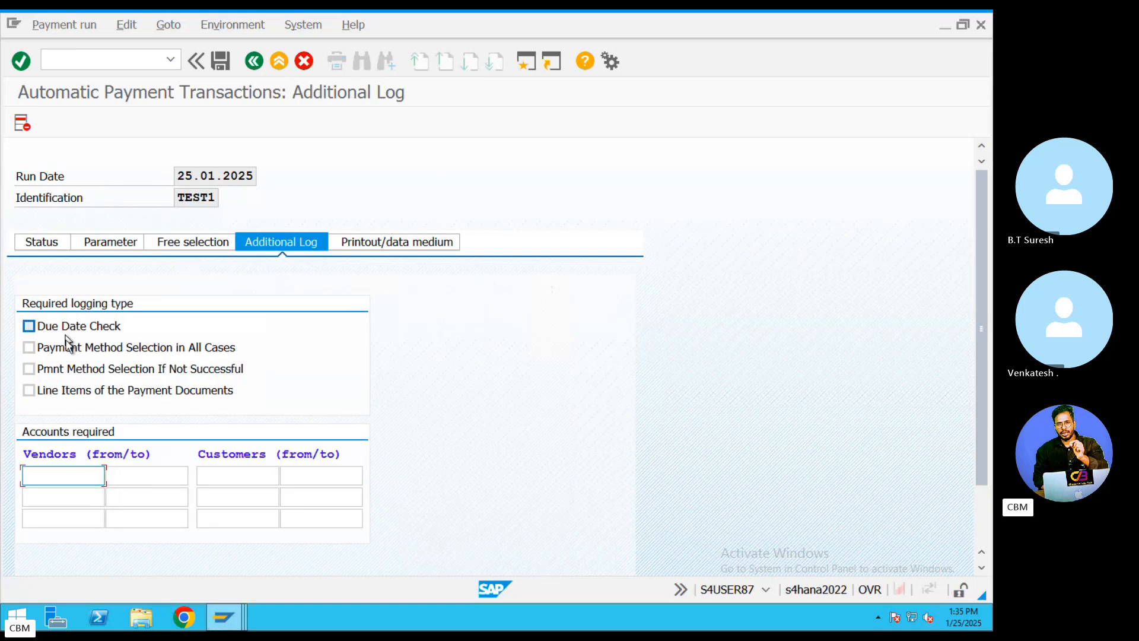
pyautogui.click(69, 347)
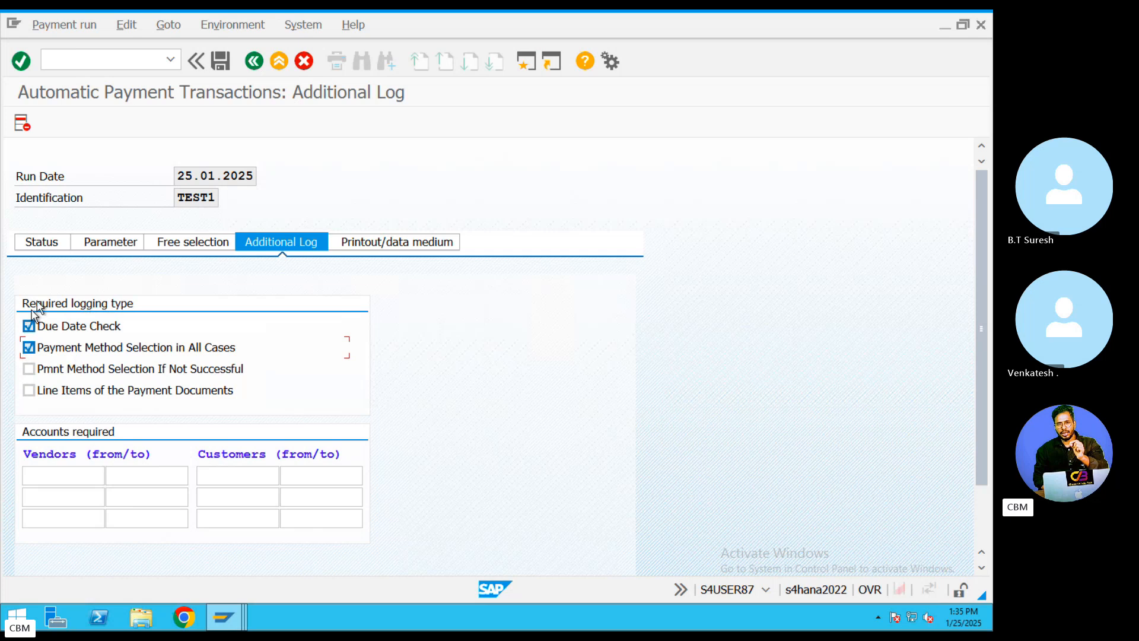
pyautogui.click(55, 244)
pyautogui.click(282, 357)
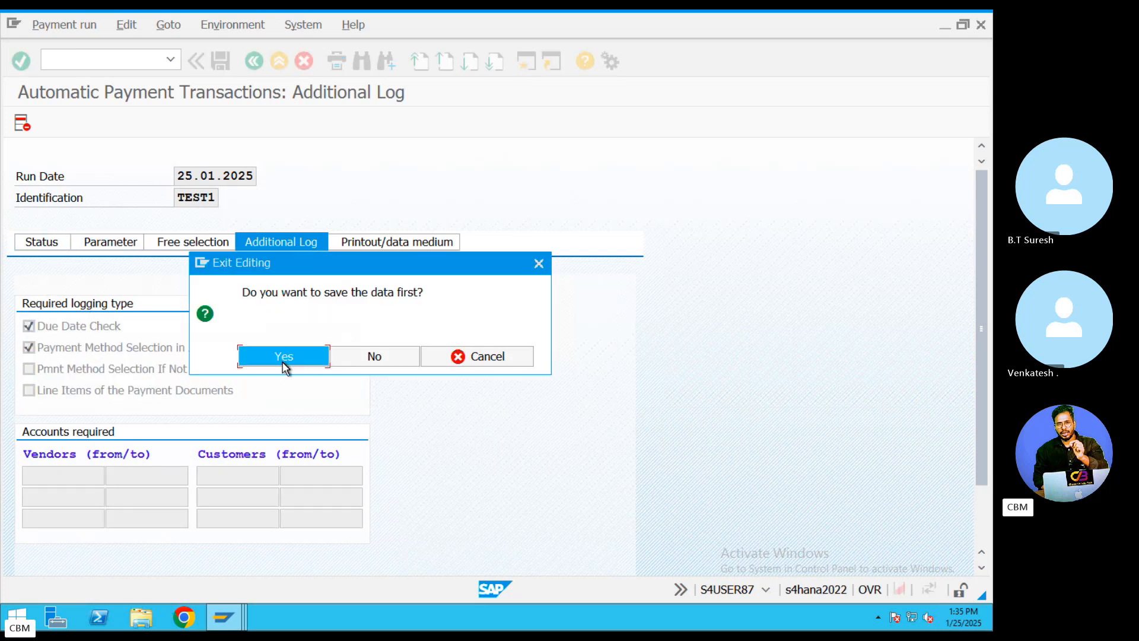
# - Schedule the payment proposal for run TEST1 with immediate start
pyautogui.click(141, 135)
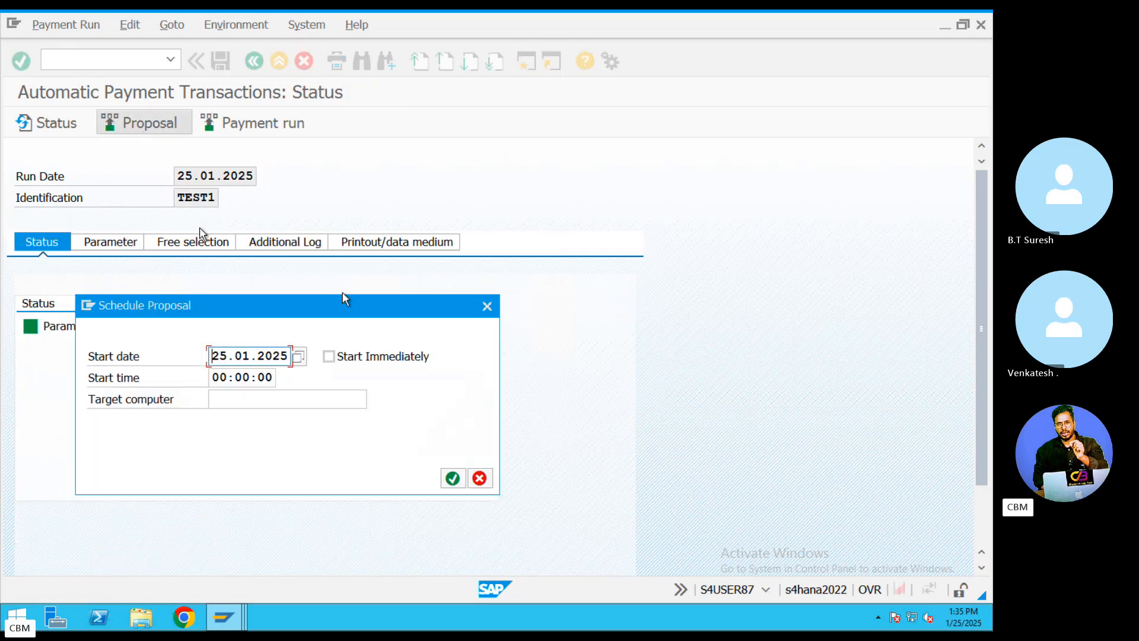
pyautogui.click(328, 356)
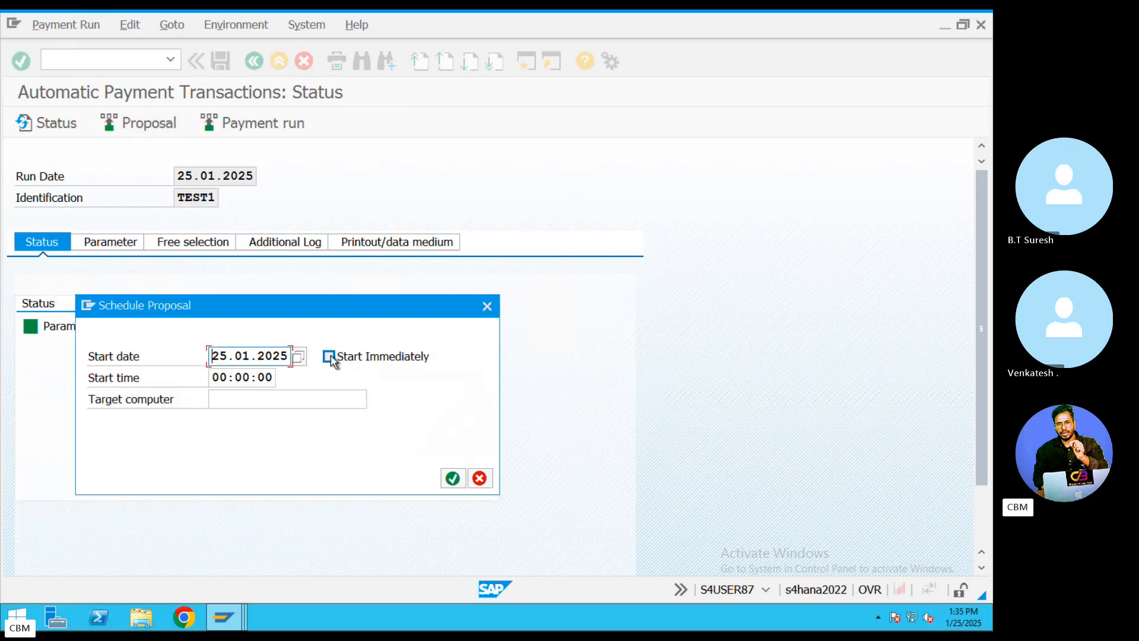
pyautogui.click(452, 478)
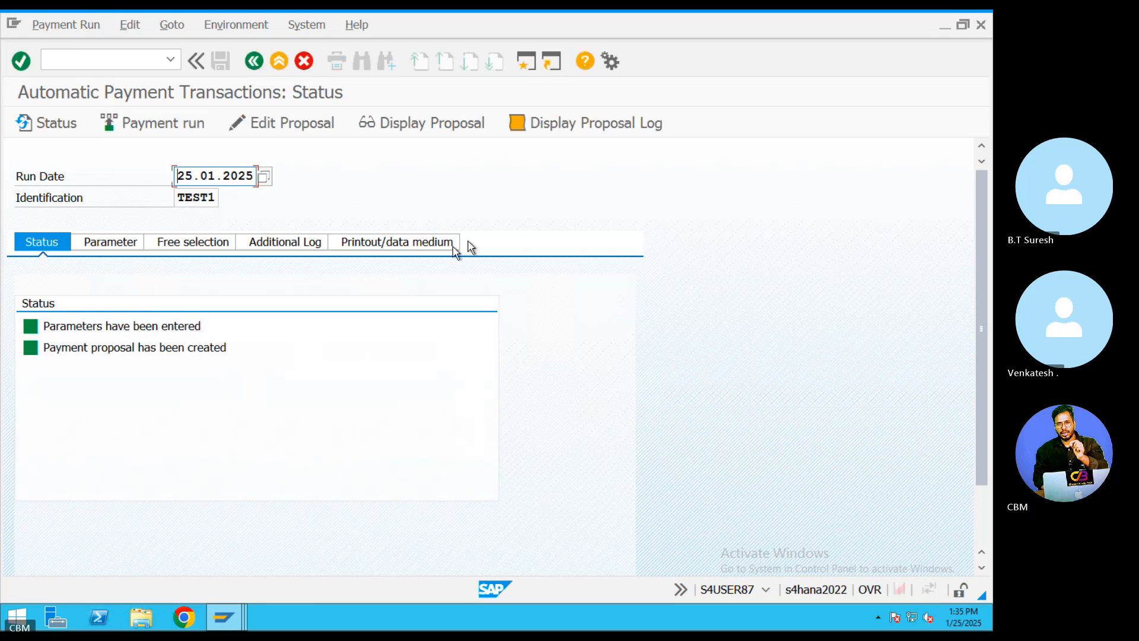
# - Open the payment proposal for editing, inspect the supplier's exception and its open item, and return to the run status
pyautogui.click(304, 124)
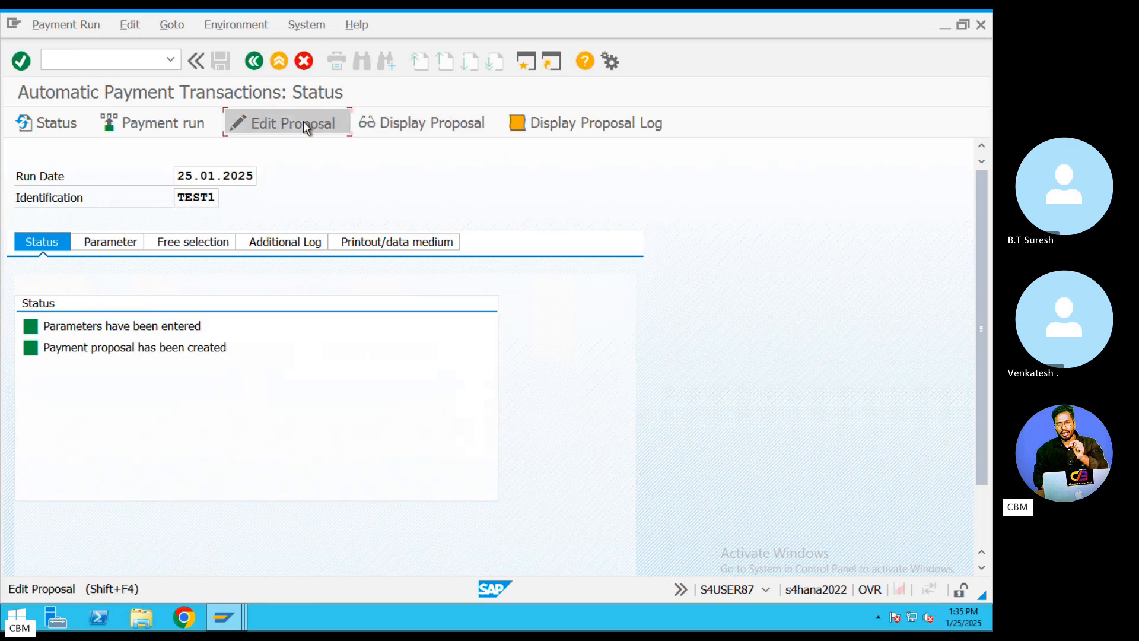
pyautogui.click(393, 412)
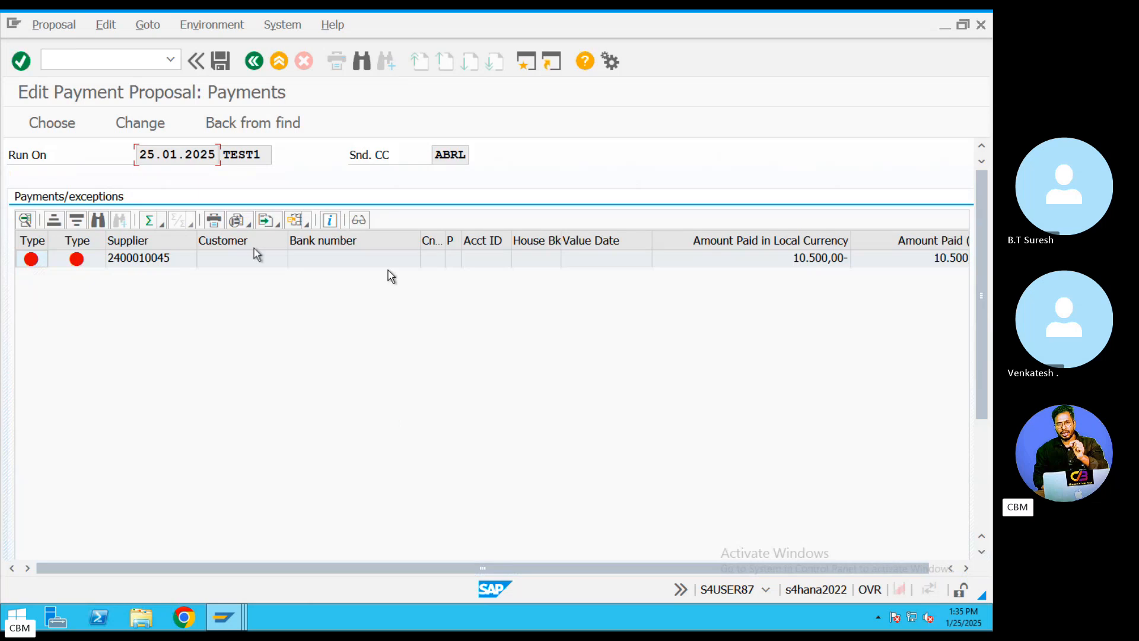
pyautogui.doubleClick(147, 261)
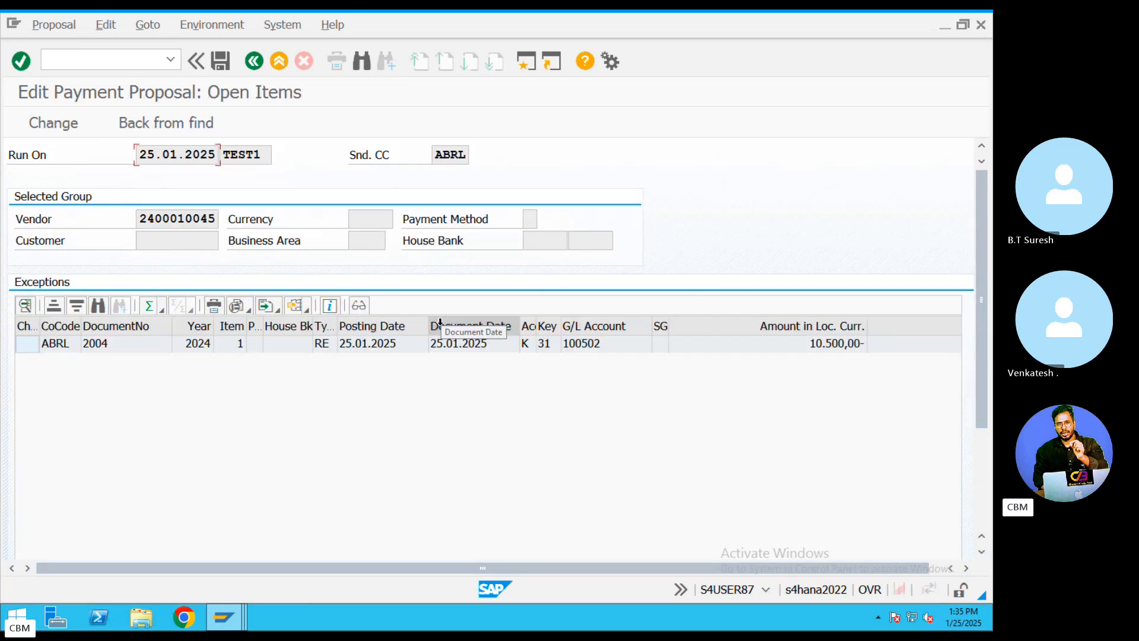
pyautogui.click(160, 345)
pyautogui.click(264, 62)
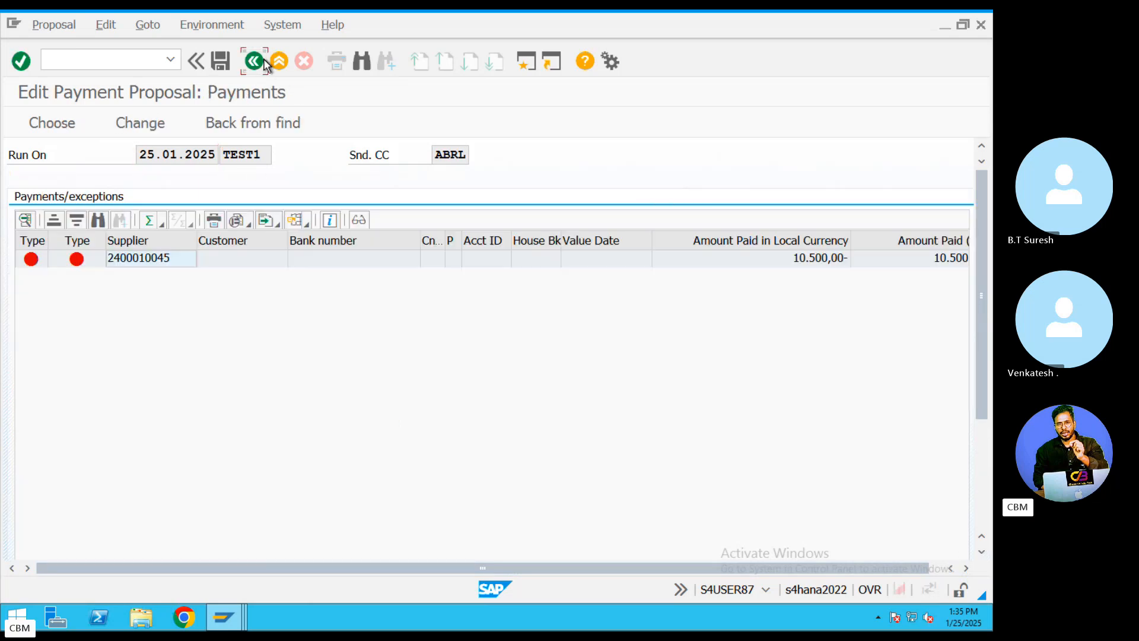
pyautogui.click(265, 63)
# - Compare the customer account in the run parameters with the due item in the customer line item display session
pyautogui.click(107, 241)
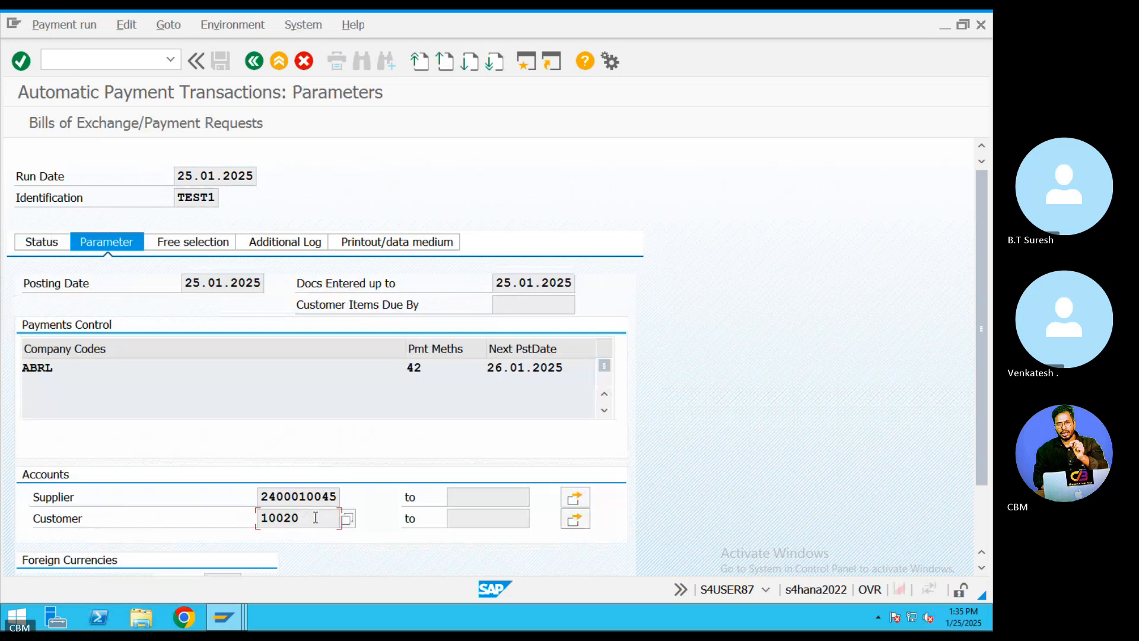
pyautogui.moveTo(316, 517); pyautogui.dragTo(218, 521)
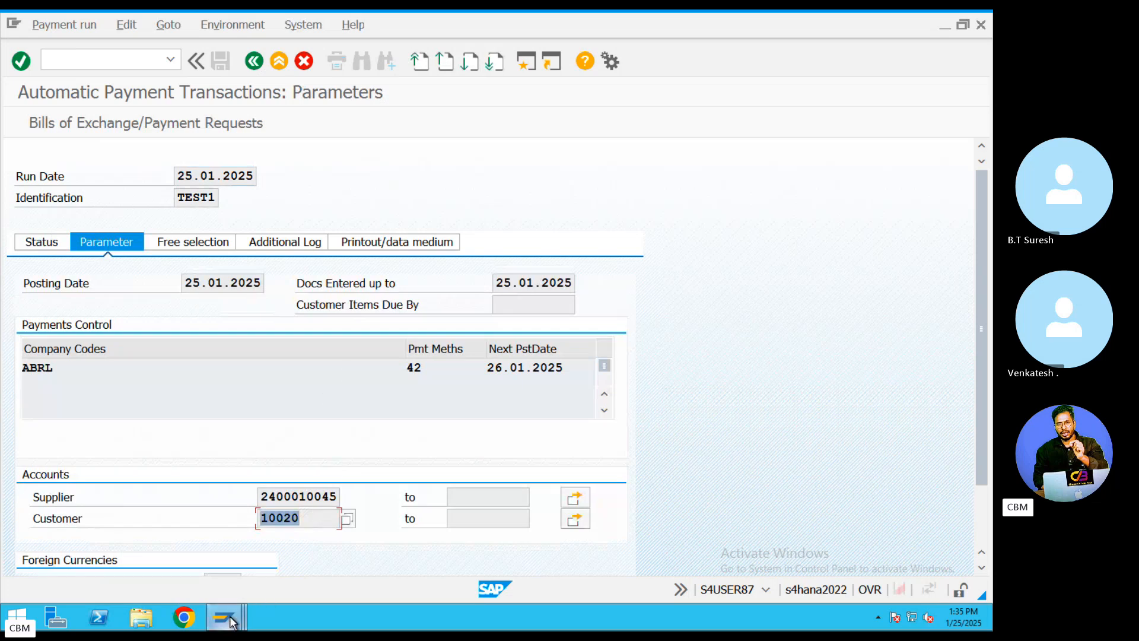
pyautogui.moveTo(223, 617)
pyautogui.click(825, 560)
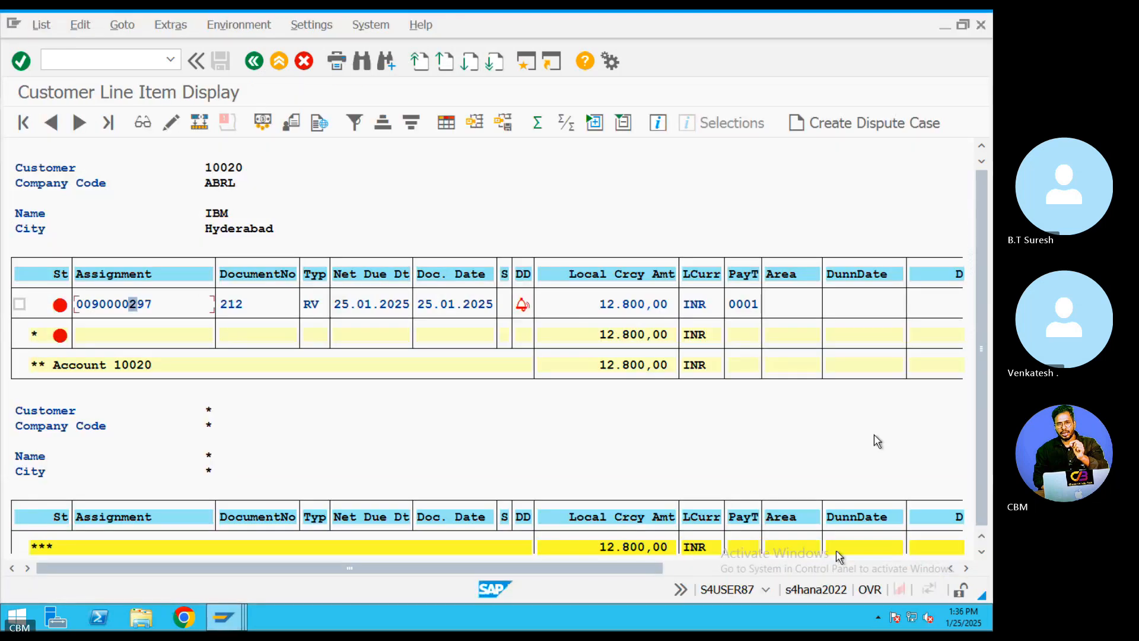
pyautogui.click(526, 305)
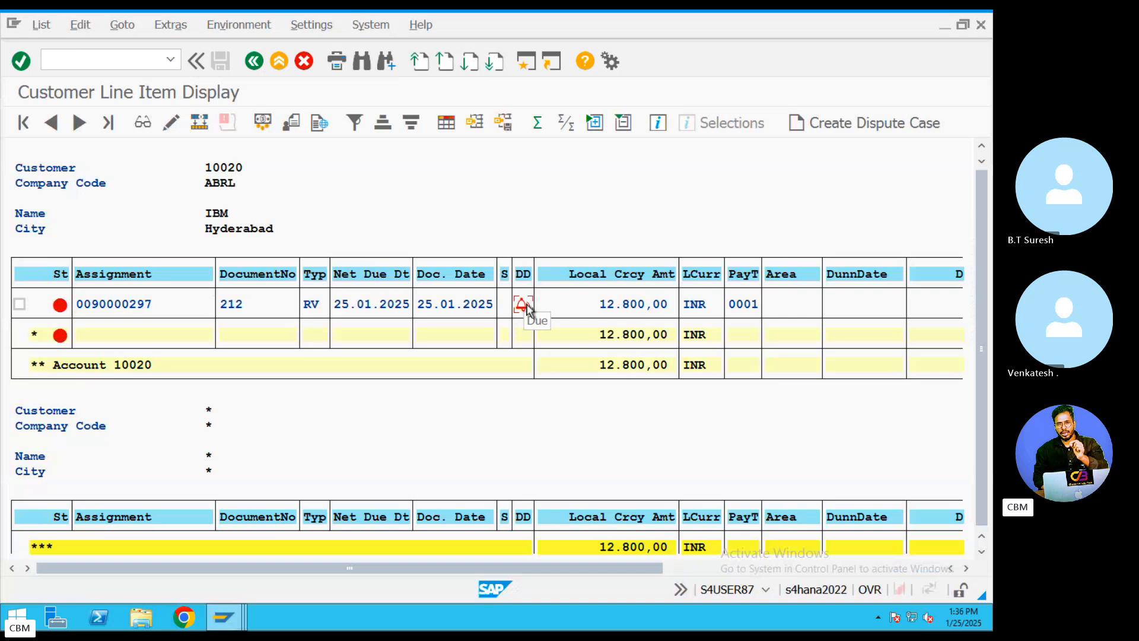
pyautogui.click(224, 623)
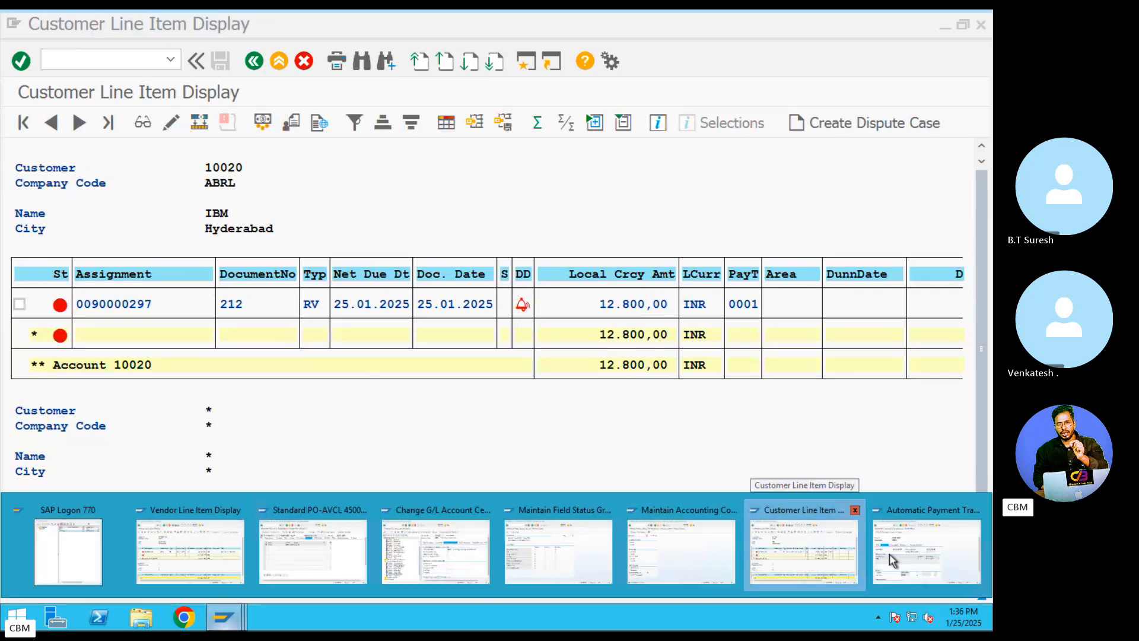
pyautogui.click(889, 560)
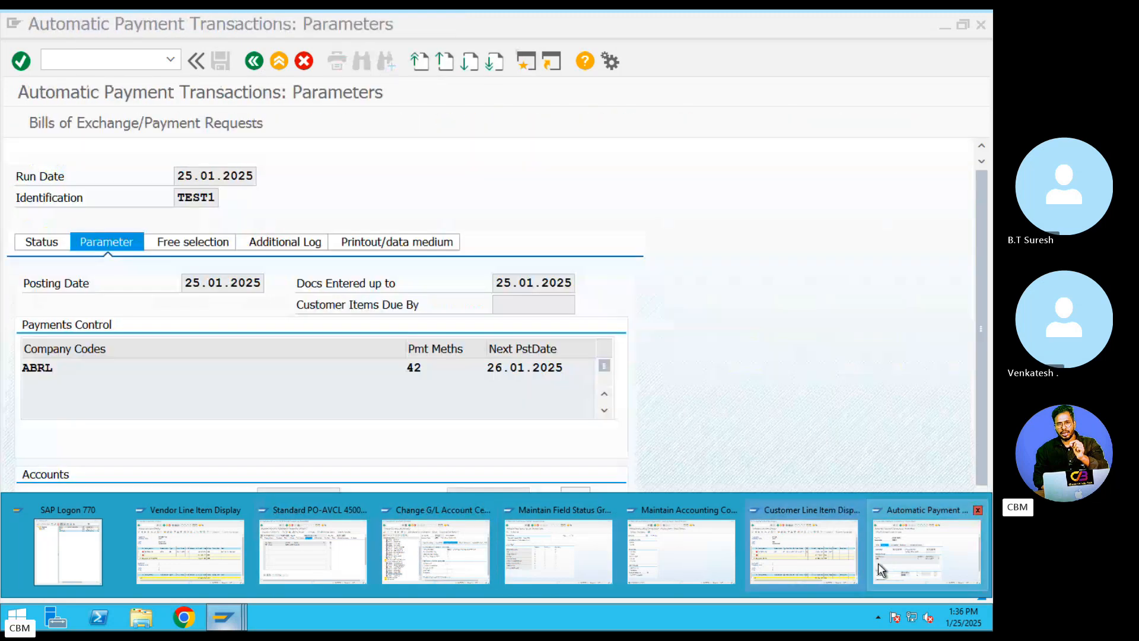
pyautogui.click(878, 562)
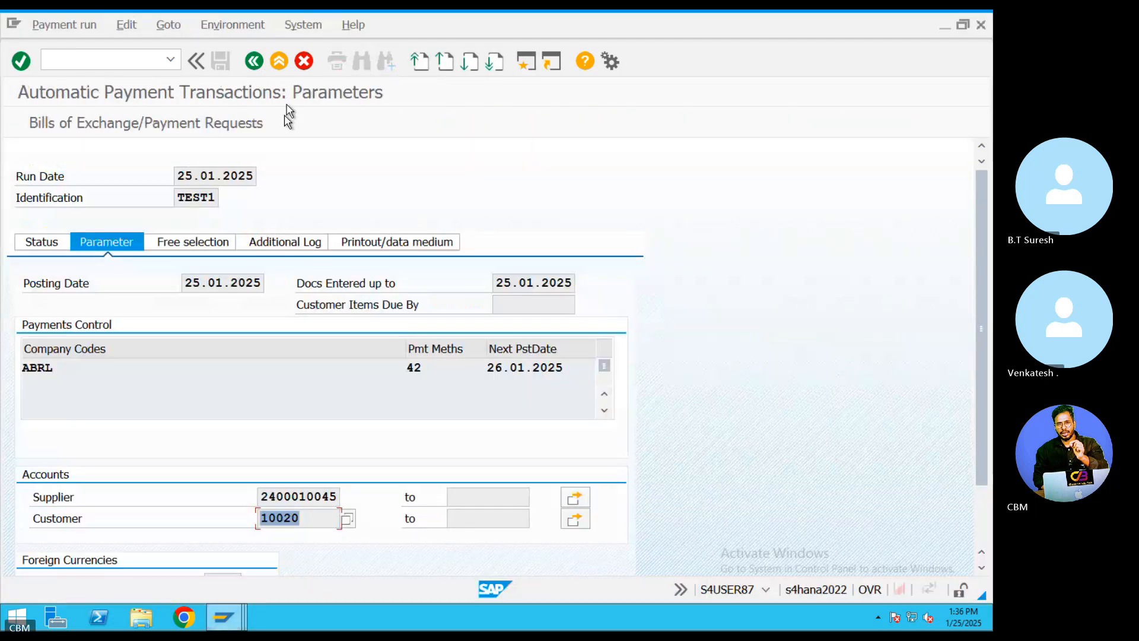
# - Look up the customer account through the search help restricted to company code ABRL
pyautogui.click(310, 525)
pyautogui.click(350, 520)
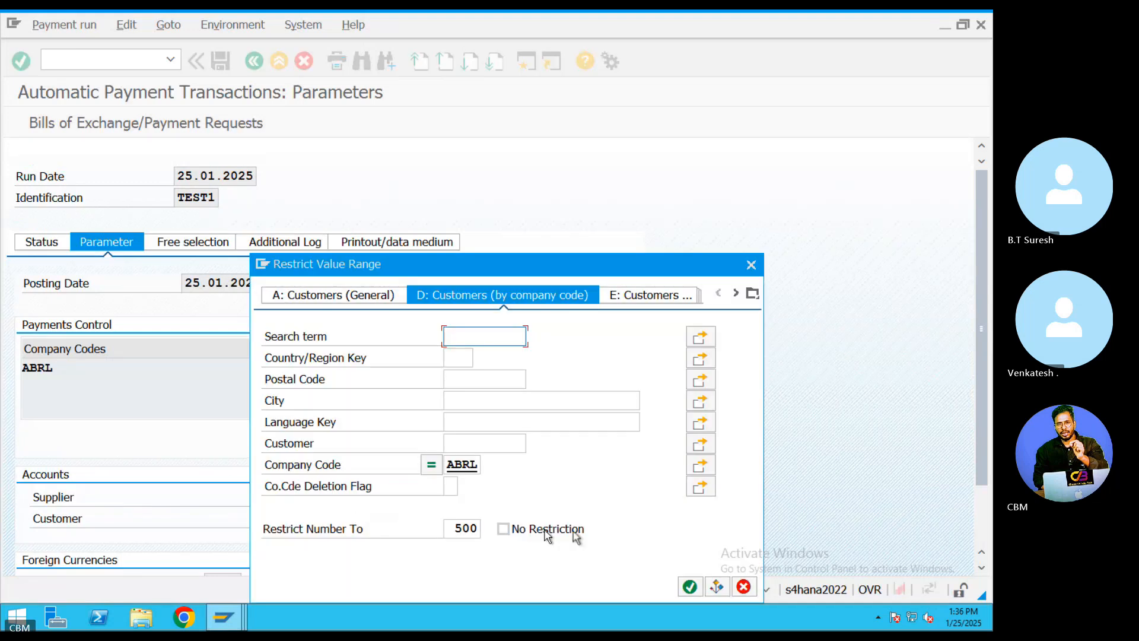
pyautogui.click(690, 587)
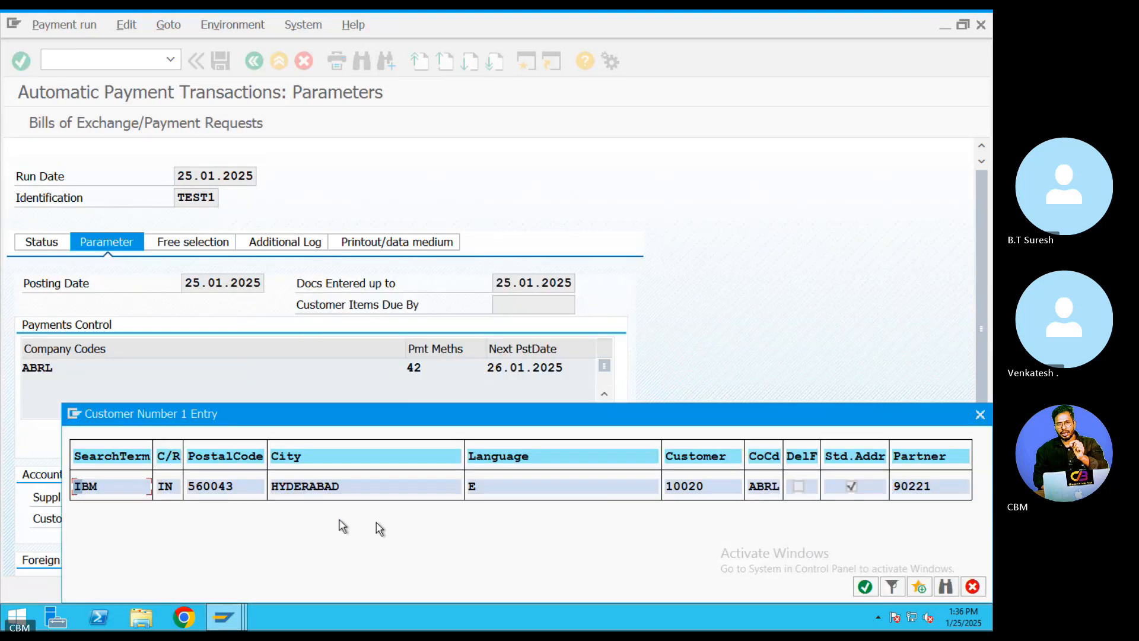
pyautogui.doubleClick(202, 488)
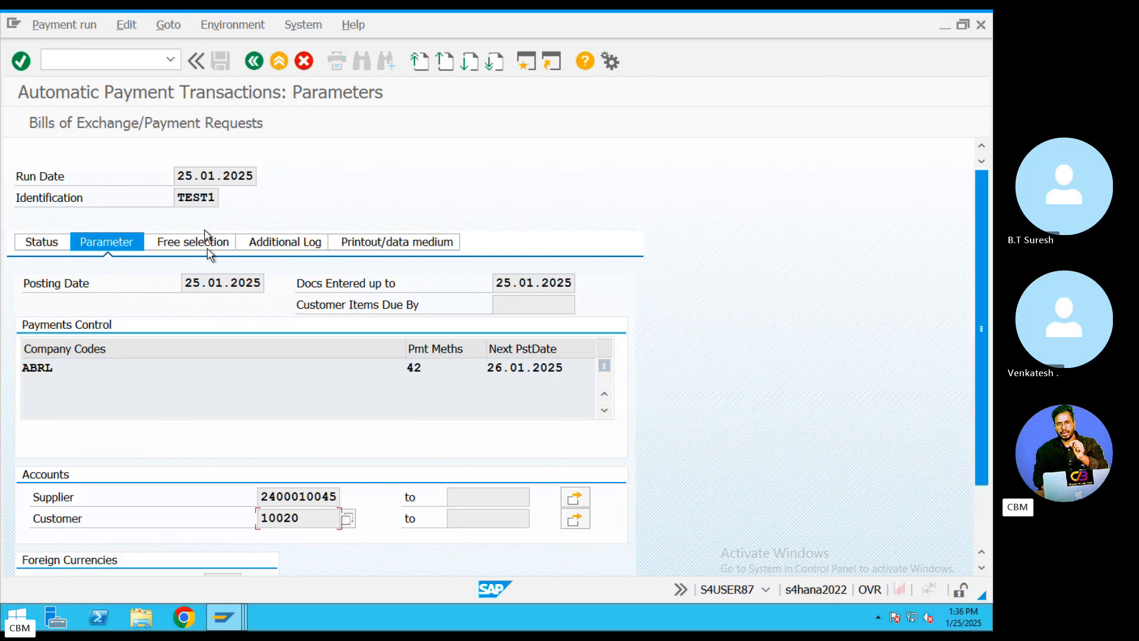
# - Review the run's free selection criteria and parameters, and return to the run status
pyautogui.click(206, 246)
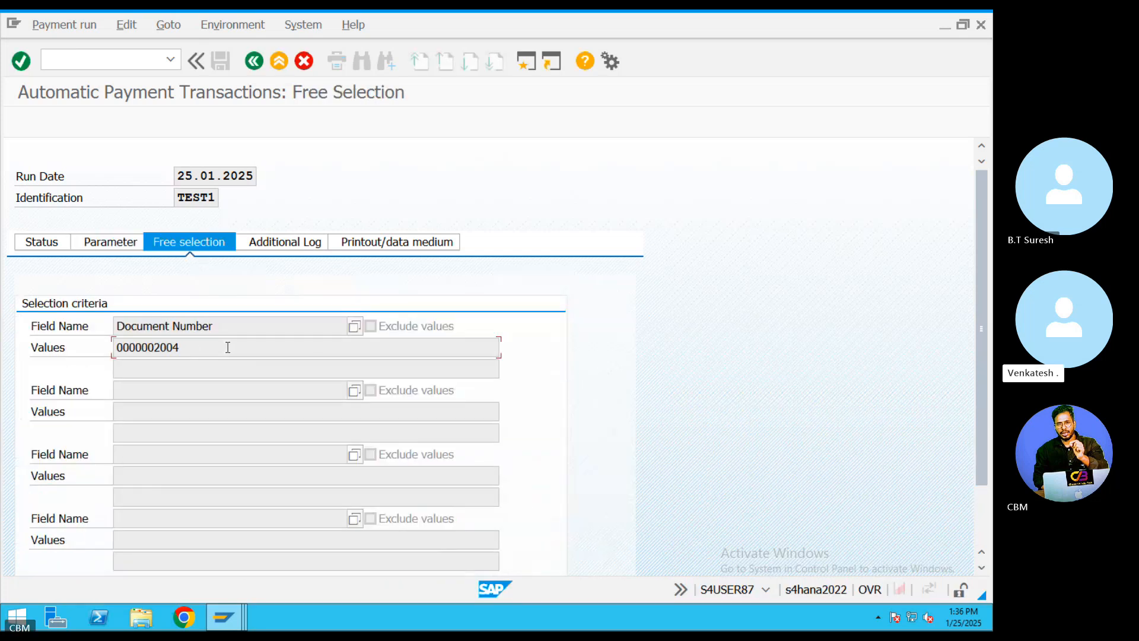
pyautogui.click(255, 60)
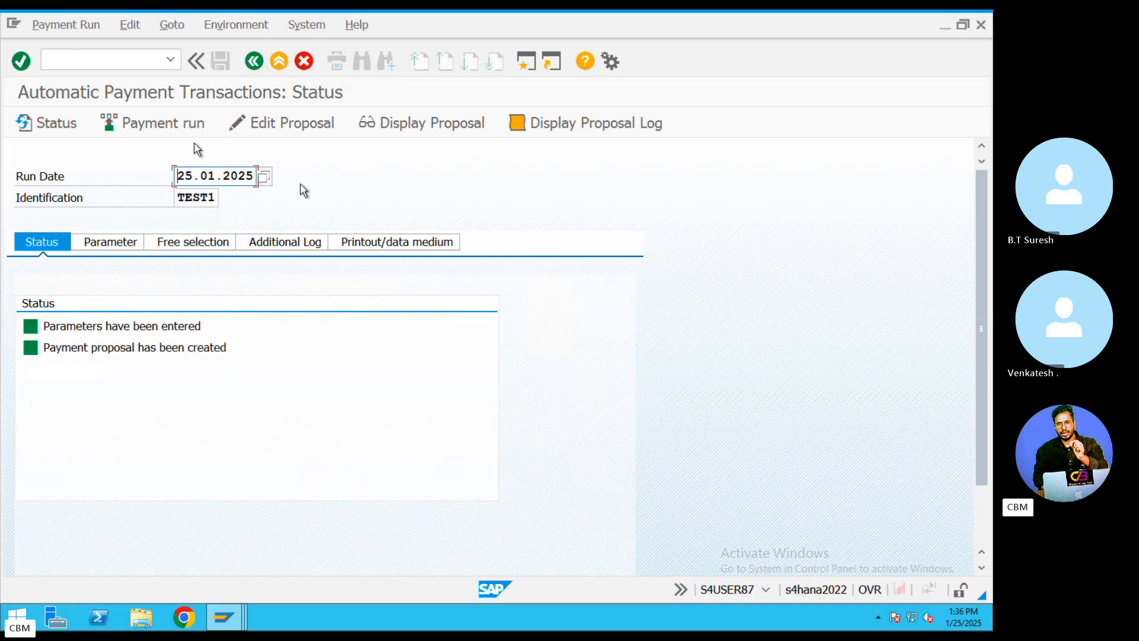
pyautogui.click(196, 243)
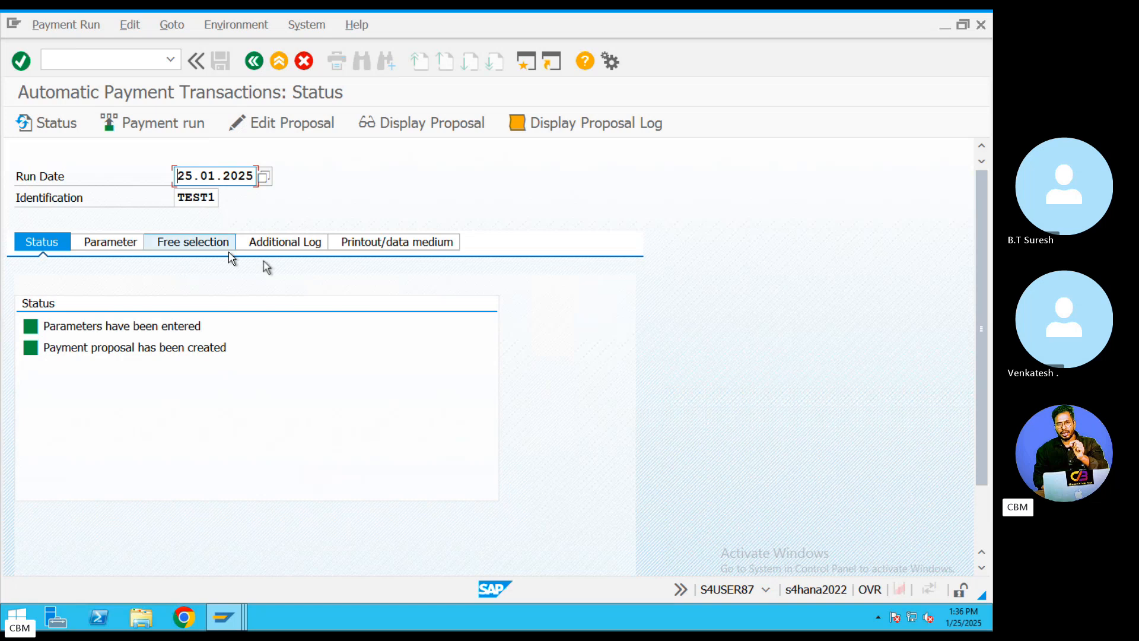
pyautogui.click(51, 244)
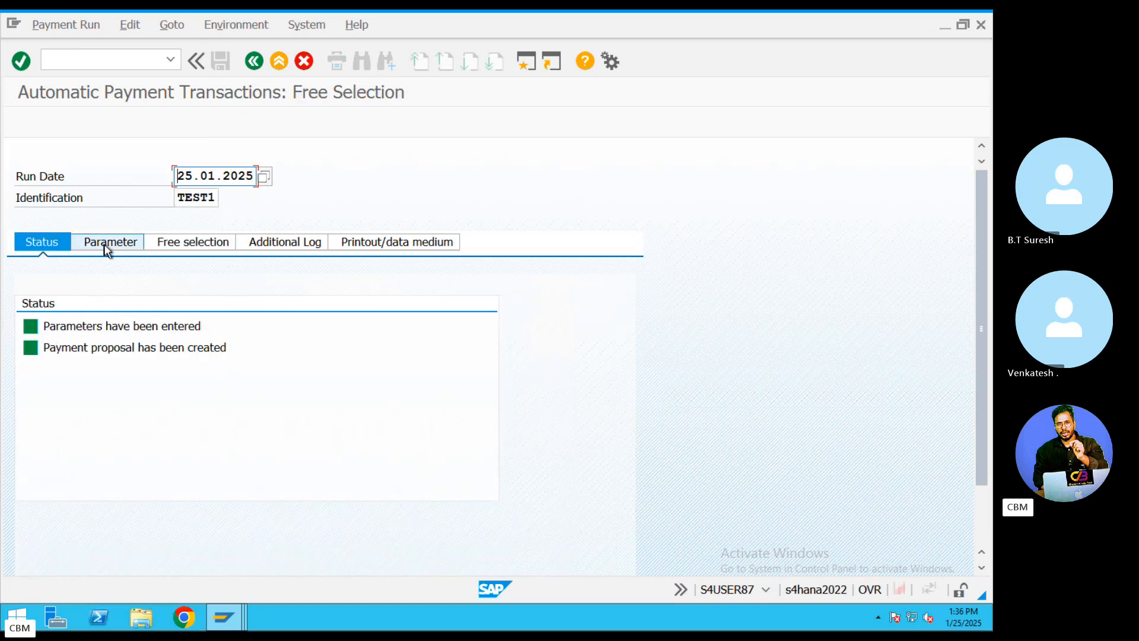
pyautogui.click(107, 245)
pyautogui.click(41, 243)
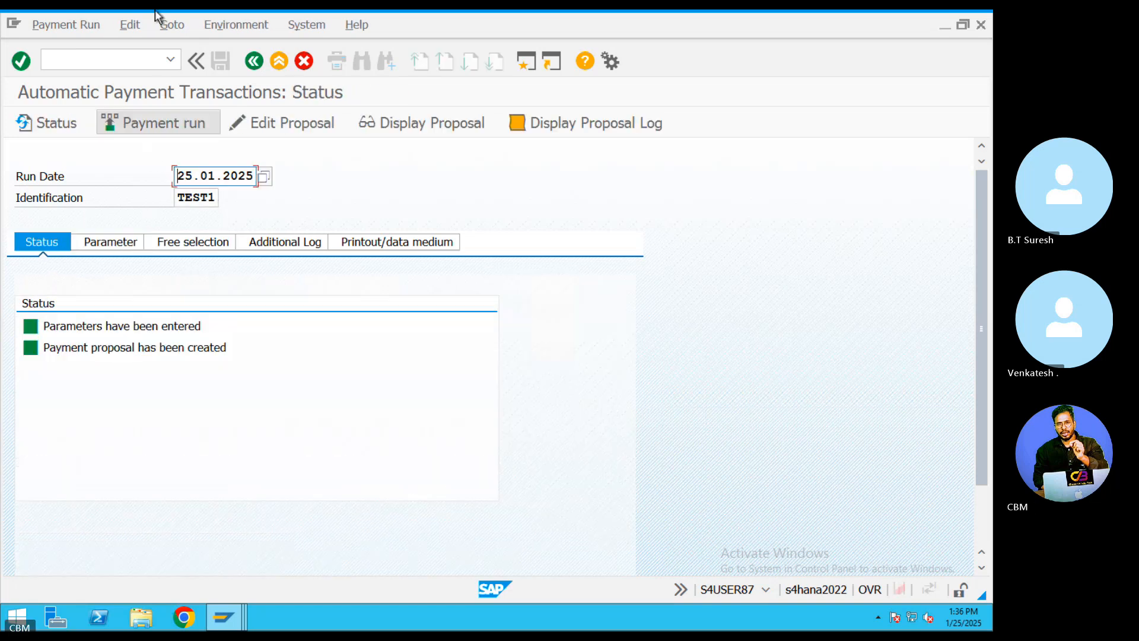
# - Delete the existing payment proposal of run TEST1
pyautogui.click(131, 25)
pyautogui.moveTo(180, 75)
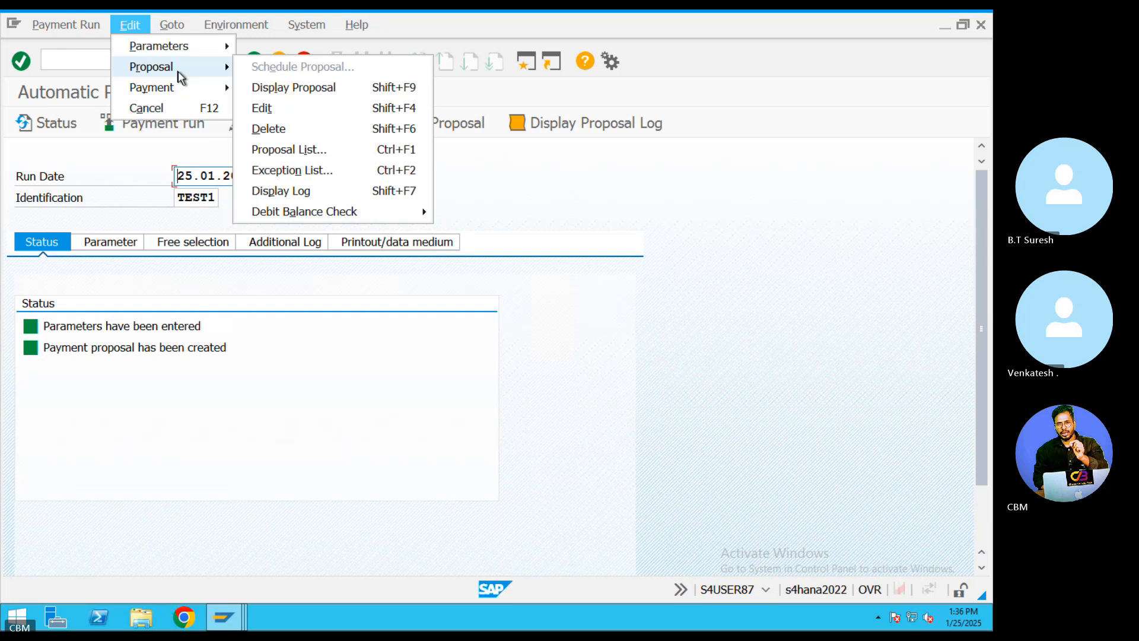
pyautogui.click(270, 128)
pyautogui.click(292, 361)
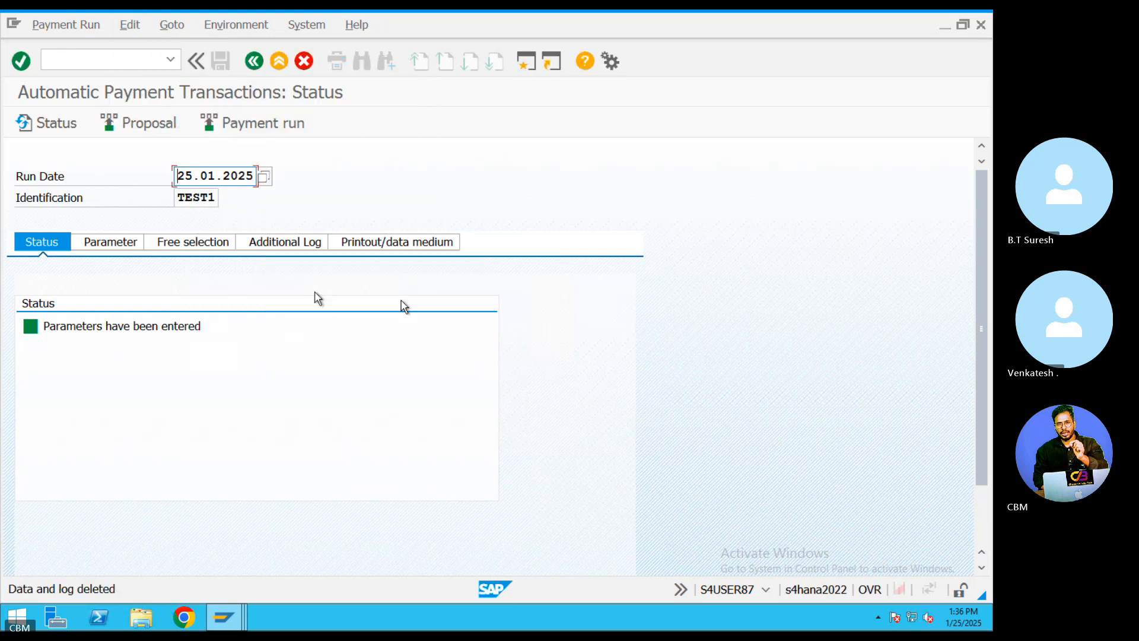
pyautogui.click(179, 245)
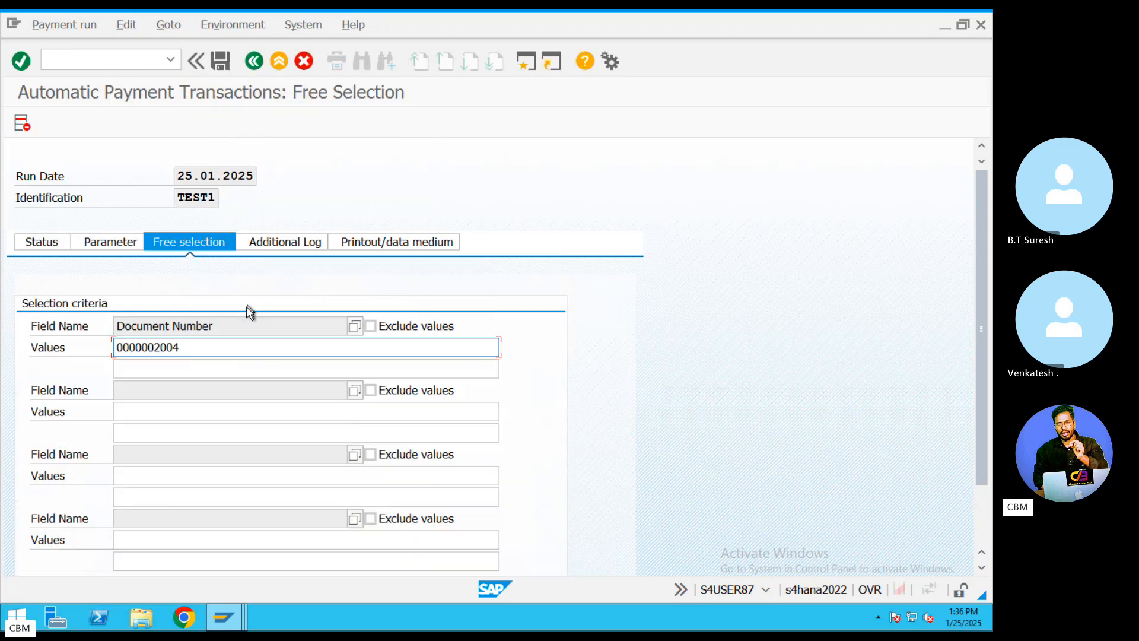
pyautogui.doubleClick(196, 350)
pyautogui.press('BackSpace')
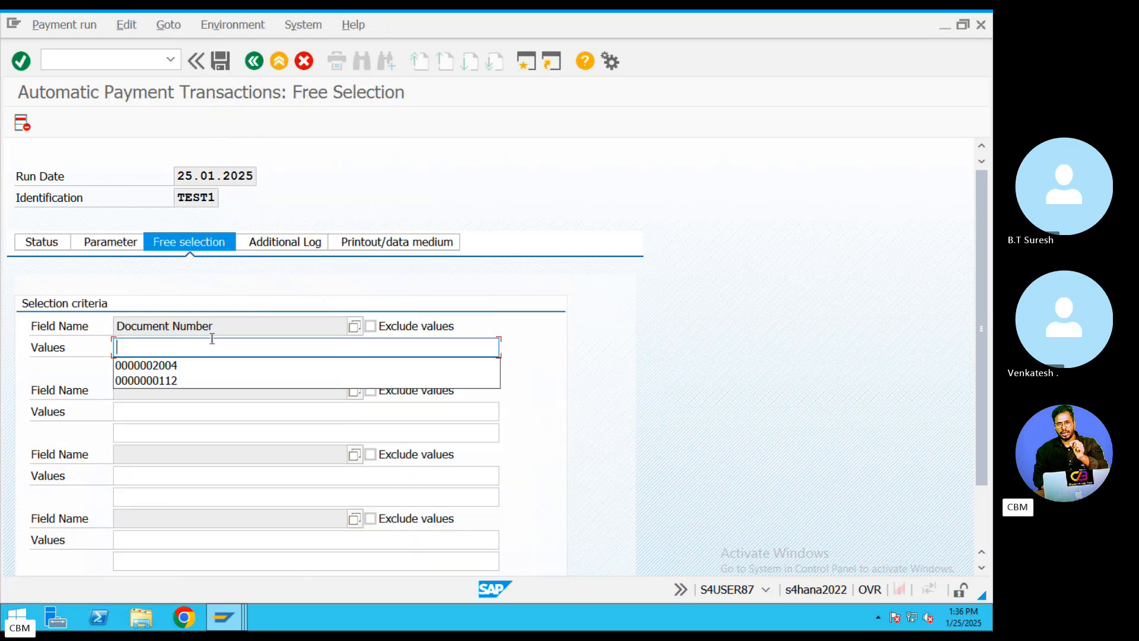
pyautogui.click(168, 366)
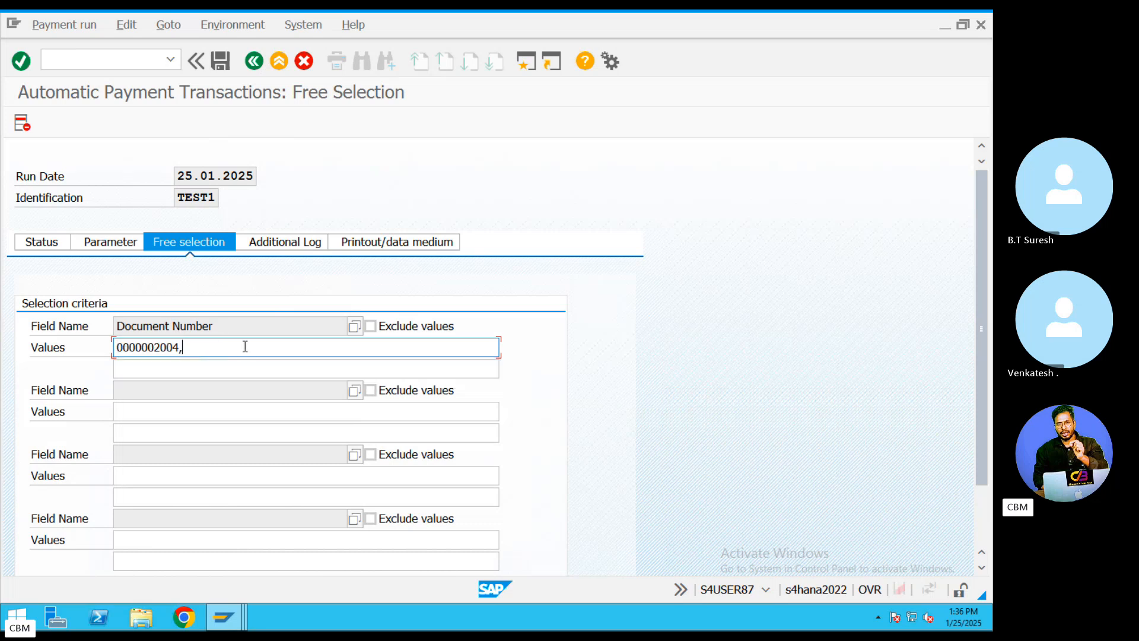
pyautogui.moveTo(226, 617)
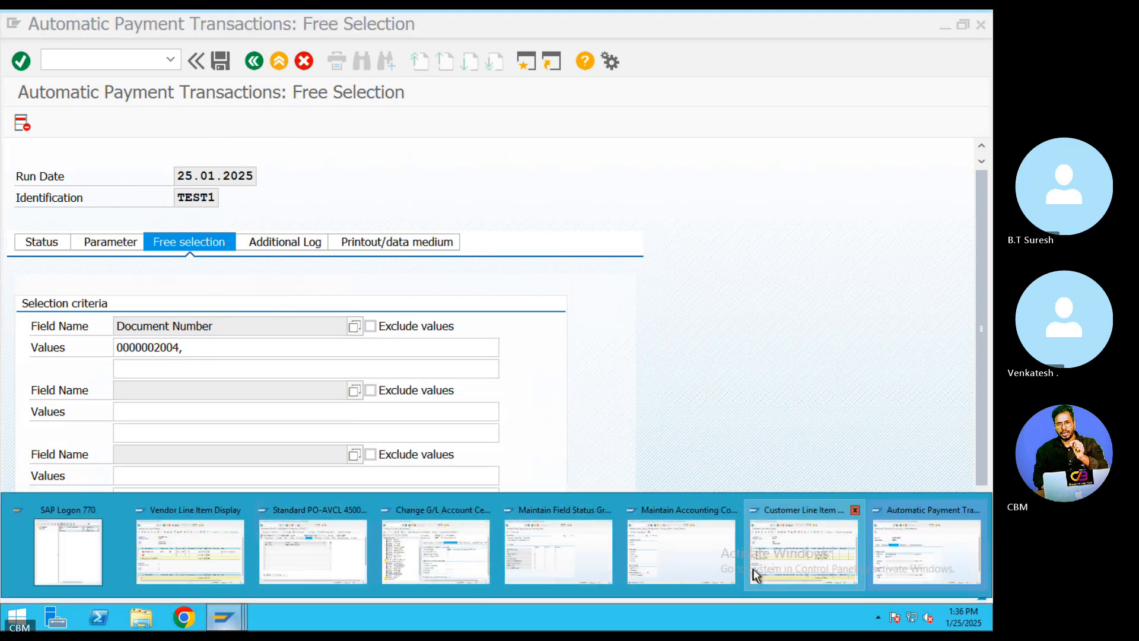
pyautogui.click(752, 545)
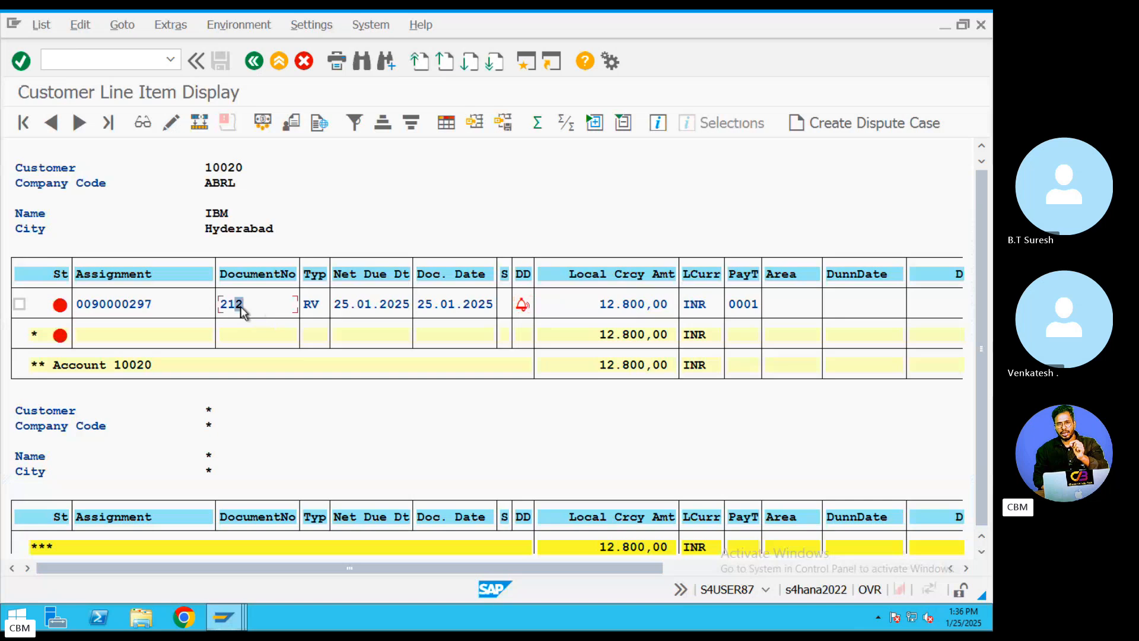
pyautogui.click(224, 617)
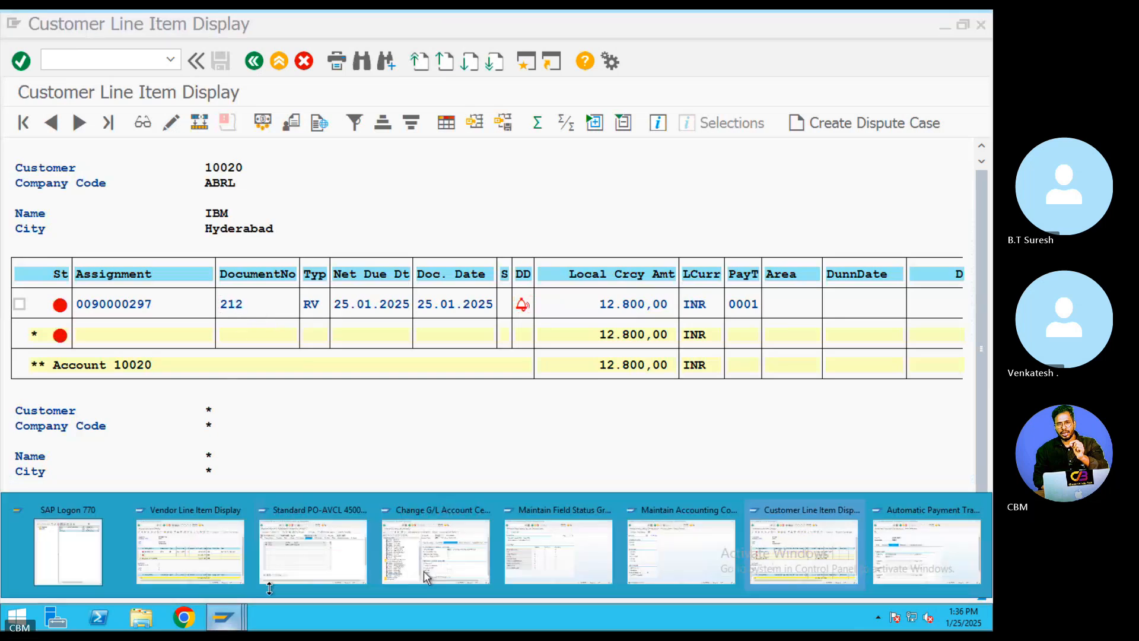
pyautogui.click(949, 563)
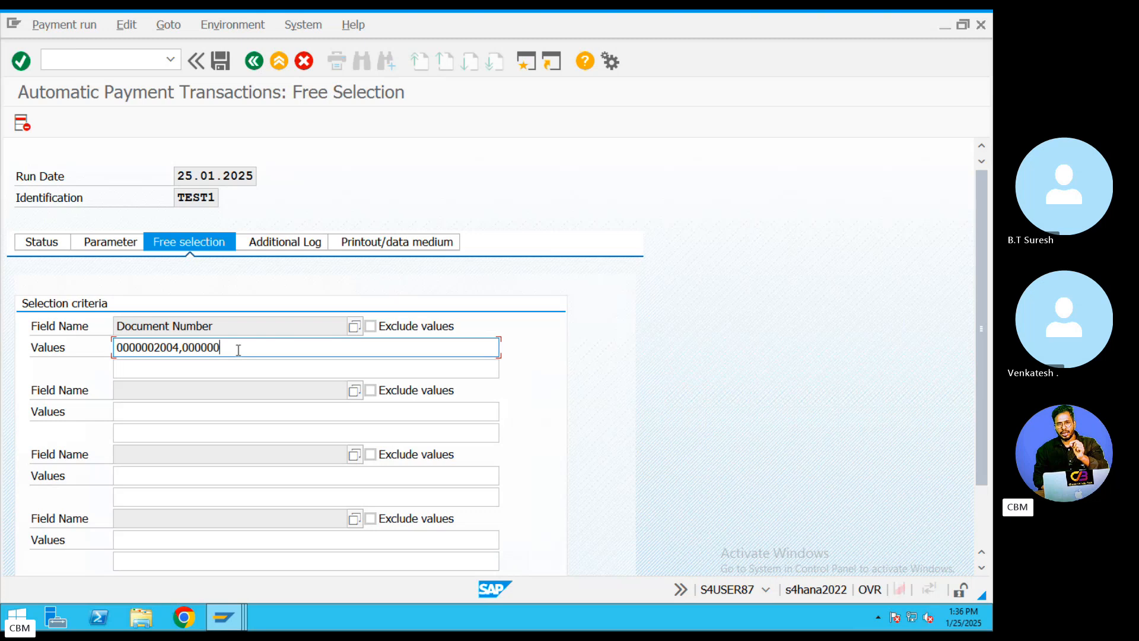
pyautogui.write('212')
# - Recheck the open invoice's document number in the customer line item display and return to the free selection
pyautogui.click(224, 617)
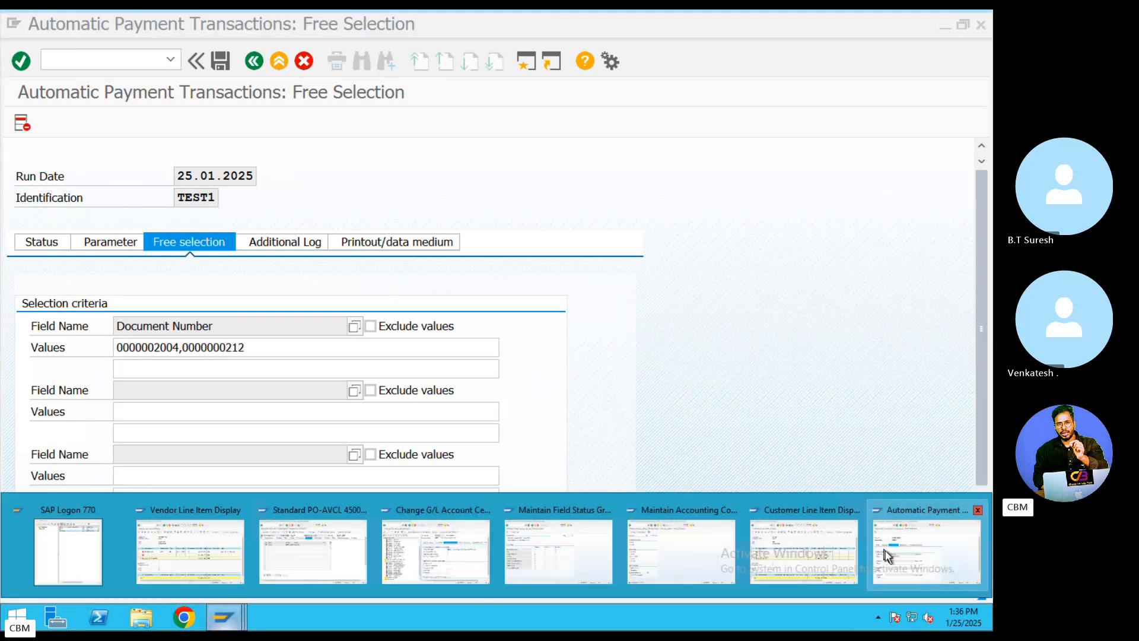
pyautogui.click(888, 557)
pyautogui.click(224, 616)
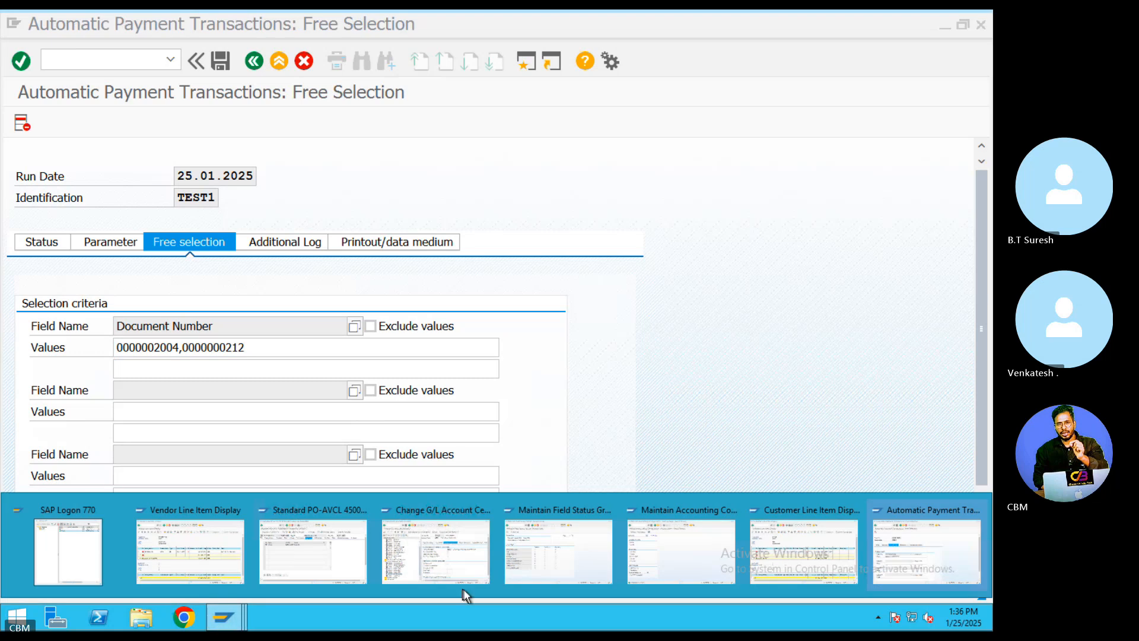
pyautogui.click(804, 551)
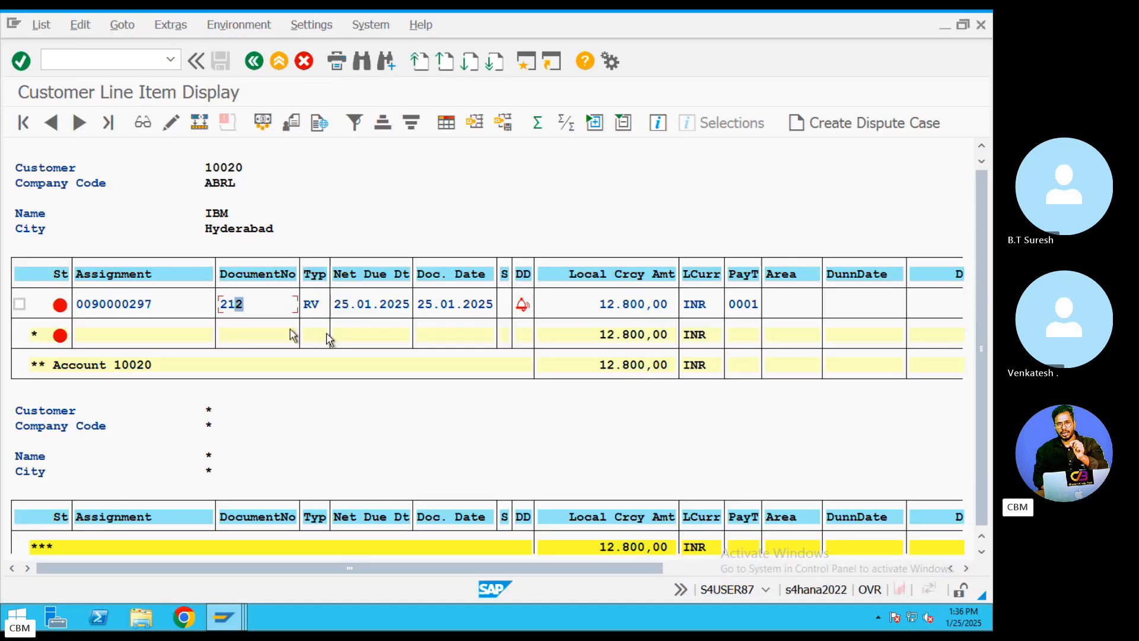
pyautogui.click(225, 616)
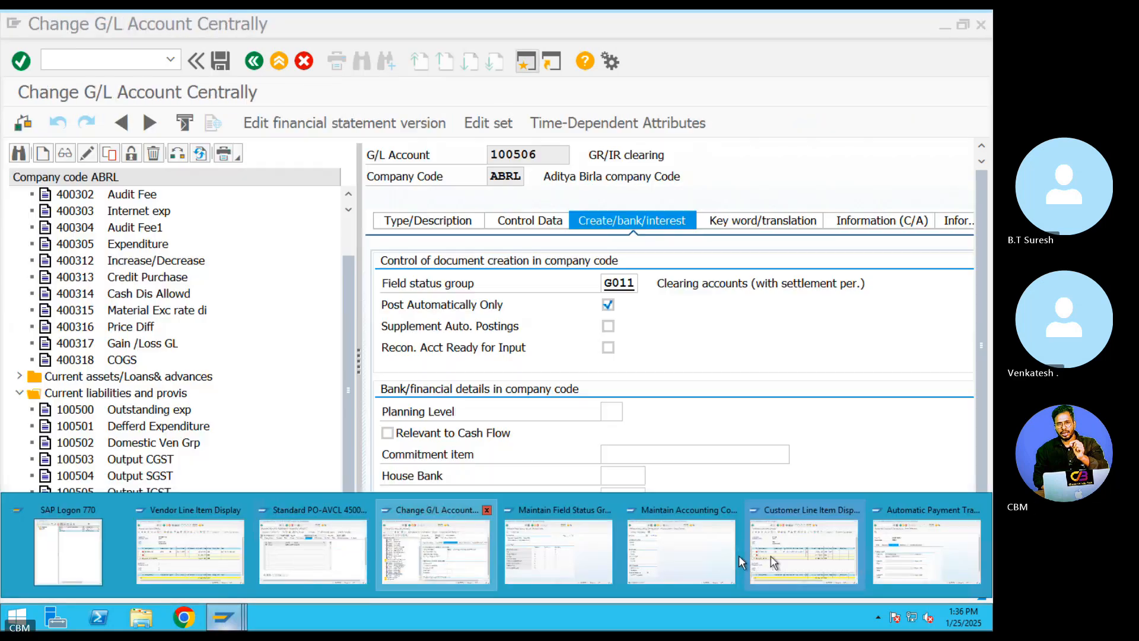
pyautogui.click(926, 552)
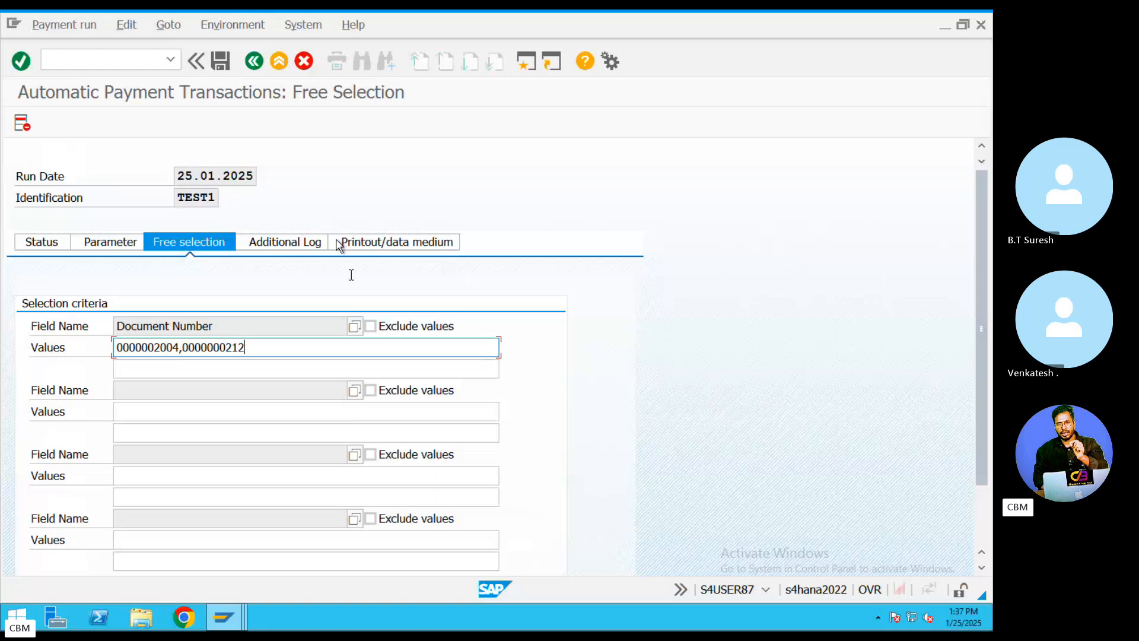
# - Save the changed run parameters and schedule a new payment proposal that starts immediately
pyautogui.click(250, 239)
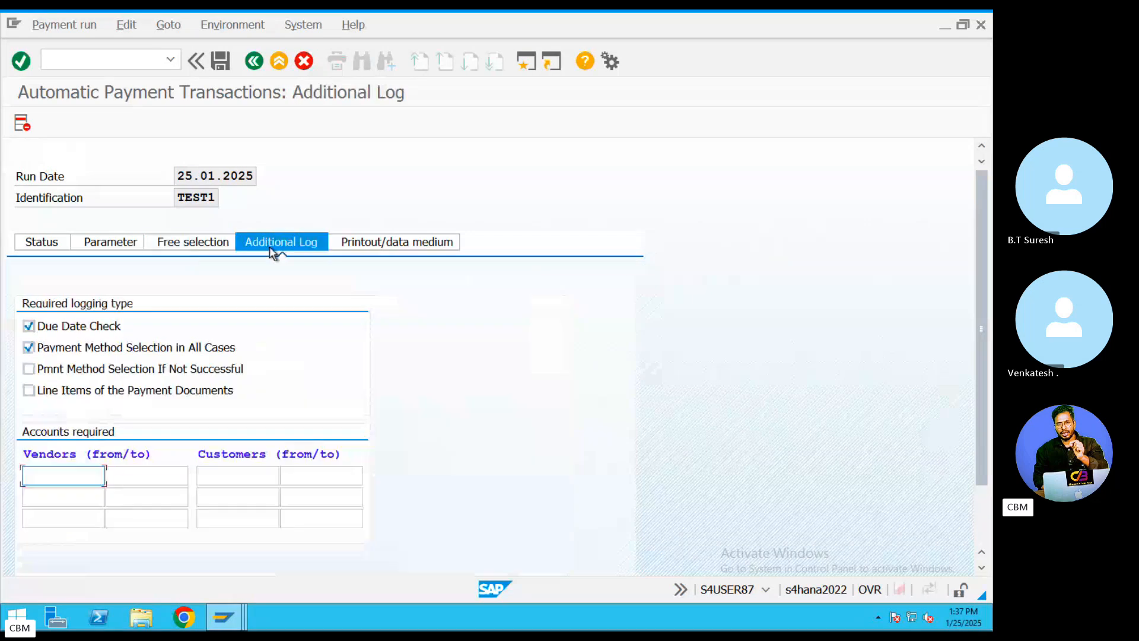
pyautogui.click(53, 243)
pyautogui.click(282, 357)
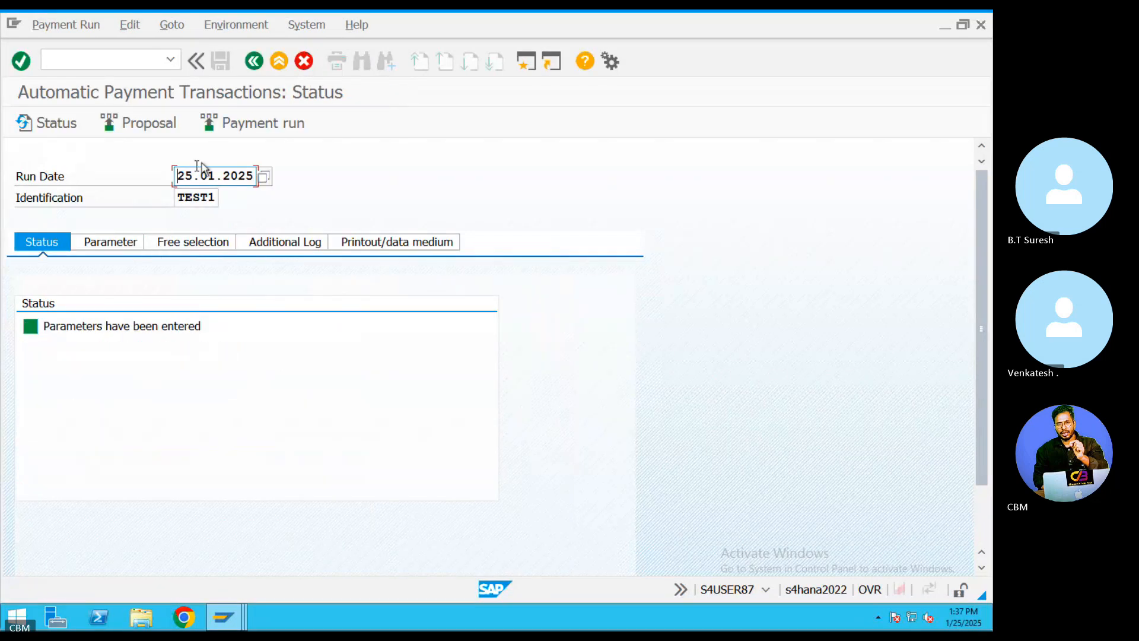
pyautogui.click(146, 125)
pyautogui.click(328, 356)
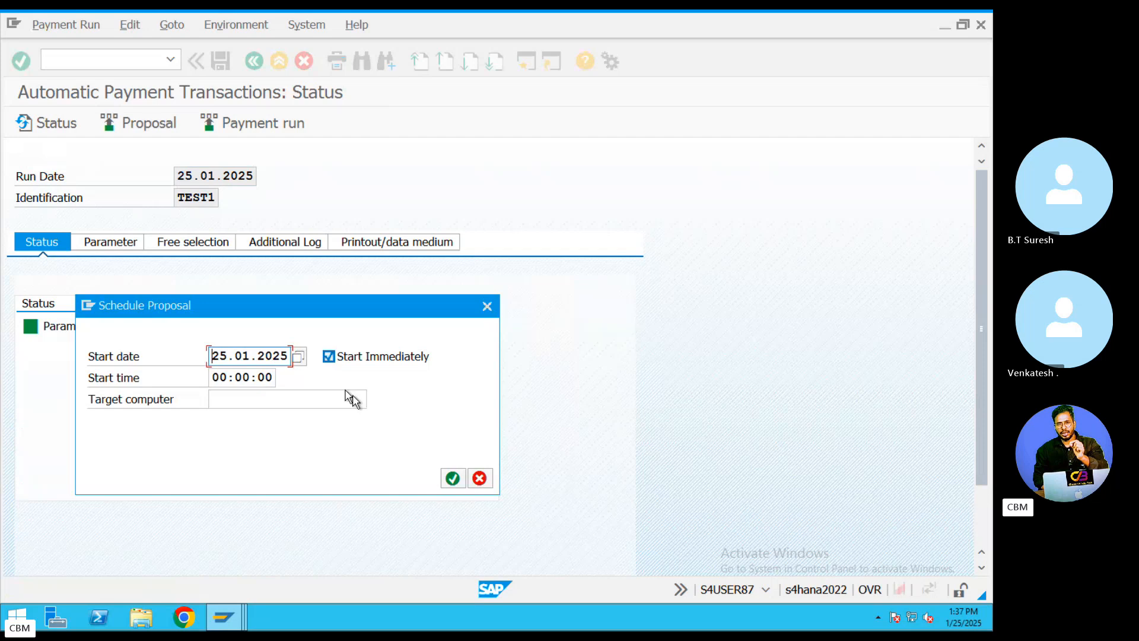
pyautogui.click(452, 479)
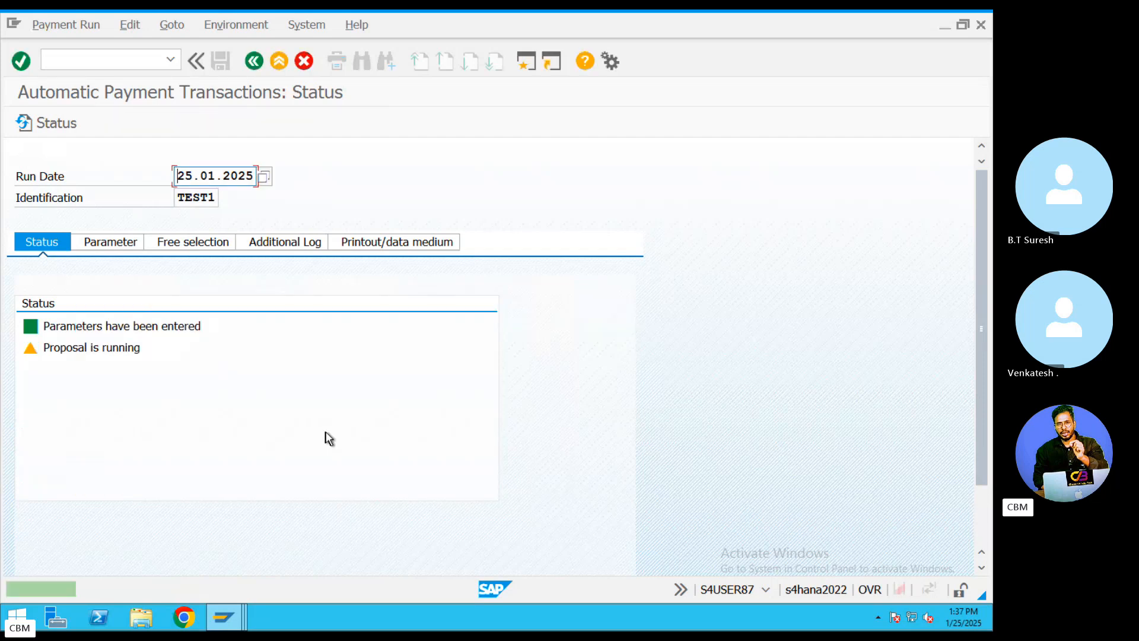
pyautogui.press('Return')
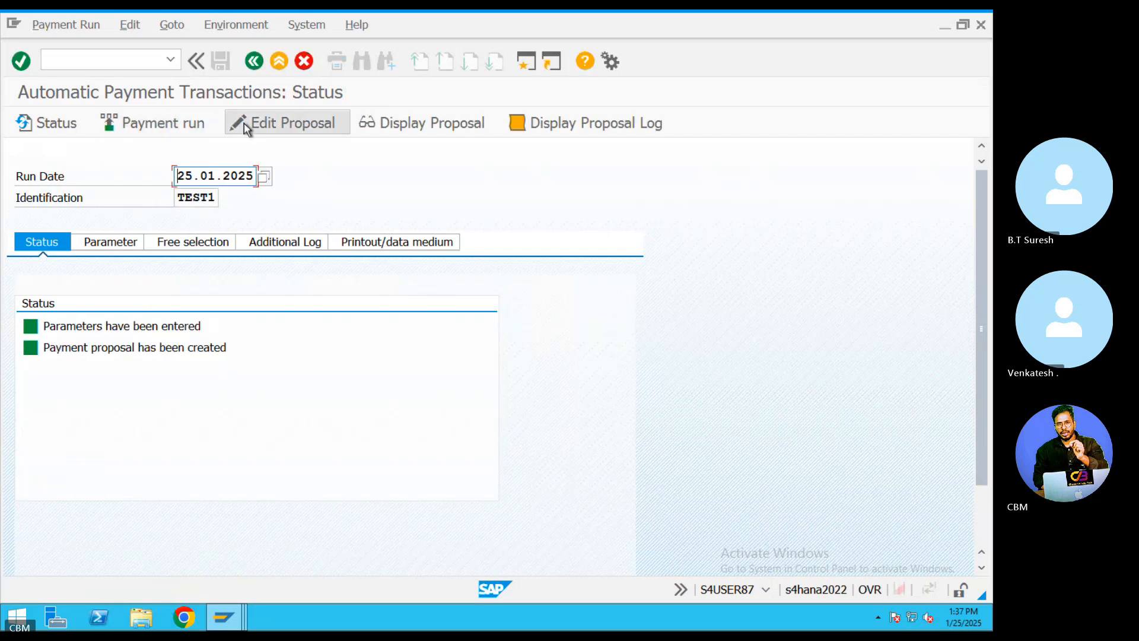
# - Open the new payment proposal for editing, inspect the customer's paid item, and return to the payments list
pyautogui.click(281, 123)
pyautogui.click(389, 415)
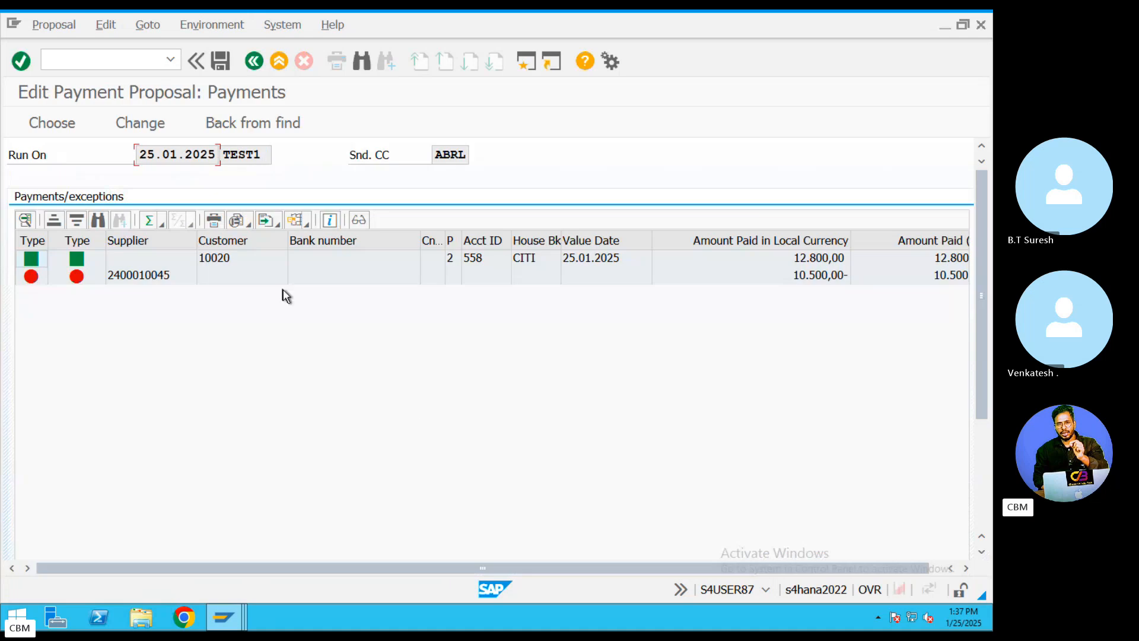
pyautogui.doubleClick(224, 261)
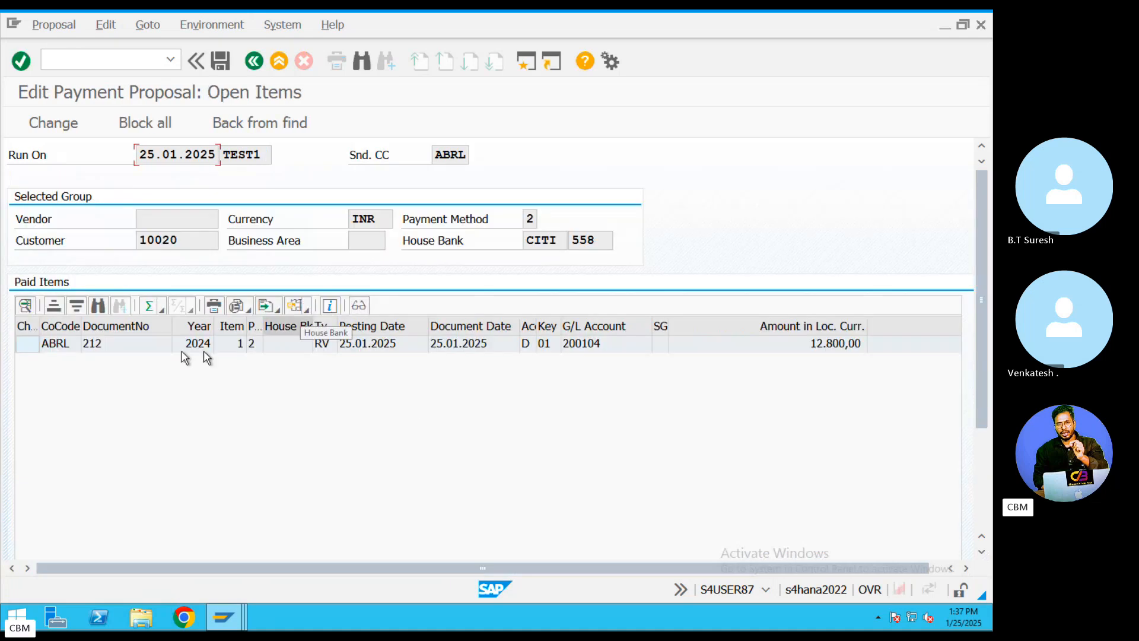
pyautogui.click(255, 61)
# - Open the supplier's exception item for document 2004 and reallocate it with payment method 4
pyautogui.click(141, 278)
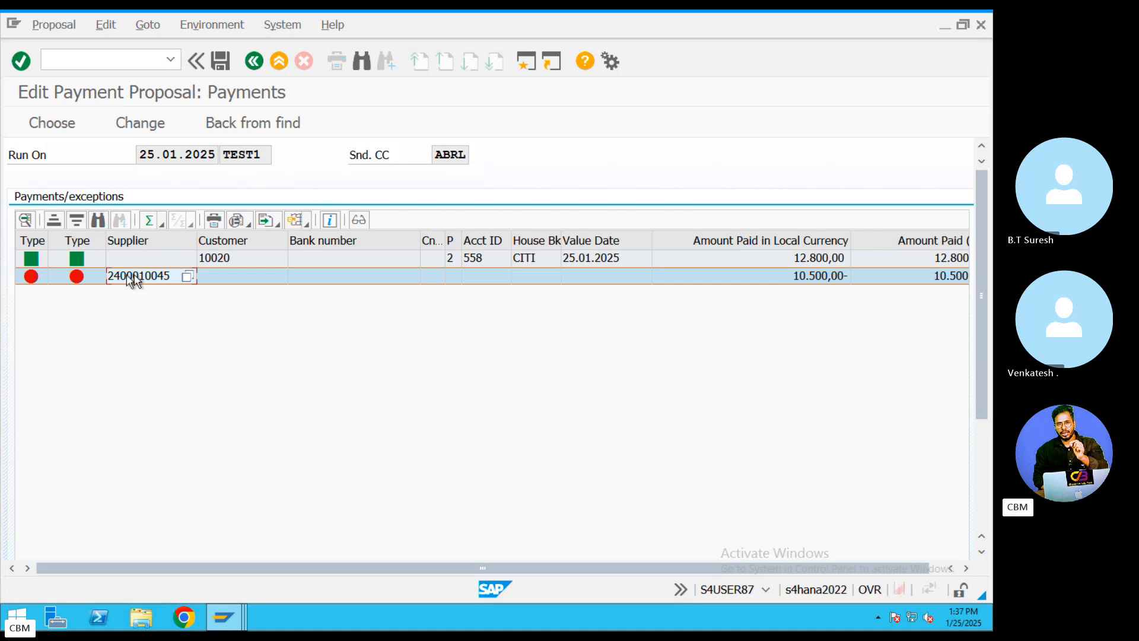
pyautogui.click(75, 278)
pyautogui.doubleClick(140, 279)
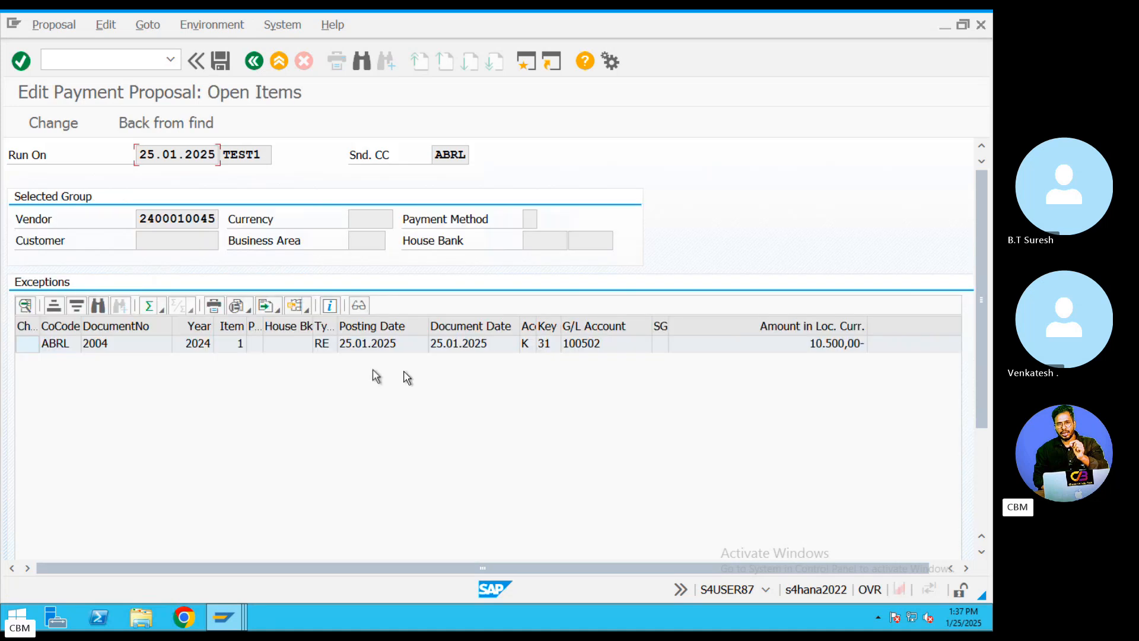
pyautogui.doubleClick(225, 345)
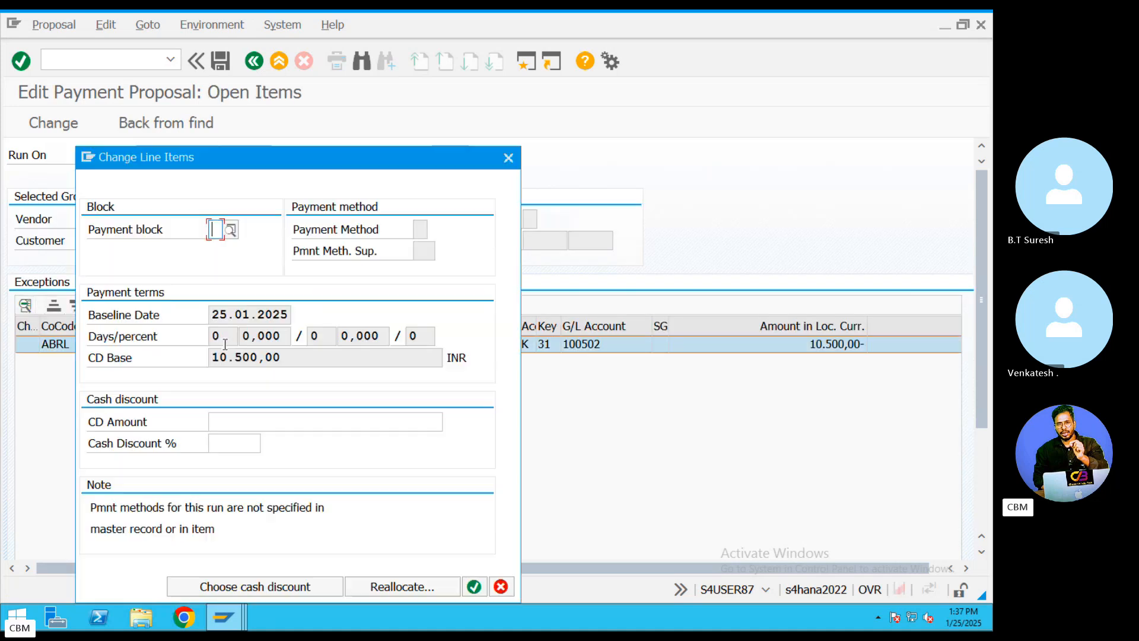
pyautogui.click(425, 587)
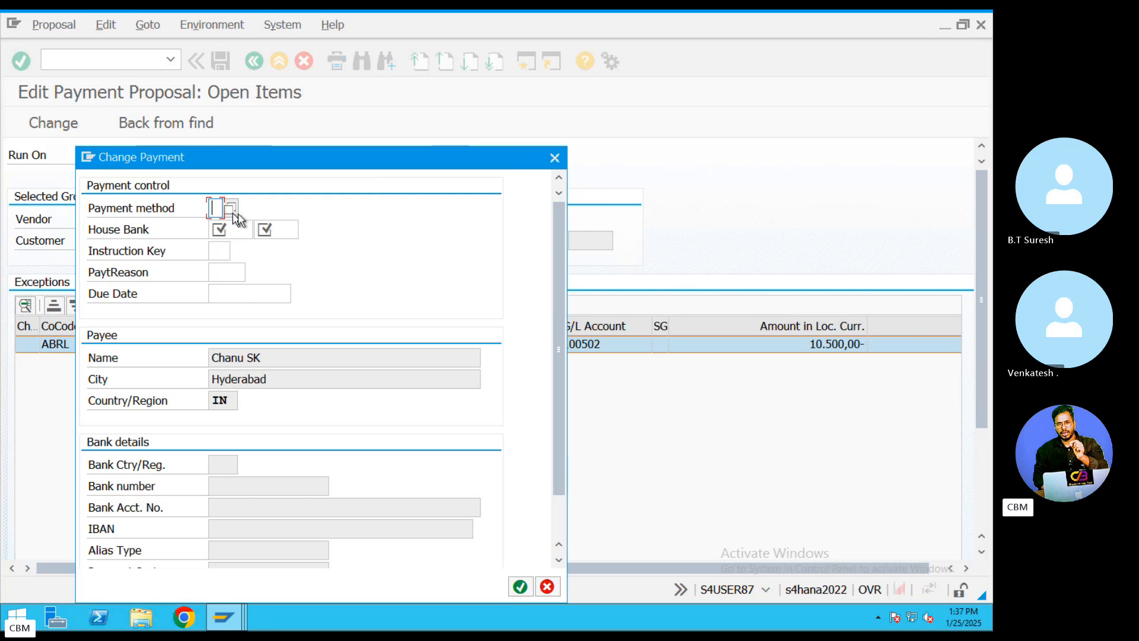
pyautogui.write('4')
pyautogui.press('Tab')
# - Try to assign house bank CITI with account ID 558 to the reallocated supplier payment
pyautogui.click(261, 230)
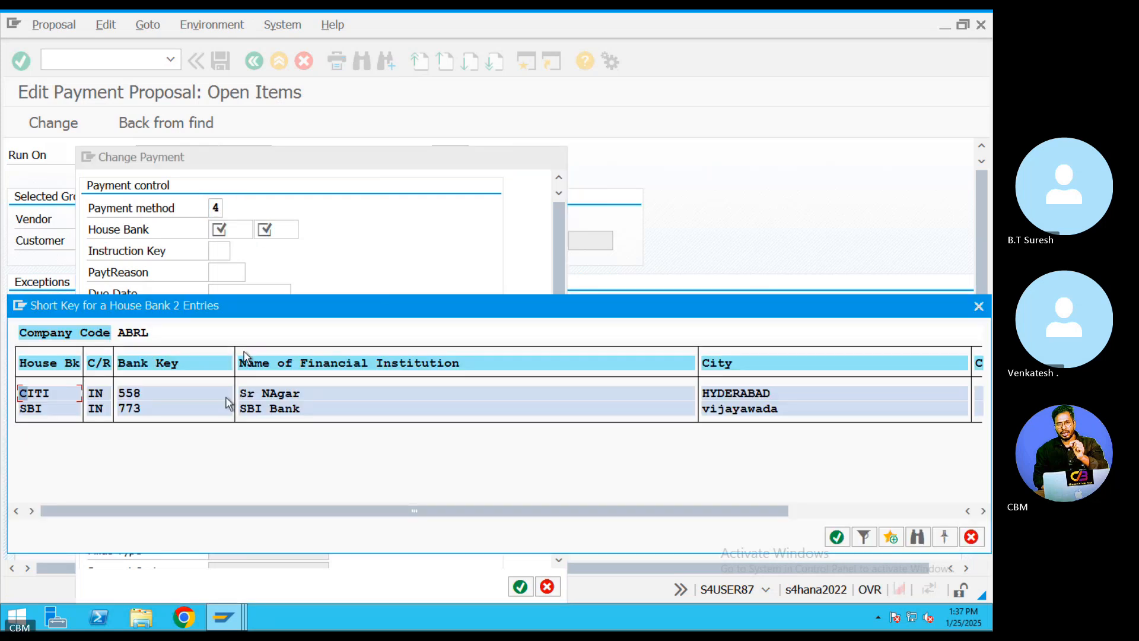
pyautogui.doubleClick(52, 400)
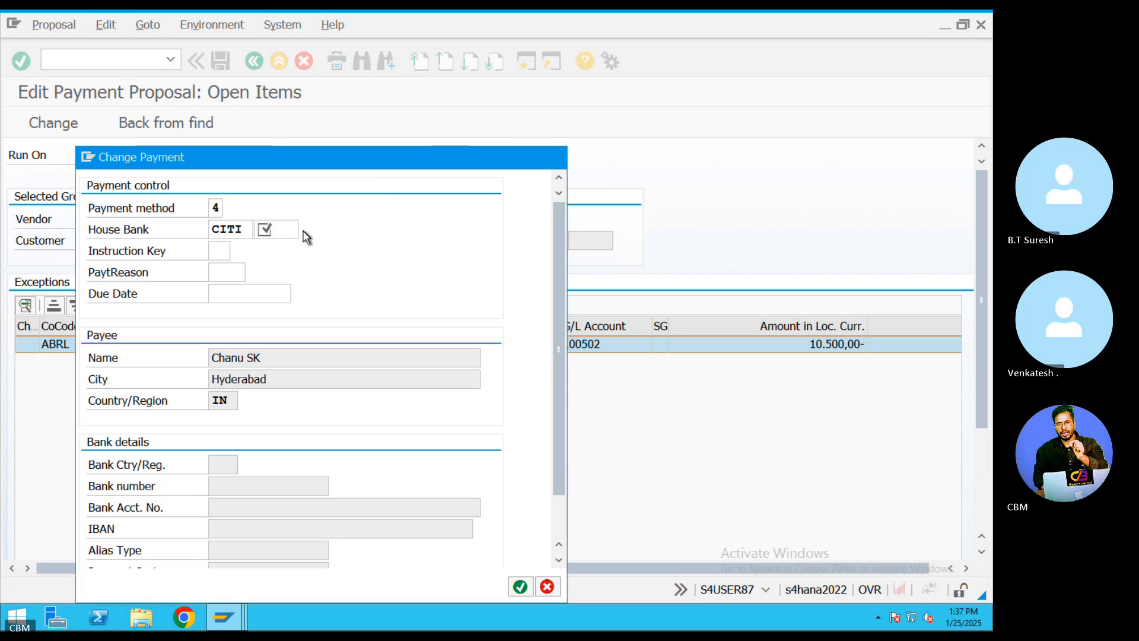
pyautogui.click(306, 232)
pyautogui.doubleClick(285, 380)
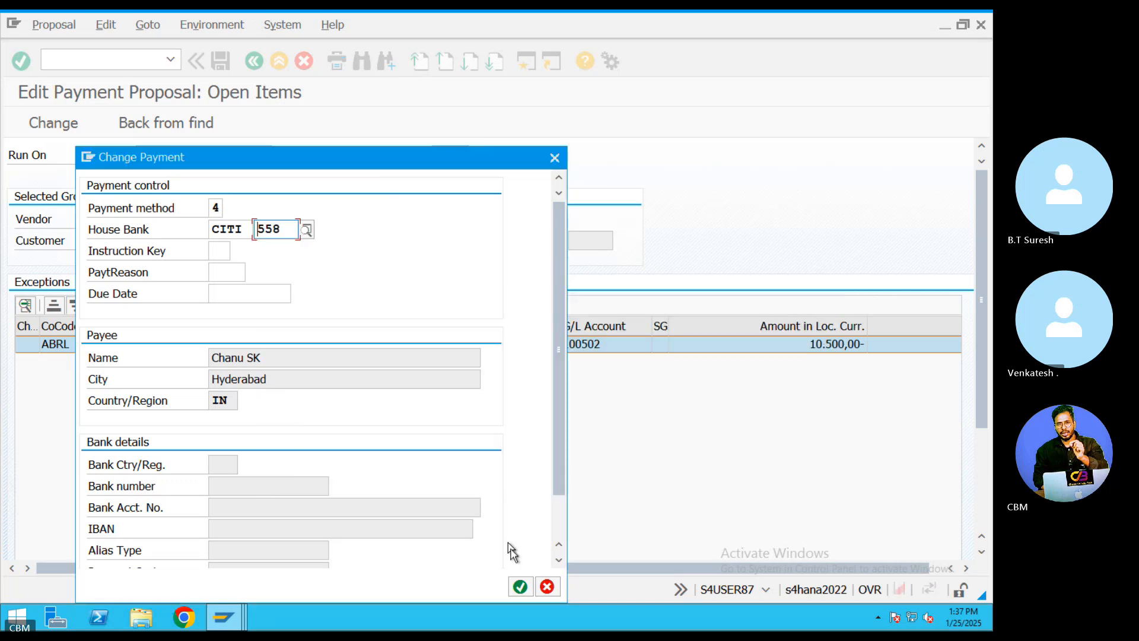
pyautogui.click(521, 588)
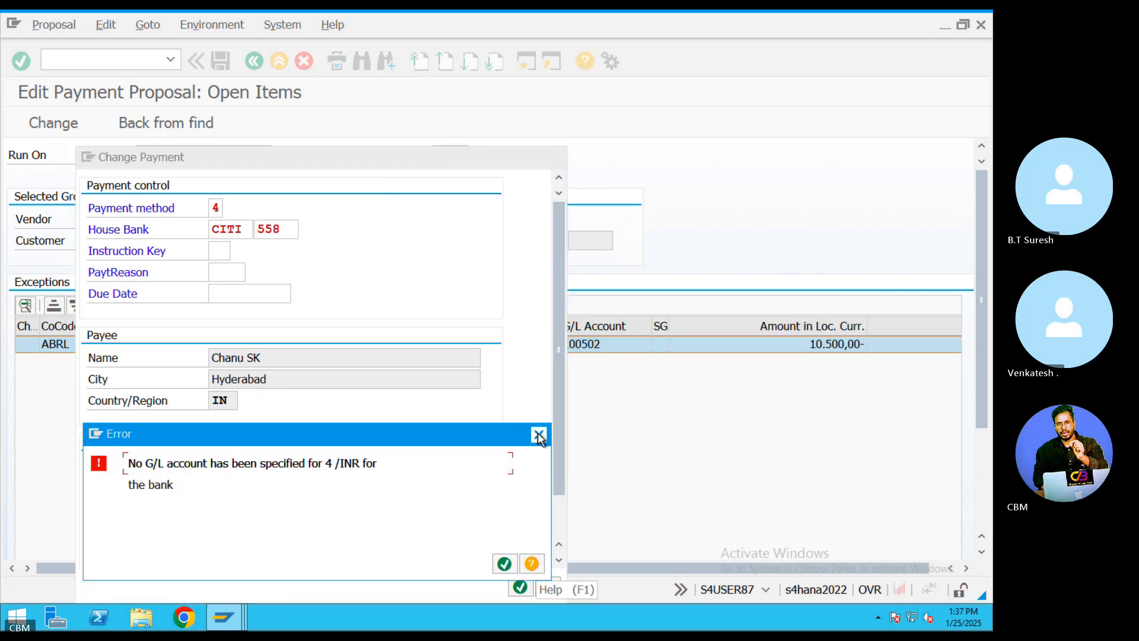
pyautogui.click(498, 561)
# - Assign house bank SBI with account ID 773 to the supplier payment and confirm the reallocation
pyautogui.click(247, 230)
pyautogui.click(259, 230)
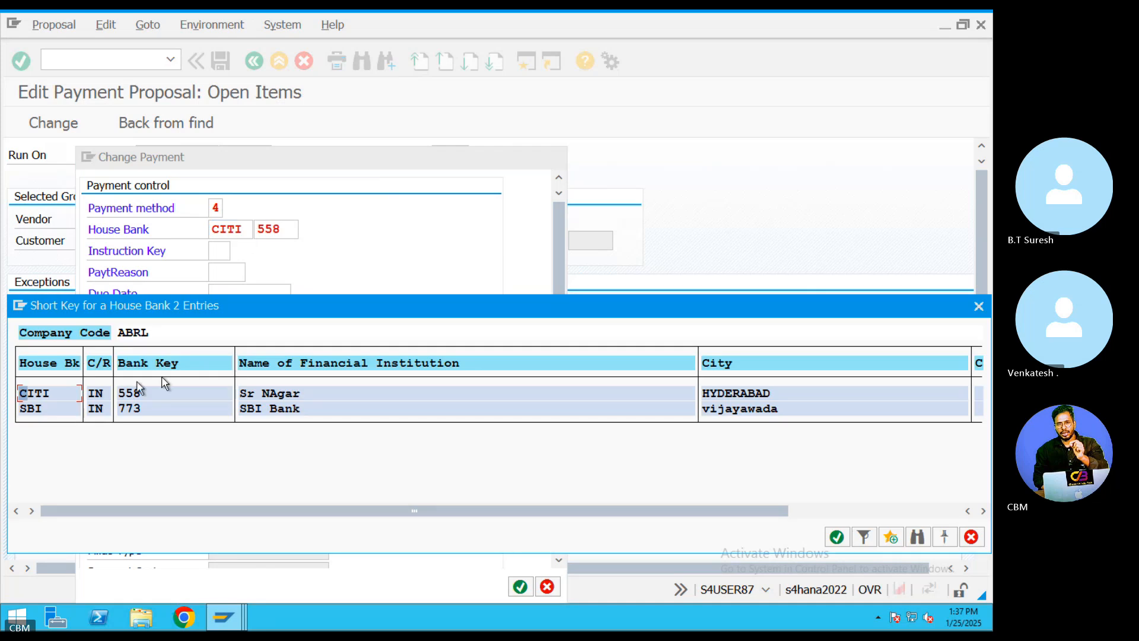
pyautogui.doubleClick(51, 409)
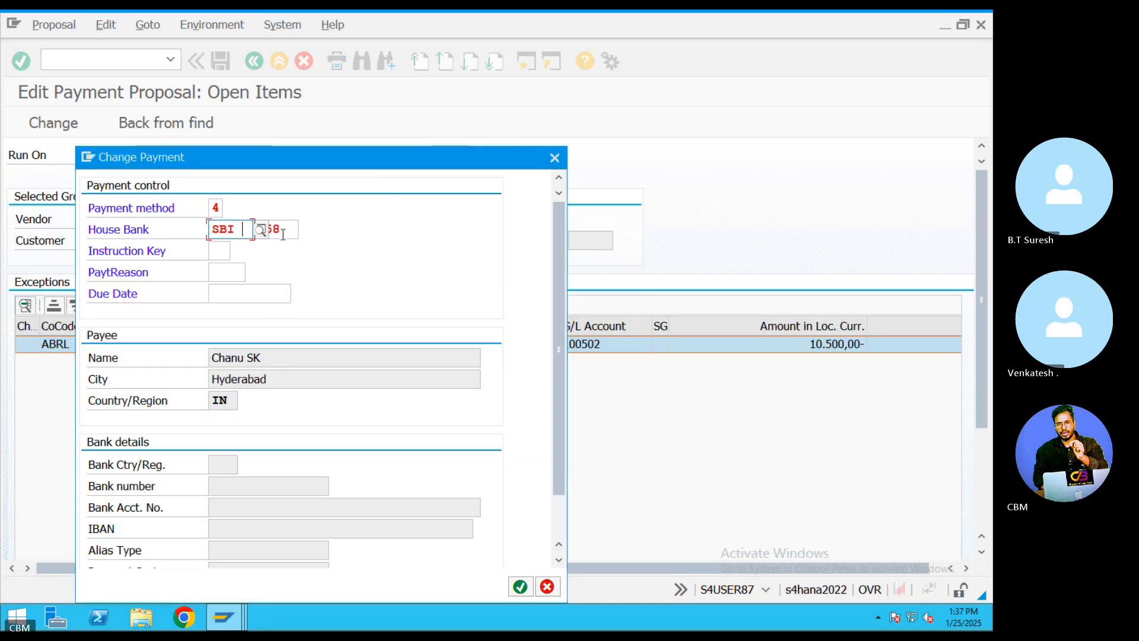
pyautogui.click(307, 230)
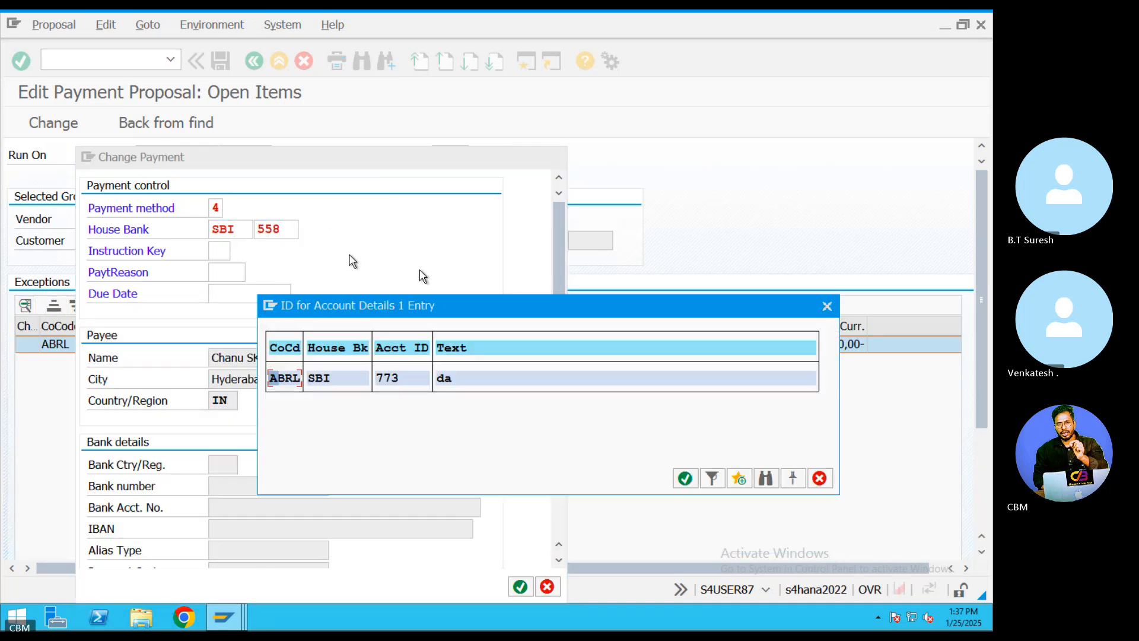
pyautogui.doubleClick(296, 378)
pyautogui.click(522, 588)
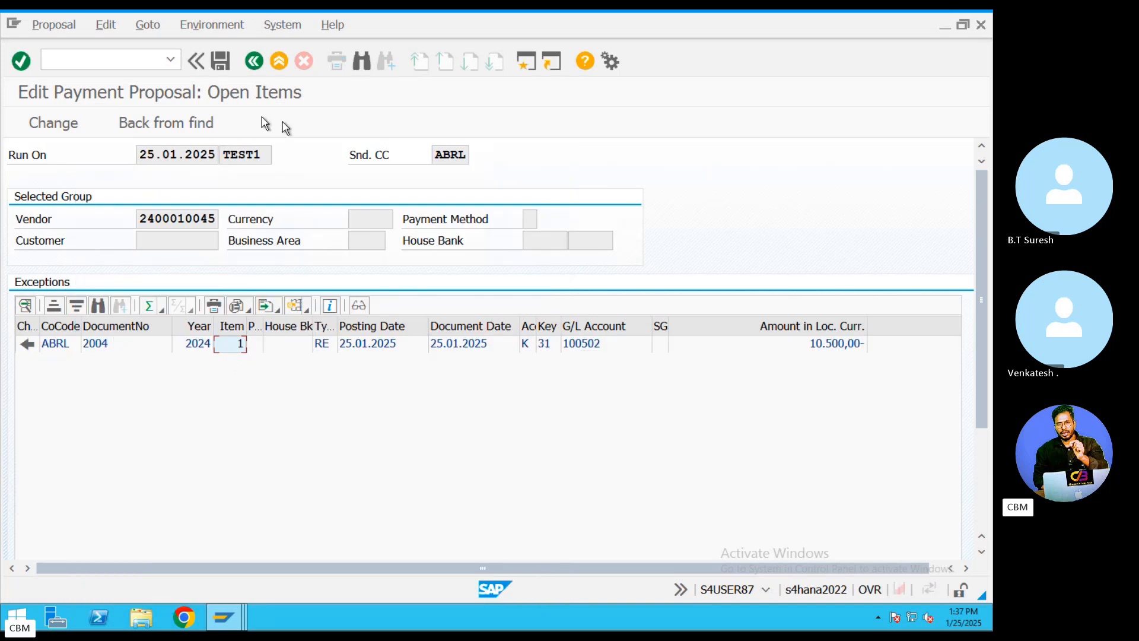
# - Save the edited proposal, return to the payments list, and check the supplier's exception entry for open items
pyautogui.click(221, 60)
pyautogui.click(253, 62)
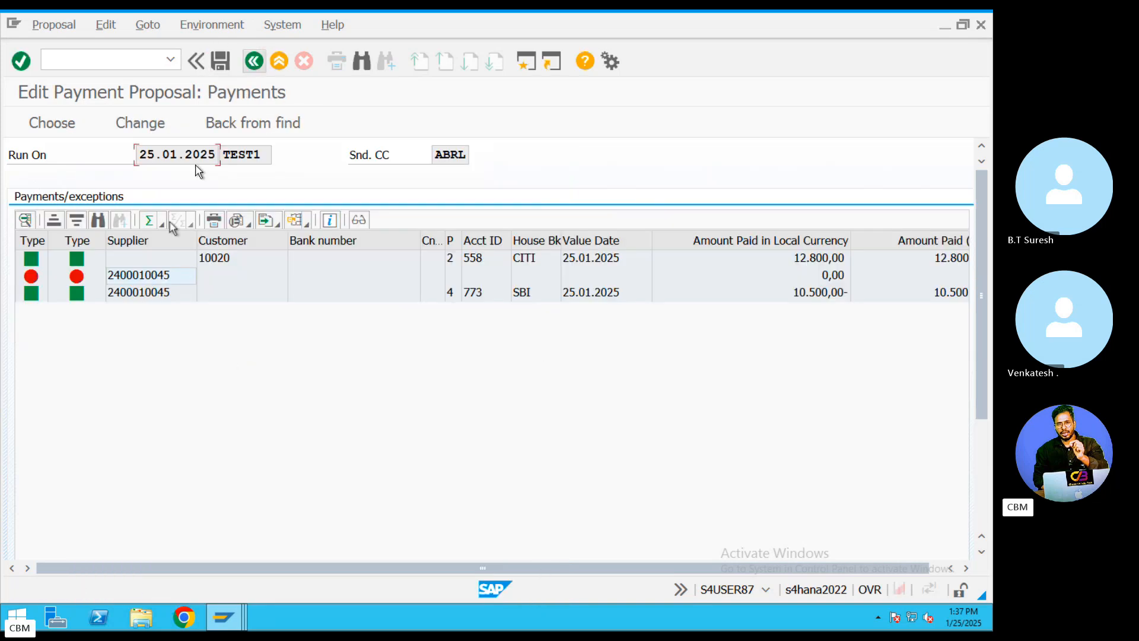
pyautogui.doubleClick(122, 274)
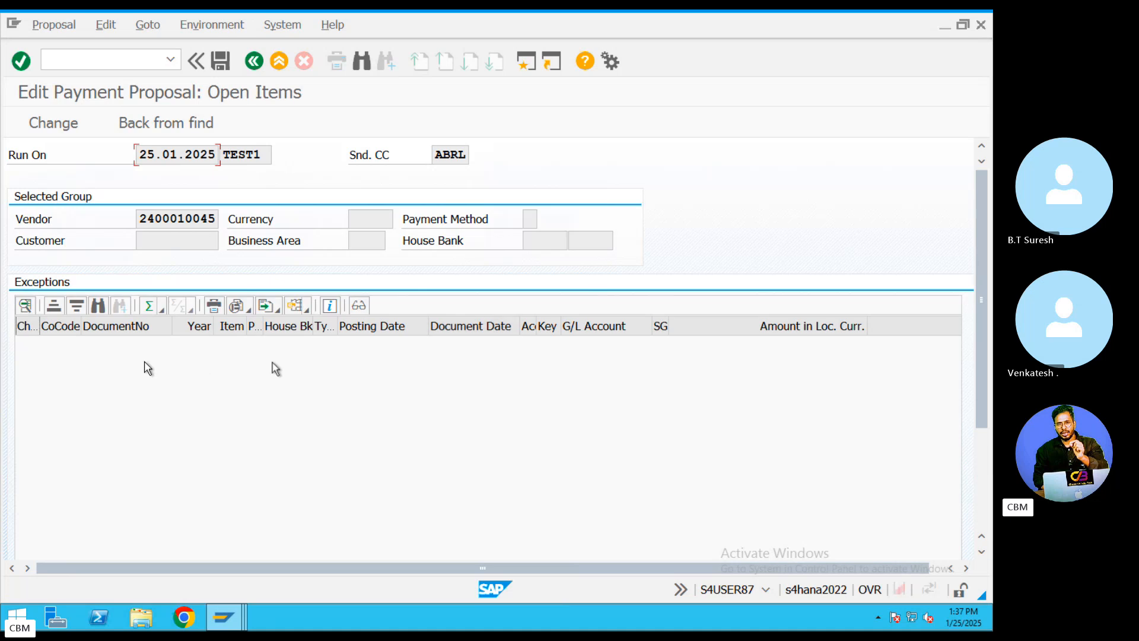
# - Leave the edited payment proposal and schedule the payment run for TEST1
pyautogui.click(254, 61)
pyautogui.click(254, 61)
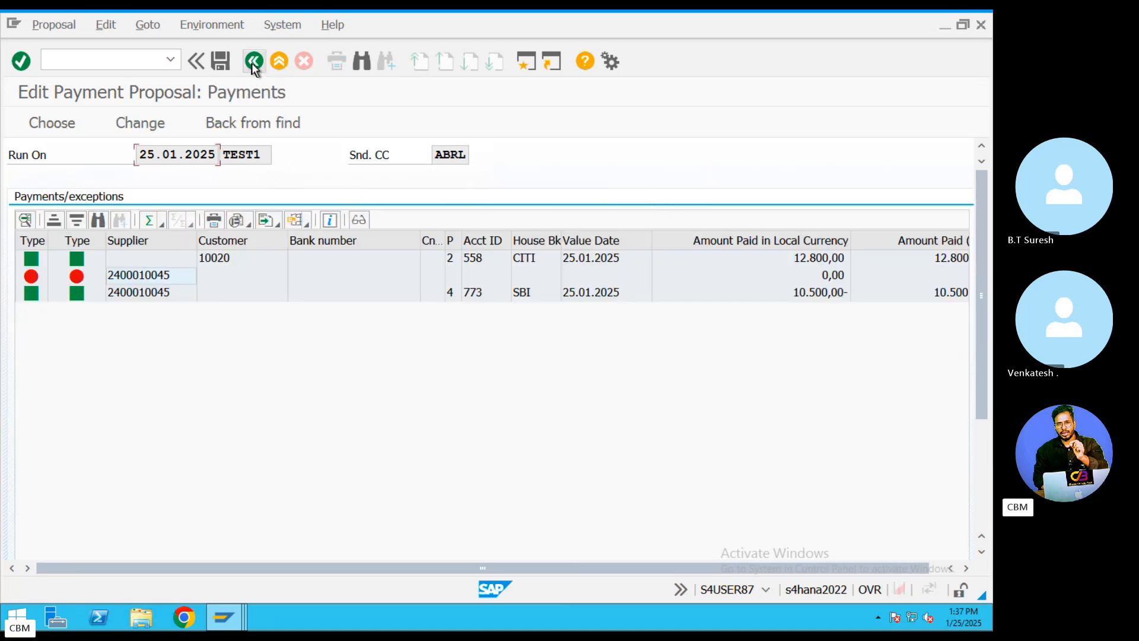
pyautogui.click(153, 123)
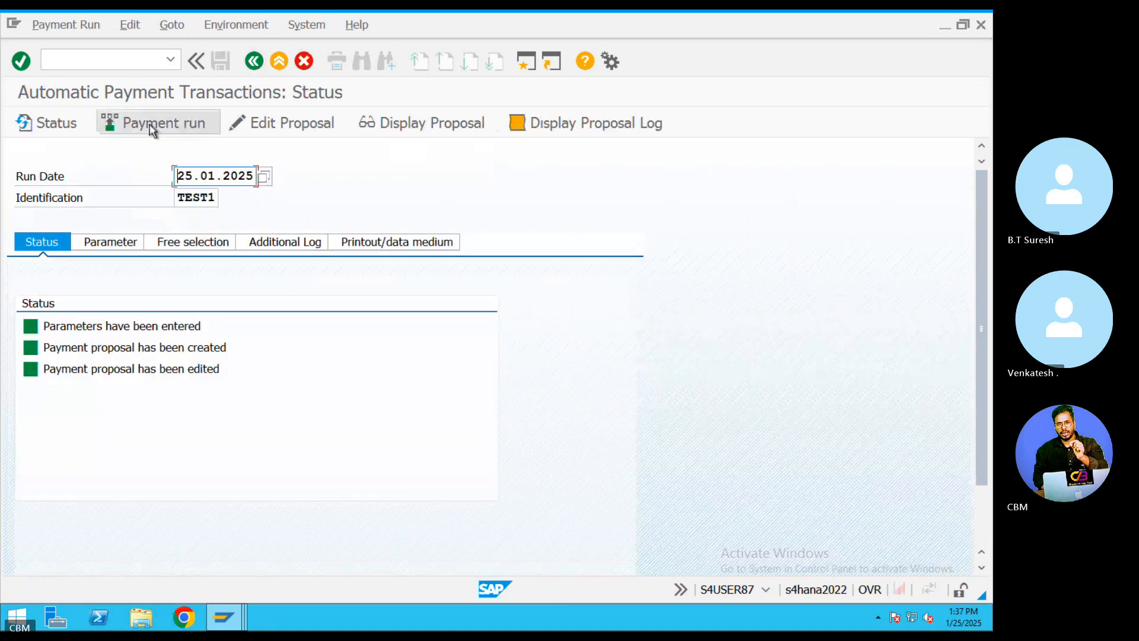
pyautogui.click(453, 478)
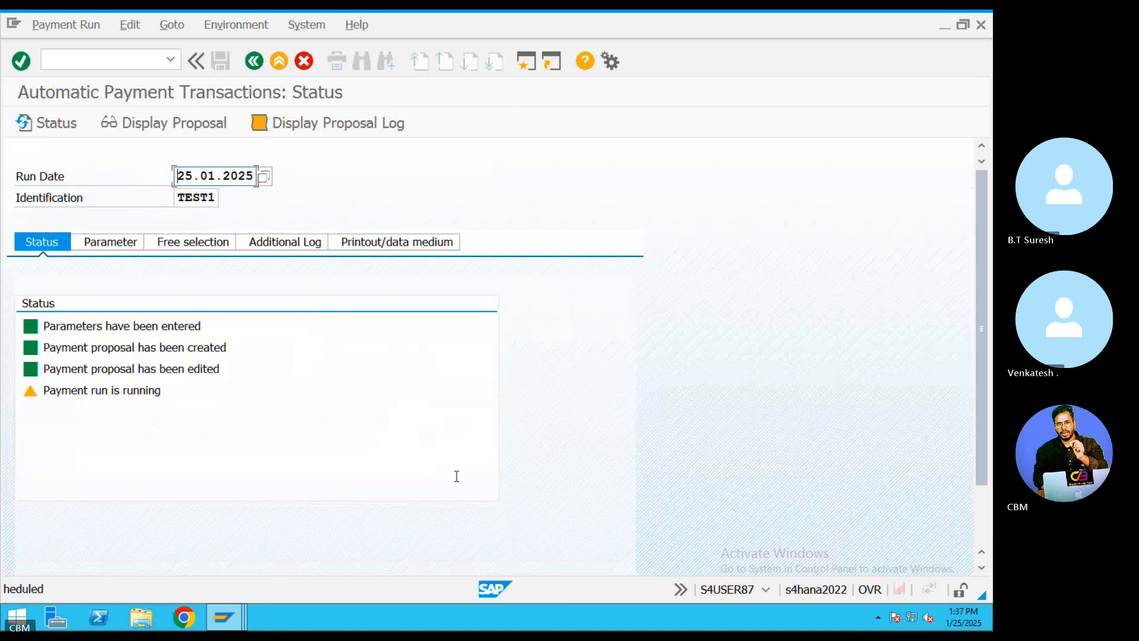
# - Switch to the customer line item session, refresh the open items list and close the information dialog
pyautogui.click(224, 617)
pyautogui.click(807, 582)
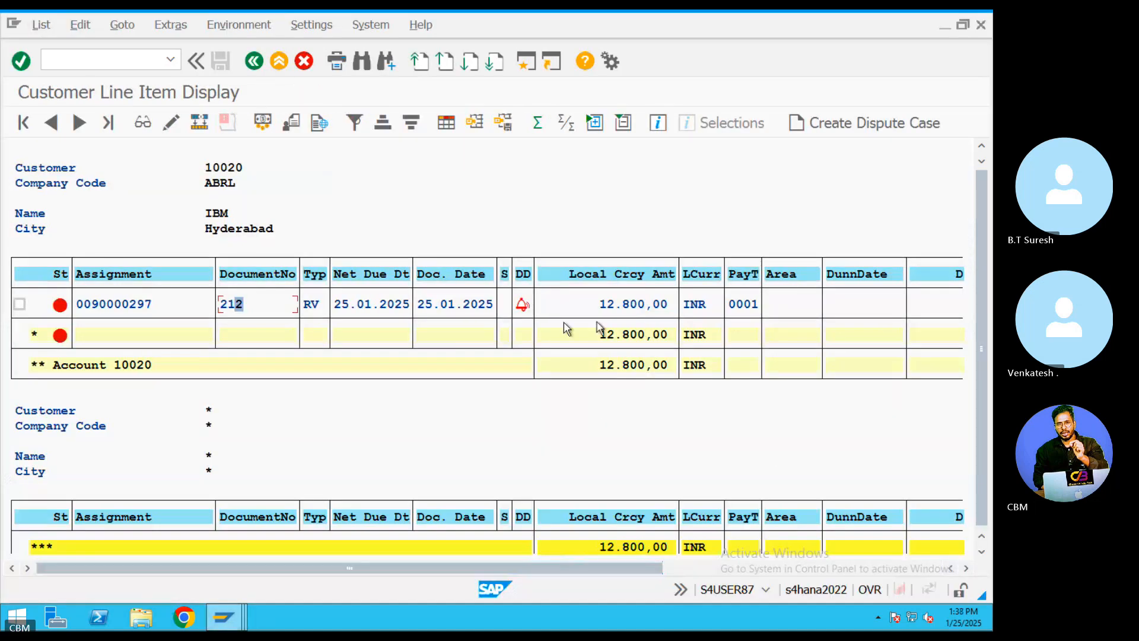
pyautogui.click(41, 24)
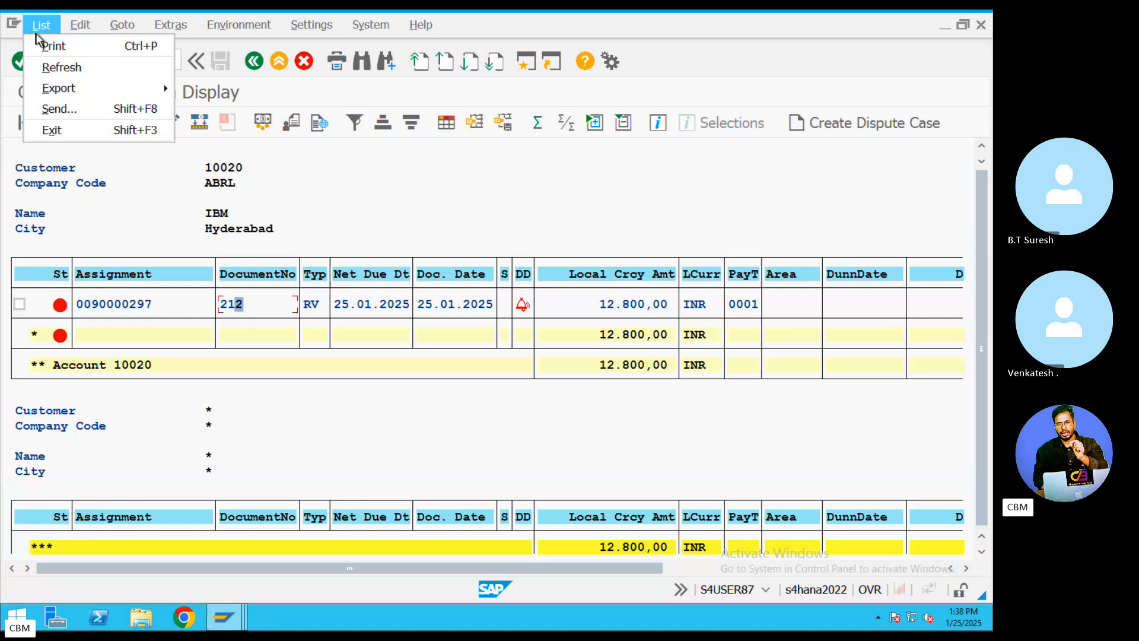
pyautogui.click(59, 66)
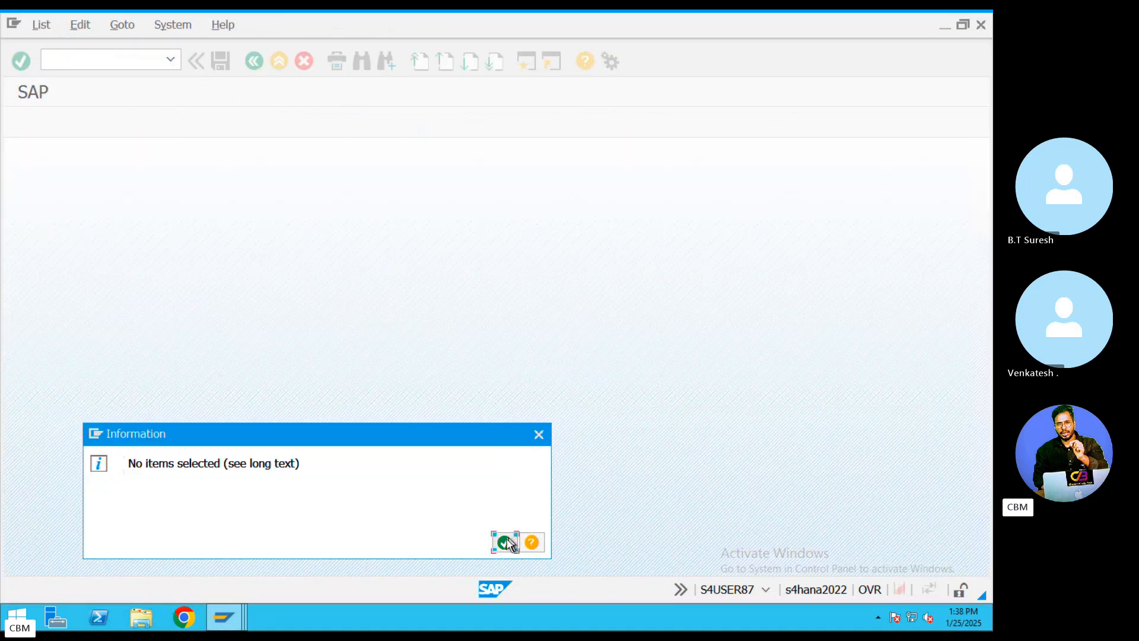
pyautogui.click(507, 542)
# - Switch to the vendor line item session and refresh the supplier's open items list
pyautogui.click(223, 616)
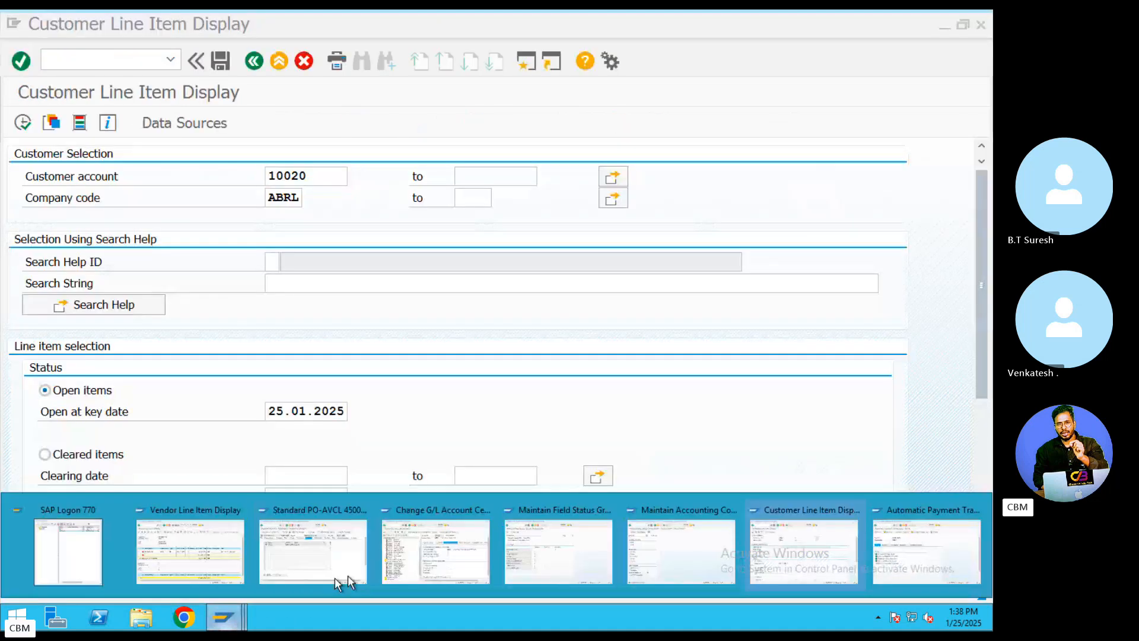
pyautogui.click(189, 559)
pyautogui.click(41, 24)
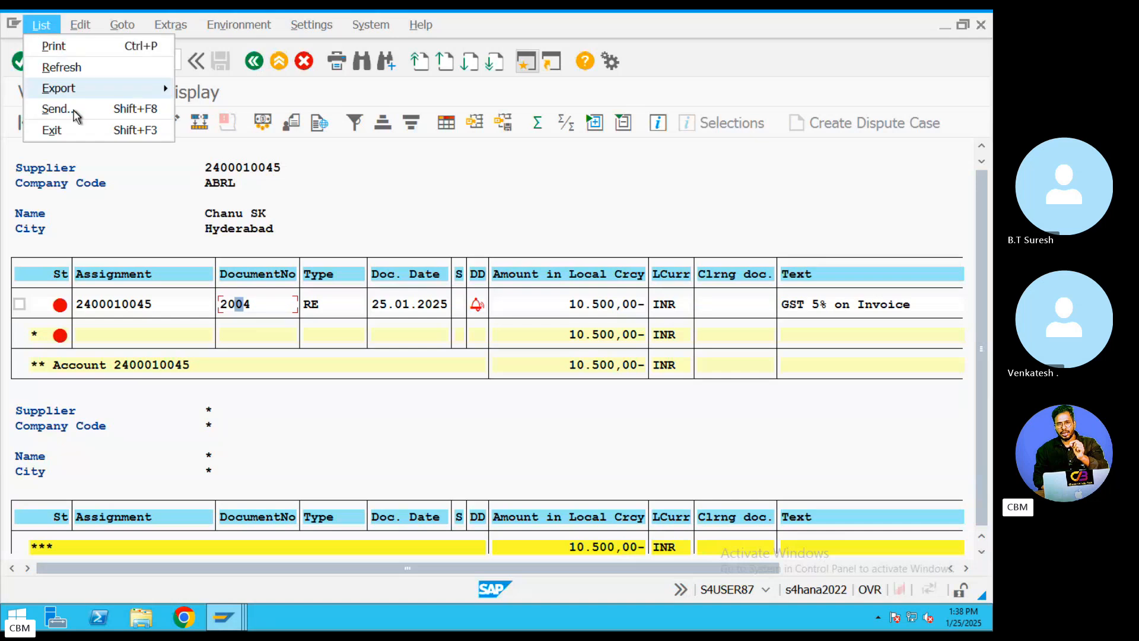
pyautogui.click(59, 67)
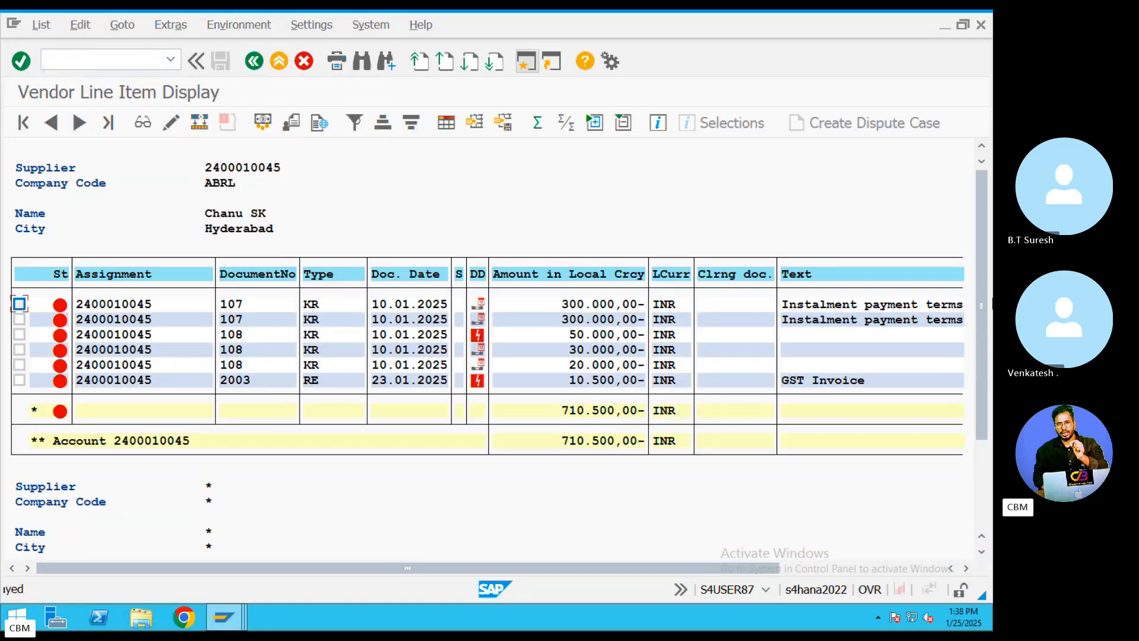
# - Return to the vendor line item selection and show the transaction code in the status bar
pyautogui.click(259, 64)
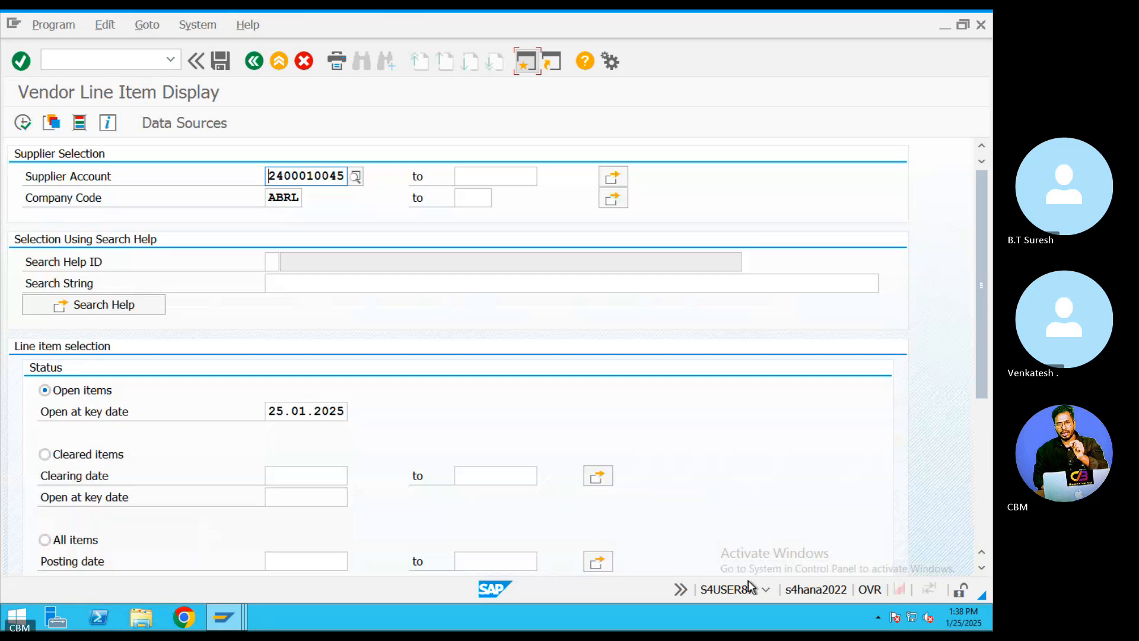
pyautogui.click(766, 589)
pyautogui.click(810, 512)
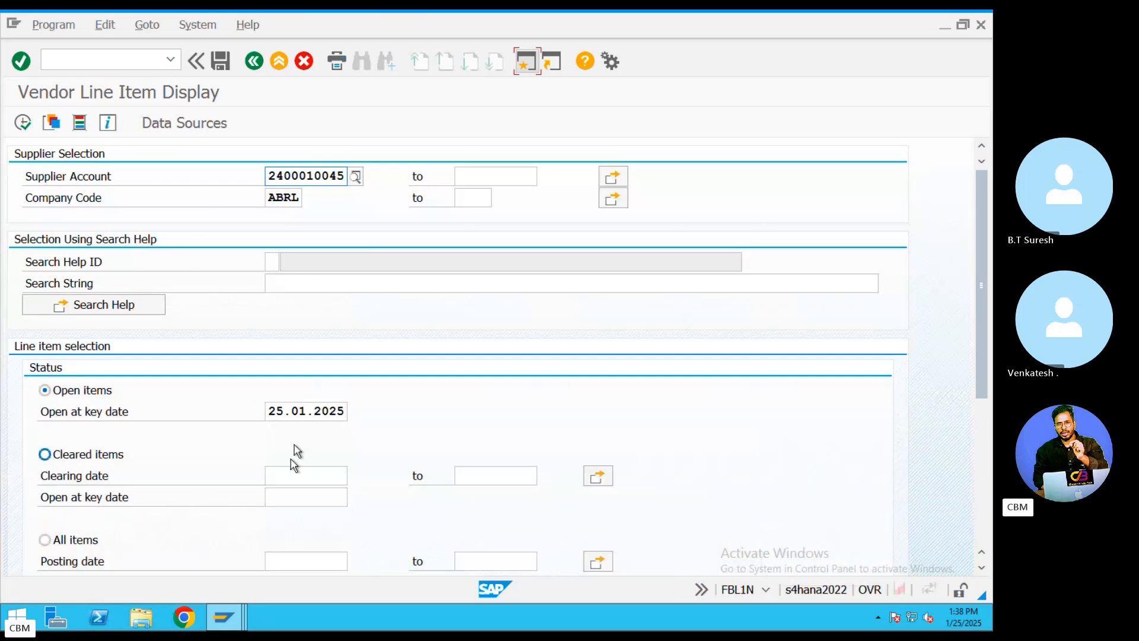
# - List the supplier's cleared items with clearing date 25.01.2025 and inspect the document types of the two entries
pyautogui.click(44, 455)
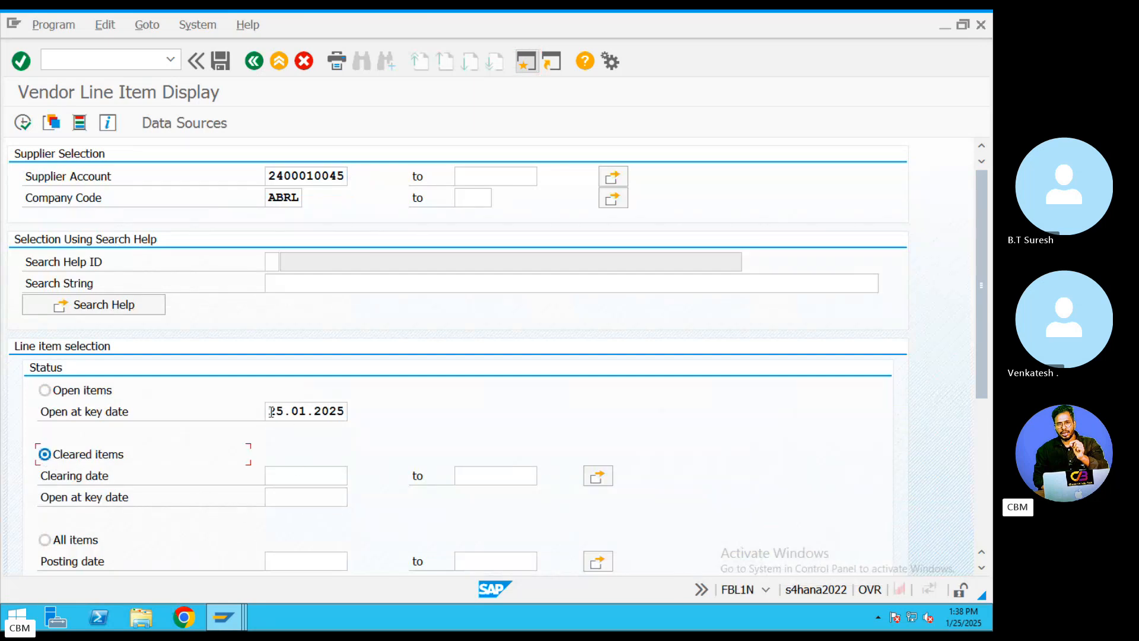
pyautogui.moveTo(271, 411); pyautogui.dragTo(384, 408)
pyautogui.hotkey('ctrl', 'c')
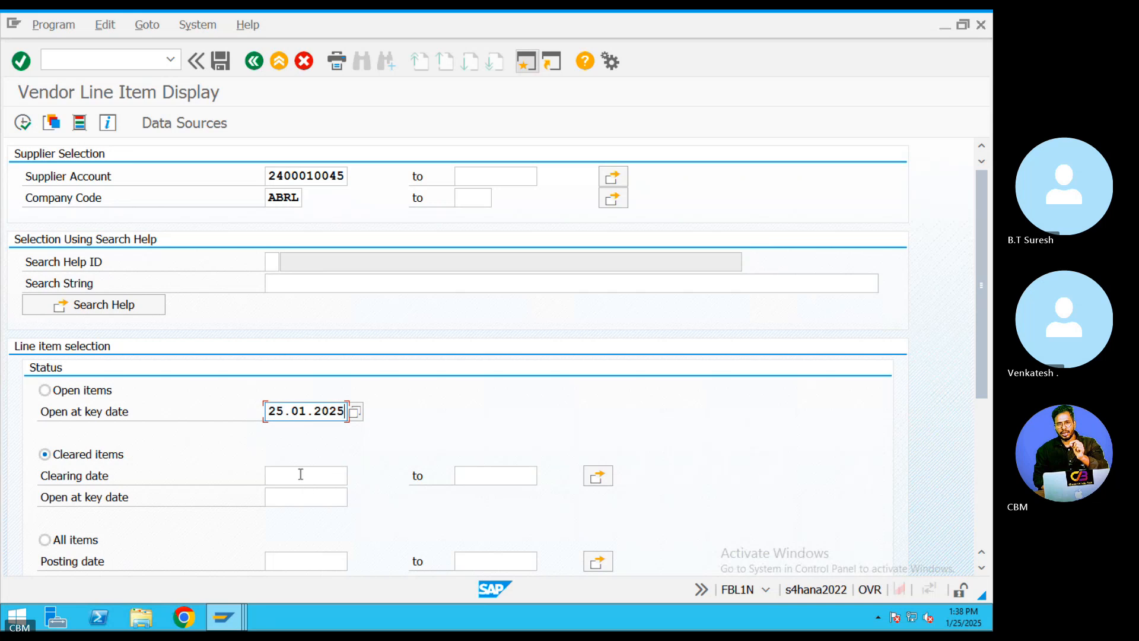
pyautogui.click(301, 475)
pyautogui.hotkey('ctrl', 'v')
pyautogui.click(24, 122)
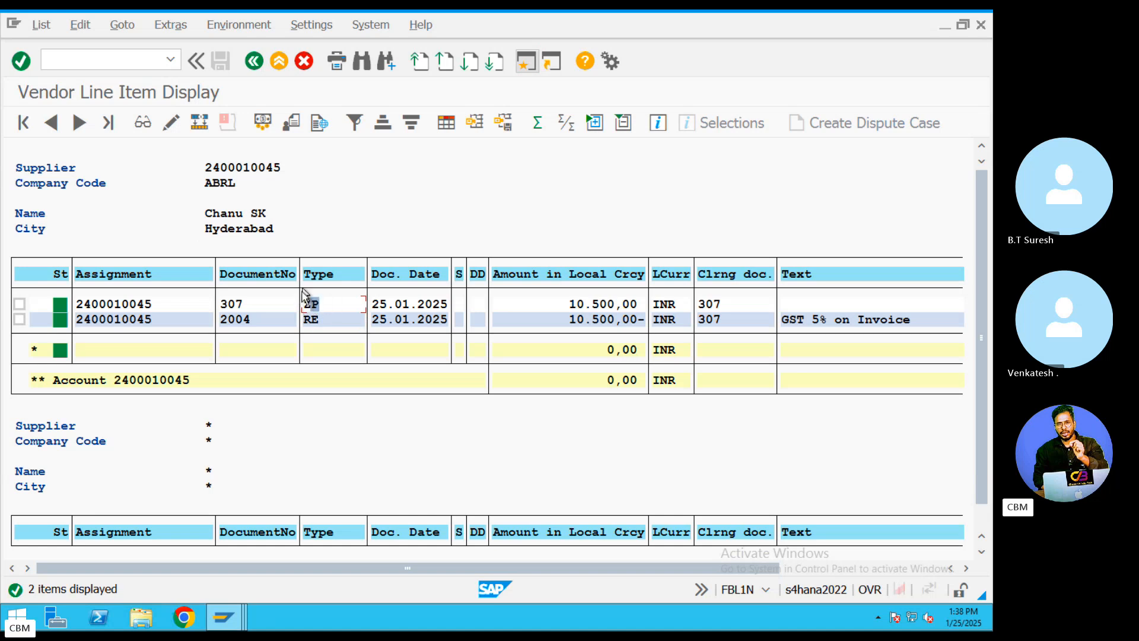
pyautogui.click(310, 319)
# - Leave the vendor line item display and open the customer line item display with transaction FBL5N
pyautogui.click(223, 617)
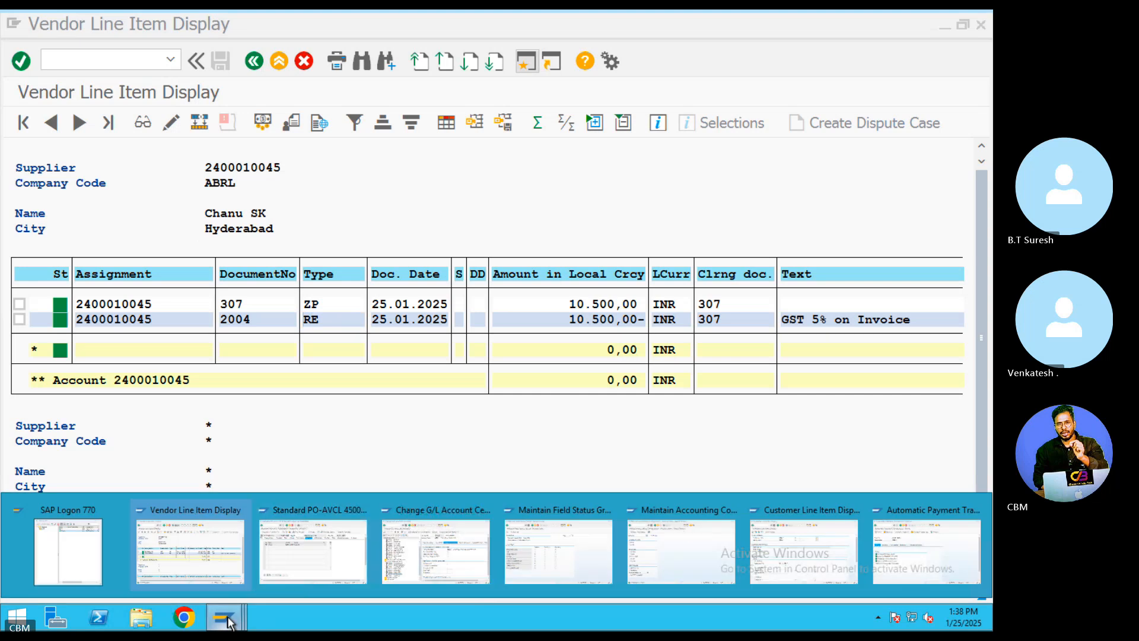
pyautogui.click(220, 549)
pyautogui.click(255, 61)
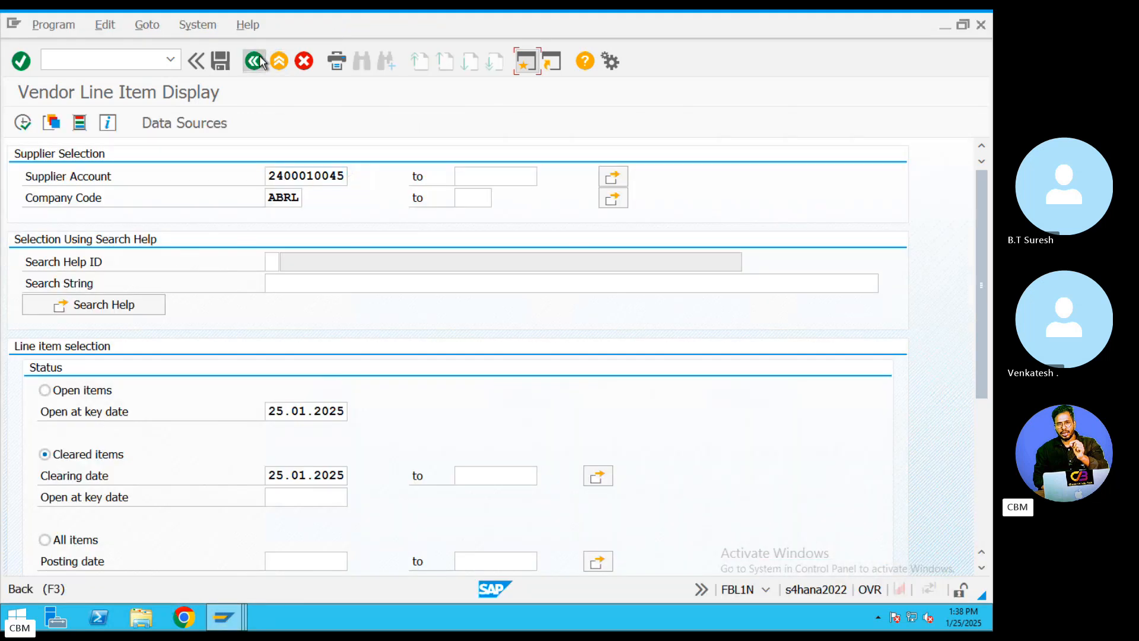
pyautogui.click(258, 60)
pyautogui.write('FBL5N')
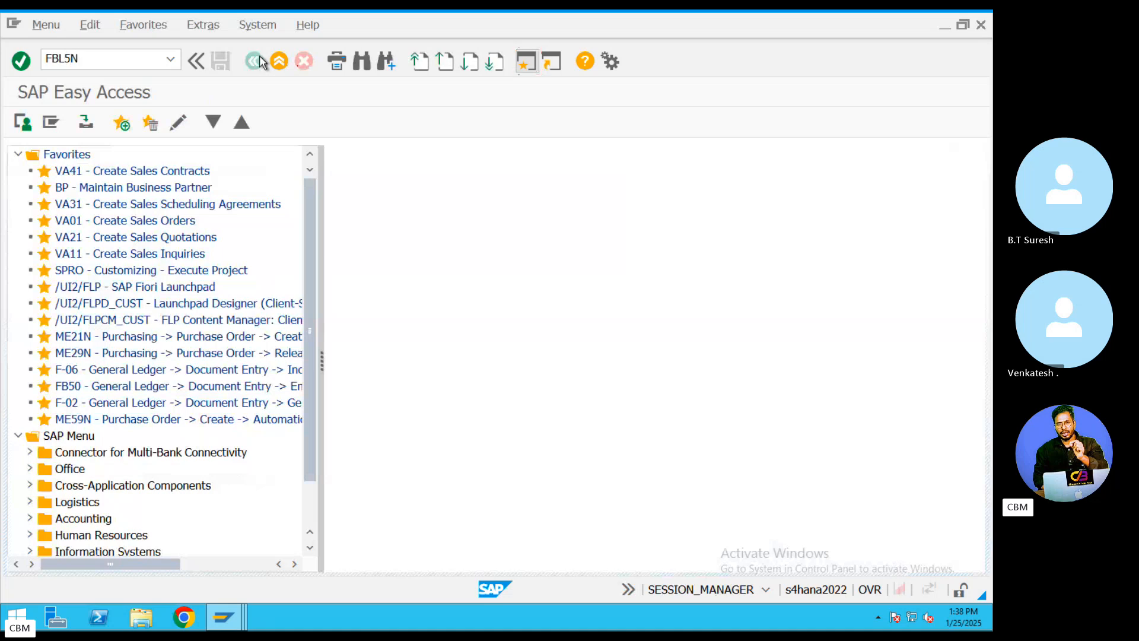
pyautogui.press('Return')
# - List the customer's cleared items in company code ABRL with clearing date 25.01.2025
pyautogui.click(45, 455)
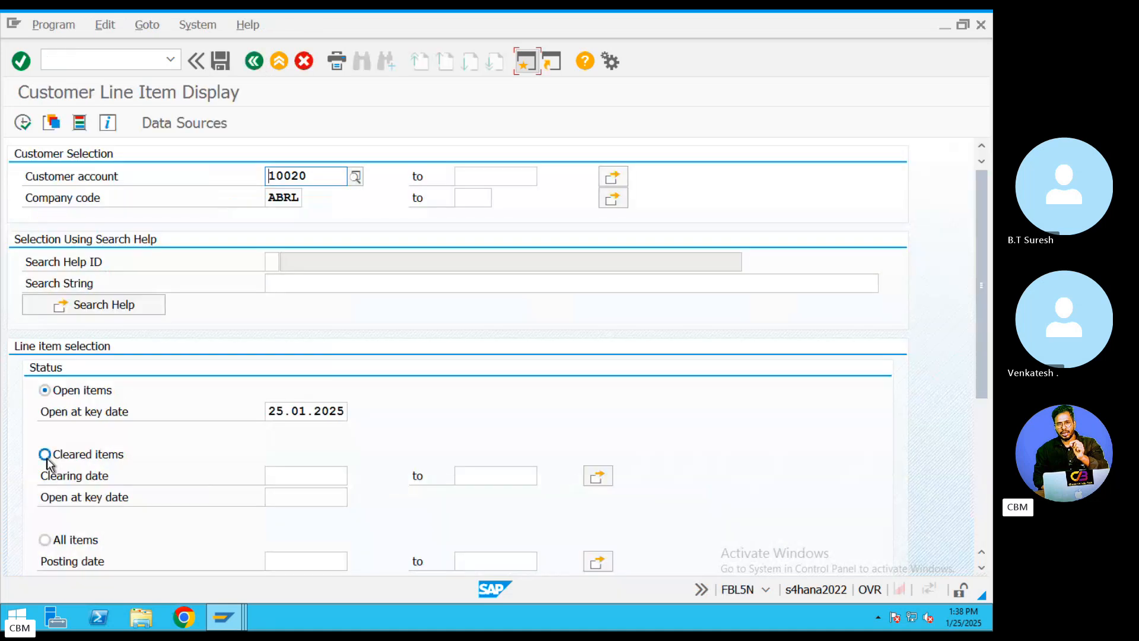
pyautogui.moveTo(269, 411); pyautogui.dragTo(422, 410)
pyautogui.hotkey('ctrl', 'c')
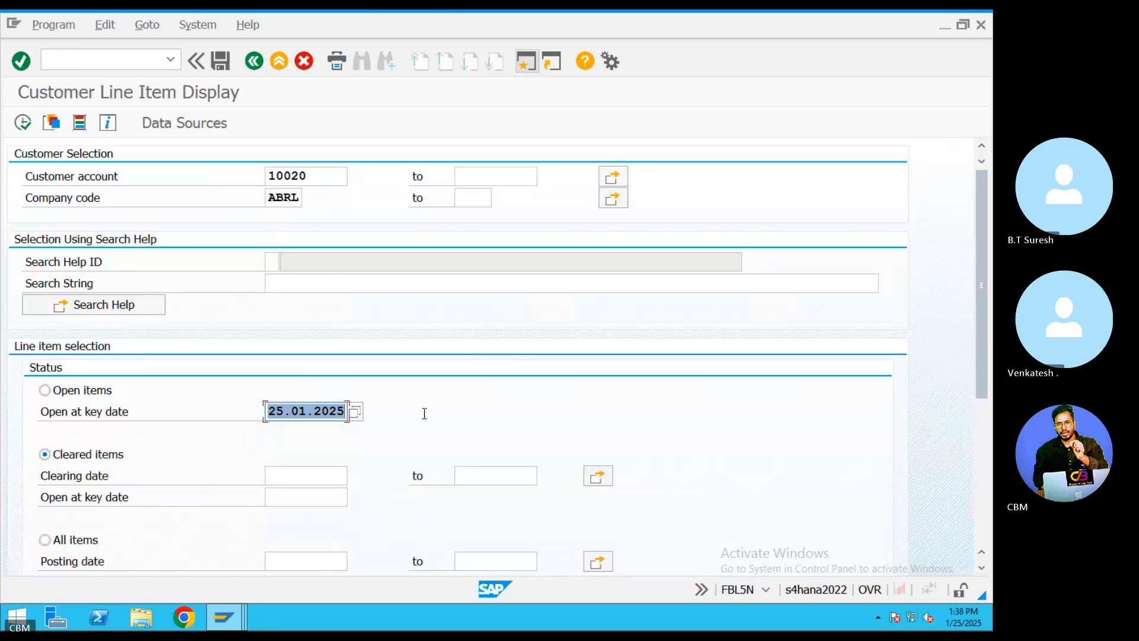
pyautogui.click(325, 469)
pyautogui.hotkey('ctrl', 'v')
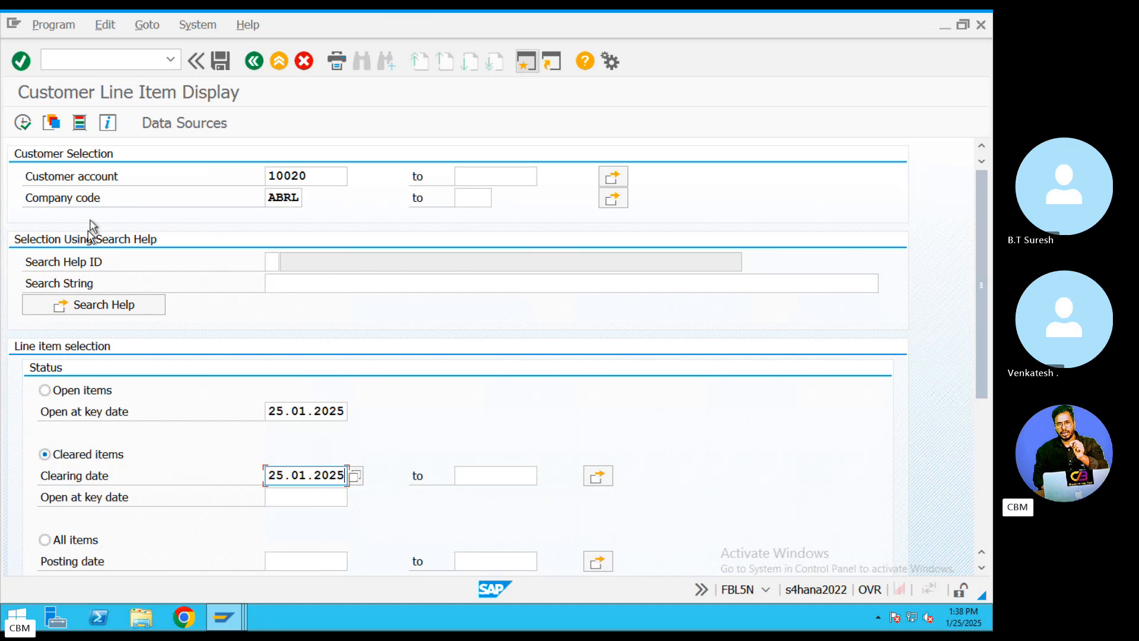
pyautogui.click(23, 123)
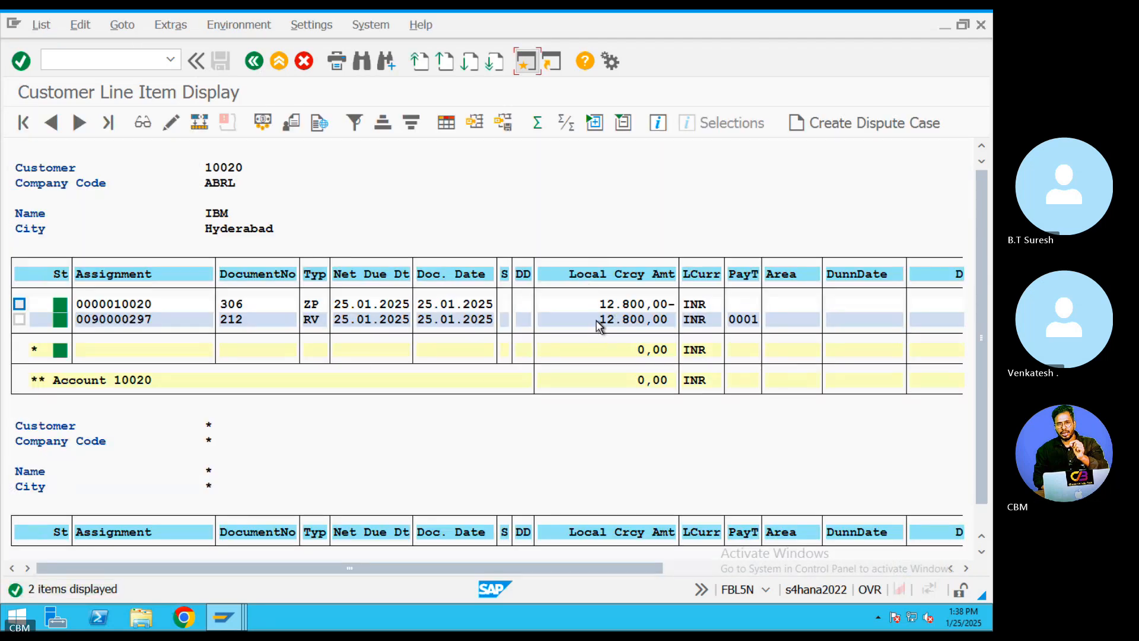
pyautogui.hotkey('ctrl', 'Left')
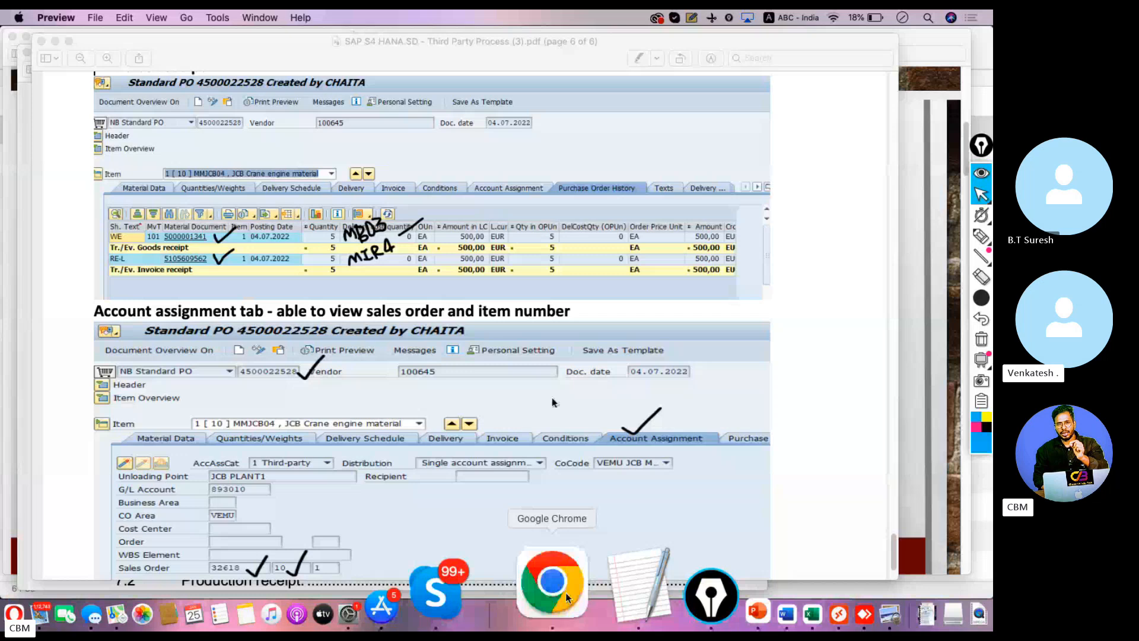
pyautogui.click(565, 592)
pyautogui.hotkey('ctrl', 'Left')
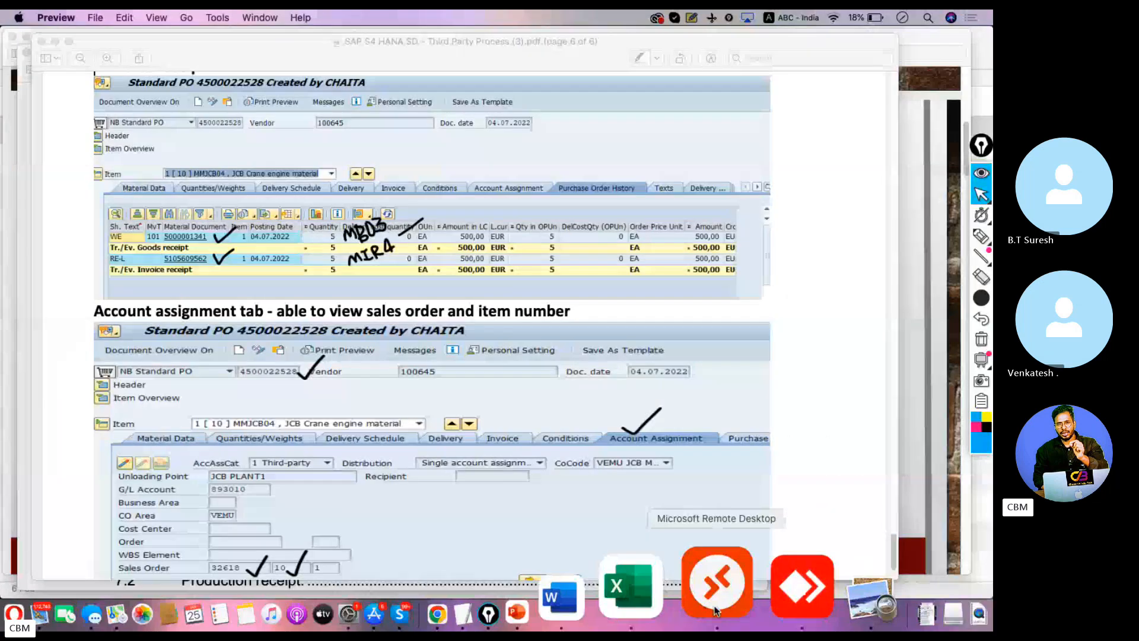
pyautogui.click(716, 593)
# - Open the prefilled sales order in VA03 and check the journal entry's status in its document flow
pyautogui.click(279, 64)
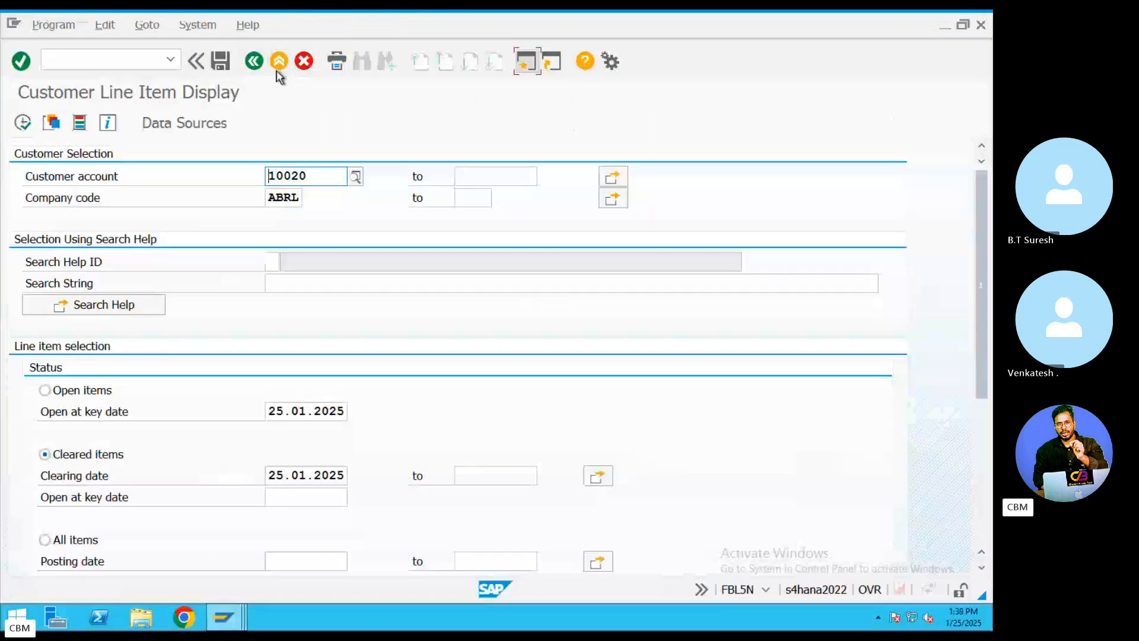
pyautogui.click(283, 64)
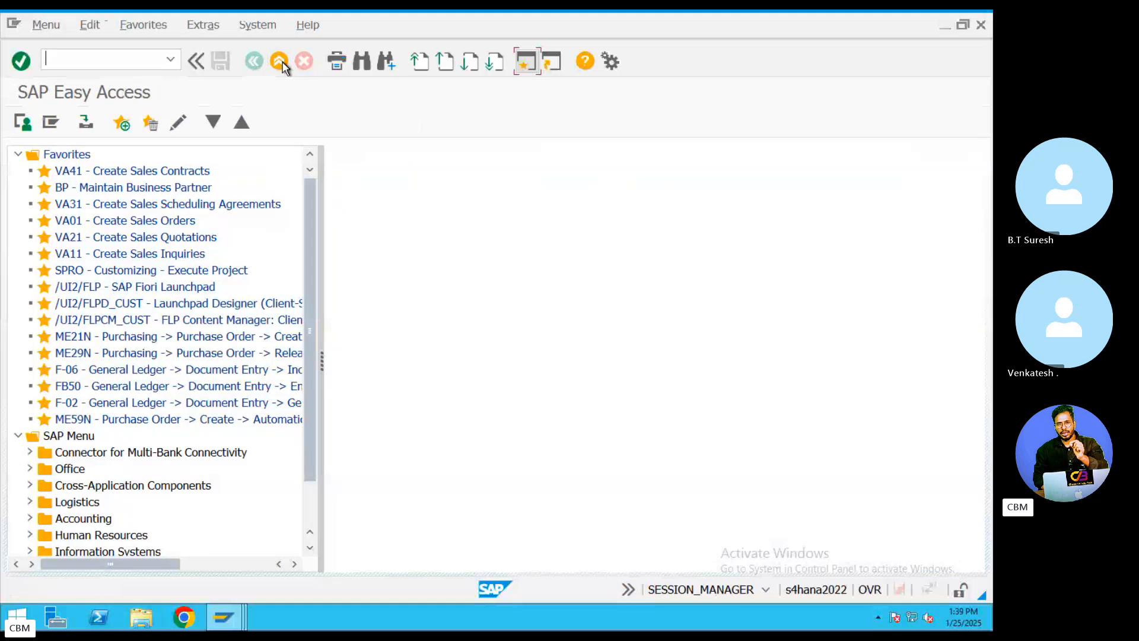
pyautogui.write('VA03')
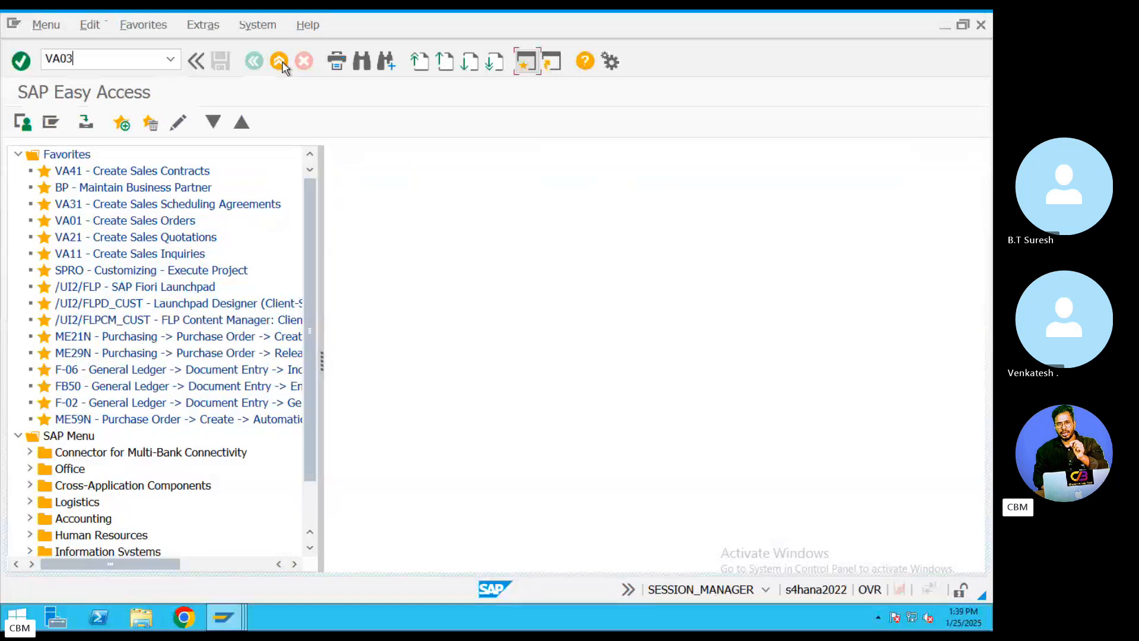
pyautogui.press('Return')
pyautogui.press('Return')
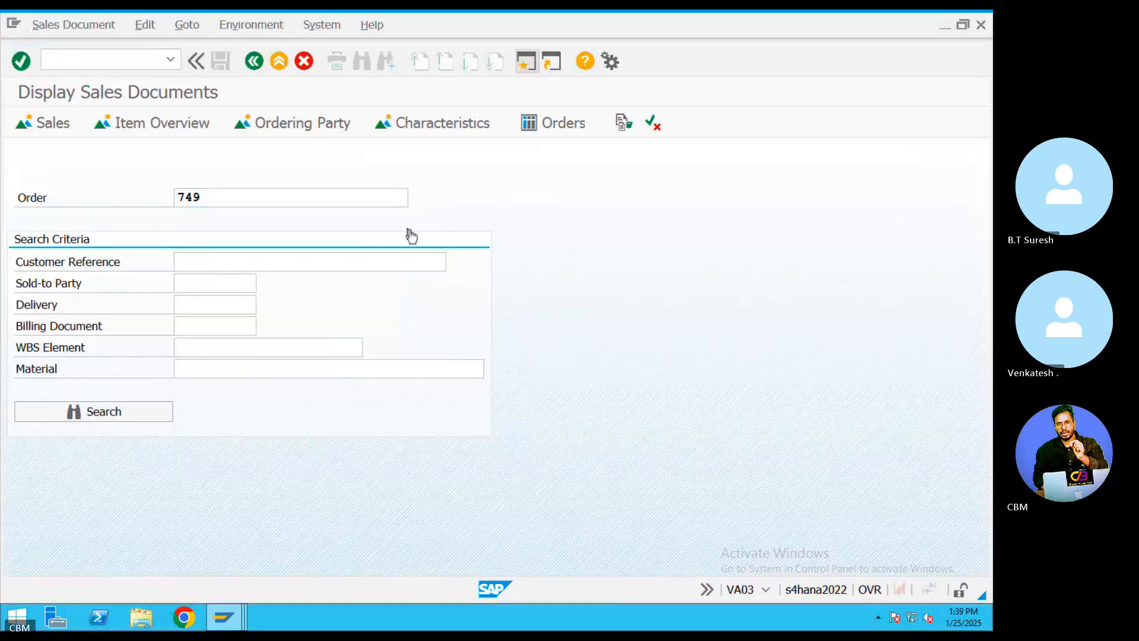
pyautogui.click(51, 123)
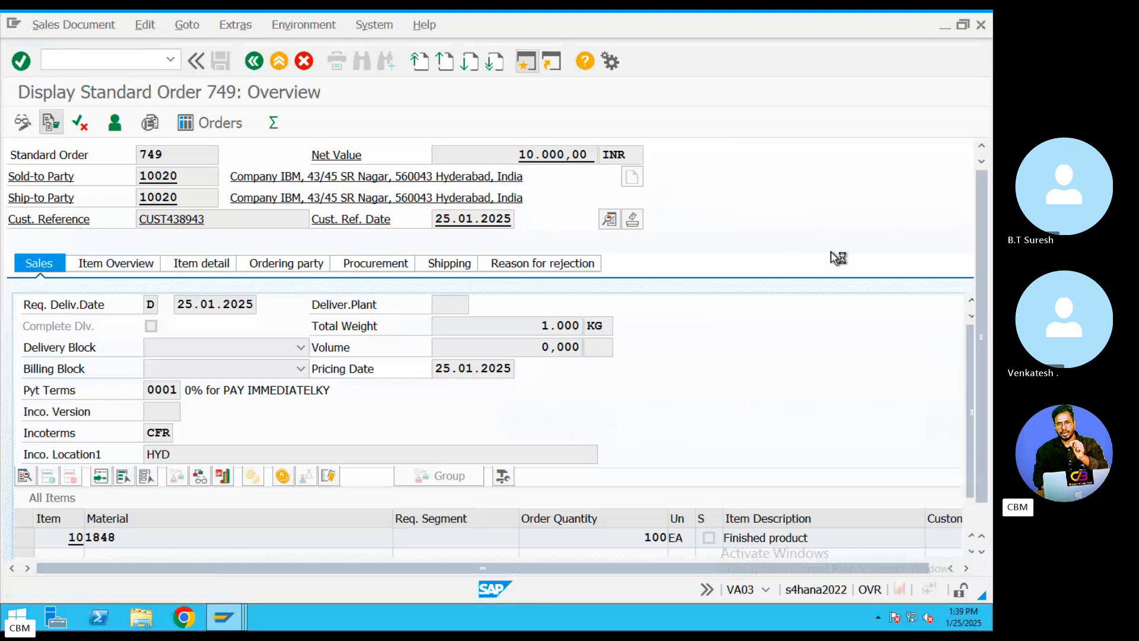
pyautogui.click(570, 291)
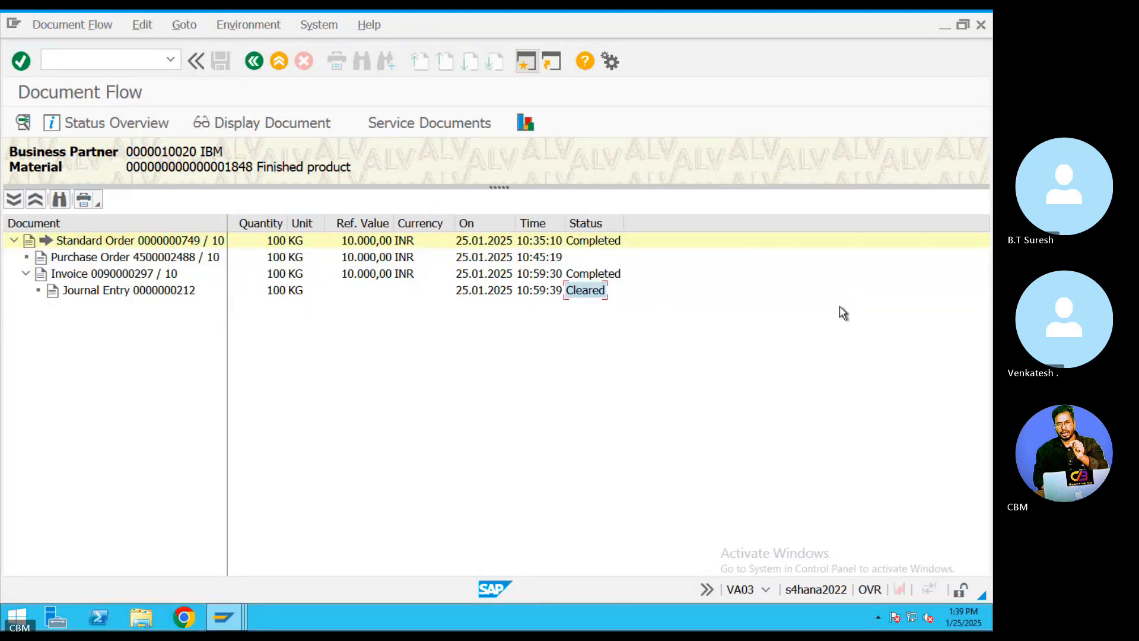
# - Switch to Skype, view the trading company and supplier process diagram shared in the chat, and close it
pyautogui.hotkey('ctrl', 'Left')
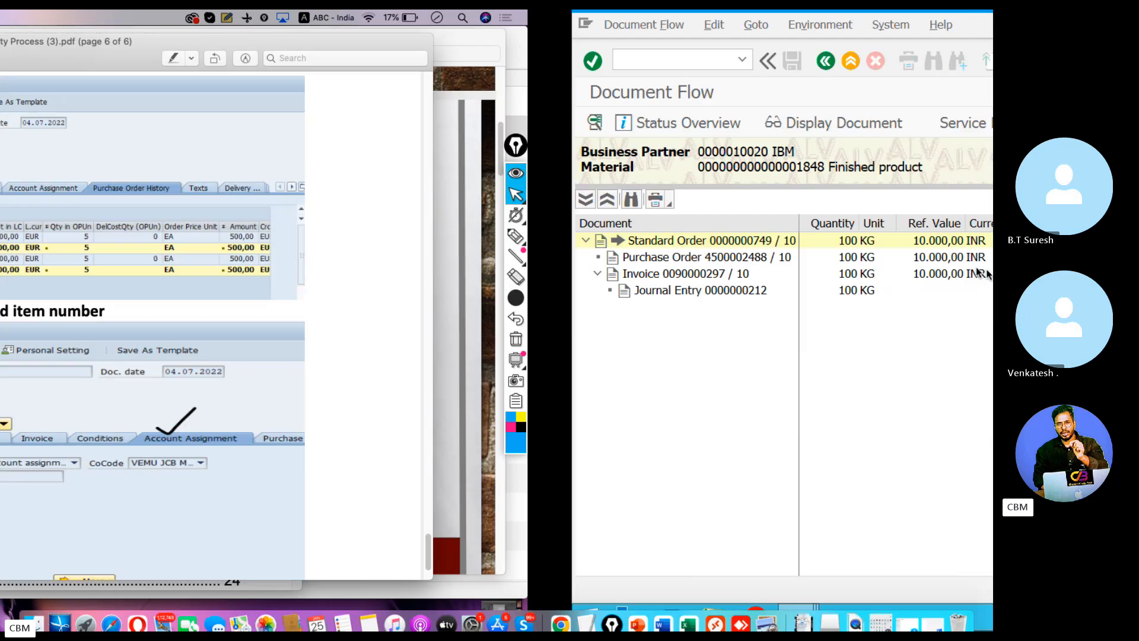
pyautogui.click(525, 614)
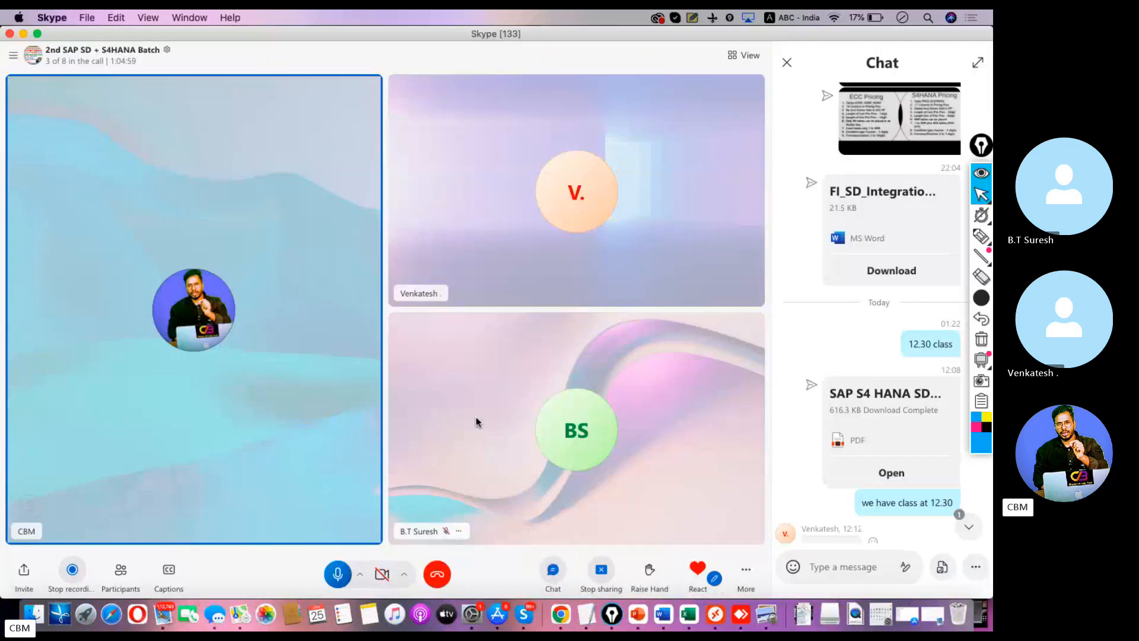
pyautogui.scroll(-10, 825, 412)
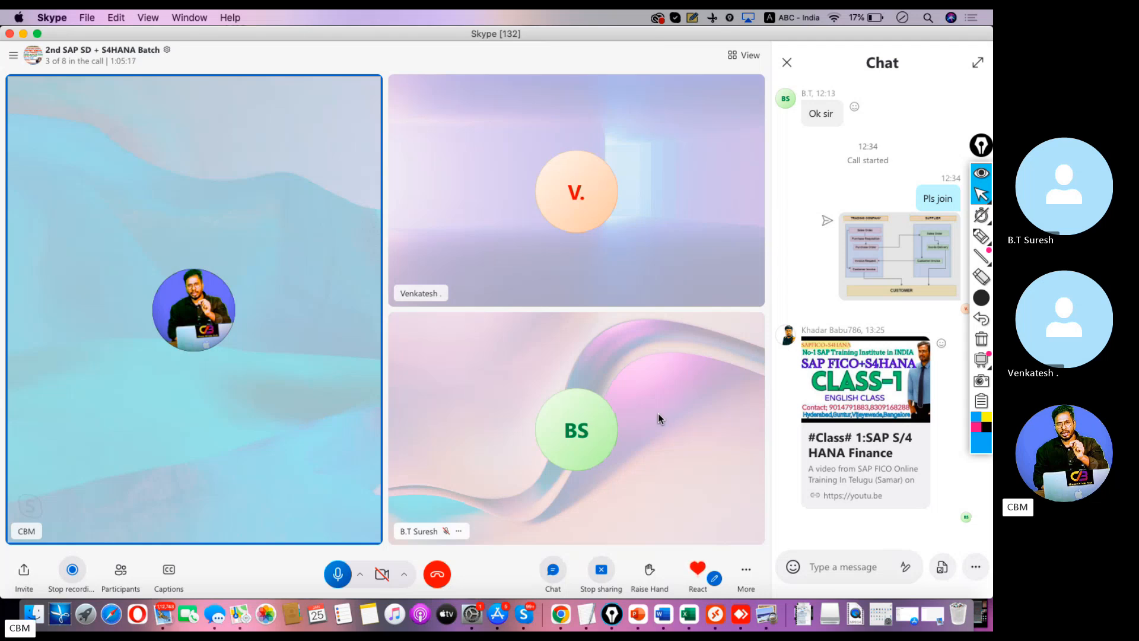
pyautogui.click(916, 251)
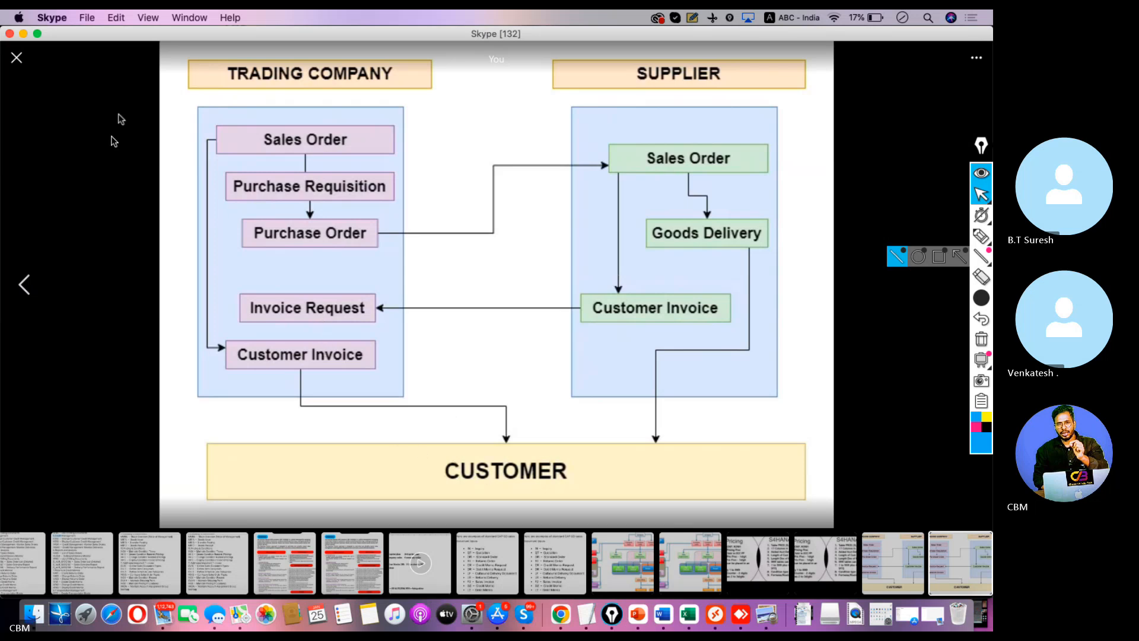
pyautogui.click(17, 58)
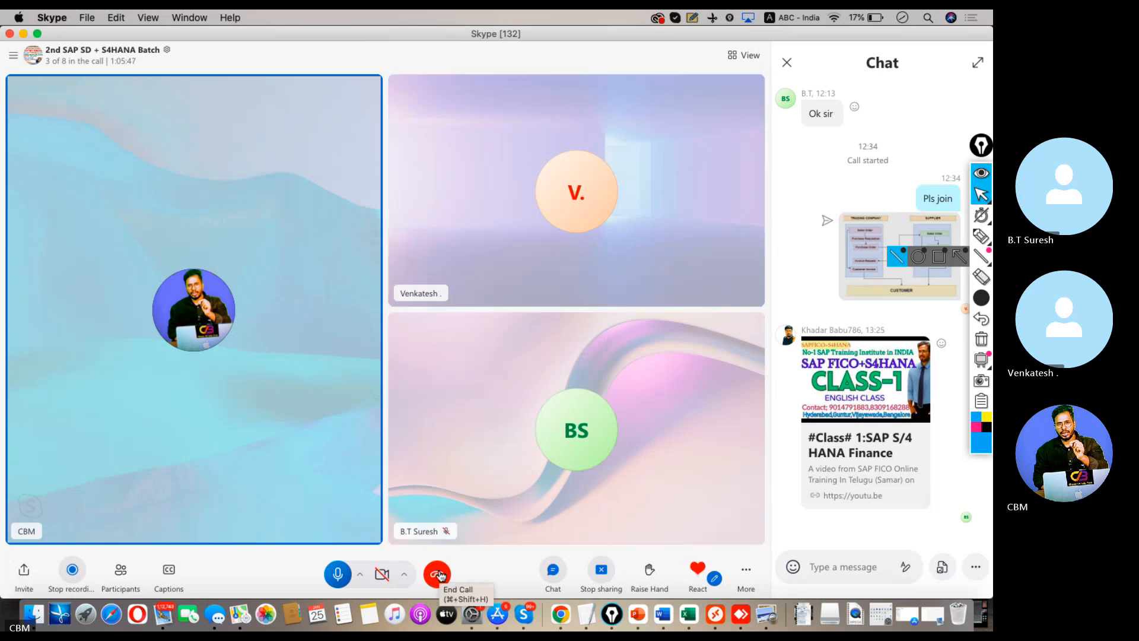
# - Send the chat message "3rd party sales-end to end -FI,MM & SD Integration" to the group
pyautogui.click(865, 560)
pyautogui.write('3rd ')
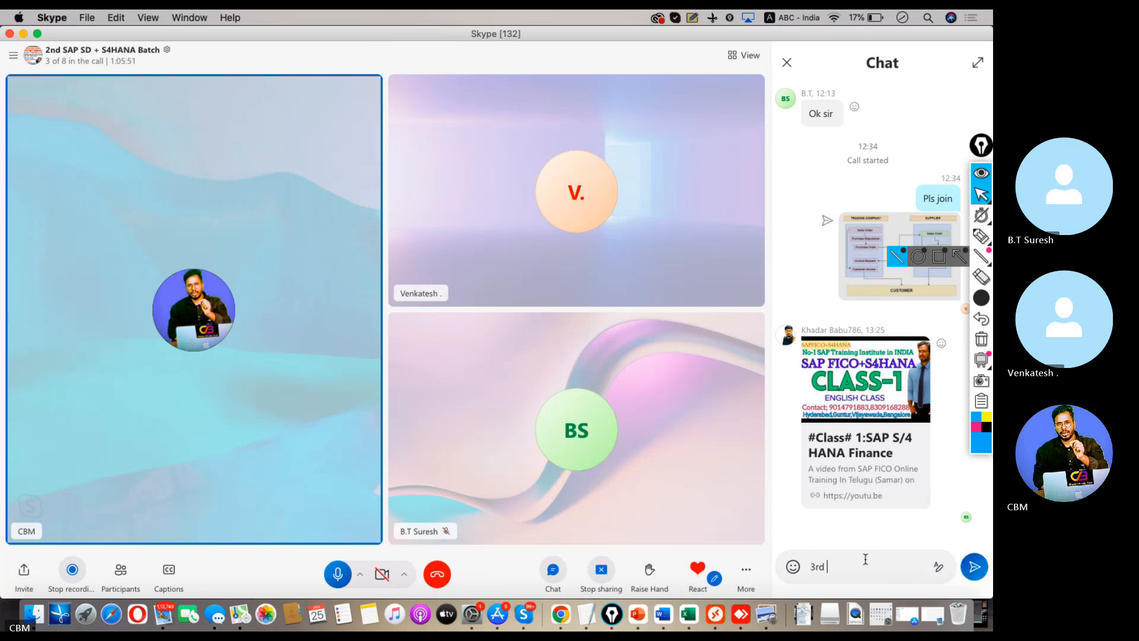
pyautogui.write('party sales-end to ')
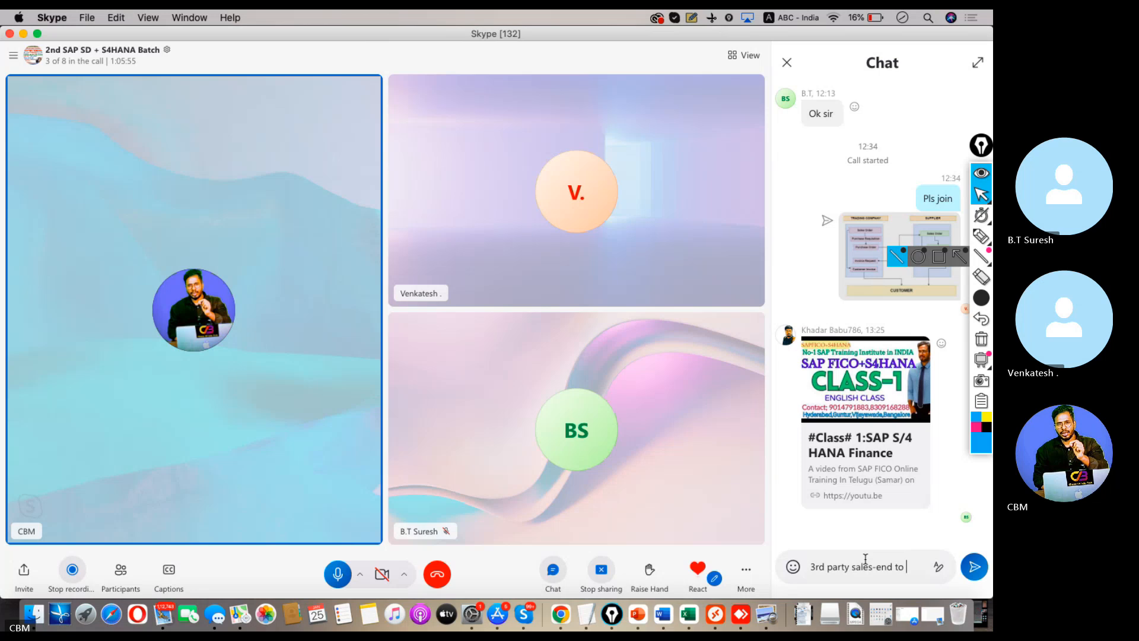
pyautogui.write('end -')
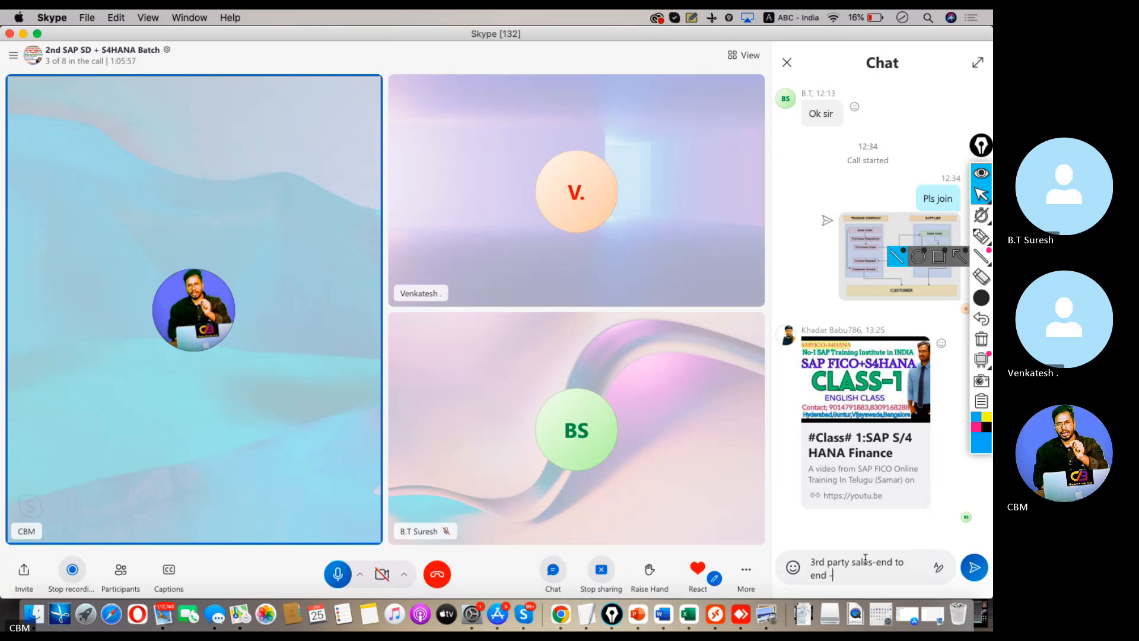
pyautogui.write('FI,MM & SD')
pyautogui.write(' (integrated)')
pyautogui.press('Return')
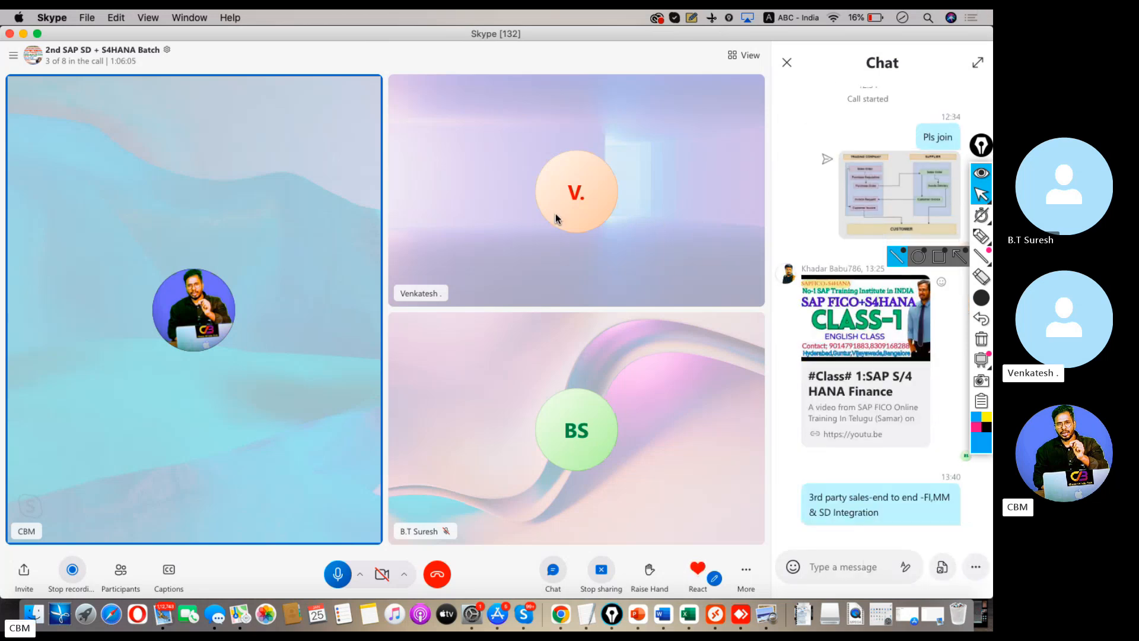